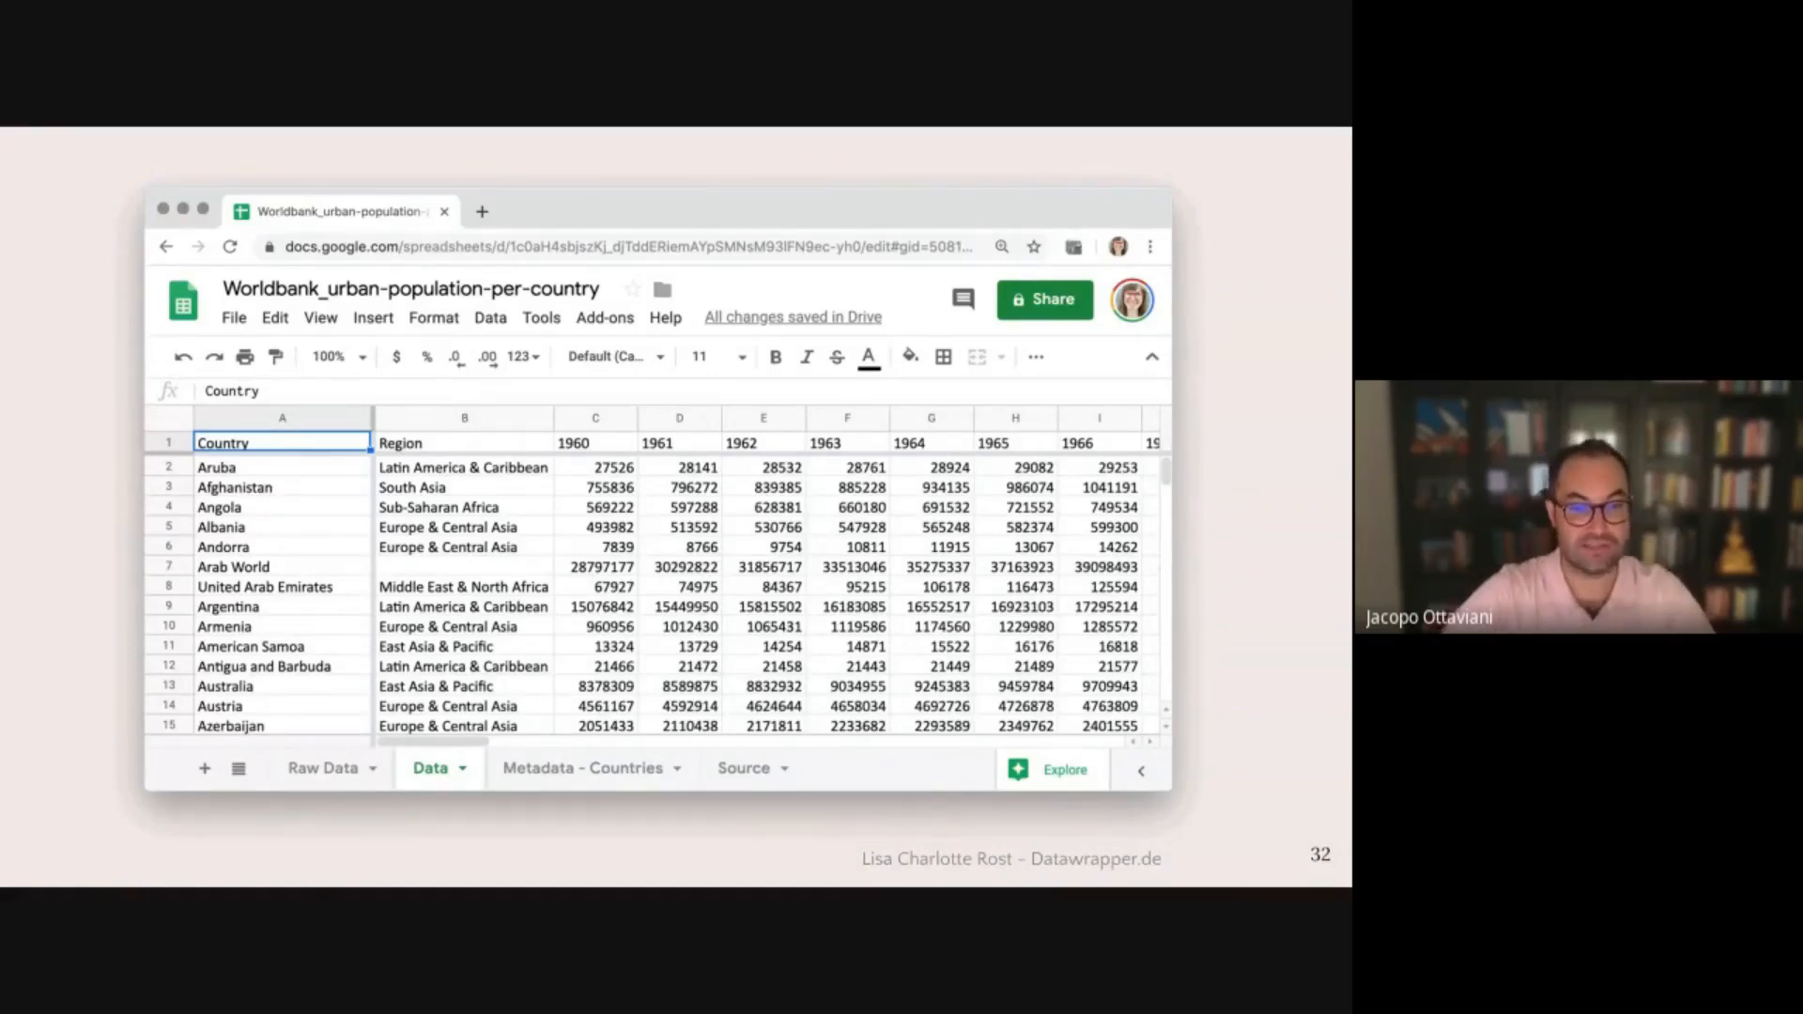
key(Right)
key(Left)
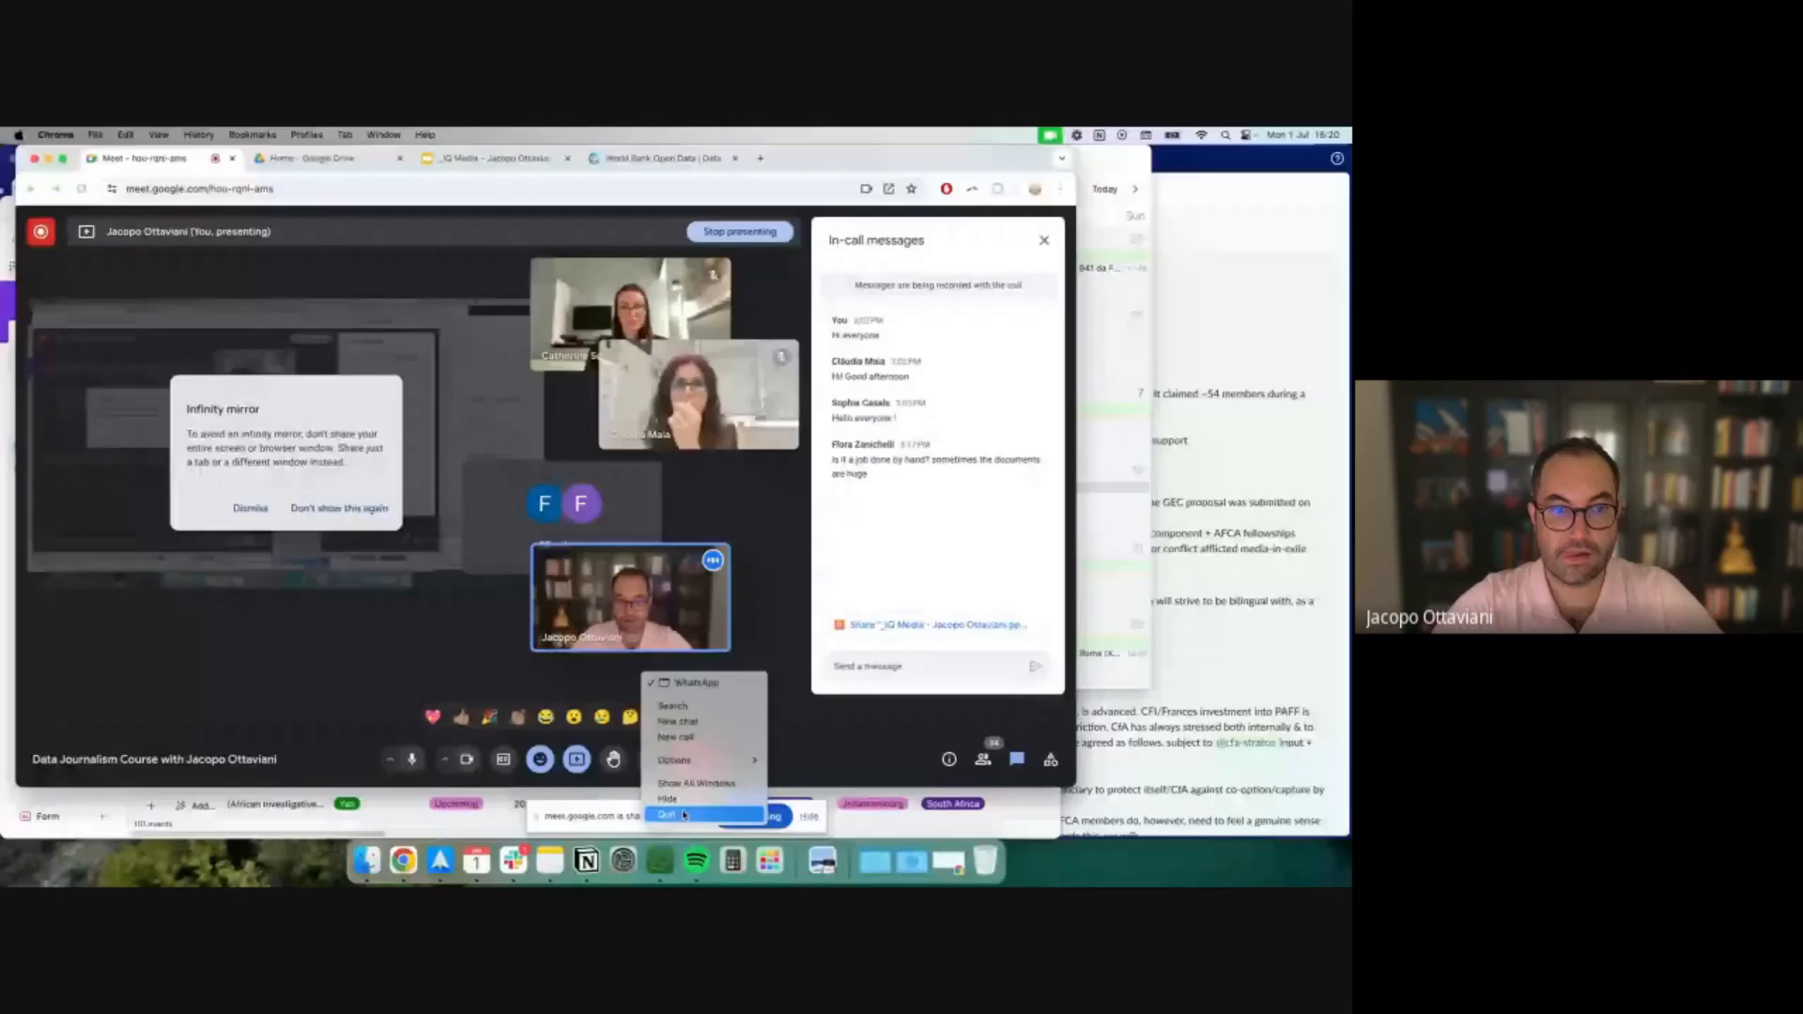
Quit WhatsApp and permanently dismiss the infinity mirror notice in the Meet call
click(683, 814)
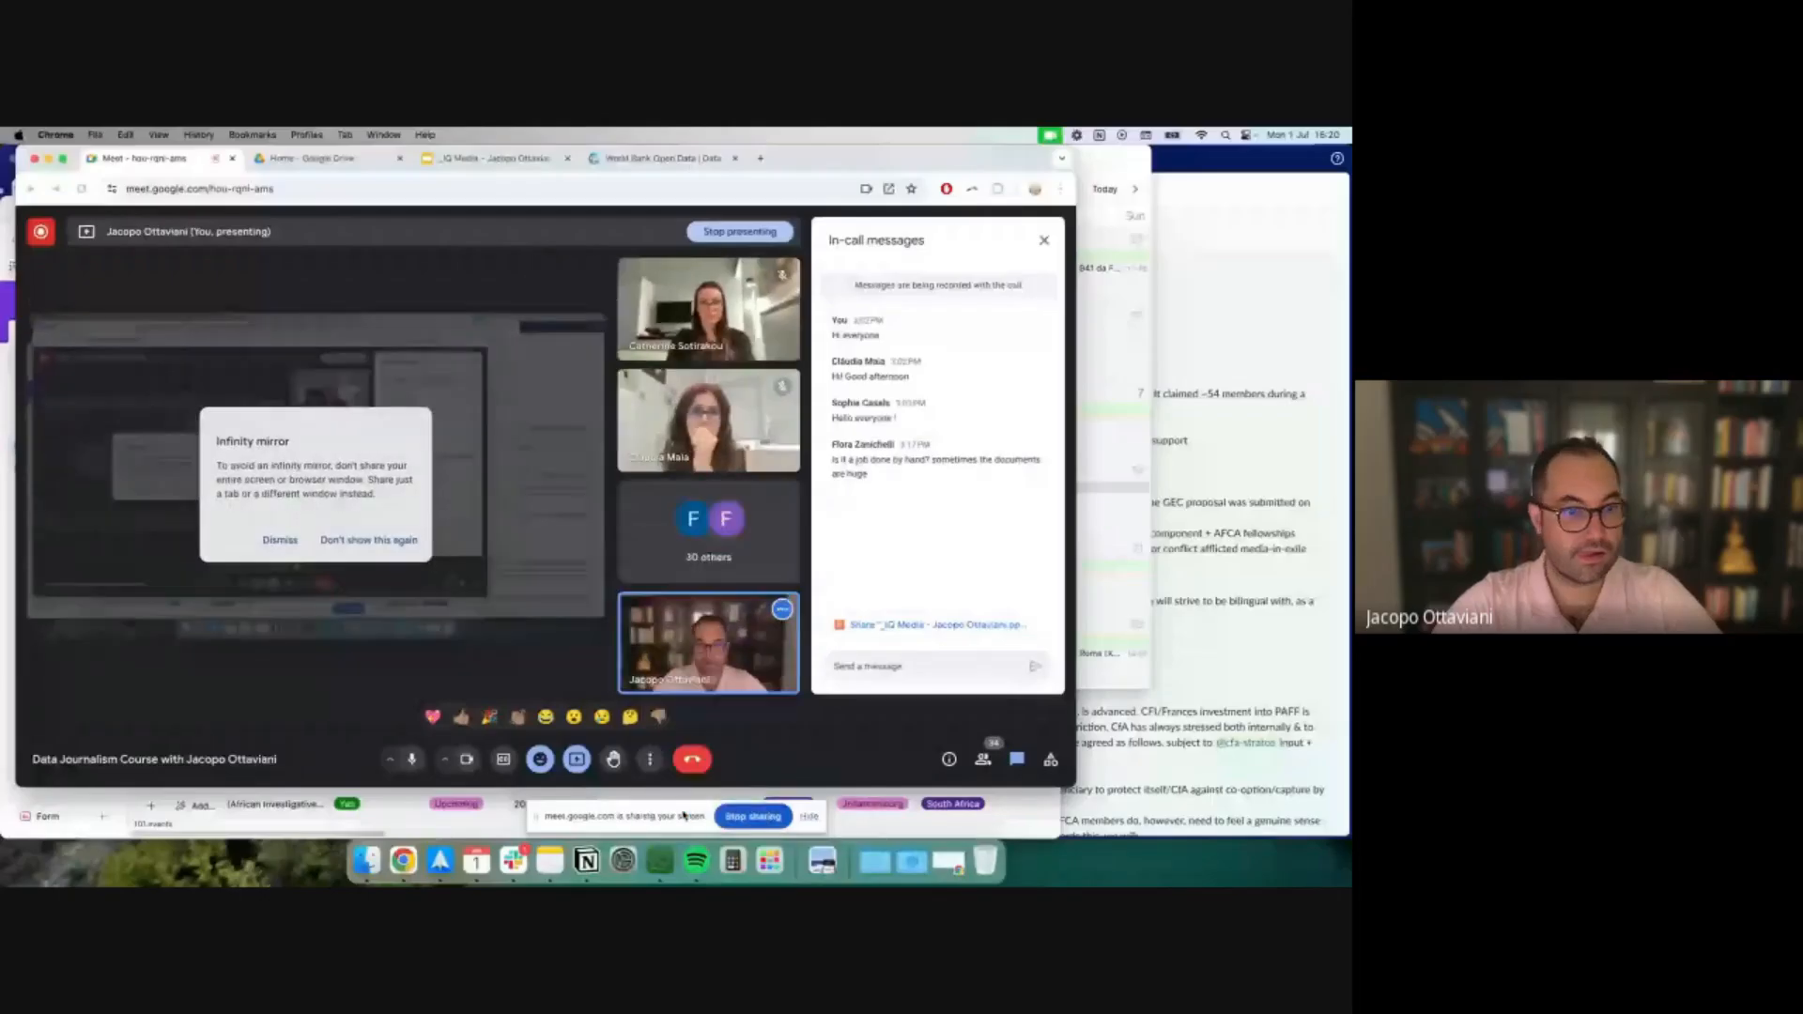
click(369, 542)
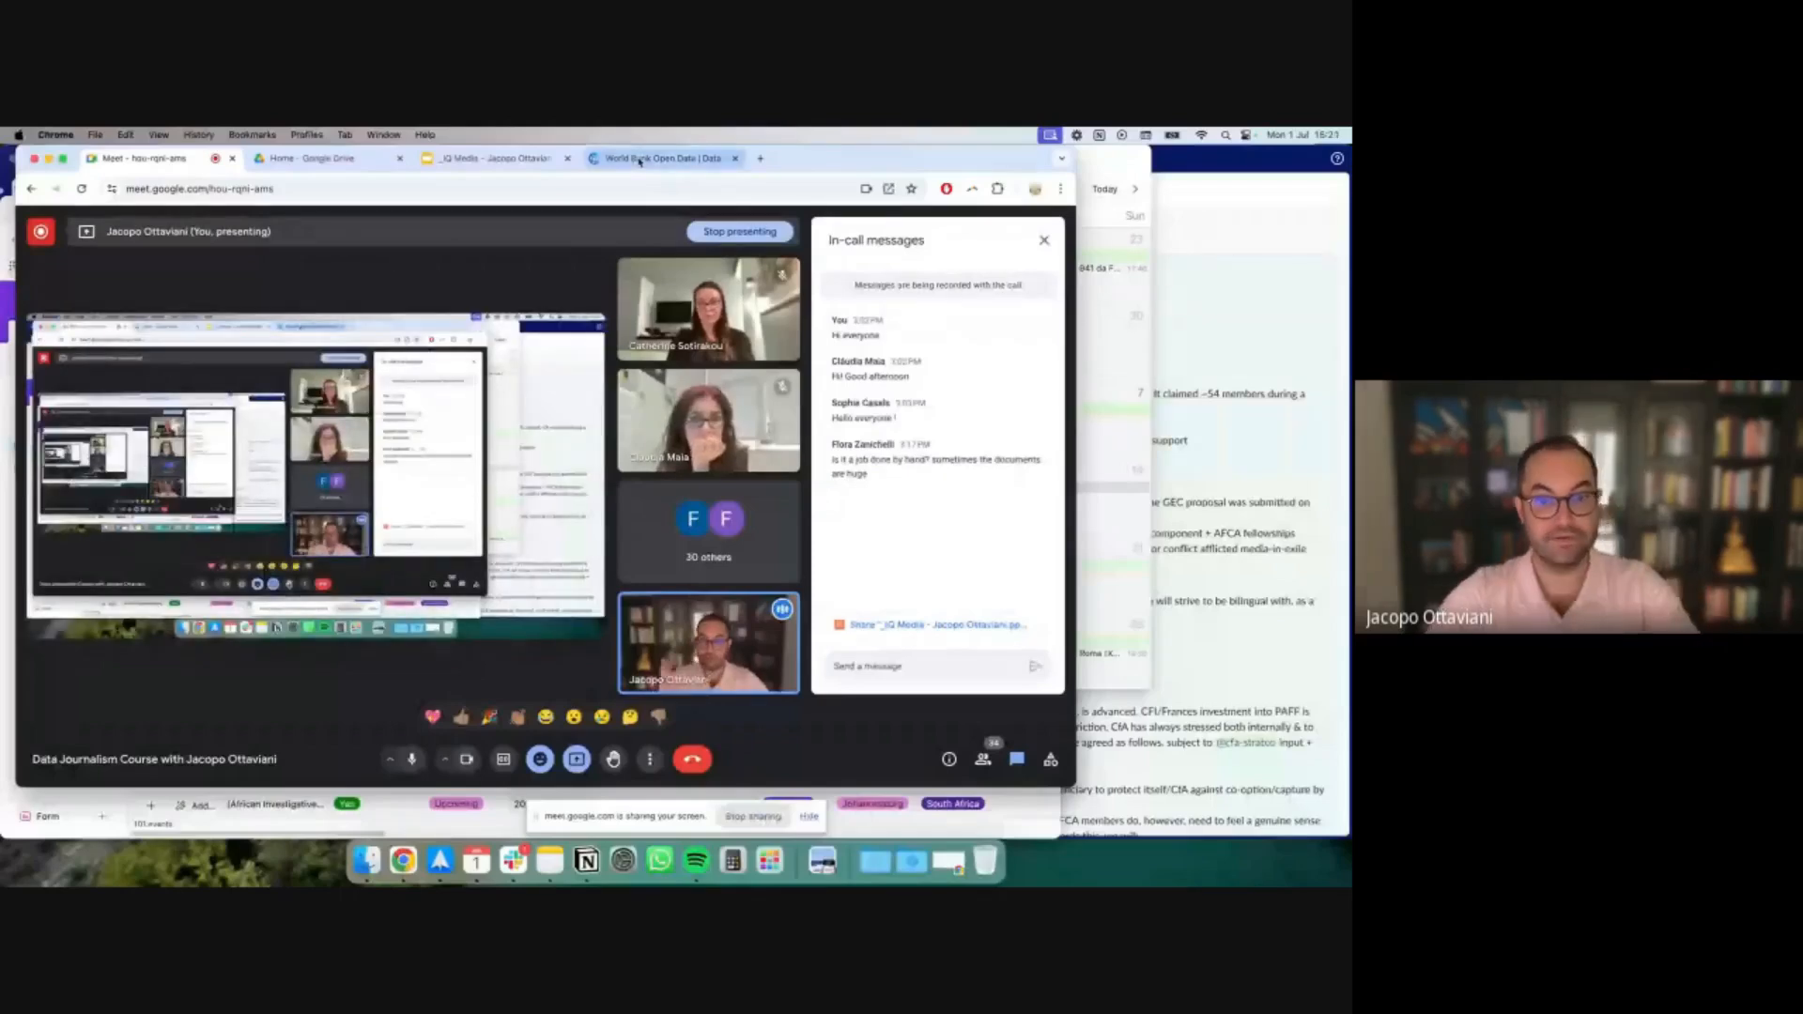
Switch to the World Bank Open Data page, enlarging the browser window and dismissing the cookie notice
click(638, 161)
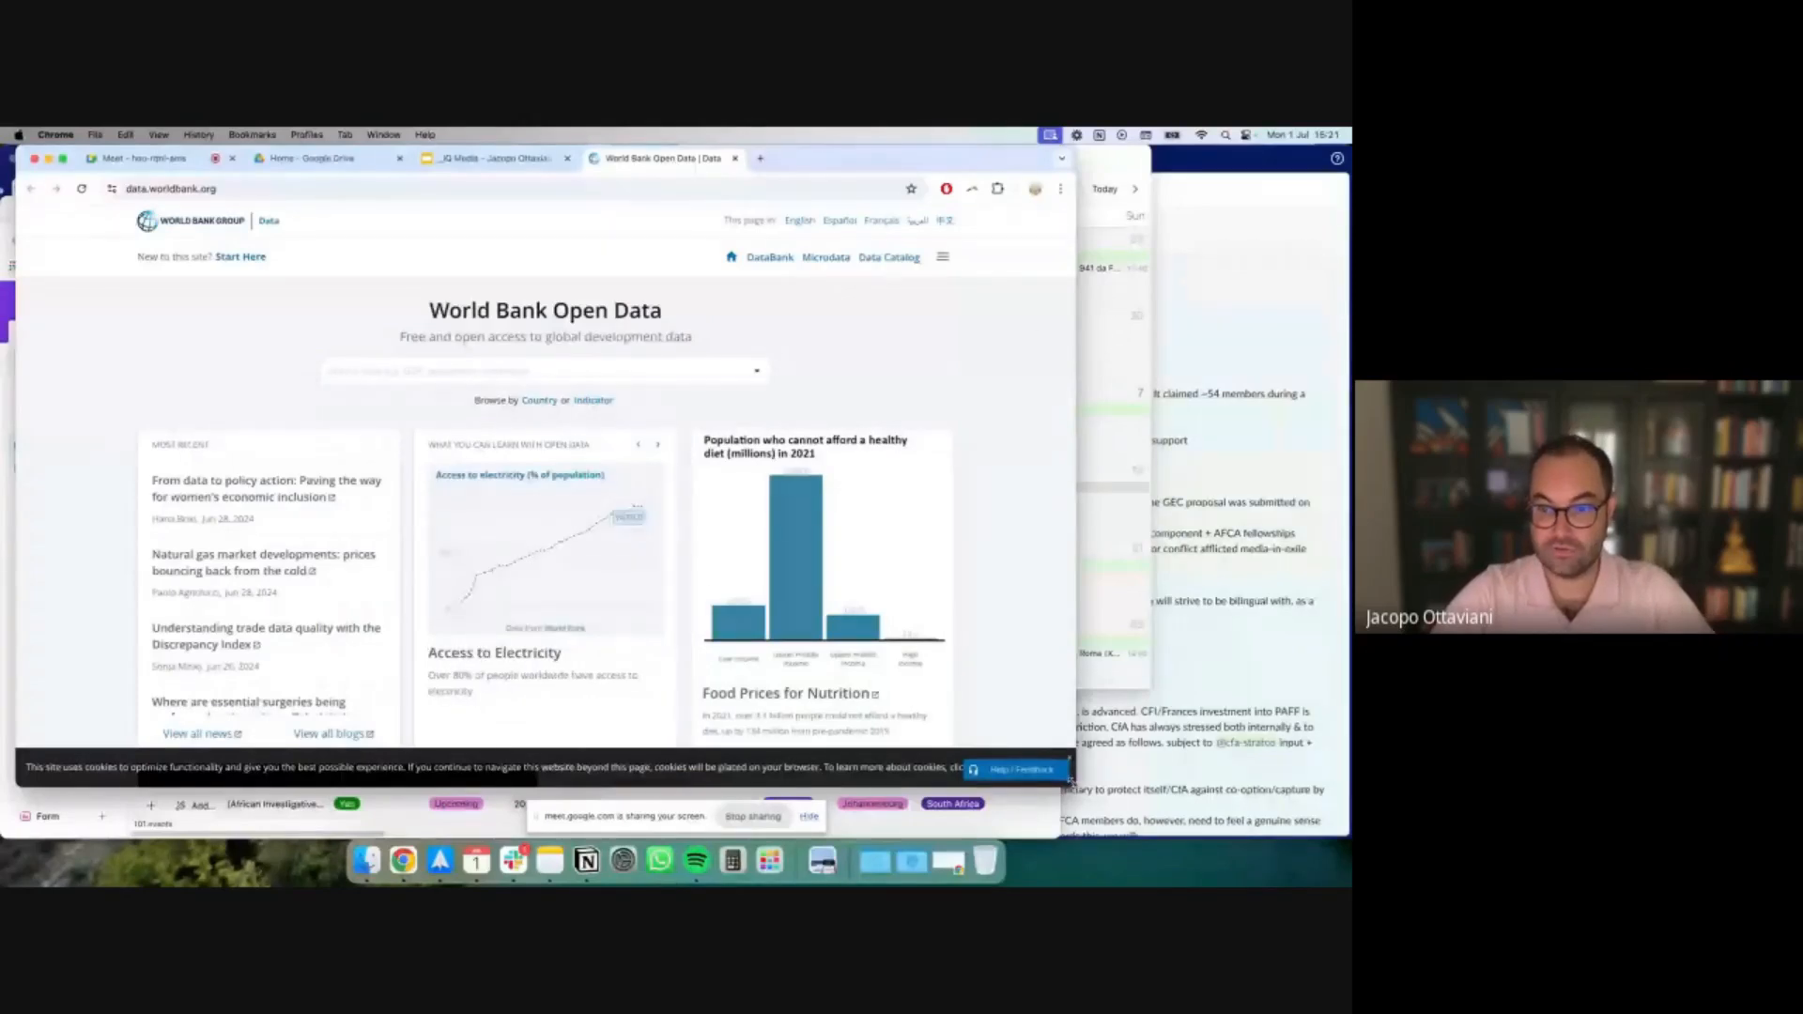
drag(1071, 781, 1349, 875)
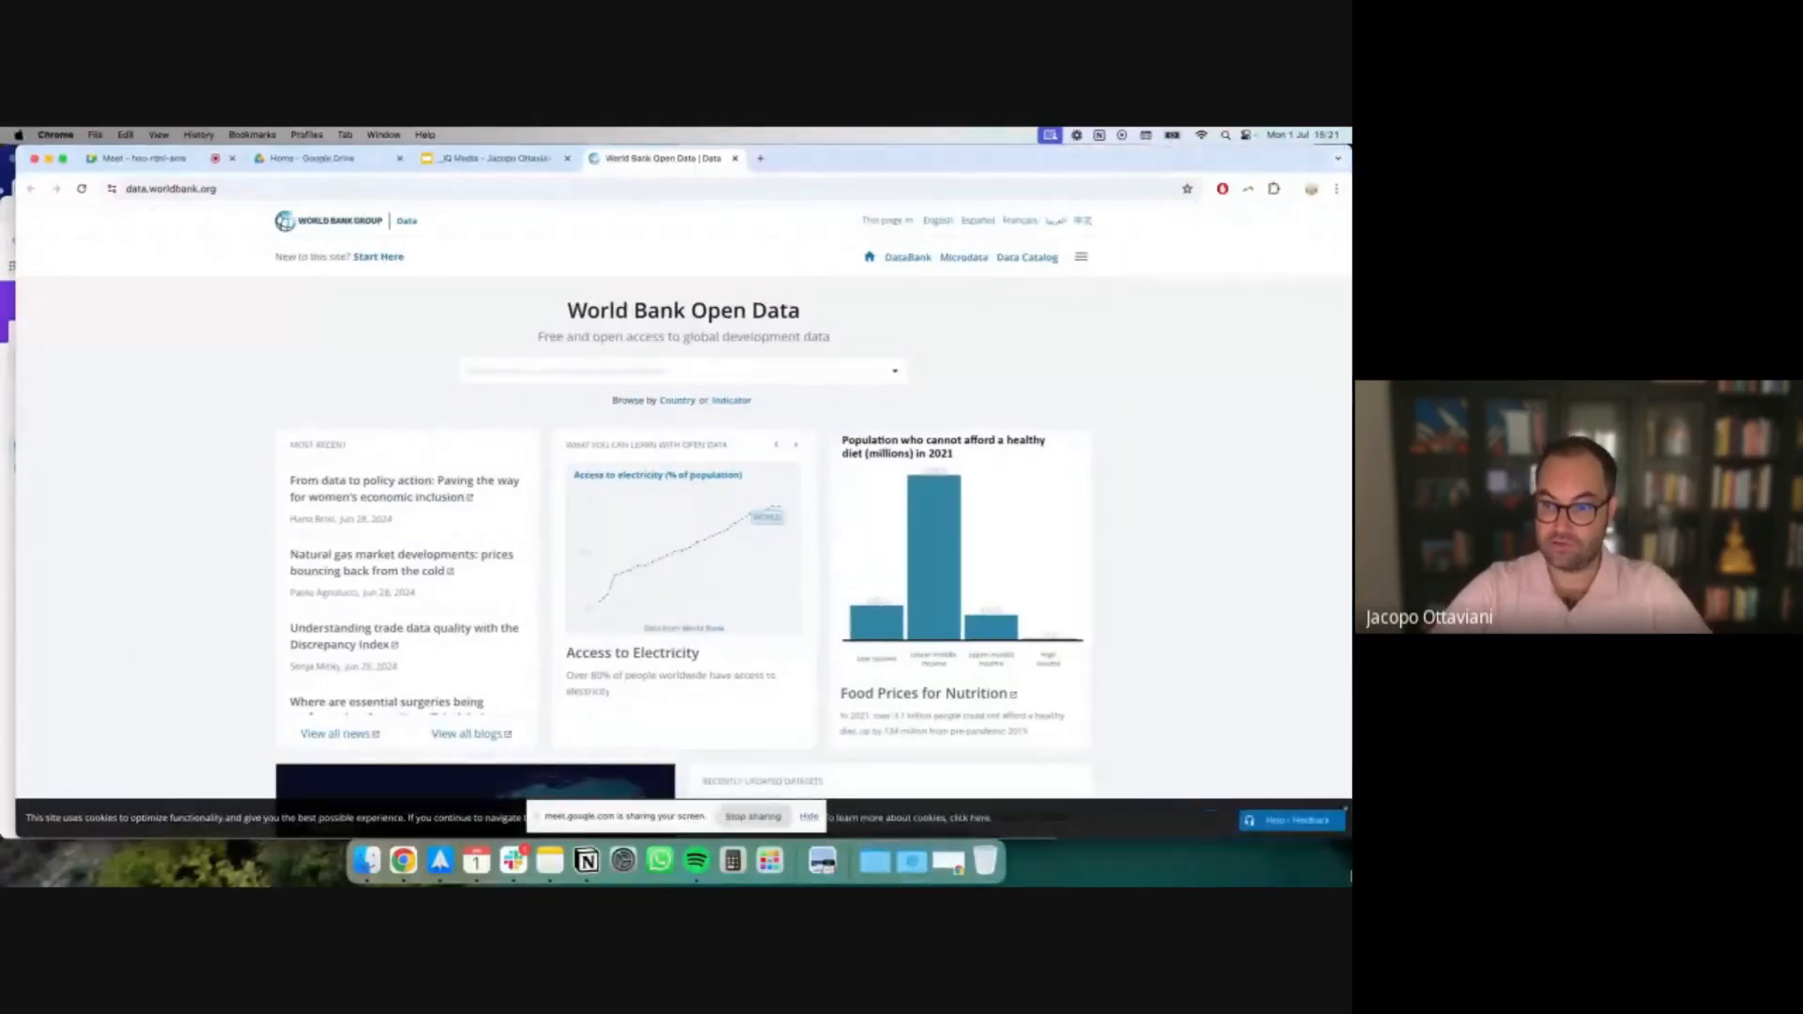
click(1346, 806)
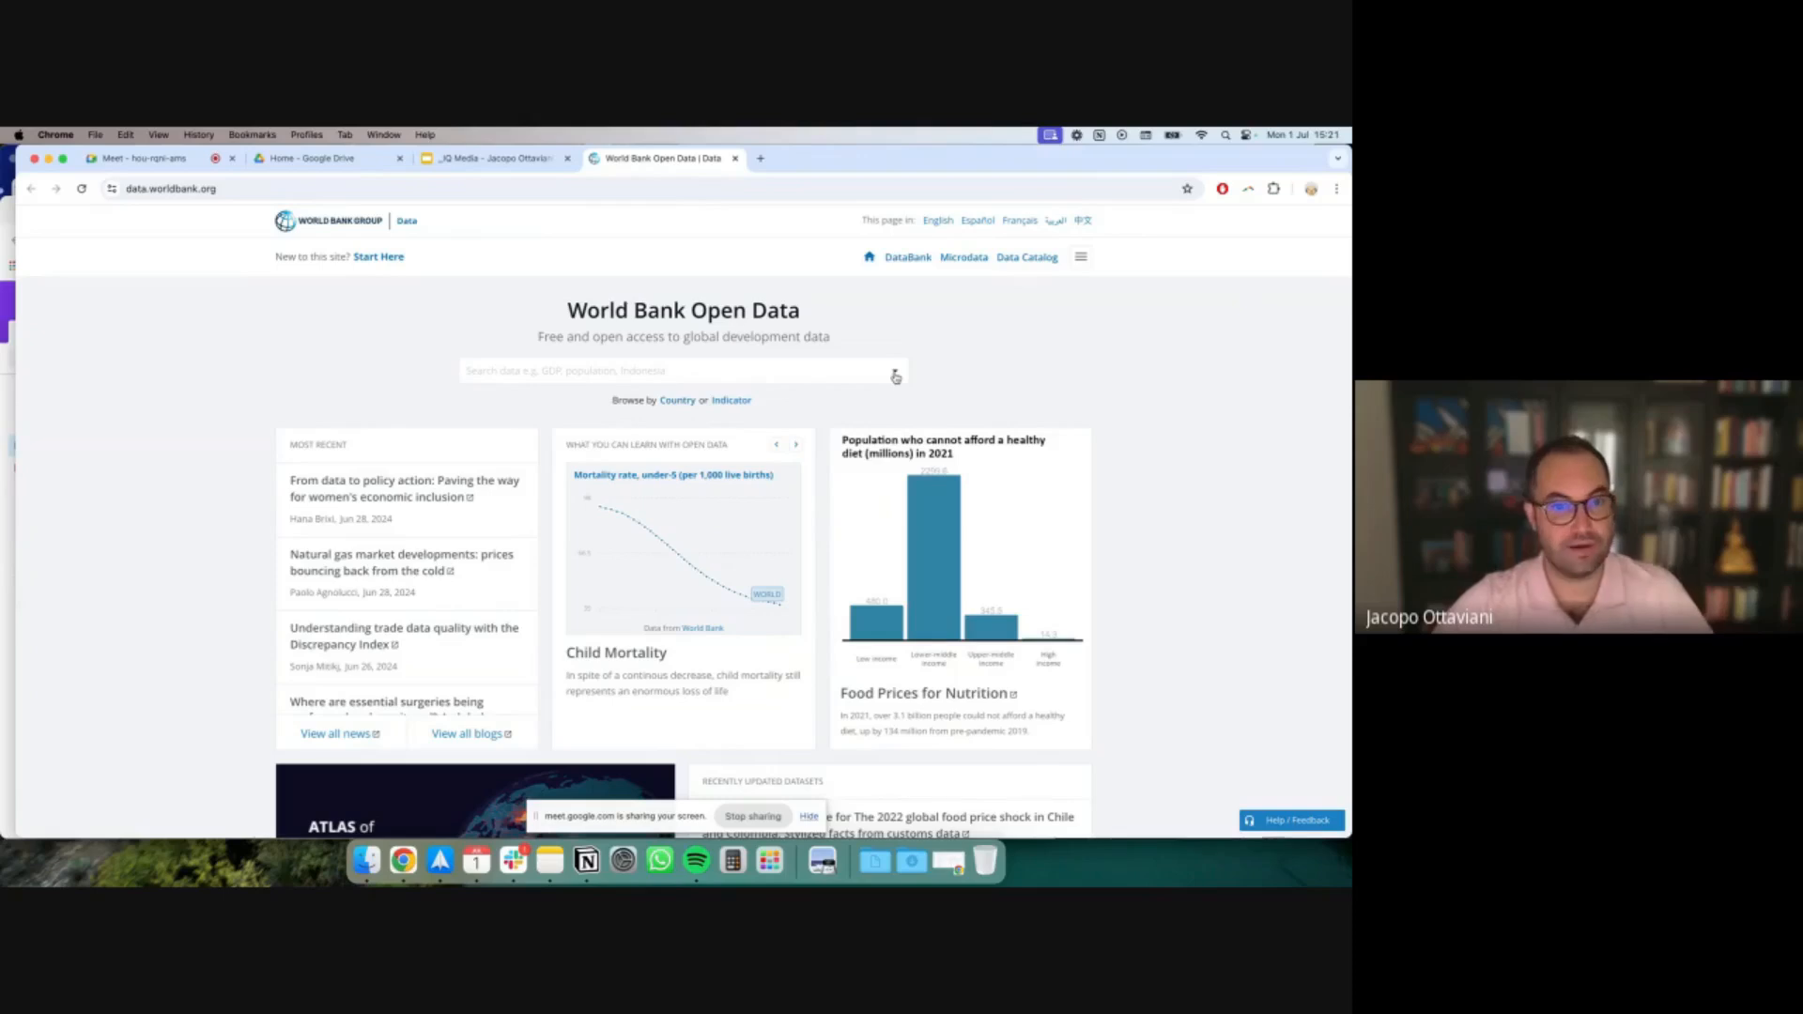
Browse the World Bank data by country and open the Sub-Saharan Africa region
click(670, 408)
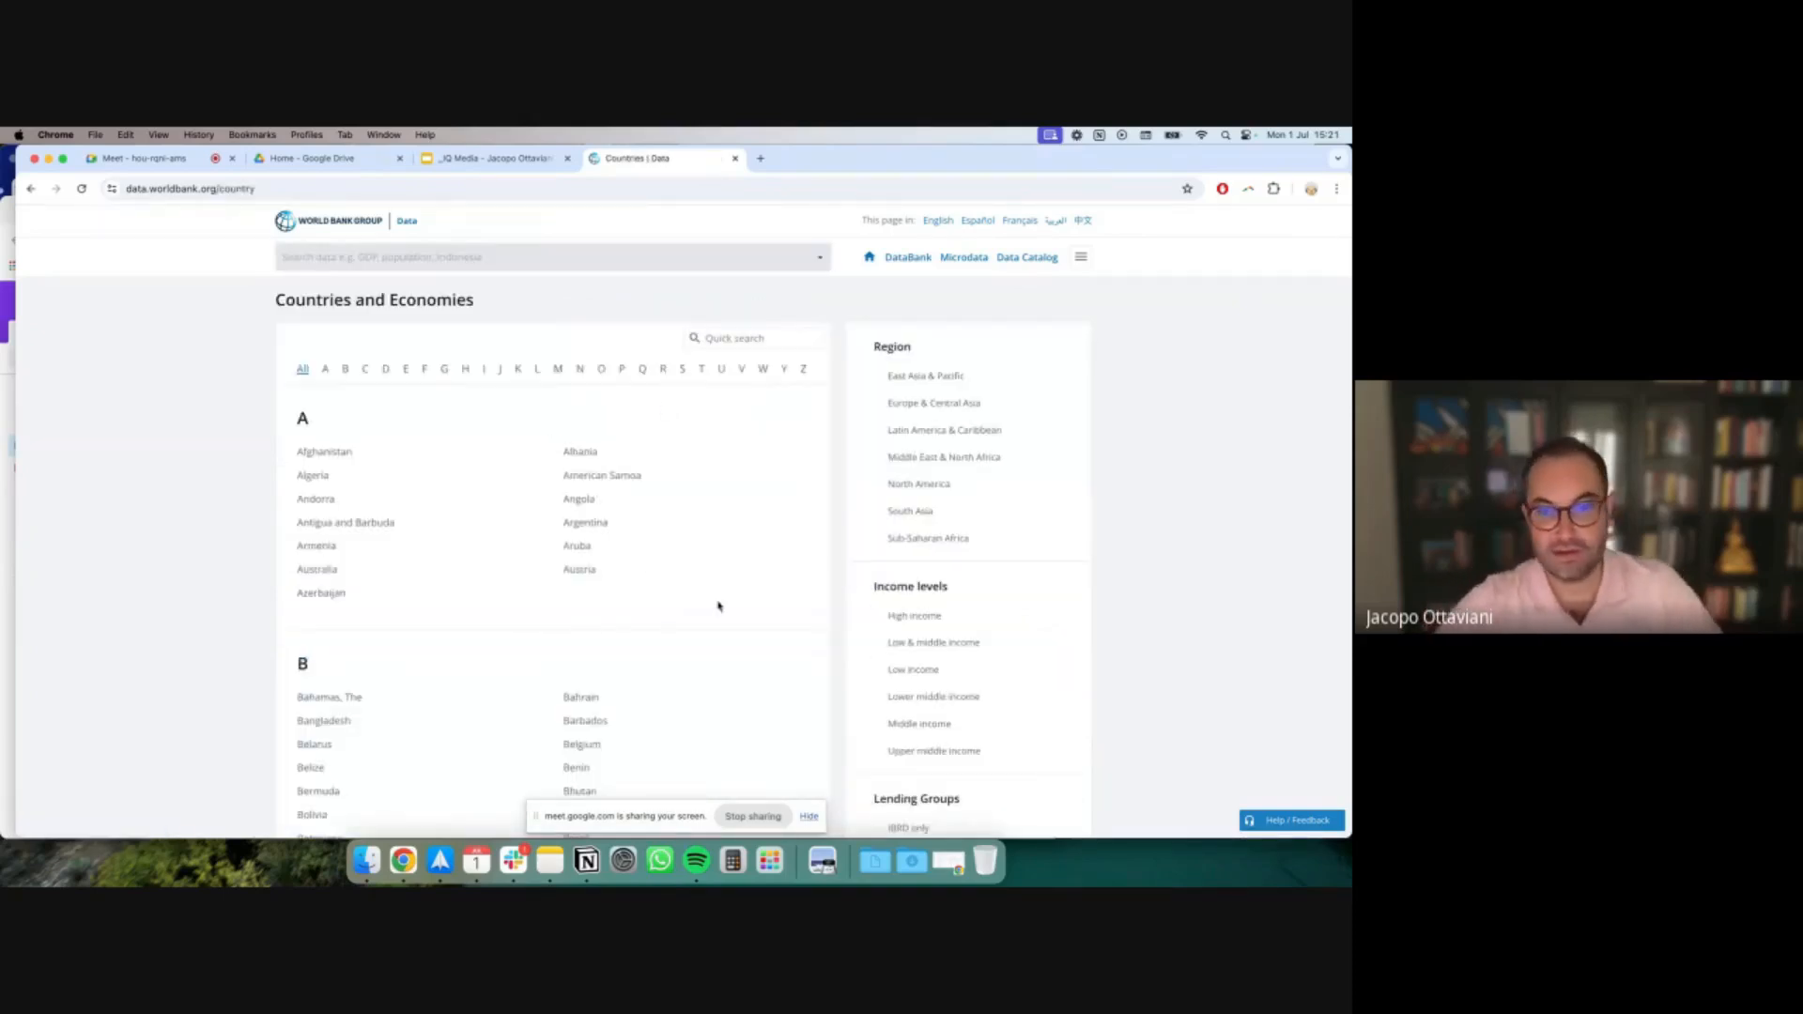
scroll(741, 617, down, 2)
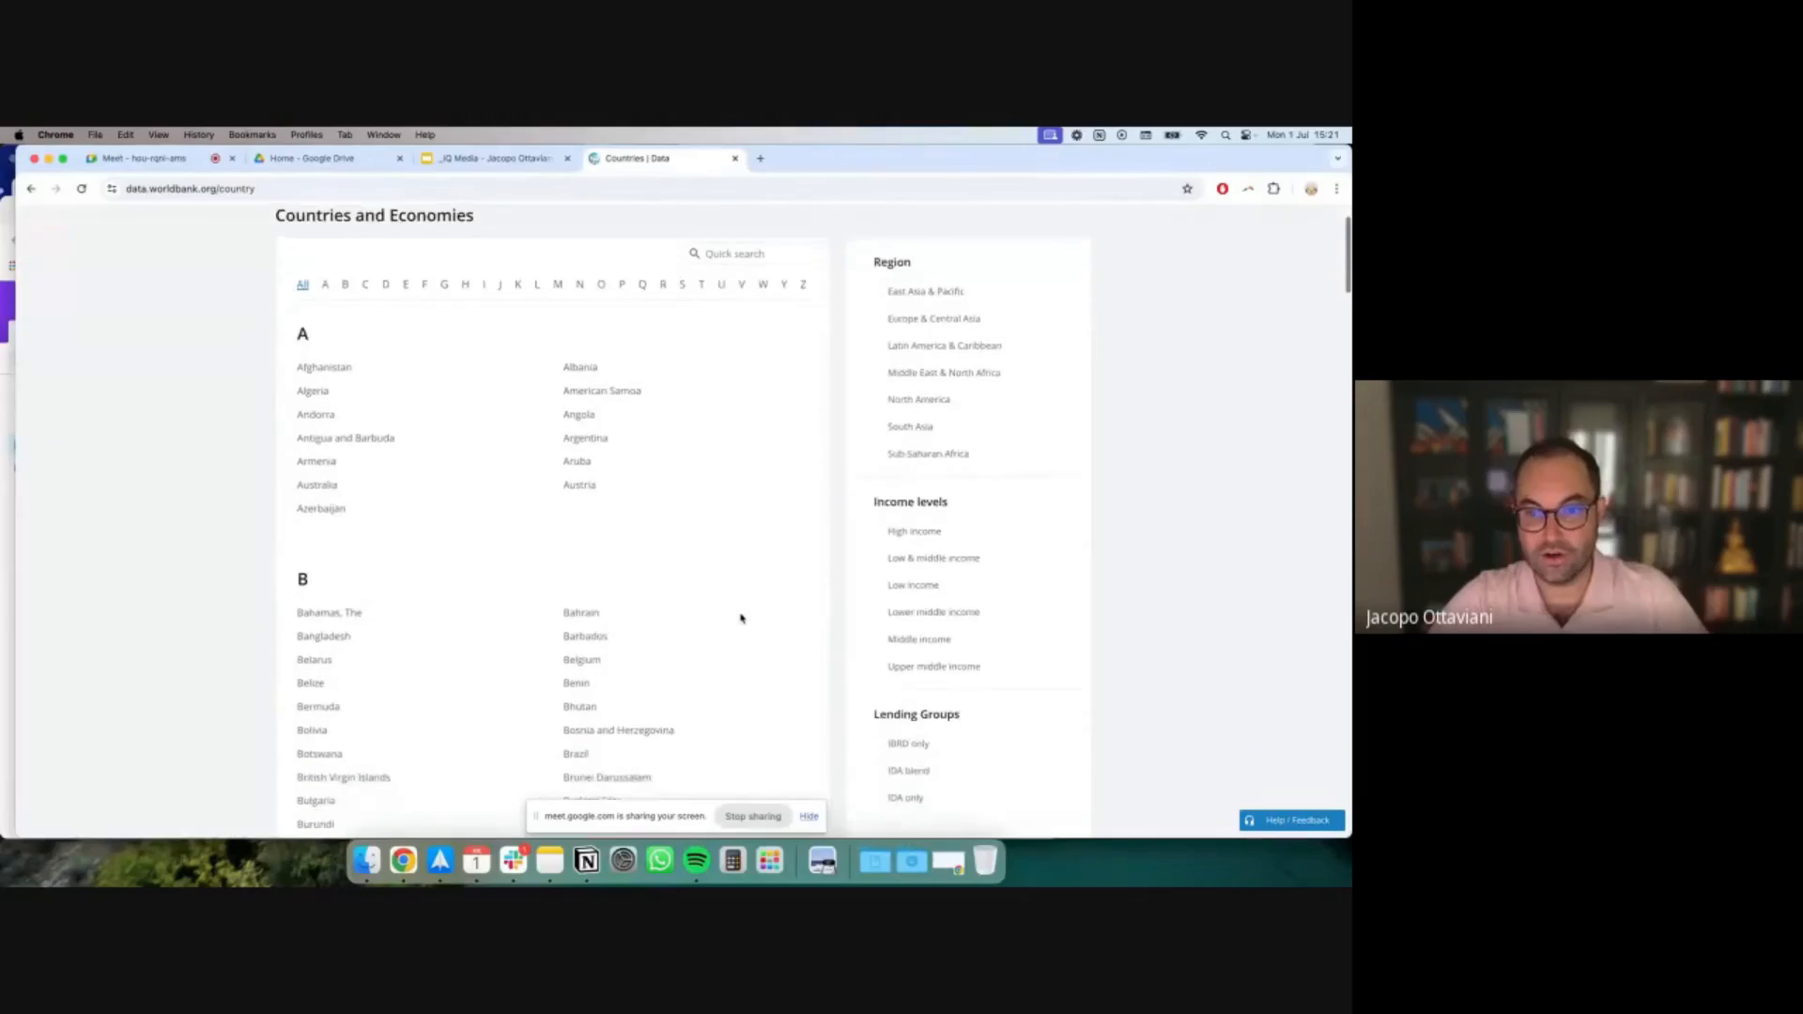
click(947, 448)
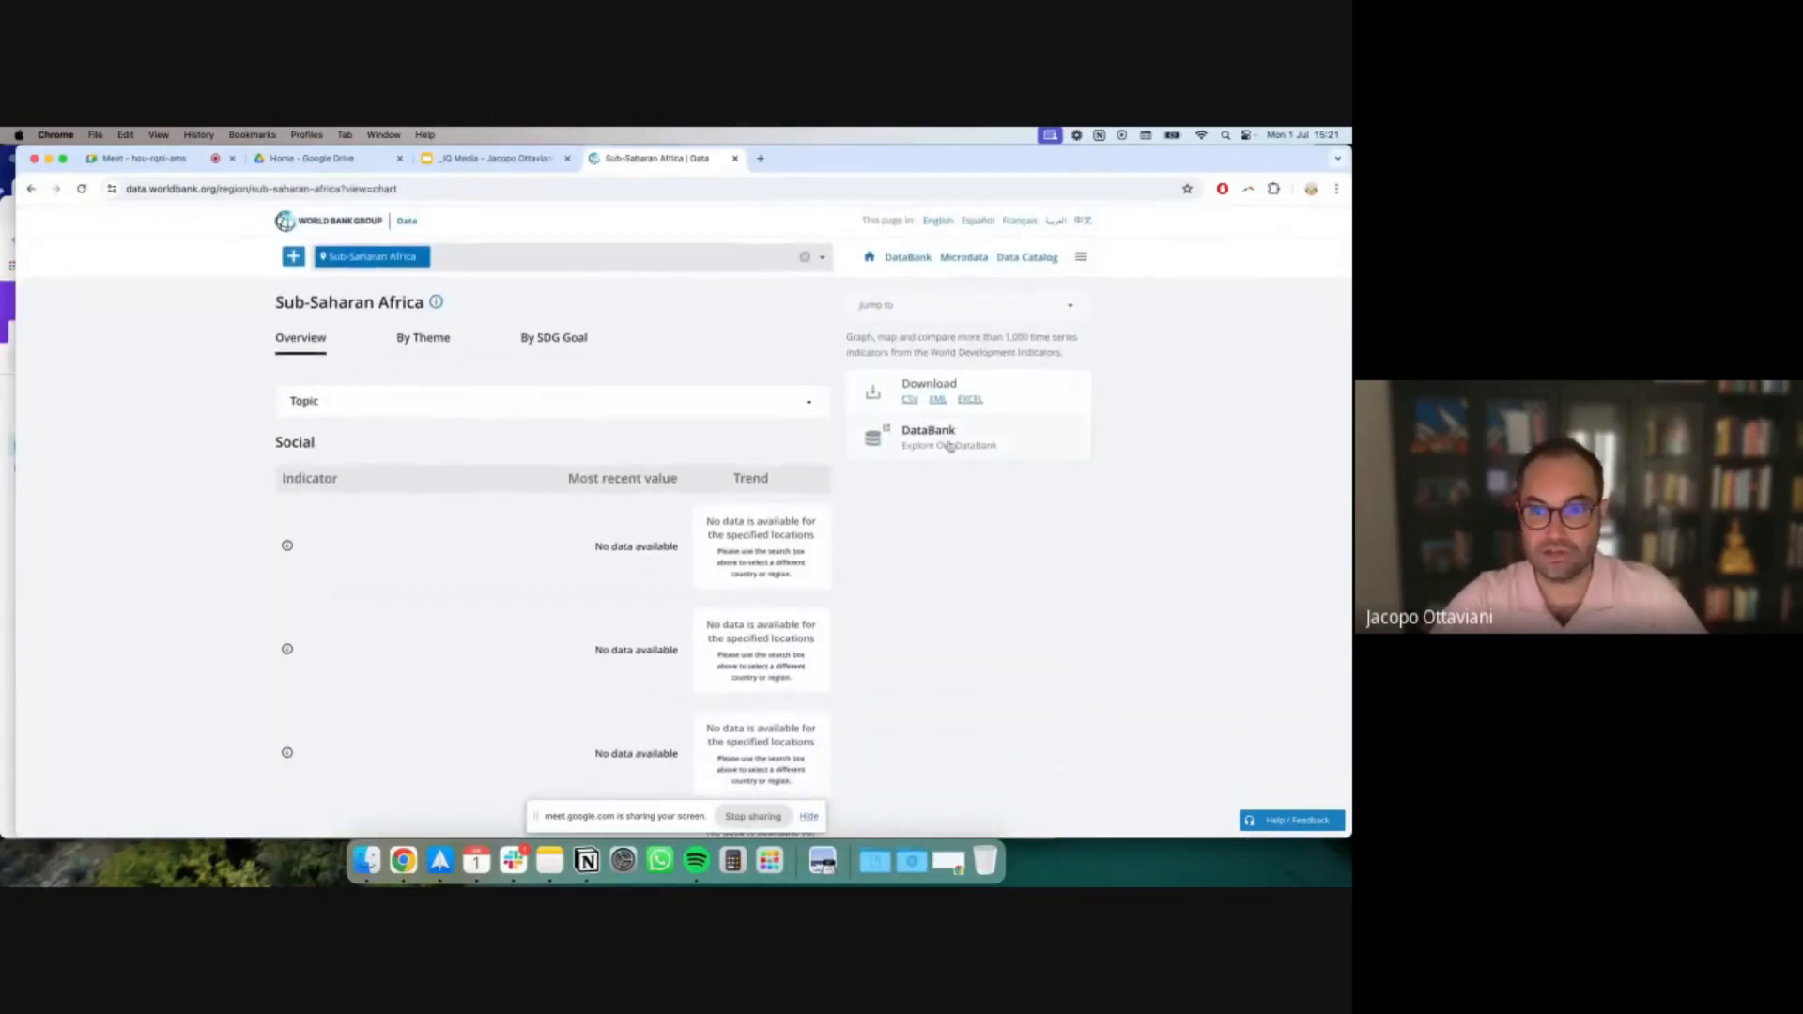
Look through the list of themes available for Sub-Saharan Africa
click(412, 350)
click(403, 400)
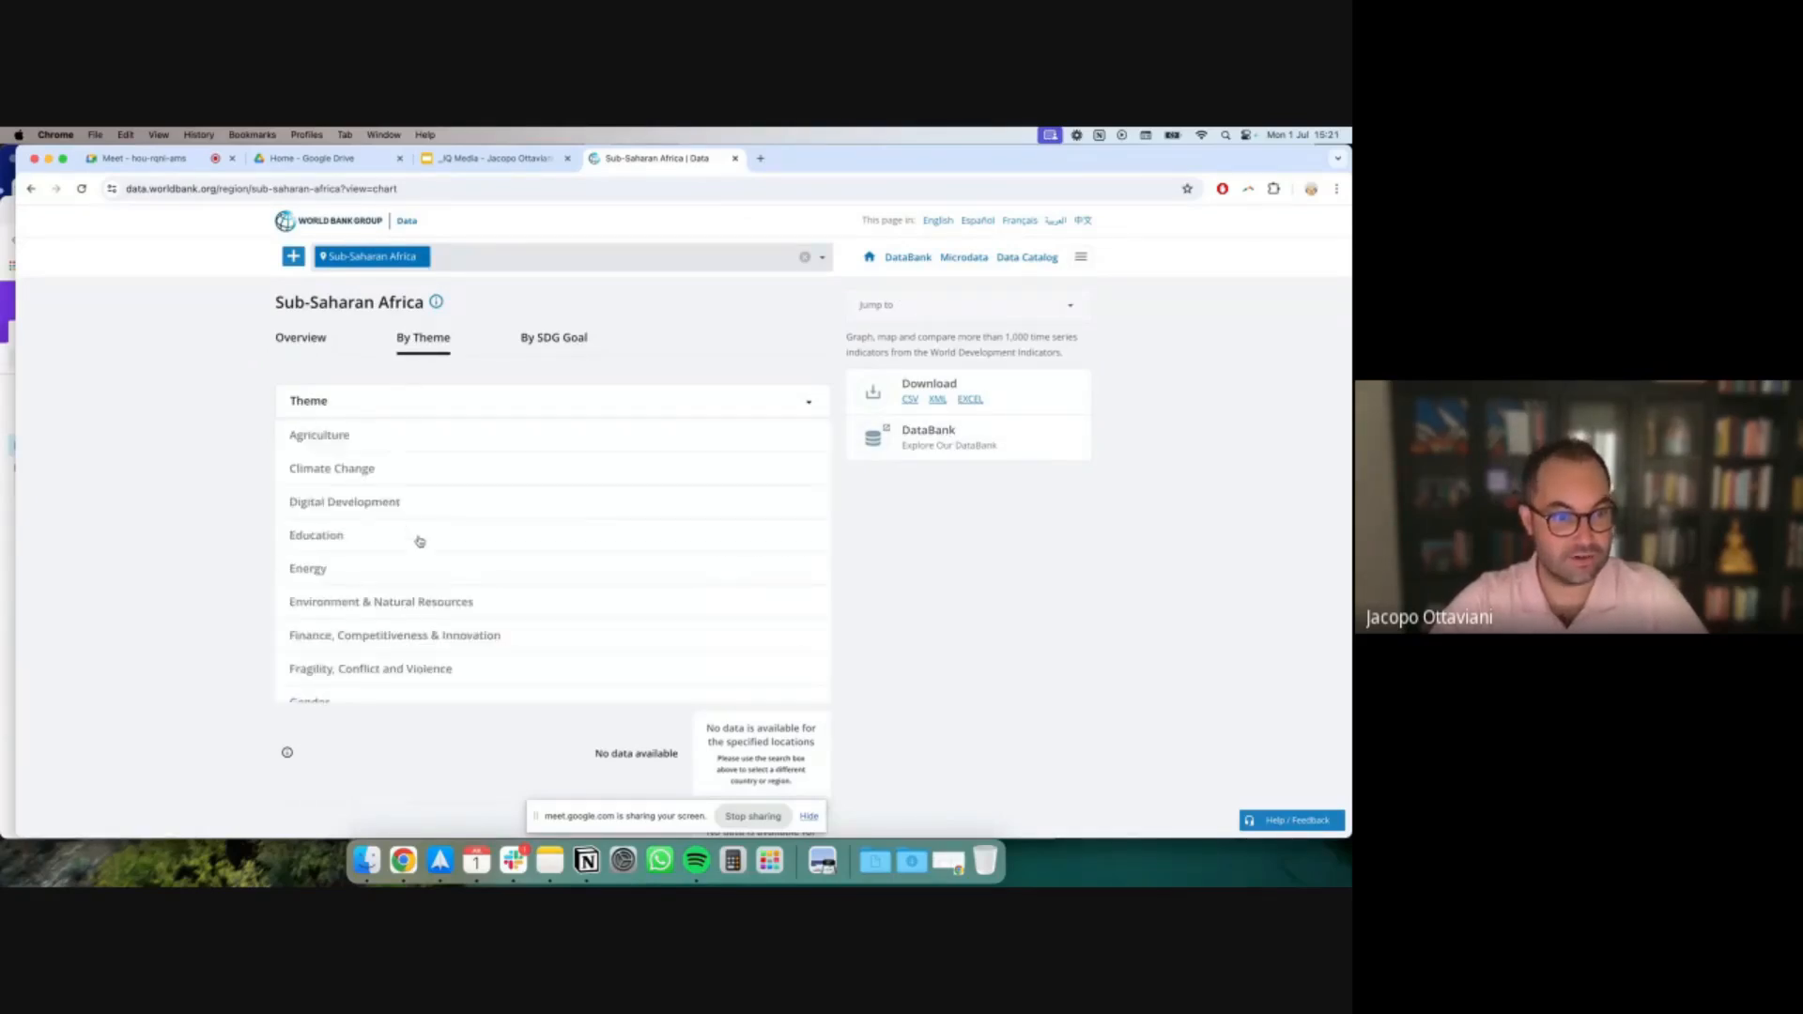
scroll(436, 471, down, 5)
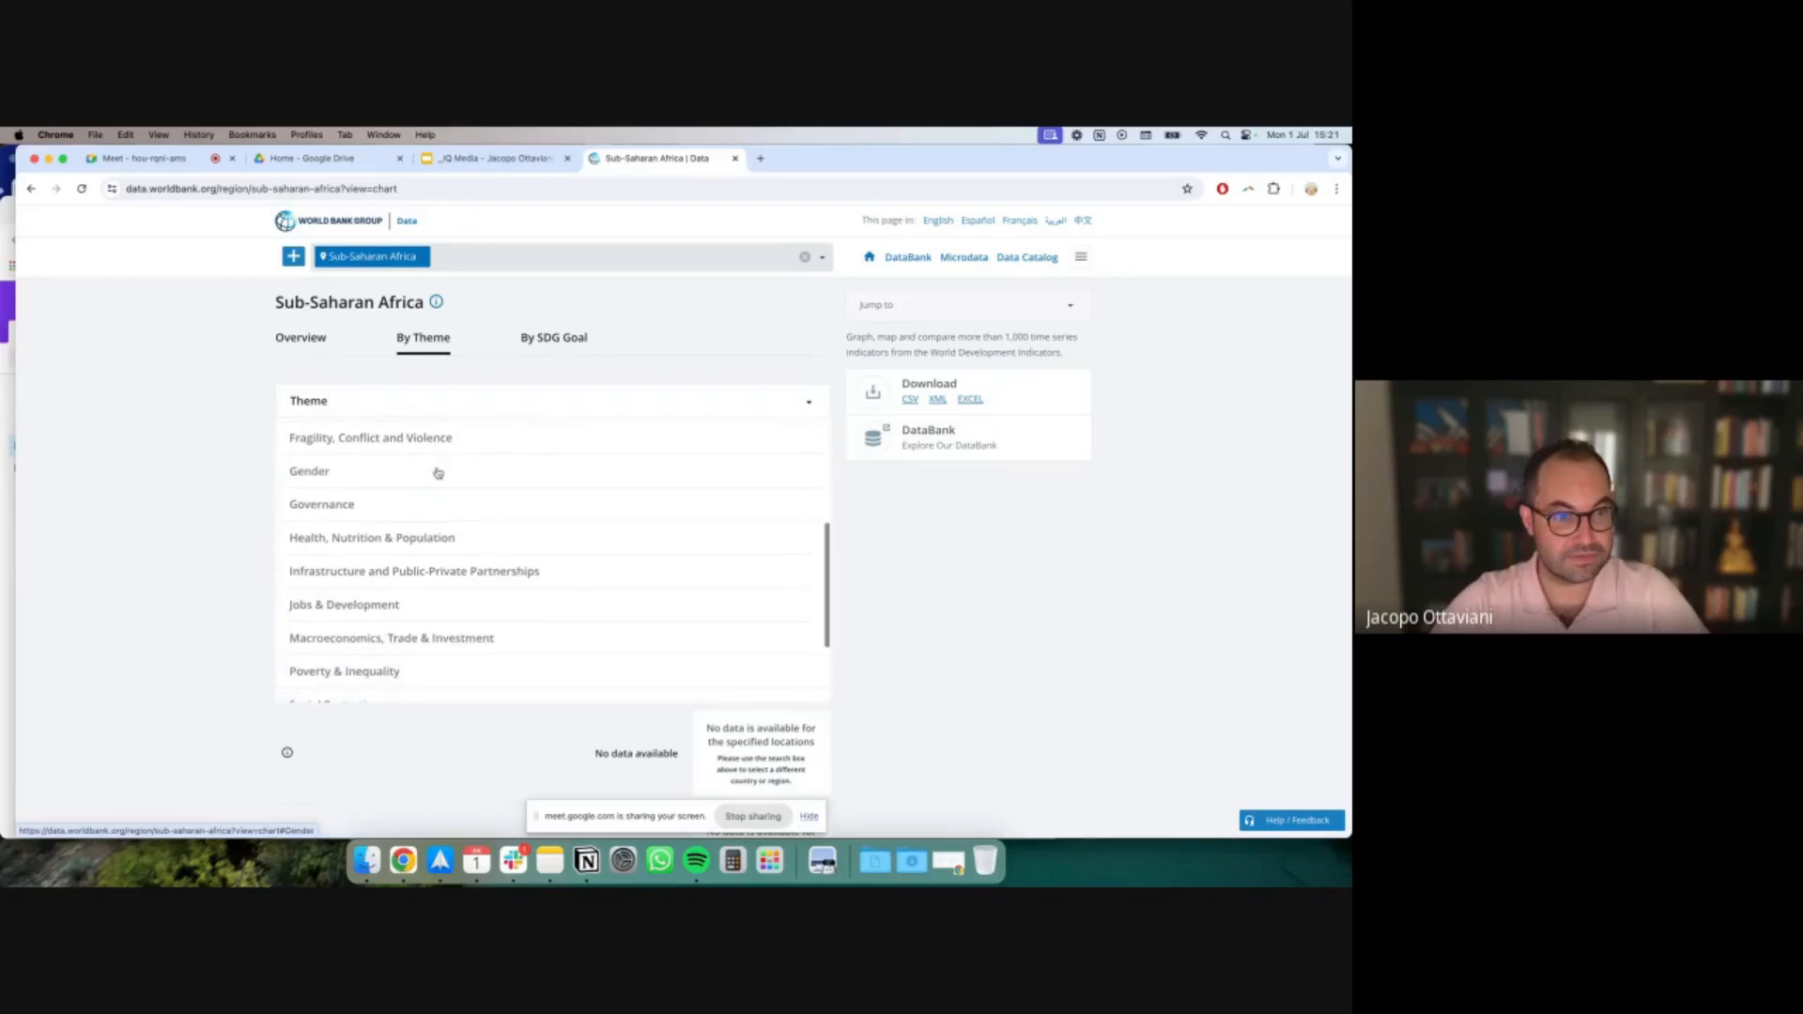
scroll(436, 471, down, 3)
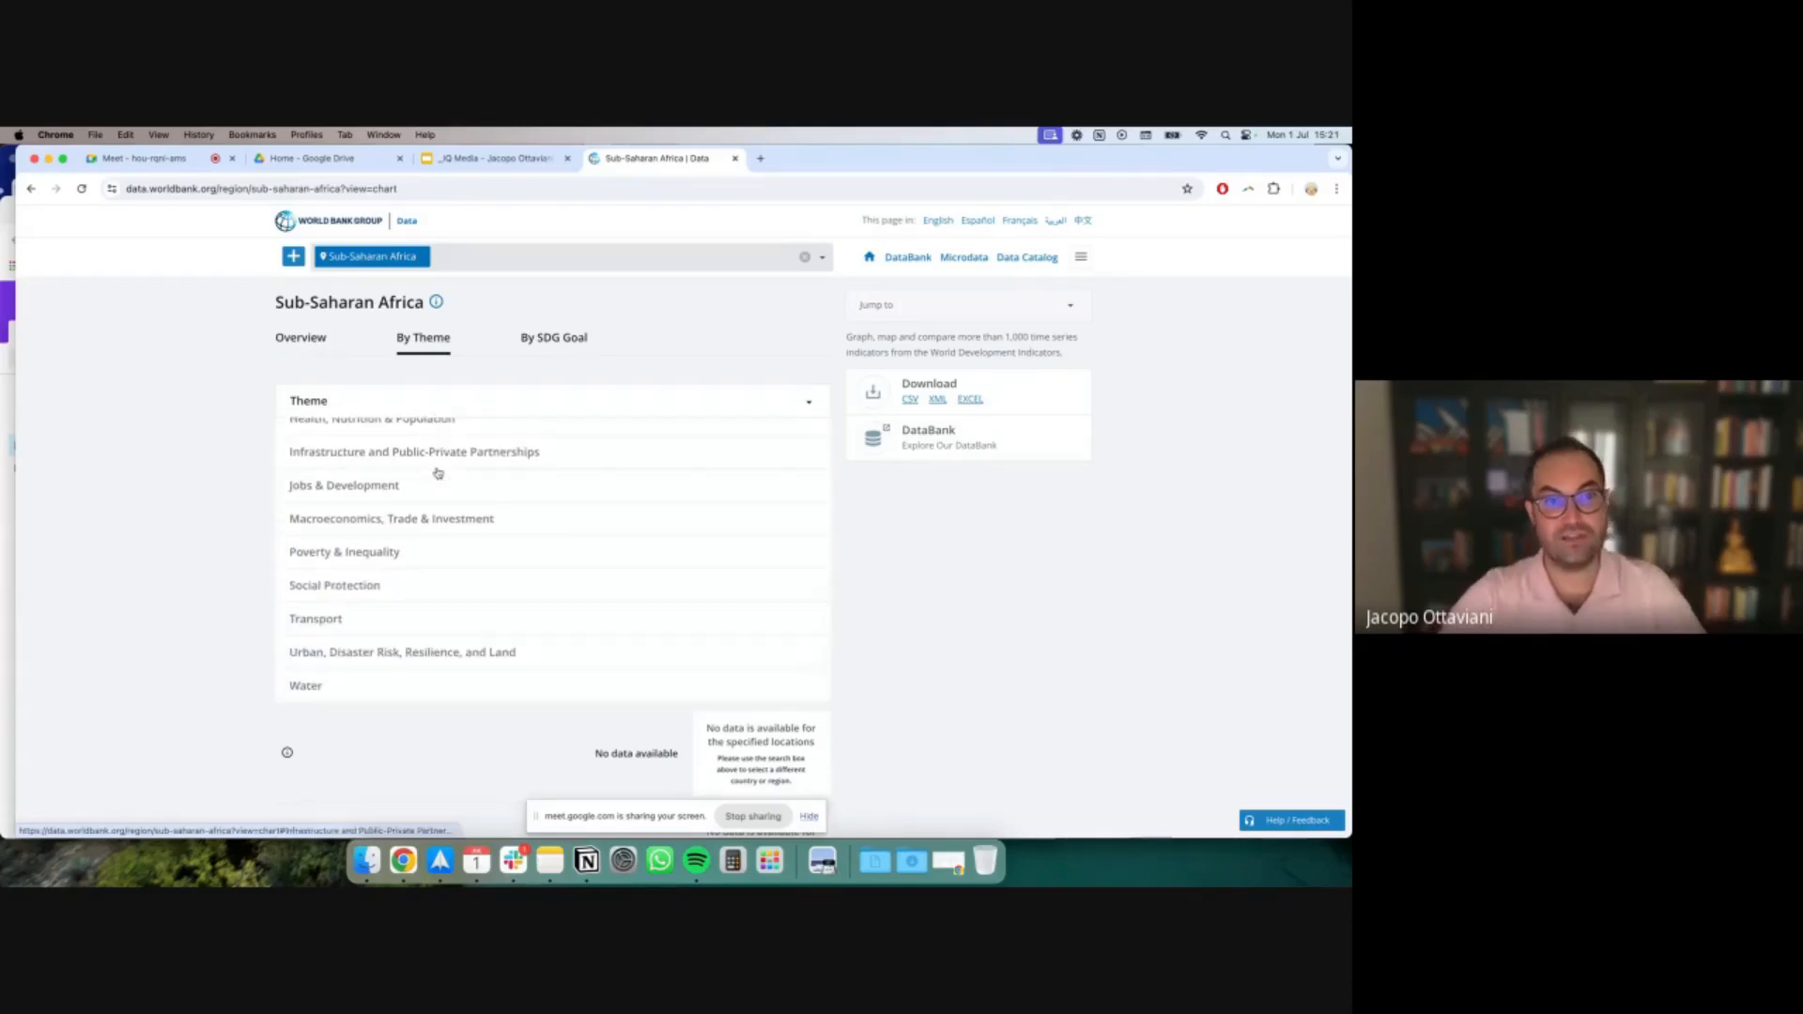
Show the Sub-Saharan Africa indicators by SDG goal and view the section 13: Climate Action
click(557, 345)
click(541, 399)
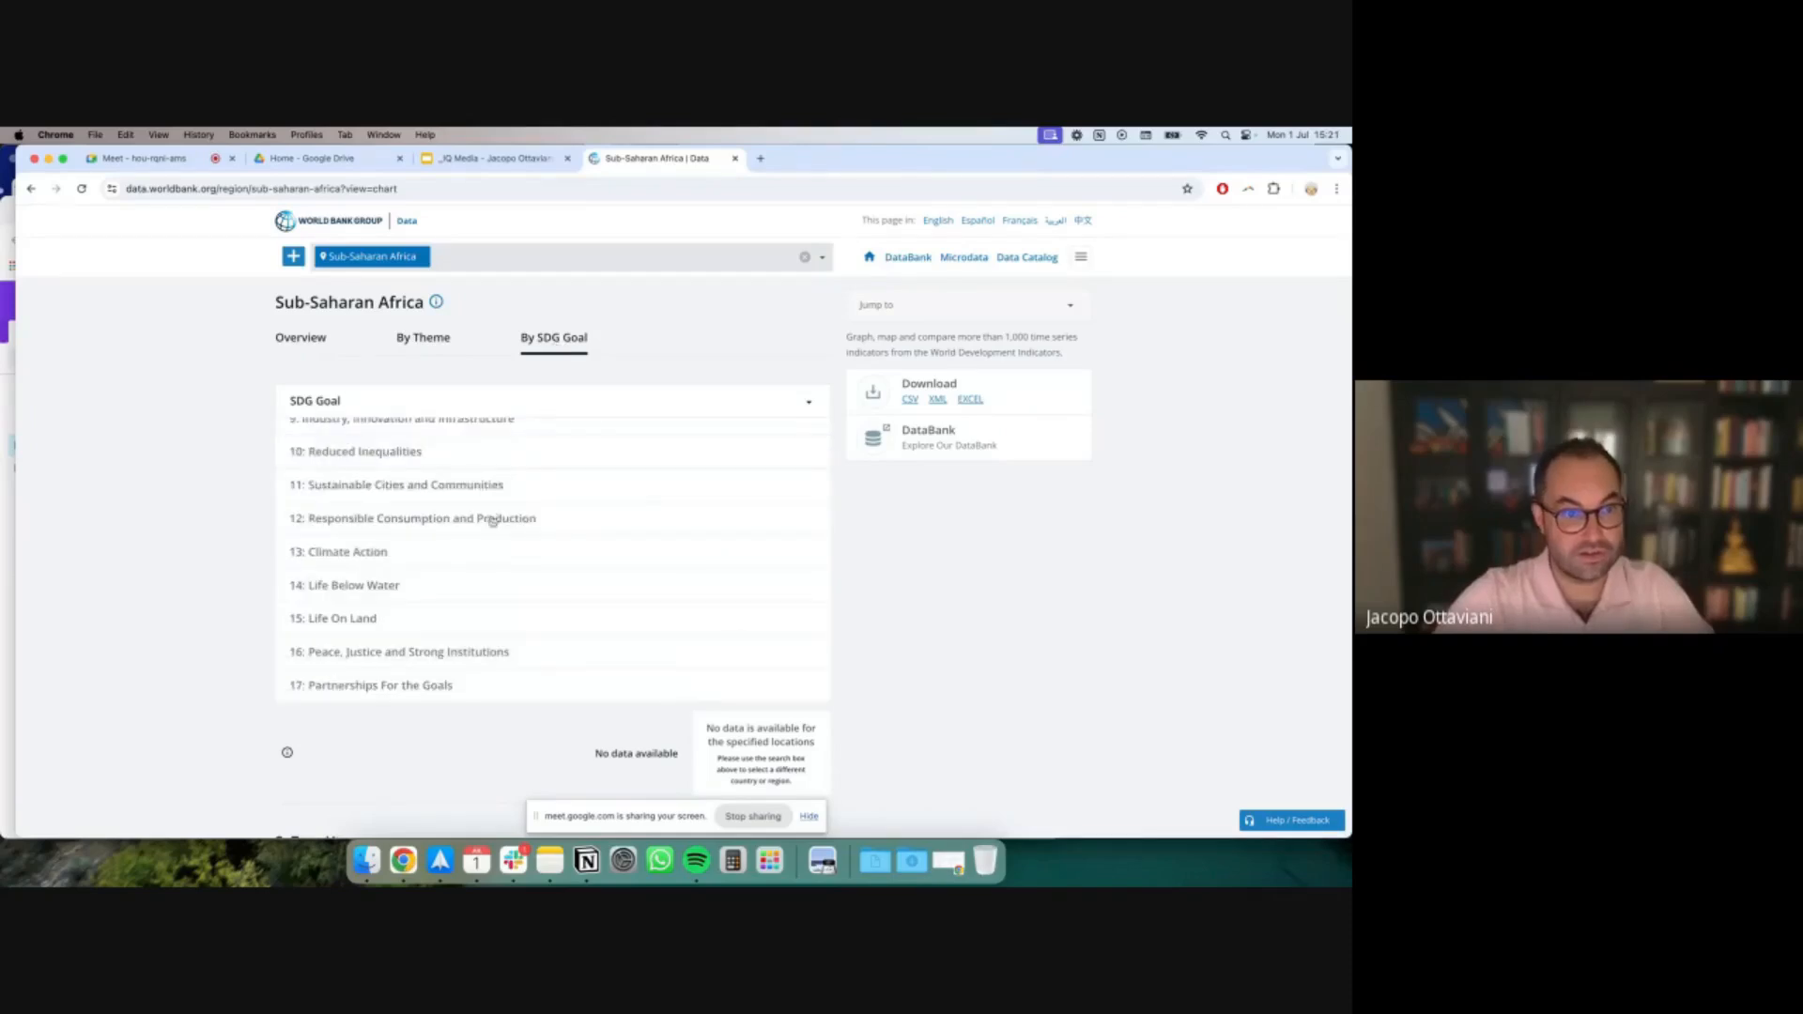
click(482, 552)
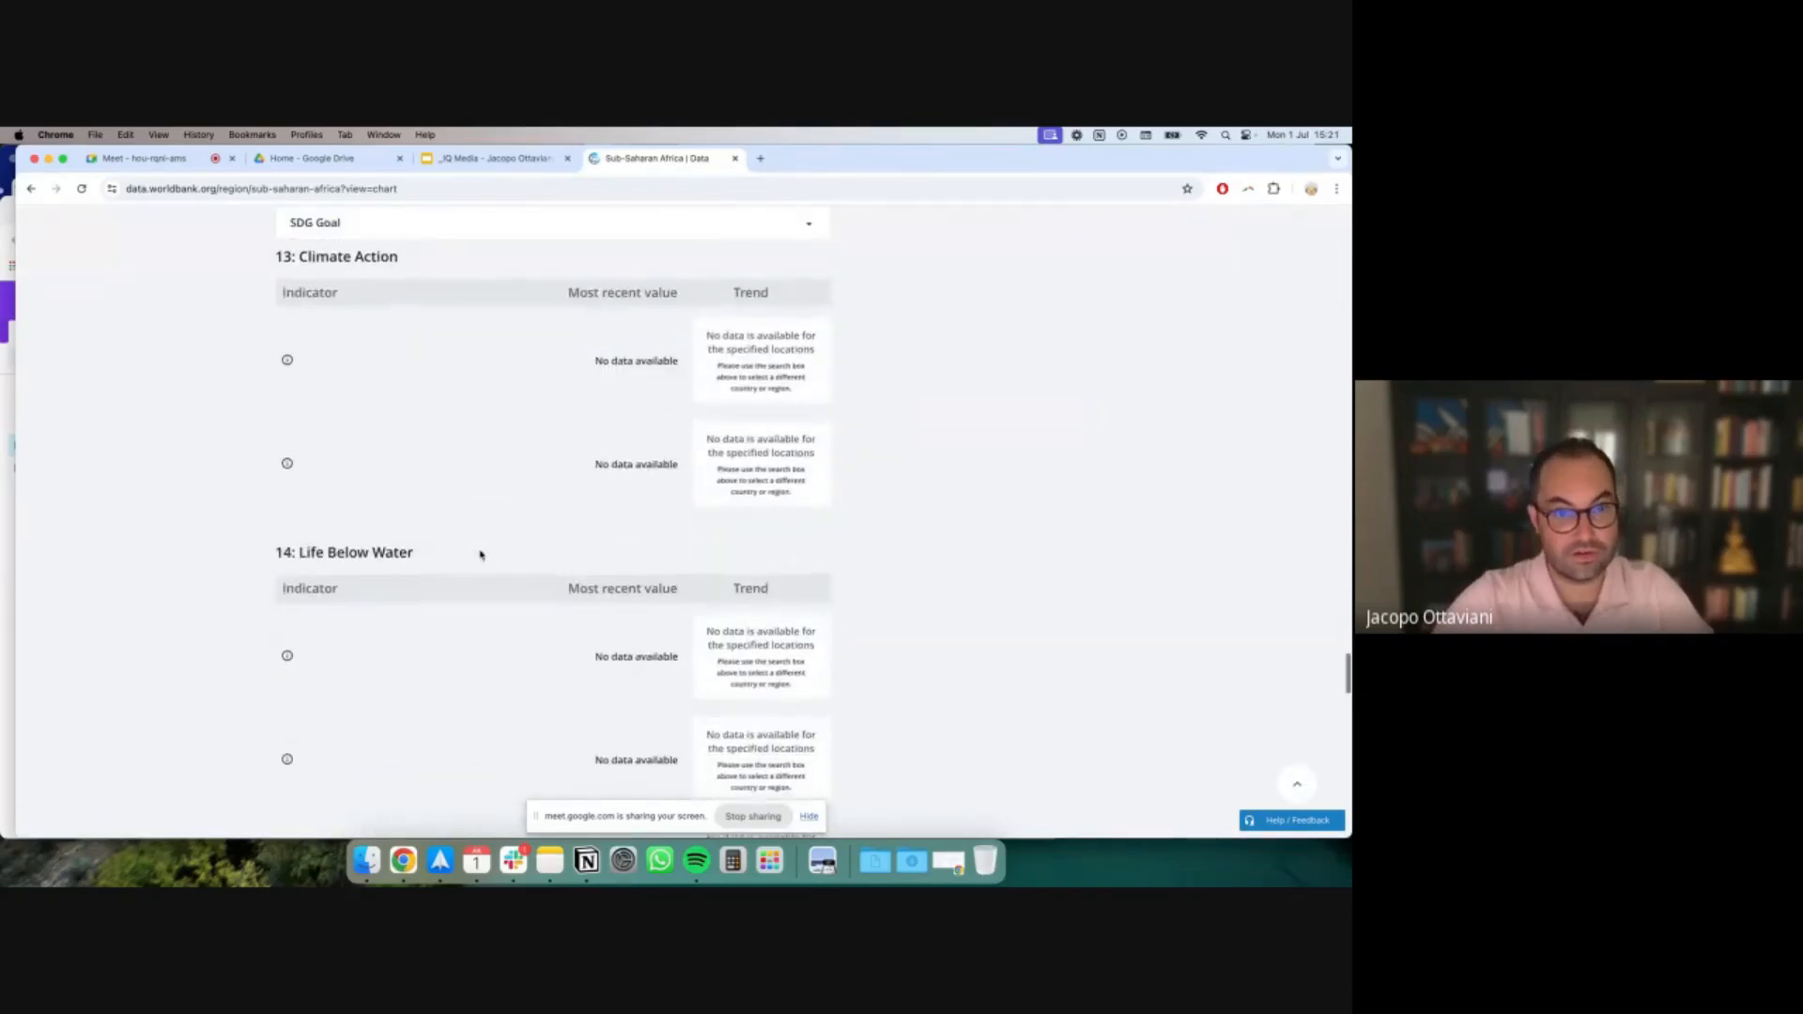
scroll(481, 554, up, 20)
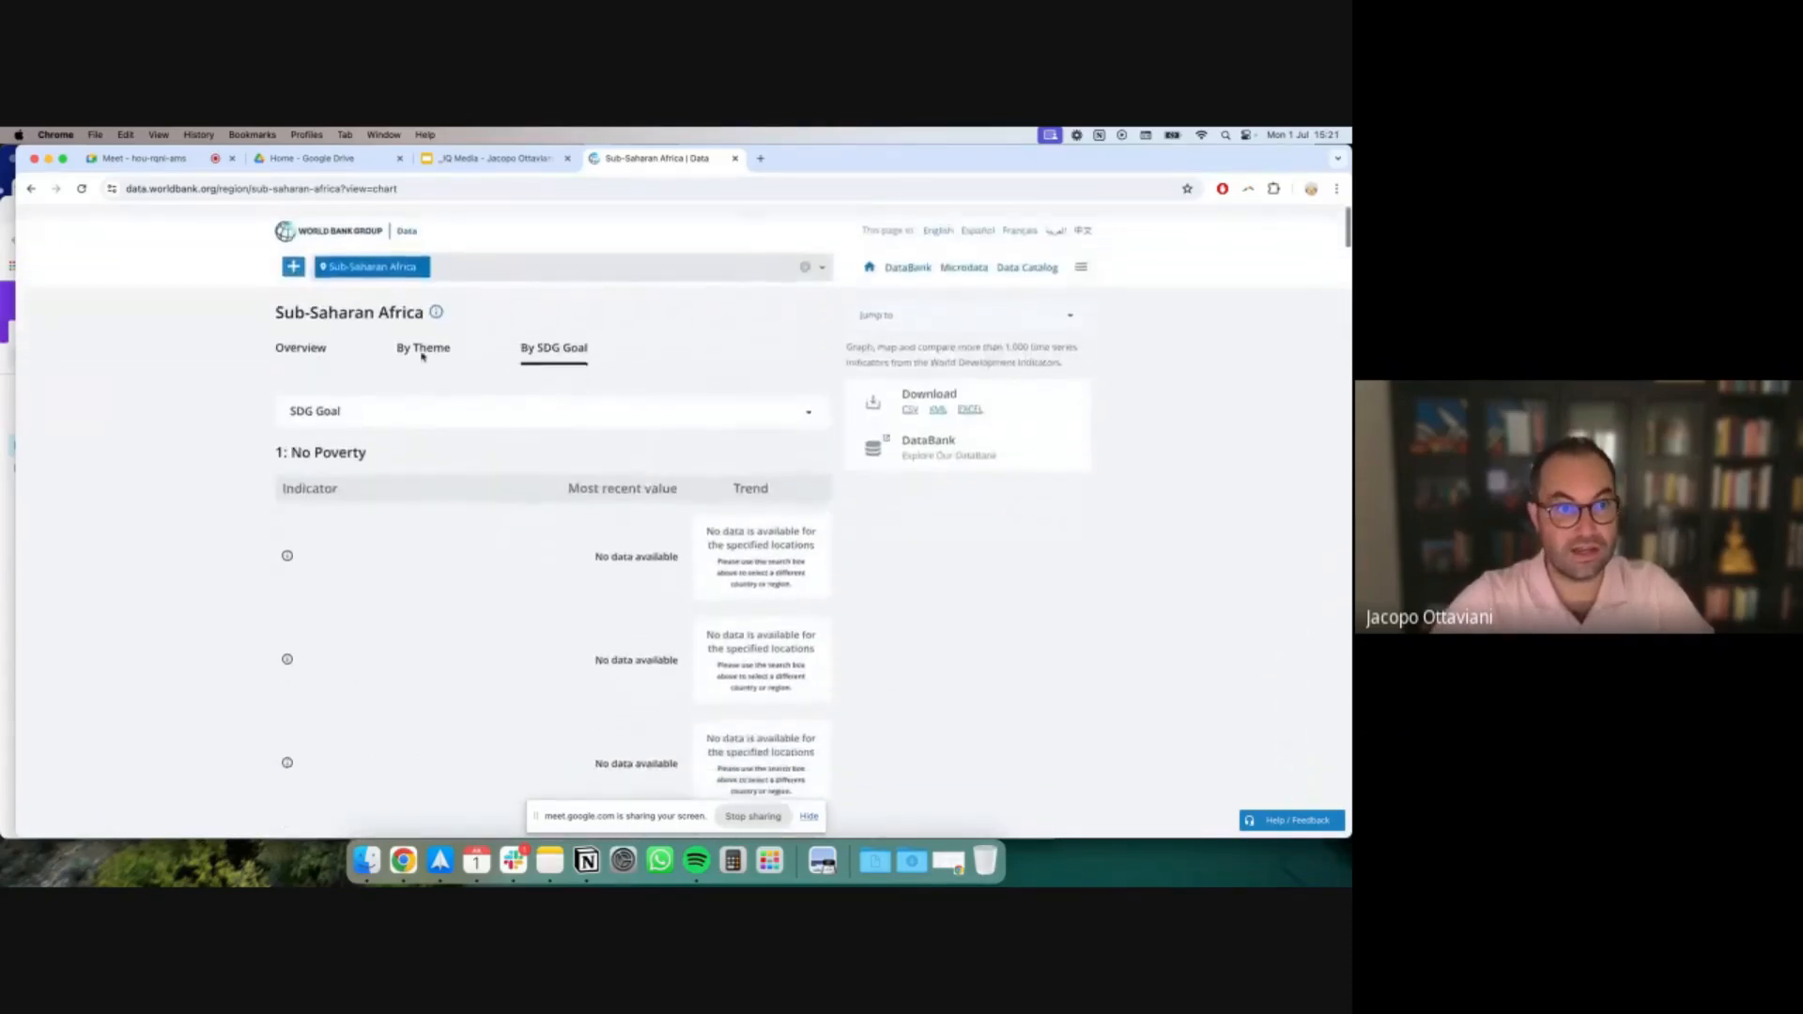
Open the World Bank Group's main website from the logo on the data page
click(327, 225)
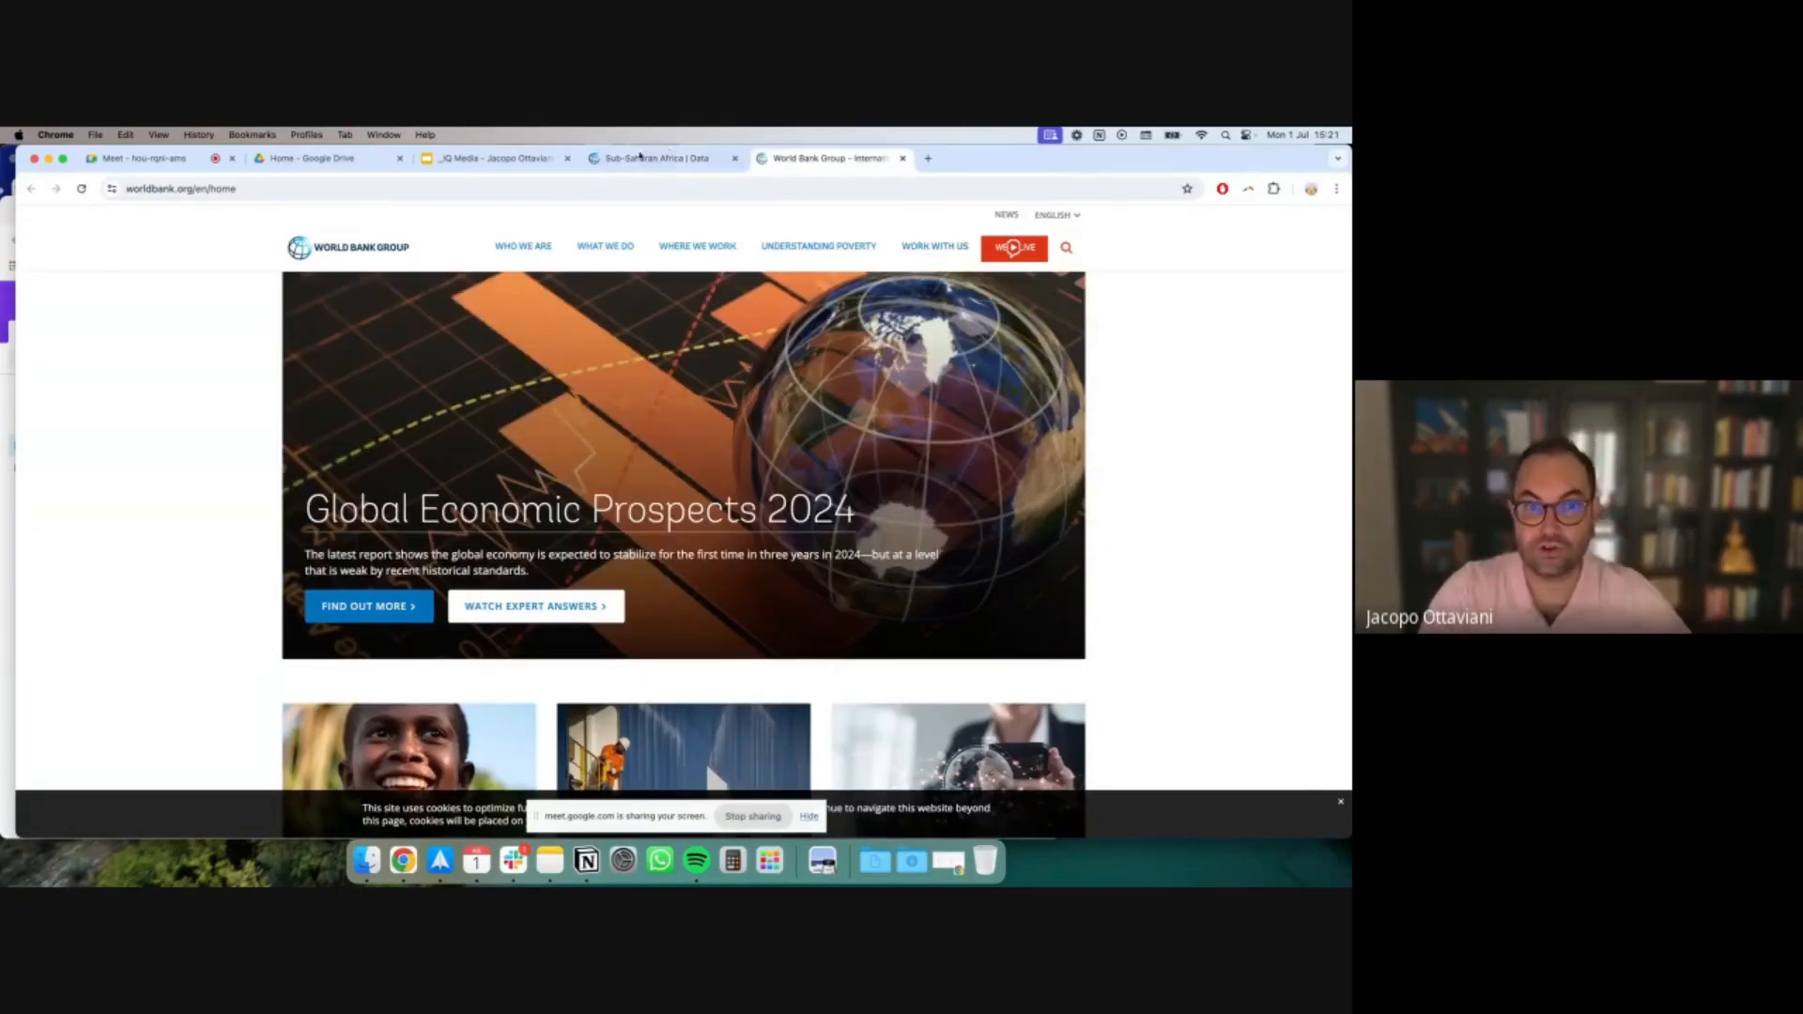
mouse_move(635, 249)
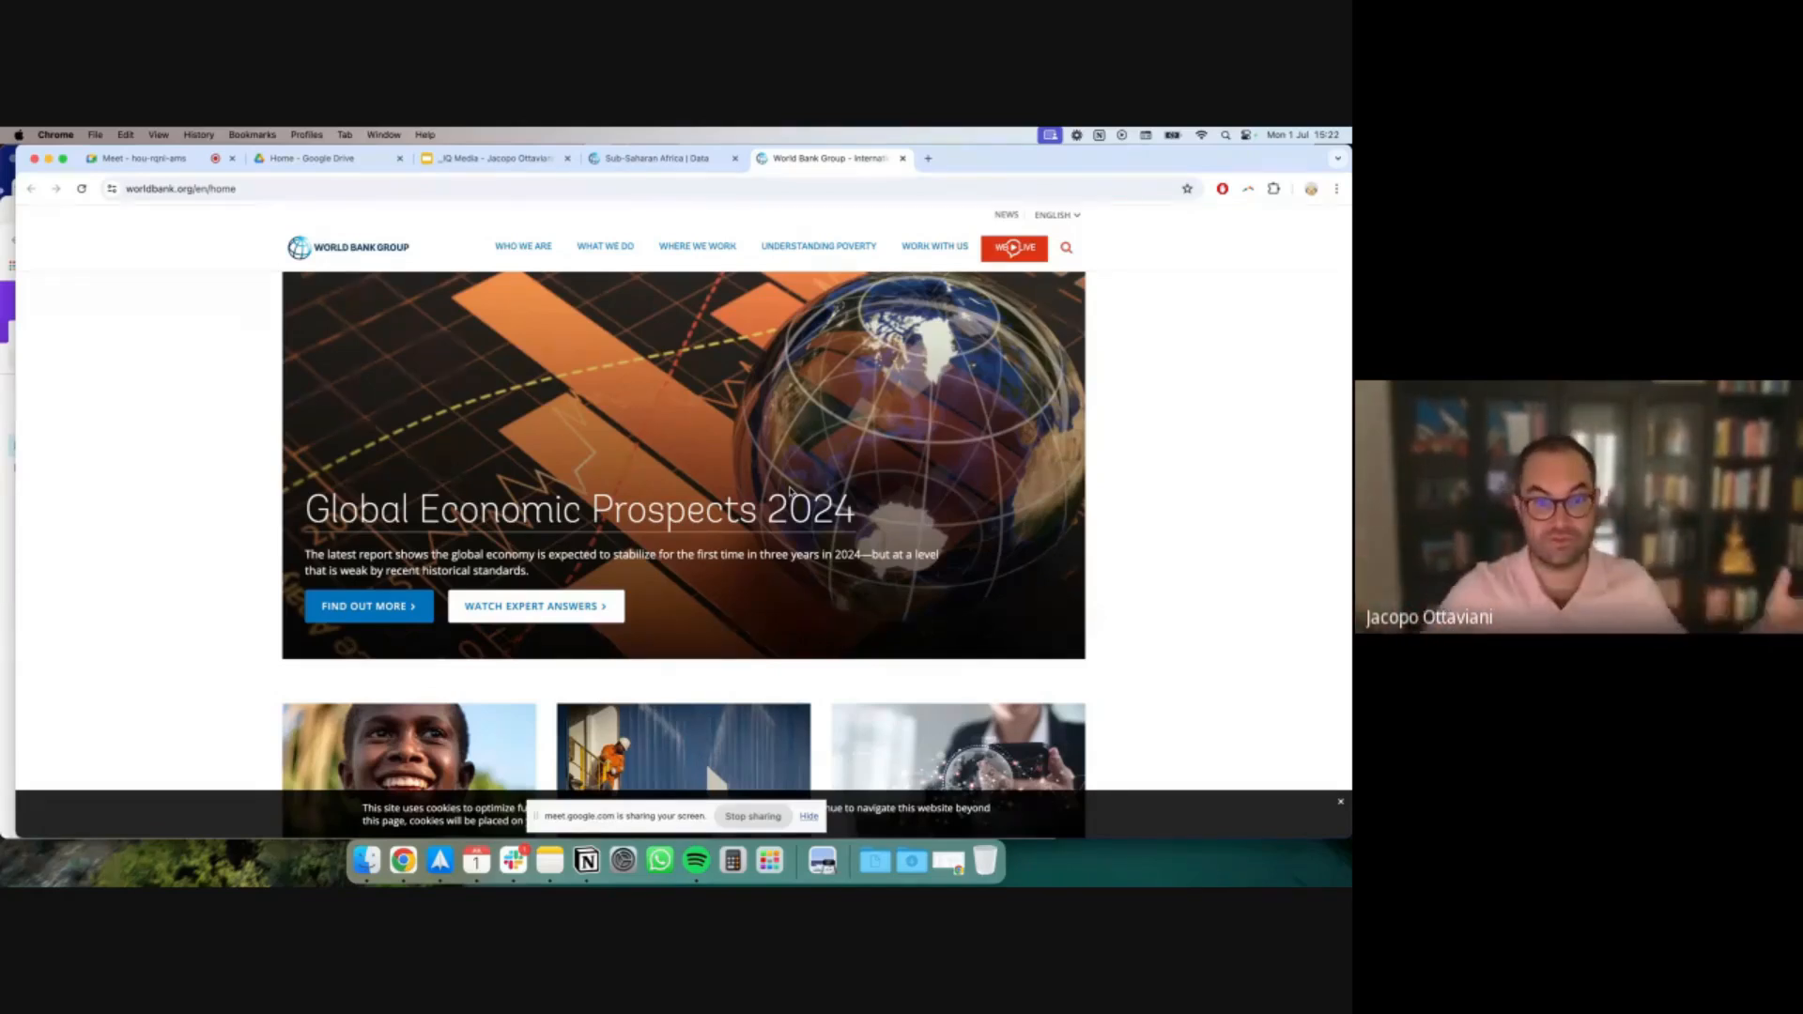
click(815, 243)
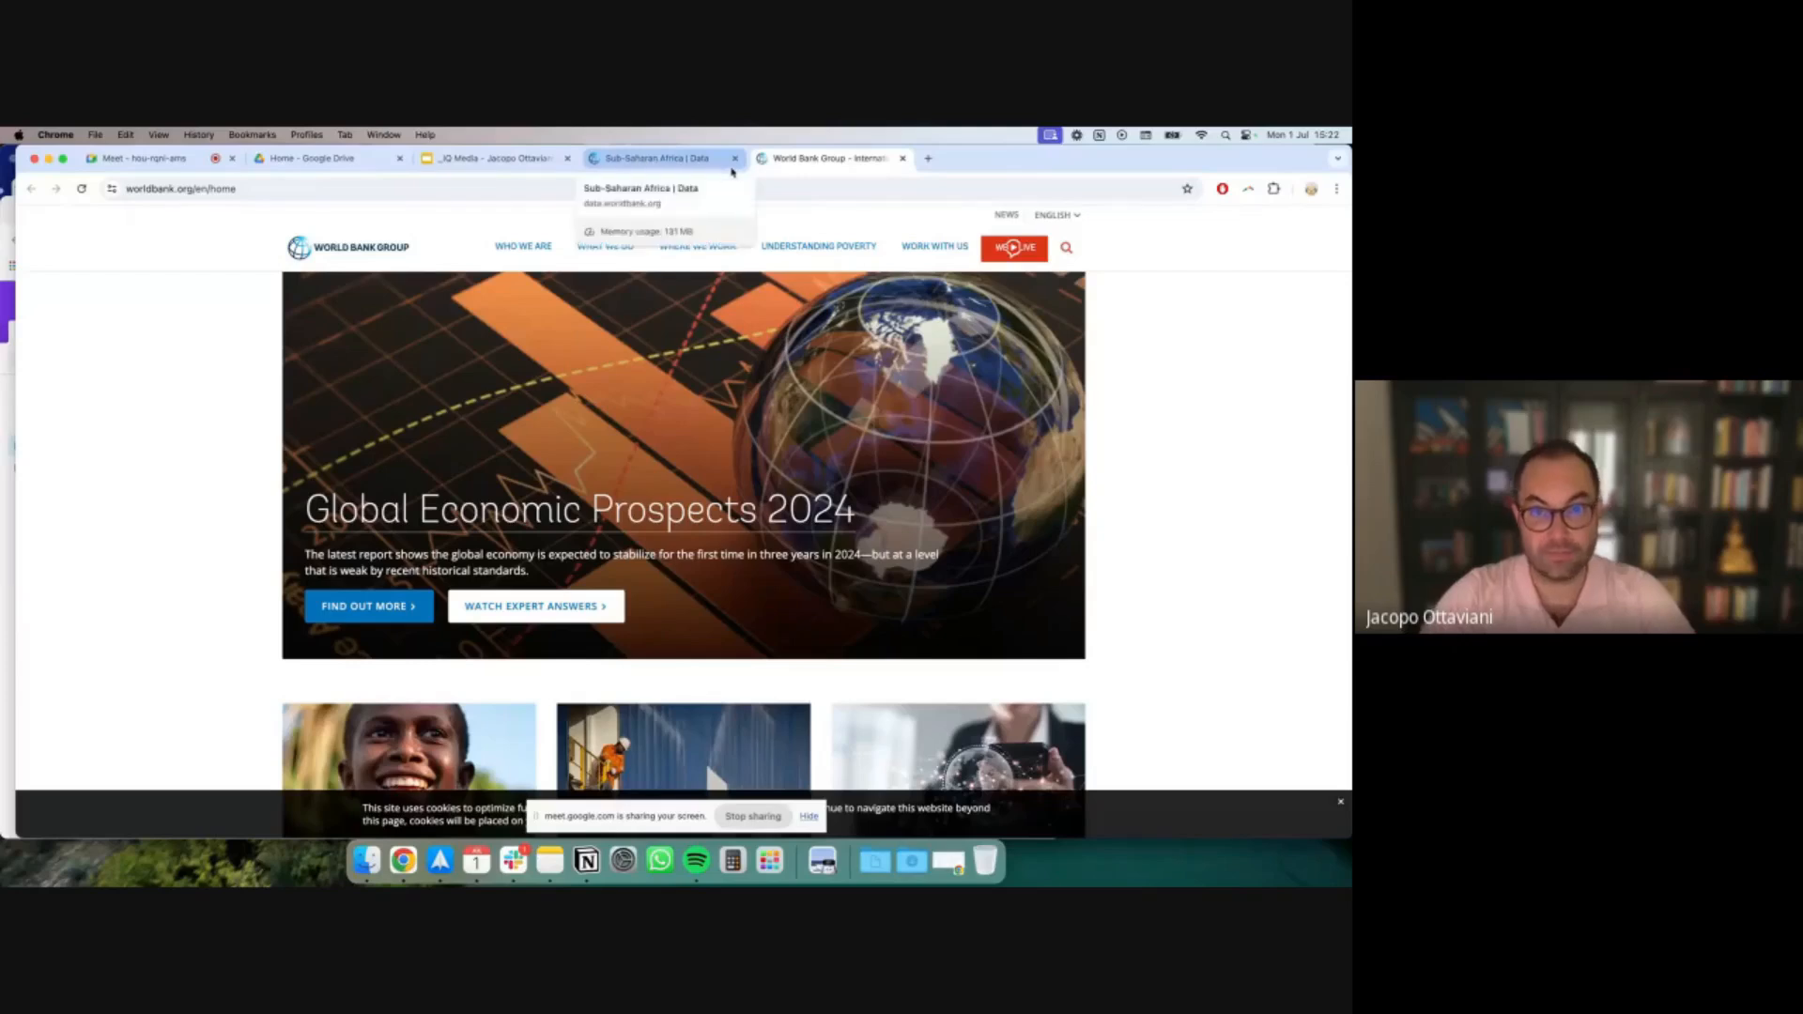
Search Google for "data worldbank" and open the World Bank Open Data site from the results
click(289, 185)
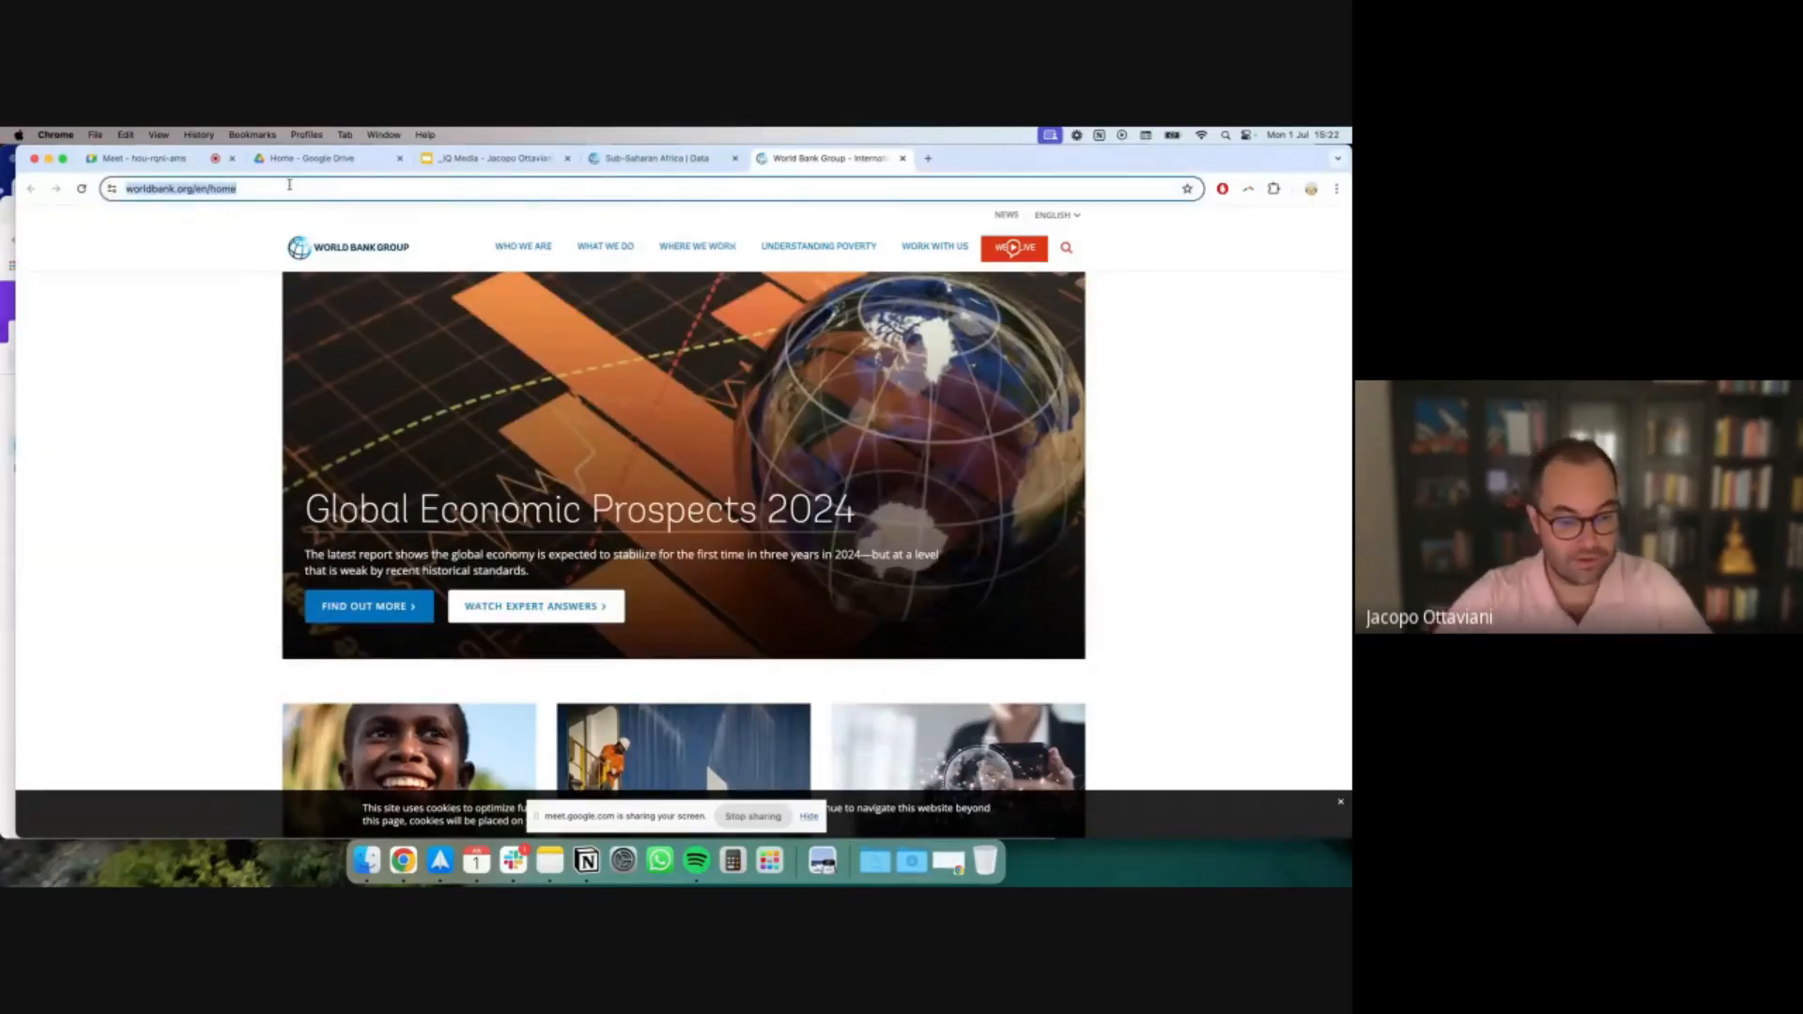
text(data wo)
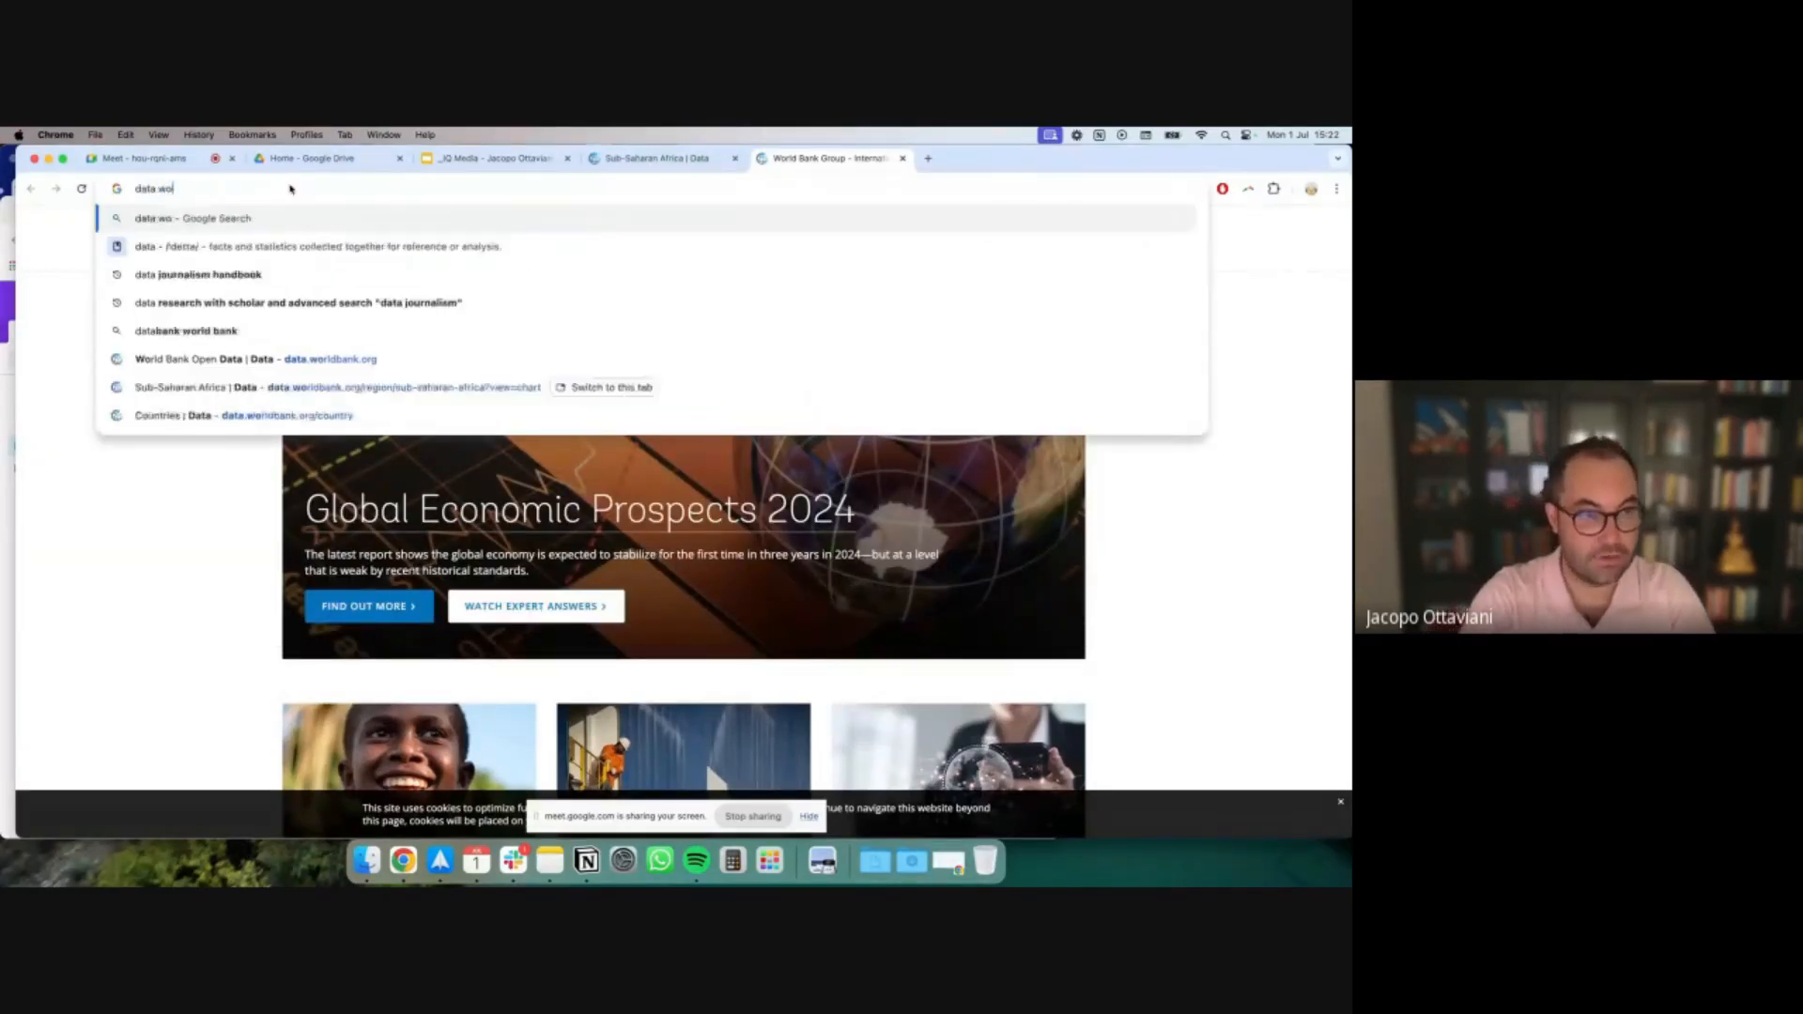
text(rld bank o)
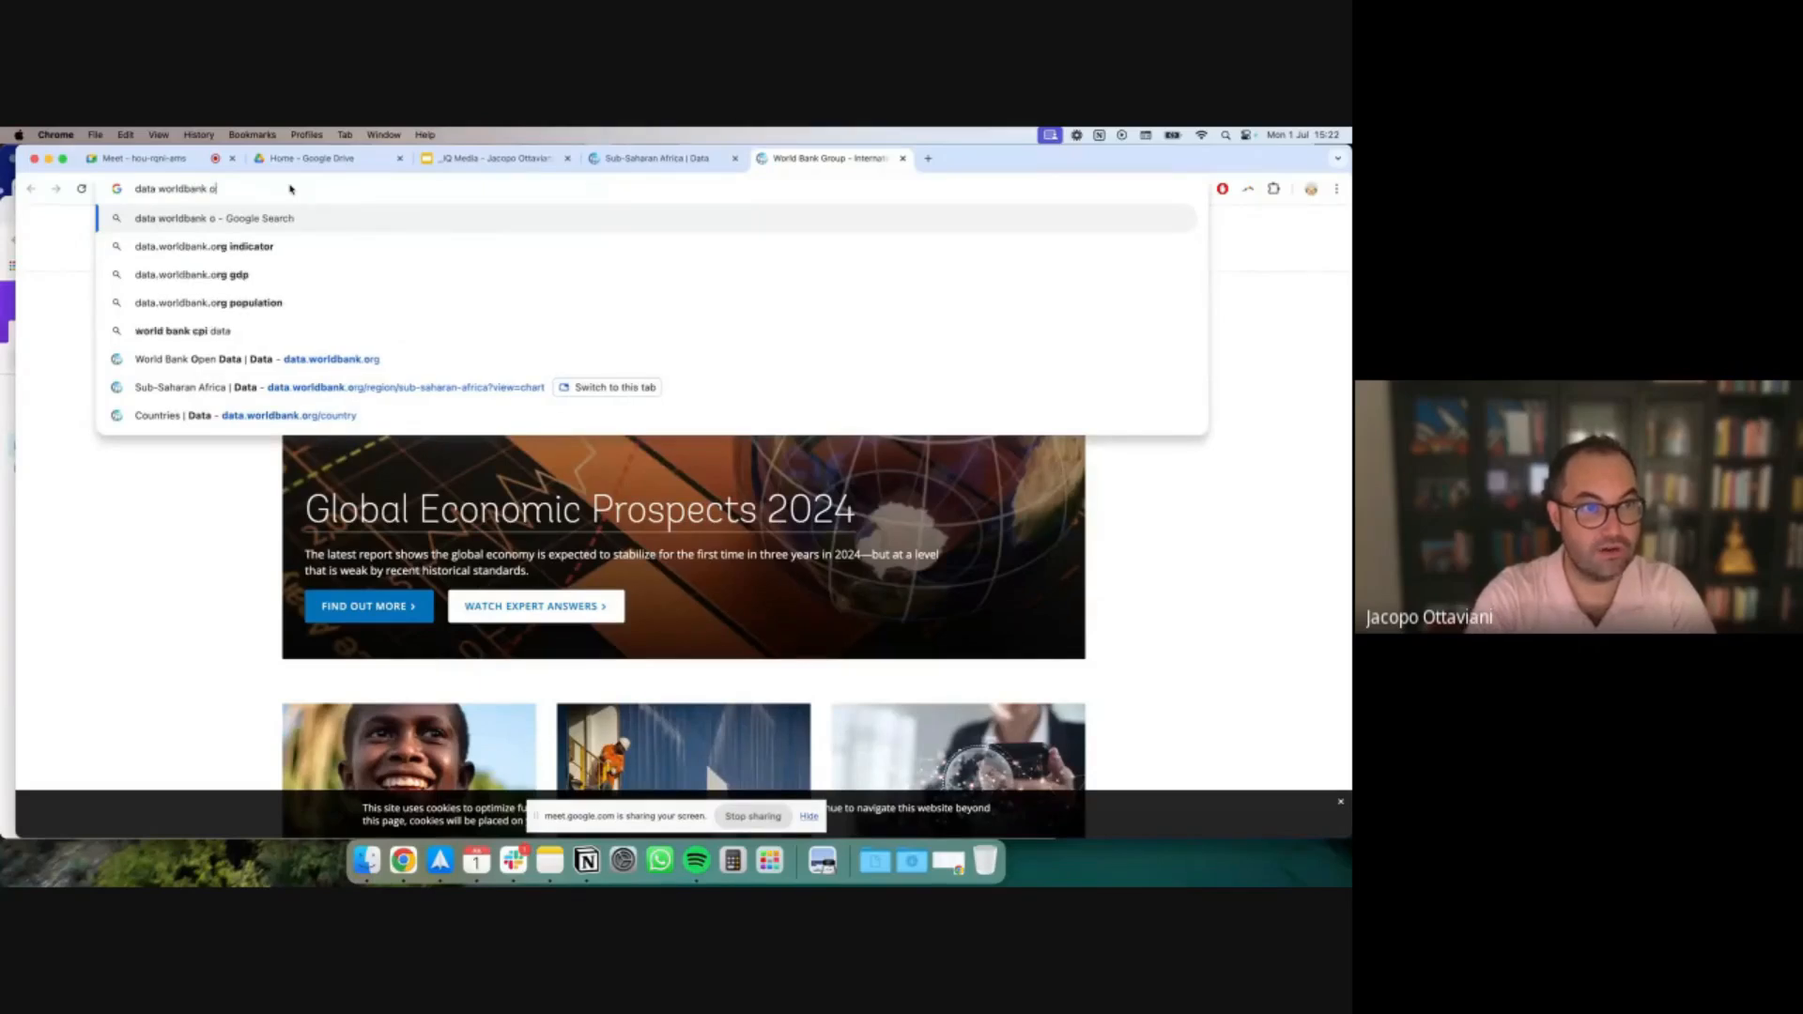
key(BackSpace)
key(BackSpace)
key(Return)
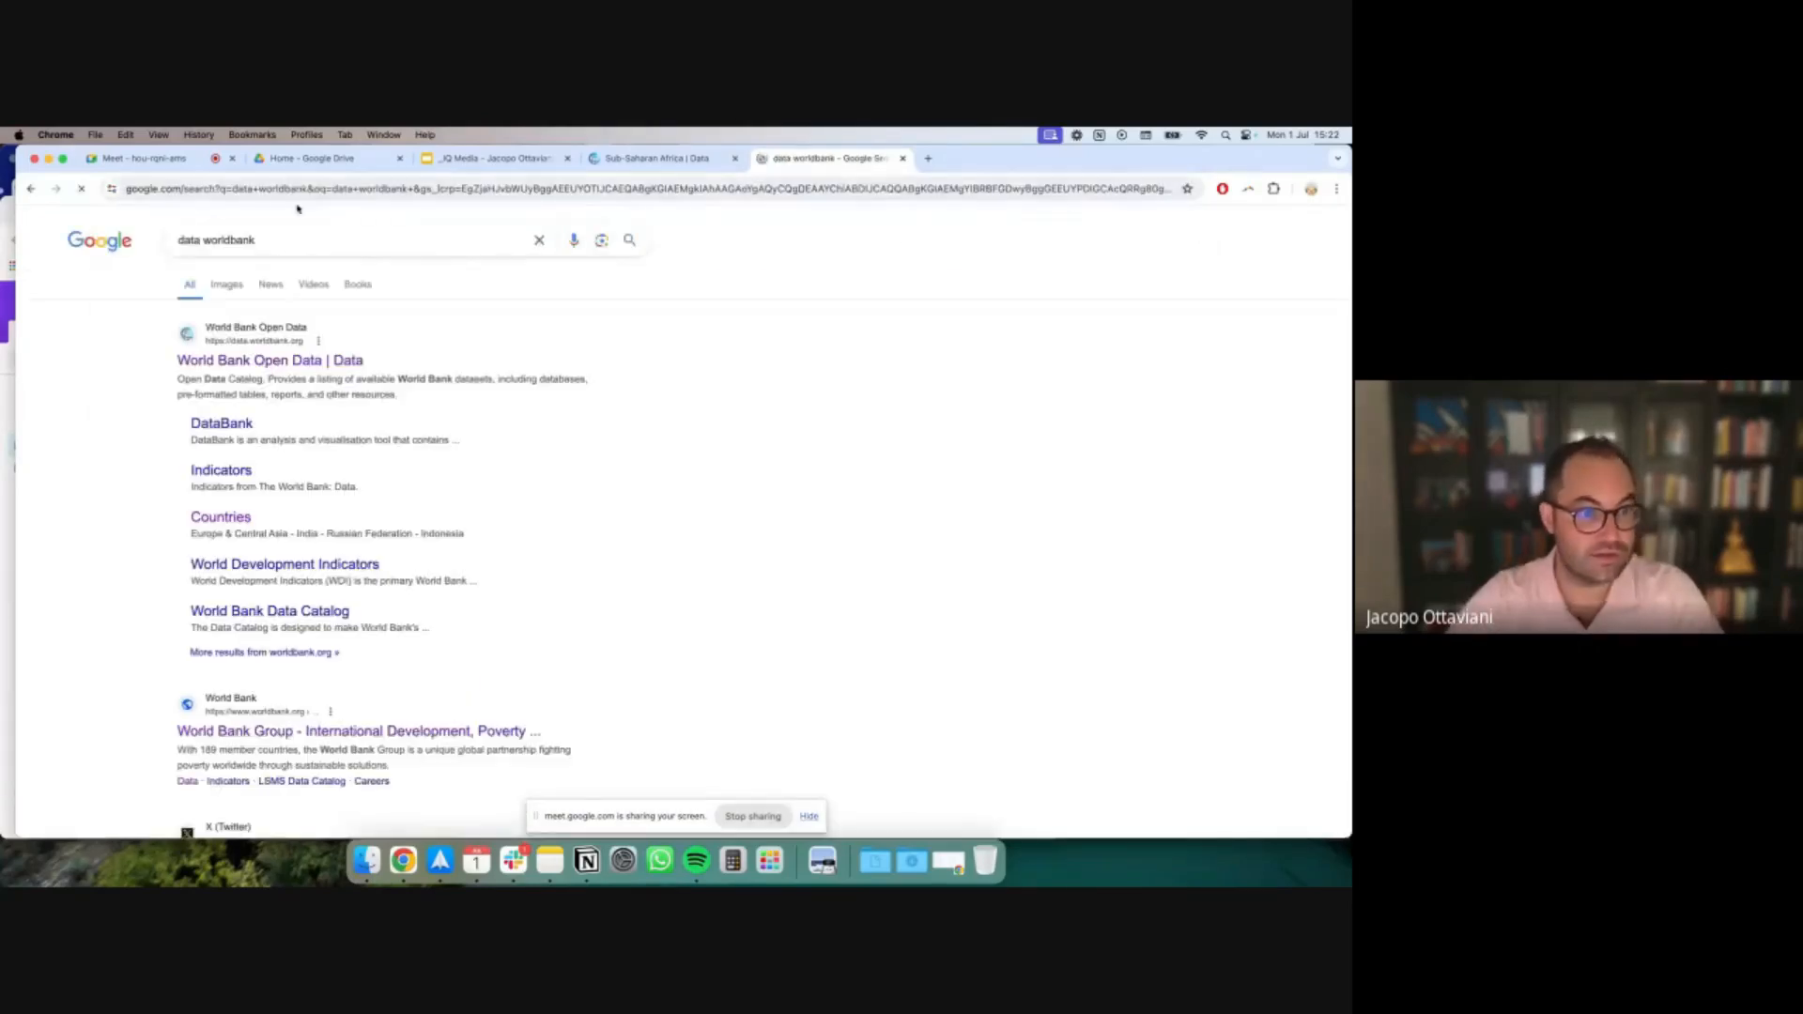
click(274, 366)
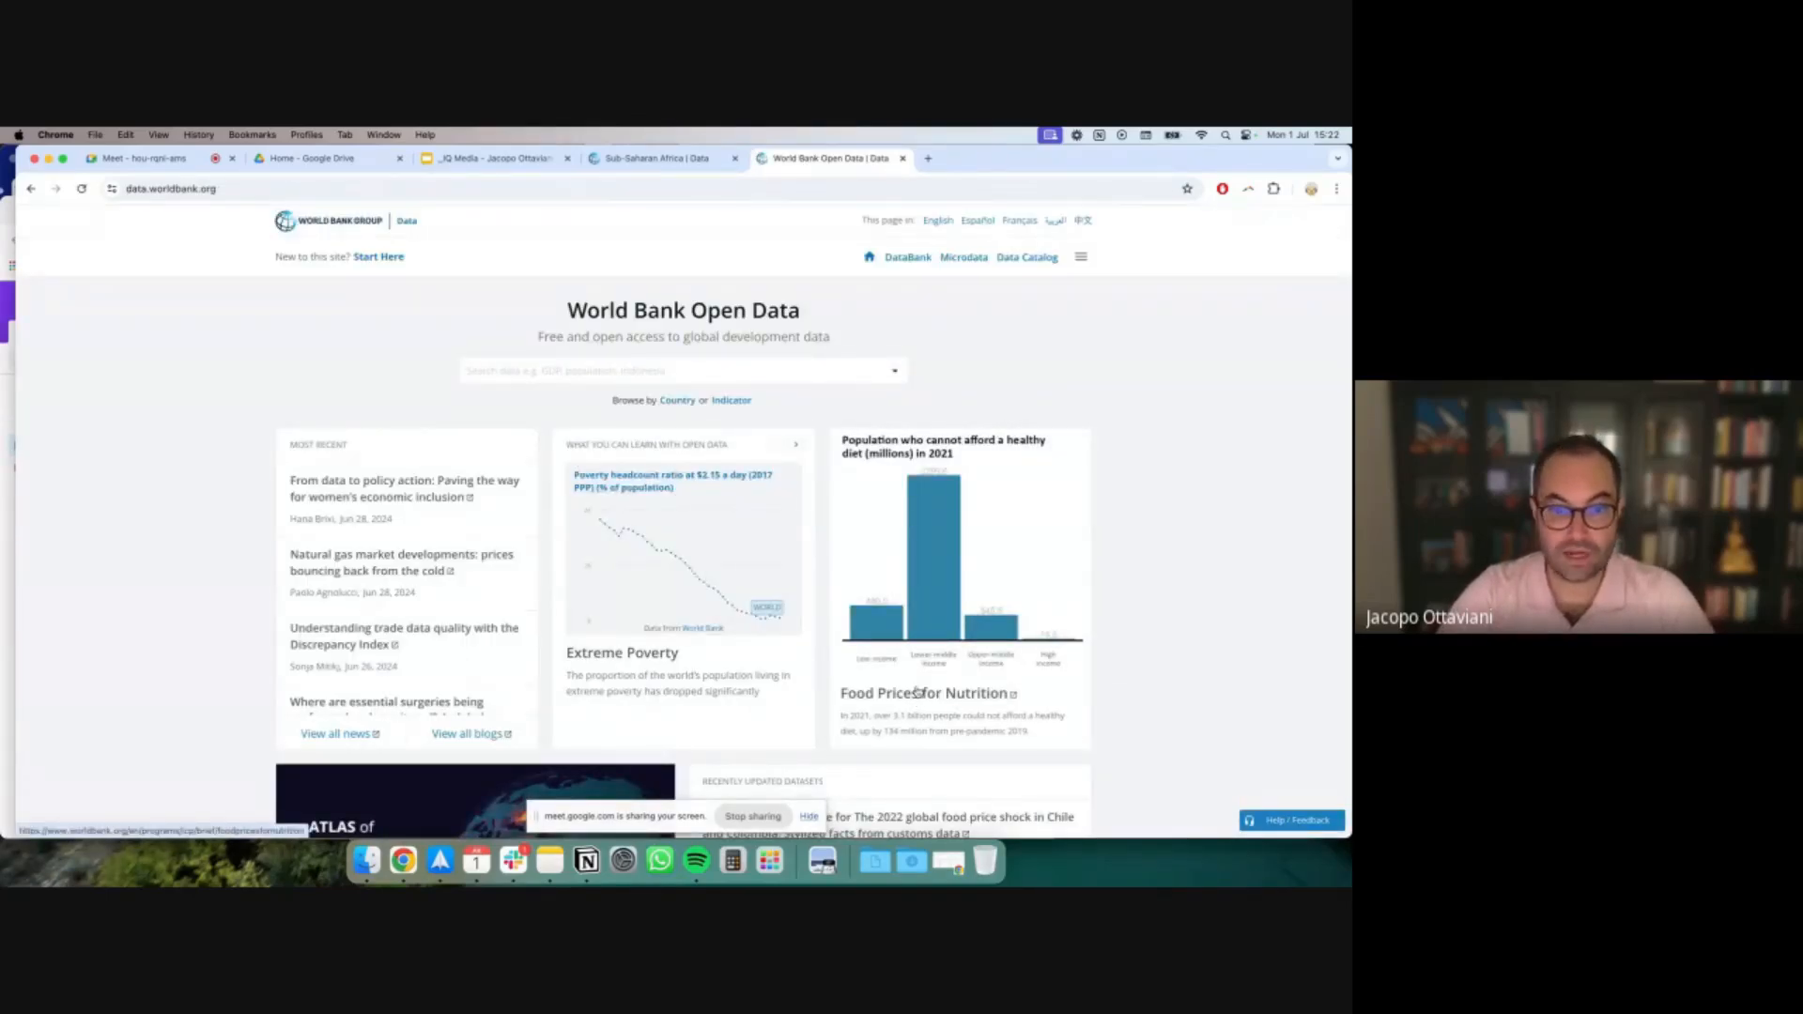
Open the Extreme Poverty indicator and examine its world trend chart and the table of values by country
click(640, 654)
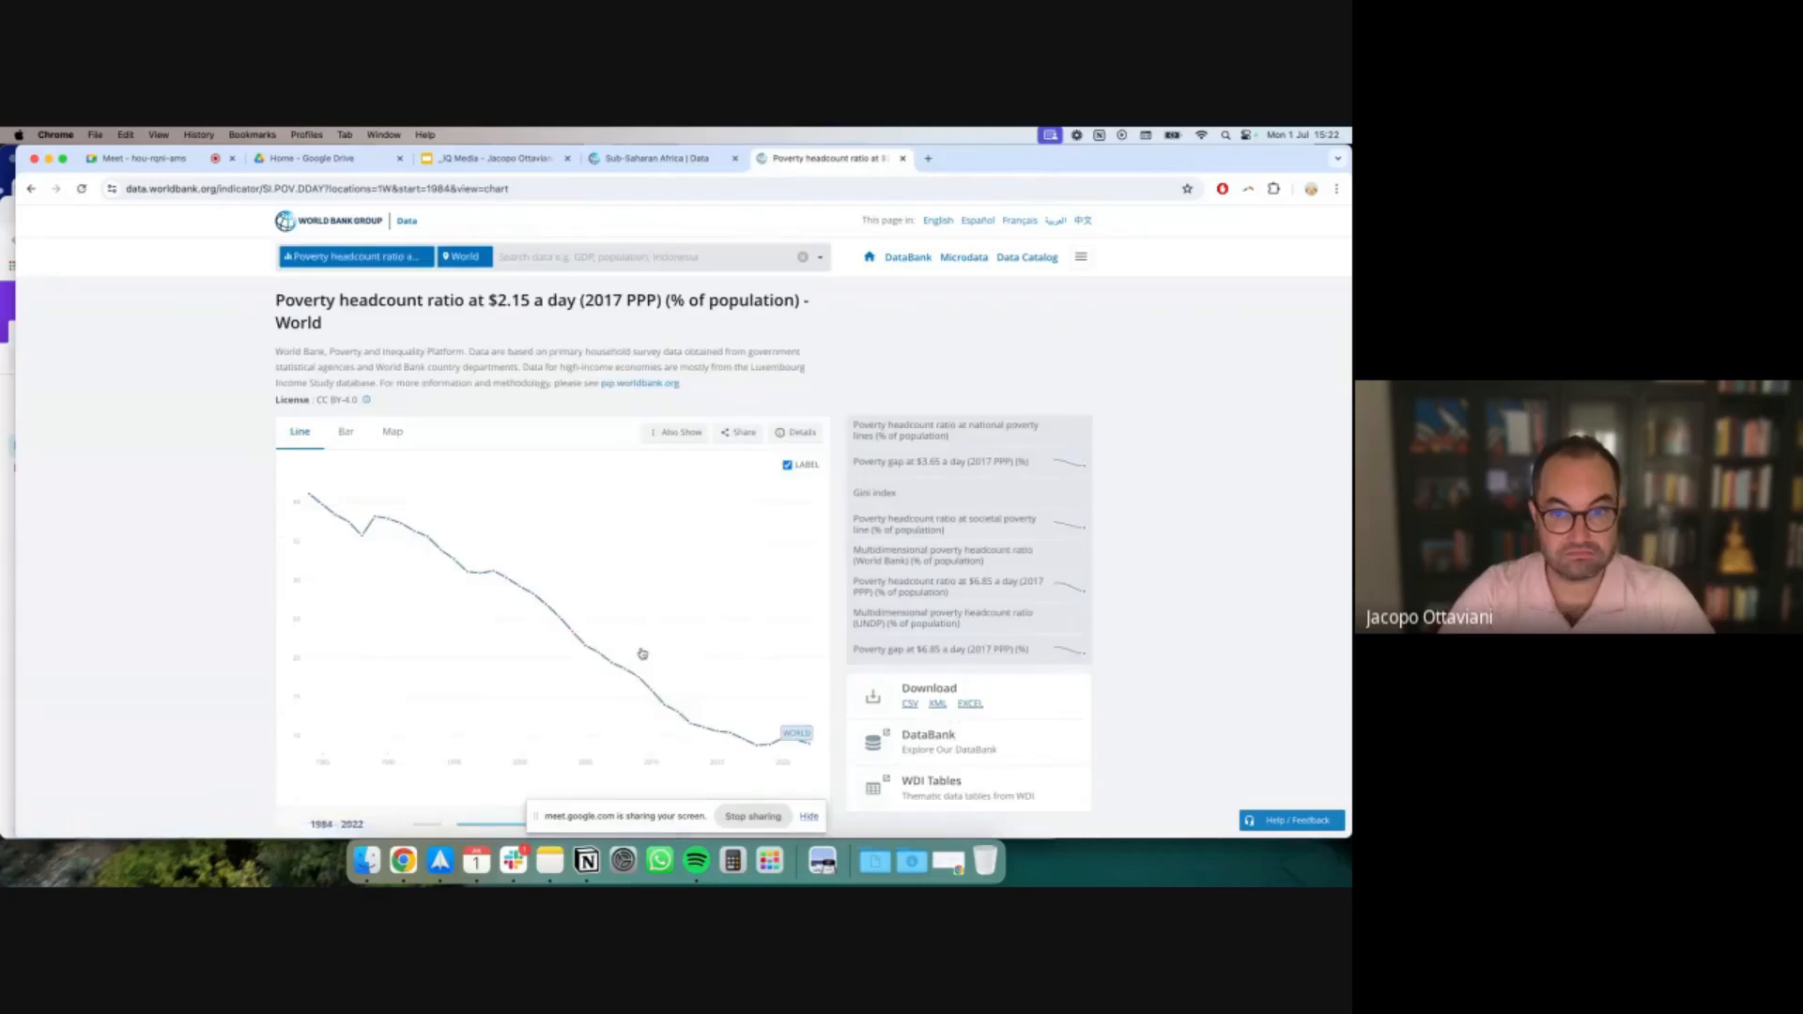
scroll(157, 496, down, 1)
scroll(157, 497, up, 1)
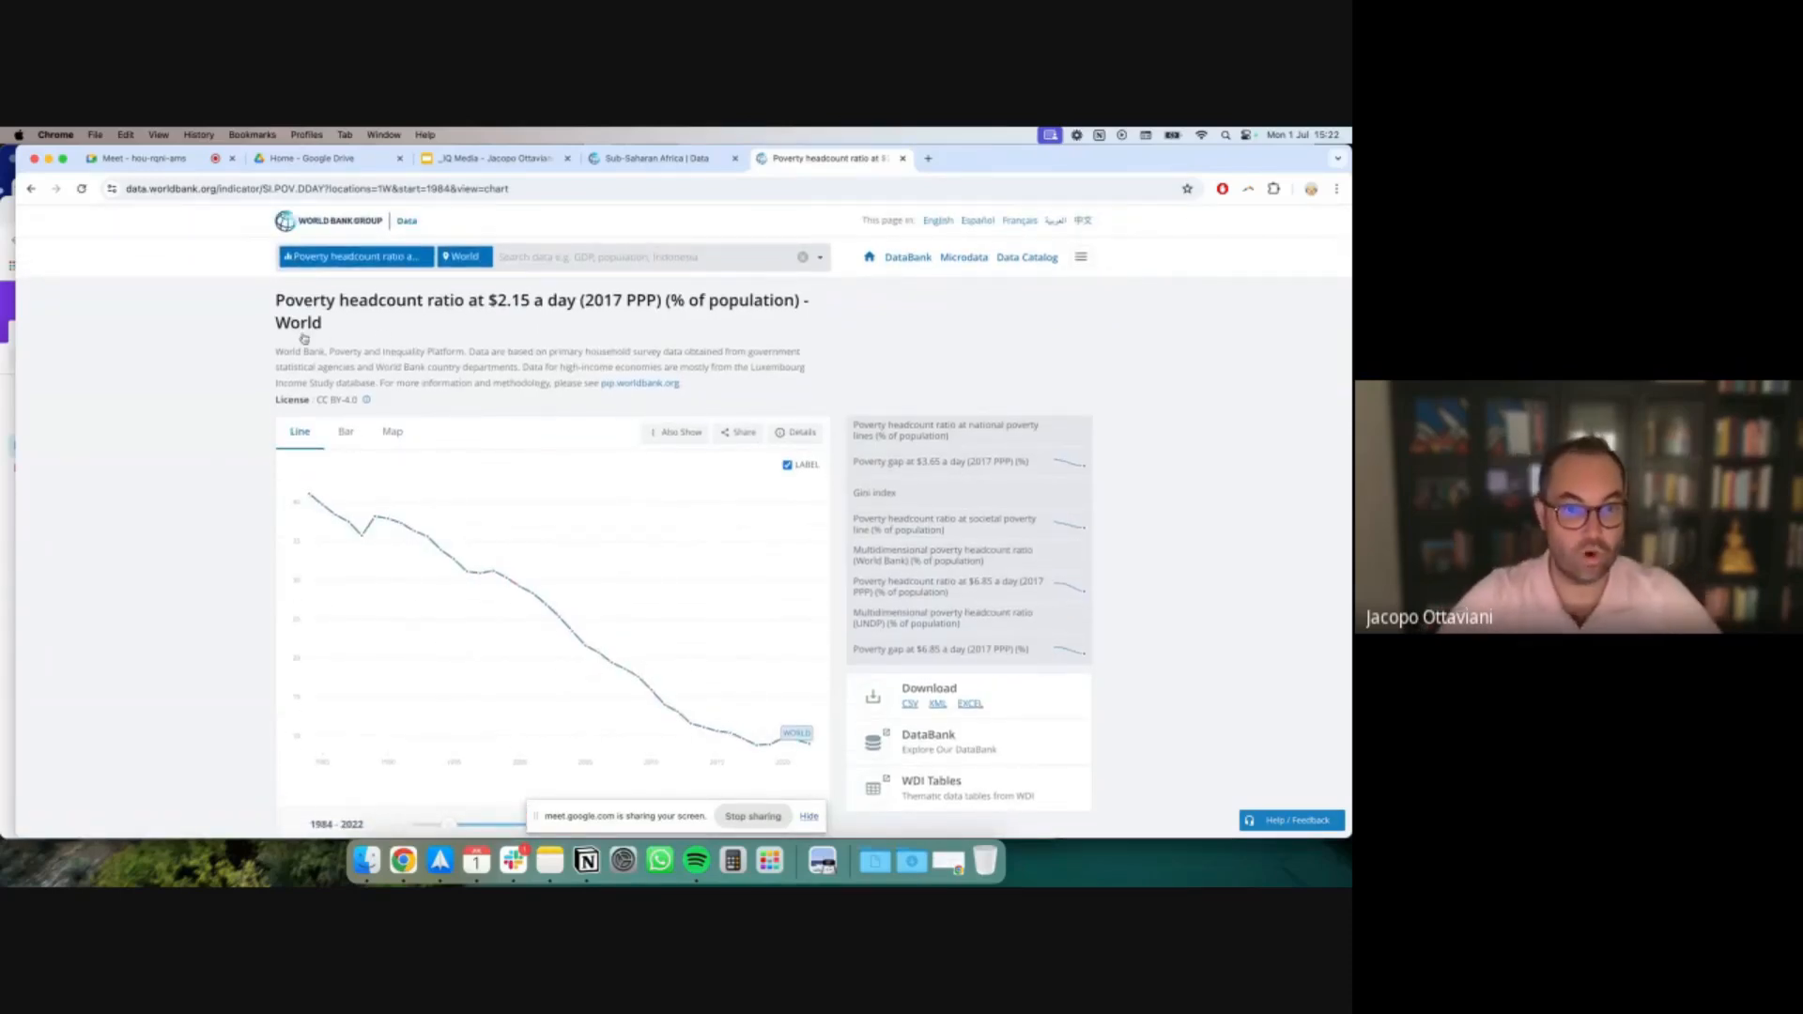
scroll(223, 343, down, 5)
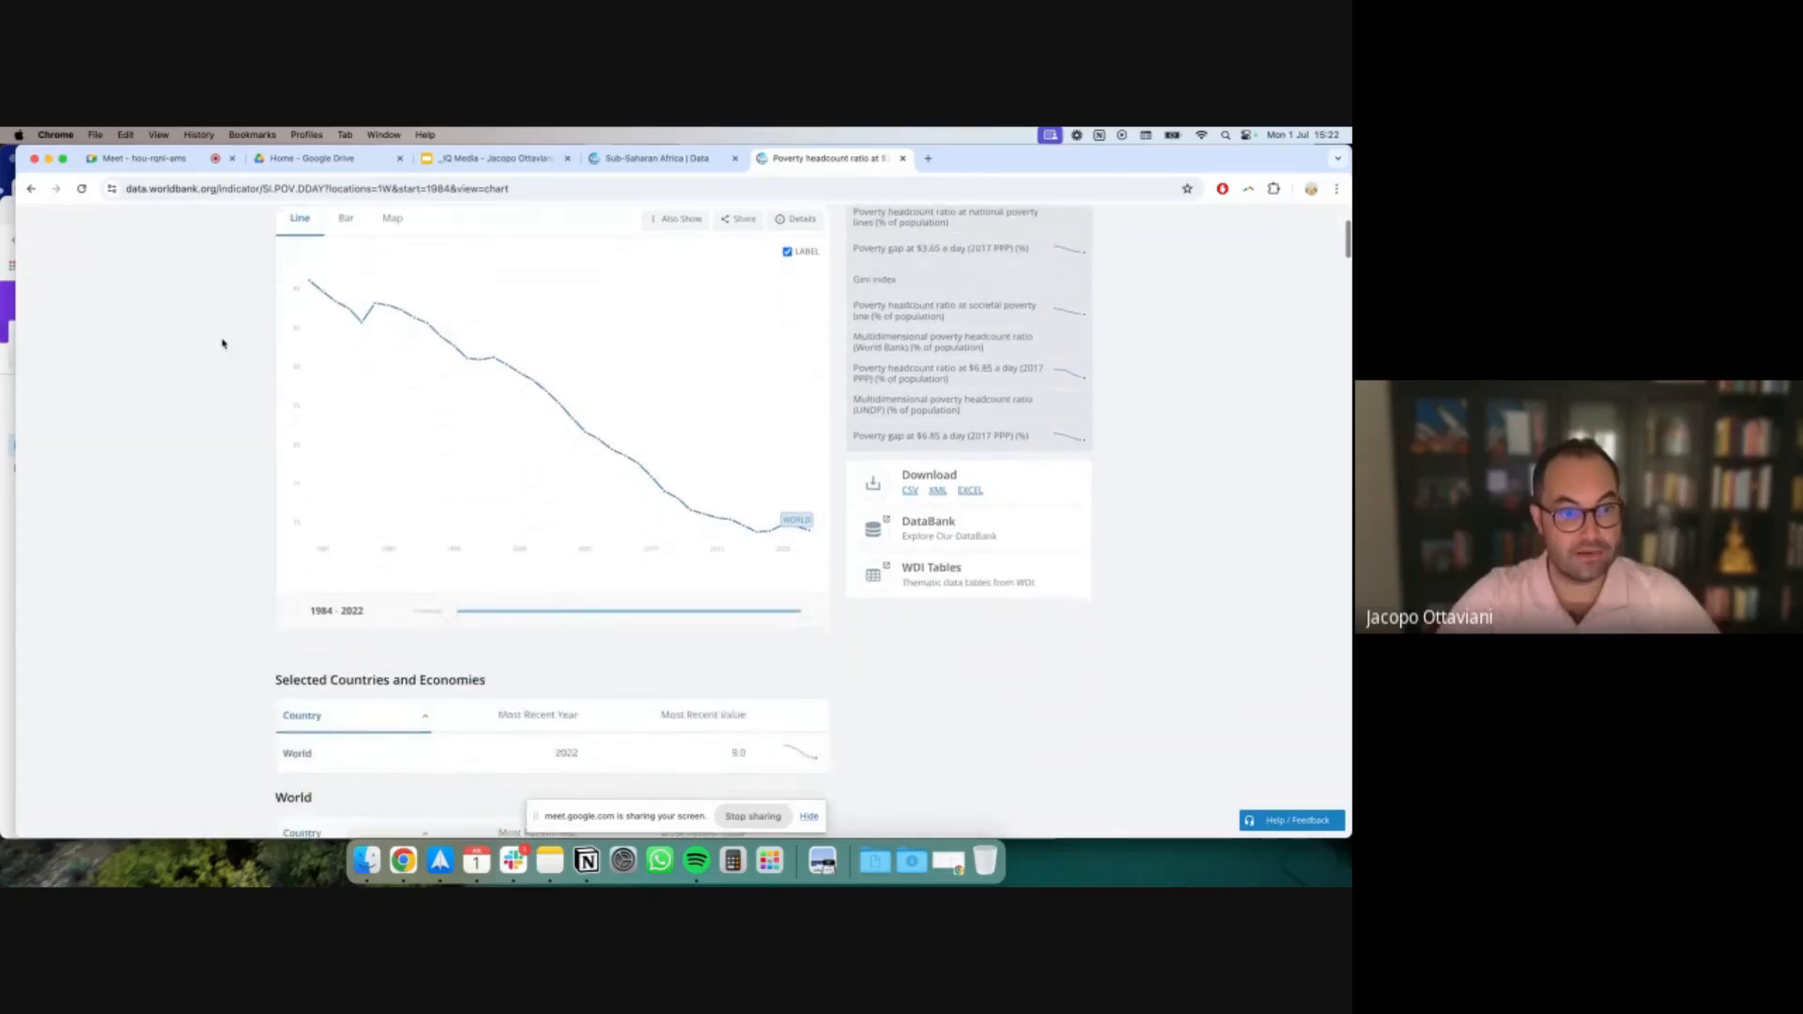
scroll(223, 342, down, 5)
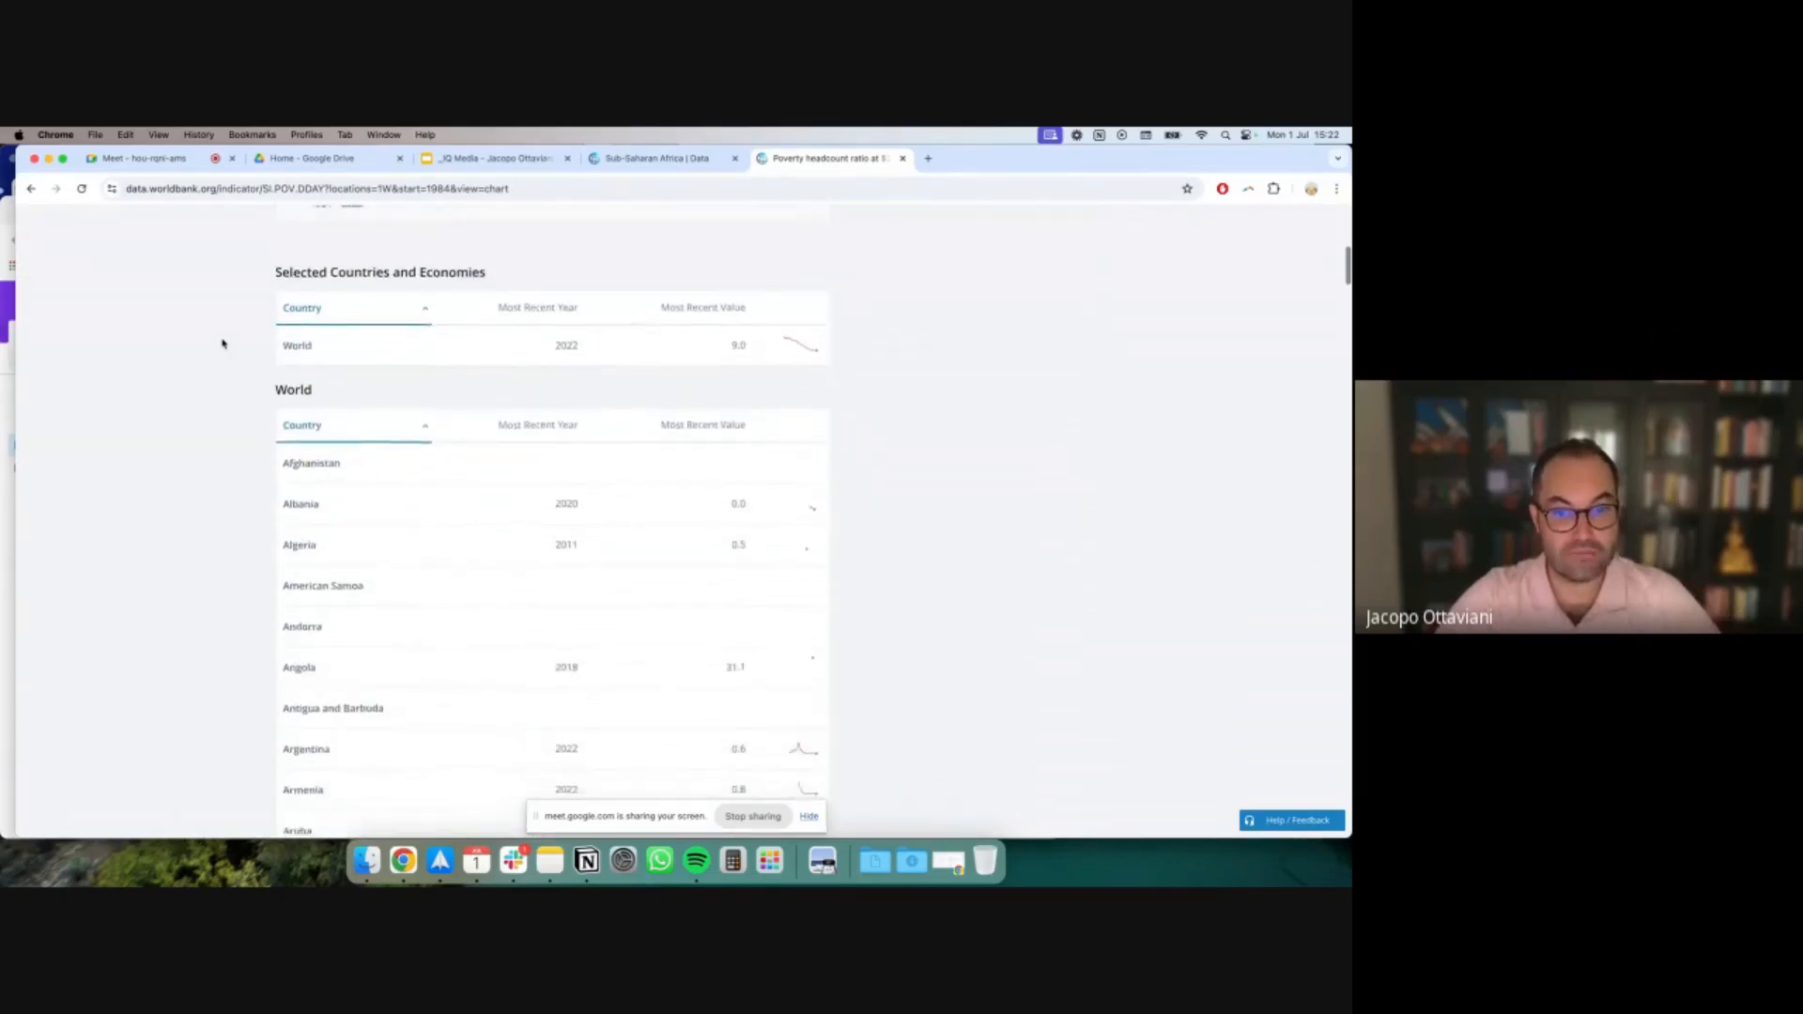
scroll(411, 650, down, 6)
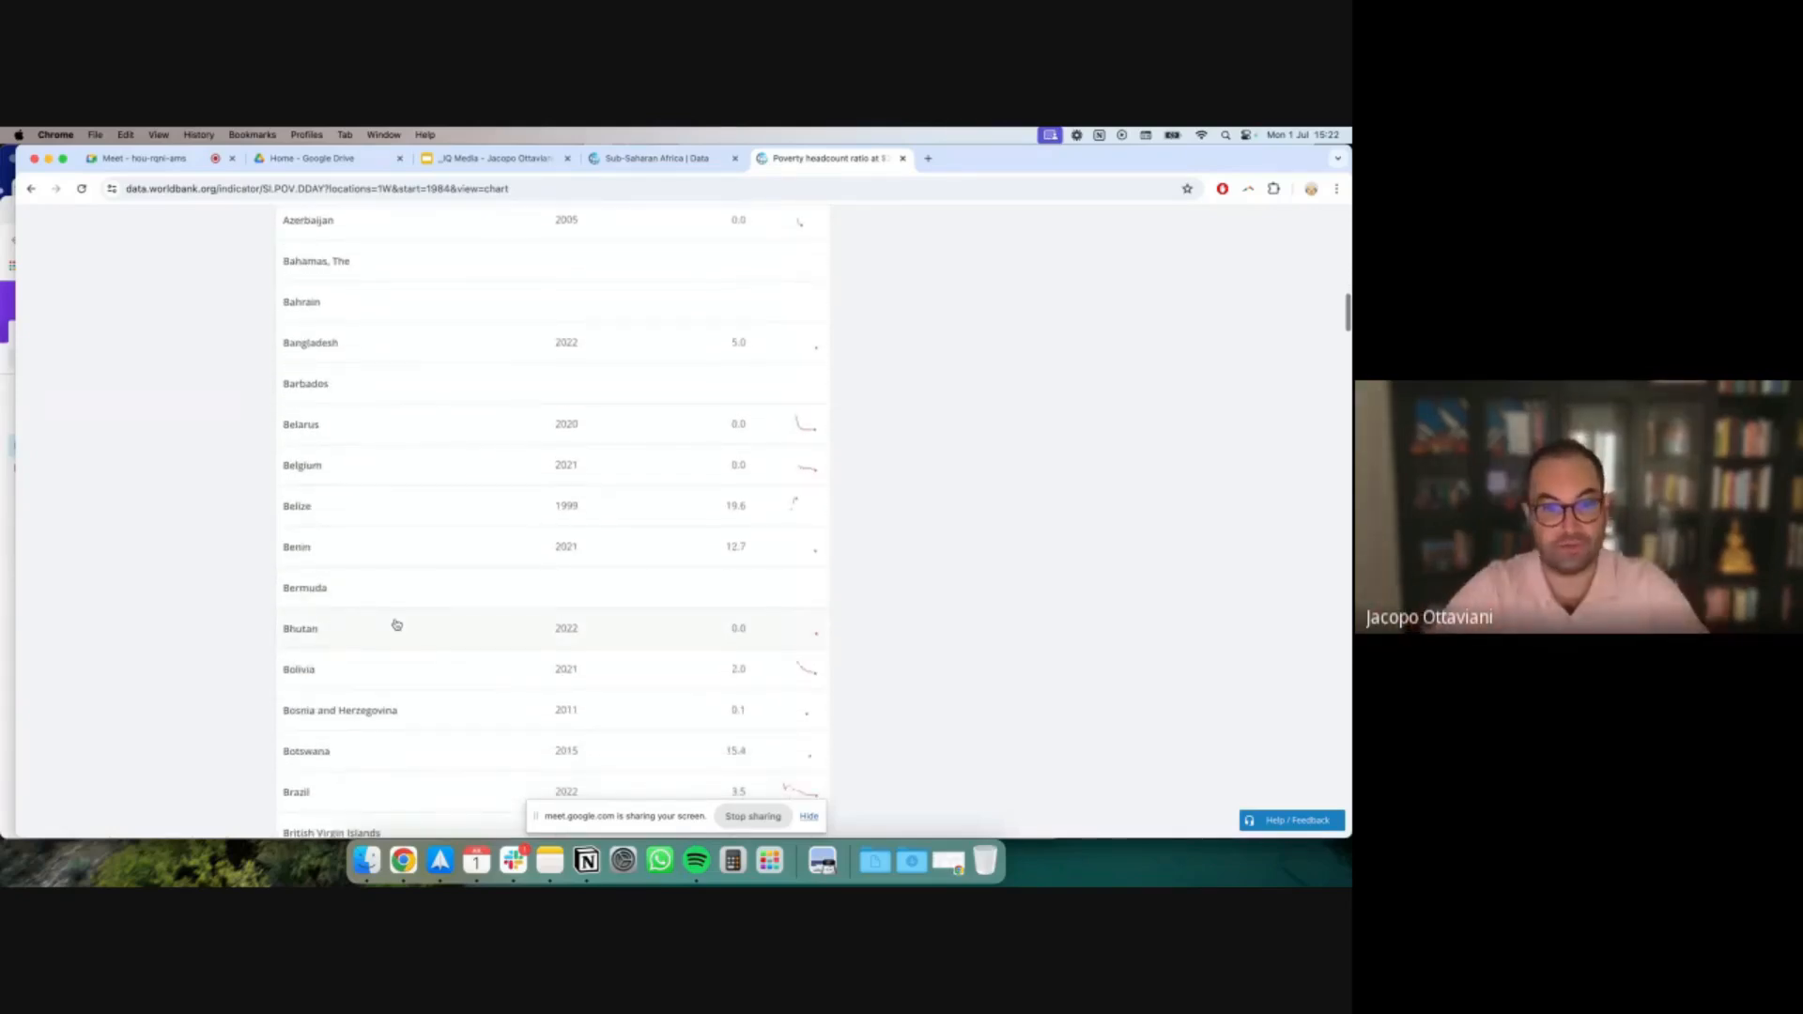
scroll(396, 624, down, 3)
scroll(396, 624, down, 1)
scroll(396, 624, up, 19)
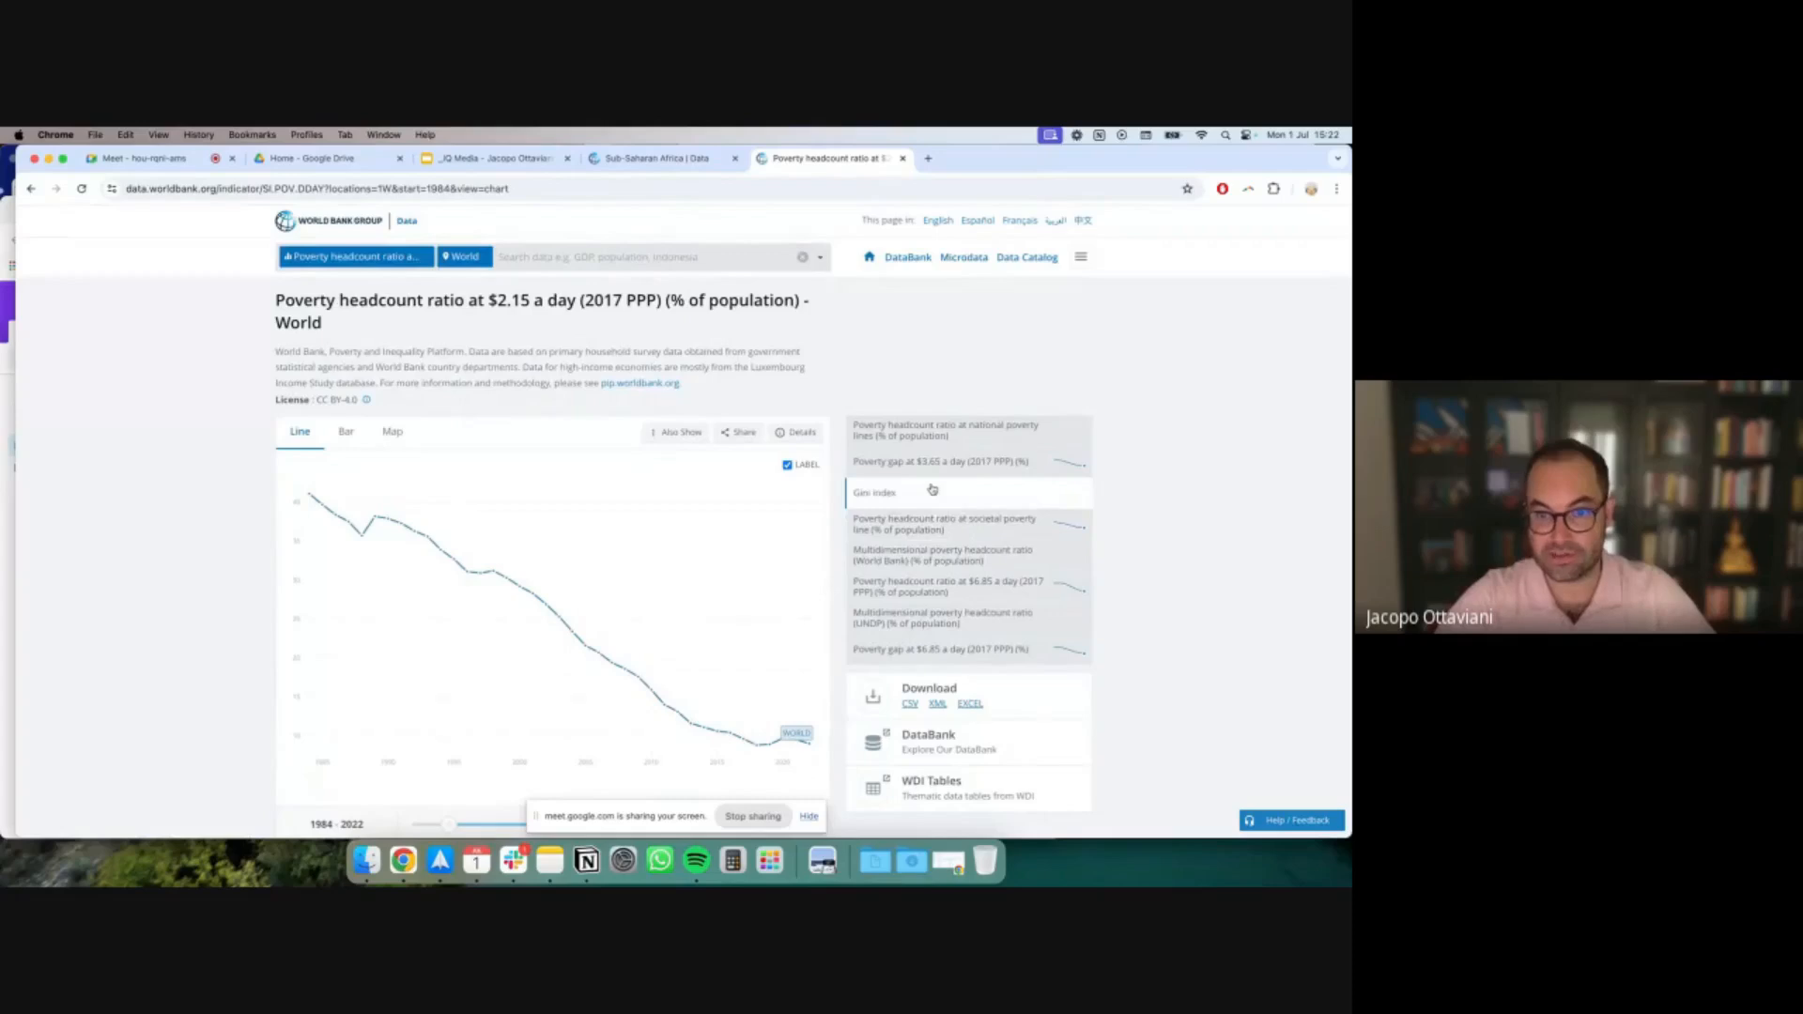
View the Gini index, and download the CSV data of the Poverty headcount ratio at national poverty lines indicator
click(922, 492)
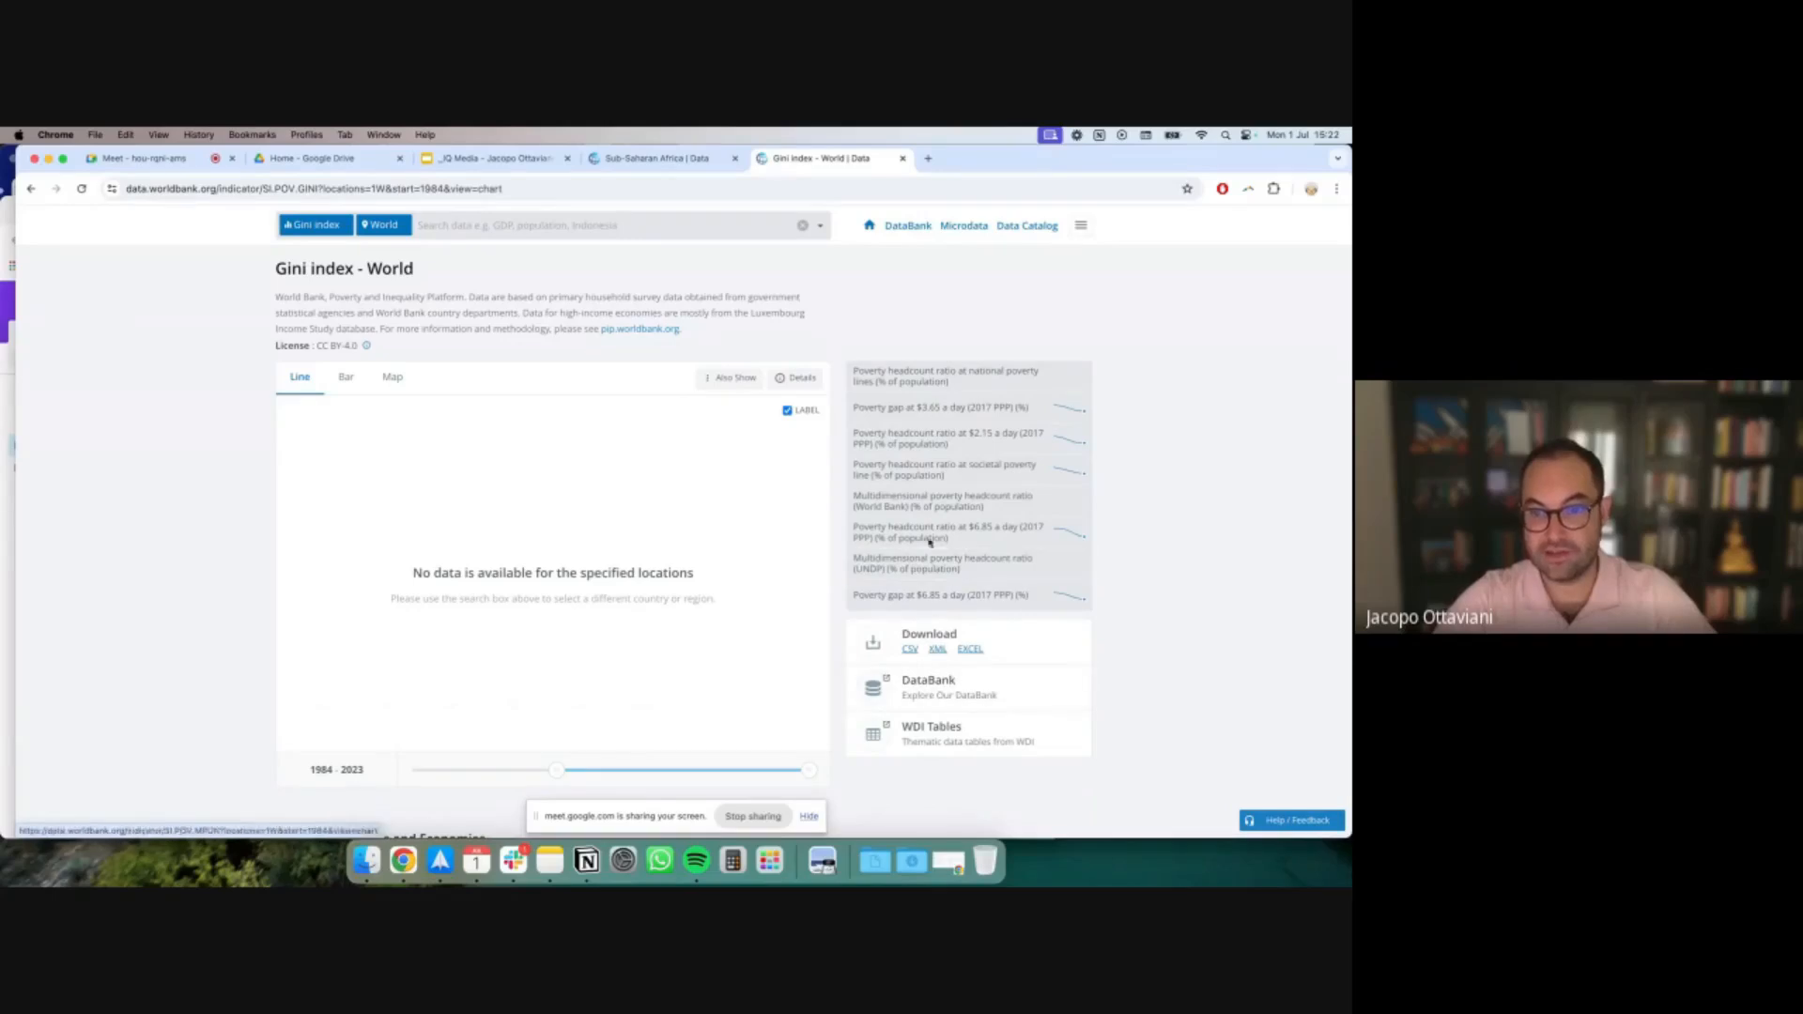
click(937, 371)
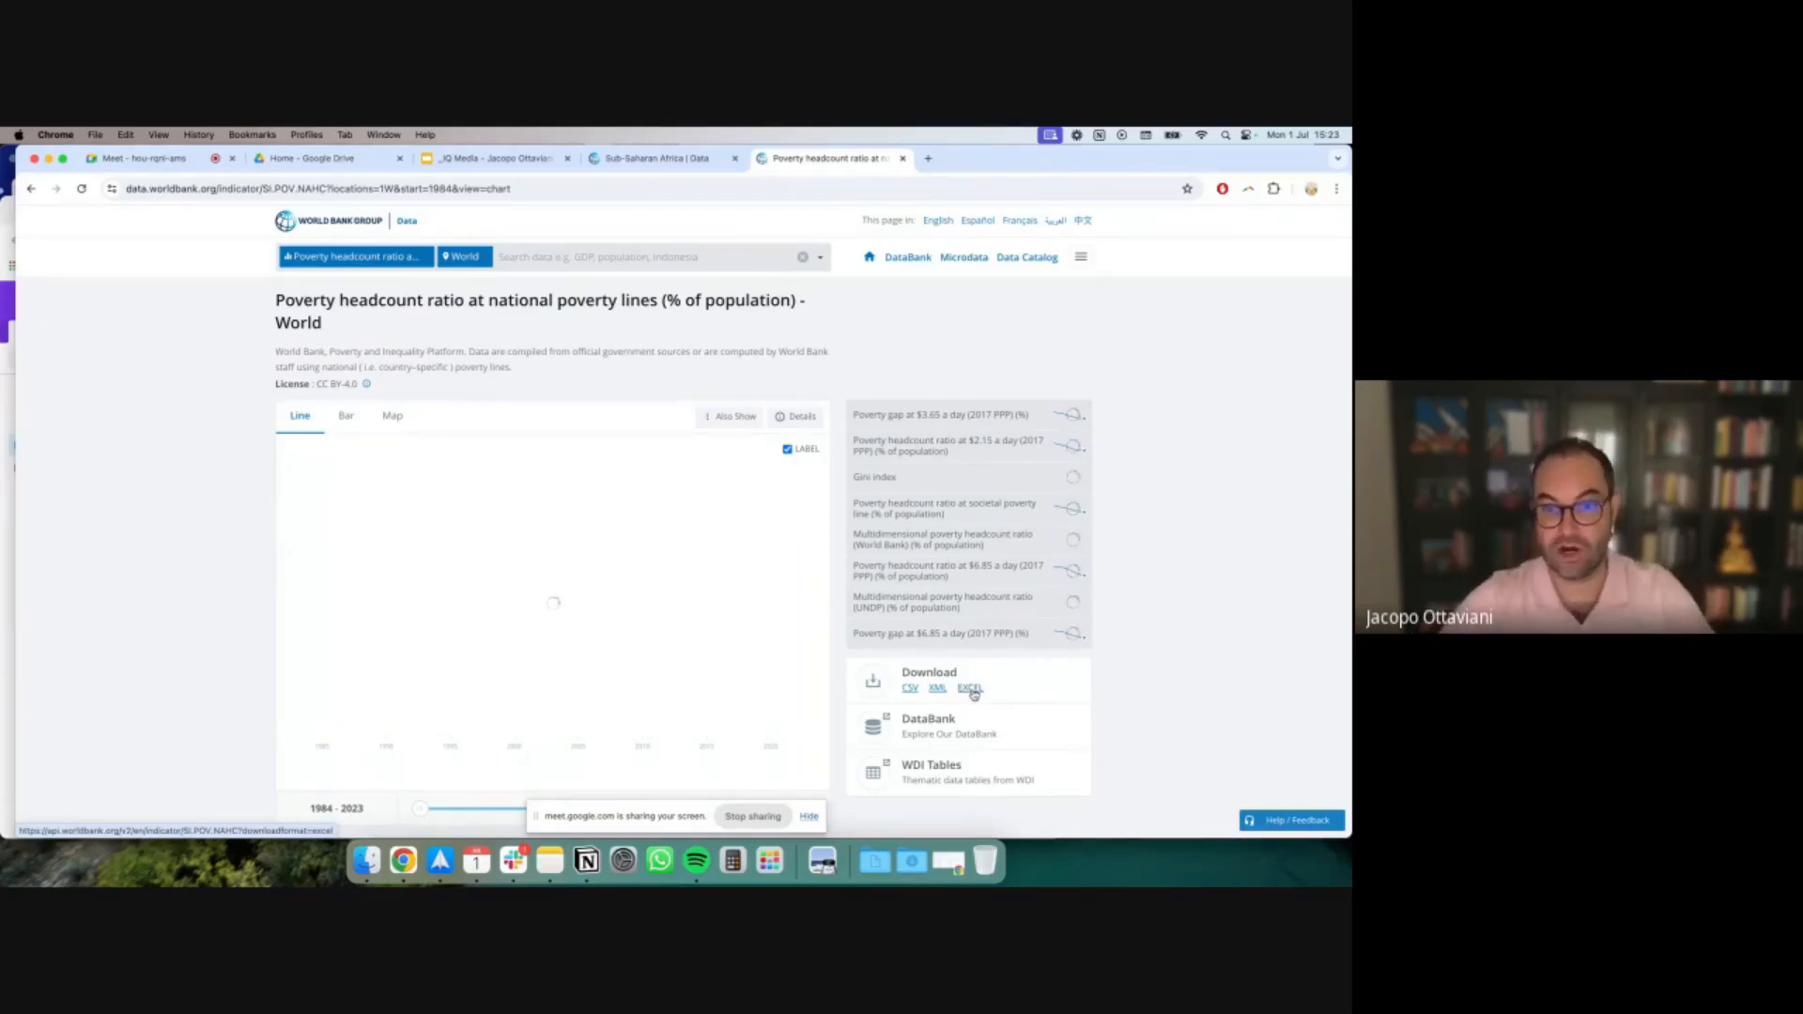
click(910, 689)
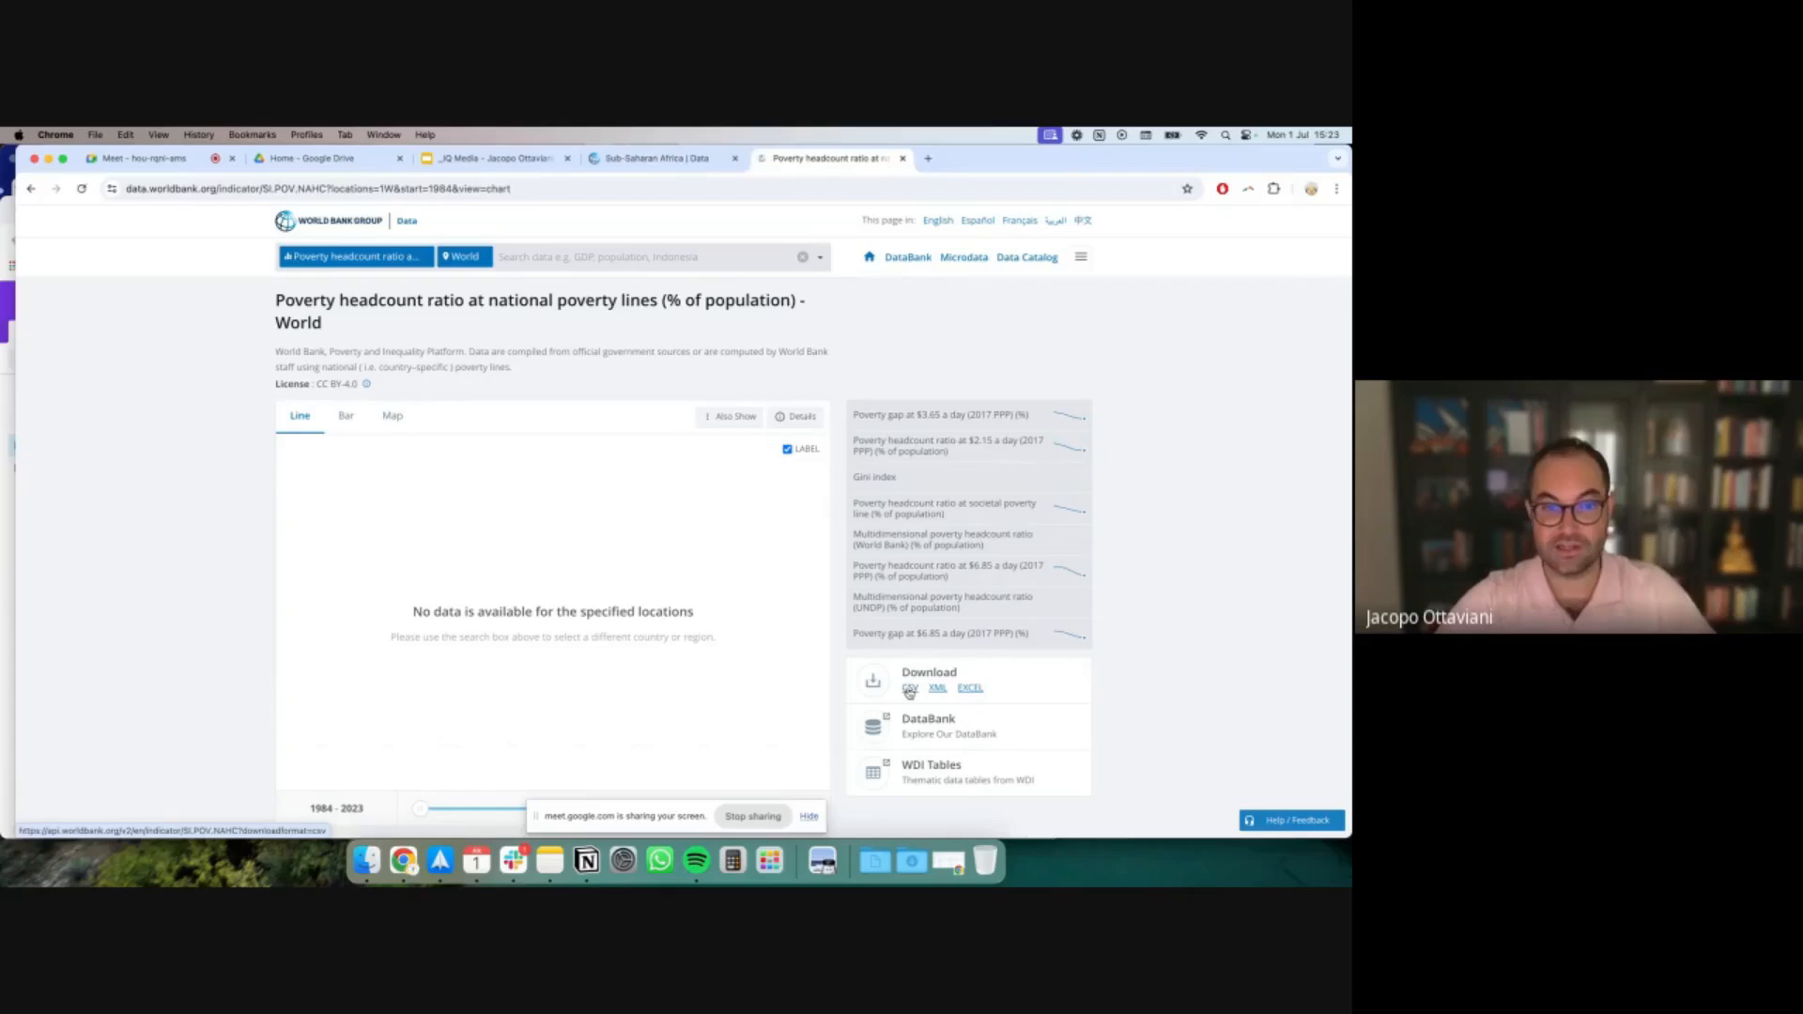
Extract the downloaded ZIP archive and preview API_SI.POV.NAHC_DS2_en_csv_v2_128.csv in Finder
click(915, 869)
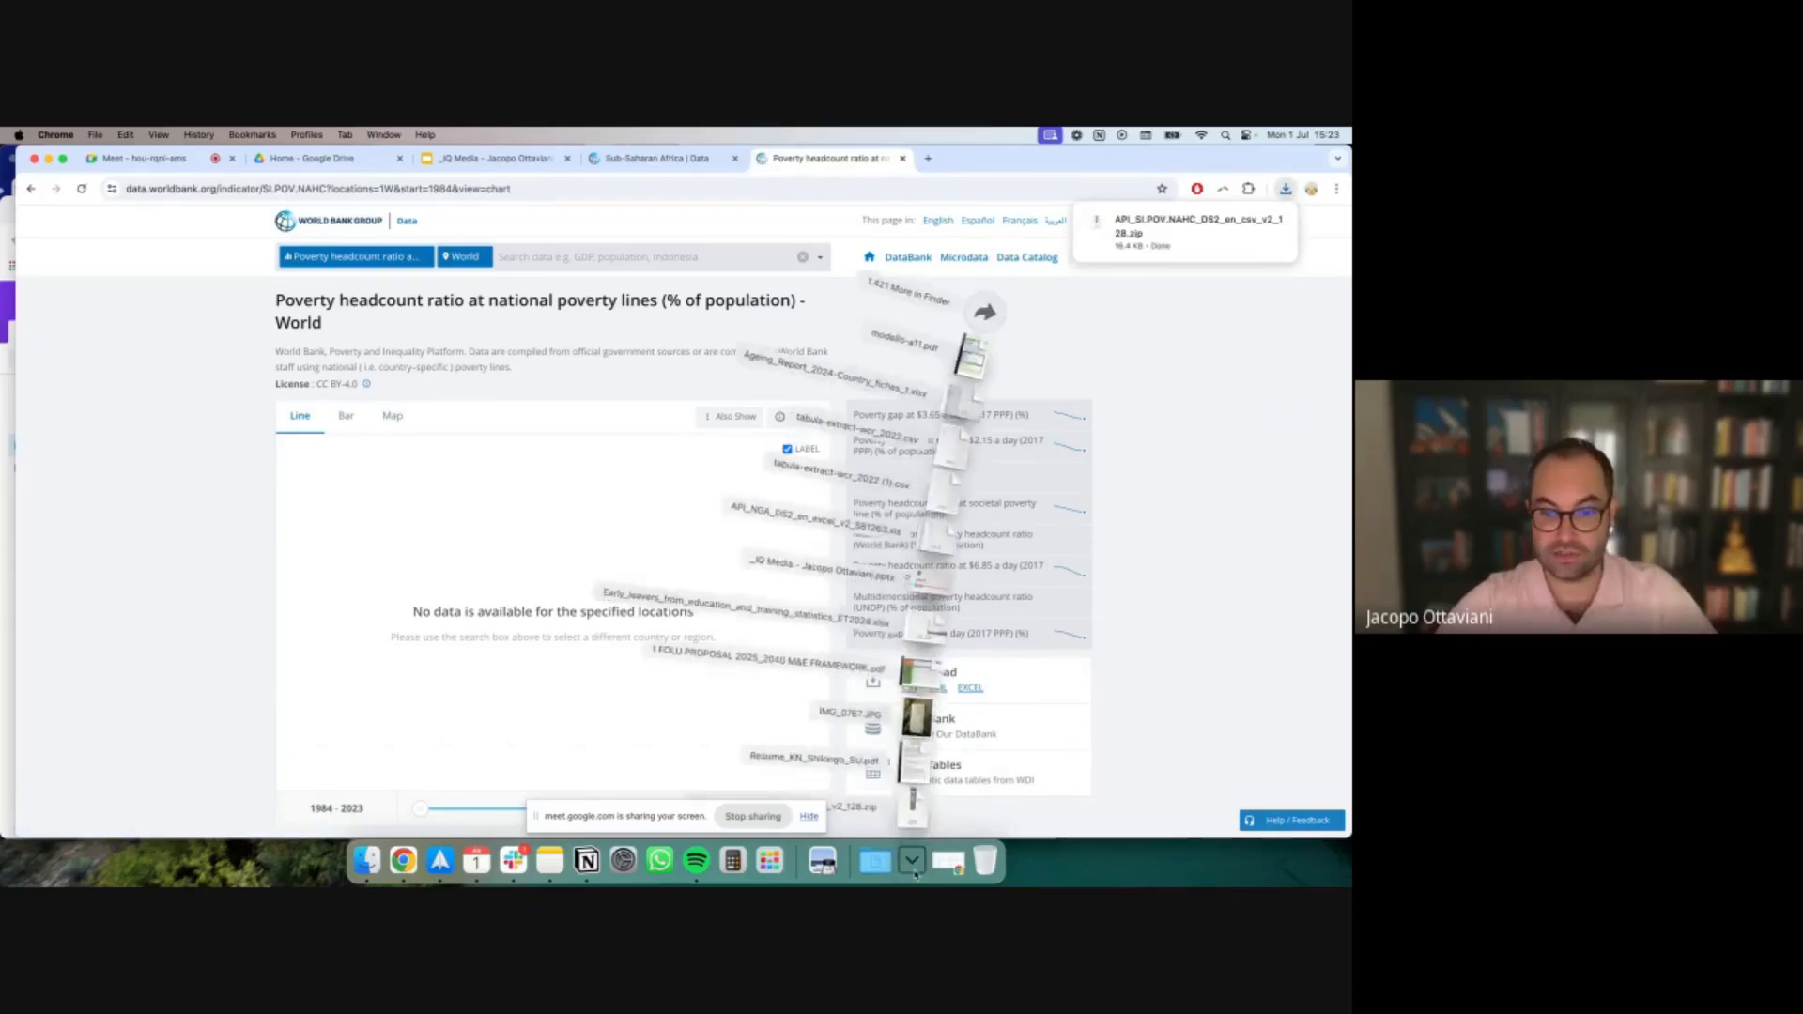
click(915, 815)
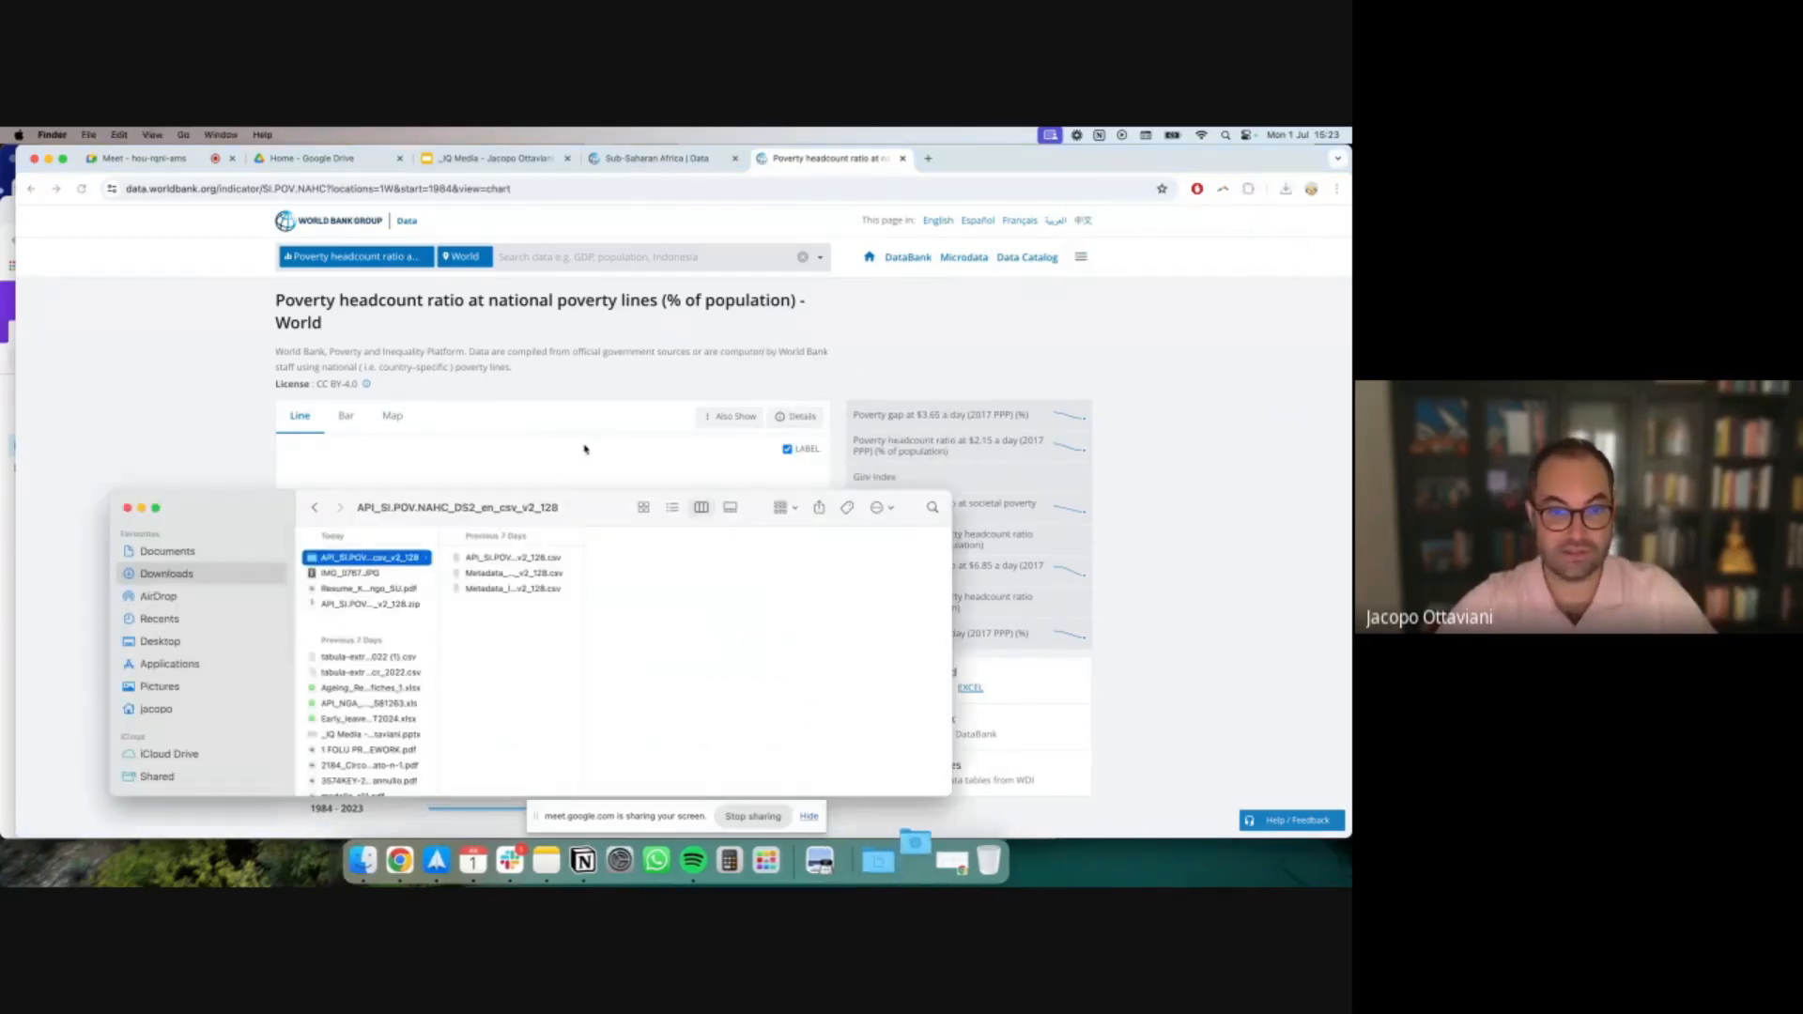
click(530, 561)
key(space)
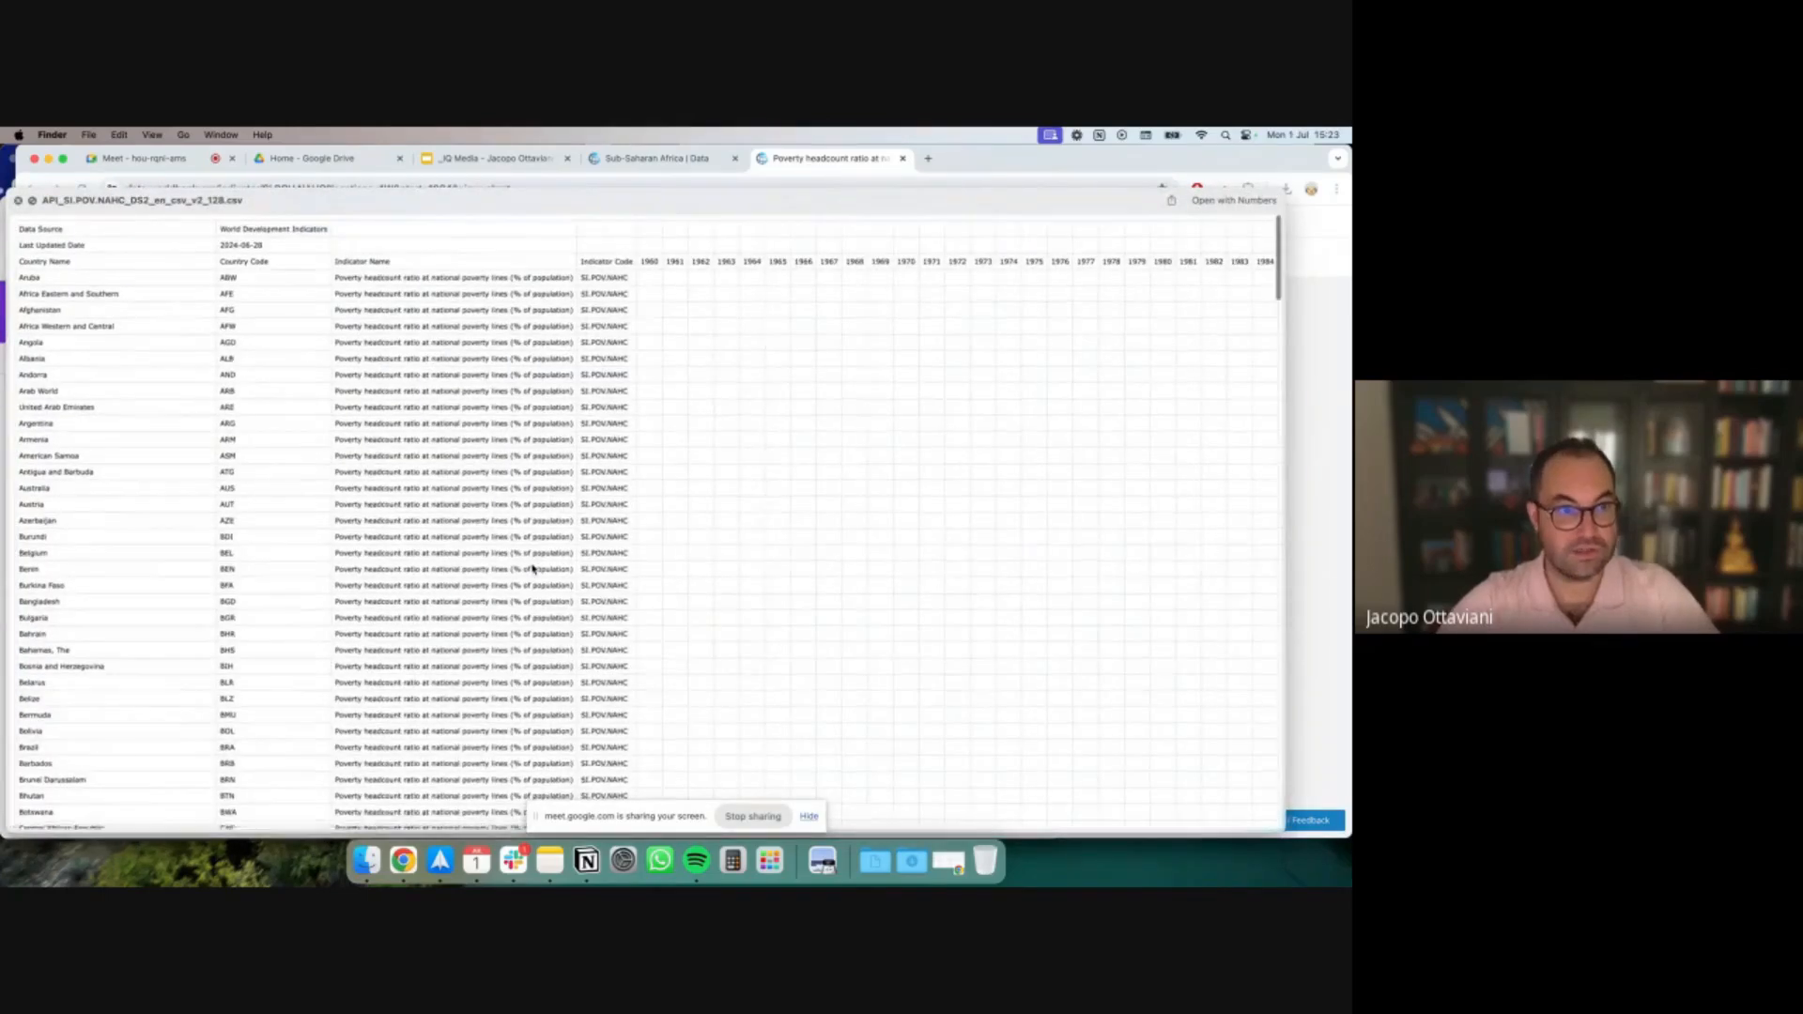
Examine the country rows and yearly columns in the CSV preview, and close the preview
scroll(362, 406, down, 5)
scroll(363, 406, right, 15)
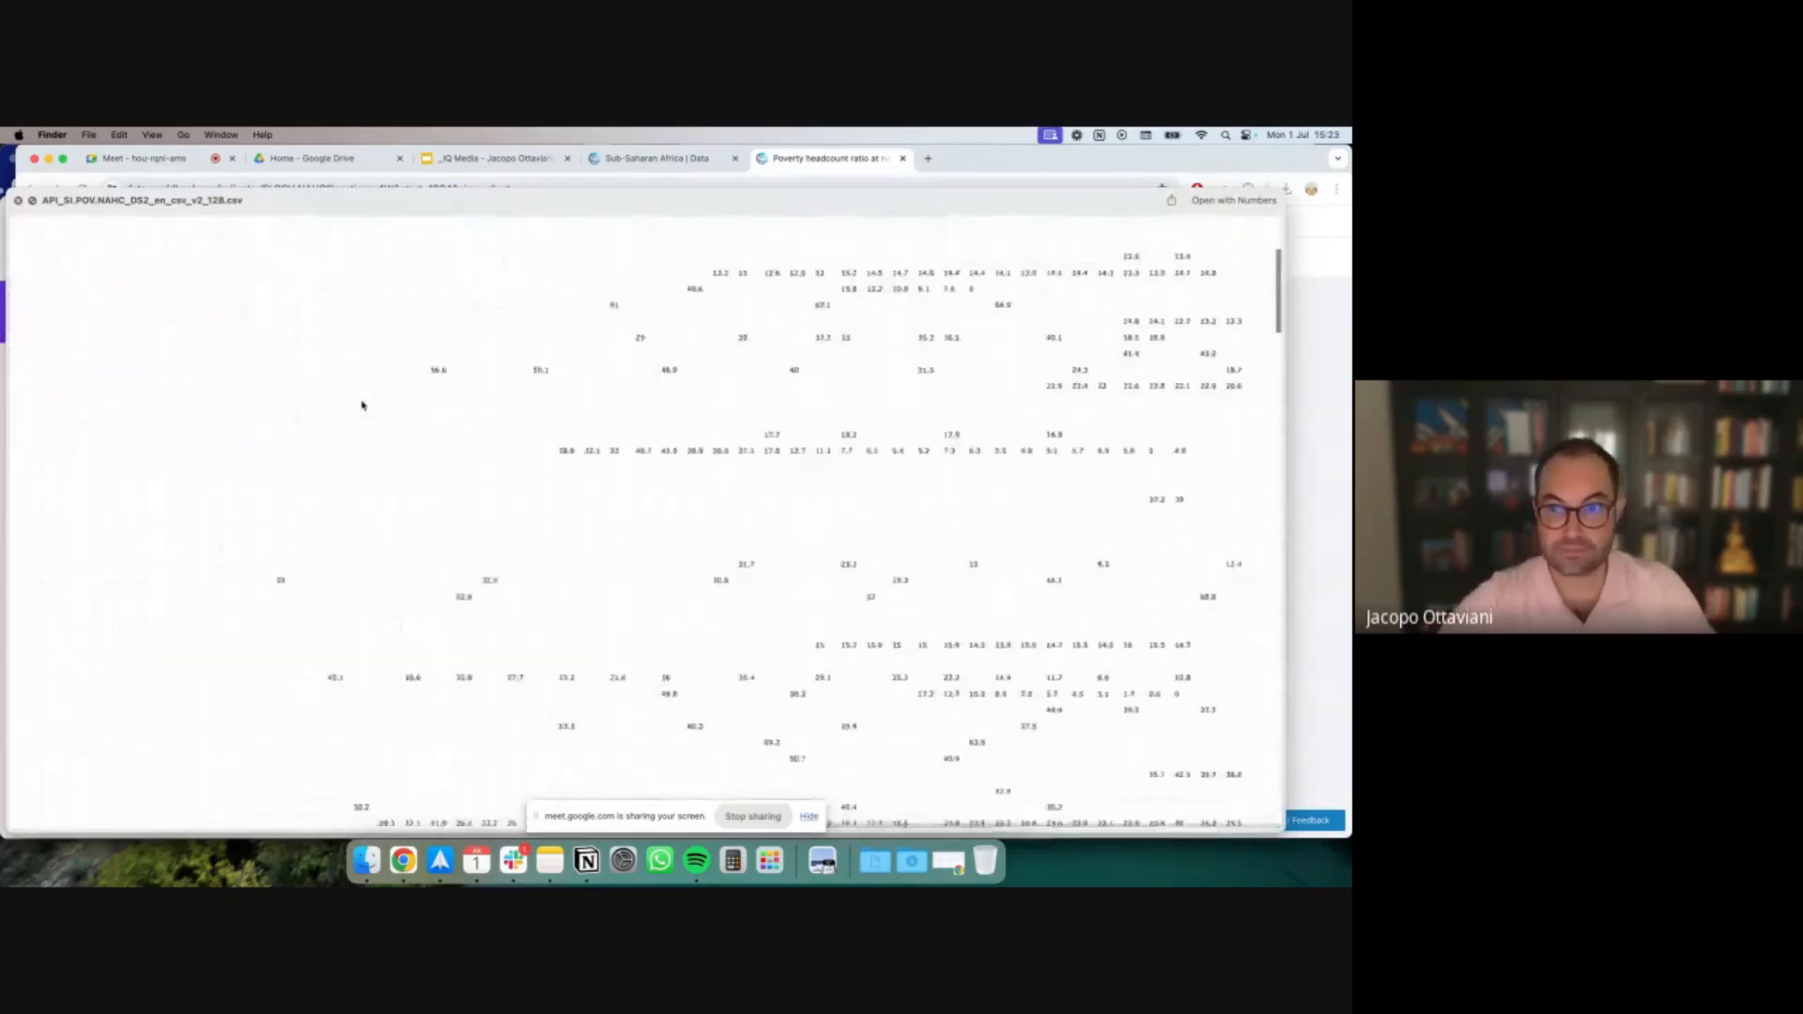
scroll(363, 405, left, 15)
scroll(363, 405, right, 15)
scroll(363, 406, down, 5)
scroll(363, 405, down, 10)
scroll(362, 405, left, 15)
scroll(362, 406, right, 15)
scroll(362, 406, down, 5)
scroll(362, 406, down, 5)
scroll(362, 405, left, 15)
scroll(363, 406, up, 20)
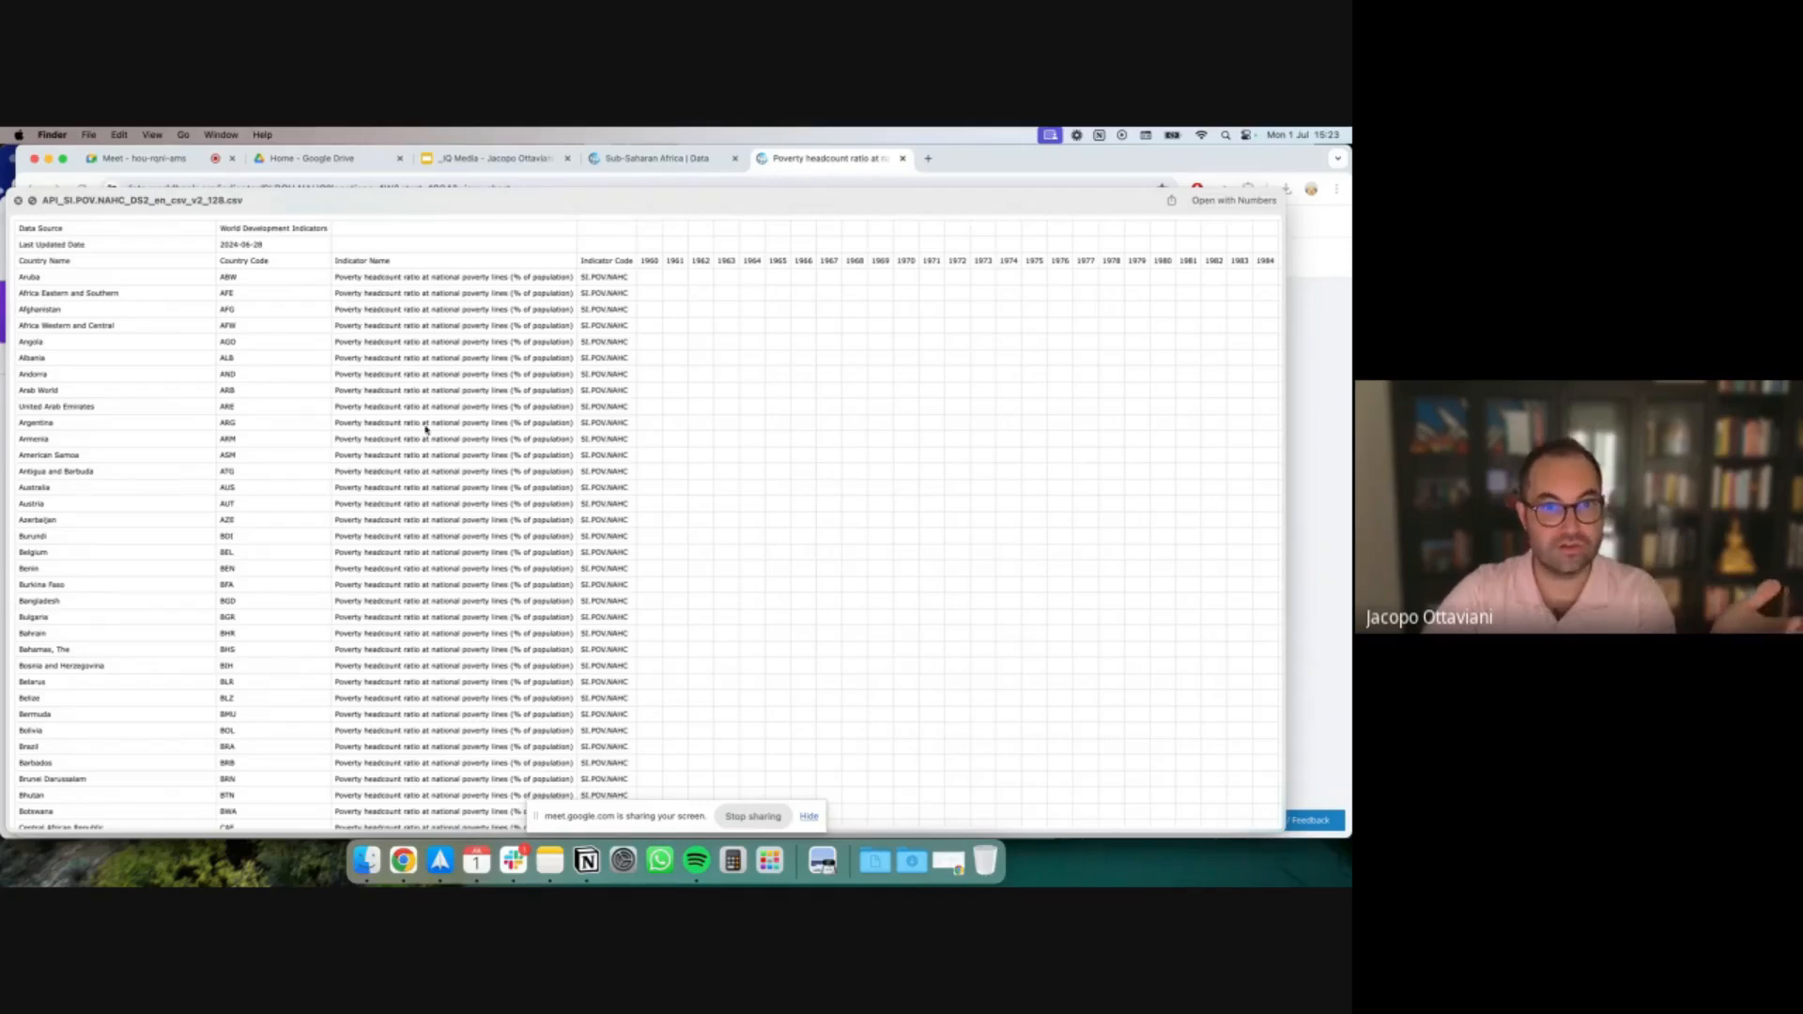
click(17, 201)
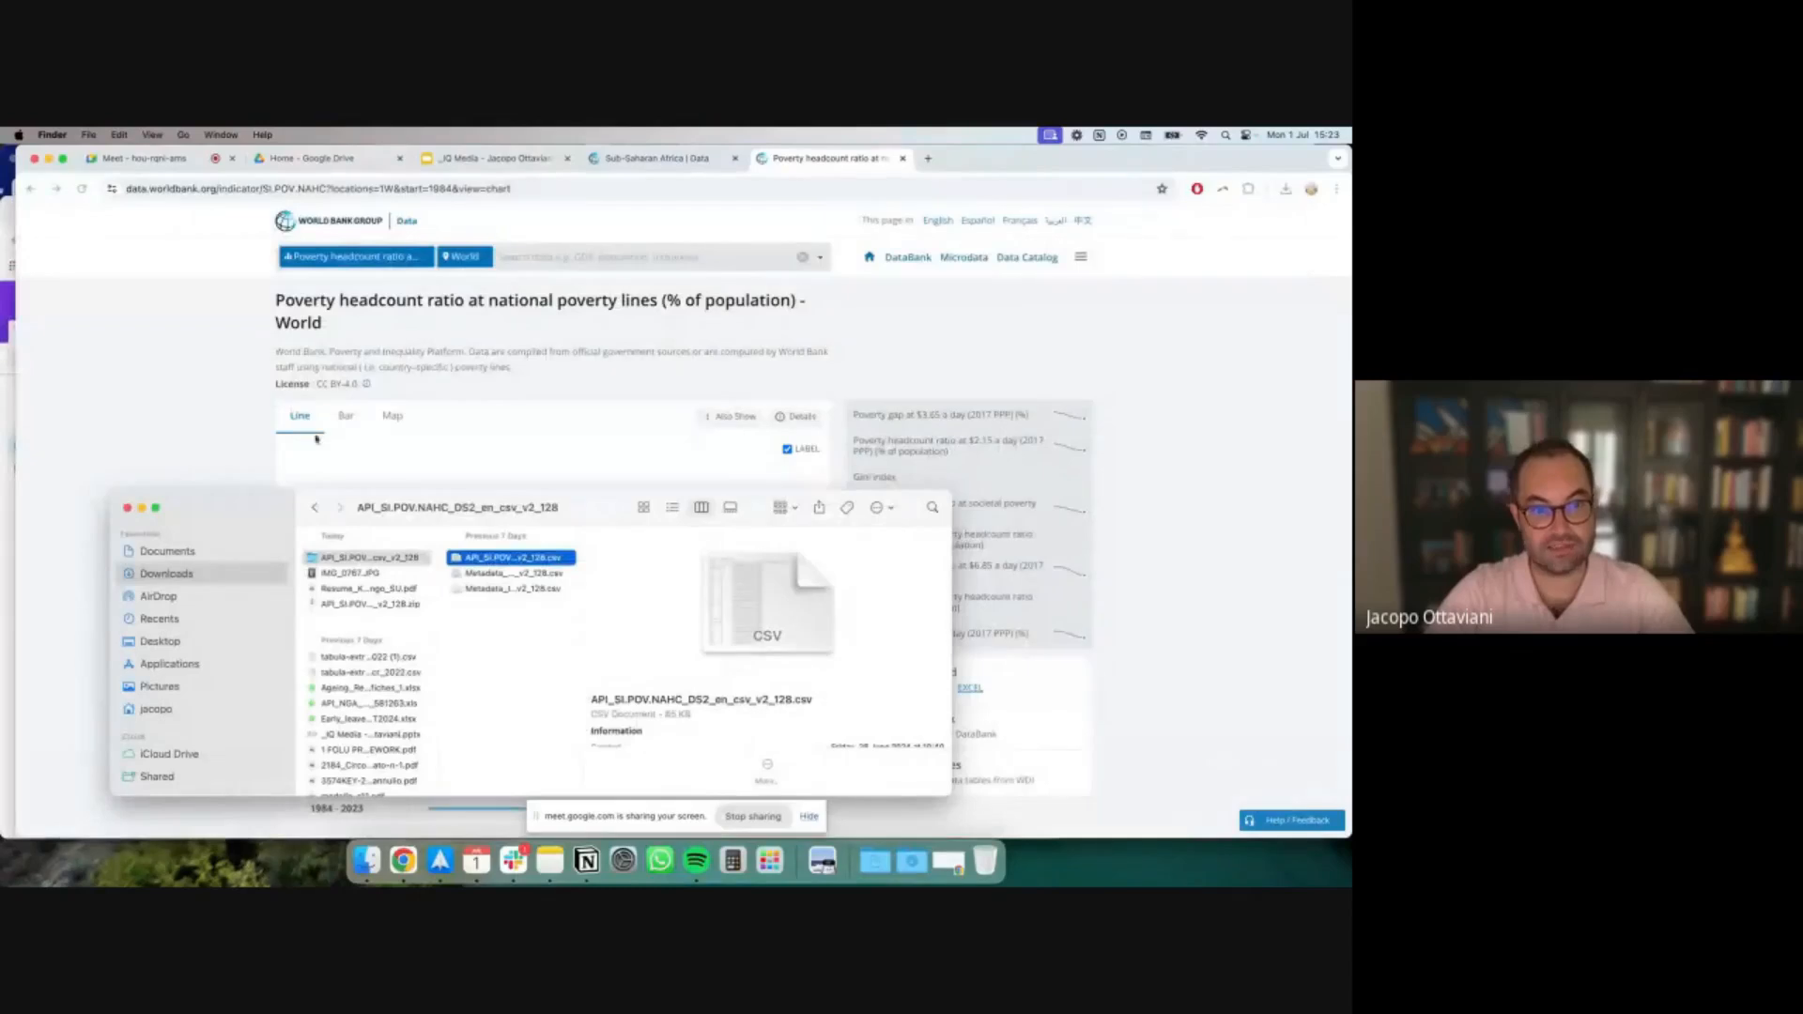
Switch to Chrome, open Google Drive in a new tab, and create a blank Google Sheets spreadsheet
click(1014, 164)
click(928, 158)
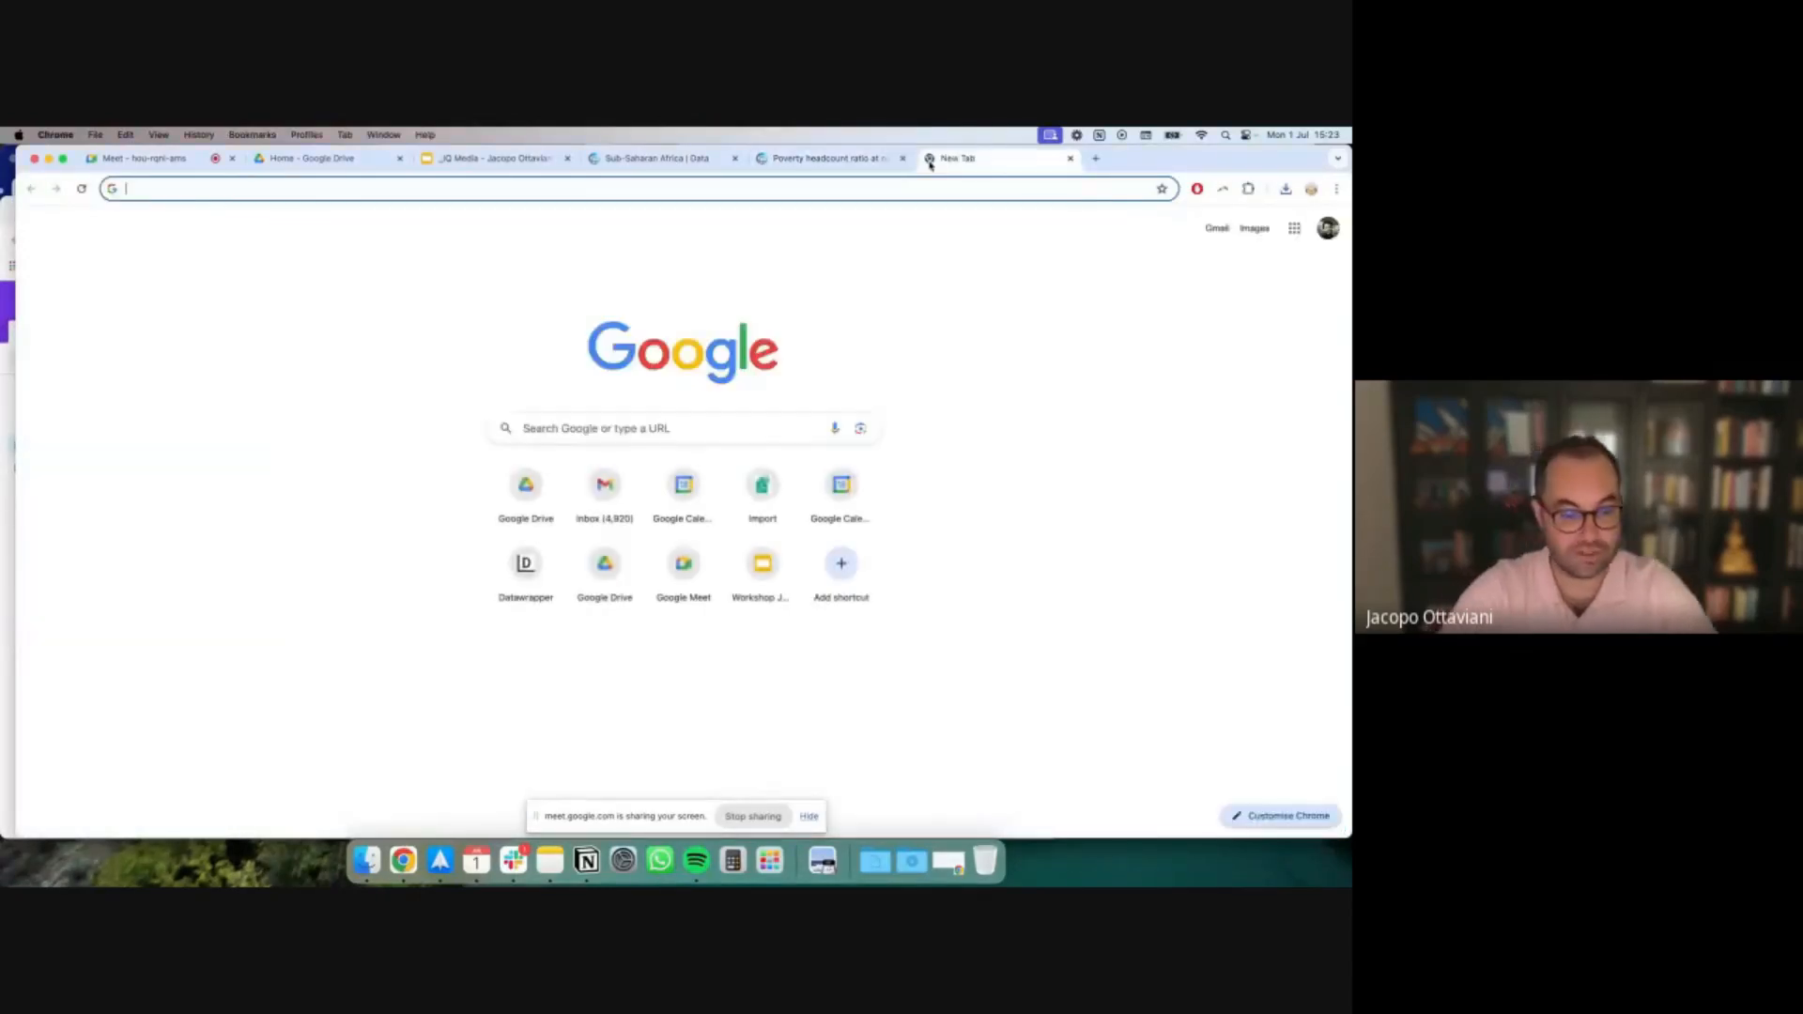
text(drive)
key(Return)
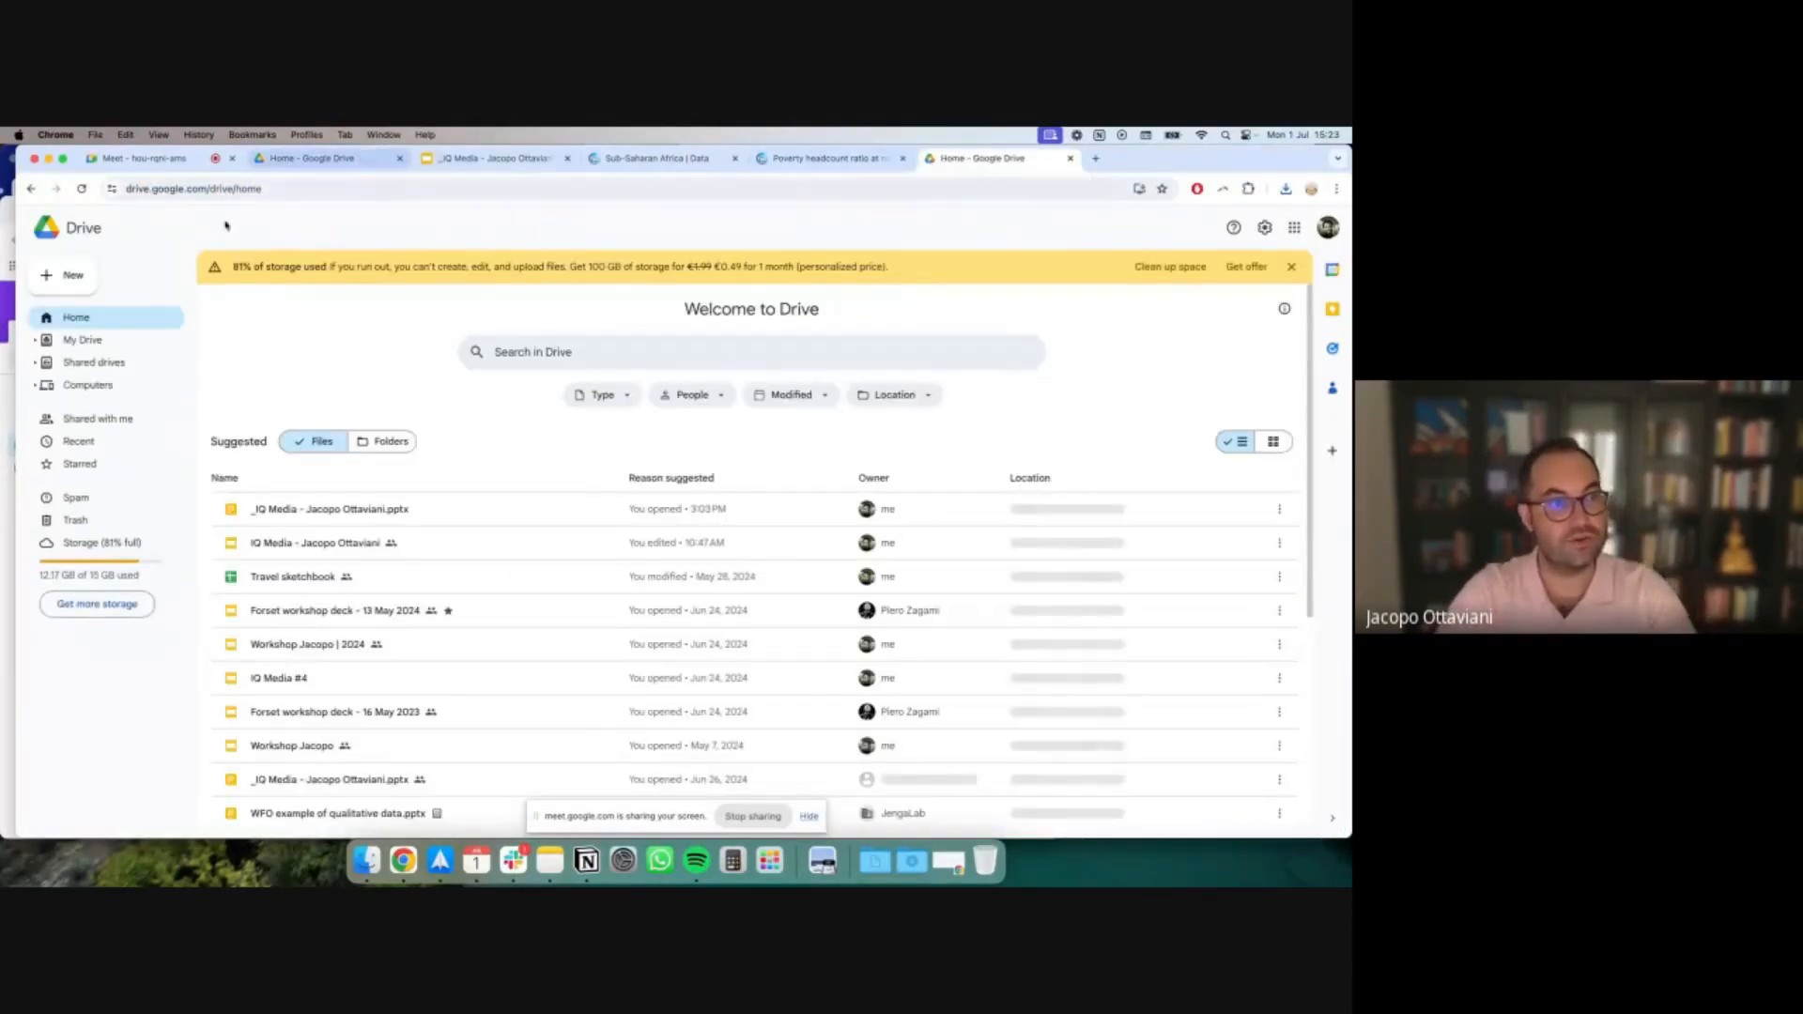
click(81, 274)
click(101, 387)
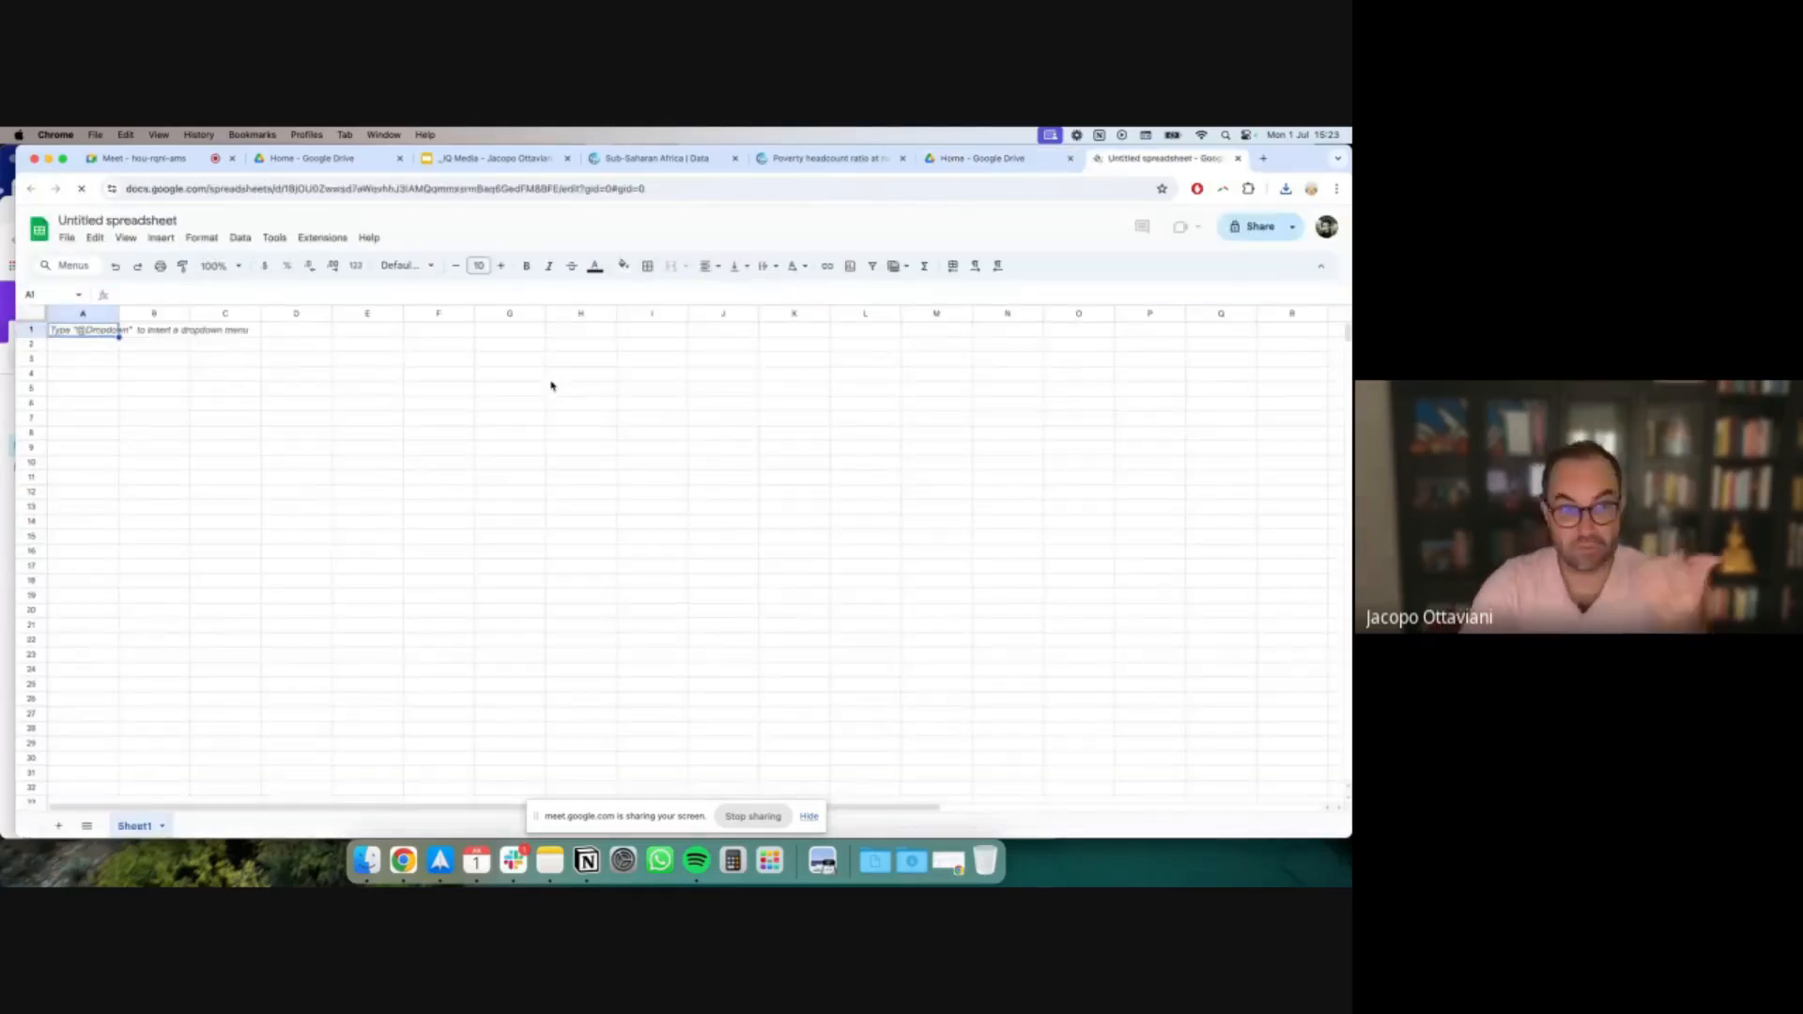
Import the downloaded API_SI.POV.NAHC_DS2_en_csv_v2_128.csv, replacing the spreadsheet, with automatic separator detection and text conversion enabled
click(66, 238)
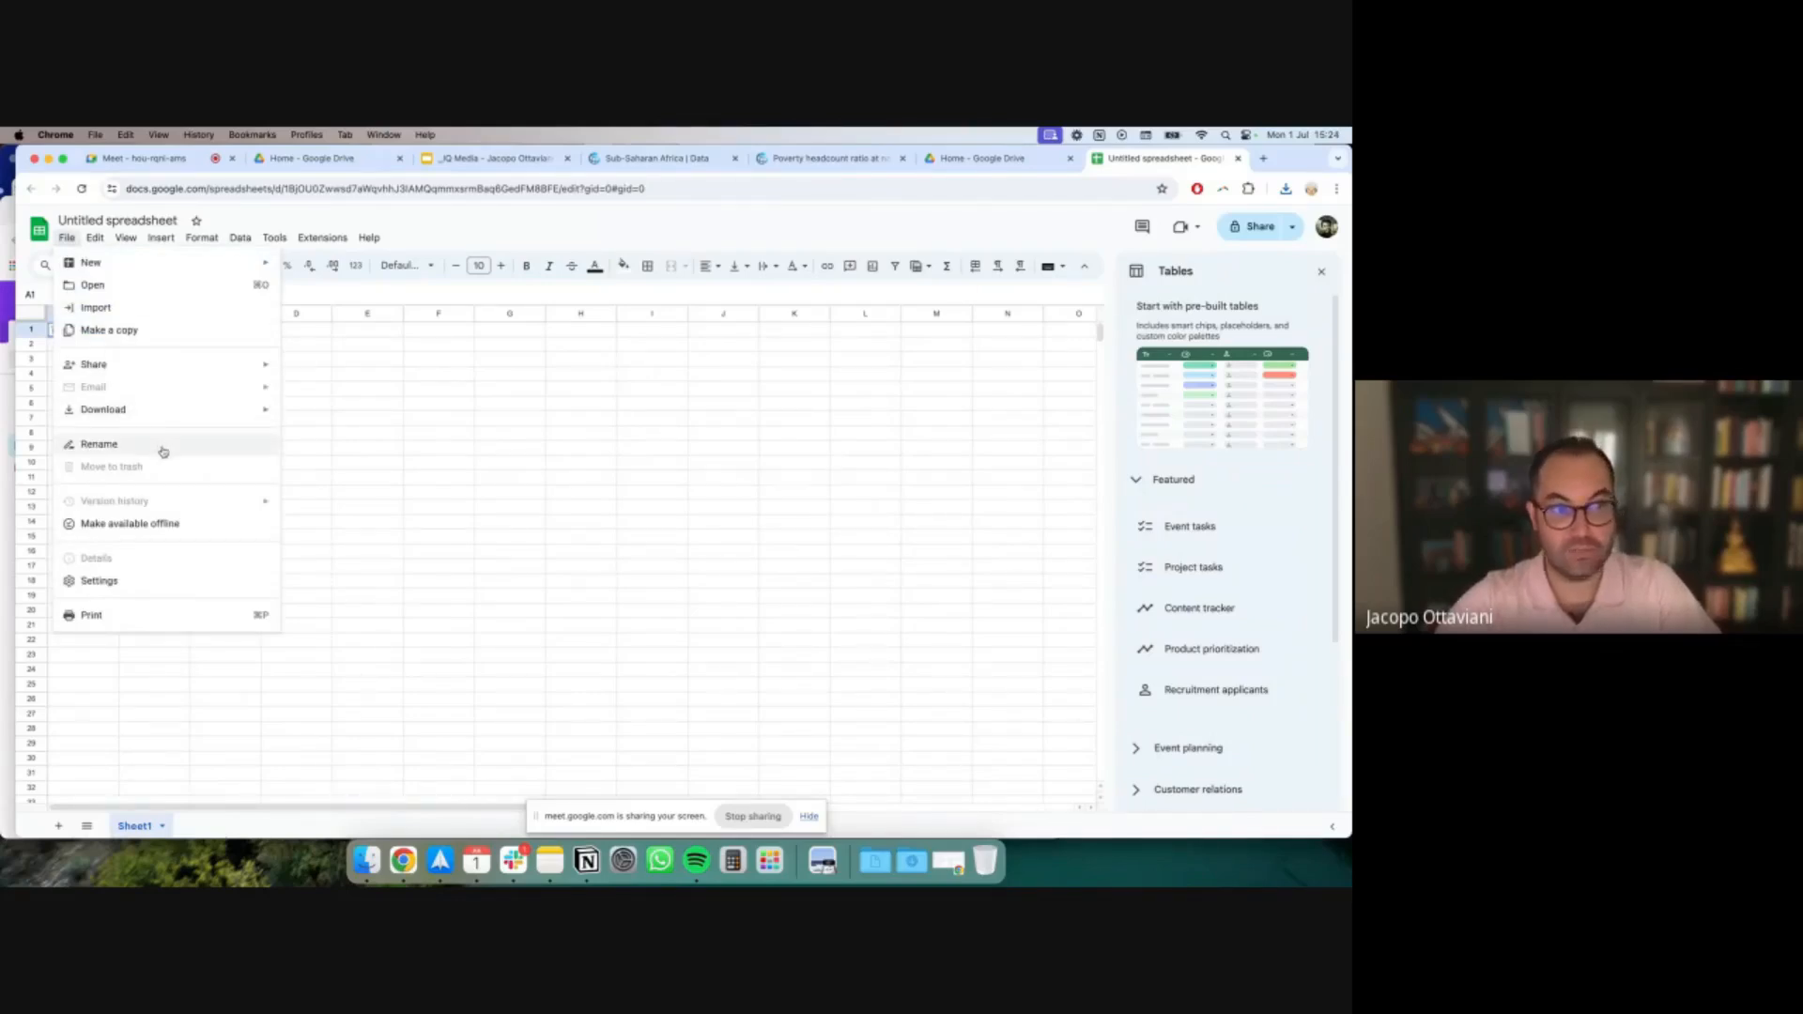
click(153, 312)
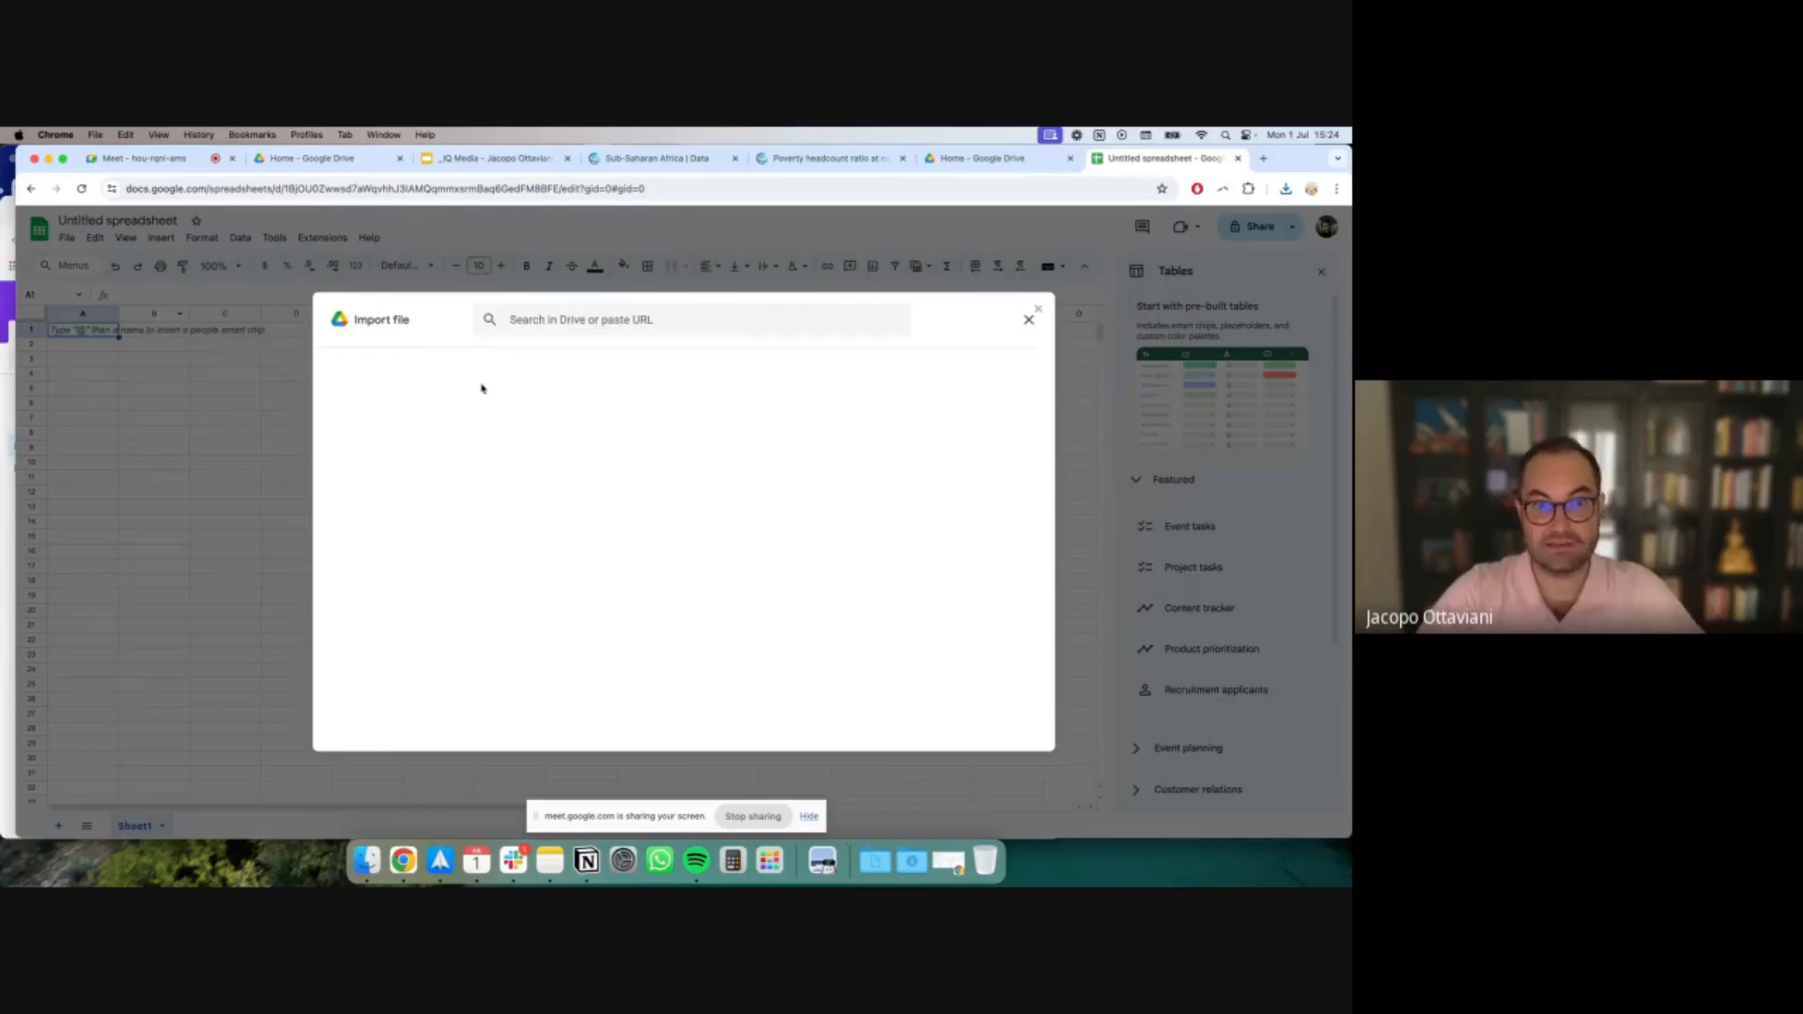
click(563, 365)
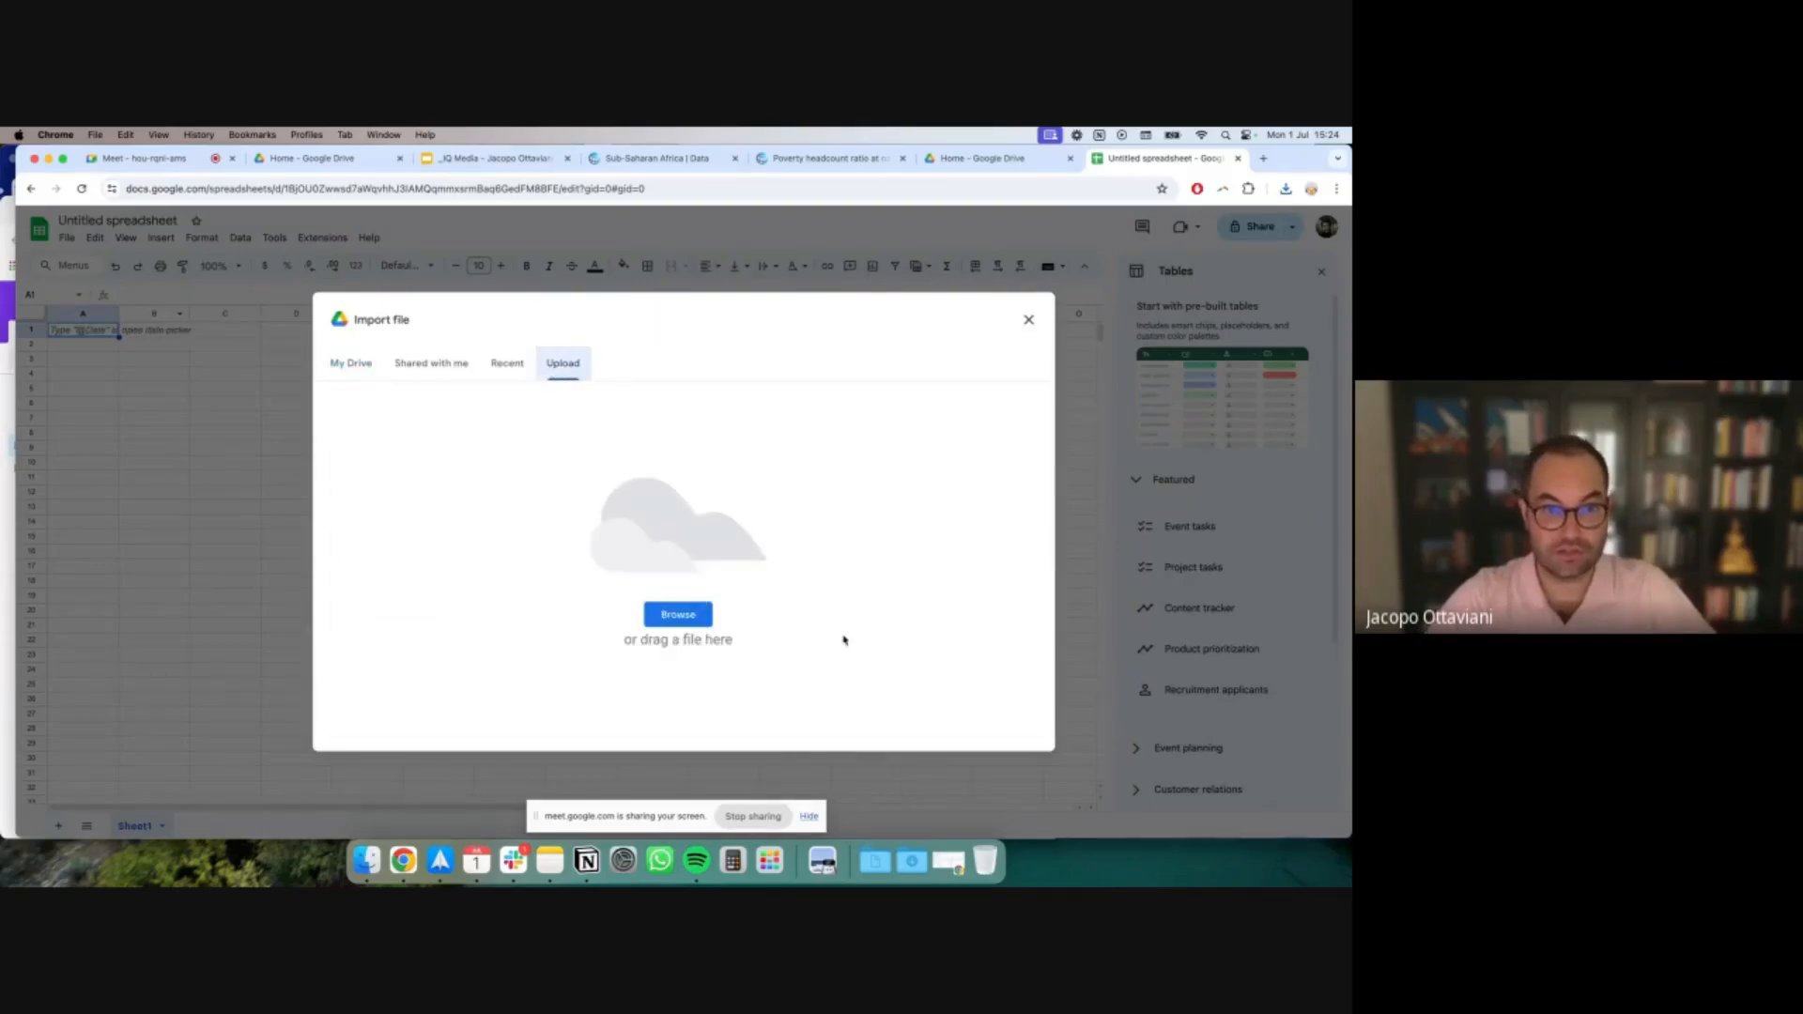
click(919, 866)
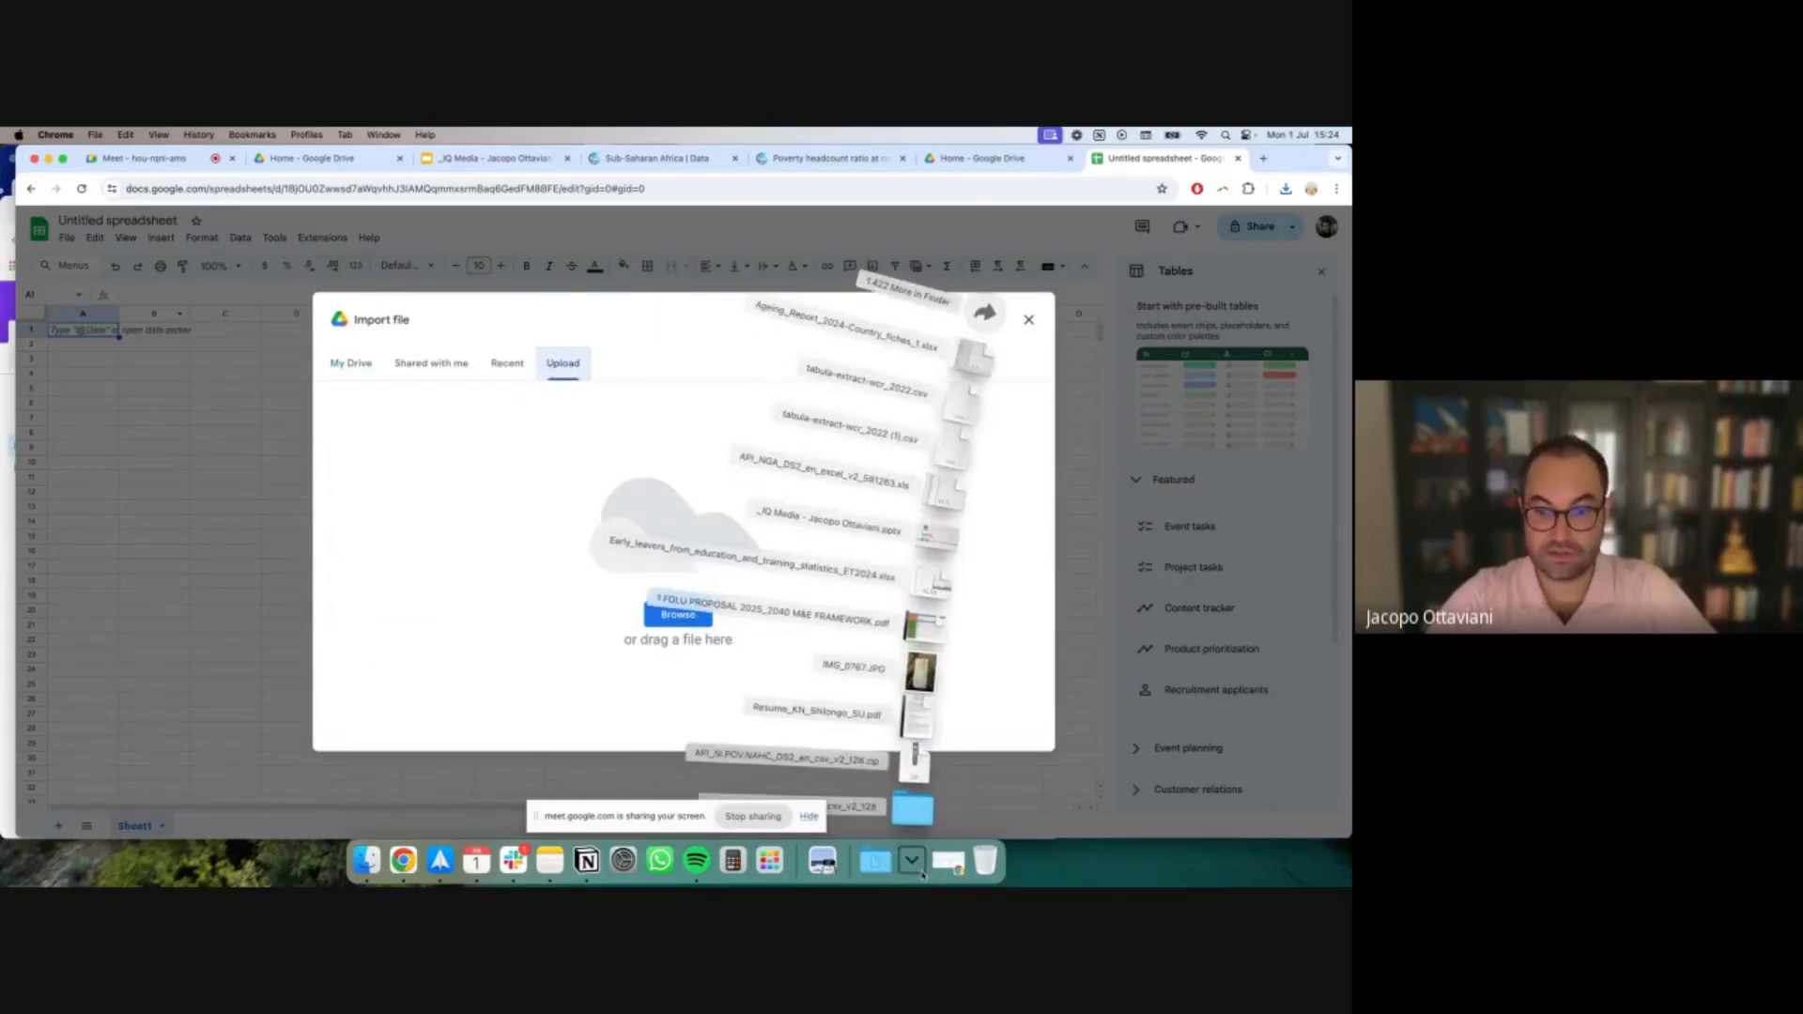
click(912, 813)
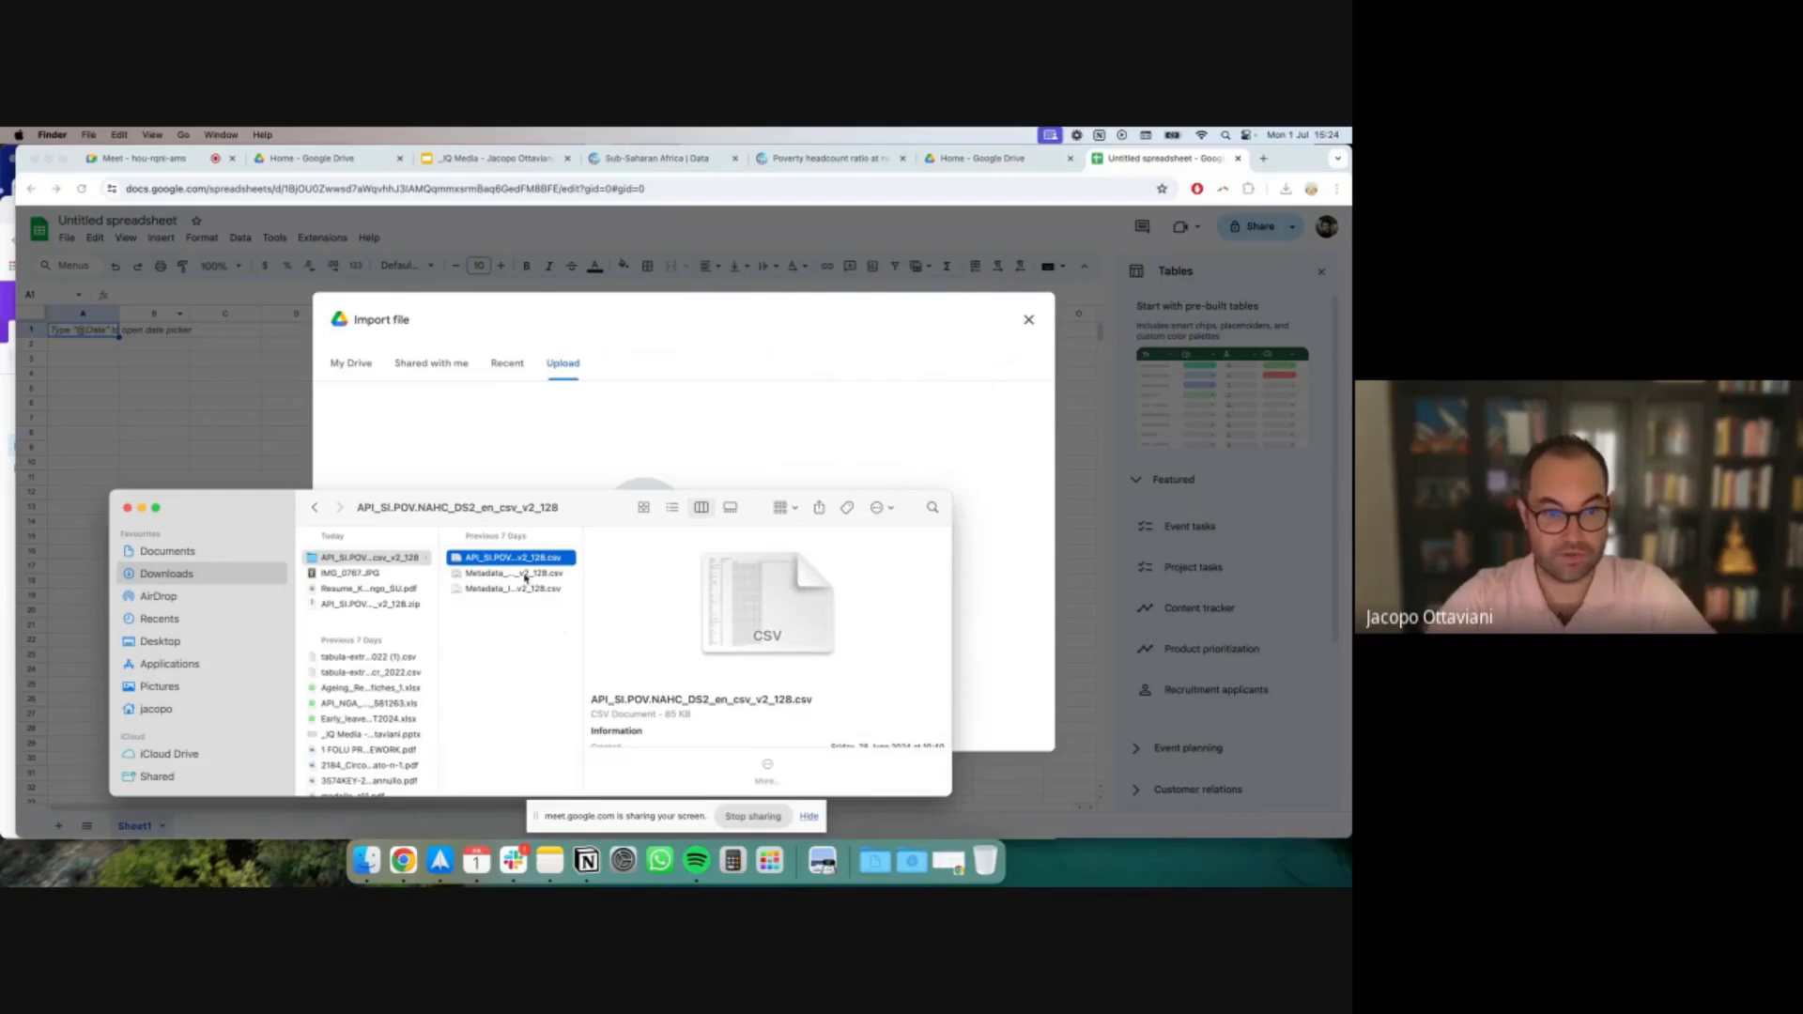
drag(517, 560, 637, 457)
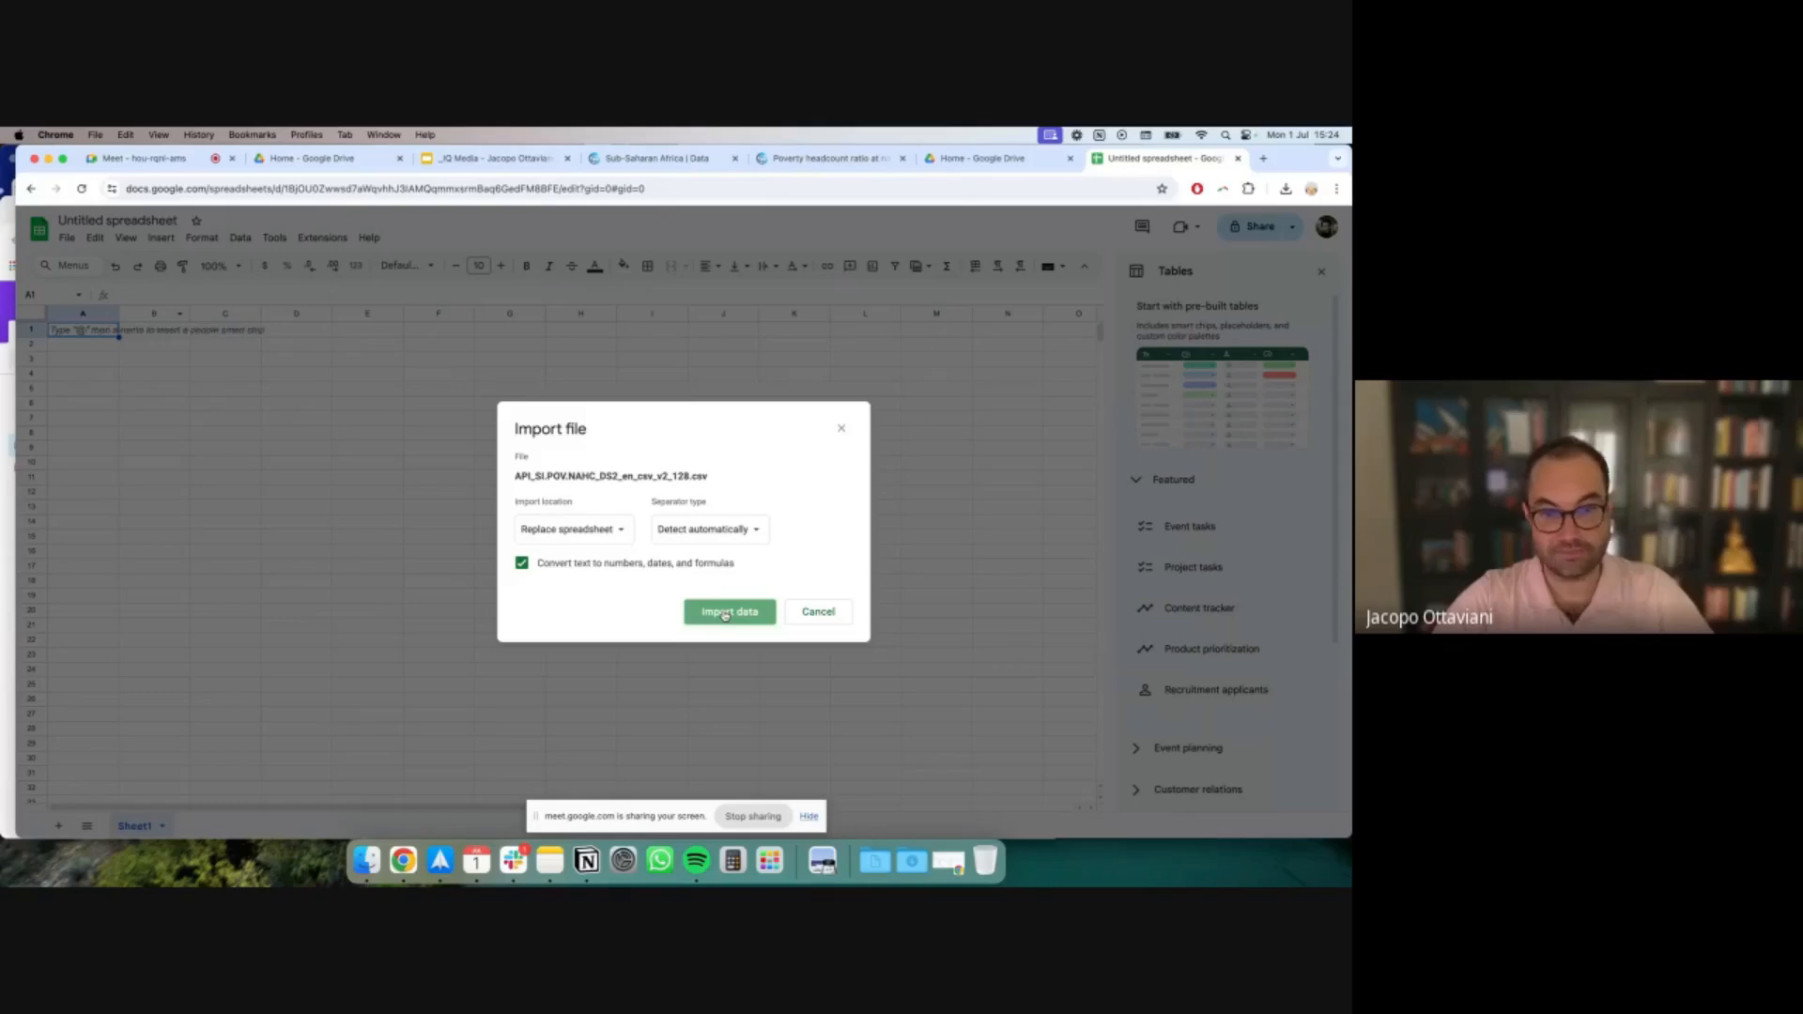
click(724, 615)
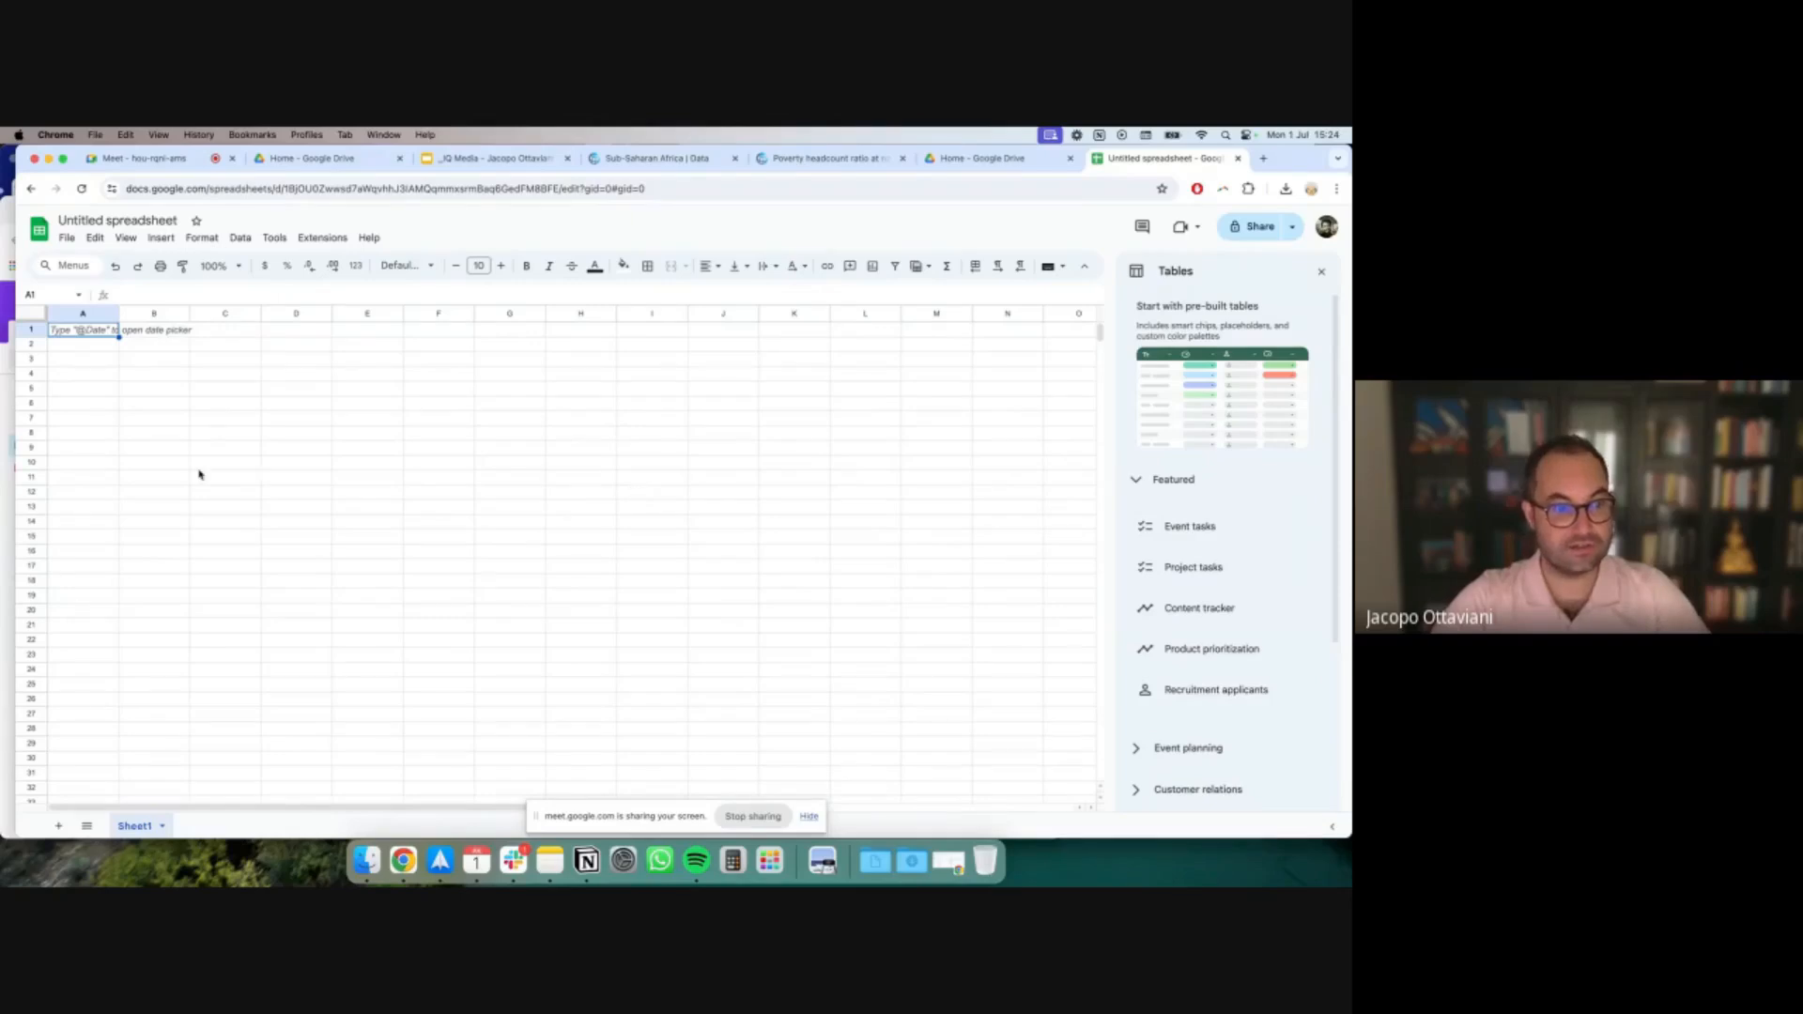
Set the zoom of the imported sheet to 150%
click(129, 362)
click(94, 336)
click(104, 362)
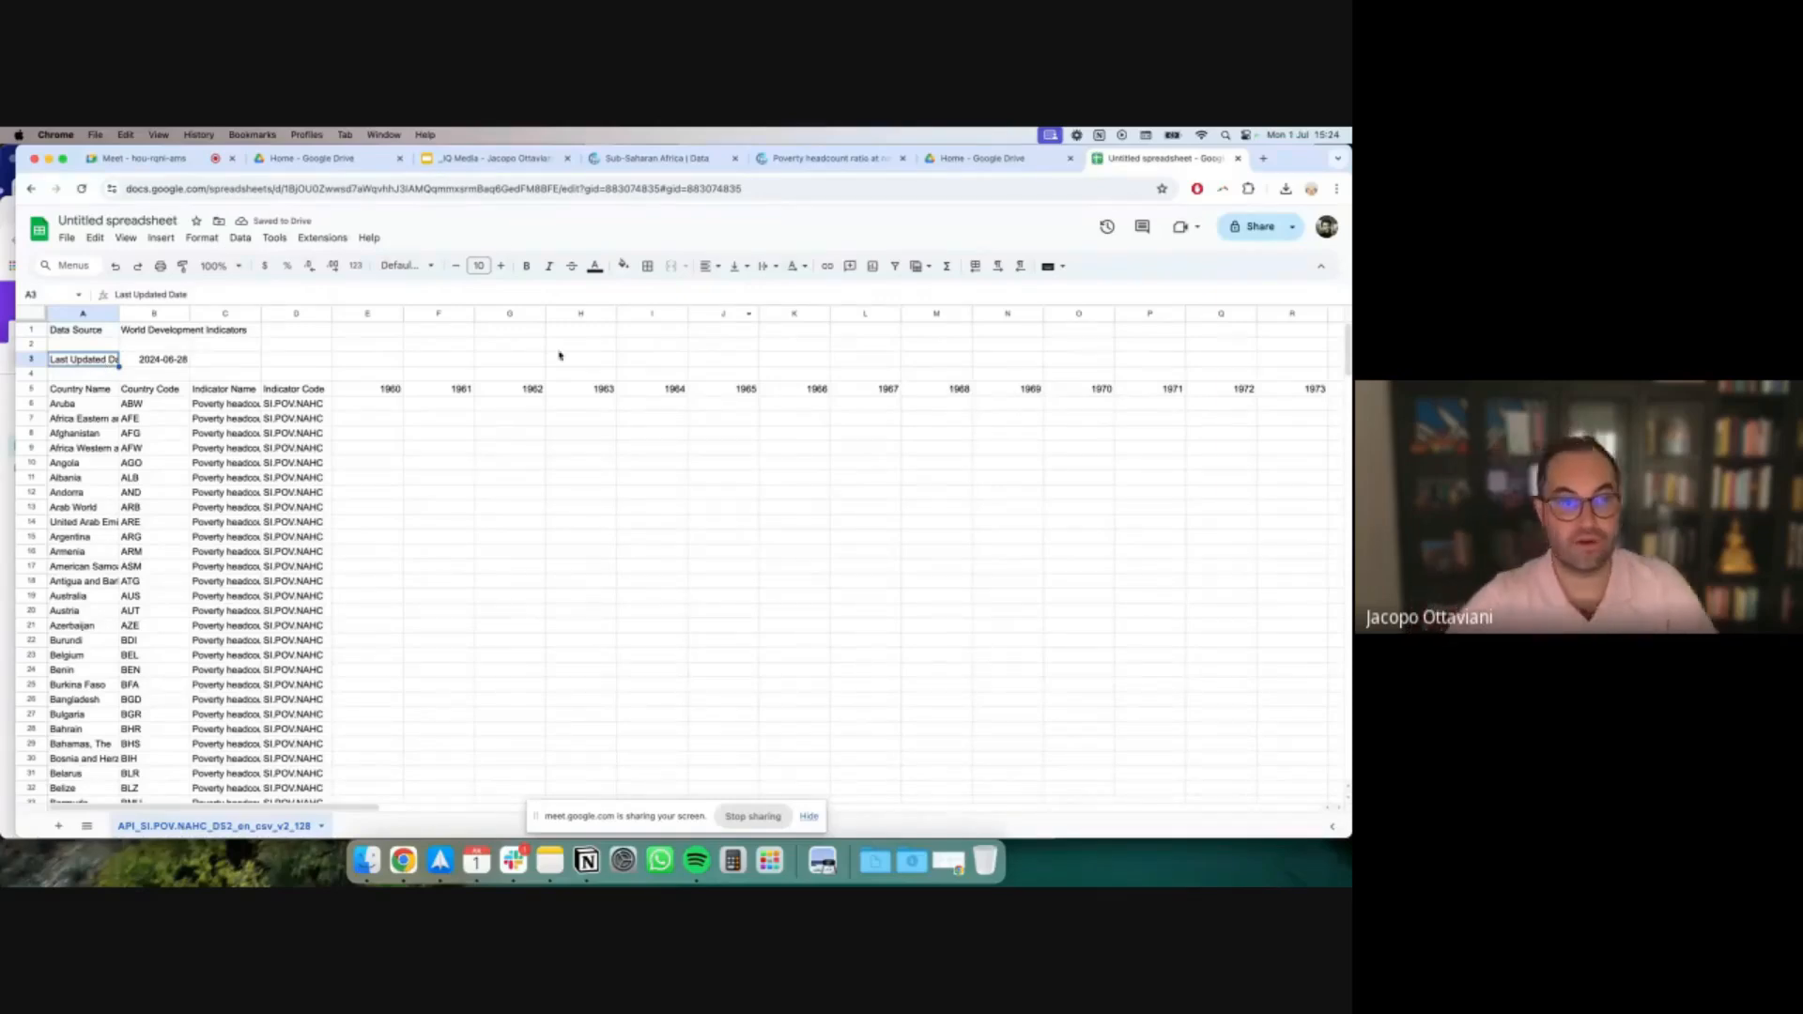
click(238, 268)
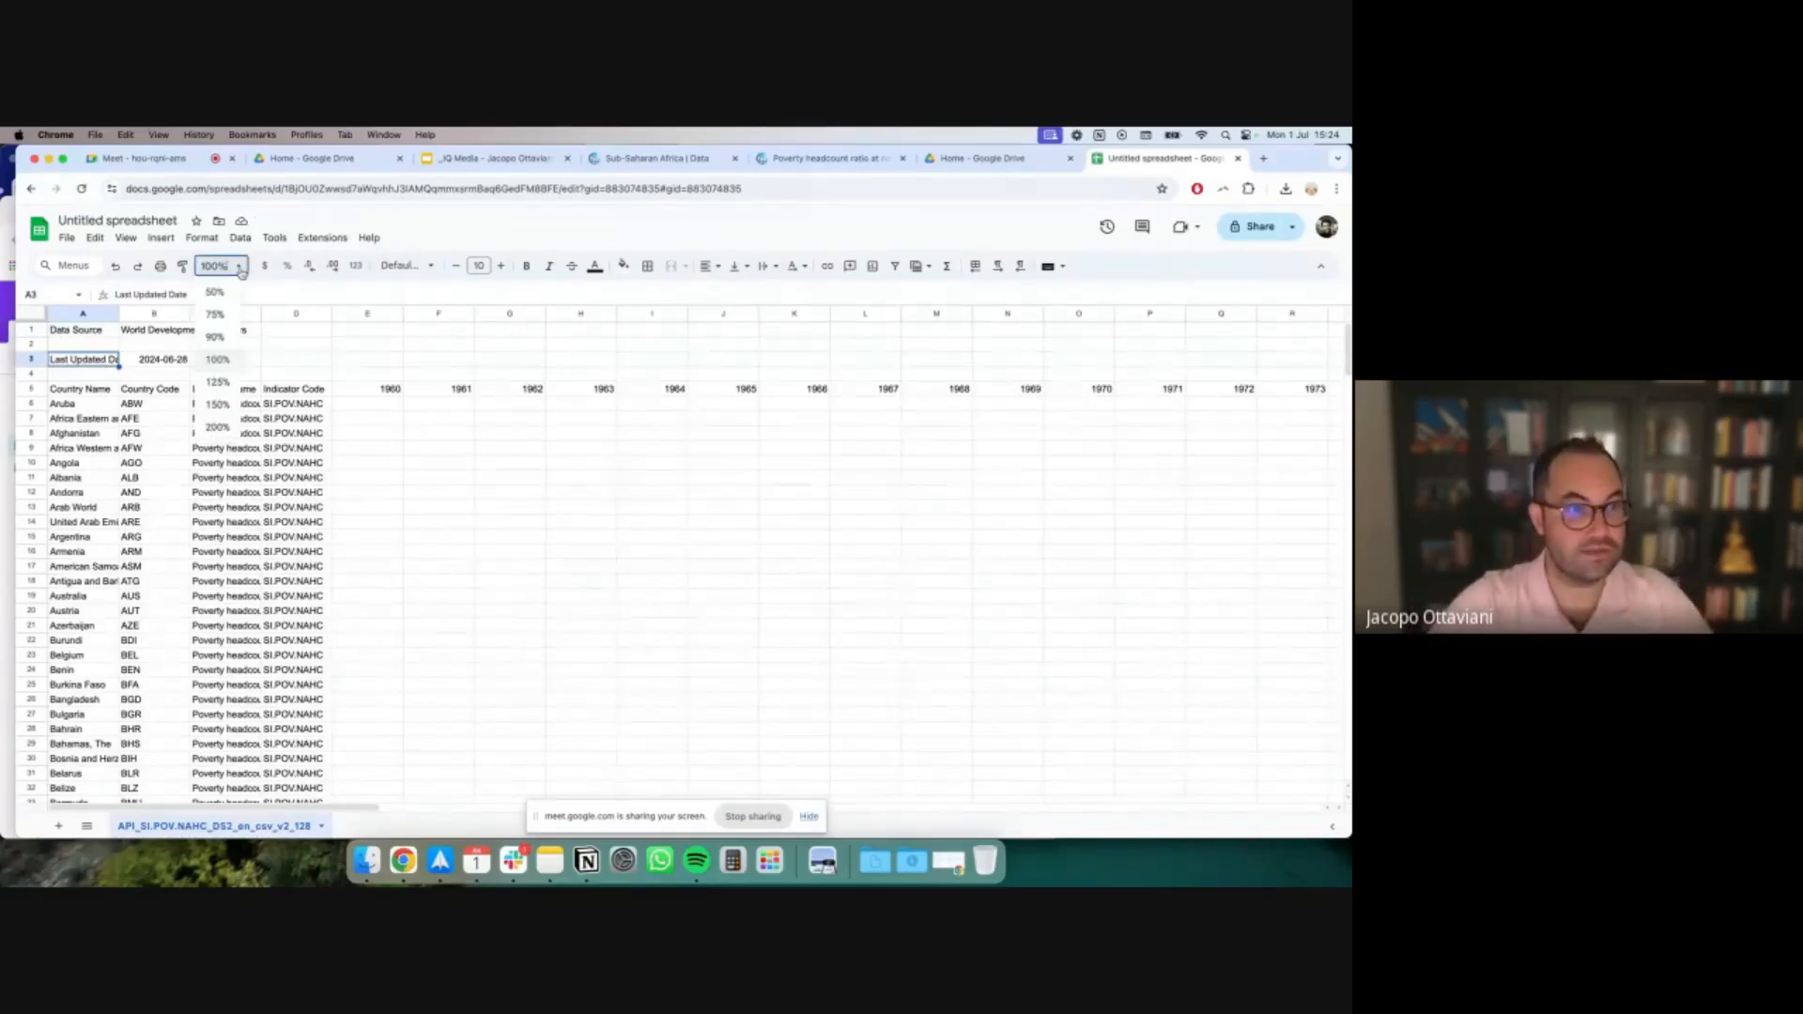
click(218, 405)
click(250, 436)
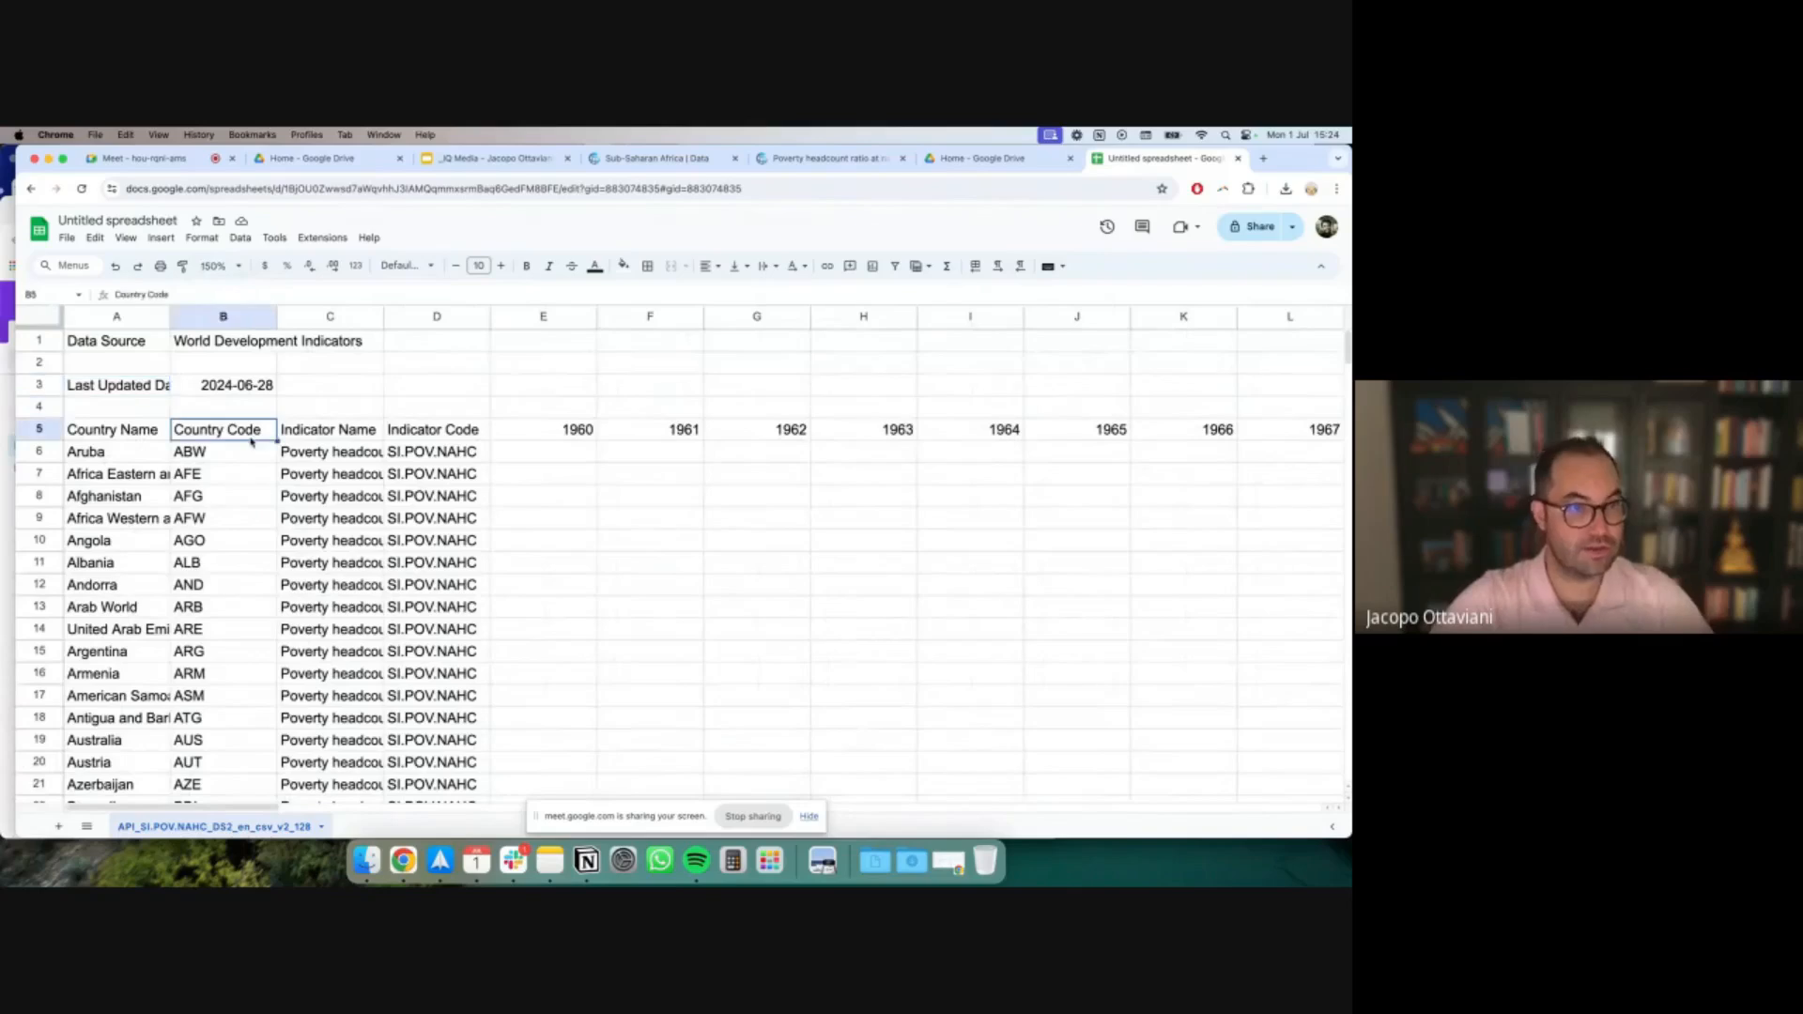
click(538, 479)
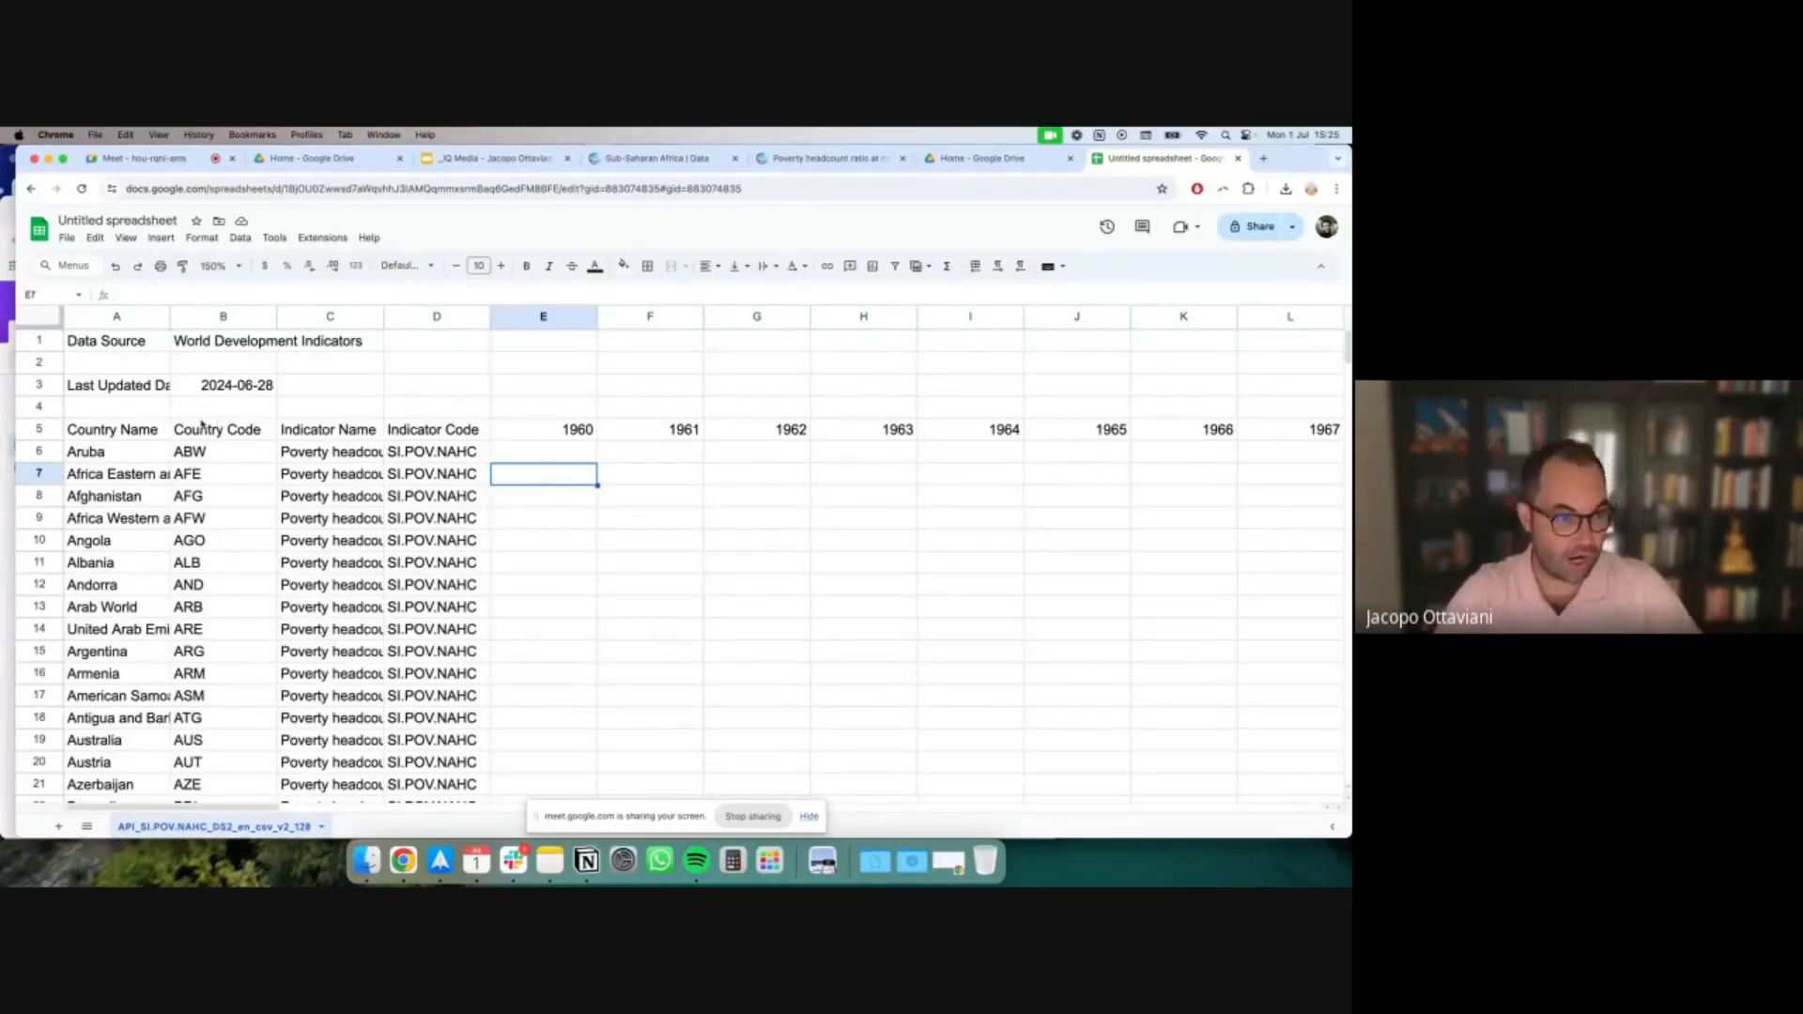
Fill the empty rows 4 and 2 with red
click(39, 406)
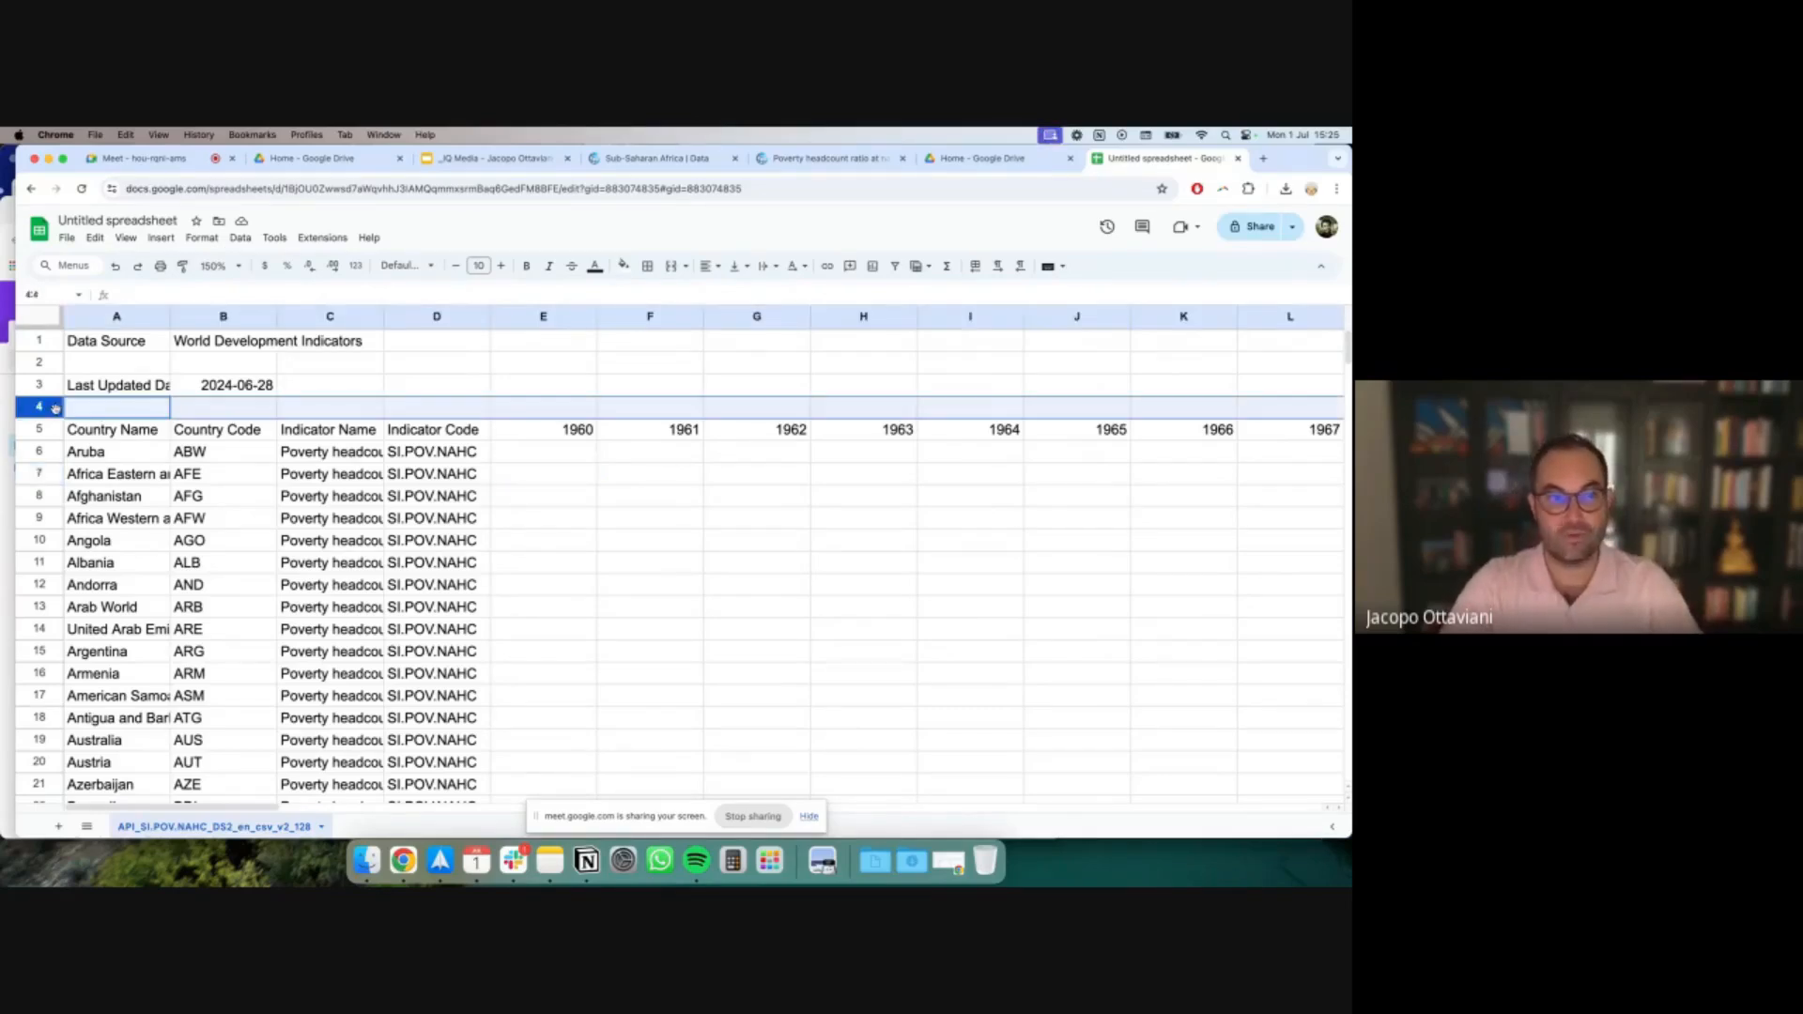
click(627, 268)
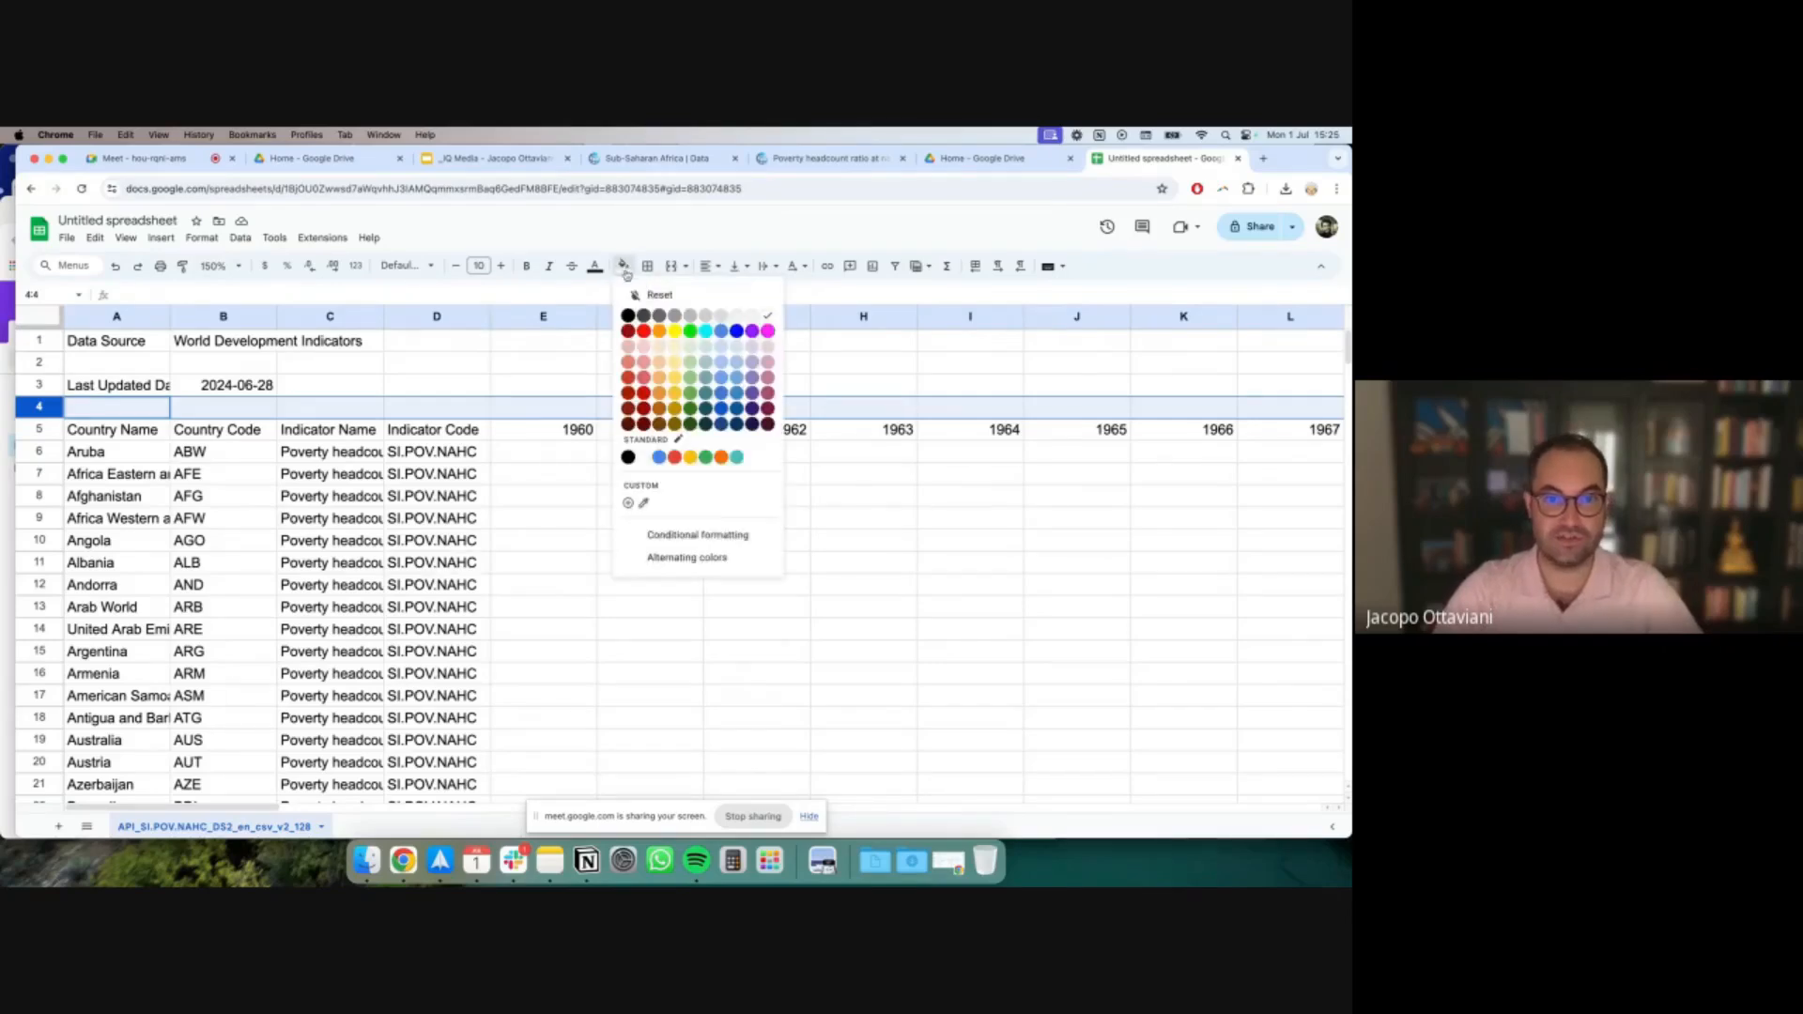
click(691, 333)
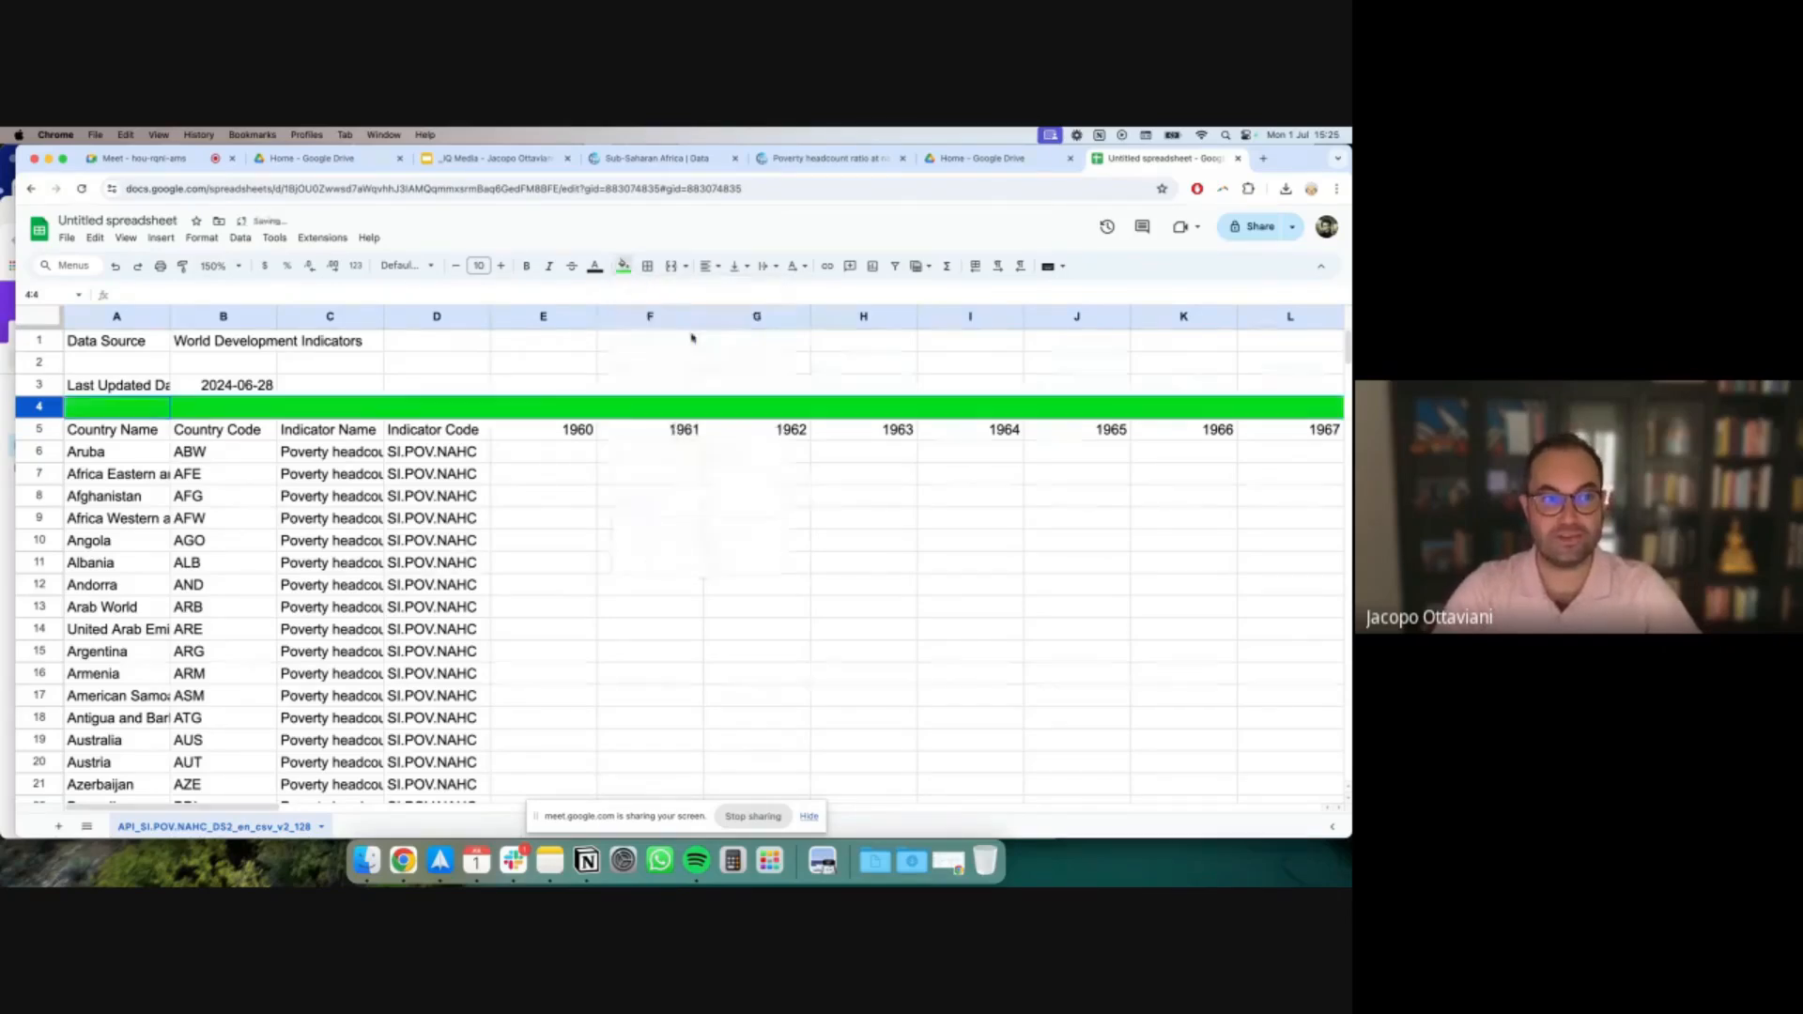
click(626, 268)
click(644, 331)
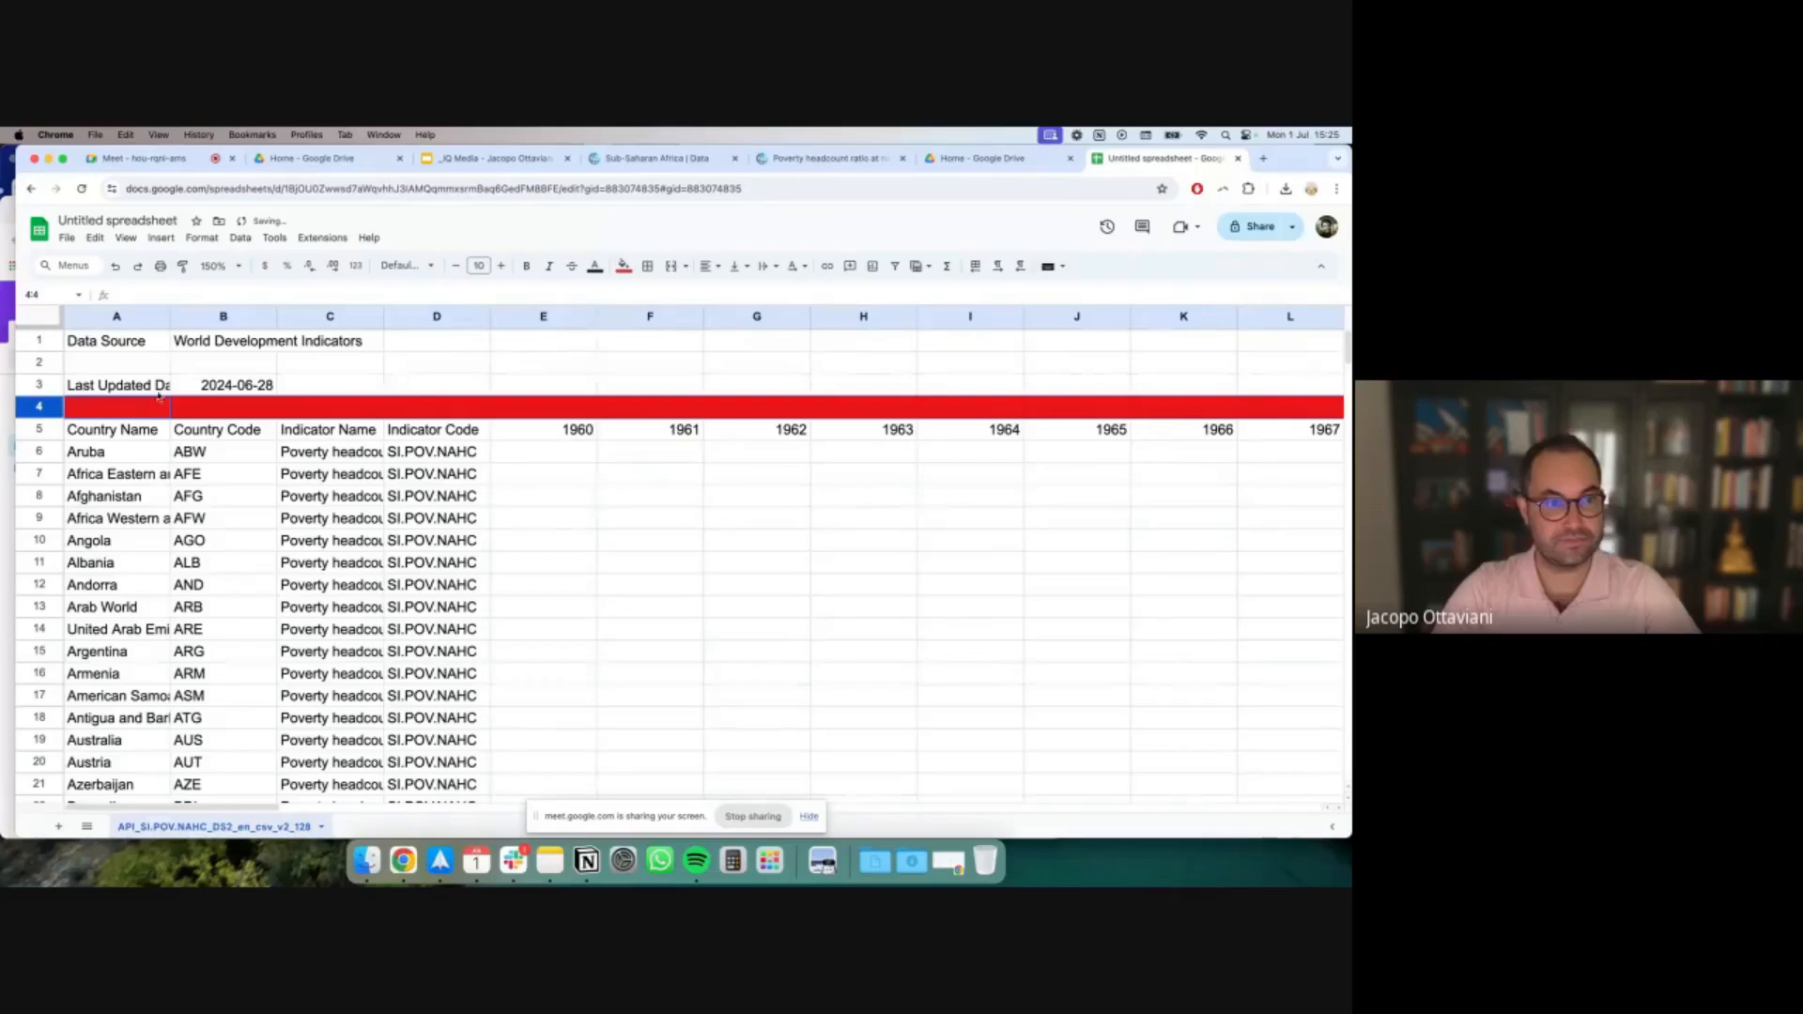
click(39, 362)
click(624, 266)
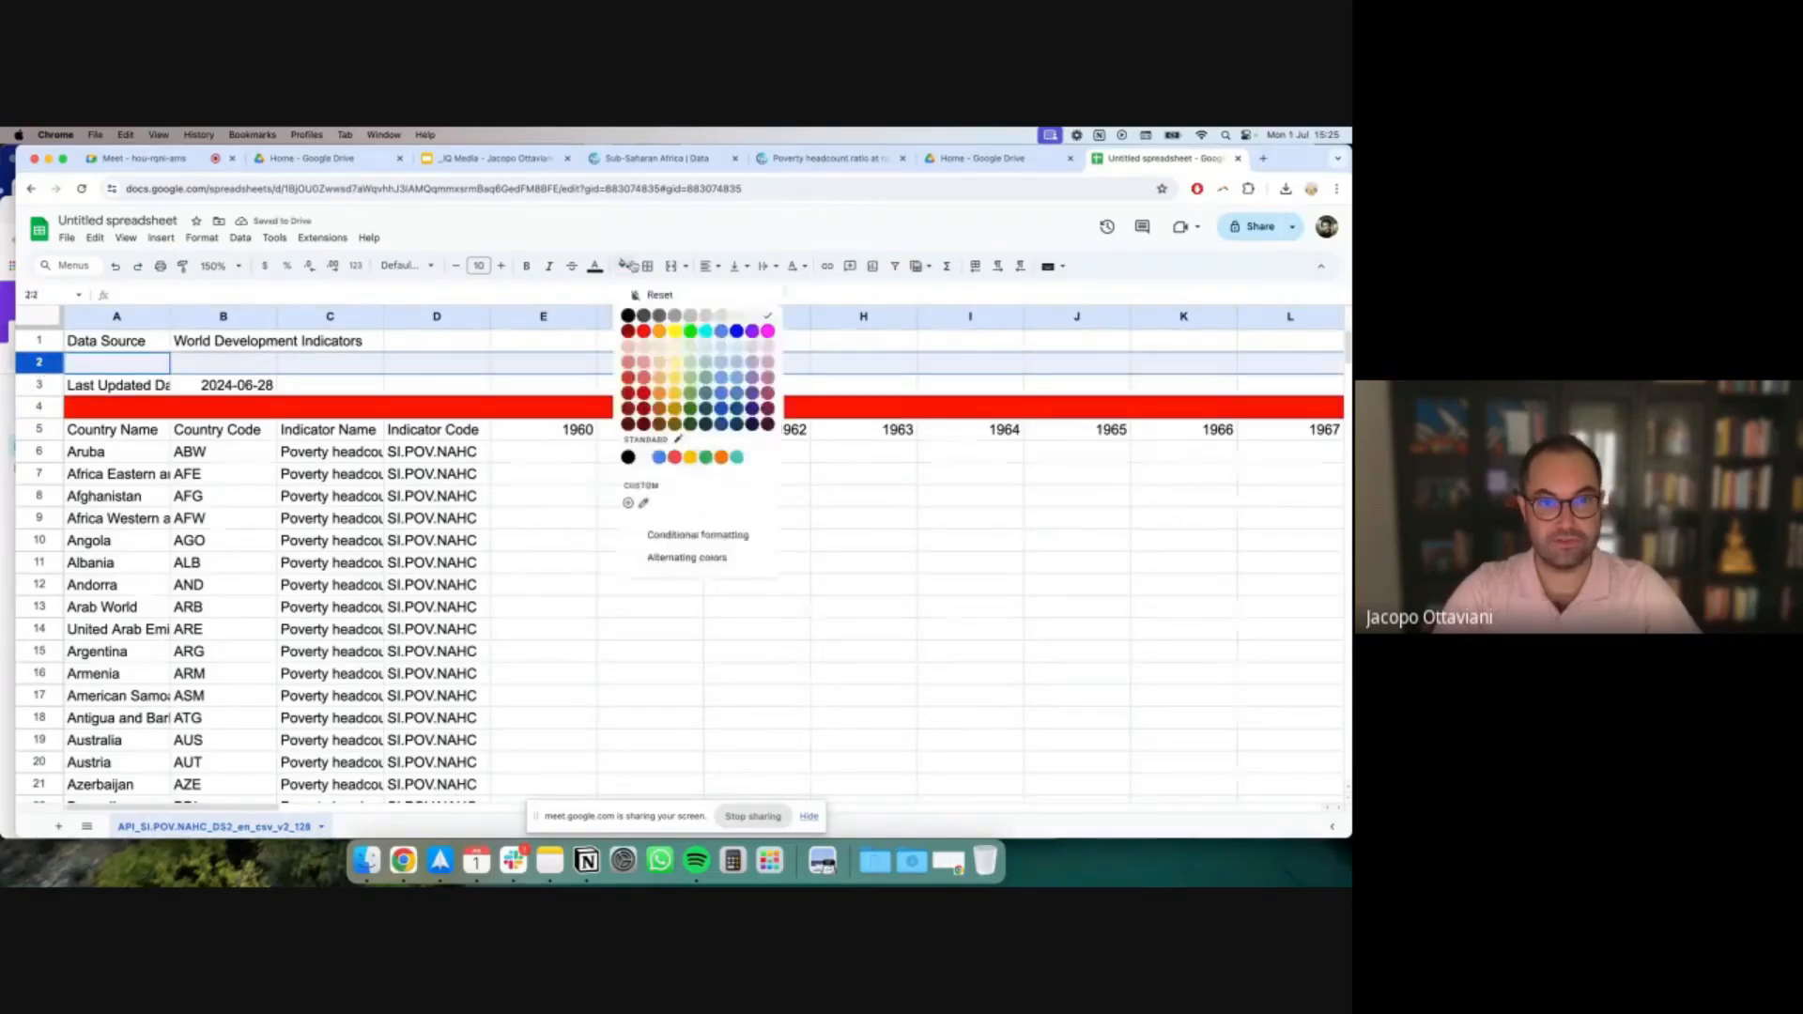
click(644, 332)
click(475, 484)
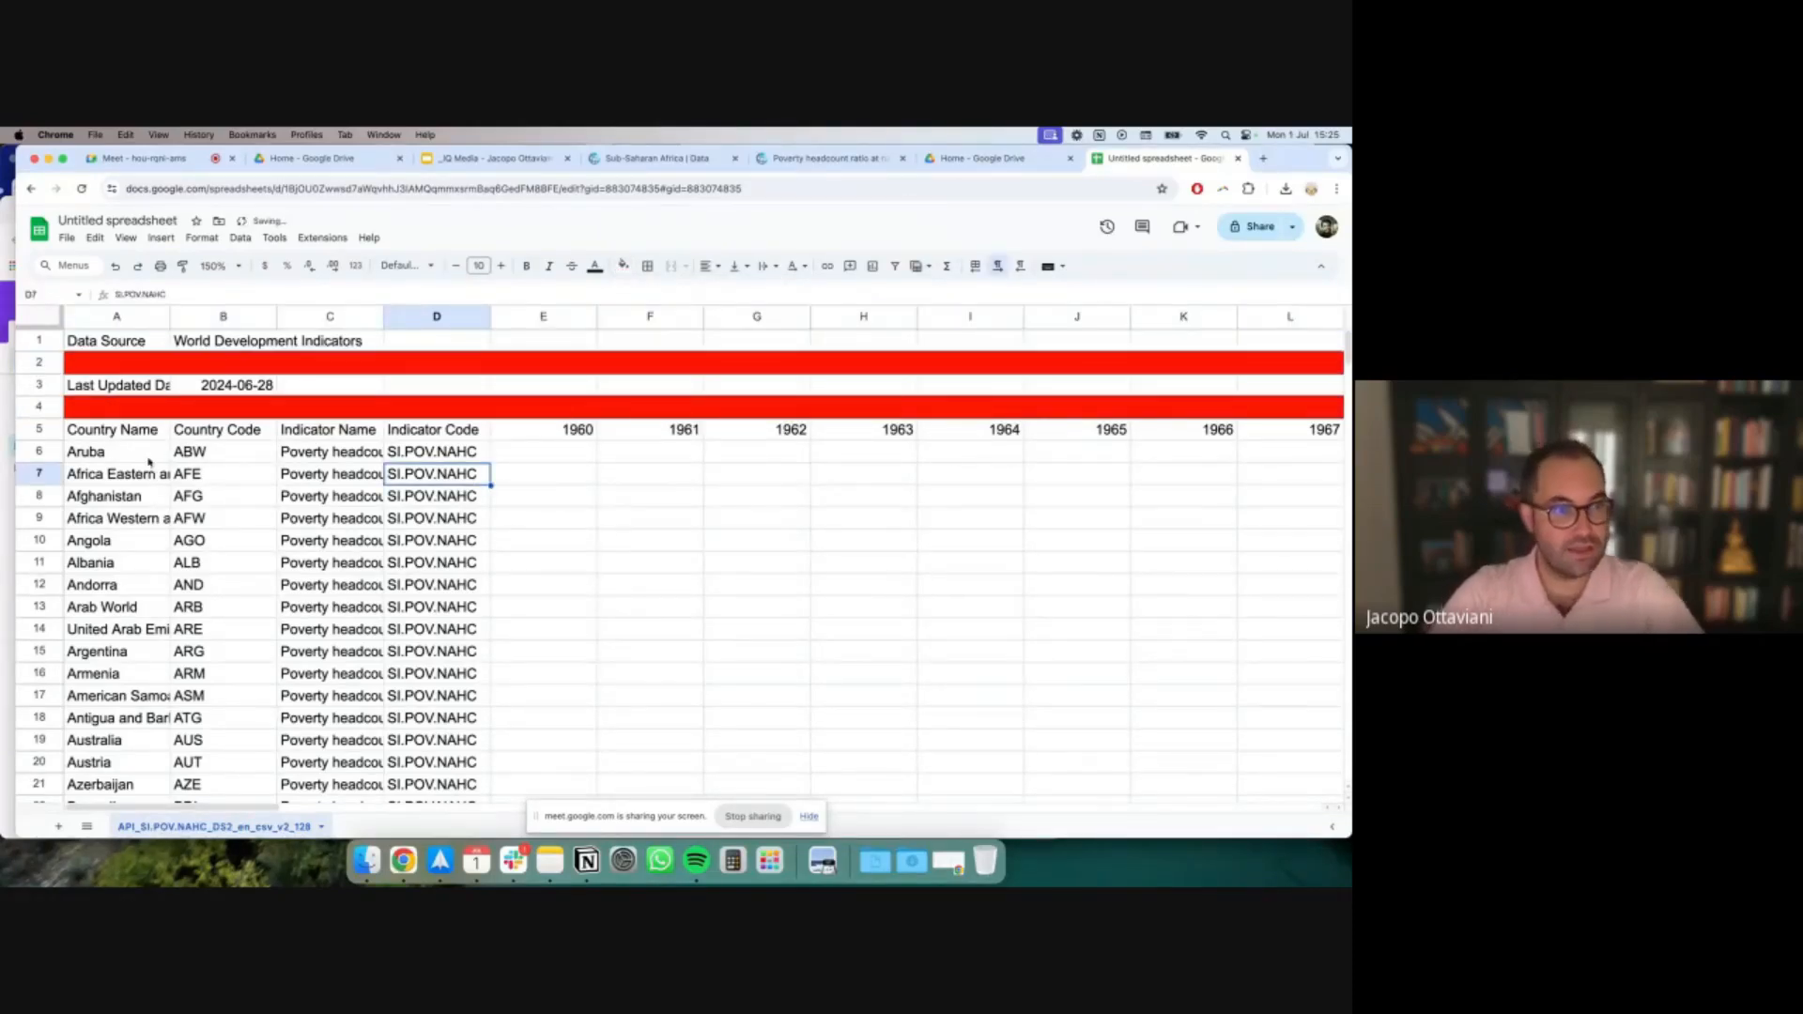
Fill header row 5, which holds the column names and years, with green
click(25, 424)
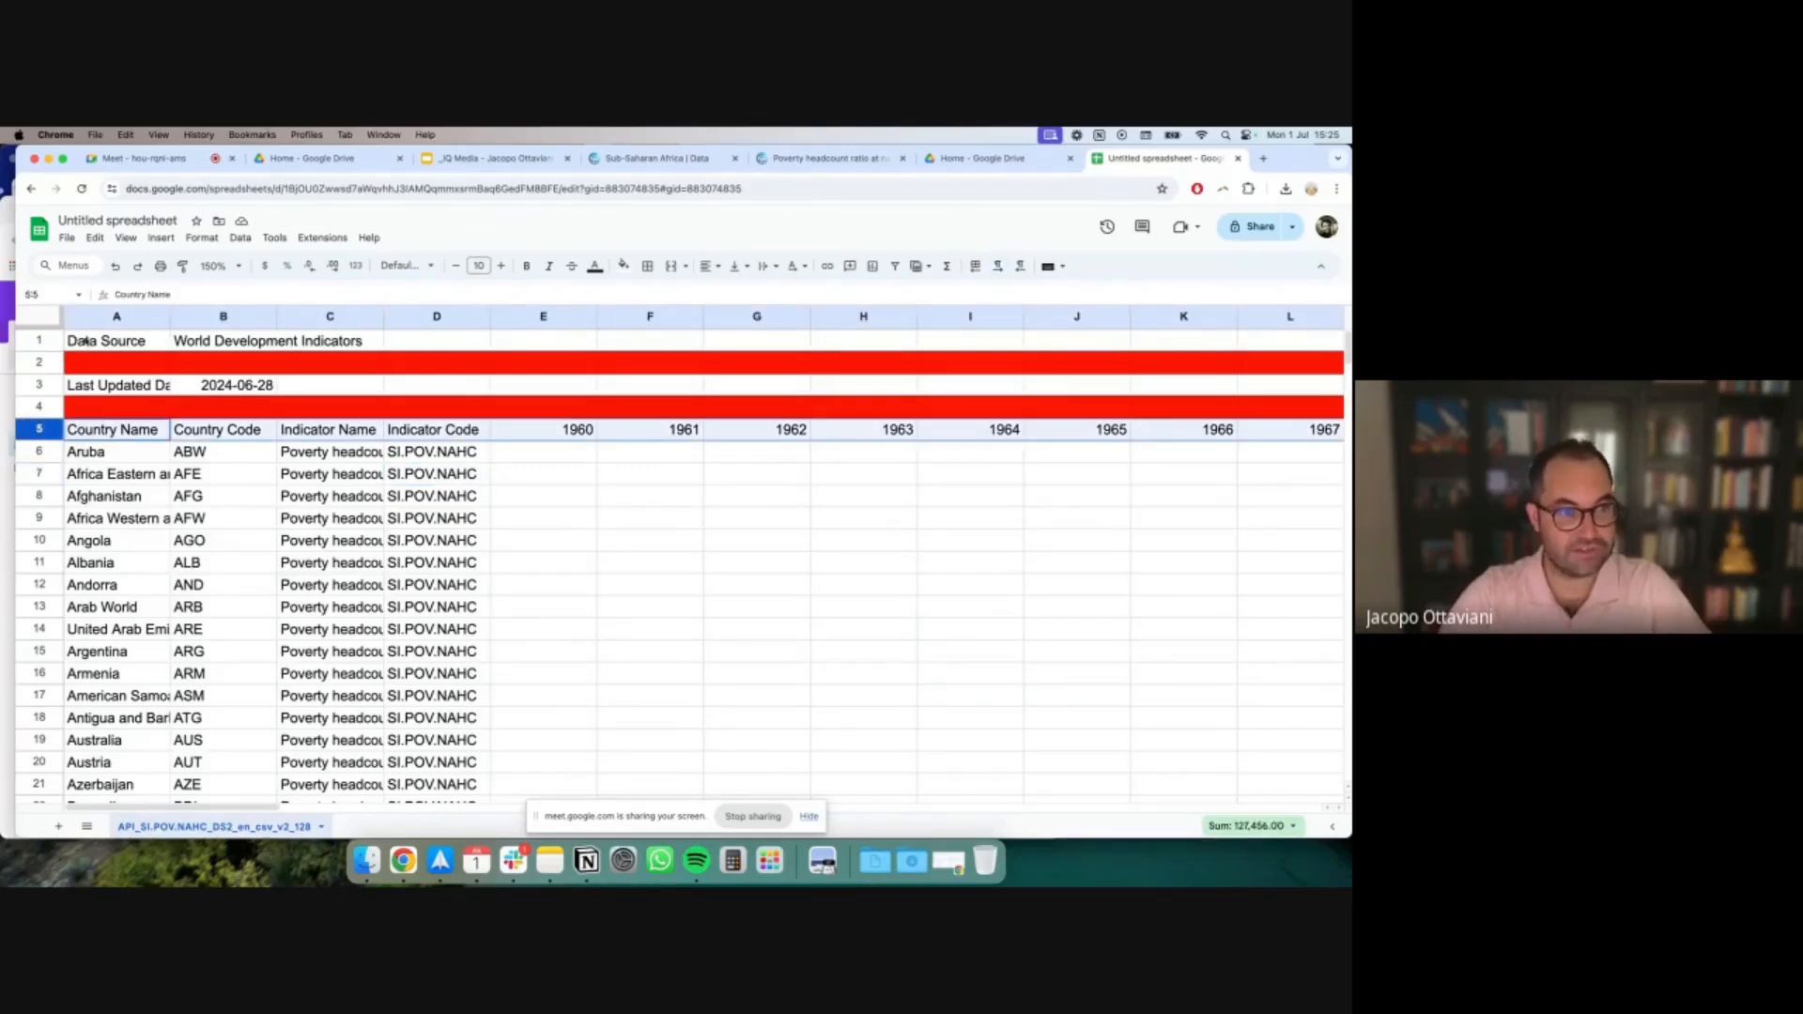
click(624, 265)
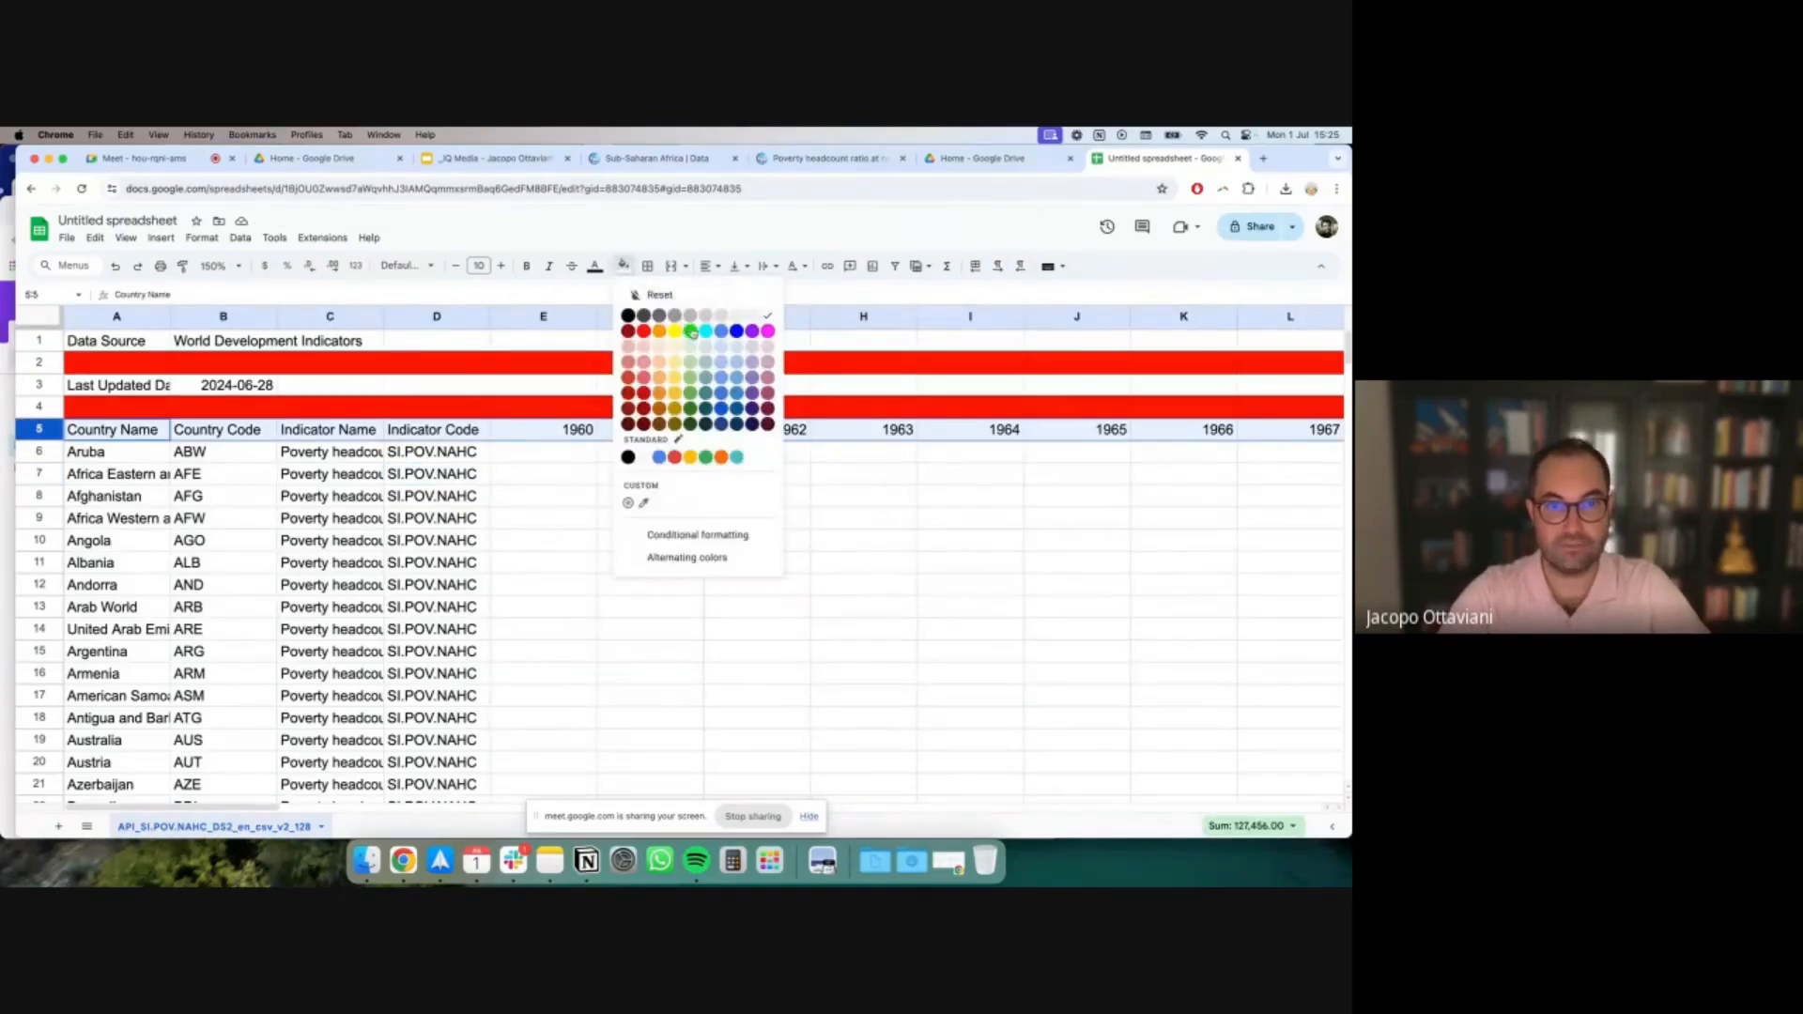
click(690, 331)
click(501, 517)
click(224, 483)
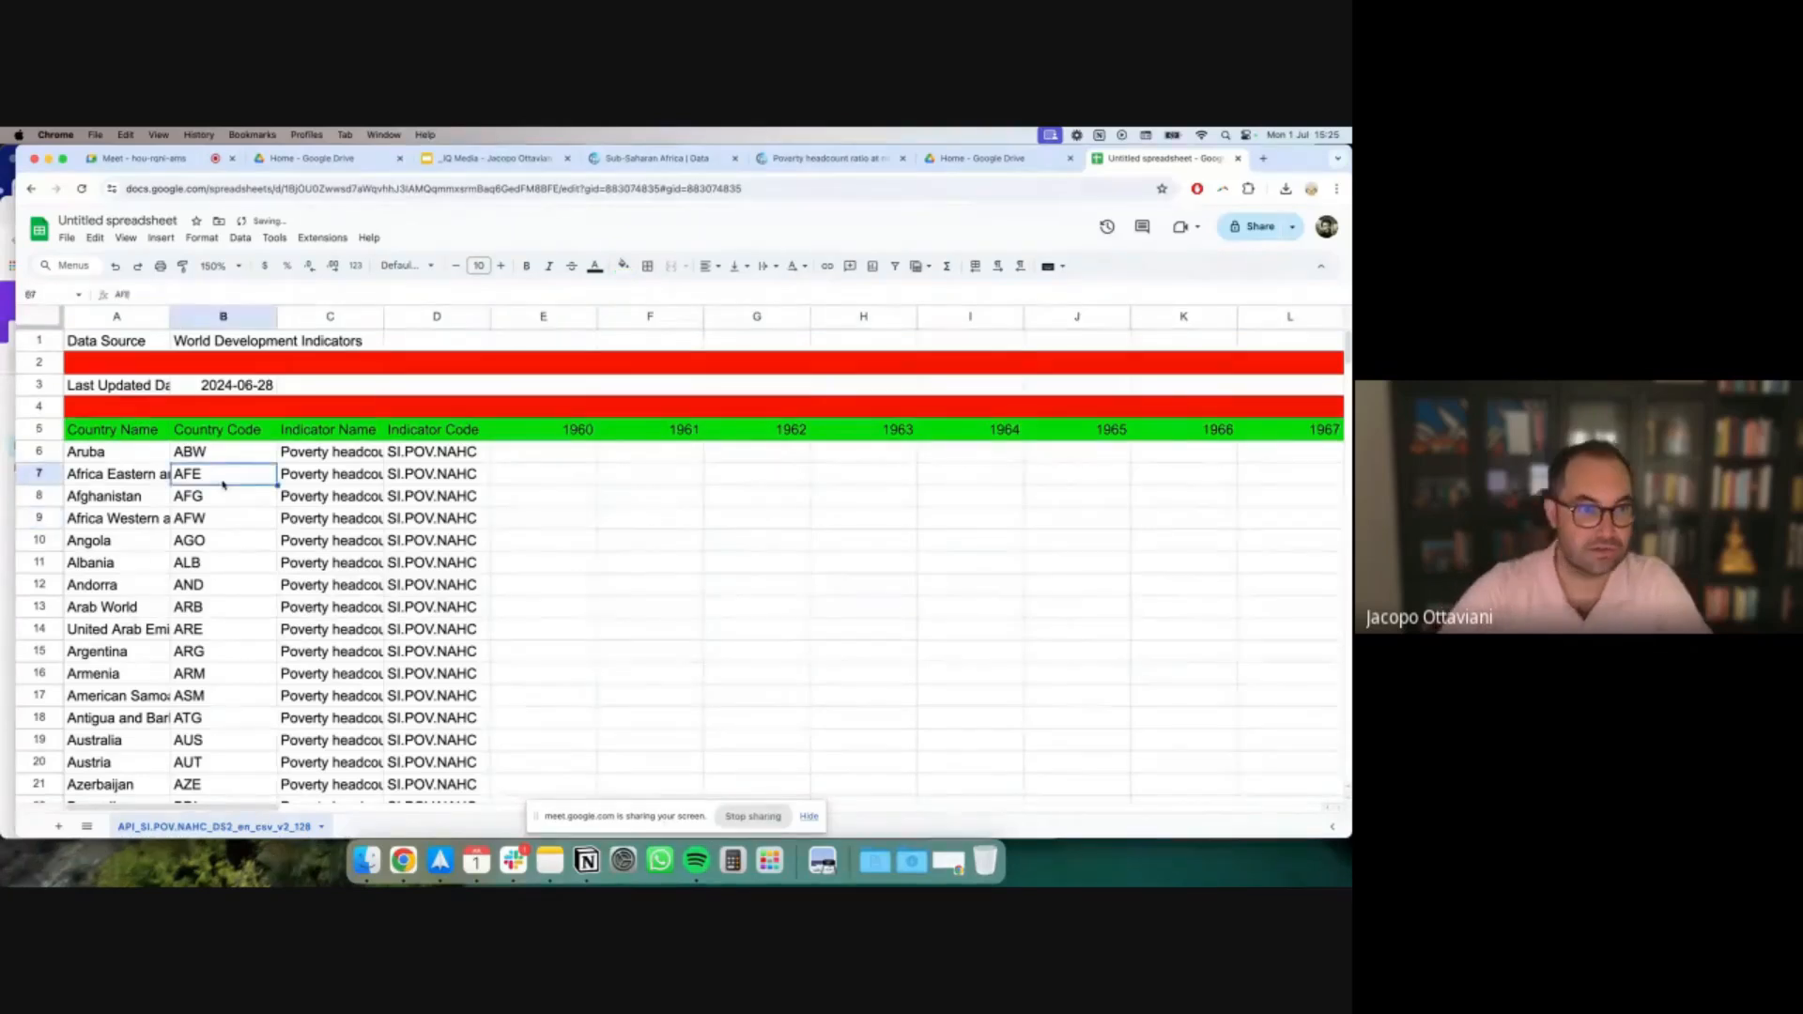
Examine the entries in the Country Name column and the year columns starting at 1960
click(118, 451)
scroll(140, 455, down, 3)
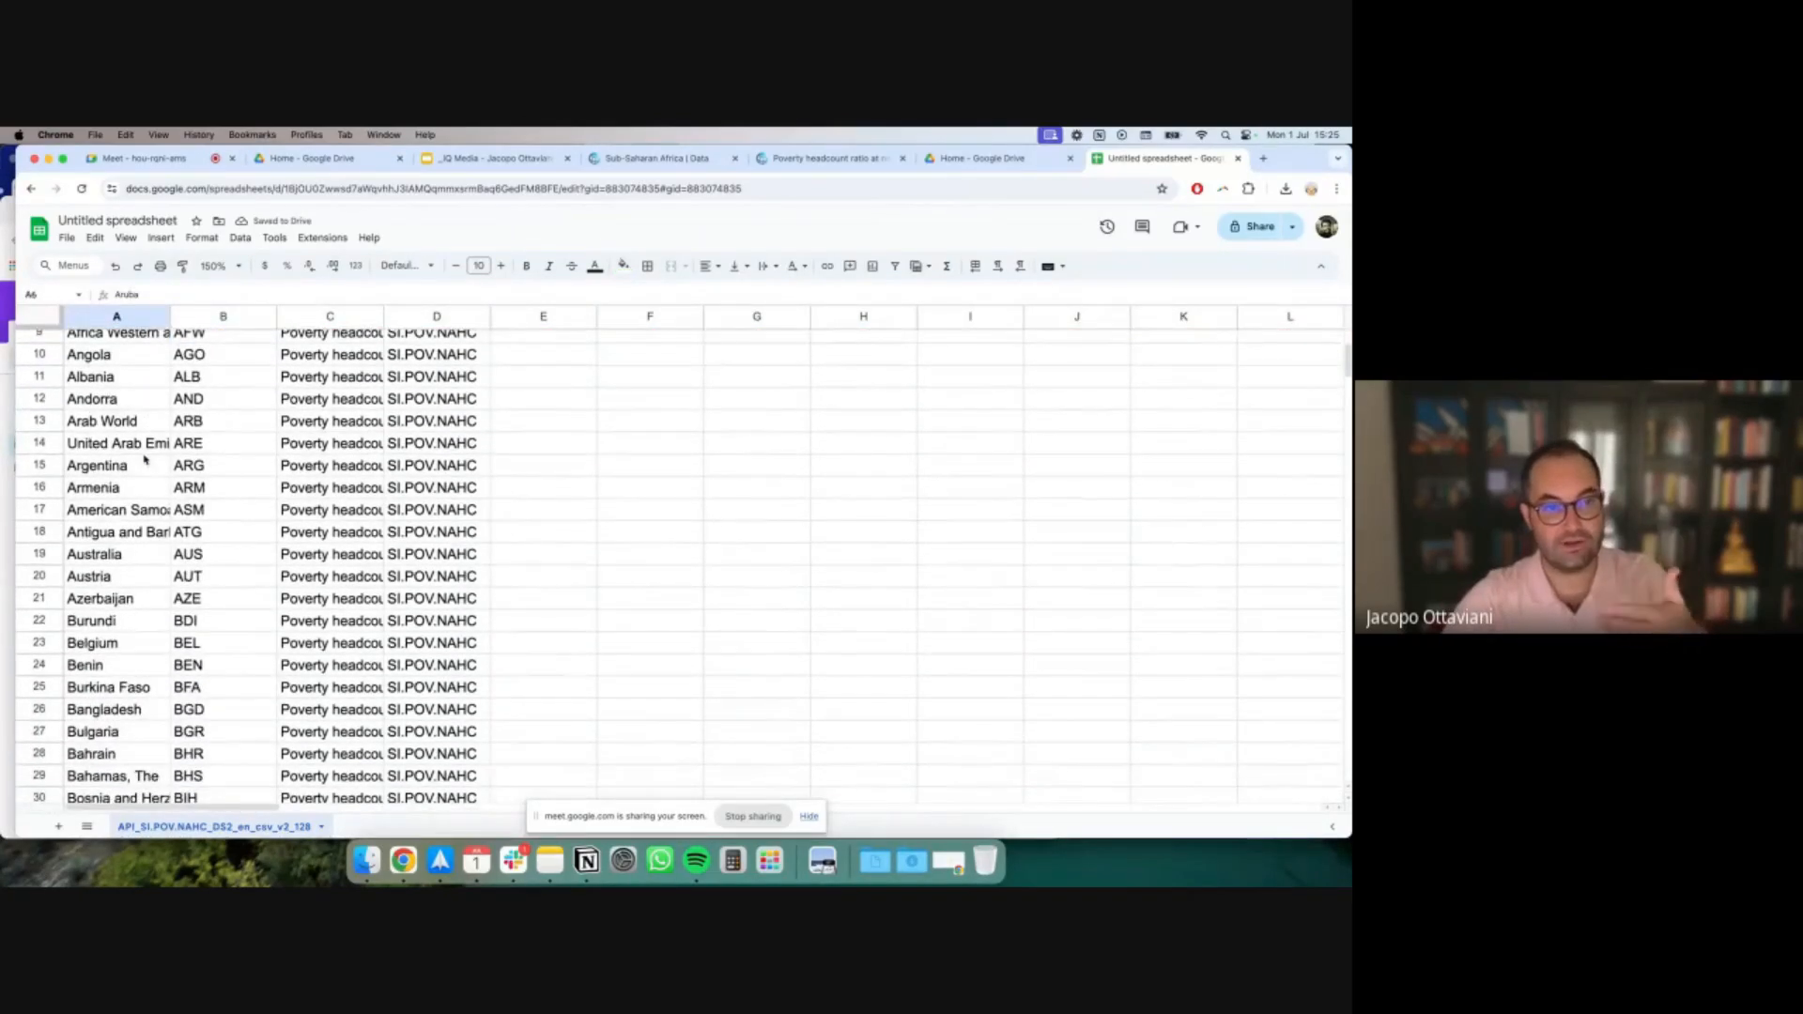
scroll(141, 460, up, 5)
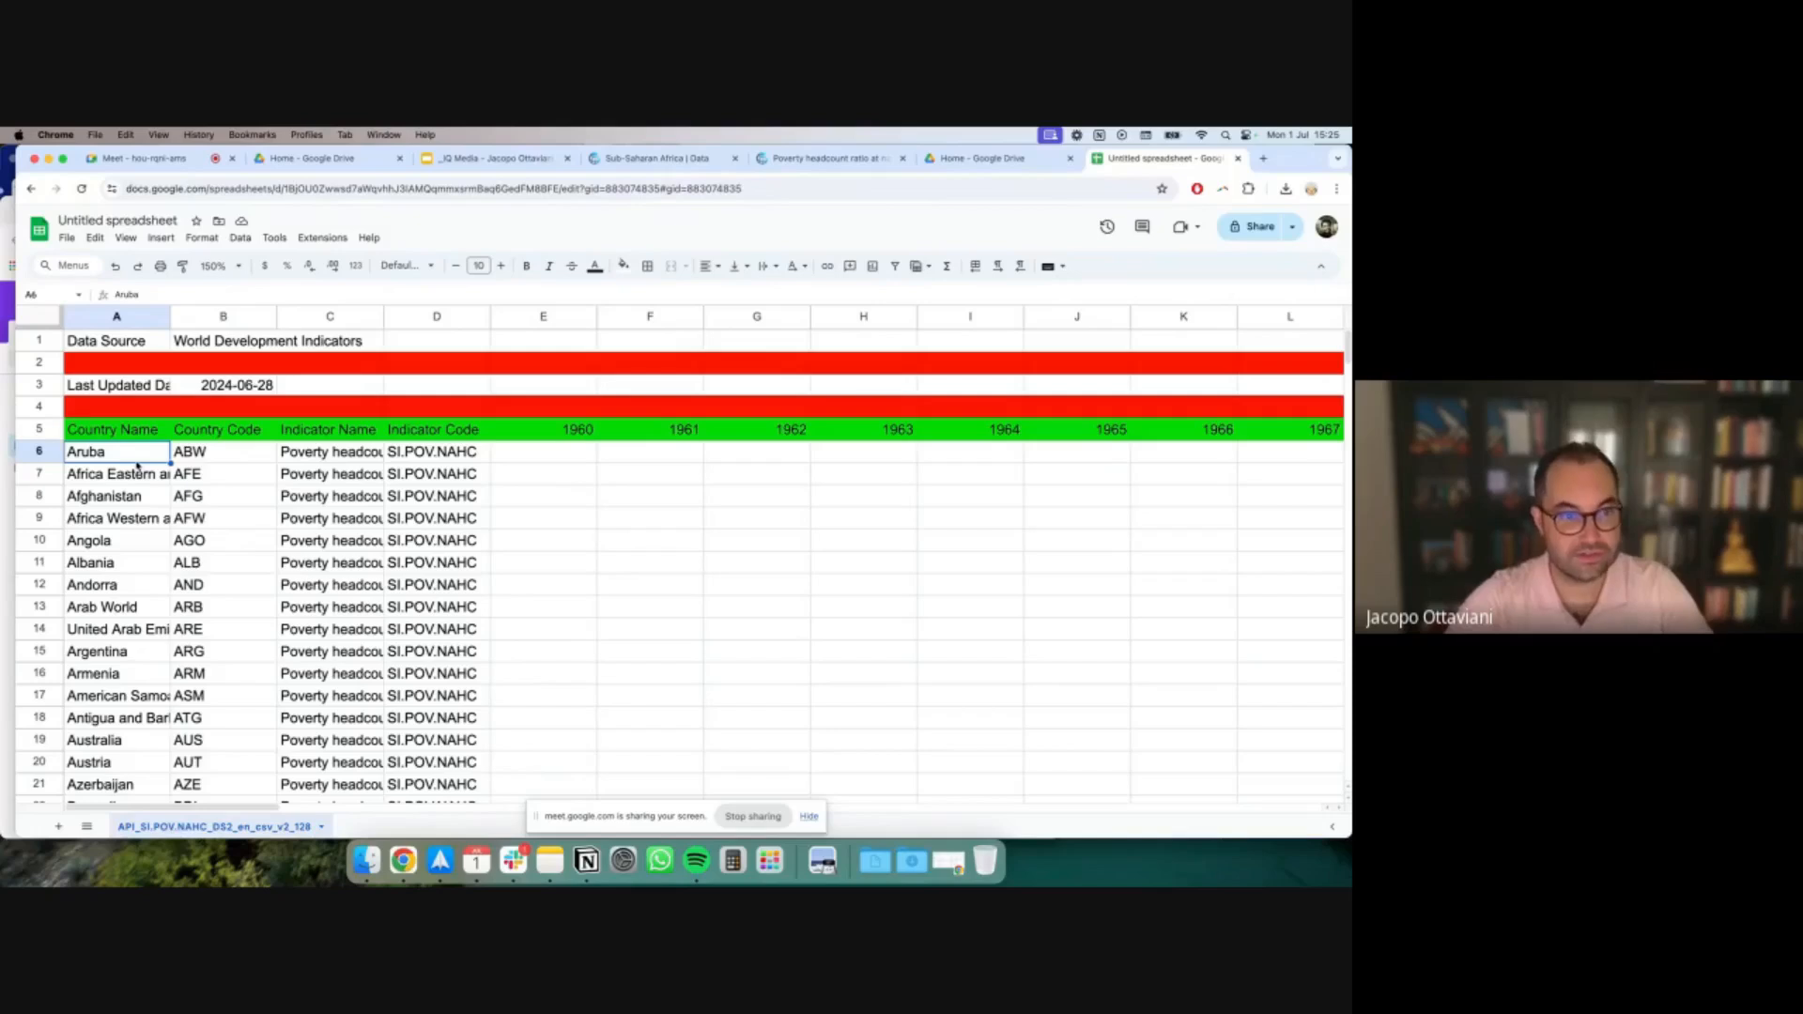
scroll(138, 466, down, 10)
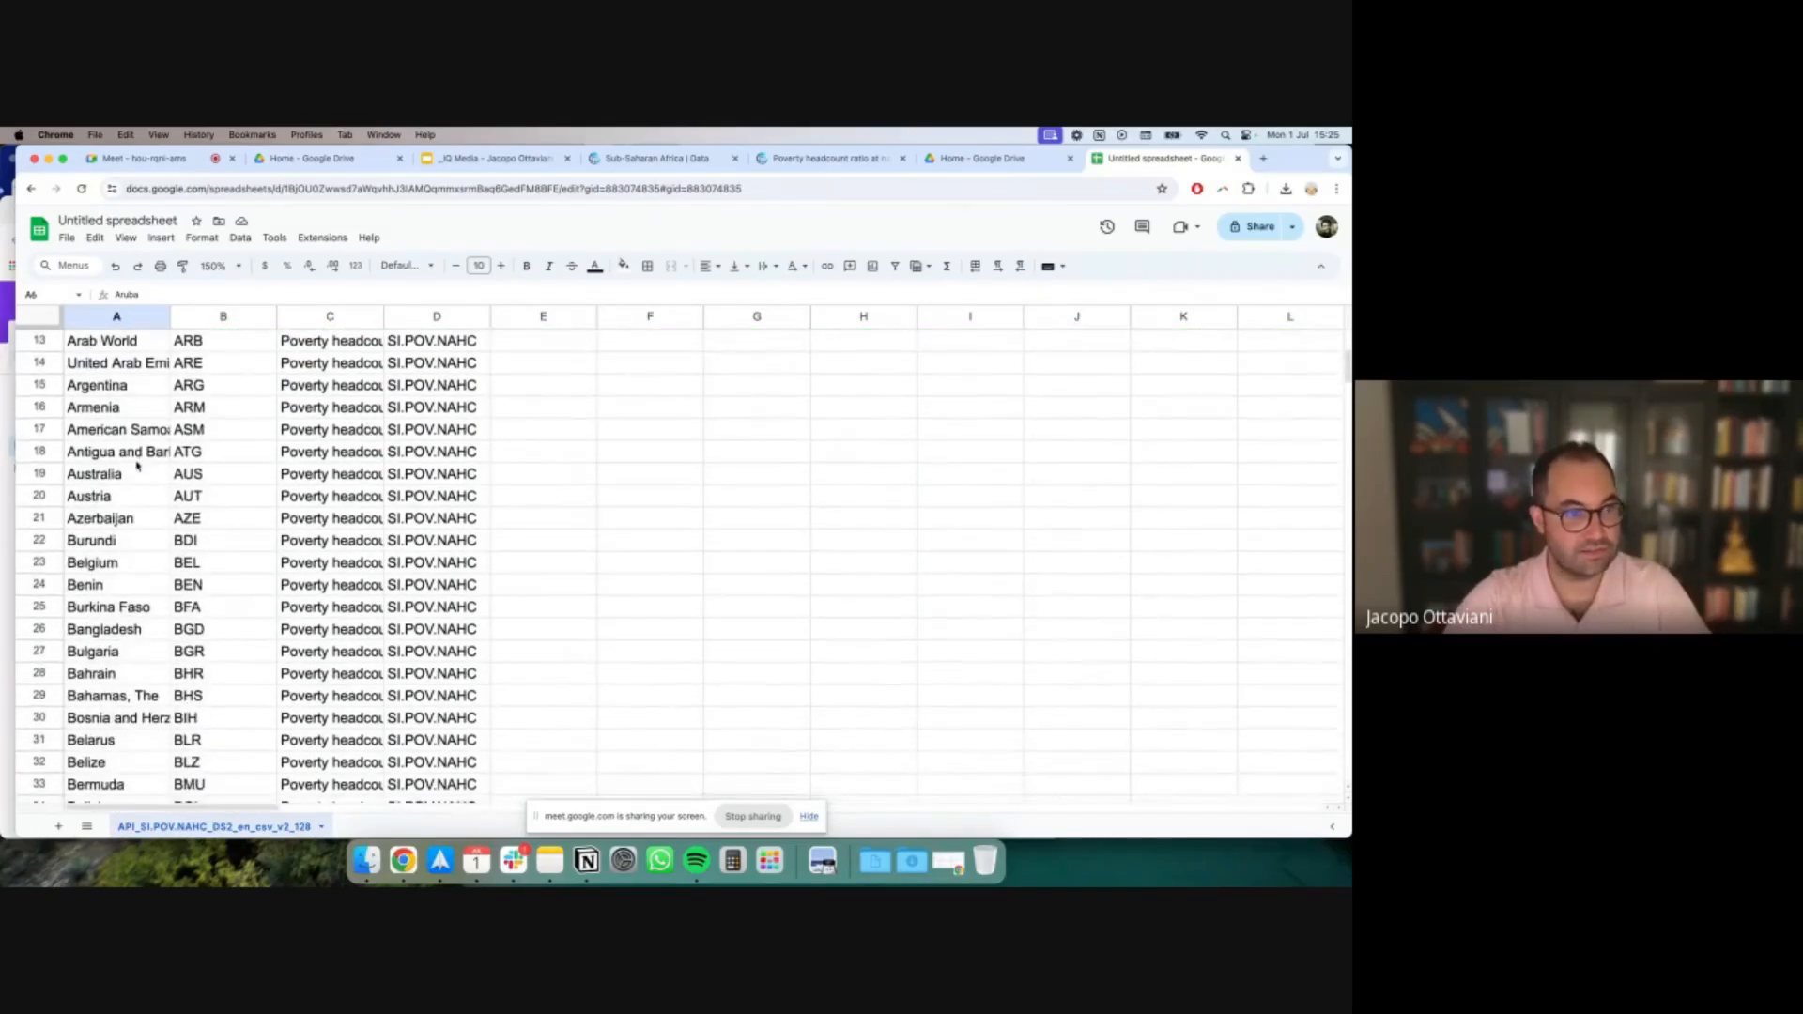
scroll(138, 466, up, 10)
scroll(58, 455, right, 3)
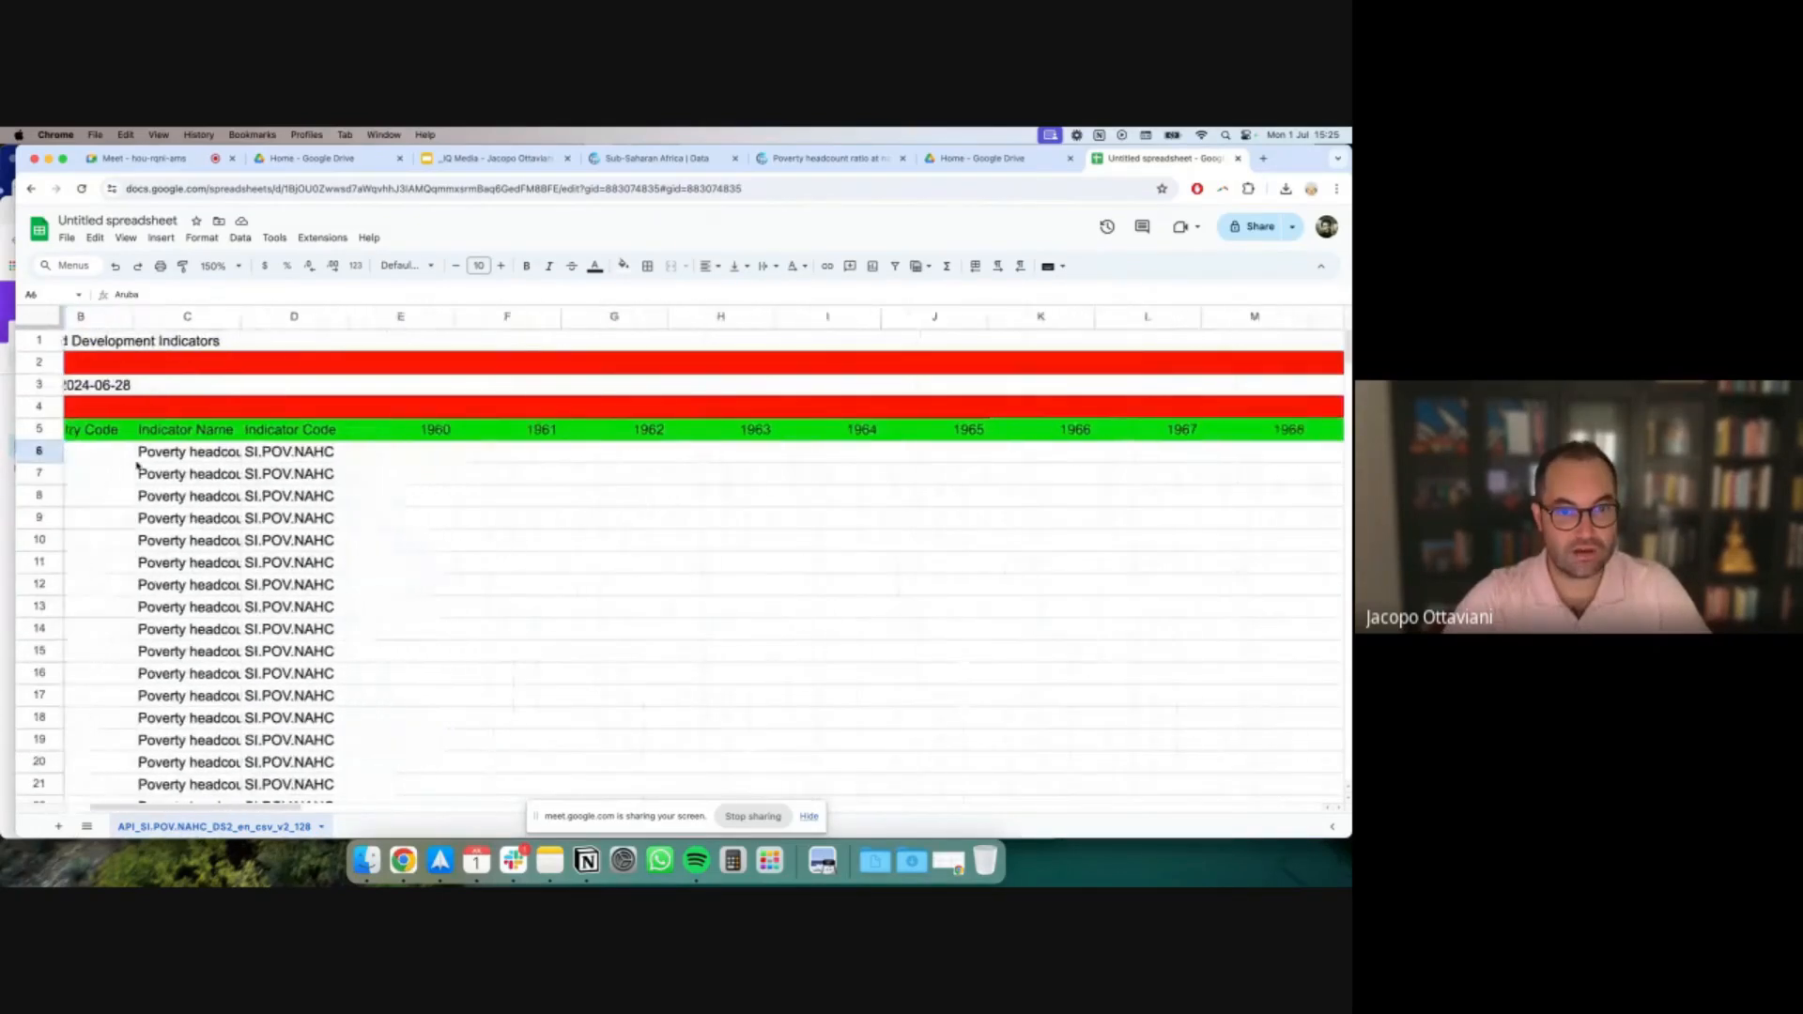
scroll(272, 522, left, 2)
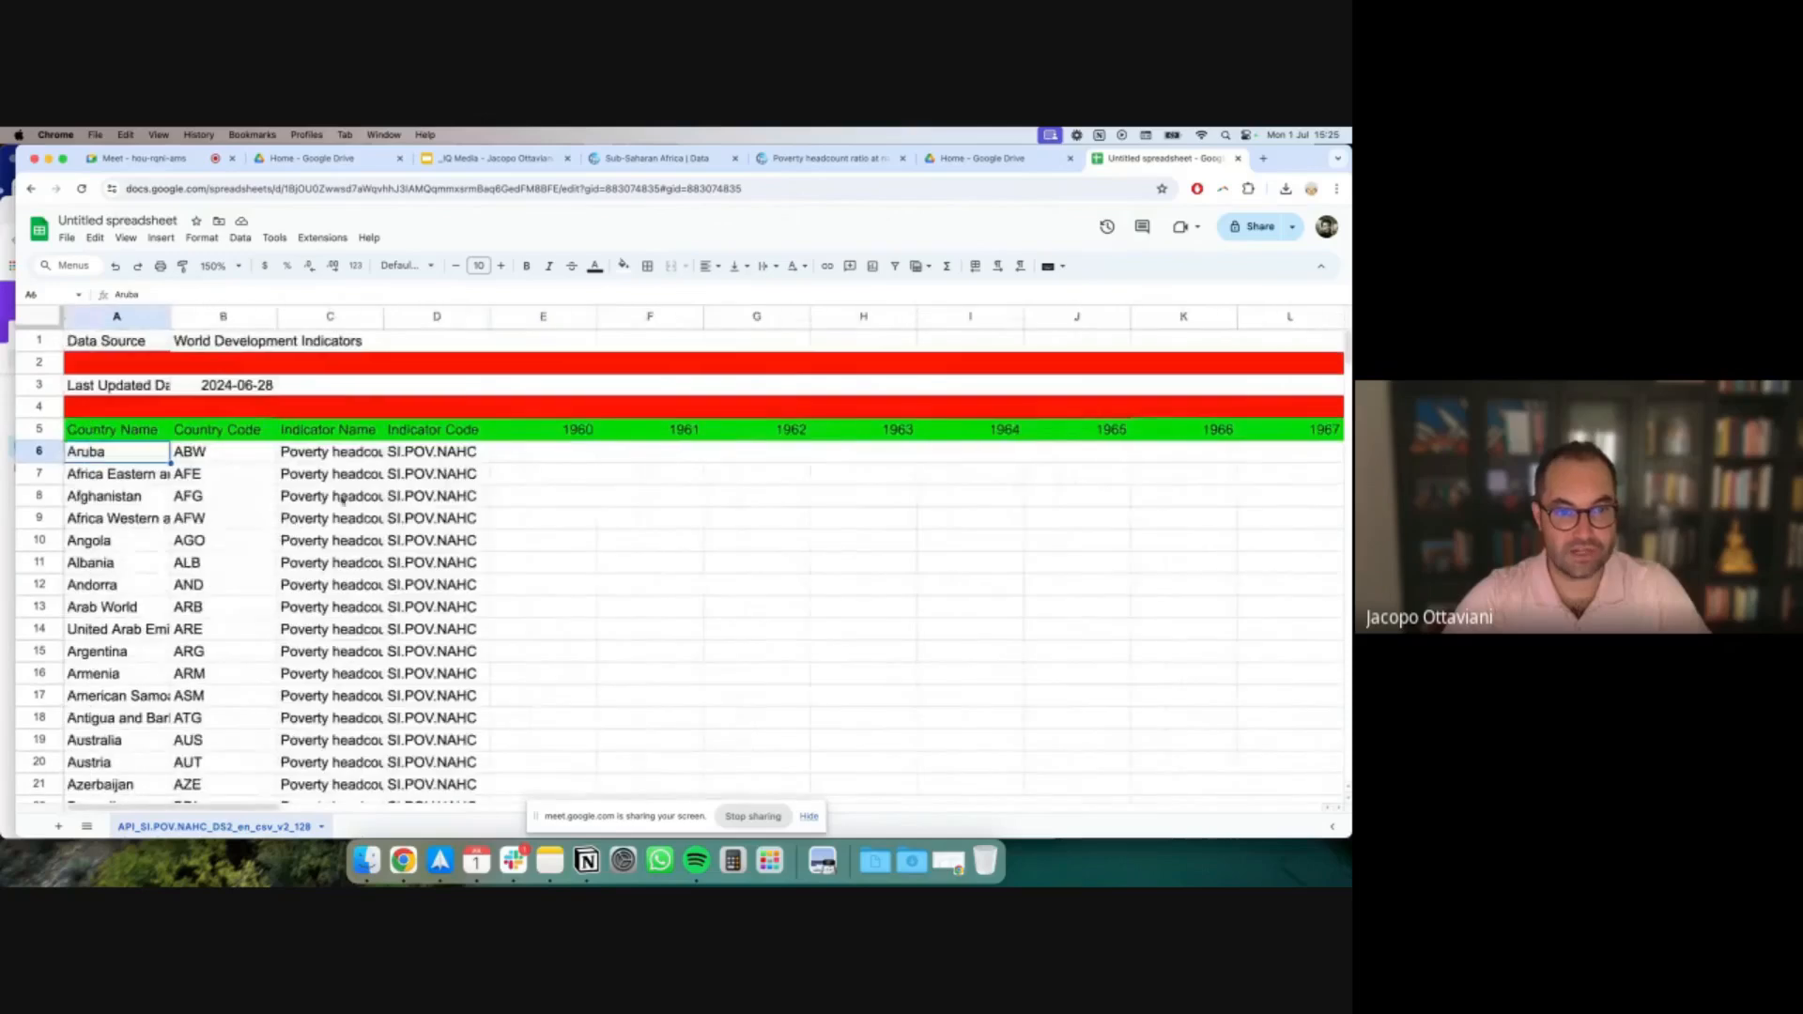
click(578, 432)
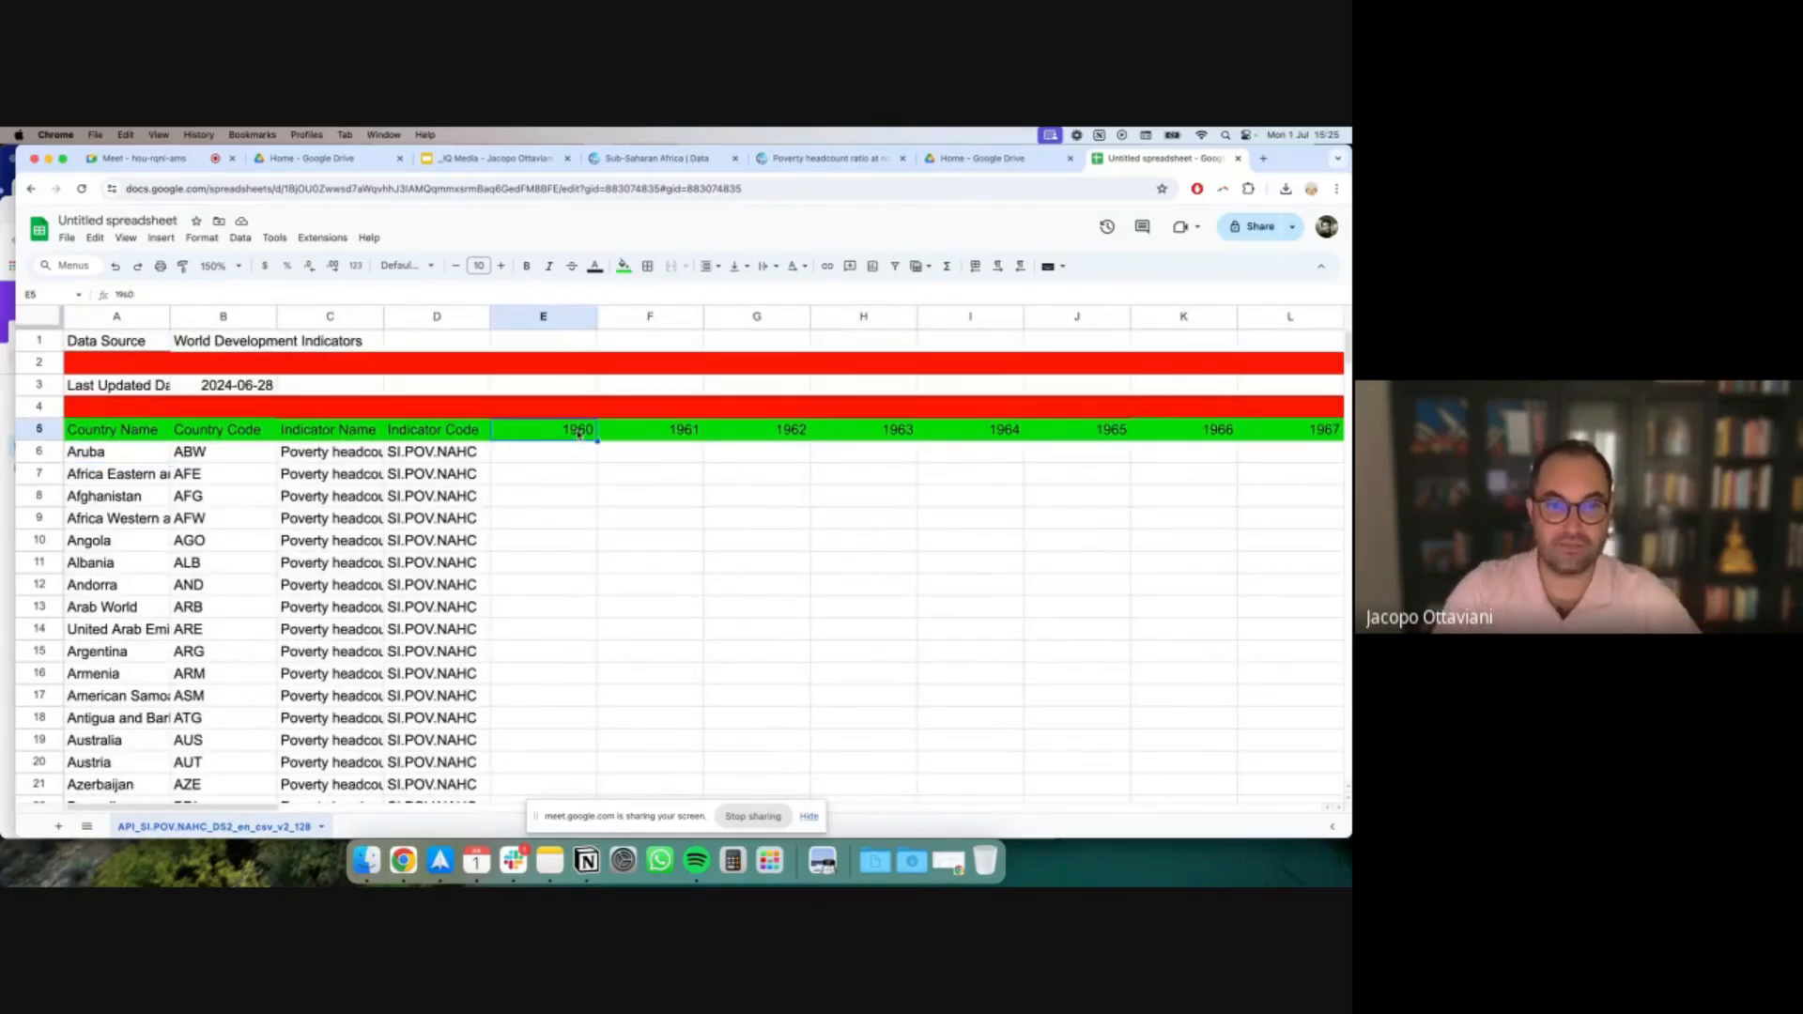
scroll(638, 446, right, 4)
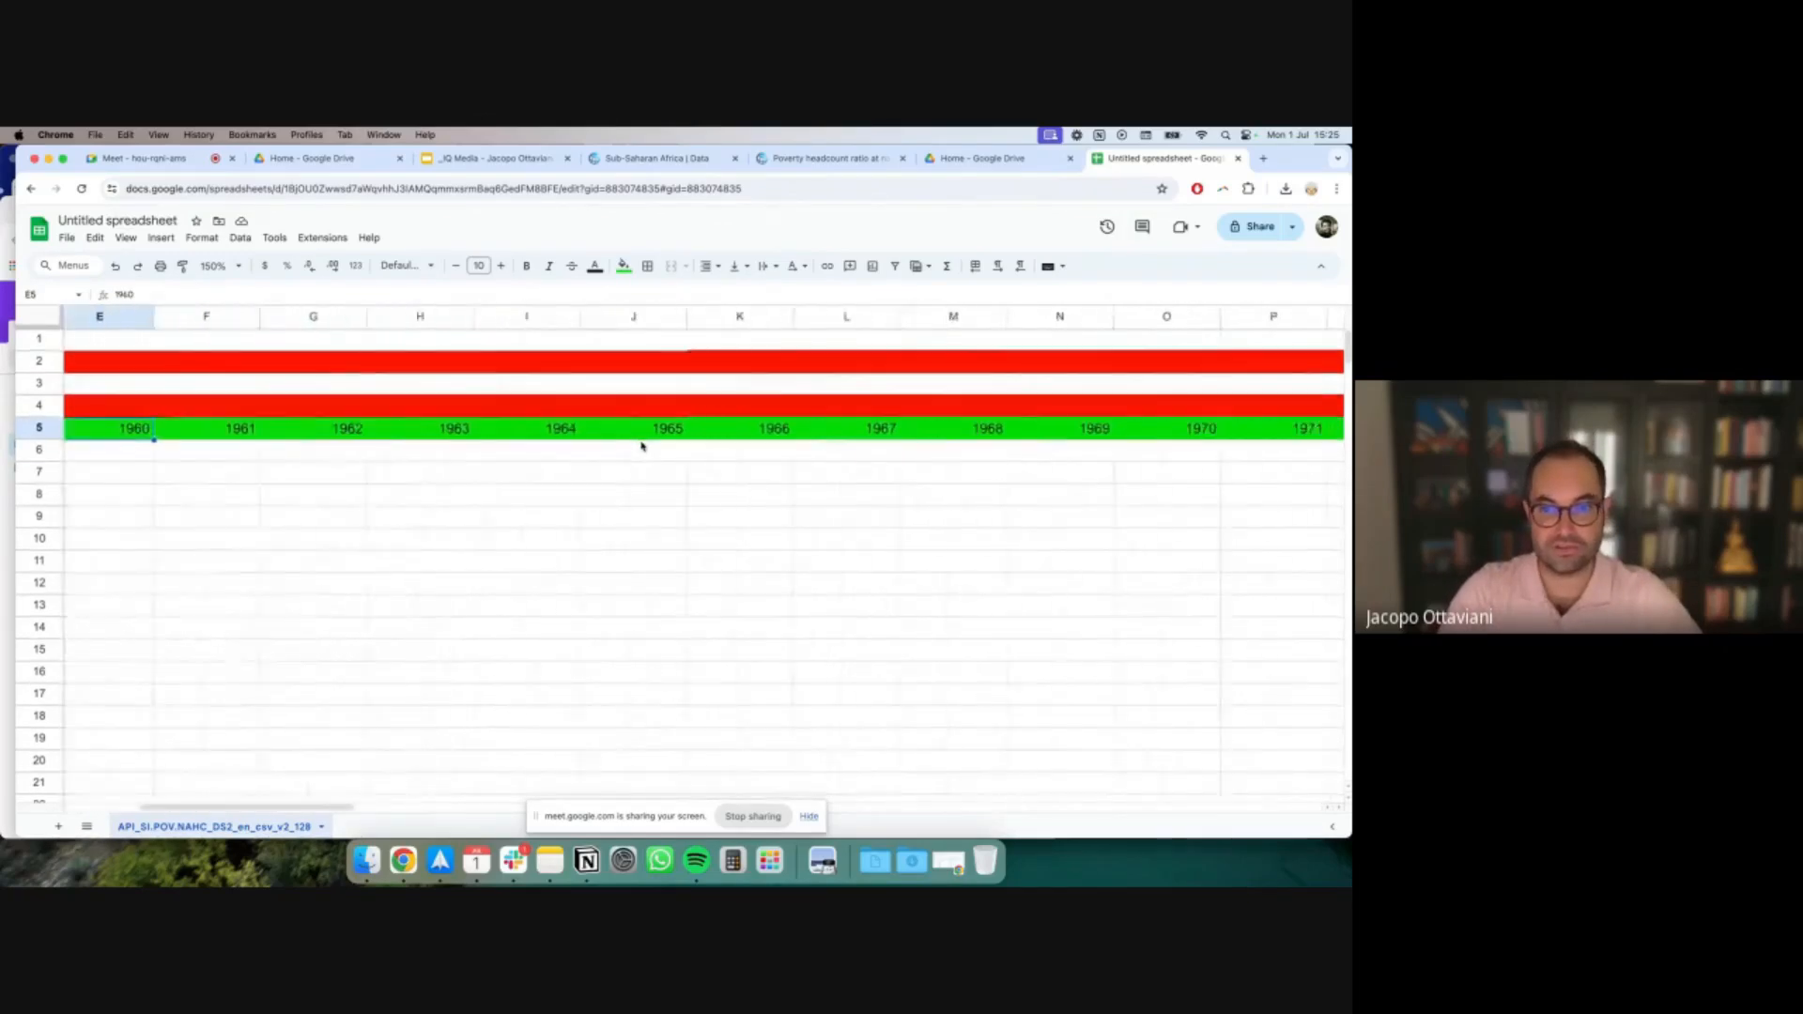
scroll(634, 447, left, 4)
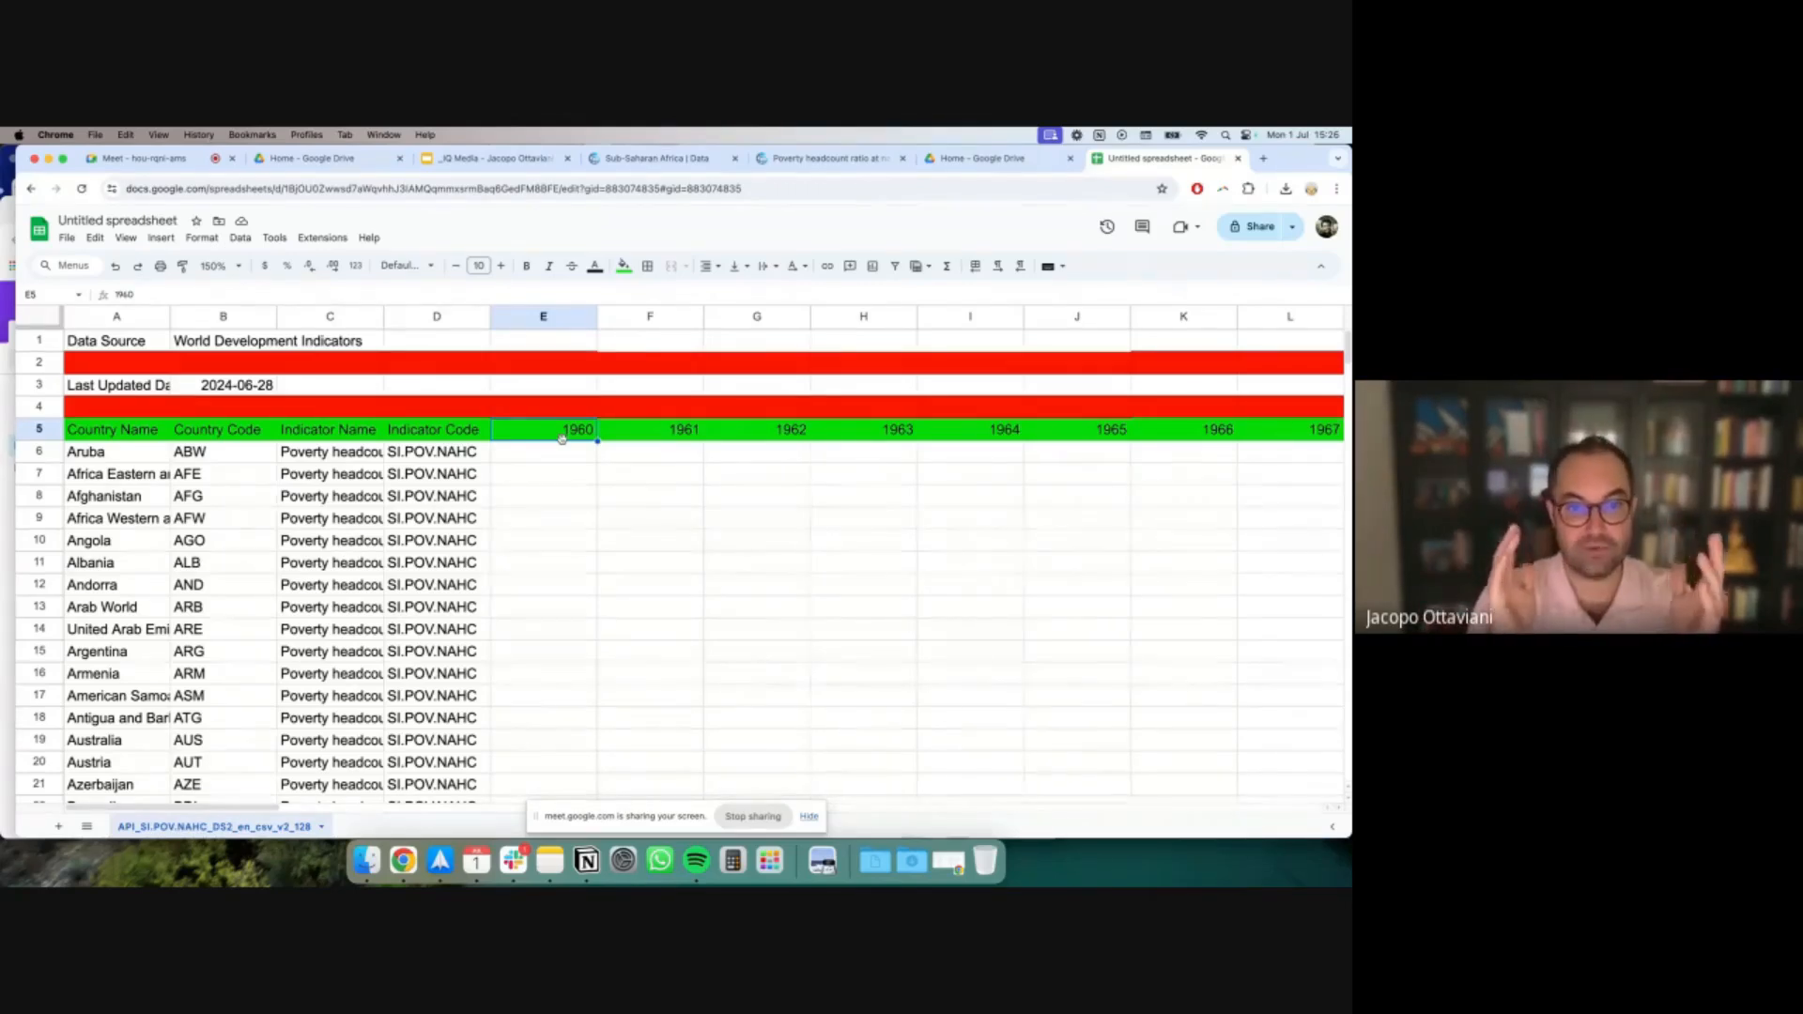
click(564, 473)
click(561, 453)
click(550, 433)
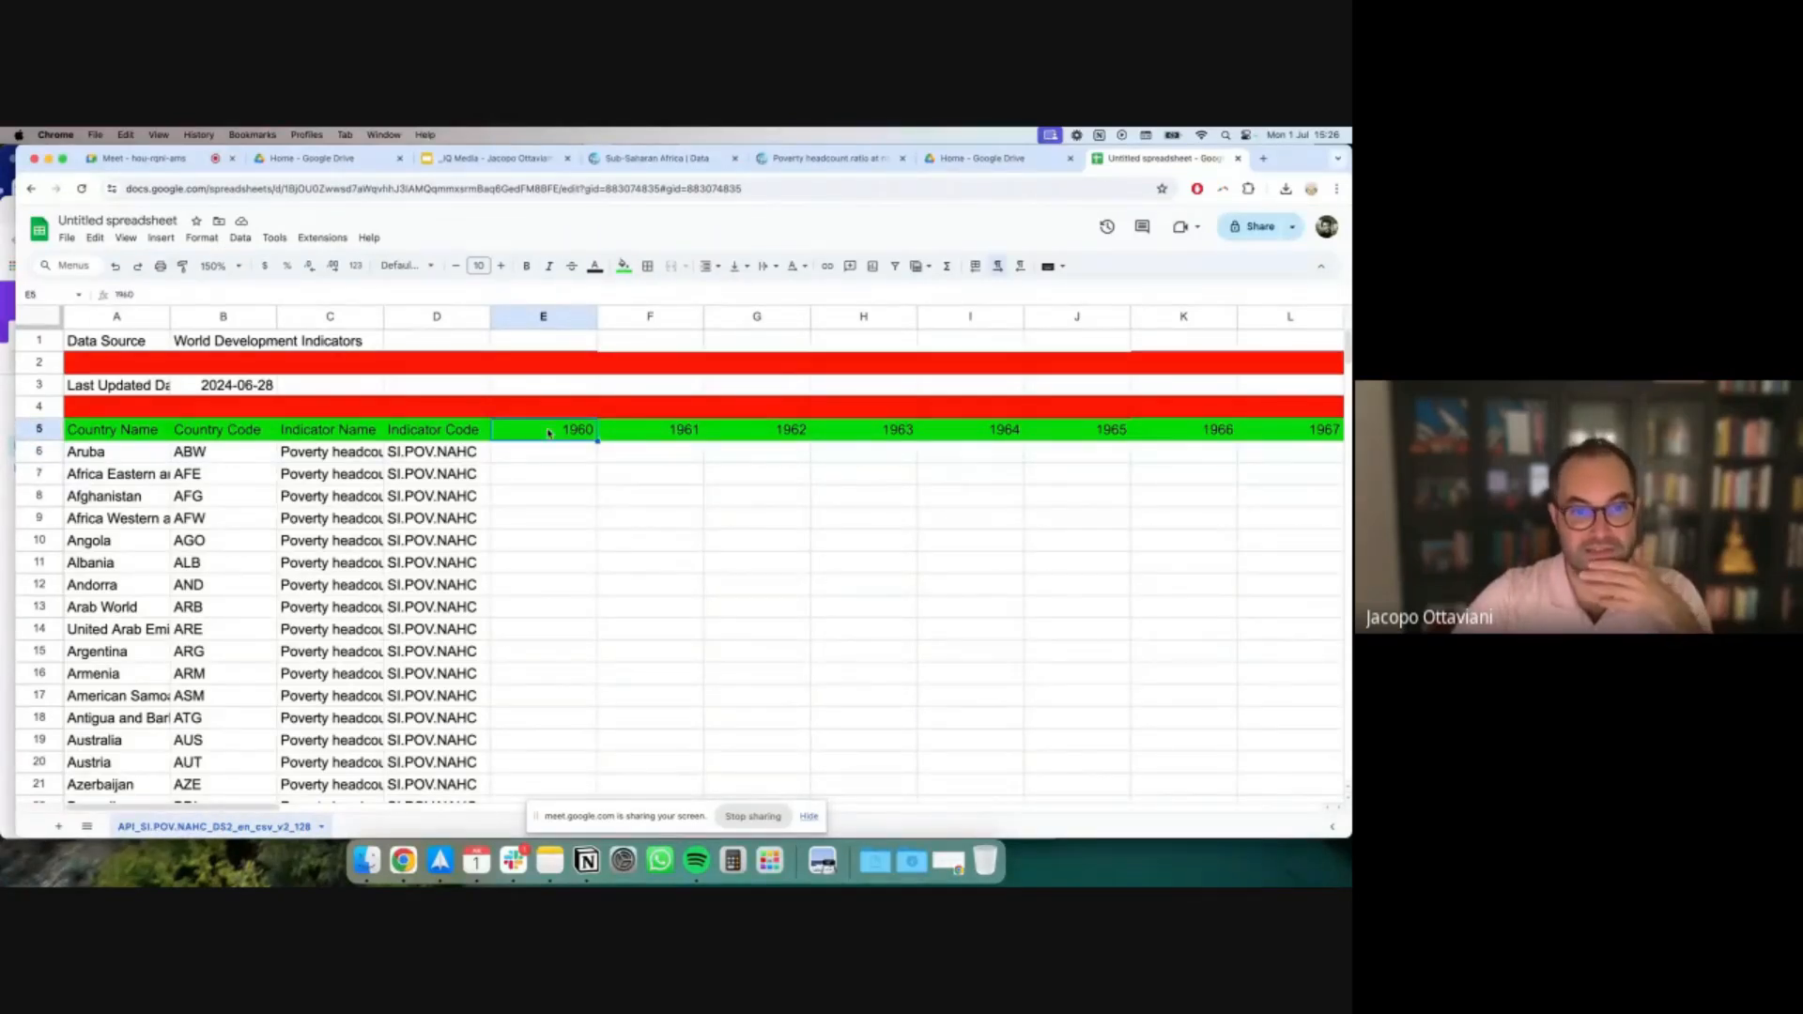
Examine how the poverty values are spread across the year columns and down to the end of the country rows
scroll(549, 432, down, 3)
scroll(549, 432, right, 1)
scroll(546, 395, up, 3)
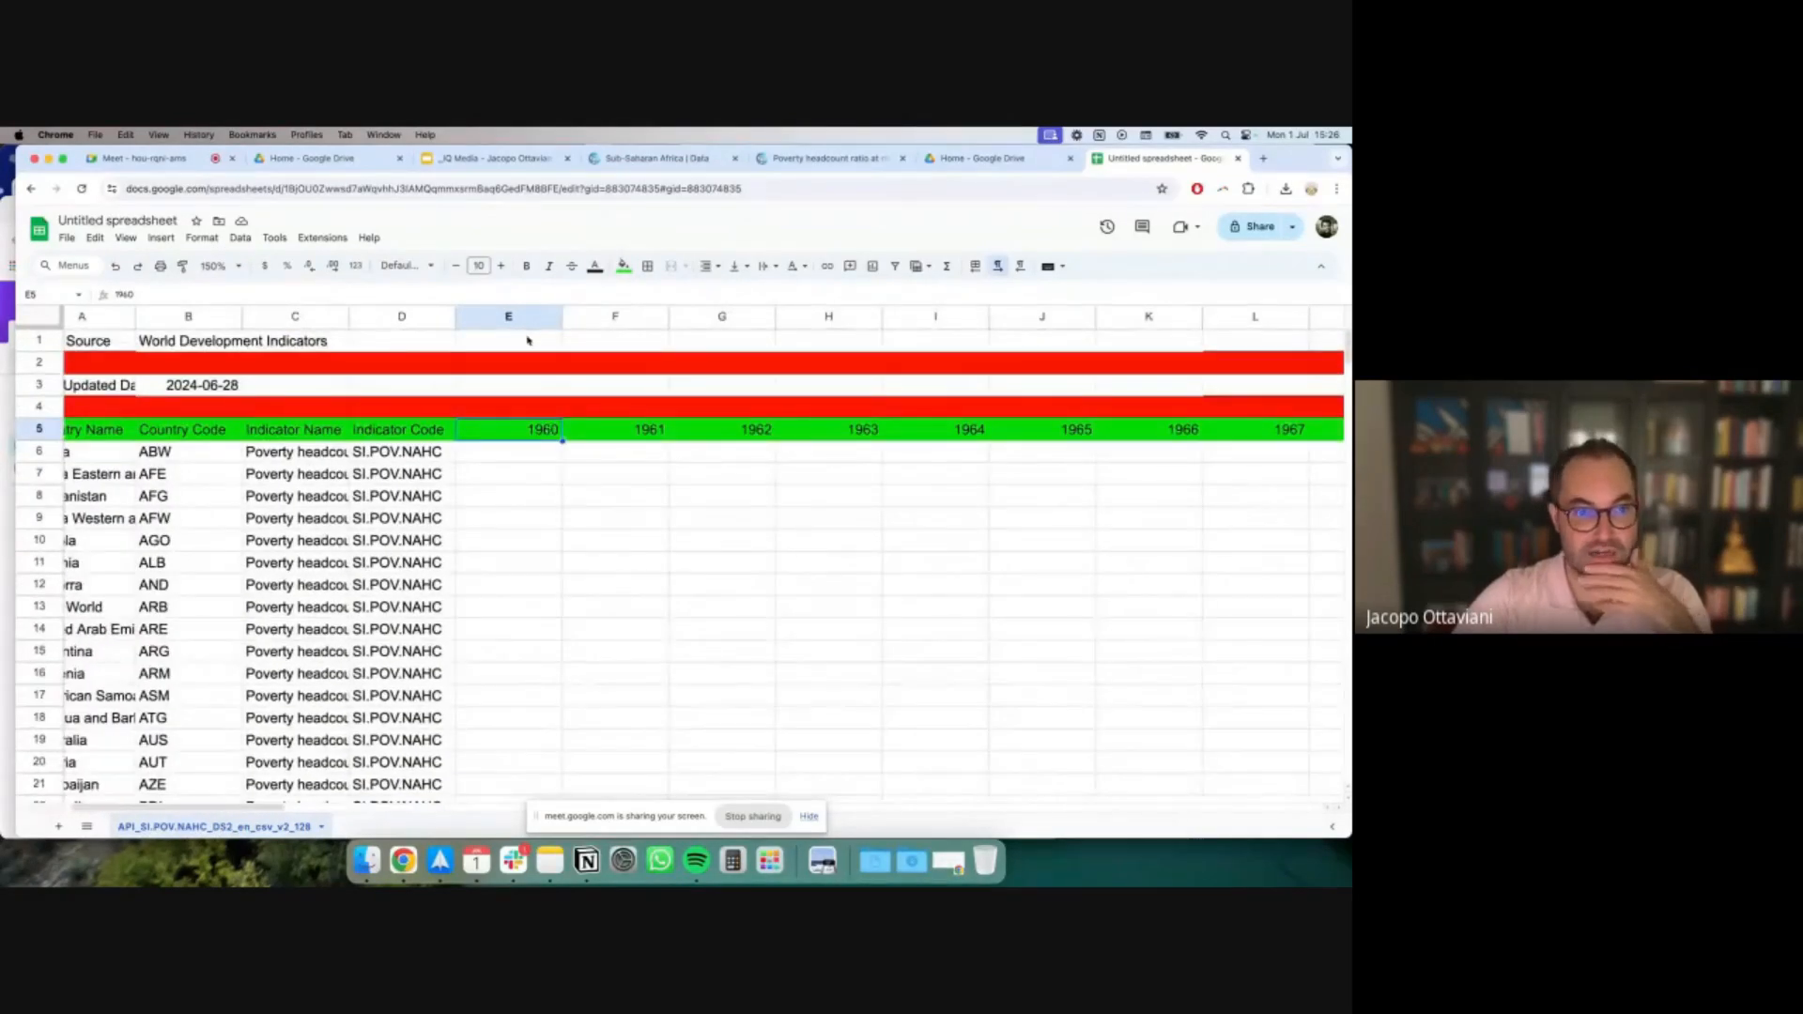
scroll(604, 475, right, 20)
scroll(603, 478, down, 3)
scroll(602, 478, up, 3)
scroll(603, 478, right, 7)
scroll(603, 478, down, 7)
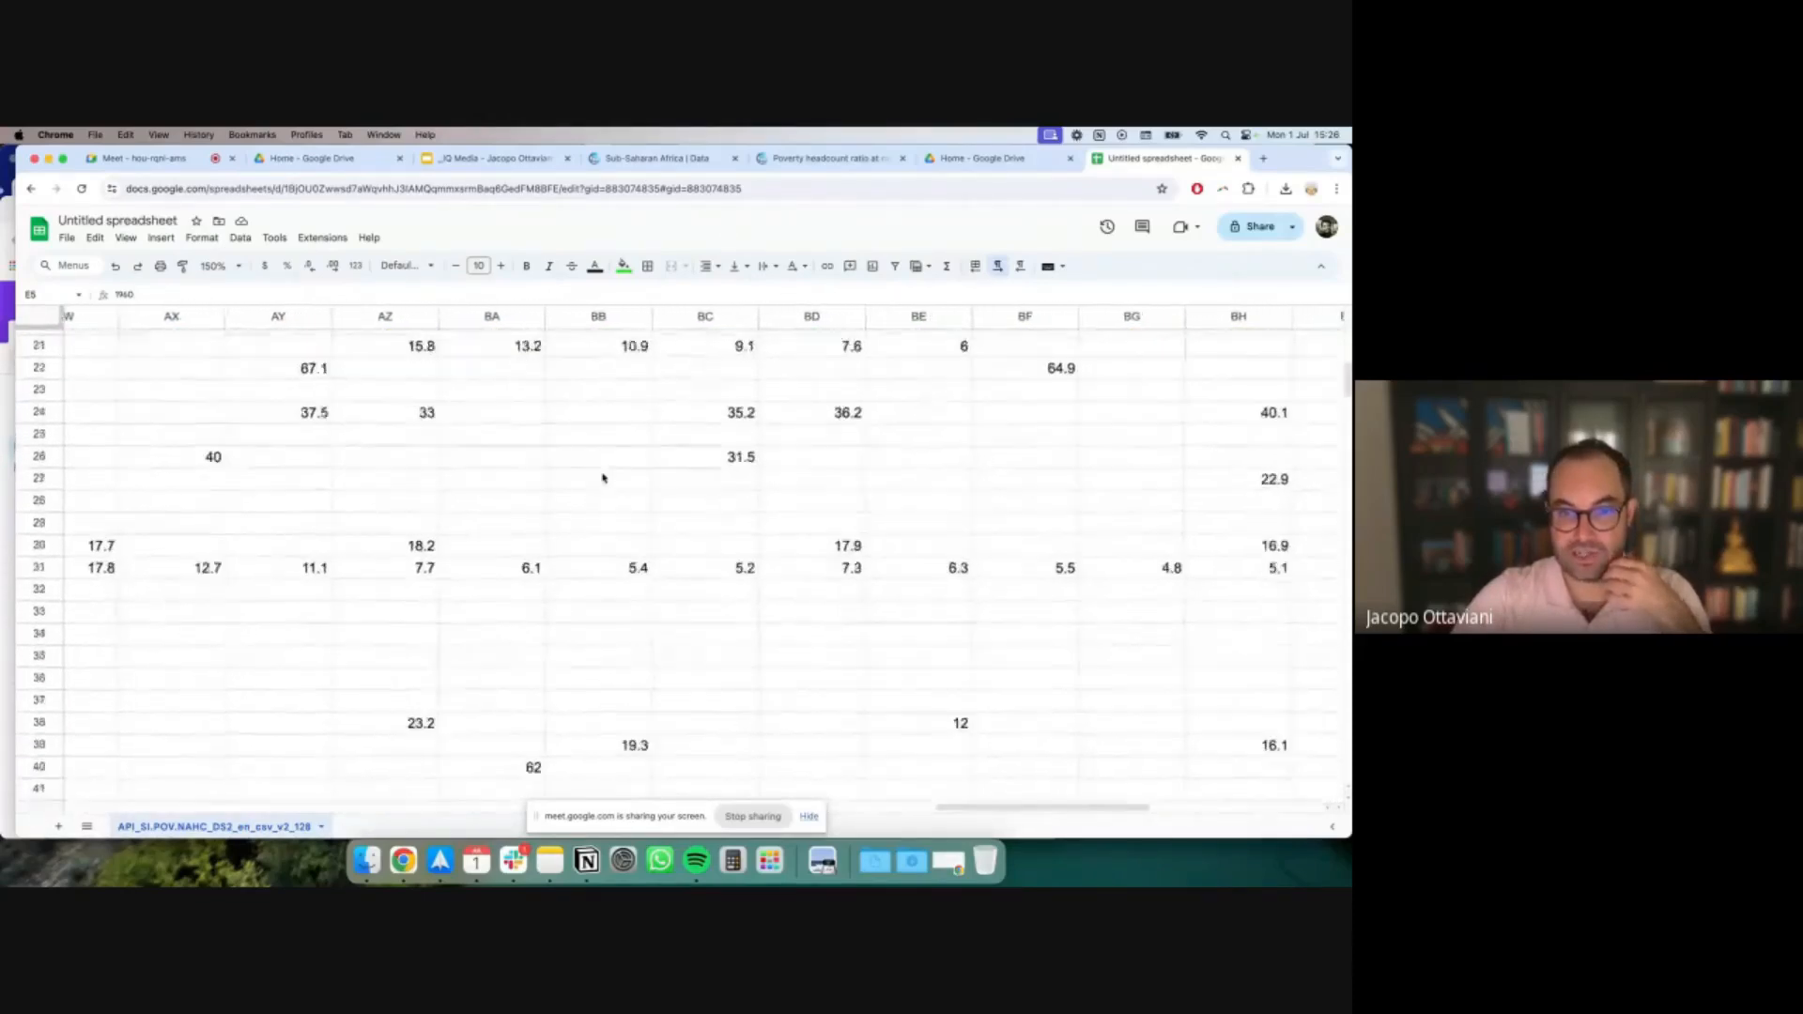
scroll(603, 478, down, 3)
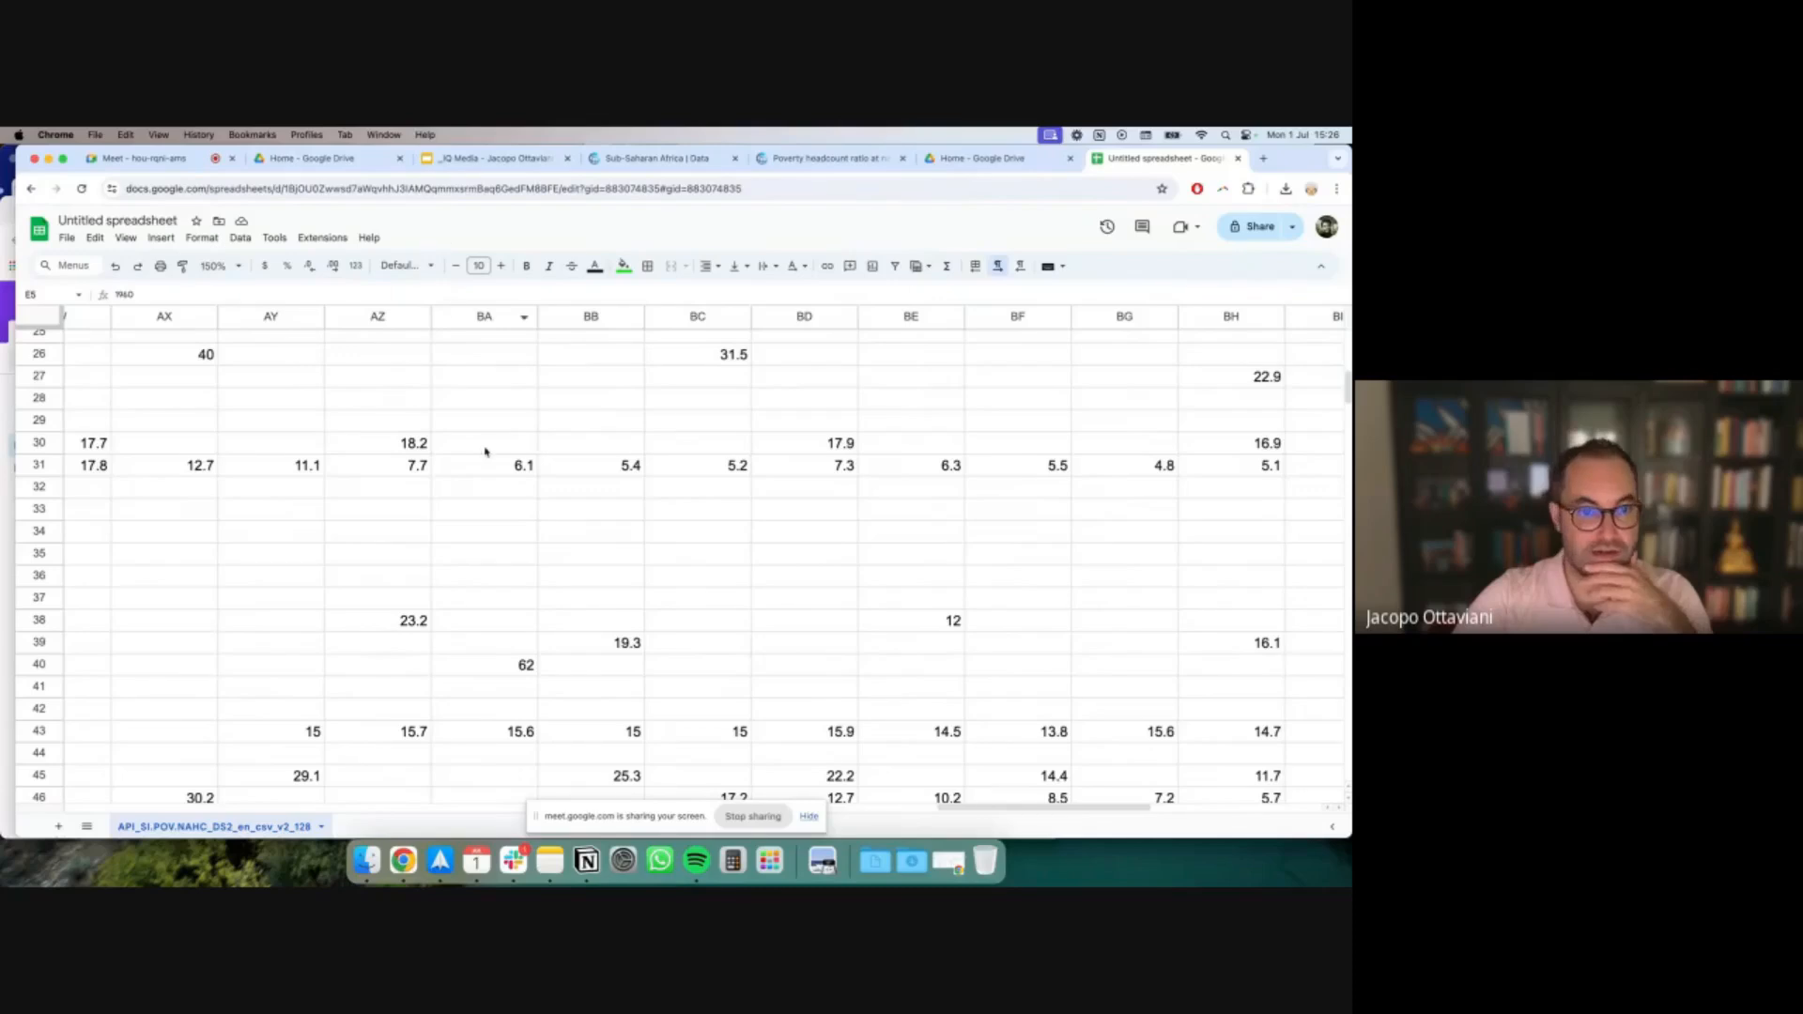
scroll(485, 452, up, 8)
scroll(484, 451, right, 2)
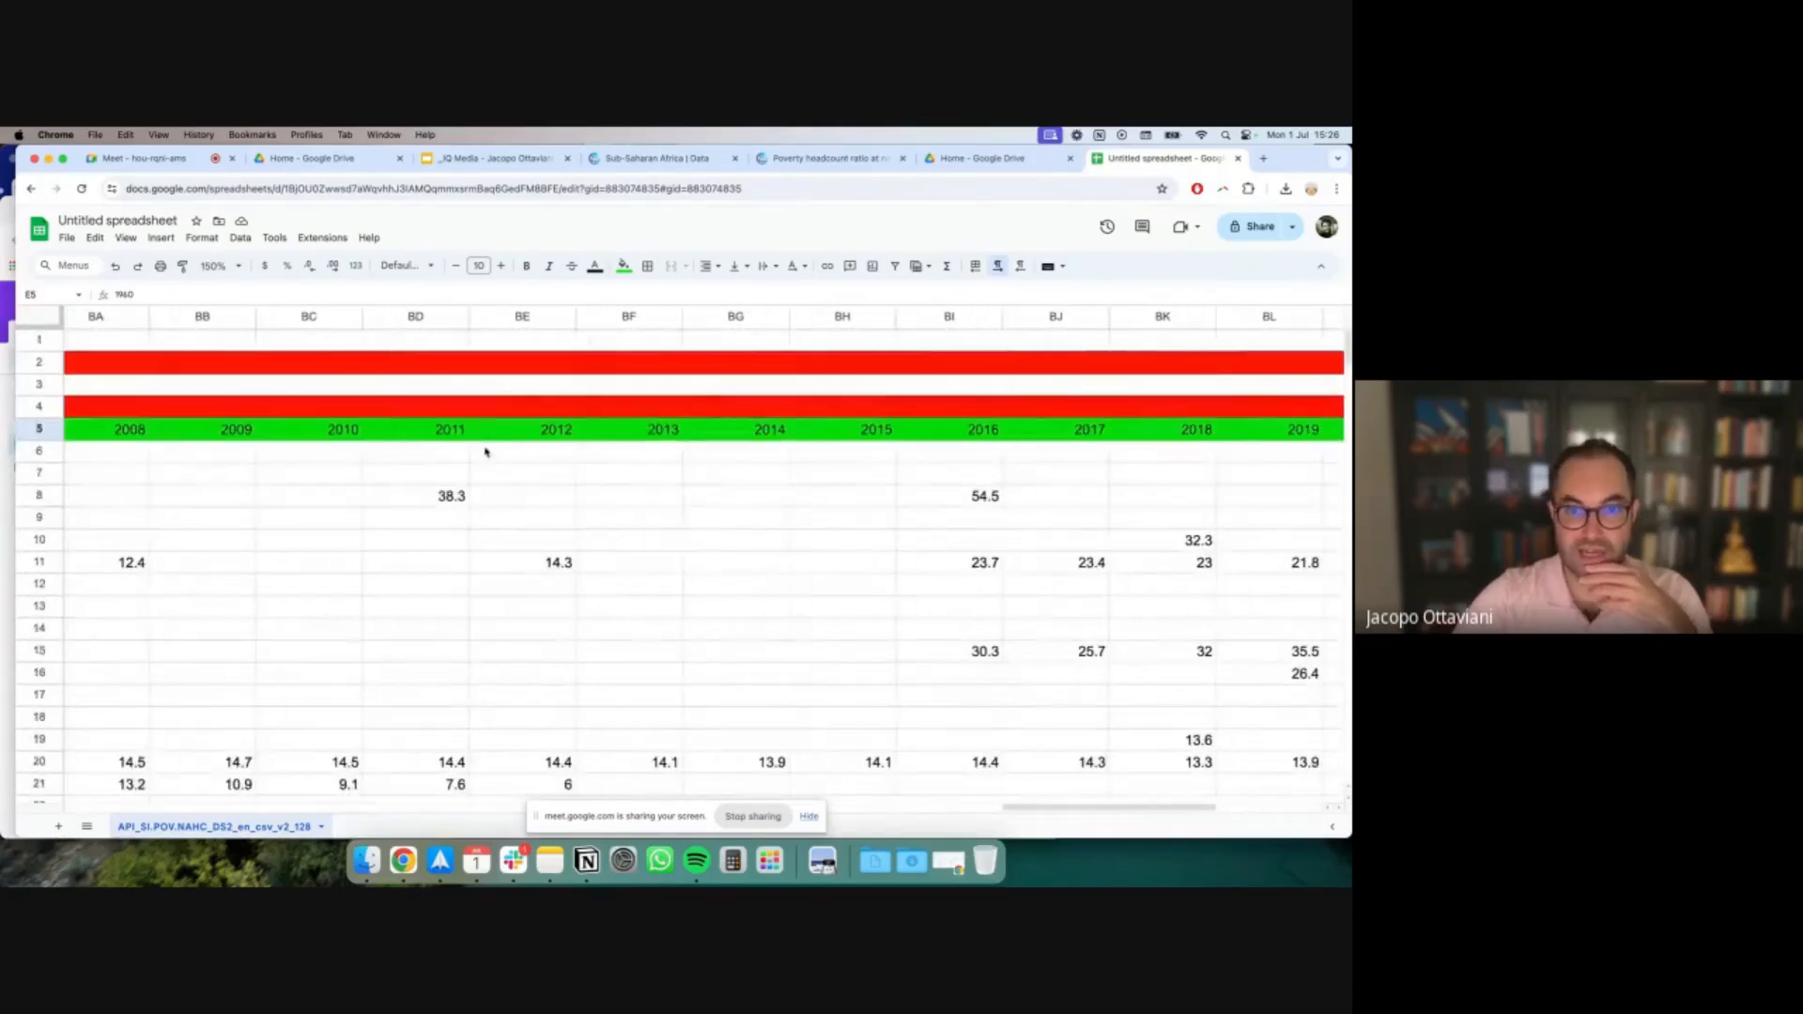
scroll(690, 449, right, 3)
scroll(688, 448, down, 3)
scroll(688, 448, down, 20)
scroll(688, 448, down, 20)
scroll(688, 448, down, 20)
Delete rows 1 to 4 above the green header row, including the data source and last-updated details
scroll(688, 447, left, 6)
scroll(689, 448, left, 15)
click(884, 447)
scroll(885, 447, left, 9)
scroll(884, 447, up, 20)
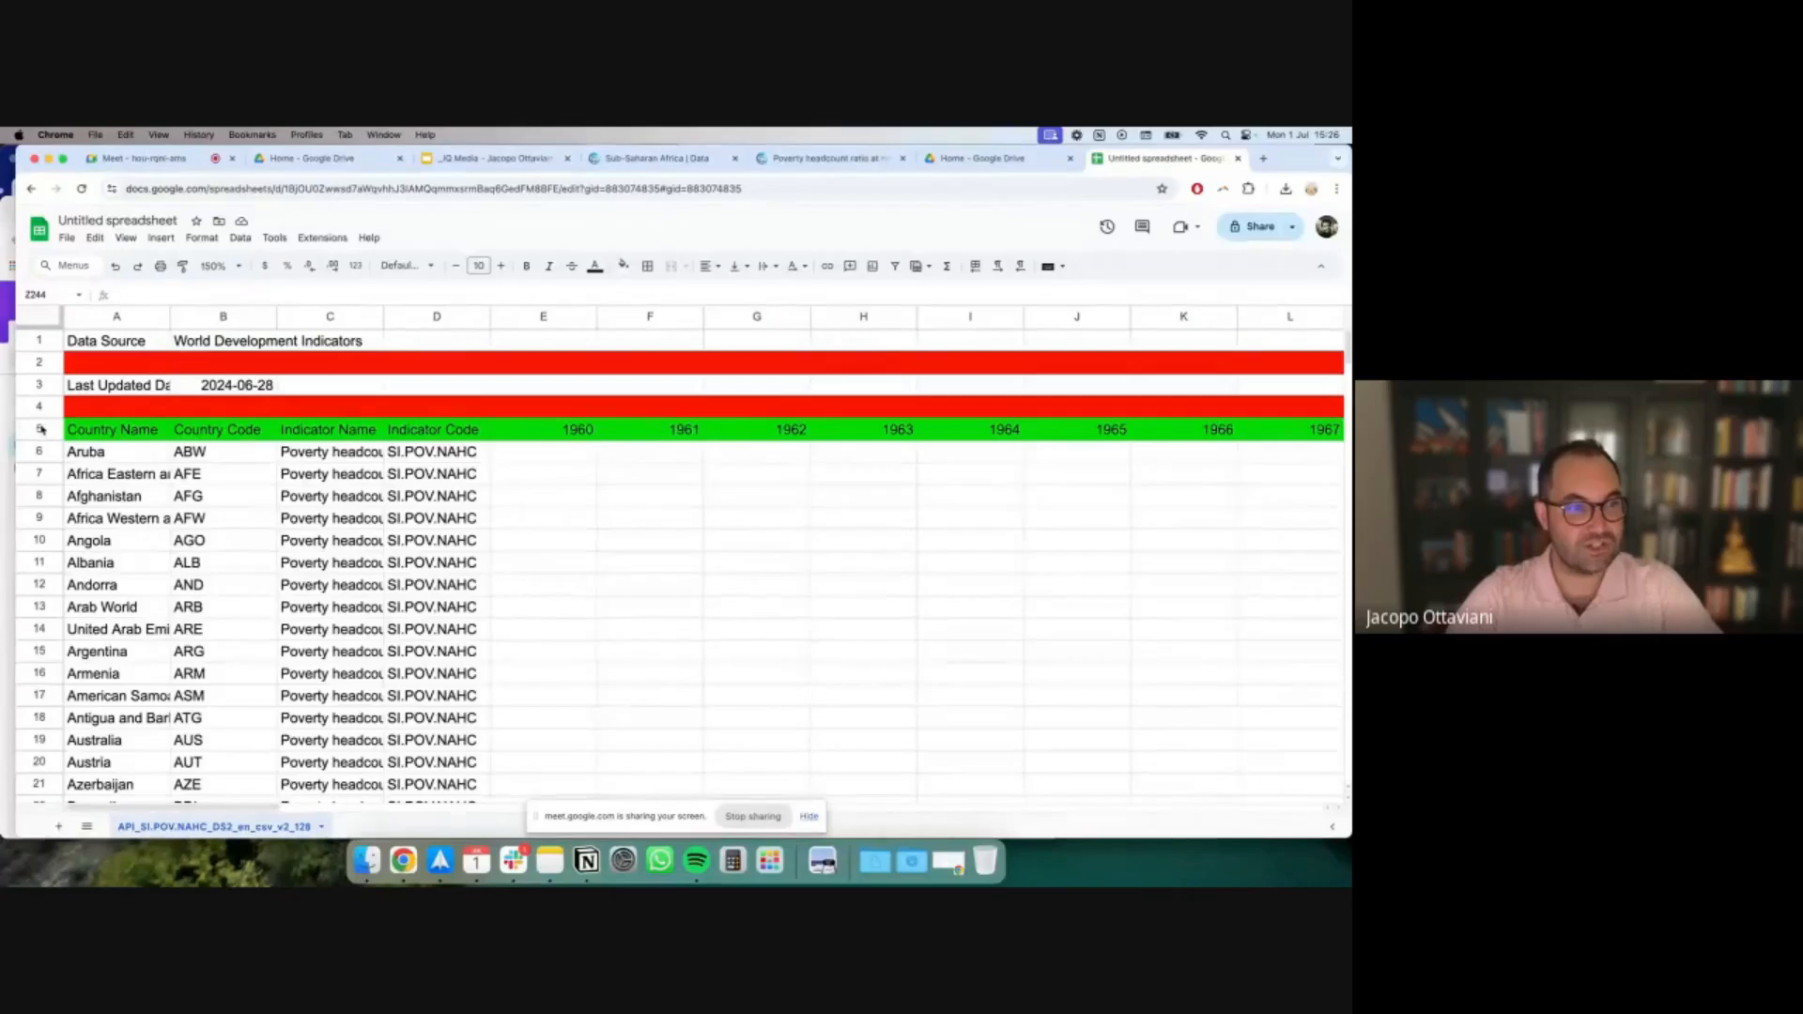
drag(38, 405, 34, 343)
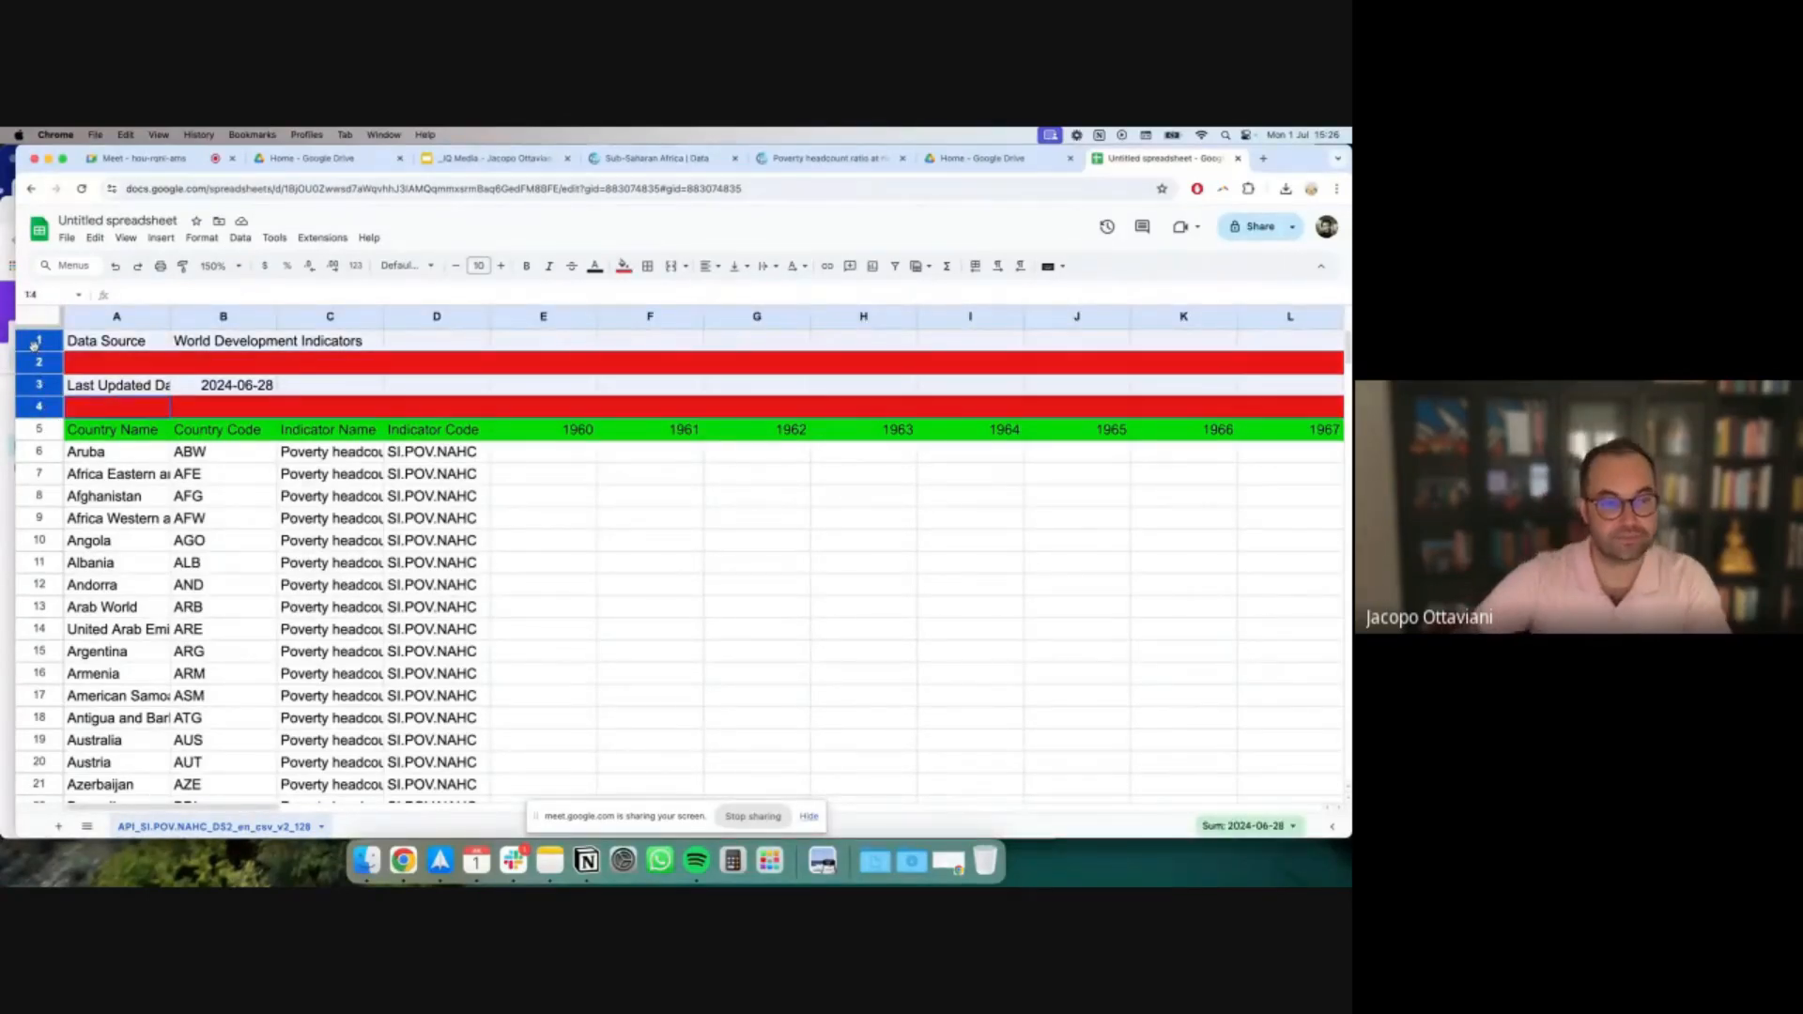
right_click(34, 344)
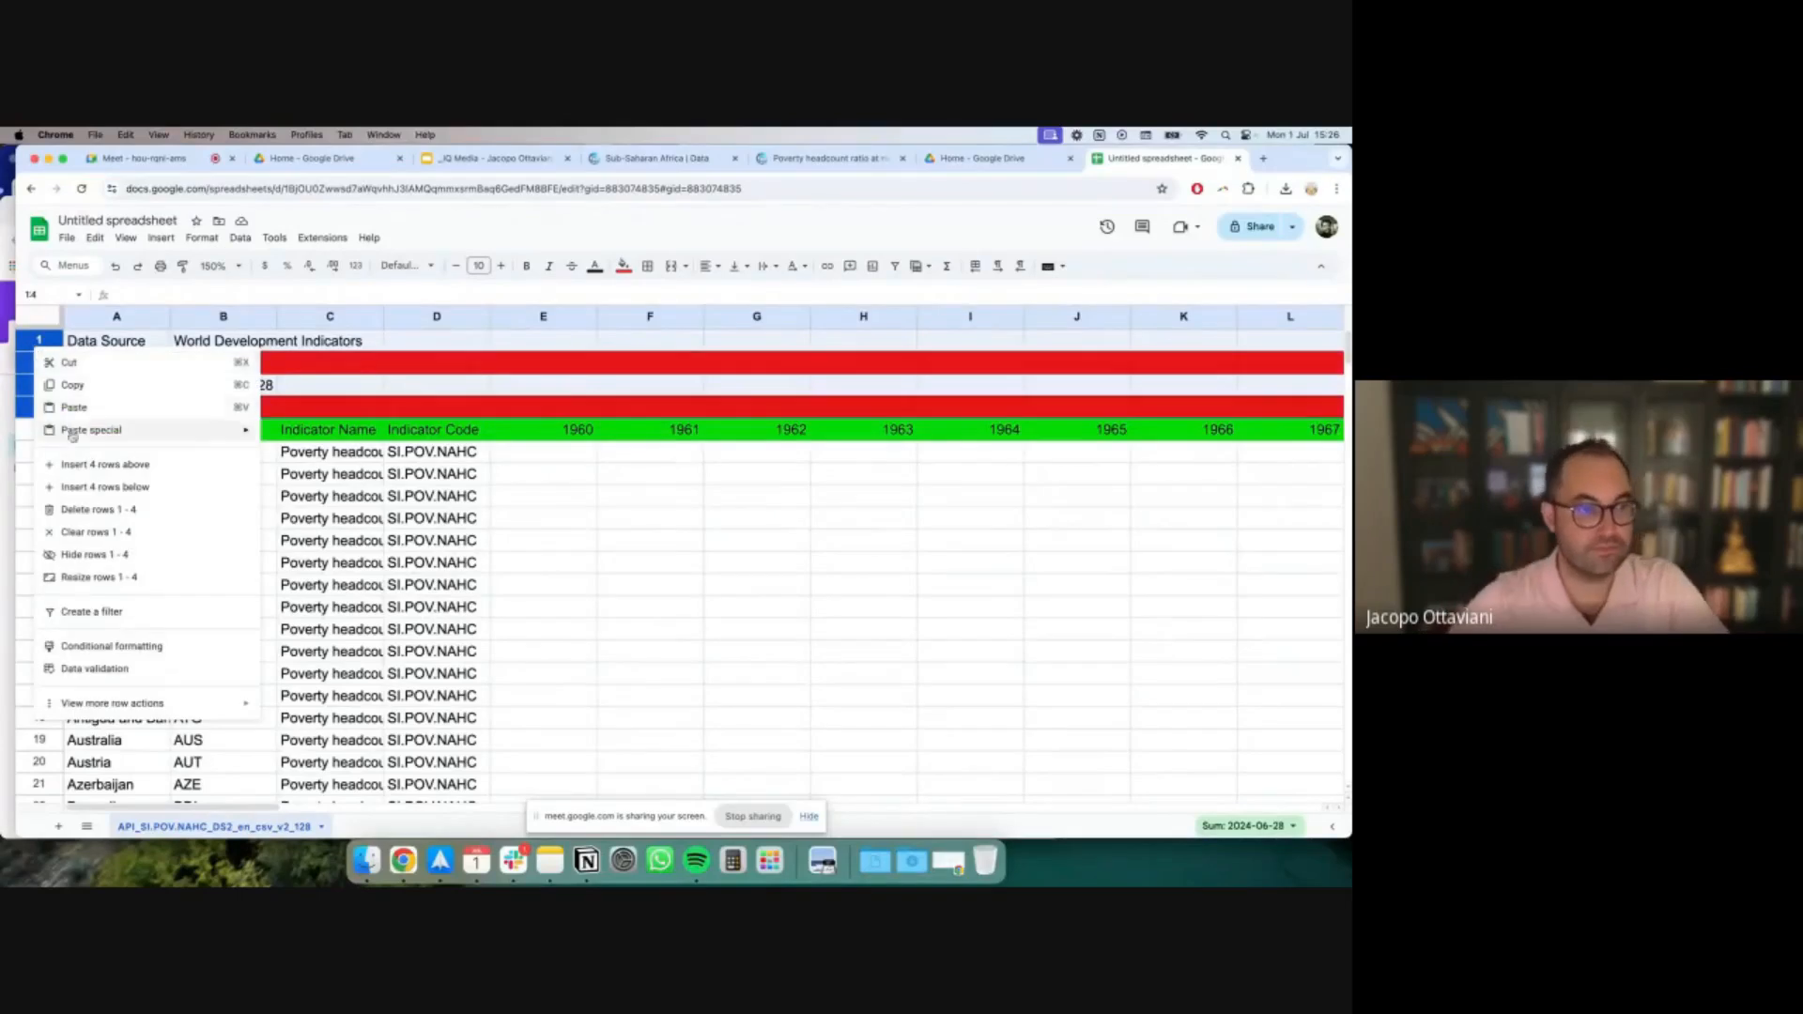
click(87, 509)
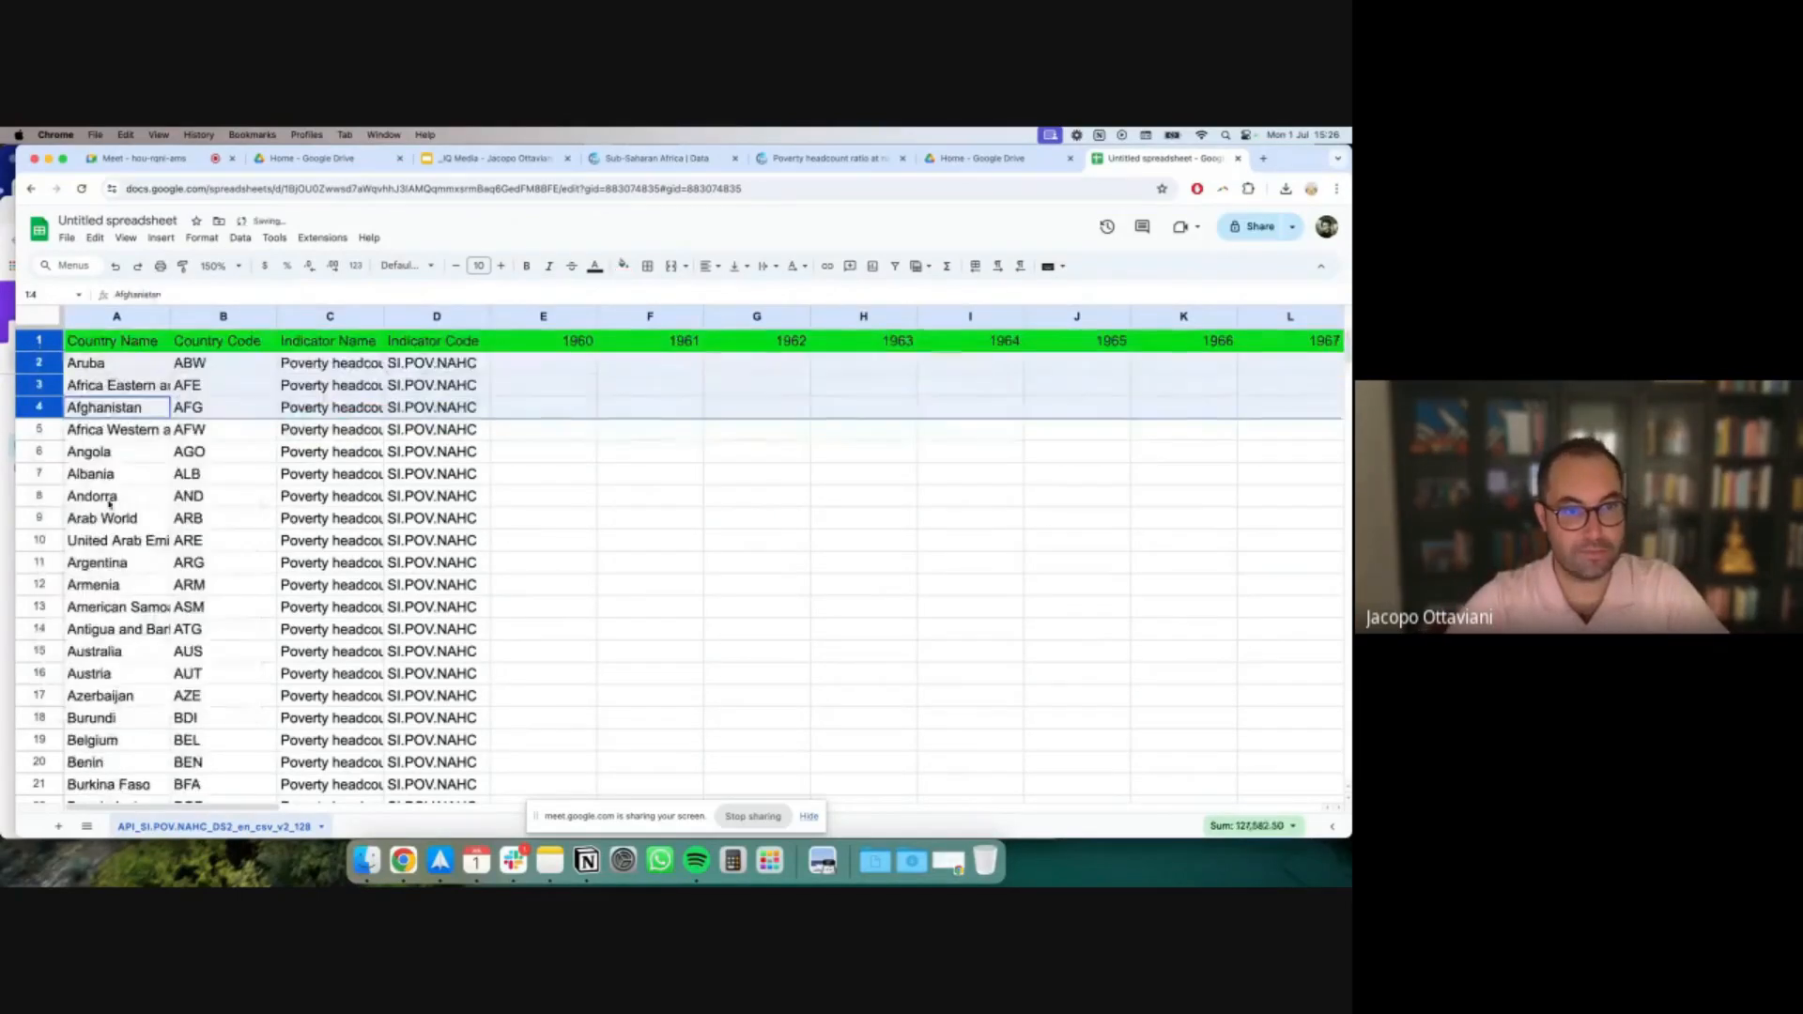
Freeze the green header row of the sheet with the 1 row option
click(38, 342)
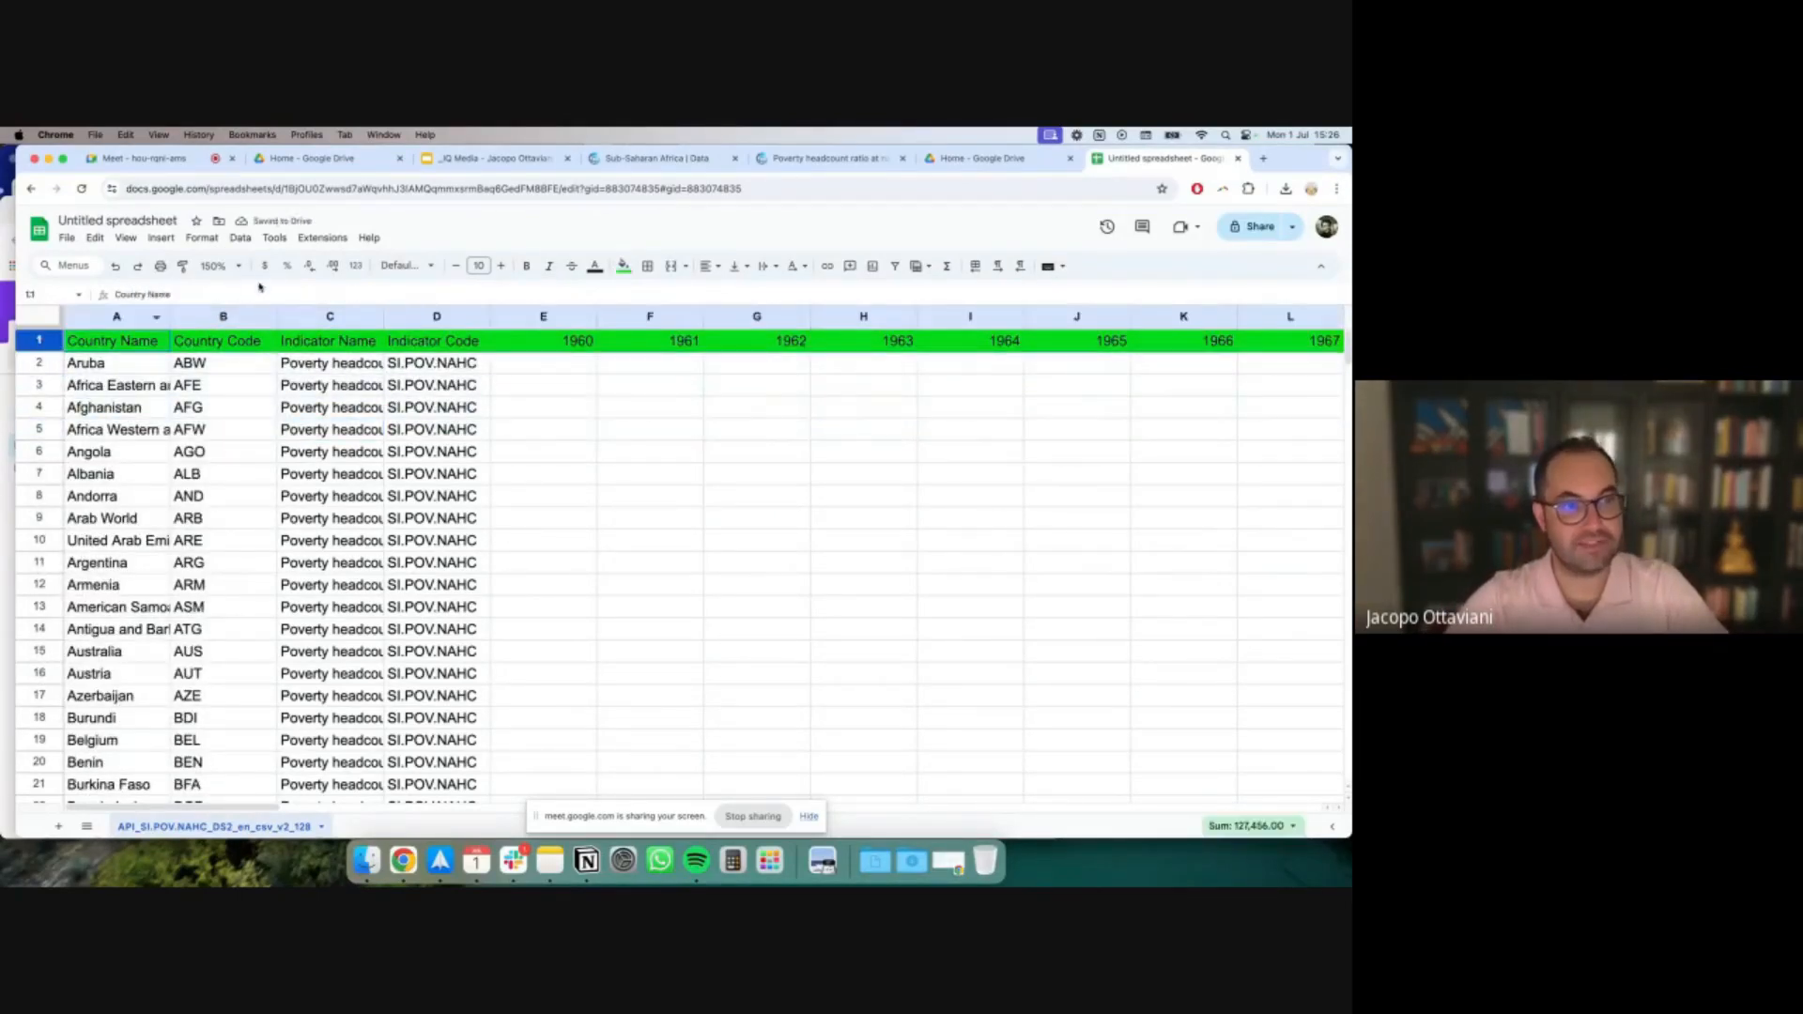
click(241, 238)
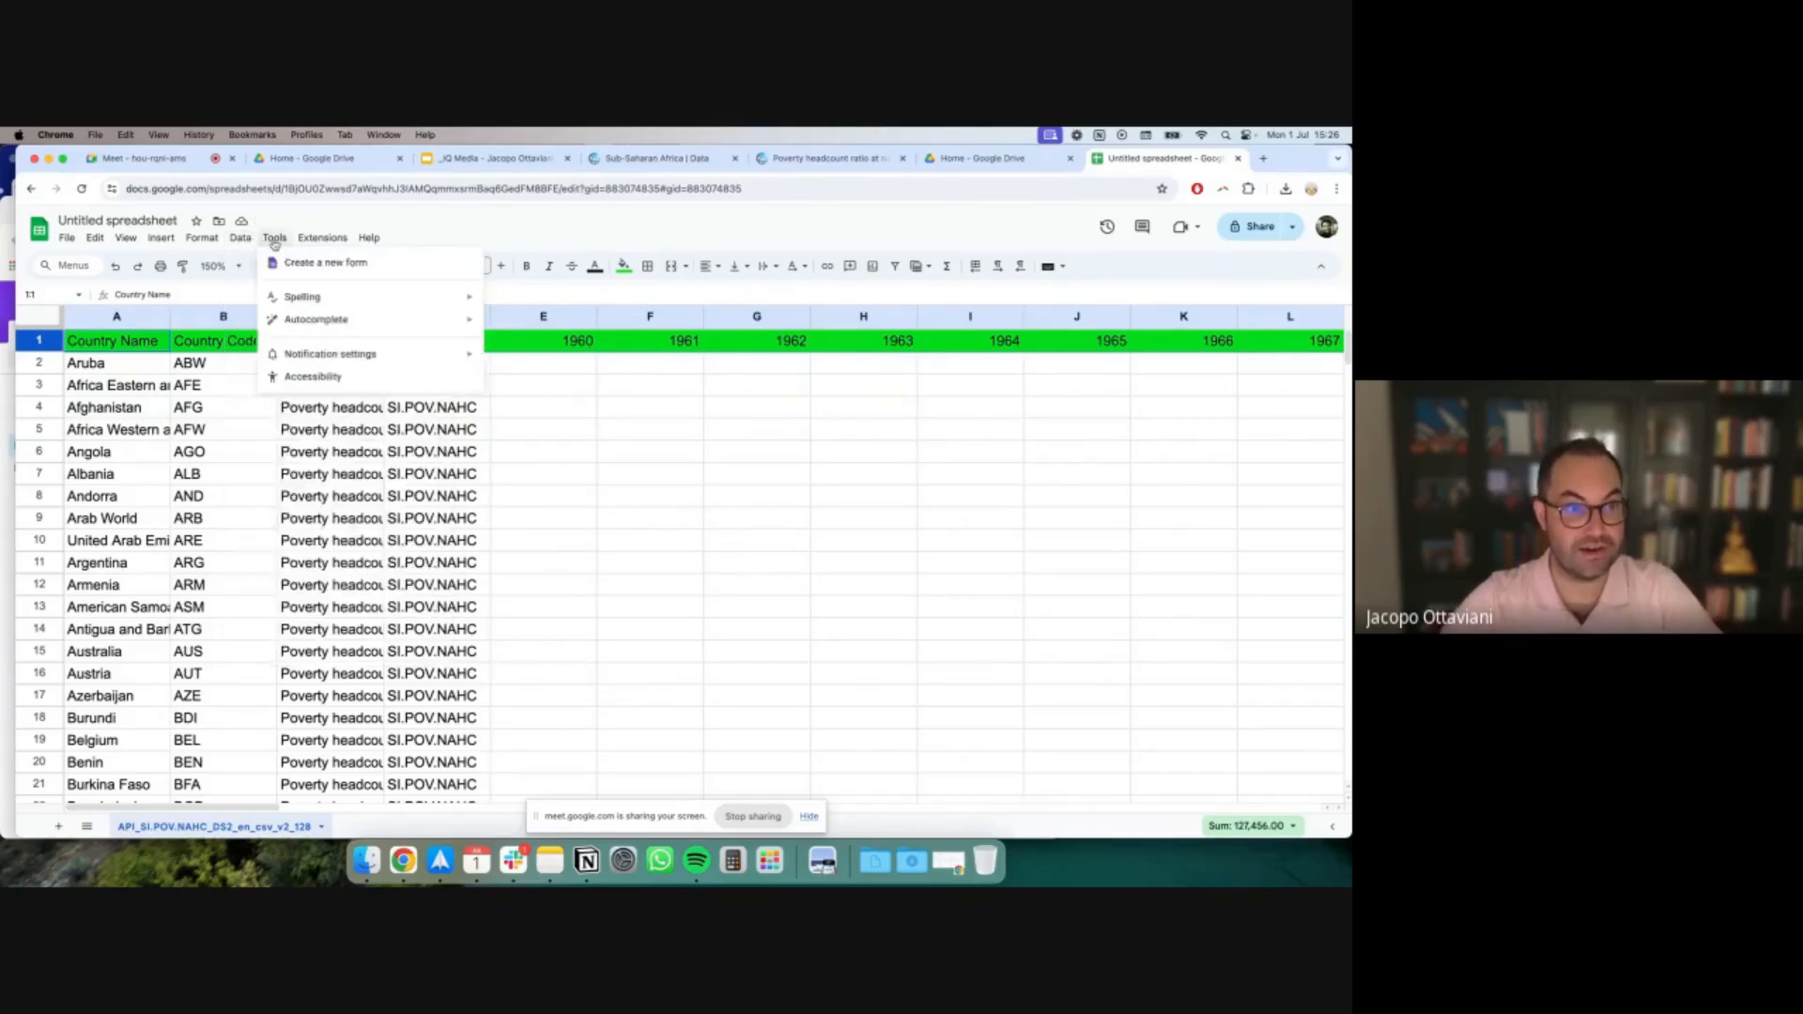
mouse_move(124, 242)
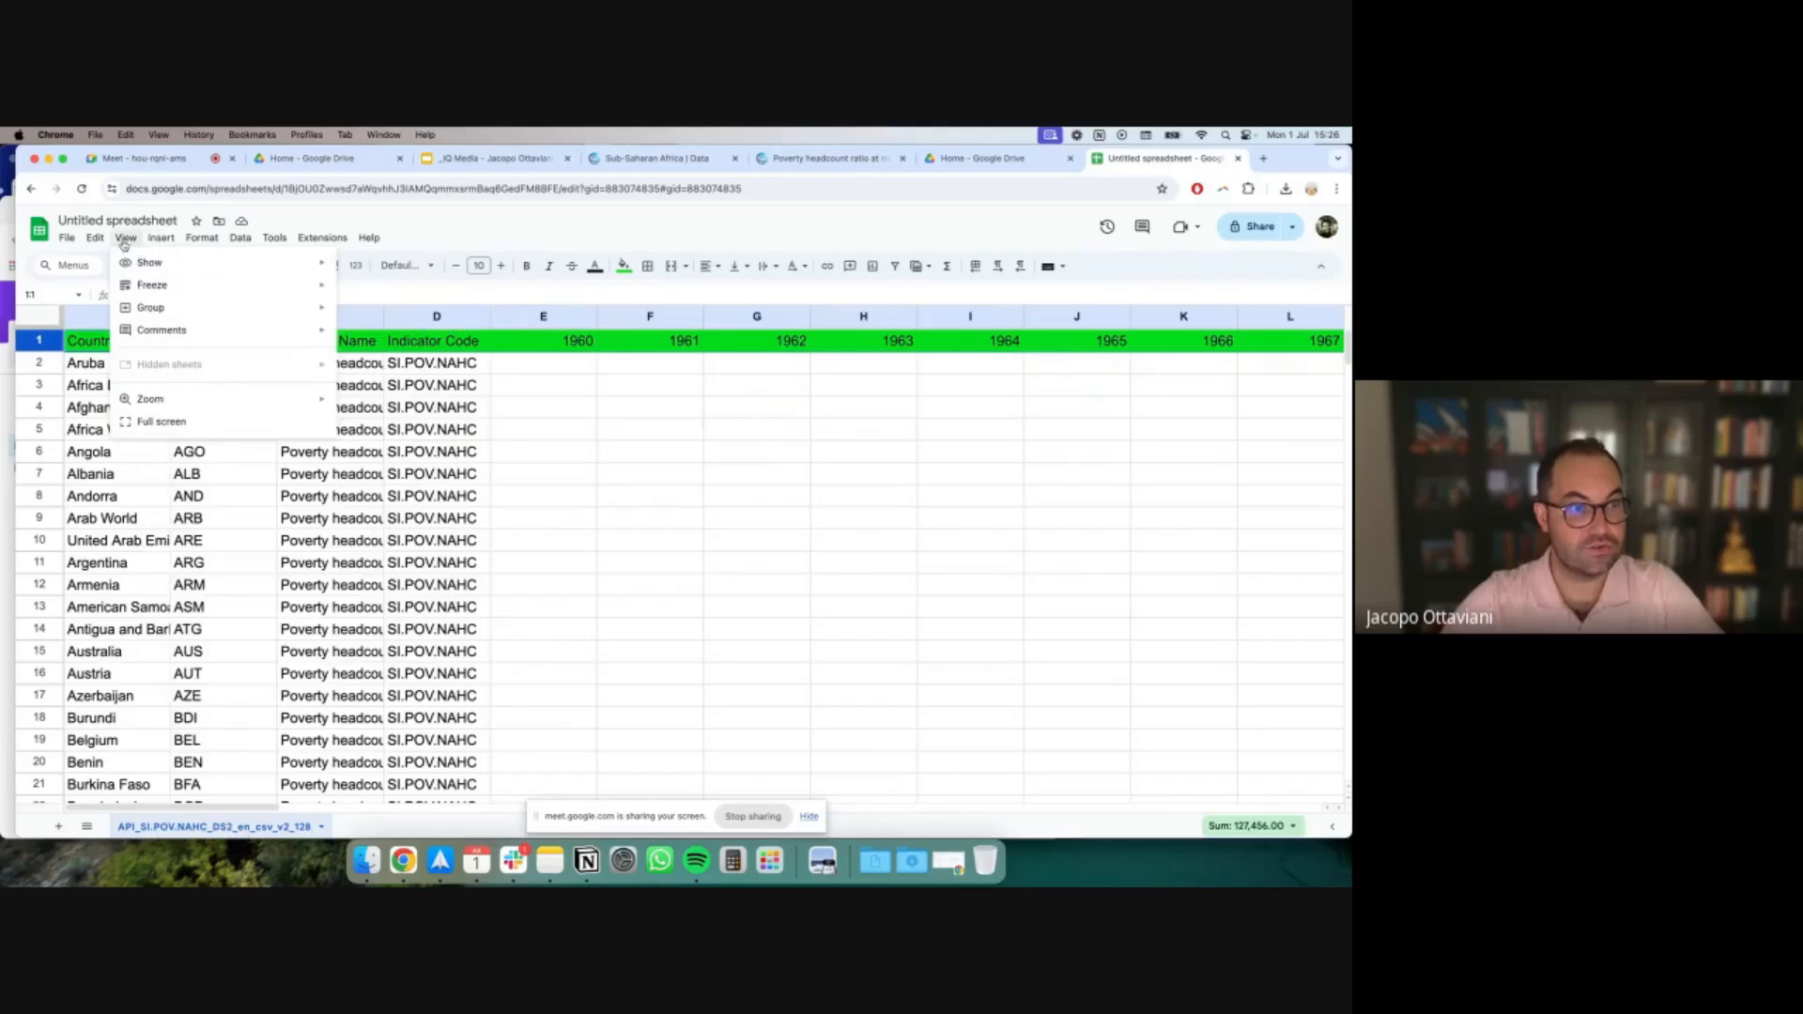
mouse_move(141, 285)
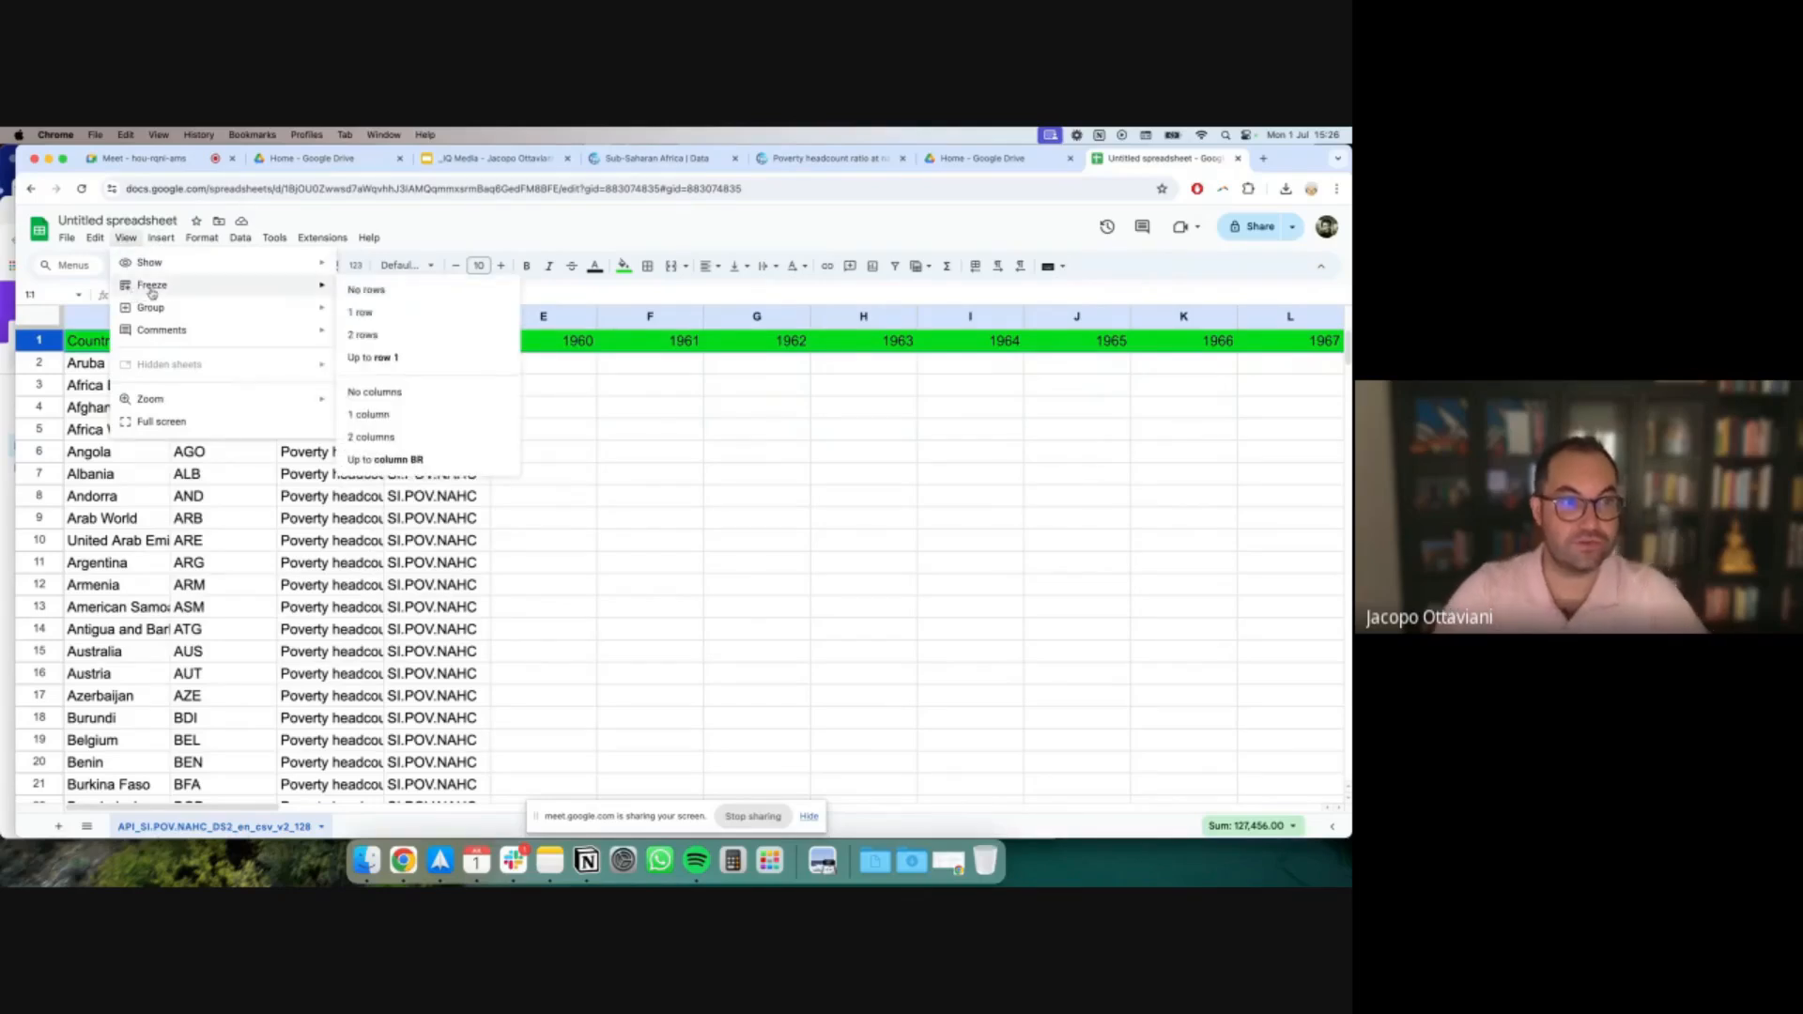
click(365, 312)
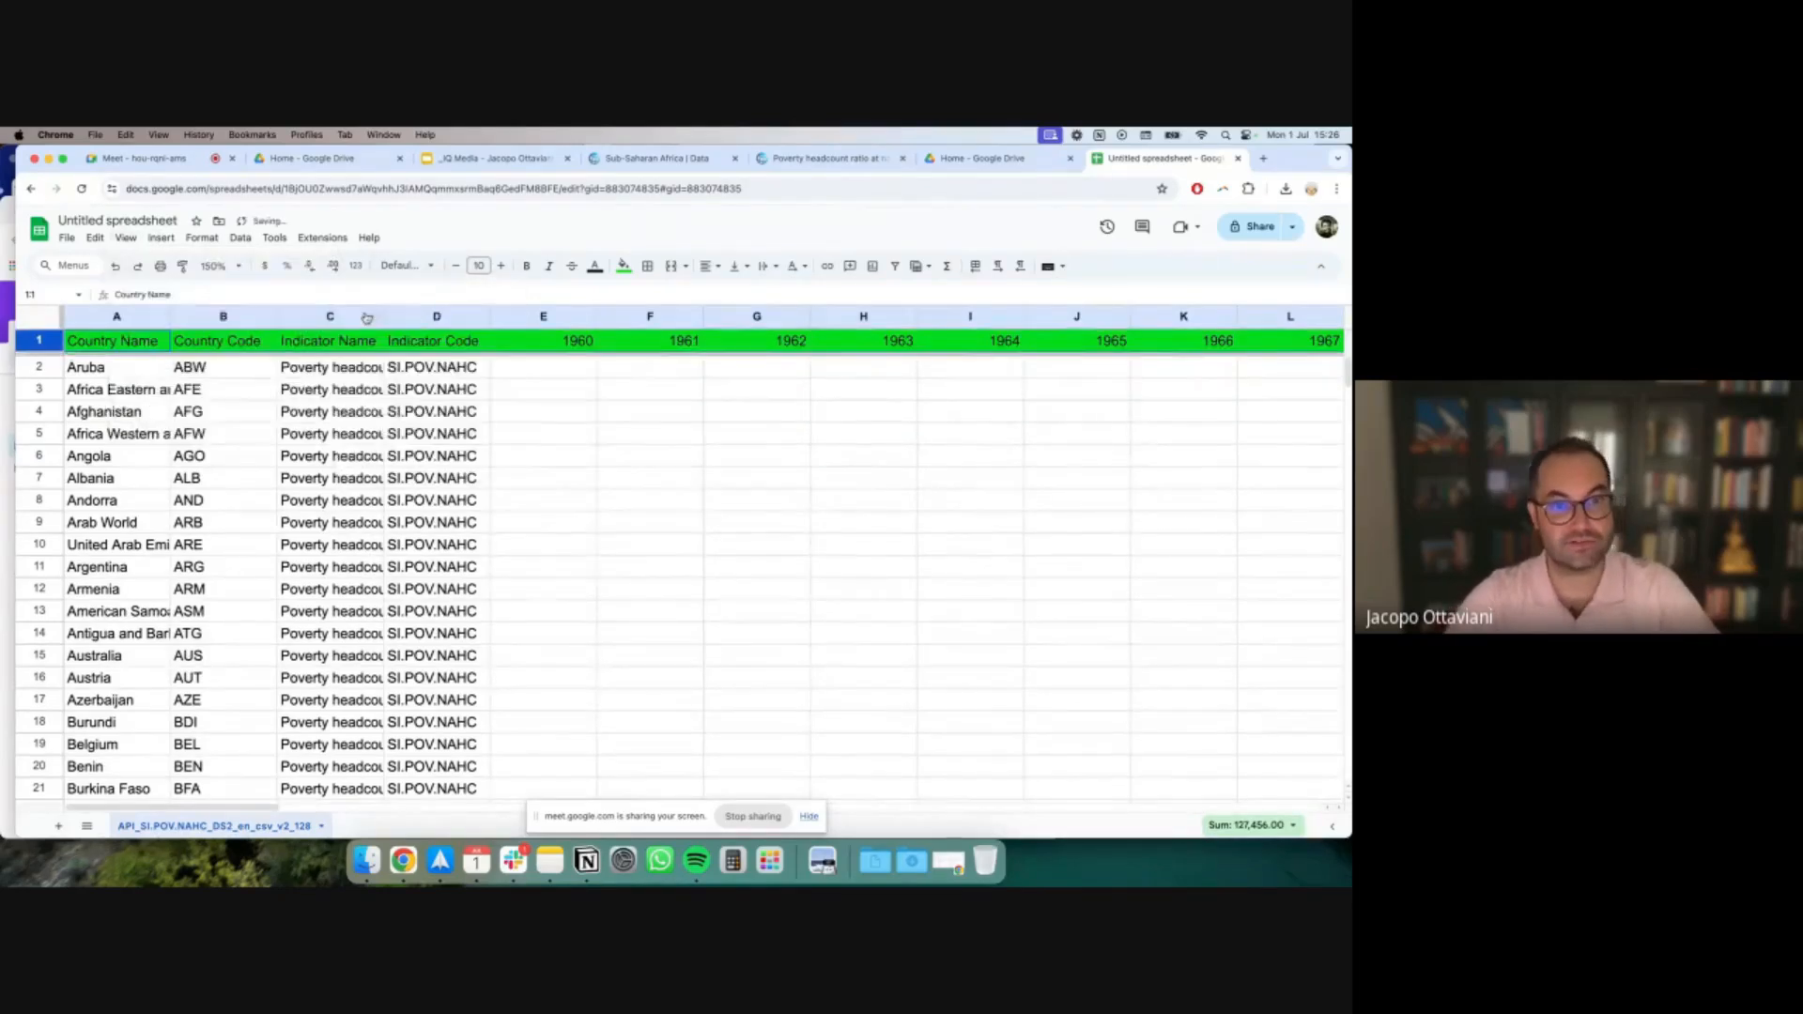
click(386, 507)
Freeze the Country Name column with the 1 column option and widen it to fit the longer country names
click(120, 318)
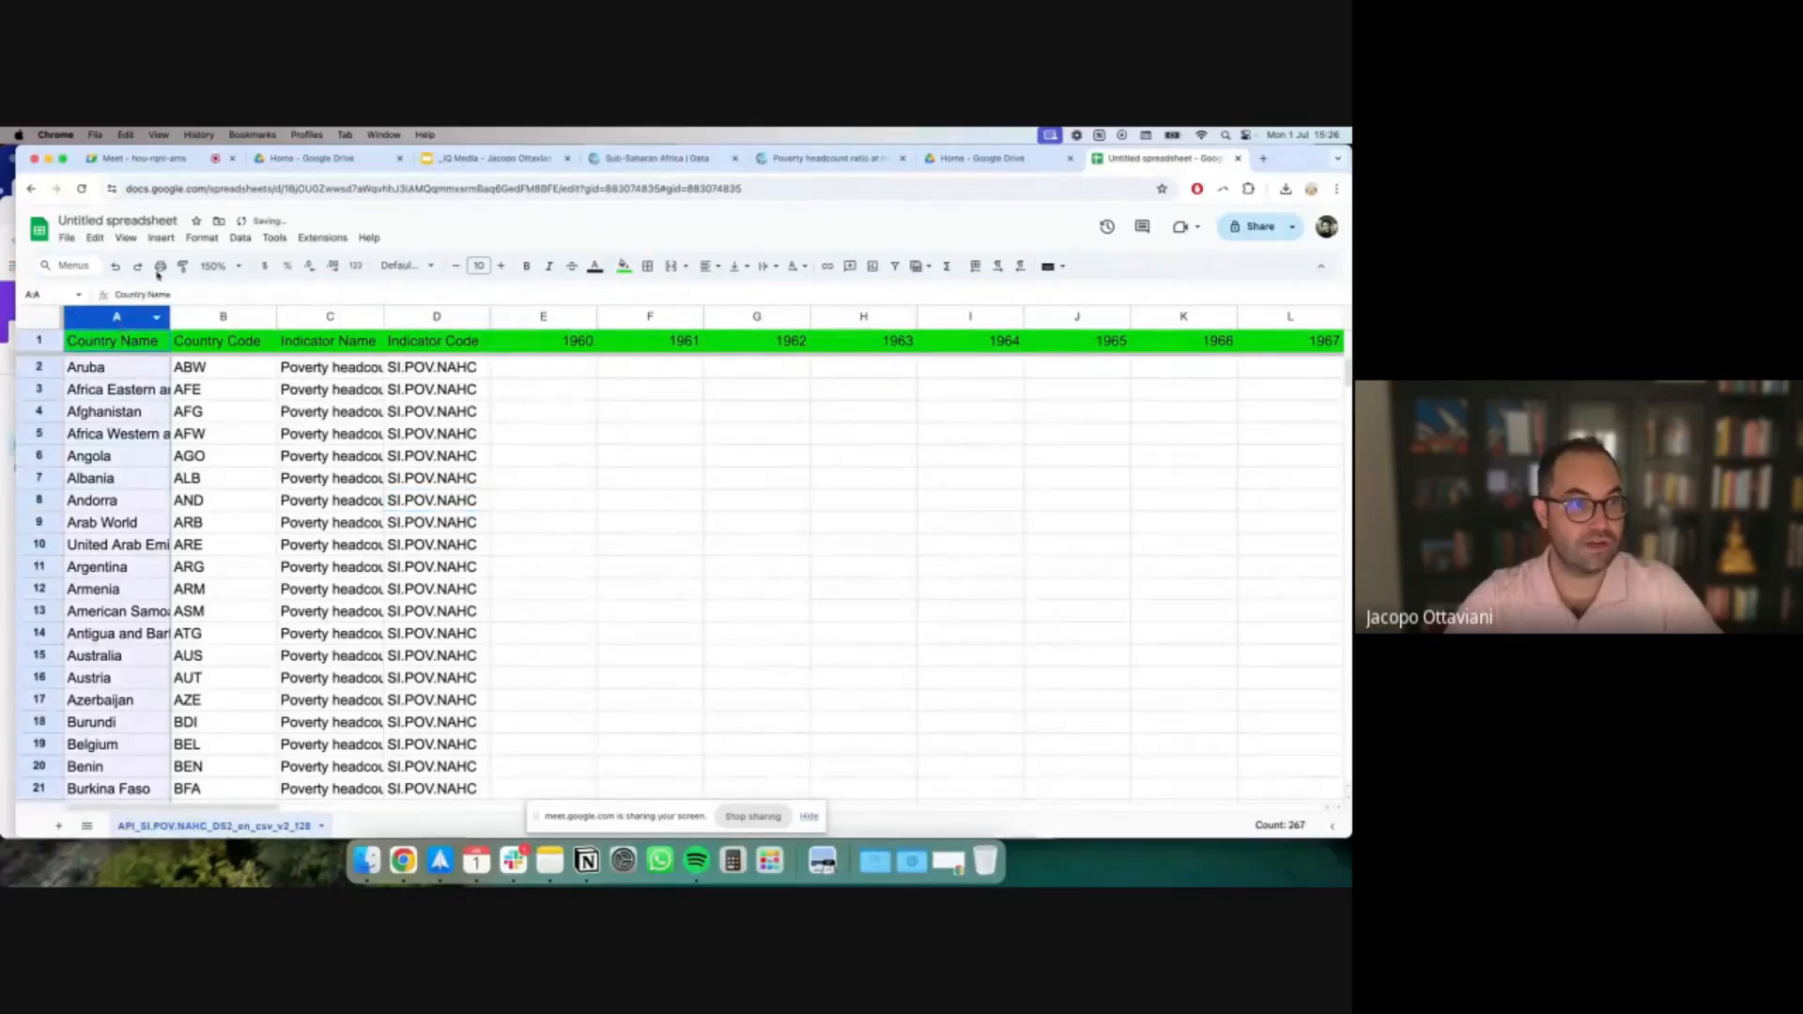
click(126, 238)
mouse_move(167, 287)
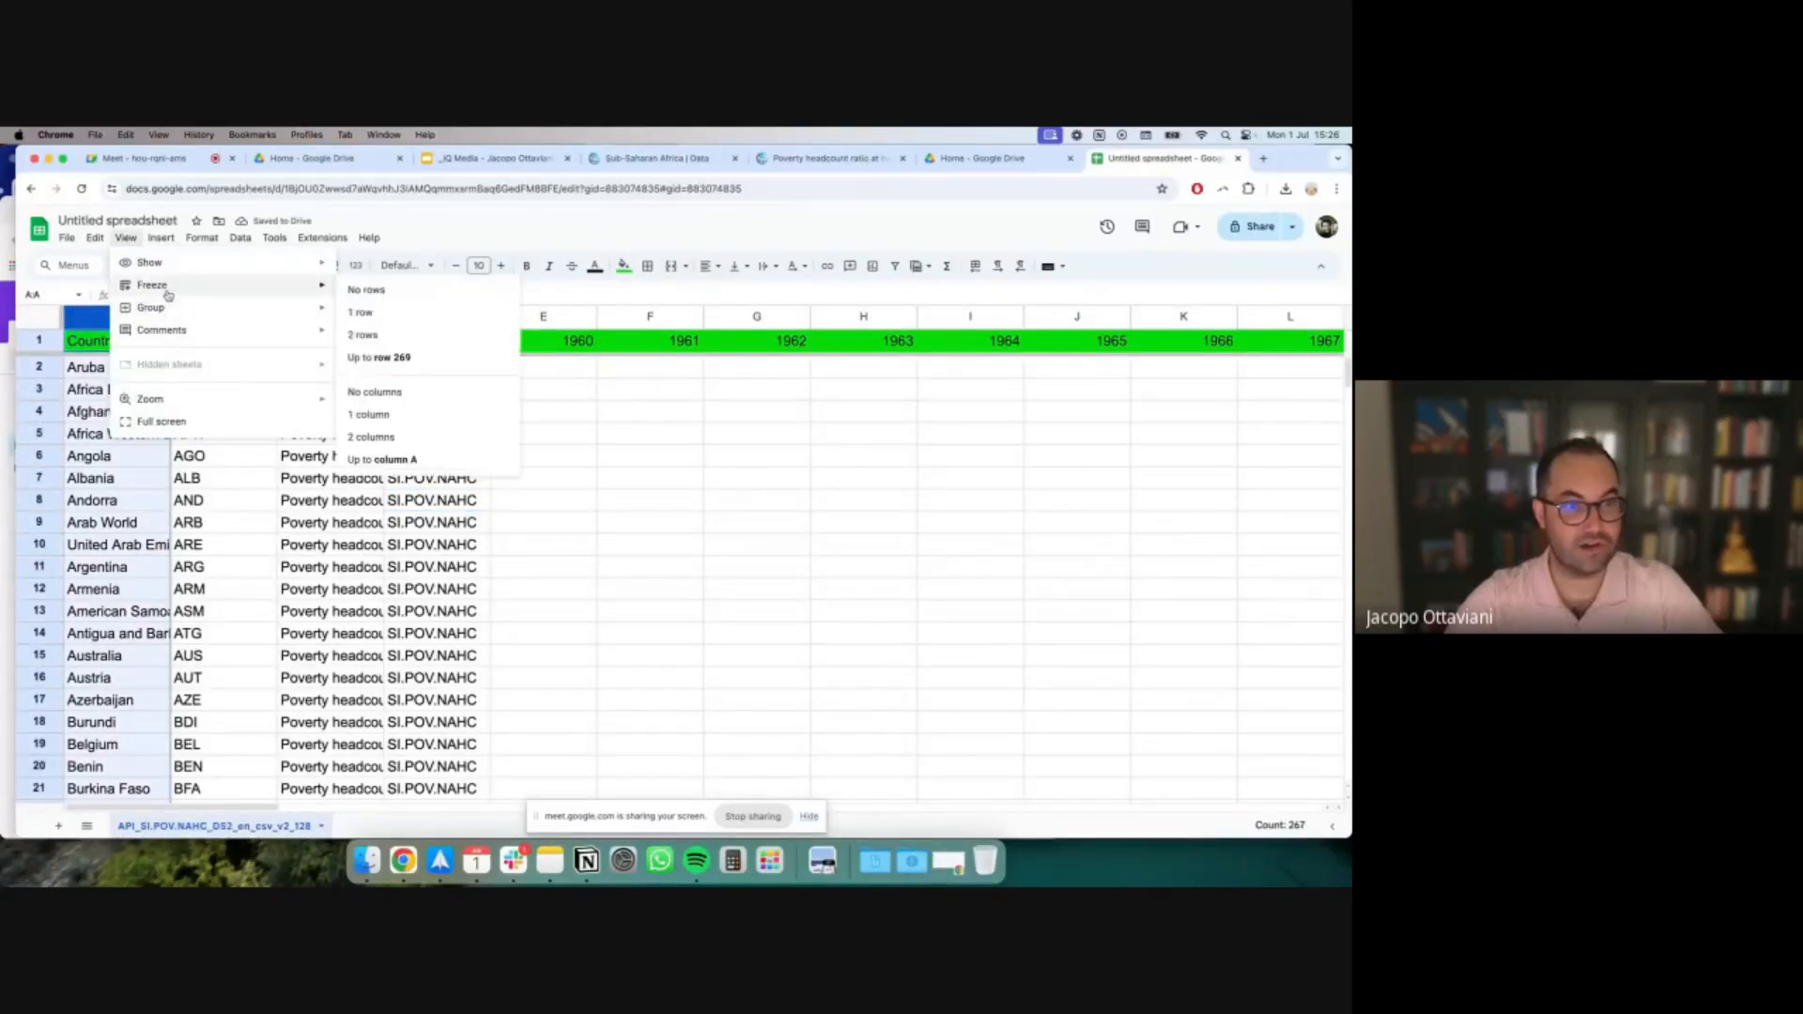
click(371, 414)
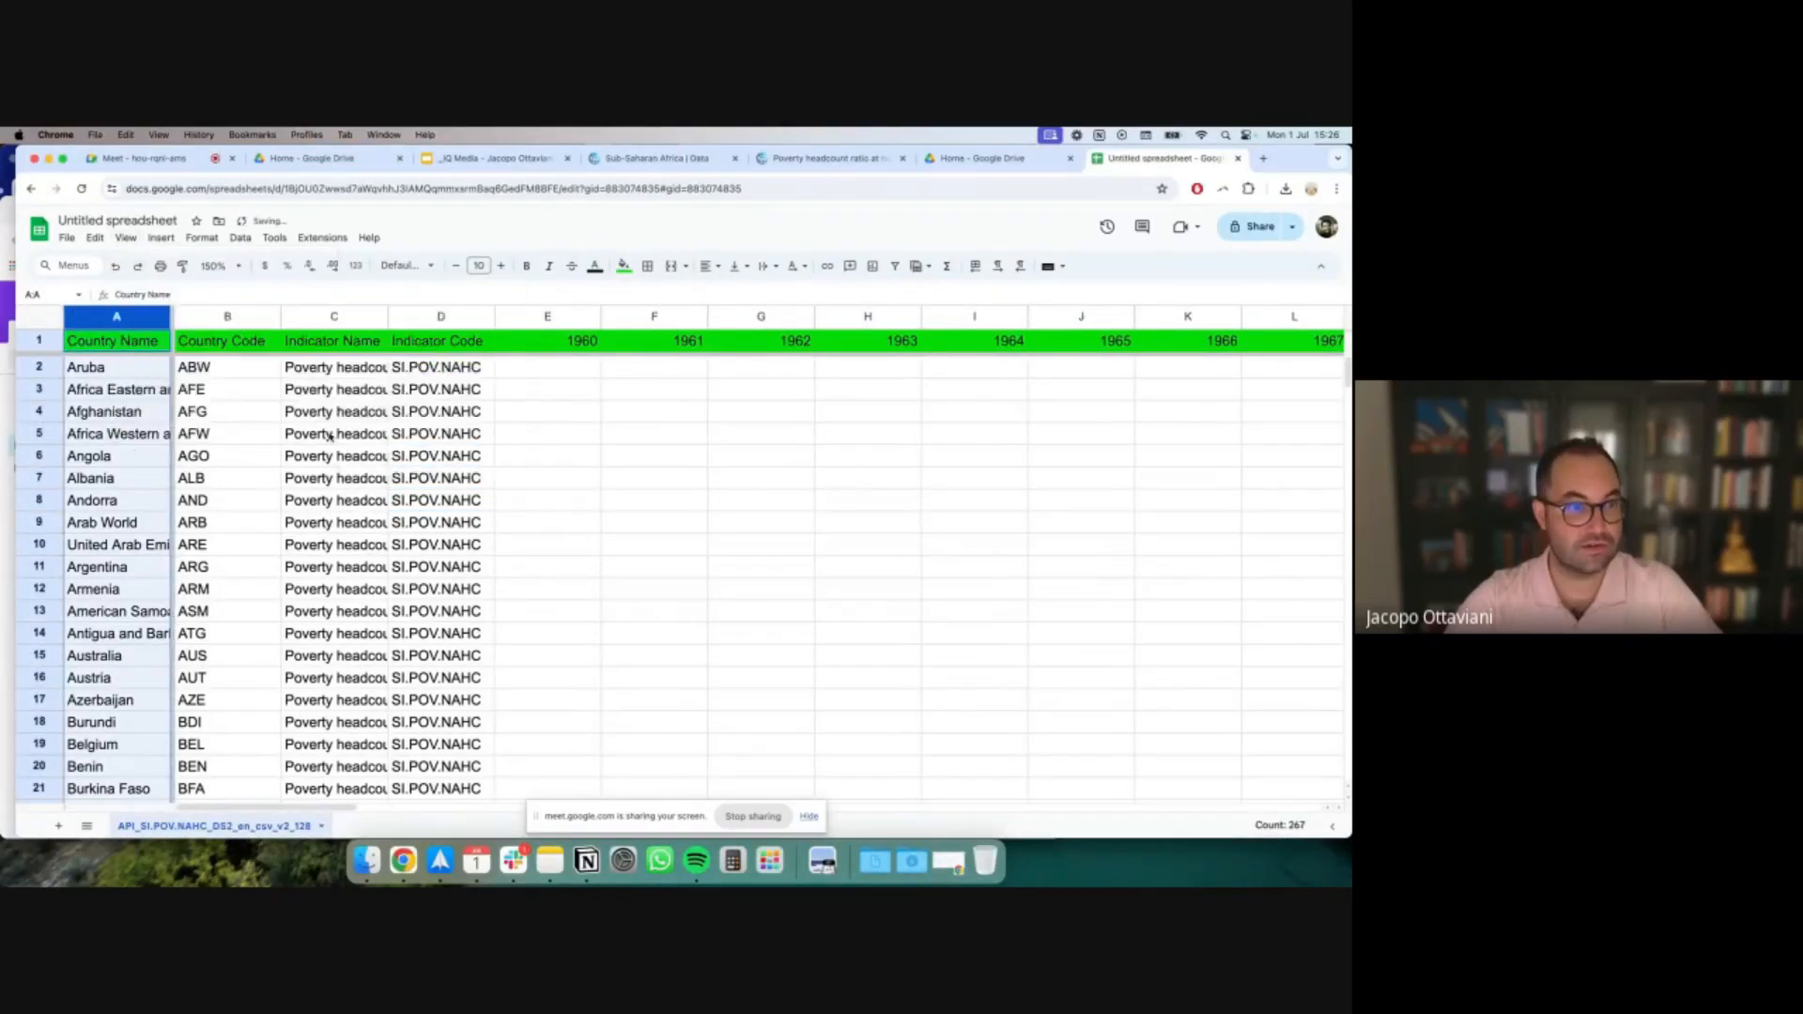
drag(170, 317, 300, 320)
click(341, 418)
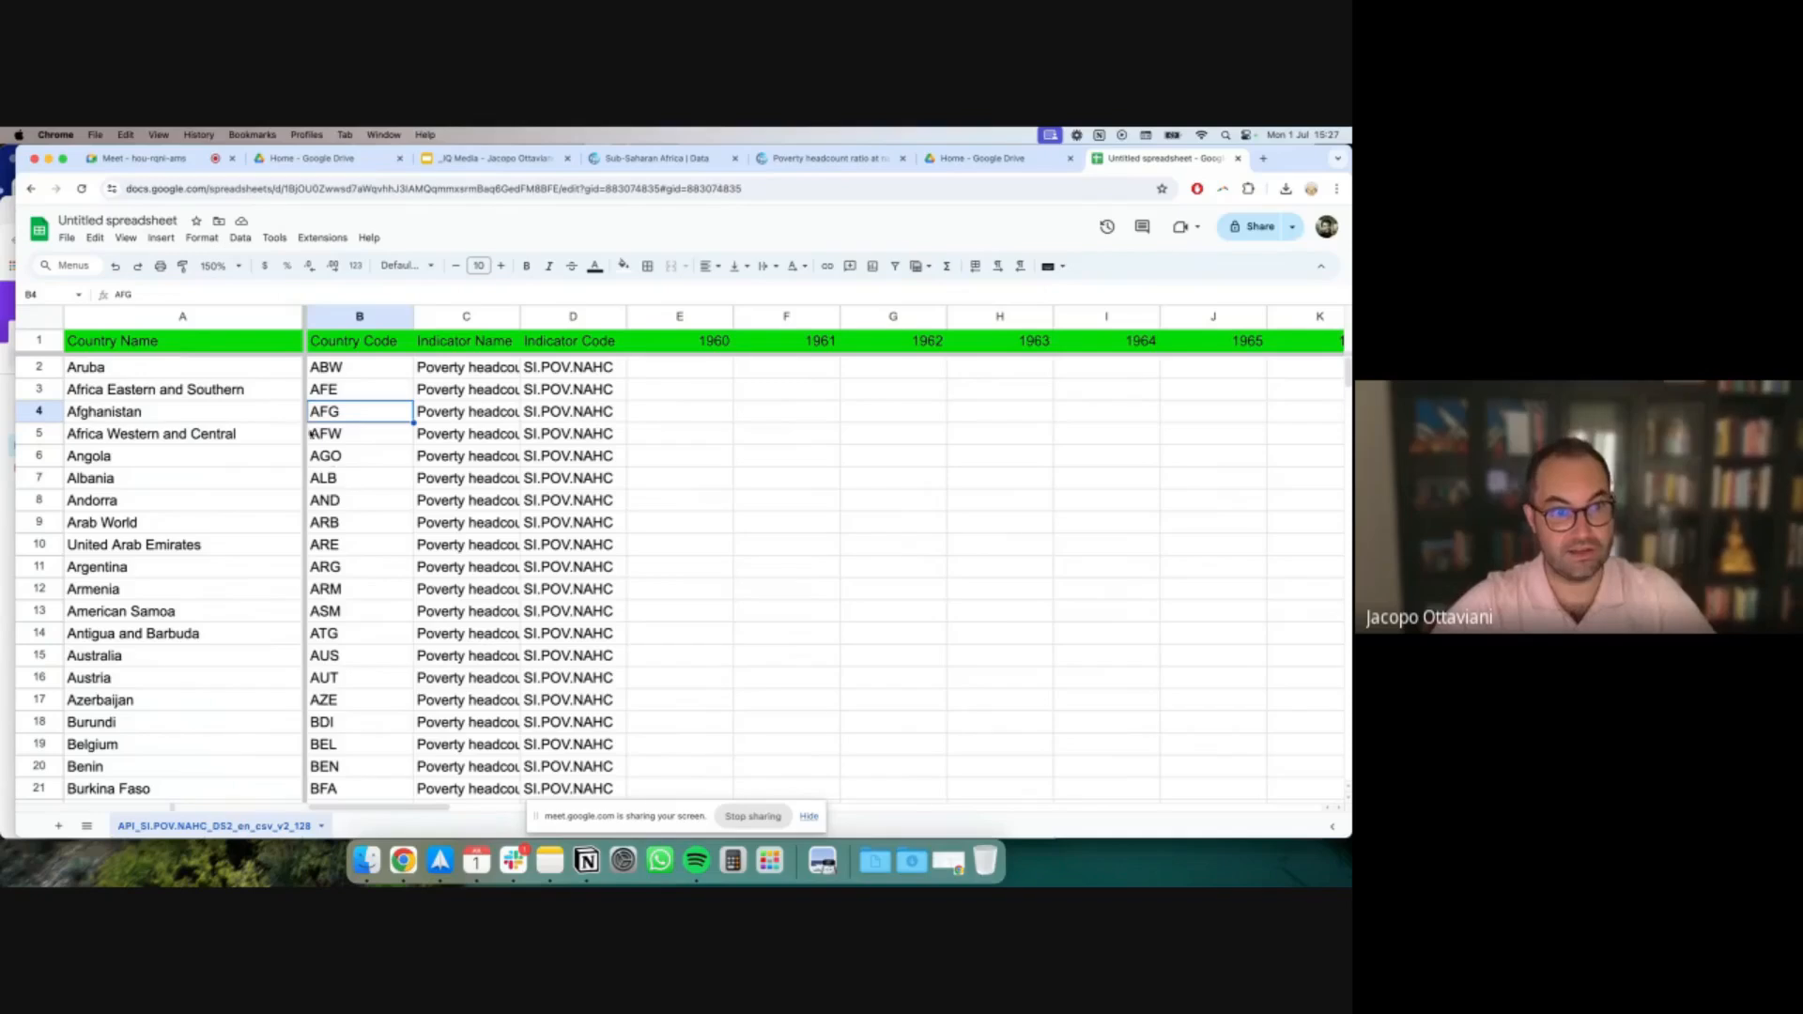
Examine the country values across the years against the frozen header row and Country Name column
scroll(256, 425, down, 6)
scroll(256, 426, right, 4)
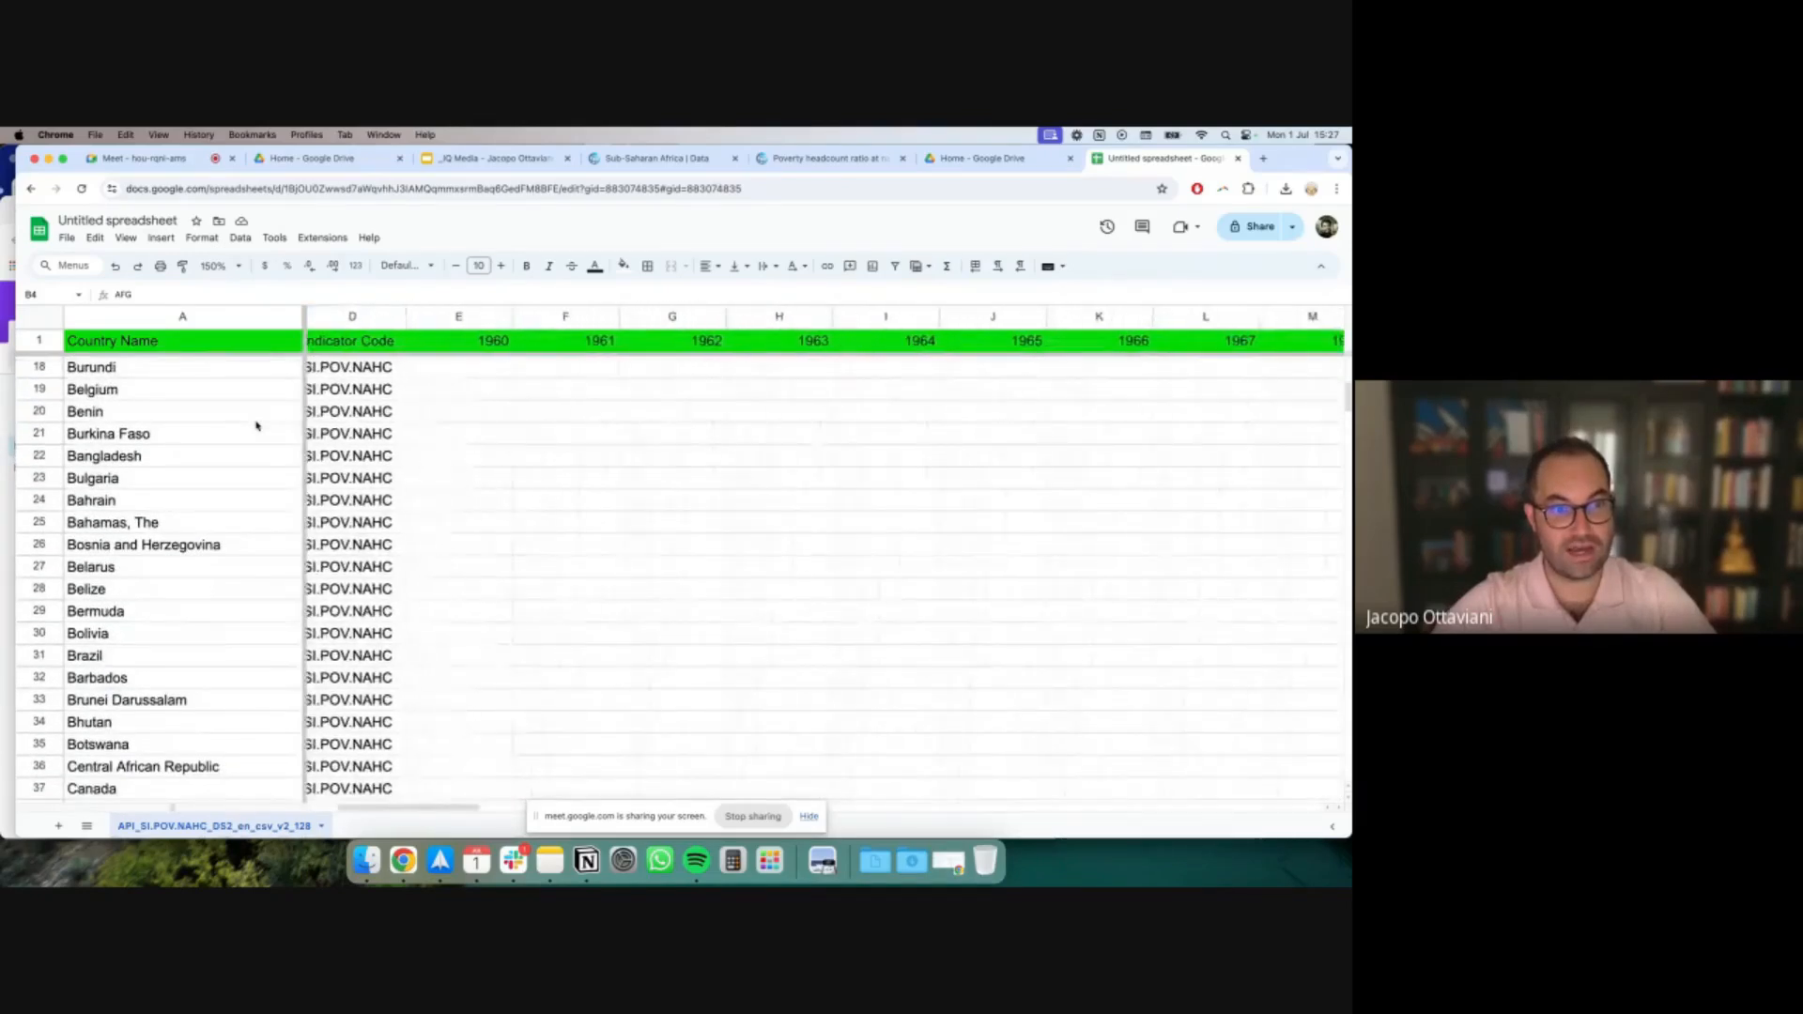
scroll(257, 426, up, 6)
scroll(257, 425, left, 4)
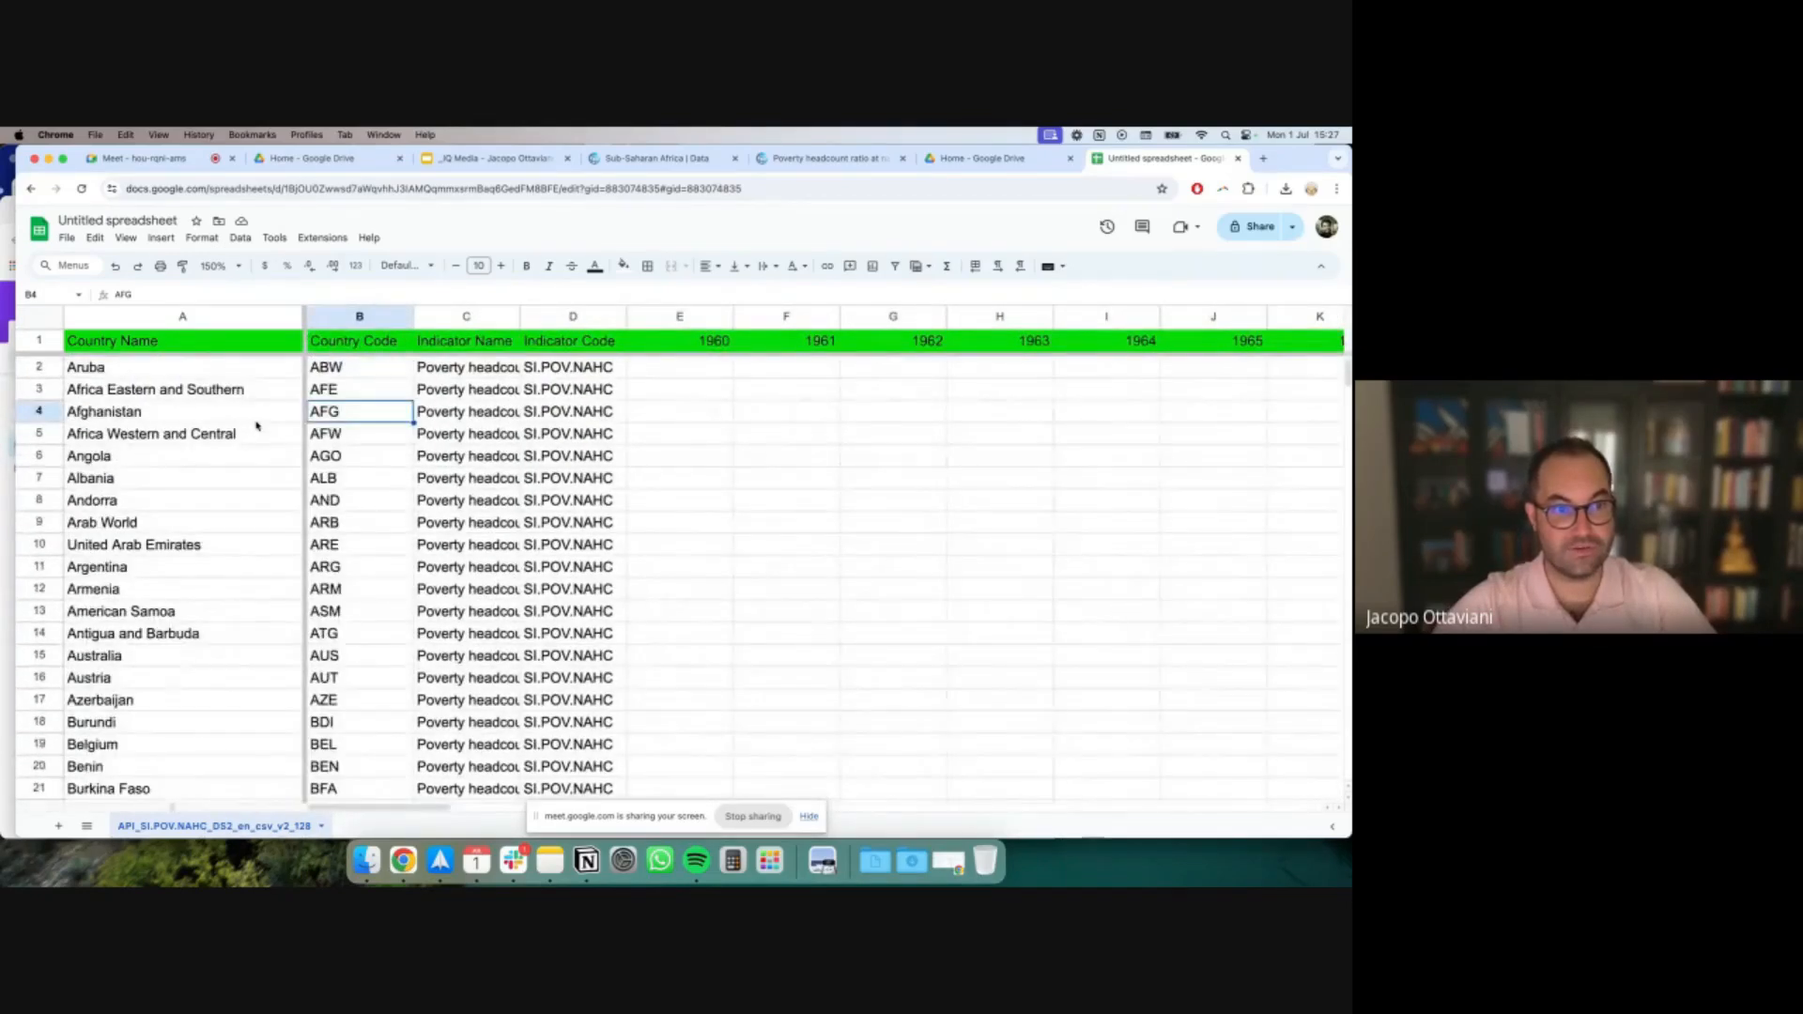
scroll(257, 425, down, 6)
scroll(256, 425, right, 10)
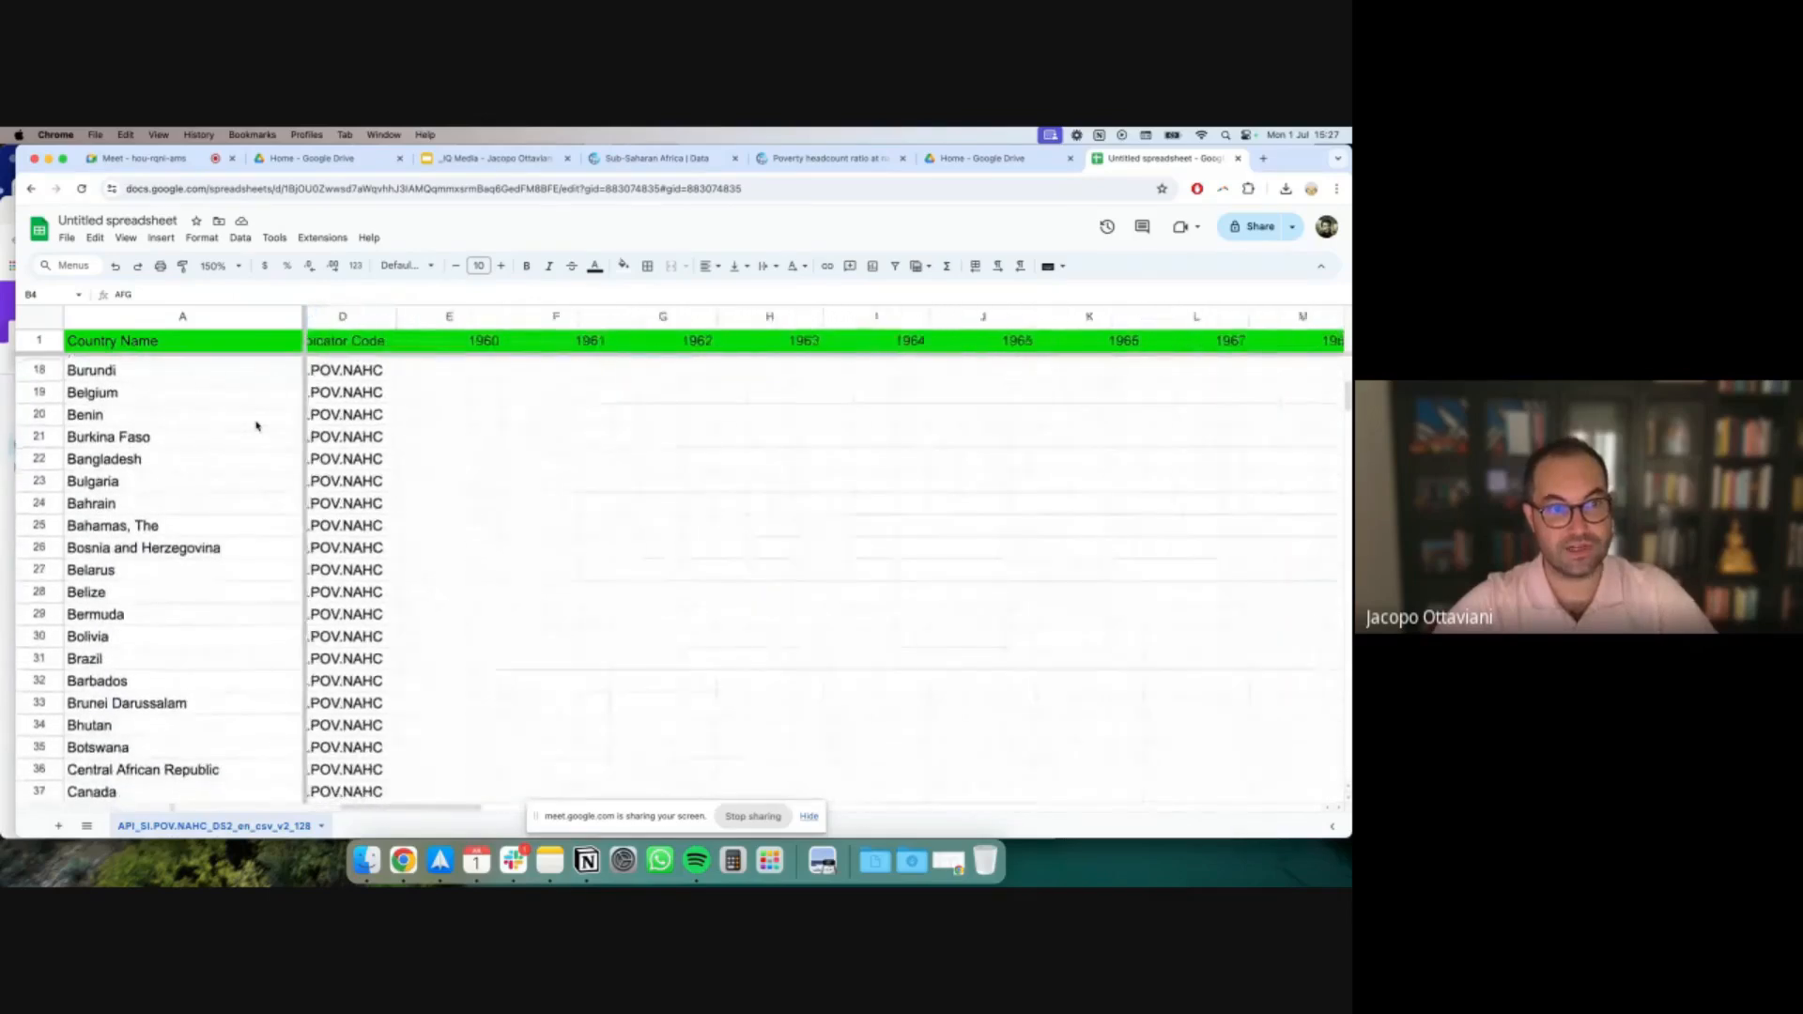
scroll(257, 425, down, 4)
scroll(256, 425, right, 3)
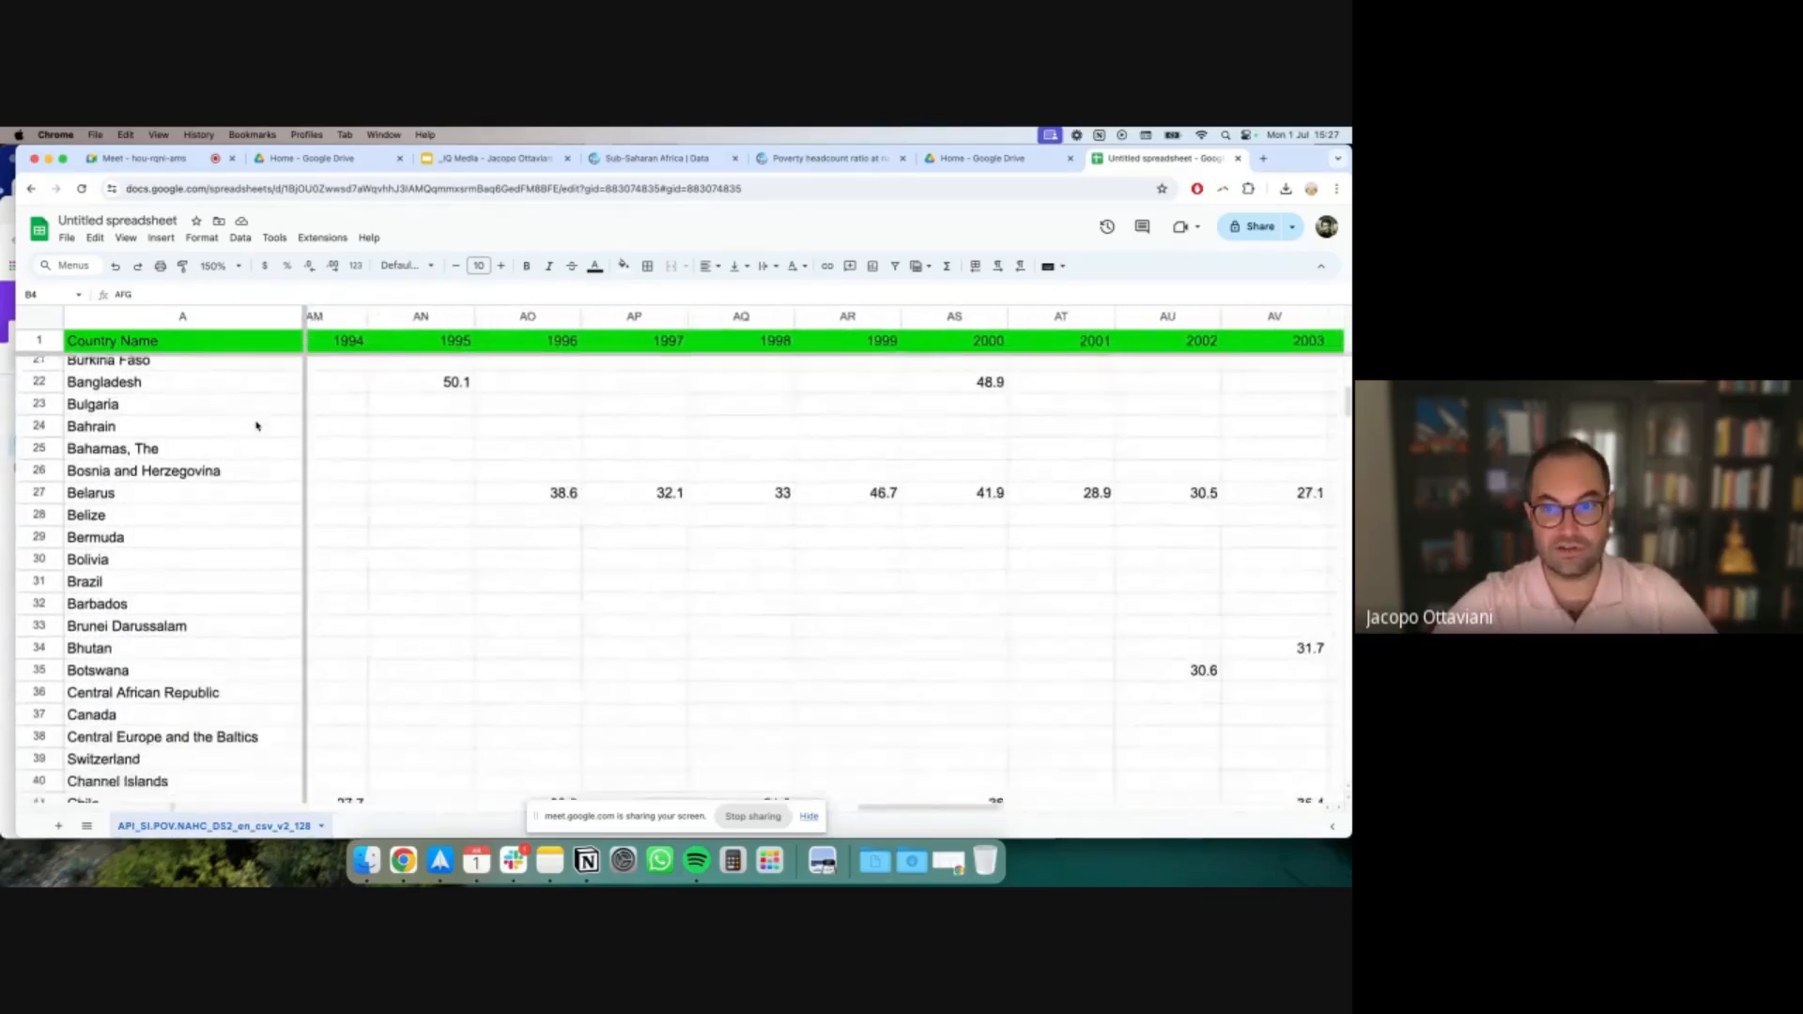
scroll(257, 426, down, 3)
scroll(257, 425, right, 1)
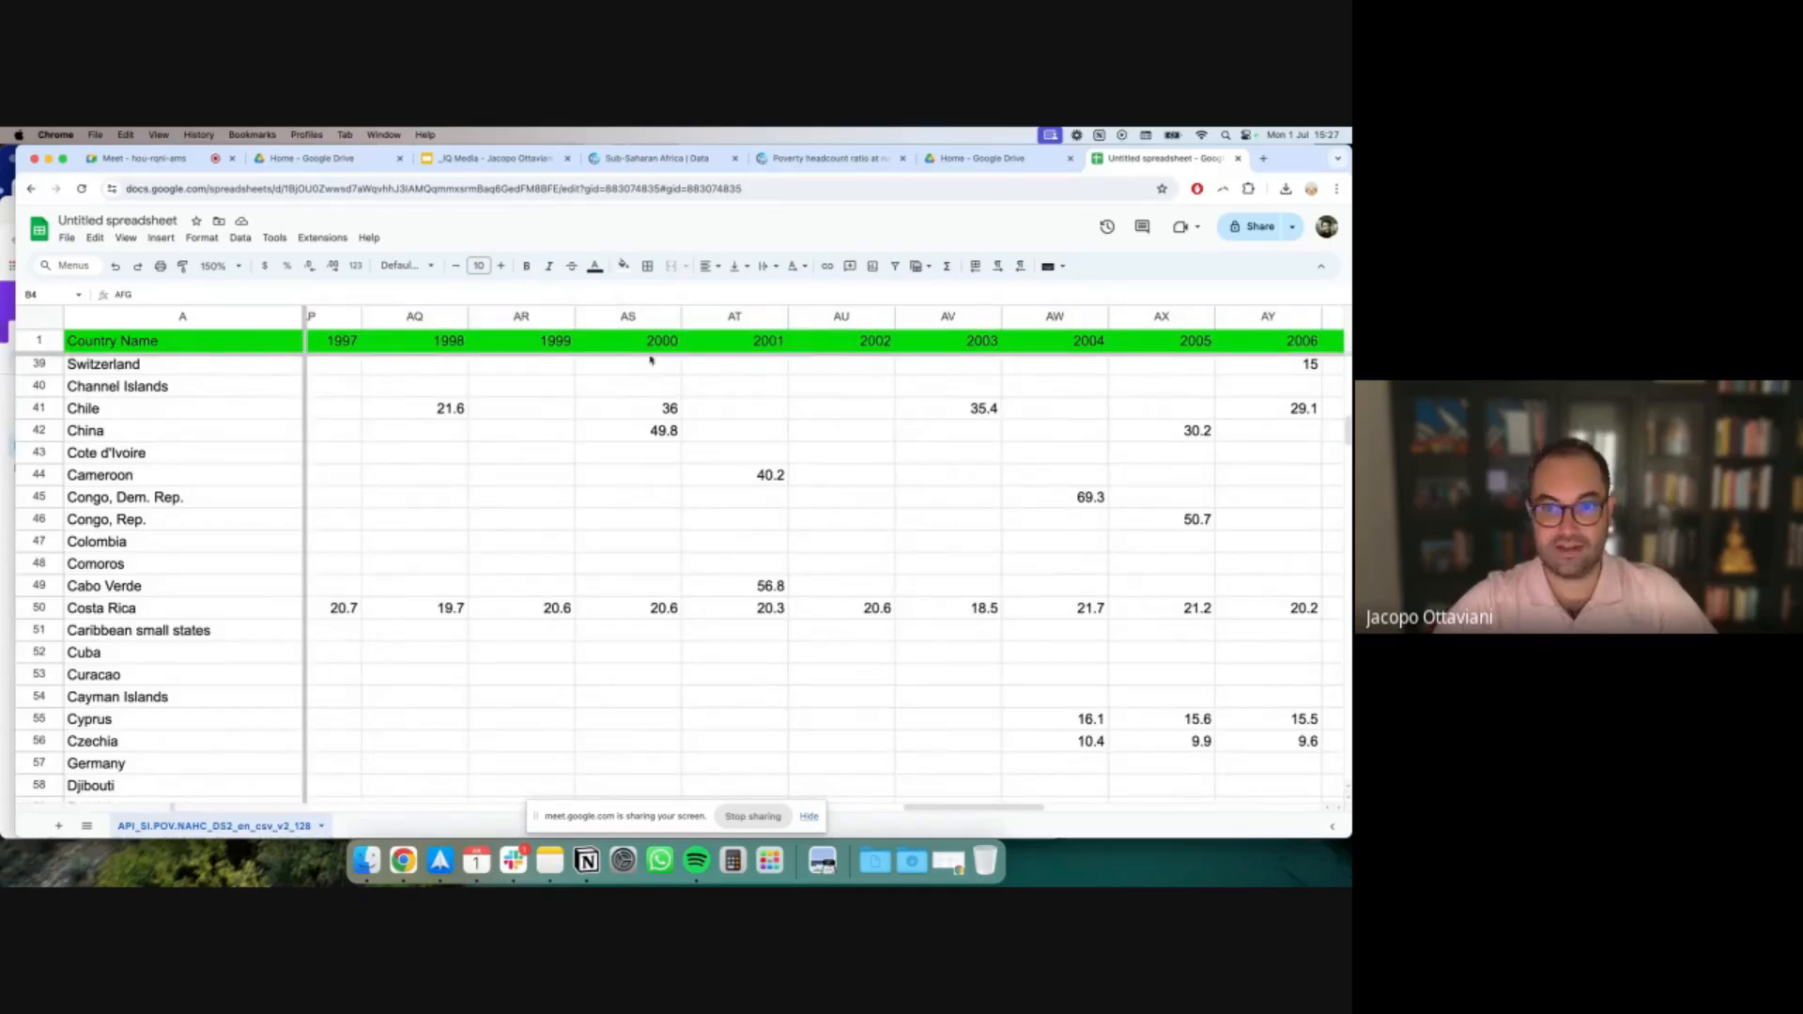
scroll(824, 362, down, 5)
scroll(825, 361, right, 2)
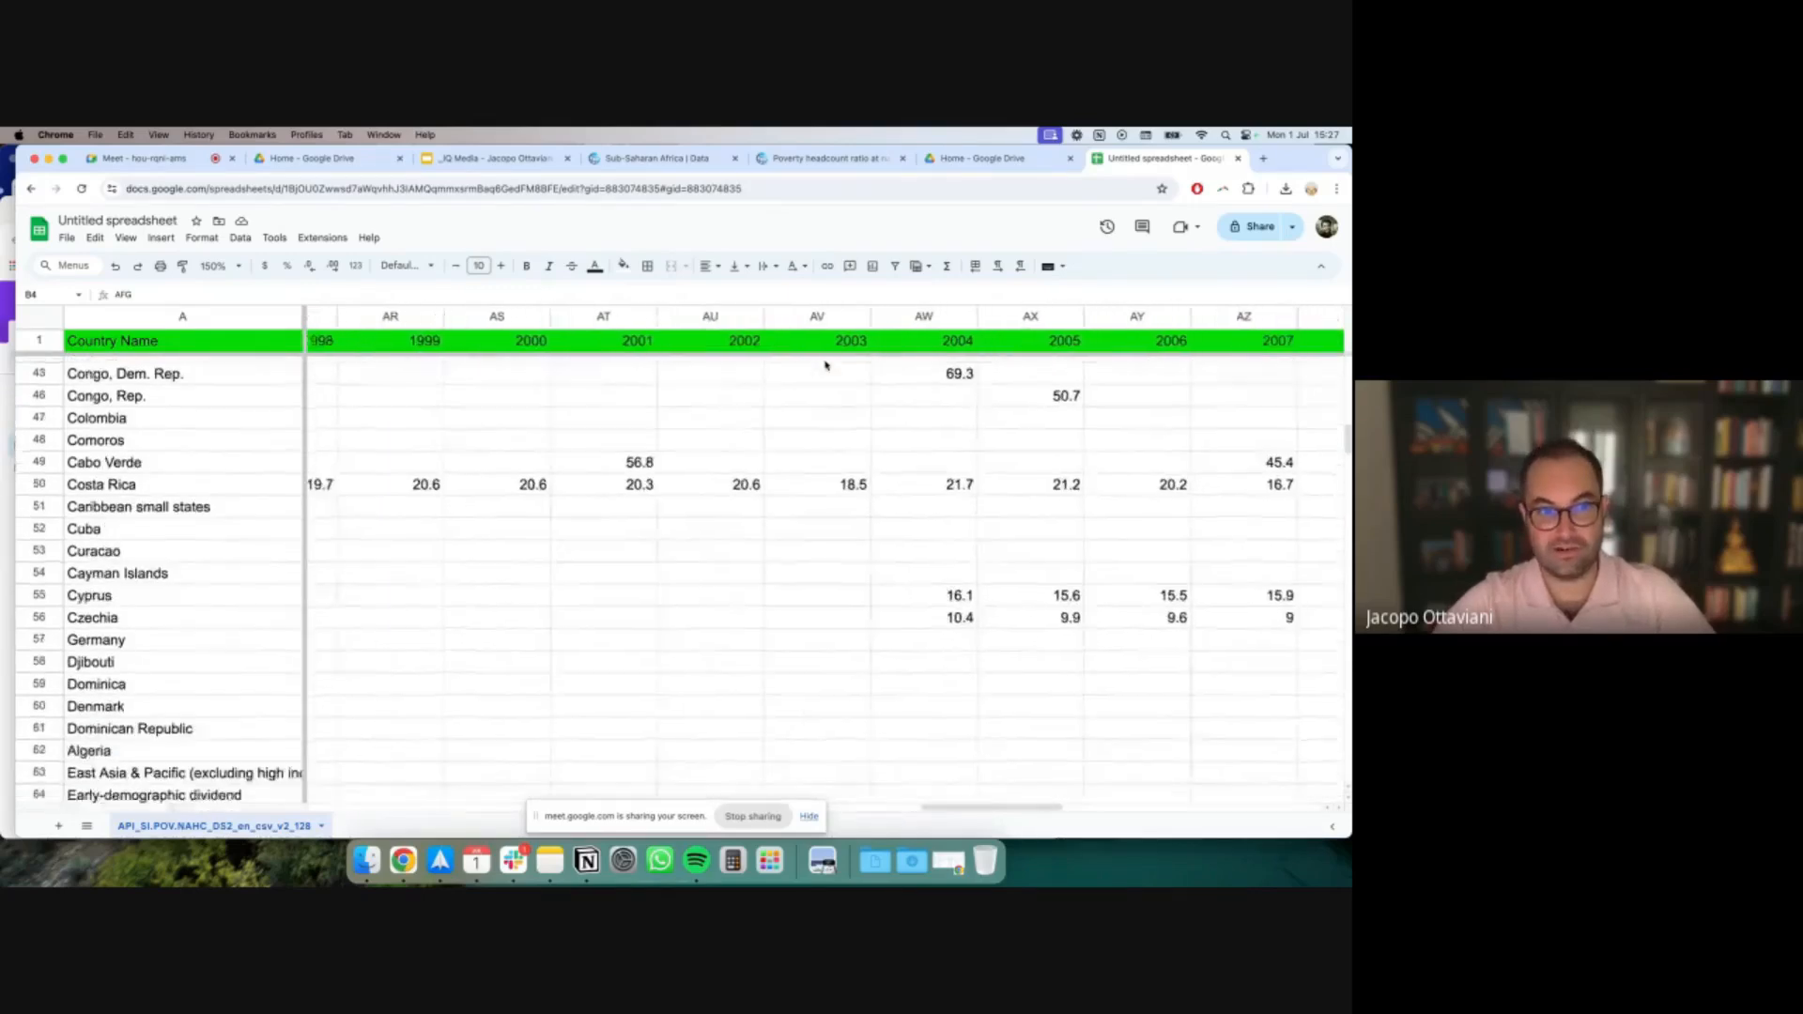
scroll(1267, 392, down, 5)
scroll(1268, 392, left, 1)
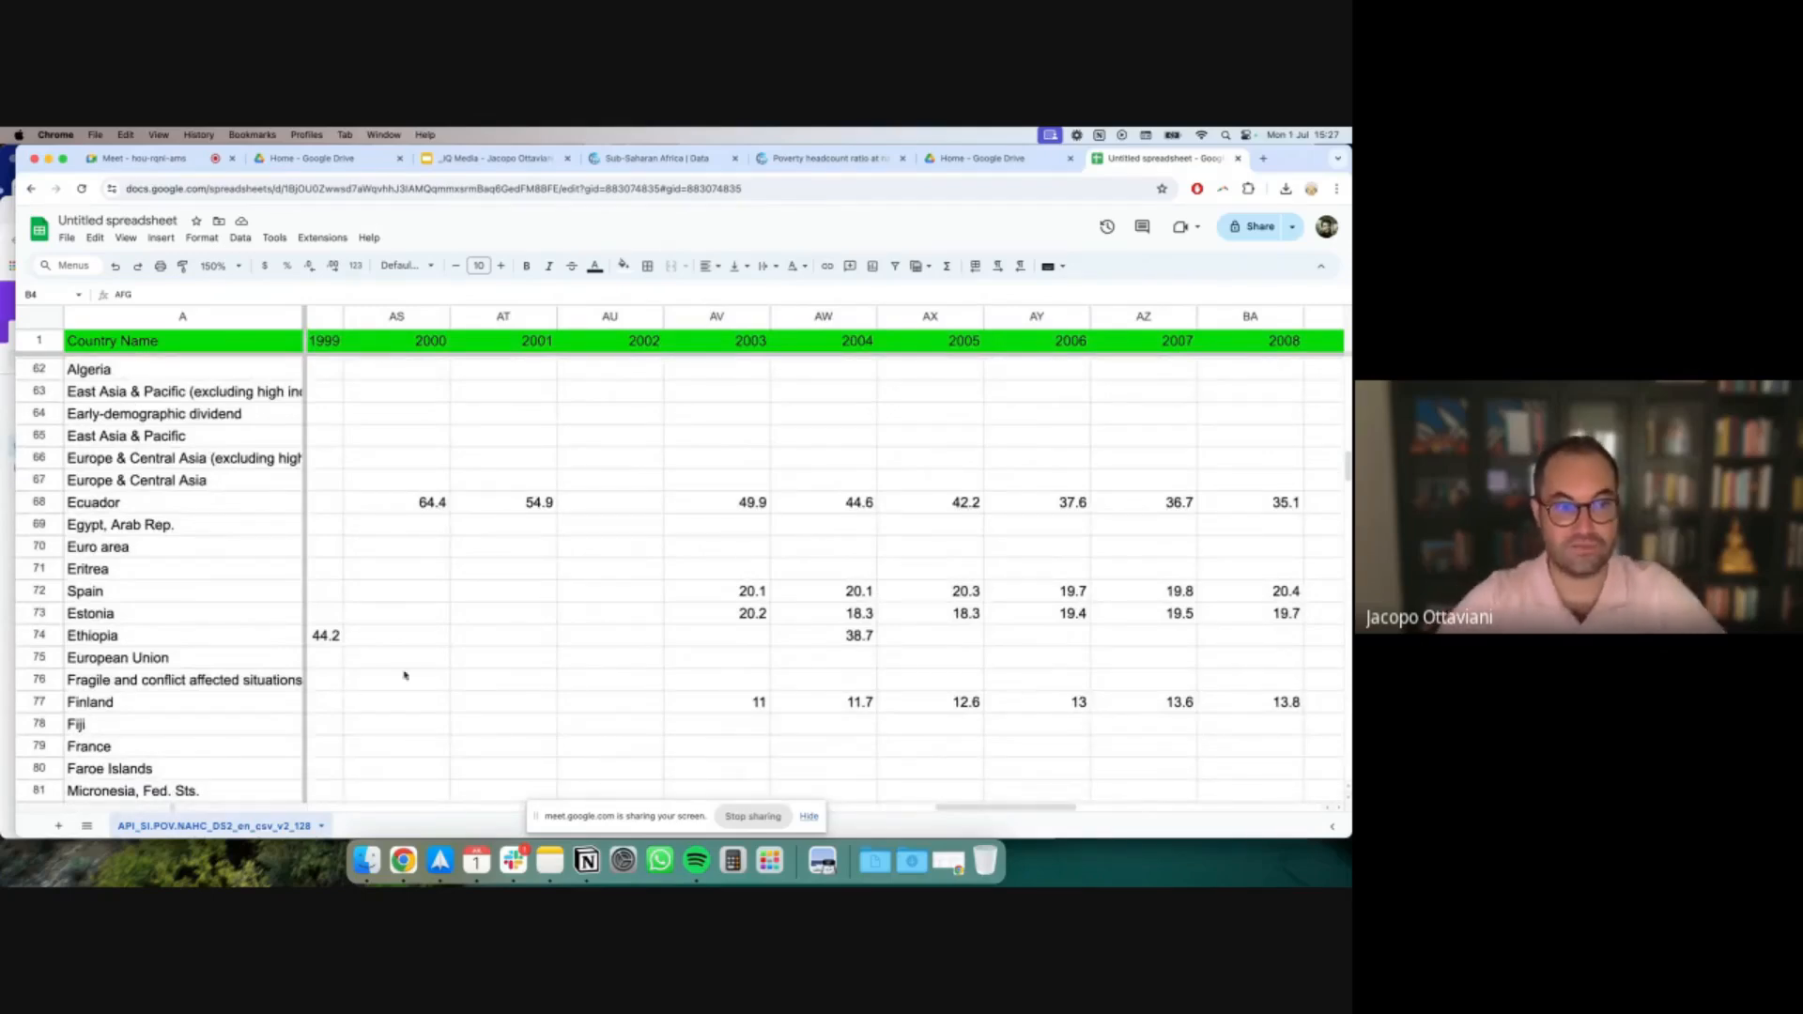
scroll(404, 675, up, 1)
scroll(404, 674, right, 5)
scroll(444, 668, down, 5)
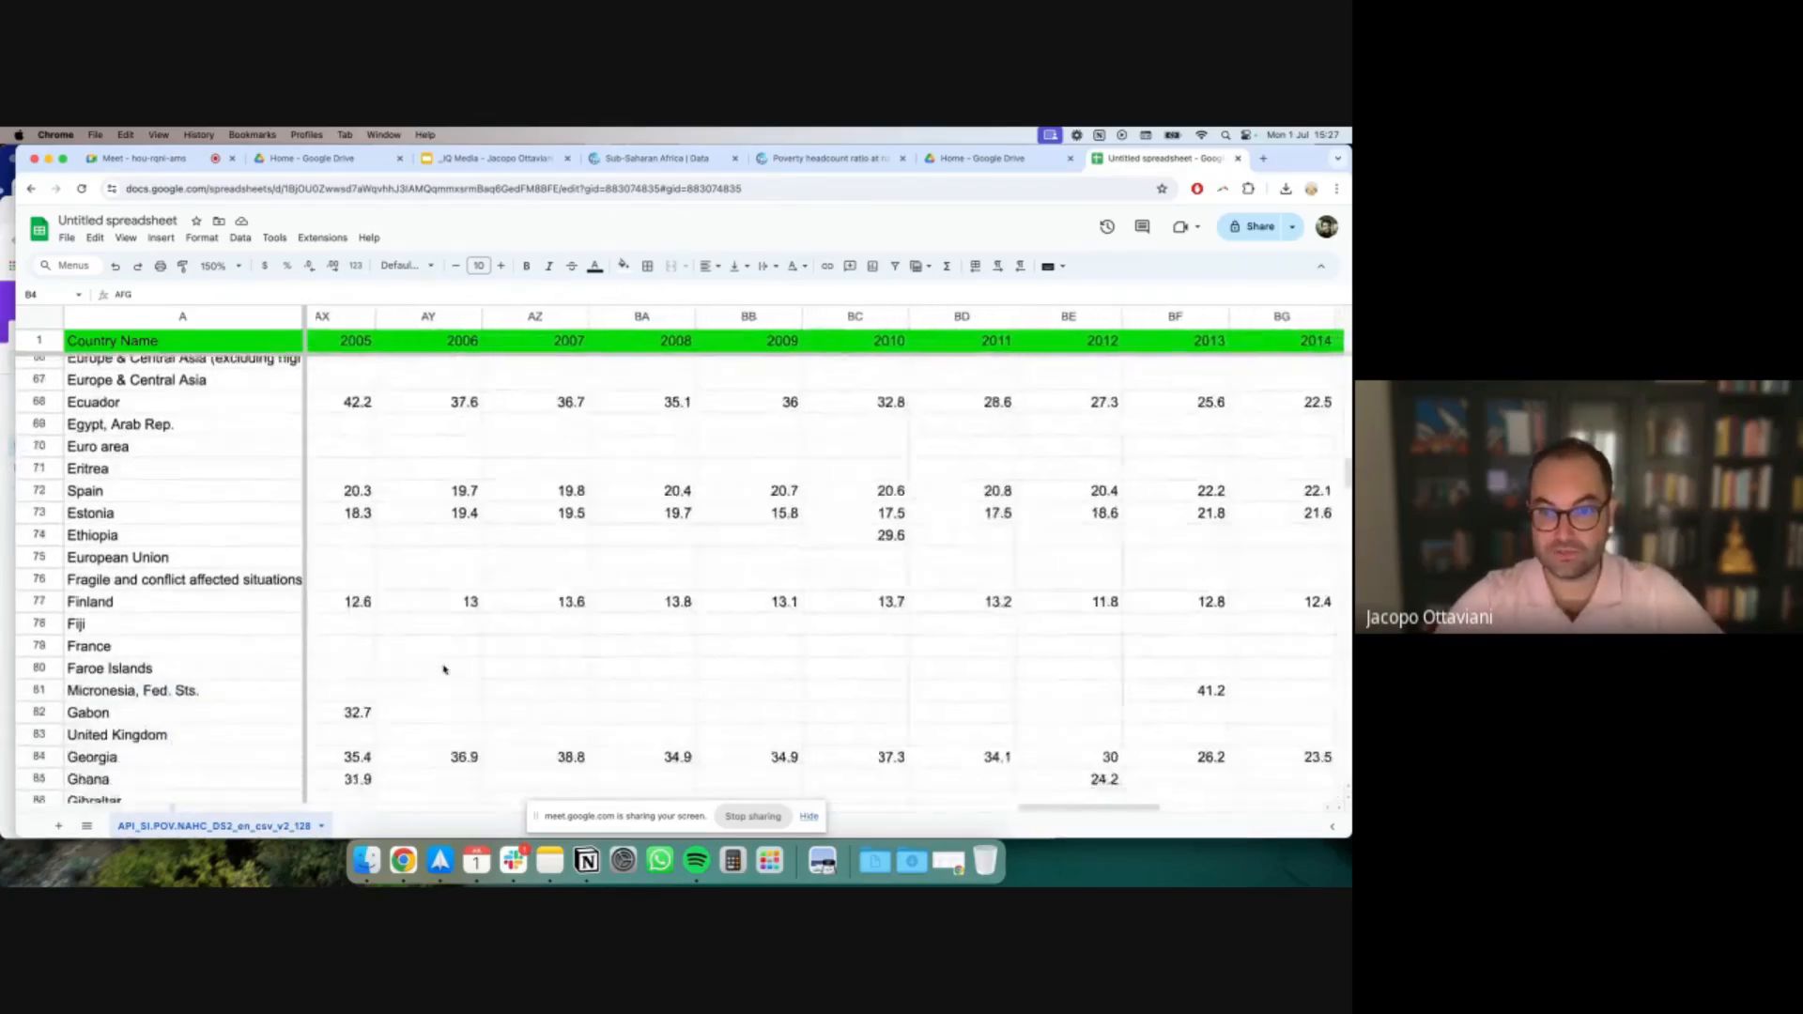
Make the text of header row 1 bold
scroll(444, 669, up, 20)
scroll(444, 668, left, 7)
scroll(444, 668, left, 15)
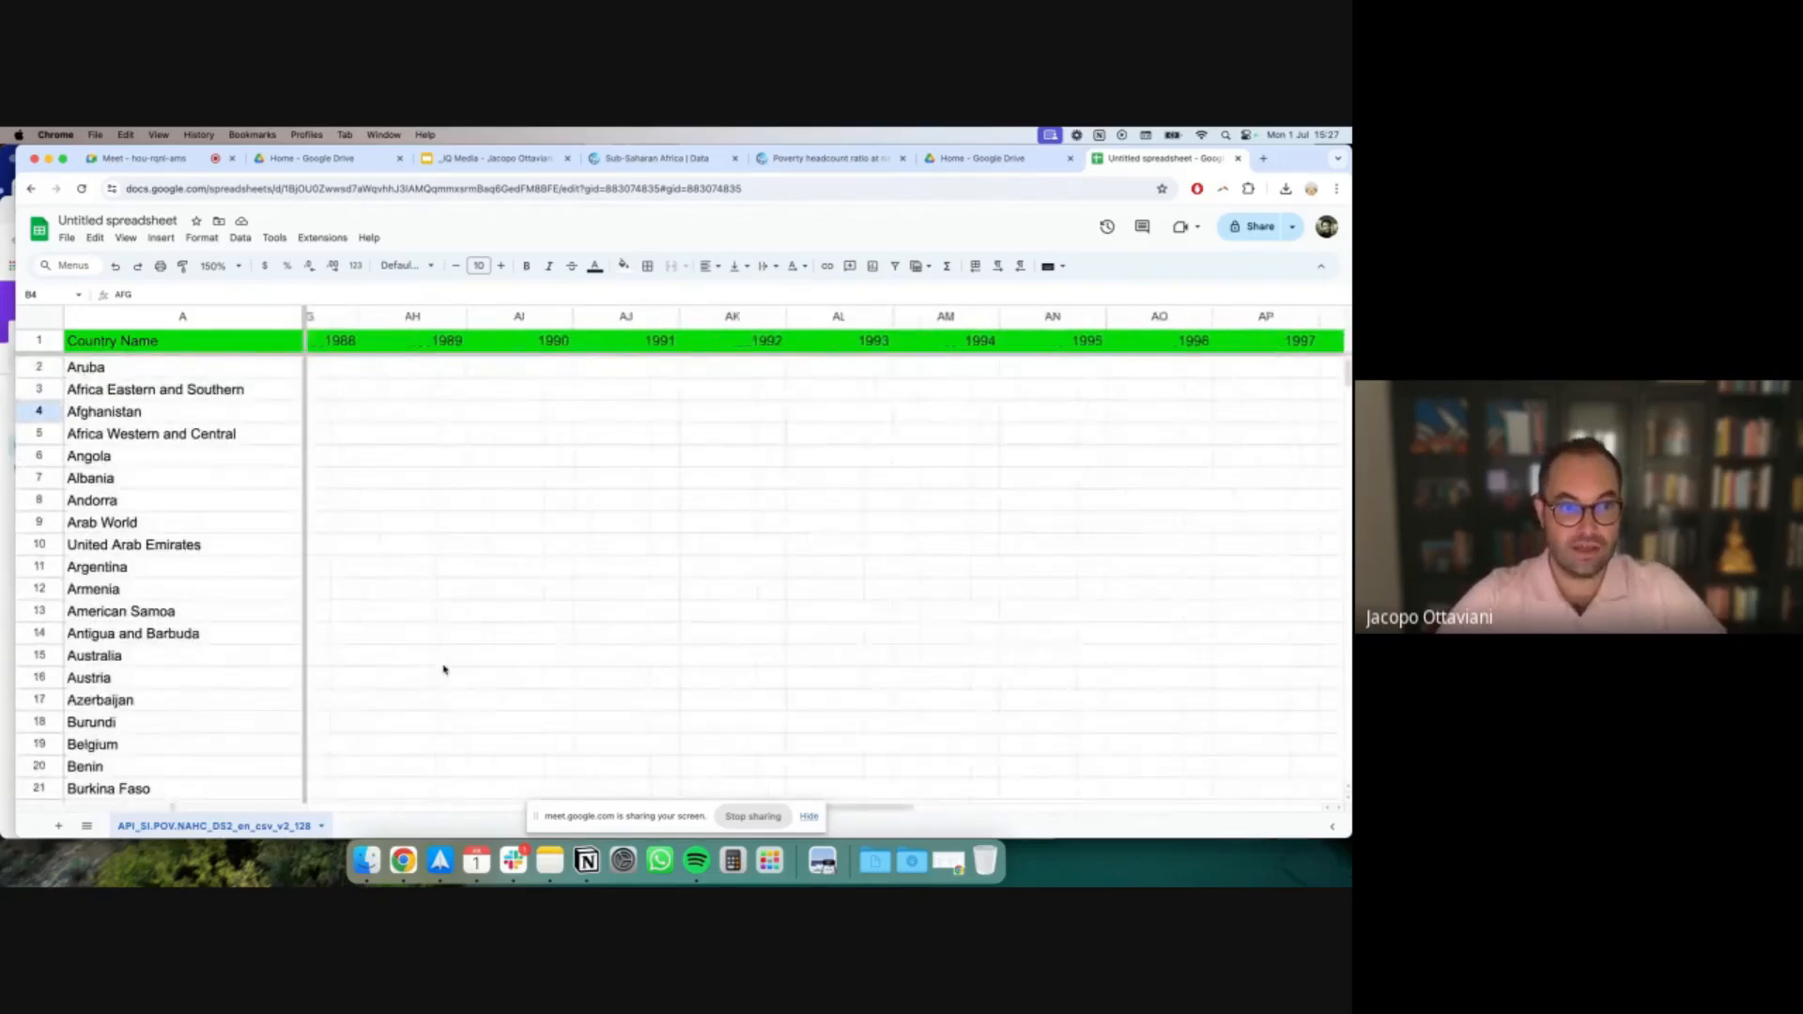
click(22, 338)
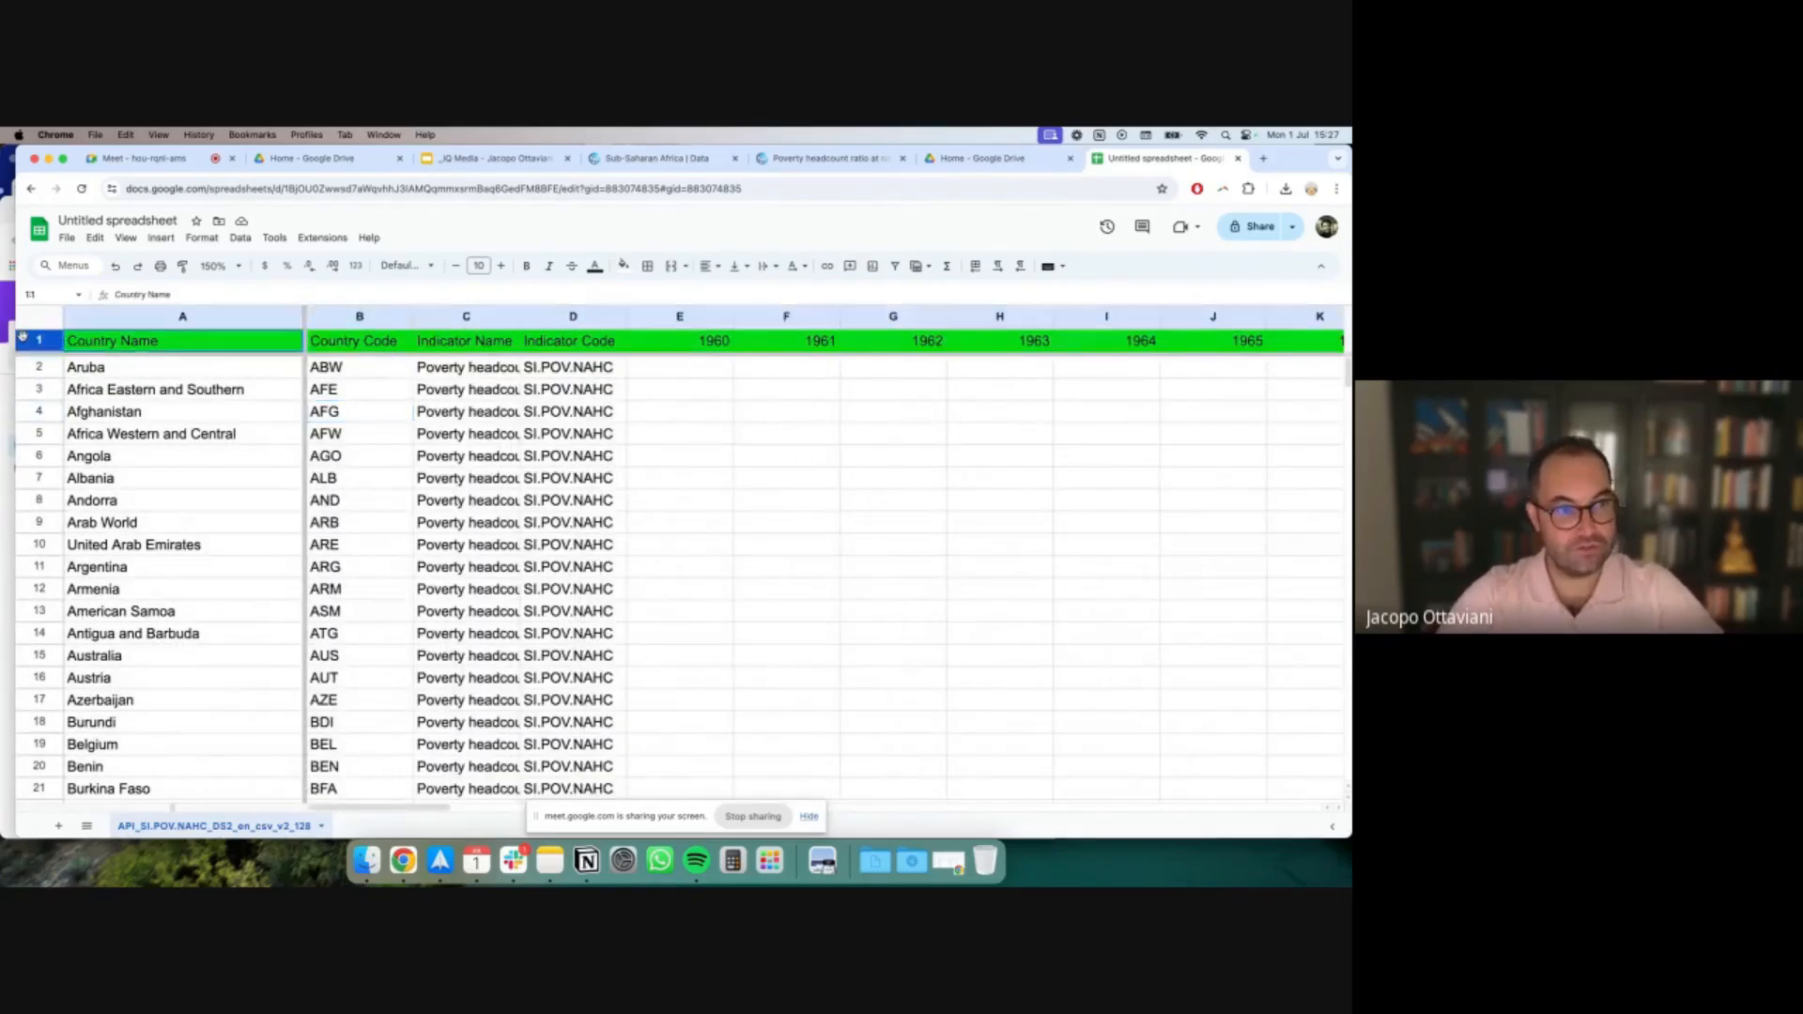
key(super+b)
click(360, 433)
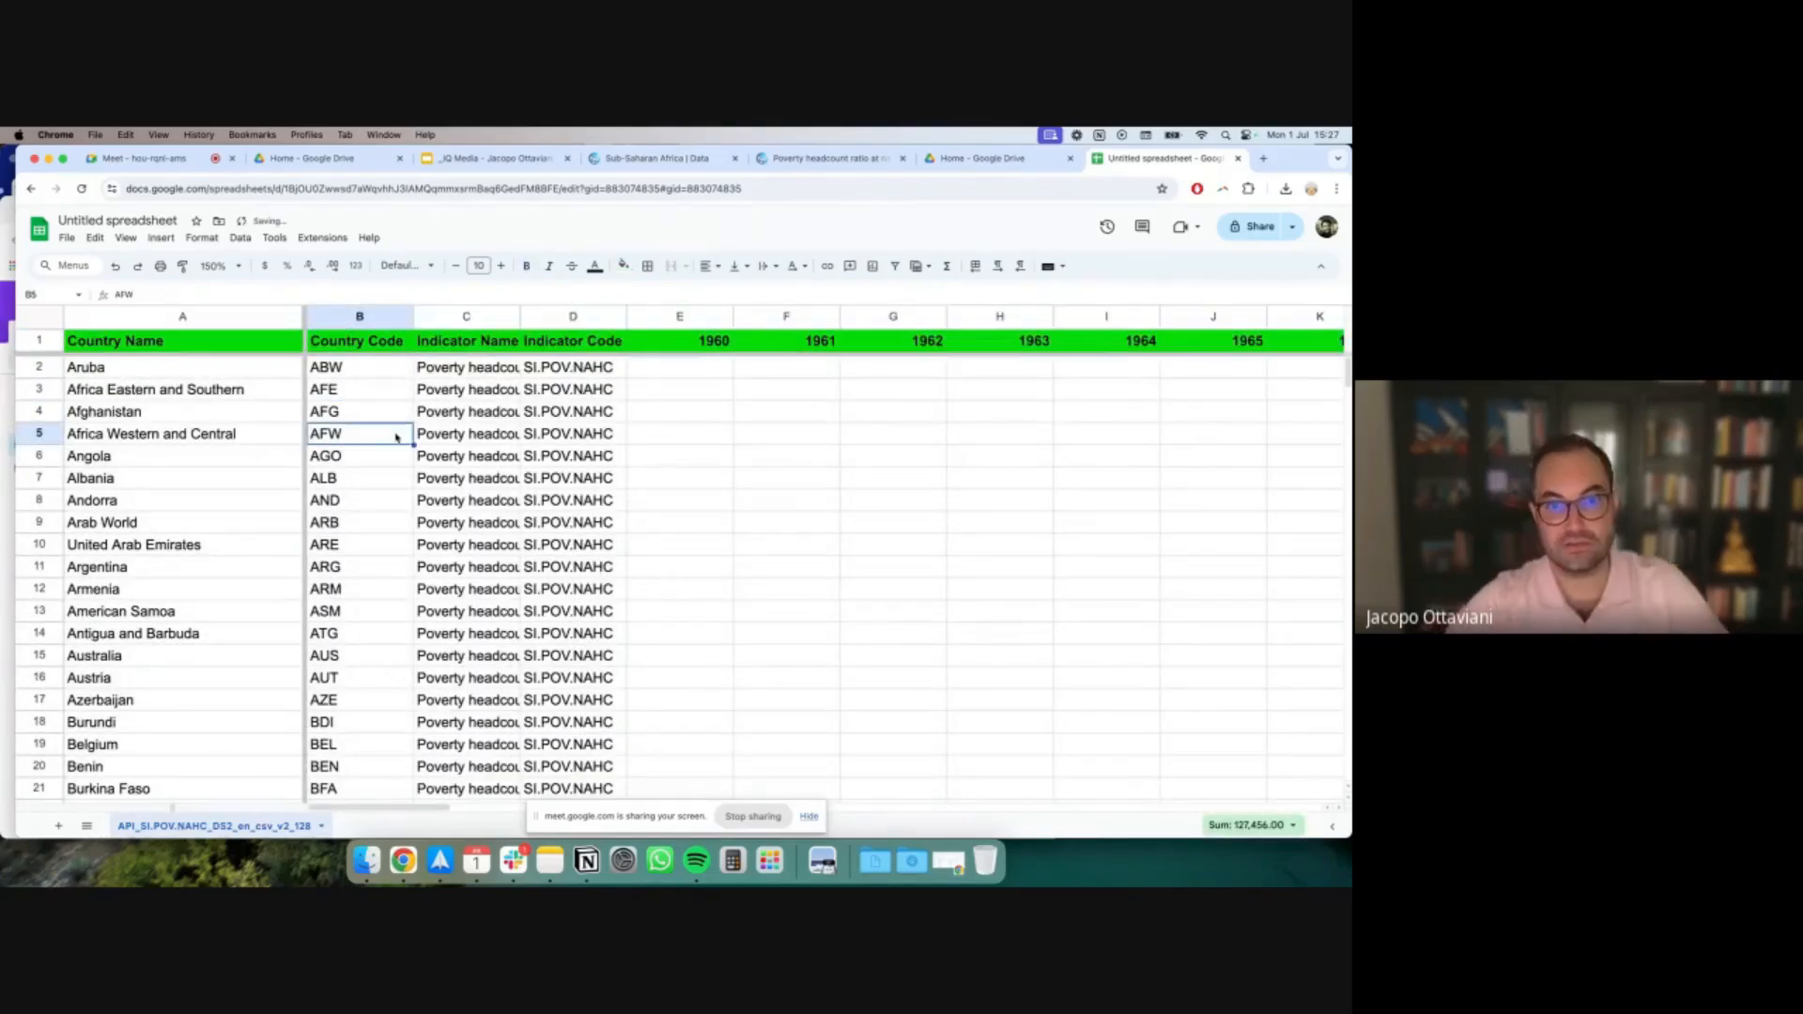
Widen the Indicator Name column to show more of the indicator text
scroll(563, 450, down, 2)
scroll(564, 450, up, 2)
drag(519, 318, 580, 318)
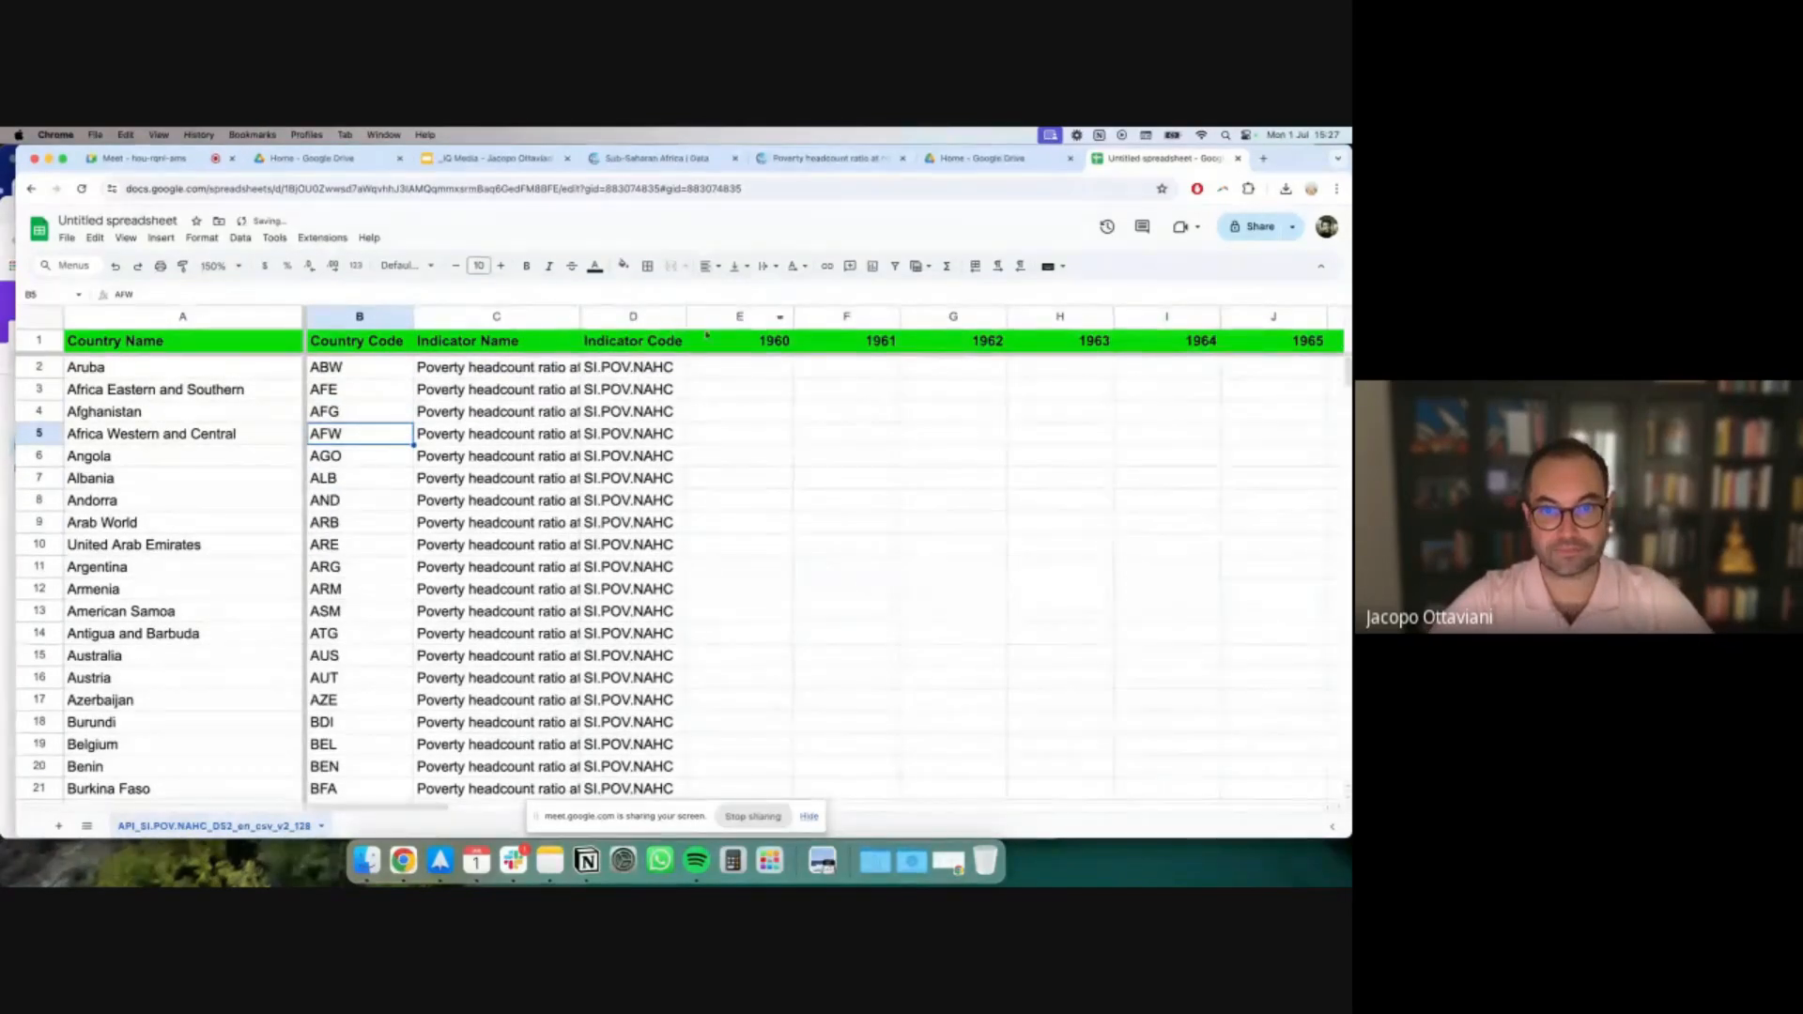
click(718, 340)
Create a filter on header row 1 covering all of its columns
click(51, 341)
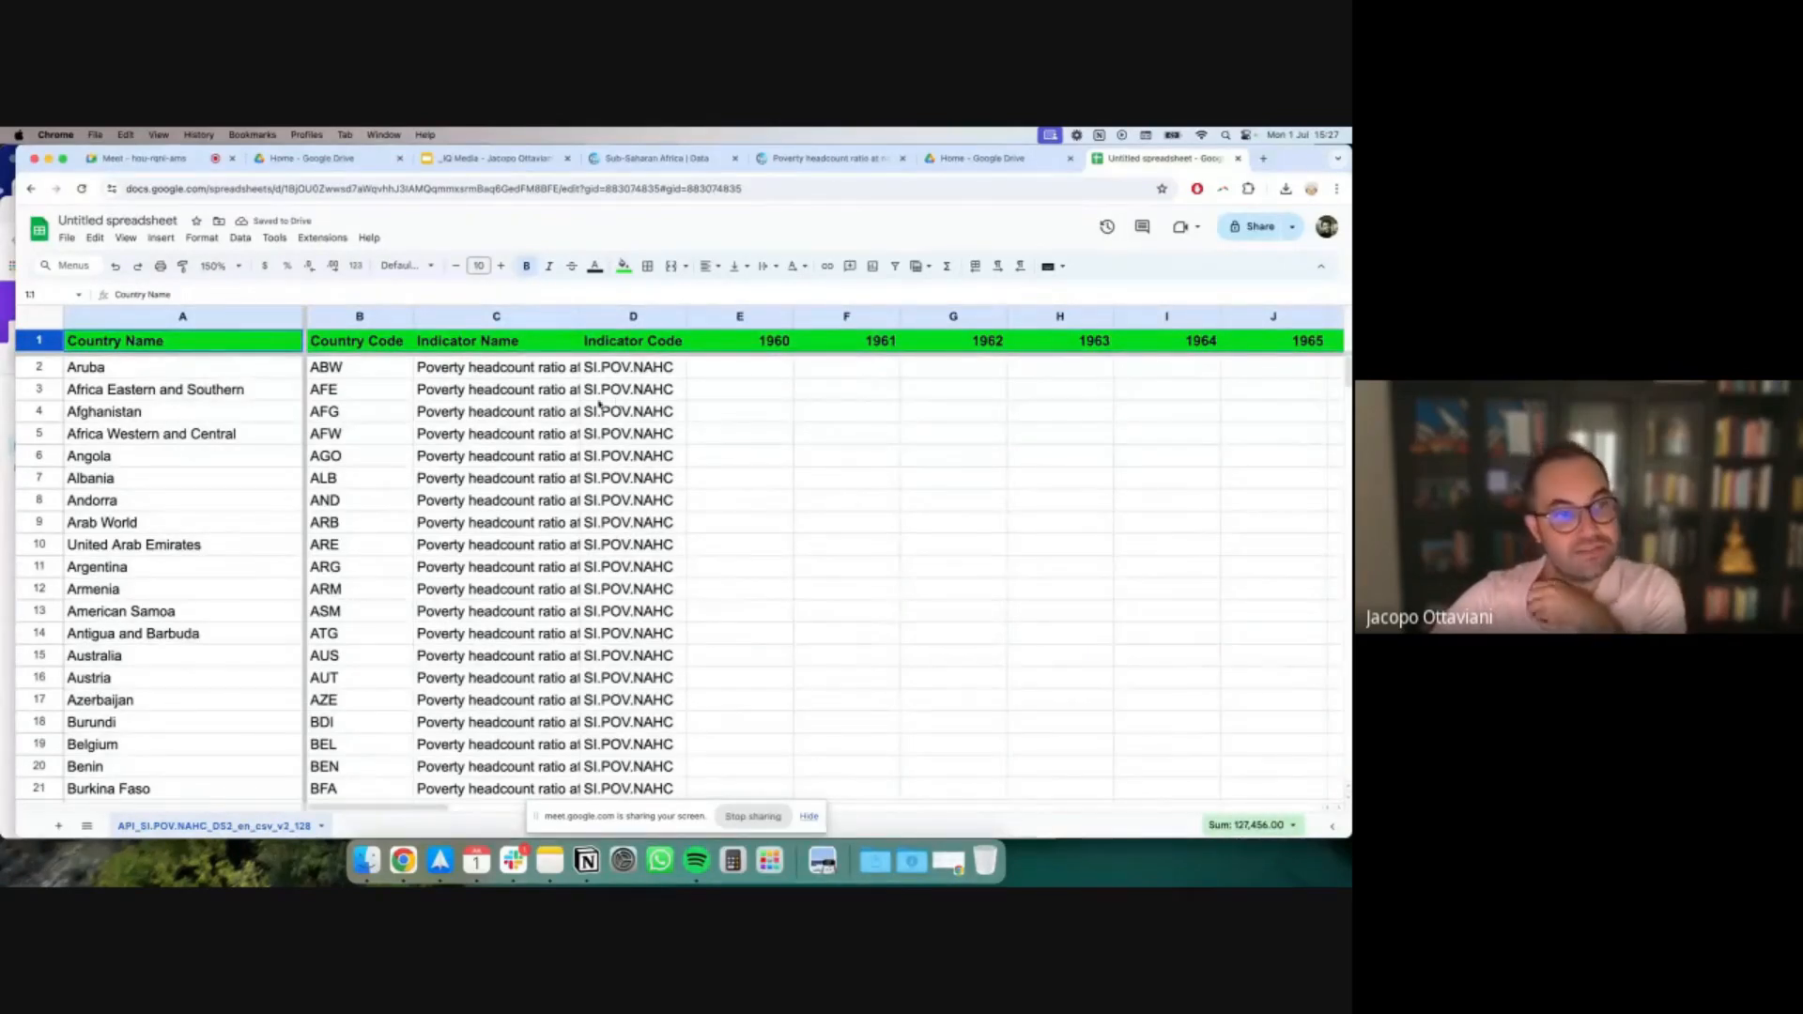
click(240, 239)
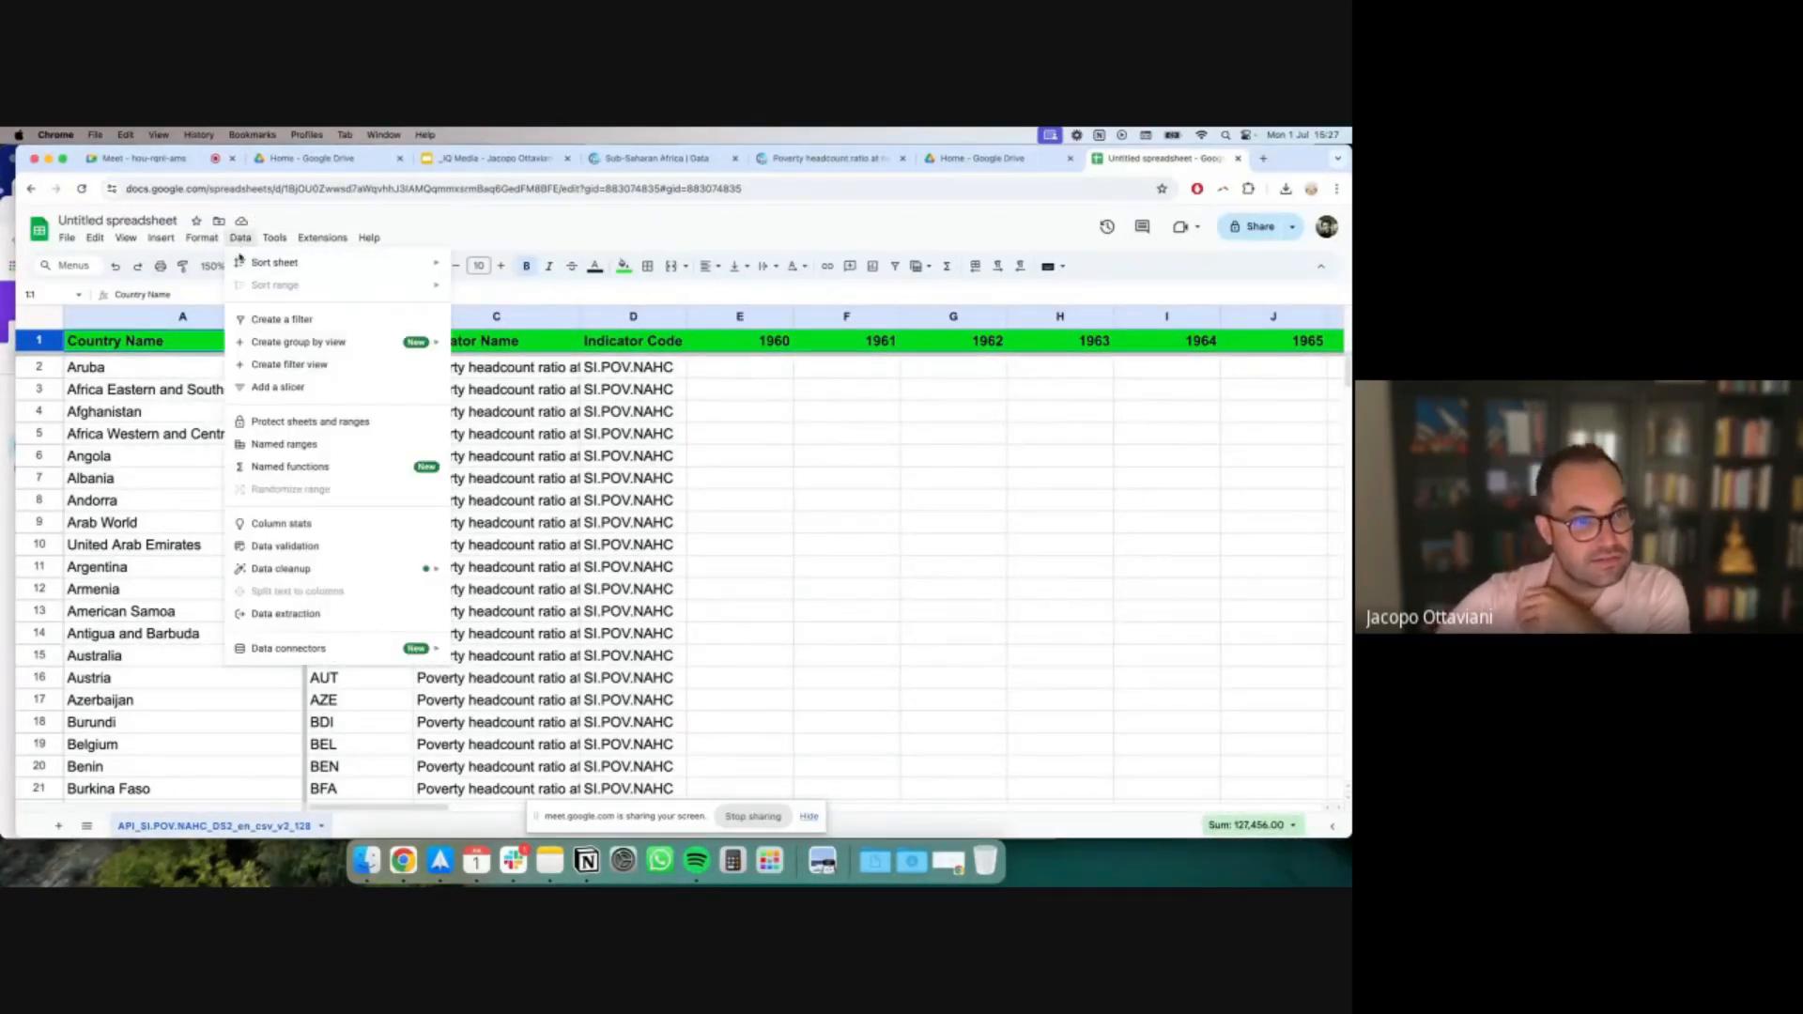
click(282, 320)
click(350, 398)
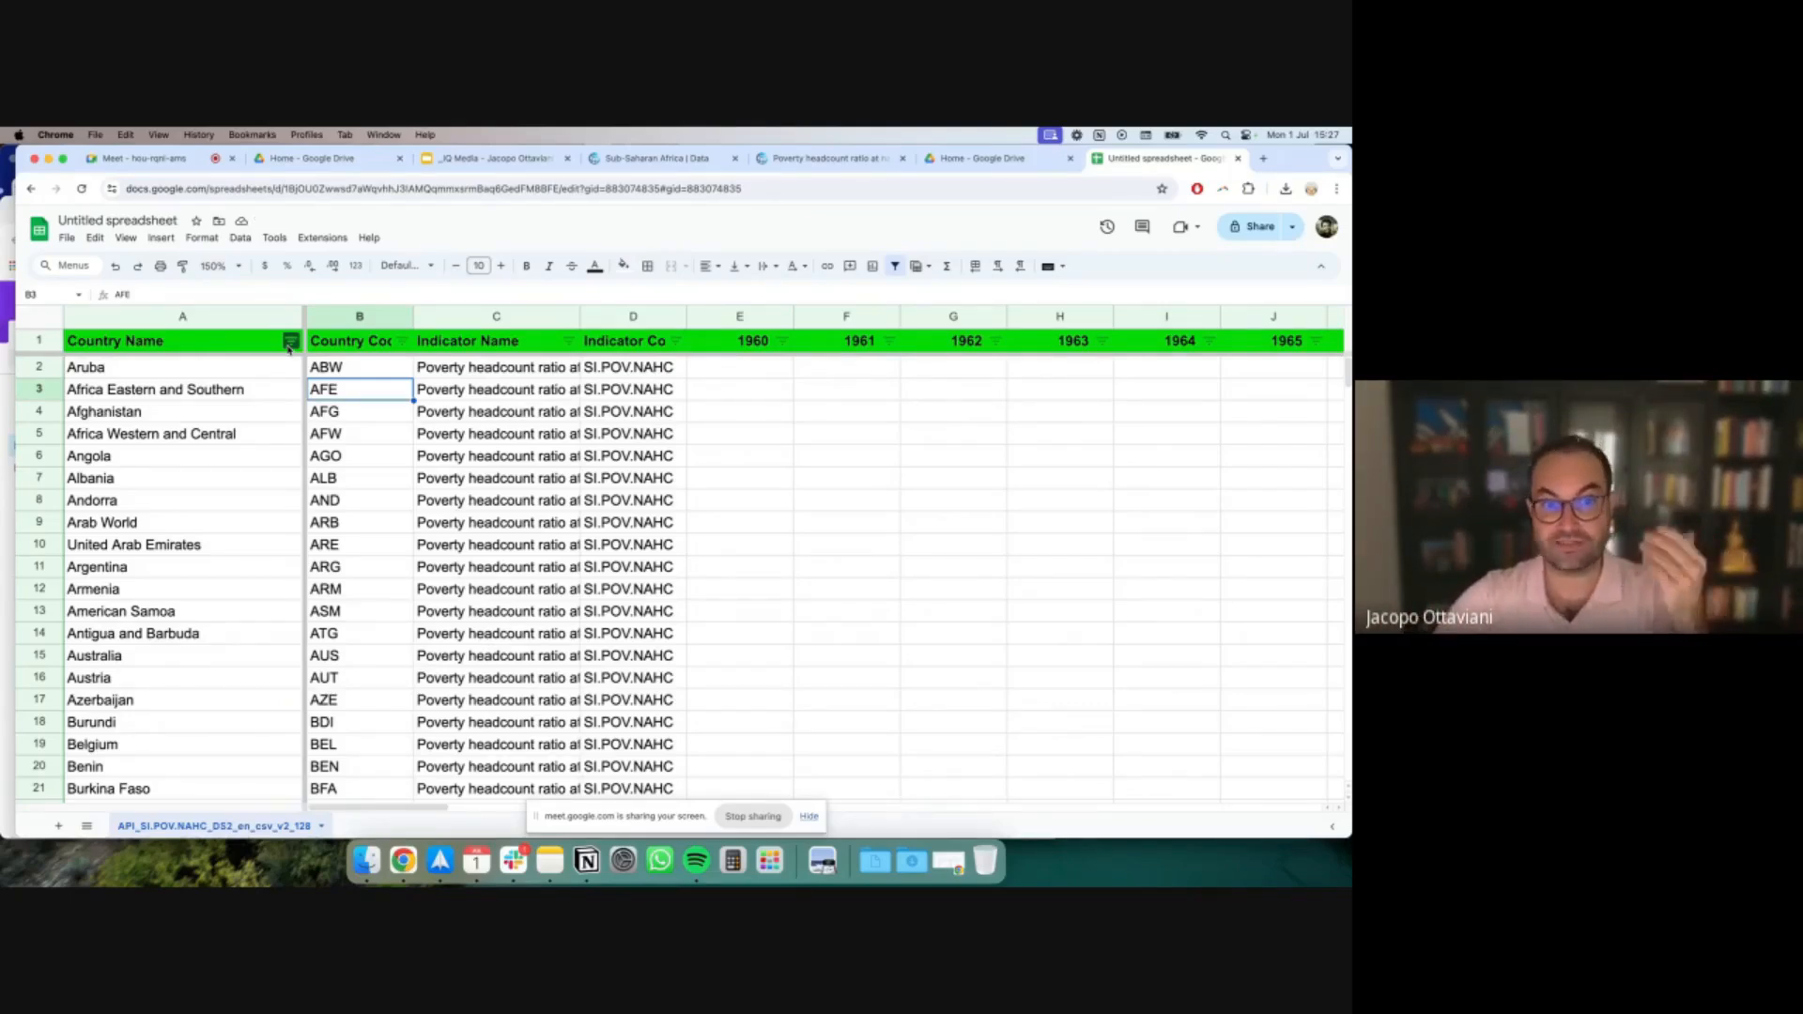
Examine the list of country values offered in the Country Name filter, then dismiss it without filtering
click(289, 343)
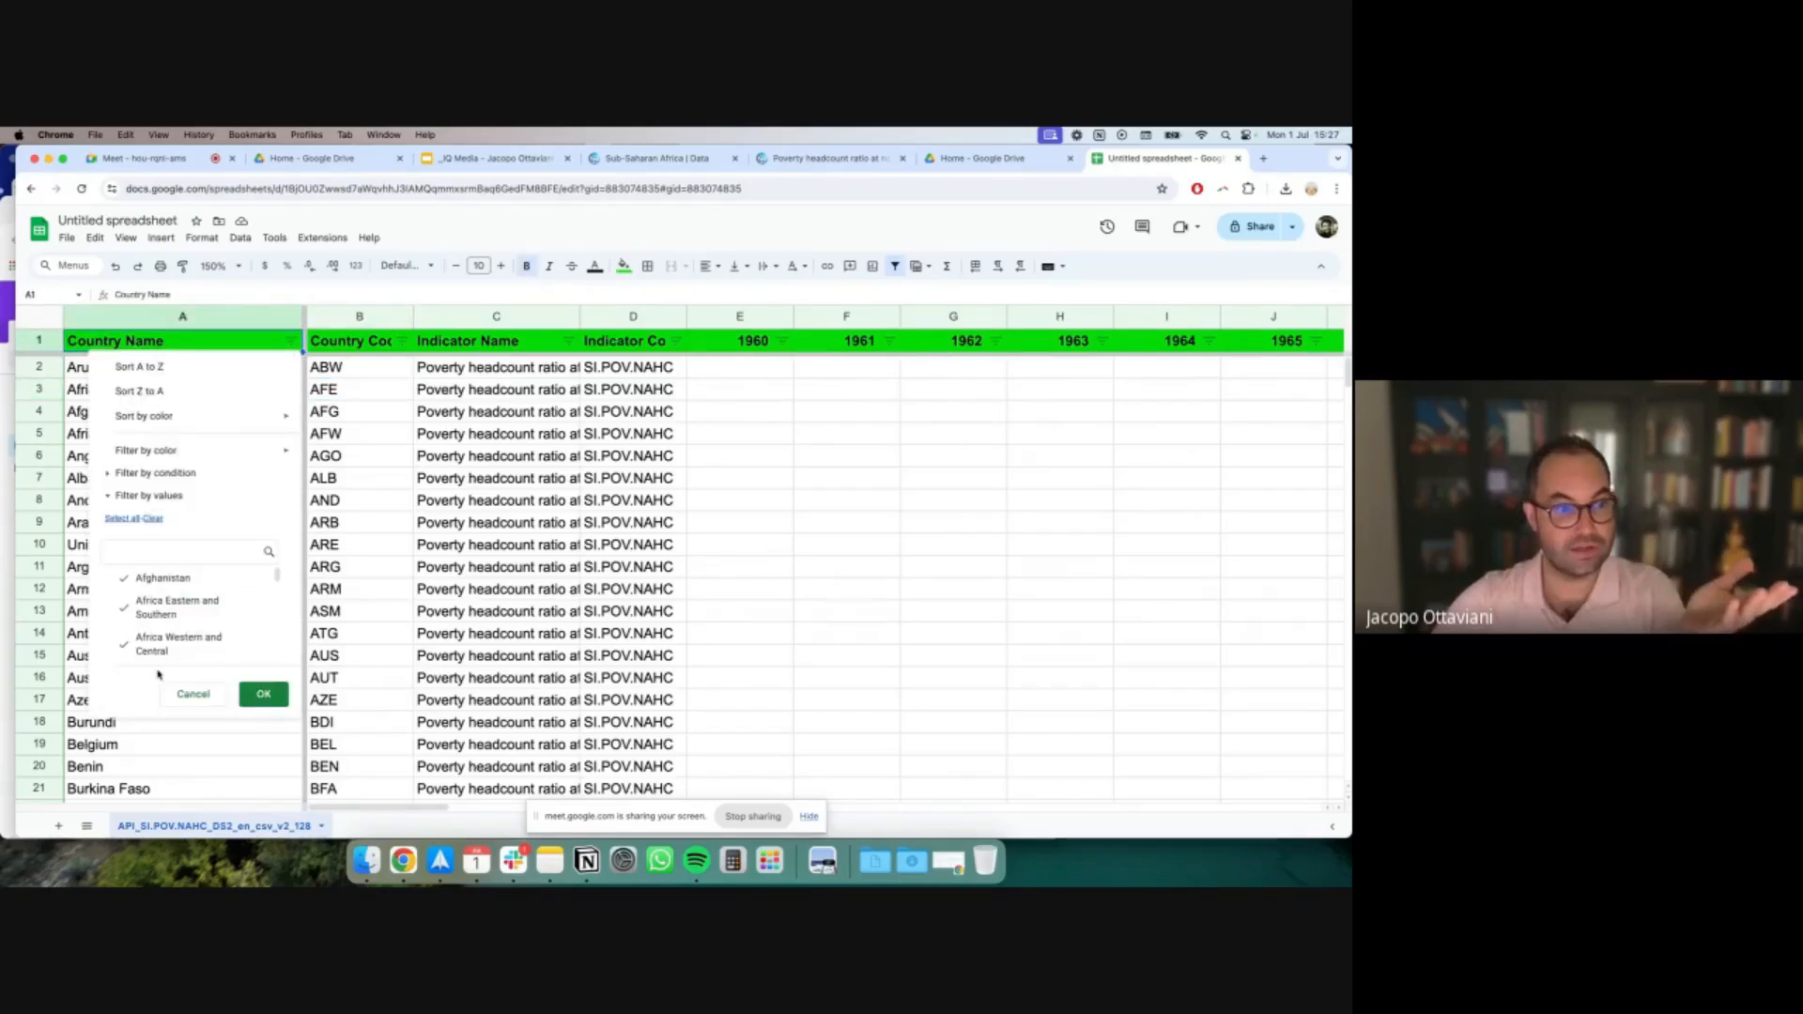
scroll(197, 589, down, 5)
scroll(197, 589, down, 10)
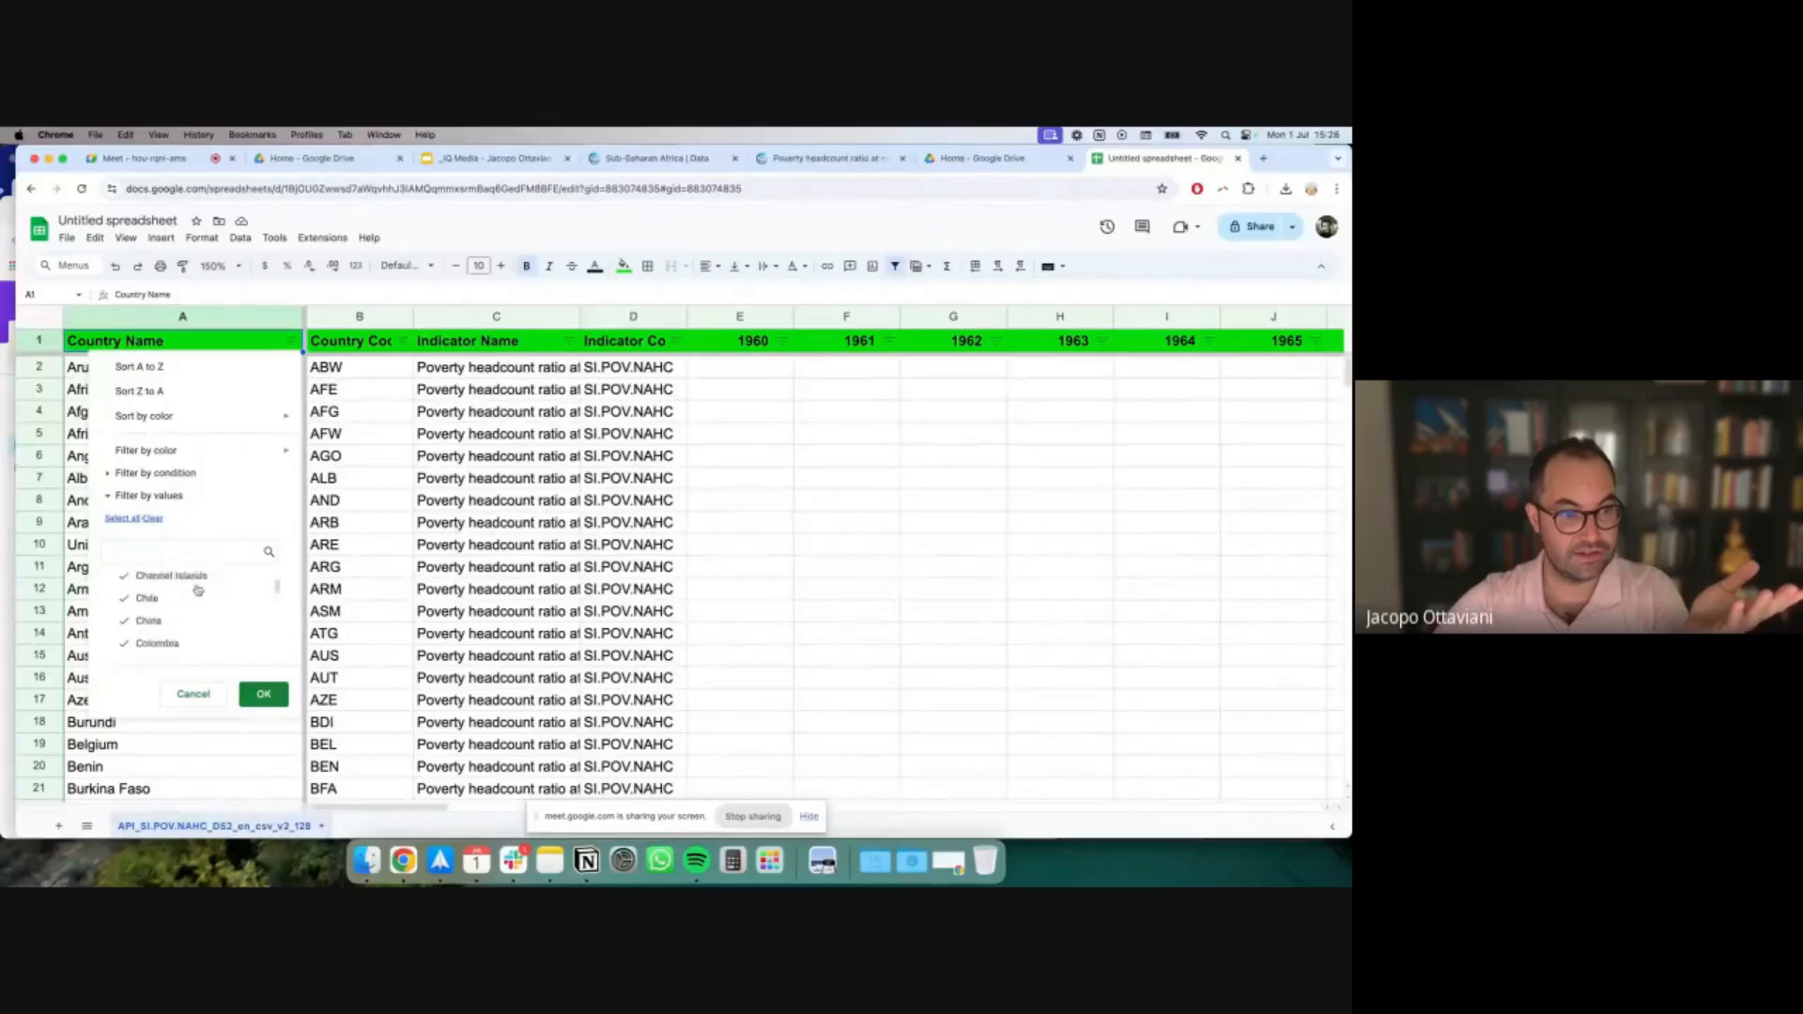
scroll(197, 590, down, 2)
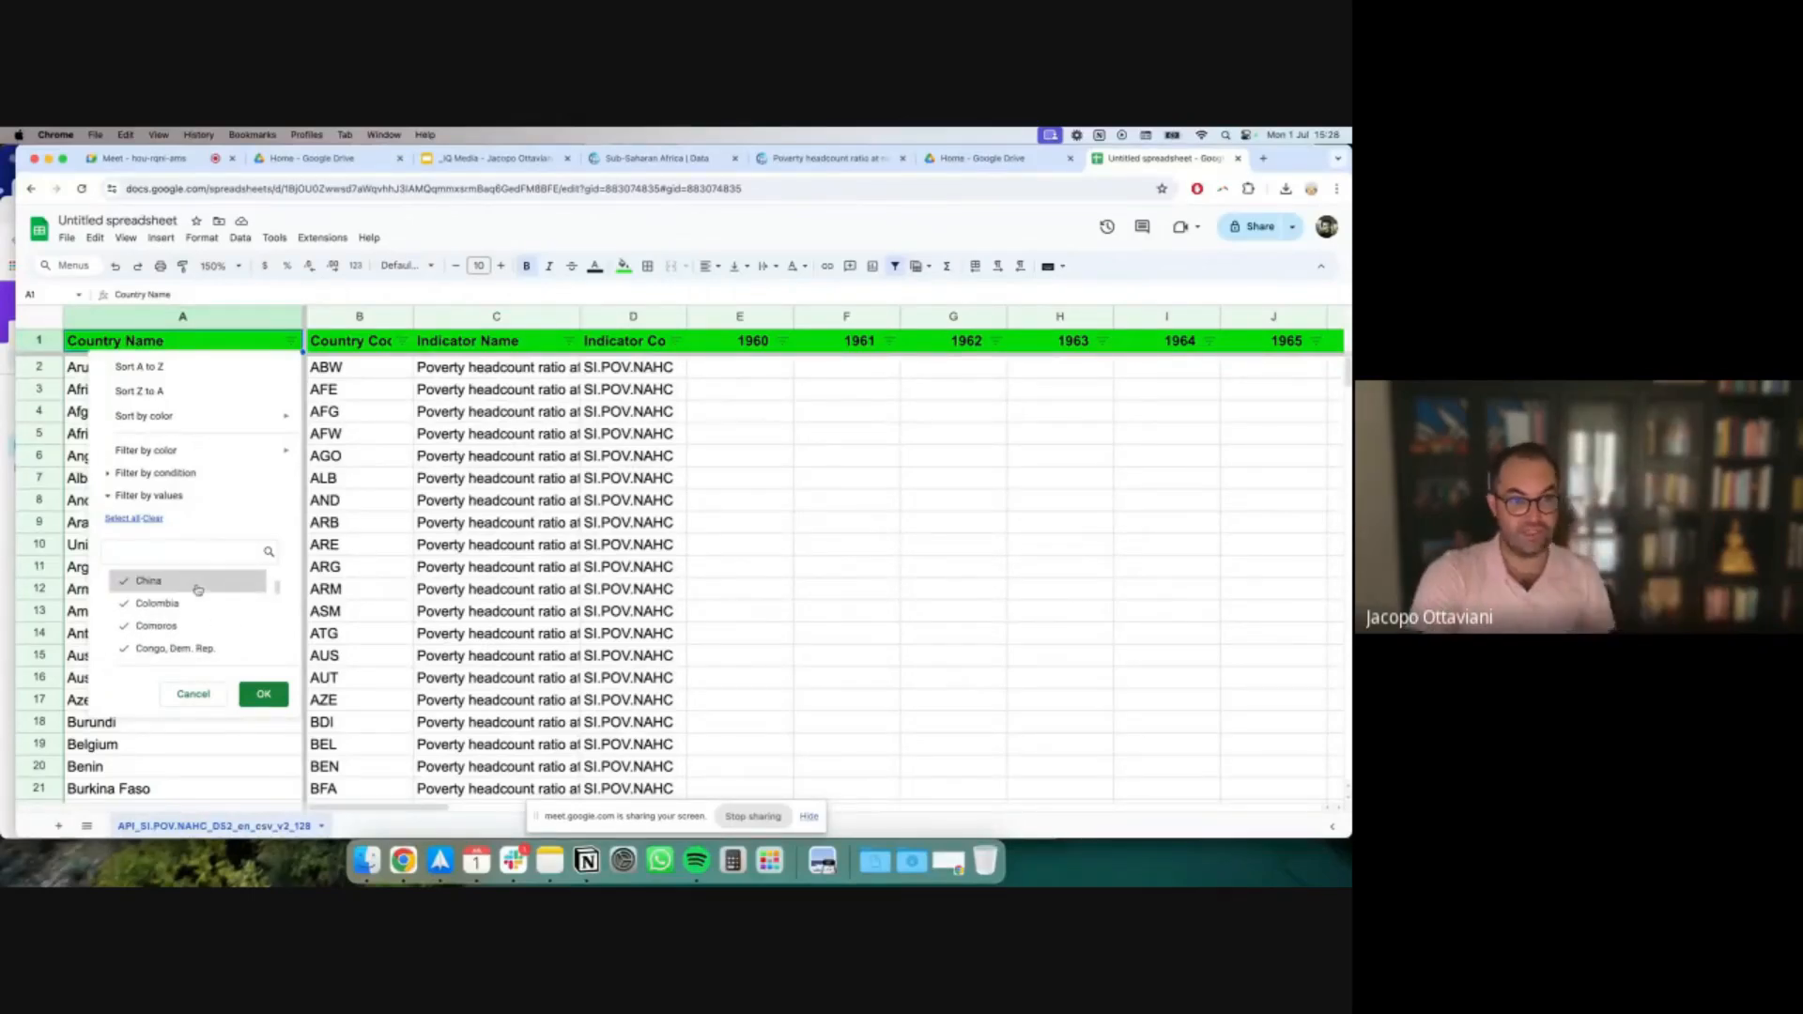
scroll(197, 589, down, 6)
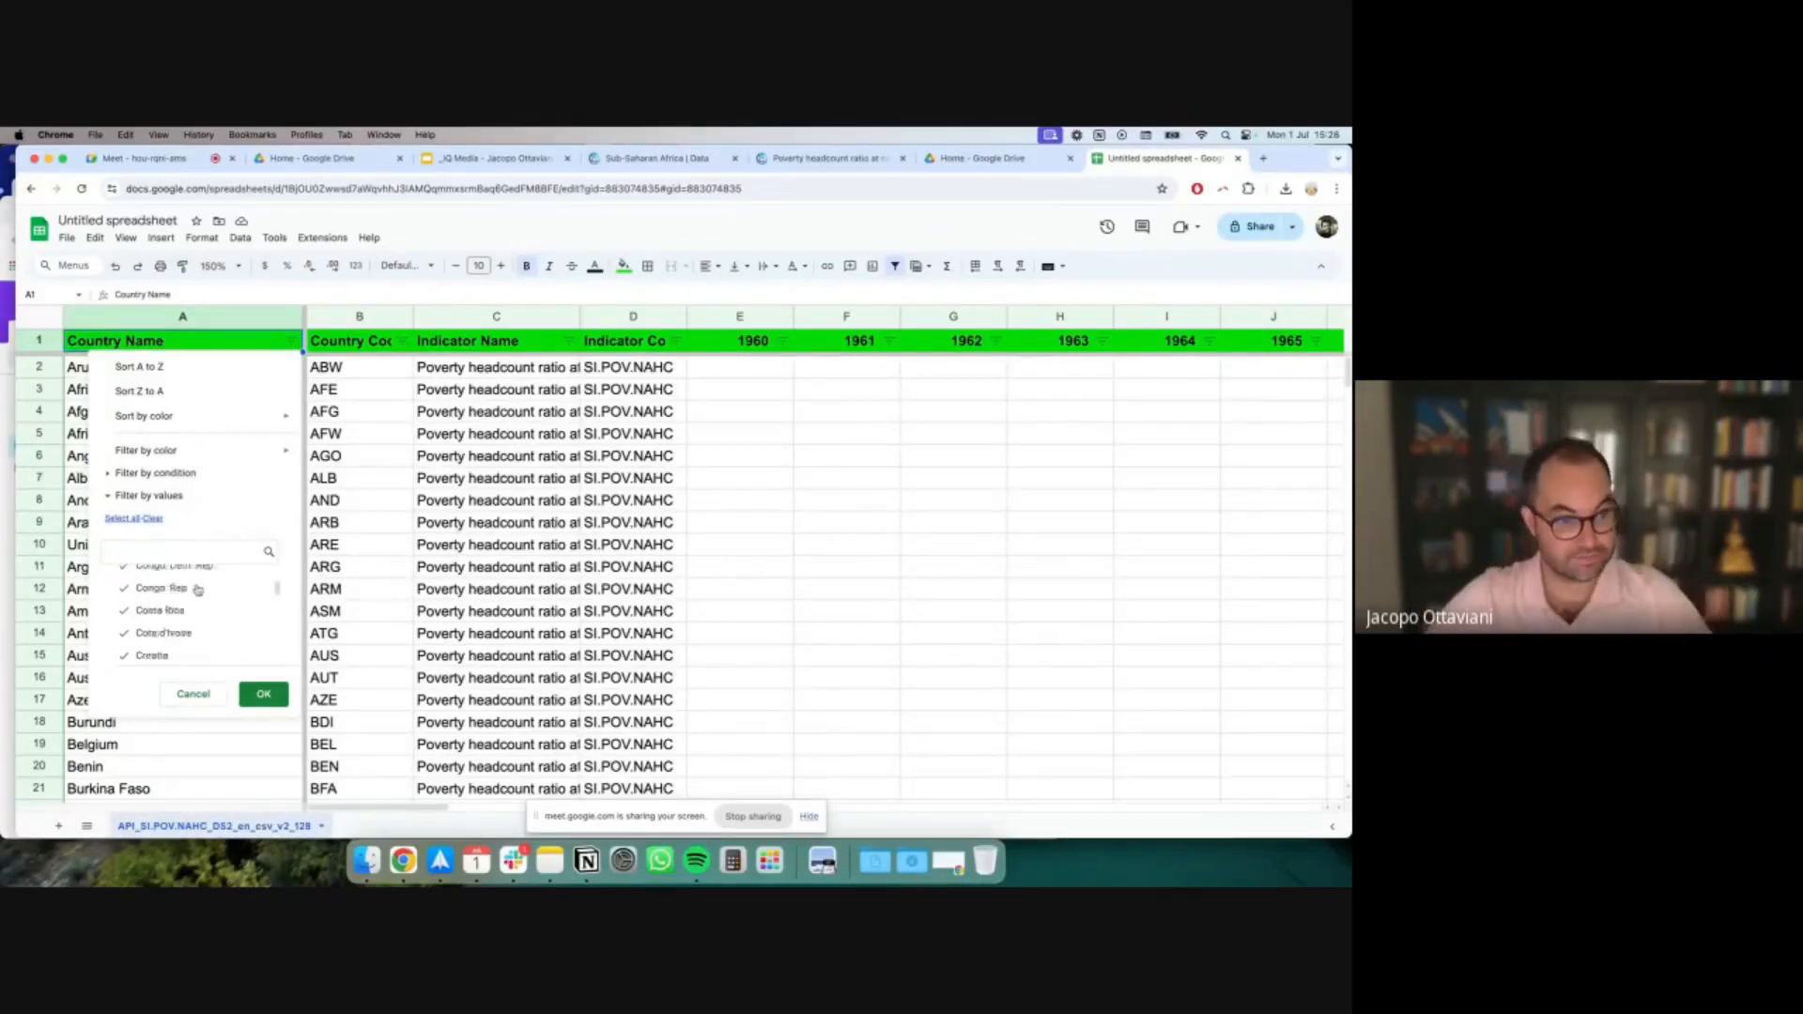
click(402, 483)
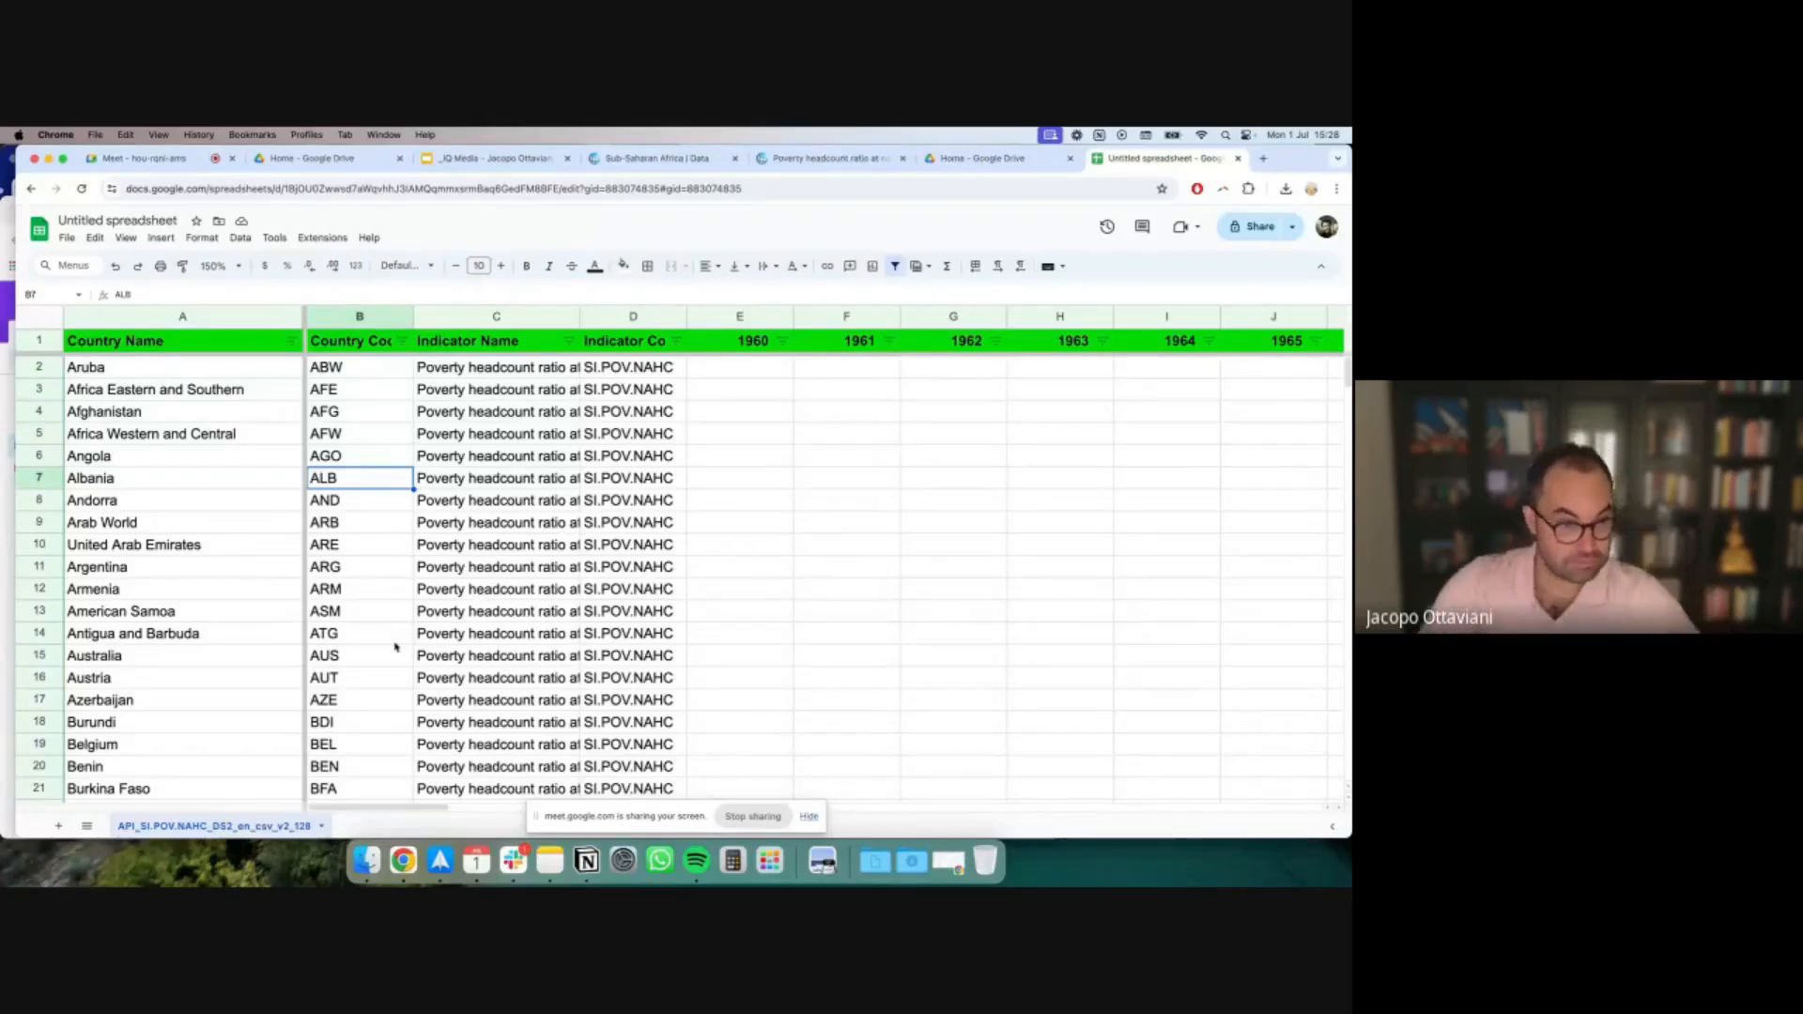
Copy the full indicator name text from cell C2 in the Indicator Name column
click(495, 314)
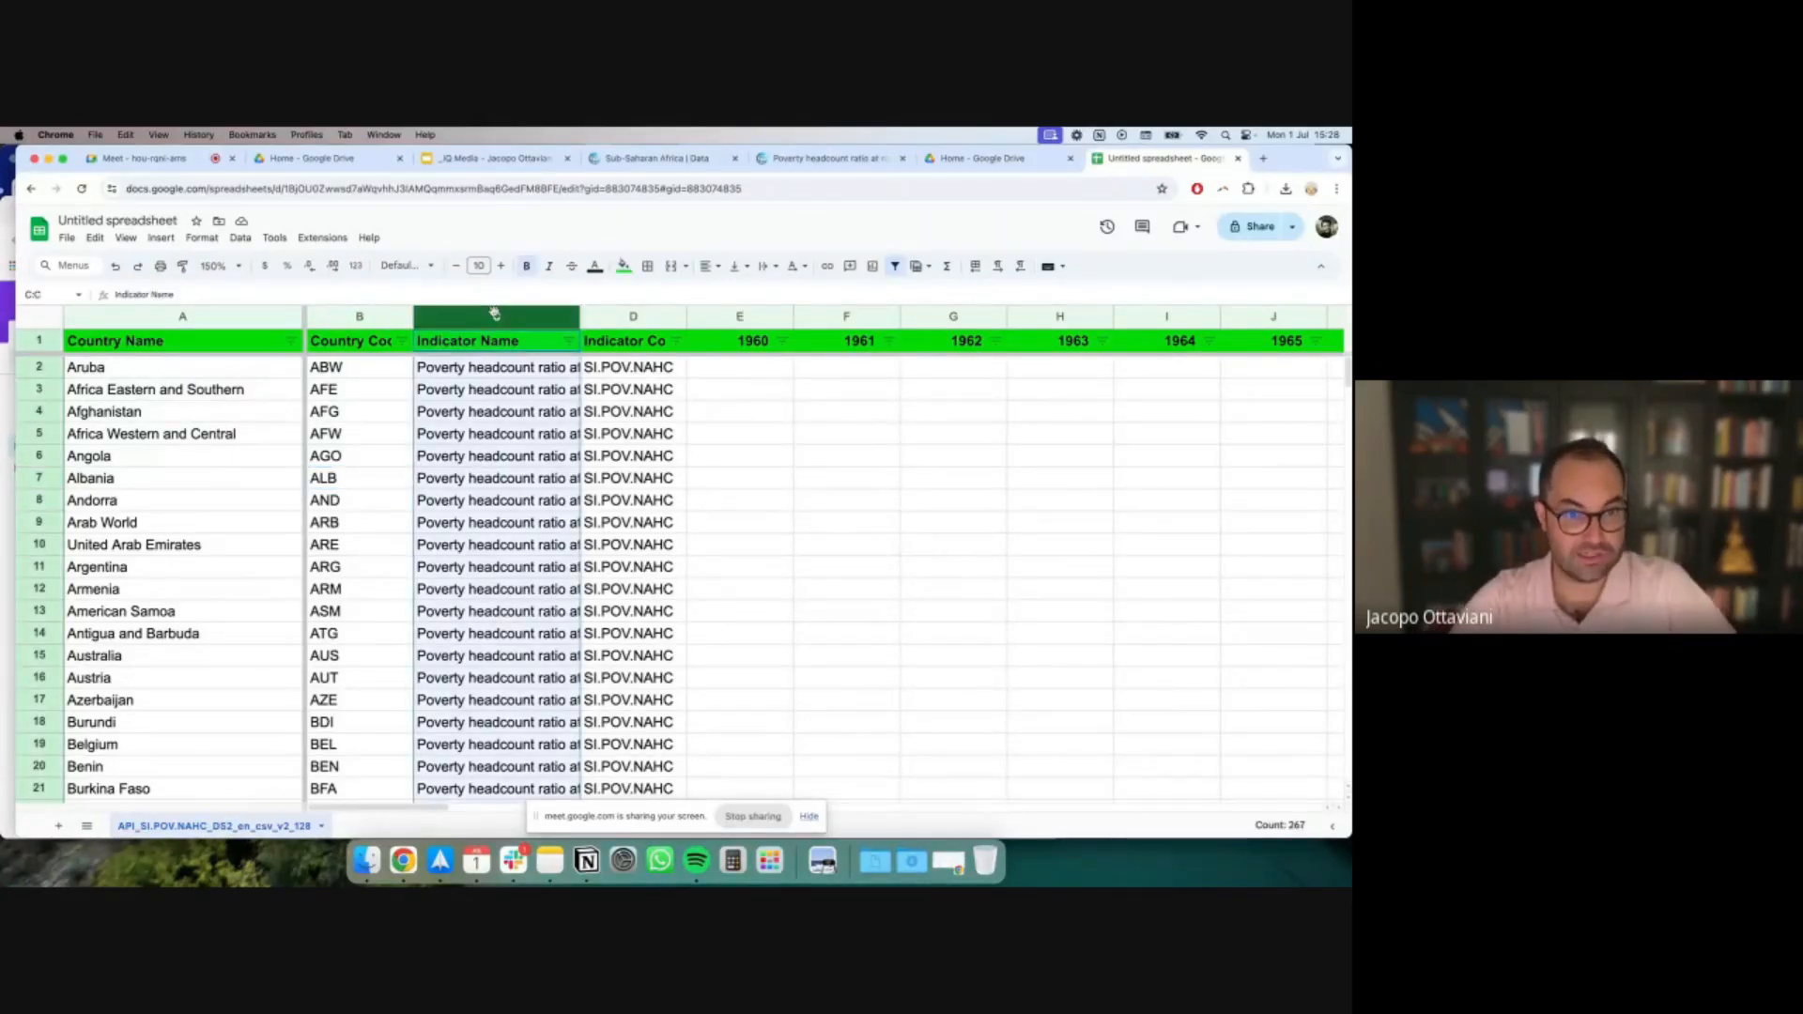
shift+click(619, 319)
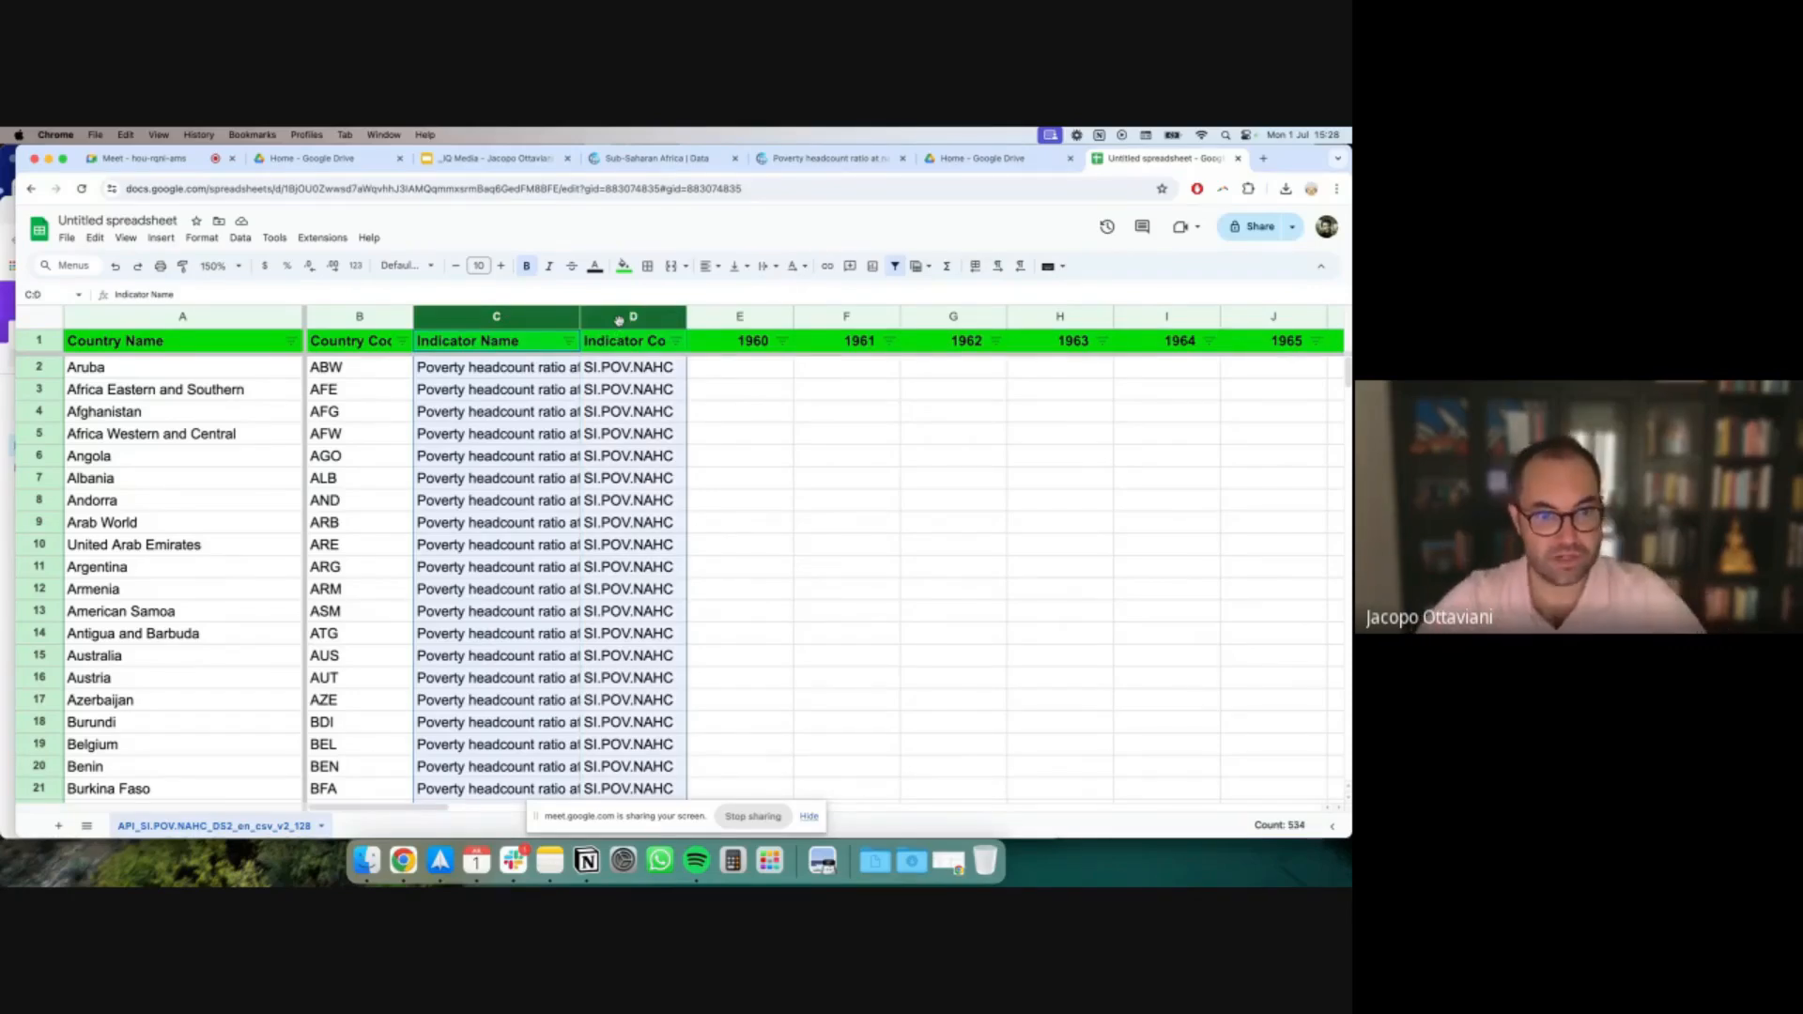
double_click(538, 374)
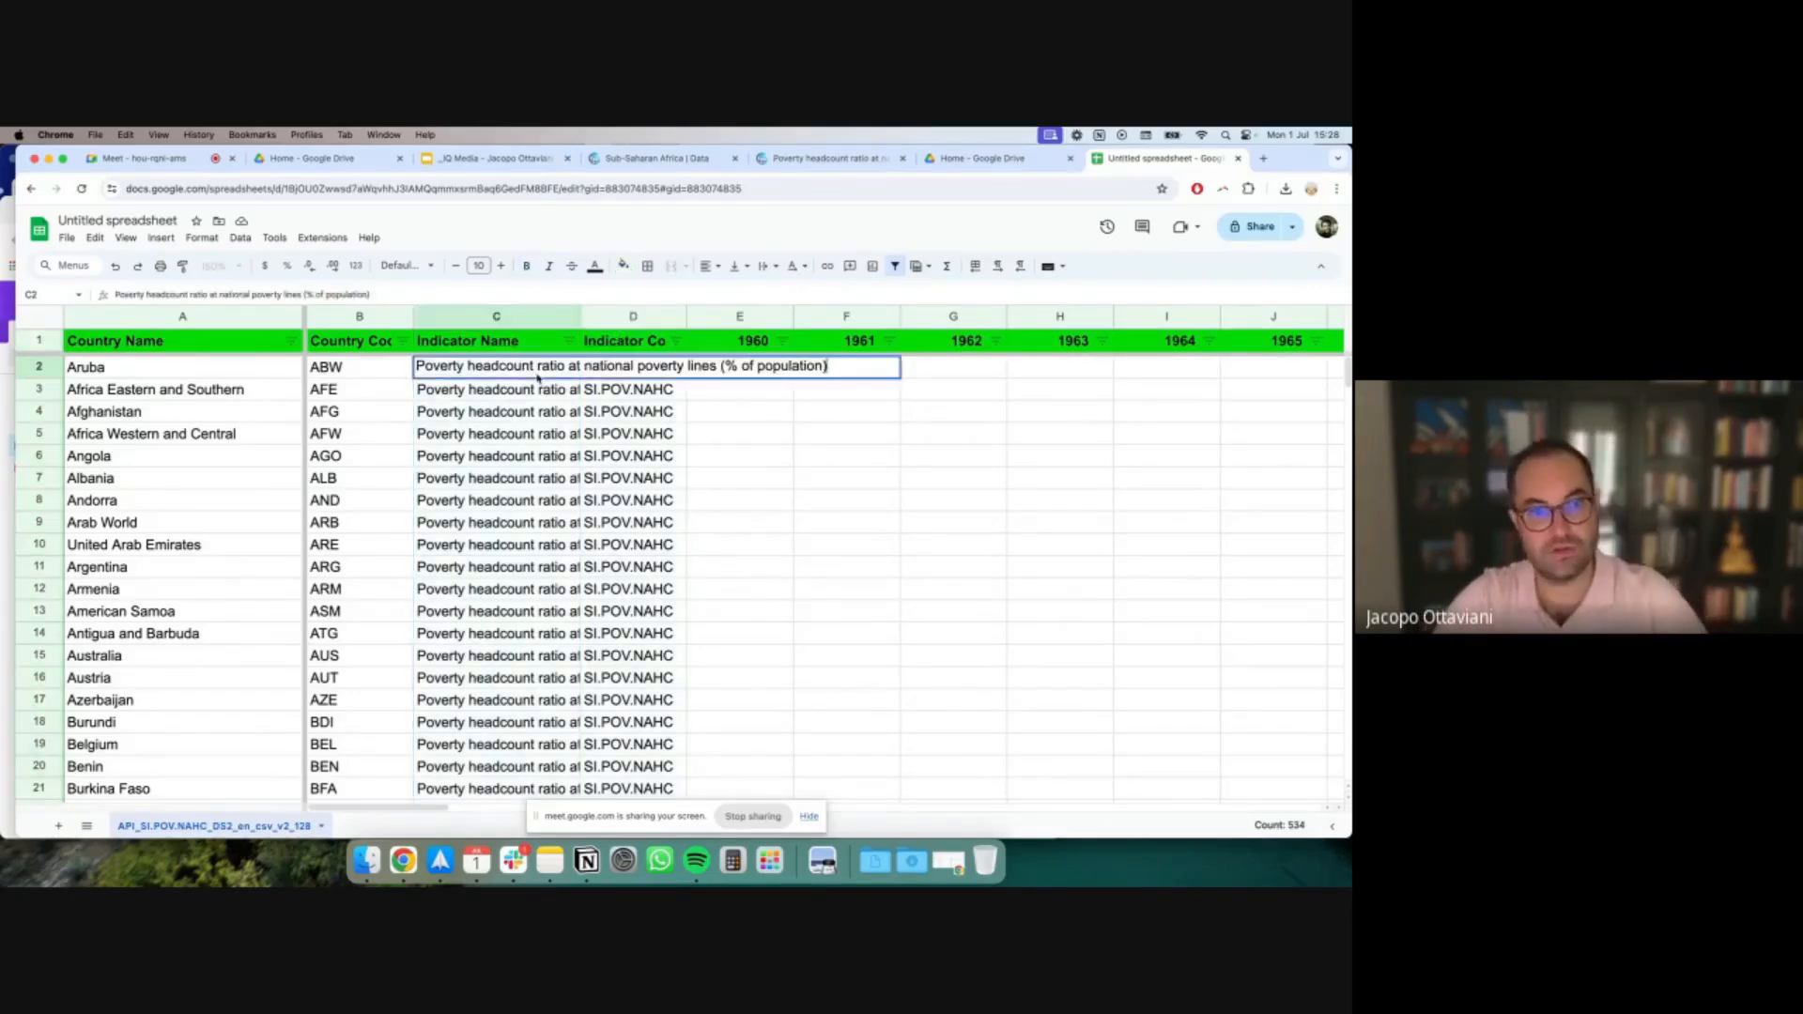
key(super+a)
key(super+c)
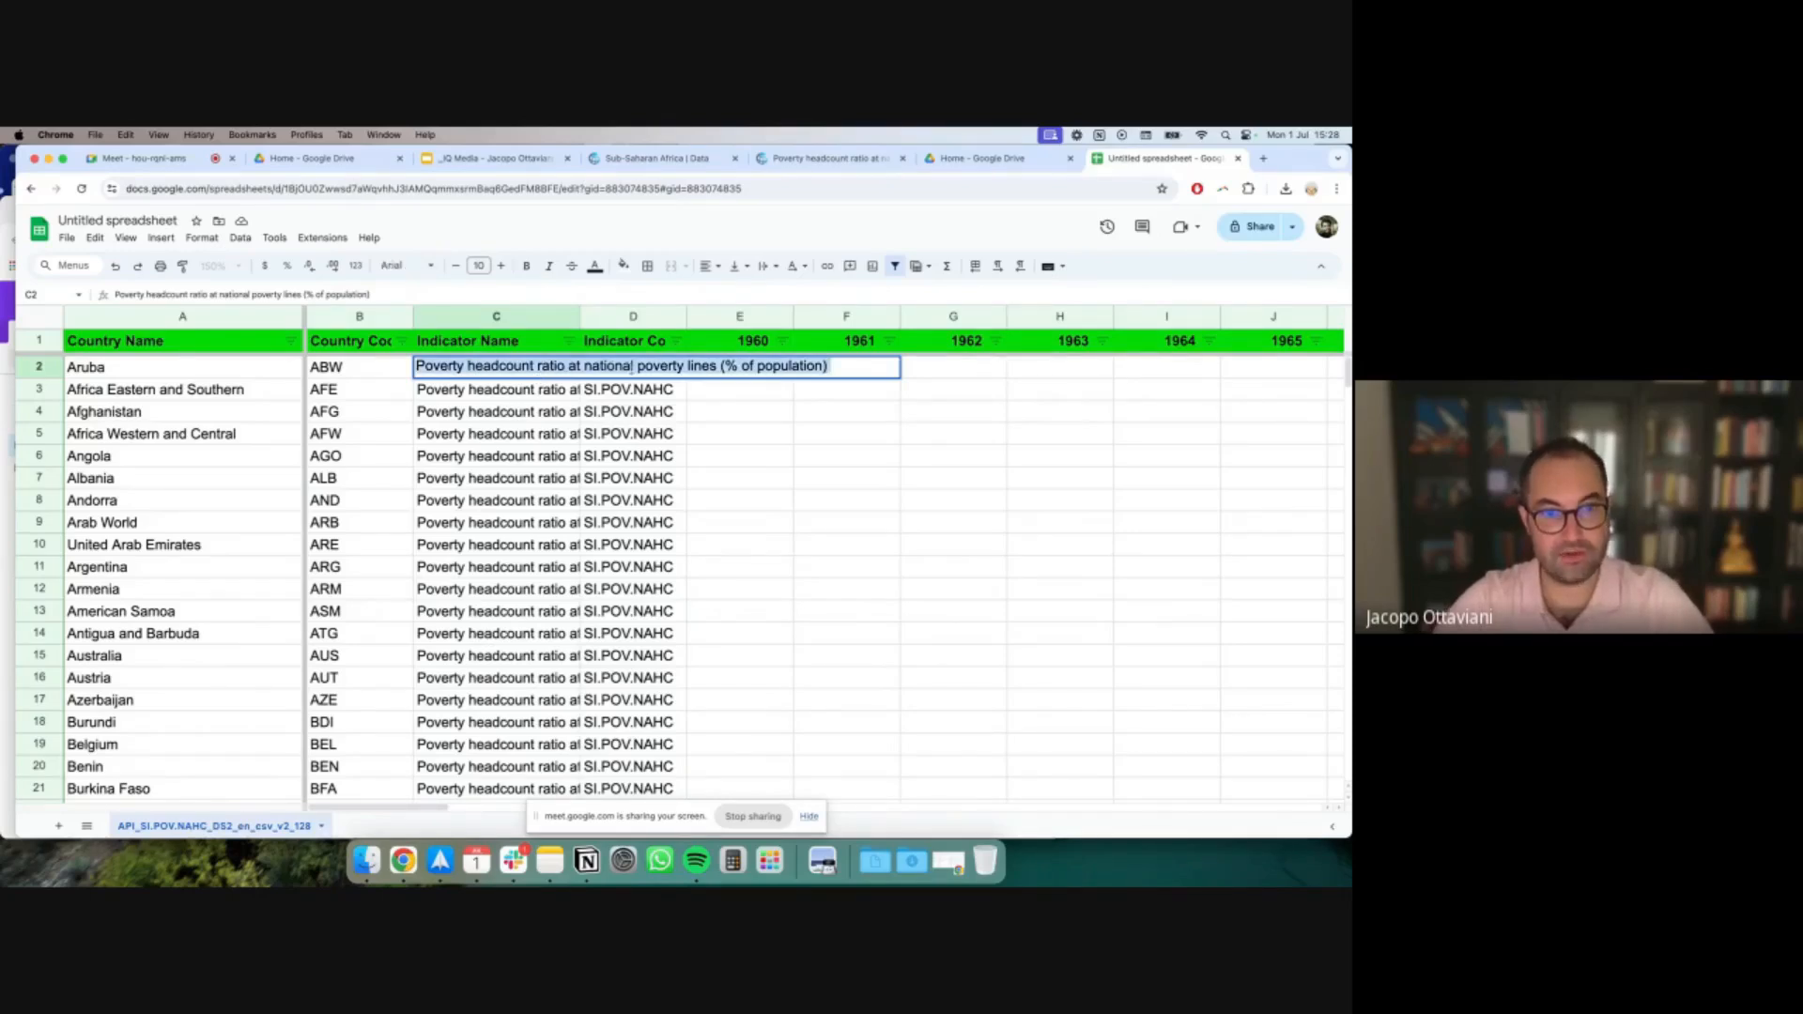
Rename the sheet tab with the copied indicator text, trimmed to "Poverty headcount ratio at national poverty lines"
double_click(204, 826)
key(super+v)
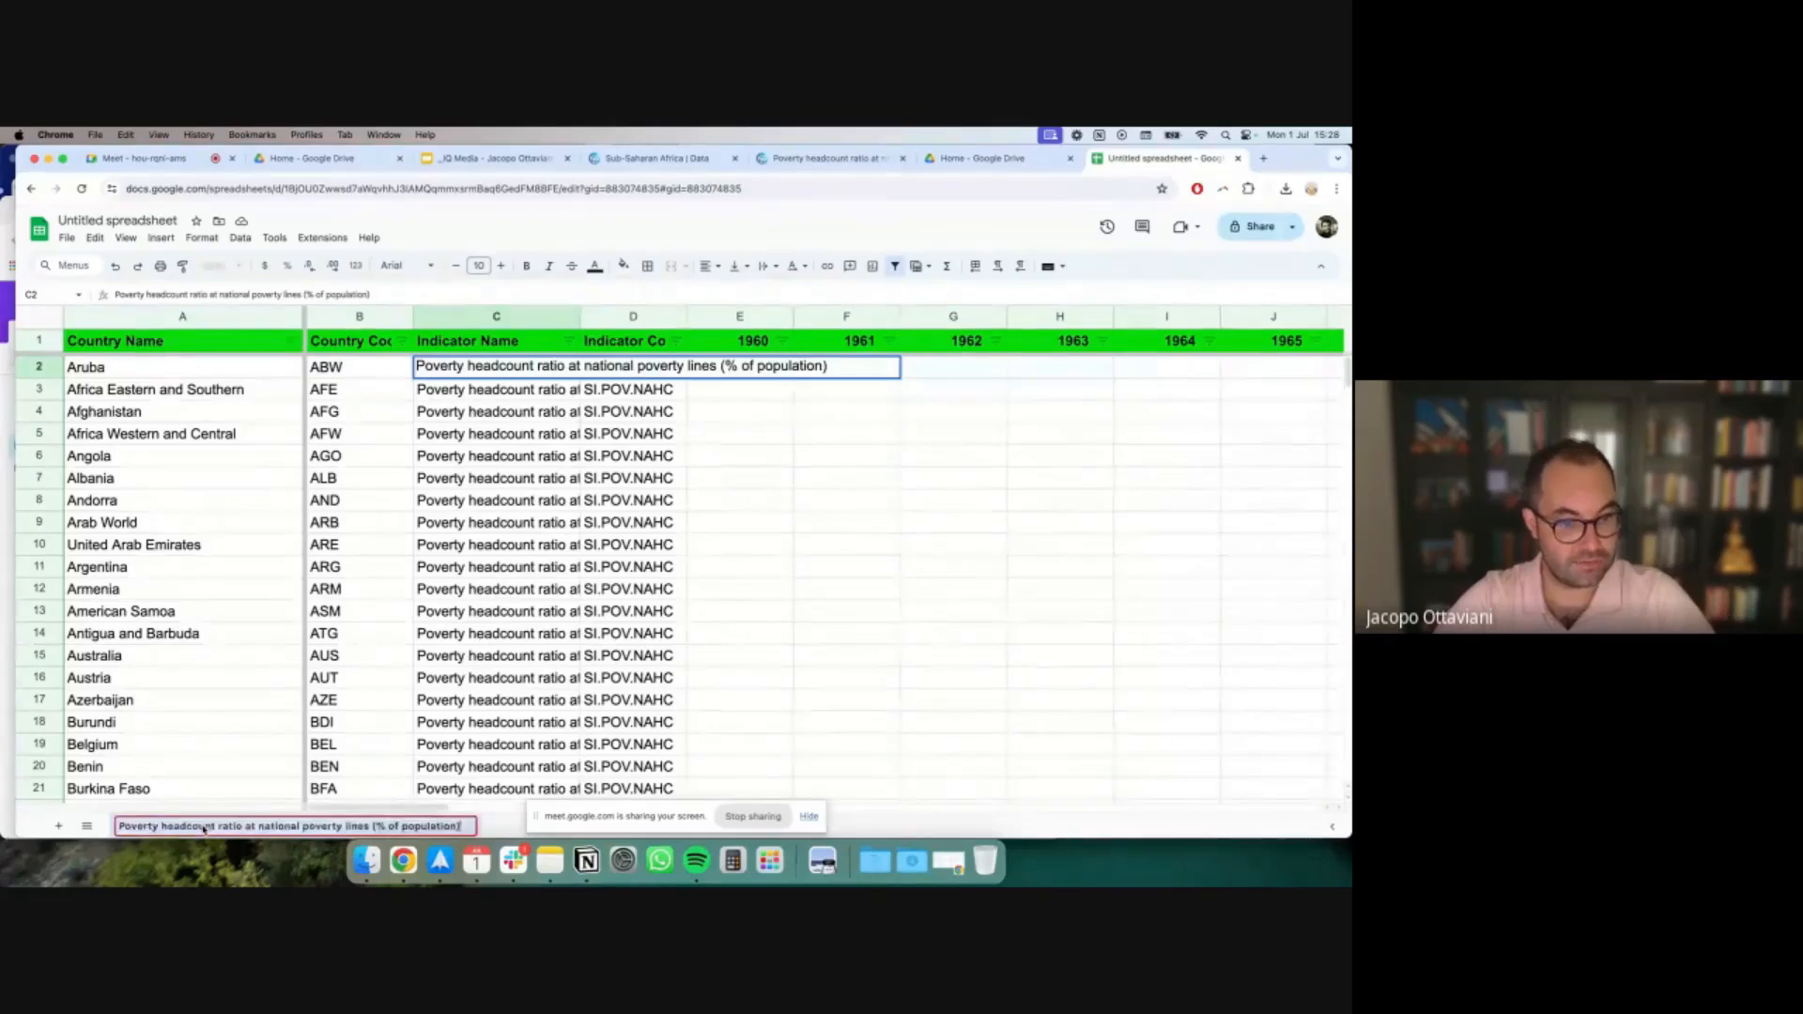
click(385, 826)
key(BackSpace)
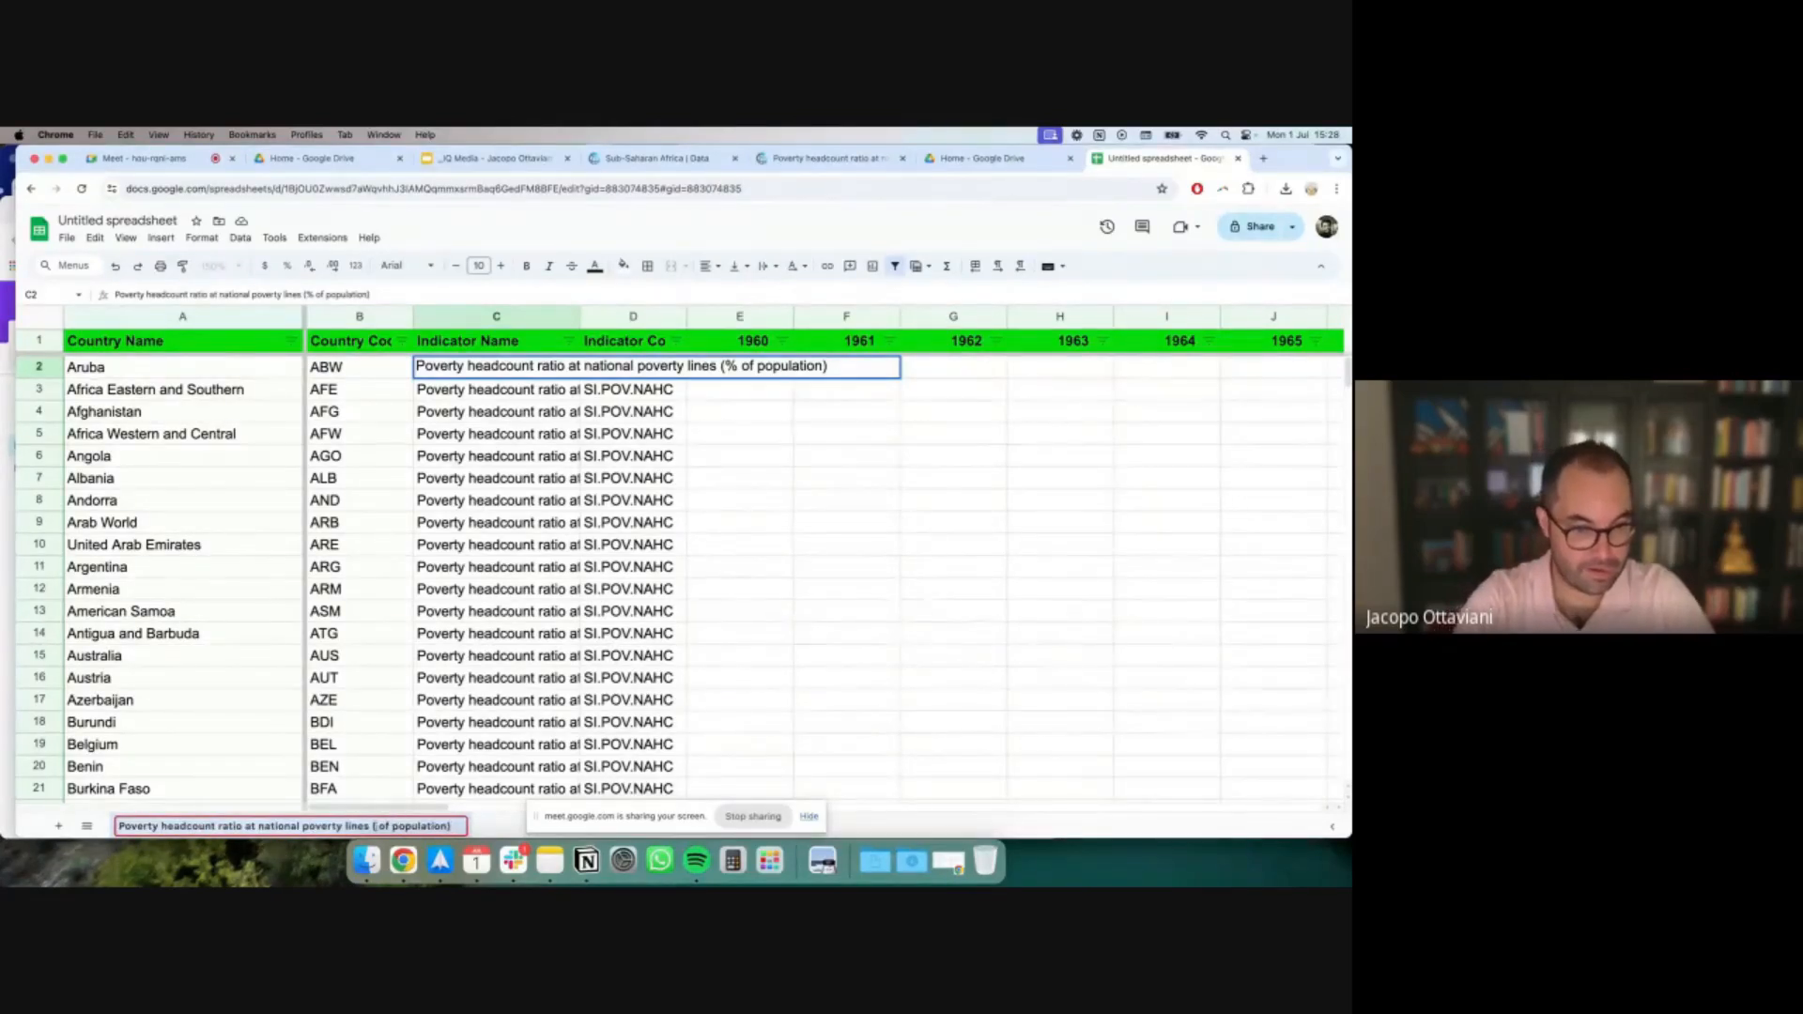
key(BackSpace)
key(super+shift+Right)
key(BackSpace)
key(BackSpace)
key(Return)
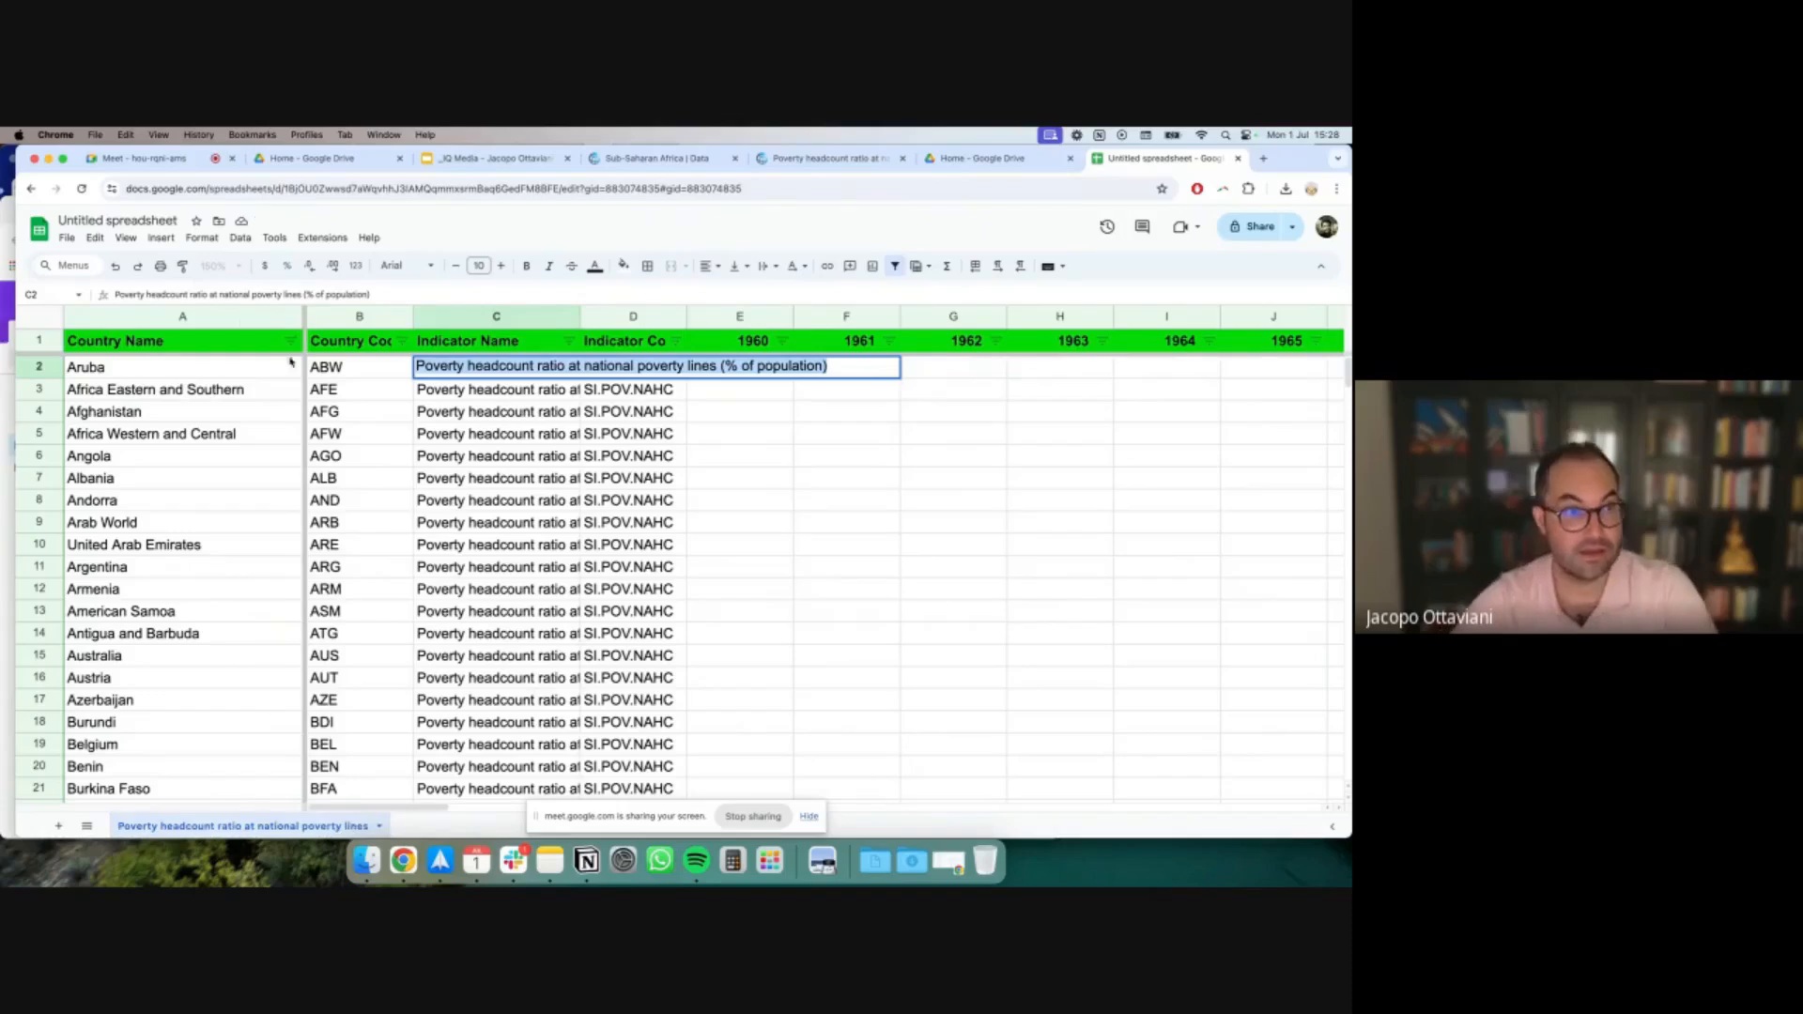
Rename the spreadsheet file as "Extreme poverty dataset - World Bank"
click(162, 220)
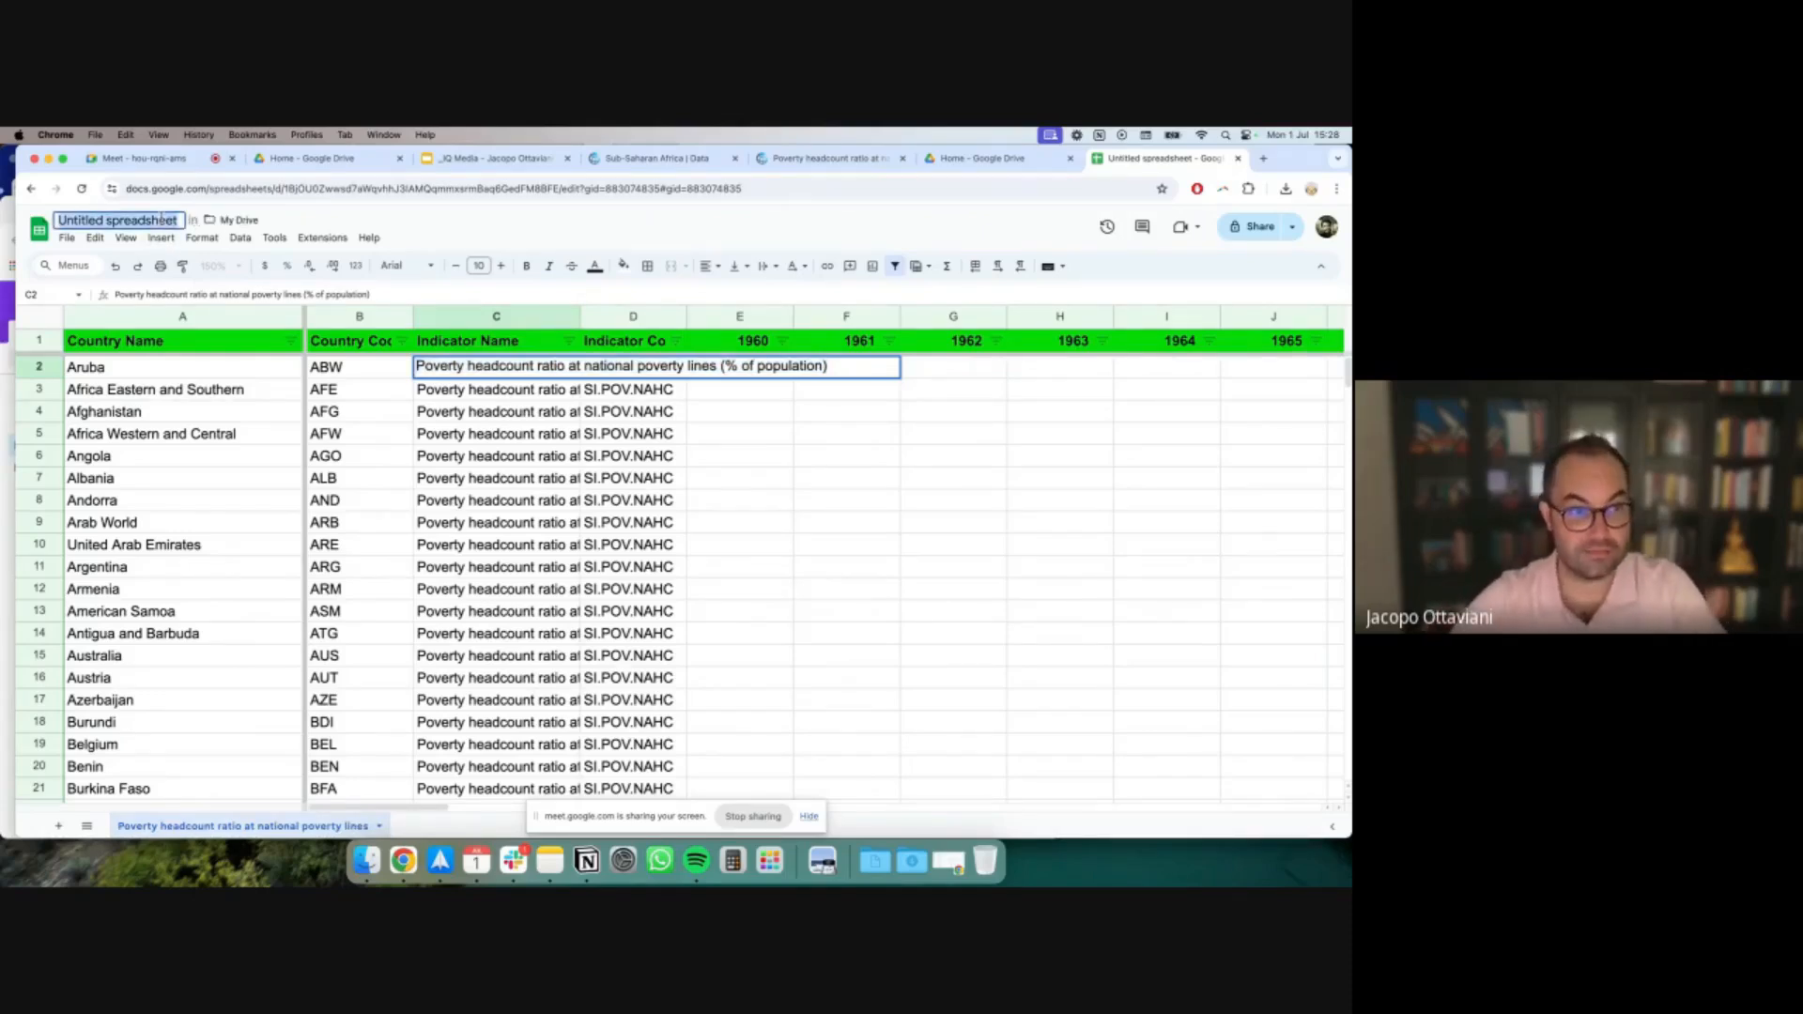
text(Extreme povery)
key(BackSpace)
text(ty d)
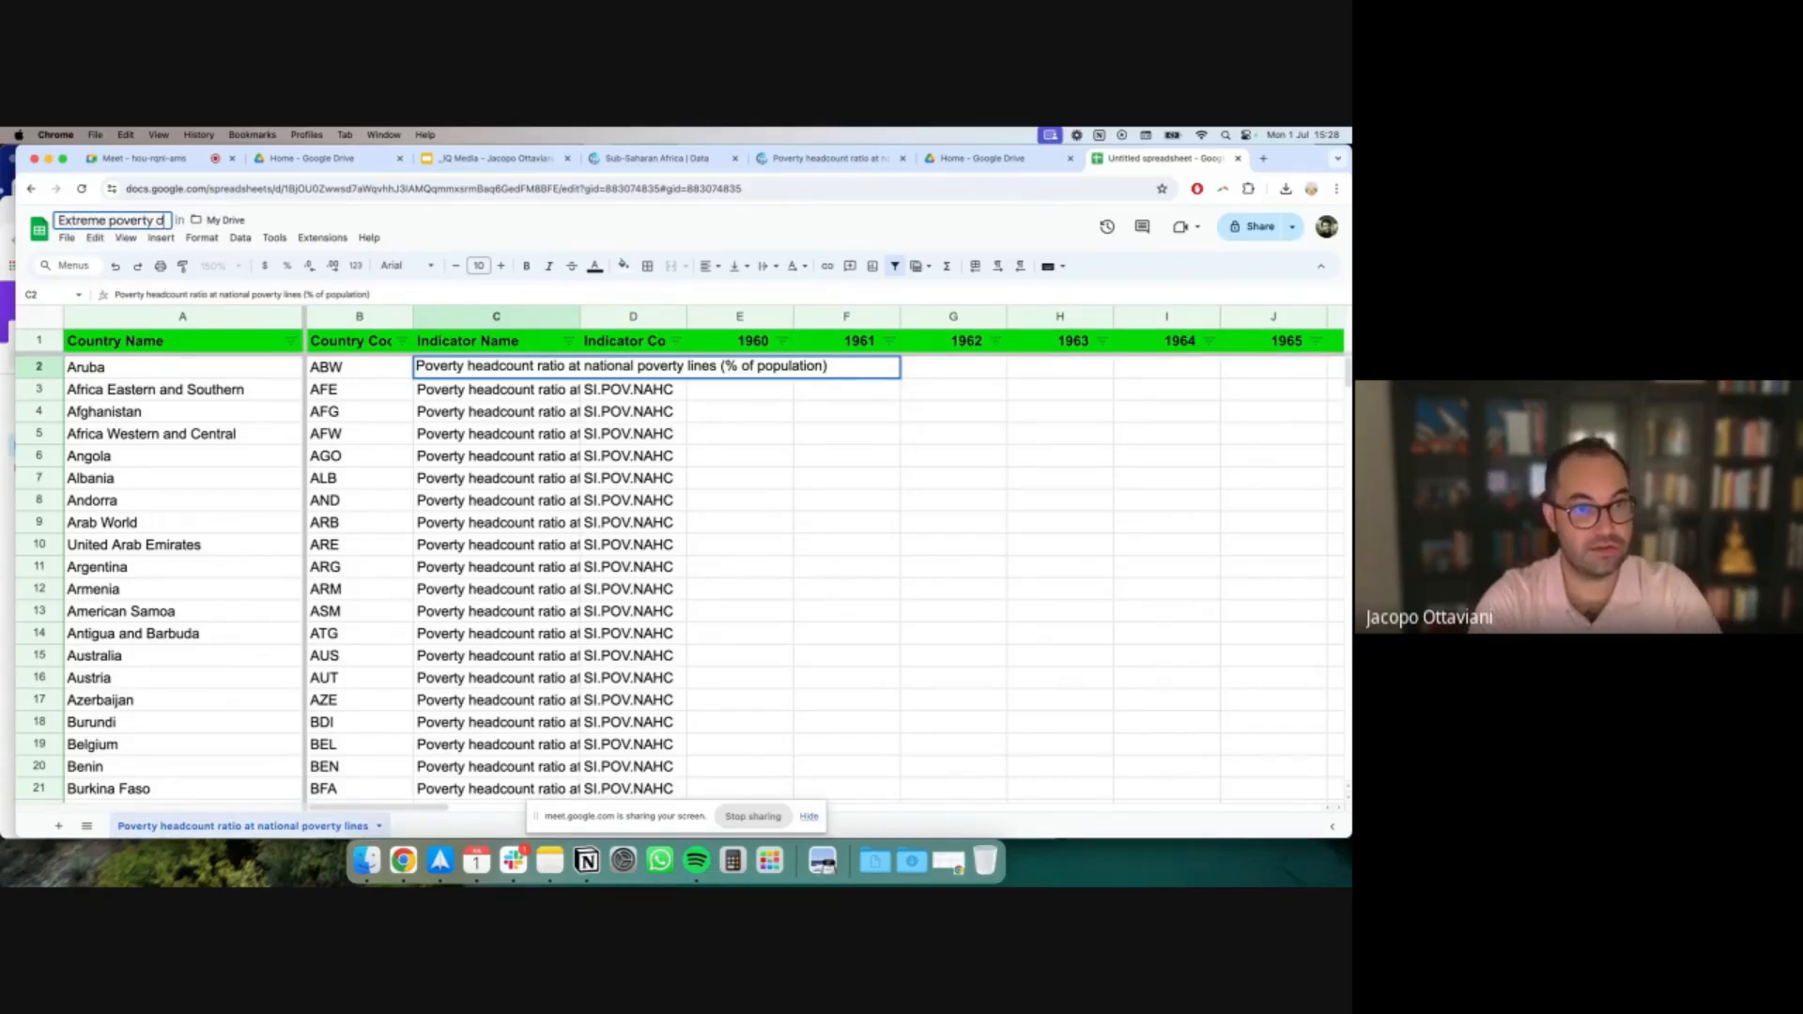
text(ataset - World Bank)
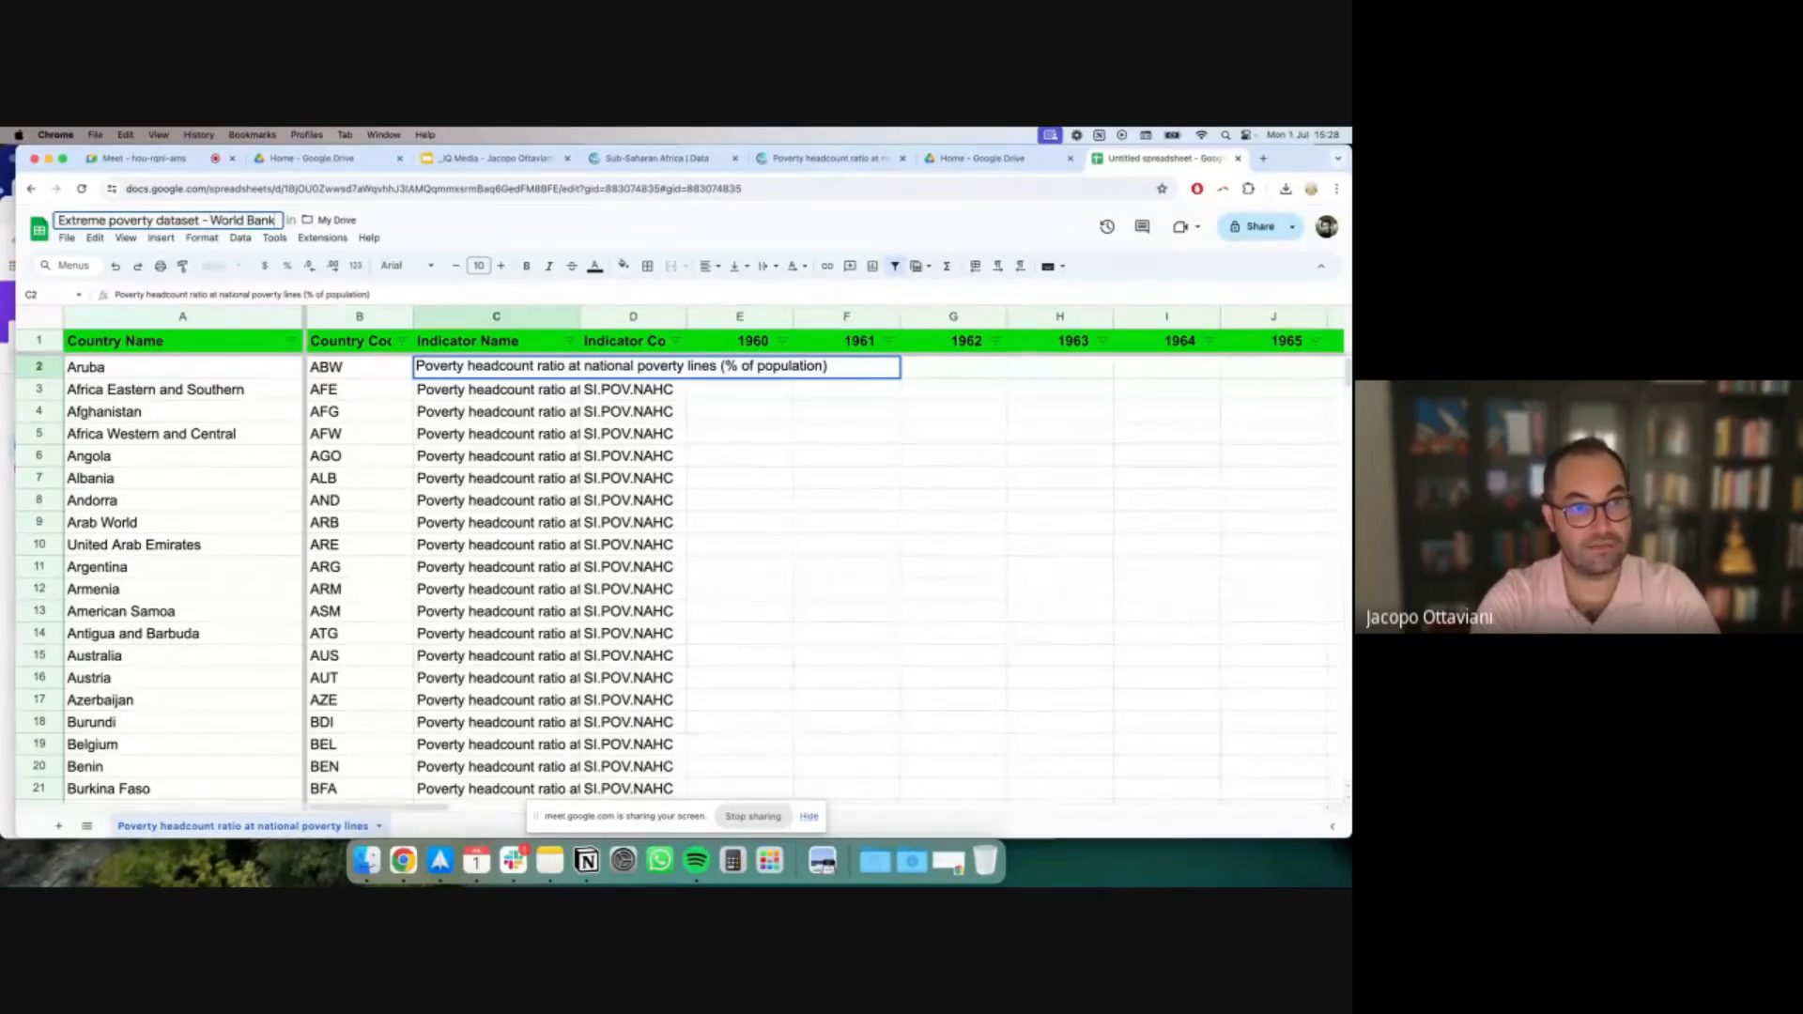
key(Return)
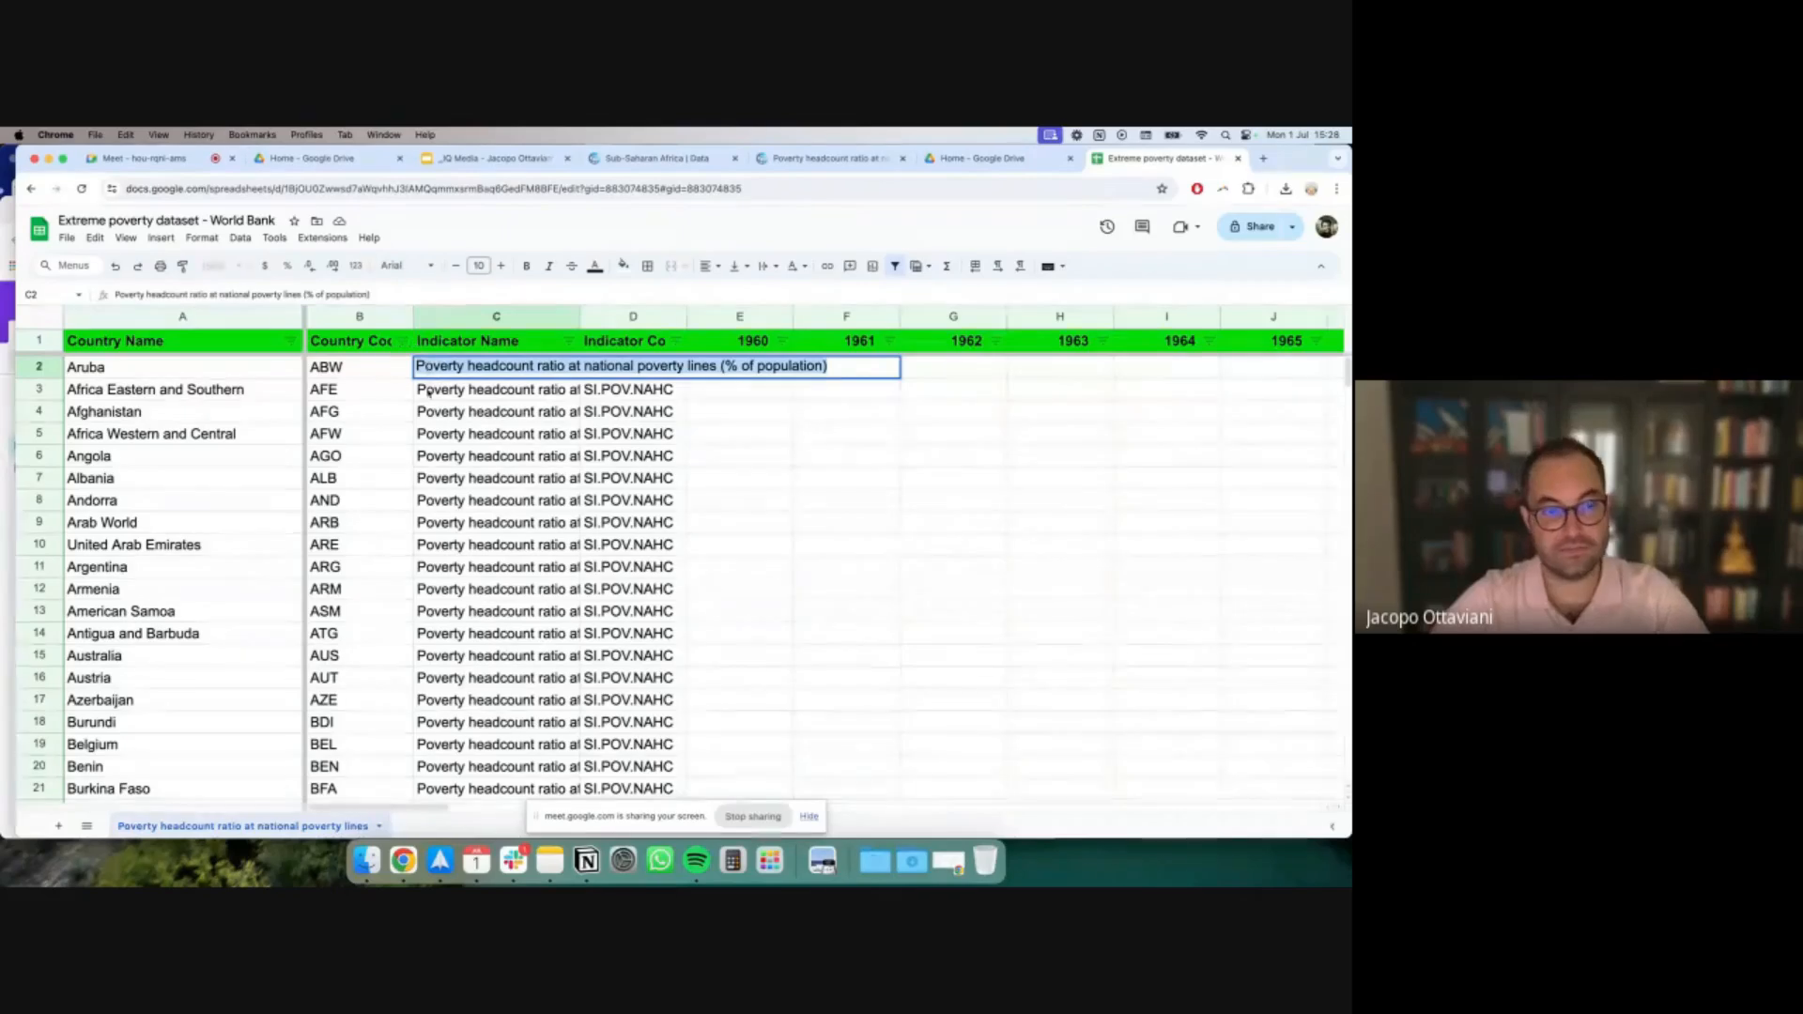
Delete the Indicator Name and Indicator Code columns, C and D
click(176, 376)
click(362, 372)
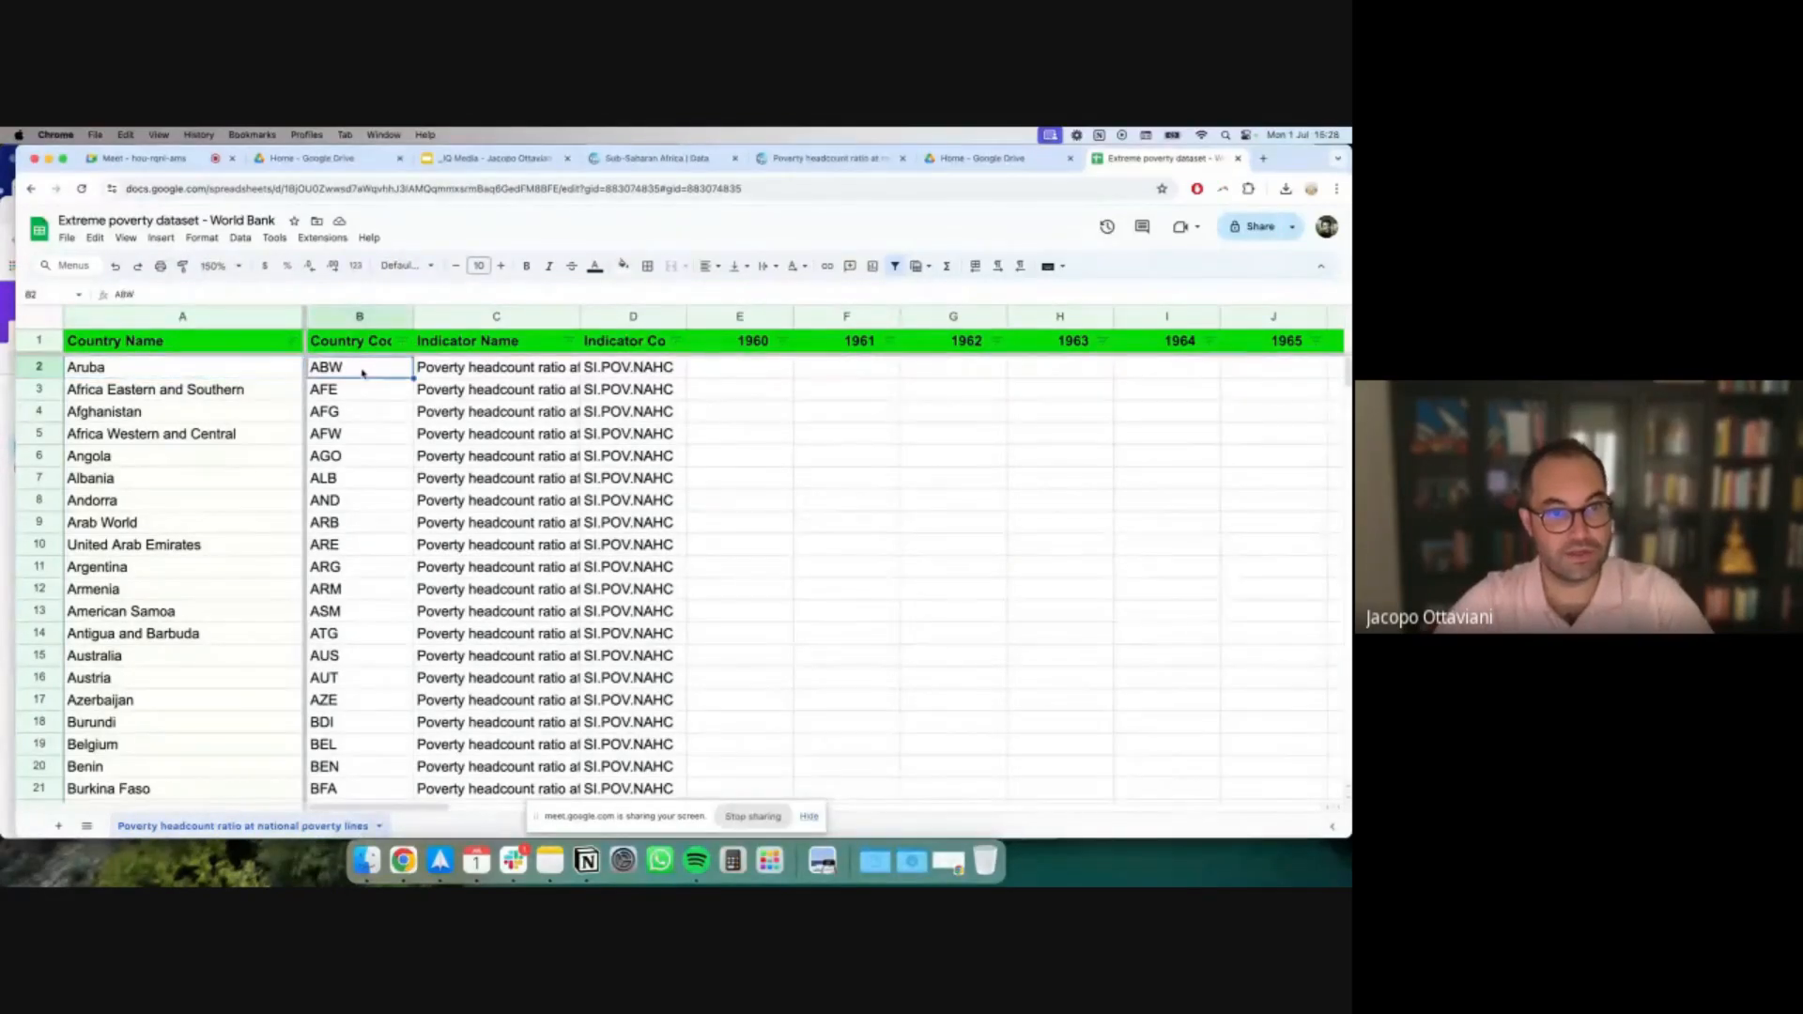
drag(532, 317, 644, 317)
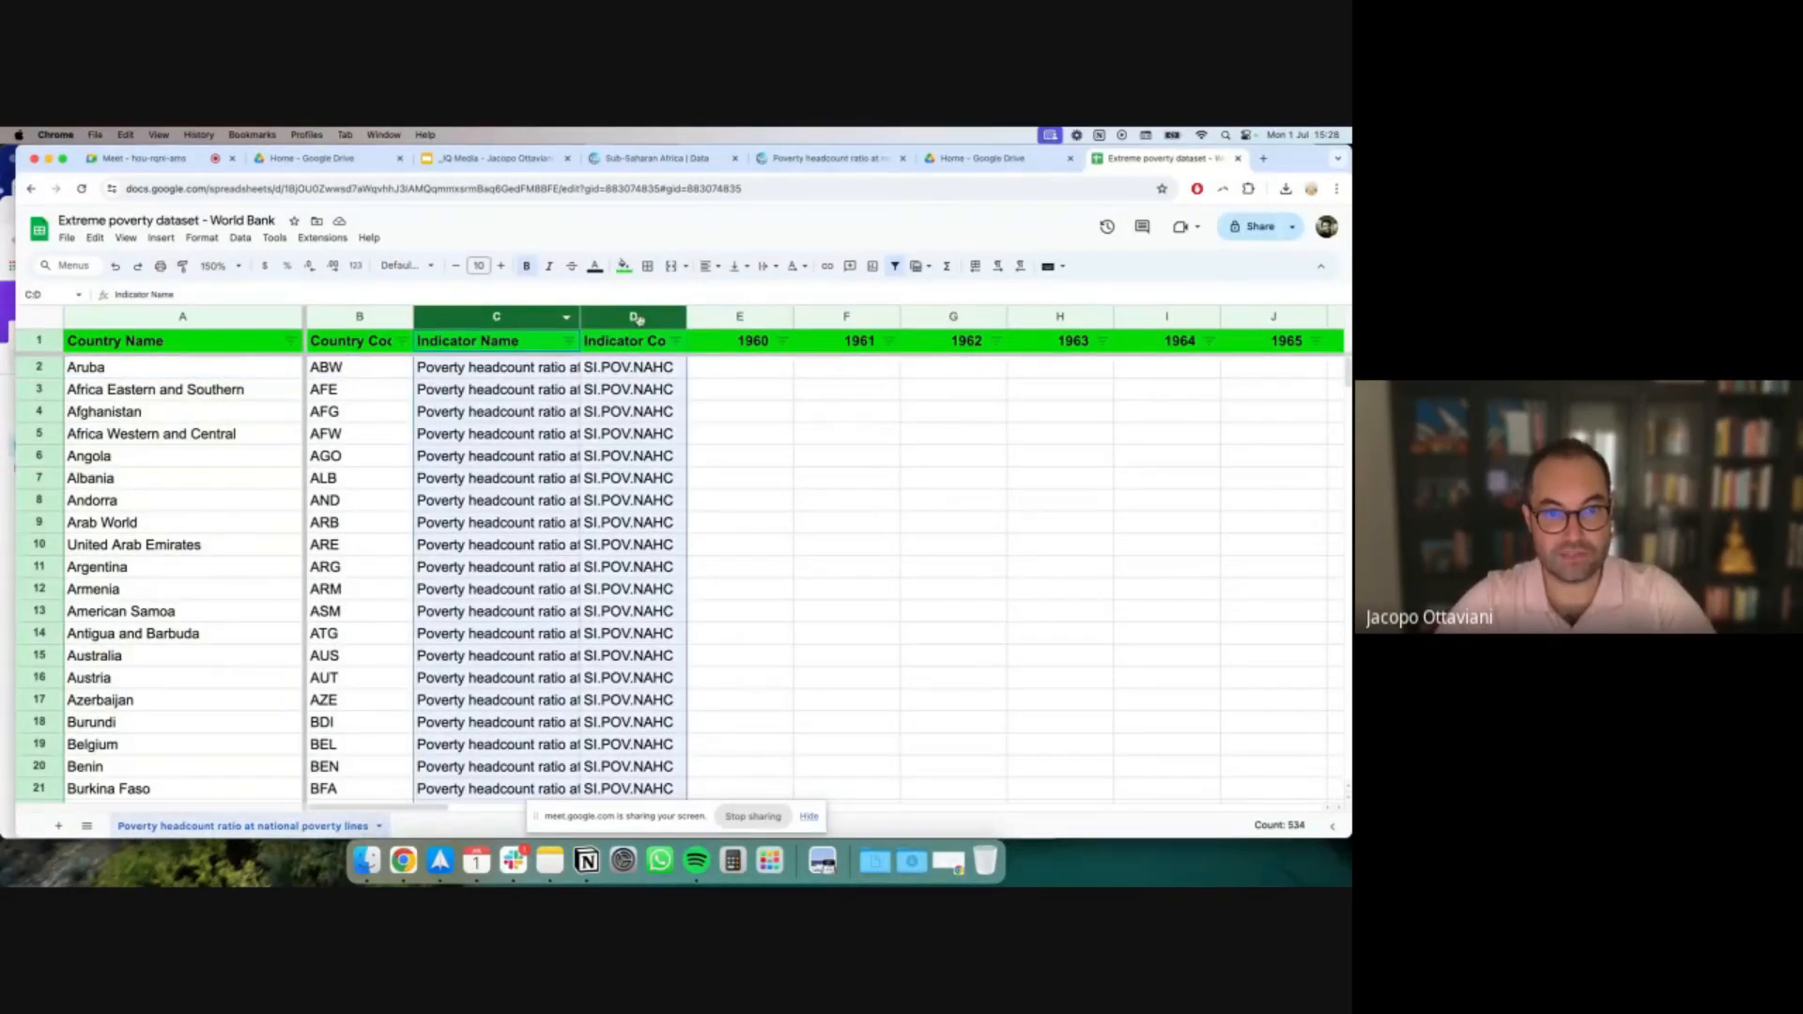
right_click(644, 319)
click(660, 483)
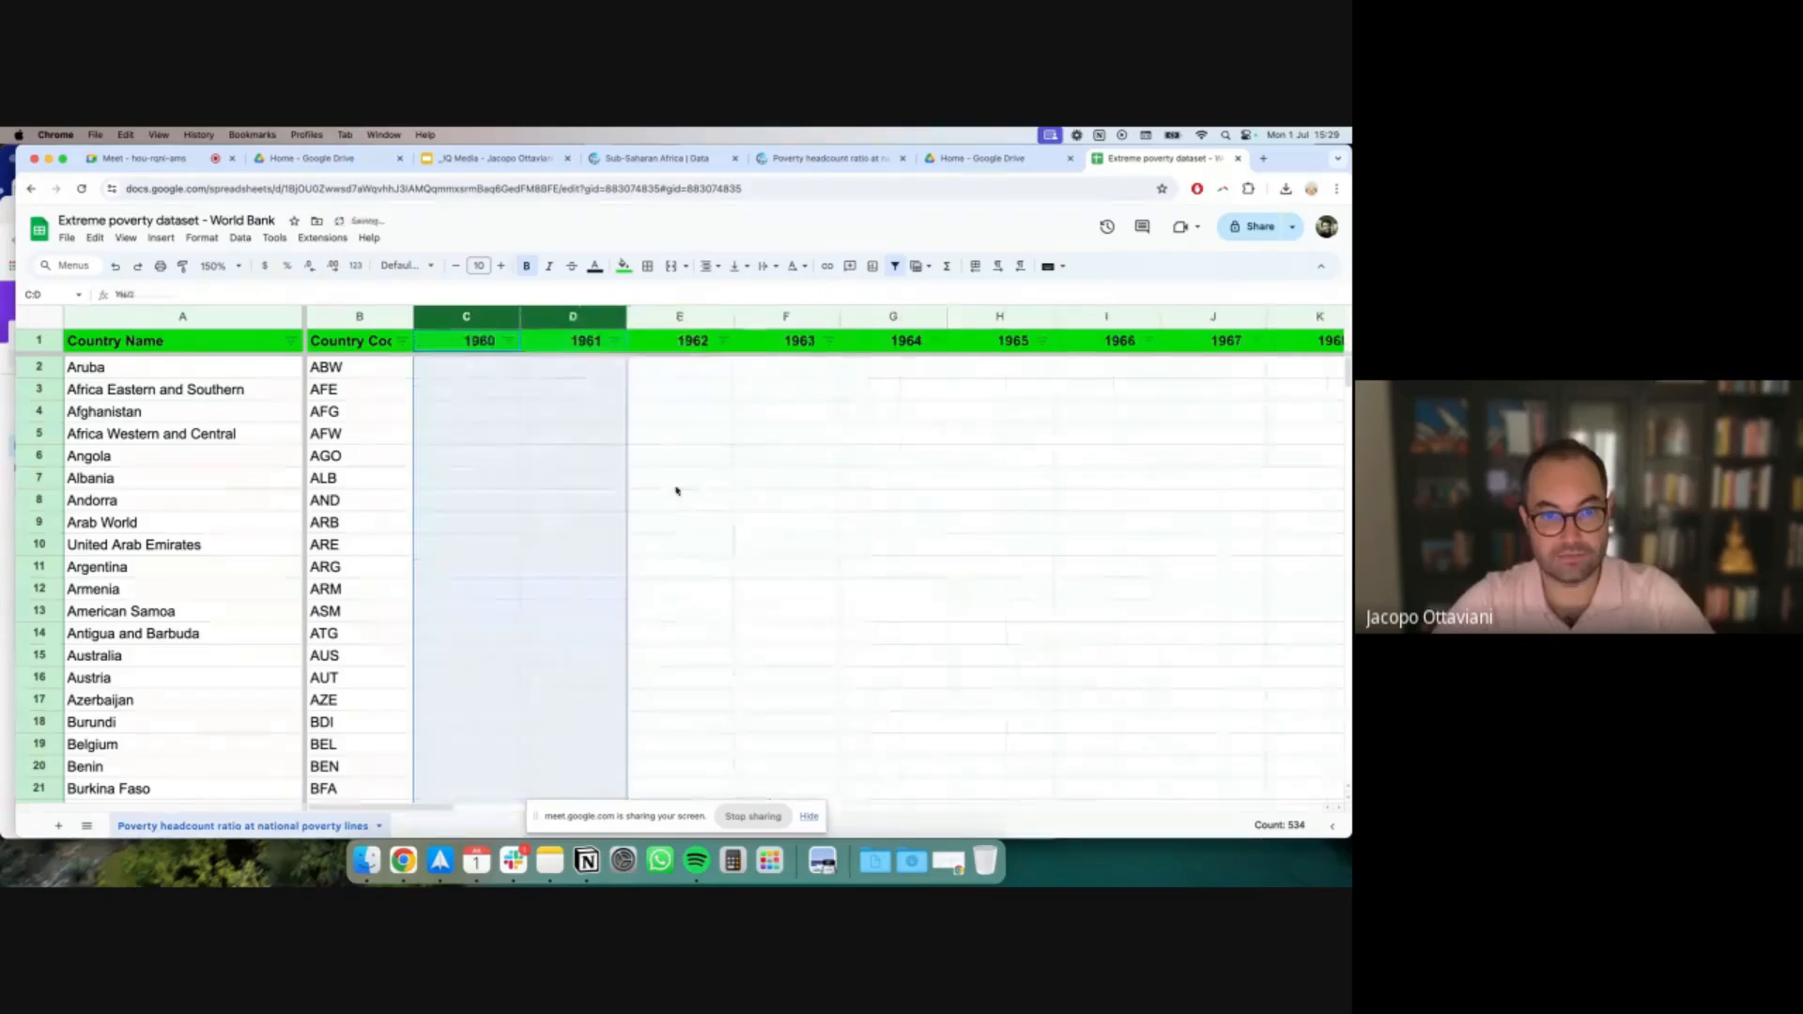
click(616, 459)
Look over the empty early year columns and the value list of the Country Name filter
click(454, 318)
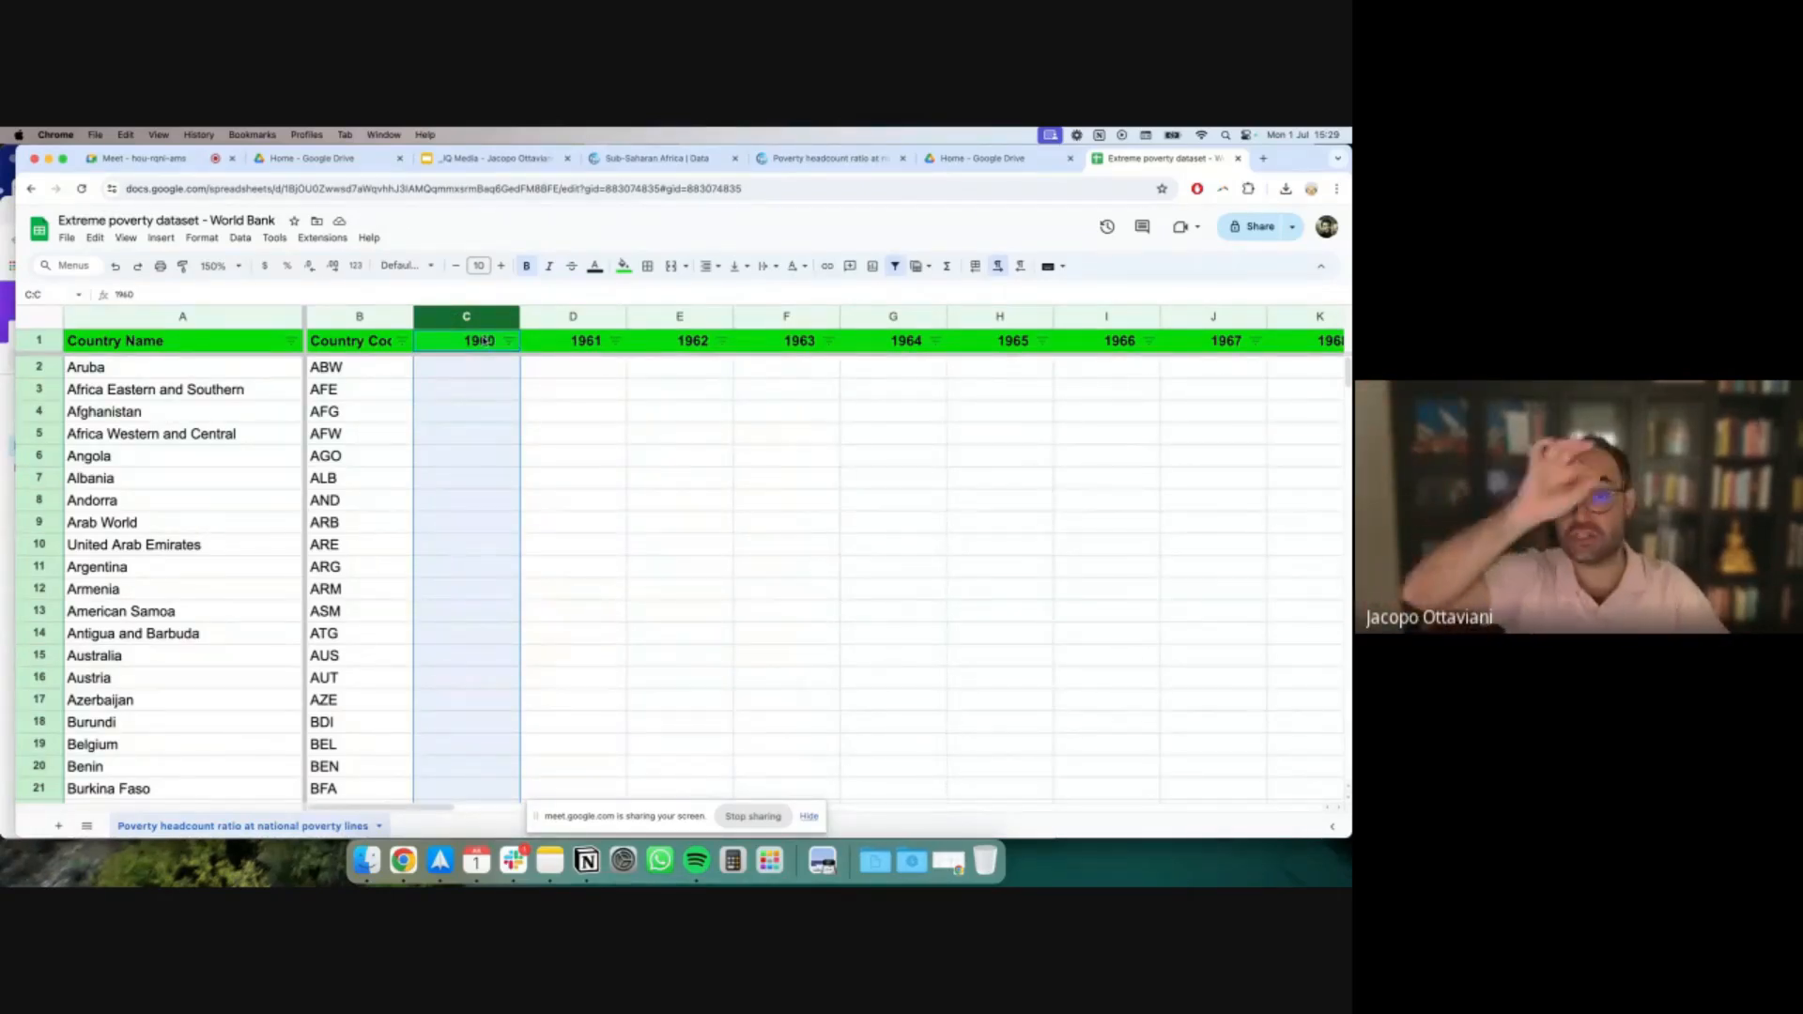
scroll(713, 428, right, 15)
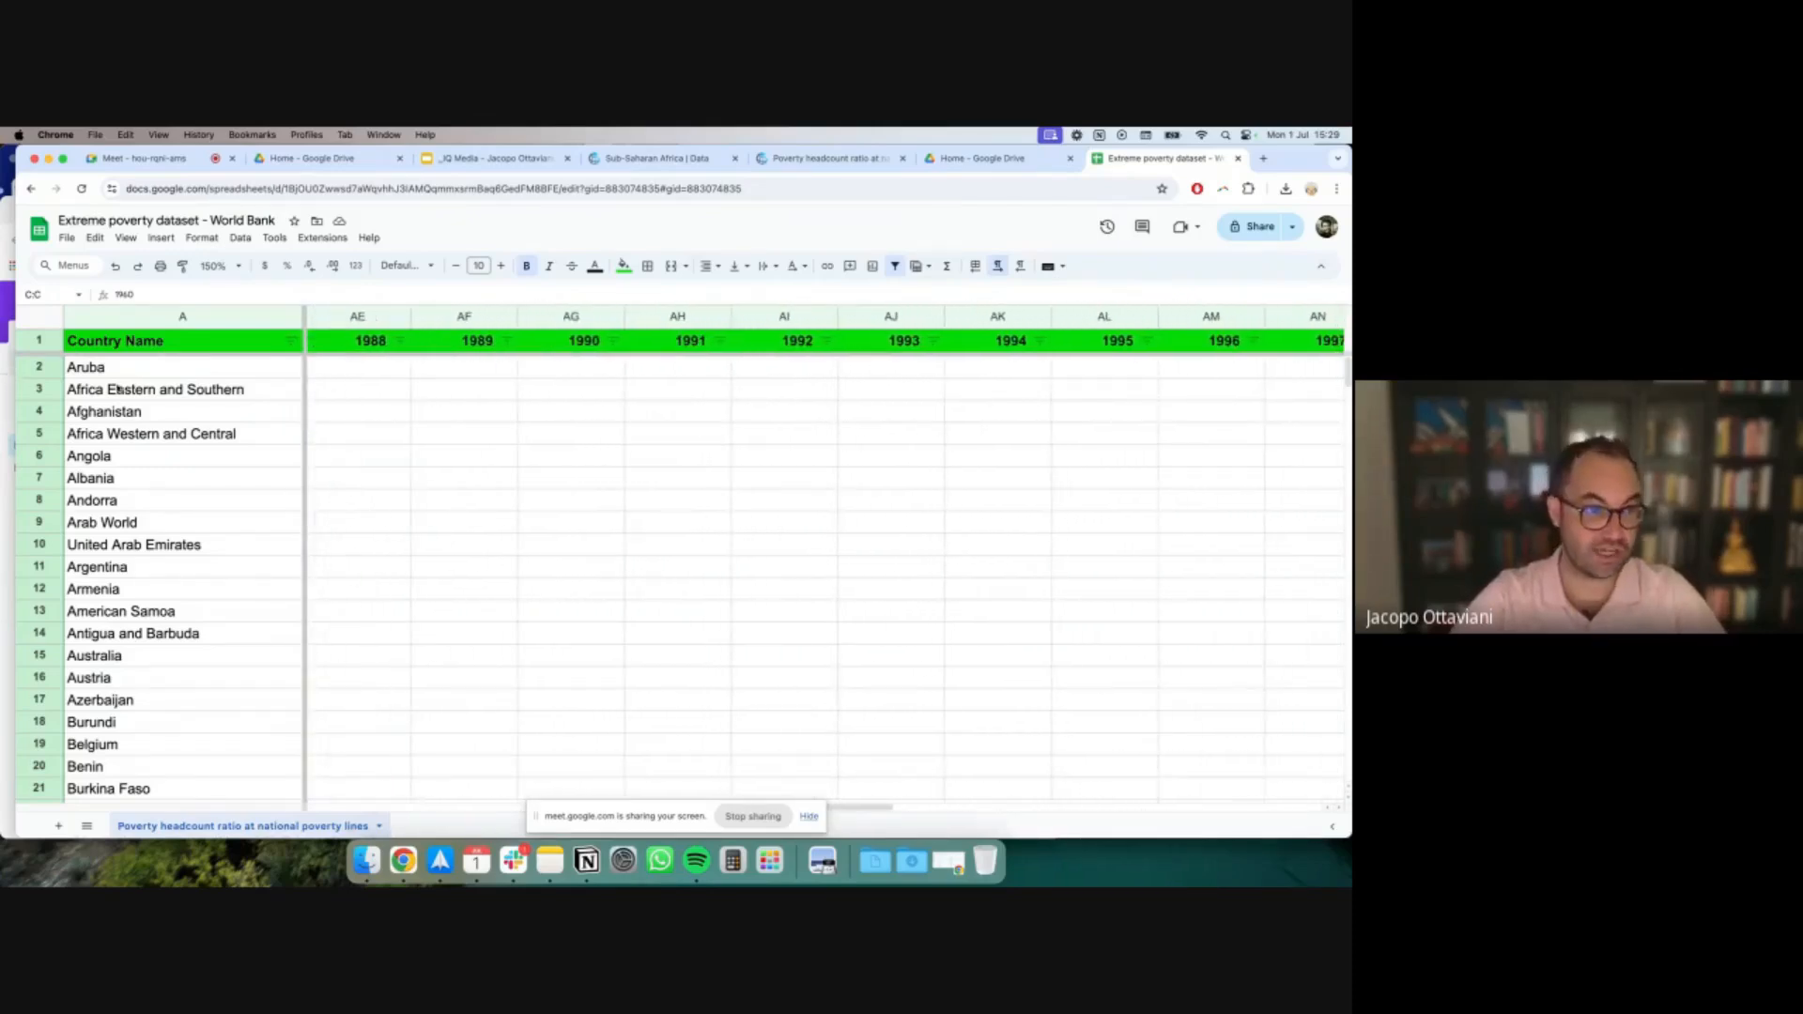
click(287, 343)
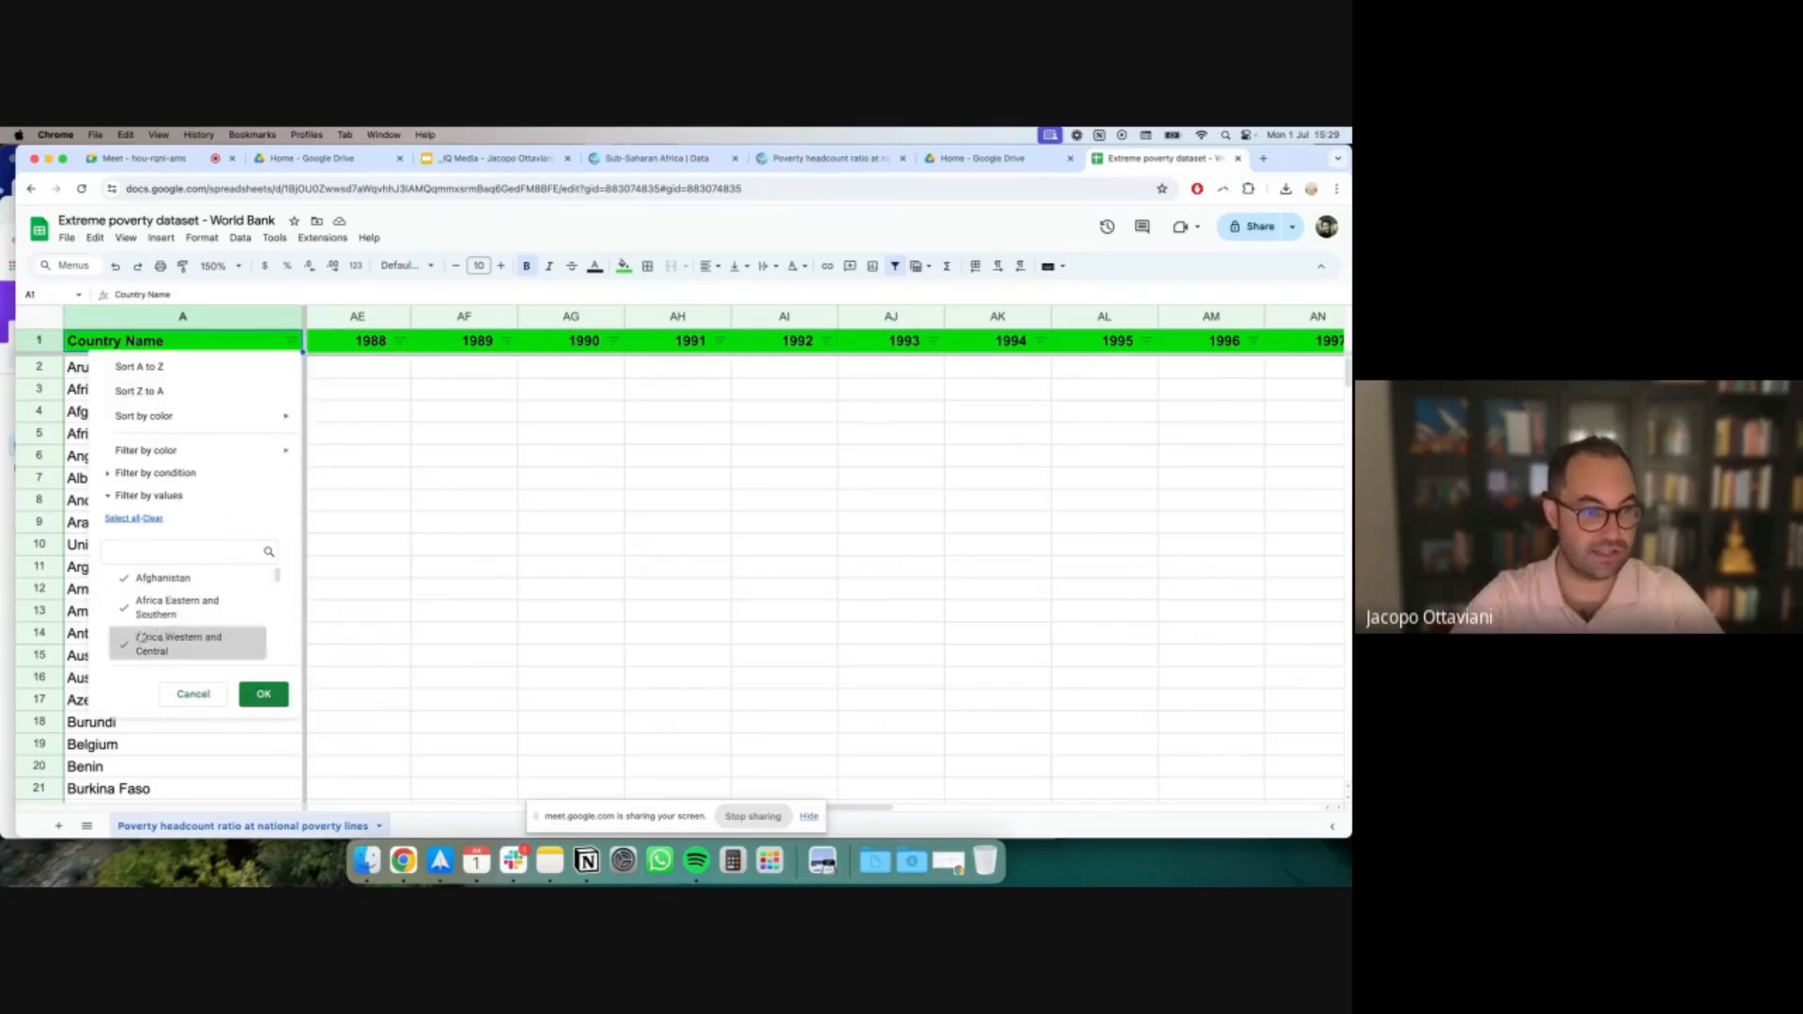
click(77, 592)
scroll(532, 498, left, 15)
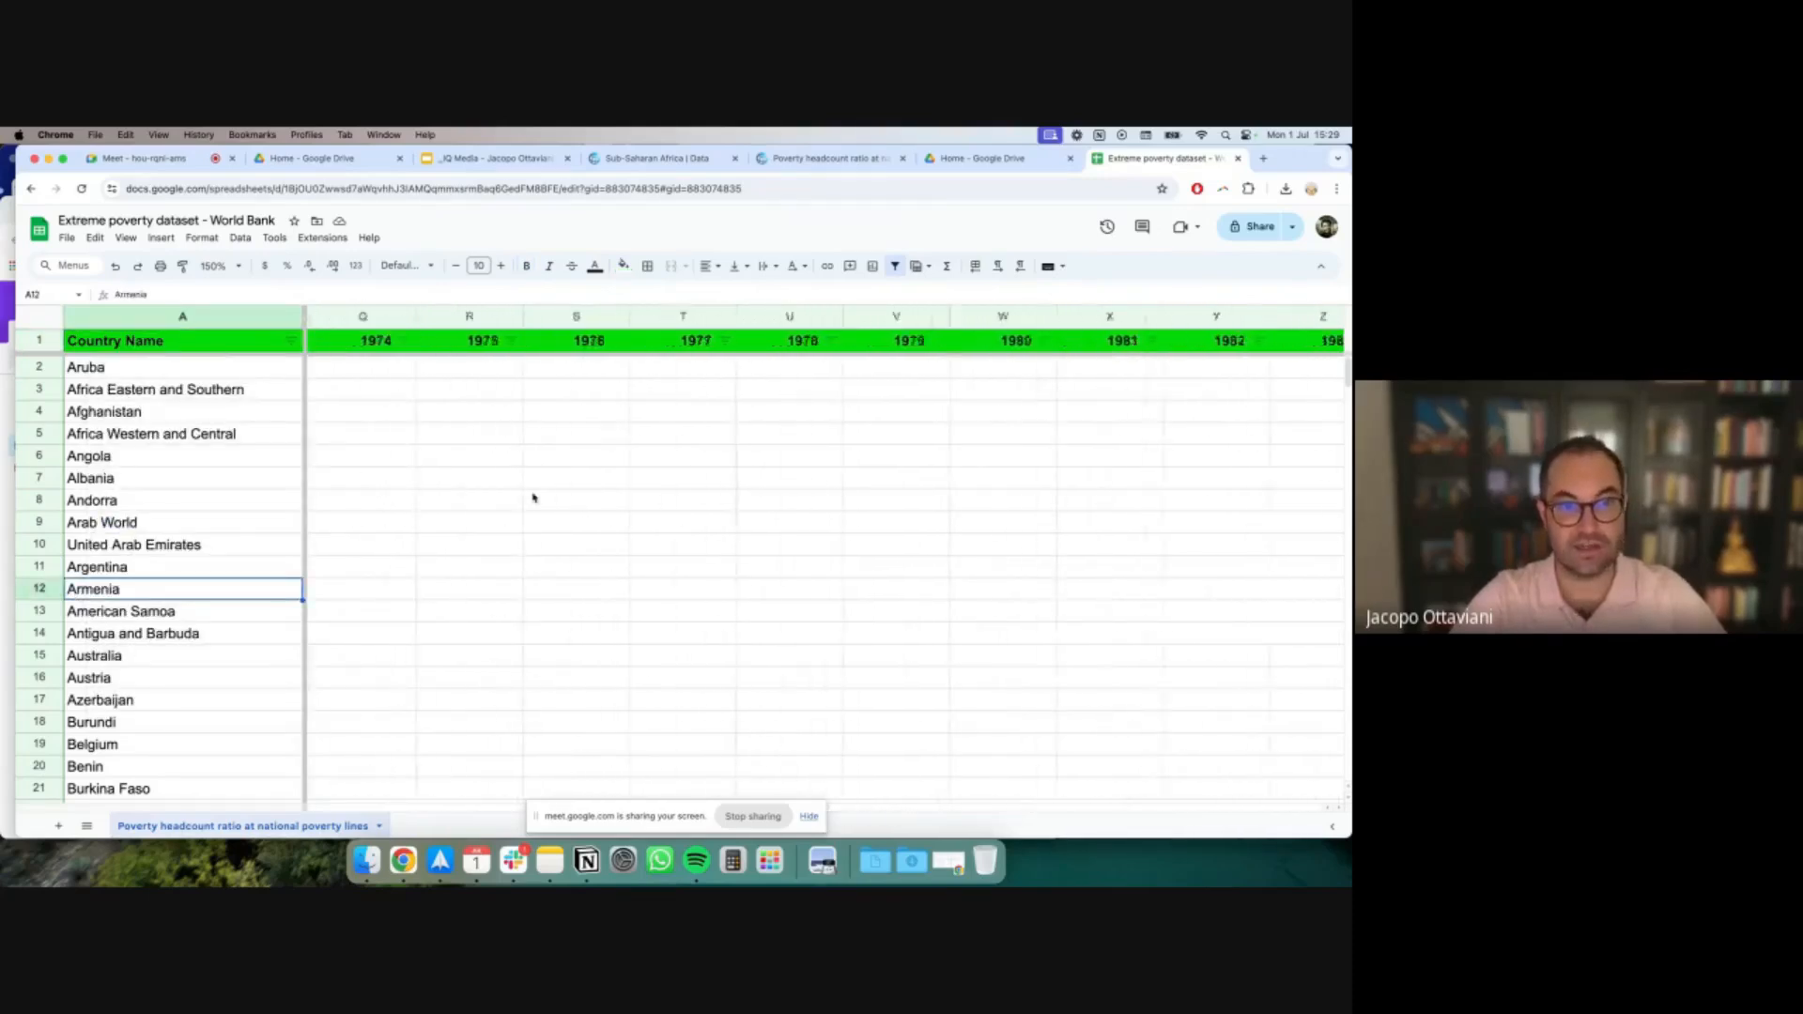
Delete the year columns from 1960 through 2006, columns C to AW
click(481, 317)
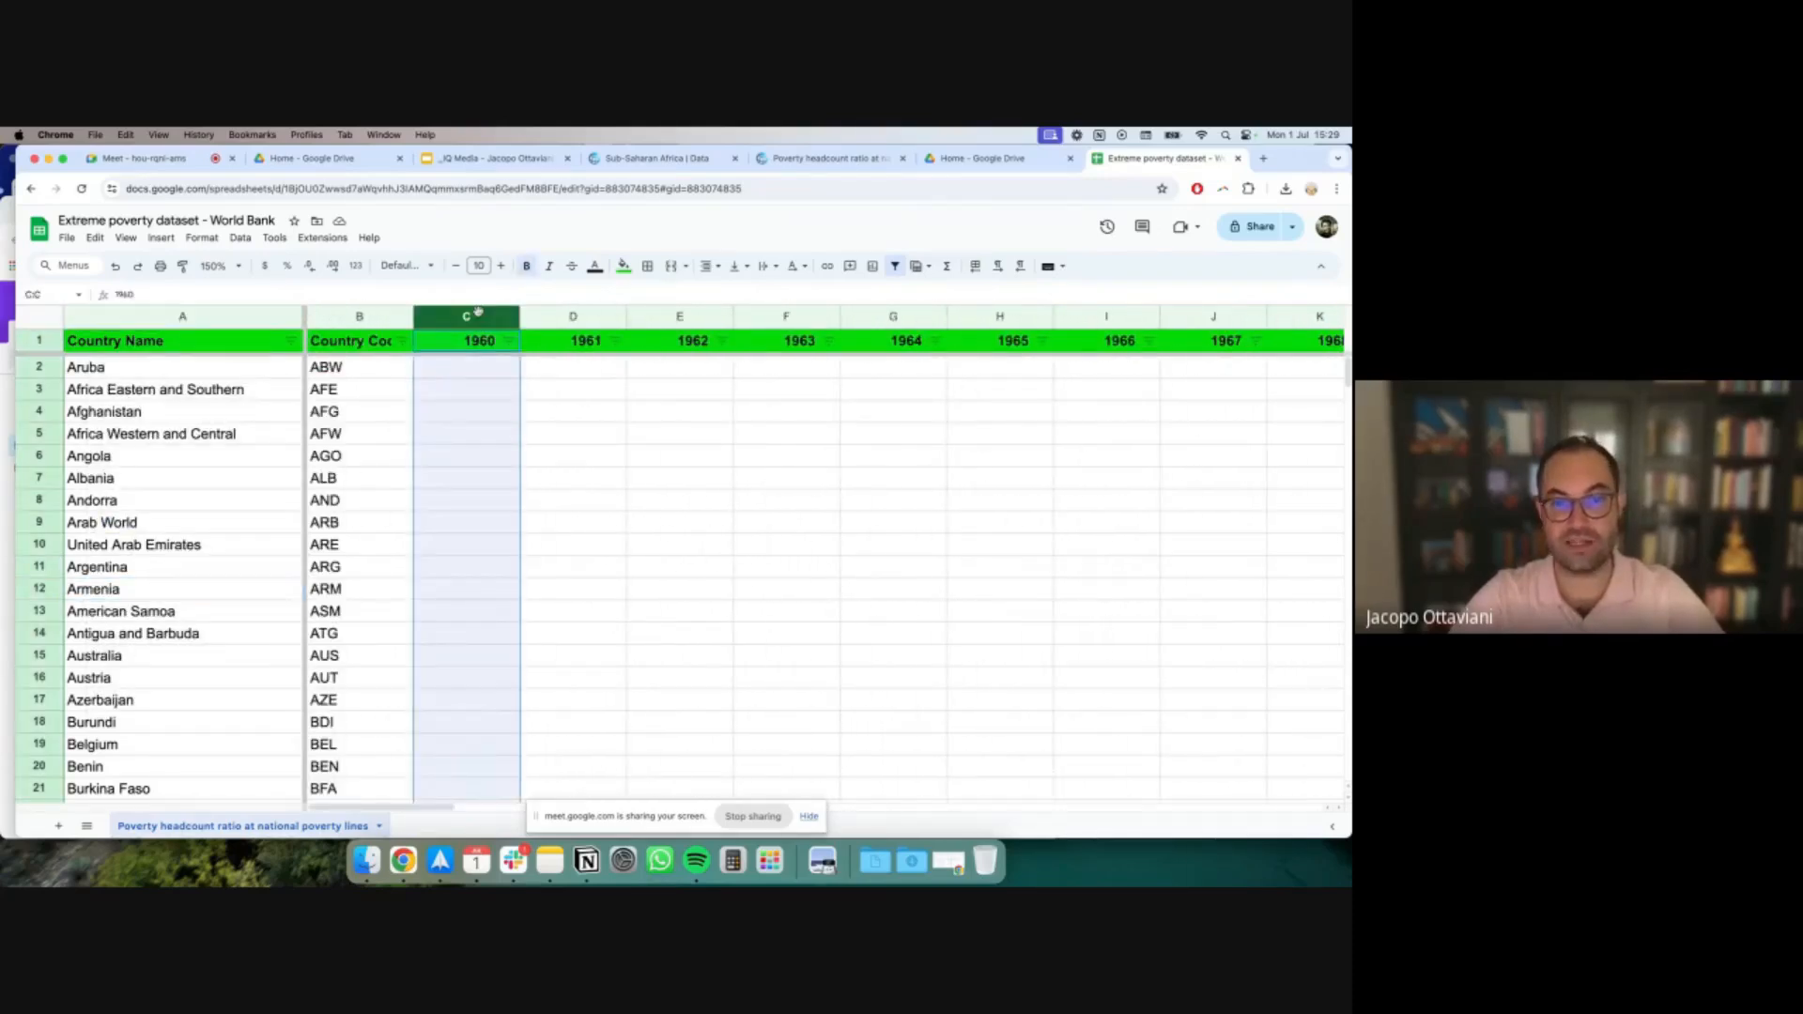
scroll(479, 316, right, 20)
scroll(479, 316, right, 1)
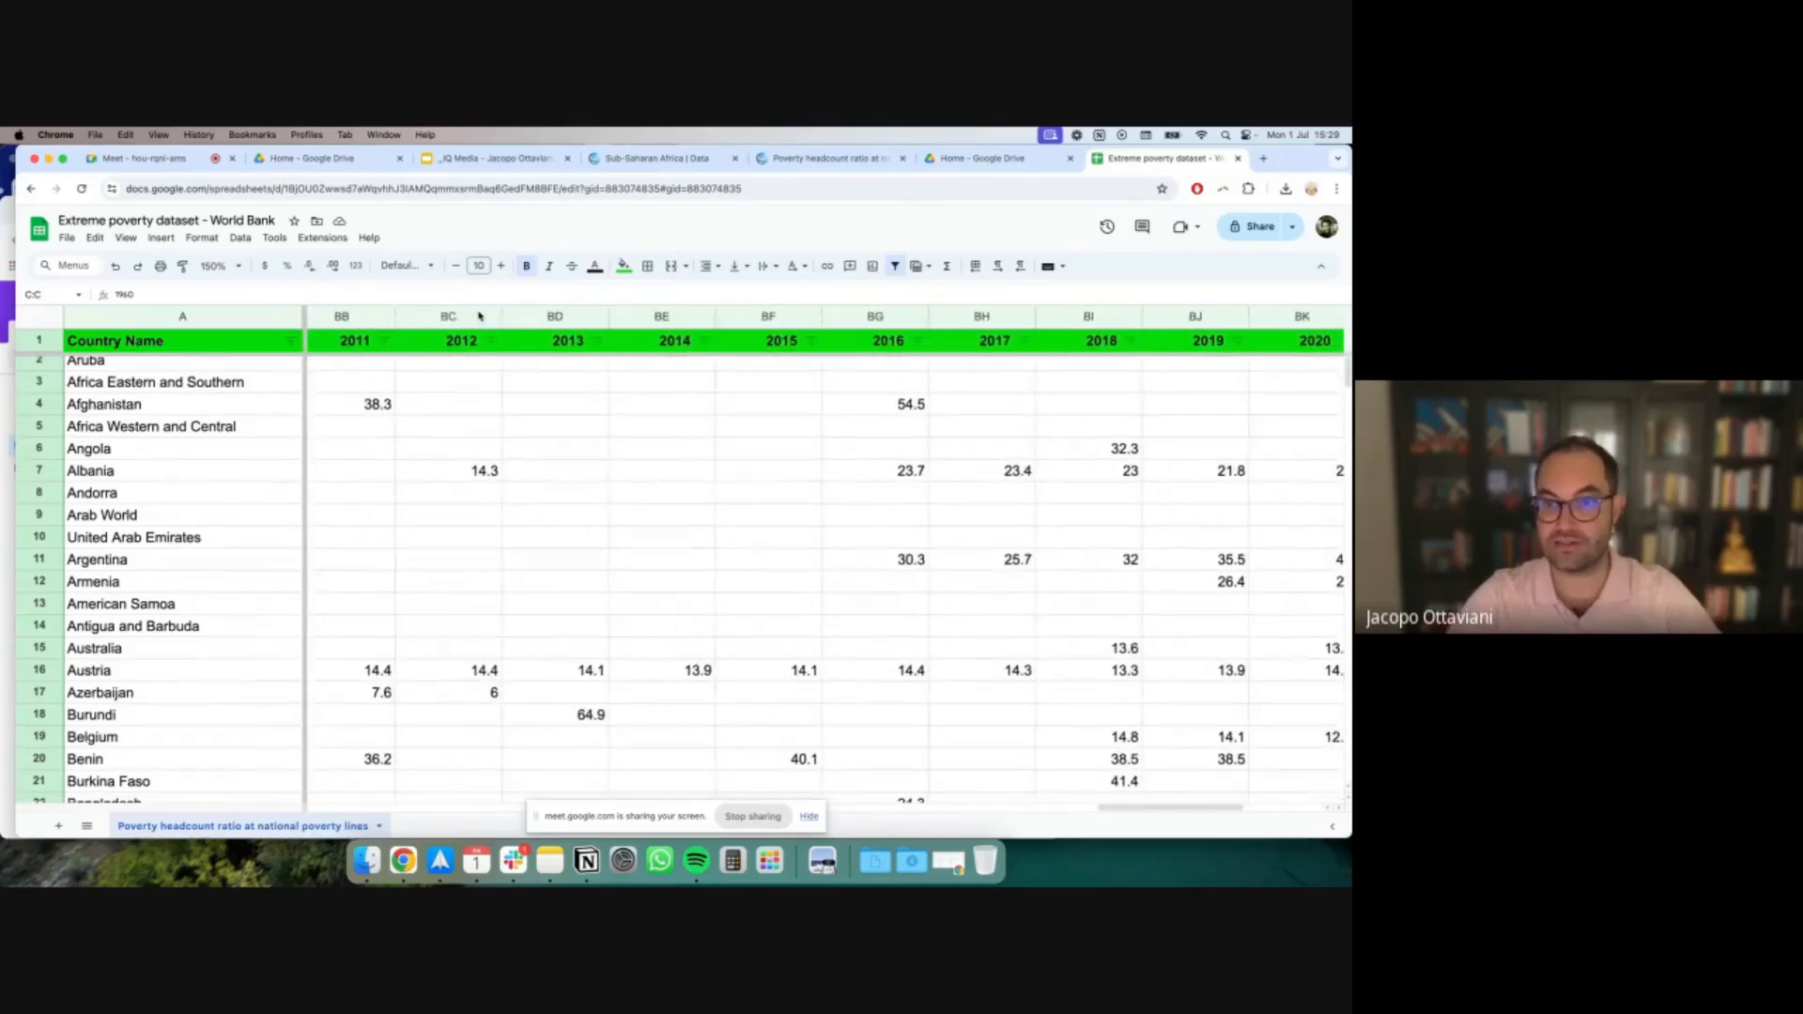
scroll(476, 401, left, 5)
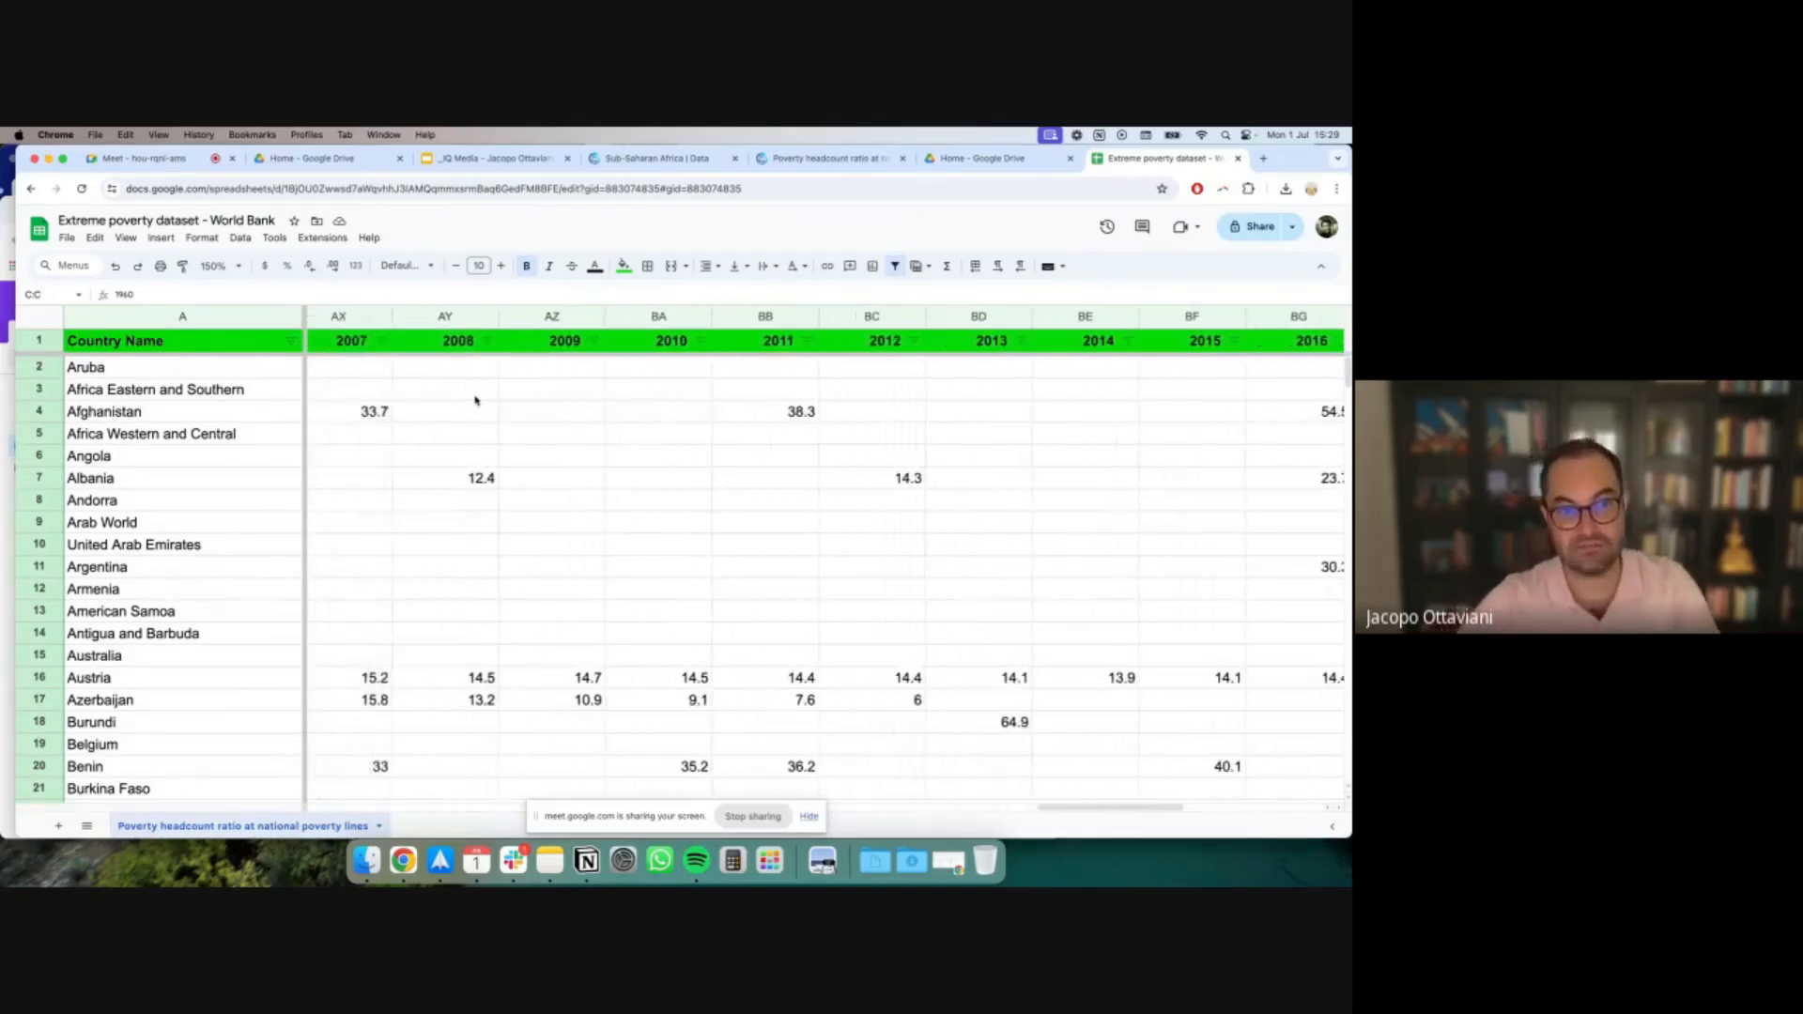
scroll(461, 401, left, 4)
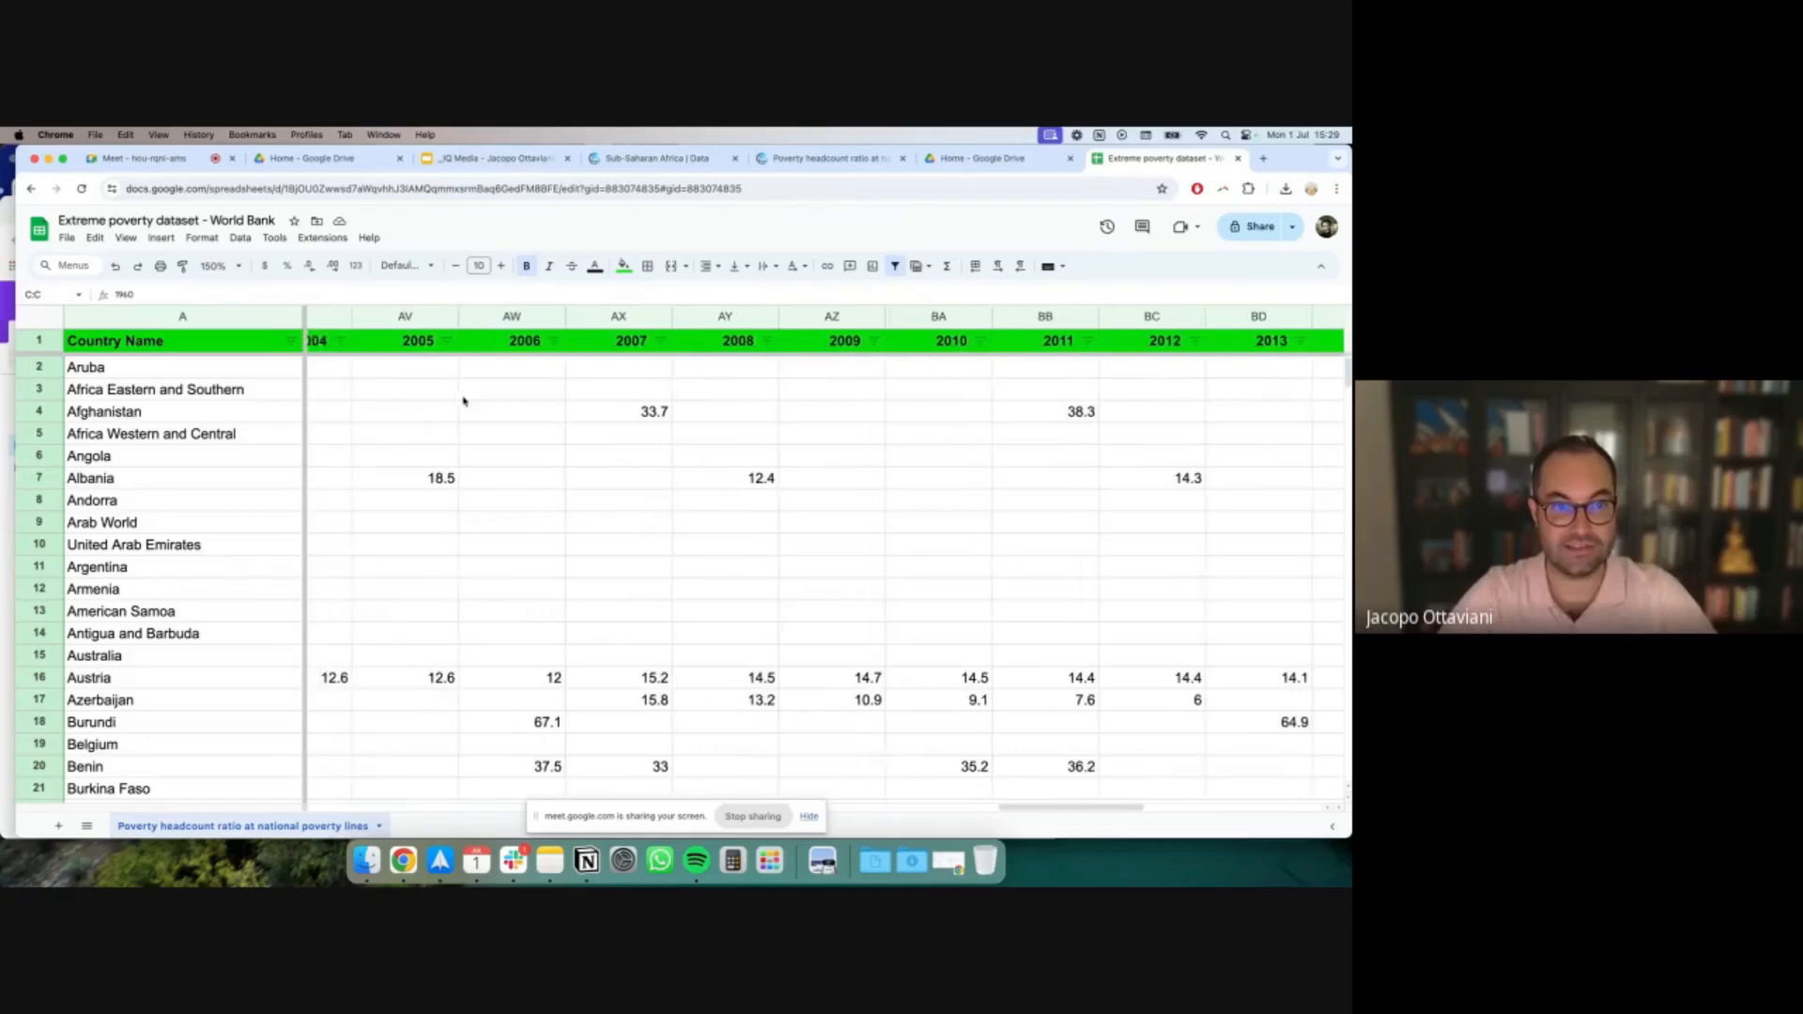
shift+click(536, 320)
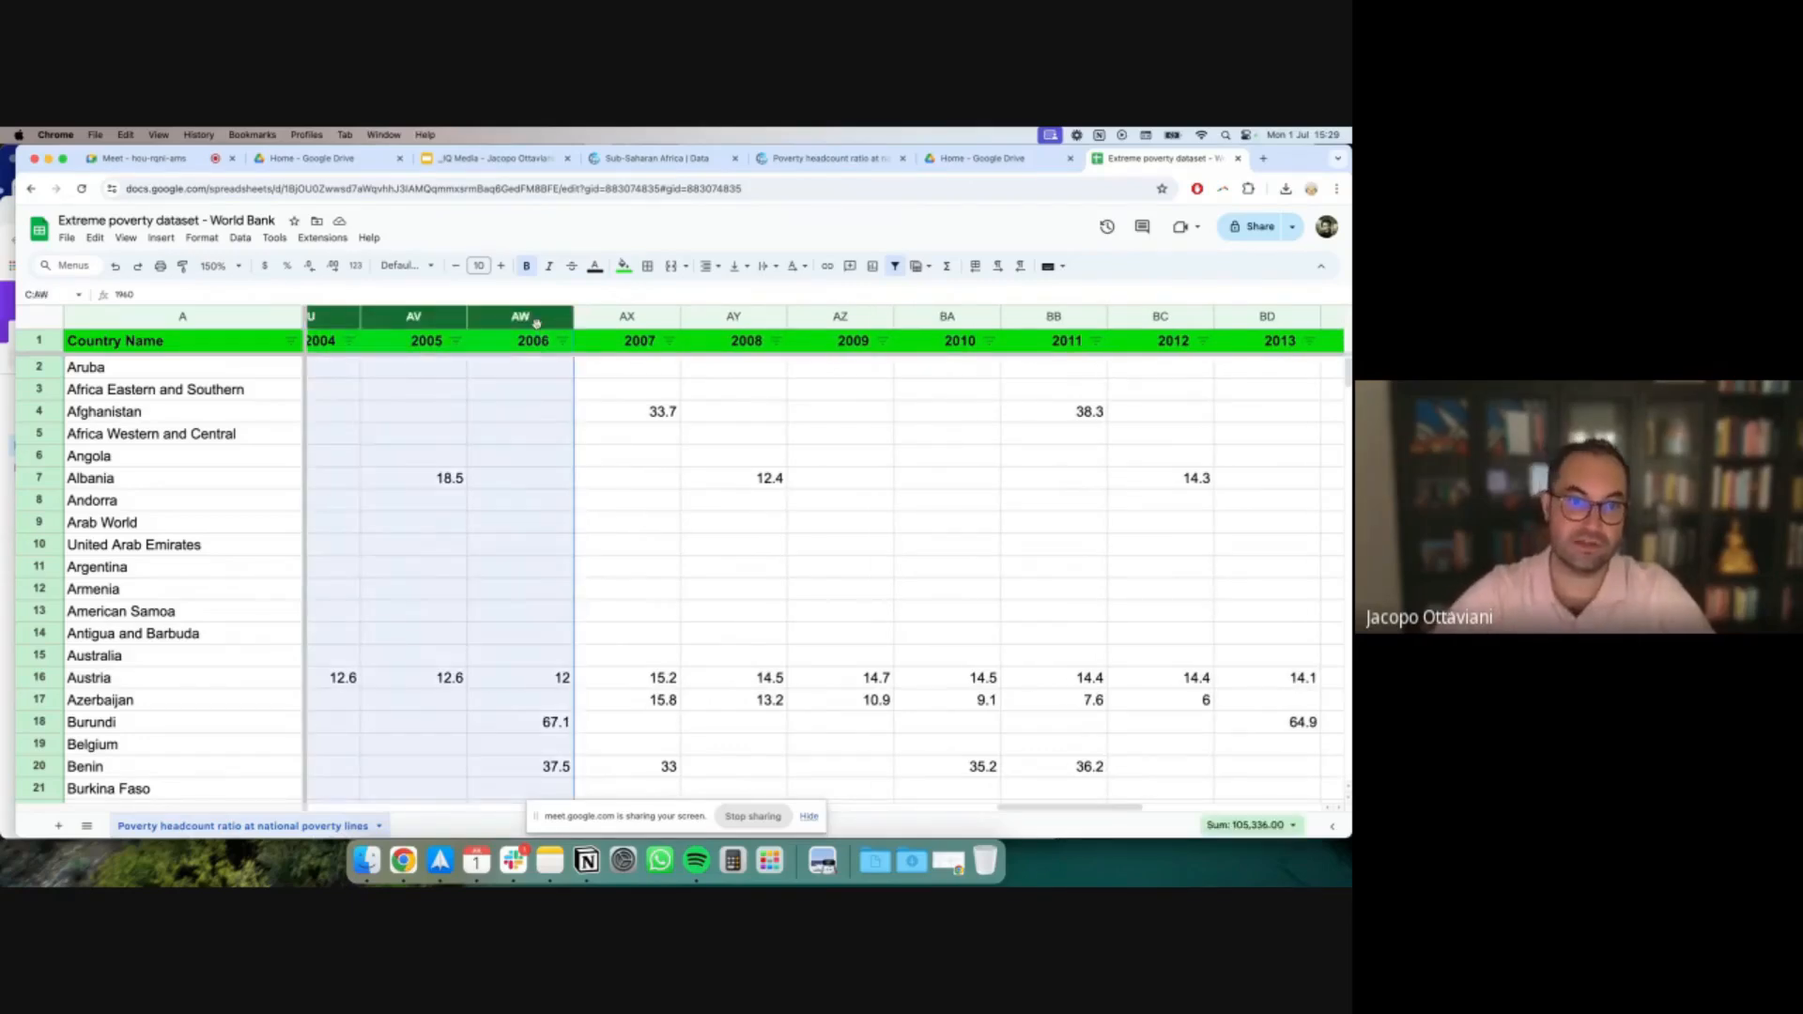
right_click(536, 322)
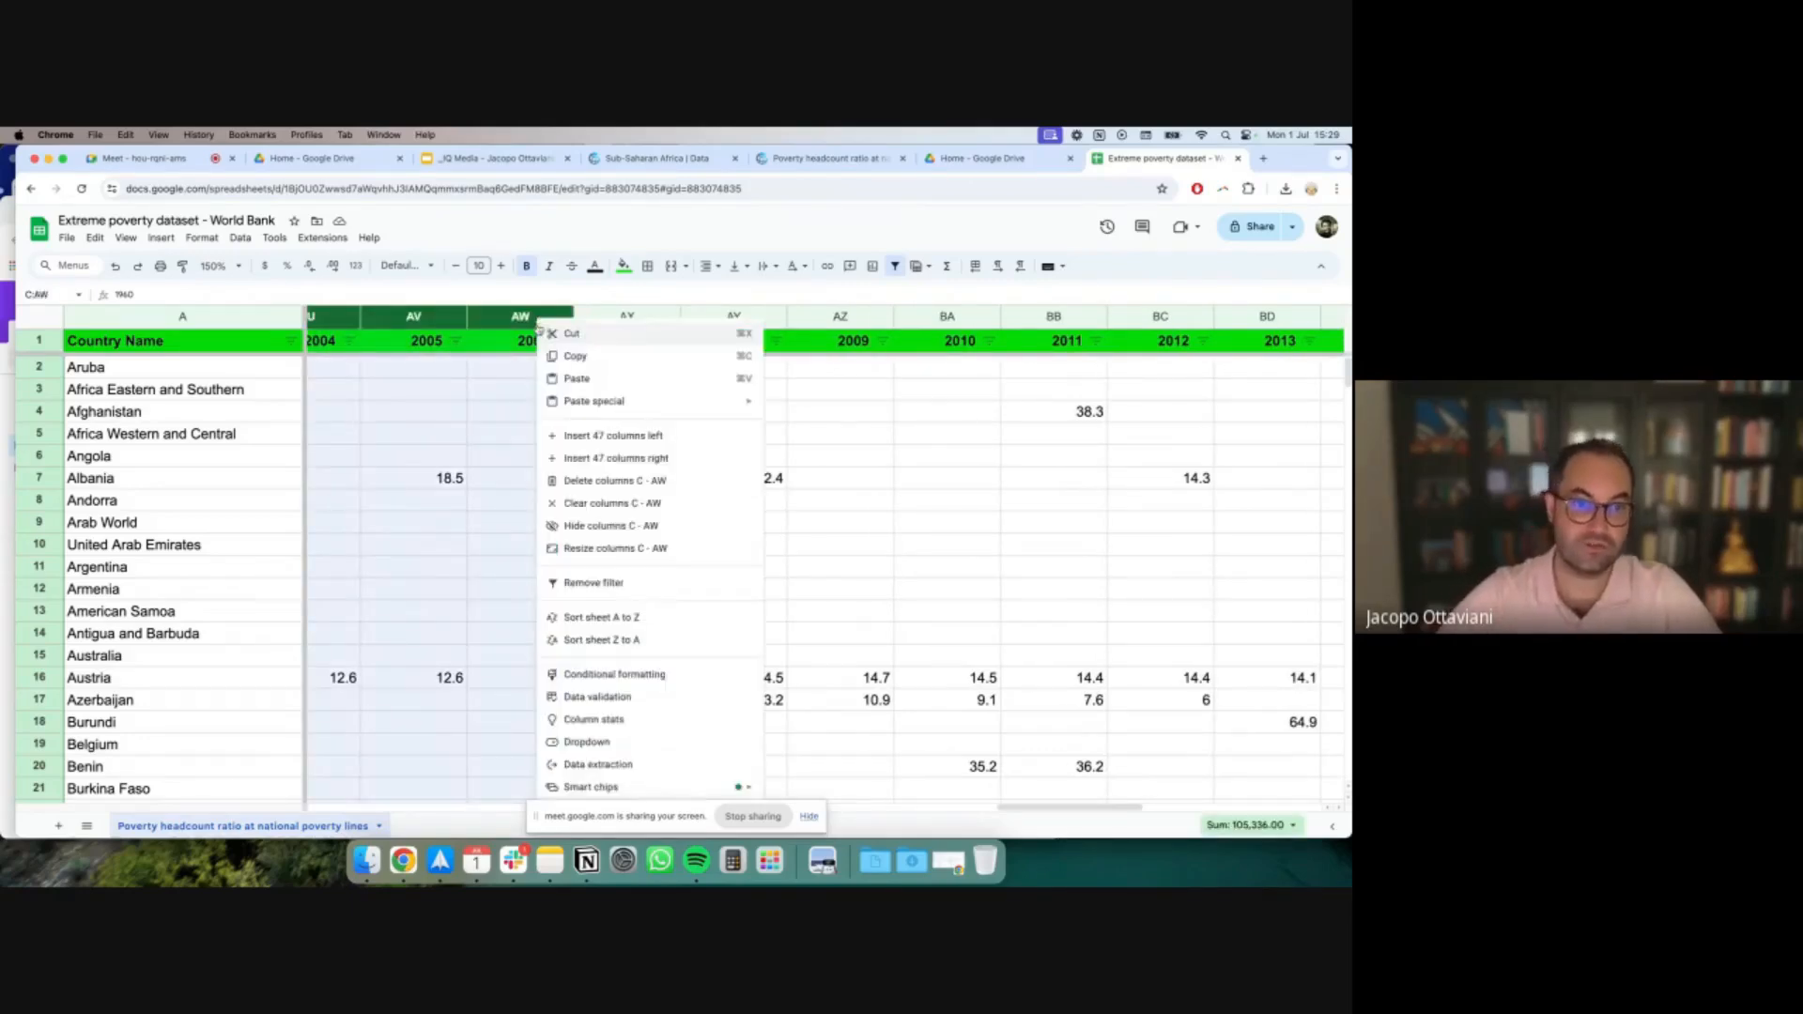
click(623, 481)
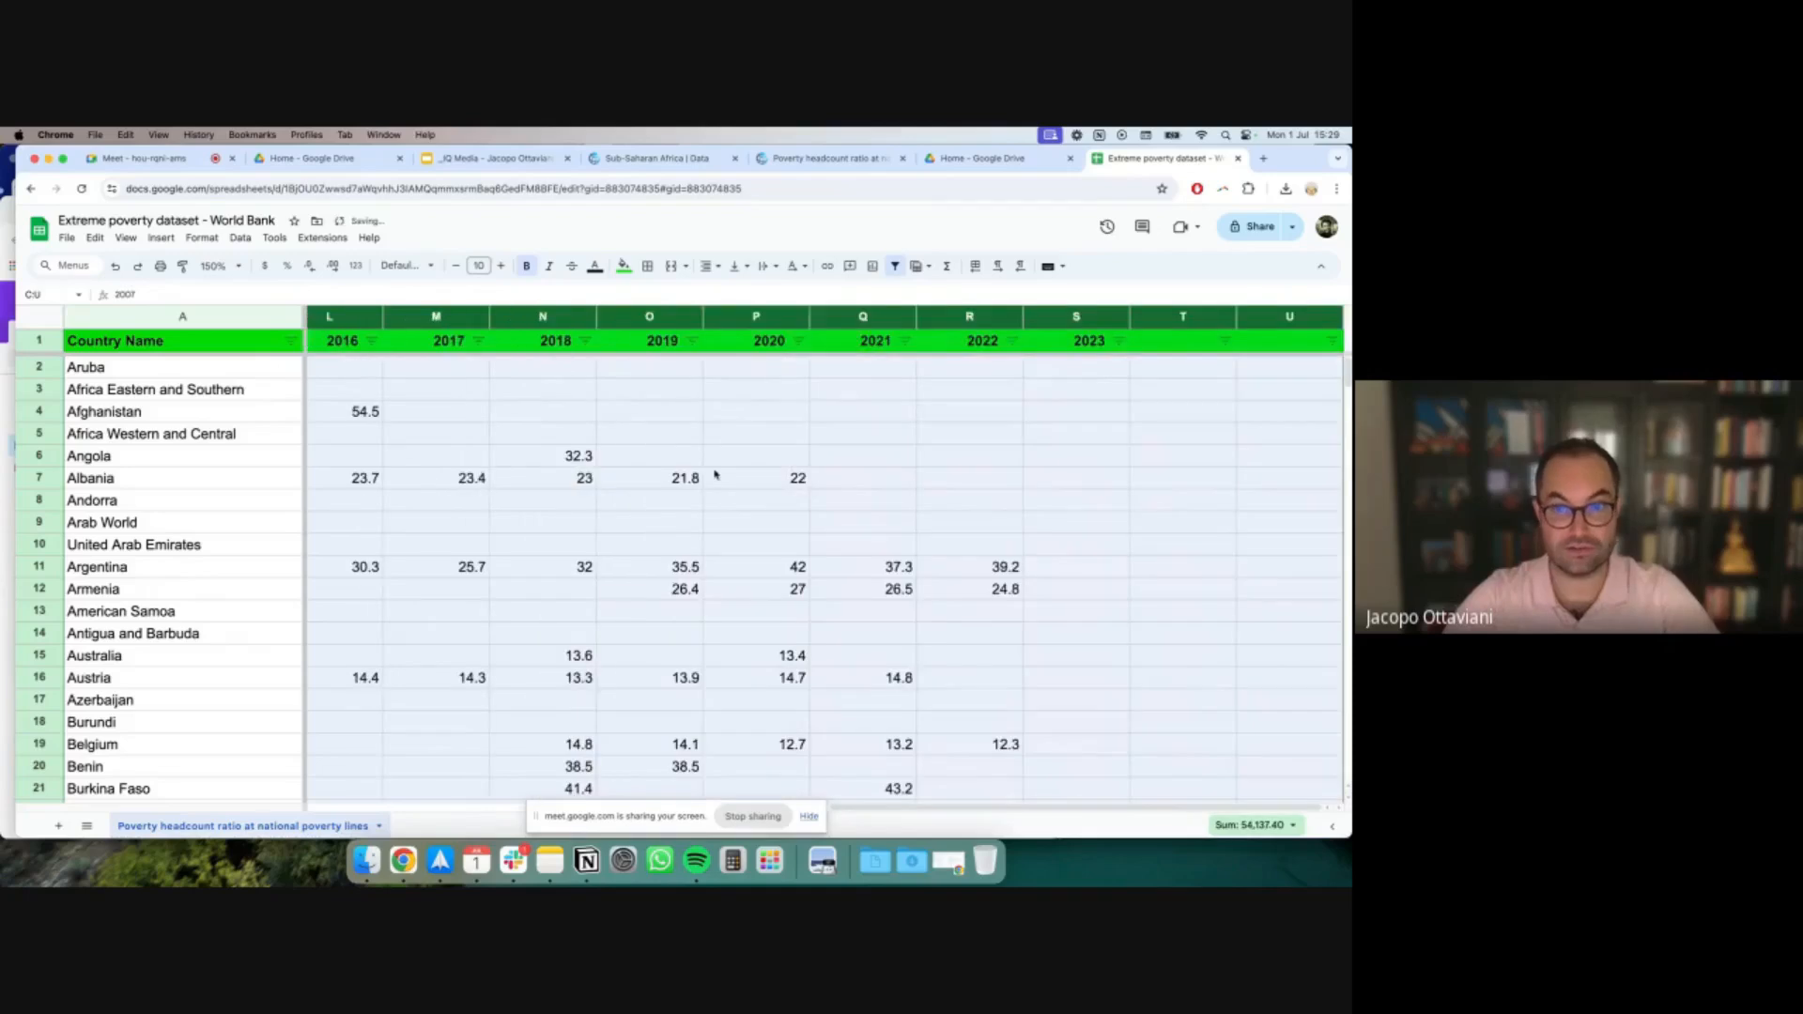
click(469, 436)
Examine the country values across the remaining year columns from 2007 to 2023
scroll(470, 440, left, 10)
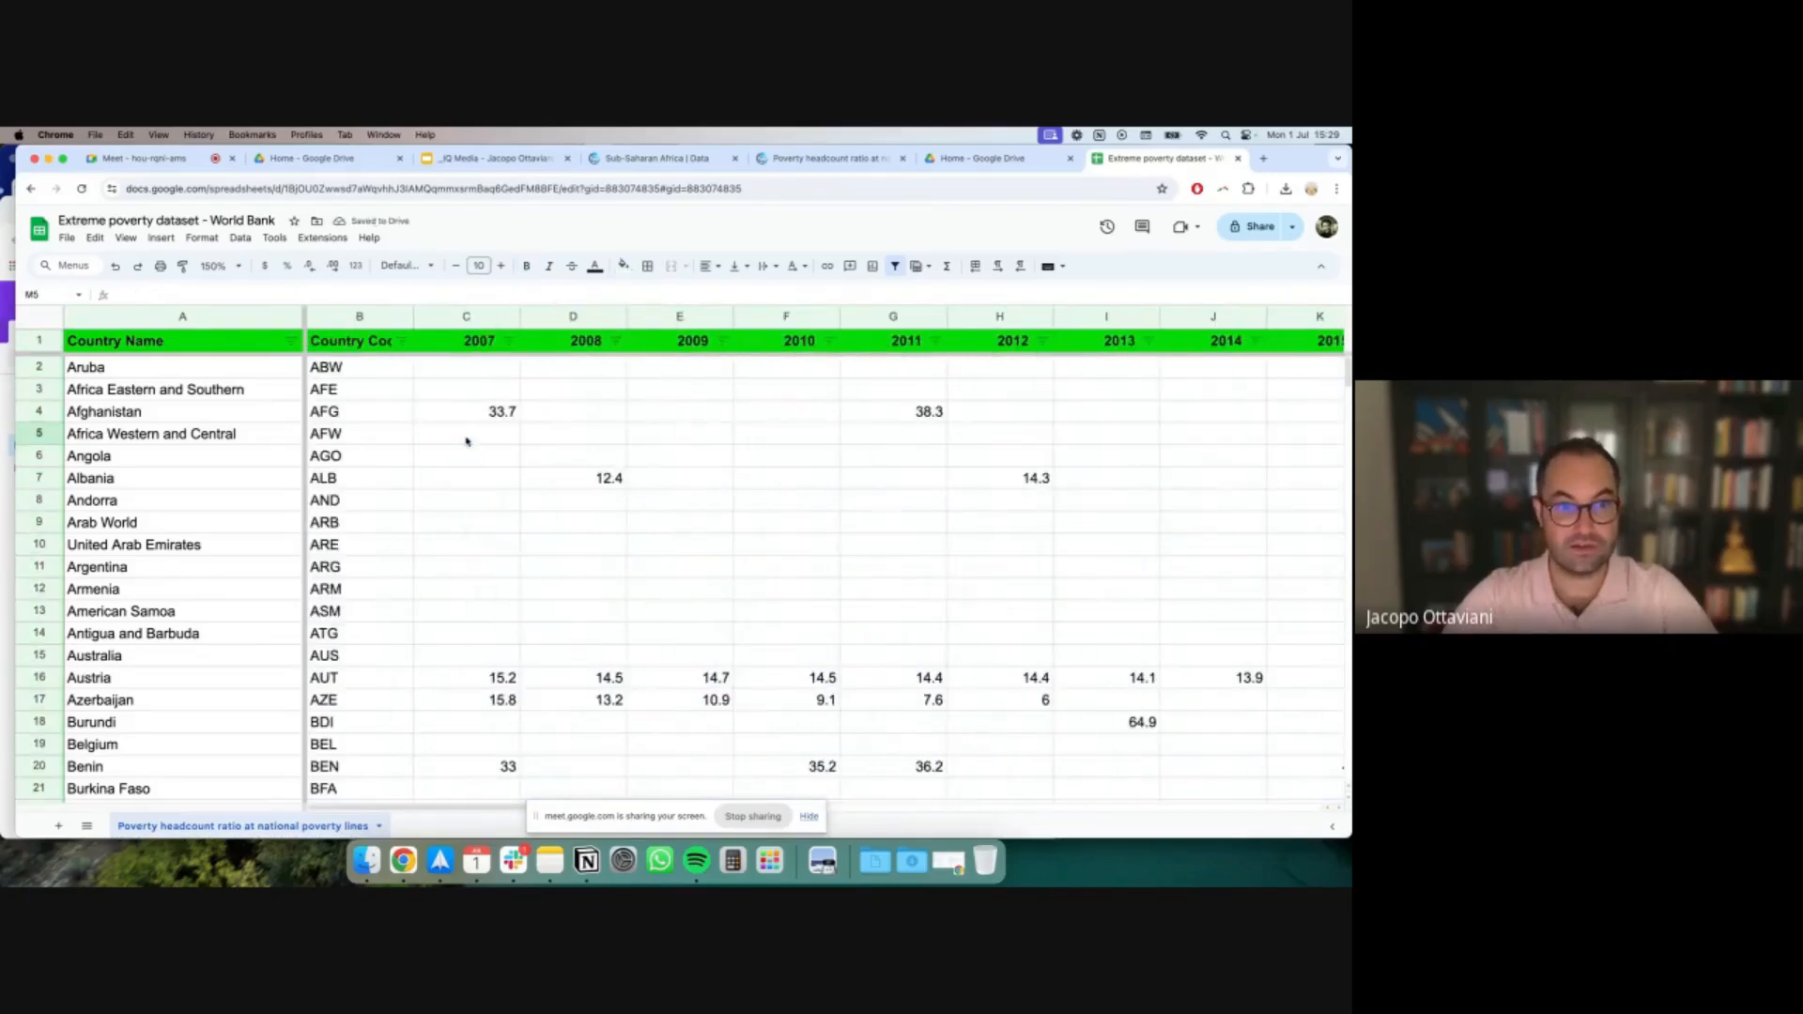
scroll(466, 441, right, 10)
scroll(467, 441, down, 5)
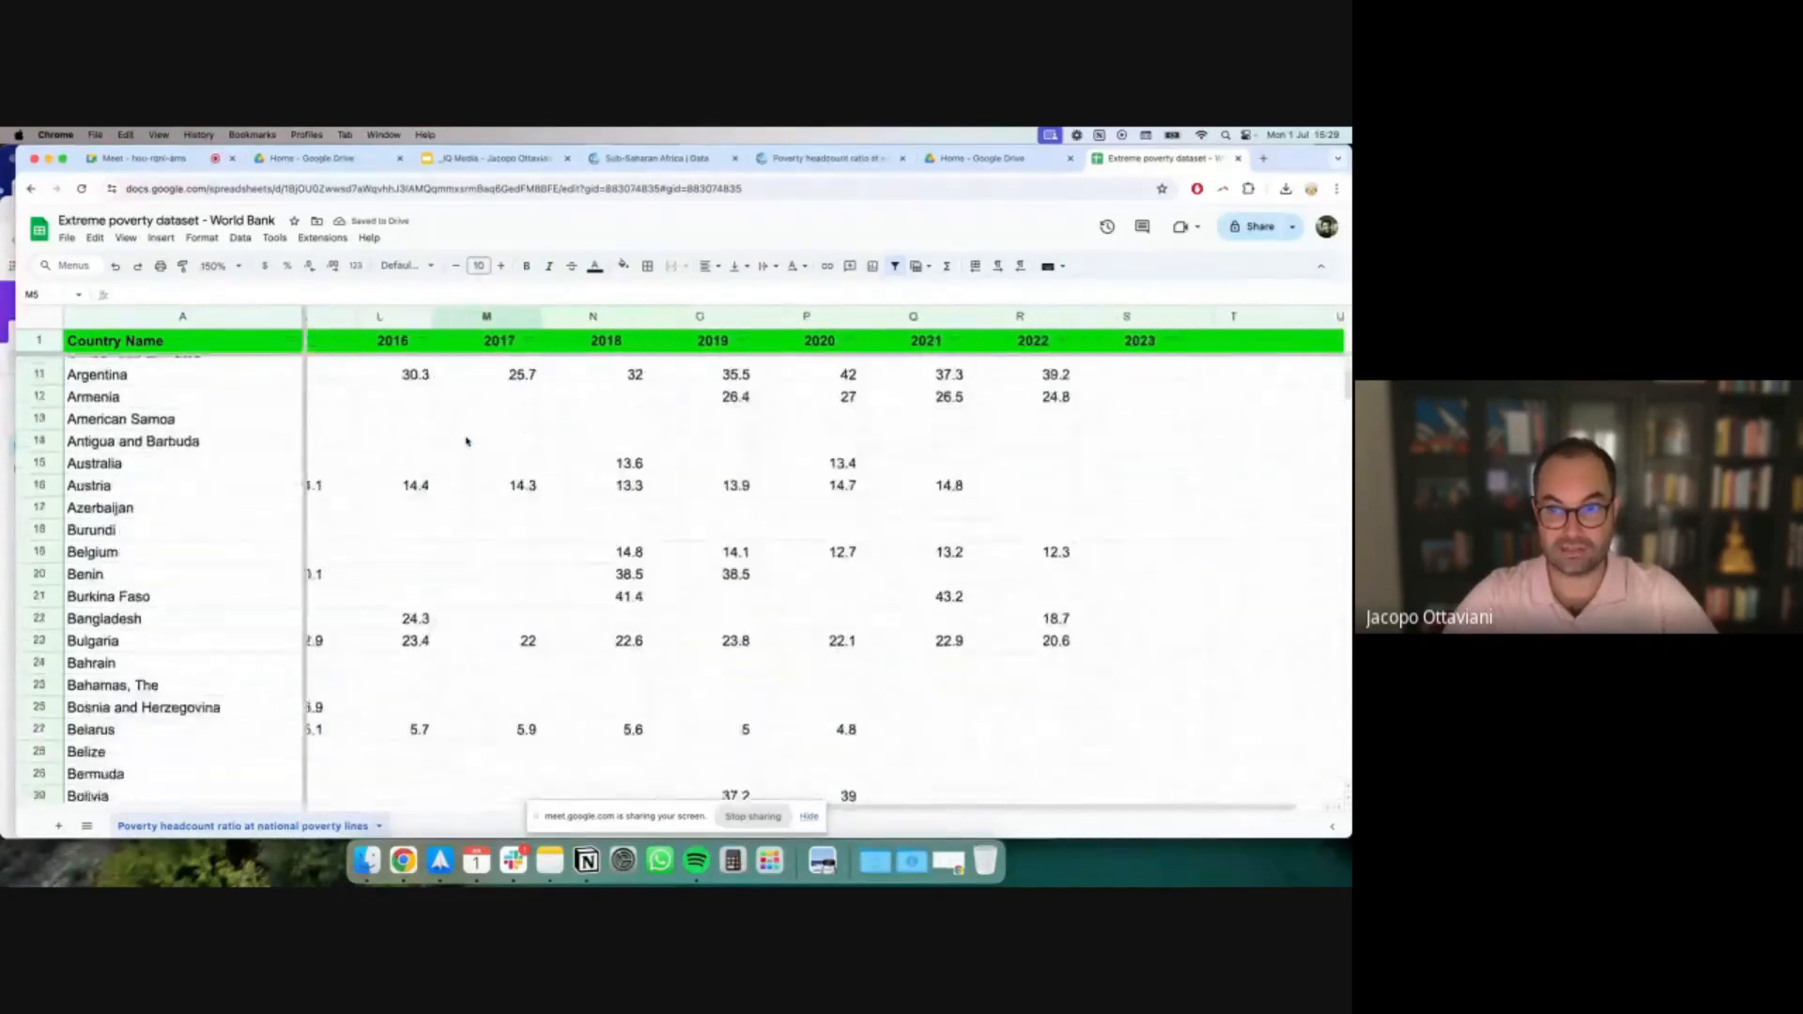
scroll(467, 441, down, 10)
scroll(467, 442, left, 3)
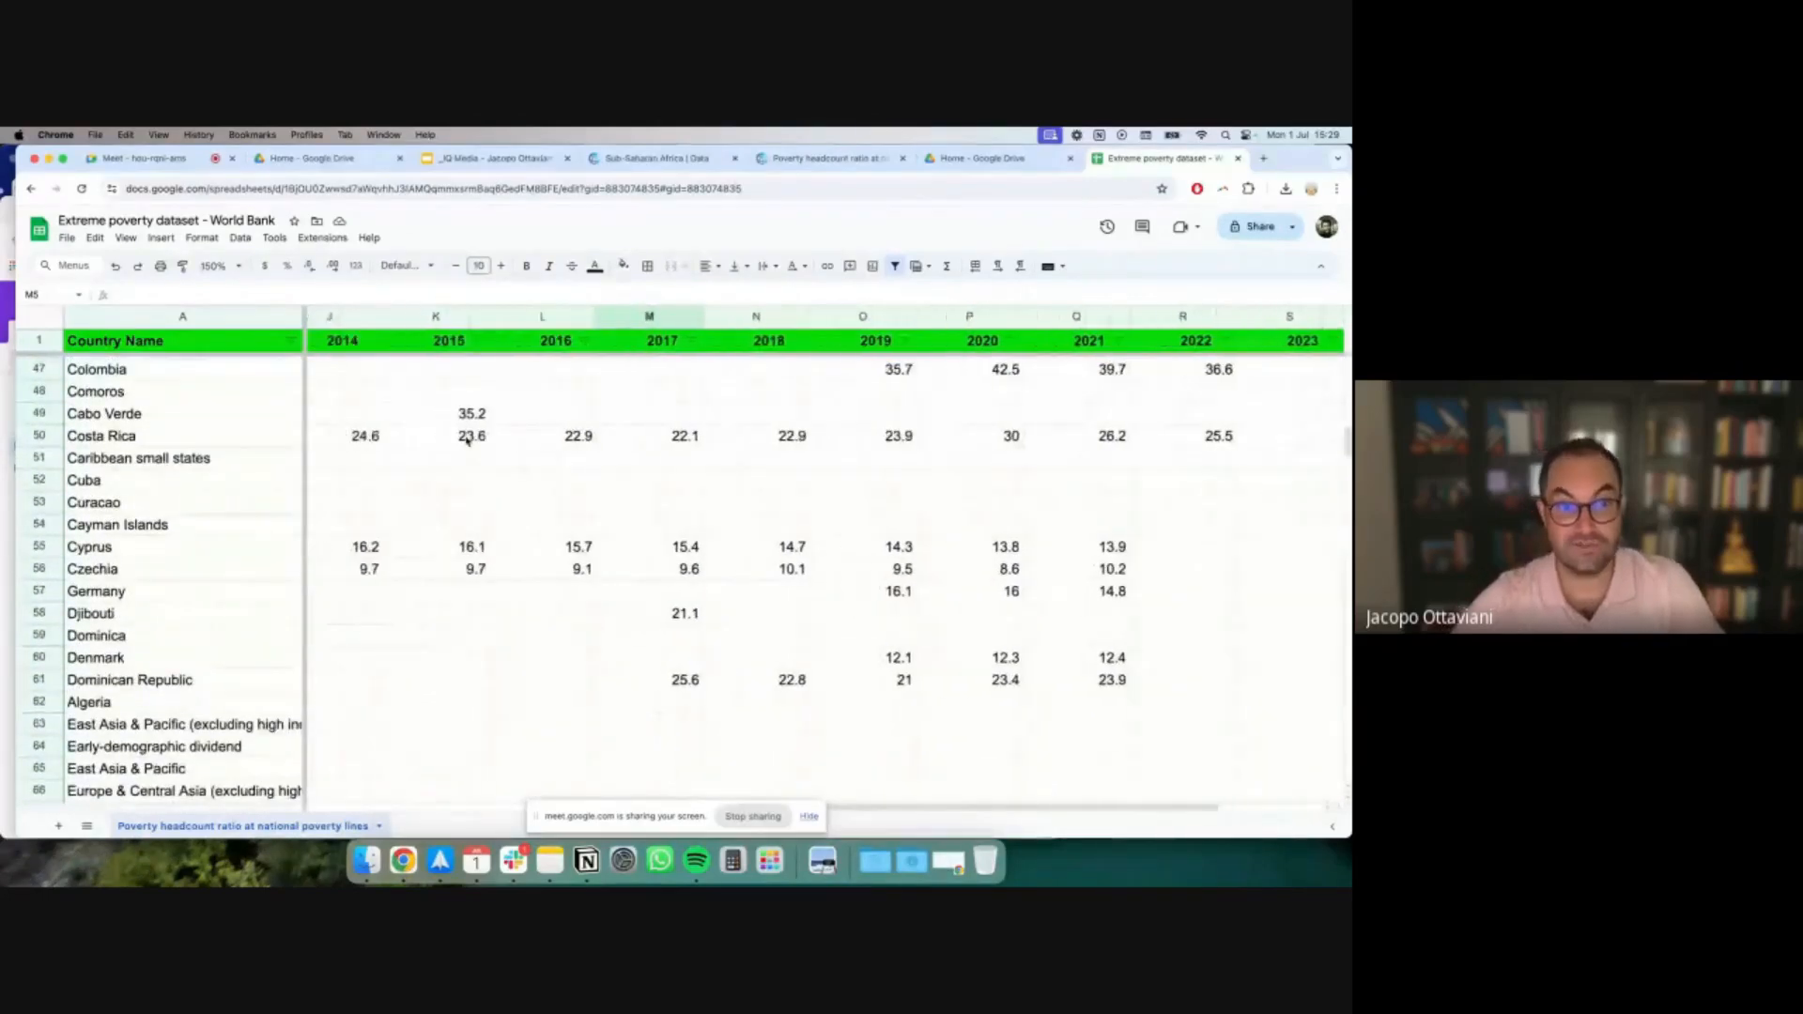
scroll(467, 441, down, 10)
scroll(466, 442, left, 7)
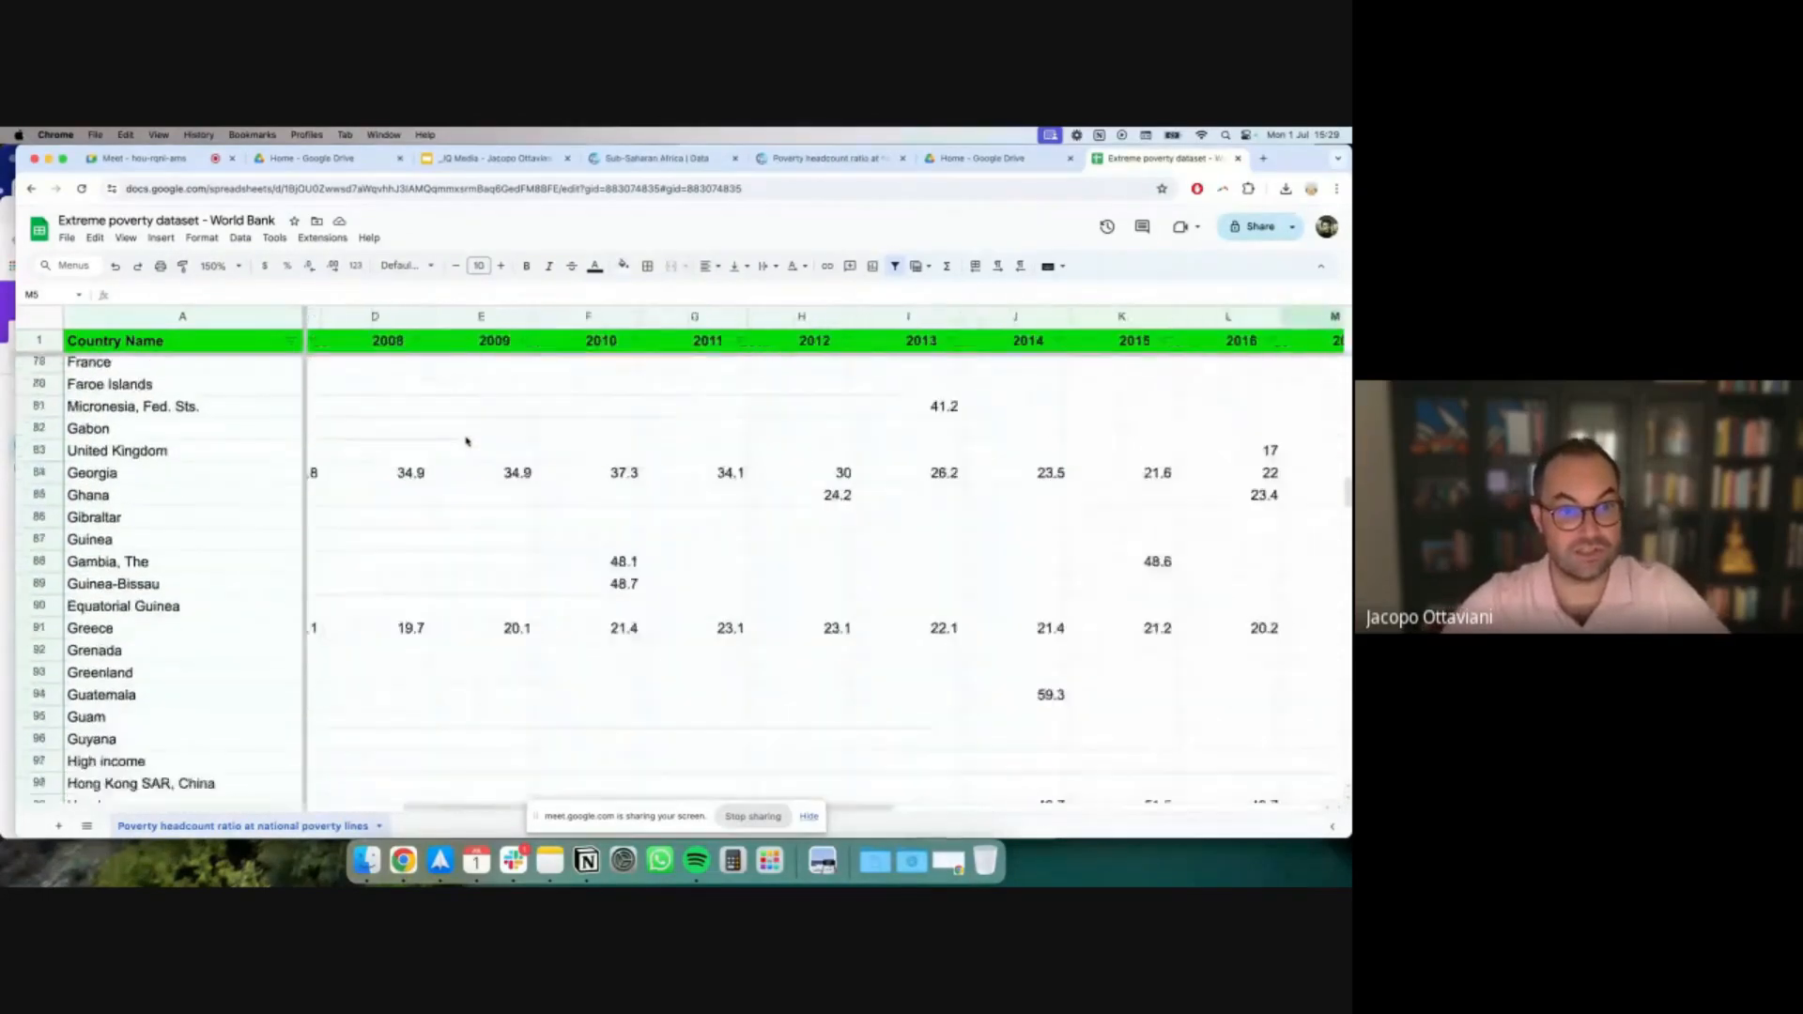
scroll(467, 441, up, 20)
scroll(467, 442, left, 2)
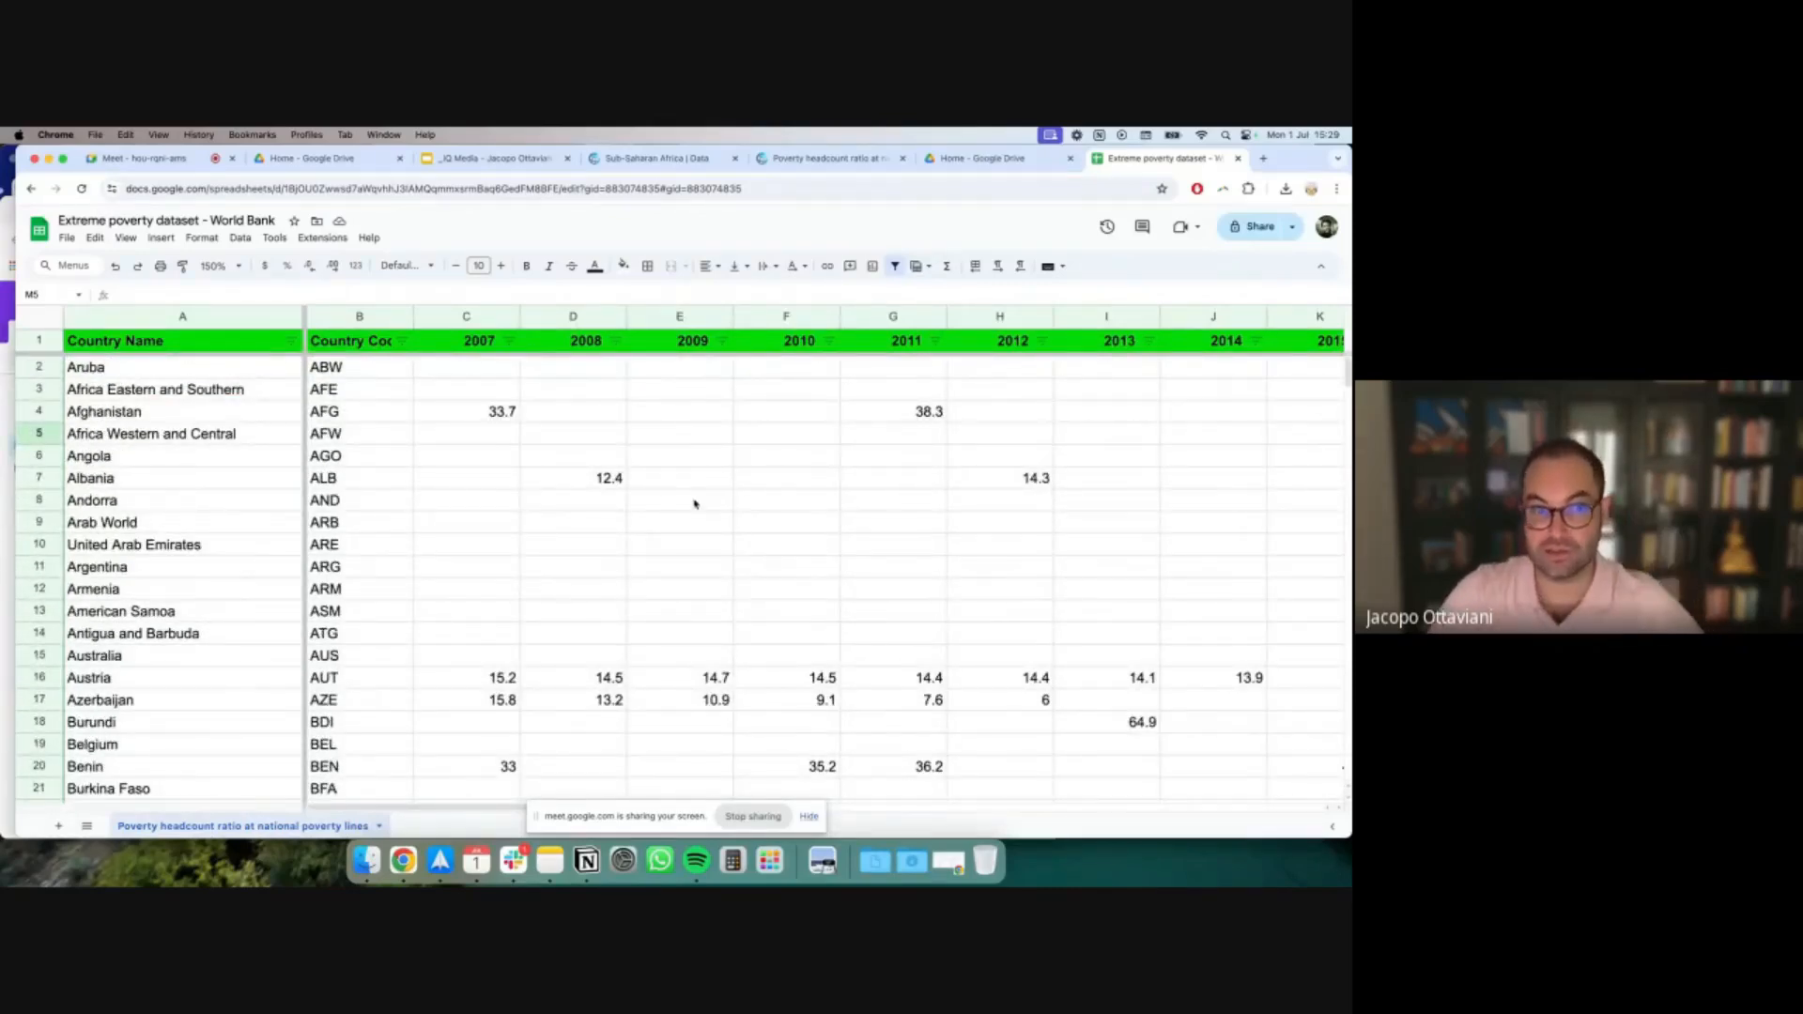
Widen the Country Code column to fit its header and look through the country rows across all years
drag(413, 317, 459, 317)
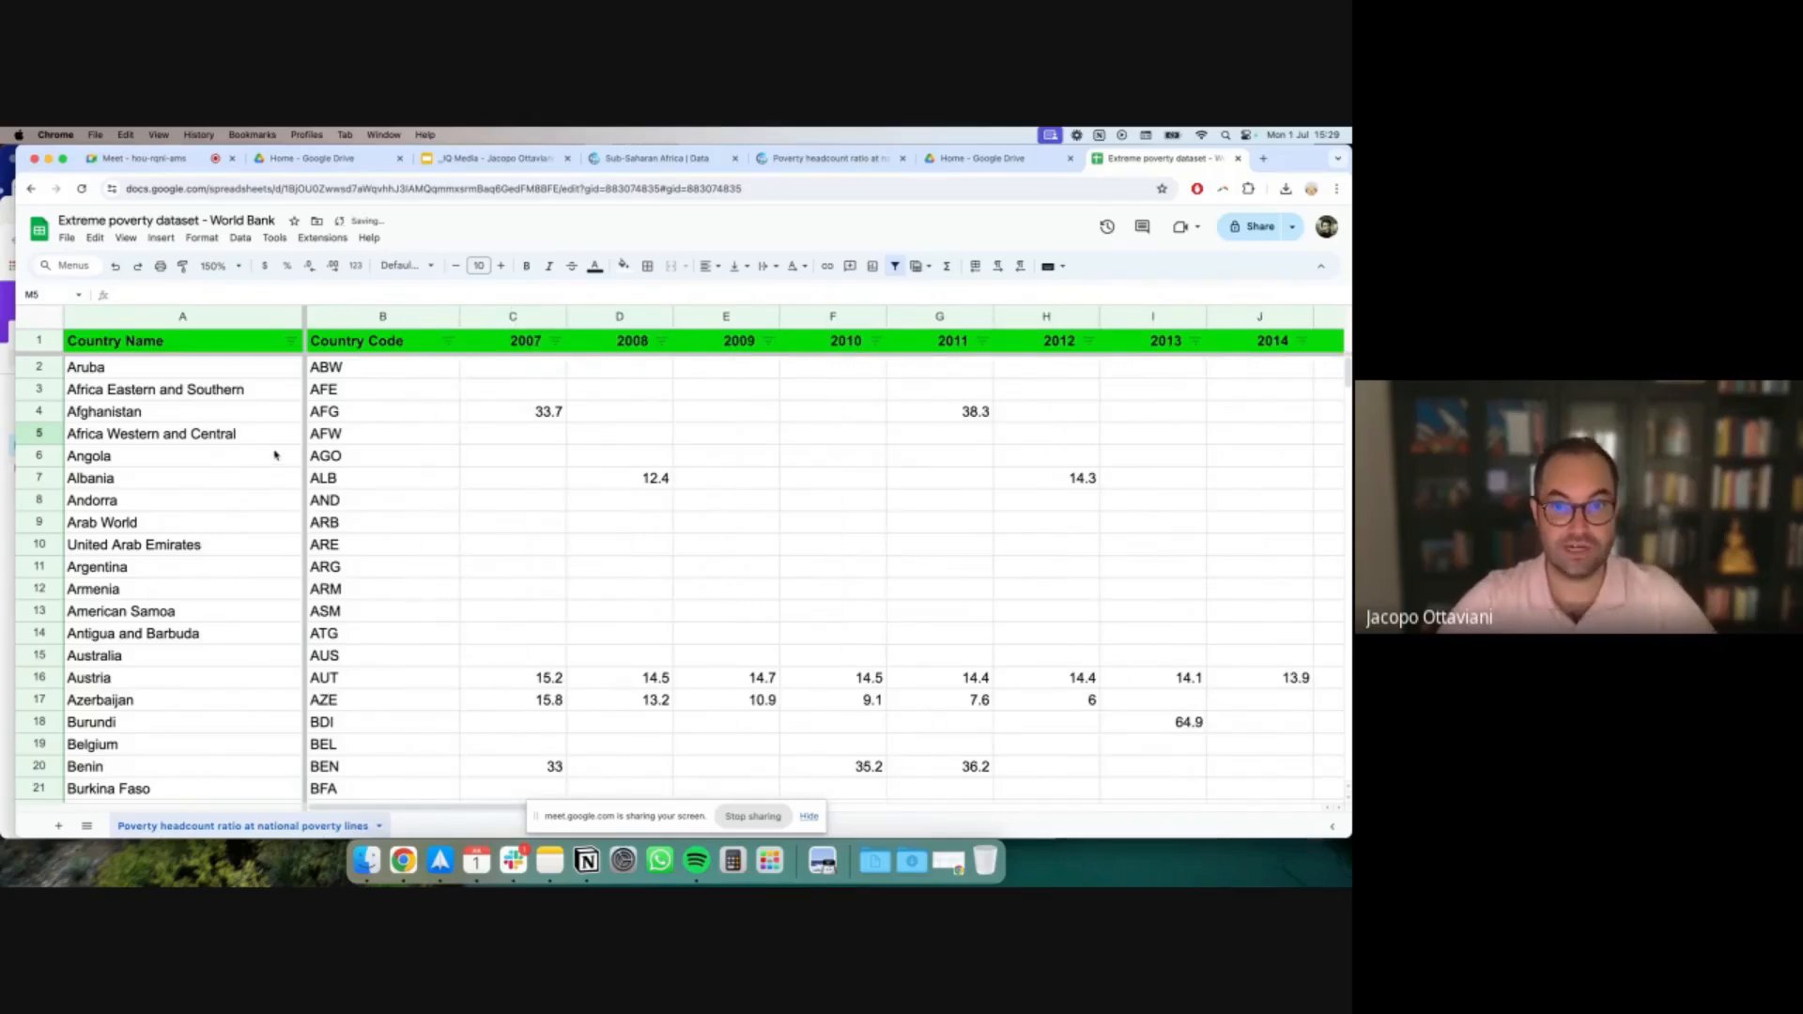
scroll(601, 509, right, 1)
scroll(601, 509, down, 10)
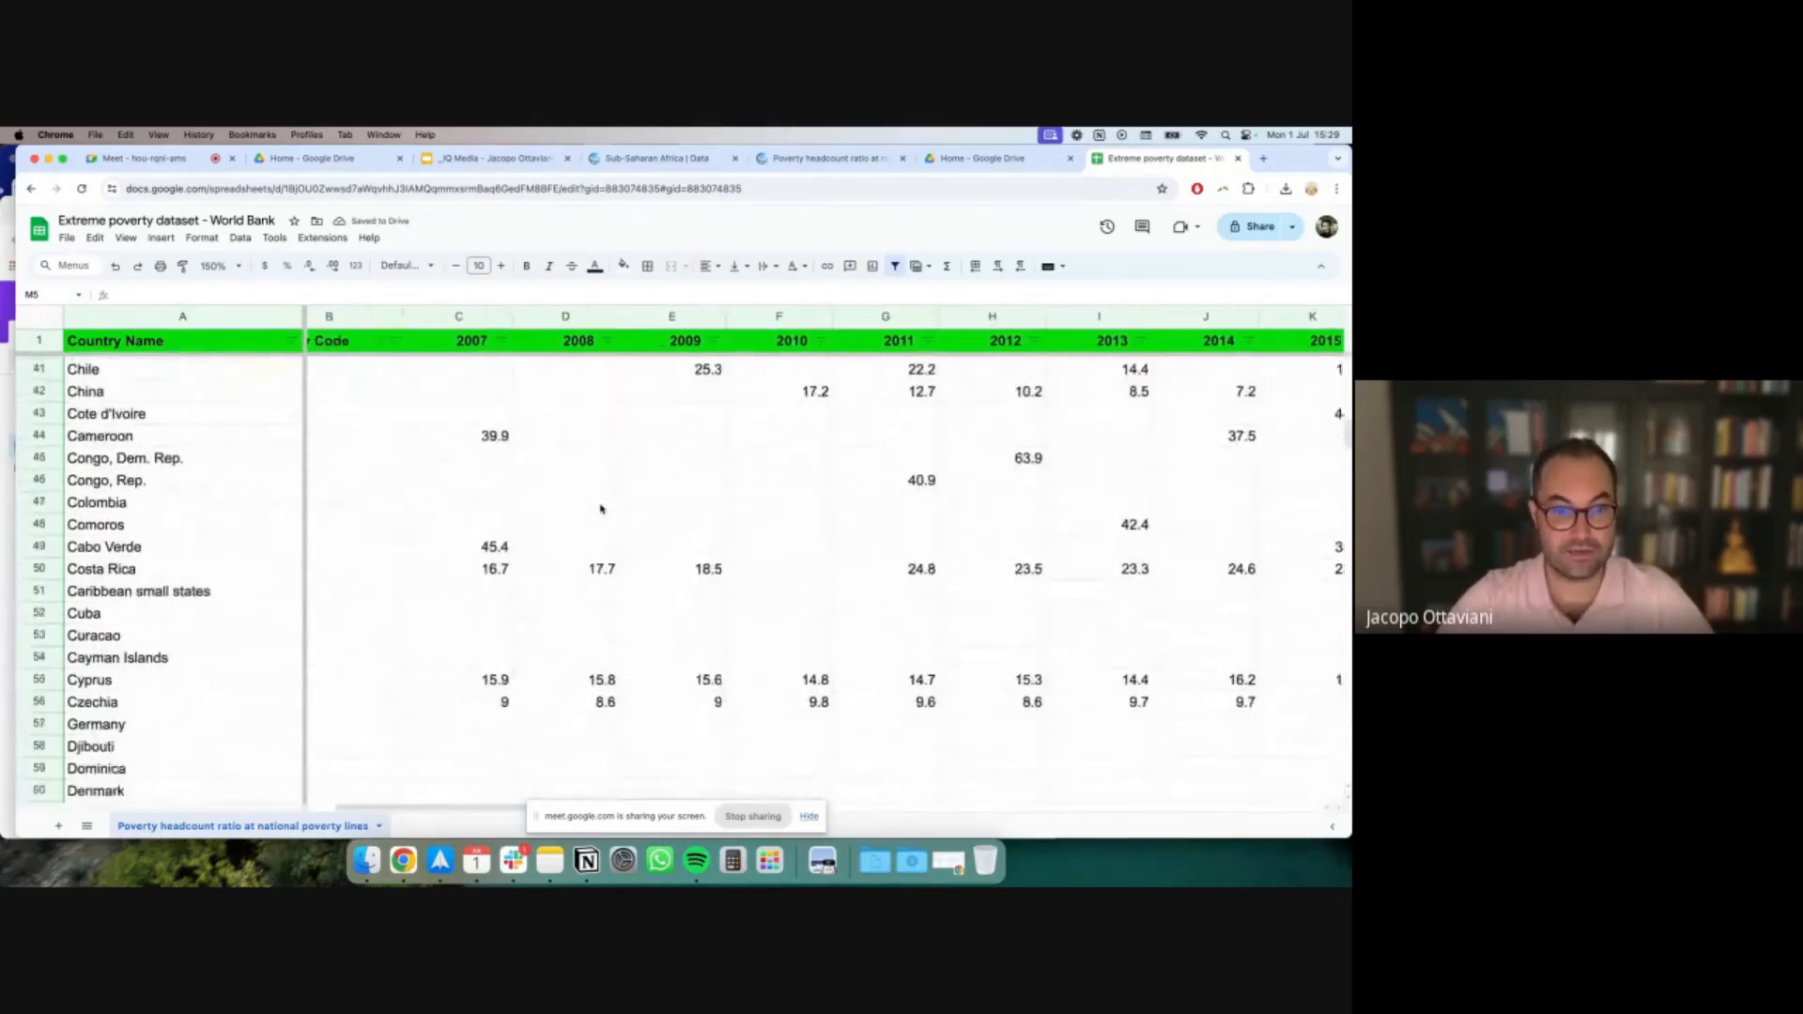
scroll(601, 509, left, 1)
scroll(601, 509, down, 20)
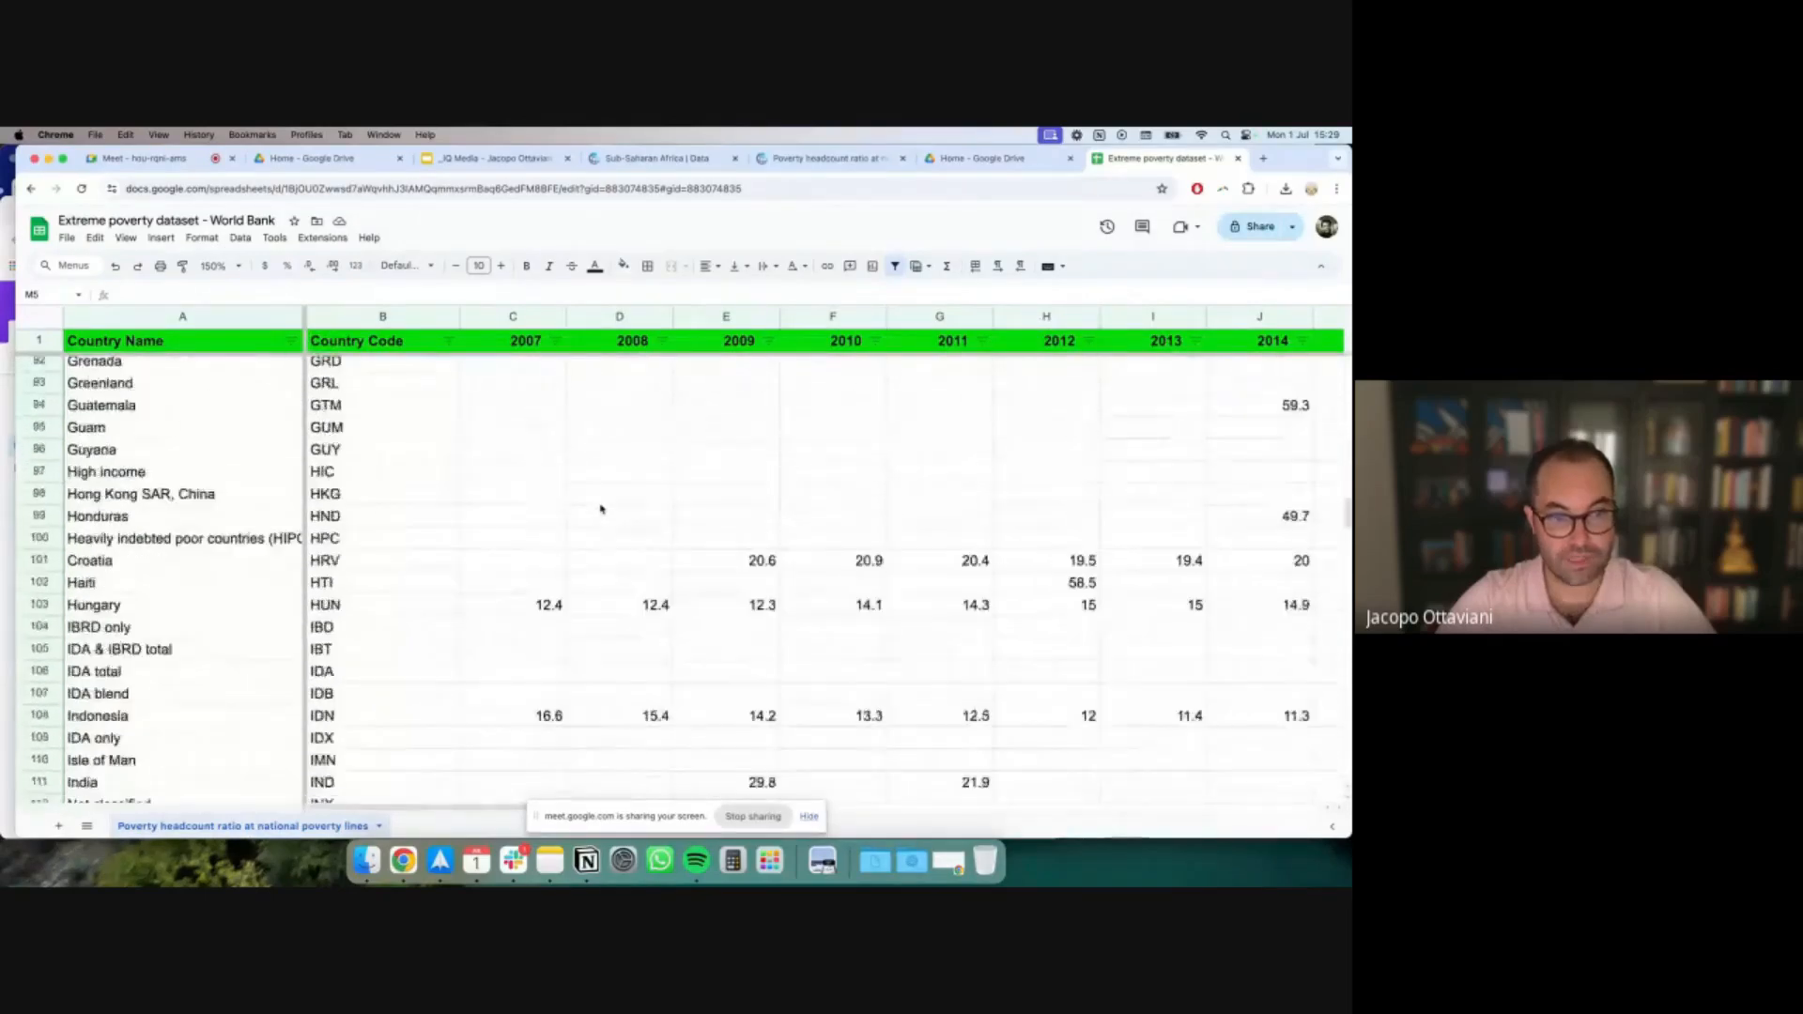
scroll(601, 508, down, 20)
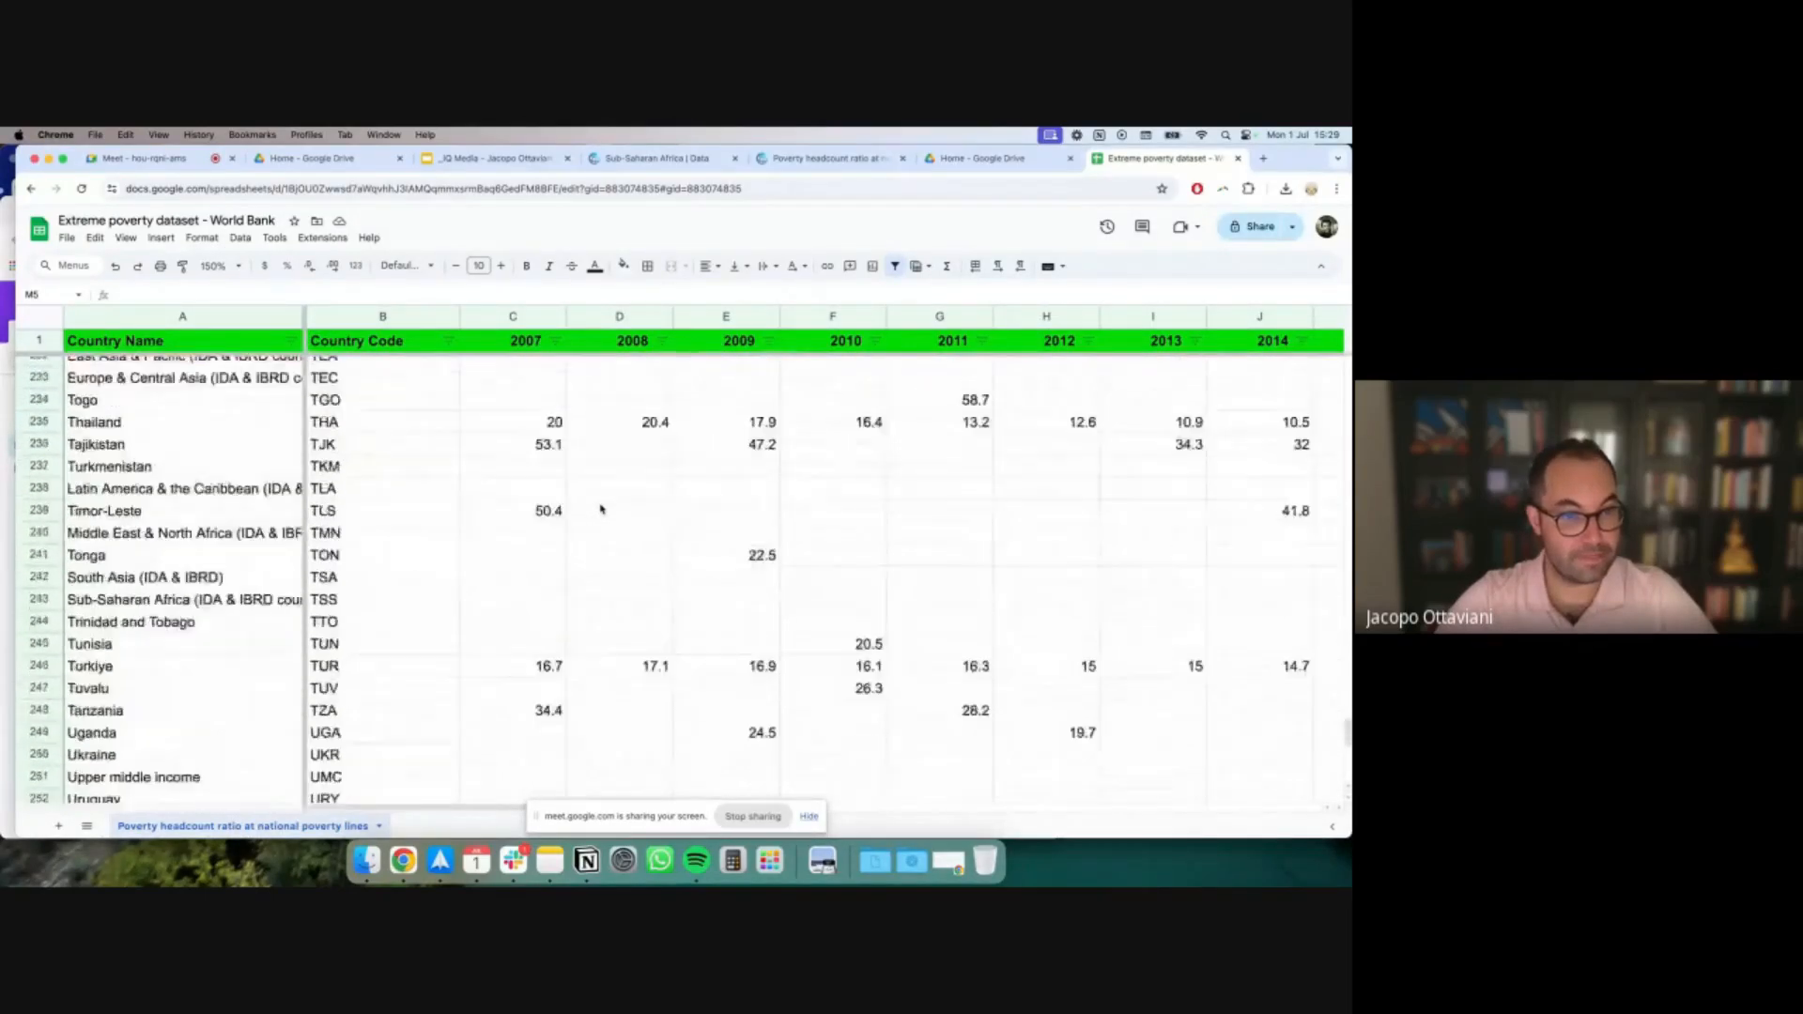
scroll(601, 509, down, 3)
scroll(601, 509, right, 6)
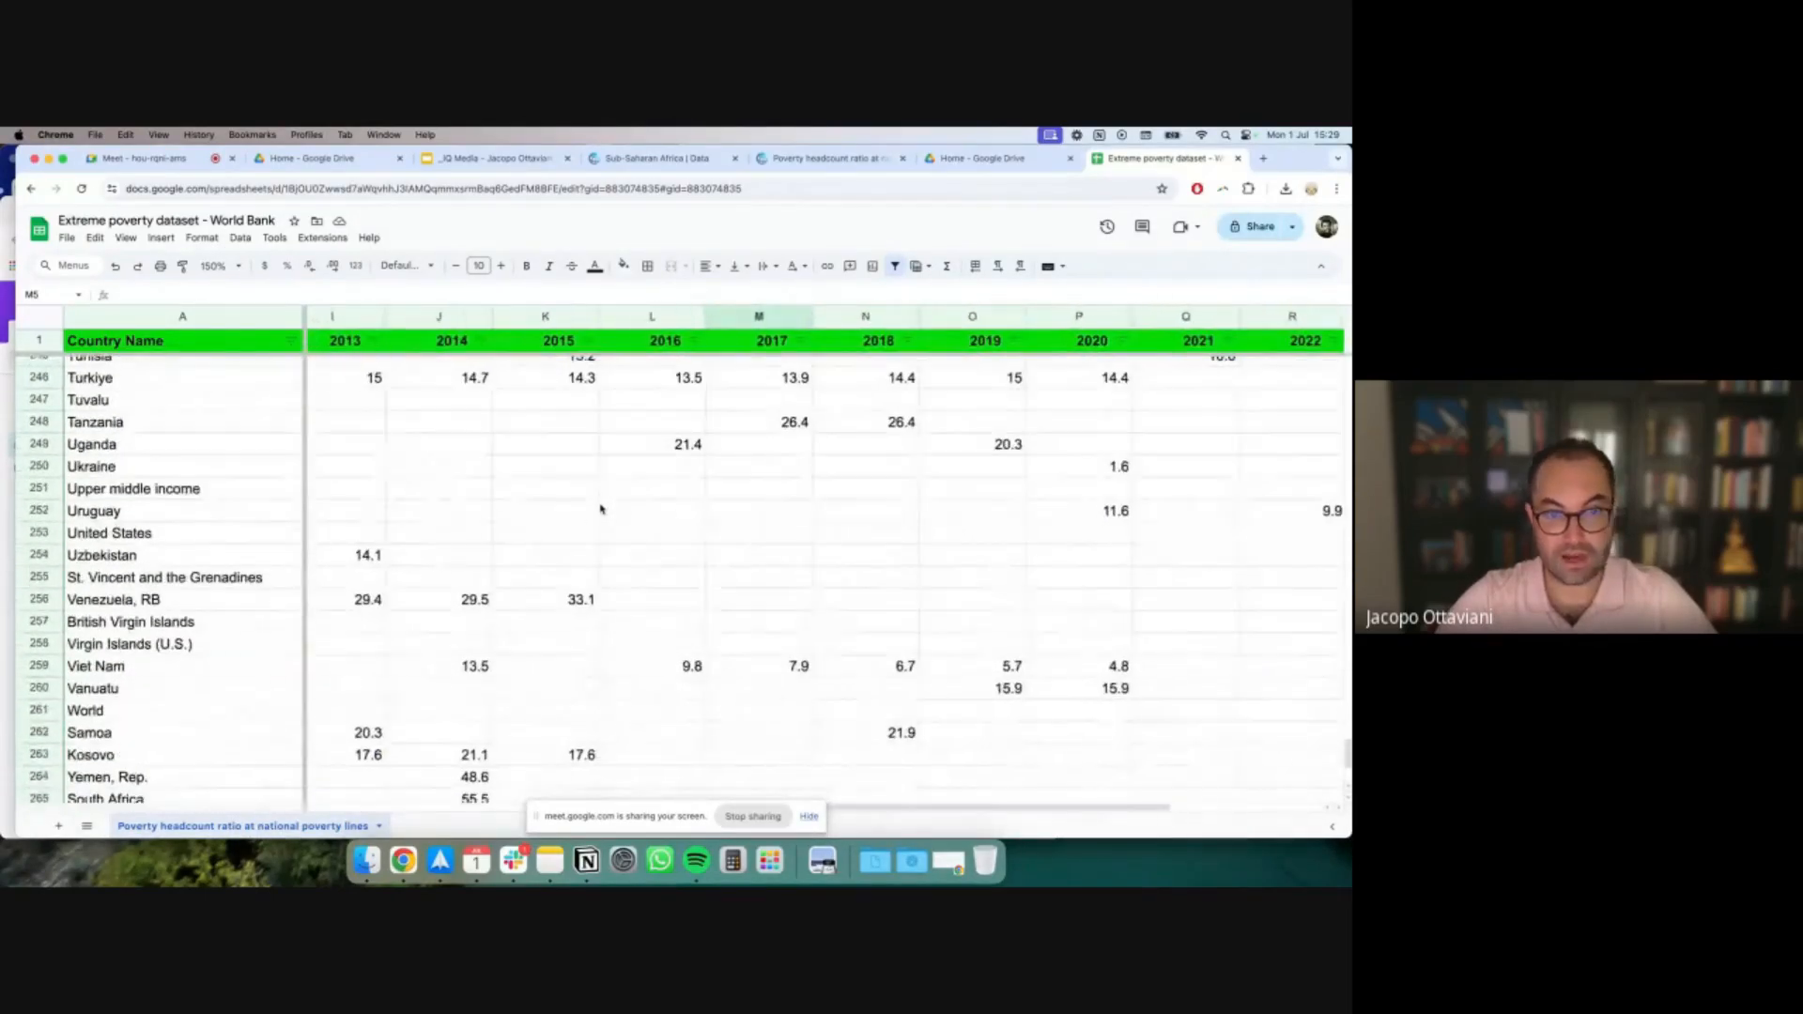
scroll(601, 509, left, 6)
scroll(600, 509, up, 20)
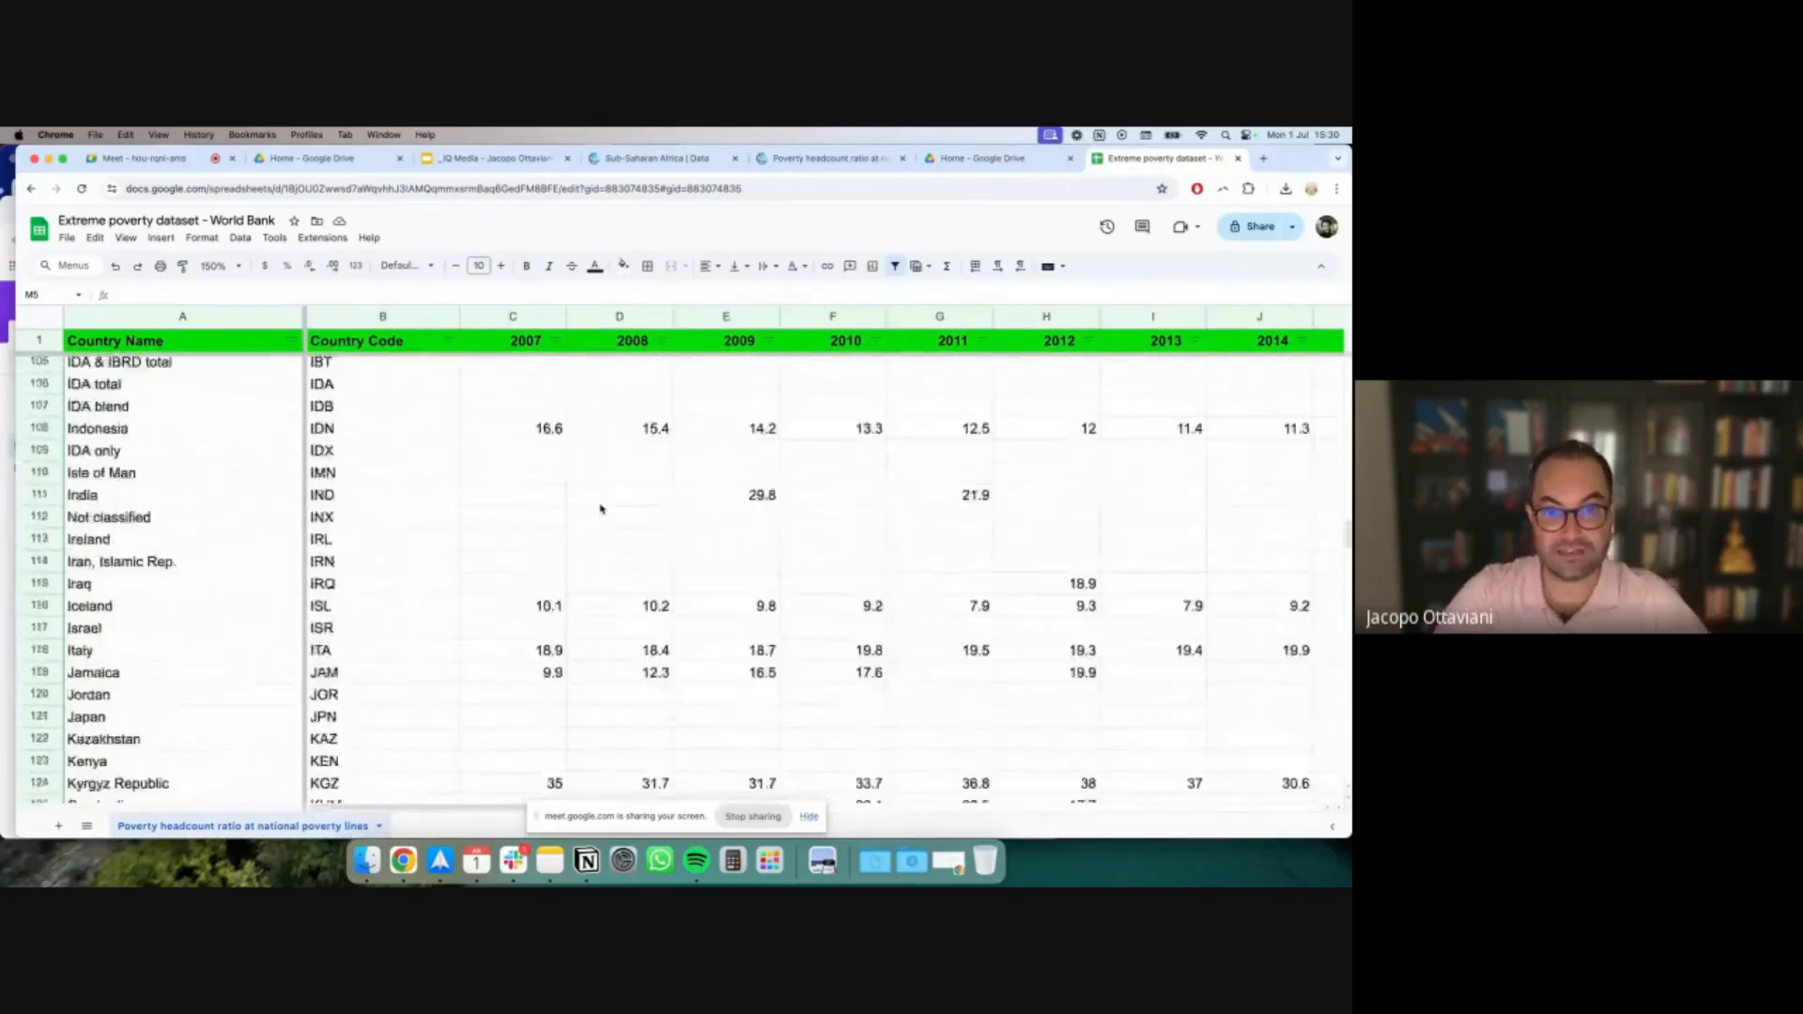
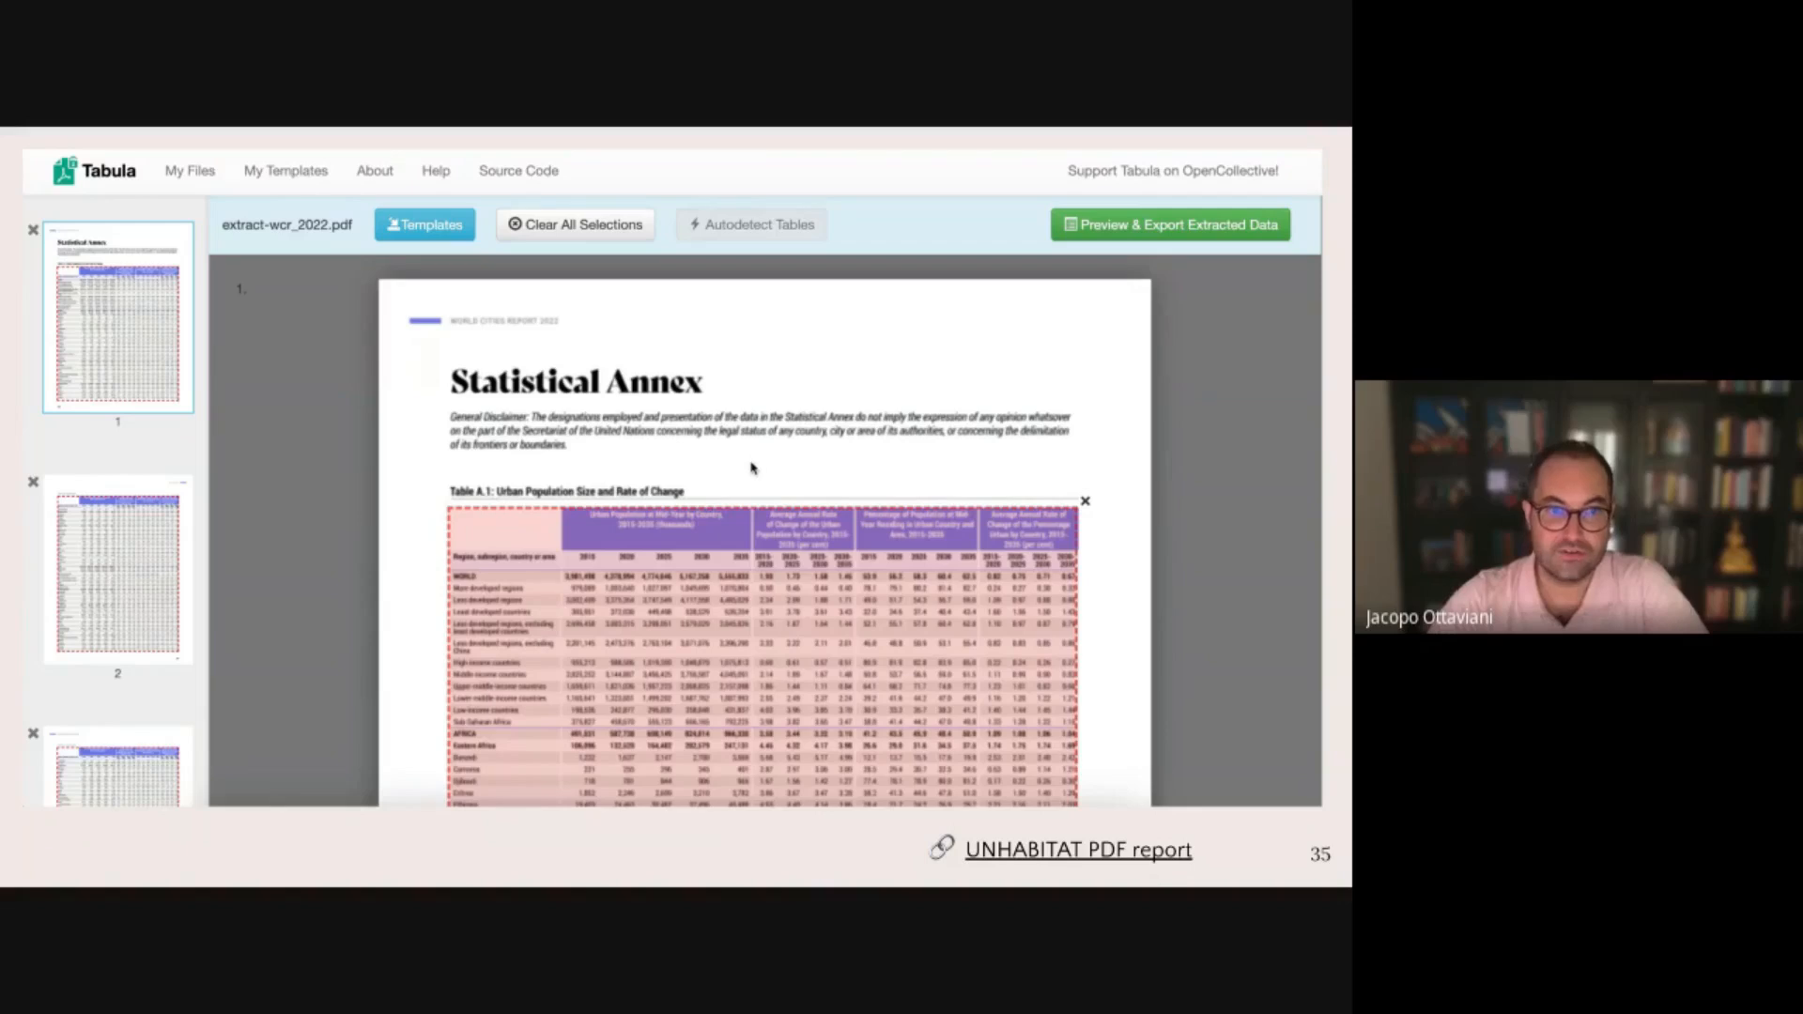
key(Right)
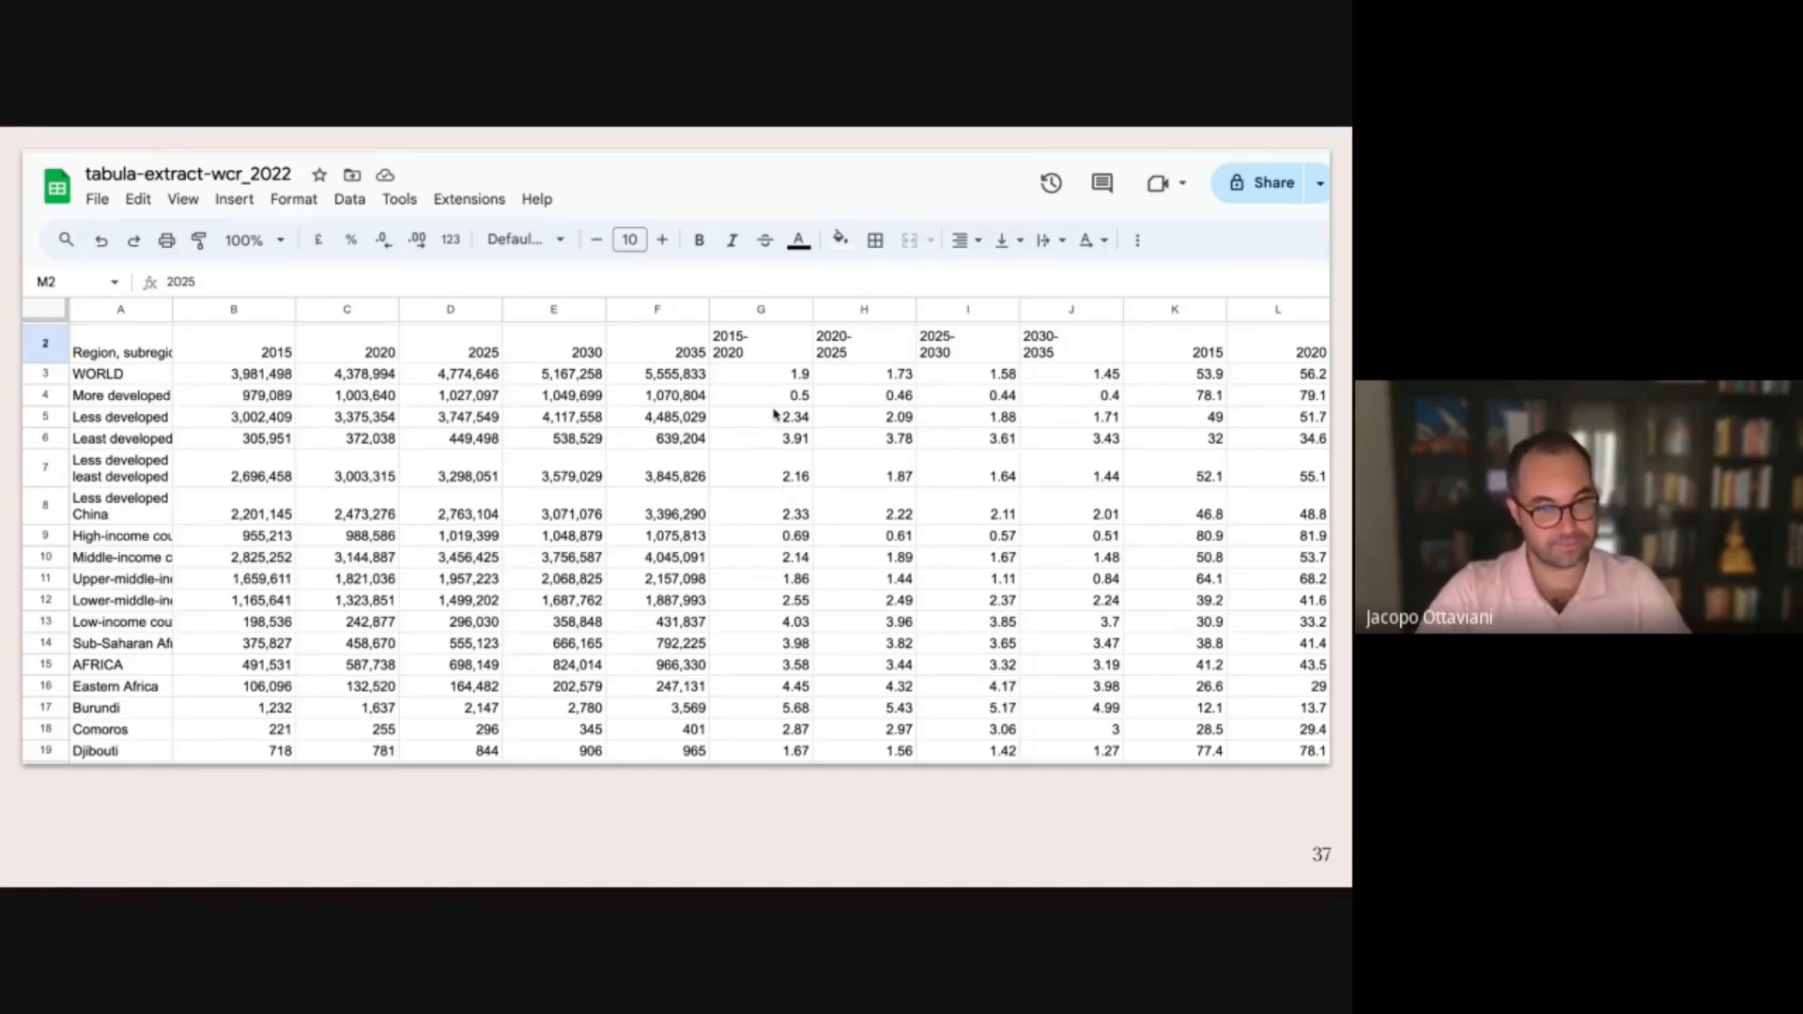
key(Right)
key(Left)
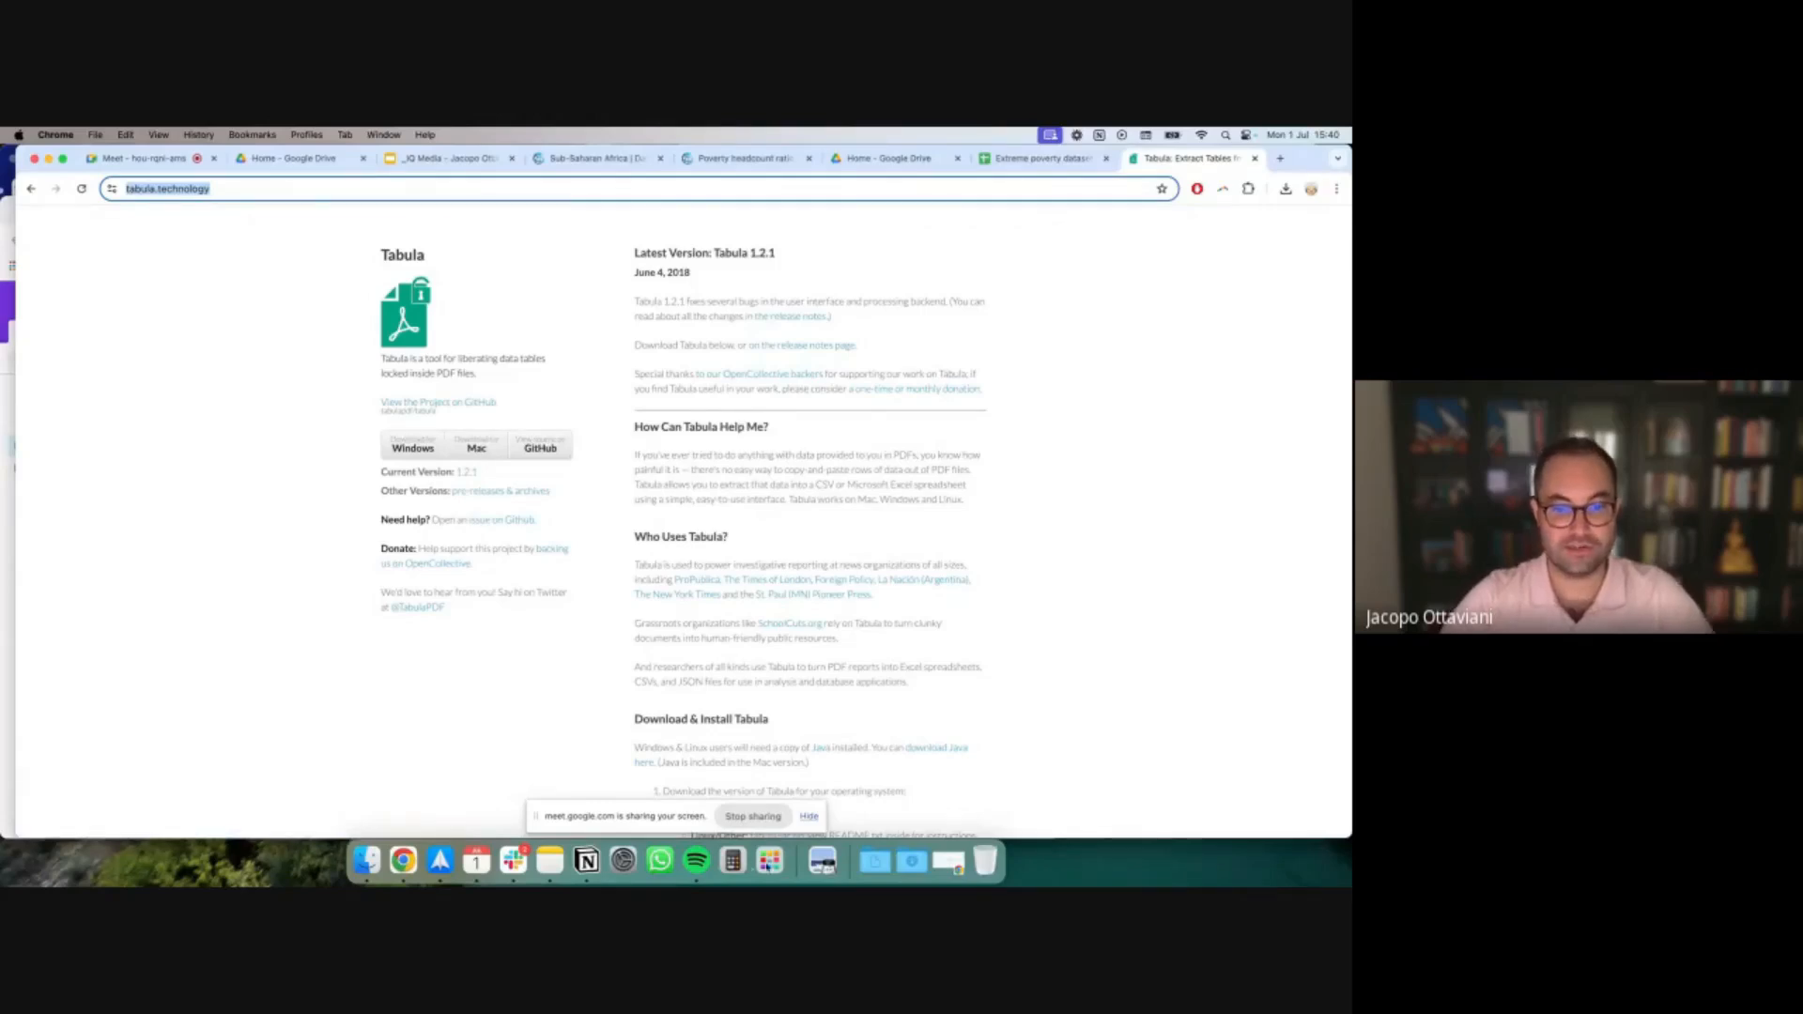
Switch to the locally installed Tabula app and bring up its PDF import page in the browser
click(769, 860)
text(ta)
click(601, 230)
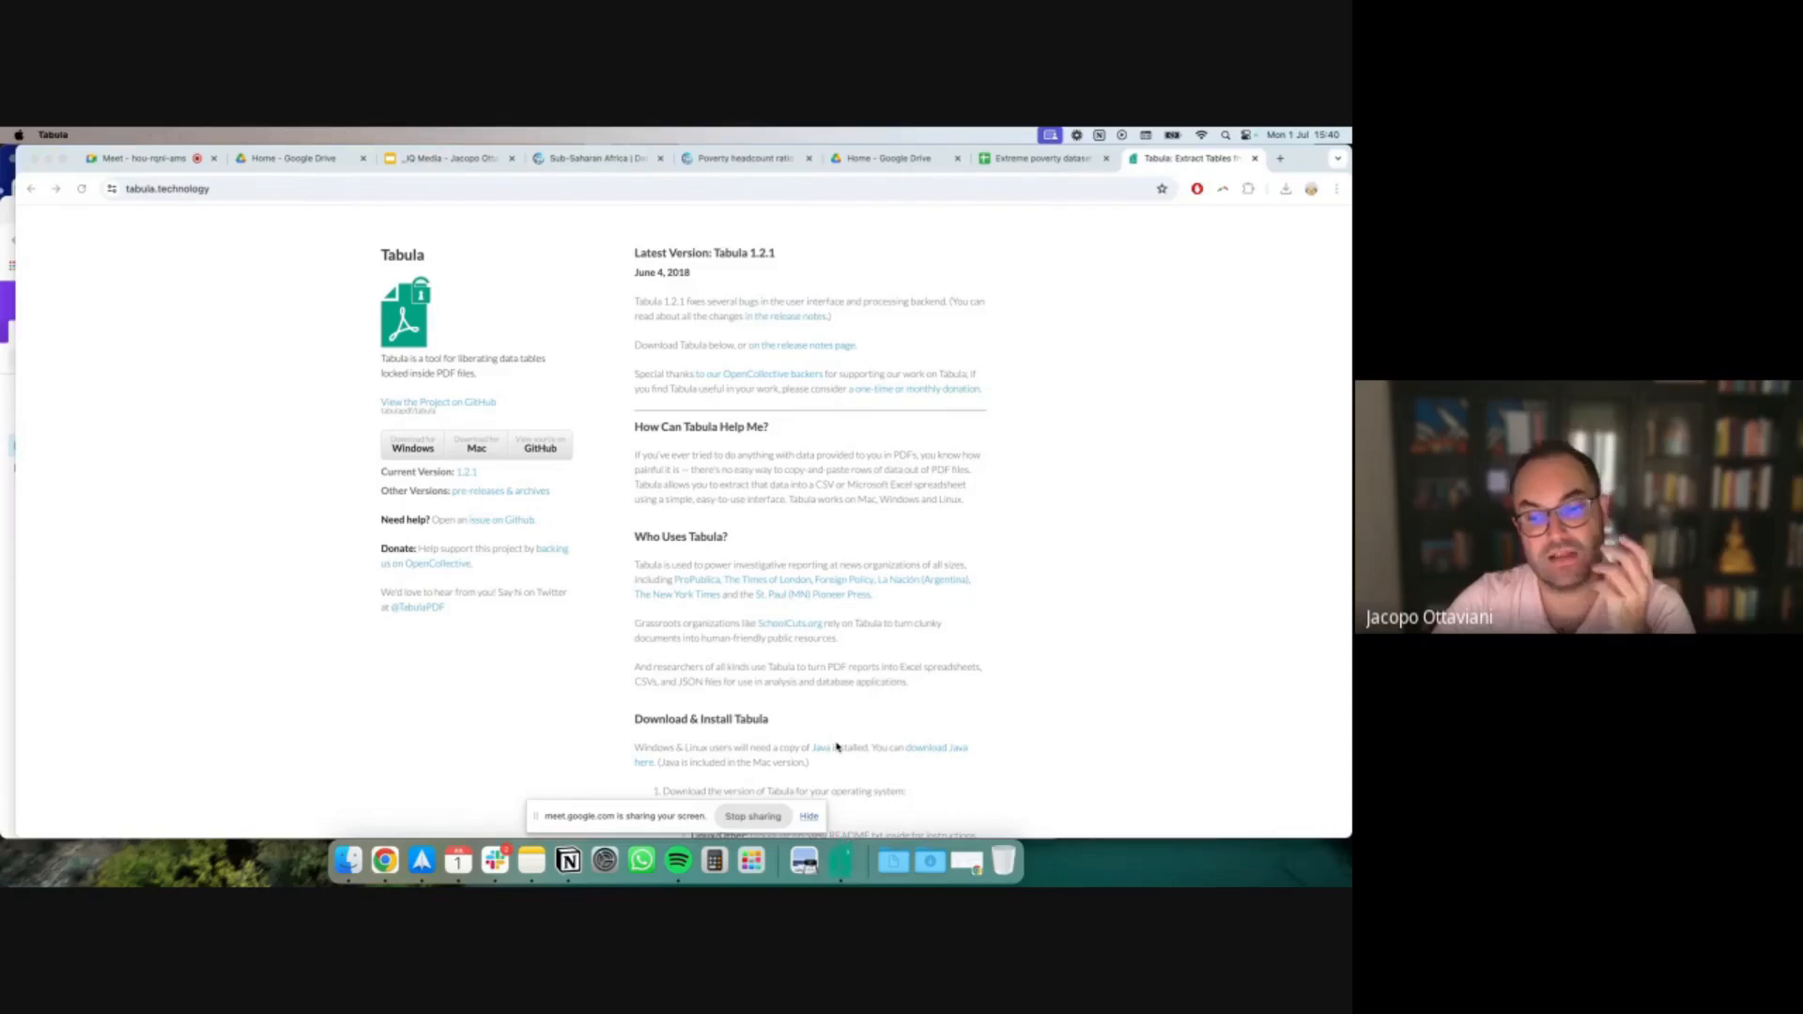
click(860, 567)
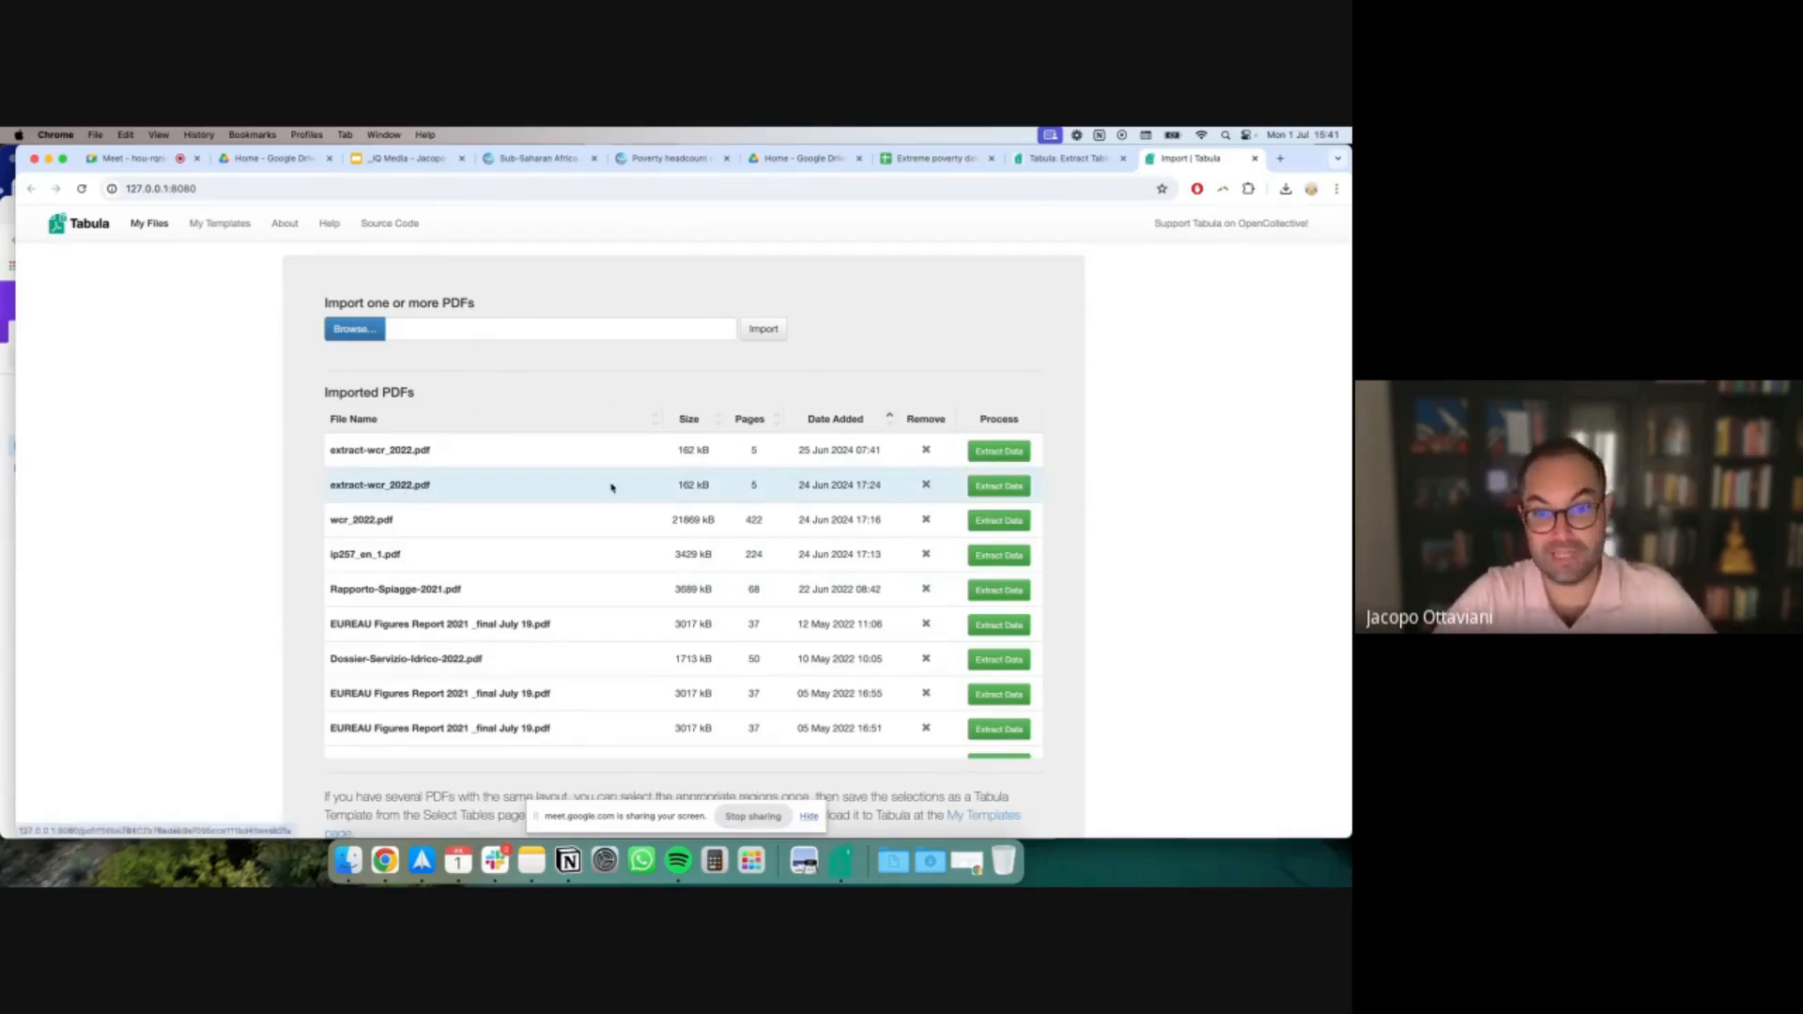
Search the web in a new tab for "unhabitat pdf report" and open UN-Habitat's World Cities Report 2022 PDF
click(1280, 157)
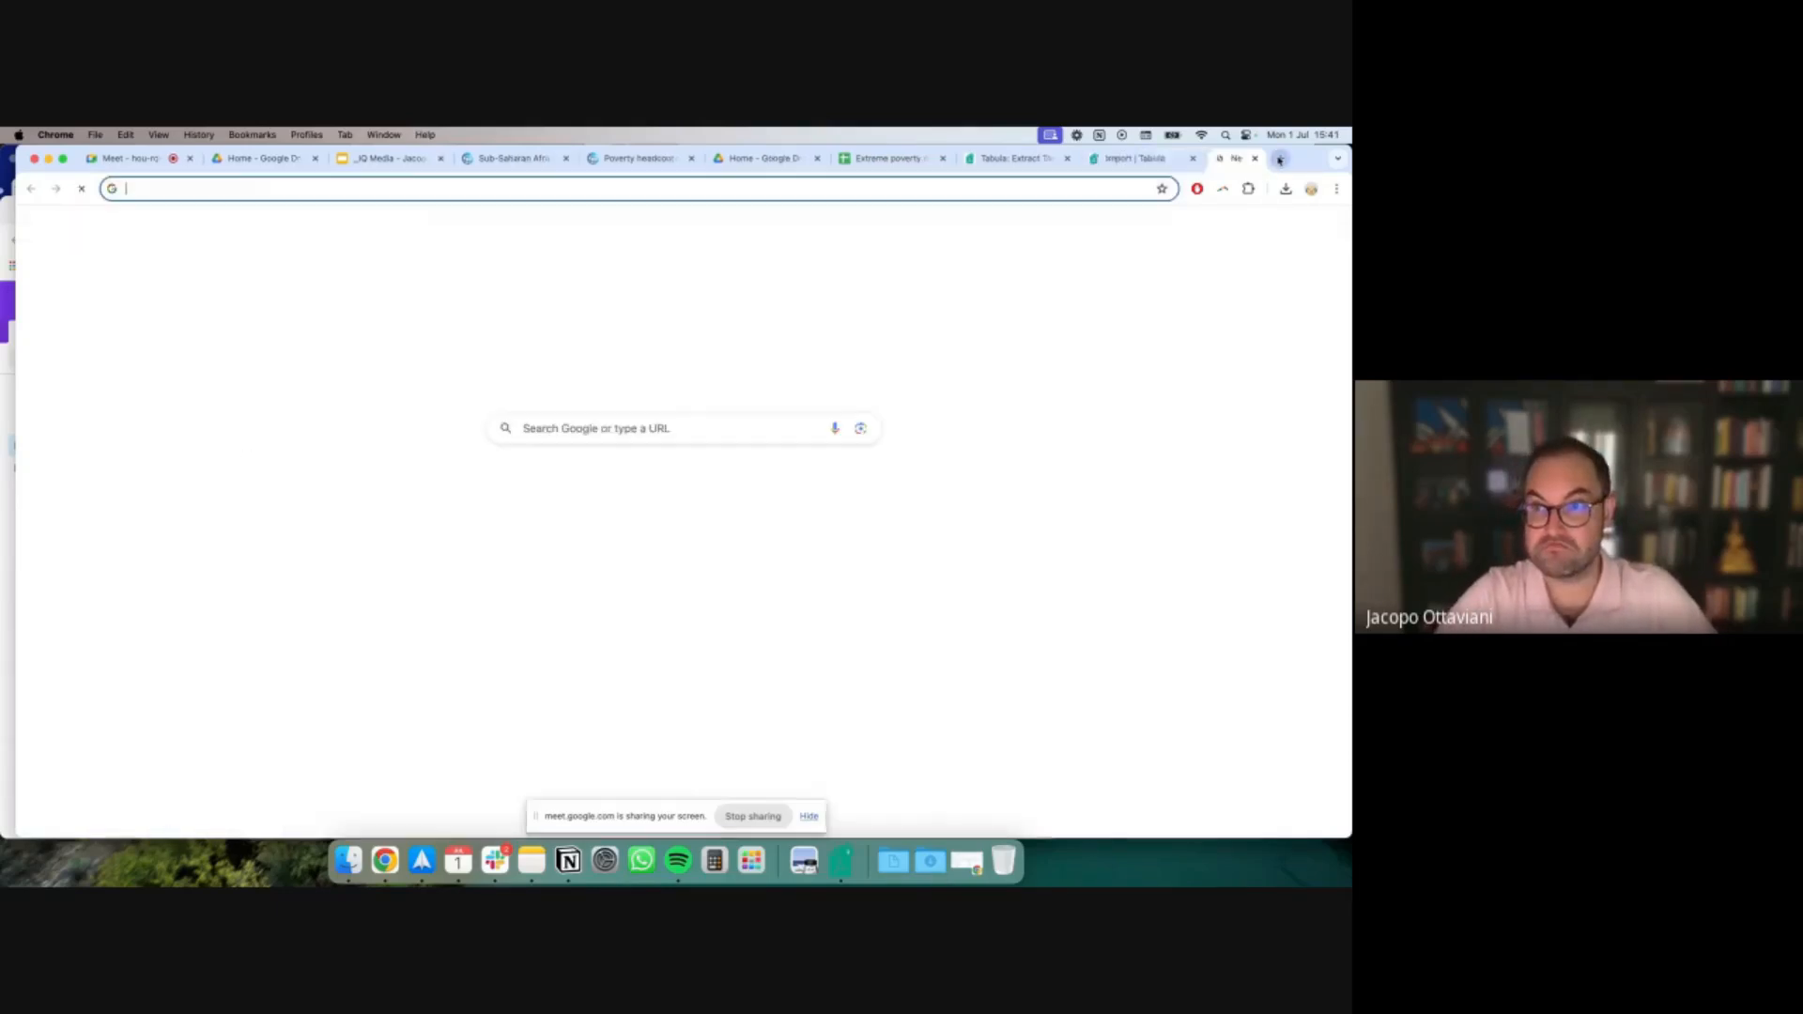
text(nh)
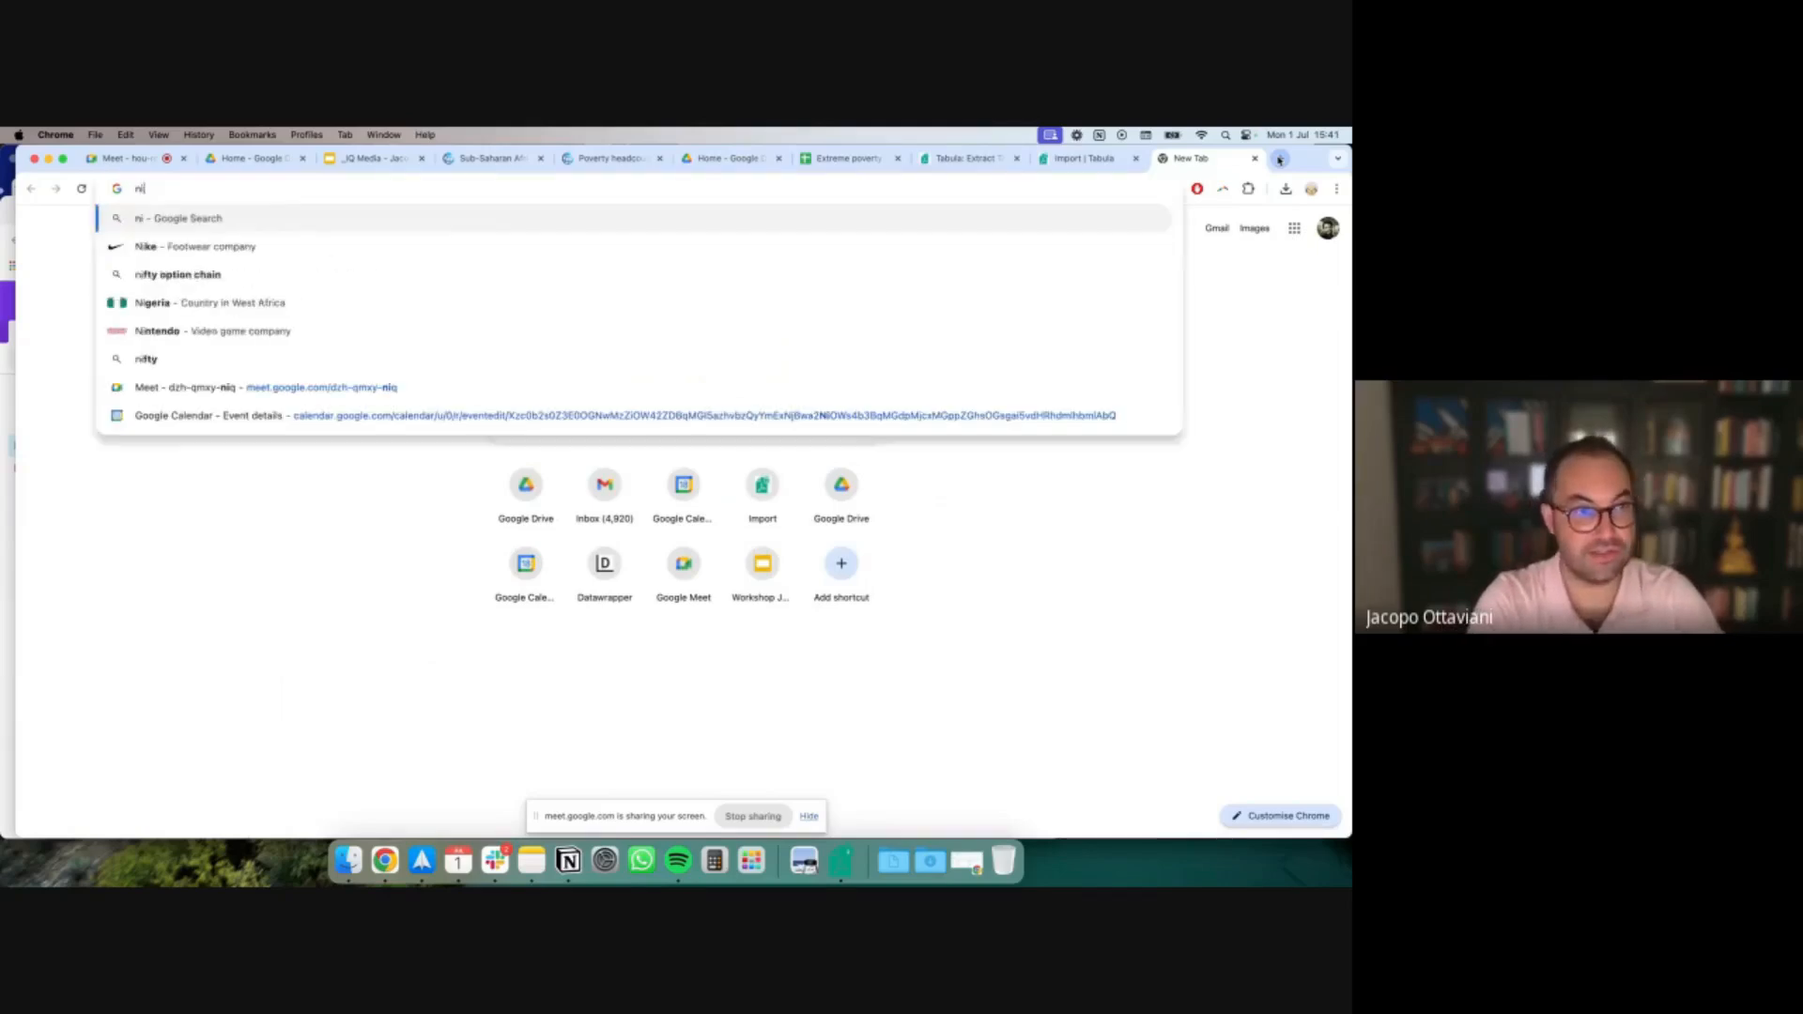
key(BackSpace)
key(BackSpace)
text(unhabitat pdf report)
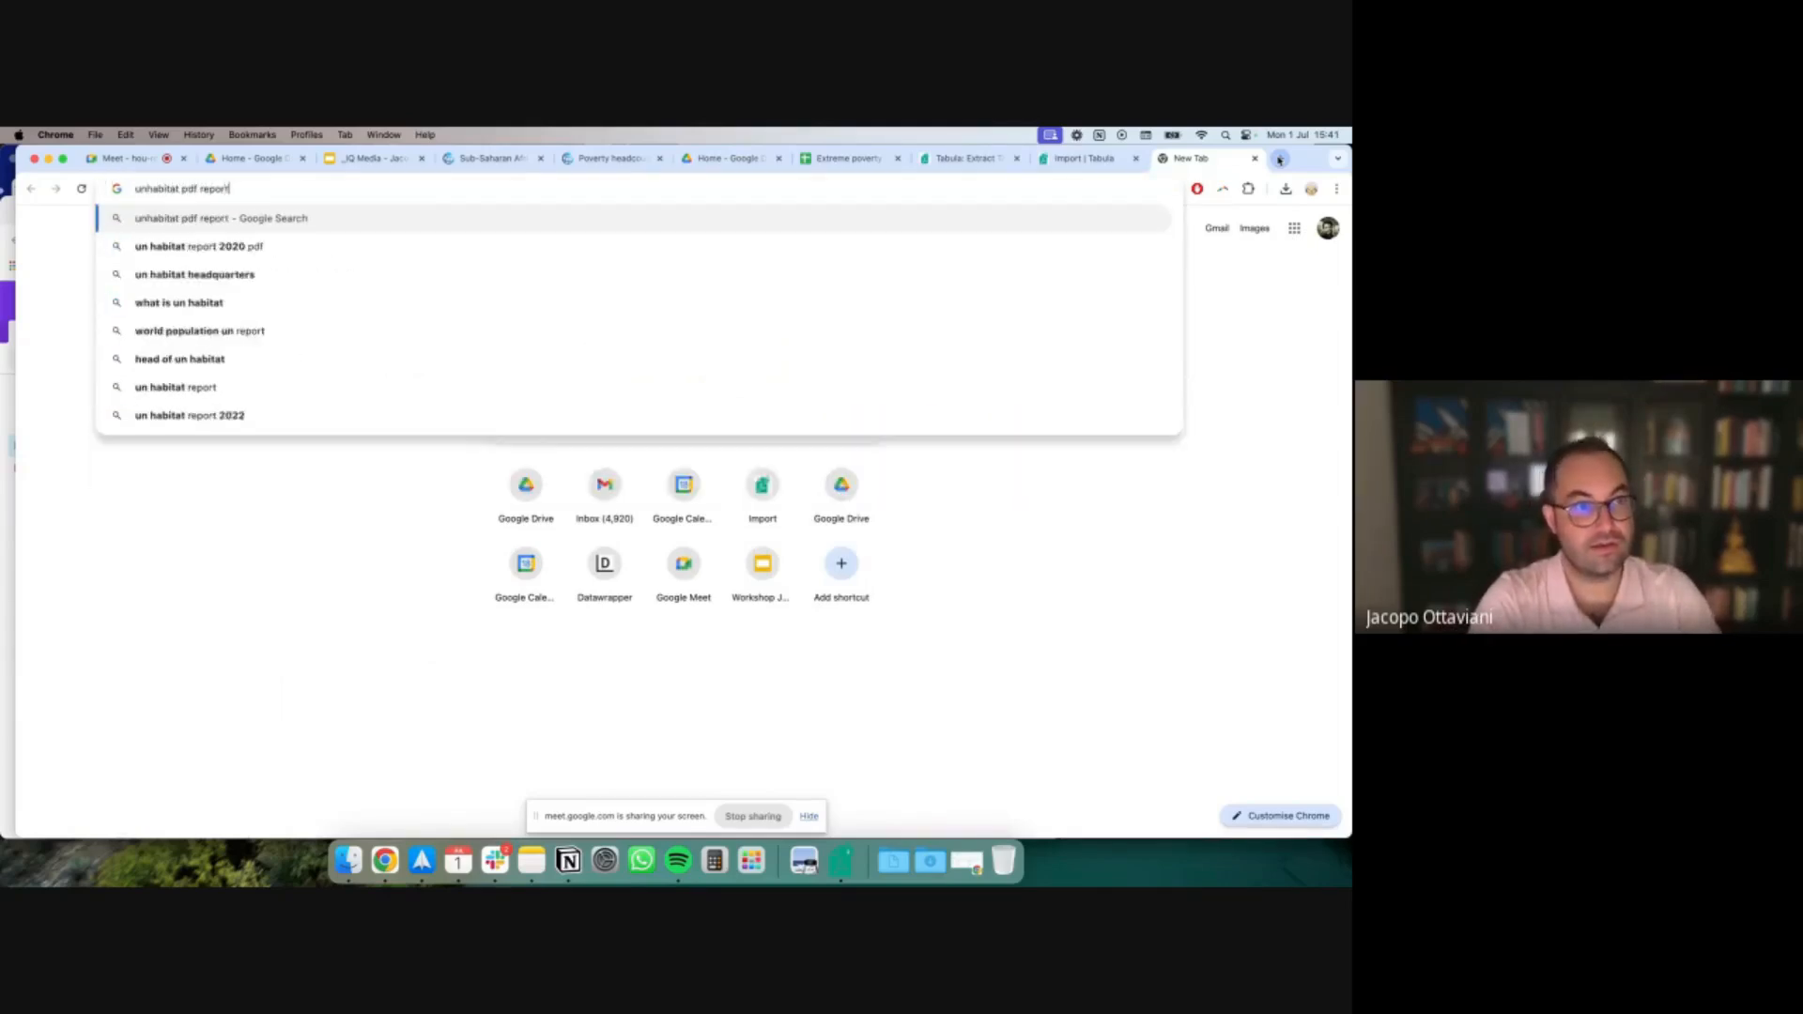
key(Return)
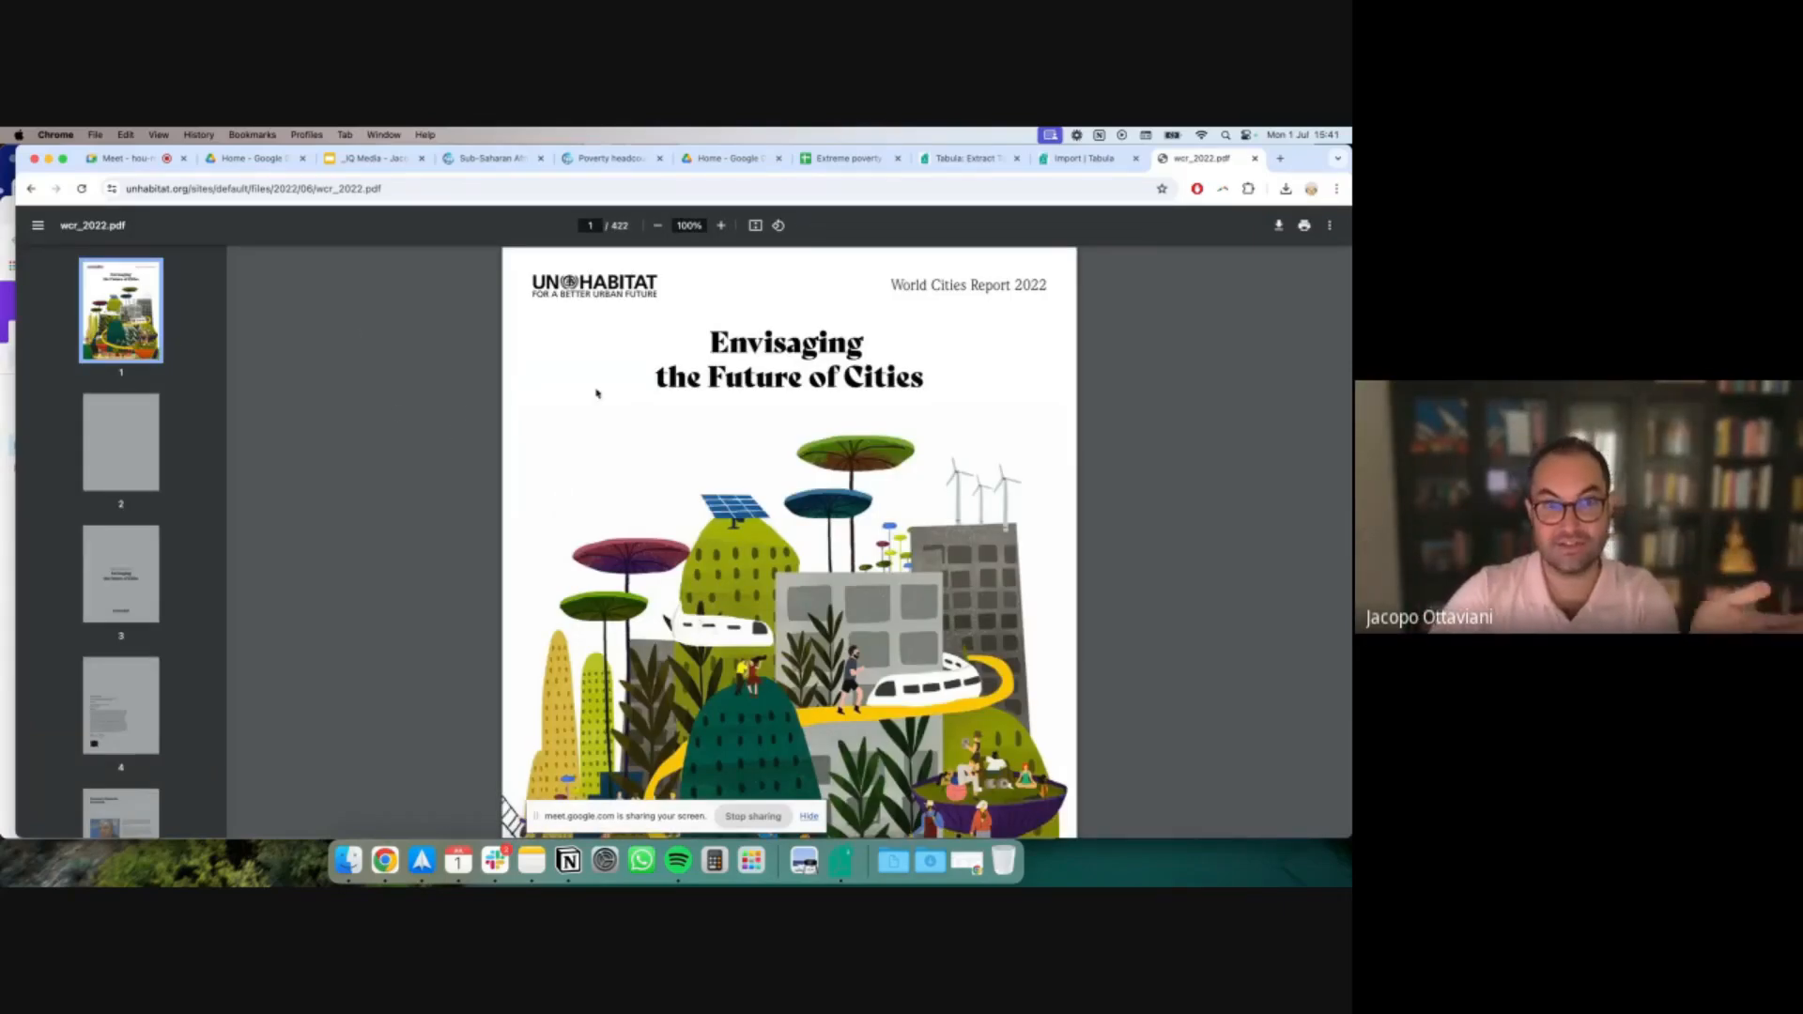
Look over the opening pages of the World Cities Report 2022, from the cover to page 7
scroll(619, 420, down, 5)
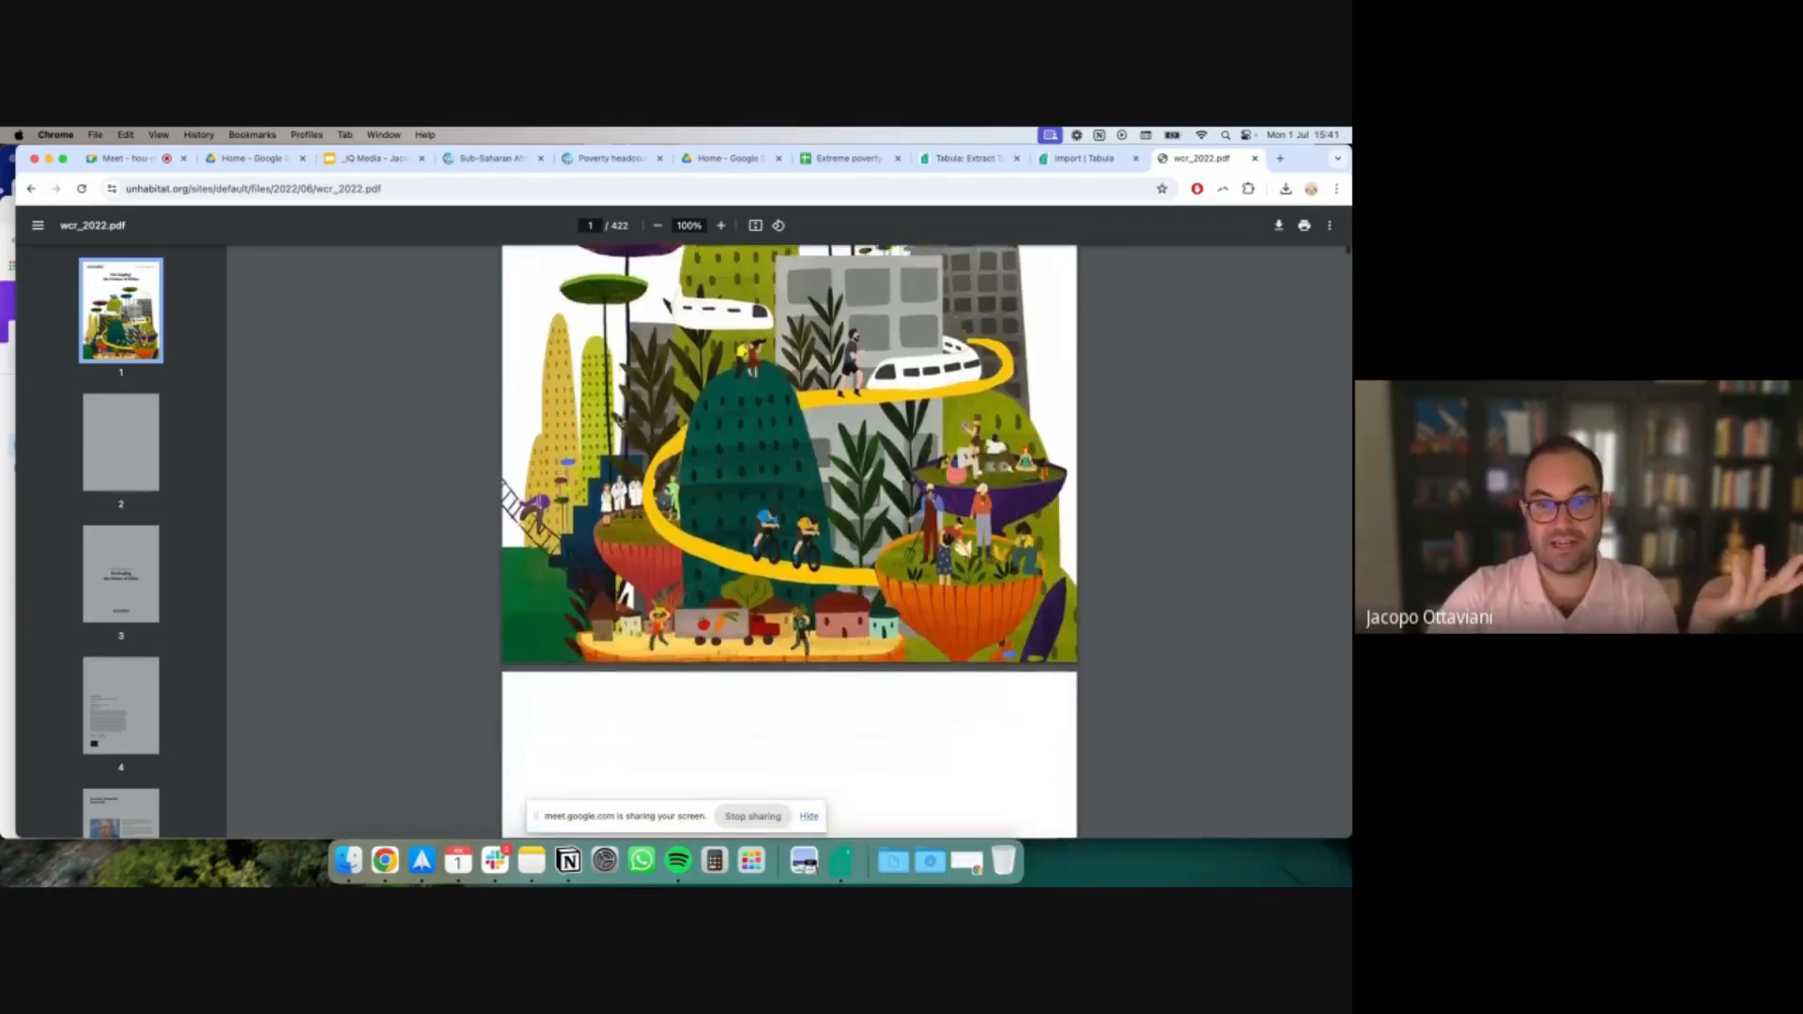
scroll(618, 419, up, 5)
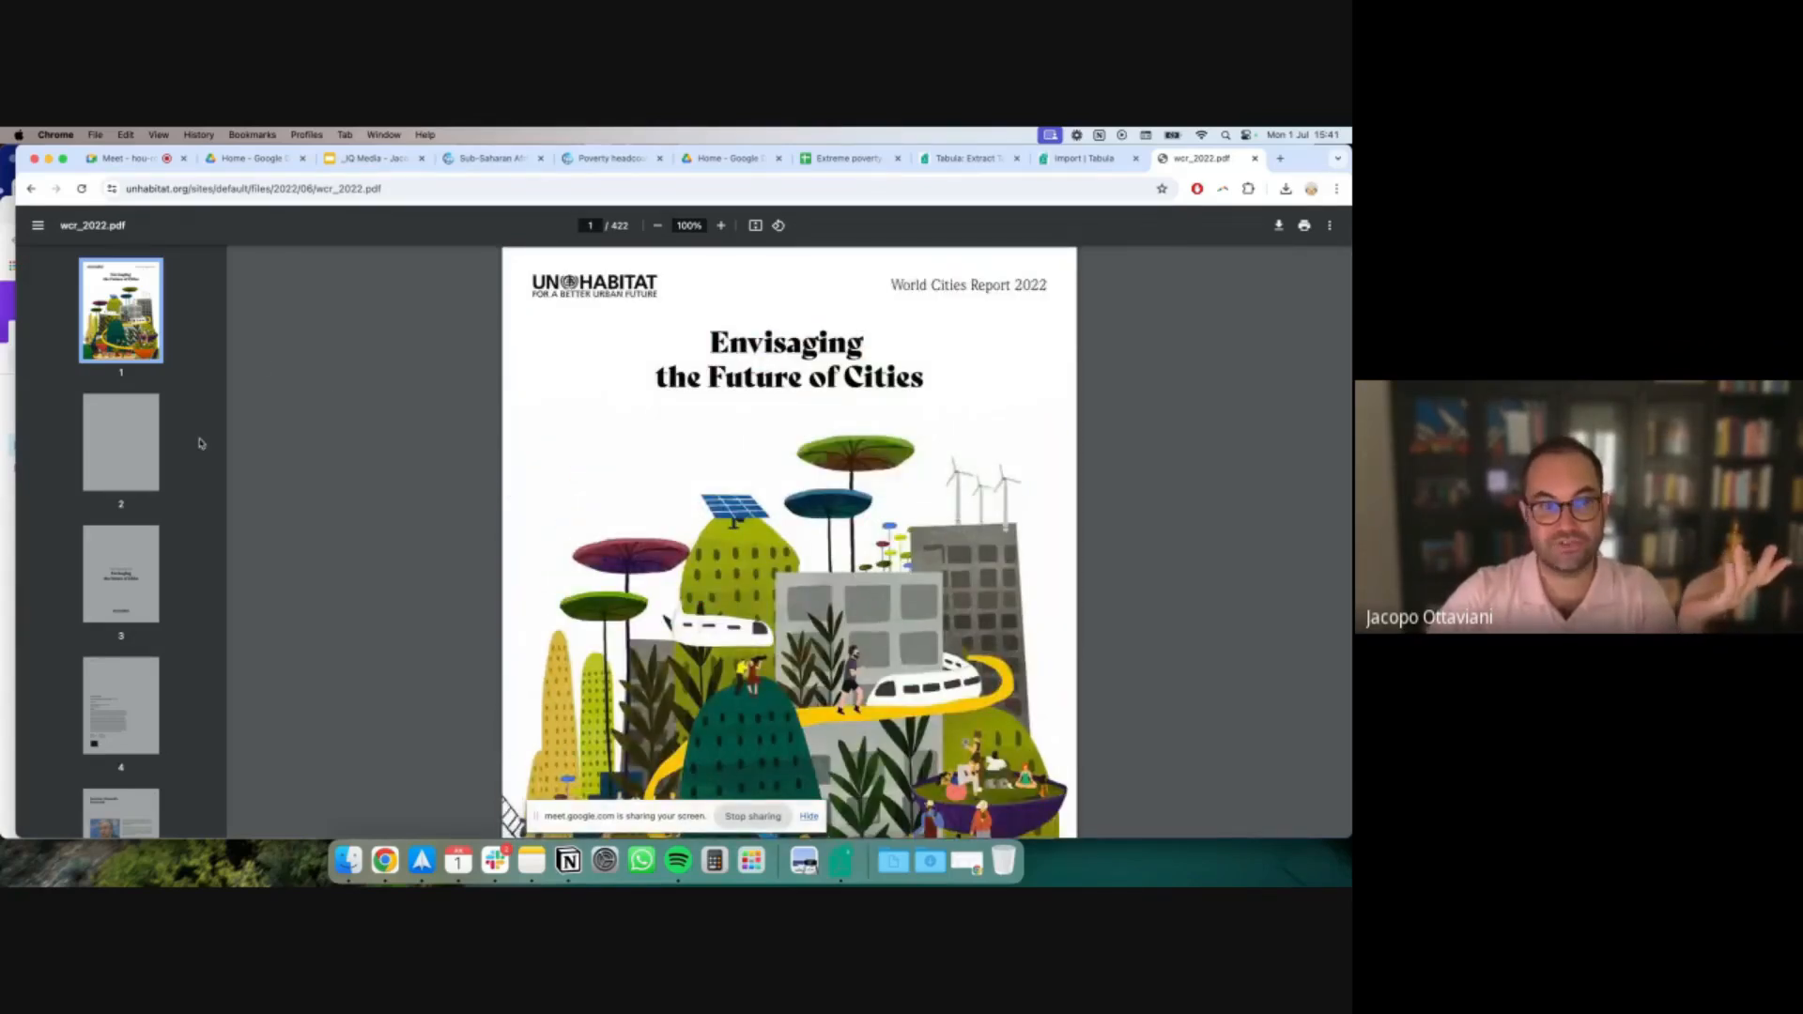
click(132, 441)
scroll(141, 450, down, 2)
click(145, 454)
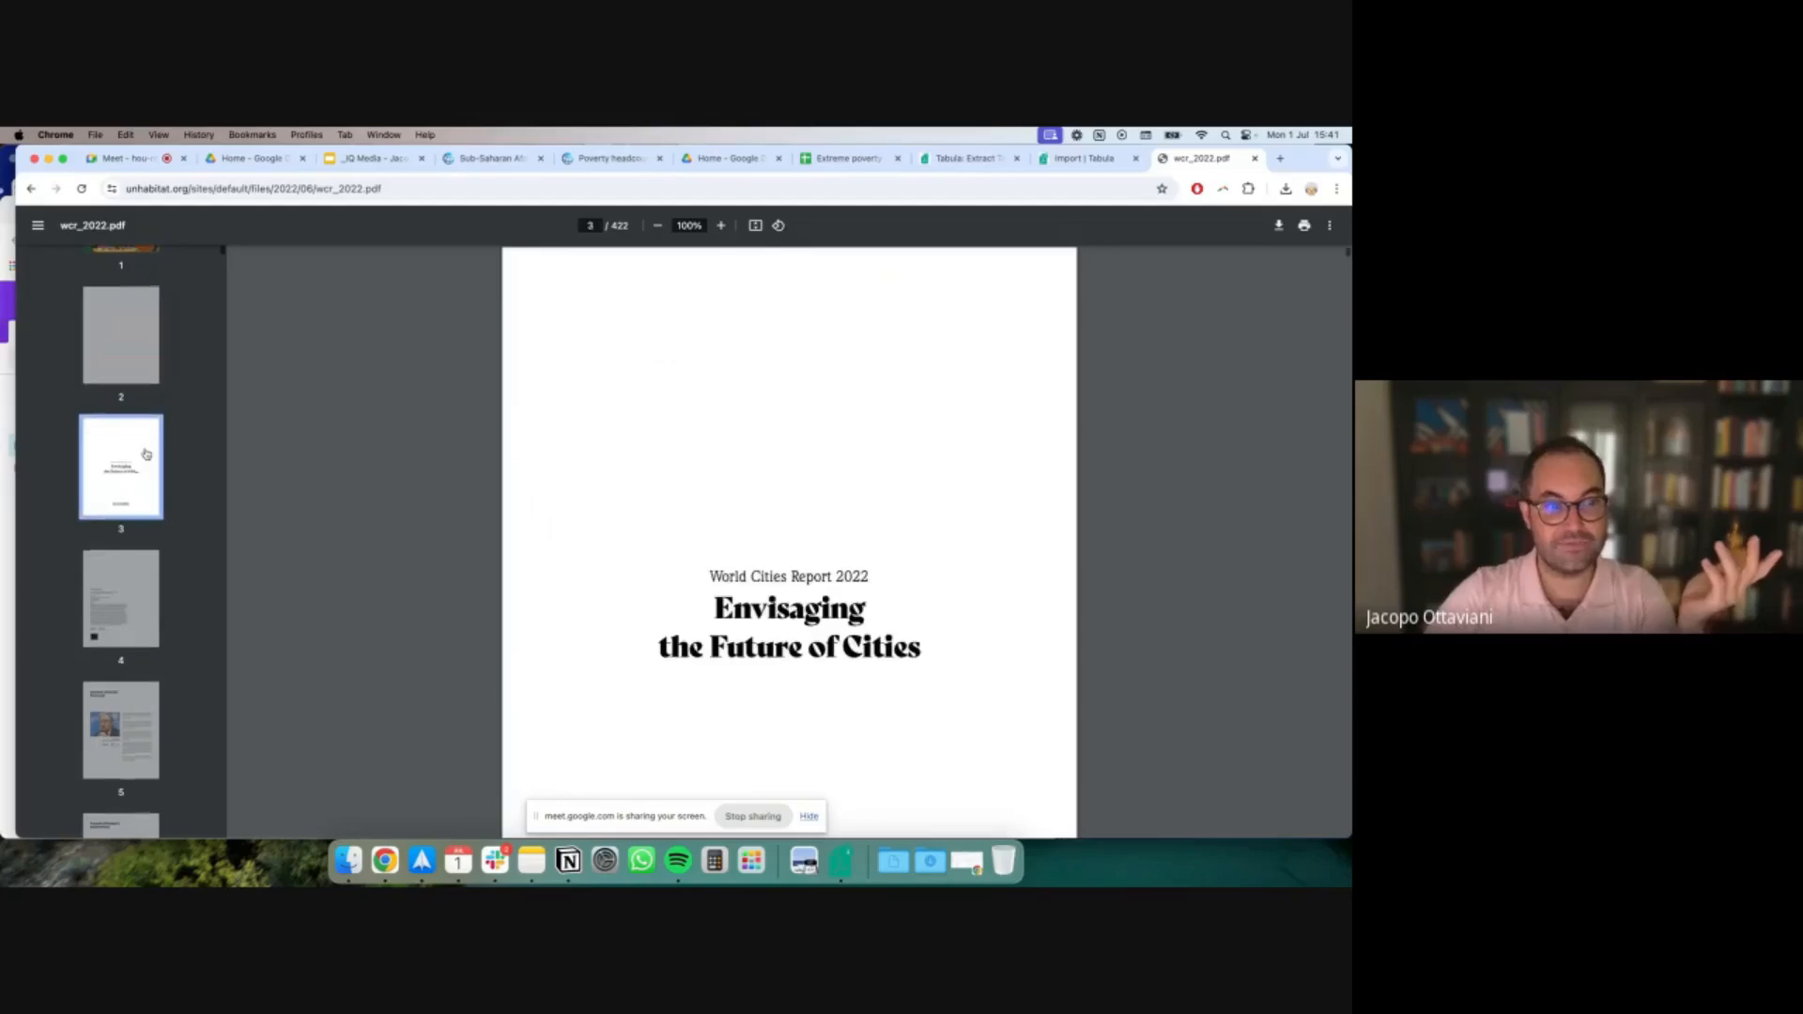
scroll(141, 469, down, 2)
click(129, 751)
scroll(129, 753, down, 4)
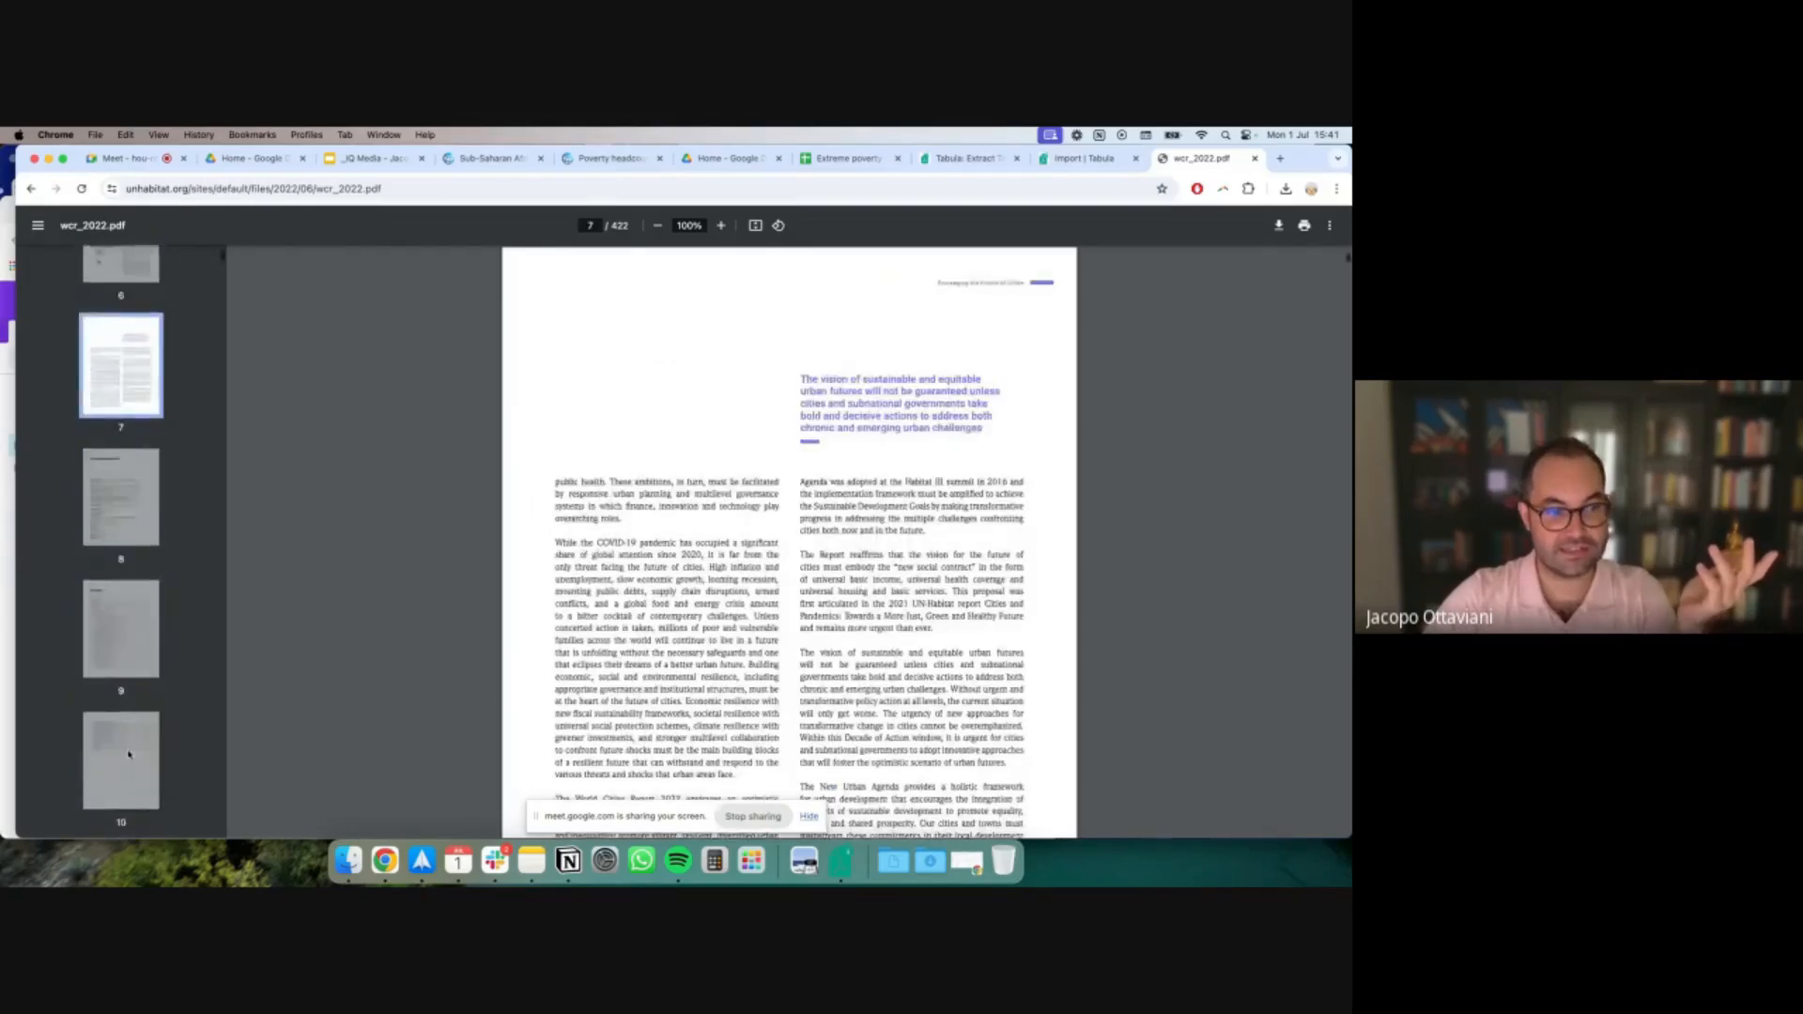
Browse the report's page thumbnails for a data table and go to Table 2.1 on page 85
scroll(129, 754, down, 1)
scroll(224, 261, down, 20)
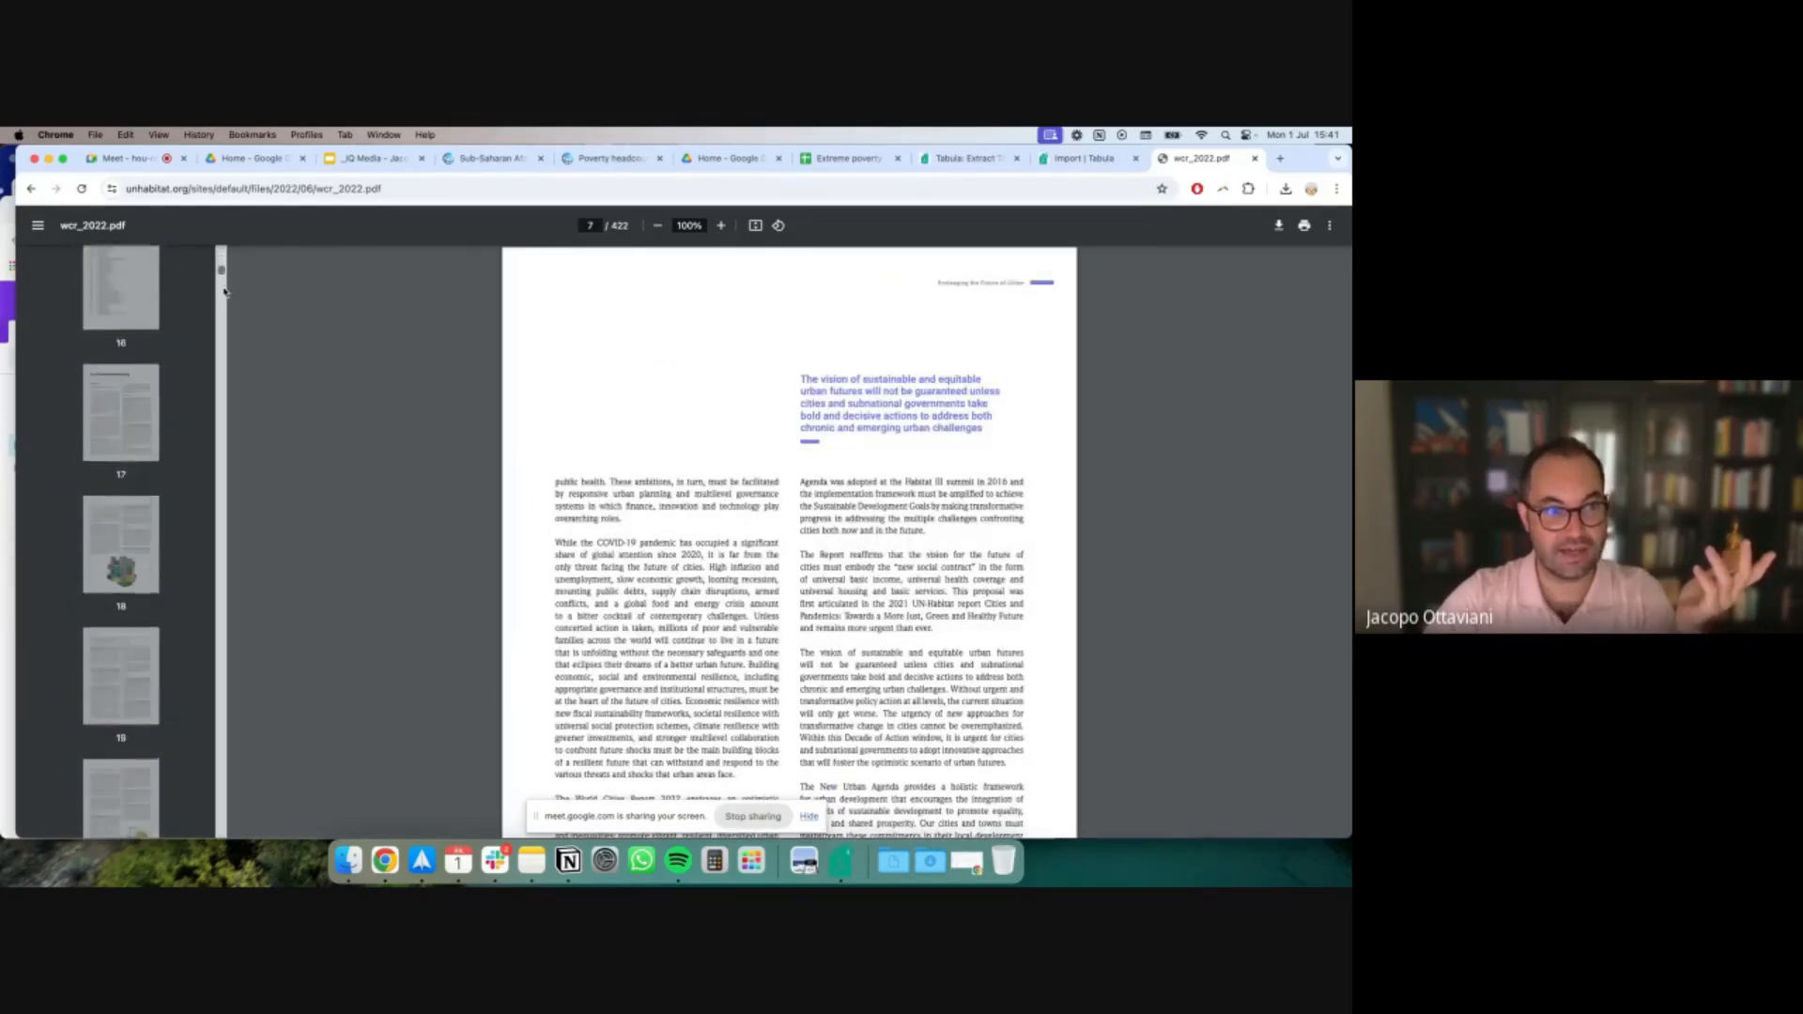
scroll(216, 374, down, 9)
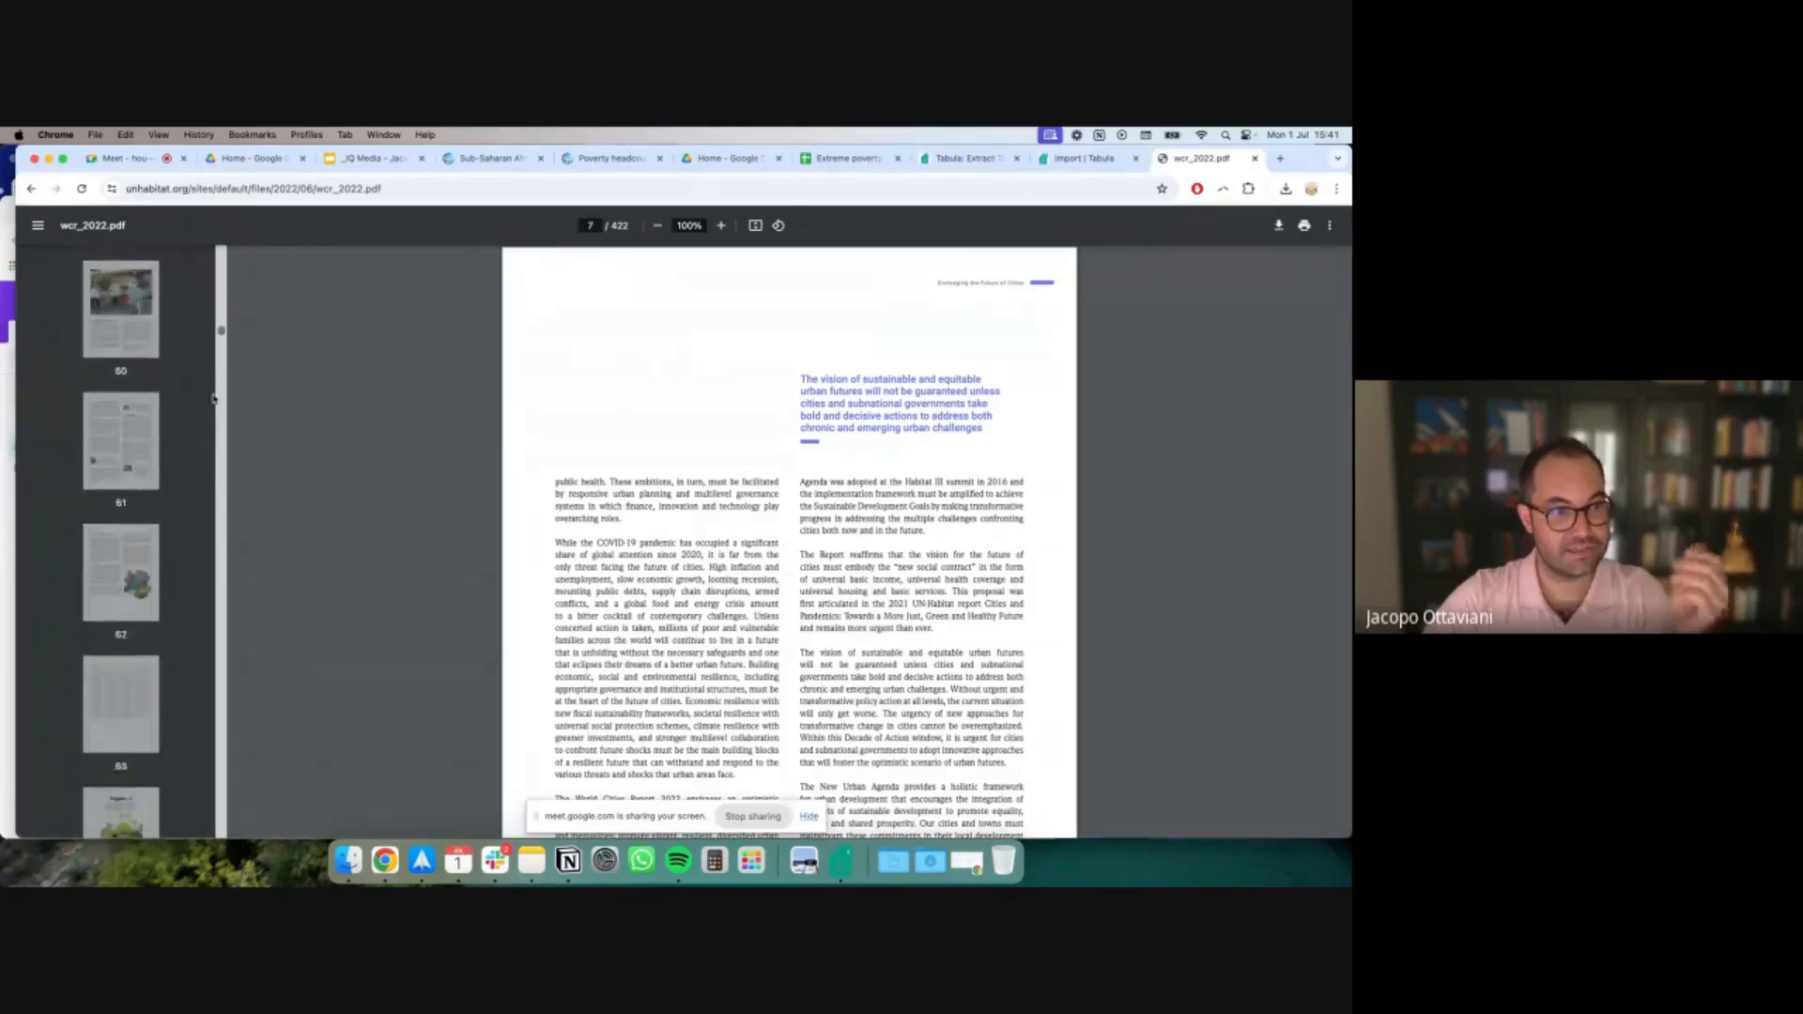
scroll(136, 417, down, 7)
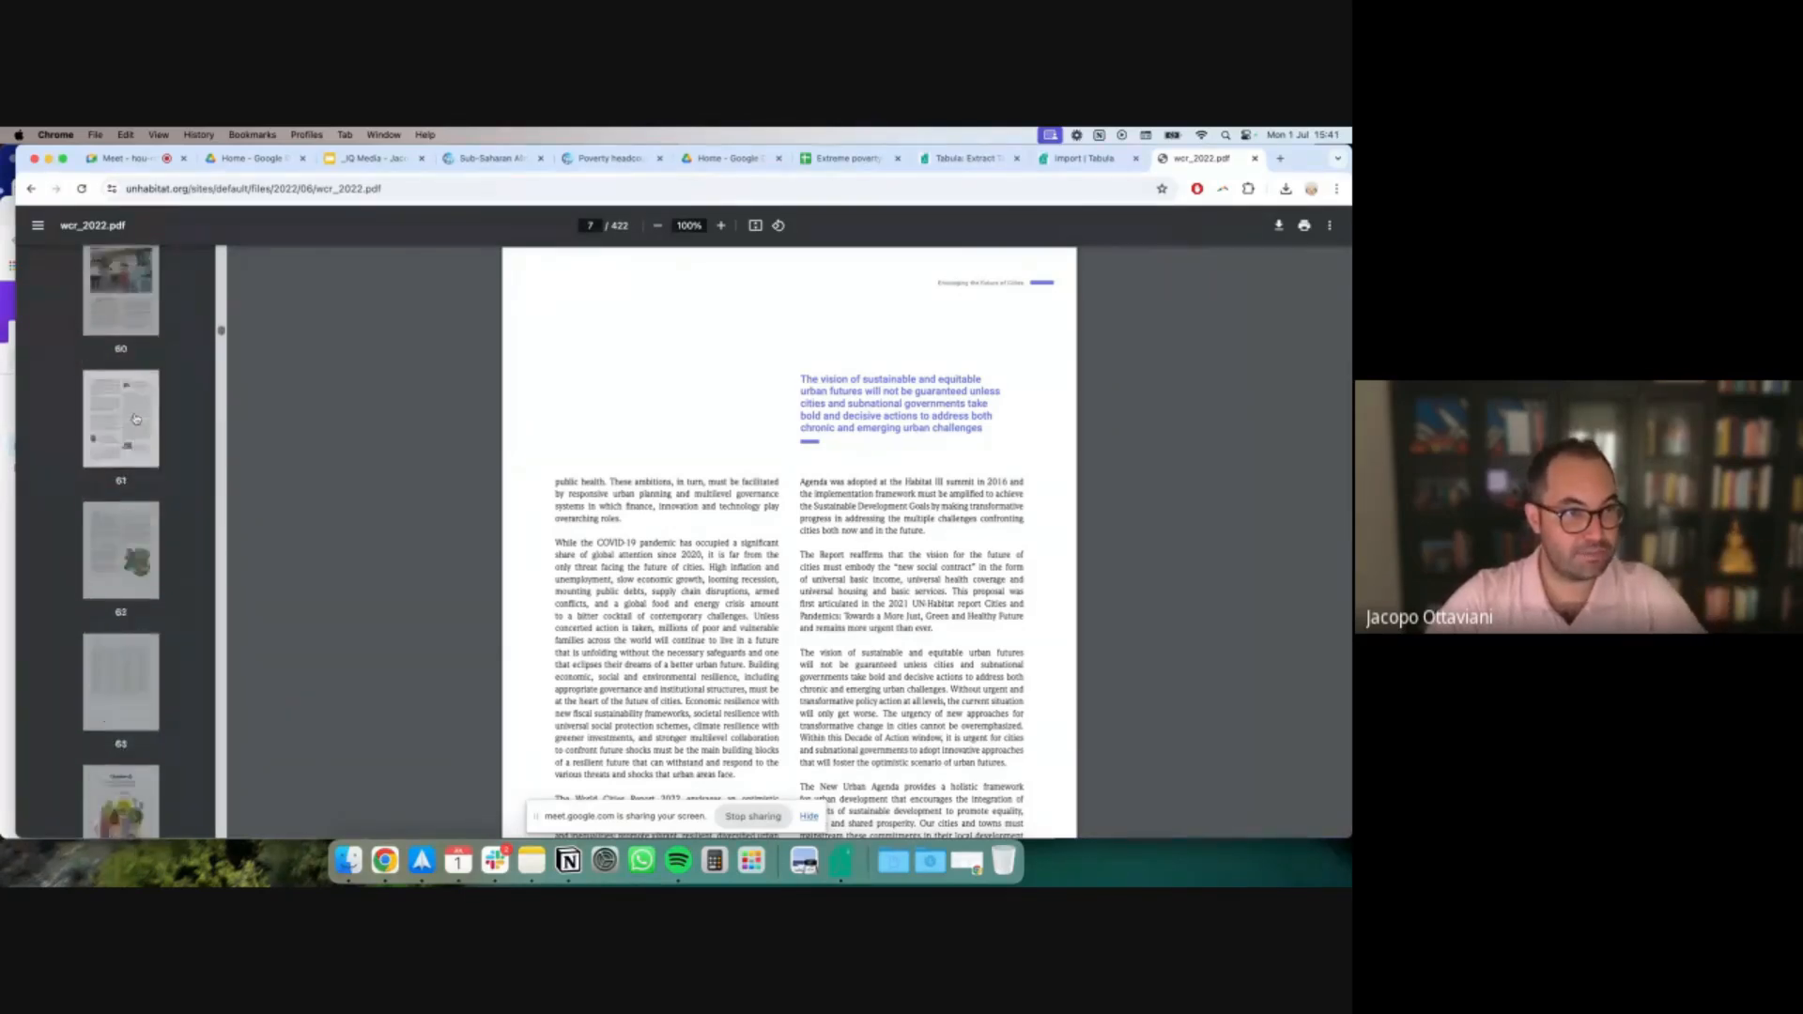
scroll(136, 418, down, 12)
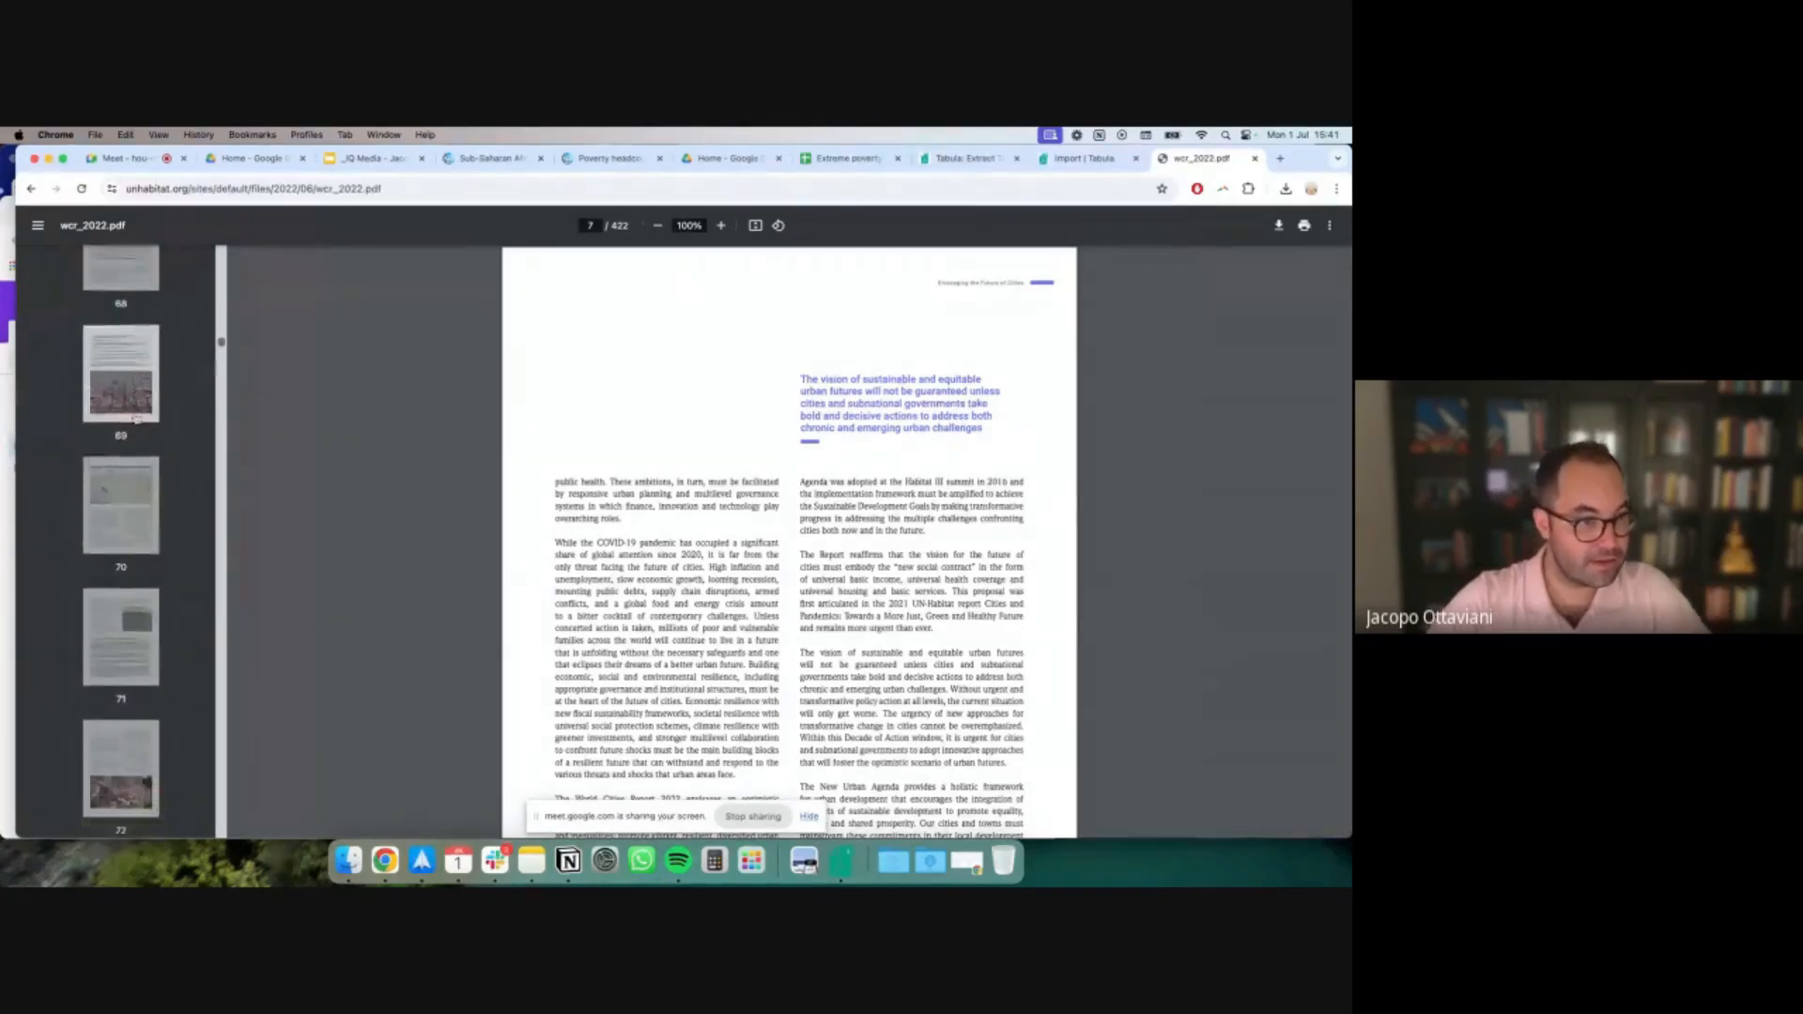
scroll(136, 418, down, 3)
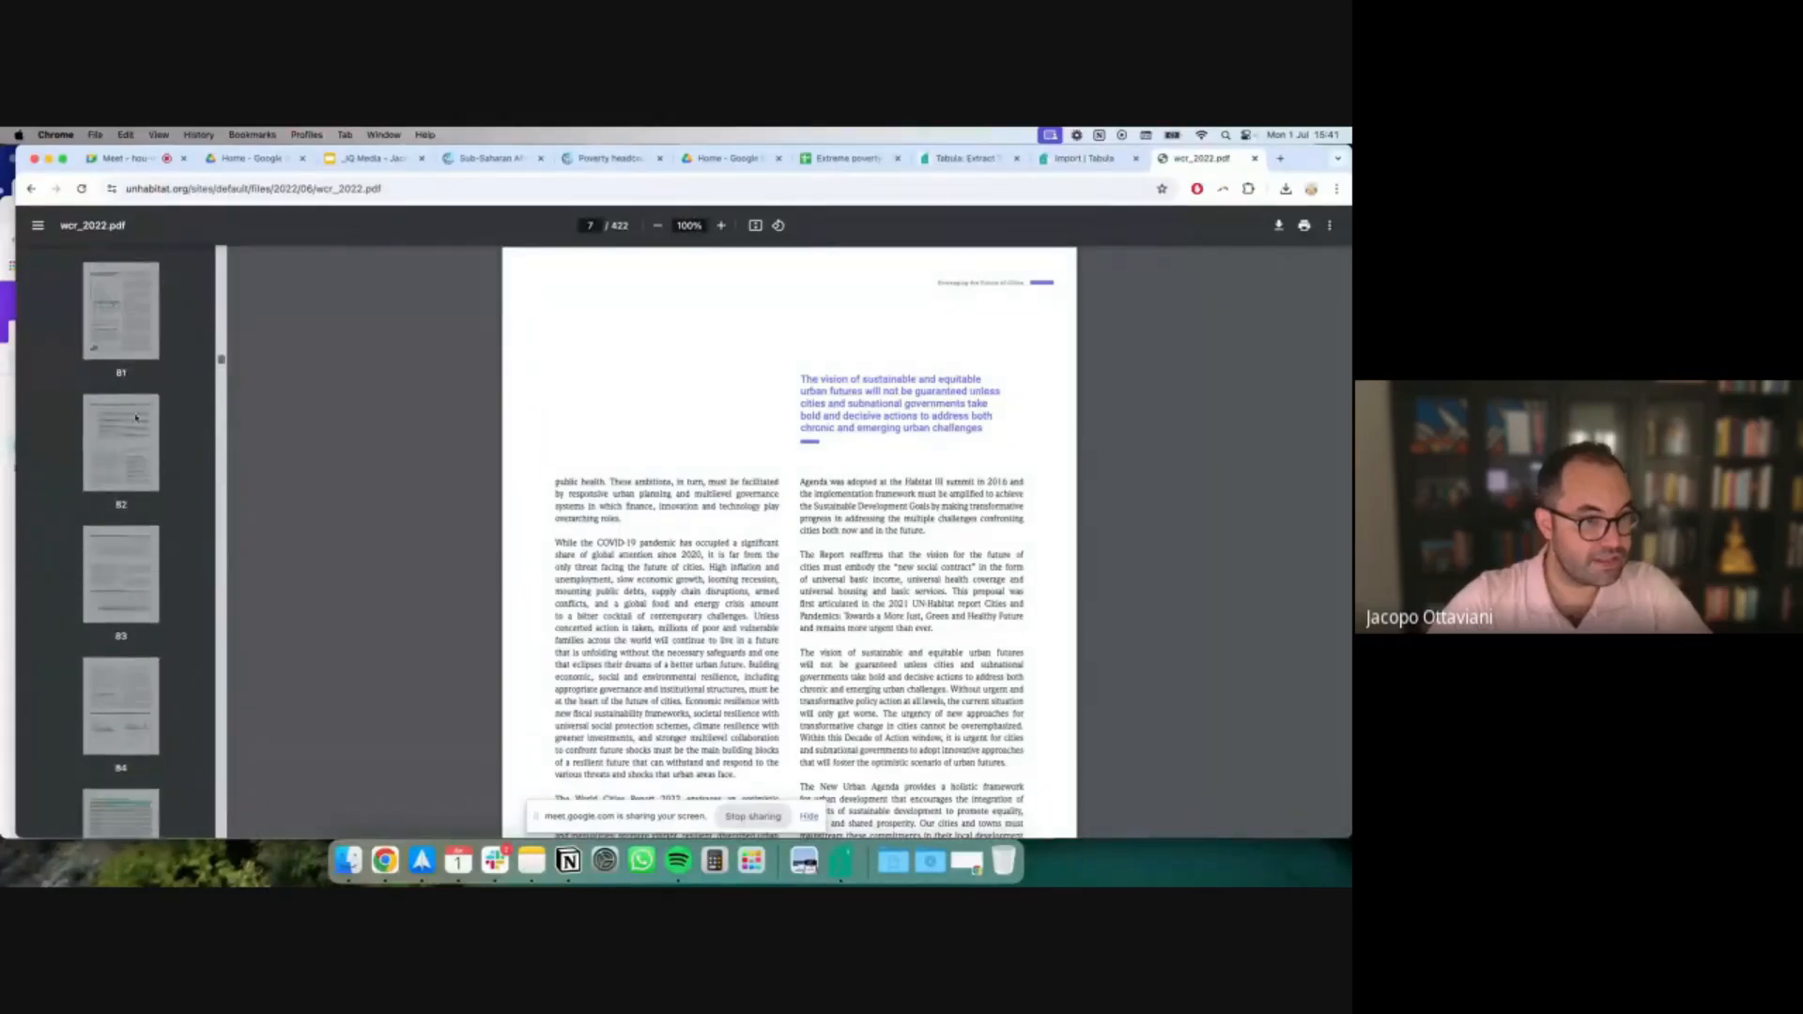
click(128, 477)
scroll(128, 477, down, 1)
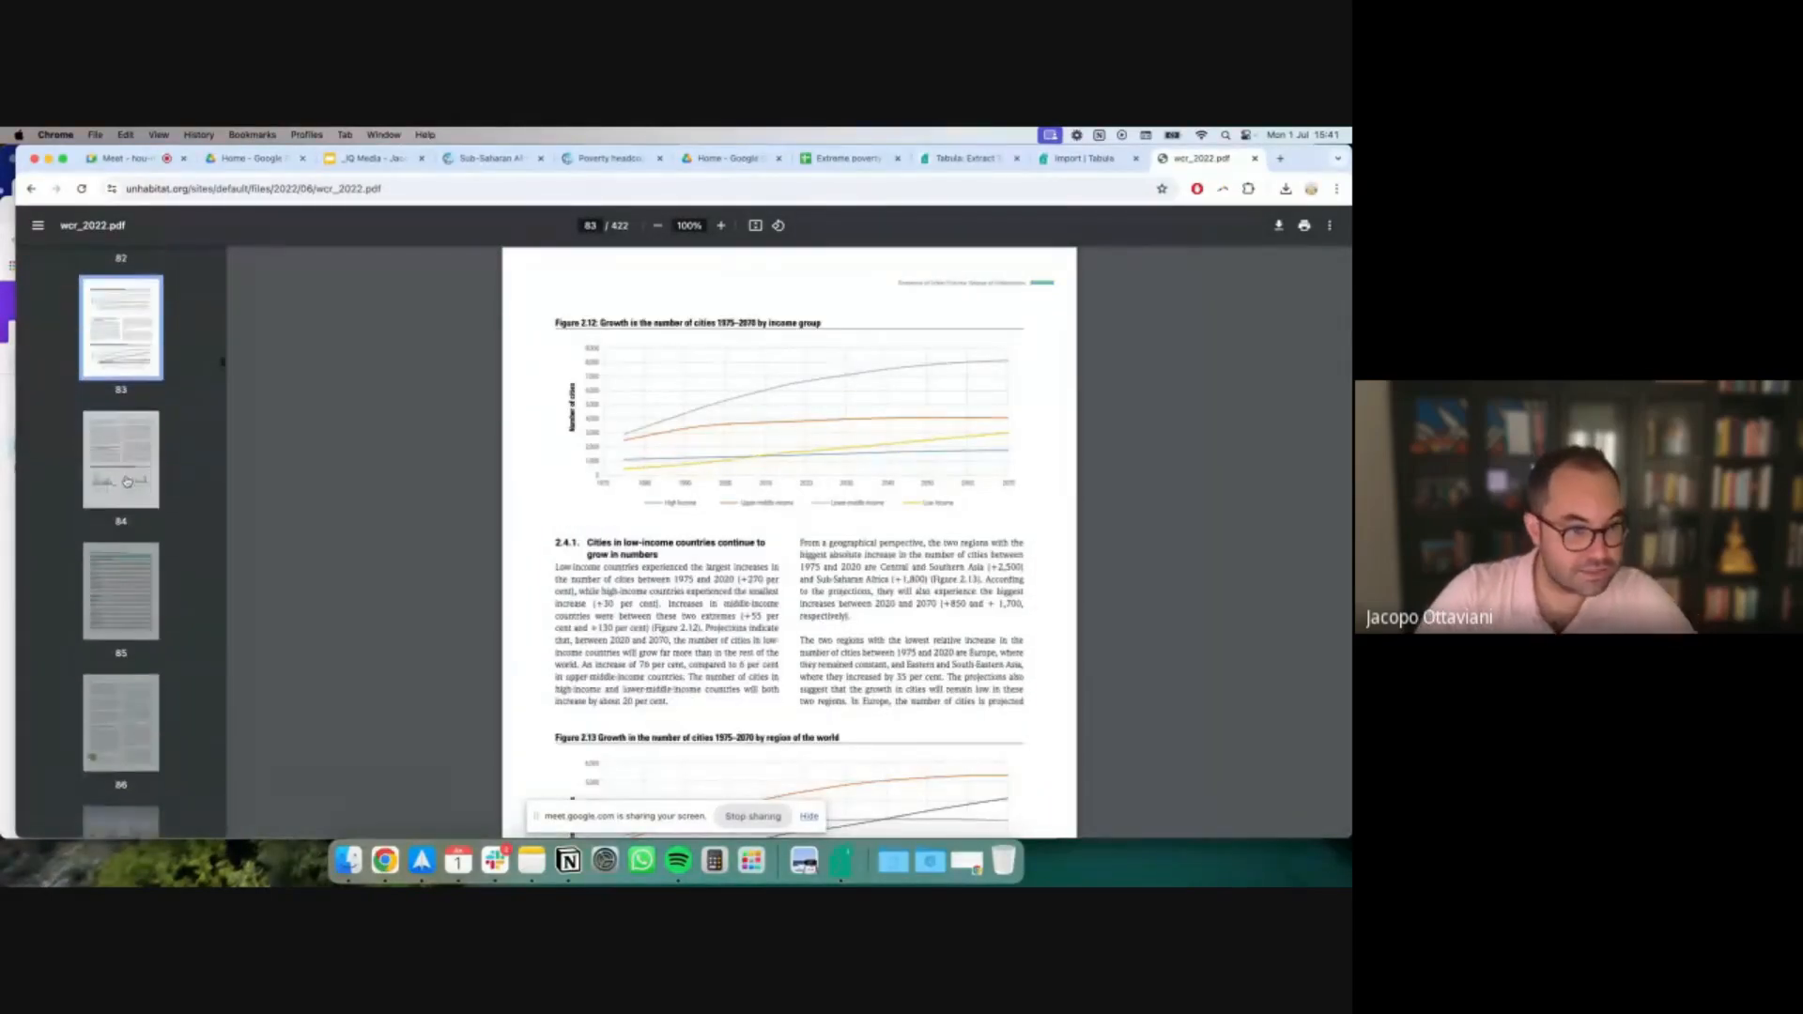
click(120, 590)
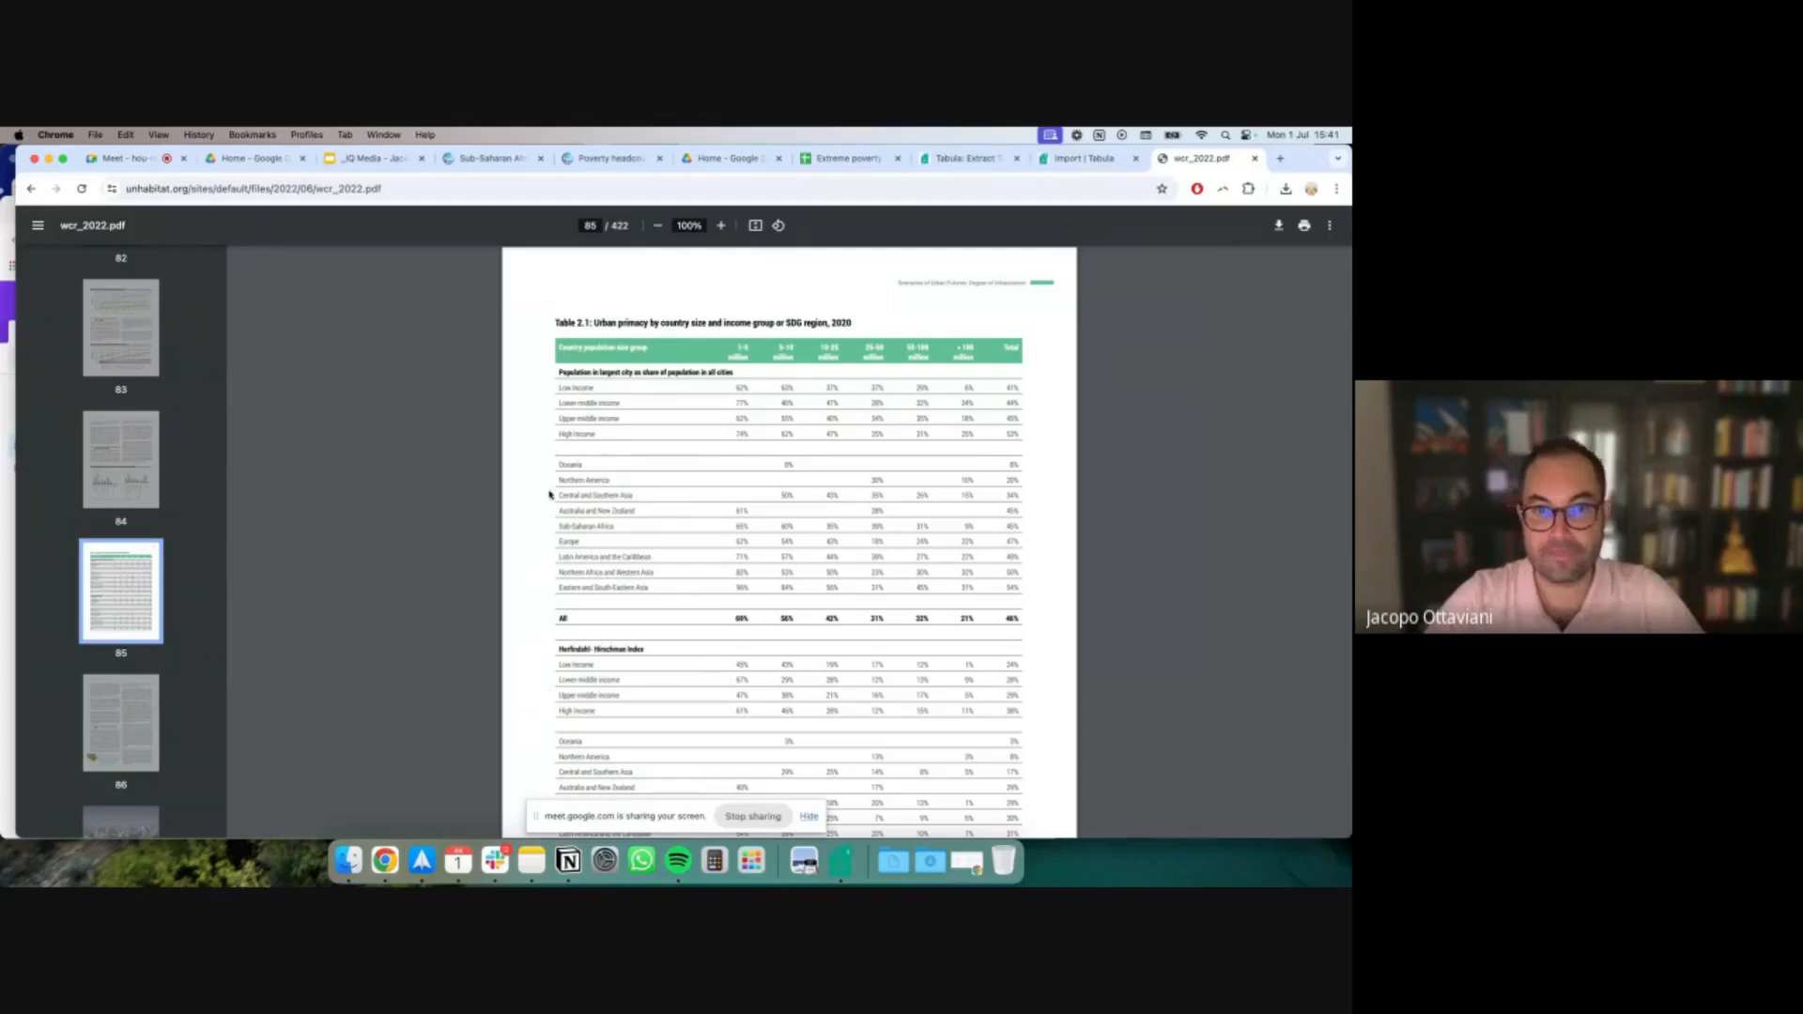
Enlarge page 85 to 175% and copy Table 2.1 from its title through the Latin America and the Caribbean row
click(721, 226)
click(721, 226)
click(721, 227)
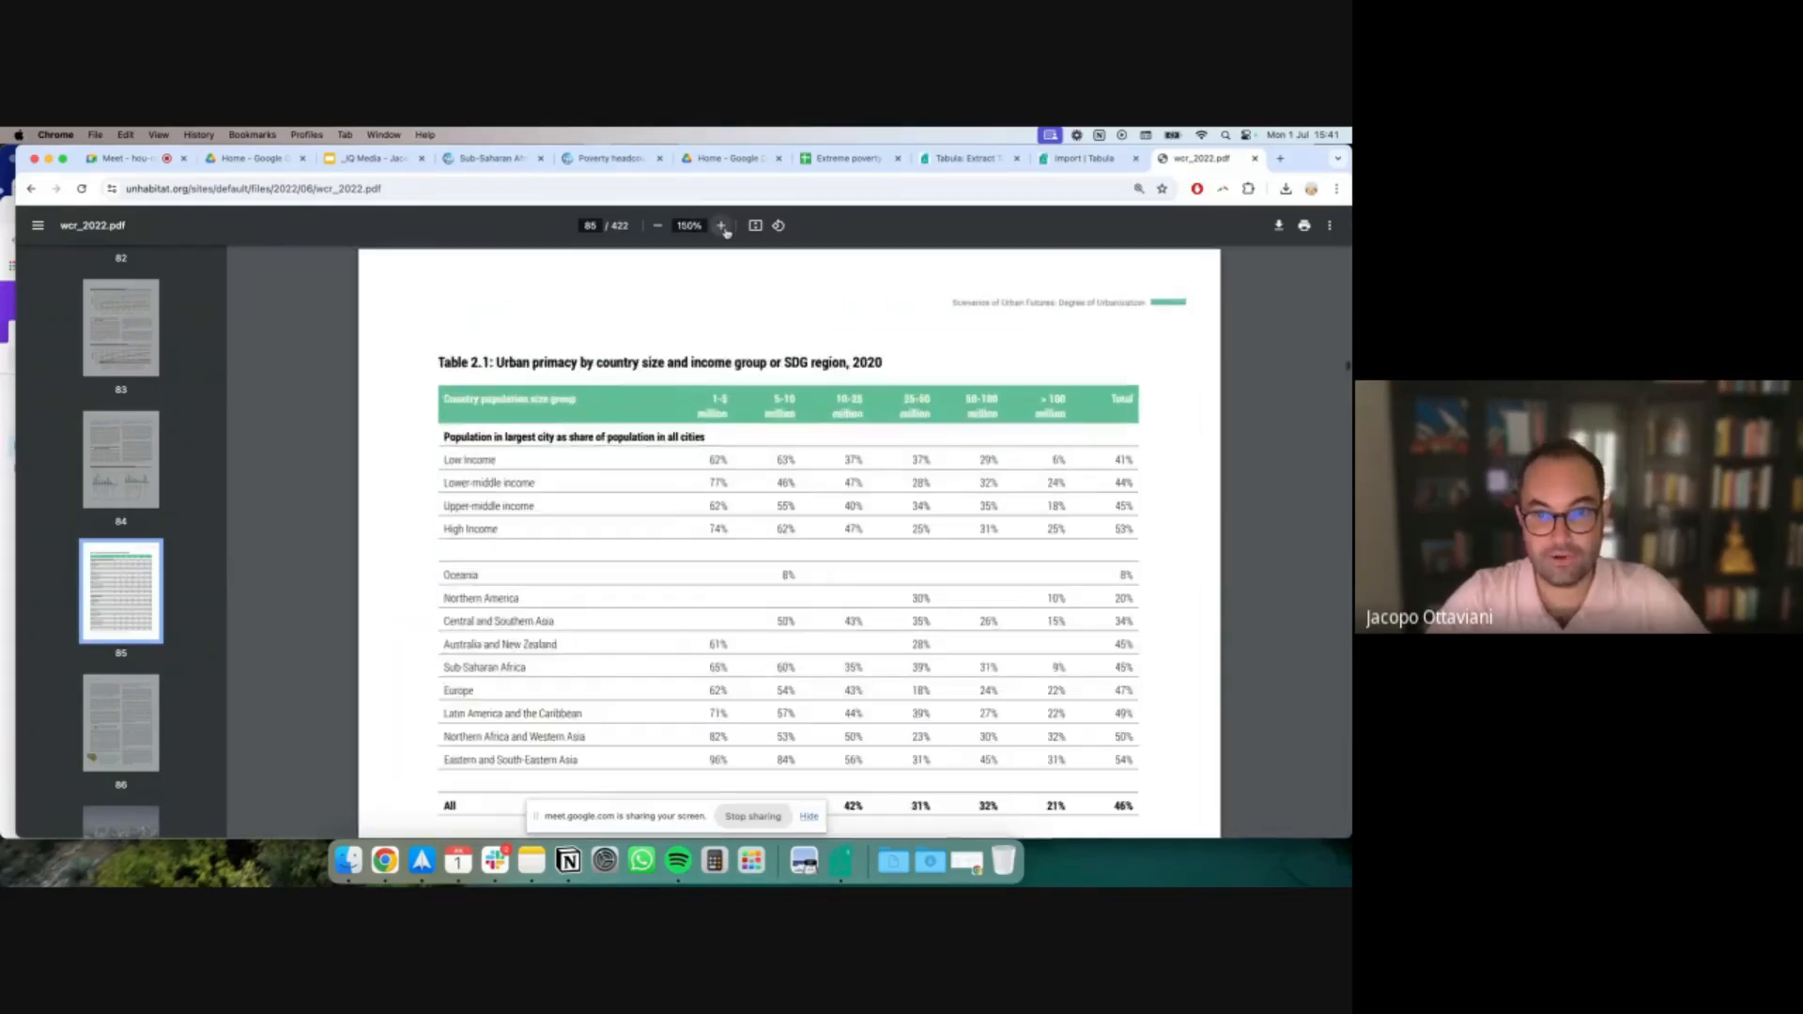
click(721, 227)
drag(376, 381, 1175, 797)
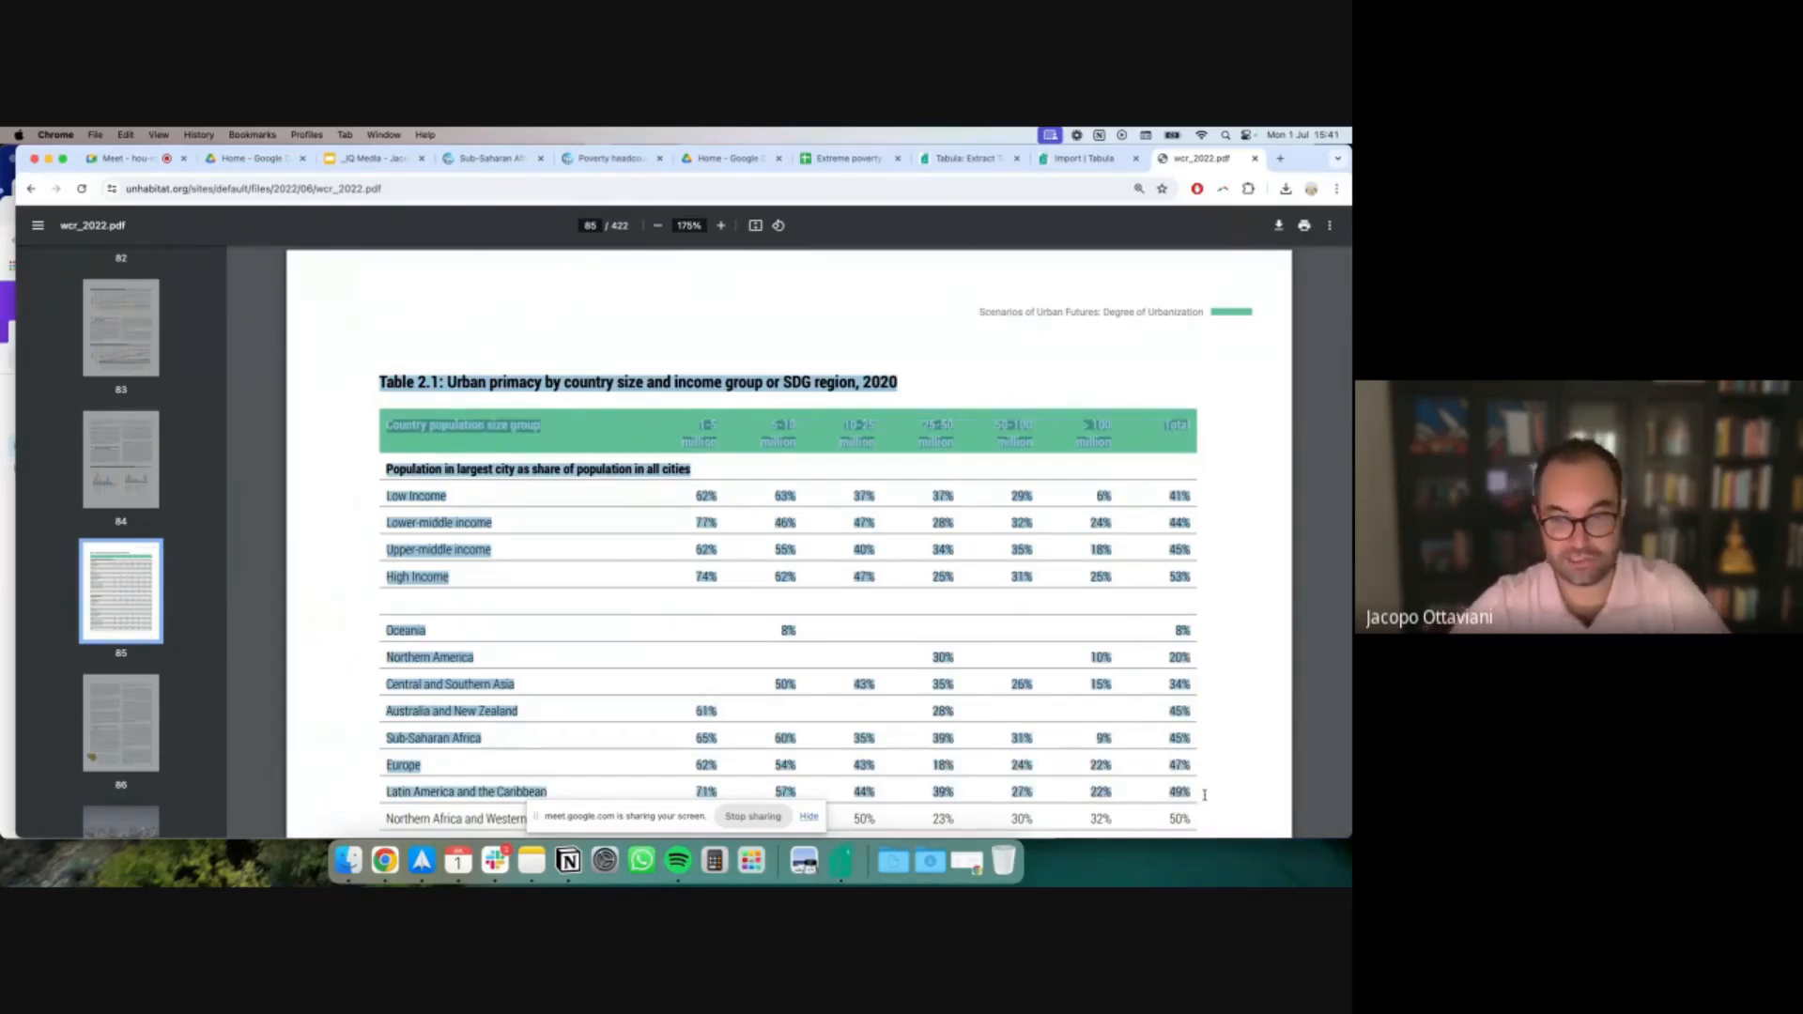
Search for "sheets google" in a new tab, create a blank Google Sheets spreadsheet and paste the copied table into A1
click(1279, 159)
text(sheets goo)
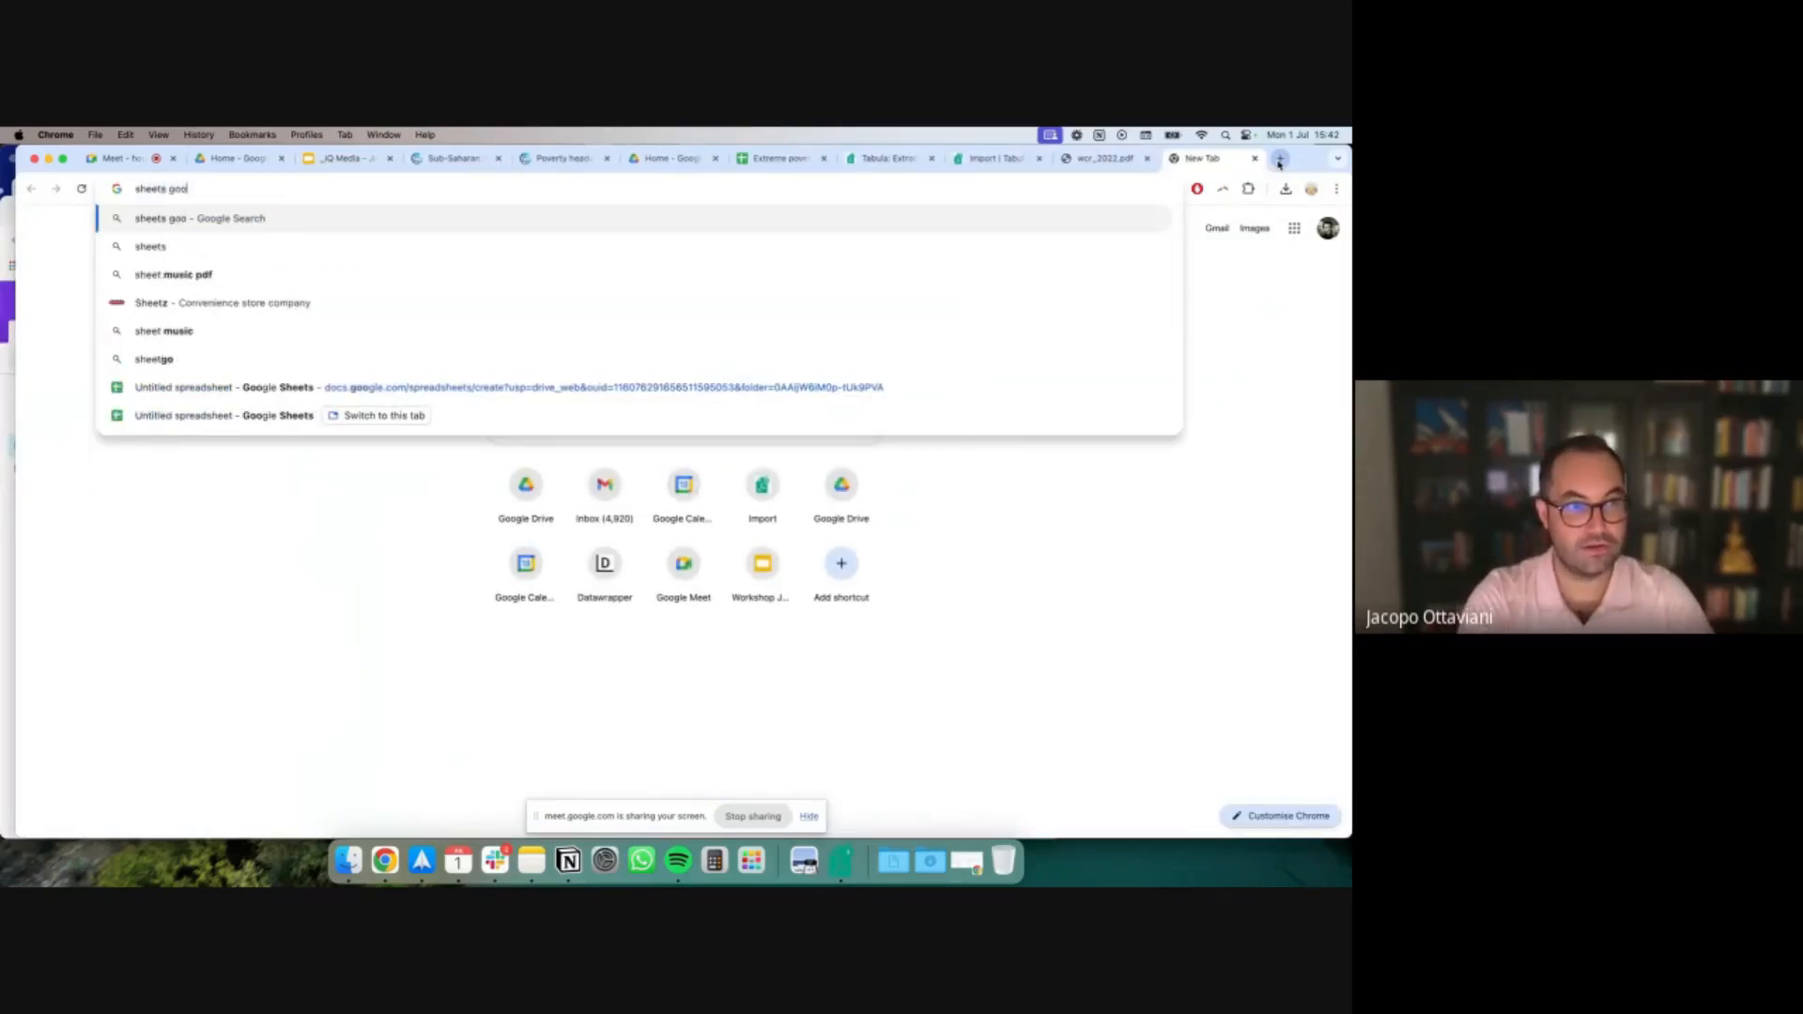
text(gle)
key(Return)
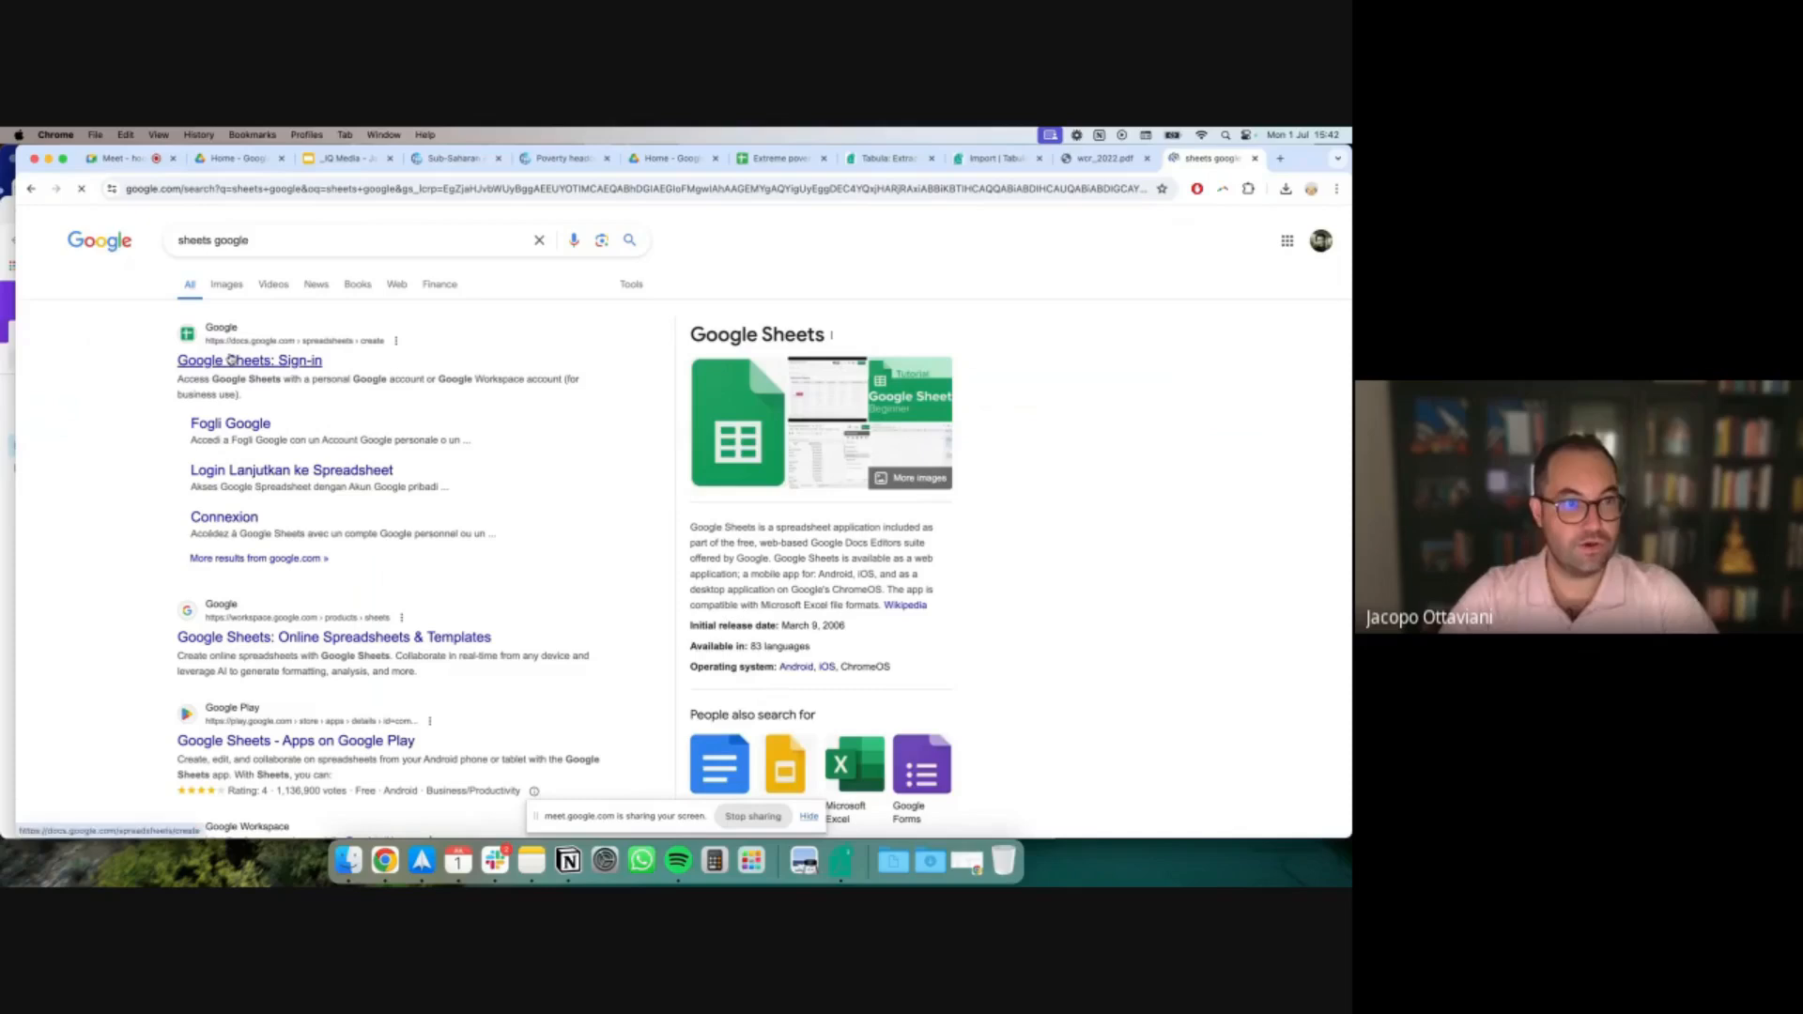
click(282, 360)
key(super+v)
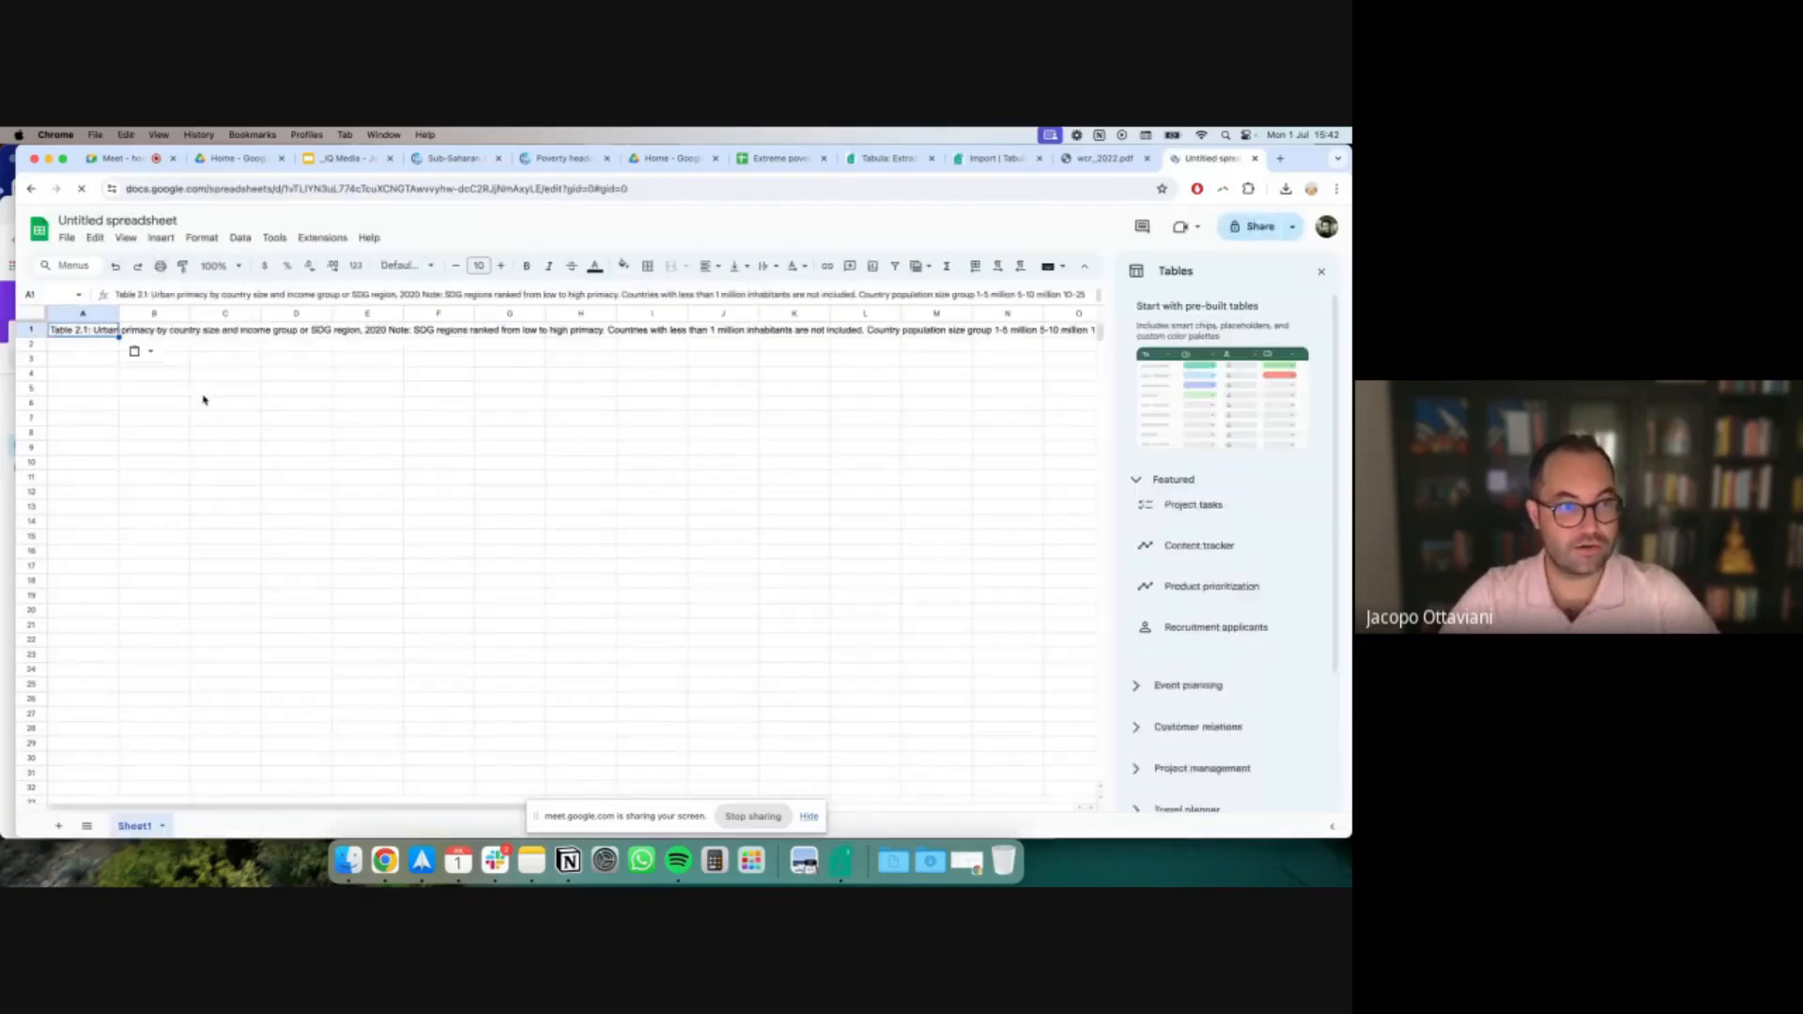
Inspect the pasted table text along row 1 and open cell A1 to show its full content
click(436, 402)
click(25, 330)
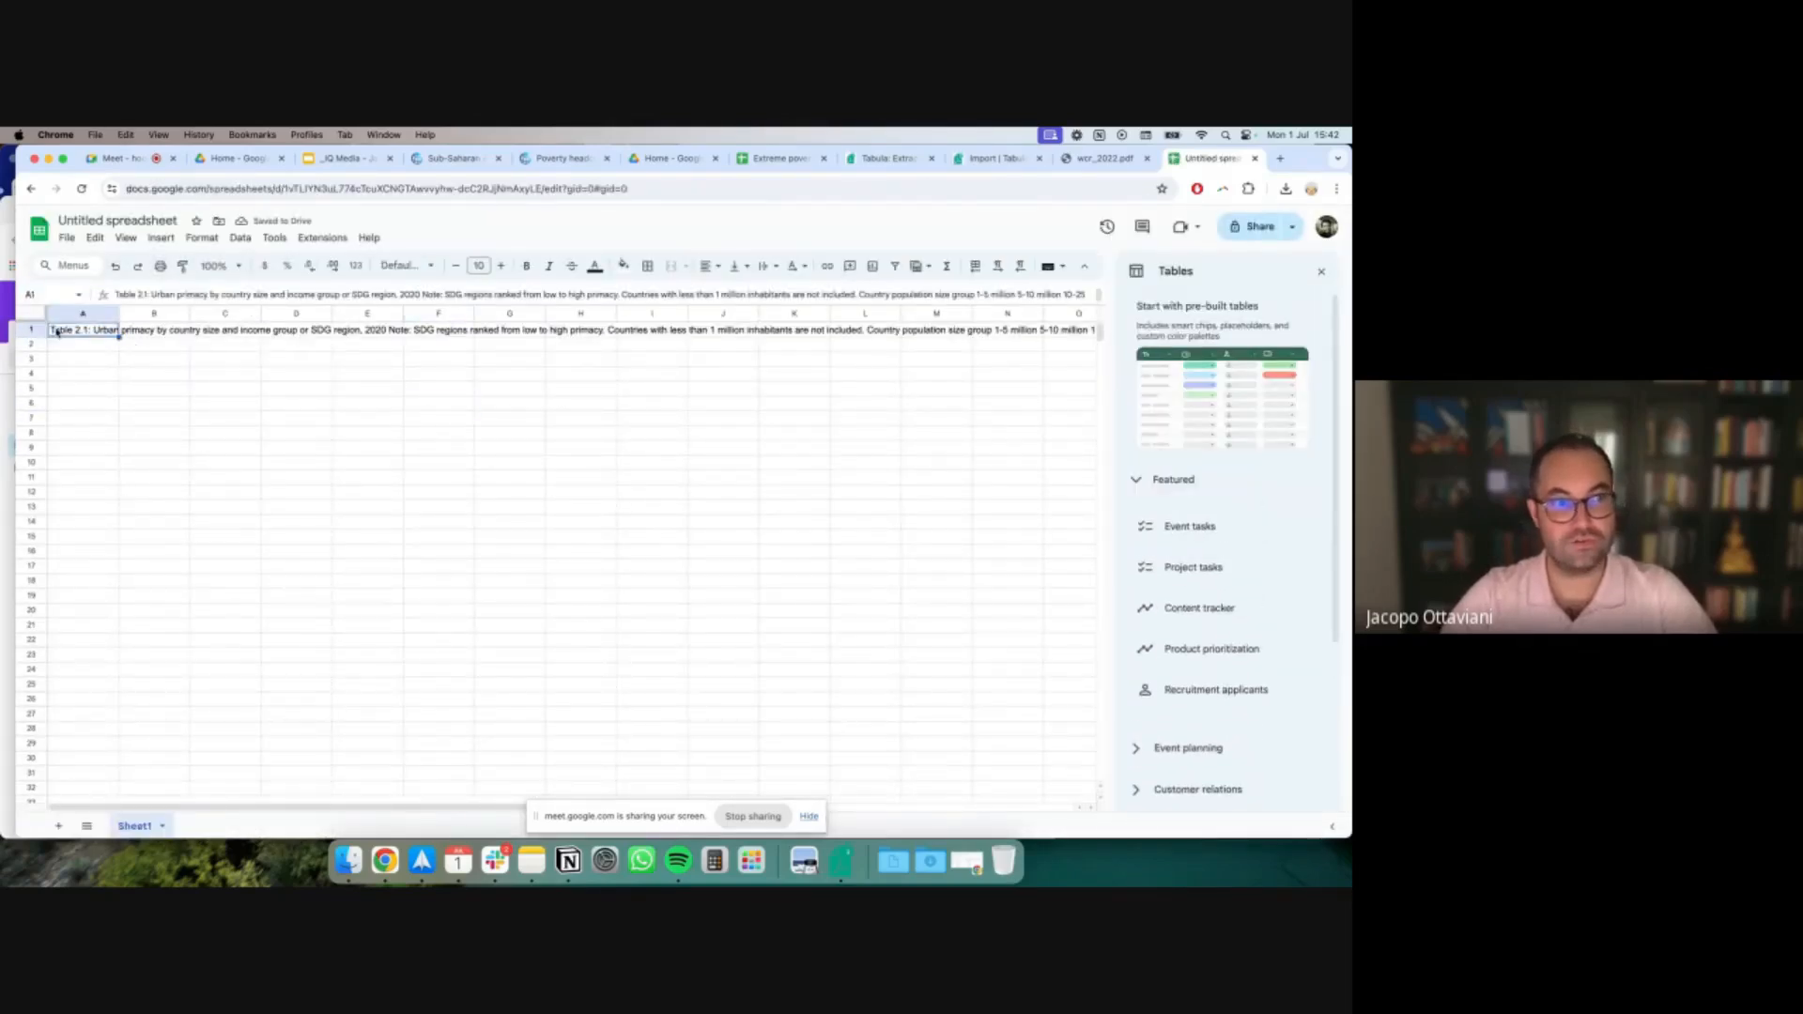
scroll(499, 372, right, 10)
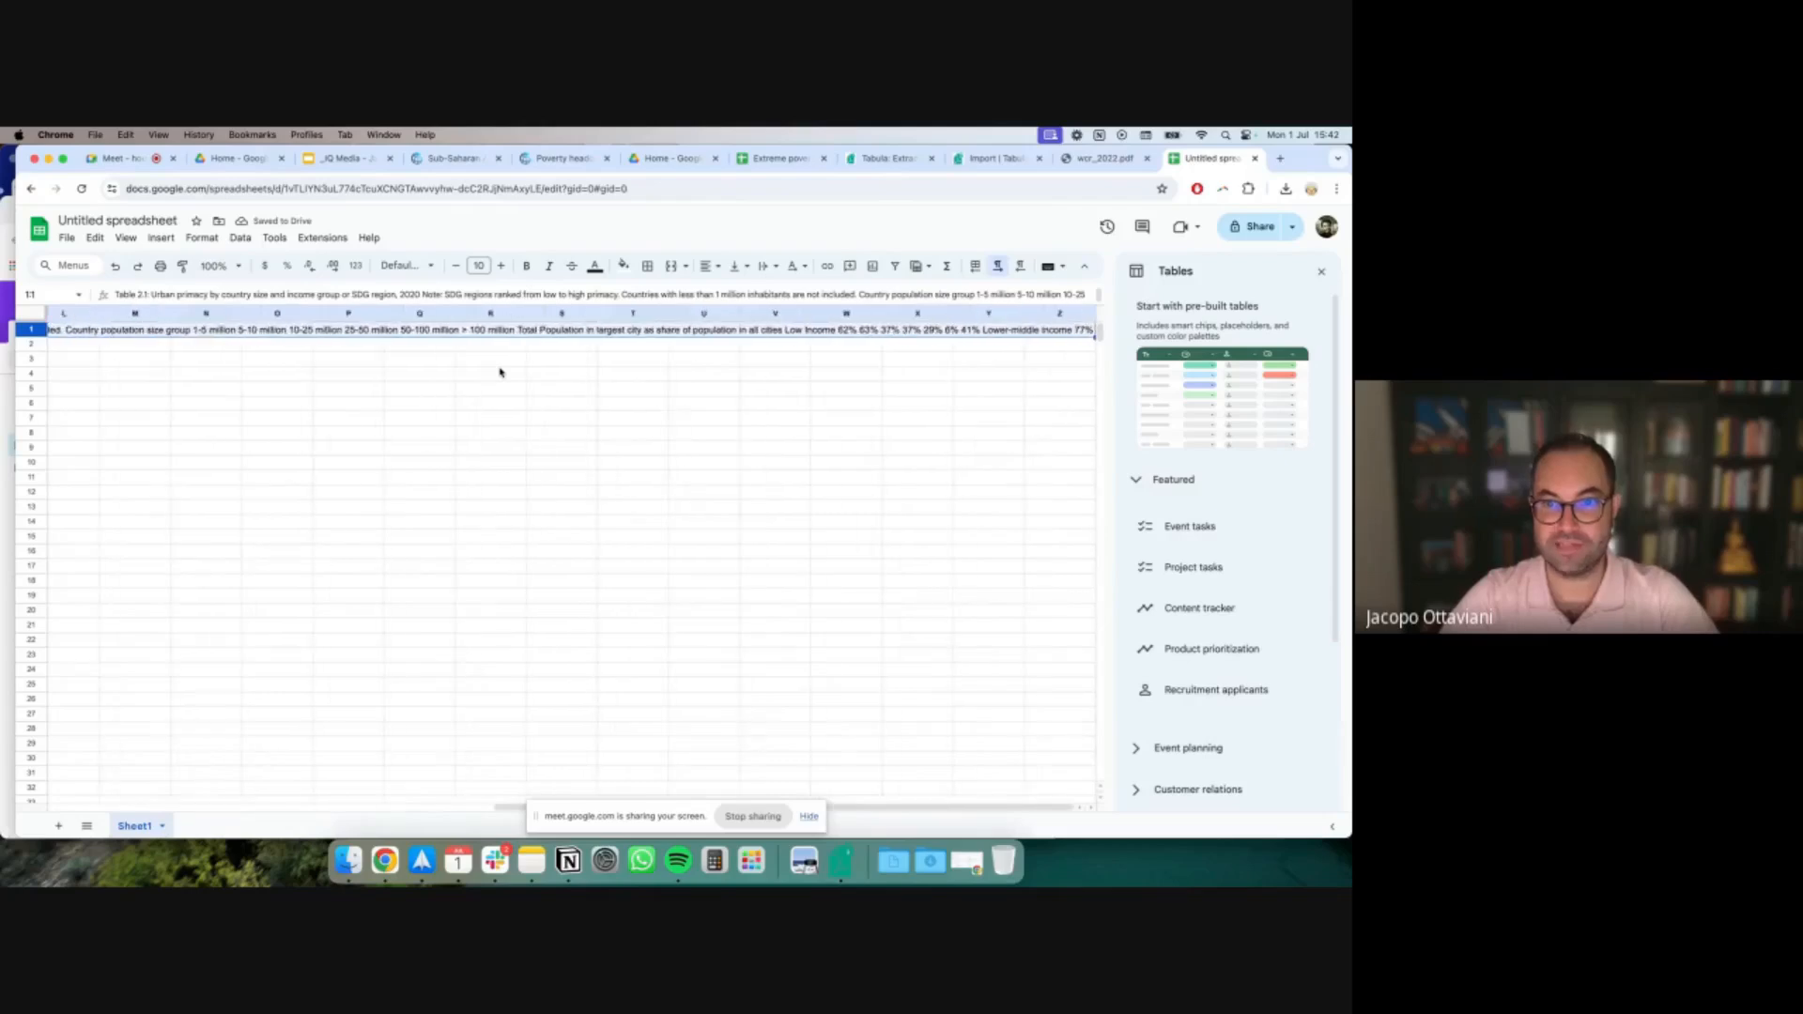
scroll(504, 339, left, 10)
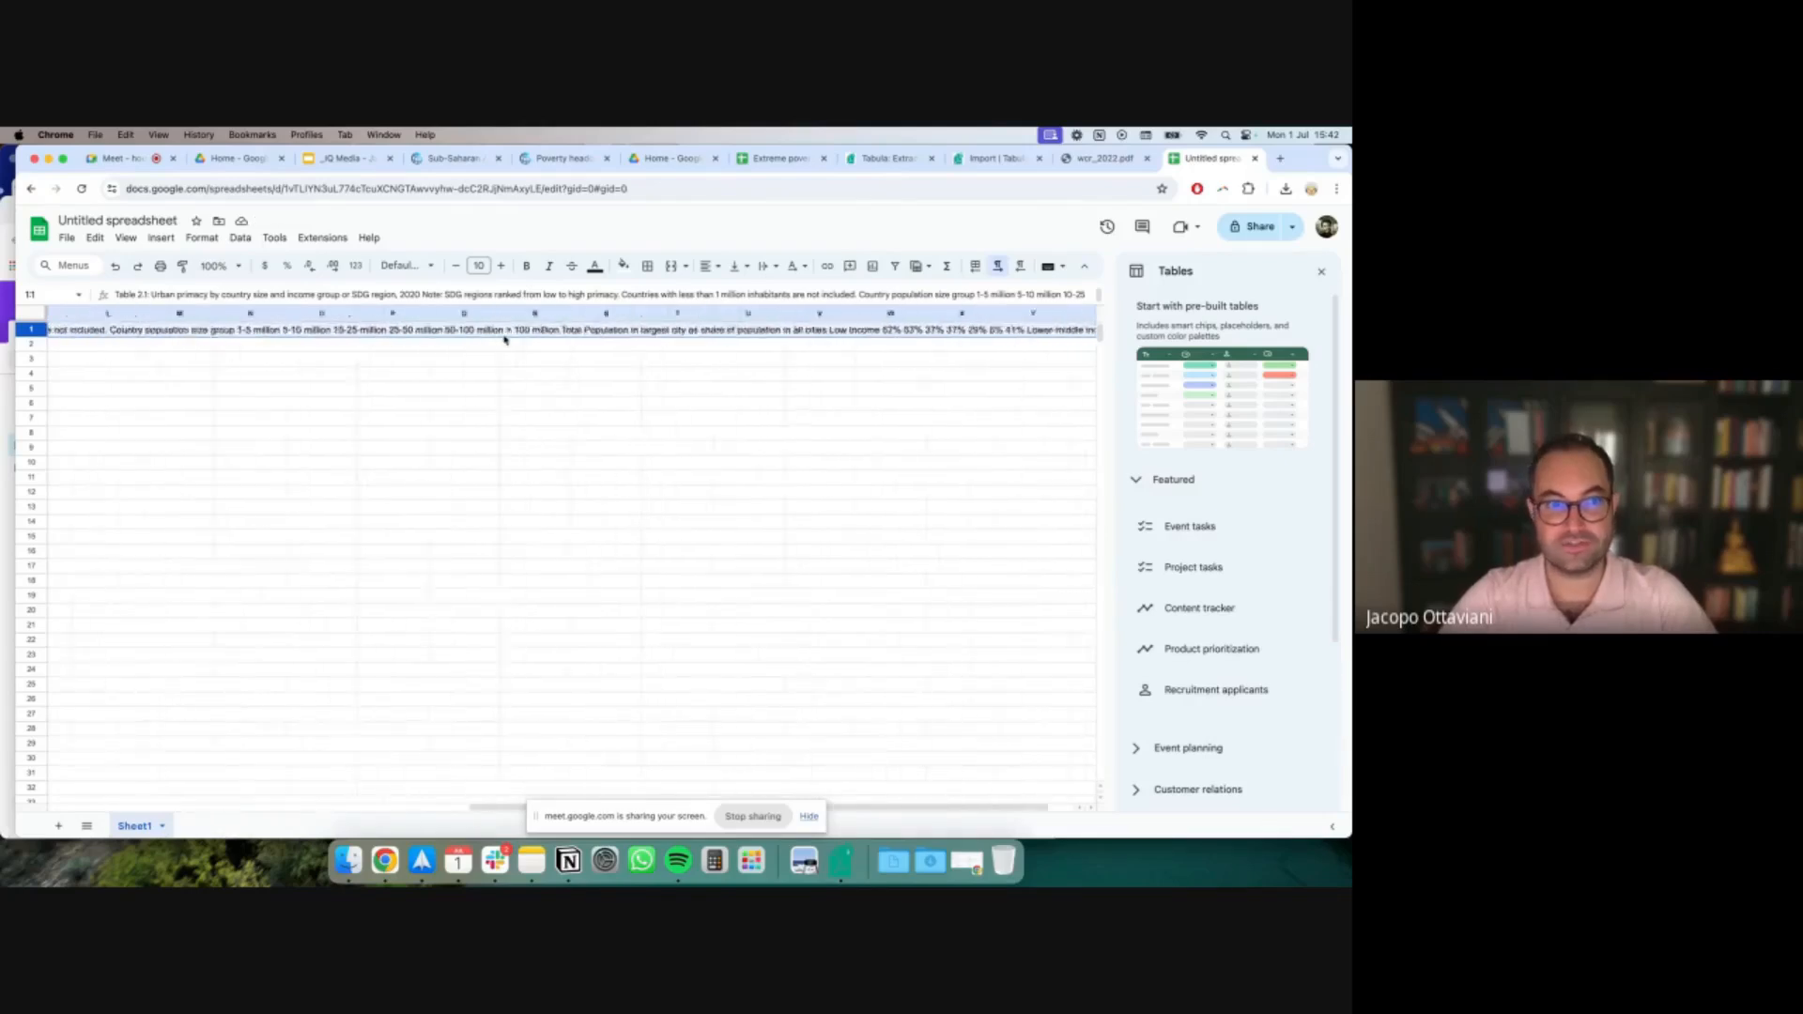
double_click(67, 330)
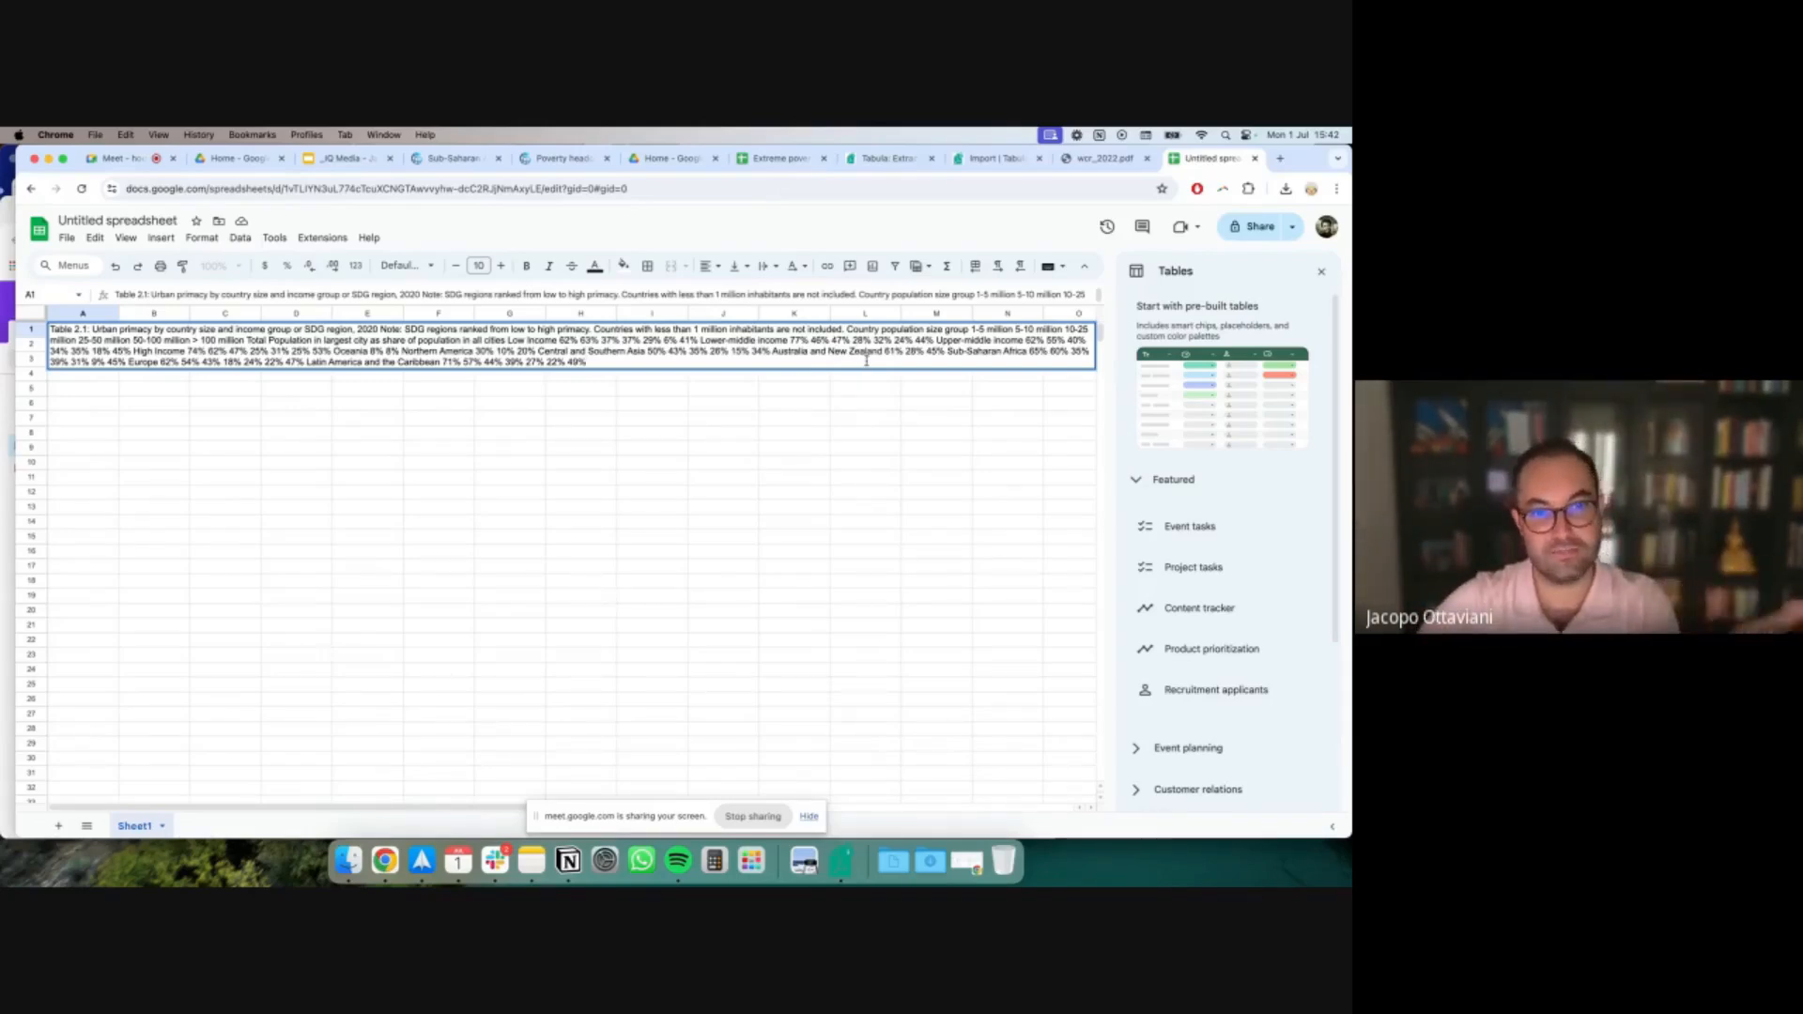
Leave the opened cell and clear the pasted Table 2.1 text from cell A1
click(857, 431)
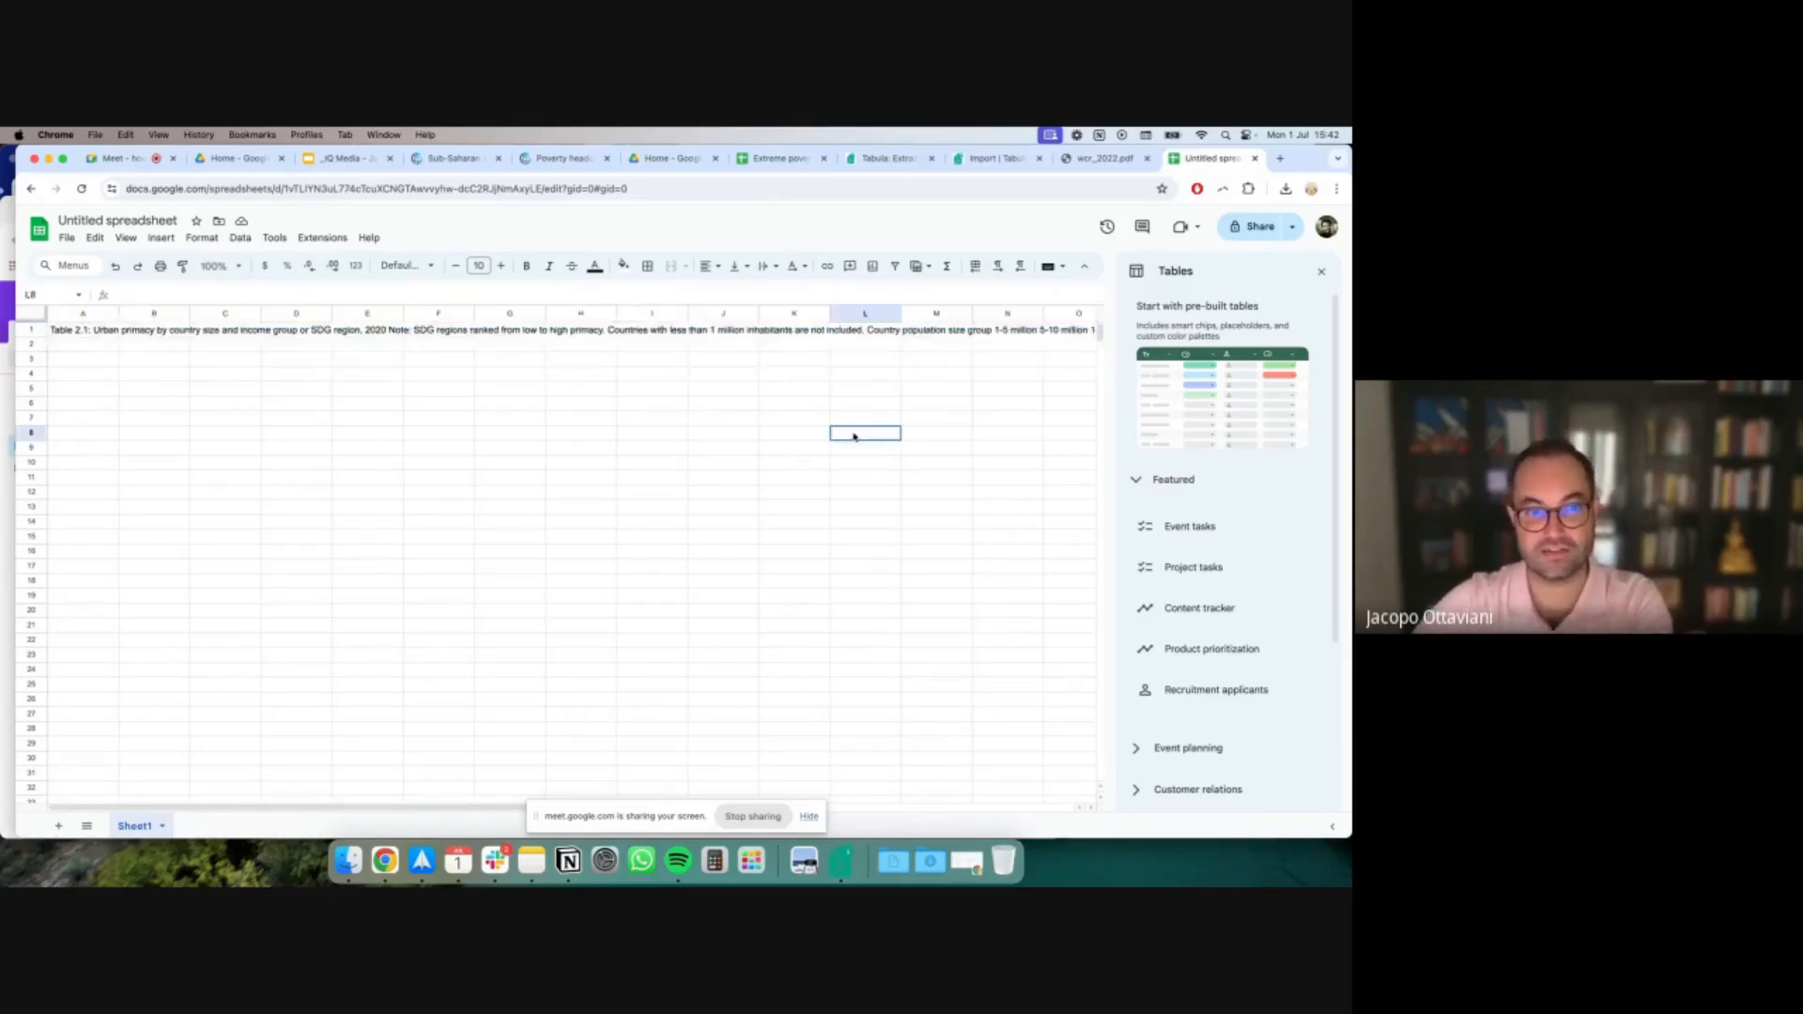
click(73, 334)
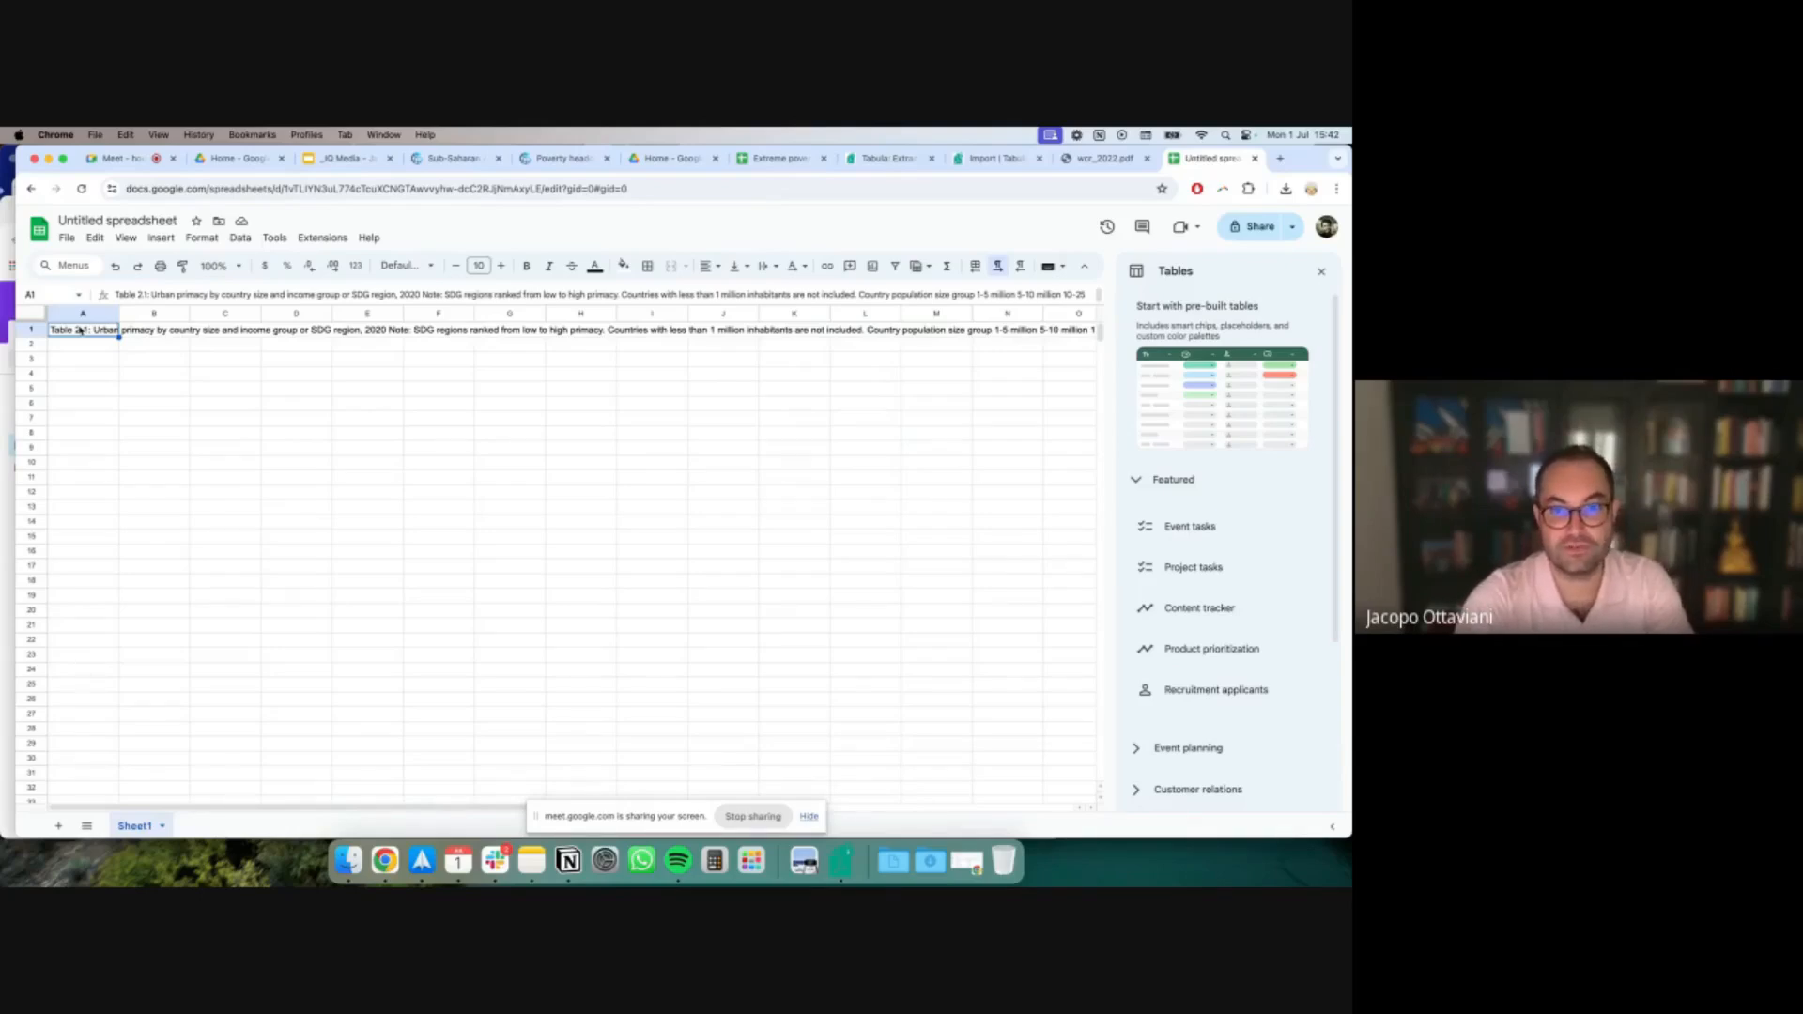
key(Delete)
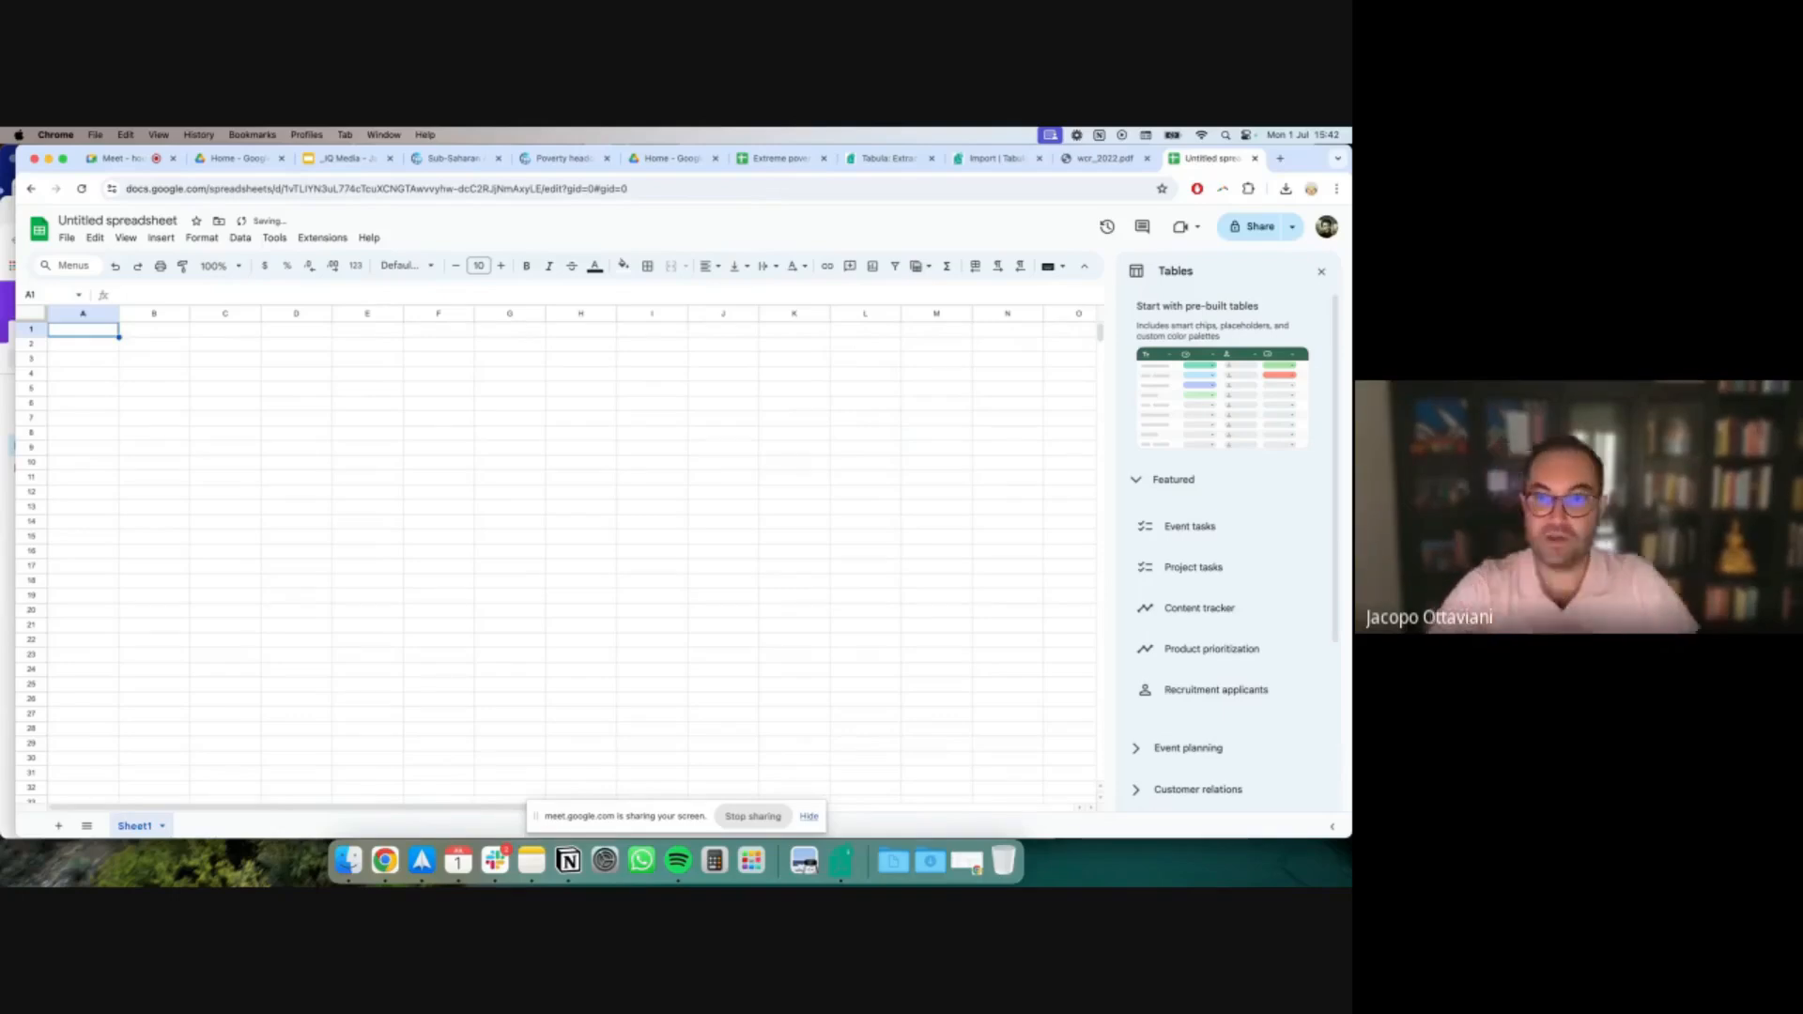
Return to the wcr_2022.pdf report, deselect the highlighted text and look over the rows of Table 2.1
click(1094, 158)
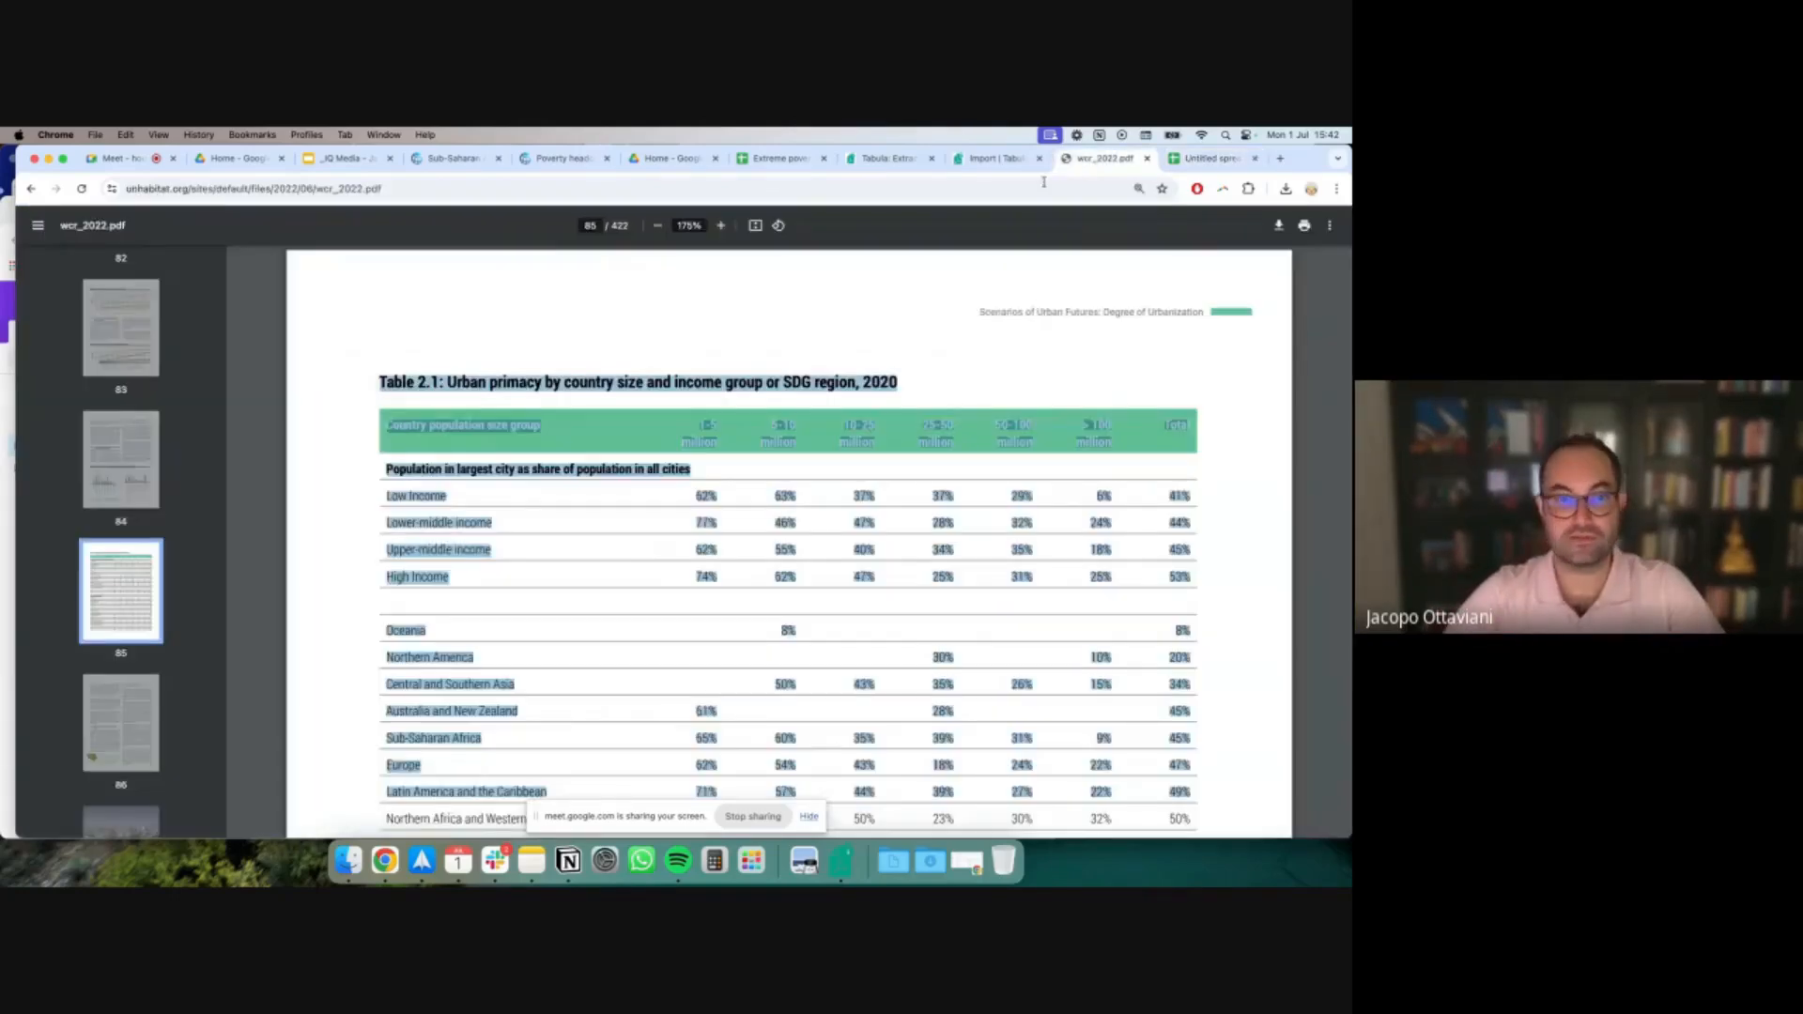
click(571, 364)
scroll(606, 357, down, 3)
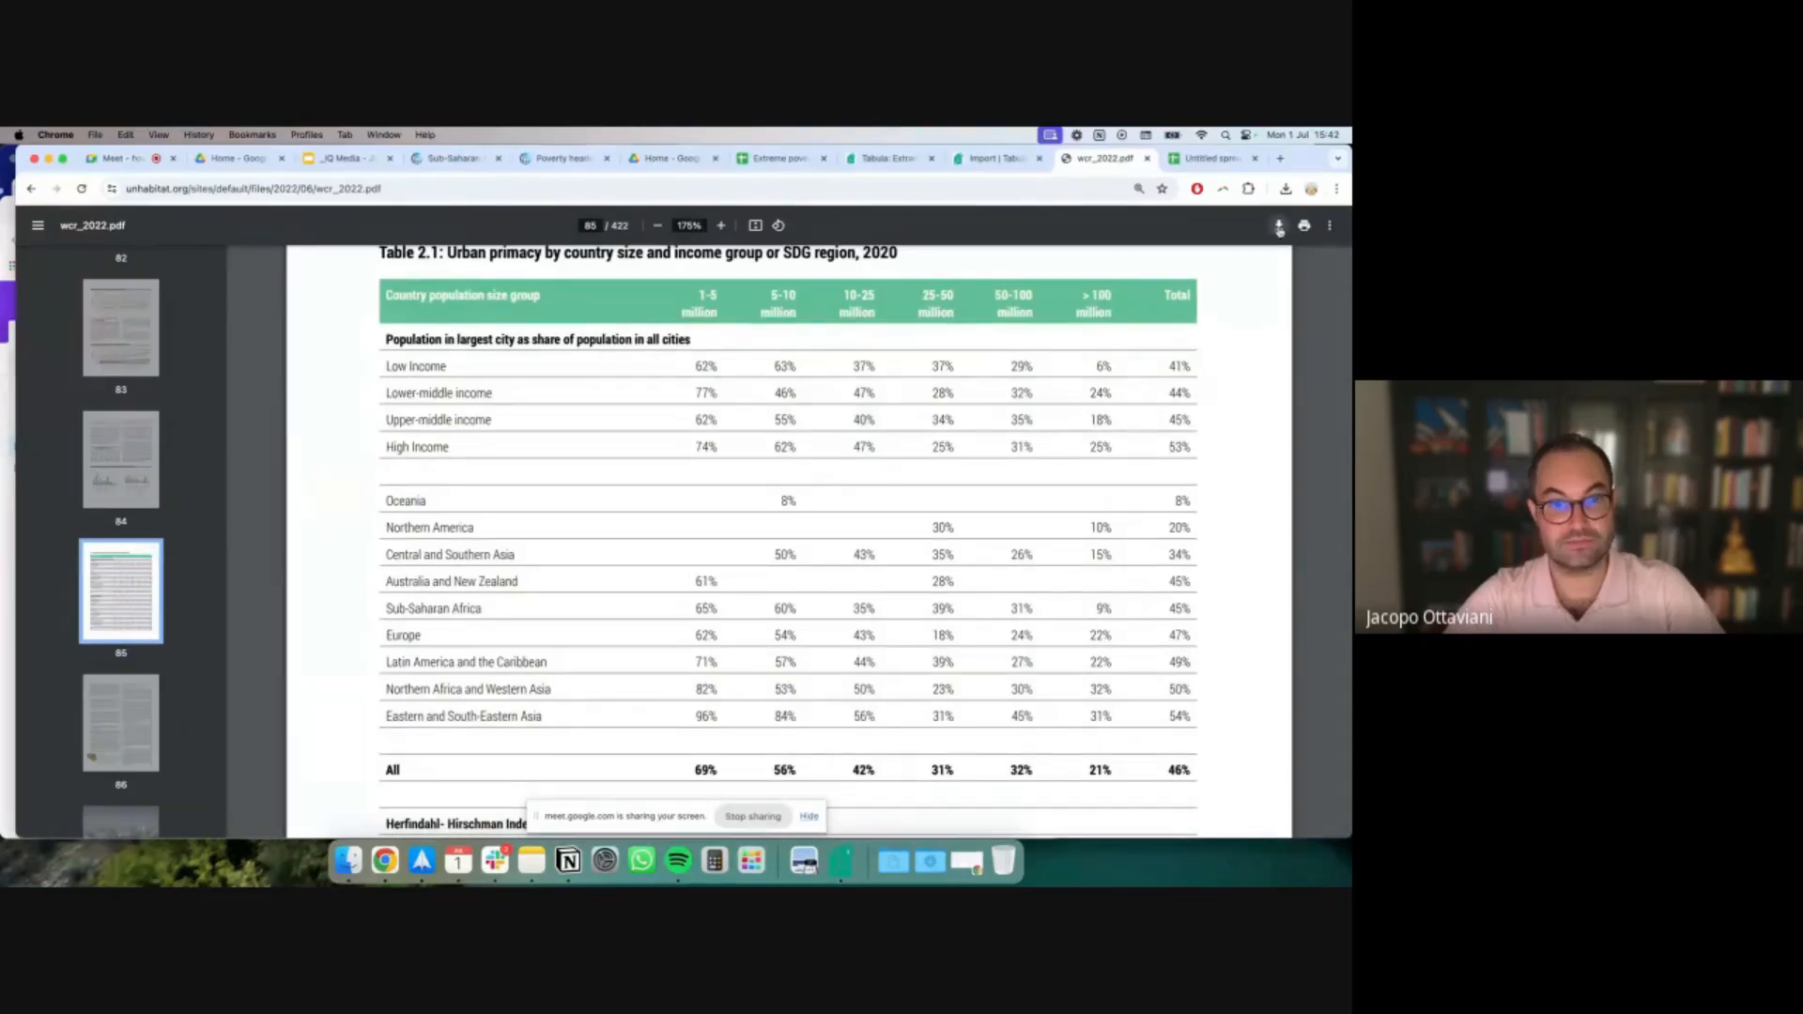
scroll(139, 657, down, 3)
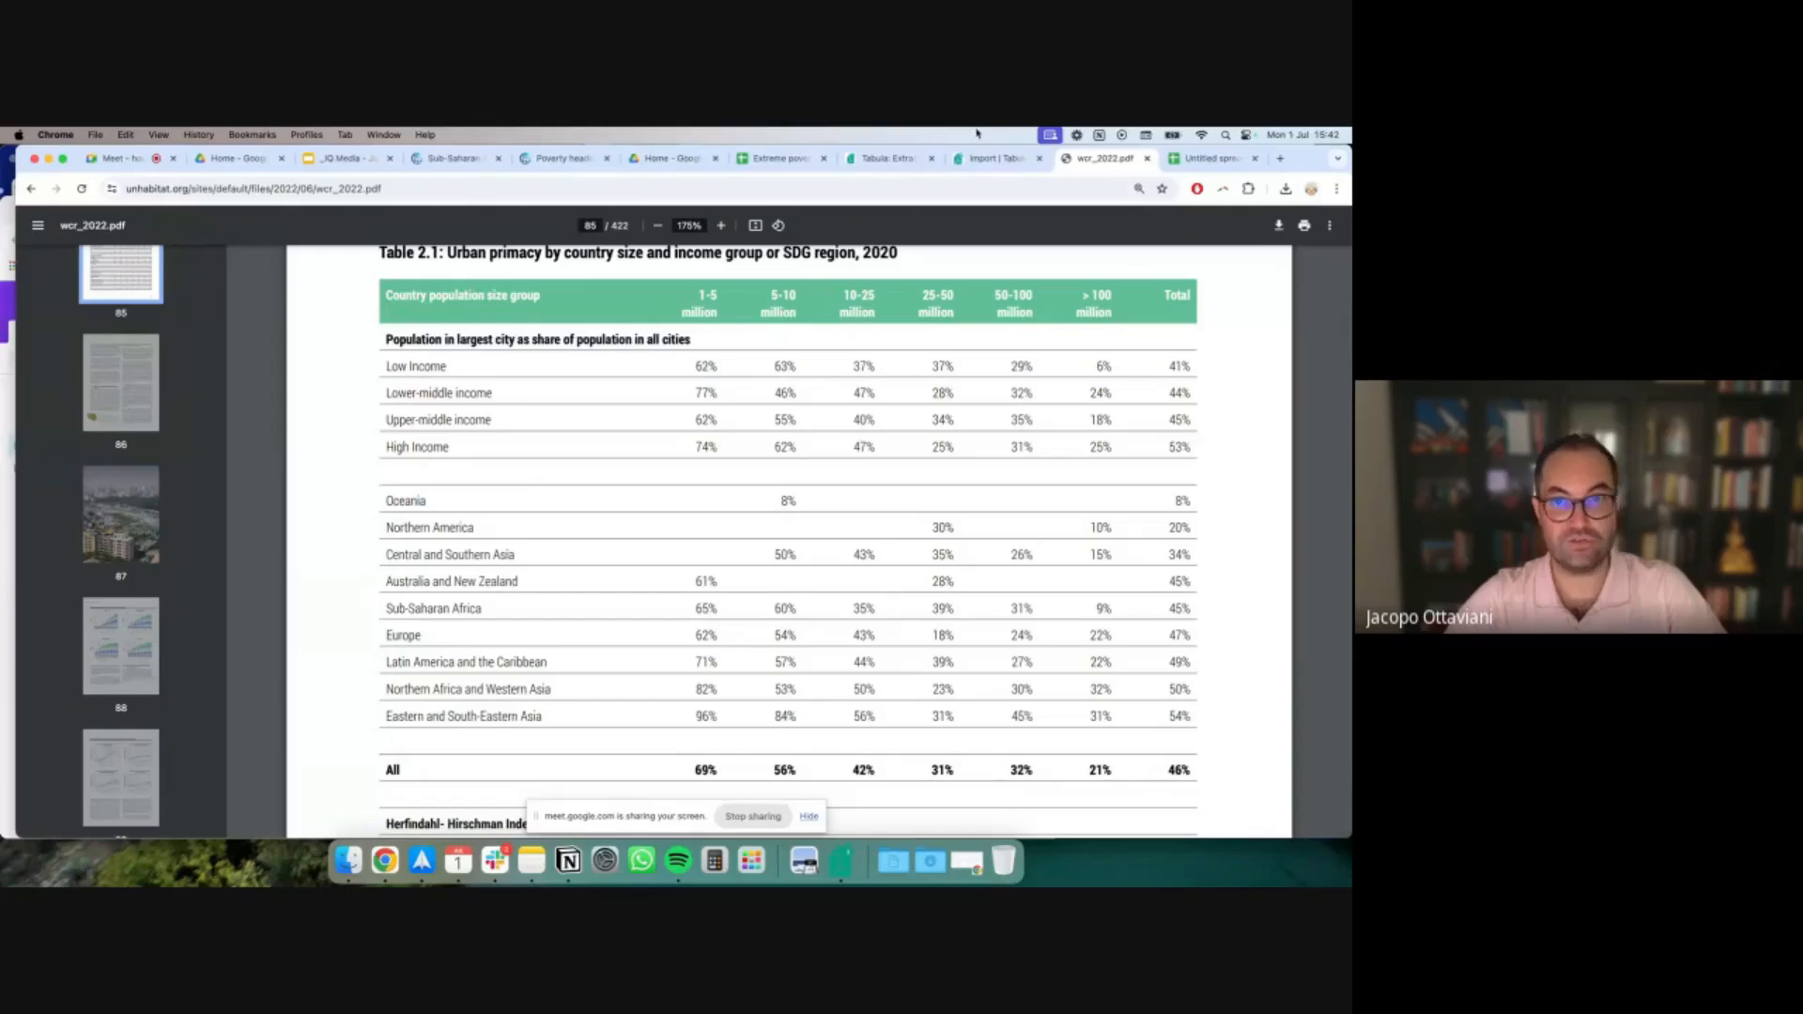
Open the most recently imported extract-wcr_2022.pdf in Tabula and compare its Statistical Annex page with the full report
click(992, 158)
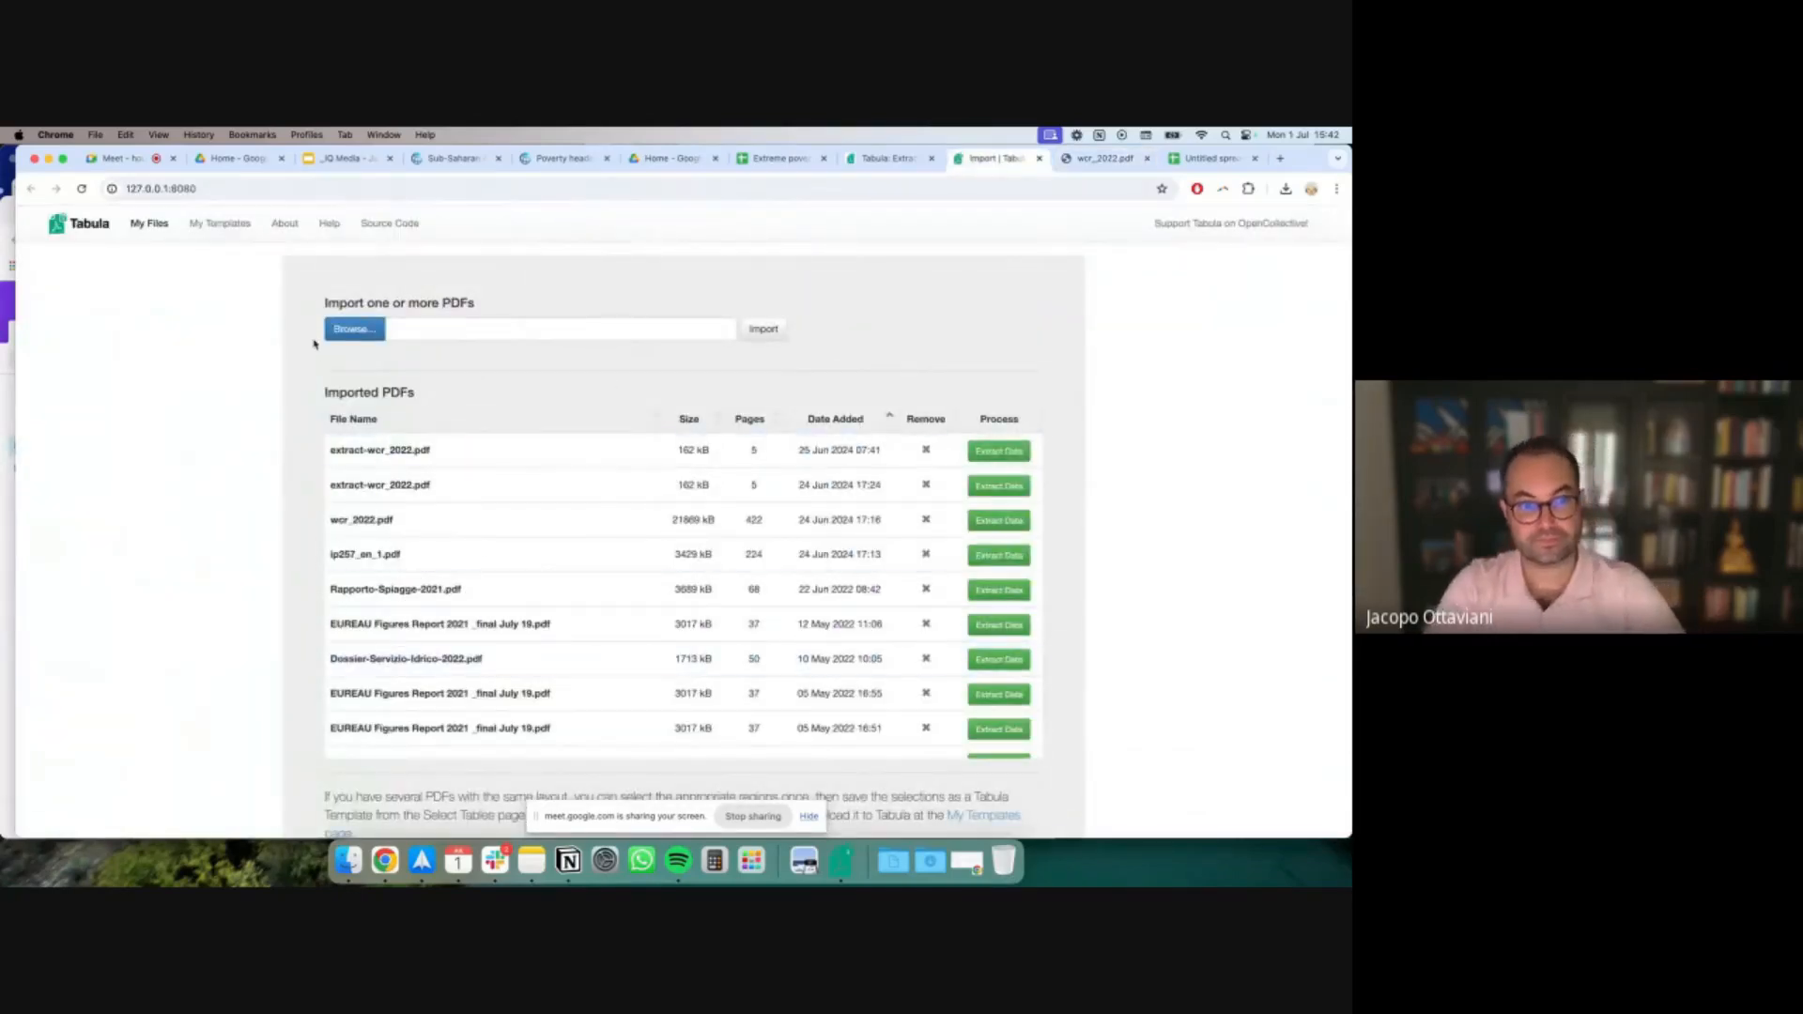
click(413, 450)
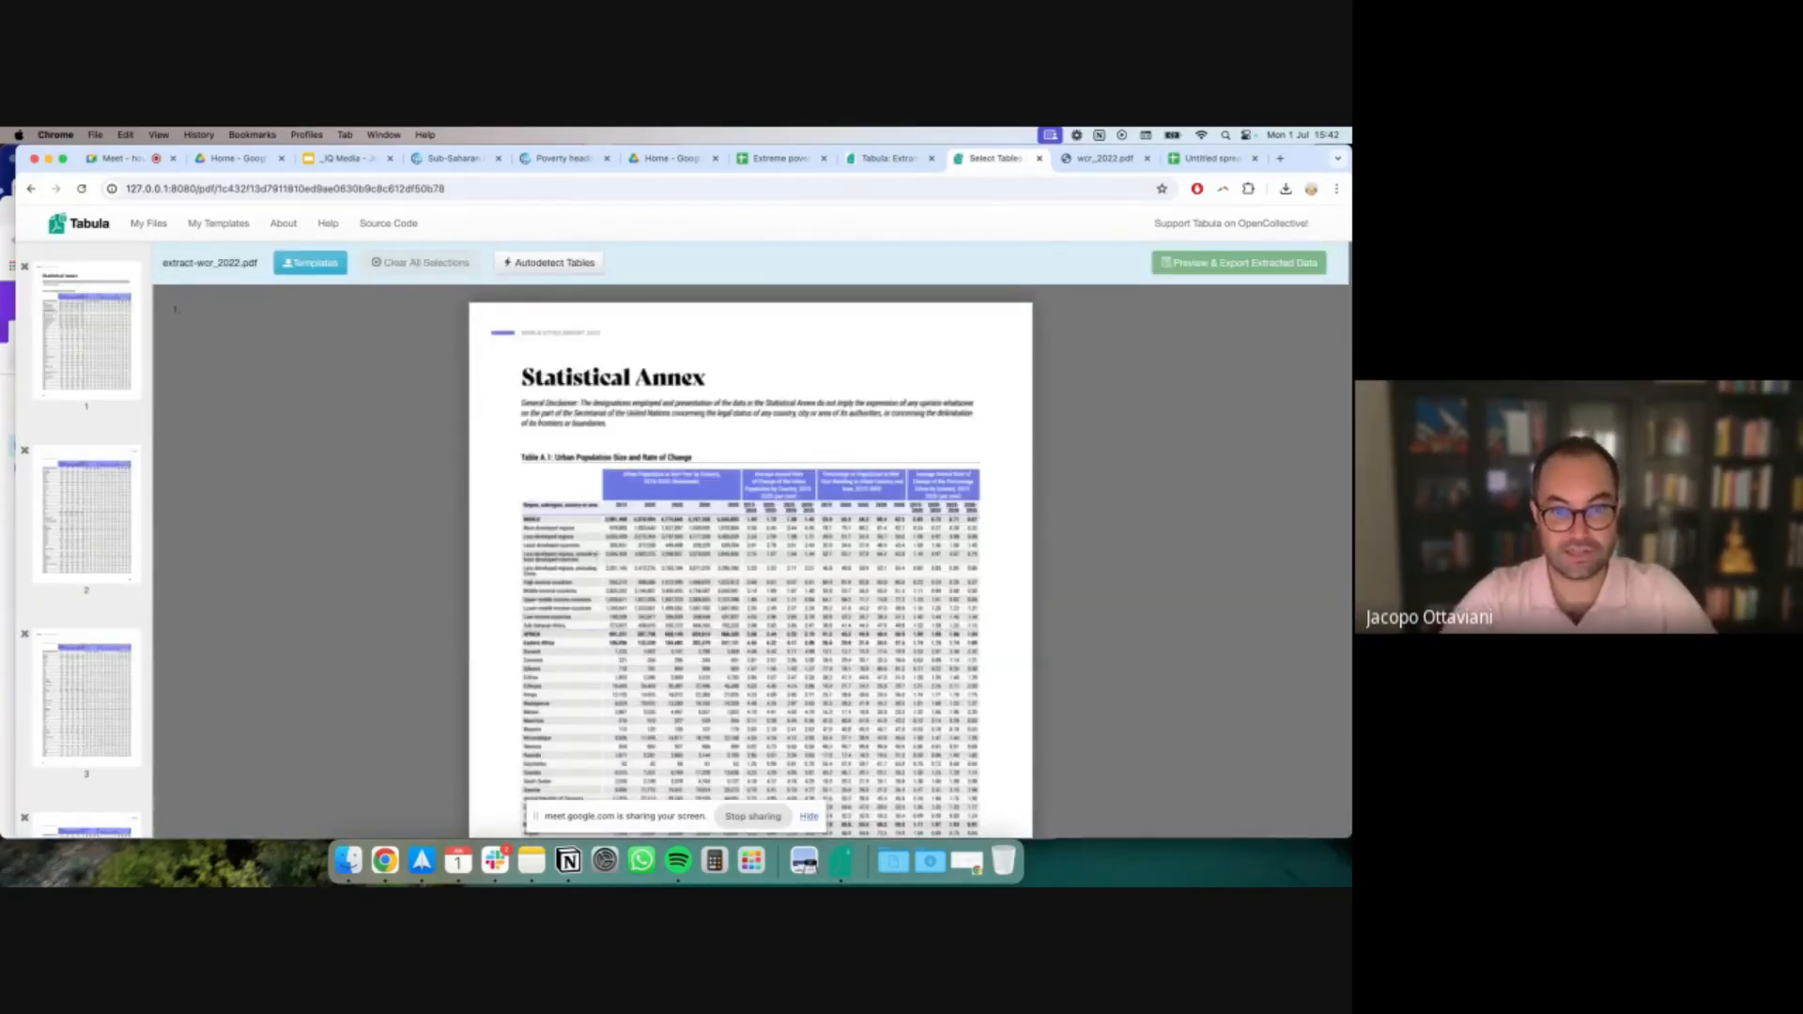
scroll(523, 324, down, 1)
scroll(522, 324, up, 5)
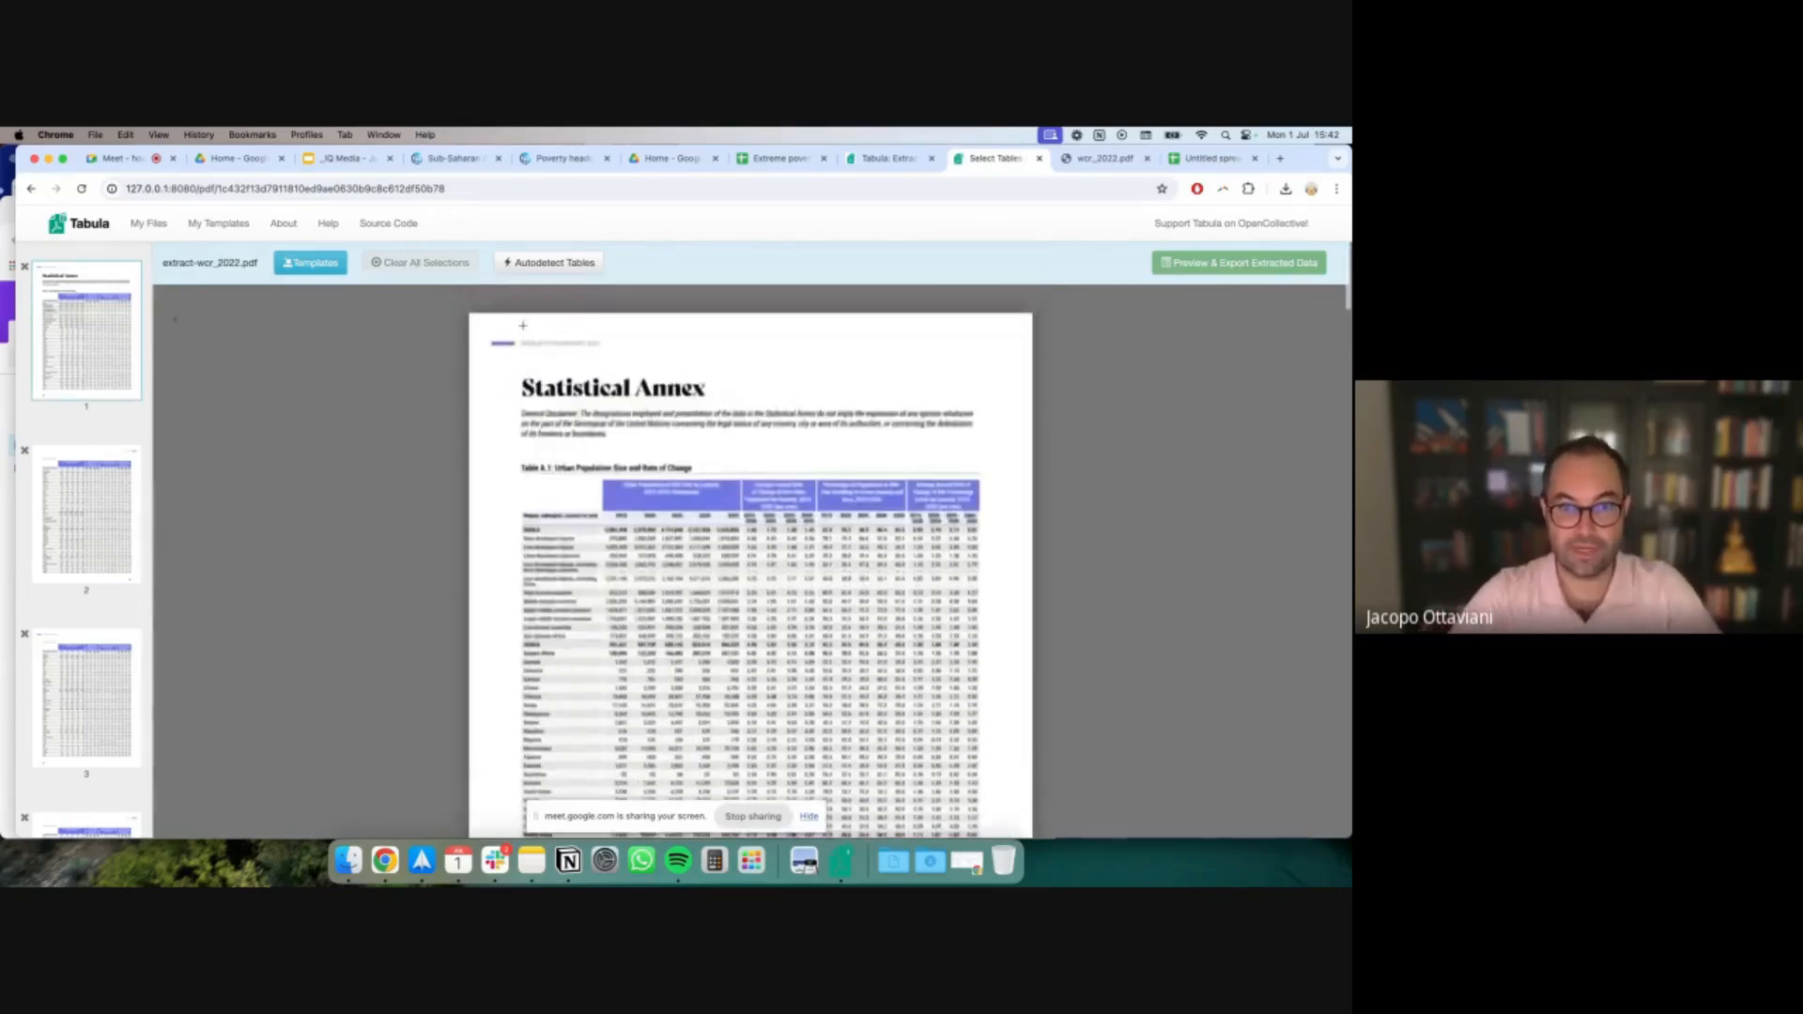
click(1094, 159)
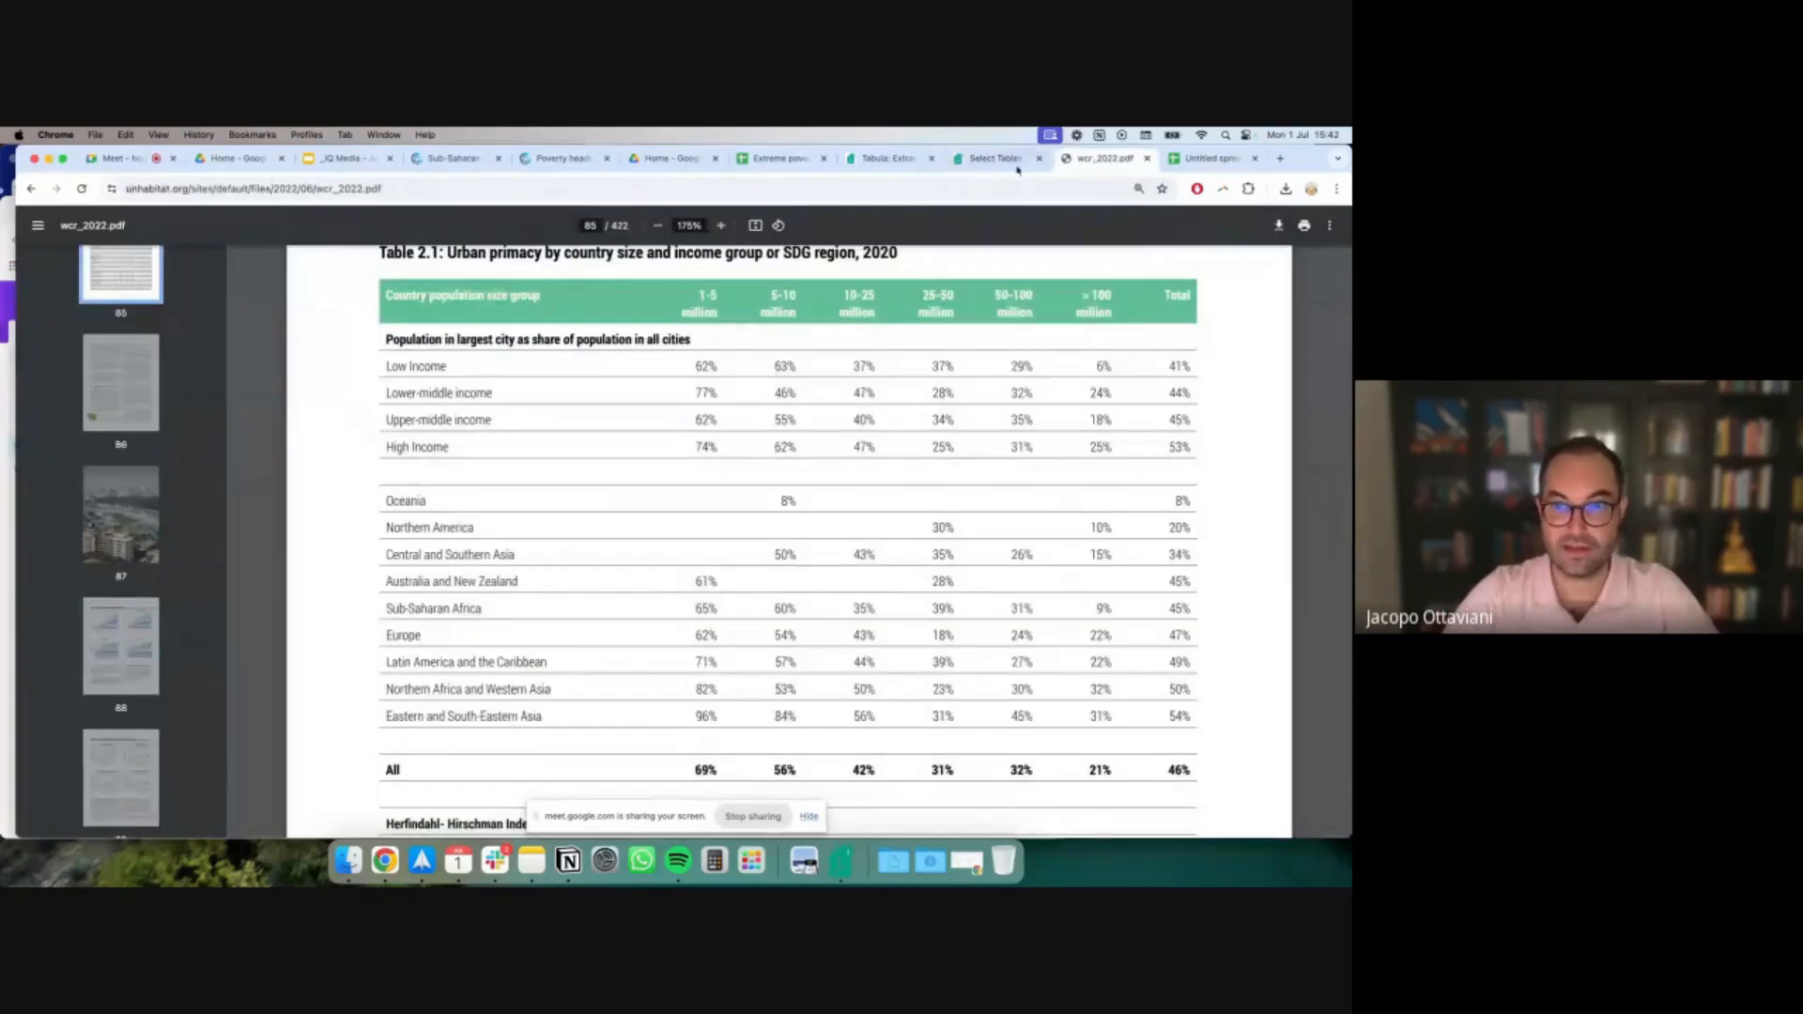
click(1017, 167)
scroll(876, 359, down, 10)
scroll(876, 360, up, 1)
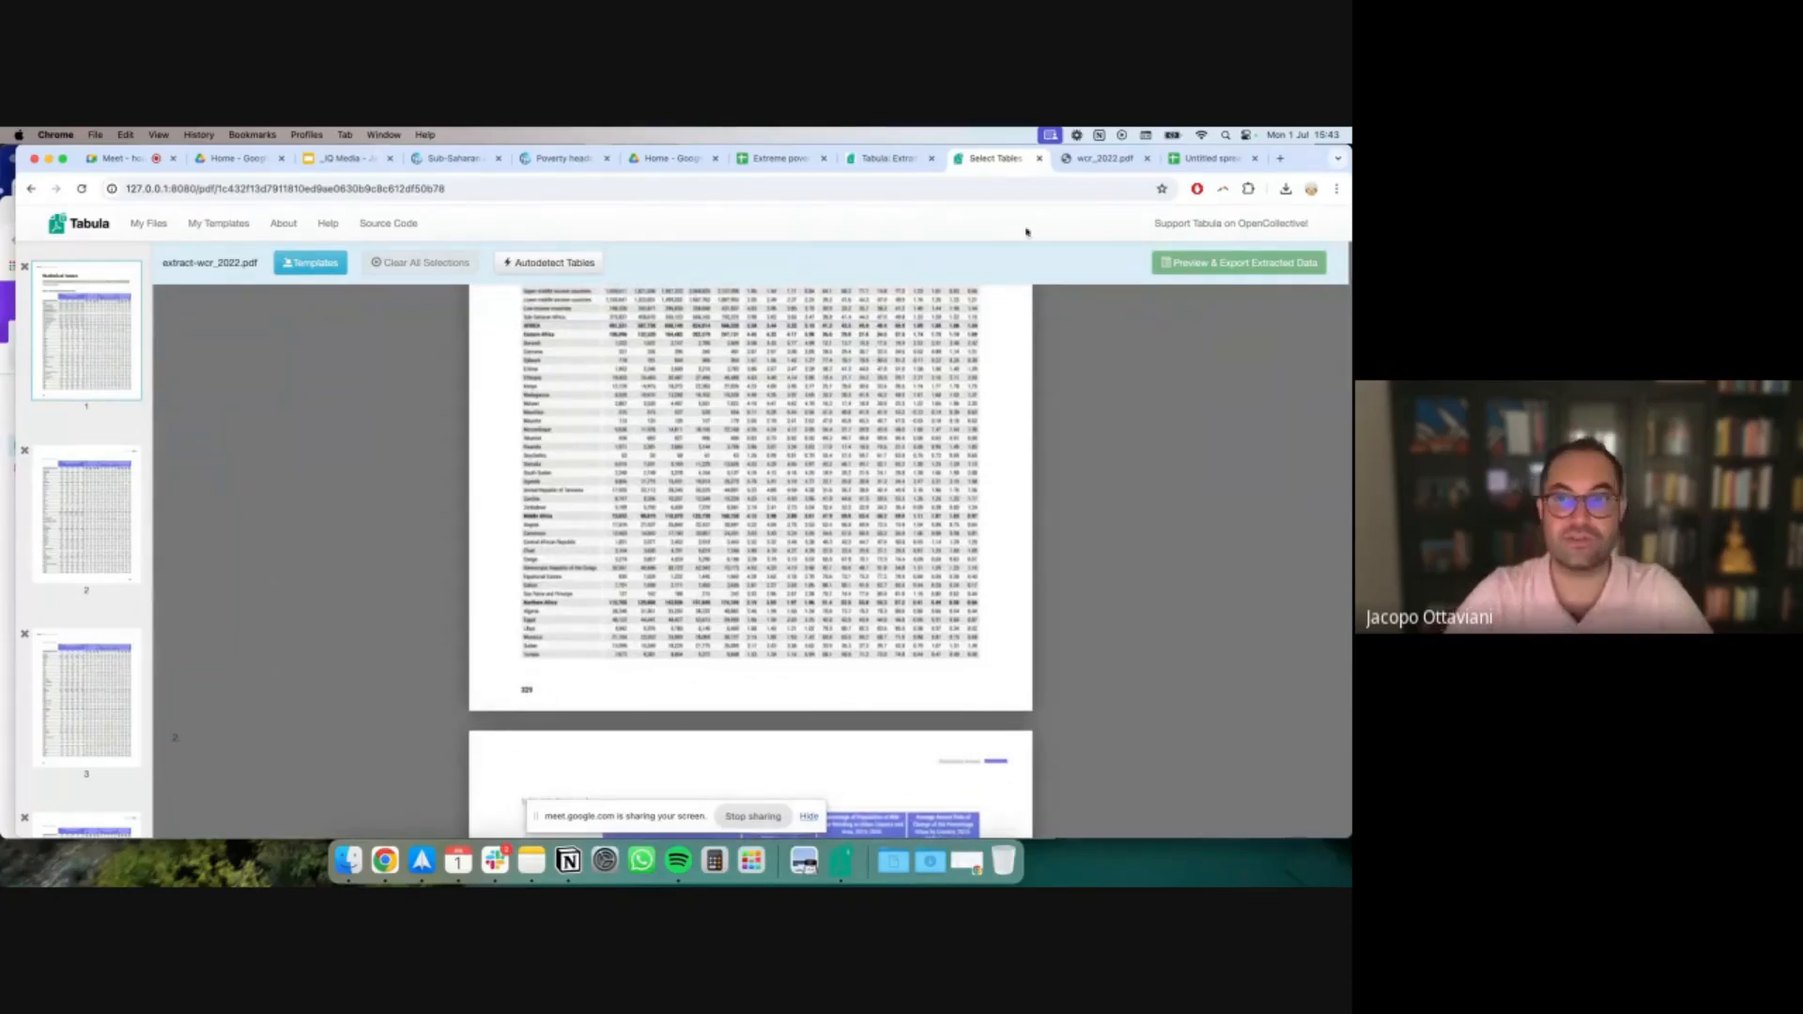
Search the full wcr_2022.pdf report beyond page 85 for the annex tables, checking pages 335 and 345
click(1100, 158)
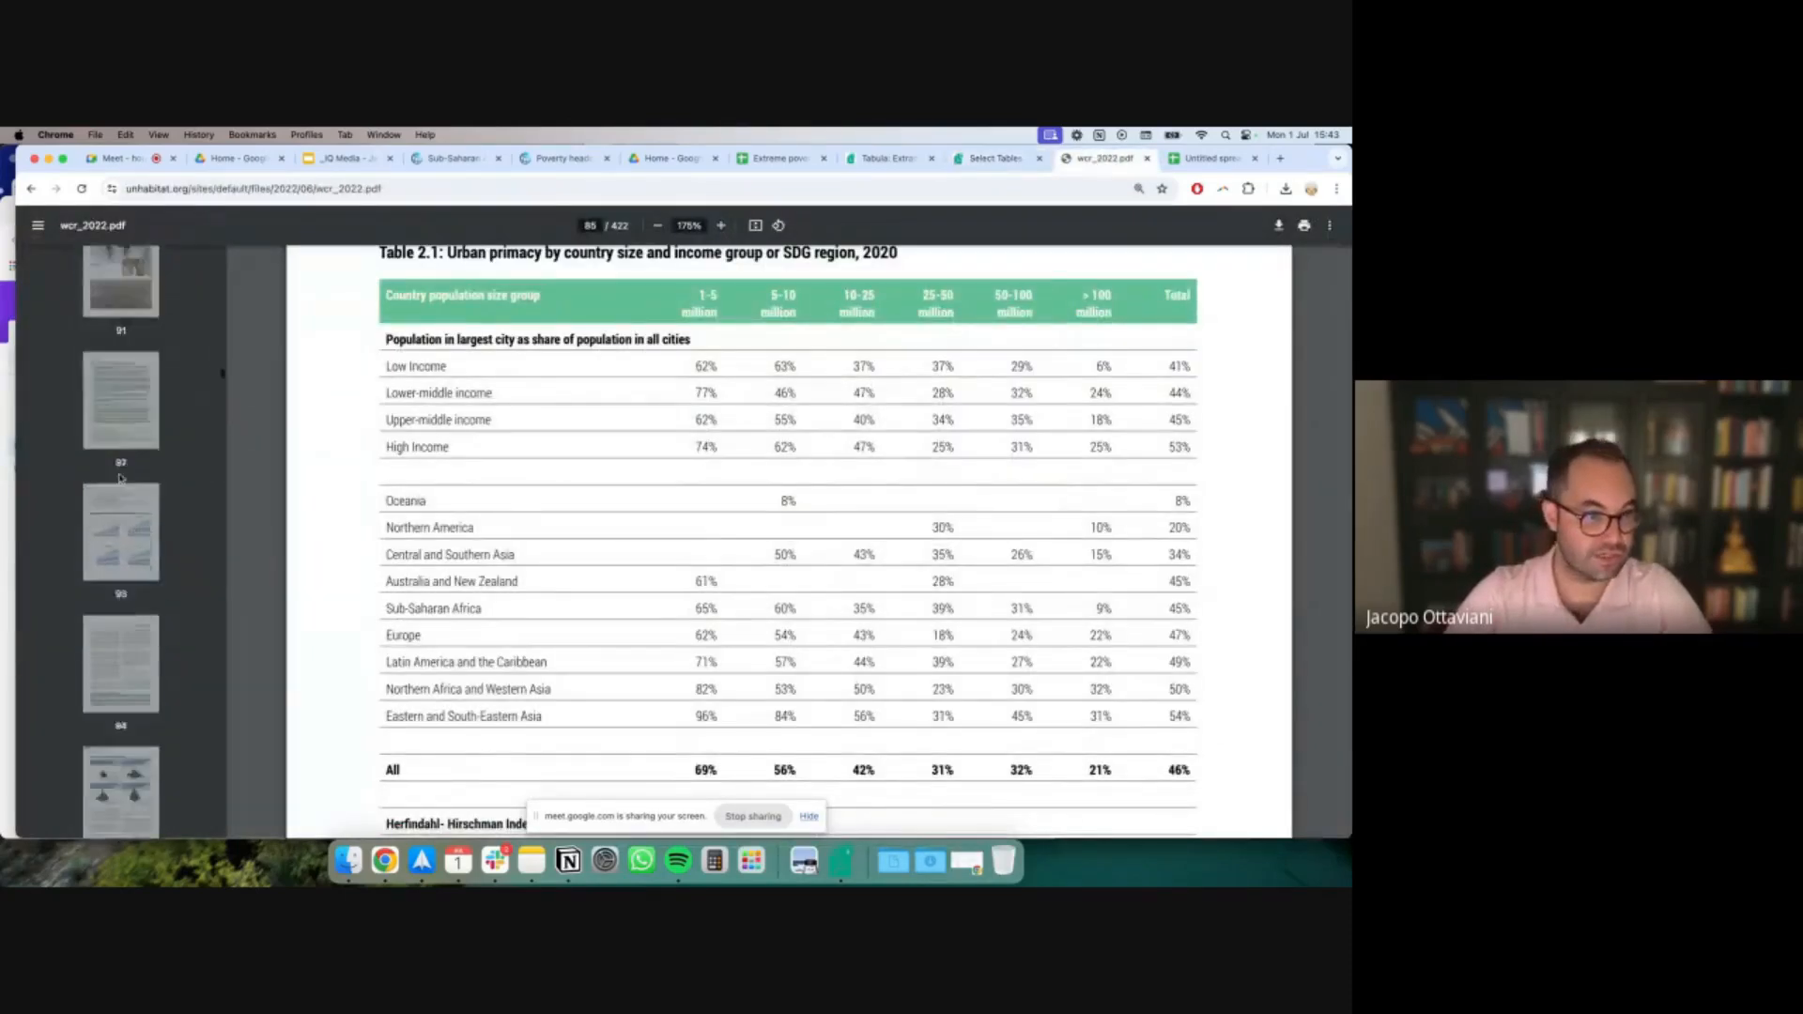
scroll(120, 480, down, 8)
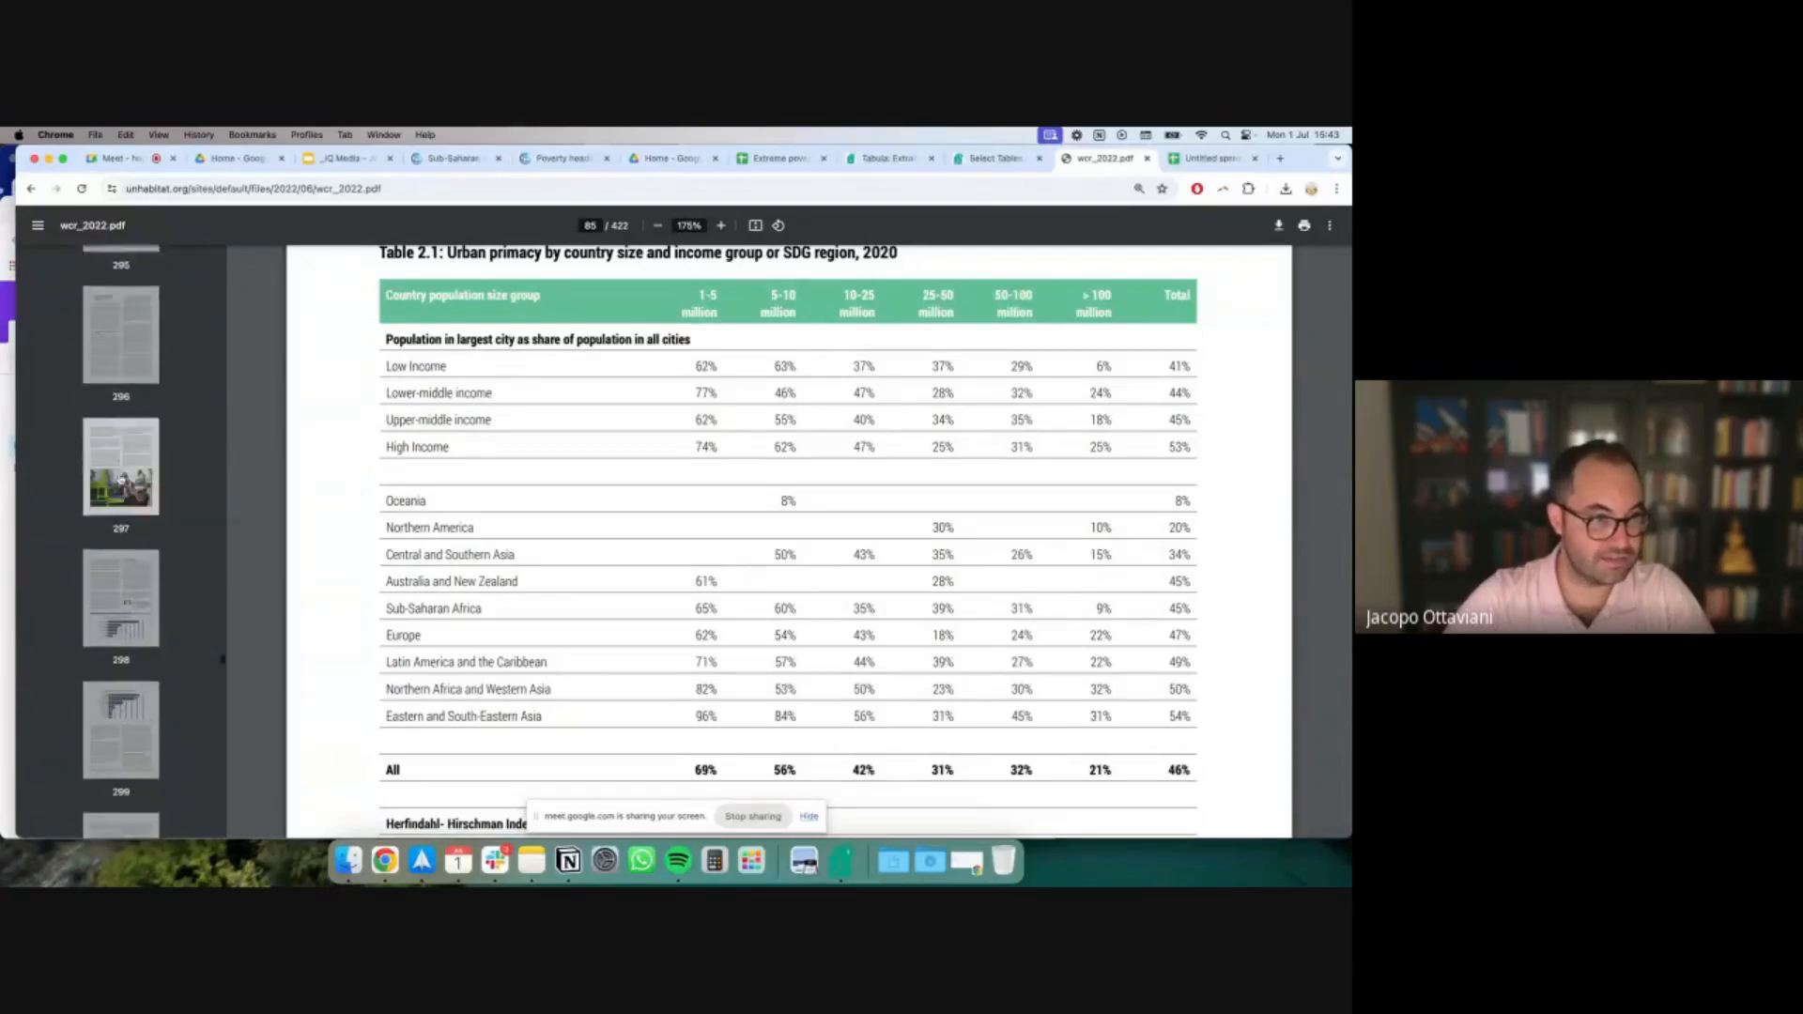
scroll(120, 480, down, 6)
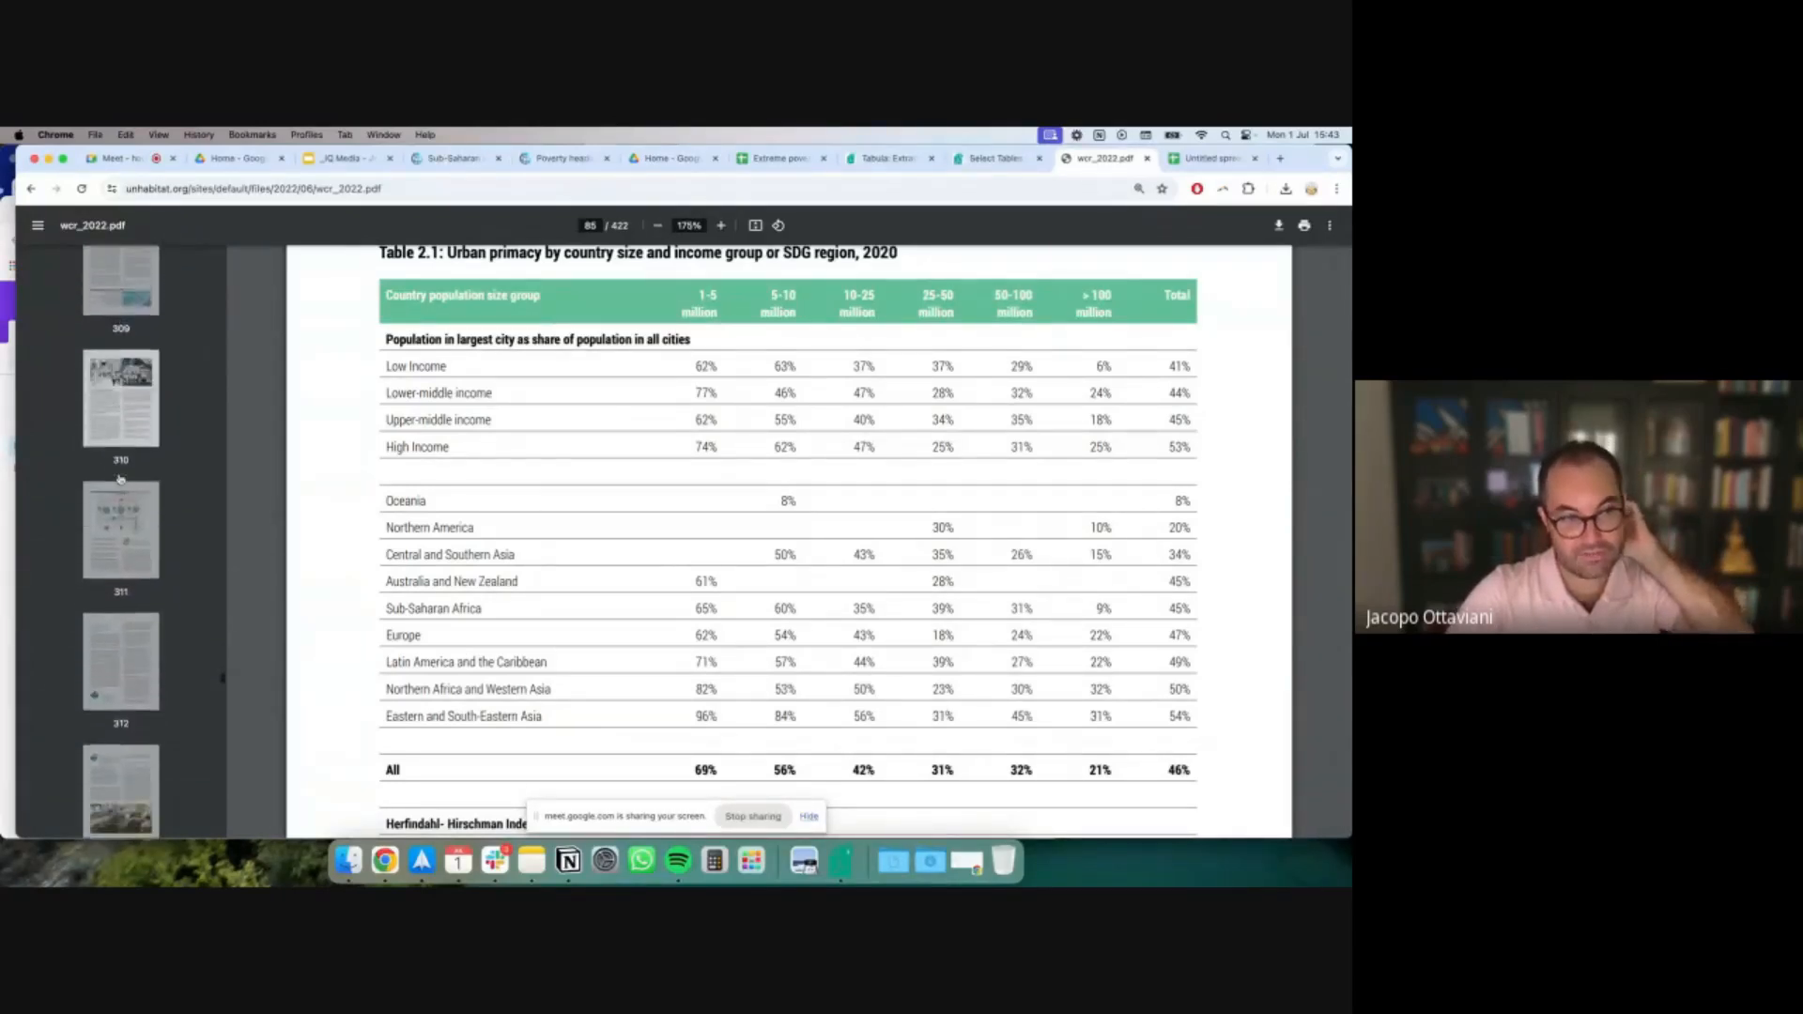
scroll(120, 480, down, 4)
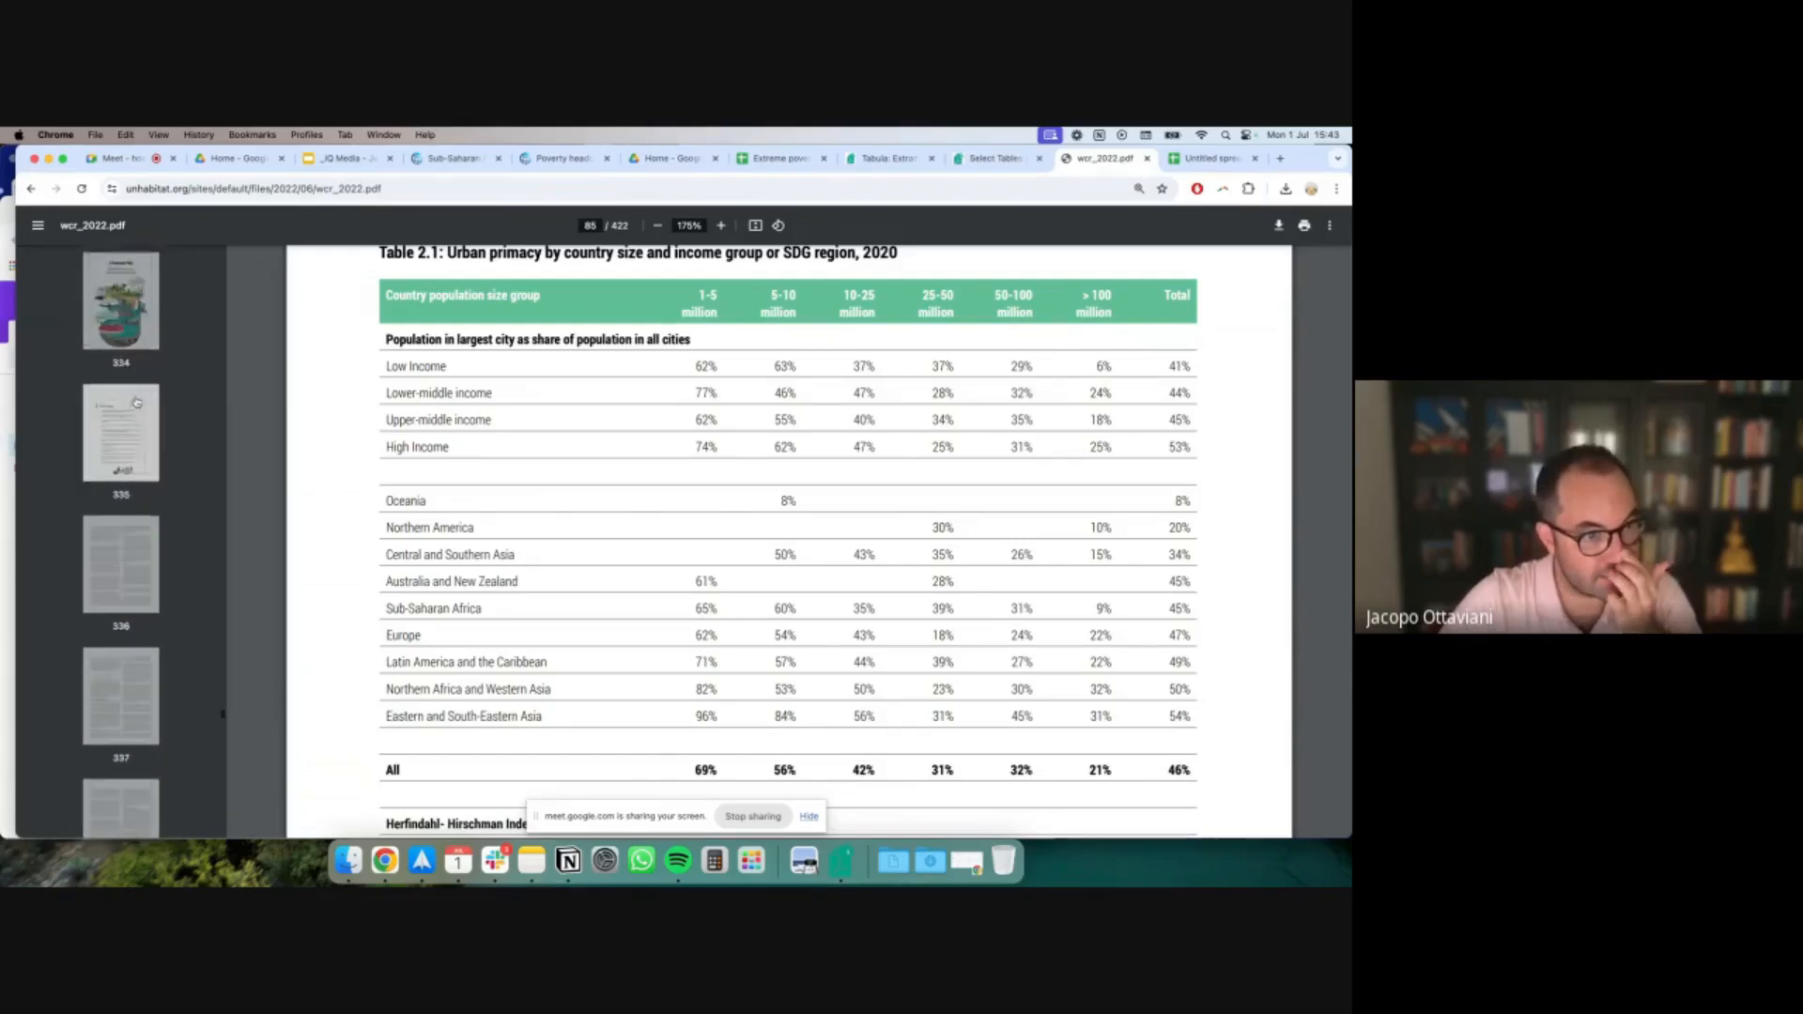
click(136, 402)
scroll(585, 512, down, 6)
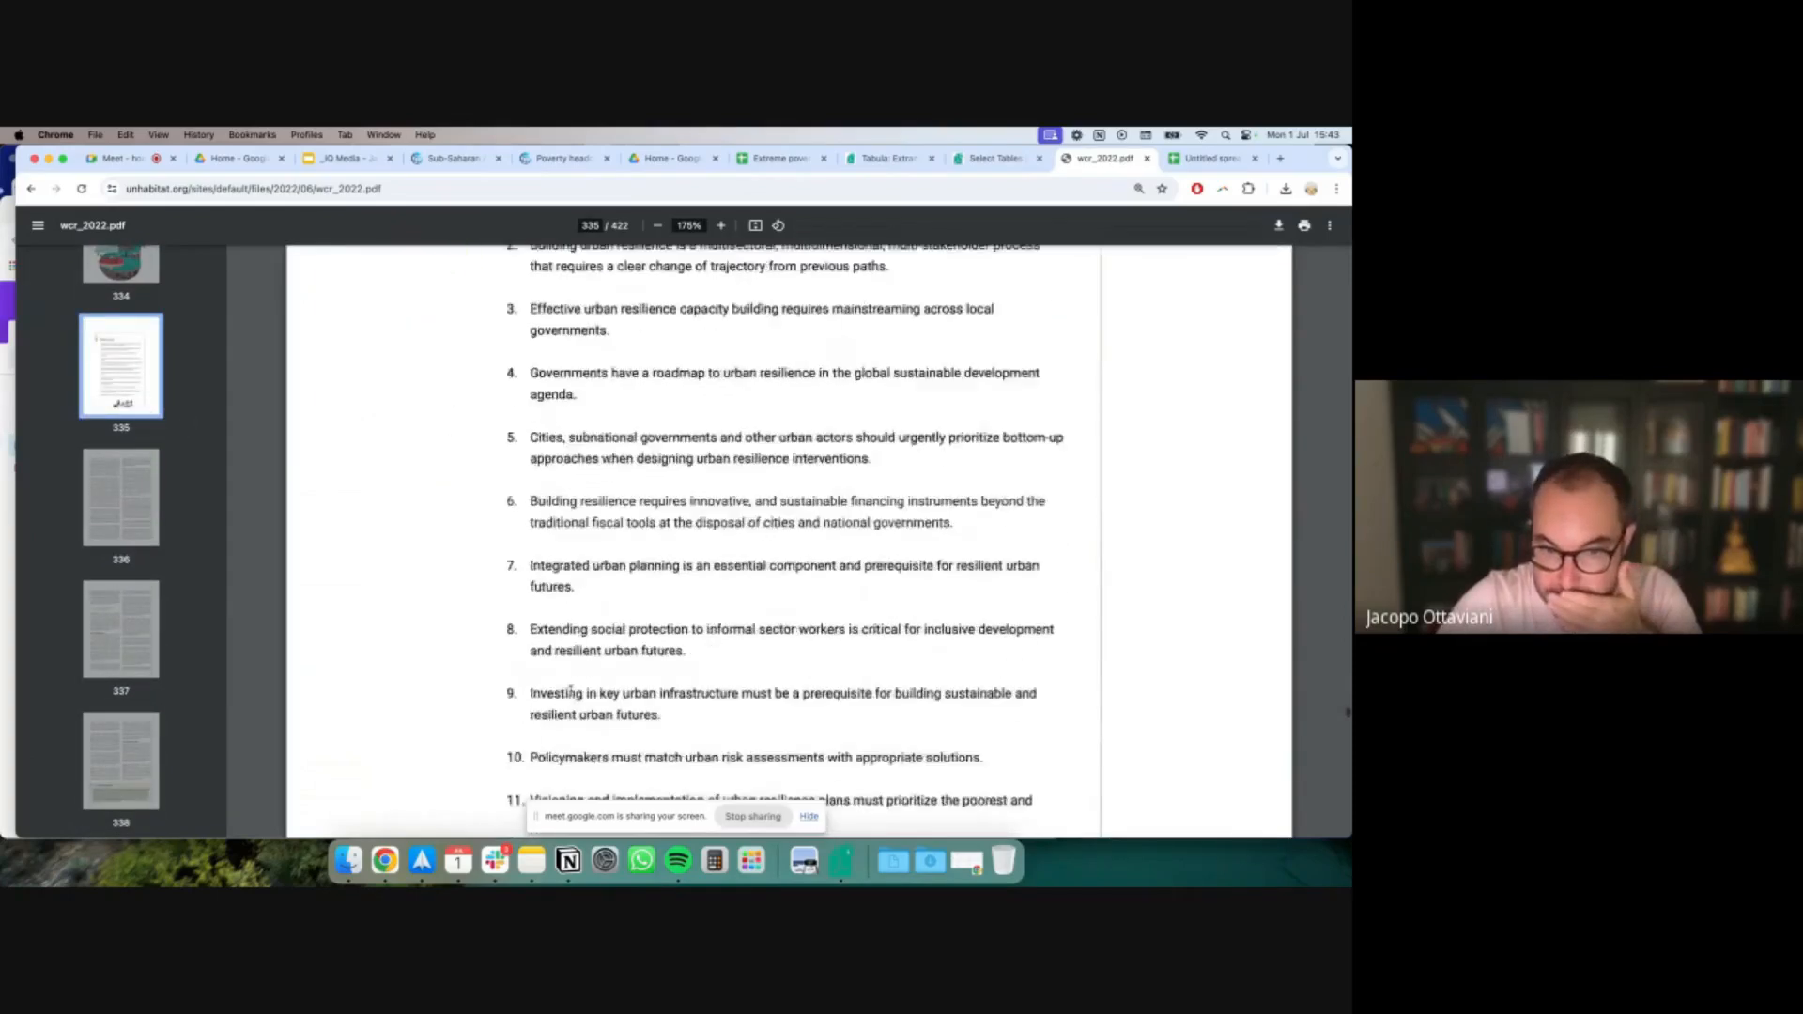
scroll(585, 512, down, 3)
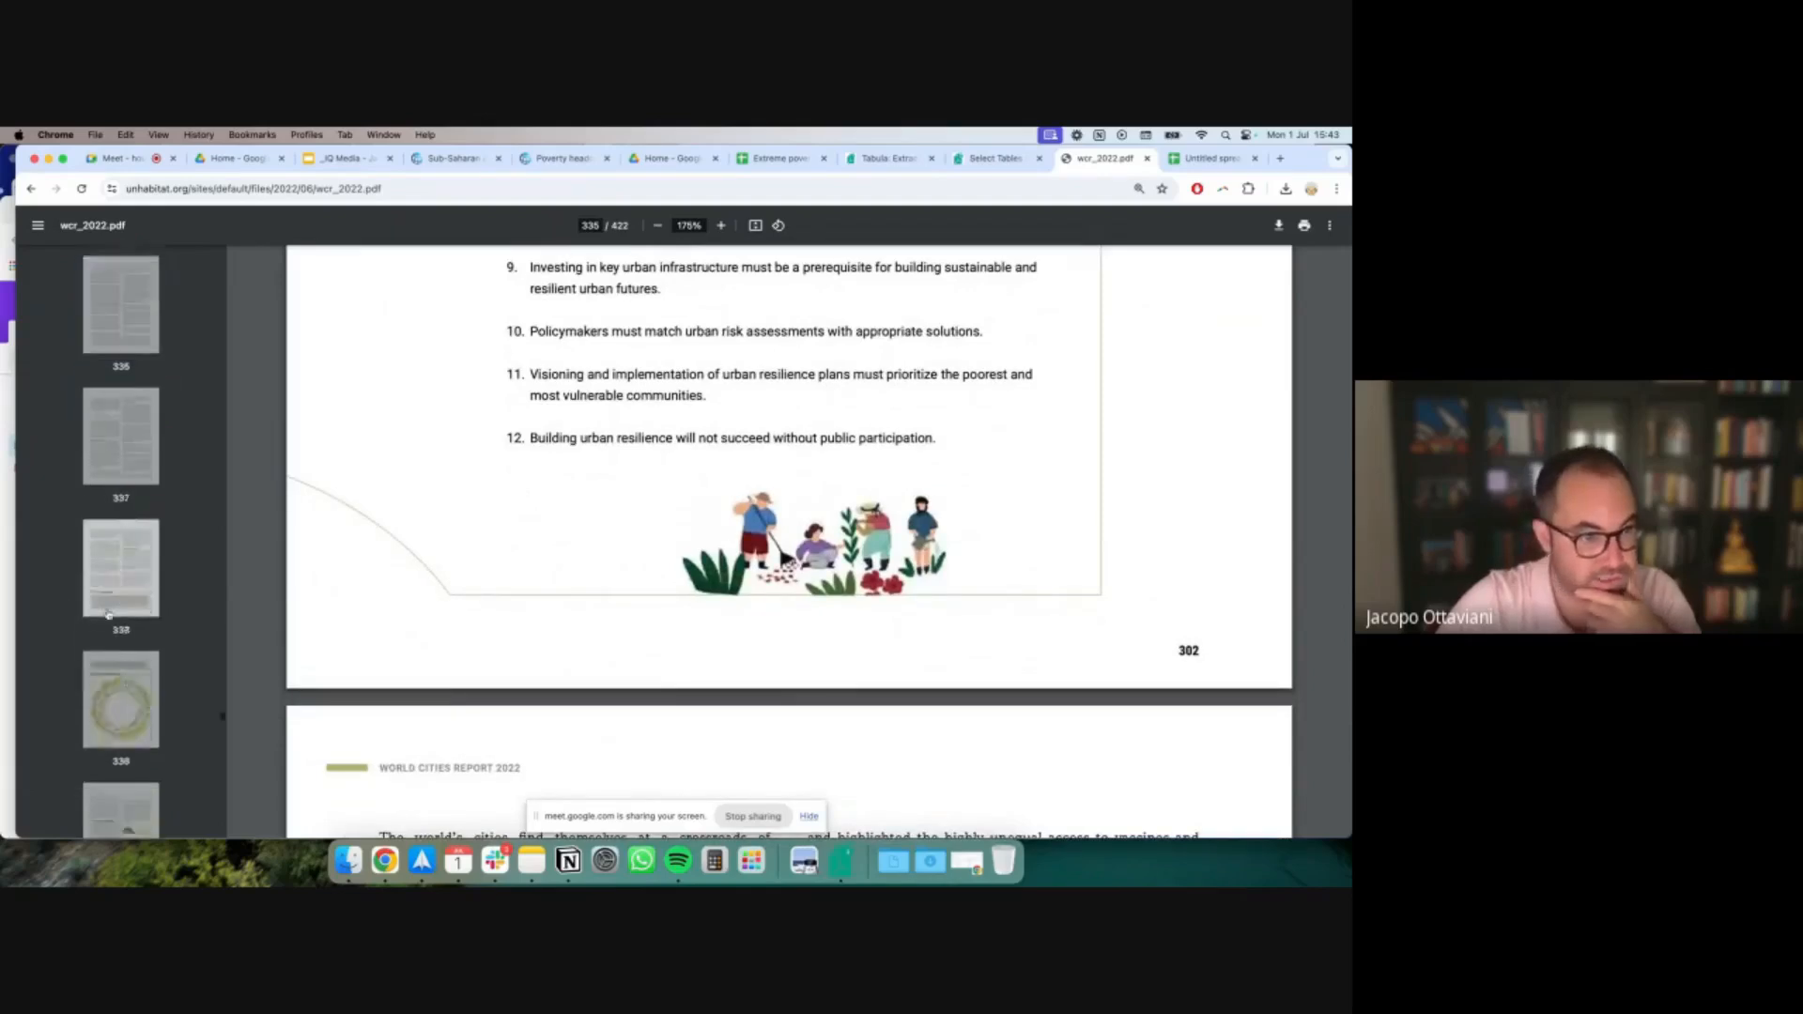
scroll(109, 615, down, 8)
click(110, 587)
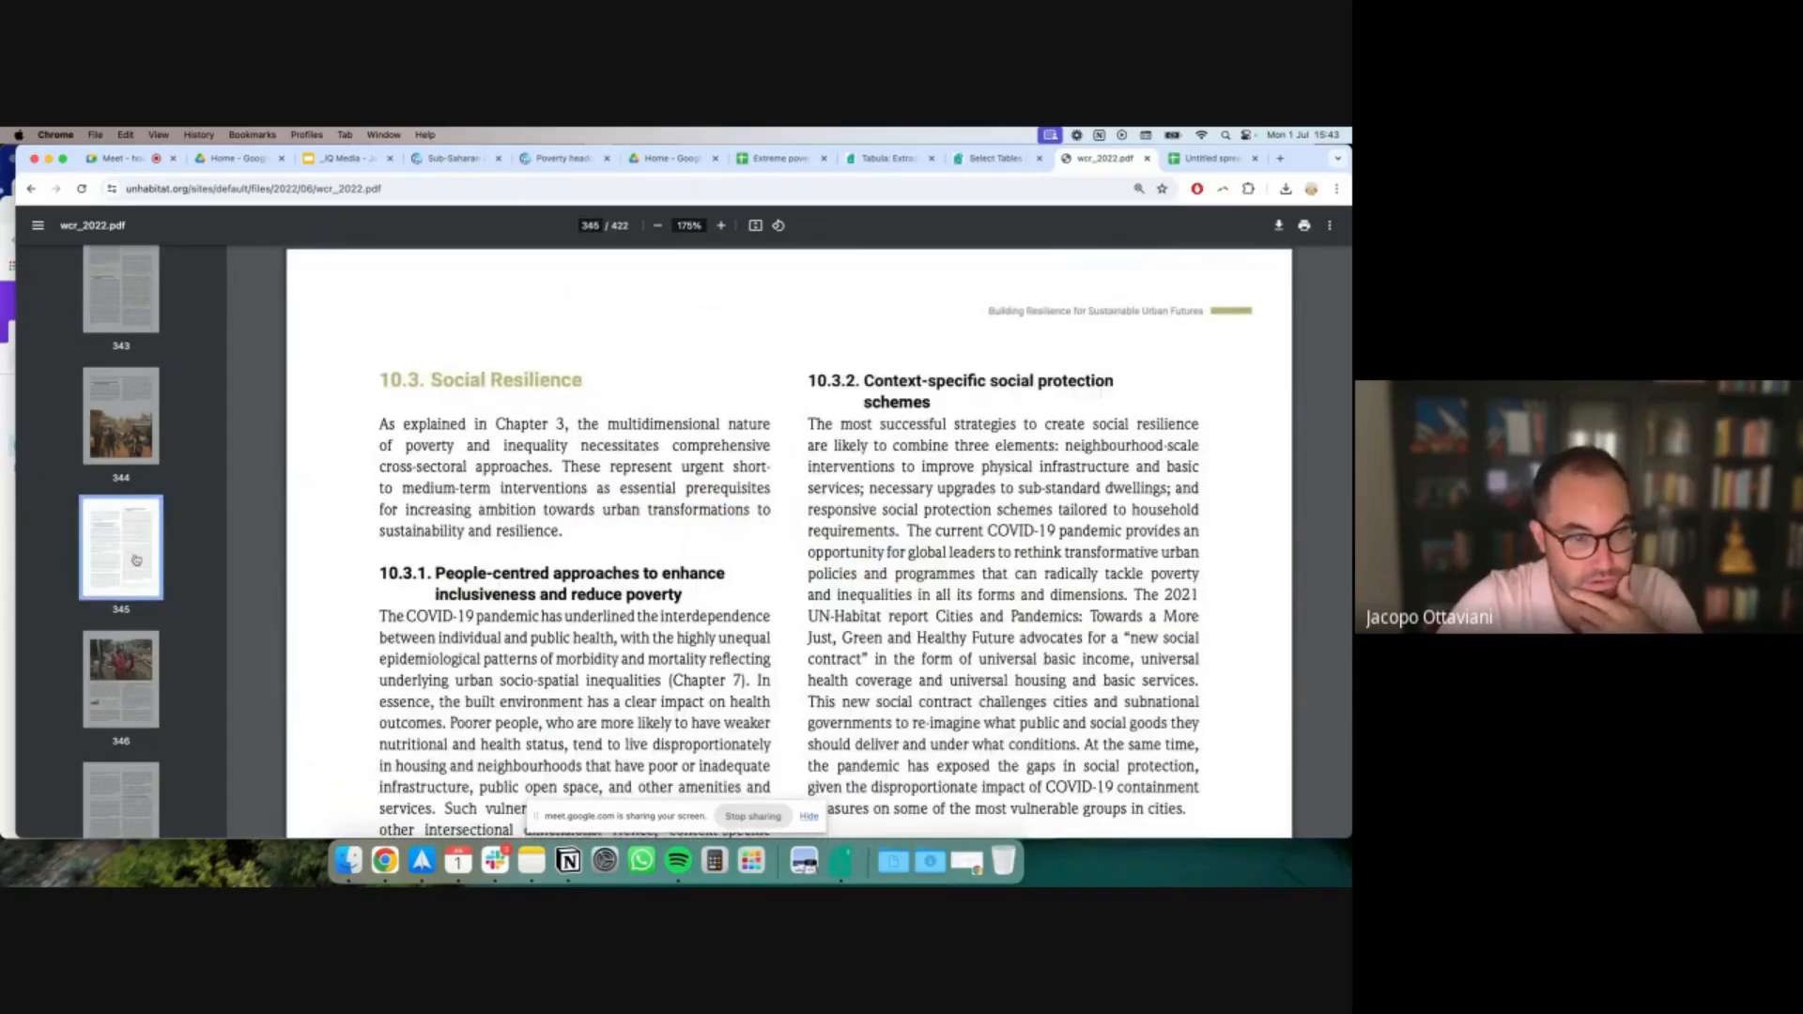
scroll(735, 641, down, 5)
scroll(735, 641, down, 2)
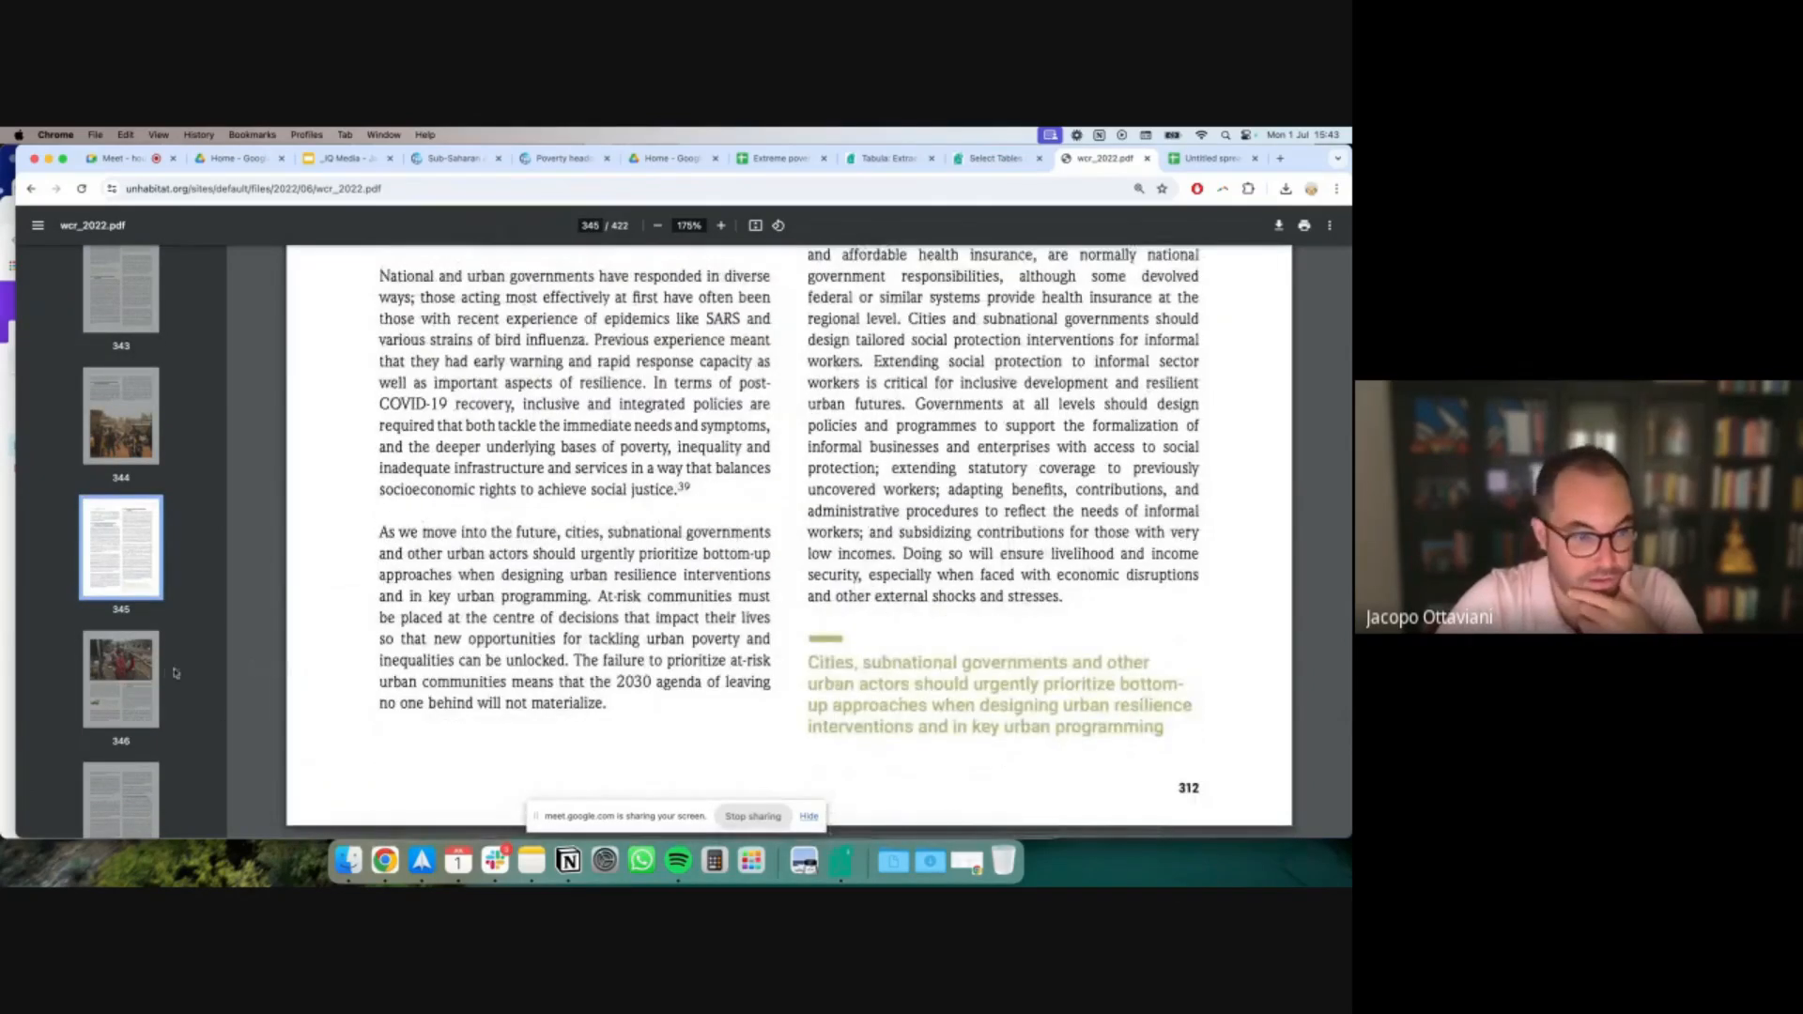
Browse the page thumbnails beyond page 345 and go to the Statistical Annex on page 362
scroll(167, 672, down, 7)
scroll(168, 672, down, 12)
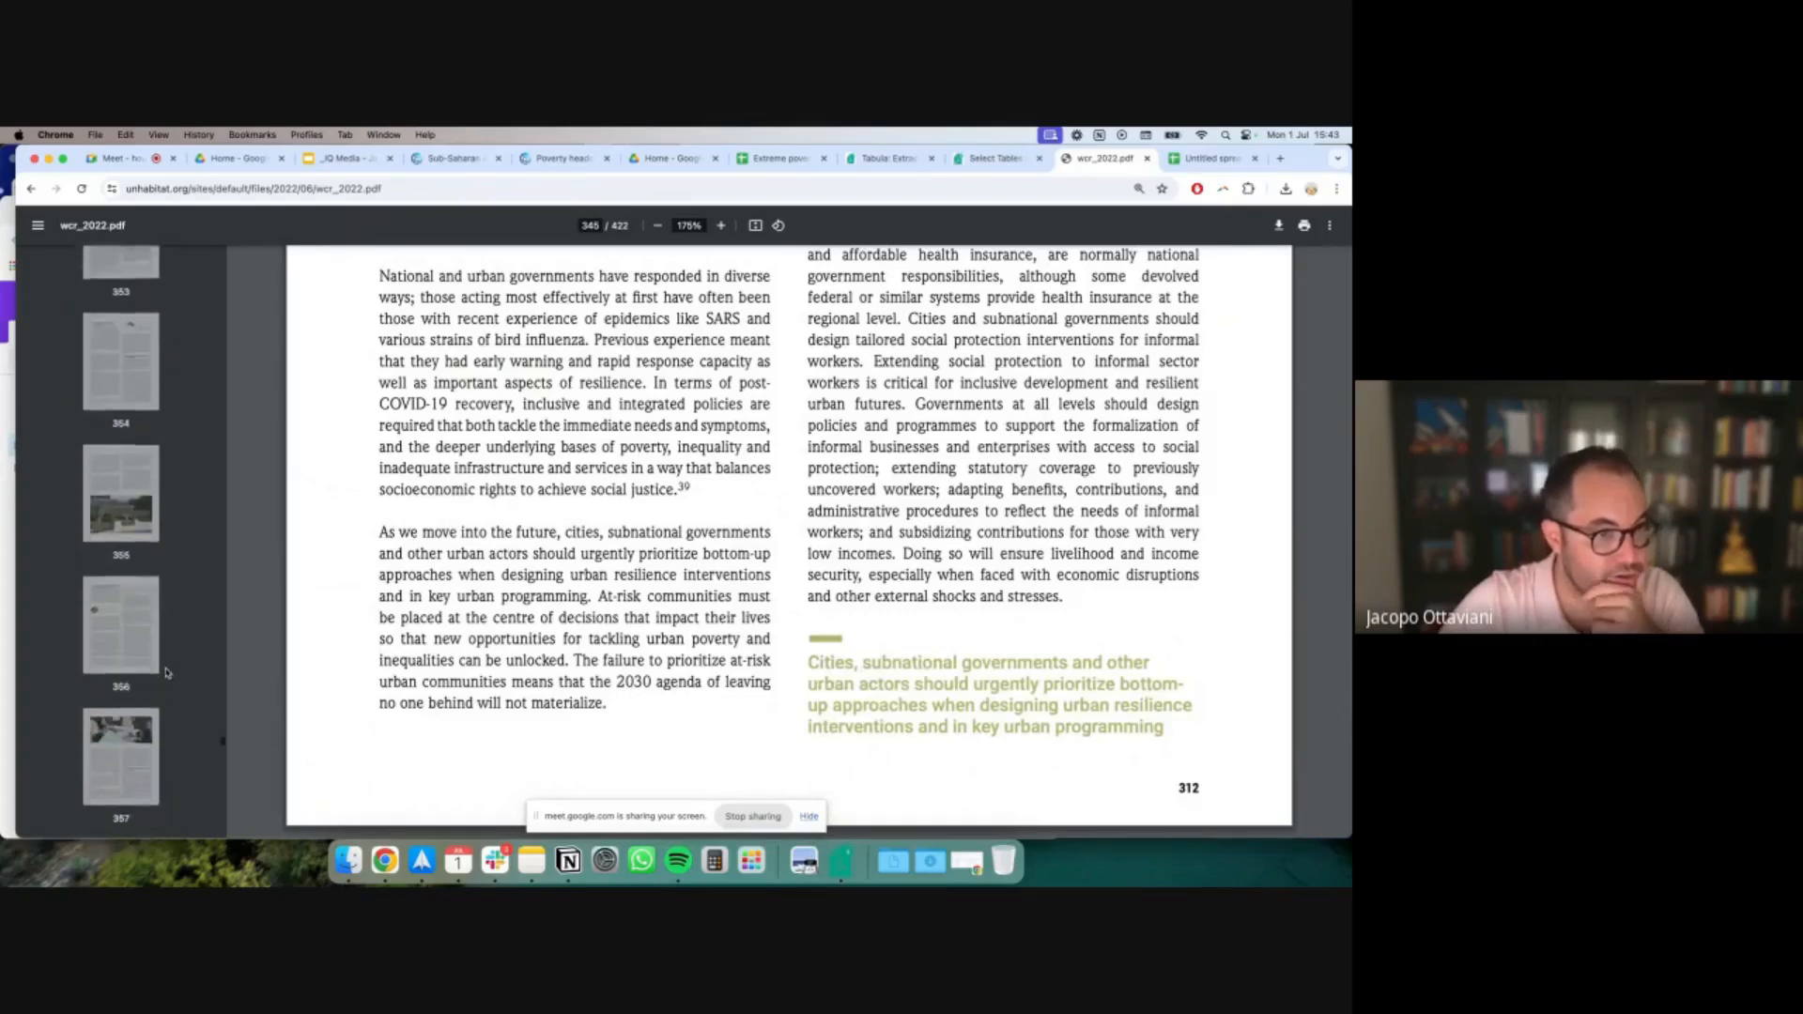
scroll(167, 673, down, 2)
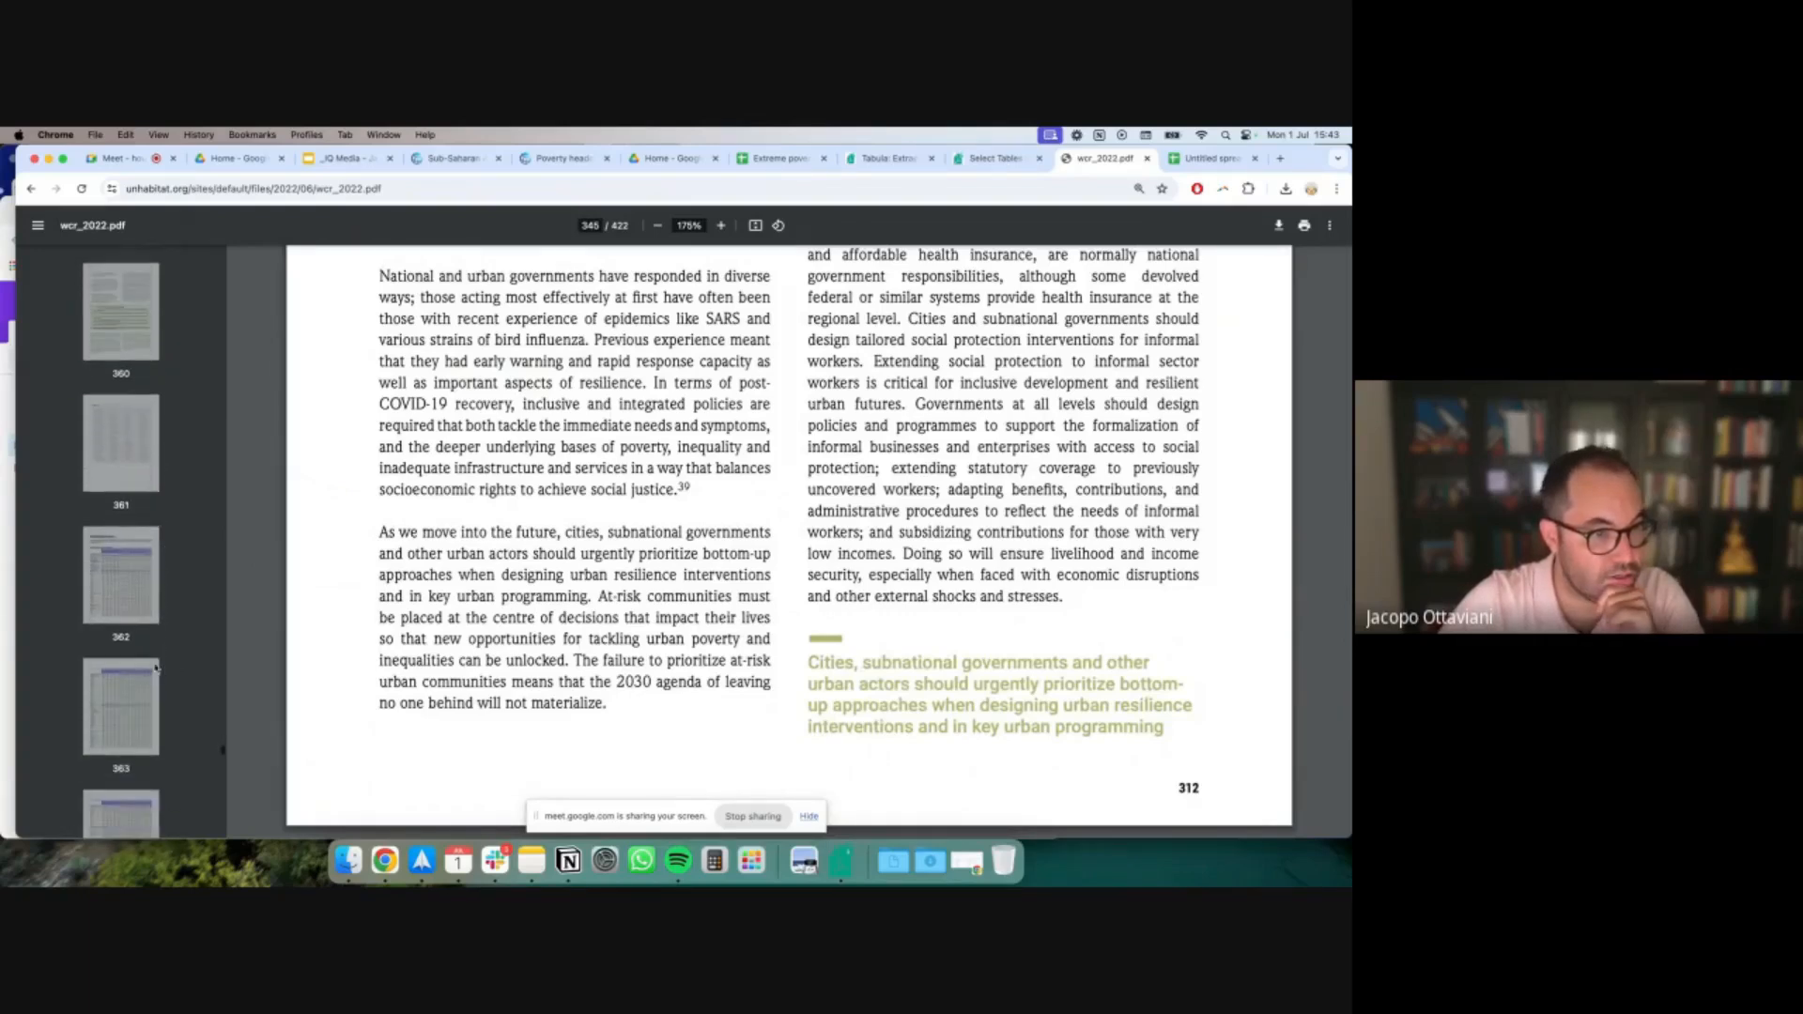
click(121, 574)
scroll(732, 370, down, 3)
scroll(734, 373, up, 4)
scroll(734, 373, down, 3)
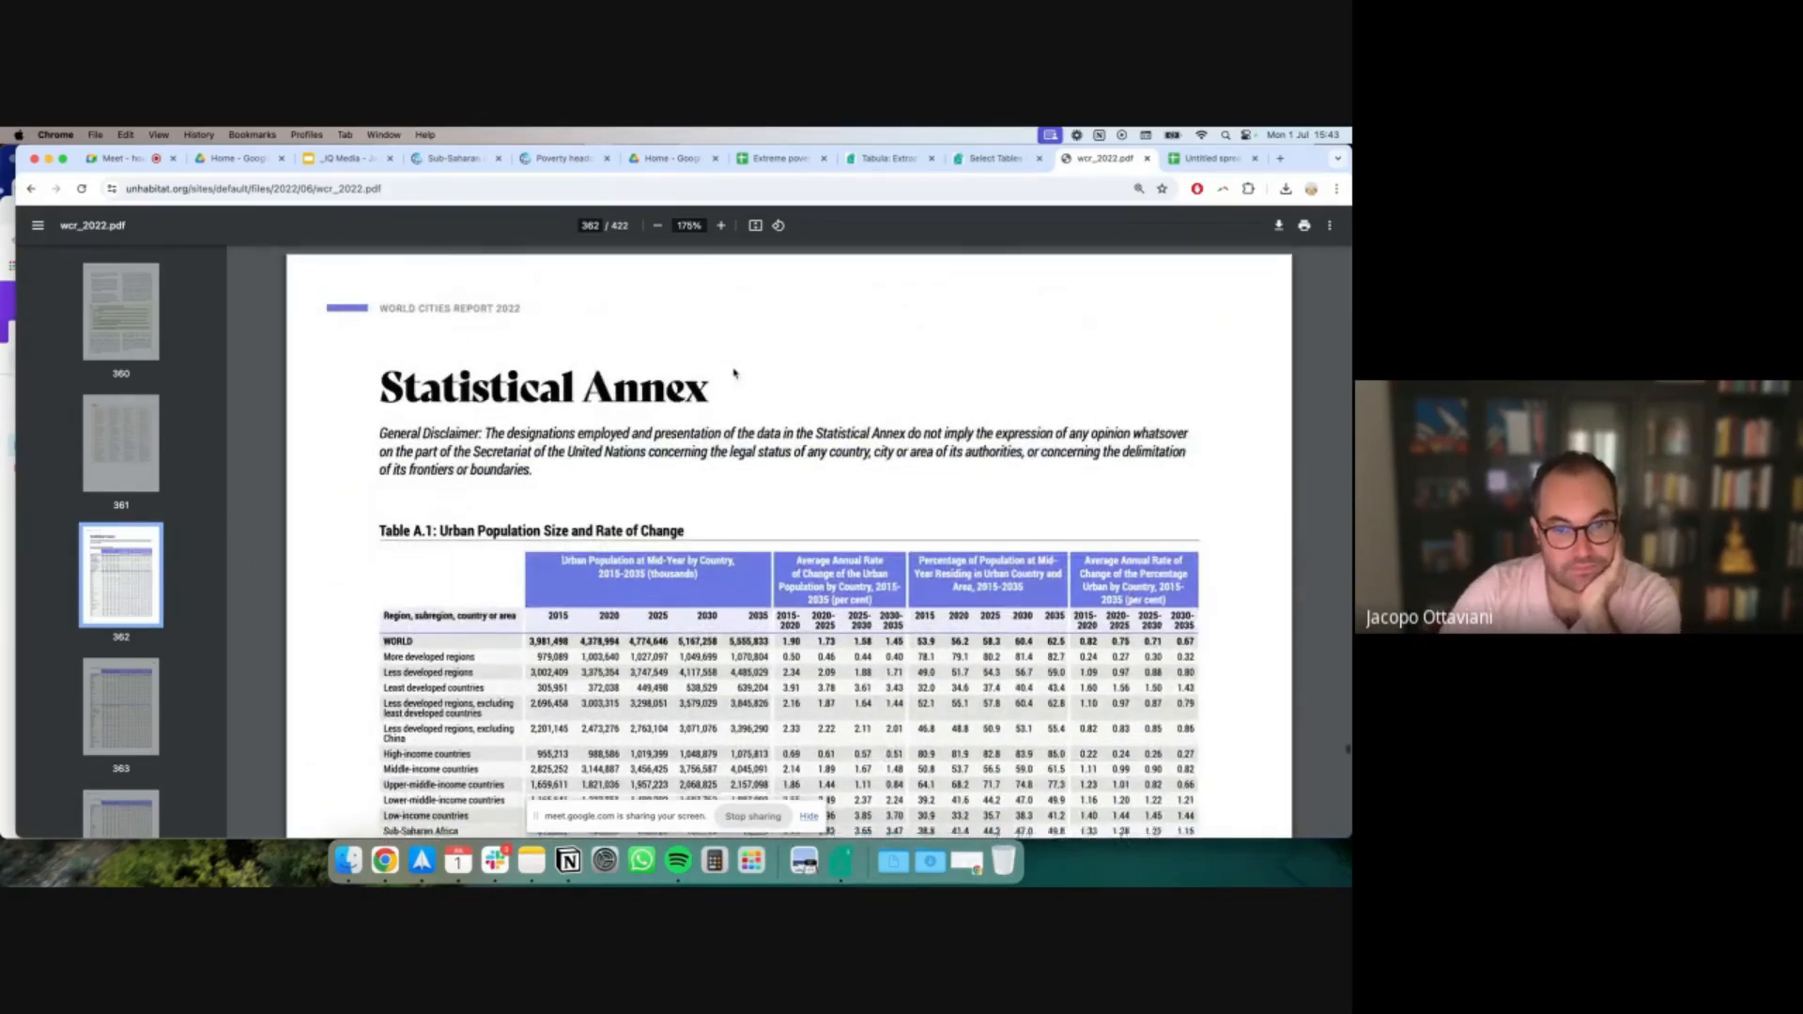
scroll(734, 372, up, 4)
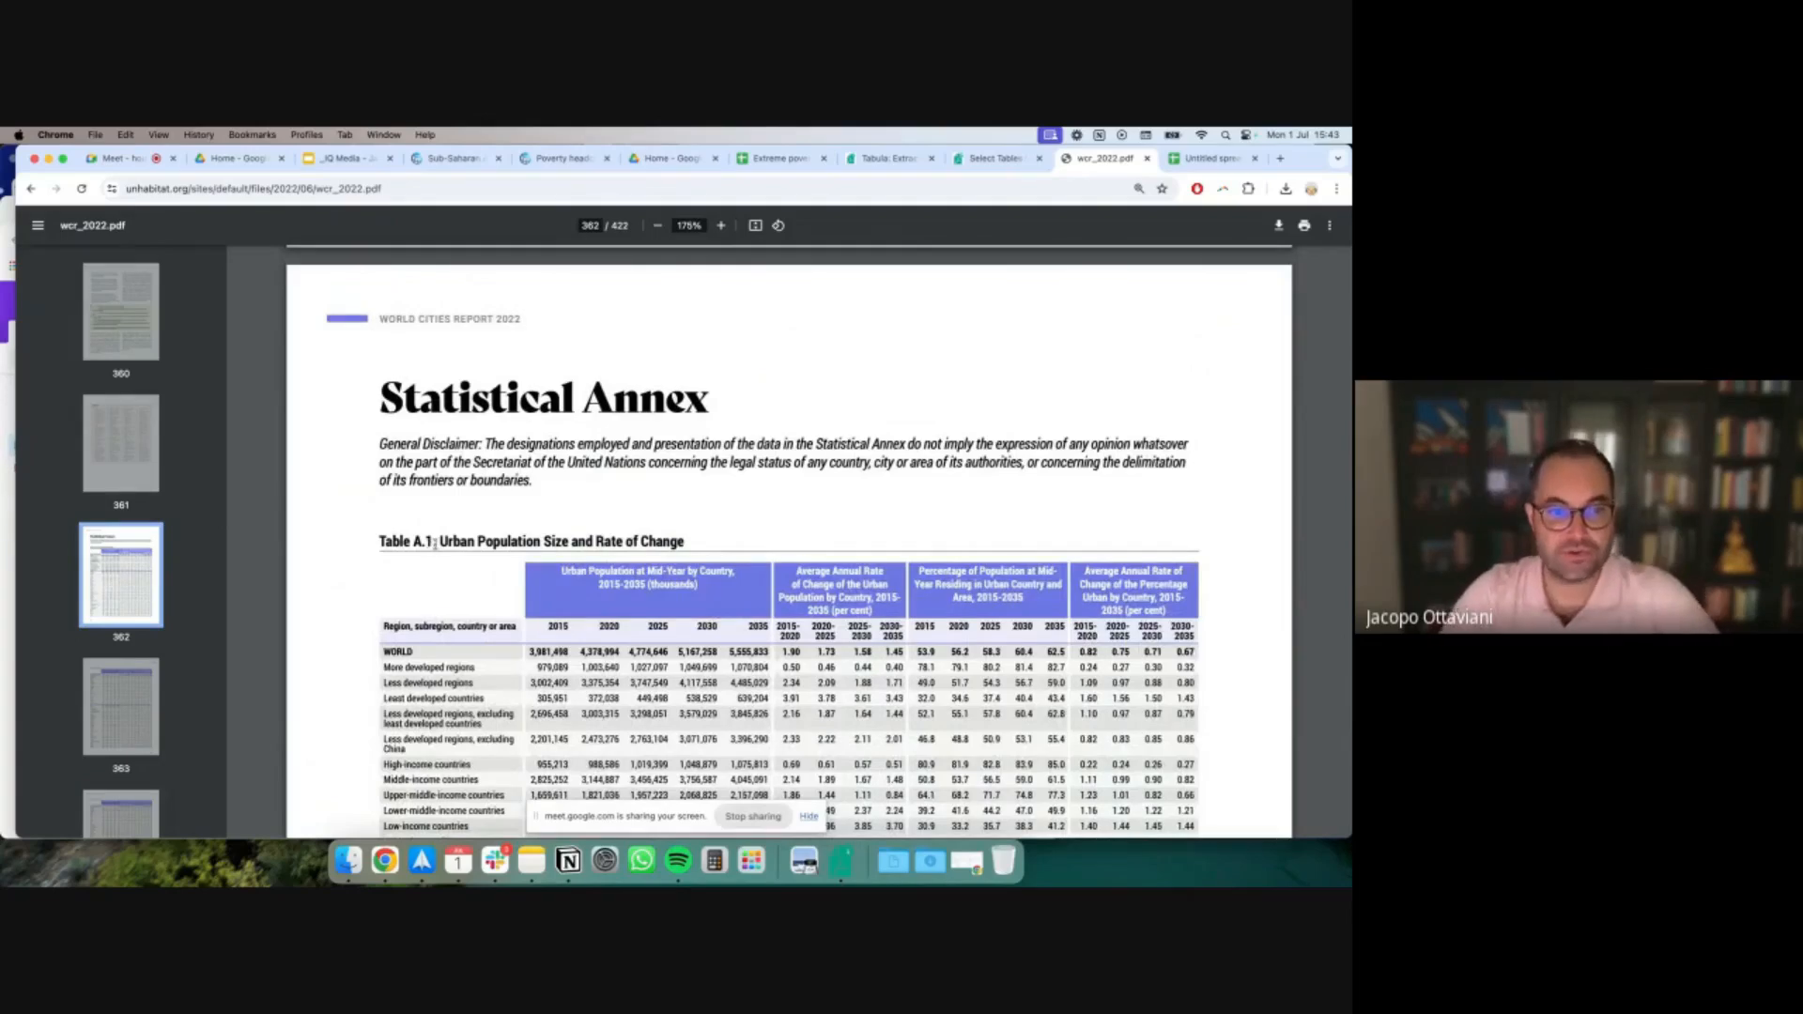
Highlight the Table A.1 title "Urban Population Size and Rate of Change", deselect it and read down the regions and countries
drag(440, 538, 716, 541)
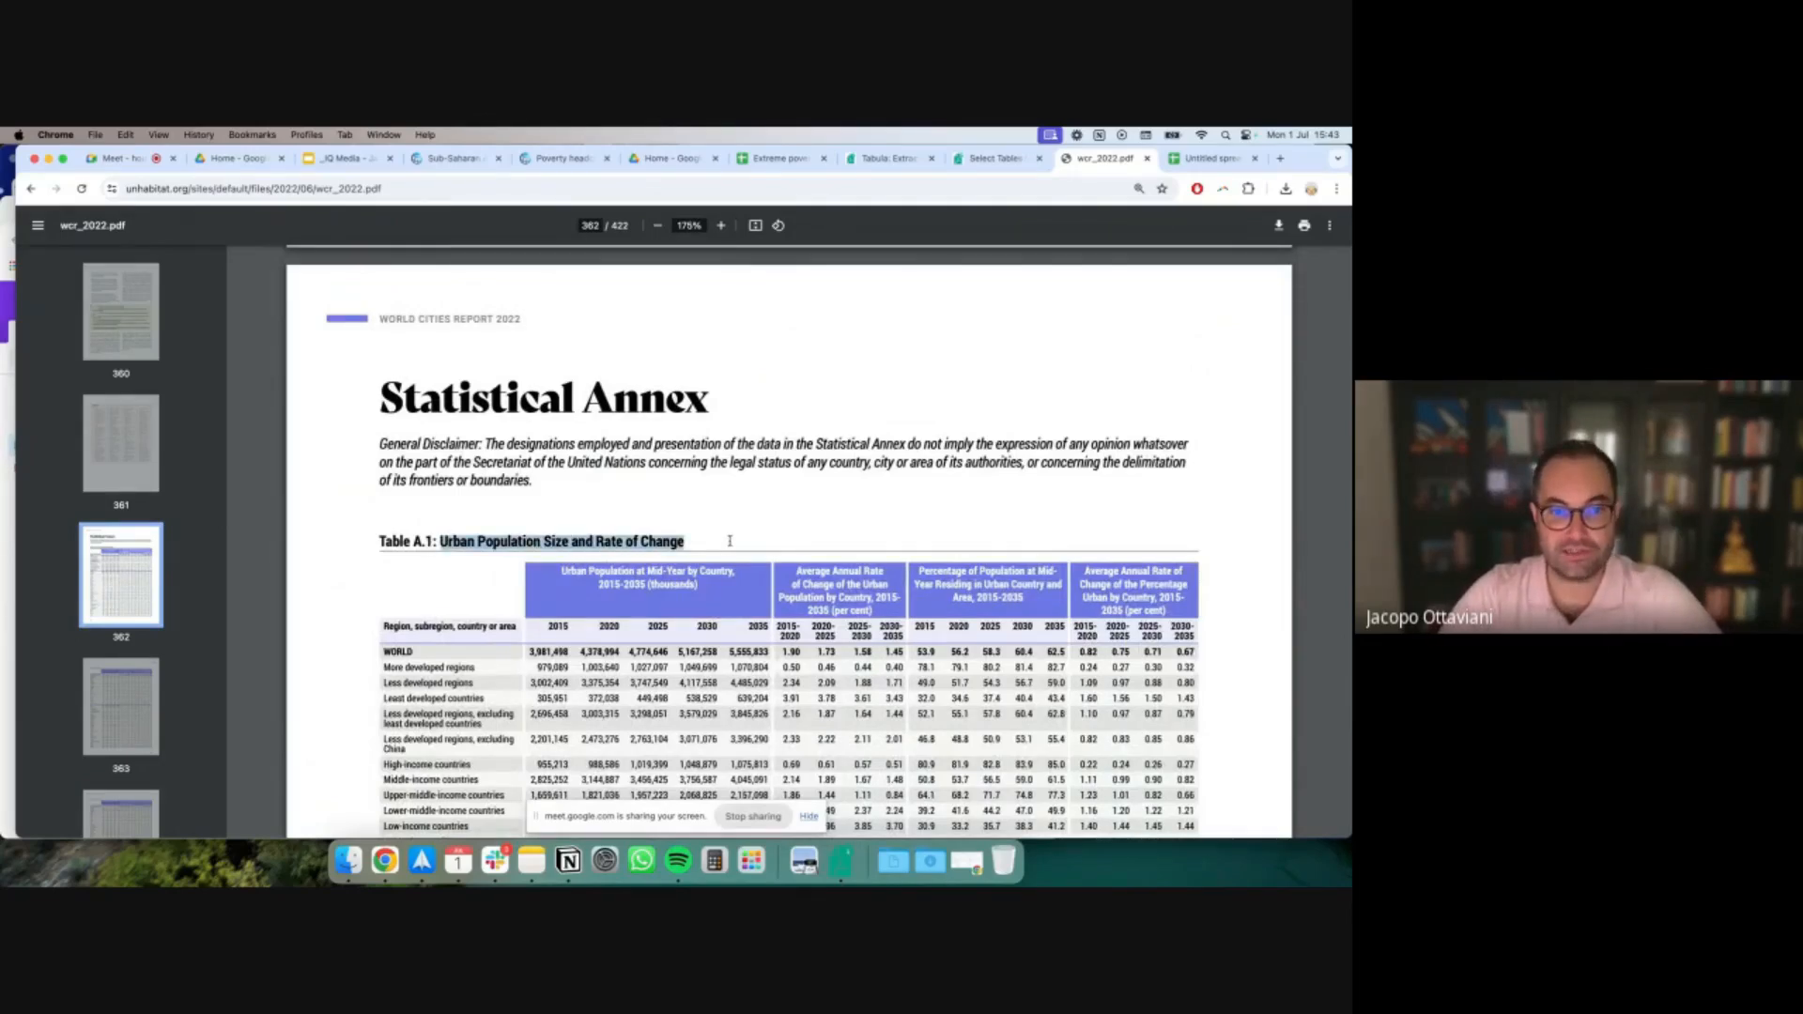
click(699, 543)
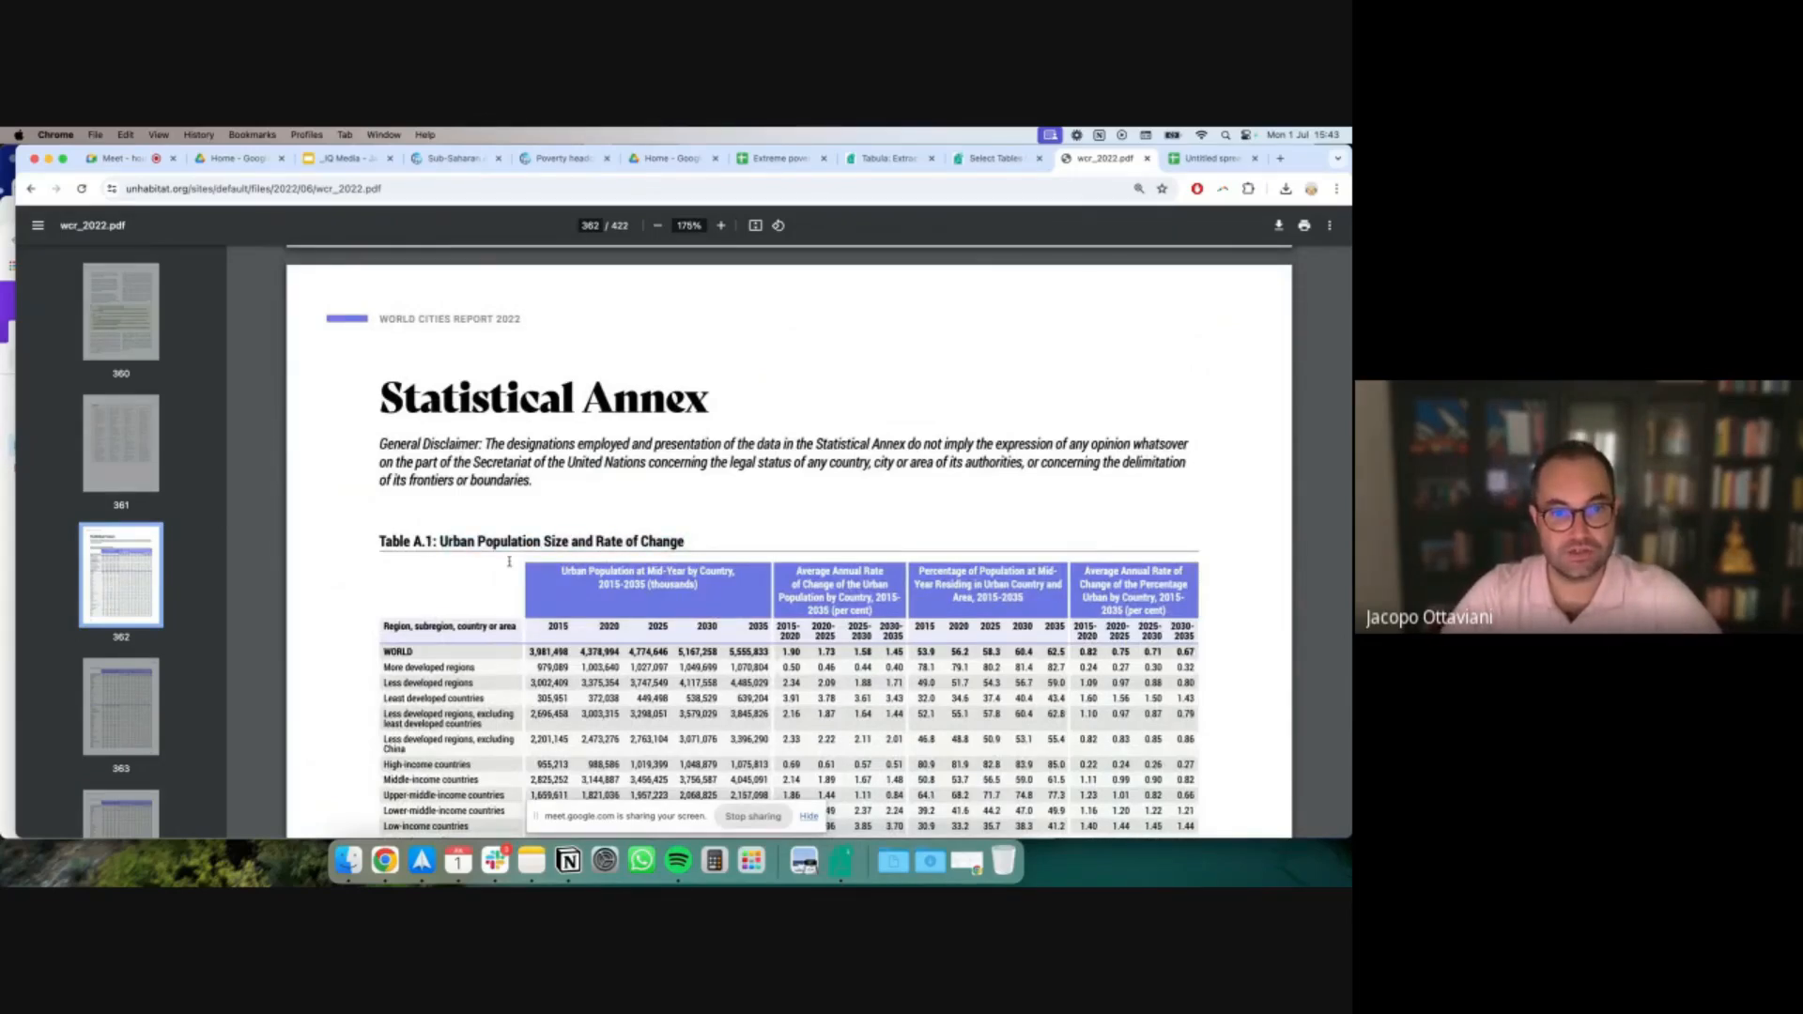
scroll(509, 561, down, 3)
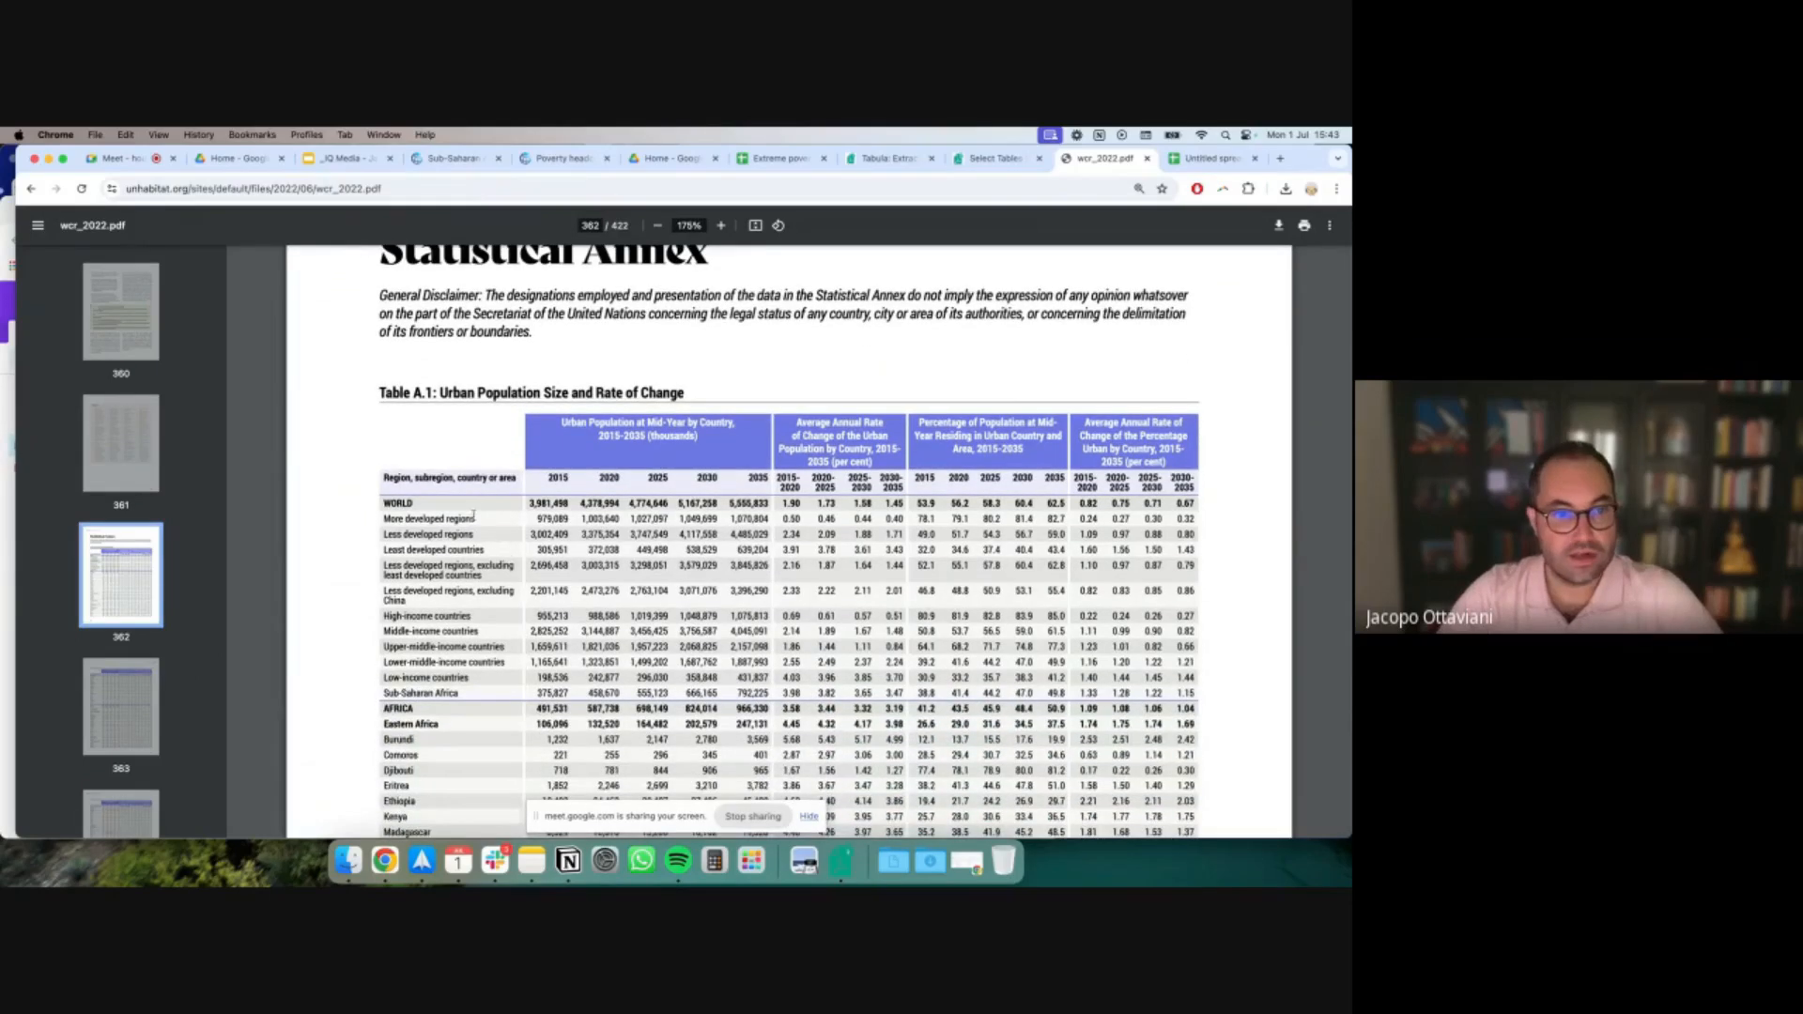
scroll(411, 504, down, 3)
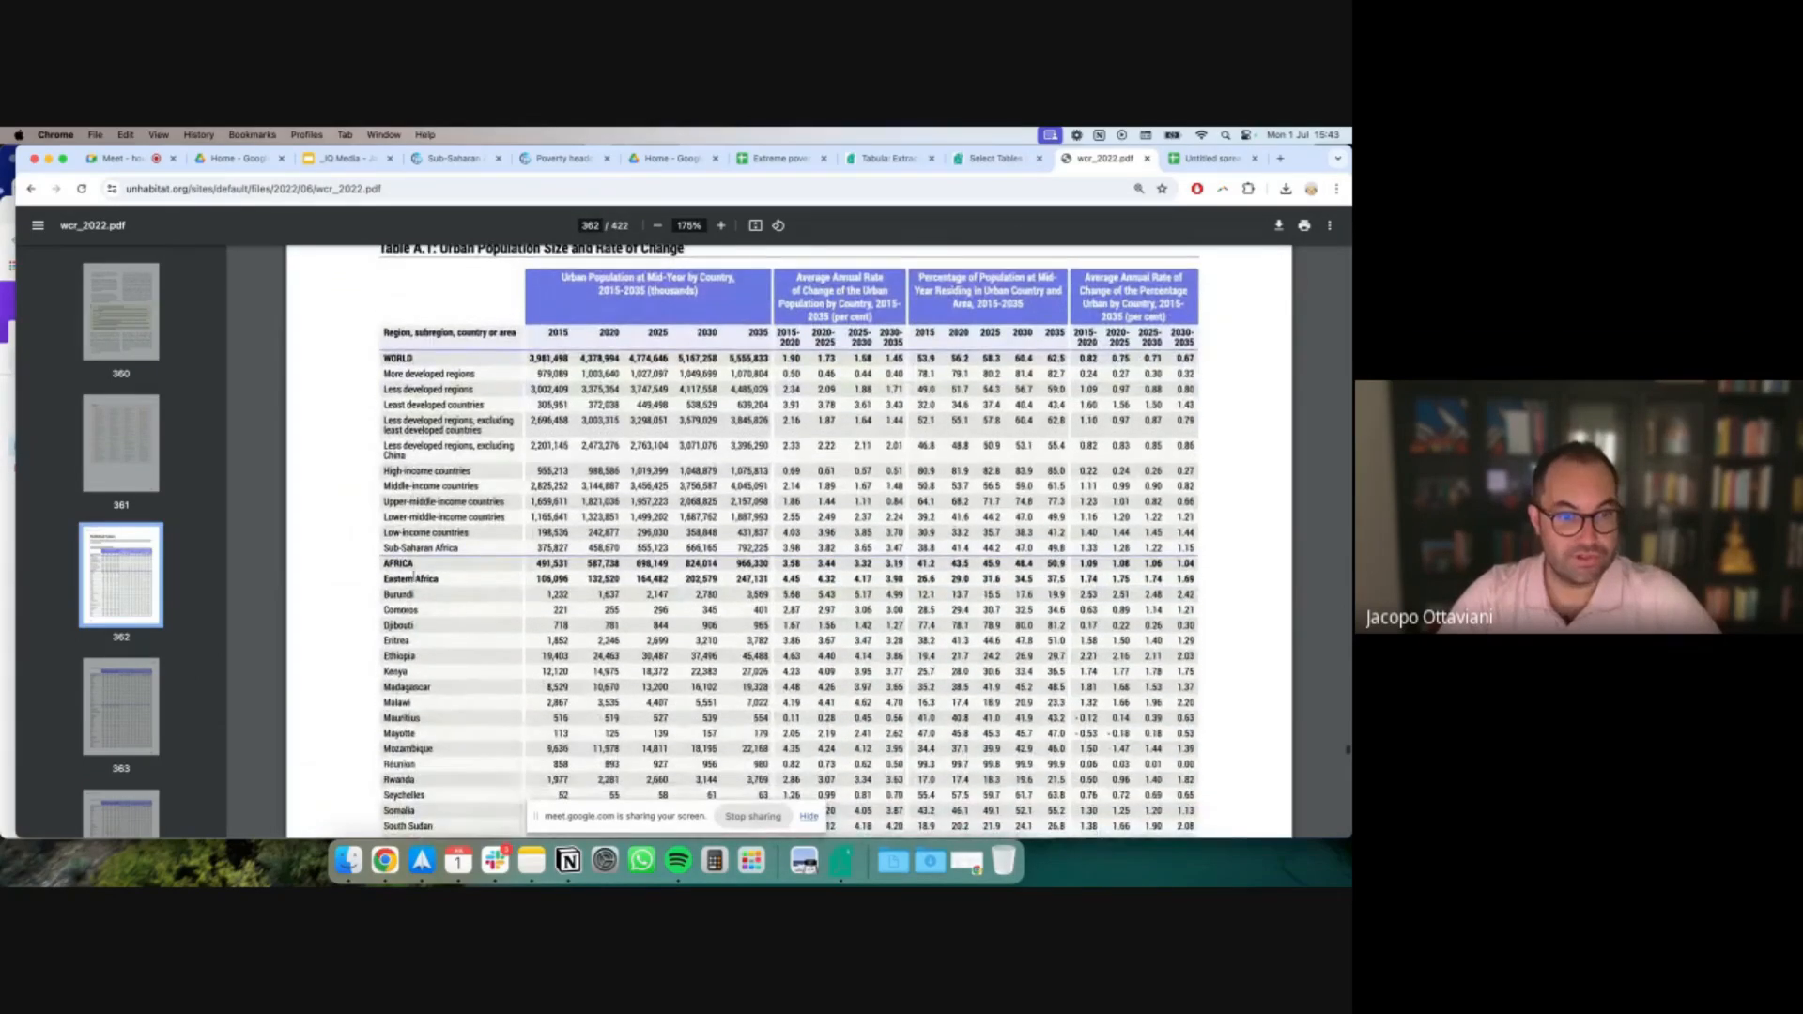
Enlarge page 362 to 300% and examine the column headings and first rows of Table A.1
click(721, 225)
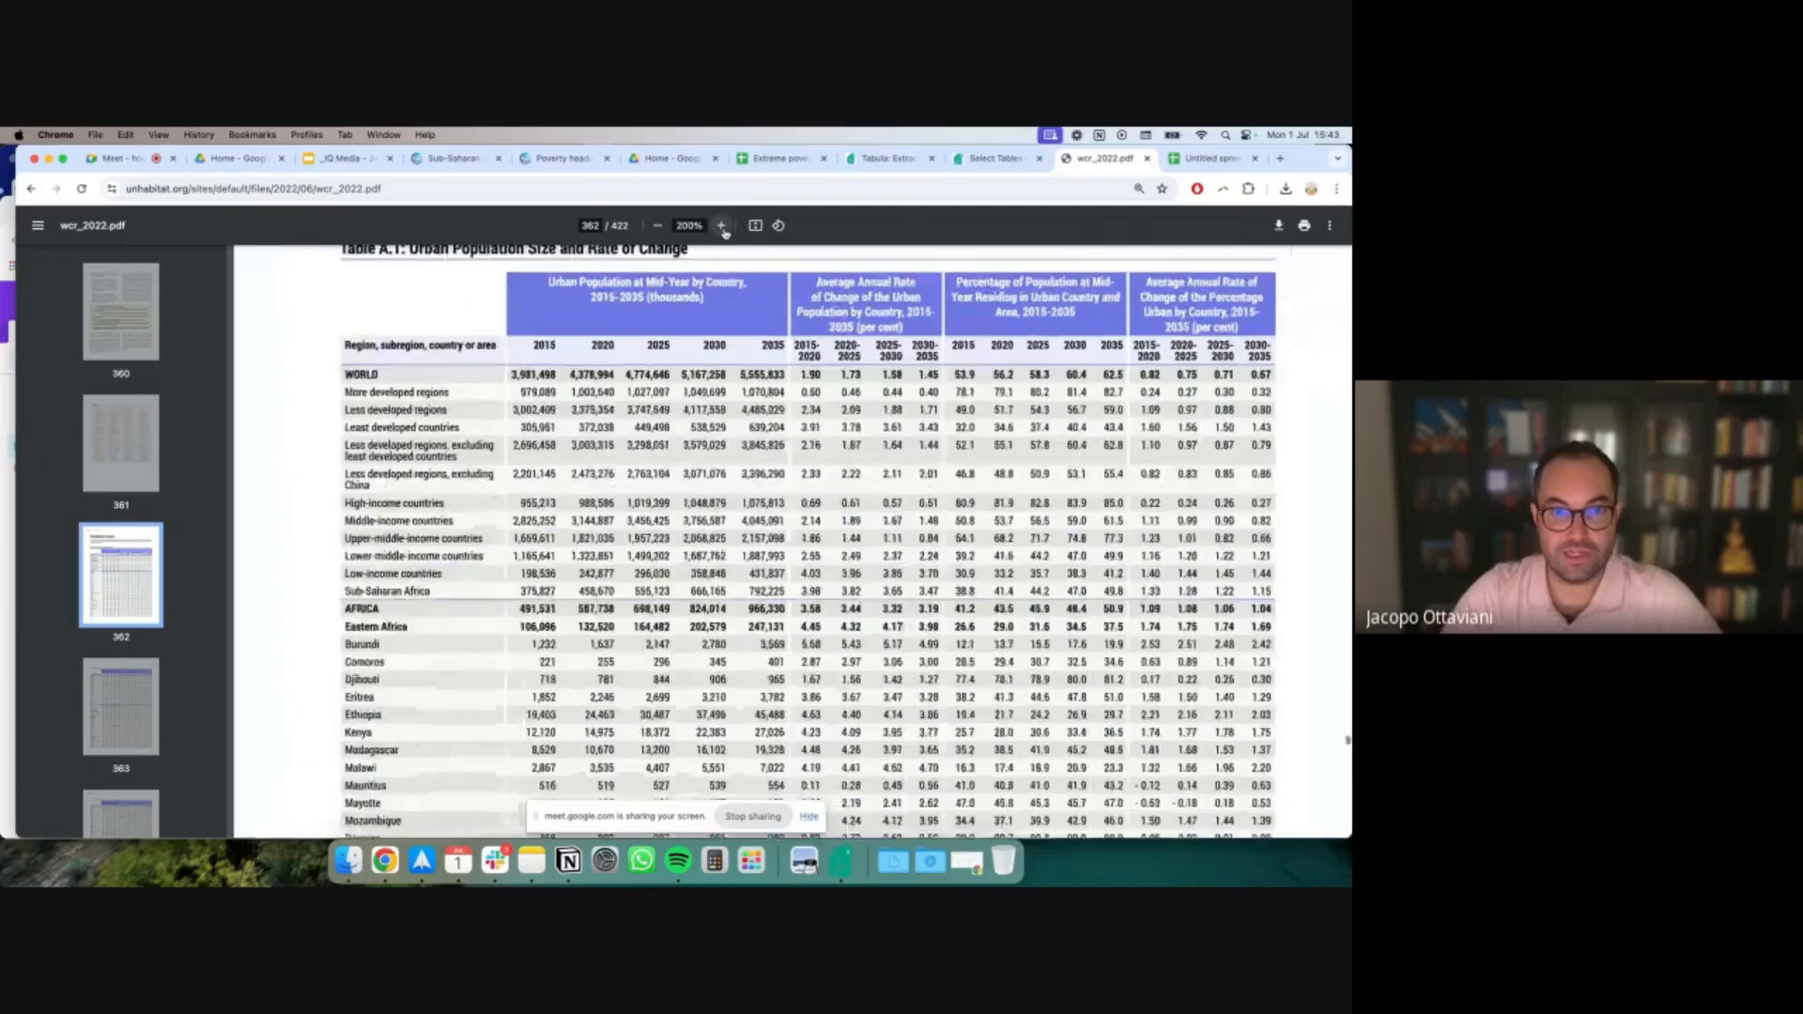
click(722, 227)
click(721, 226)
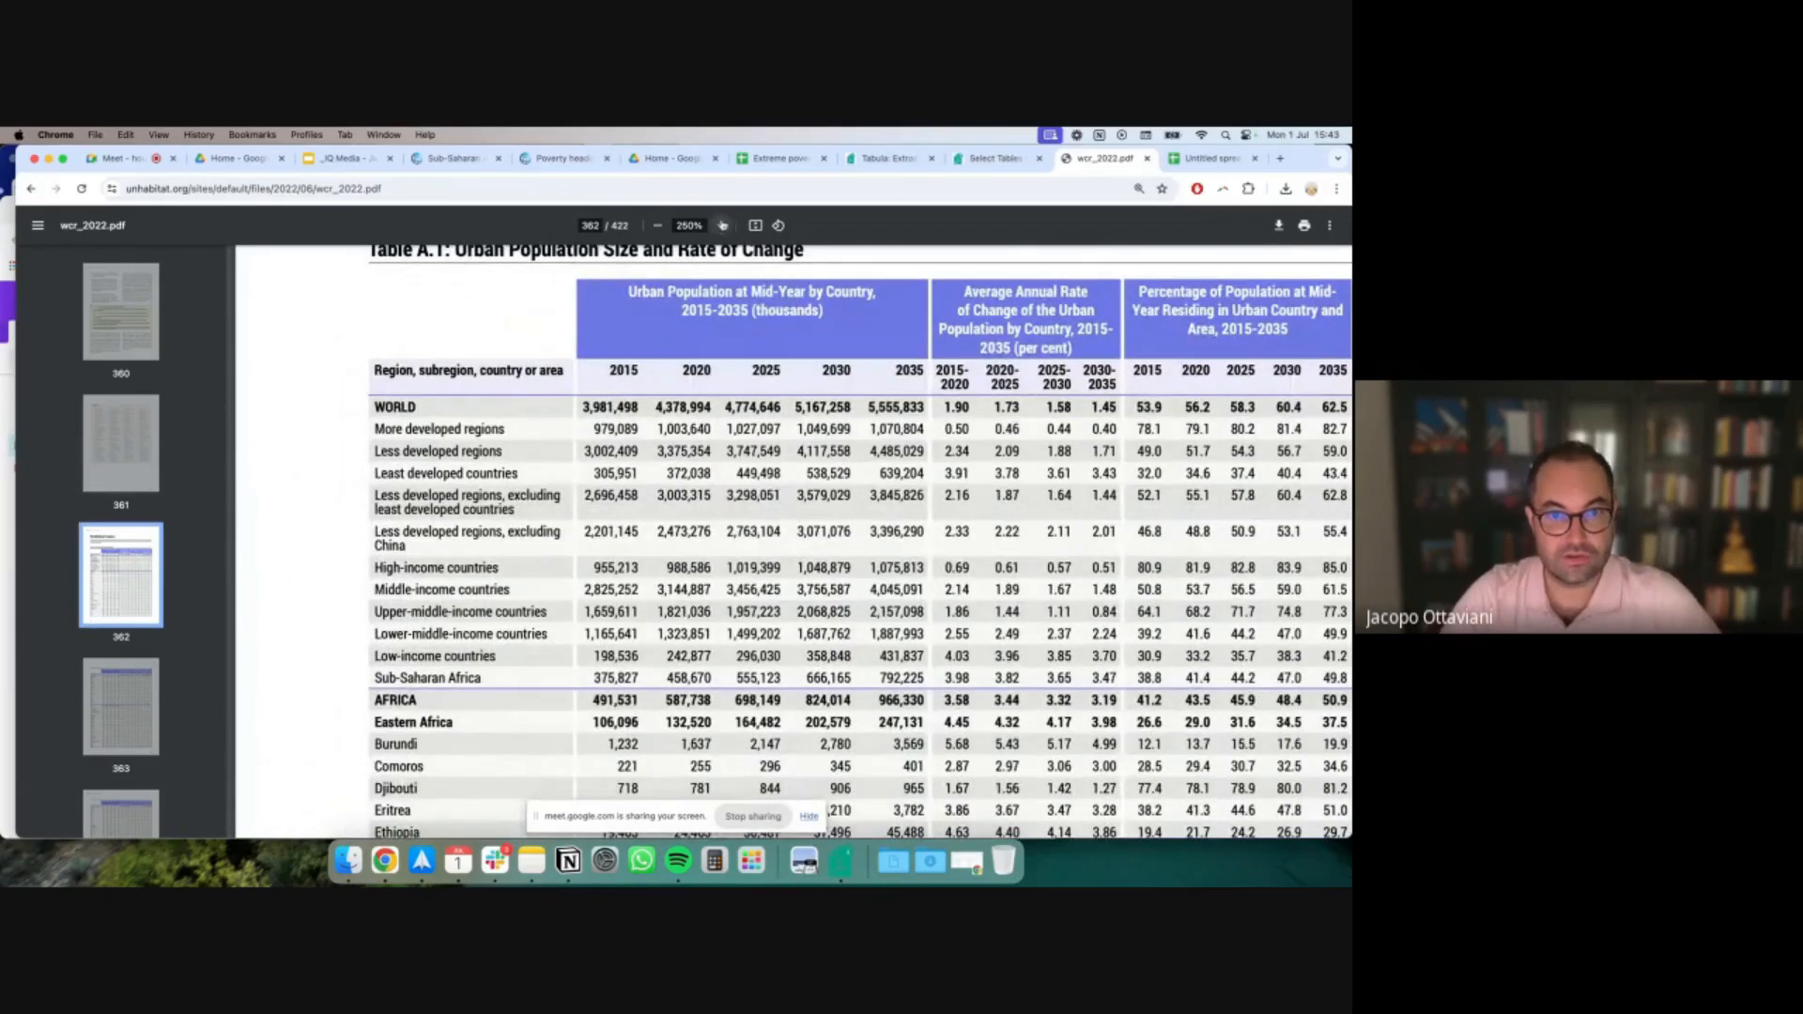
scroll(615, 449, up, 2)
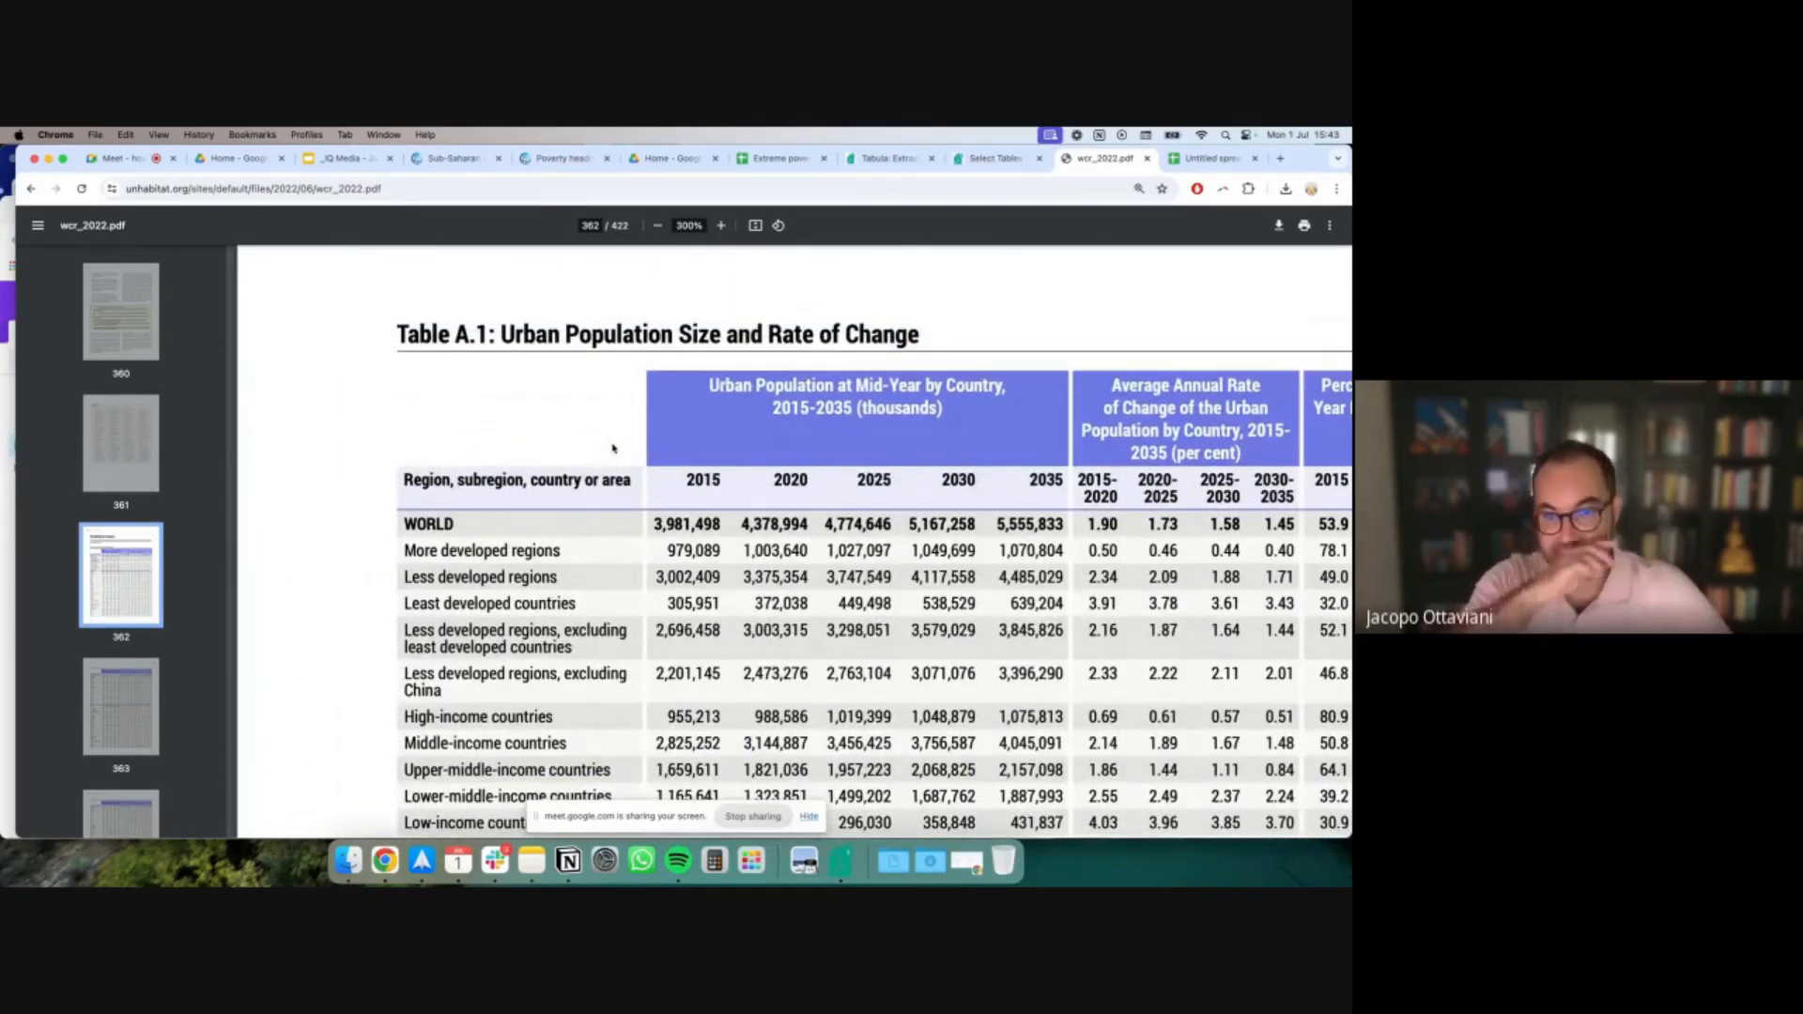
scroll(613, 447, down, 1)
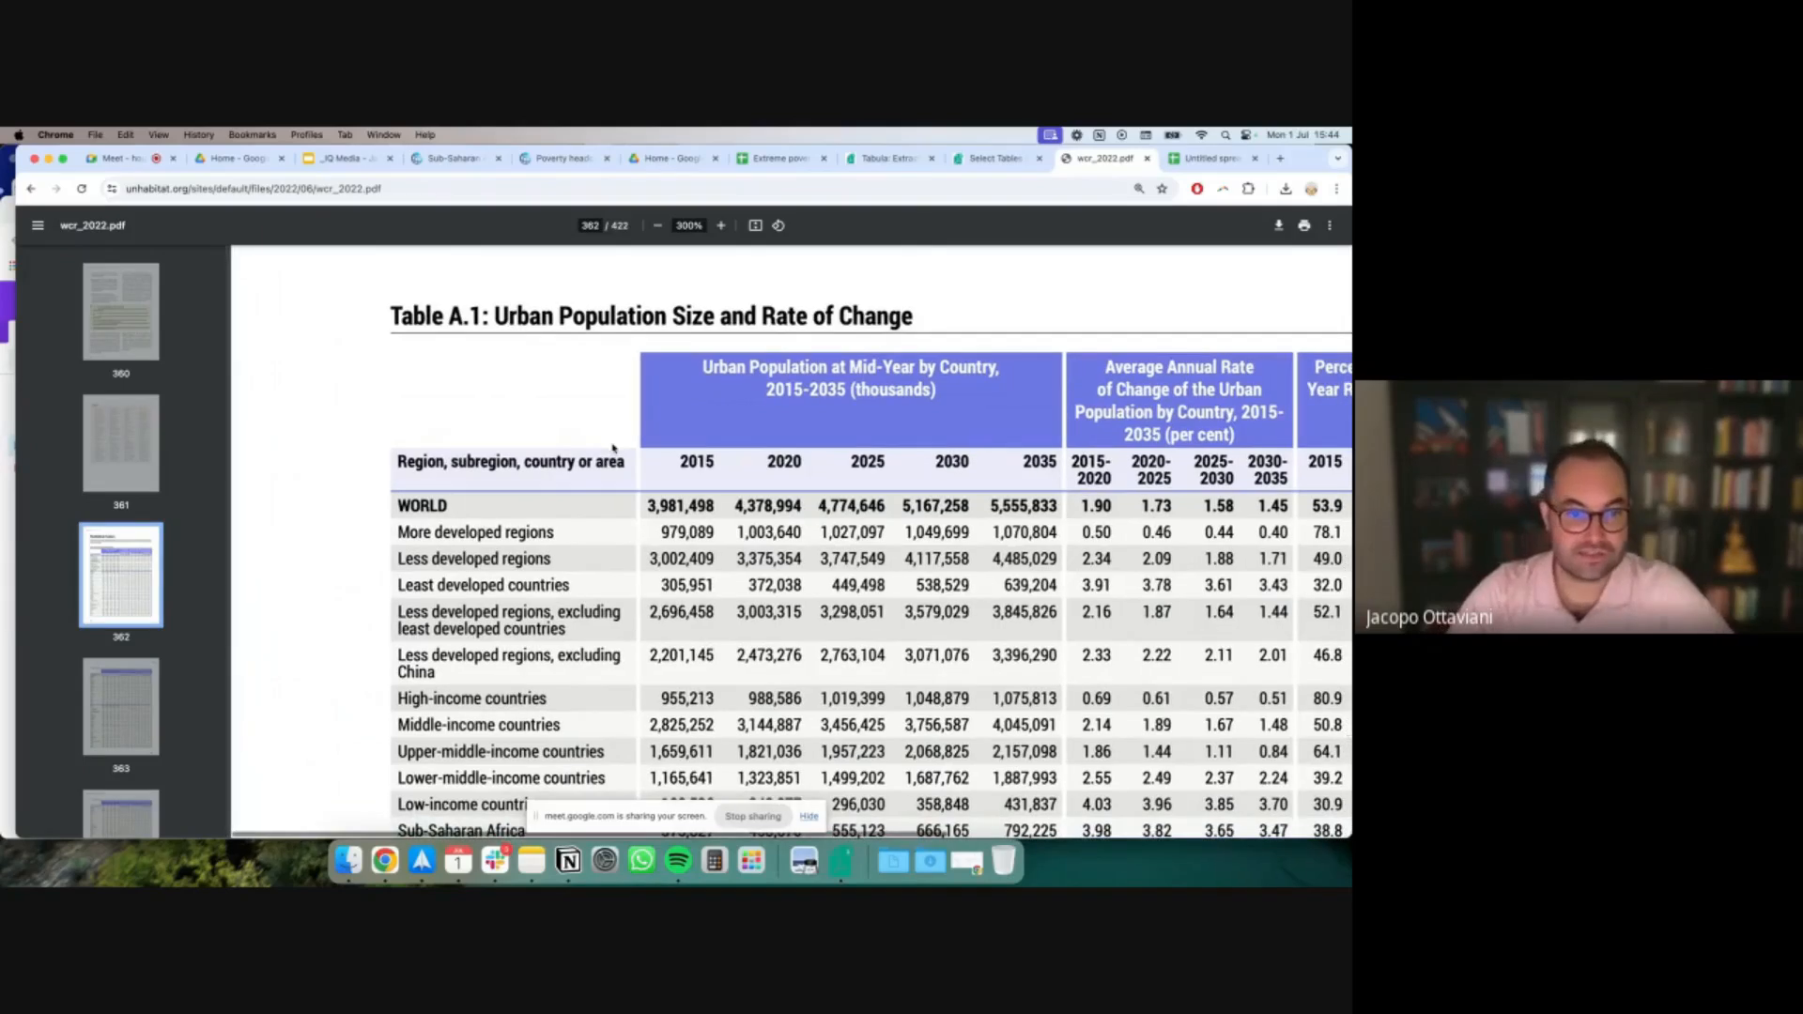
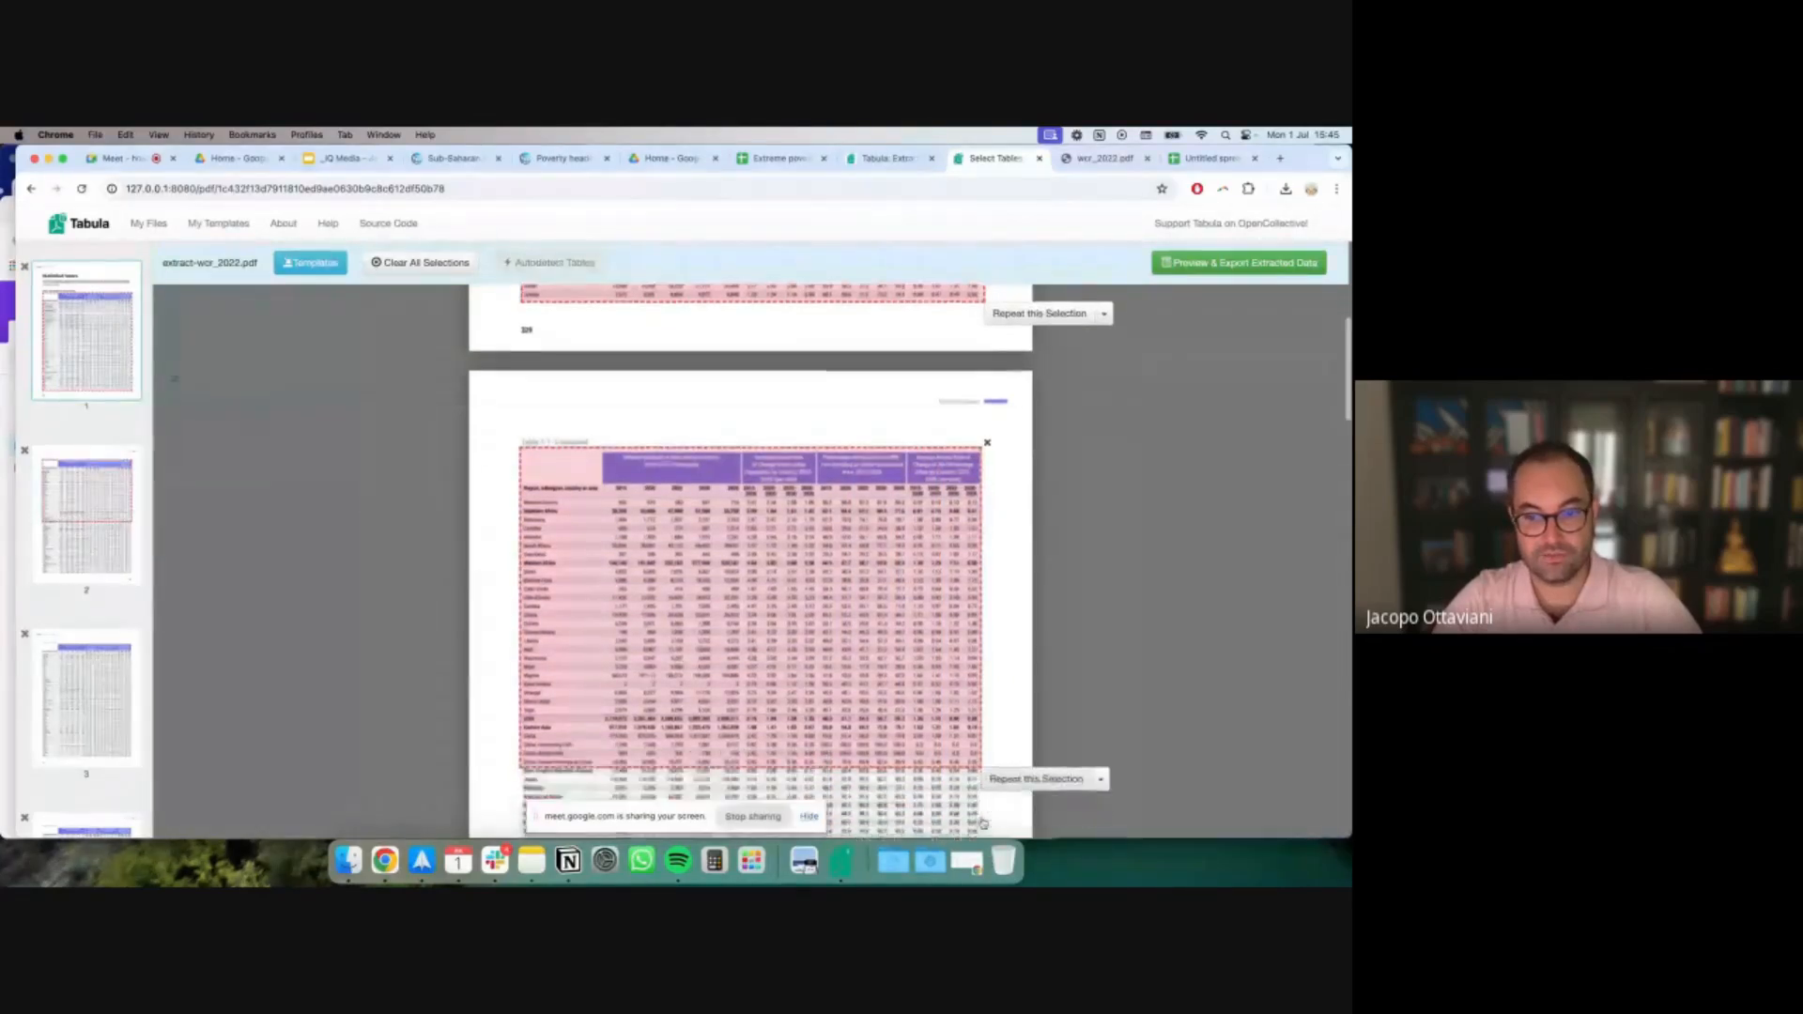
Extend the selection on page 2 in Tabula down to the table's last row
scroll(812, 568, down, 5)
drag(813, 568, 833, 655)
scroll(815, 824, down, 4)
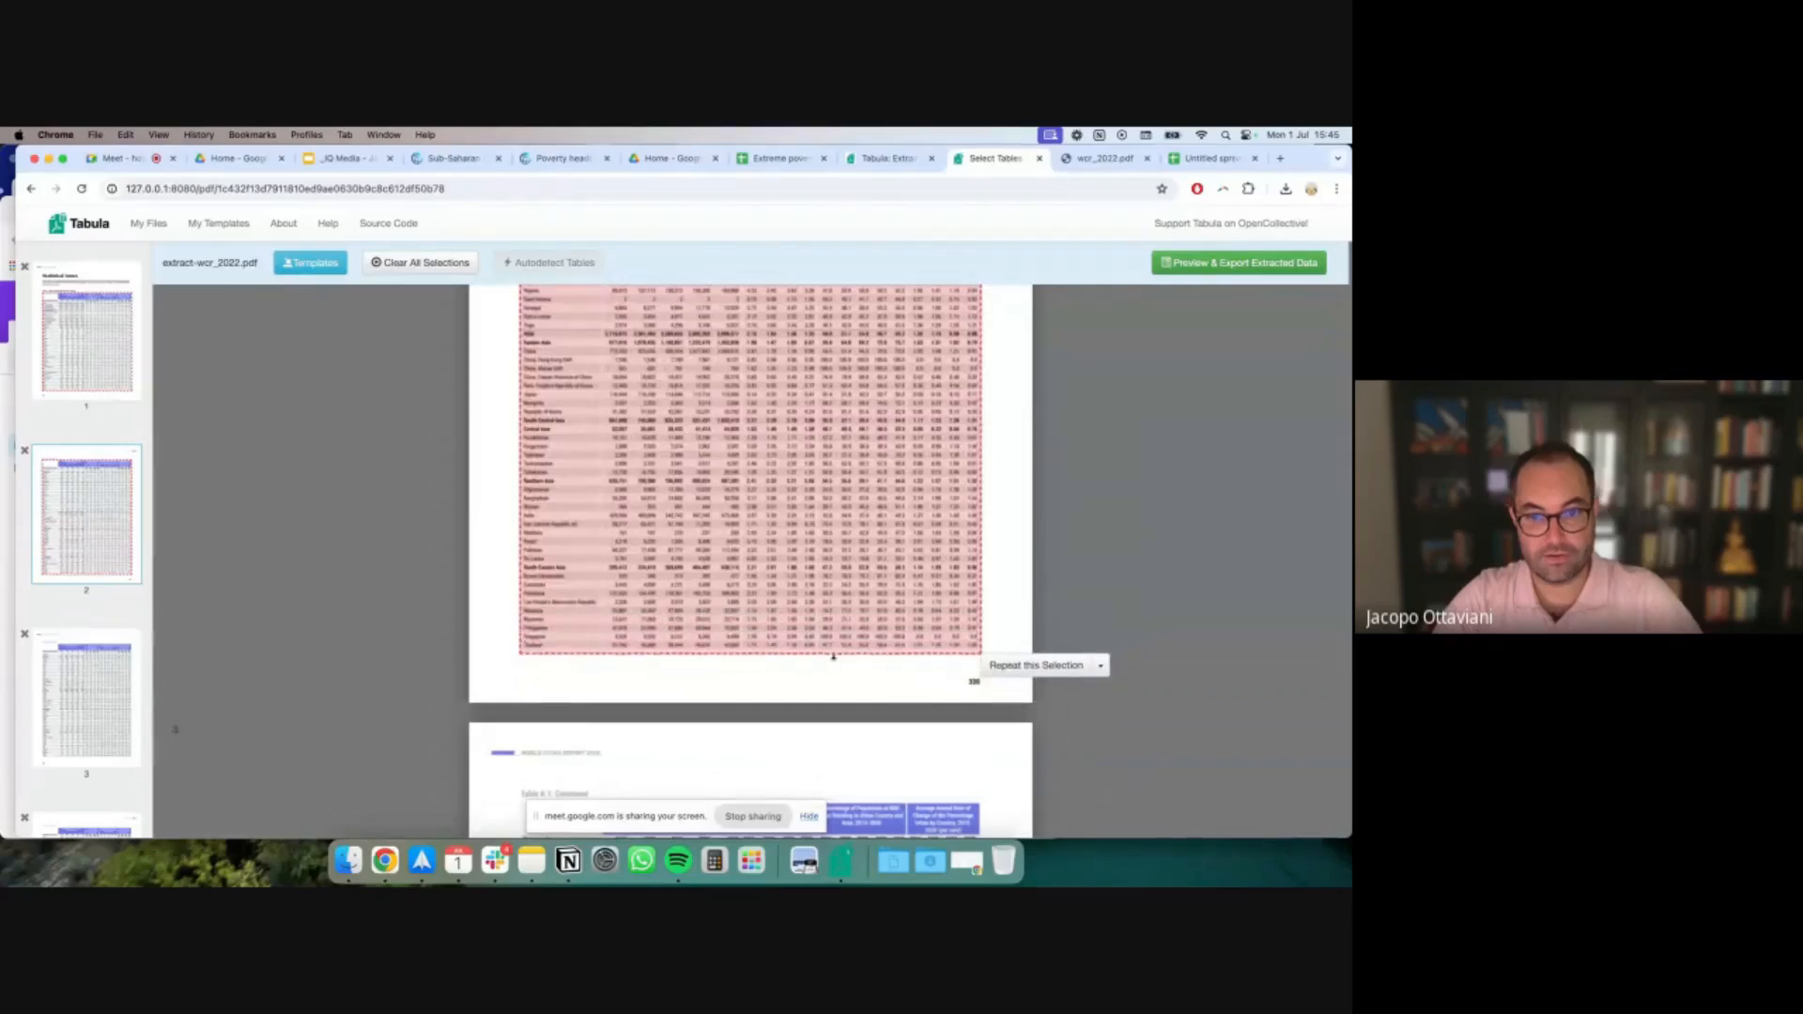
Select the whole continued Table A.1 on page 3 of the extract, from its column headings down to the last row
scroll(832, 655, down, 8)
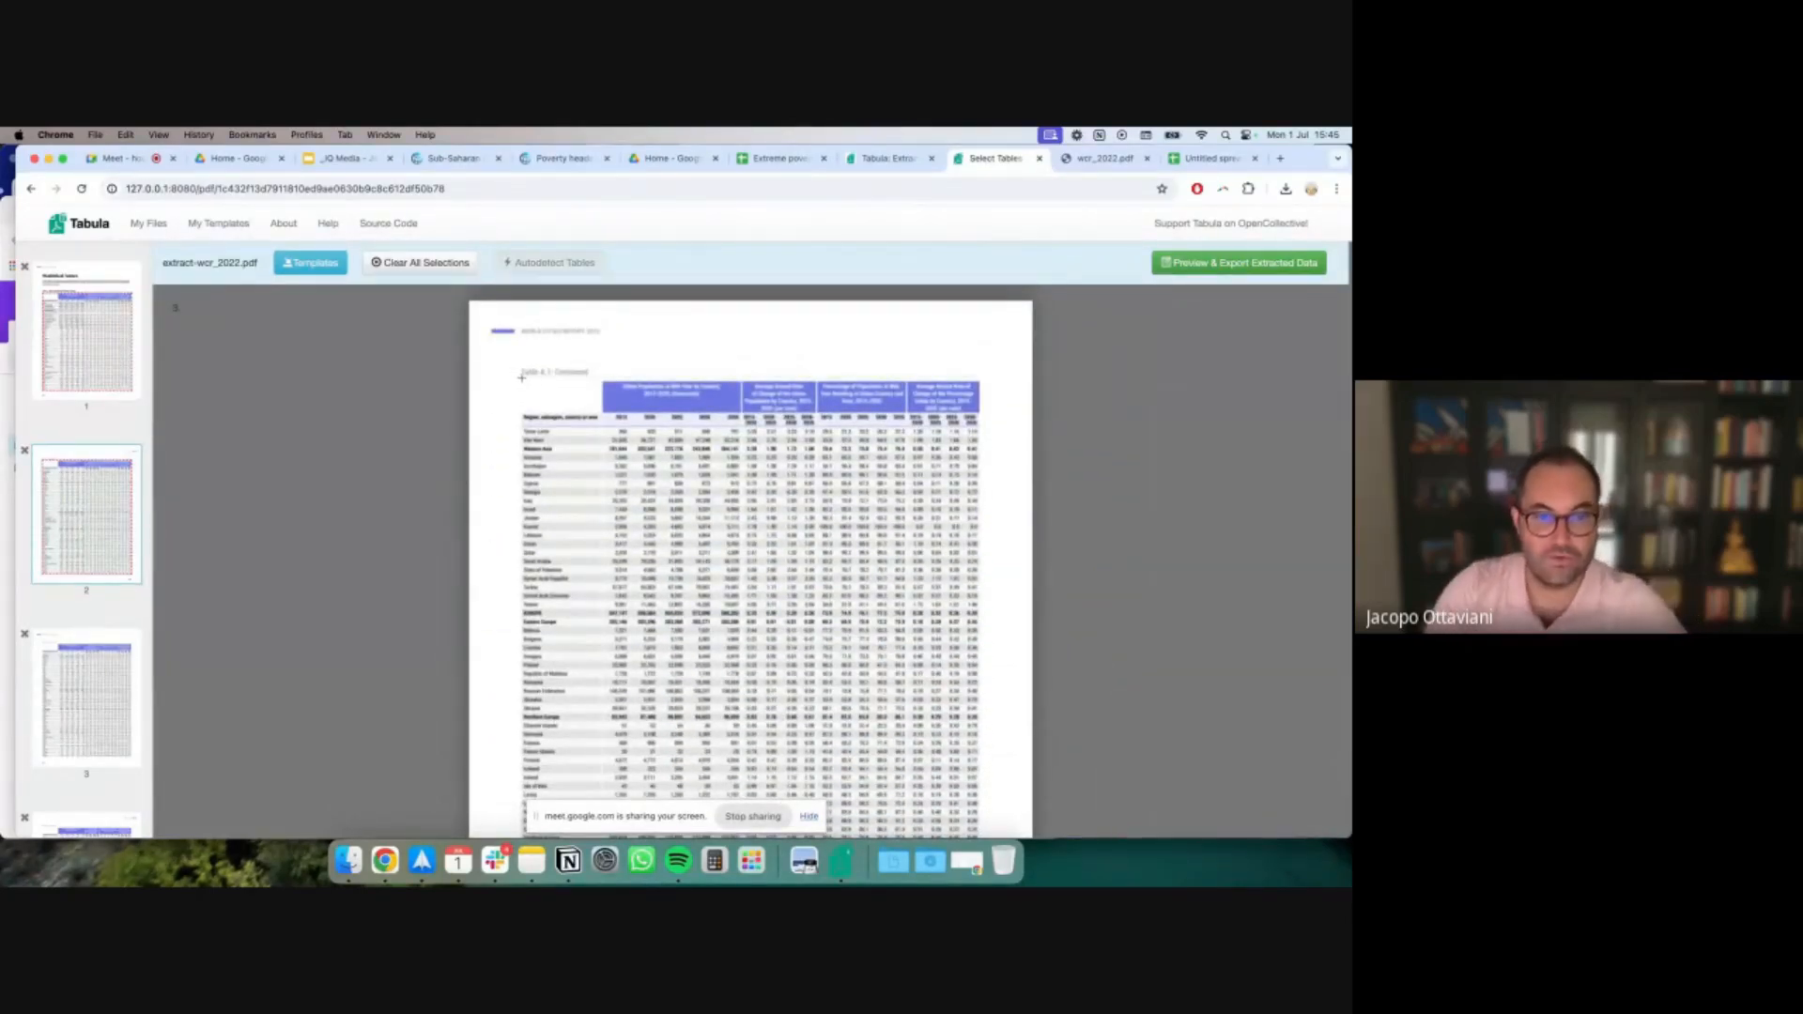
drag(521, 374, 981, 820)
scroll(807, 560, down, 5)
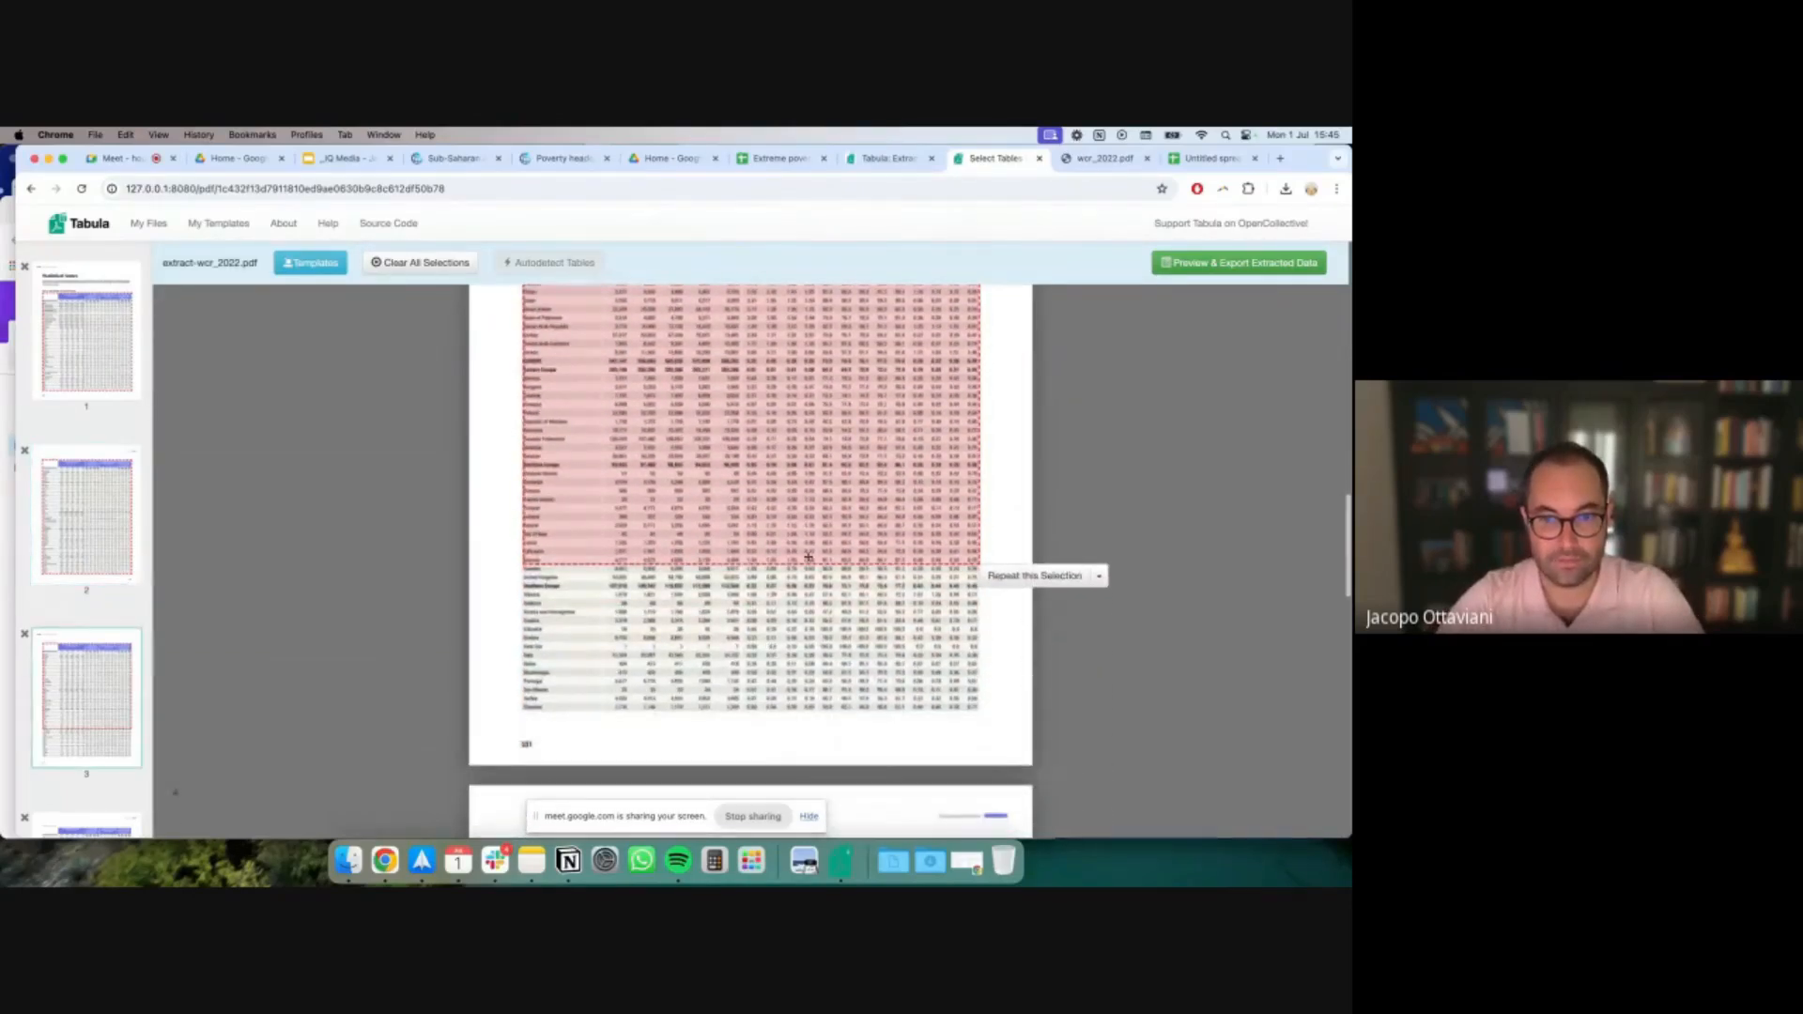
drag(808, 563, 809, 717)
Select the continued Table A.1 on page 4 of the extract, covering everything from the header row to the final country row
scroll(809, 717, down, 2)
scroll(809, 716, down, 5)
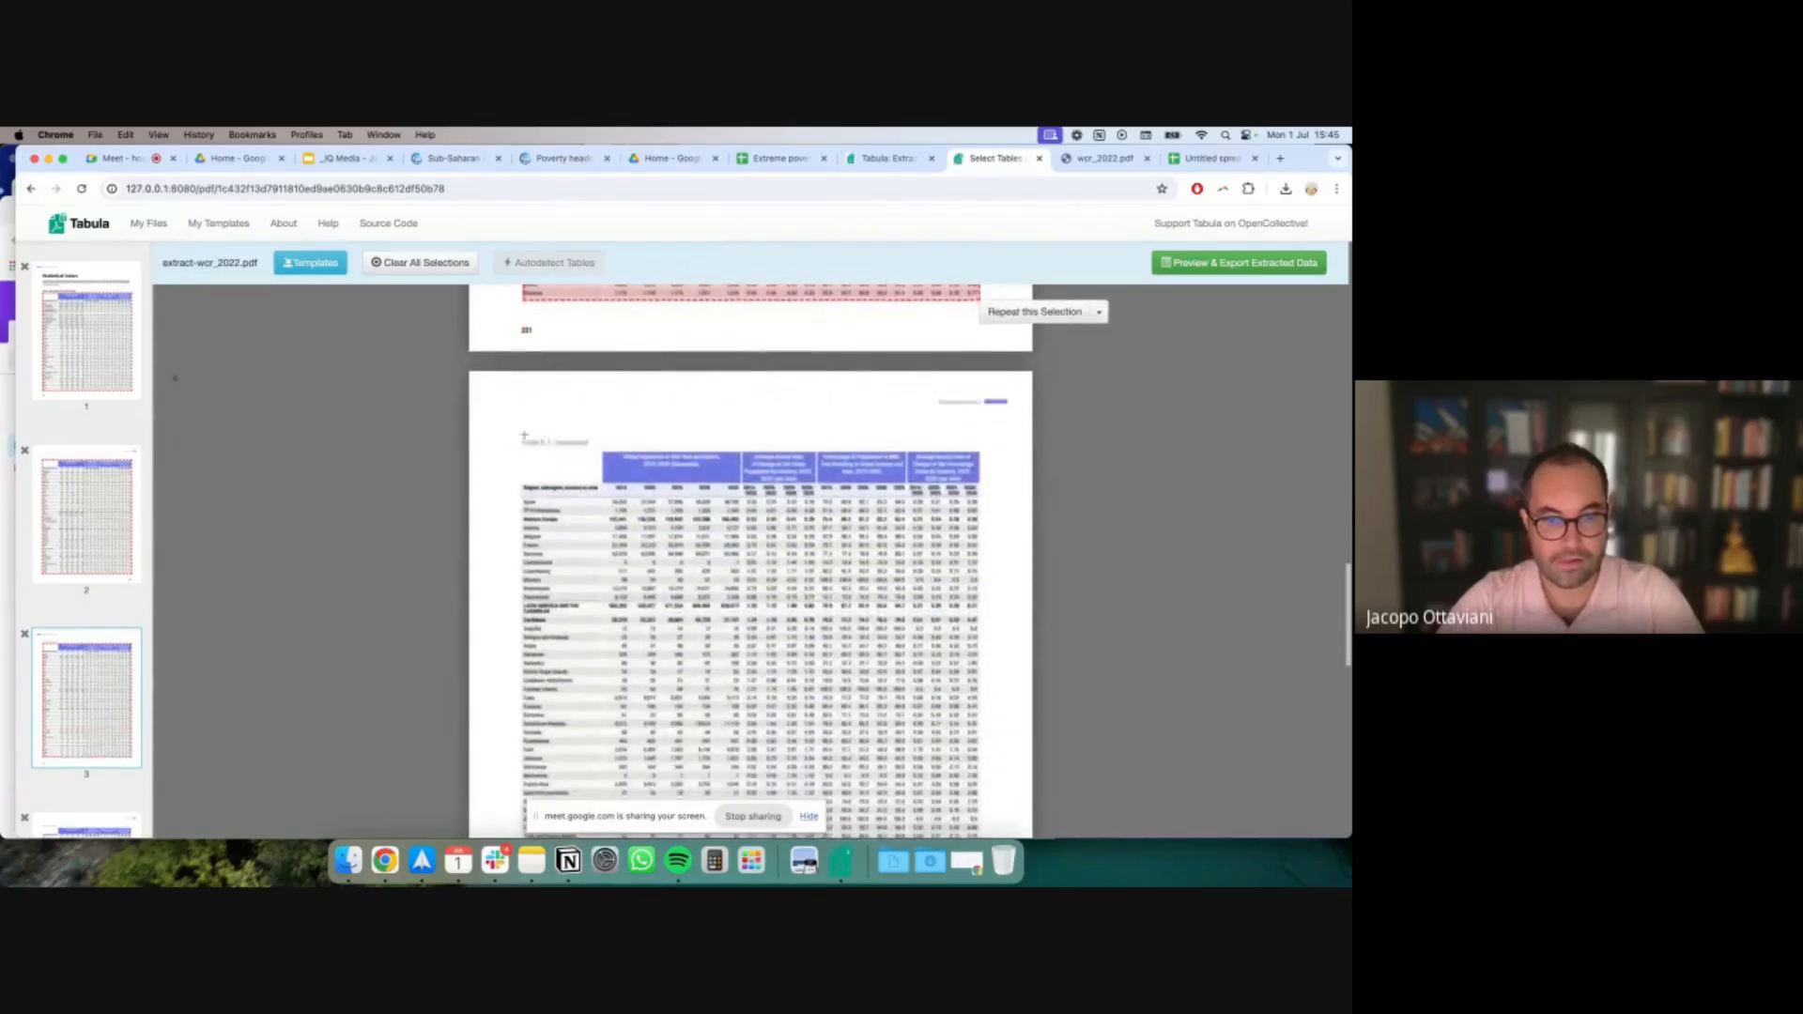
drag(520, 446, 981, 829)
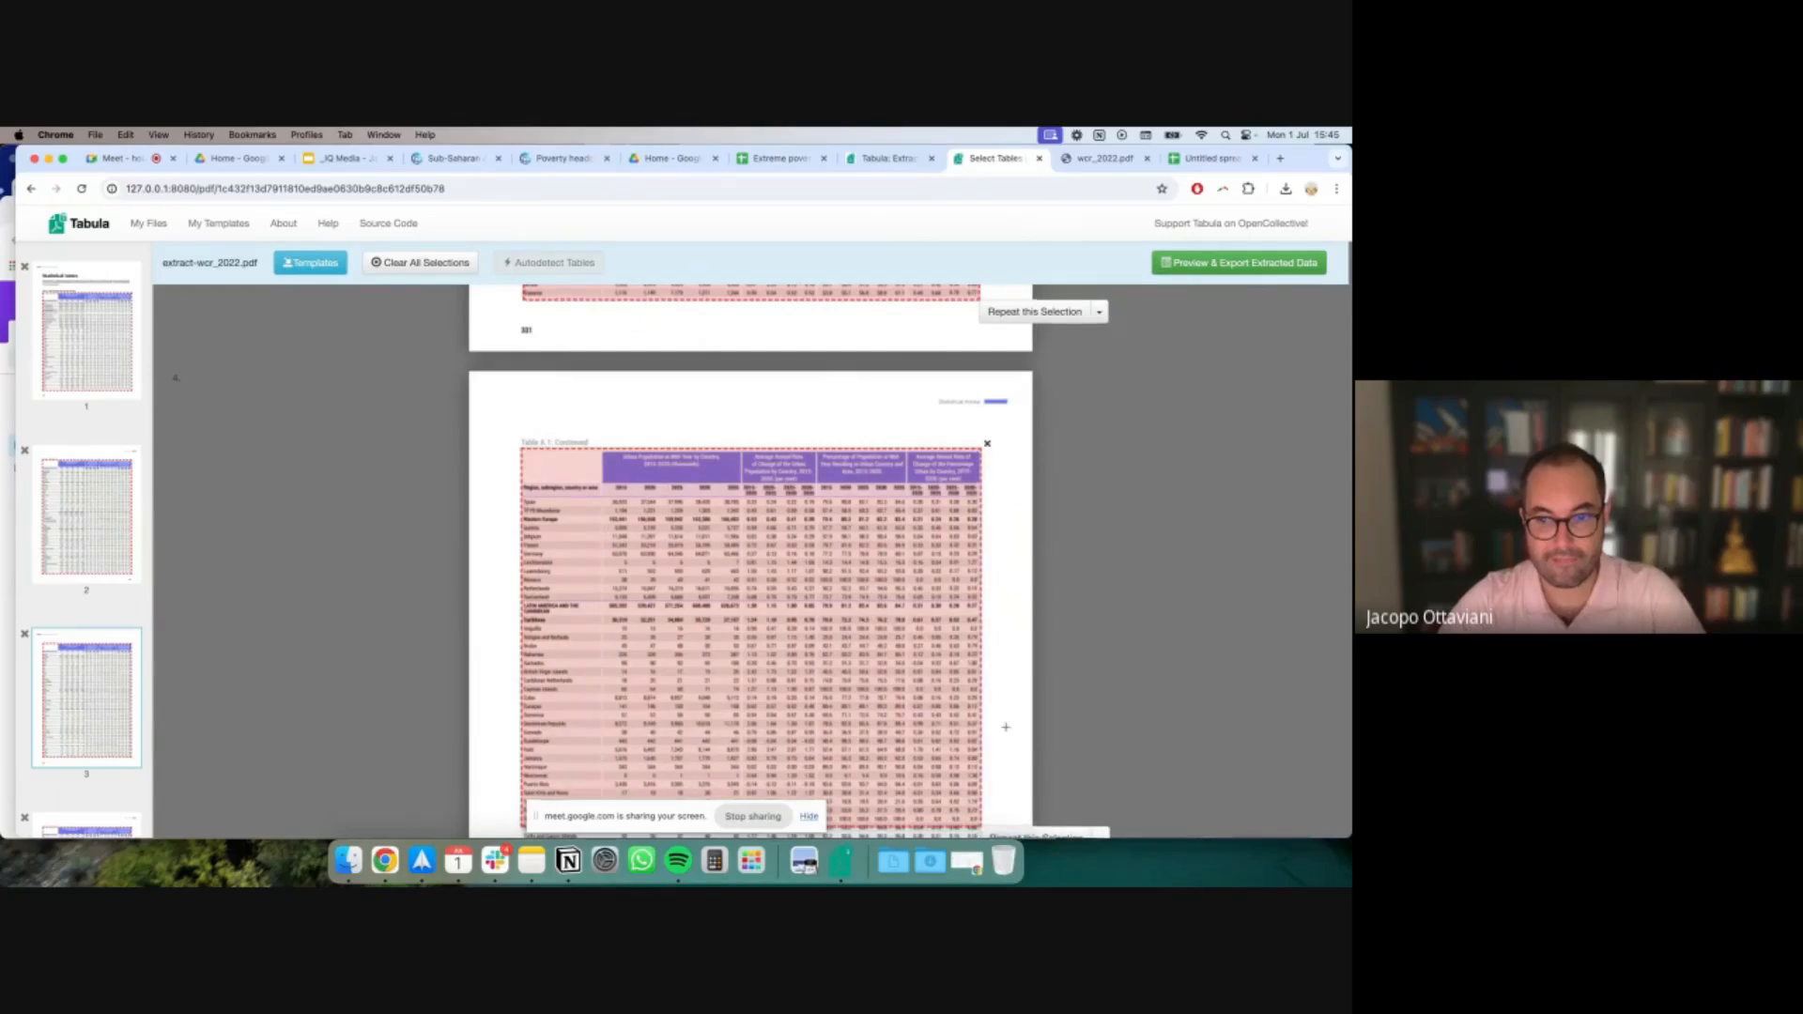
scroll(813, 539, down, 5)
drag(811, 550, 805, 767)
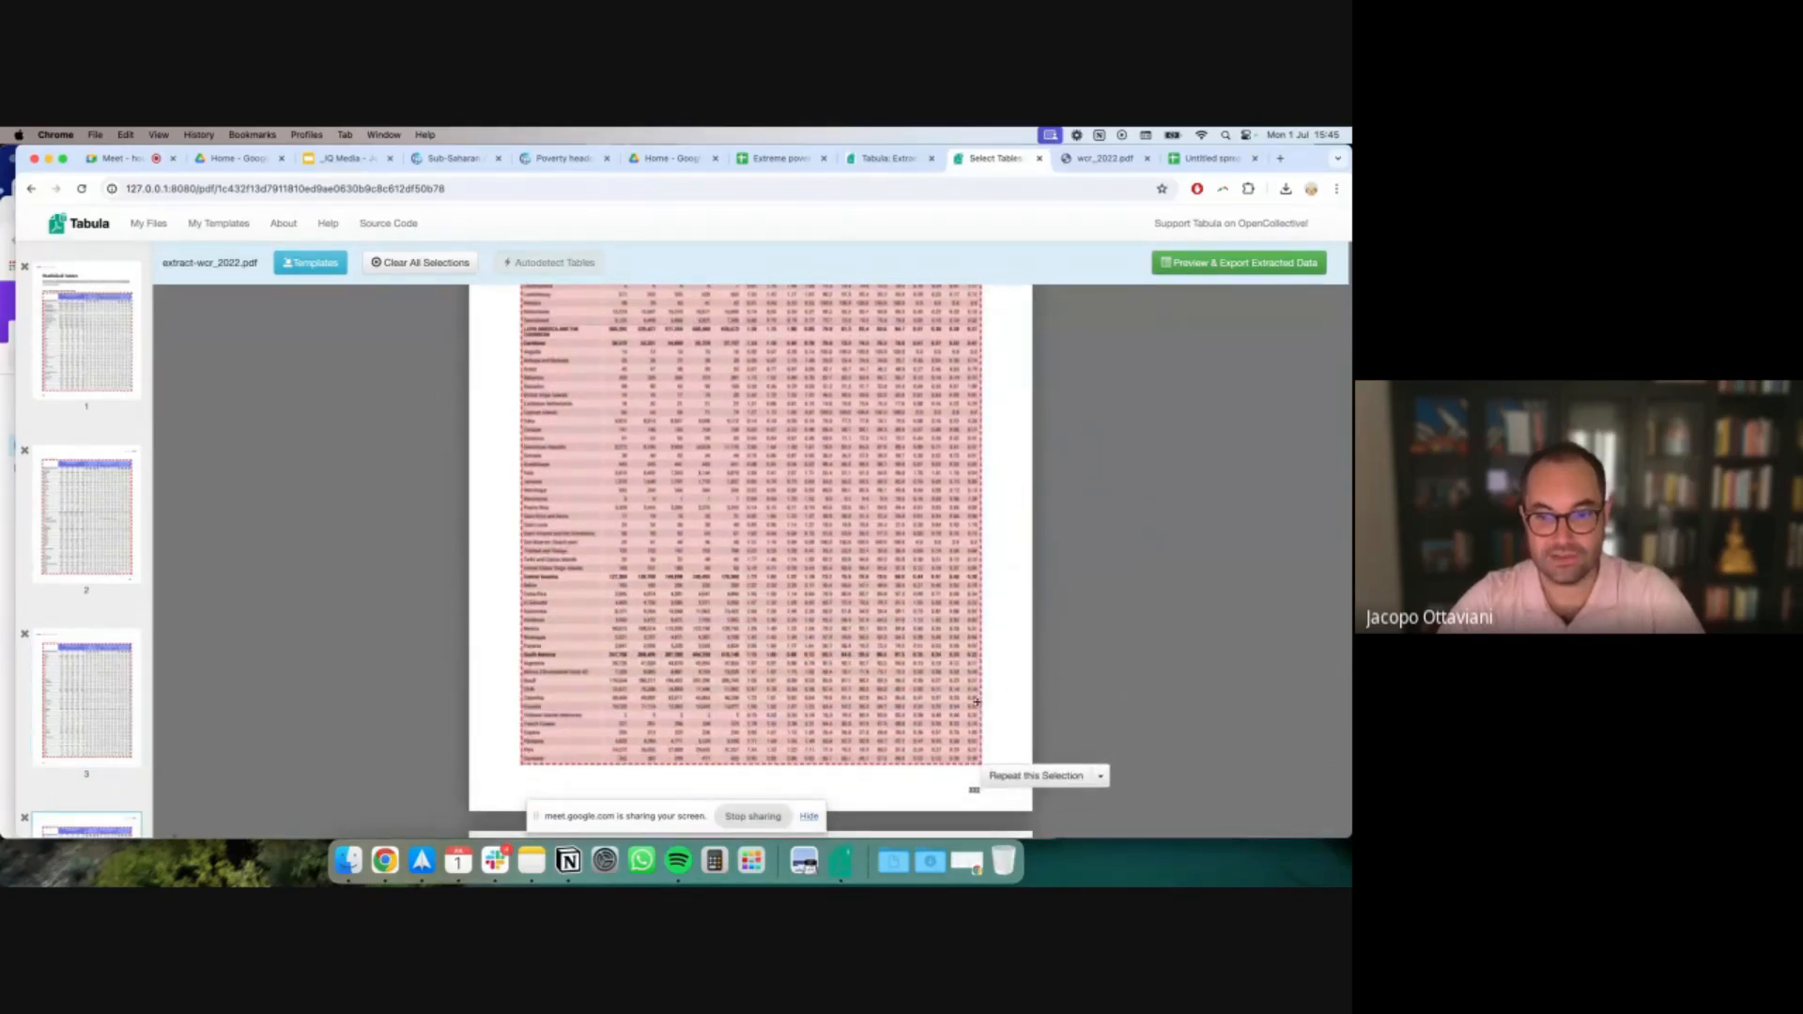
Select the last part of Table A.1 on page 5 and review the table selections on the earlier pages
scroll(976, 701, down, 10)
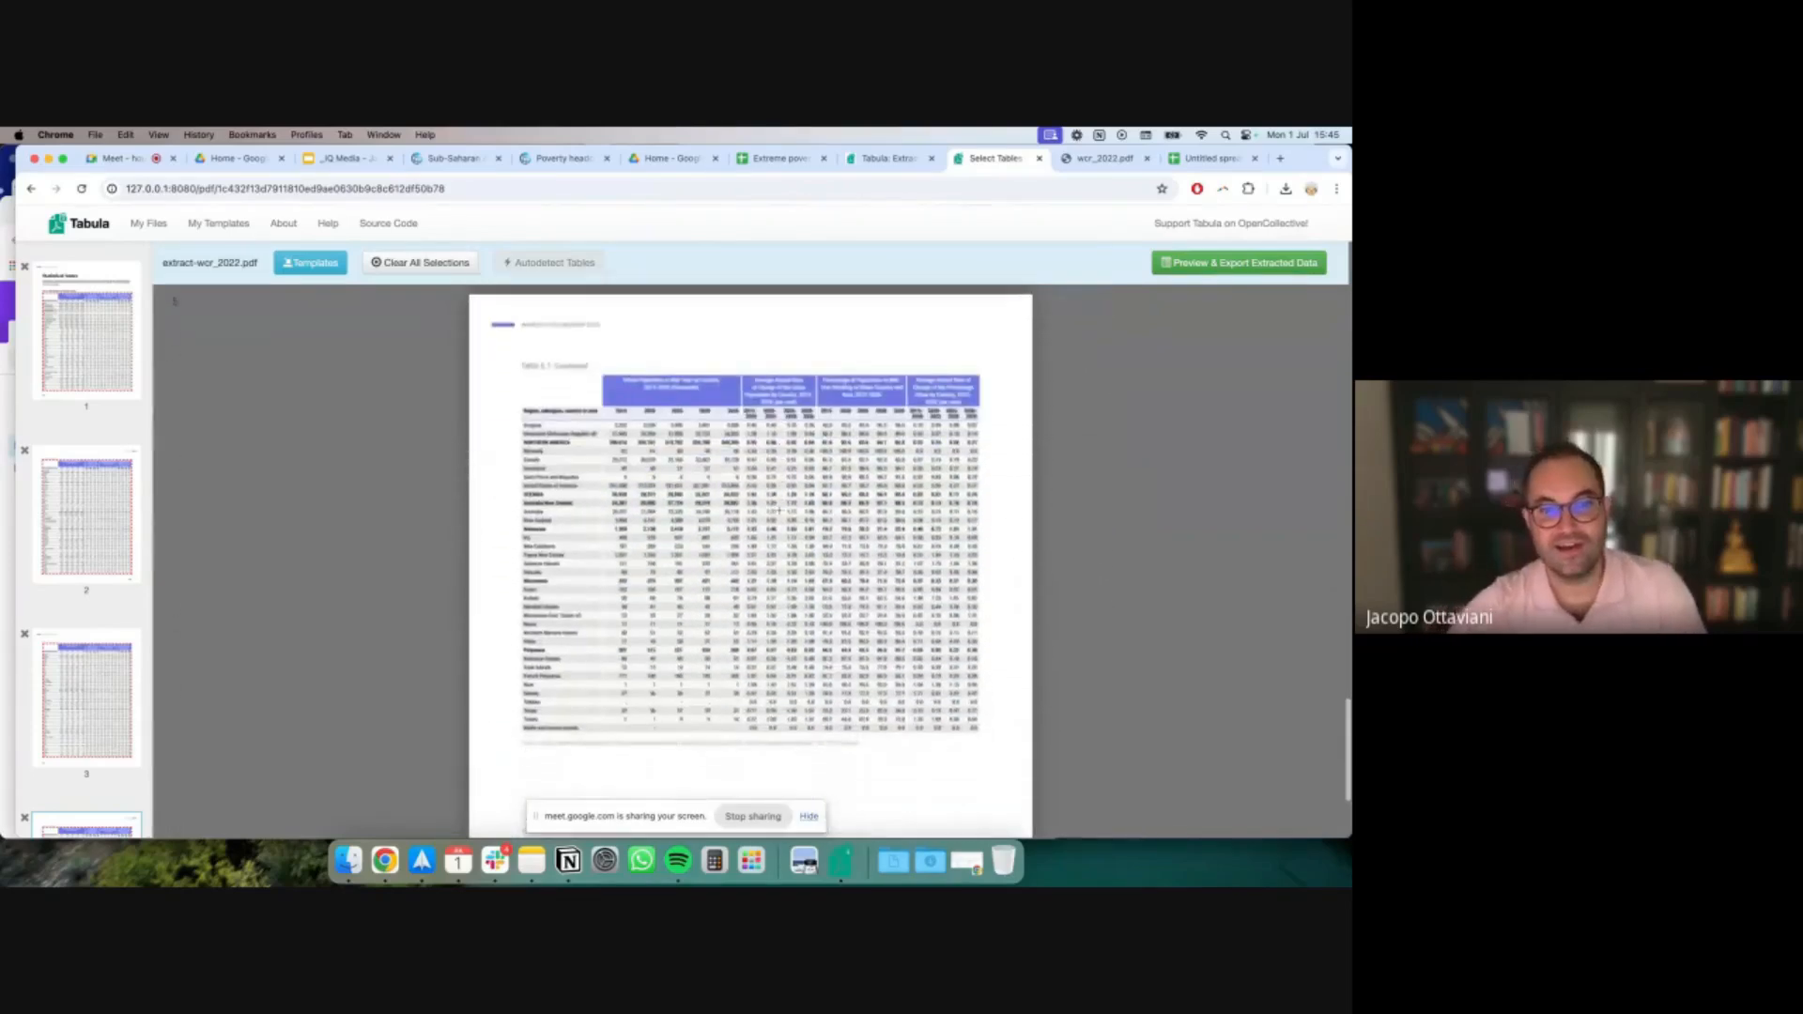
drag(520, 364, 982, 725)
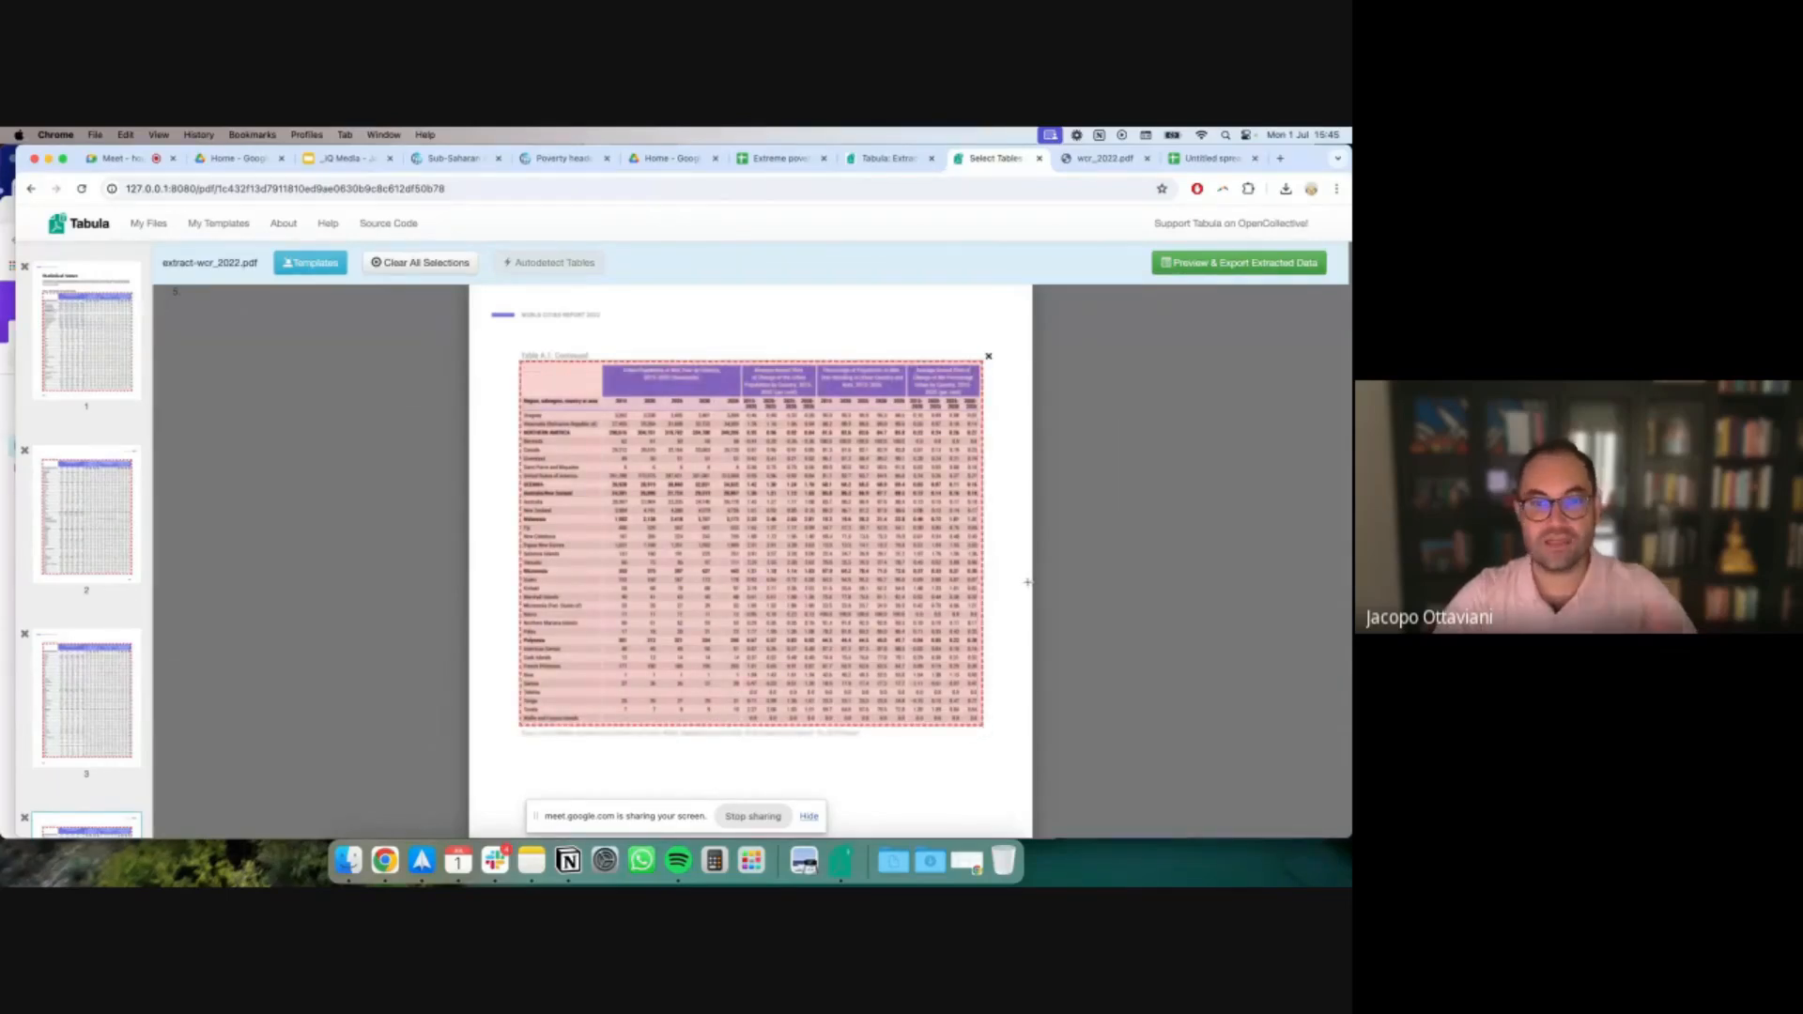
scroll(1027, 582, up, 6)
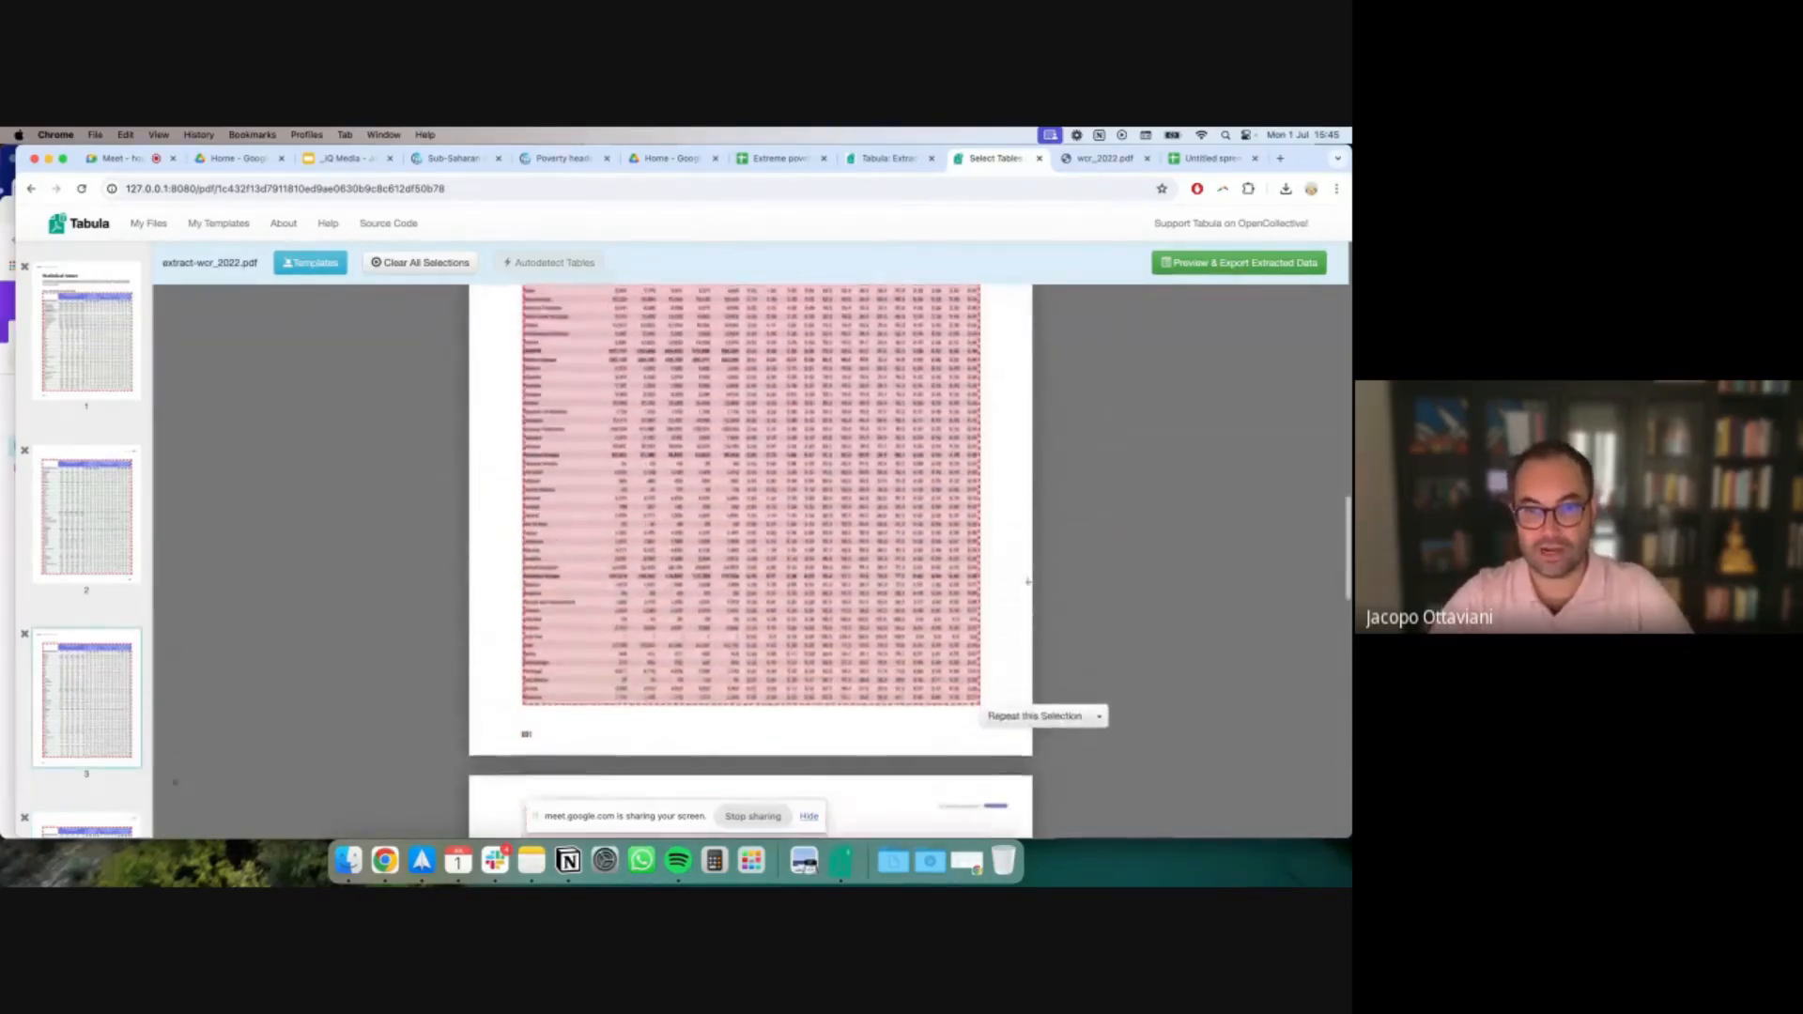
scroll(1028, 582, up, 15)
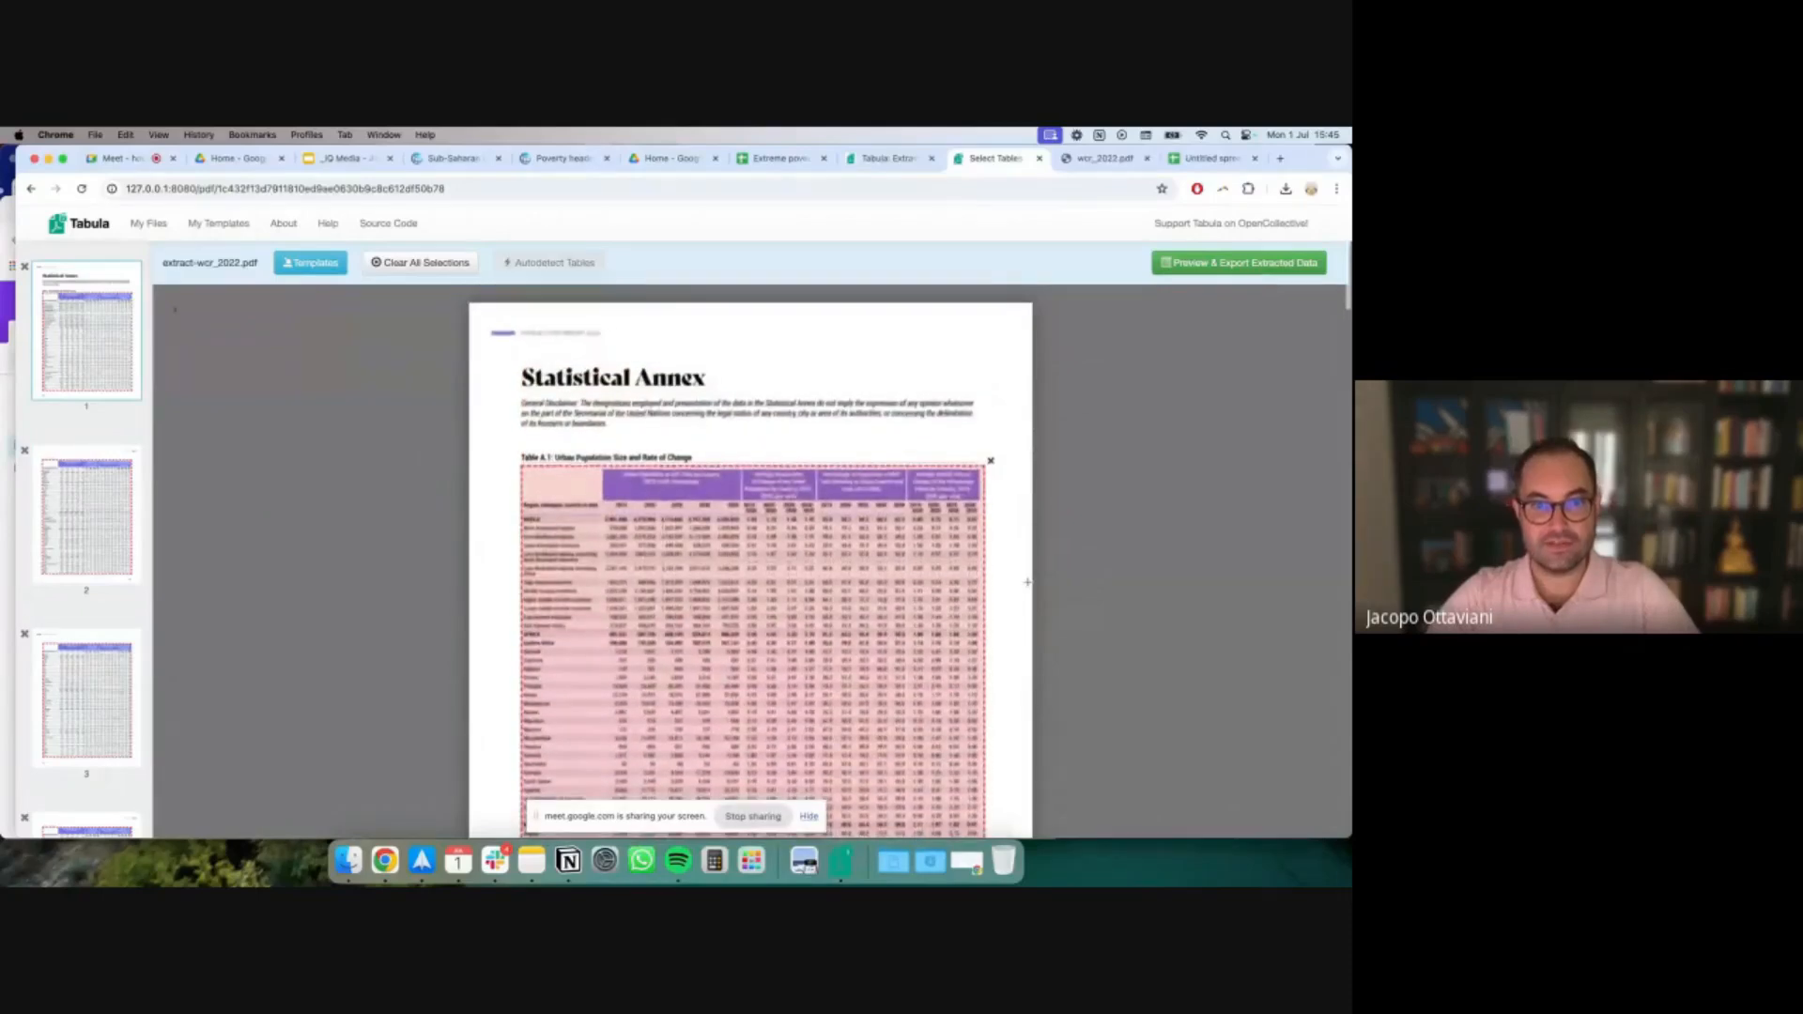
scroll(721, 602, down, 8)
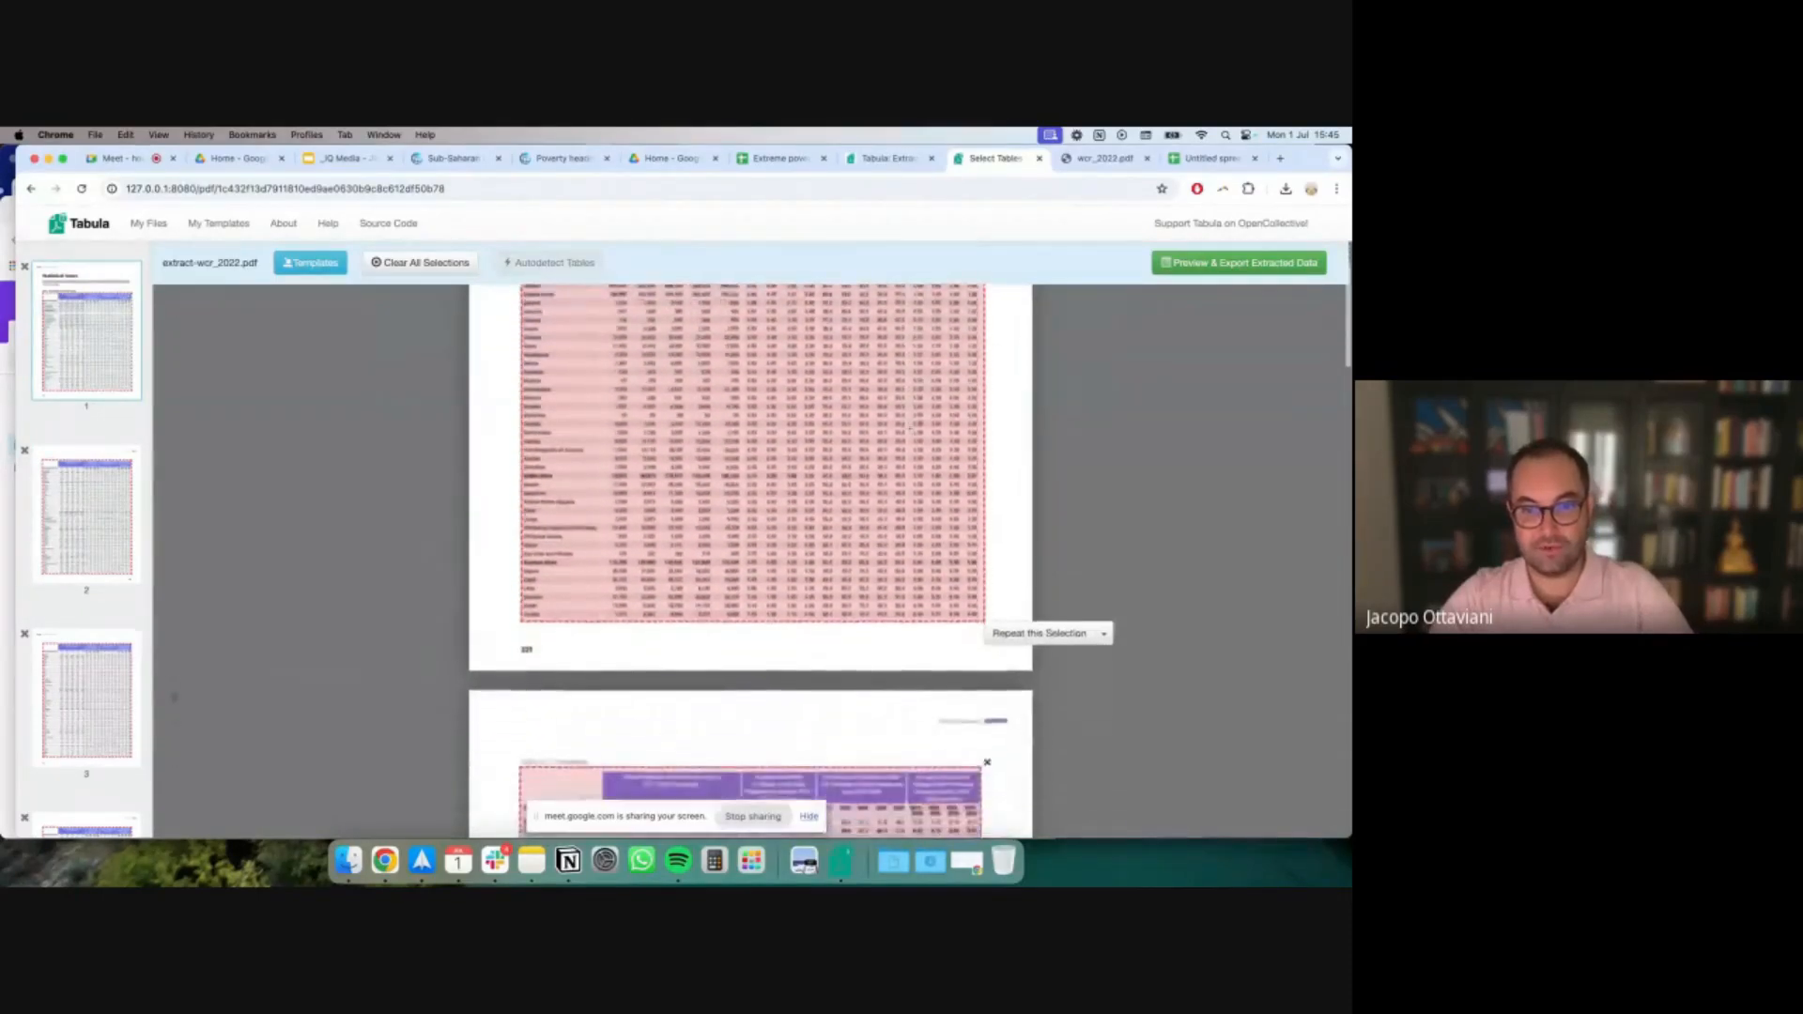
scroll(910, 429, down, 3)
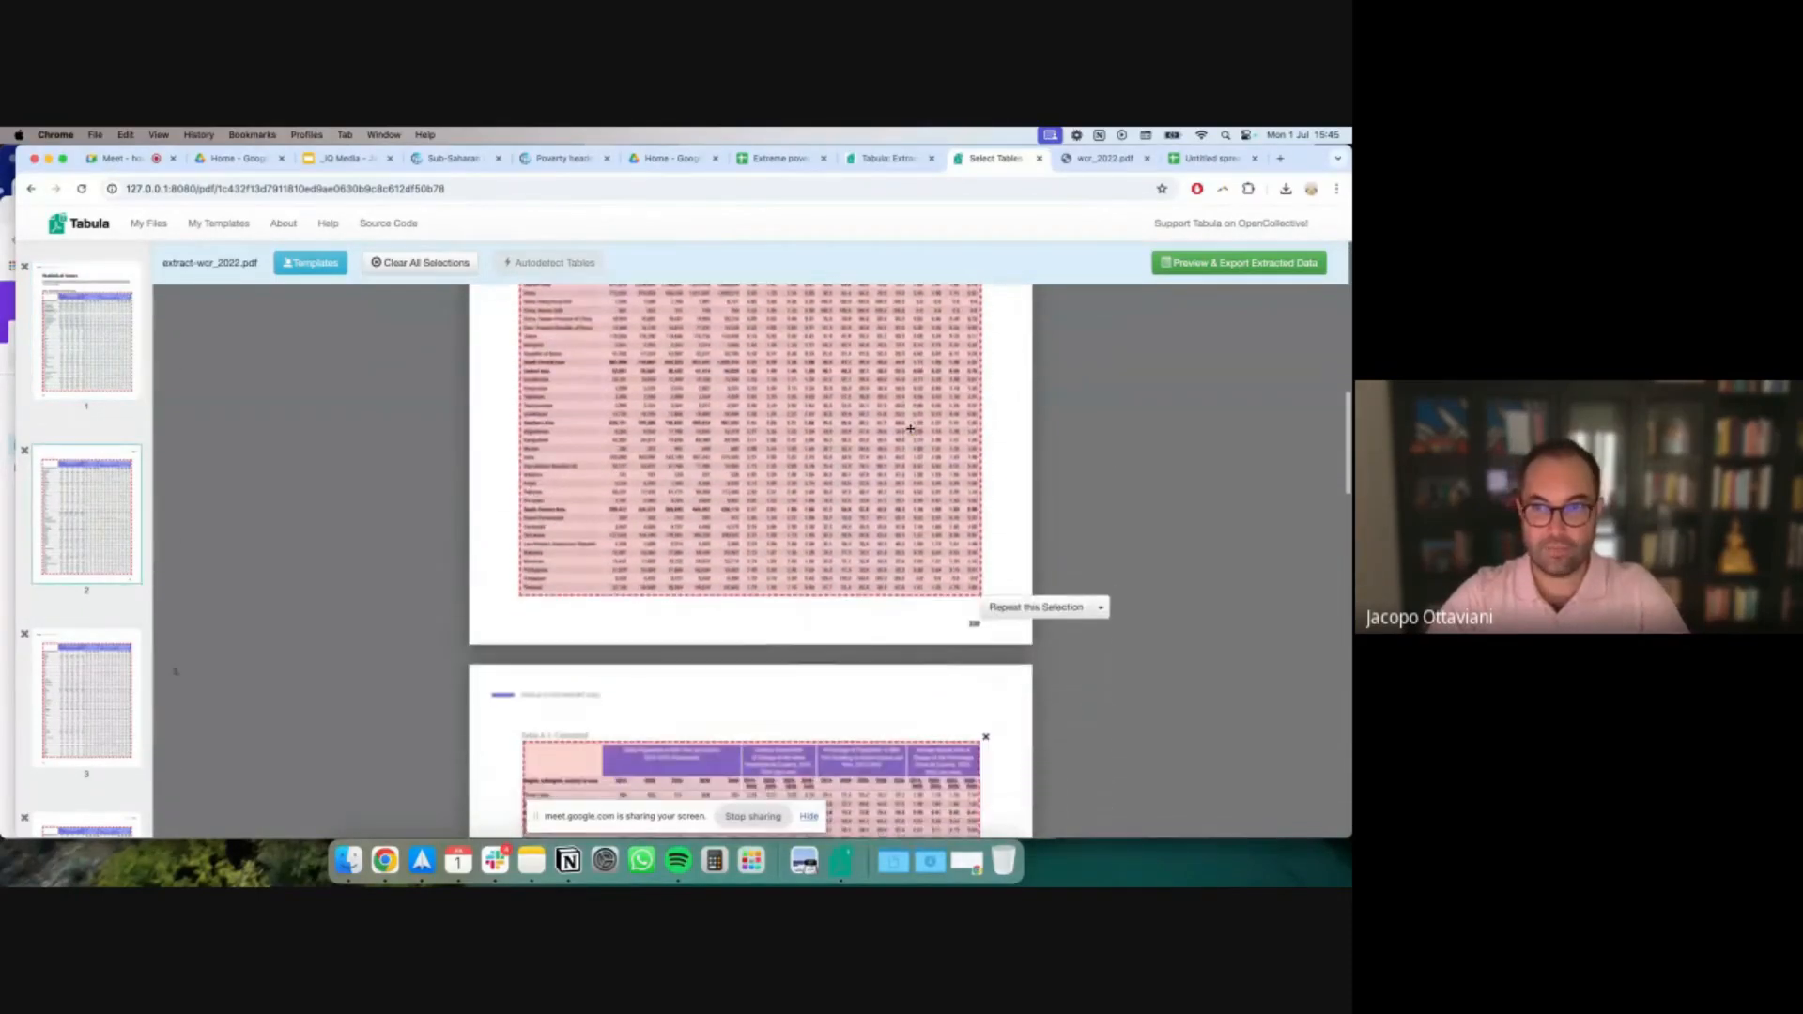
Switch to the original wcr_2022.pdf report in the browser and reset its zoom to 100% to view page 362
click(1099, 160)
scroll(572, 431, up, 1)
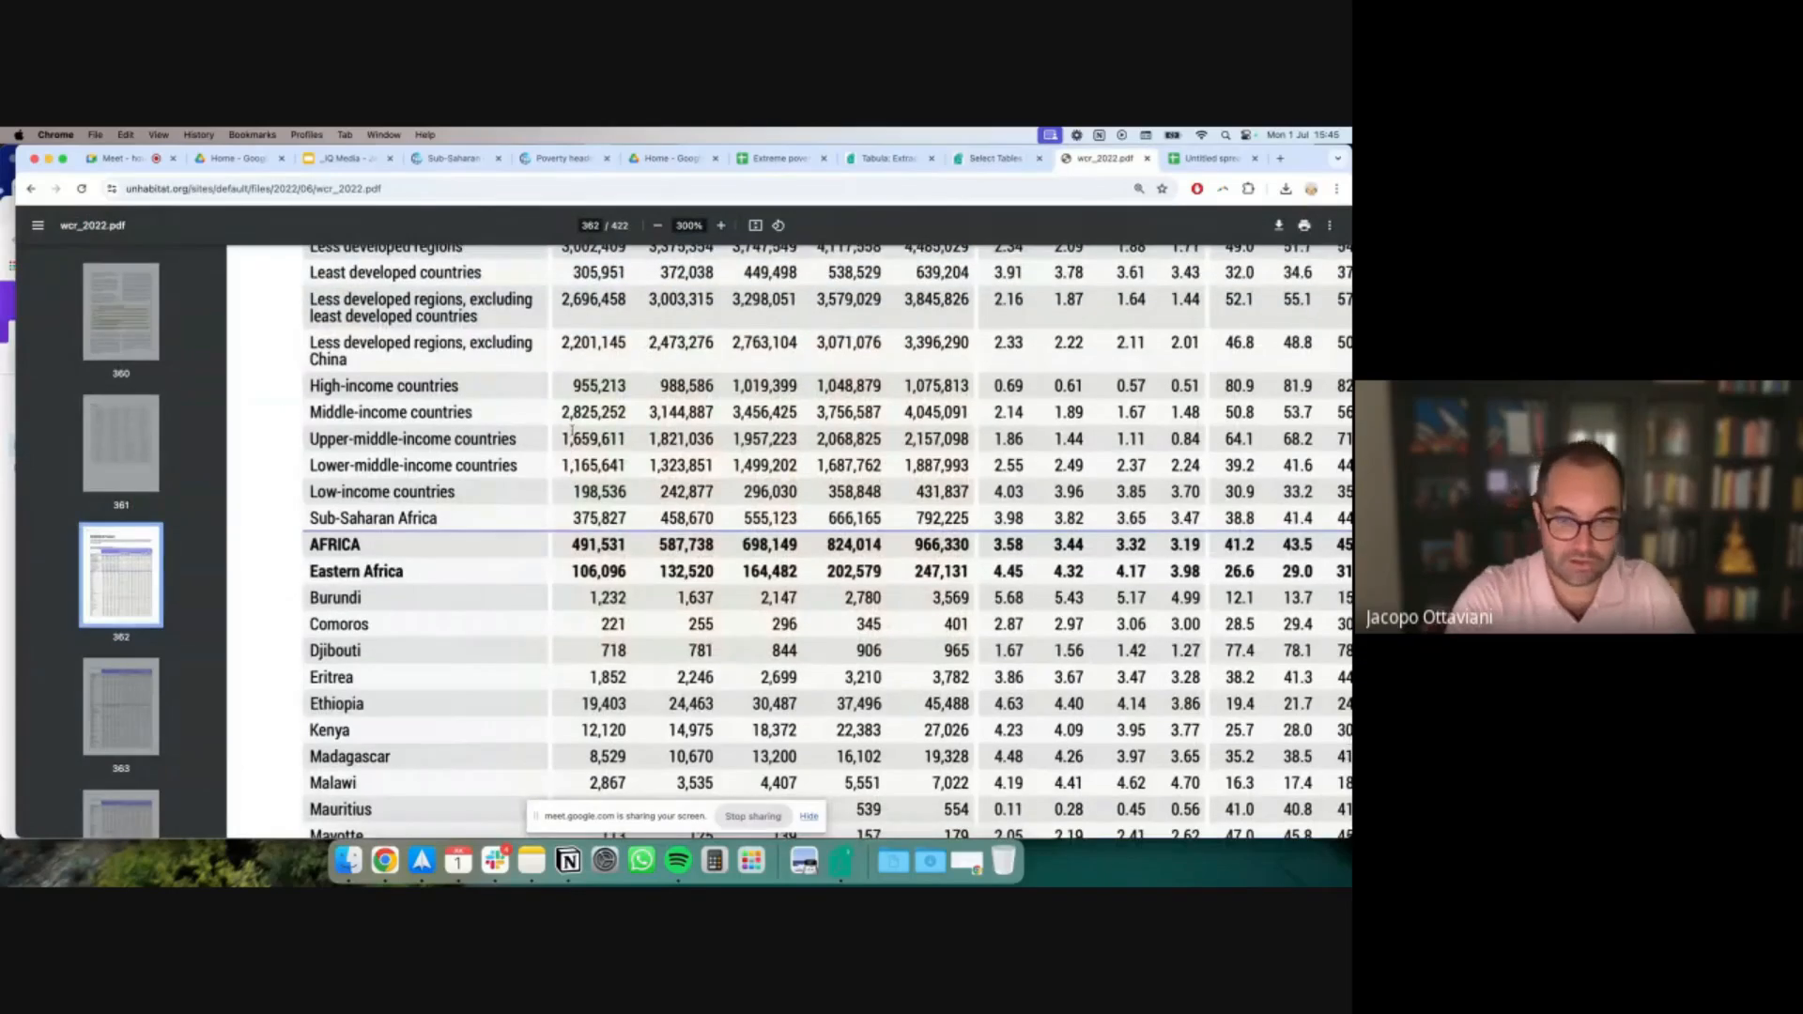
key(ctrl+0)
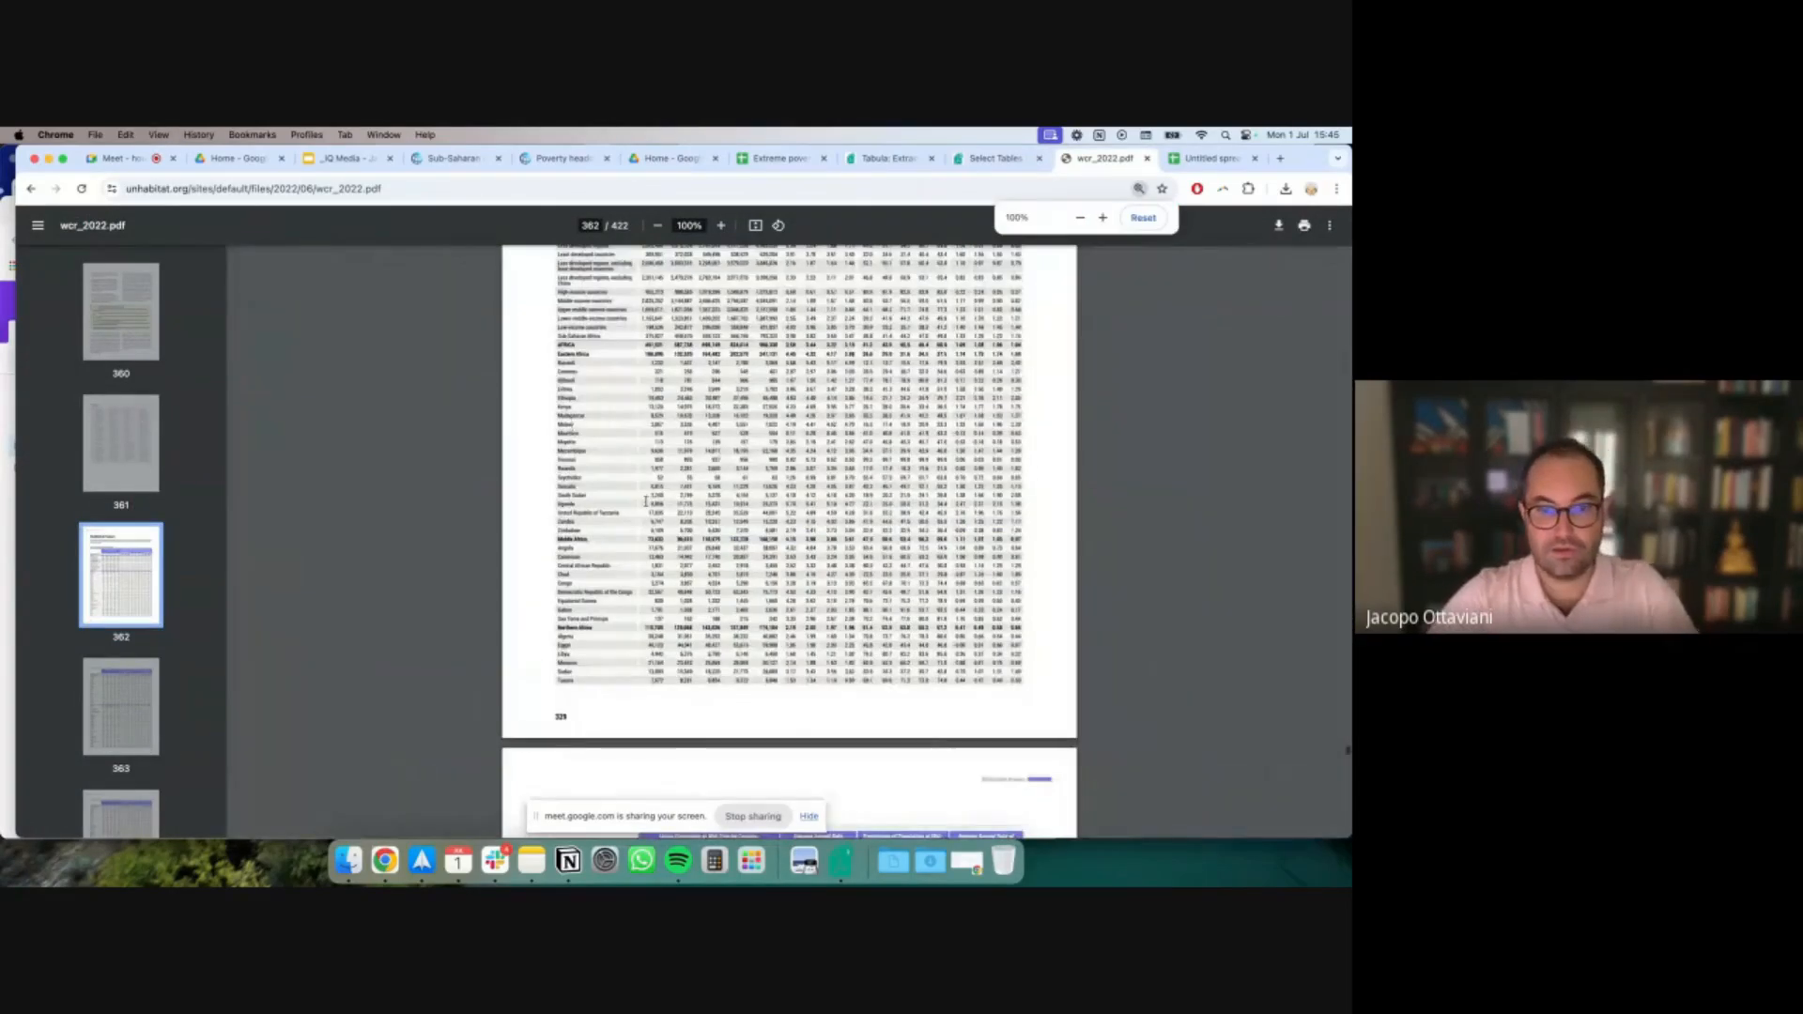
Examine the pages of Table A.1 in the PDF's Statistical Annex to find where the table starts and ends
scroll(645, 501, up, 6)
scroll(645, 502, down, 15)
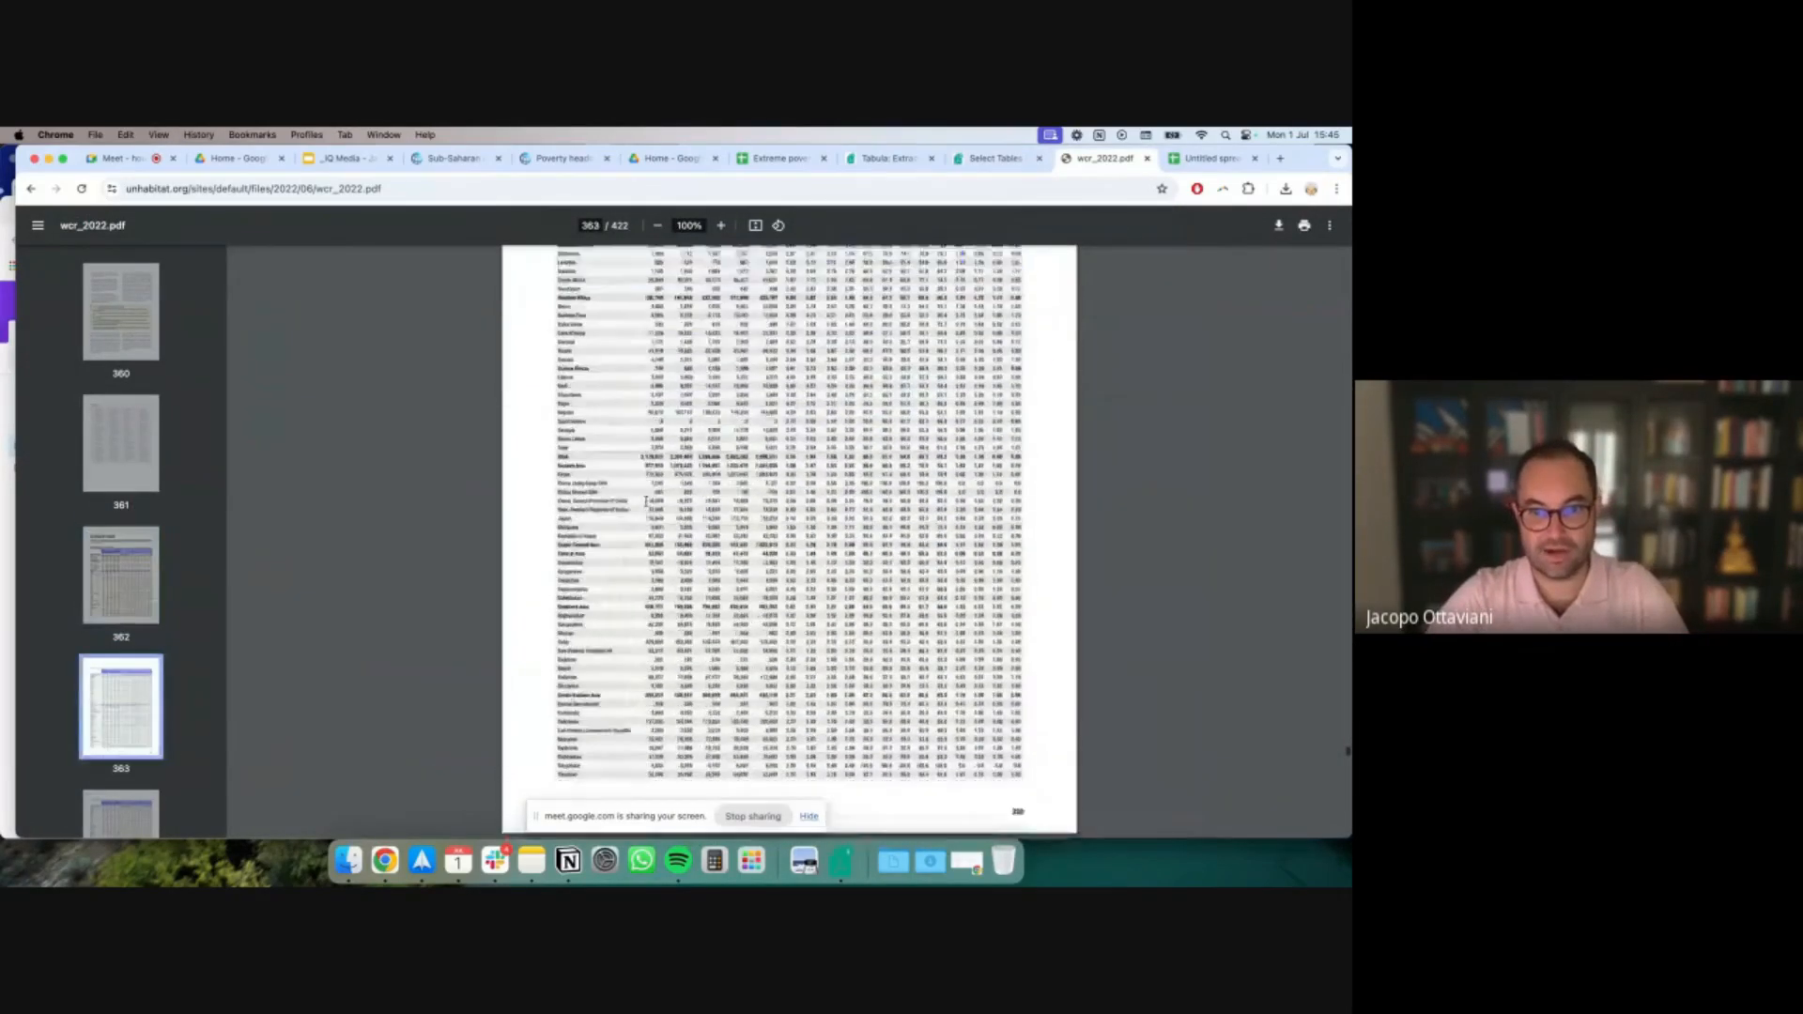
scroll(645, 502, down, 5)
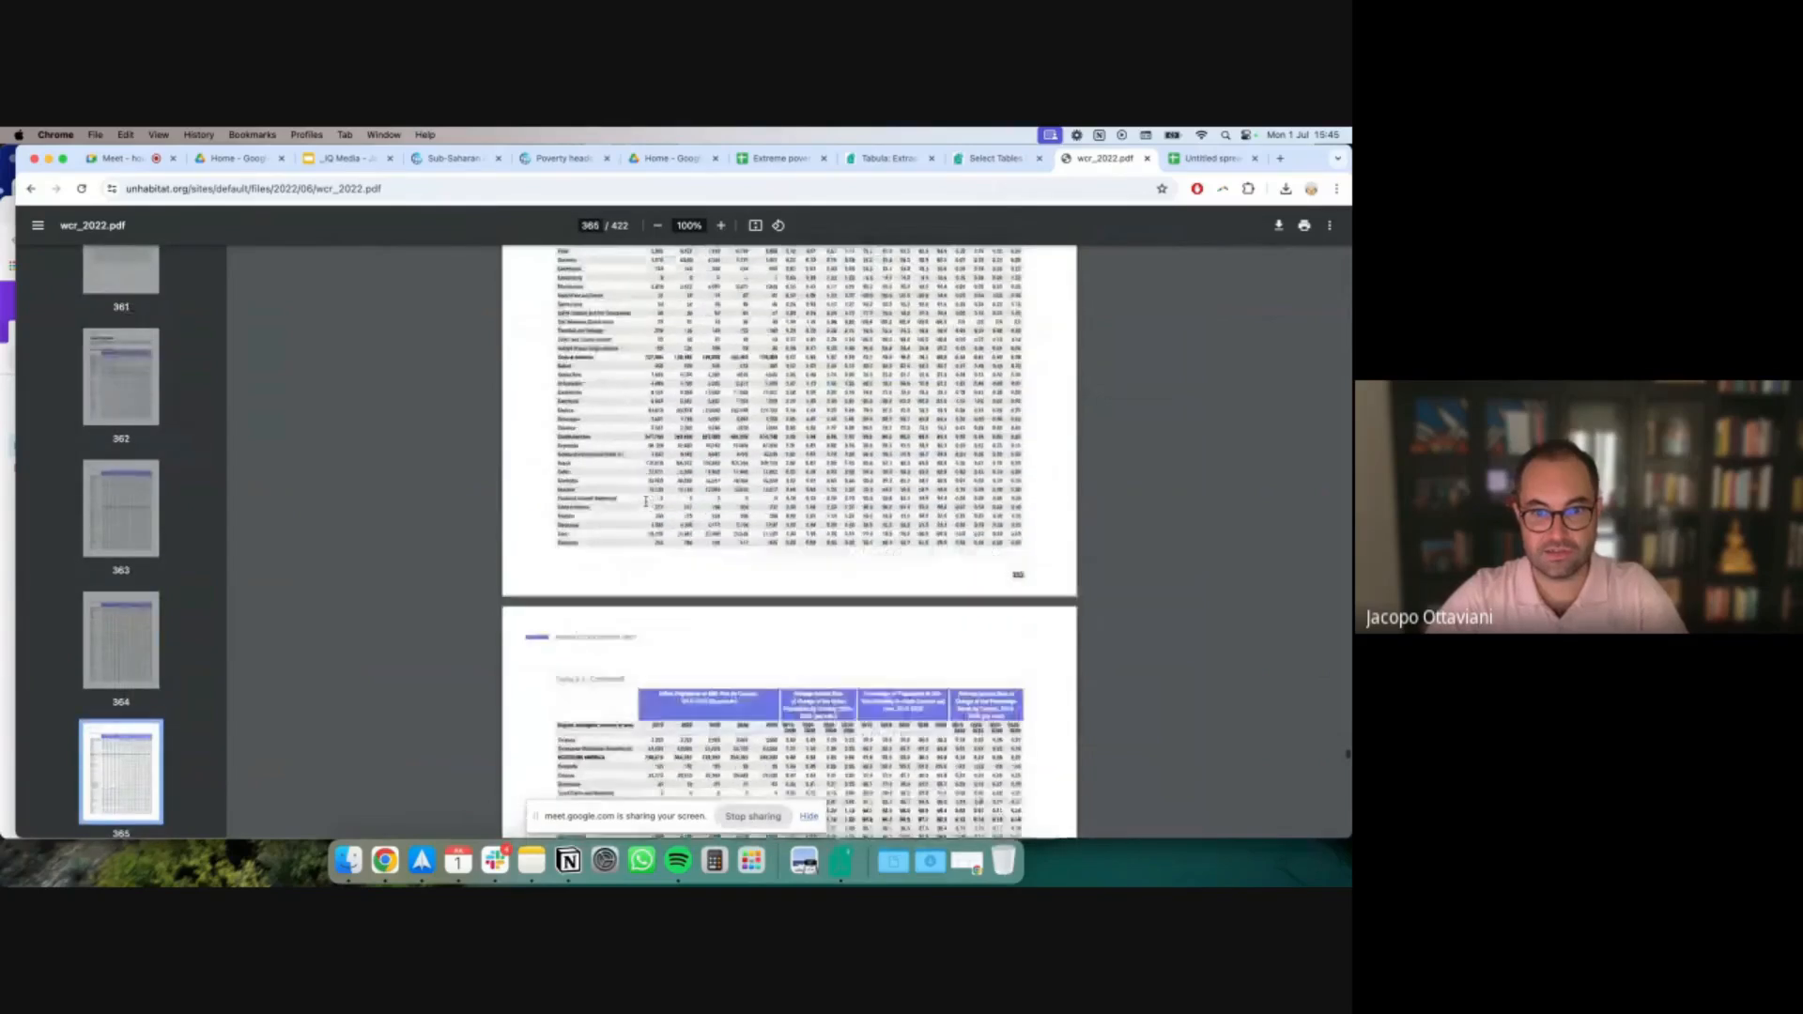
scroll(645, 501, down, 11)
scroll(645, 501, down, 14)
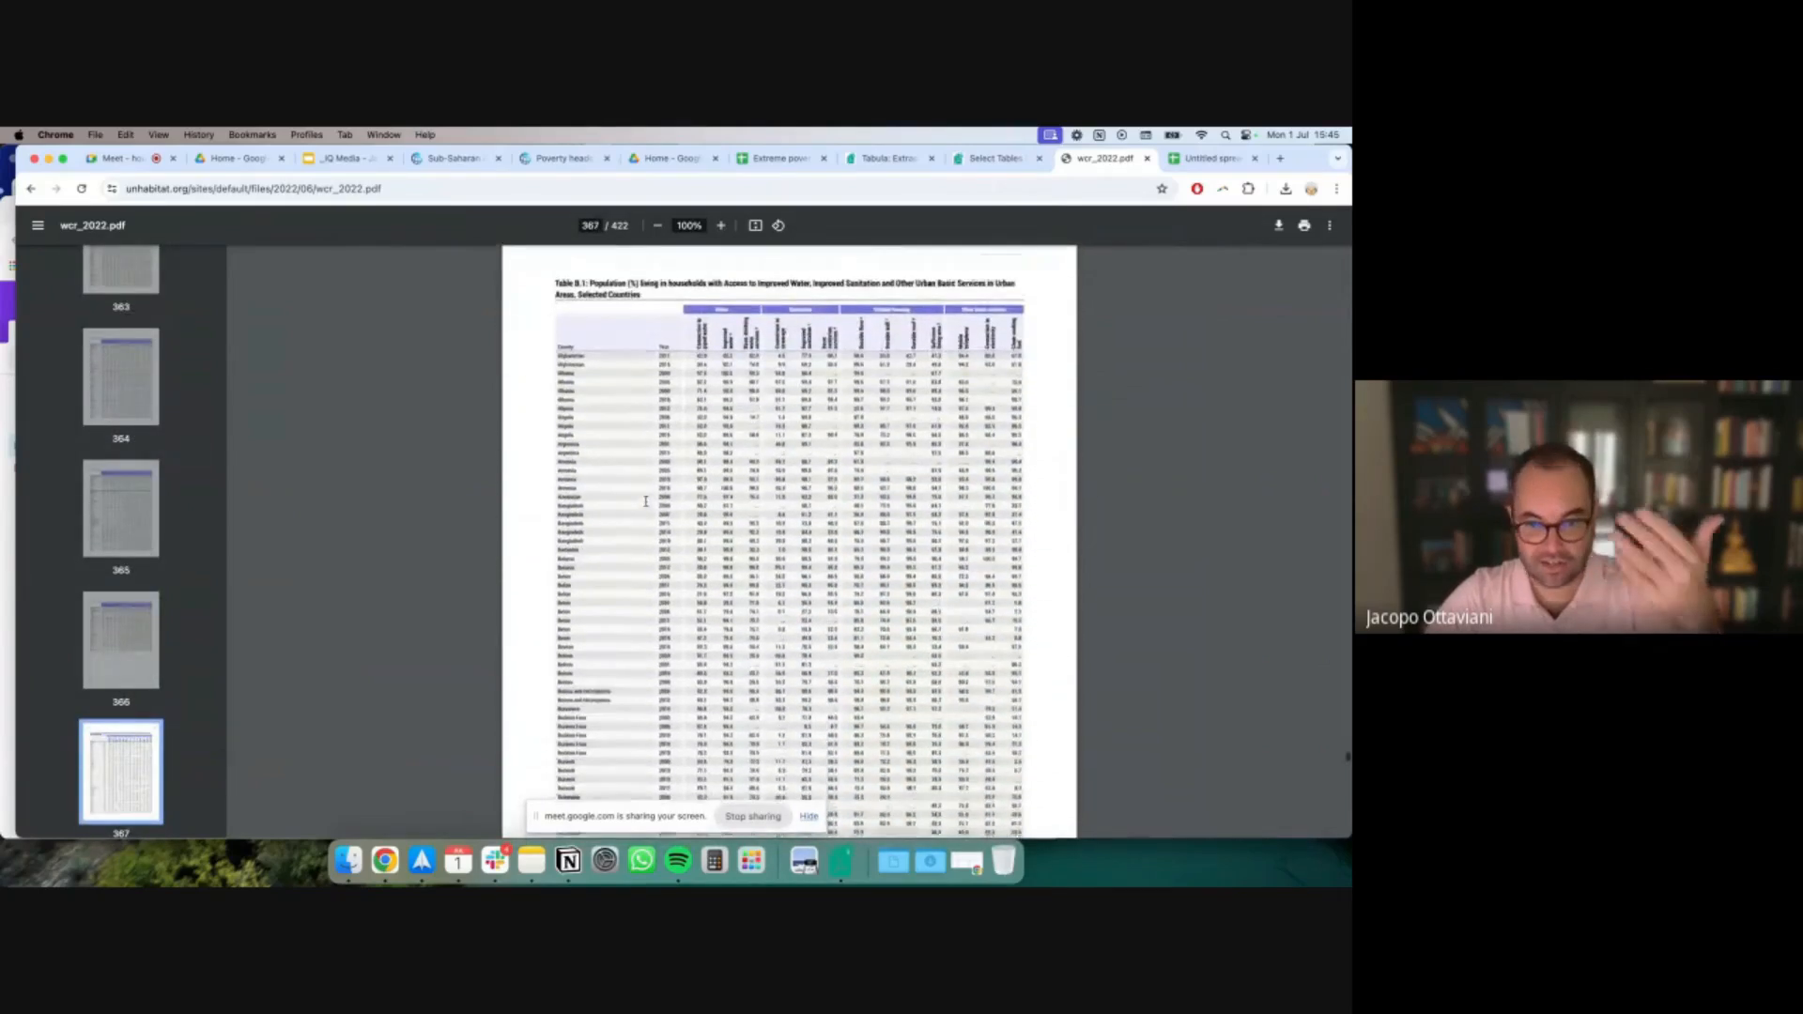
scroll(645, 501, up, 12)
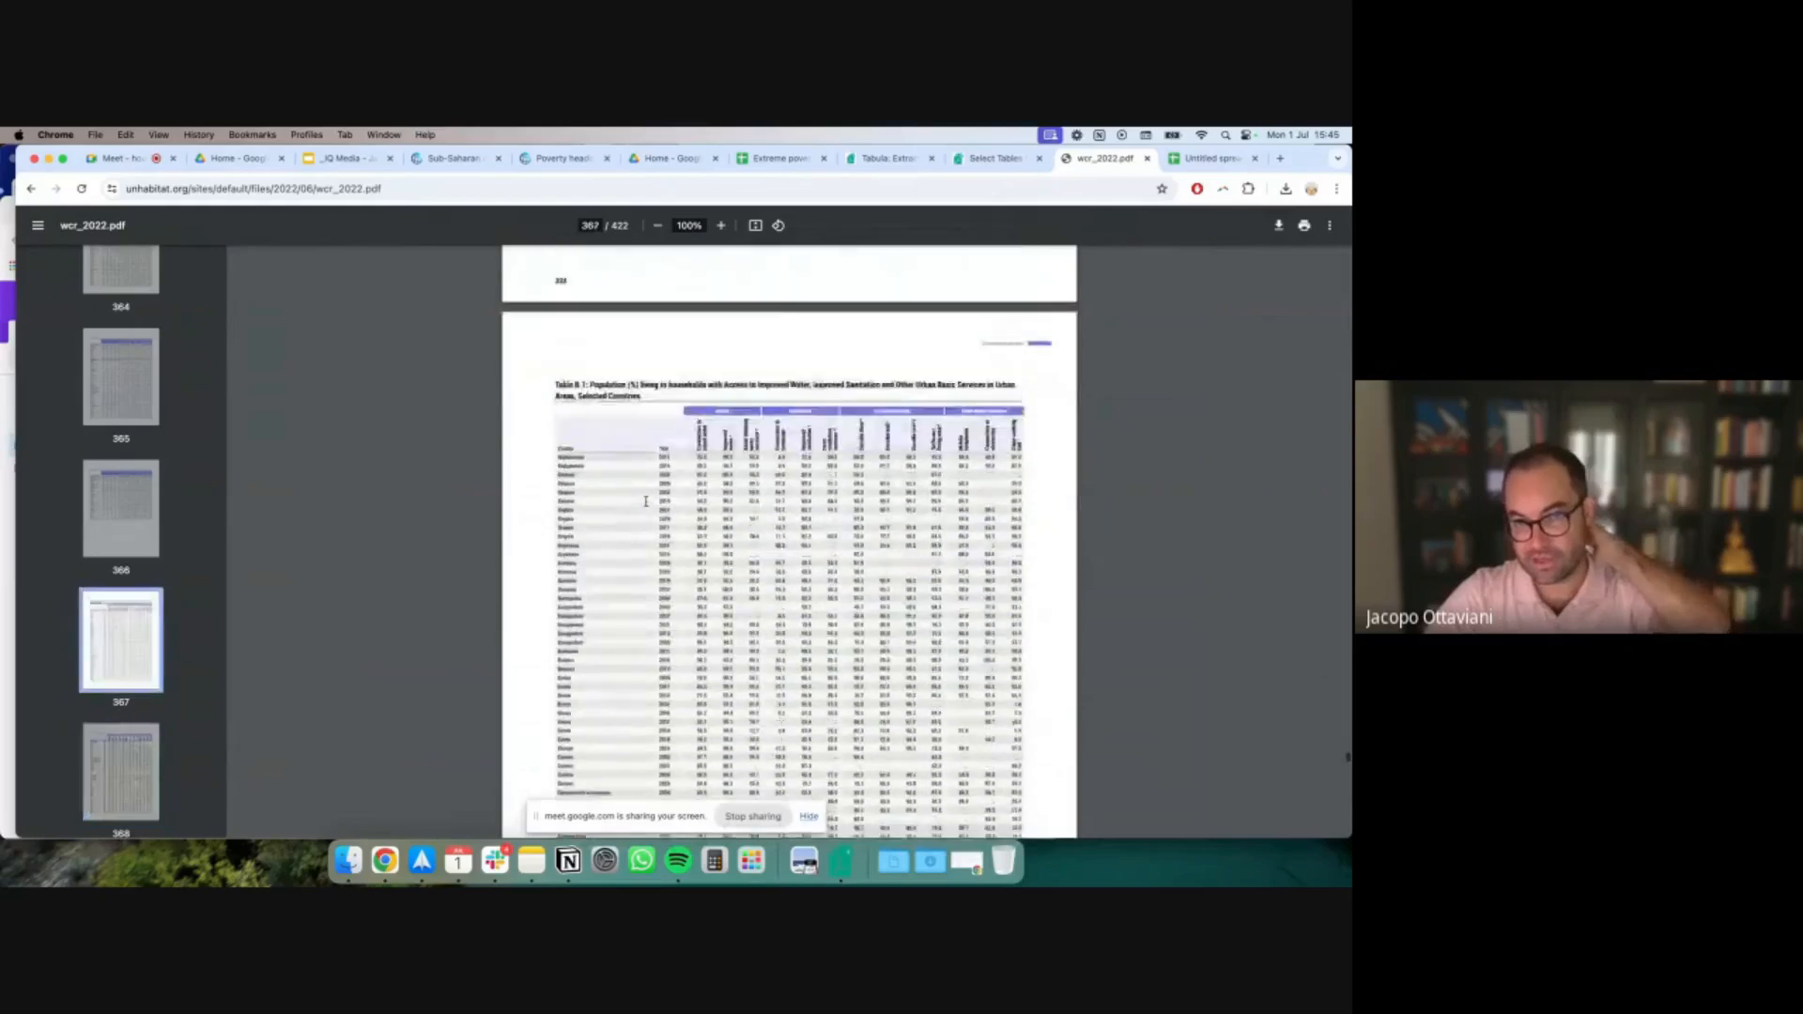
scroll(645, 501, up, 3)
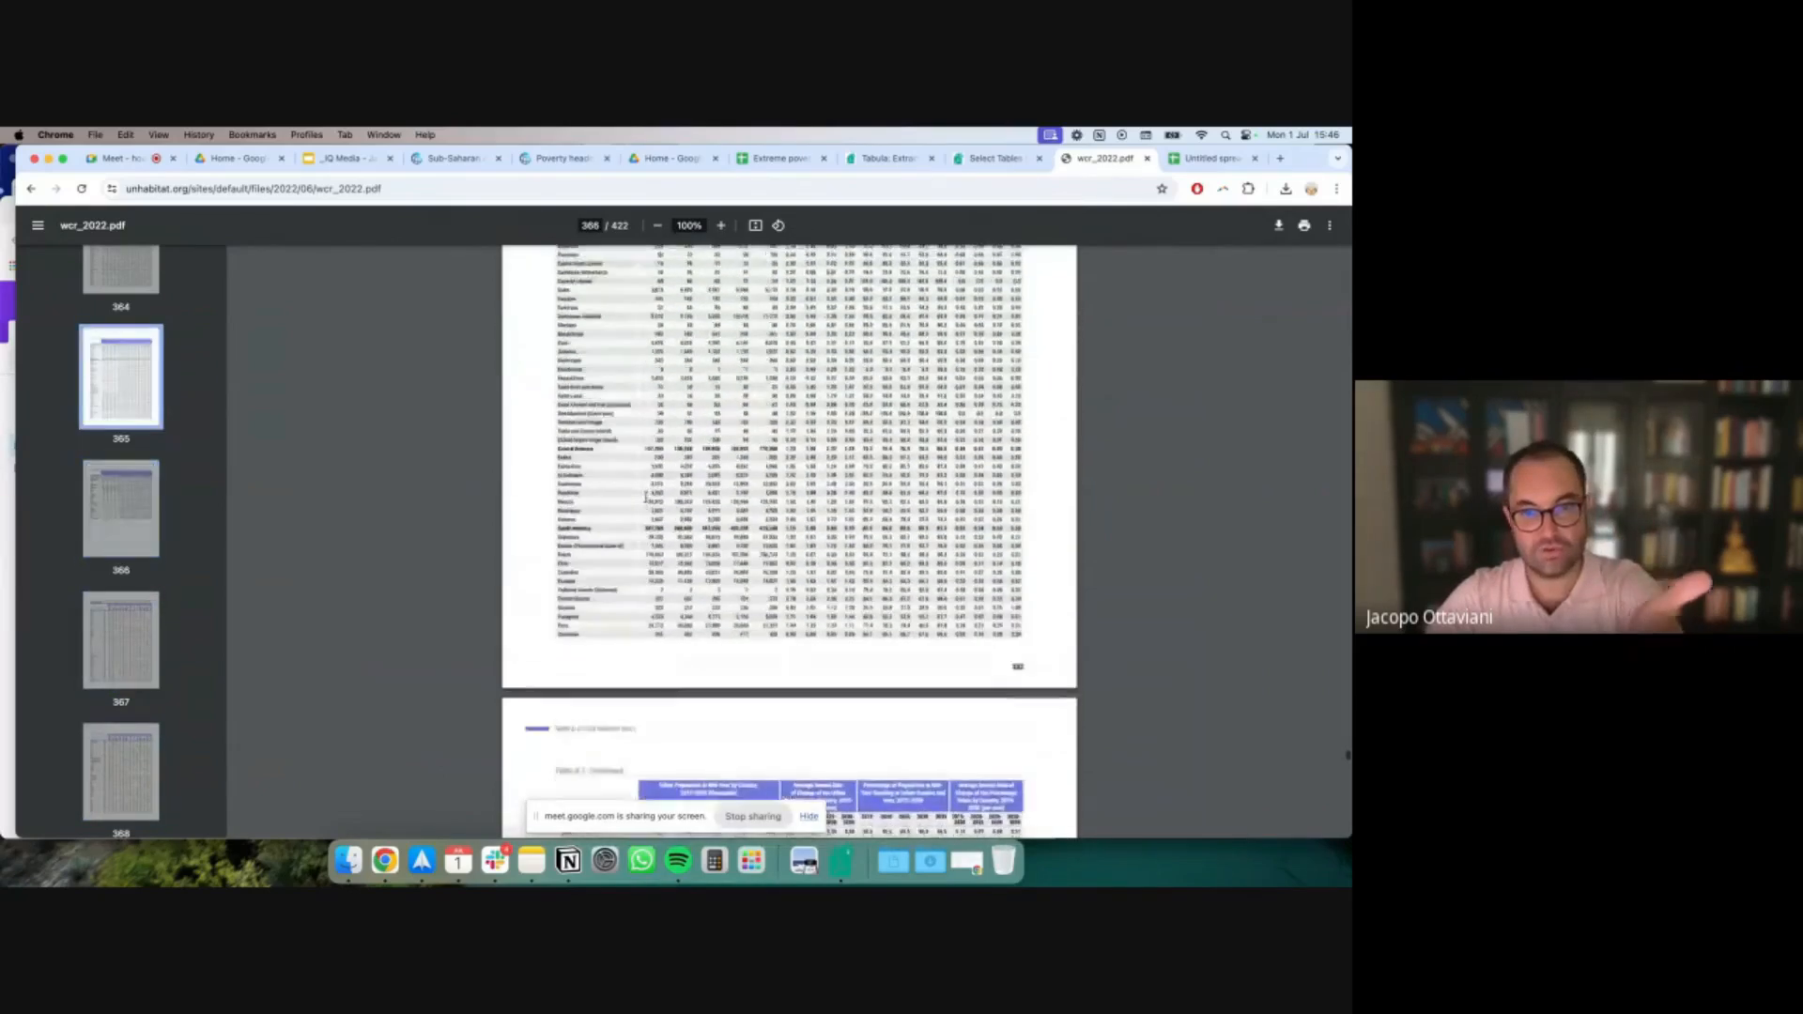
scroll(645, 499, up, 5)
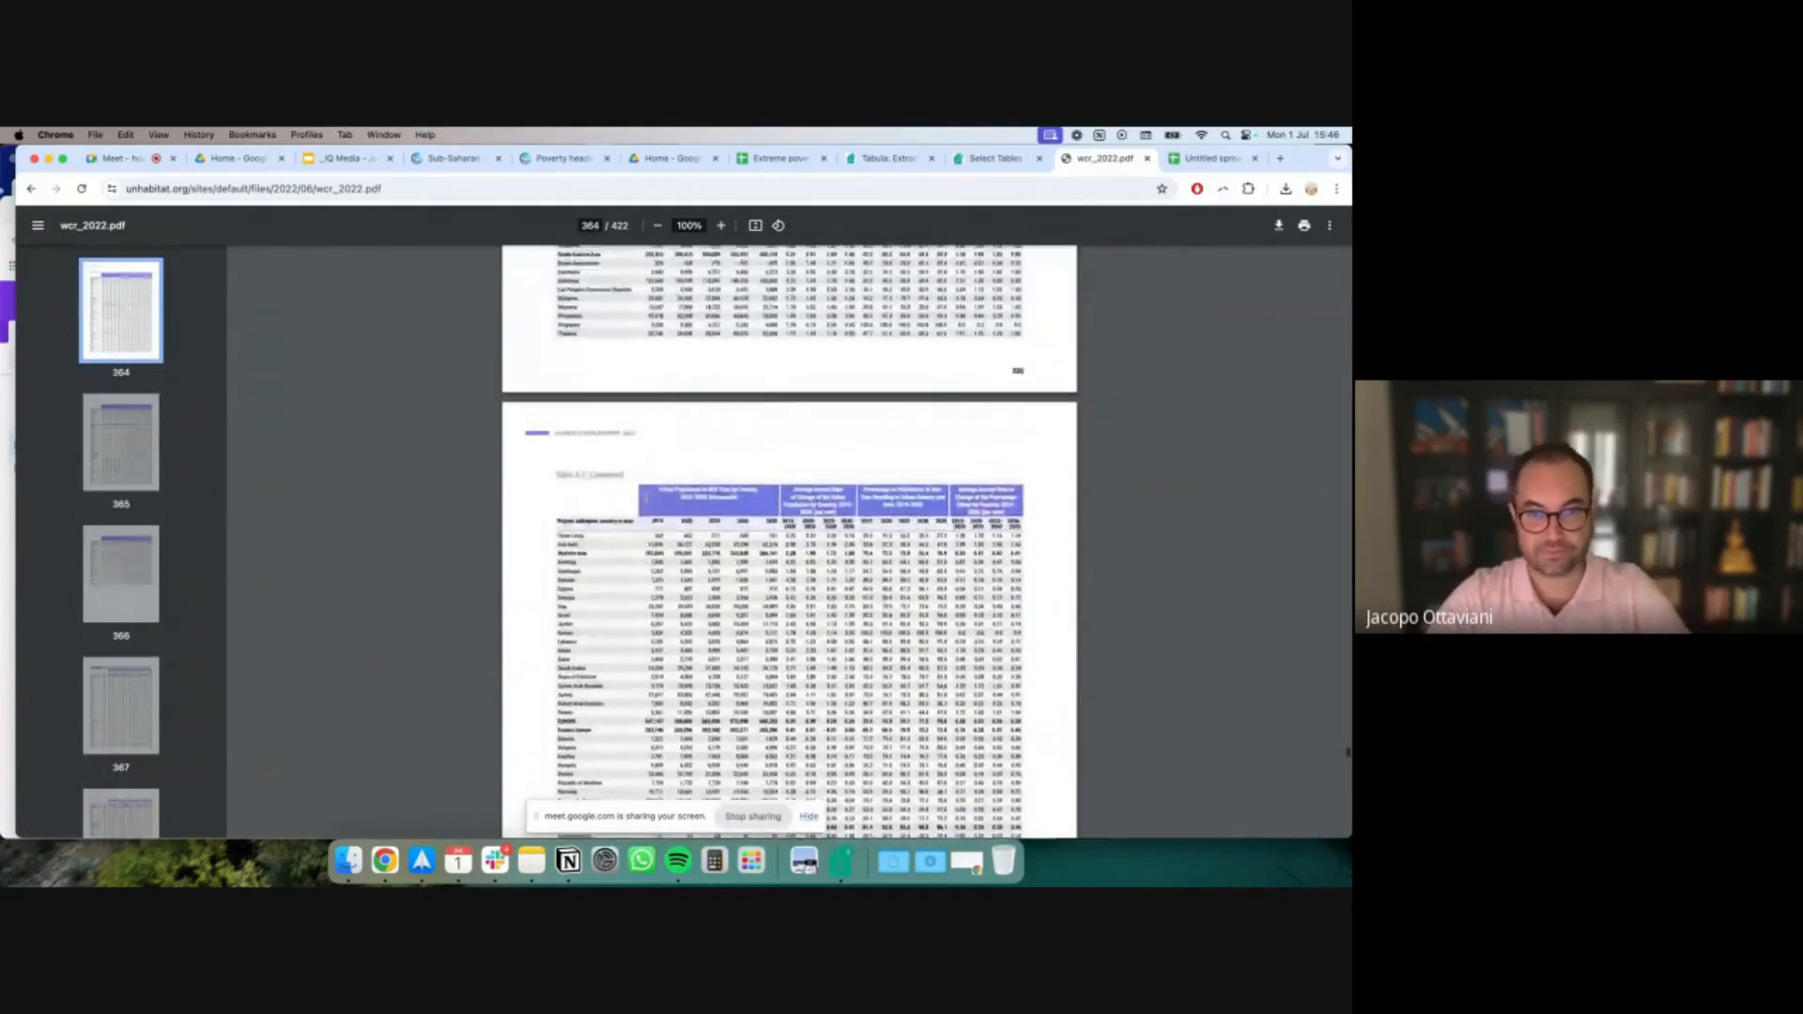
scroll(645, 498, up, 5)
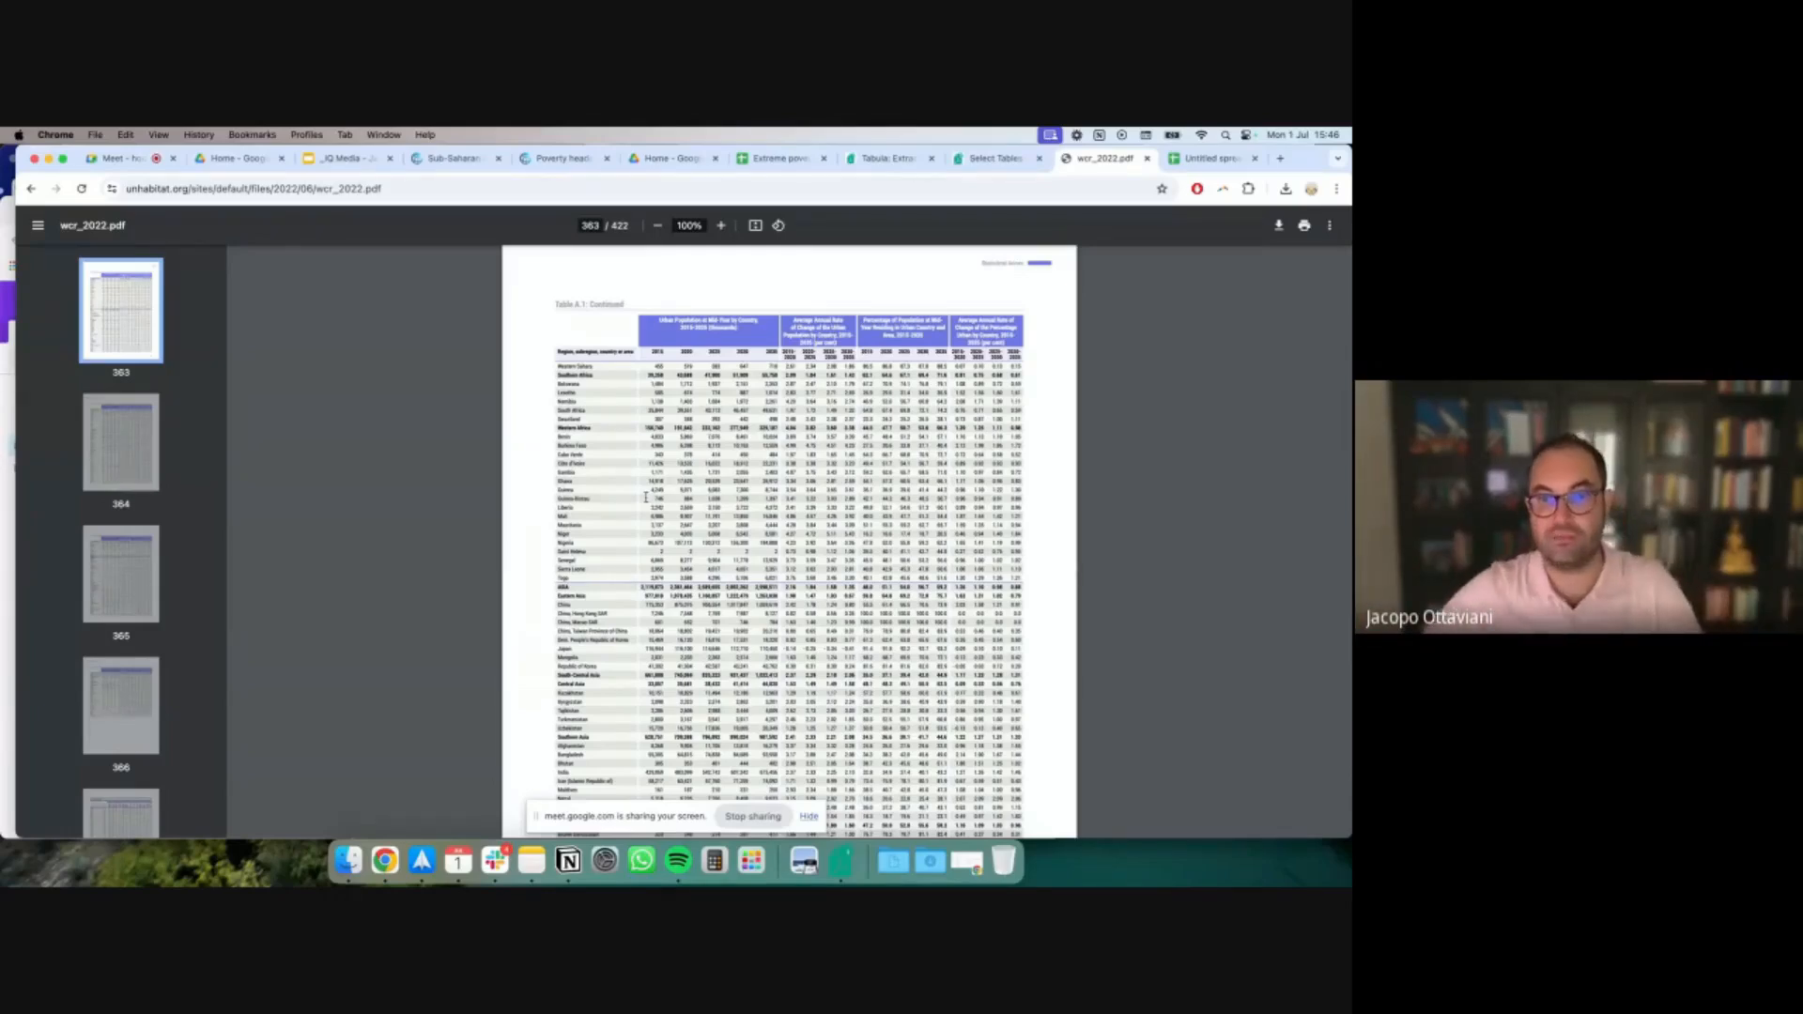
scroll(646, 497, up, 10)
scroll(681, 346, up, 1)
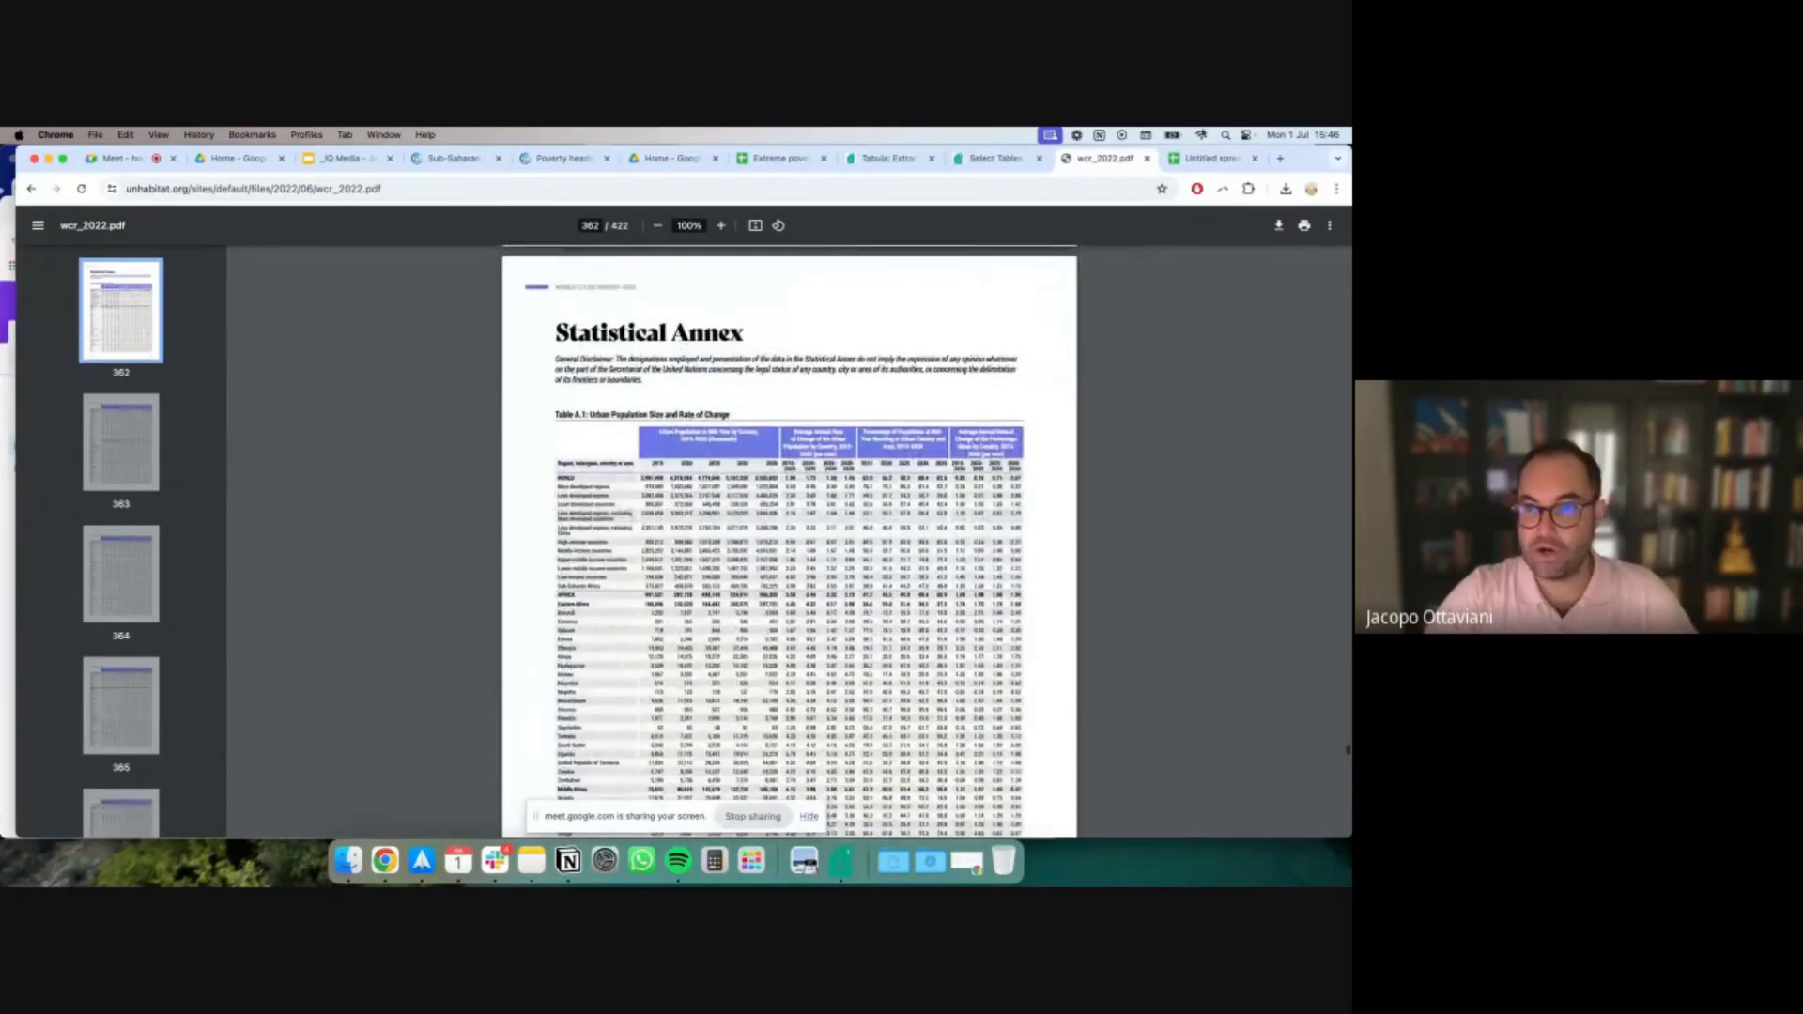
Switch to Tabula, check the table selections through the last page of extract-wcr_2022.pdf, and preview the extracted data
click(1007, 159)
scroll(834, 543, up, 5)
scroll(835, 543, down, 10)
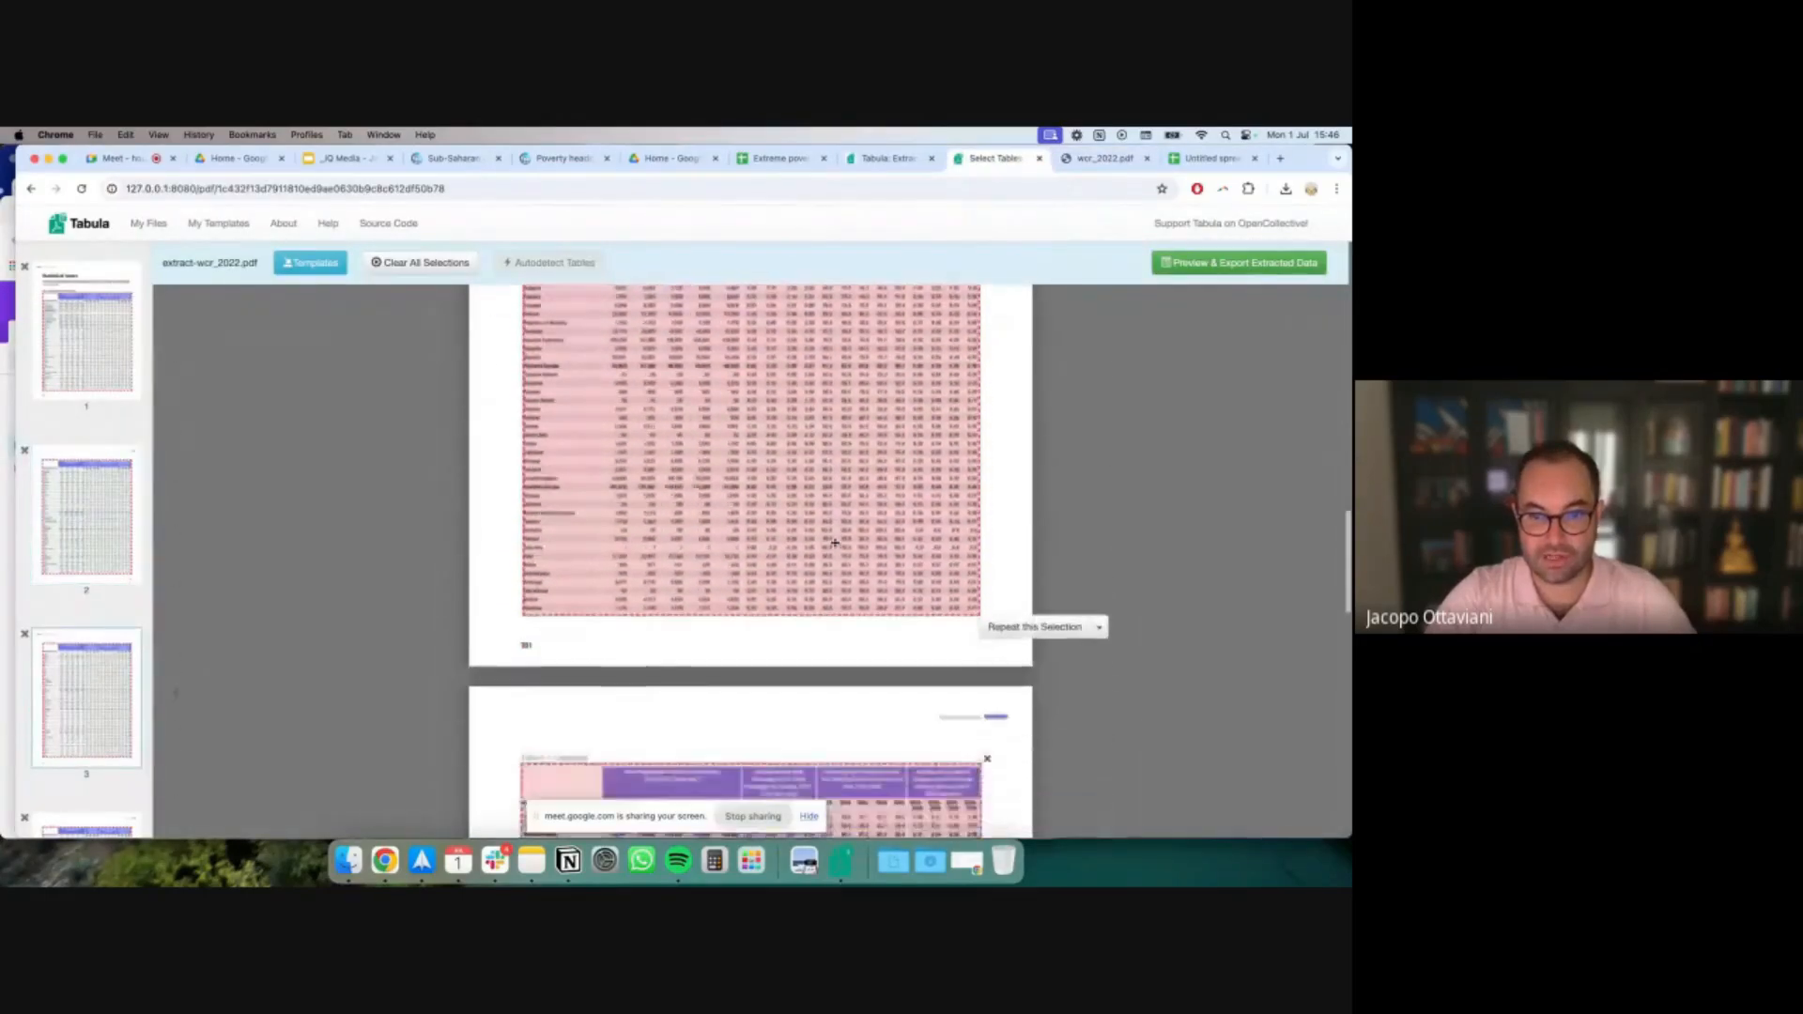
scroll(835, 543, down, 6)
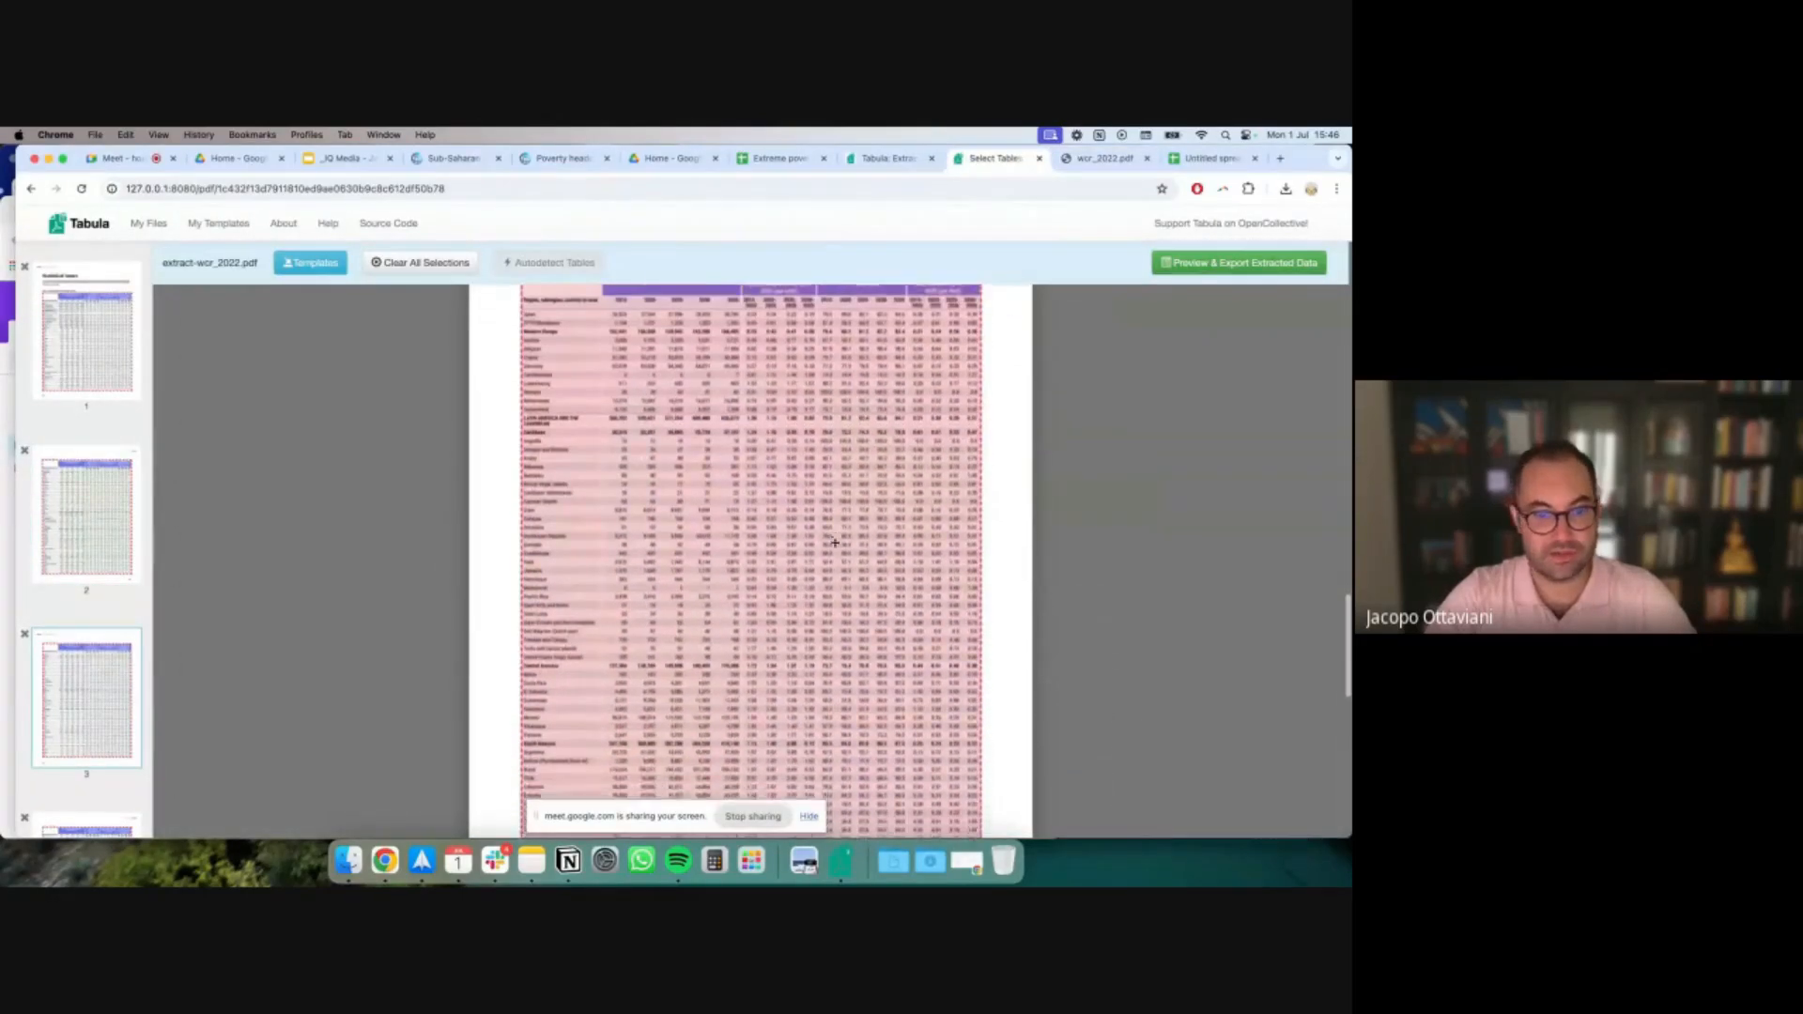
scroll(835, 542, down, 3)
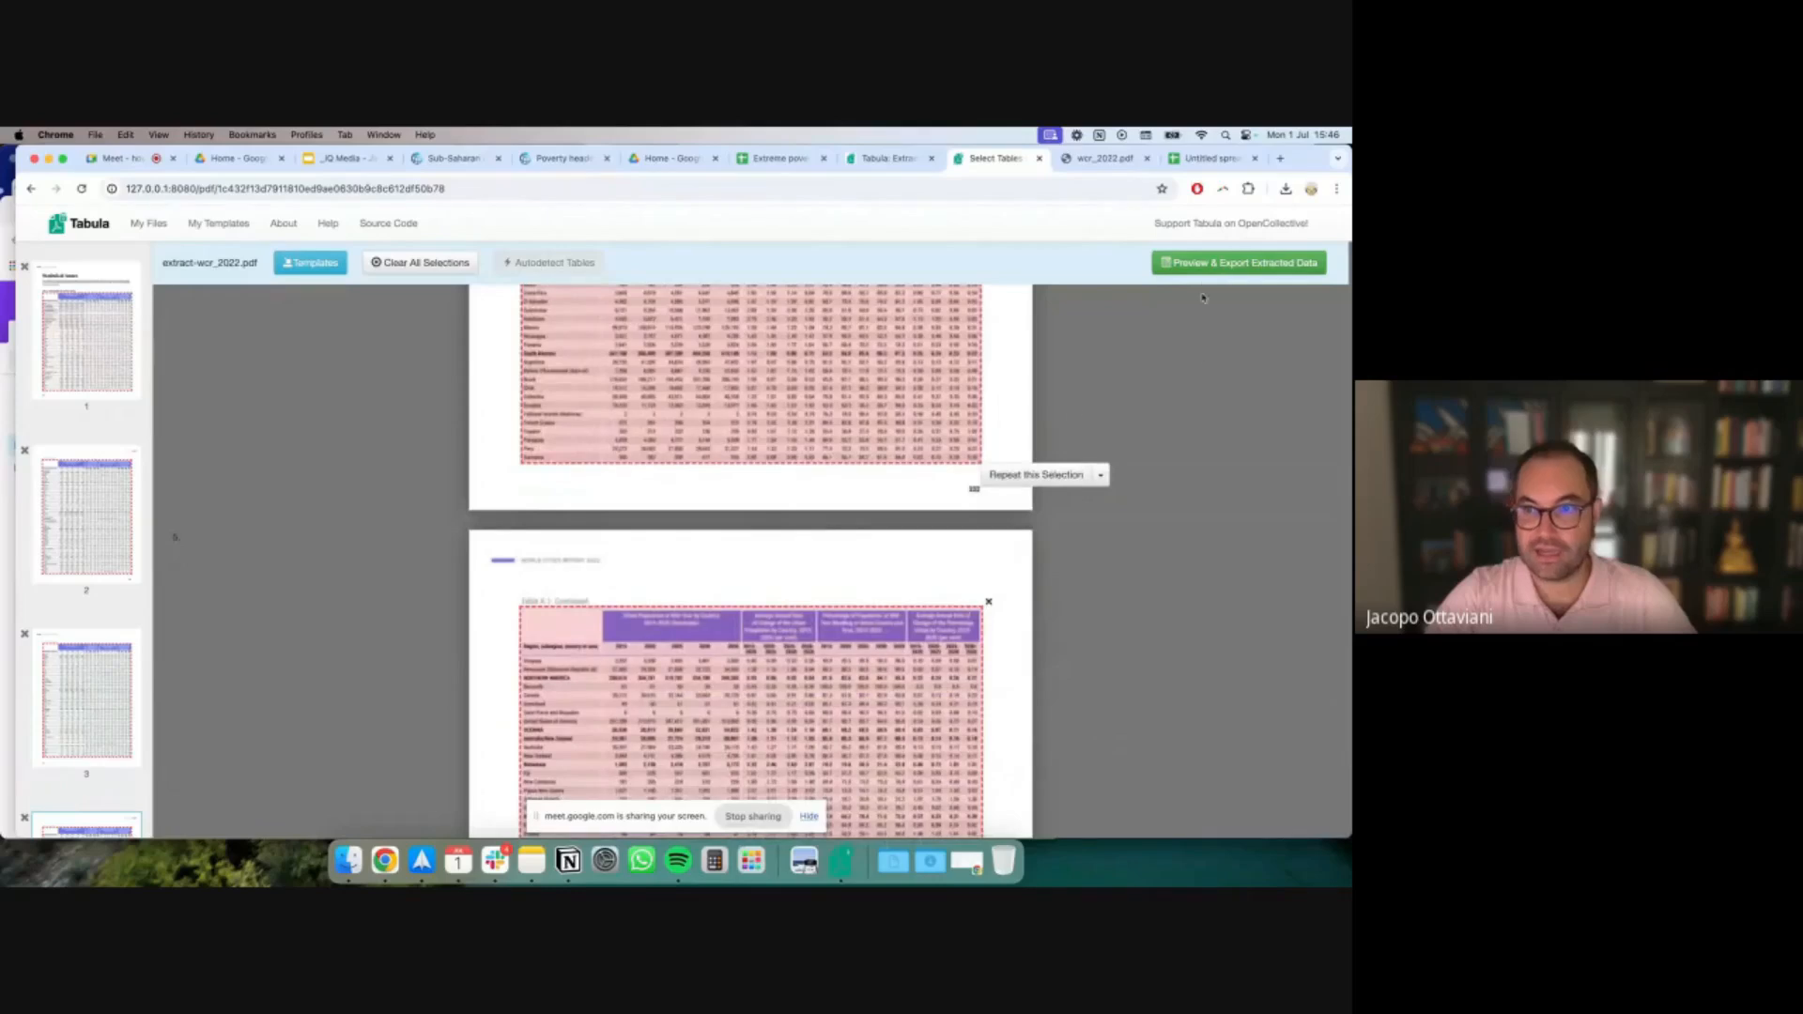
scroll(1049, 311, down, 2)
scroll(1050, 311, down, 4)
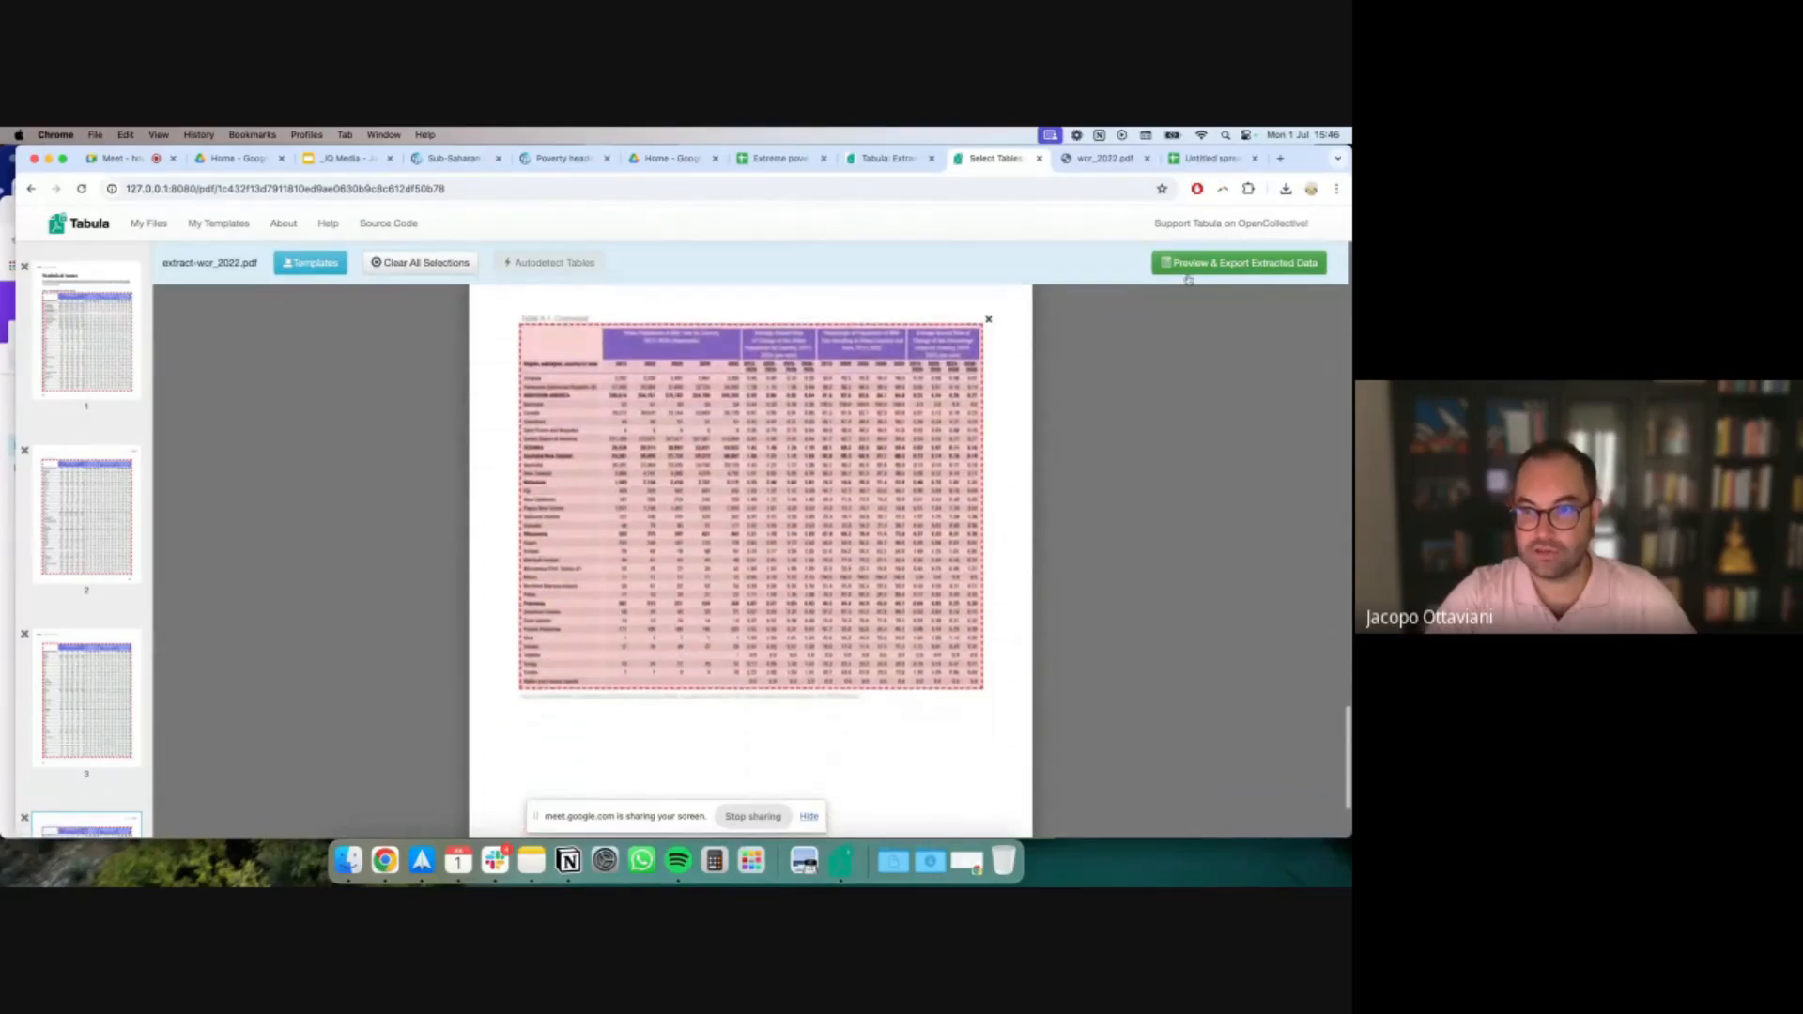
click(1190, 267)
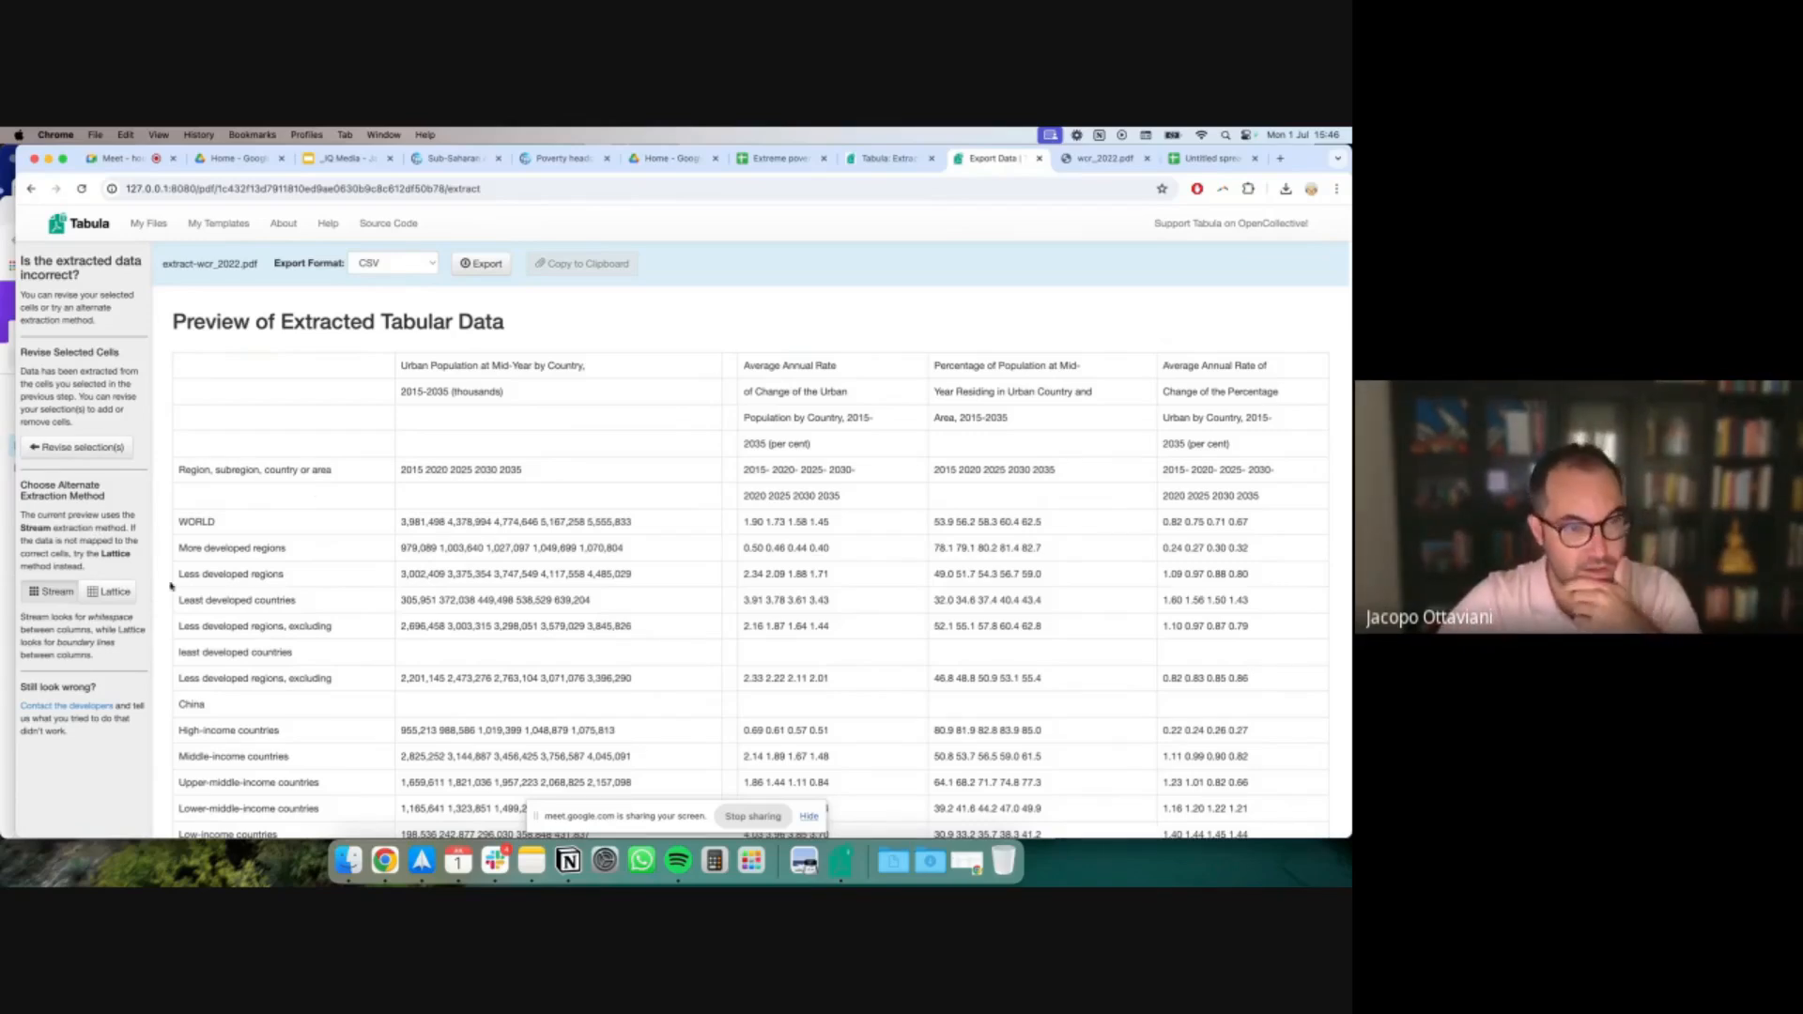
Examine how the Stream preview splits the columns, including the empty column and the WORLD row's urban population values
scroll(402, 529, down, 10)
scroll(402, 529, up, 10)
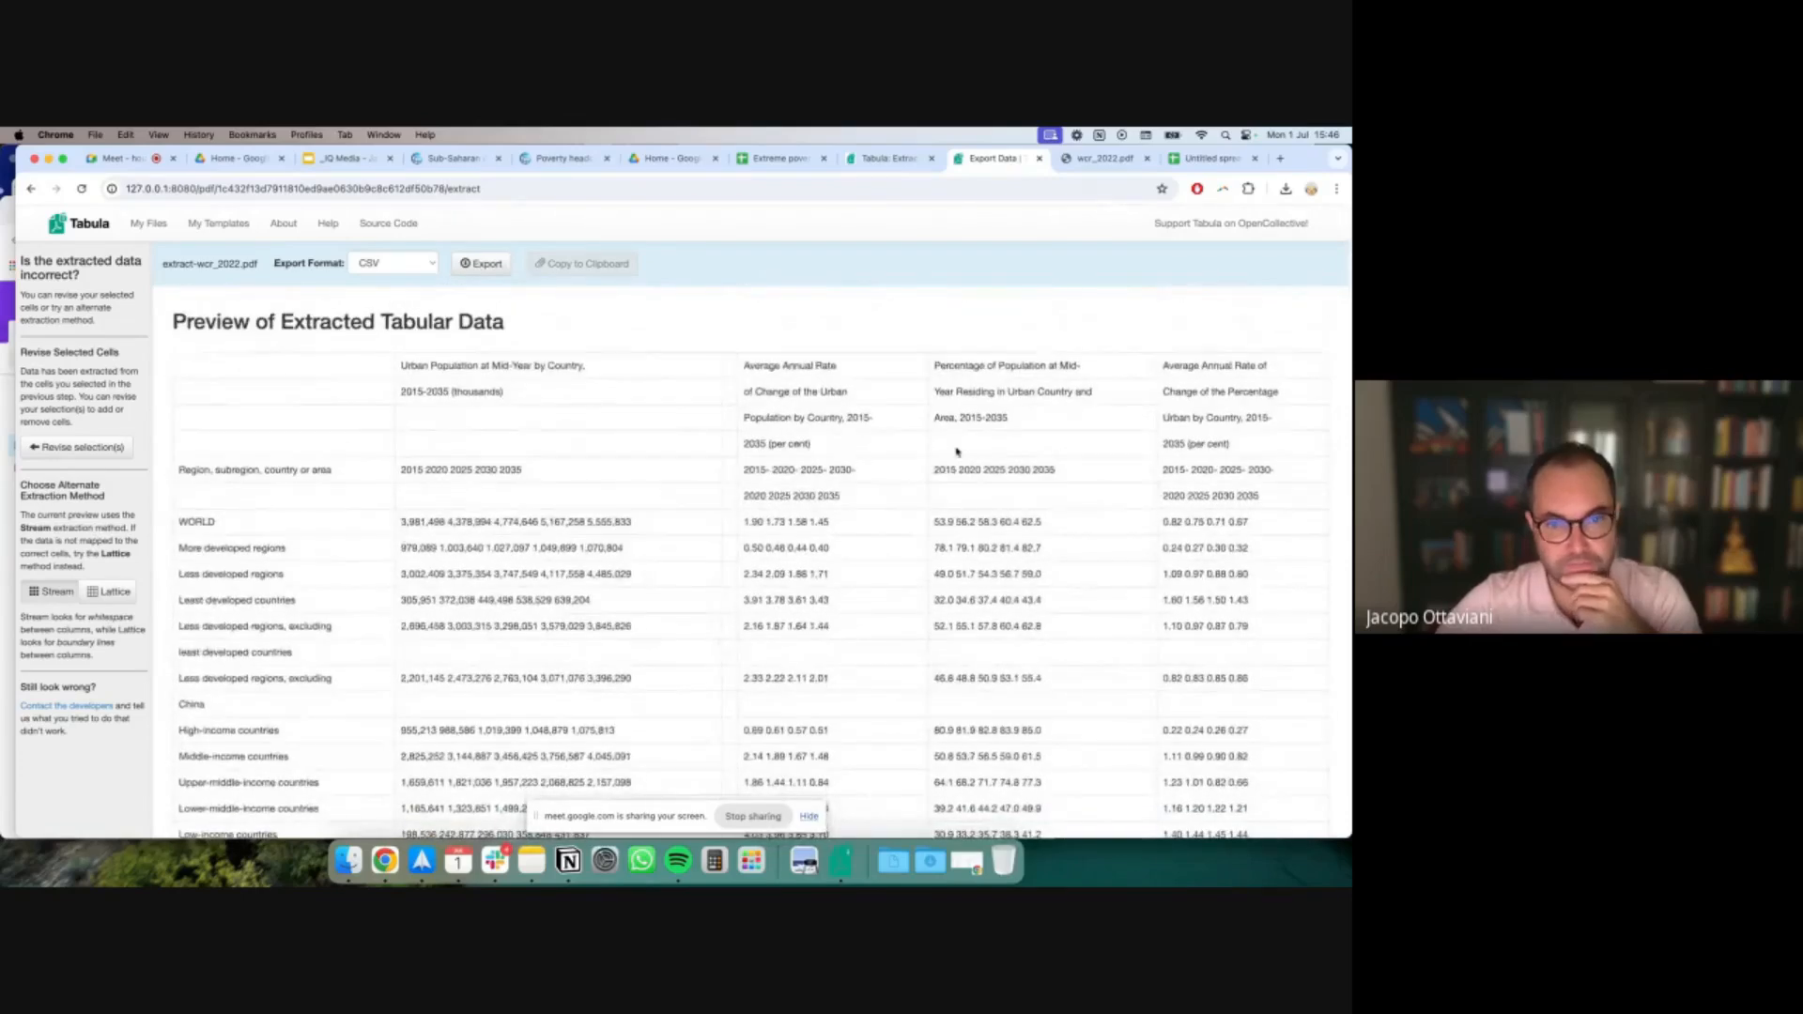
drag(729, 357, 729, 509)
click(729, 509)
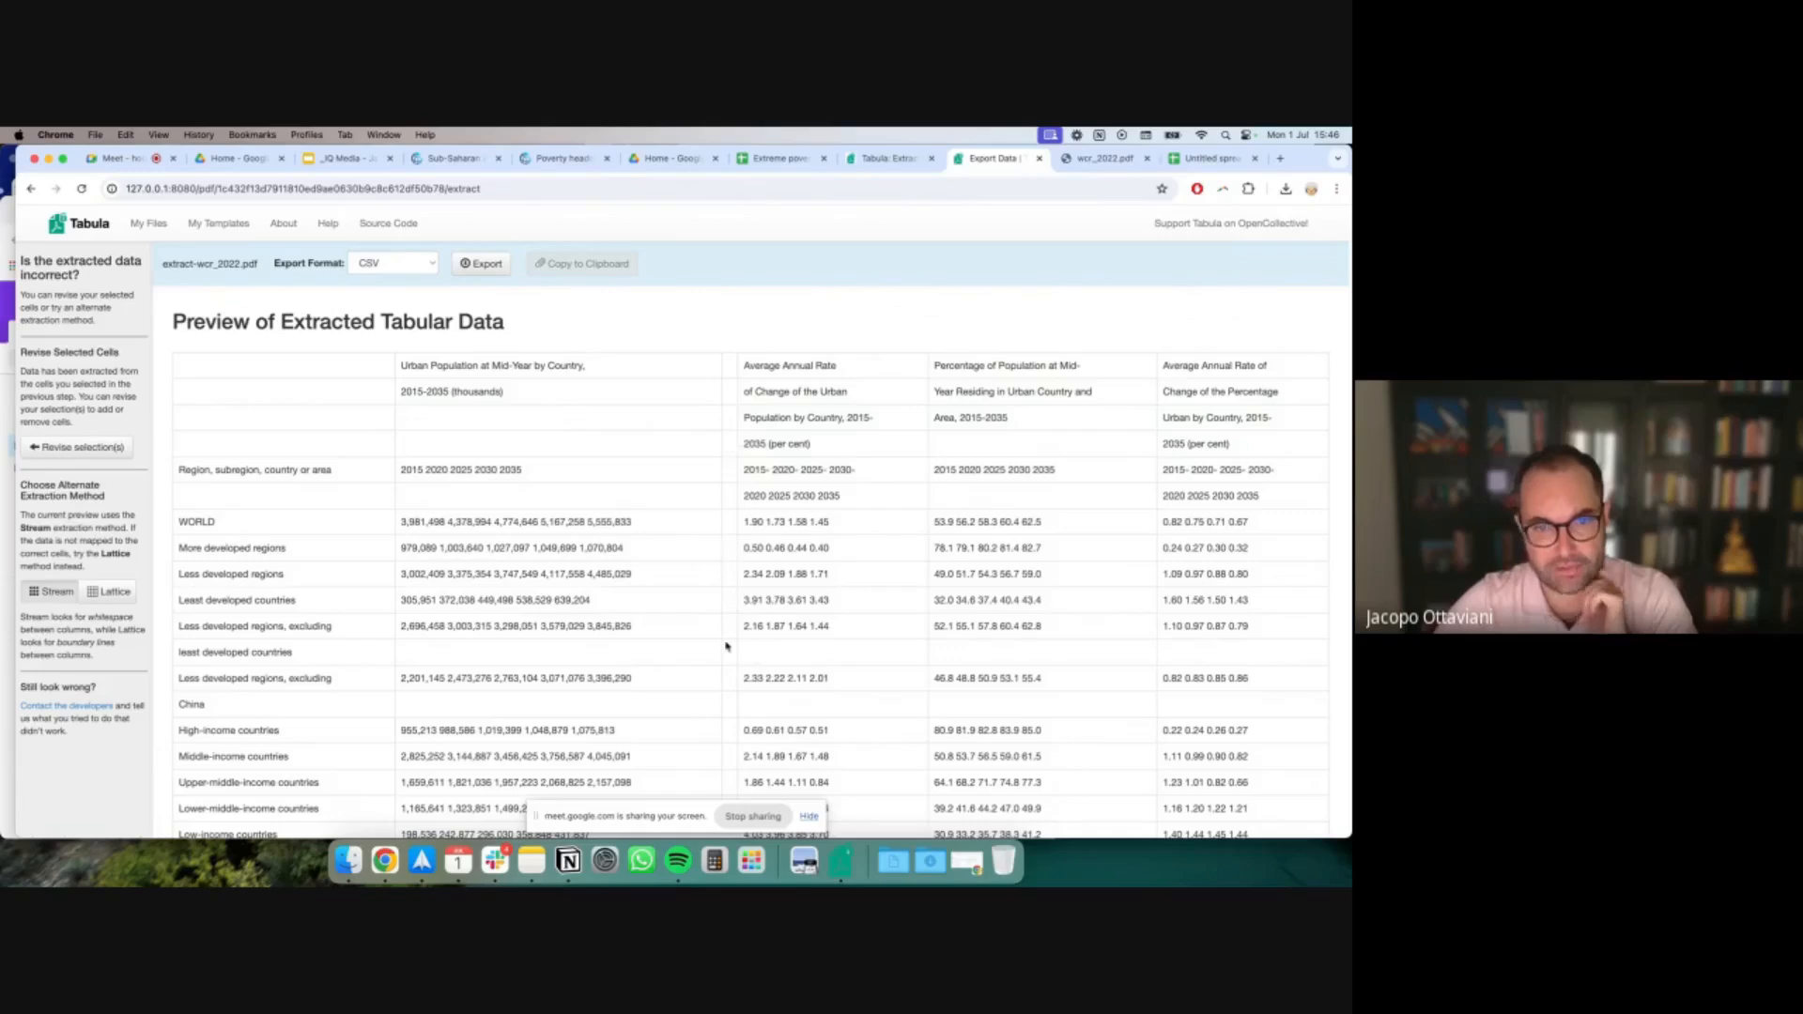
scroll(726, 646, down, 5)
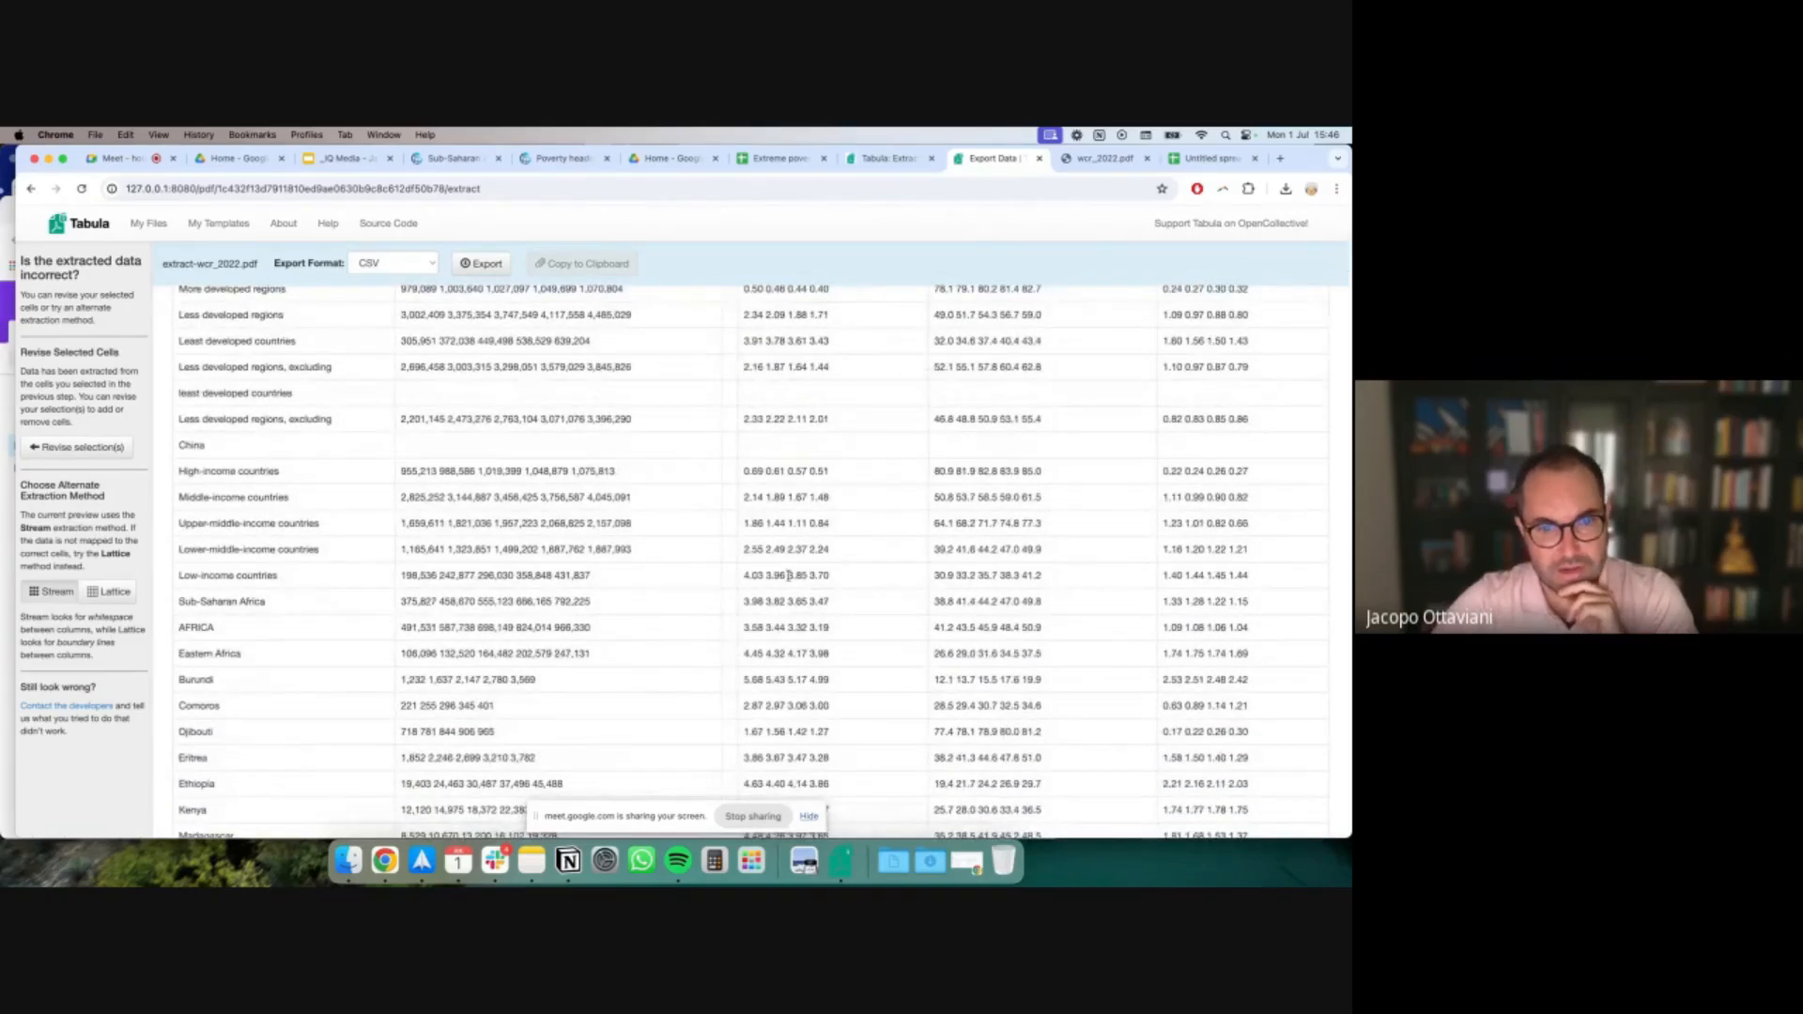
scroll(788, 575, up, 5)
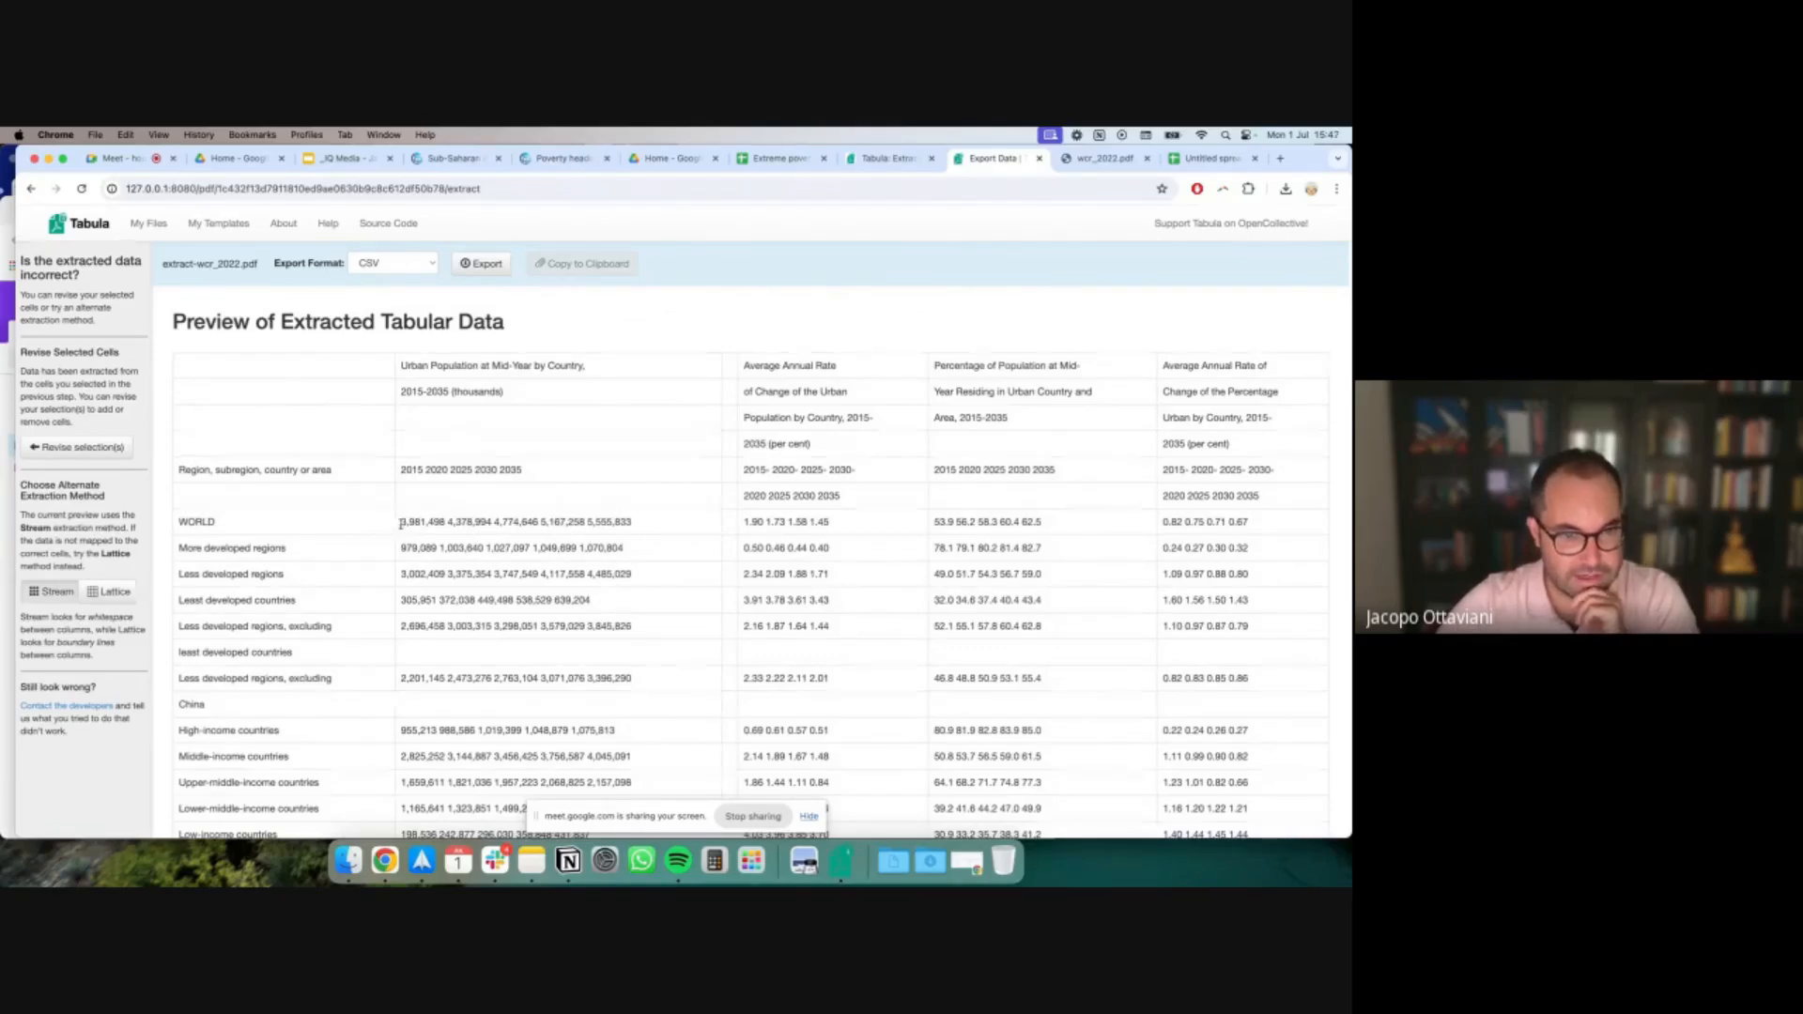
drag(401, 524, 568, 536)
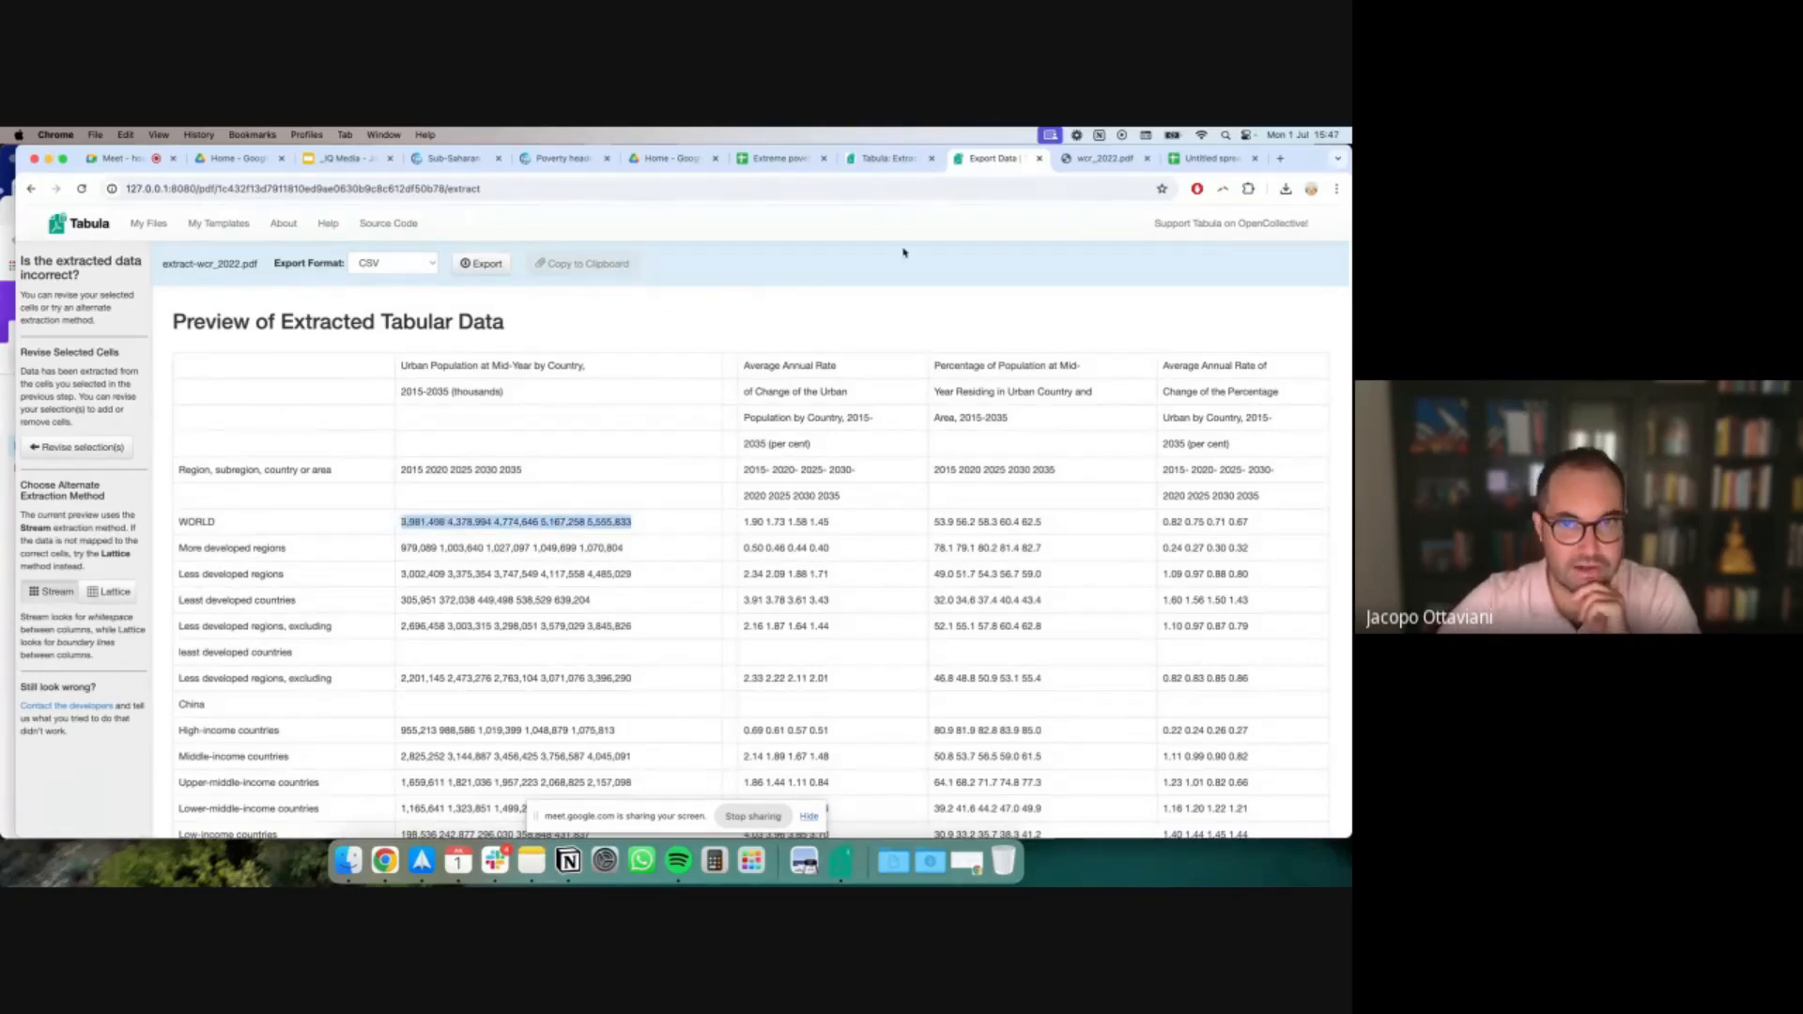
Compare the WORLD row's urban population values in the PDF, enlarged to 250%, with the same row in the Tabula preview
click(1100, 158)
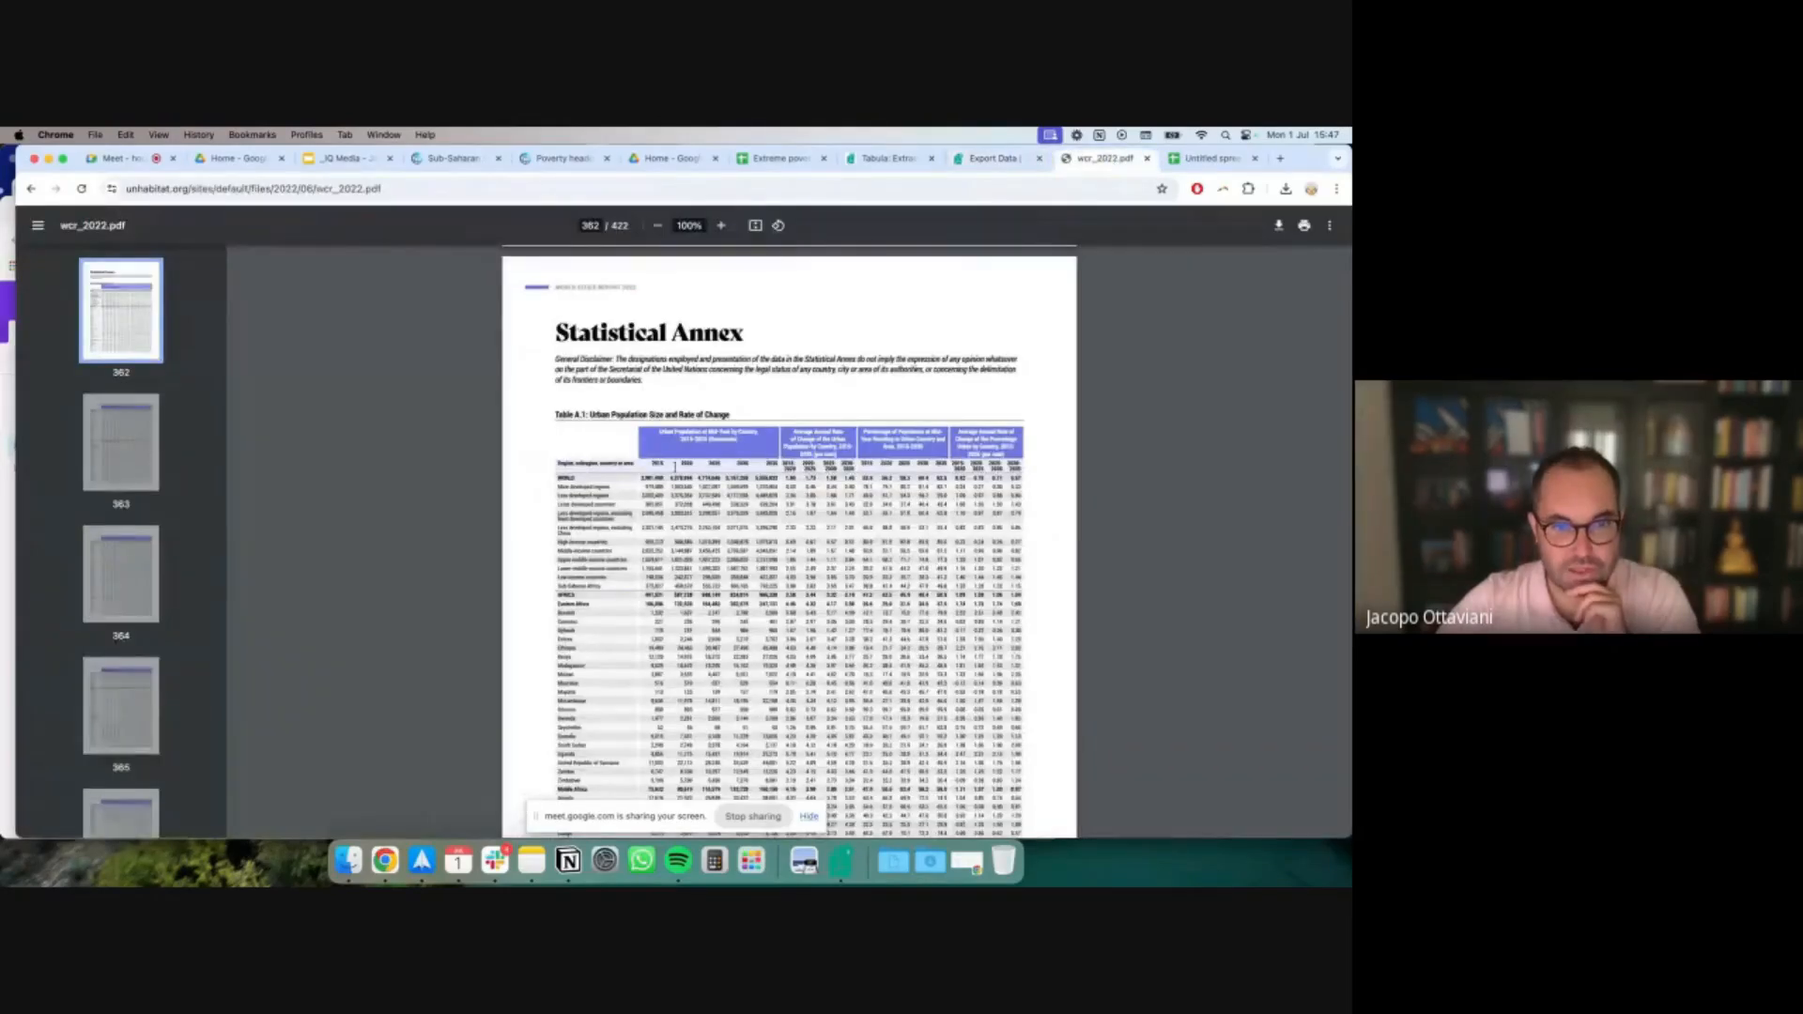
click(720, 225)
click(720, 225)
click(720, 226)
click(720, 226)
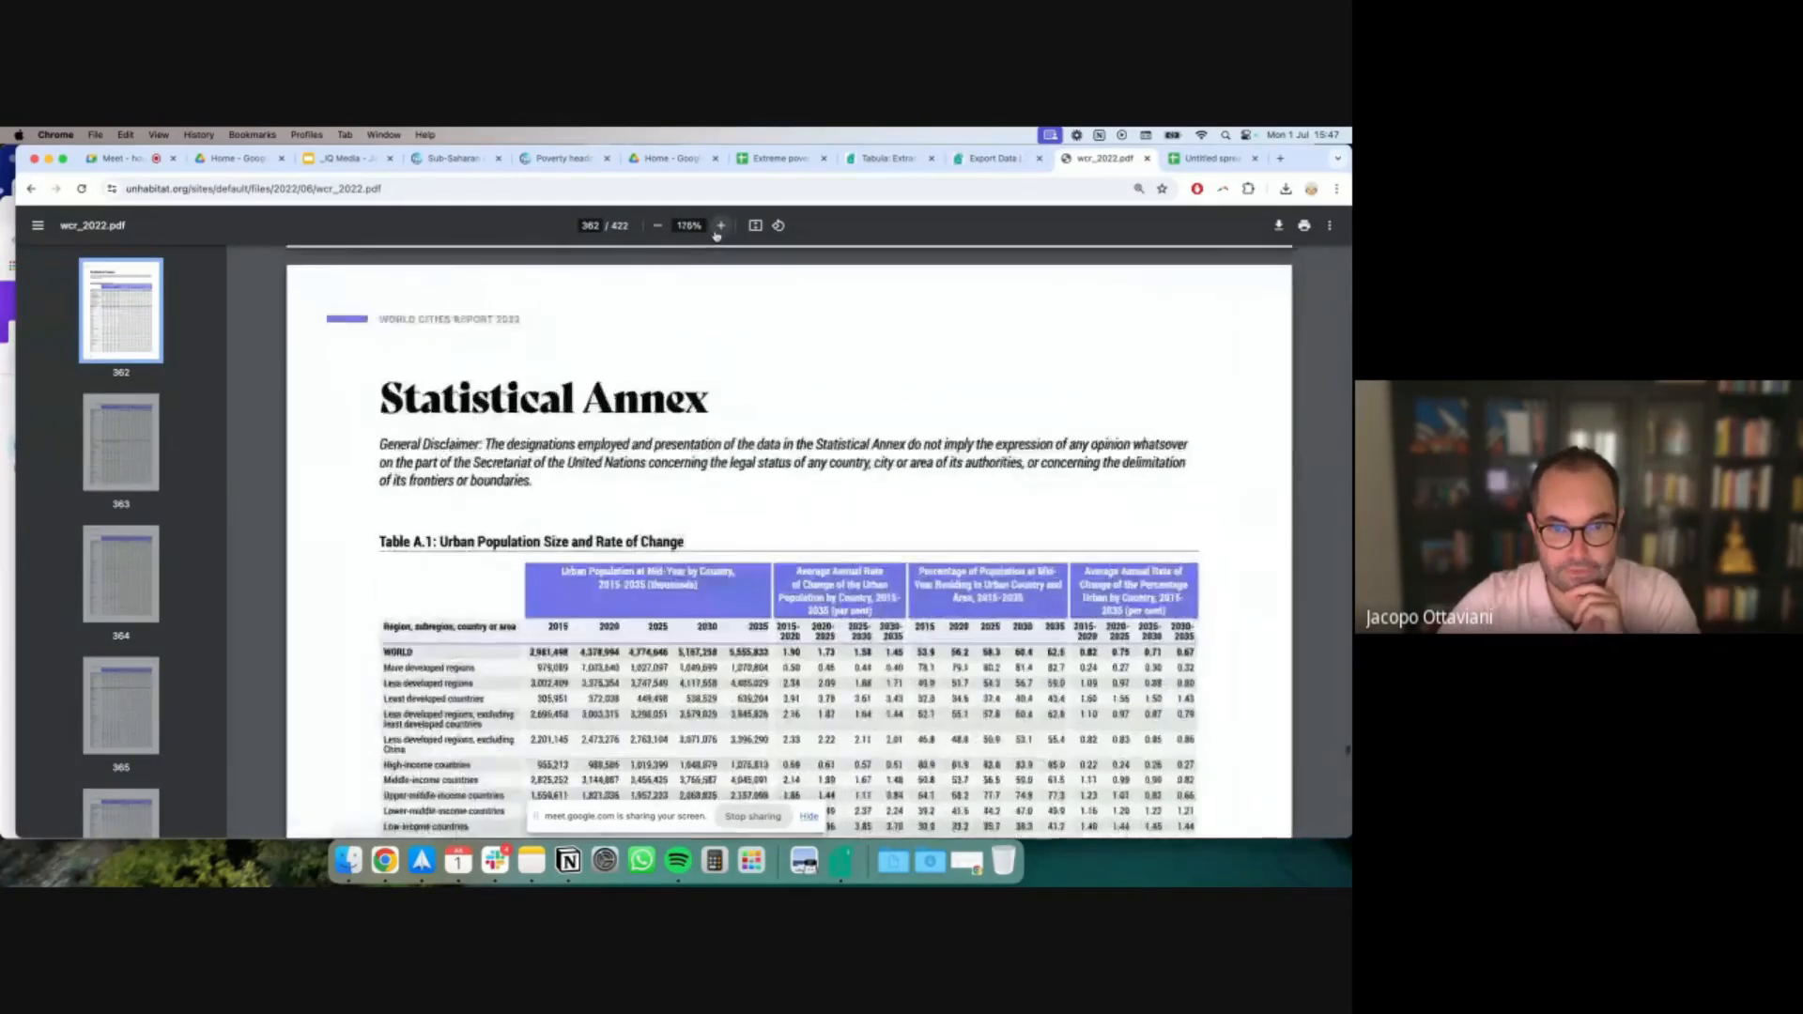
click(721, 225)
click(720, 225)
scroll(610, 554, down, 4)
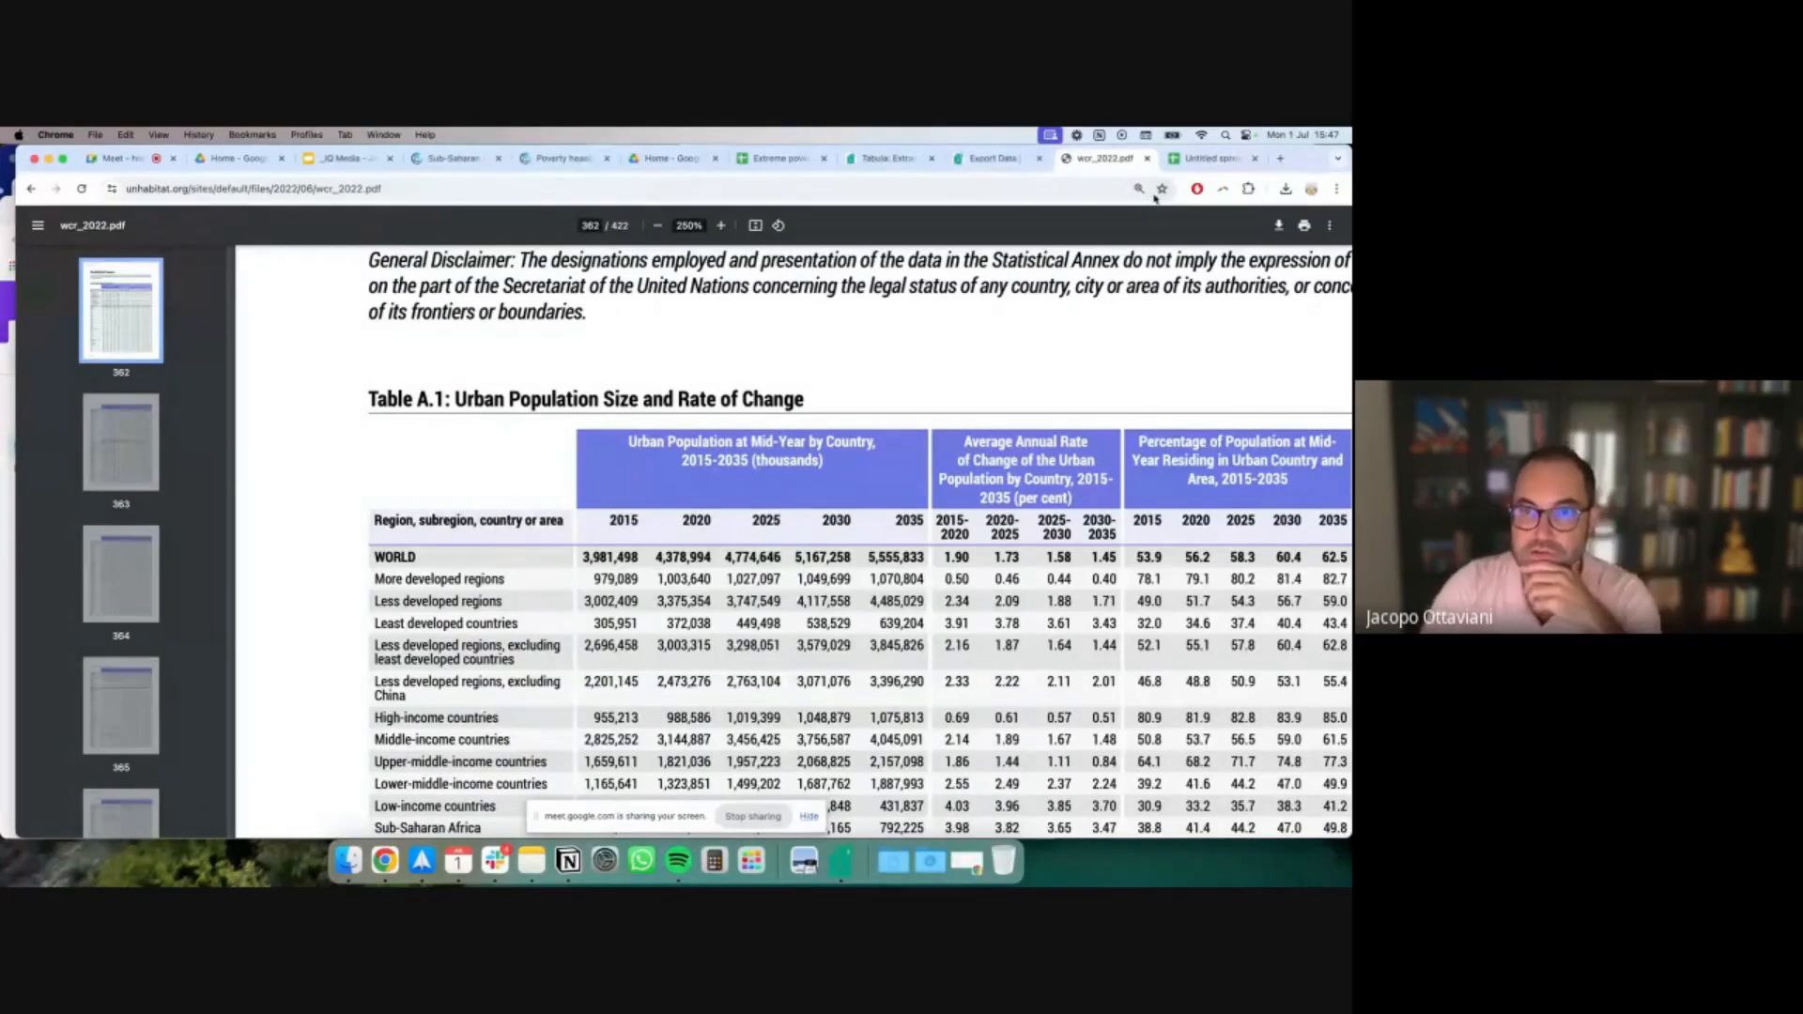
click(992, 160)
click(488, 520)
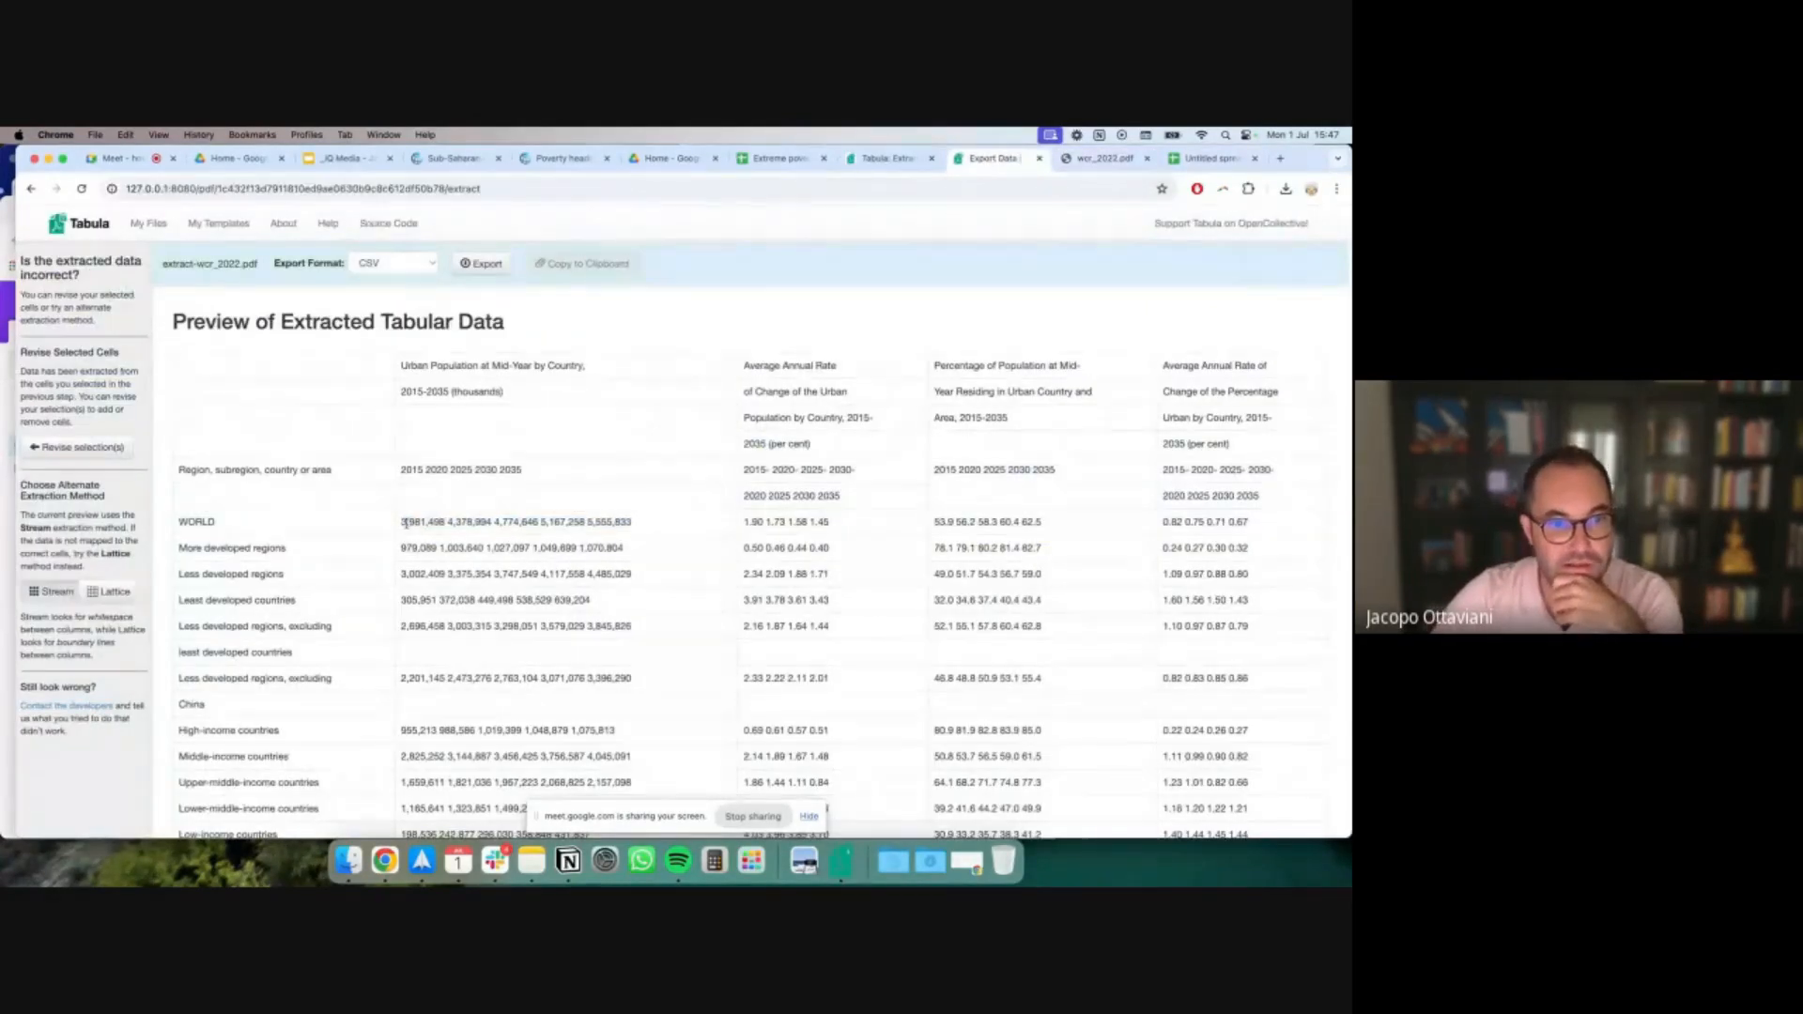
drag(400, 526, 652, 526)
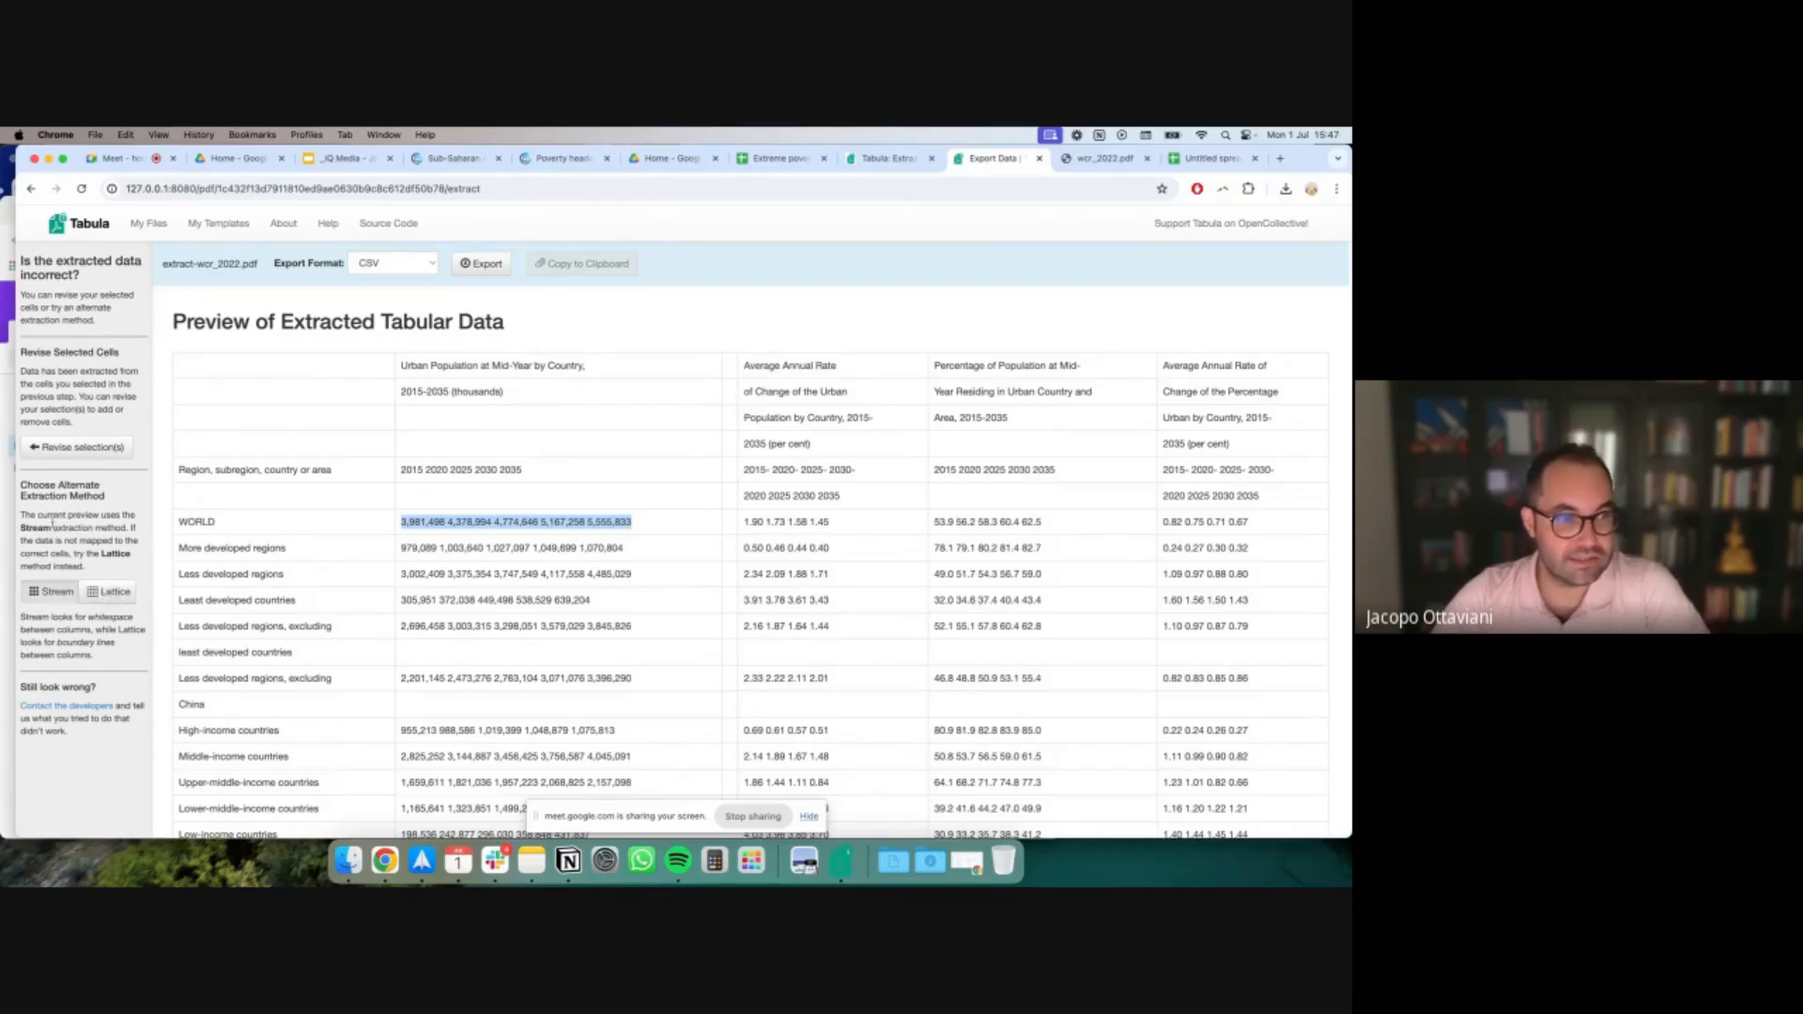
Compare the Lattice and Stream extraction methods and leave the preview set to Lattice
click(109, 591)
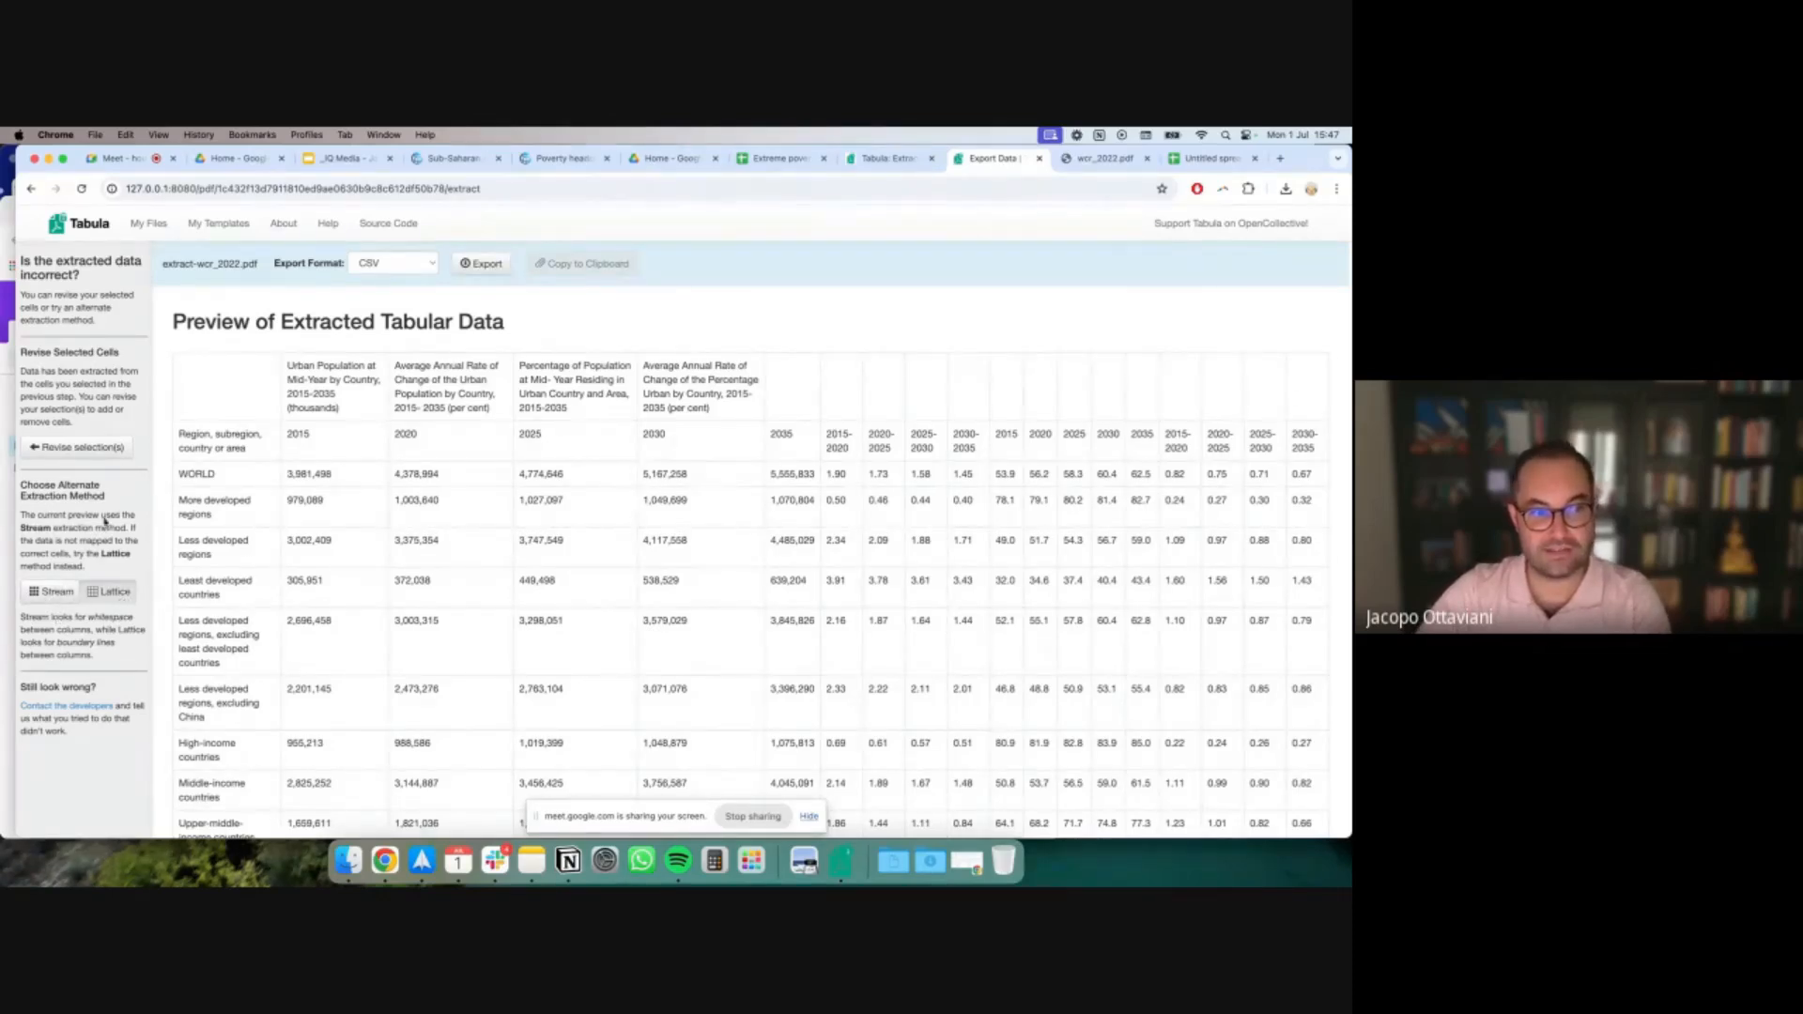
click(54, 592)
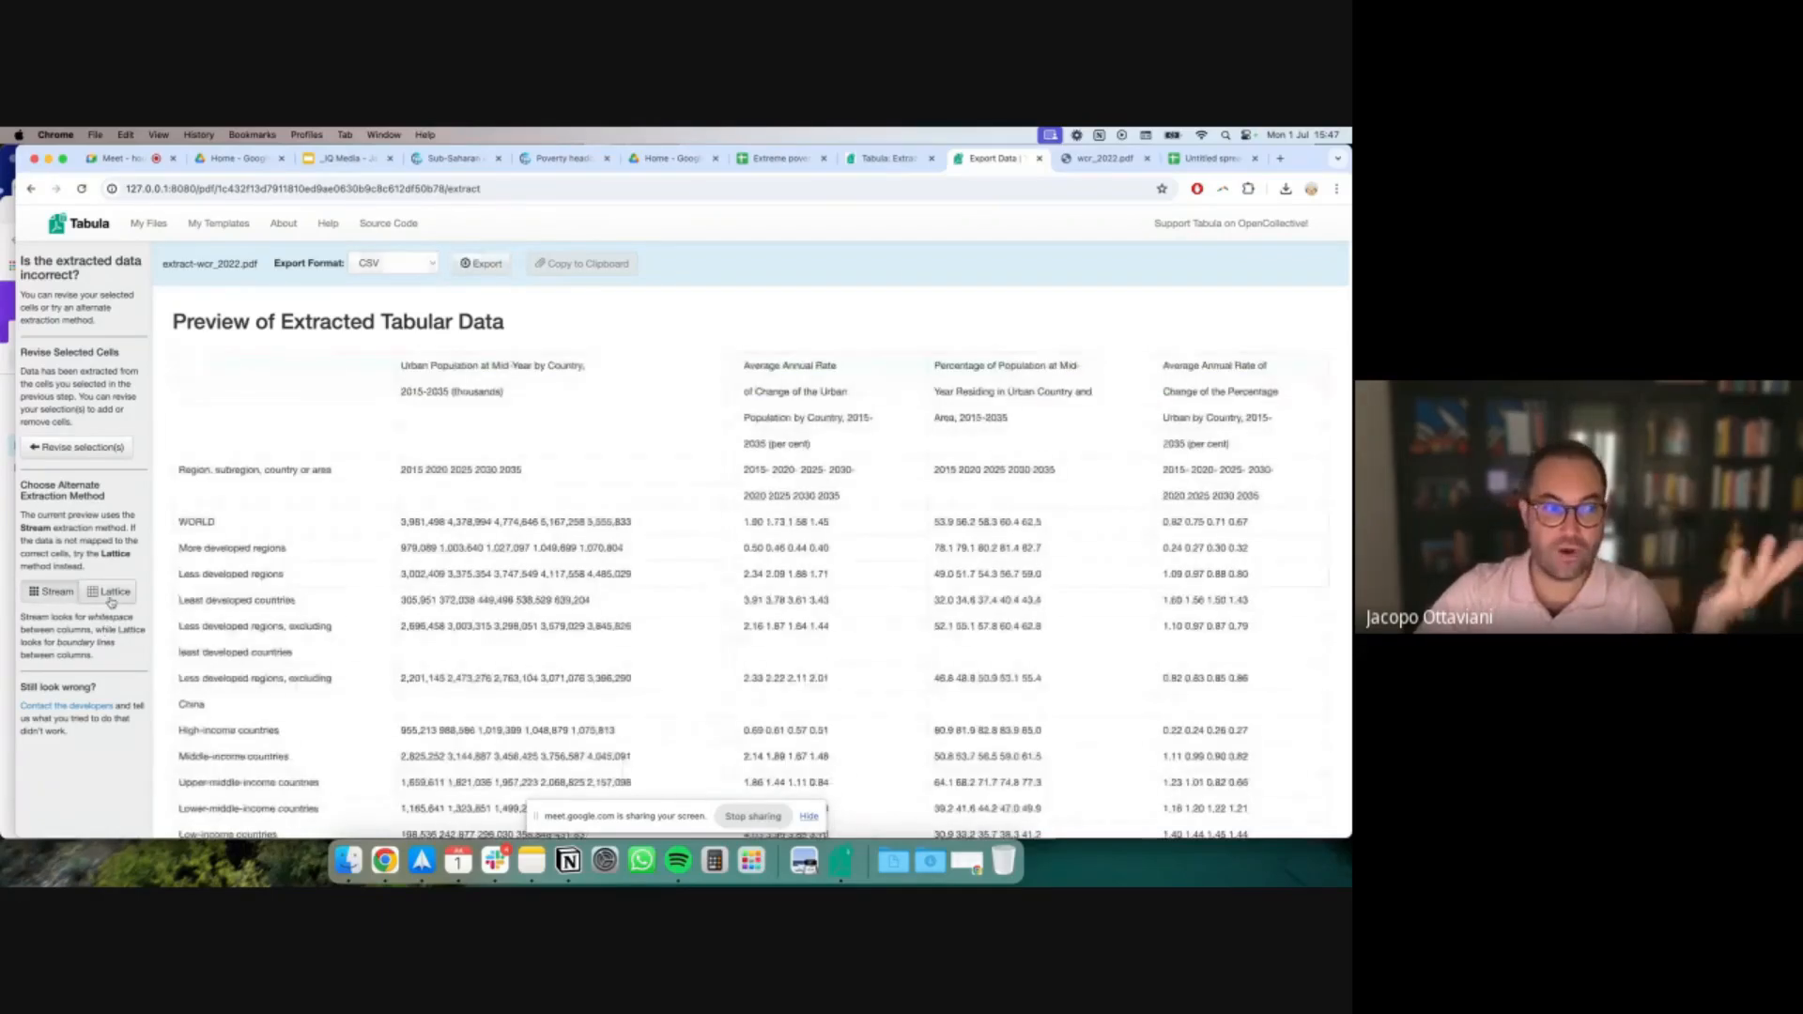
click(111, 599)
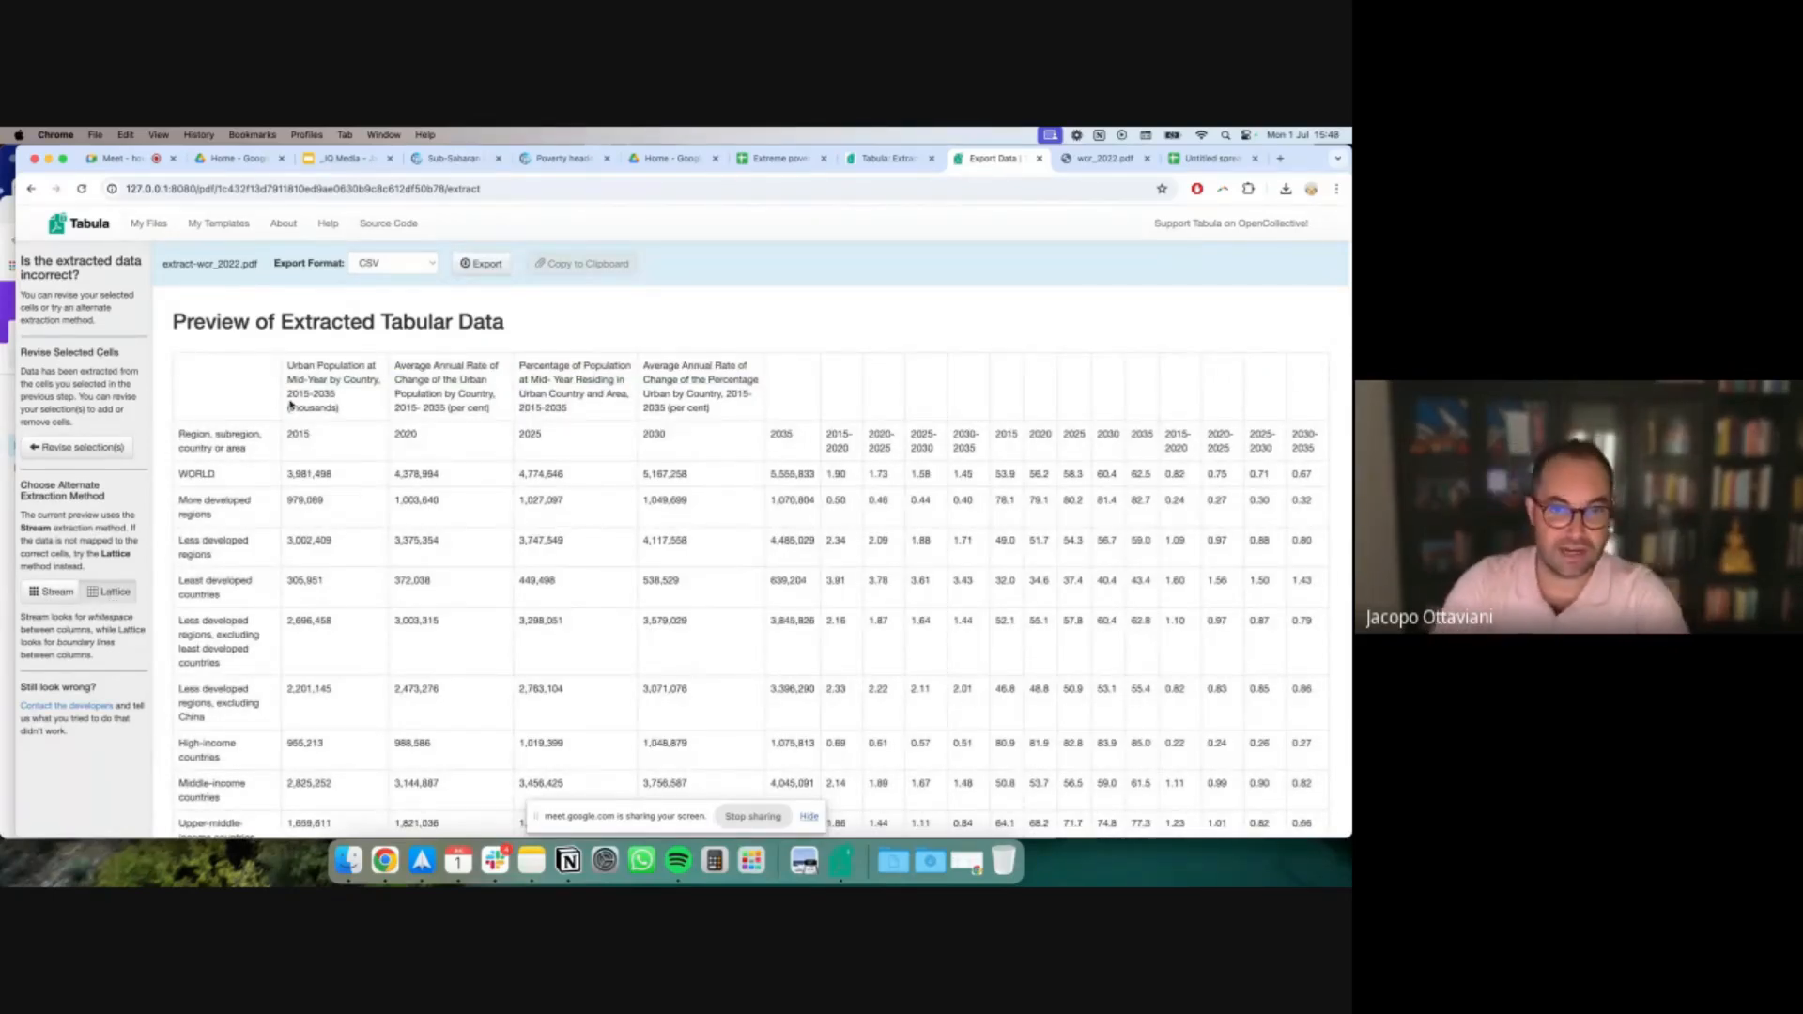
Examine the Lattice preview across all extracted pages, checking the column split, repeated headers and country rows
scroll(266, 446, down, 1)
scroll(265, 446, up, 2)
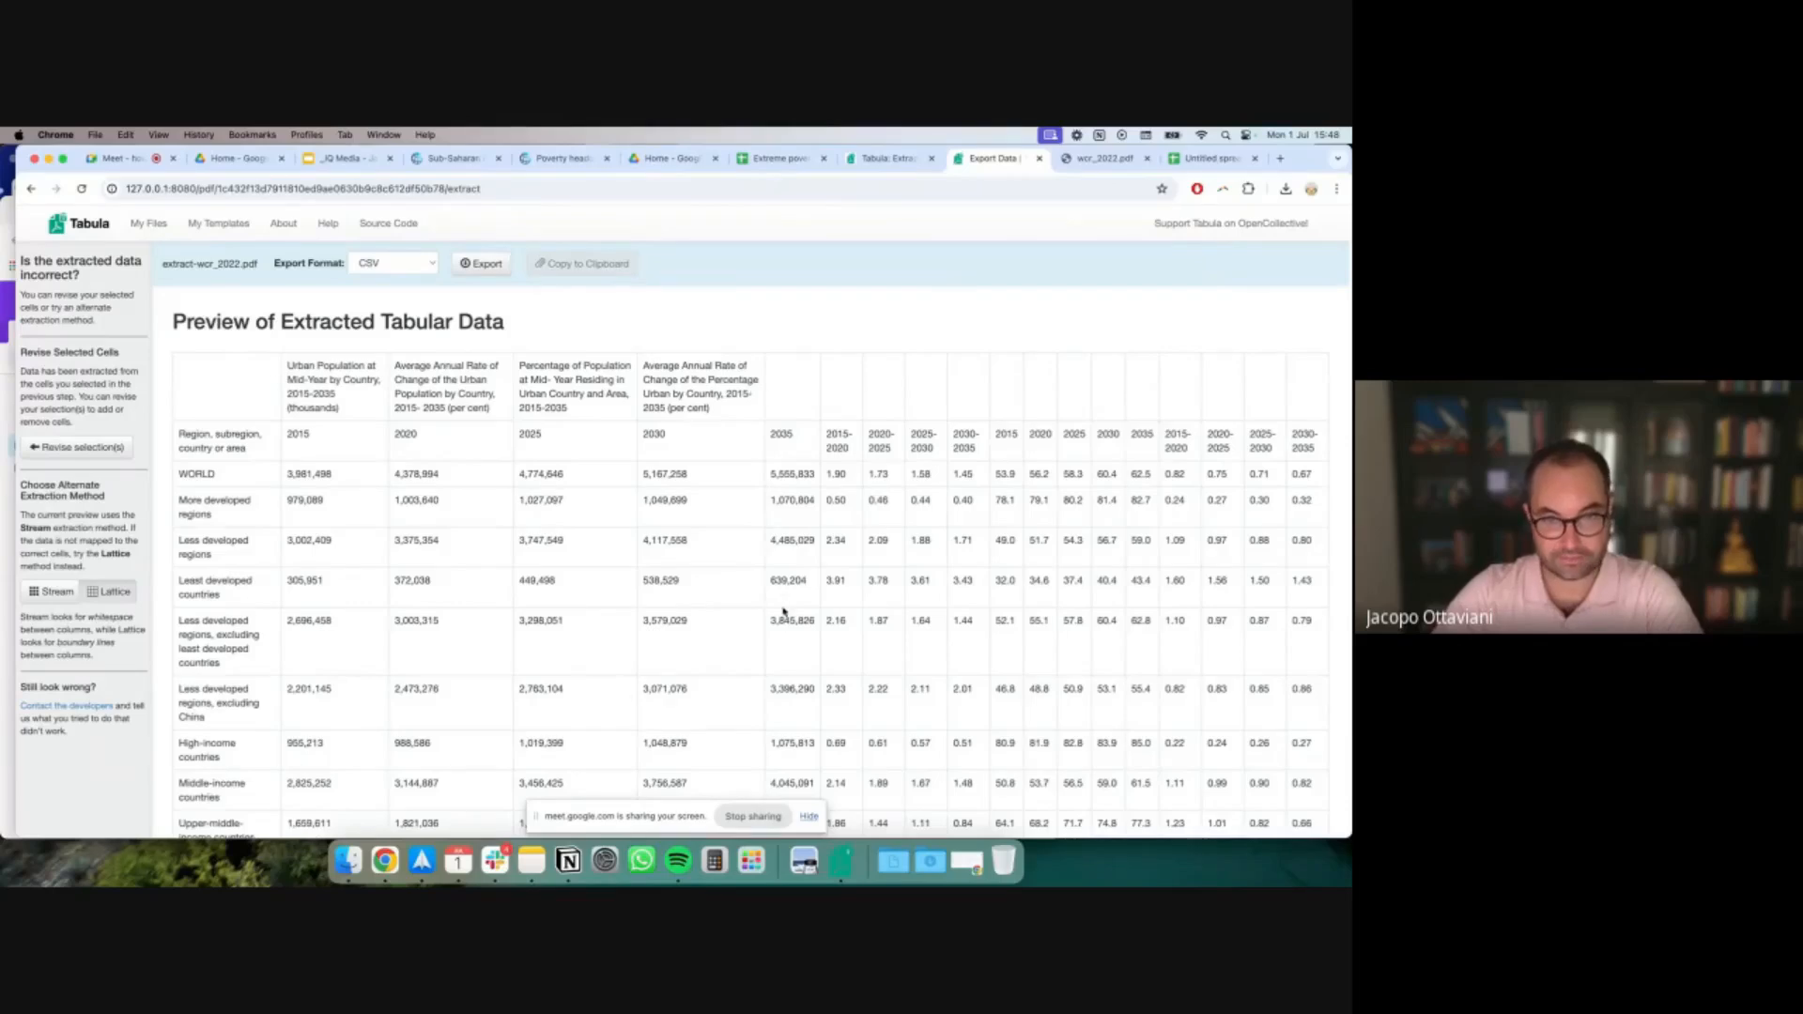
scroll(1076, 520, down, 20)
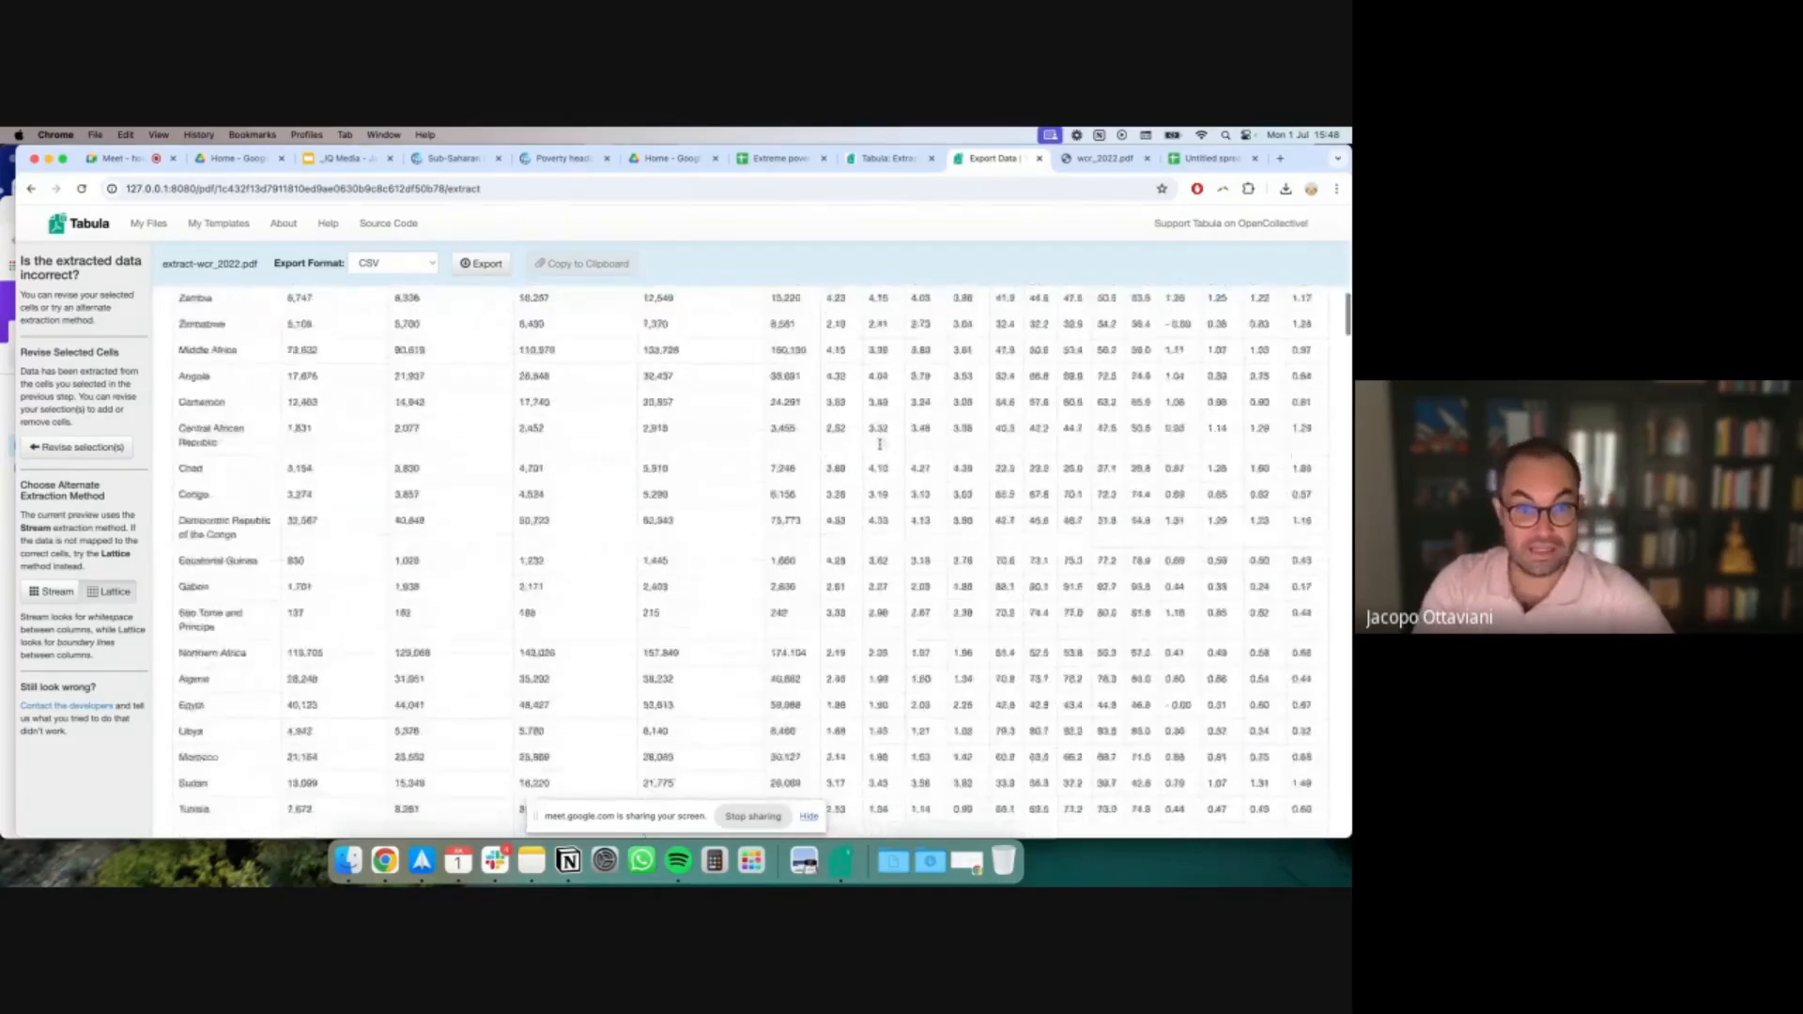
scroll(880, 449, down, 20)
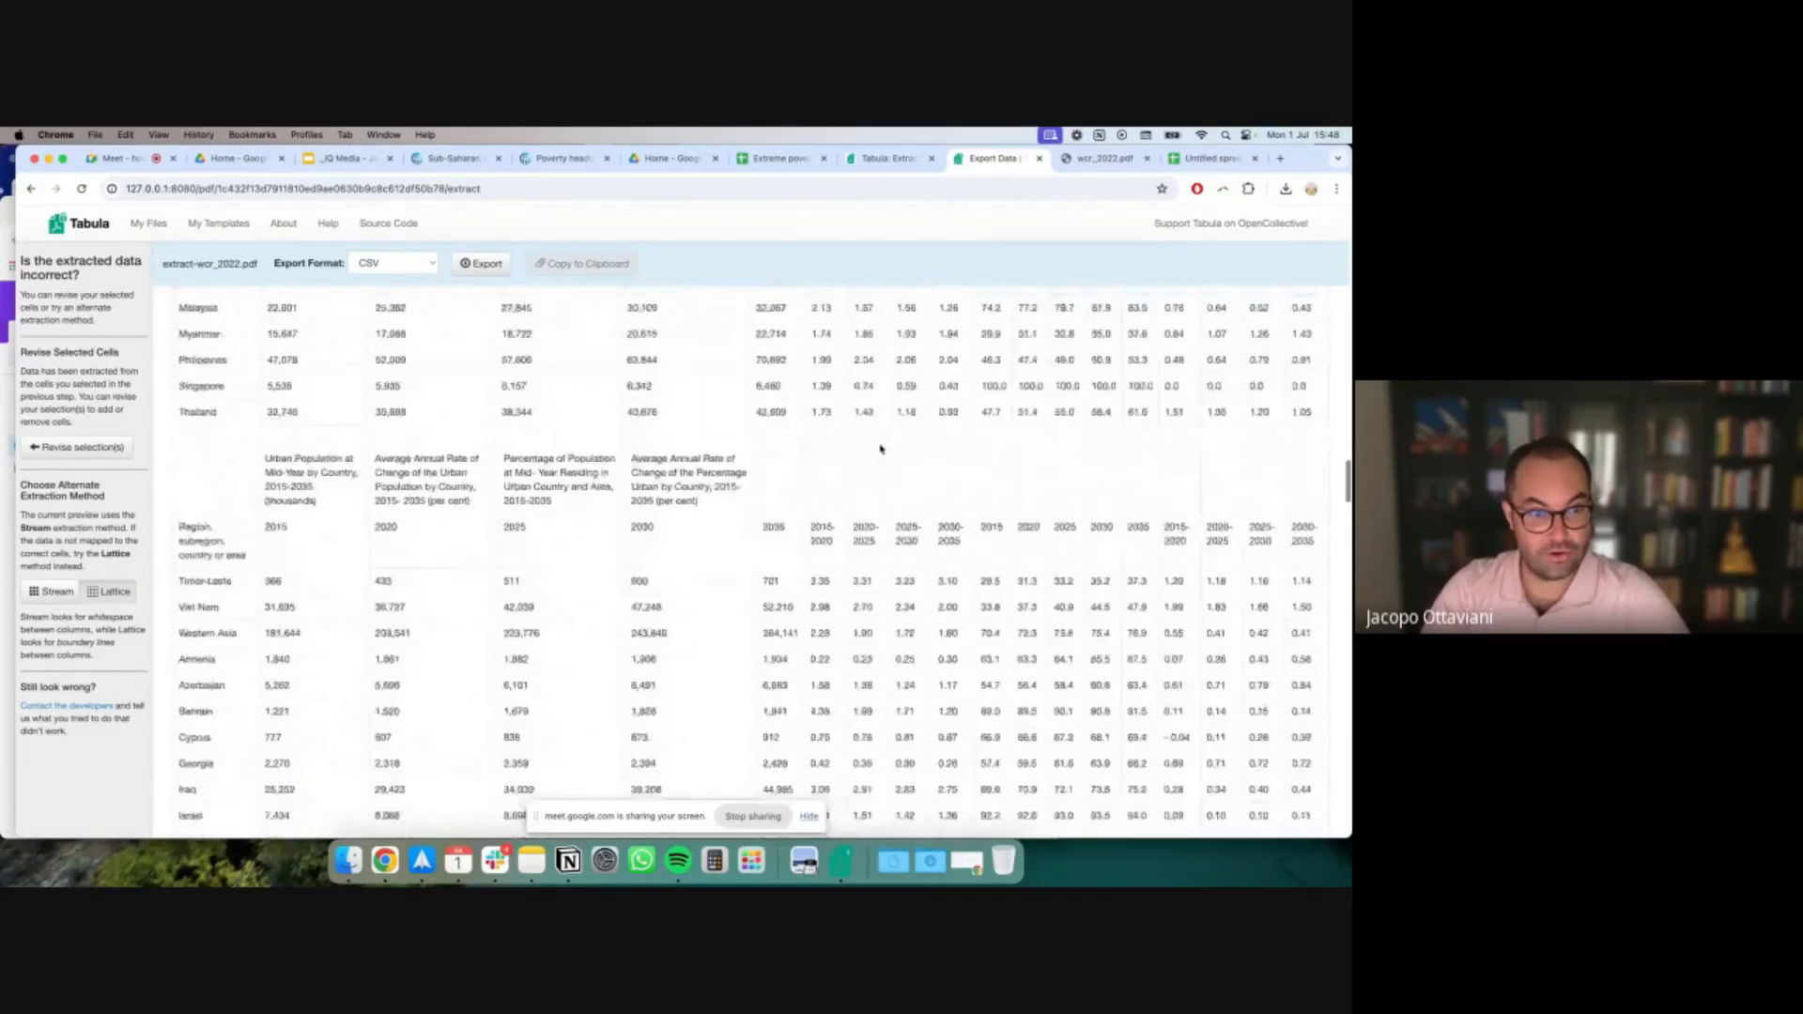
scroll(881, 449, down, 10)
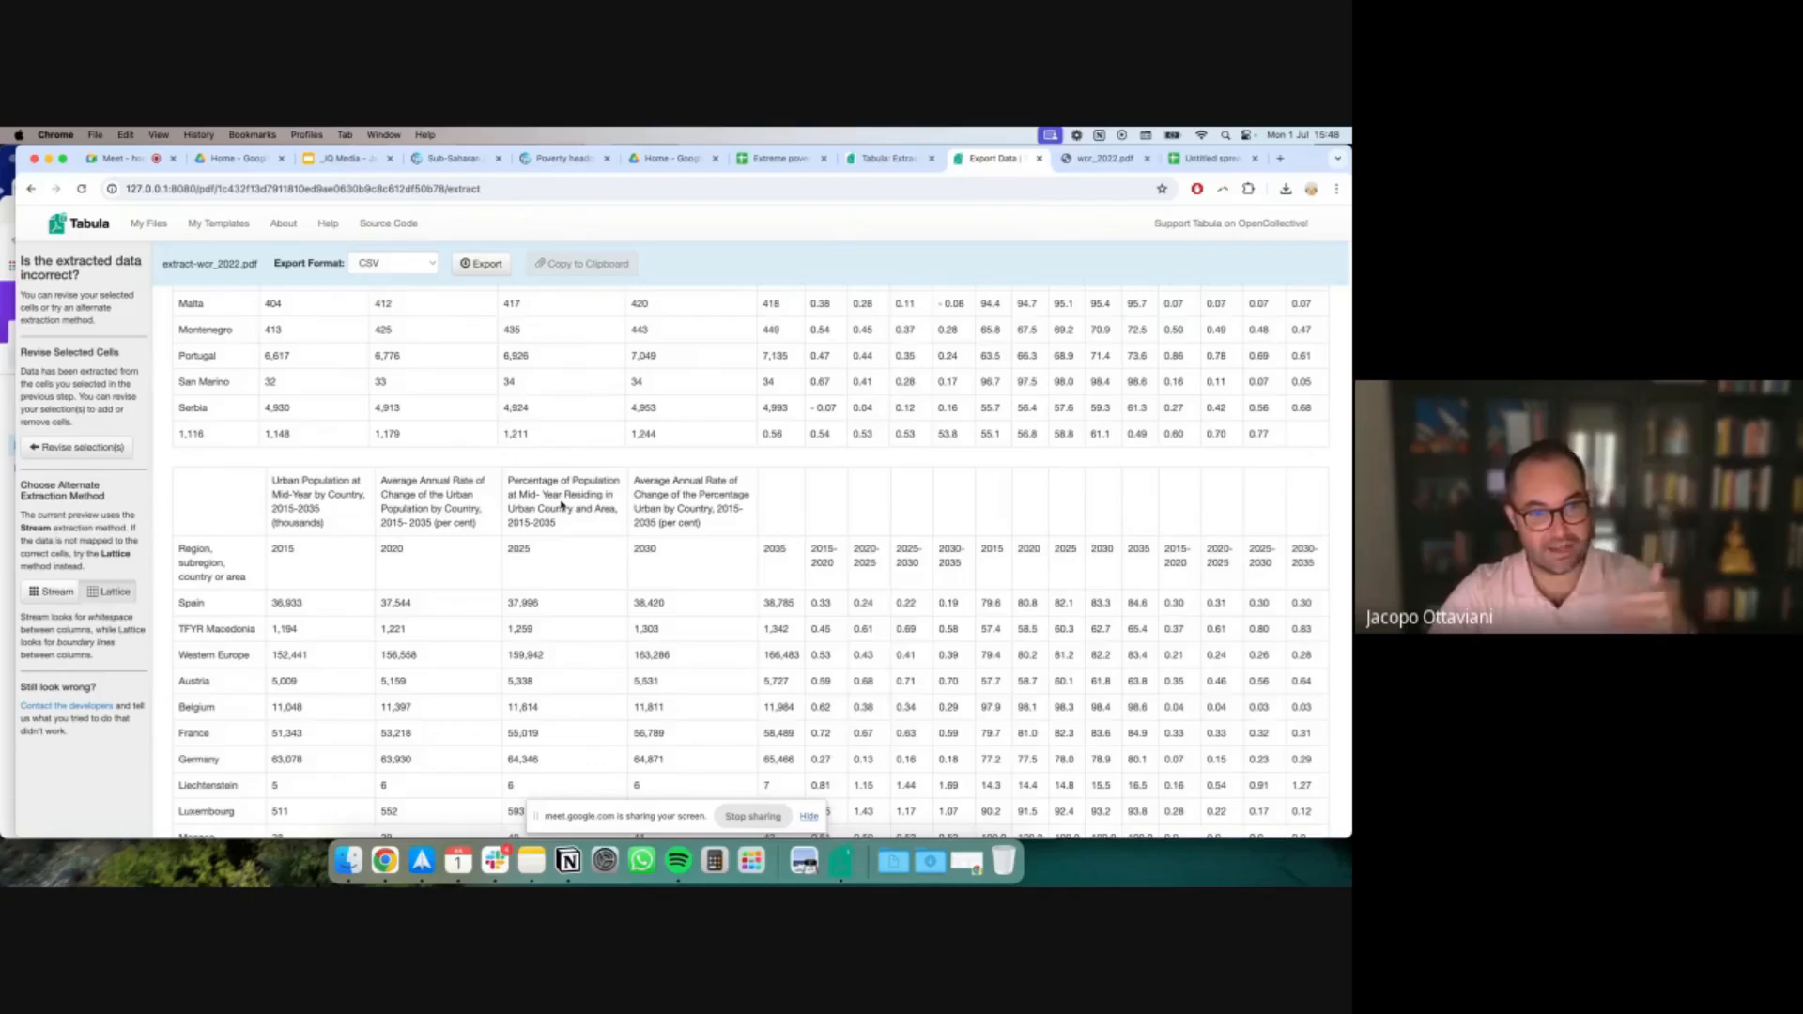
scroll(562, 505, down, 8)
scroll(562, 506, down, 8)
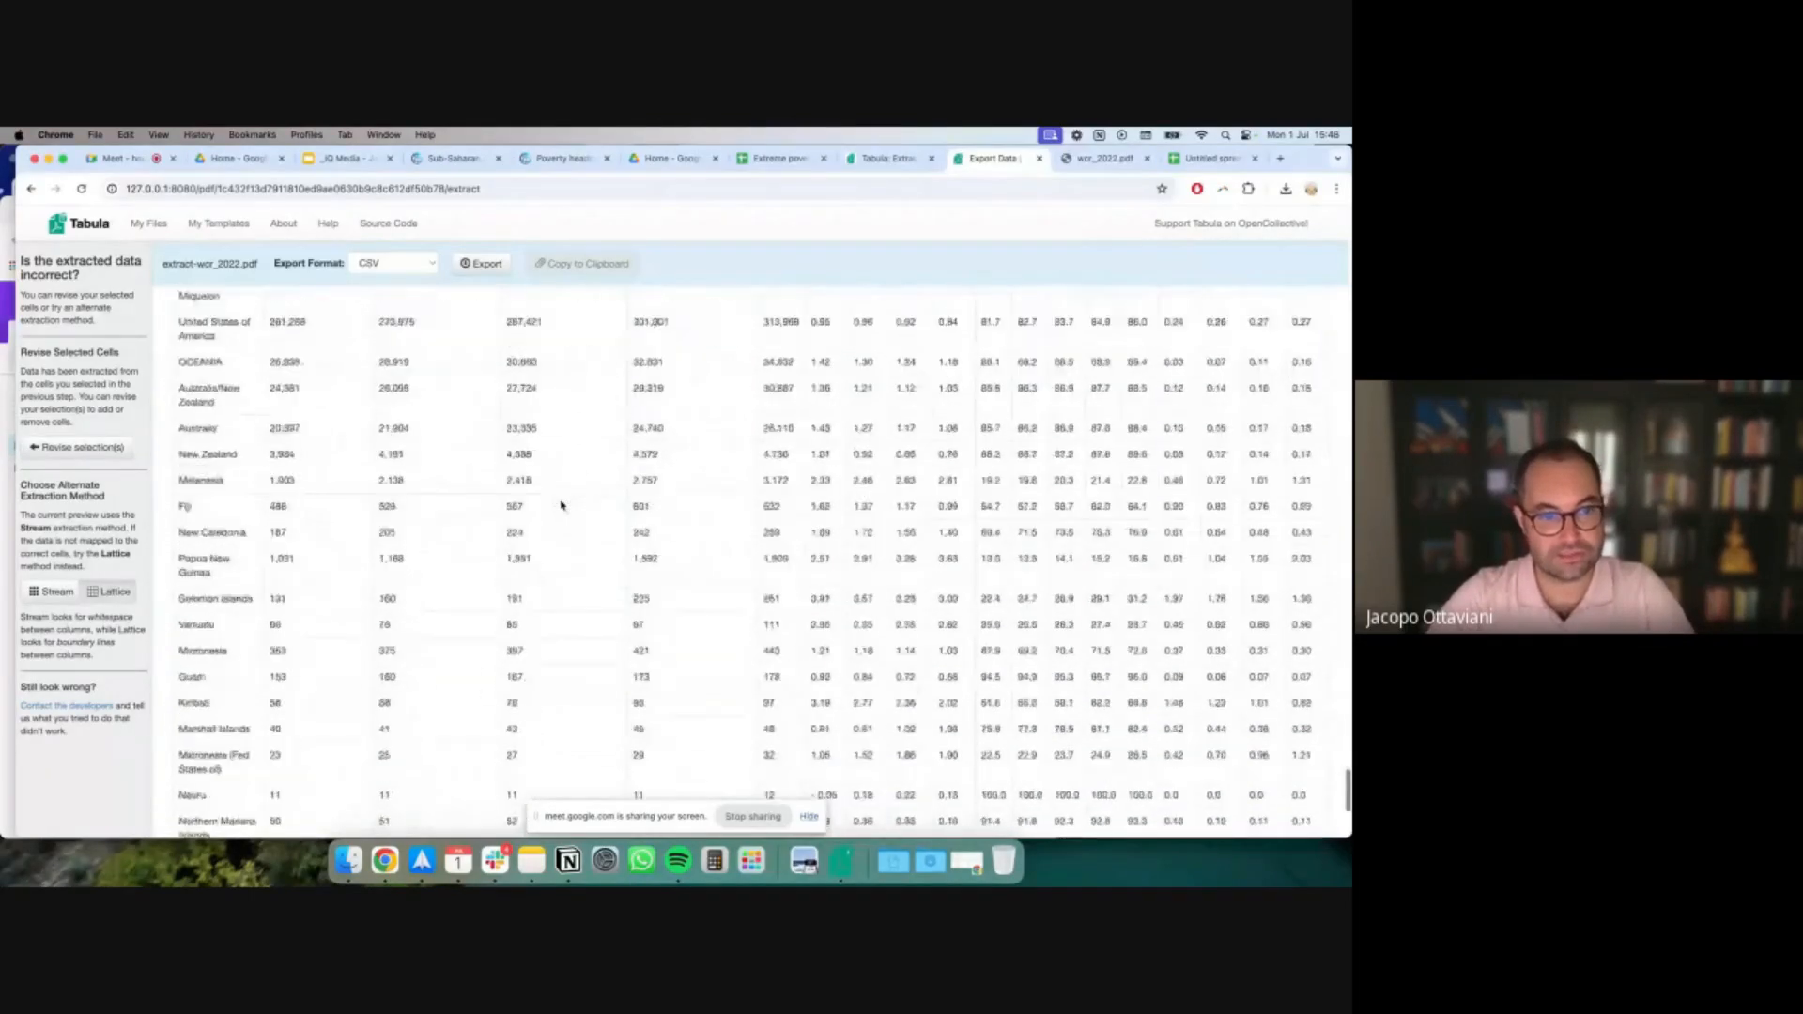
scroll(561, 505, up, 20)
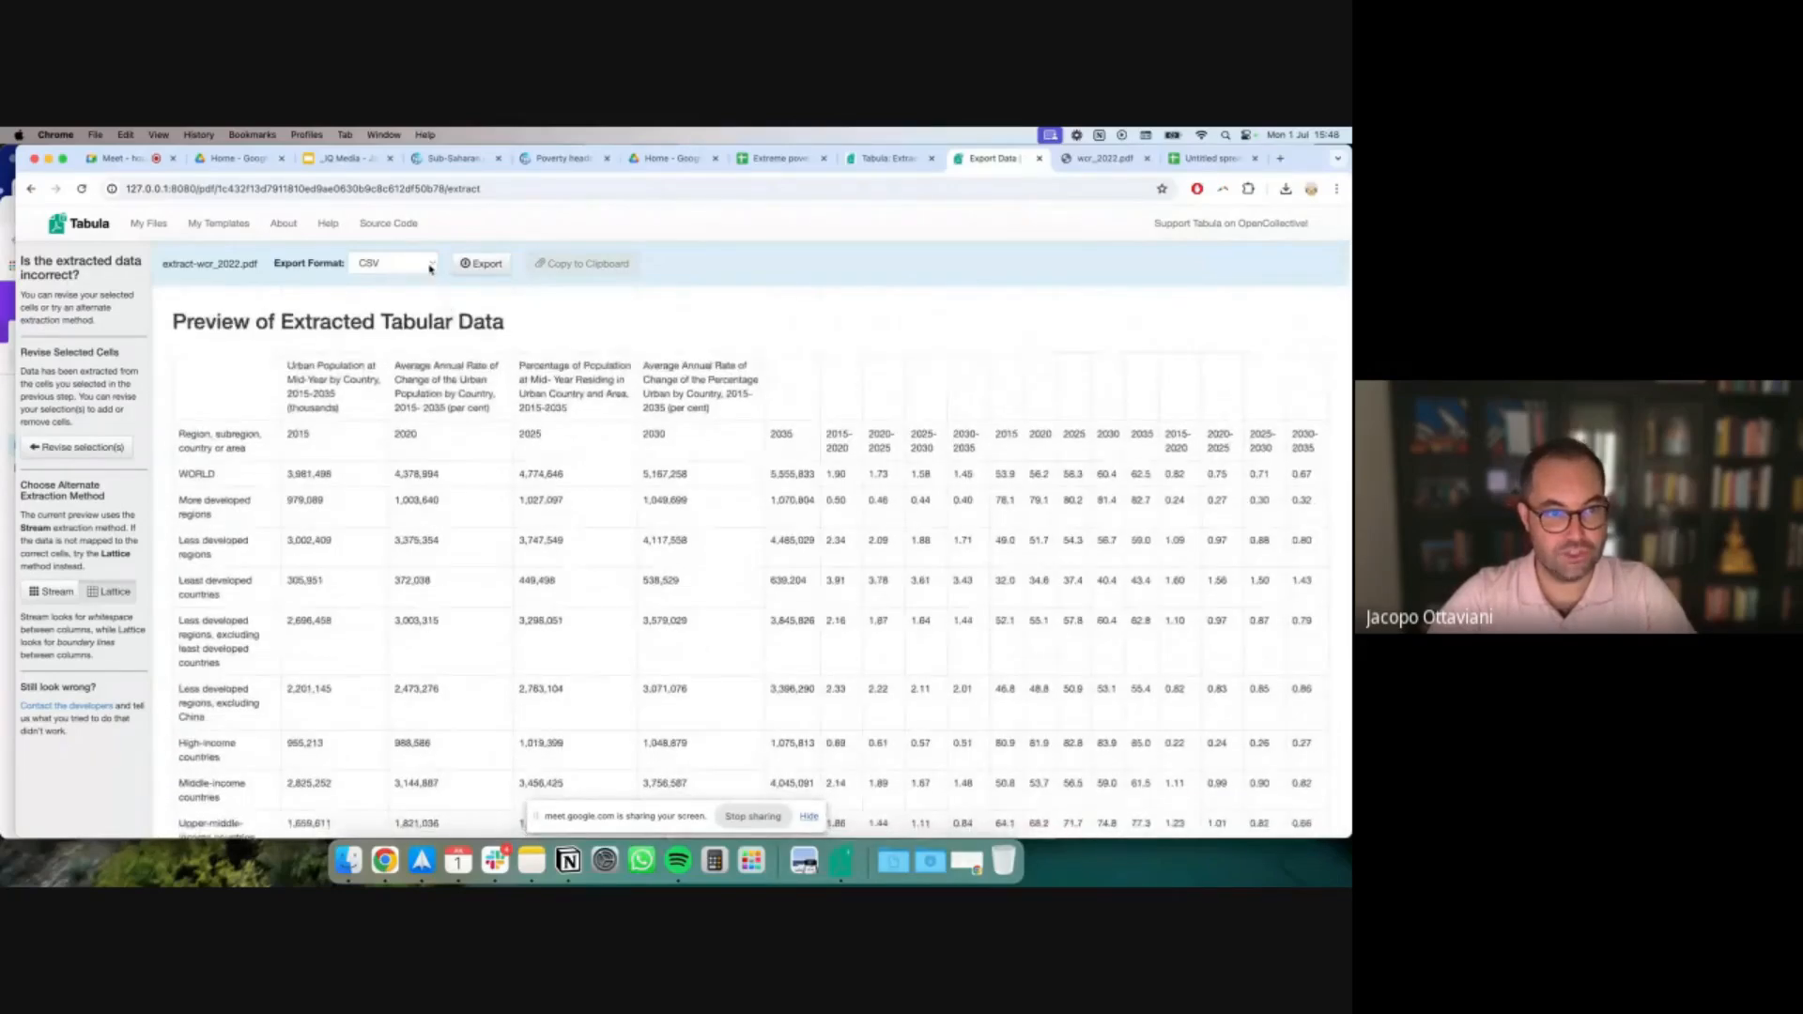
Export the extracted table data in CSV format
click(424, 262)
click(436, 248)
click(484, 265)
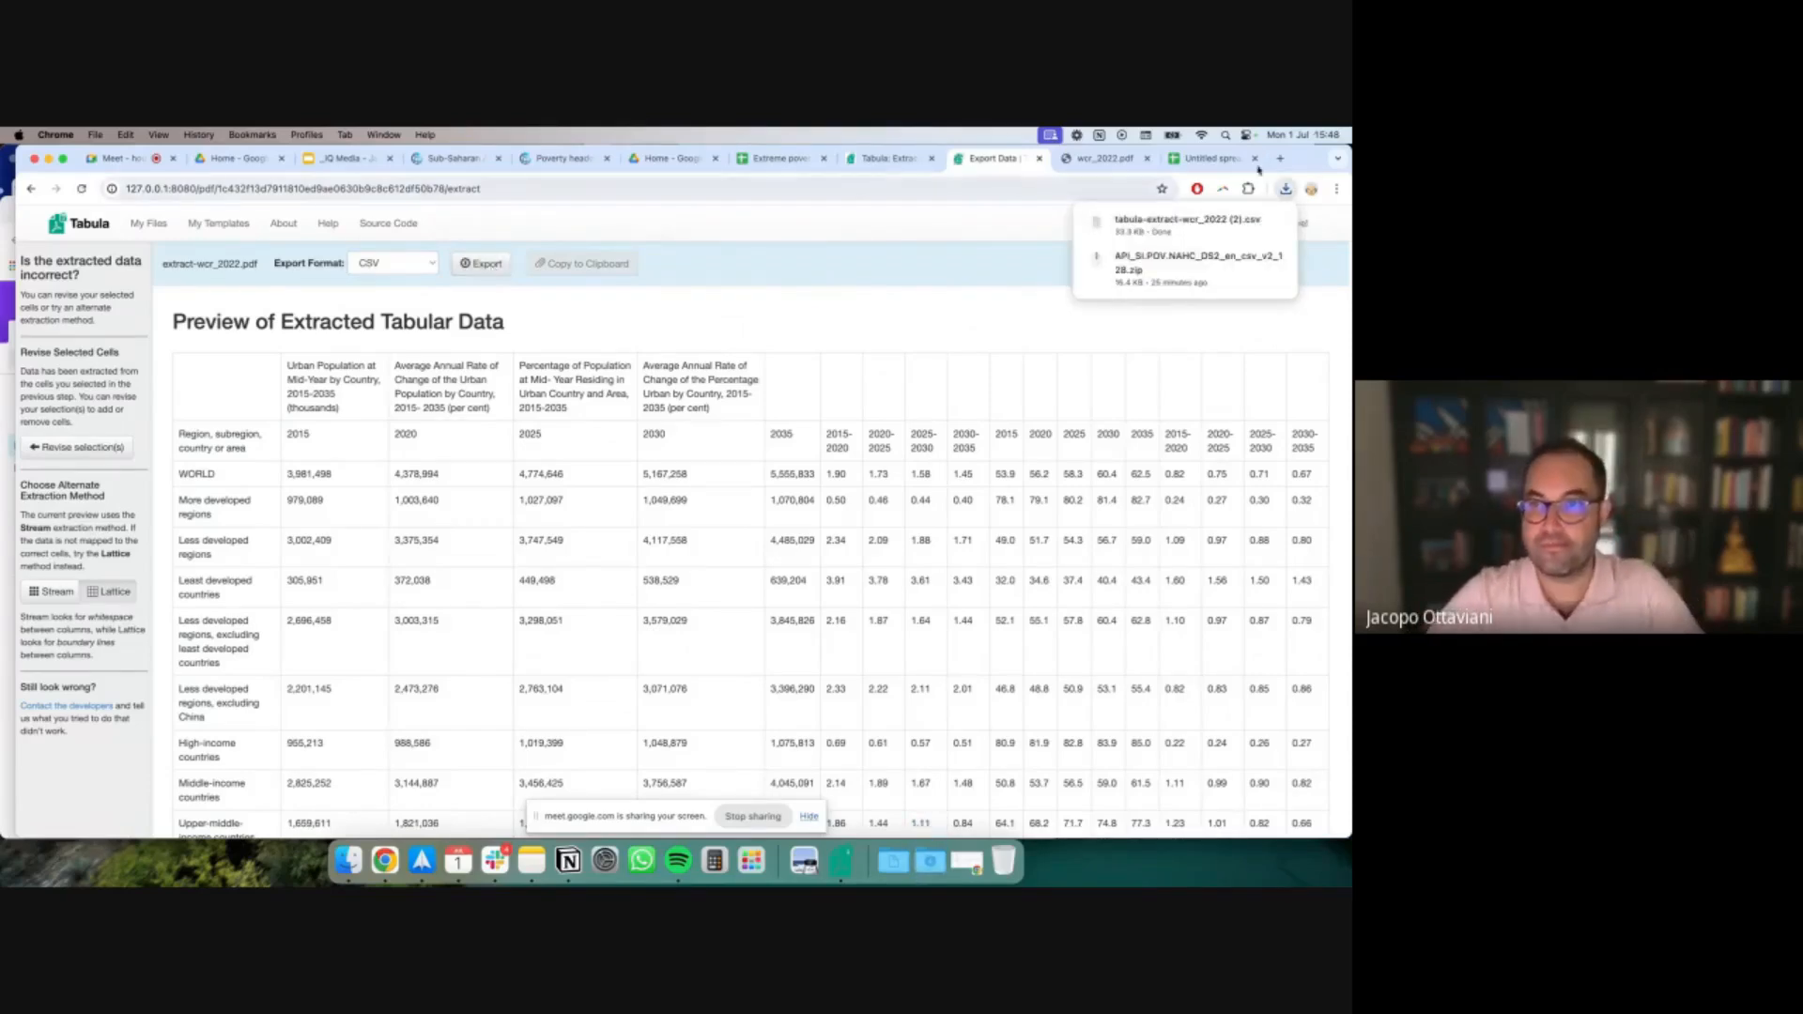
Import tabula-extract-wcr_2022 (2).csv into Google Sheets as a new spreadsheet with automatic separator detection, and open the imported file
click(1212, 158)
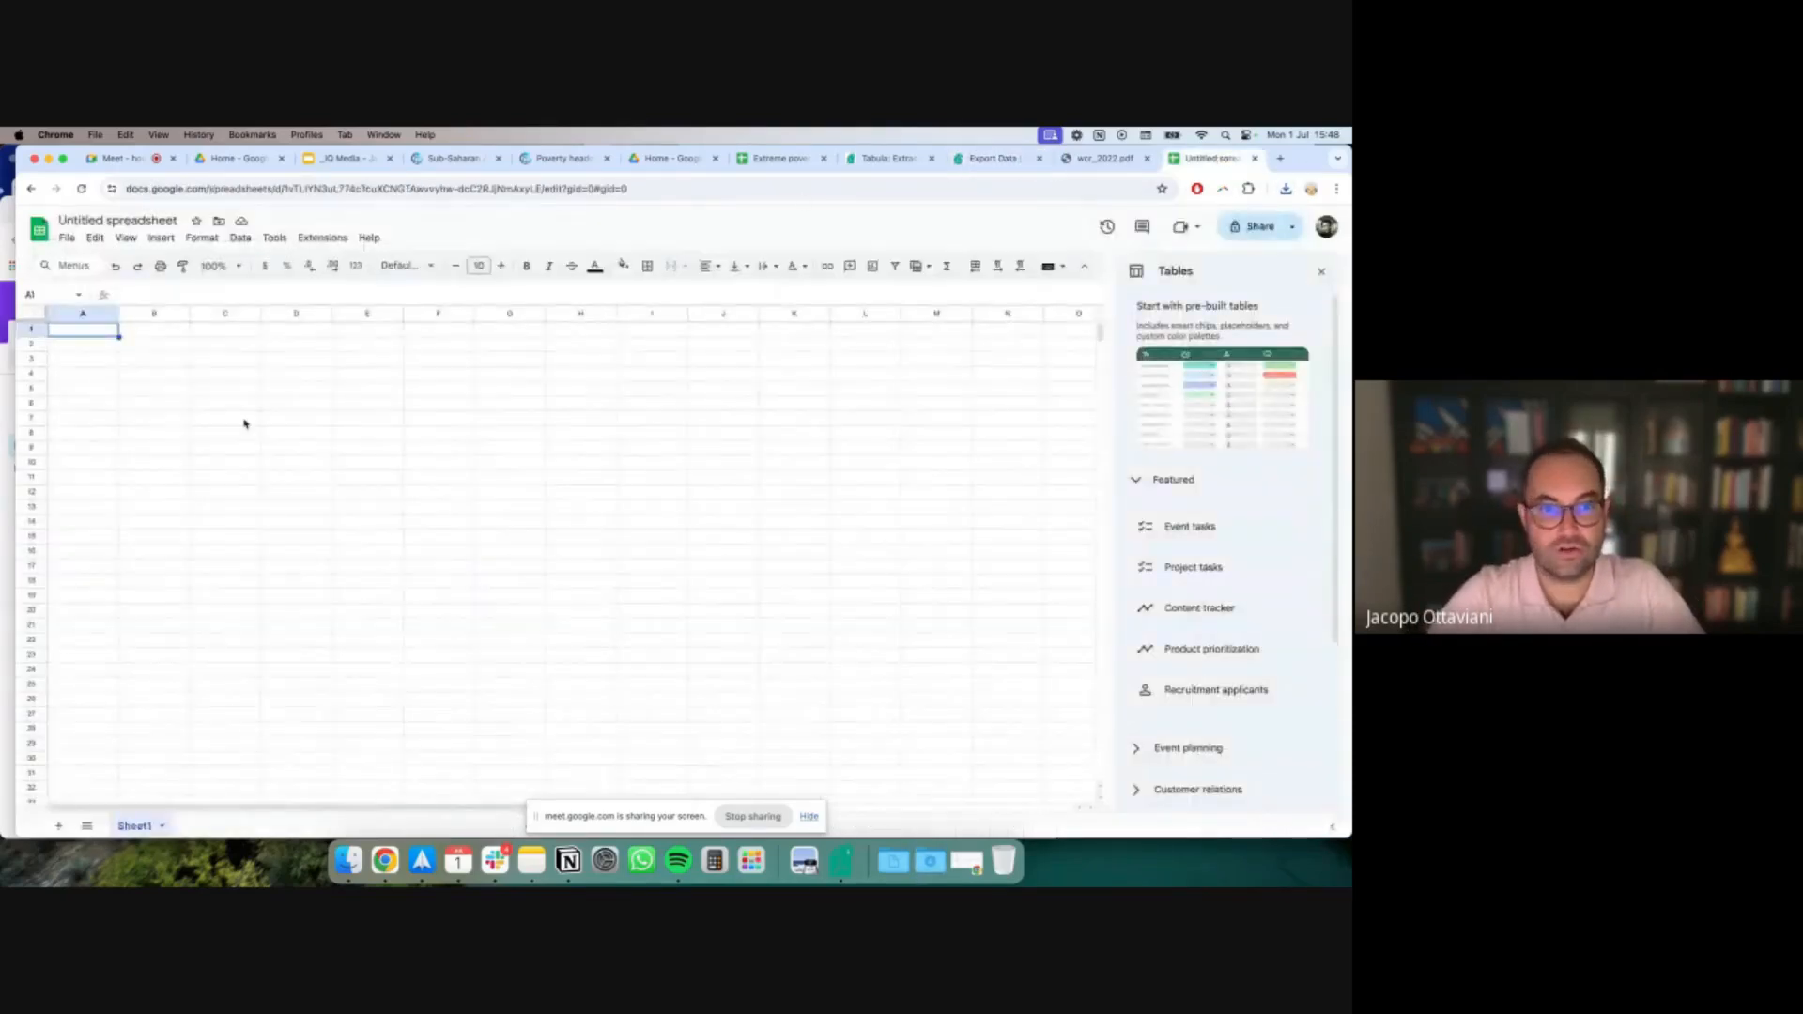
click(66, 239)
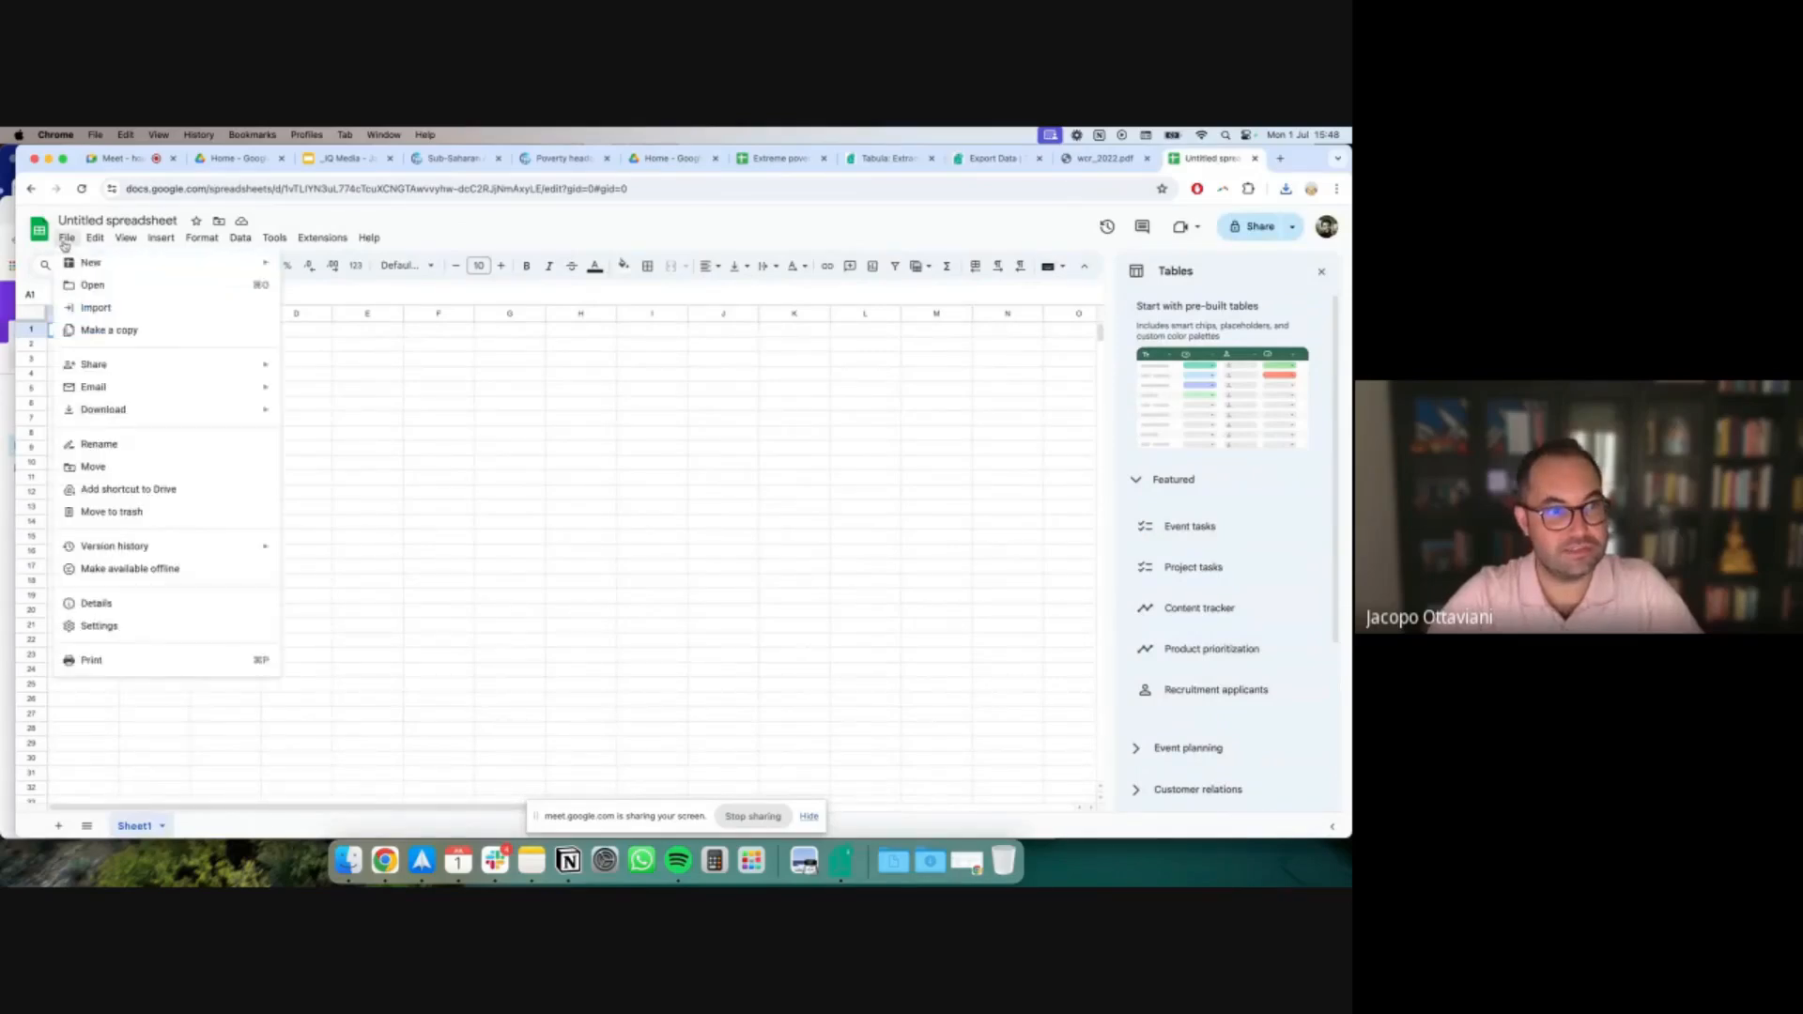
click(129, 310)
click(562, 364)
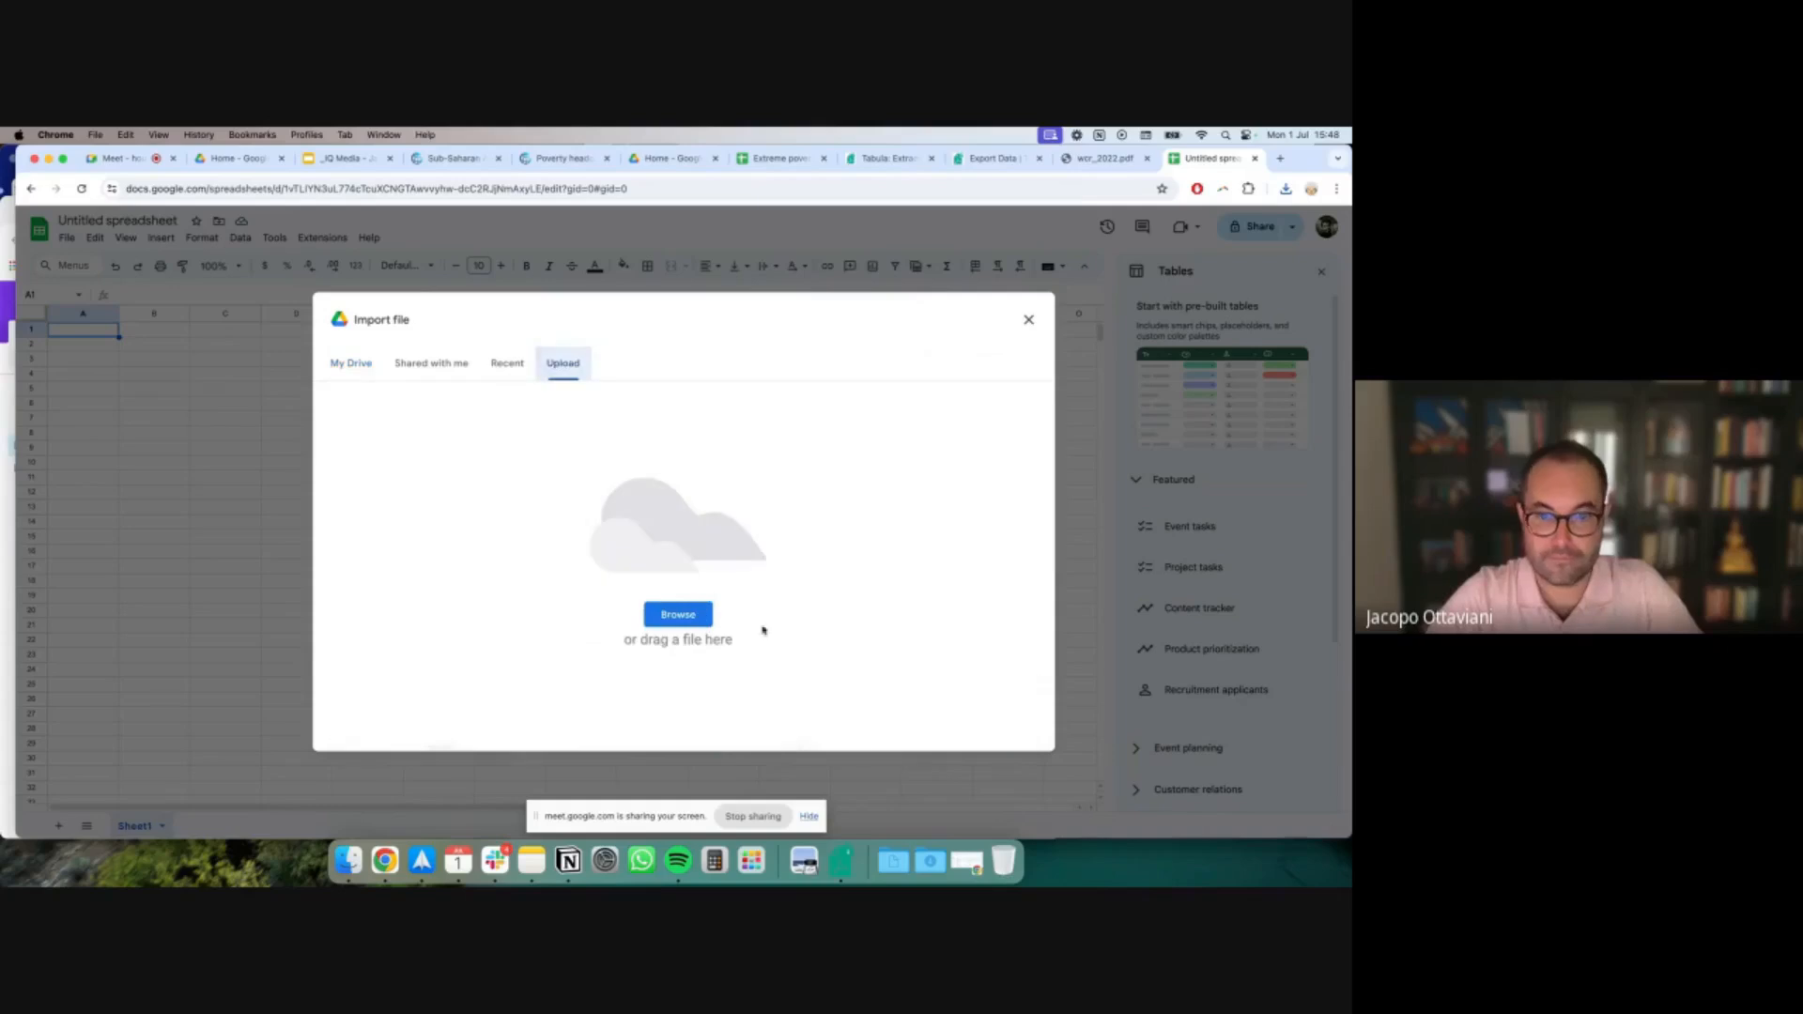
click(929, 861)
drag(929, 756, 723, 556)
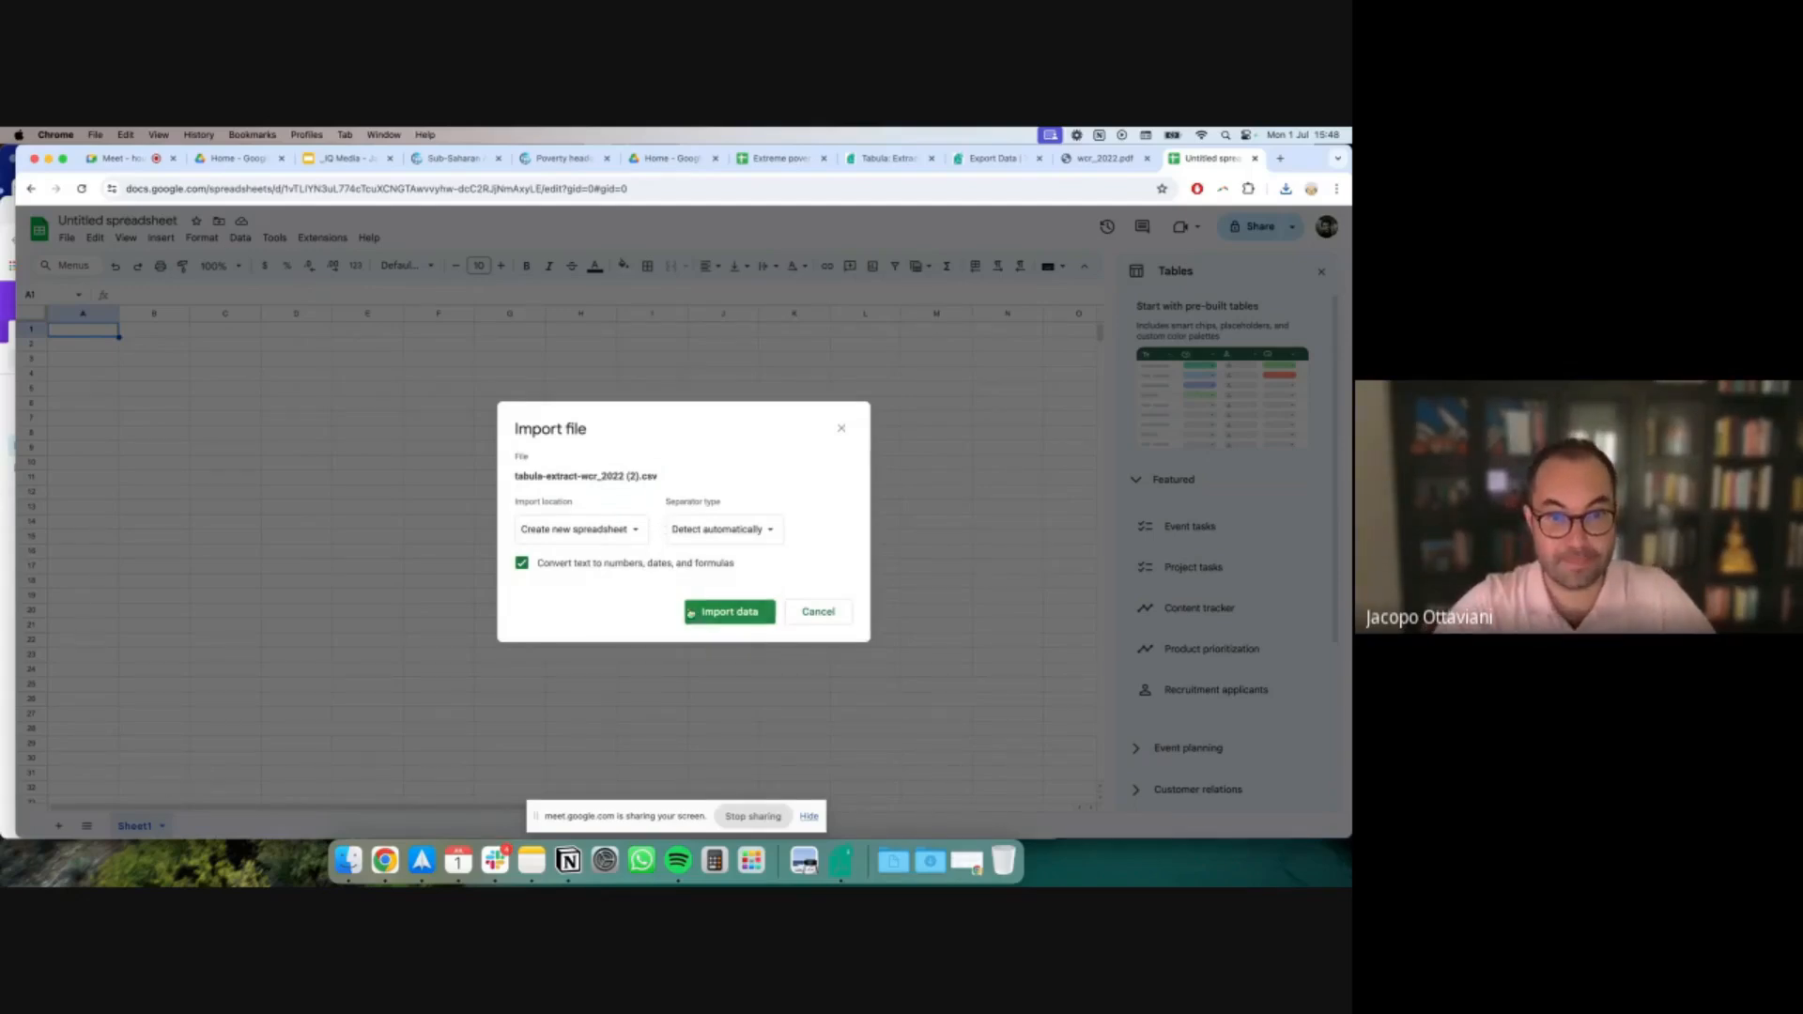
click(726, 612)
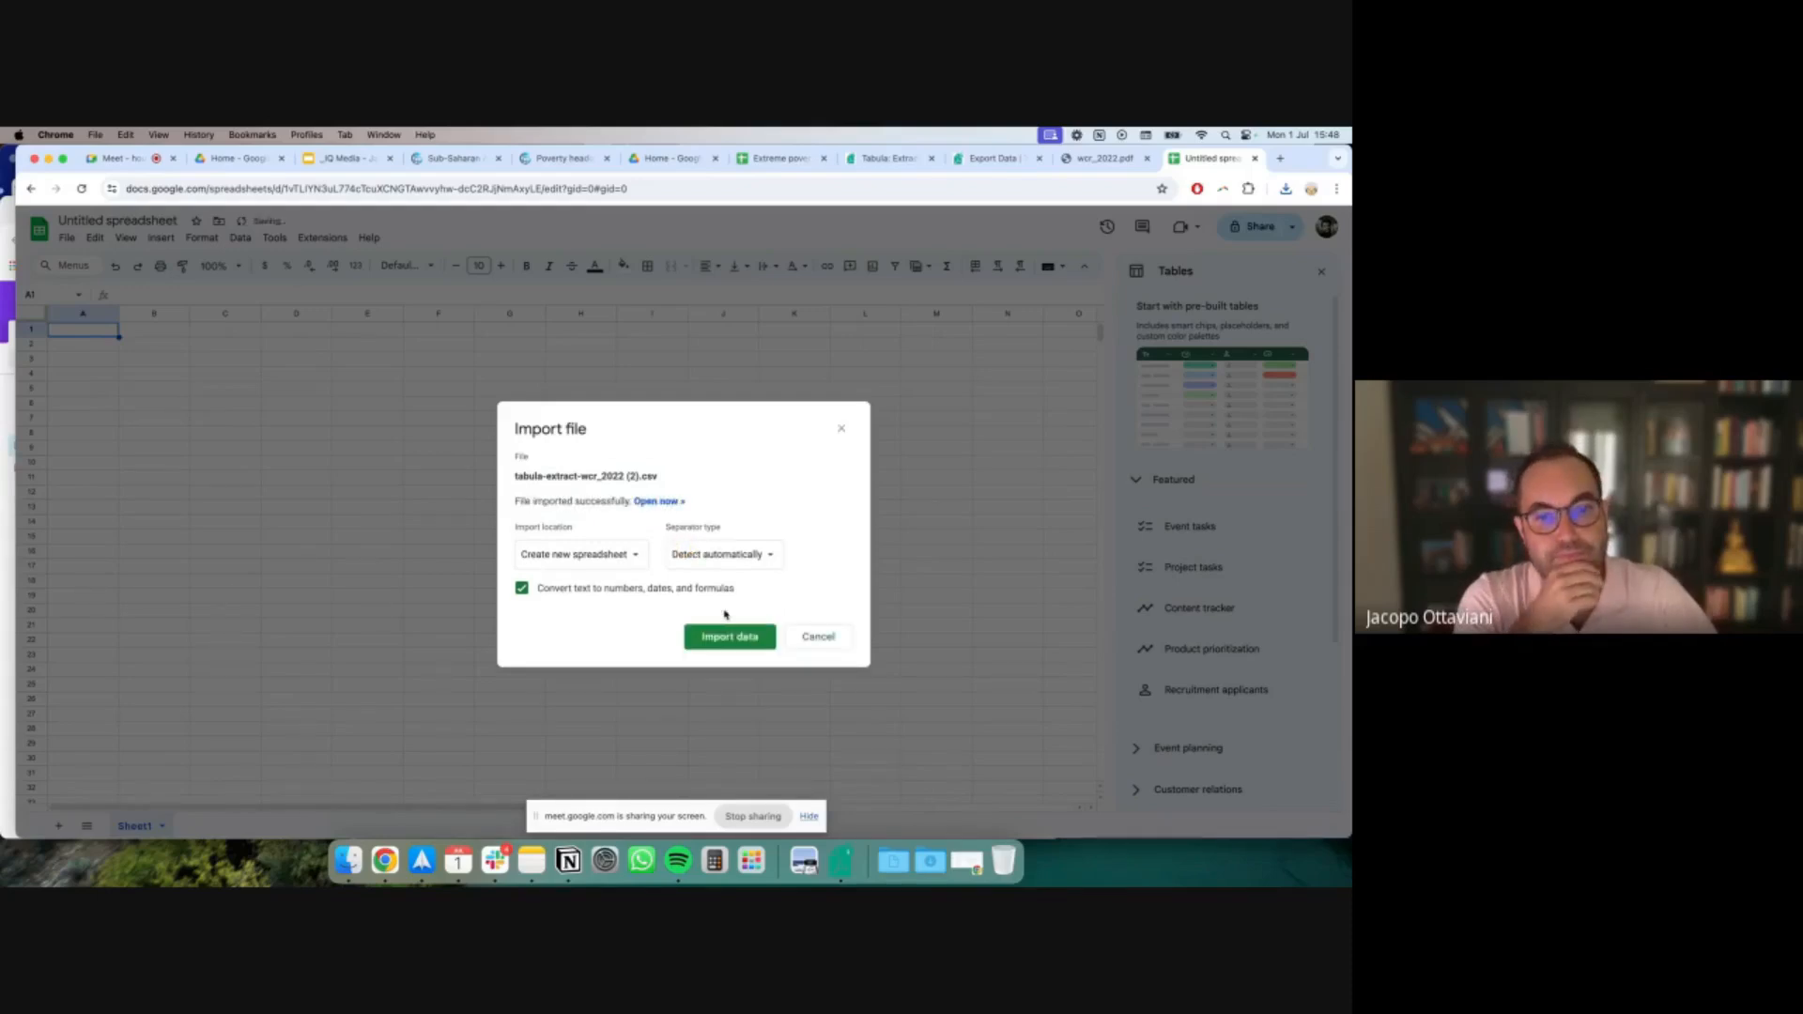
click(667, 501)
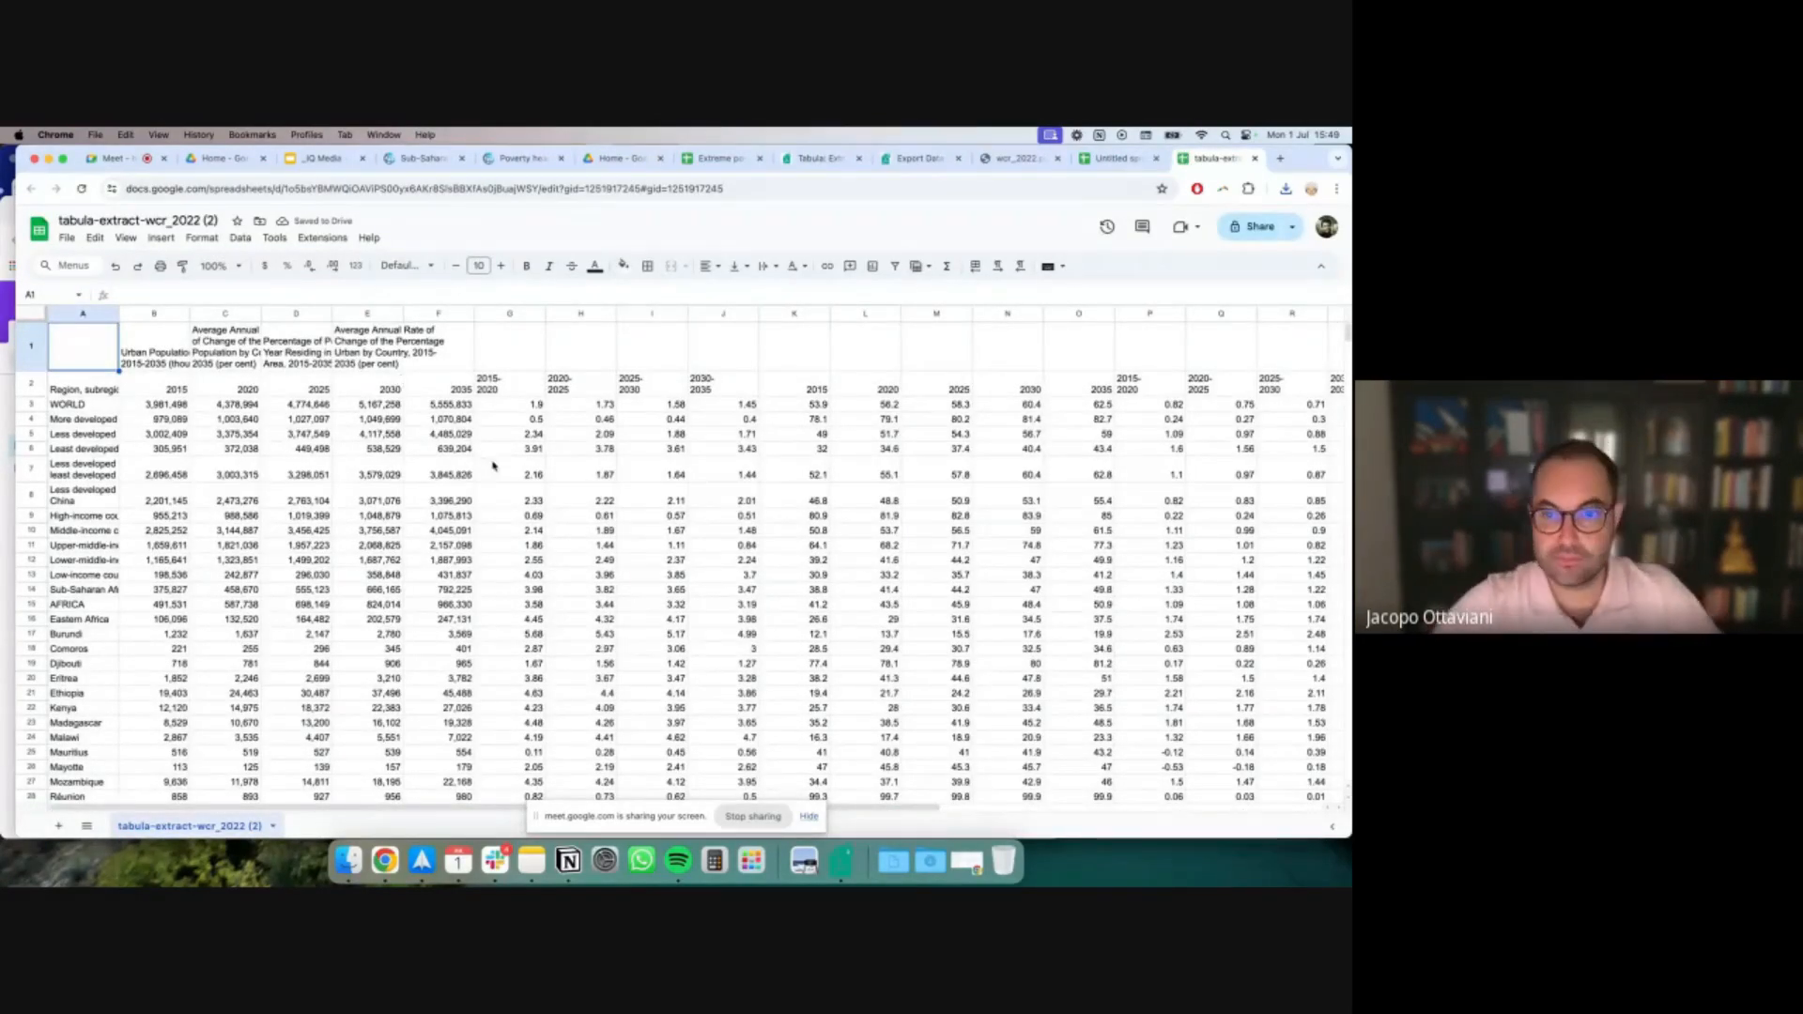
Review Table A.1 in the wcr_2022.pdf Statistical Annex at 100% zoom, including its continuation on page 363
click(1019, 165)
scroll(720, 499, up, 2)
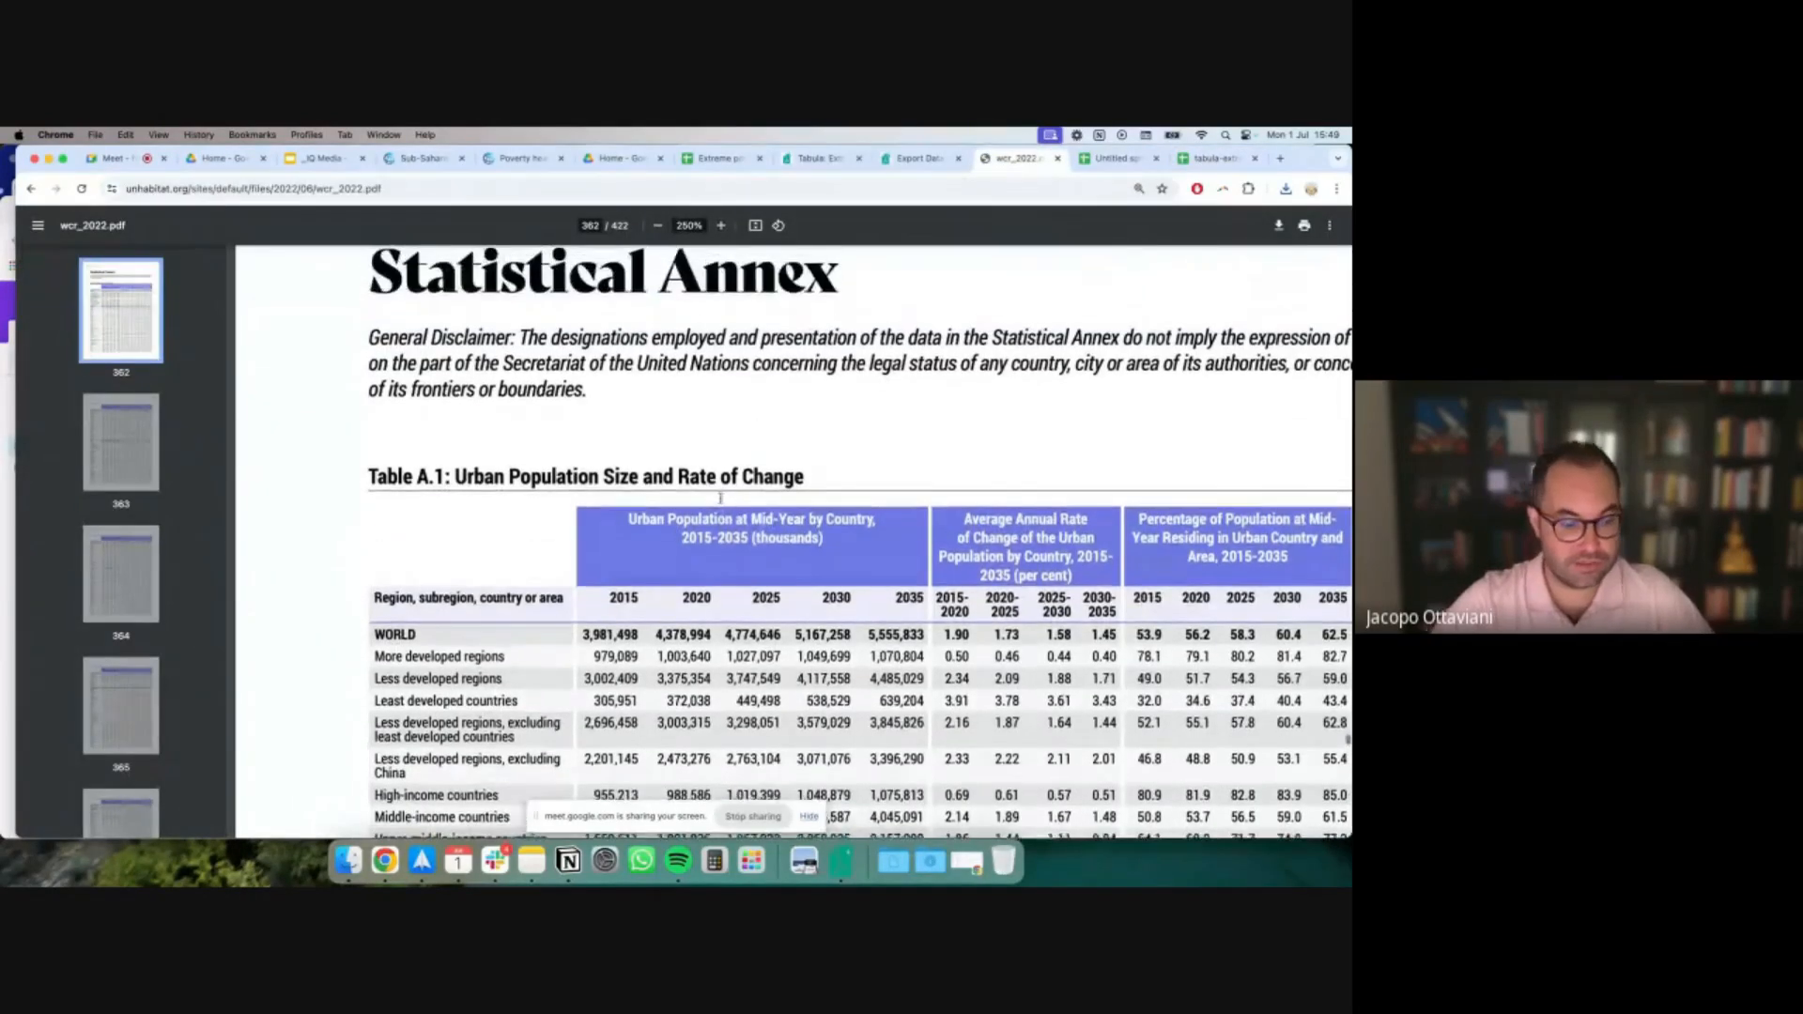
key(super+0)
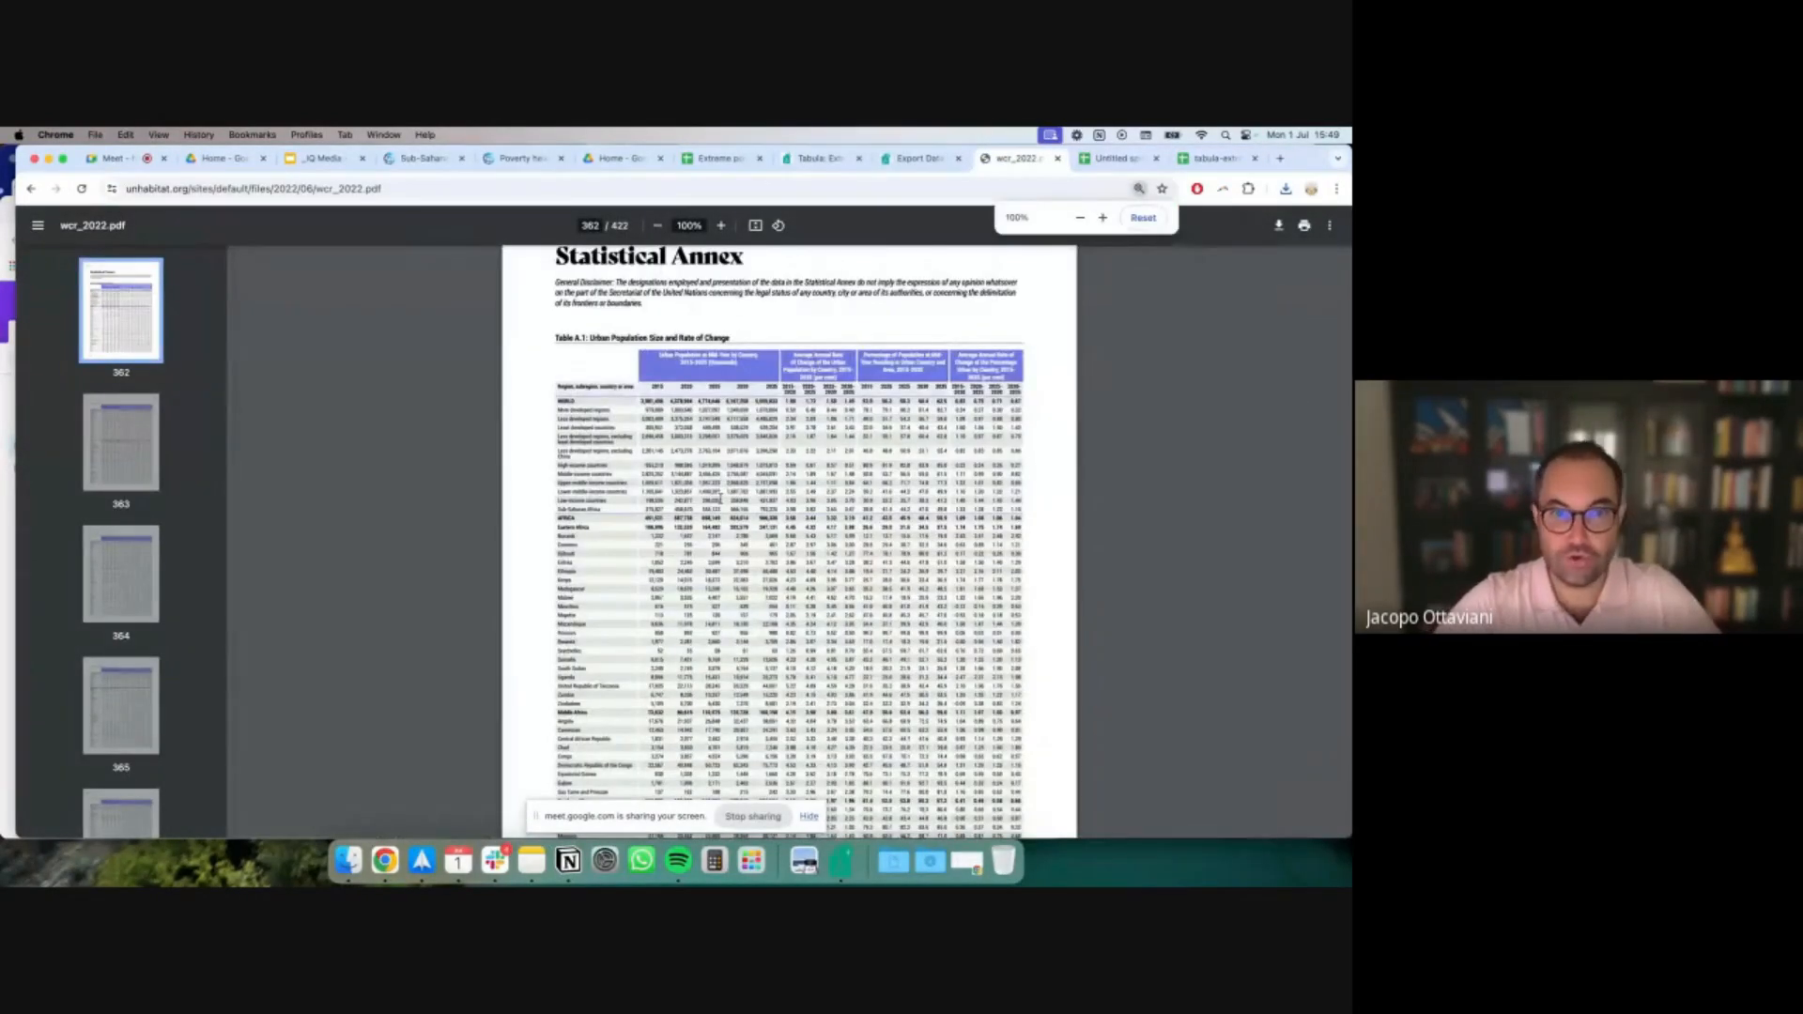
scroll(791, 475, up, 2)
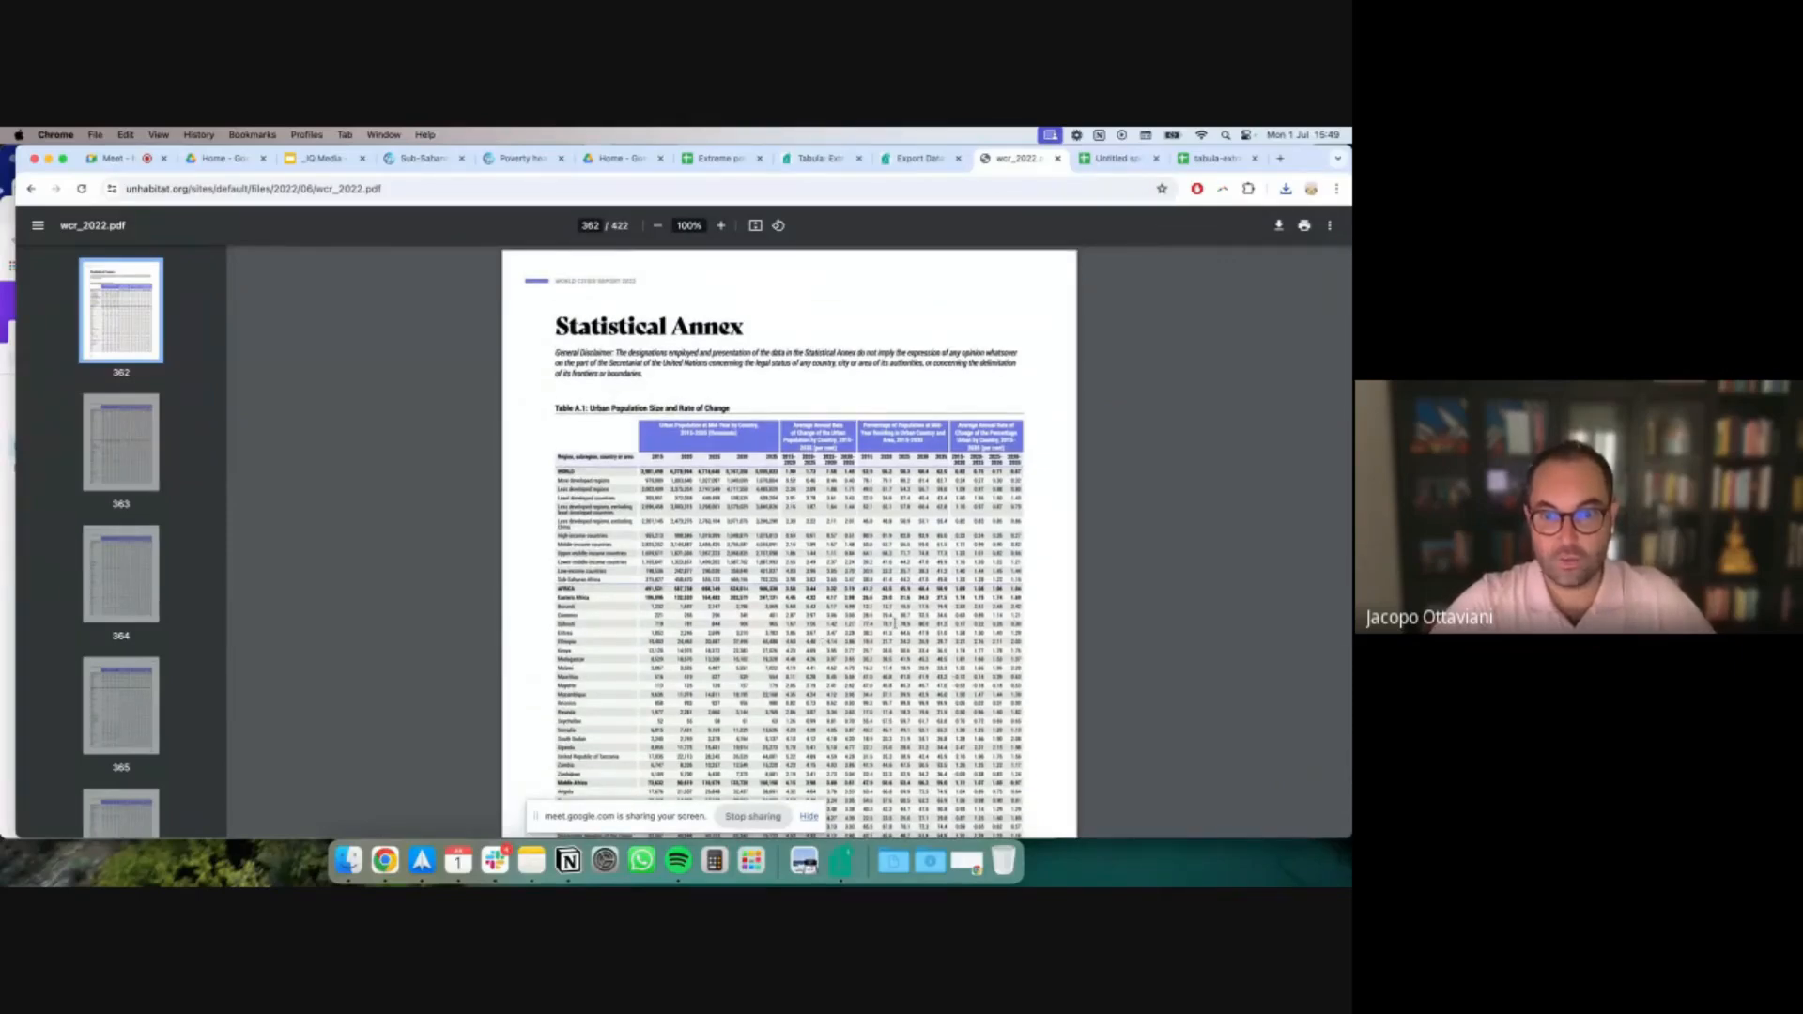
scroll(909, 597, down, 2)
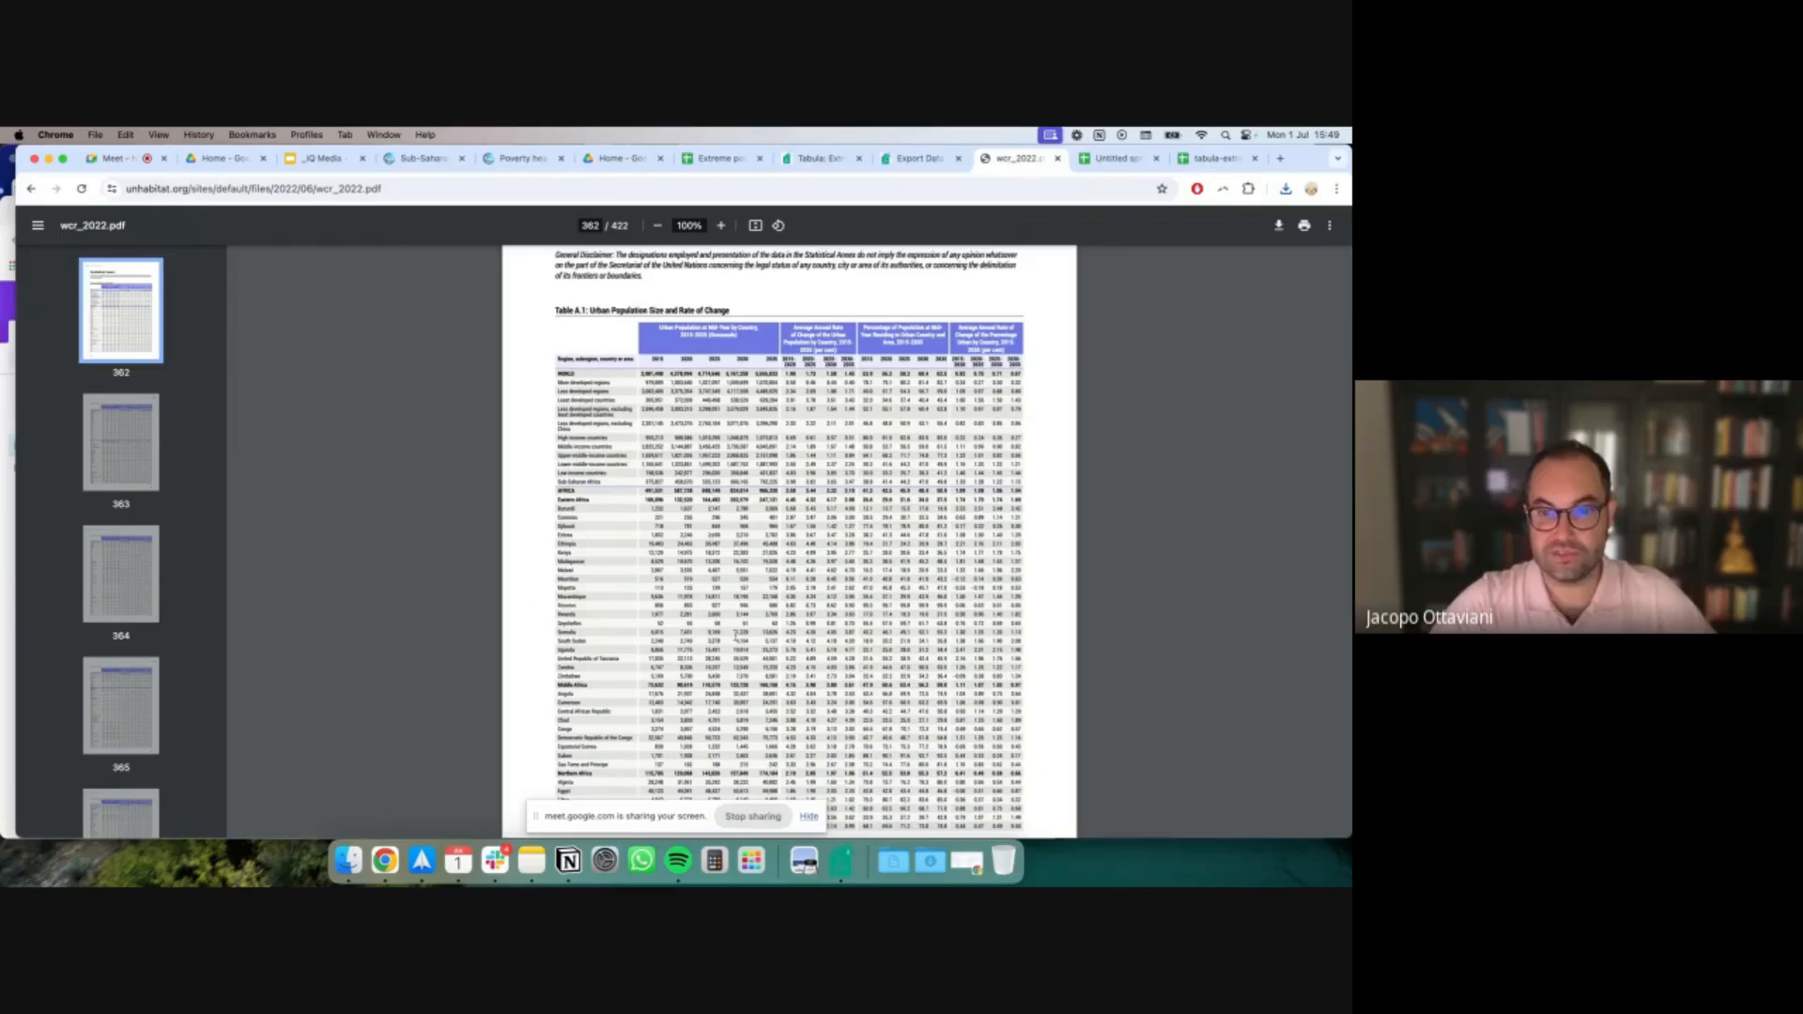
scroll(849, 514, down, 10)
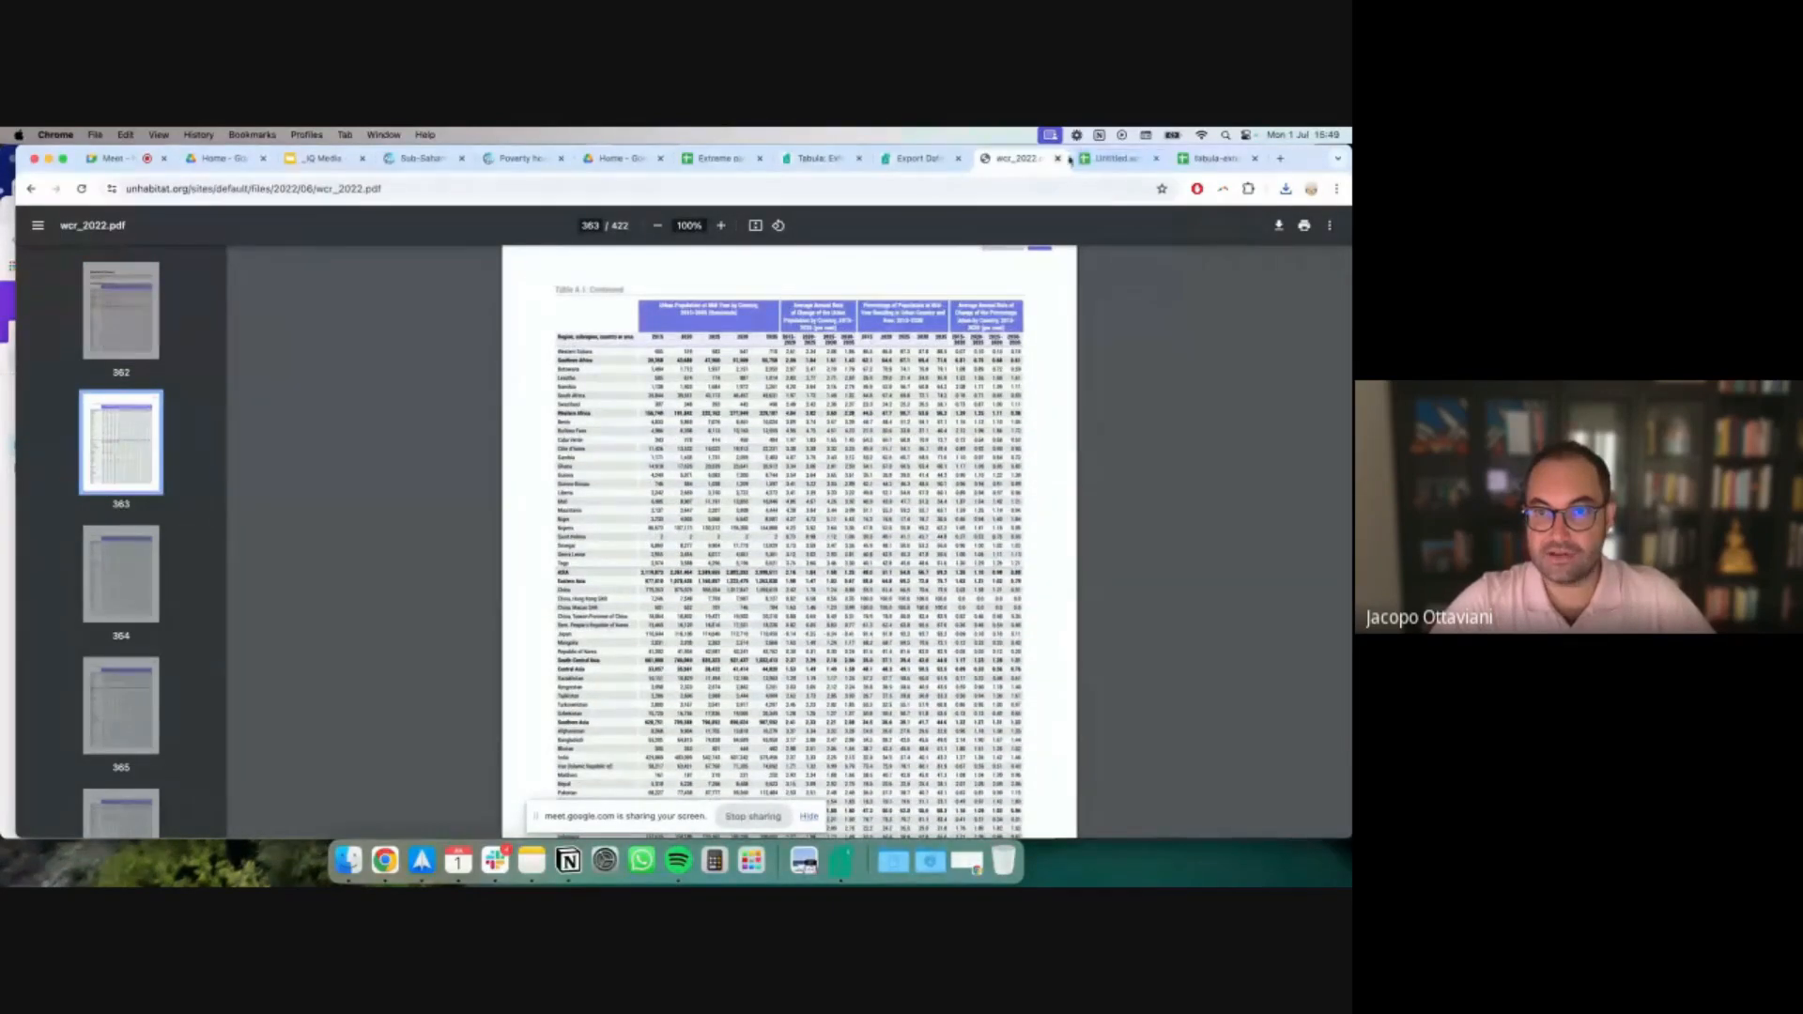
Enlarge the imported spreadsheet to 150% and widen column A to fit the region and country names
click(1211, 159)
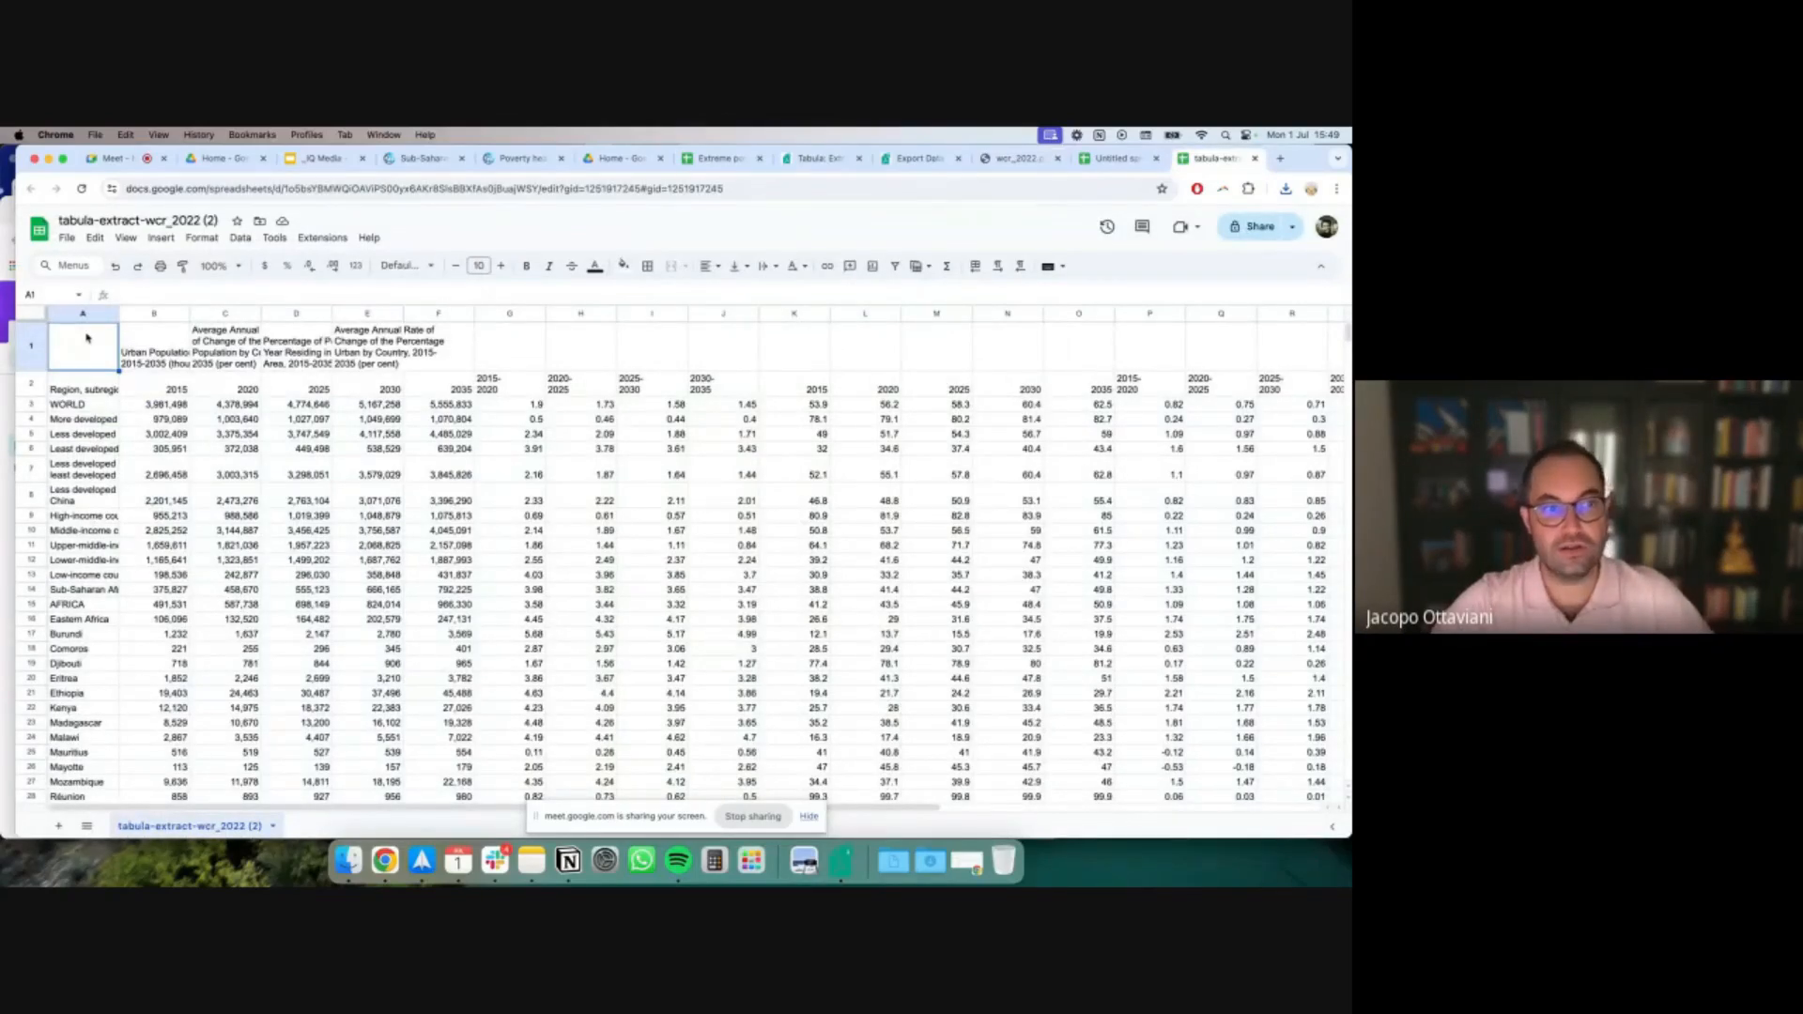
click(35, 343)
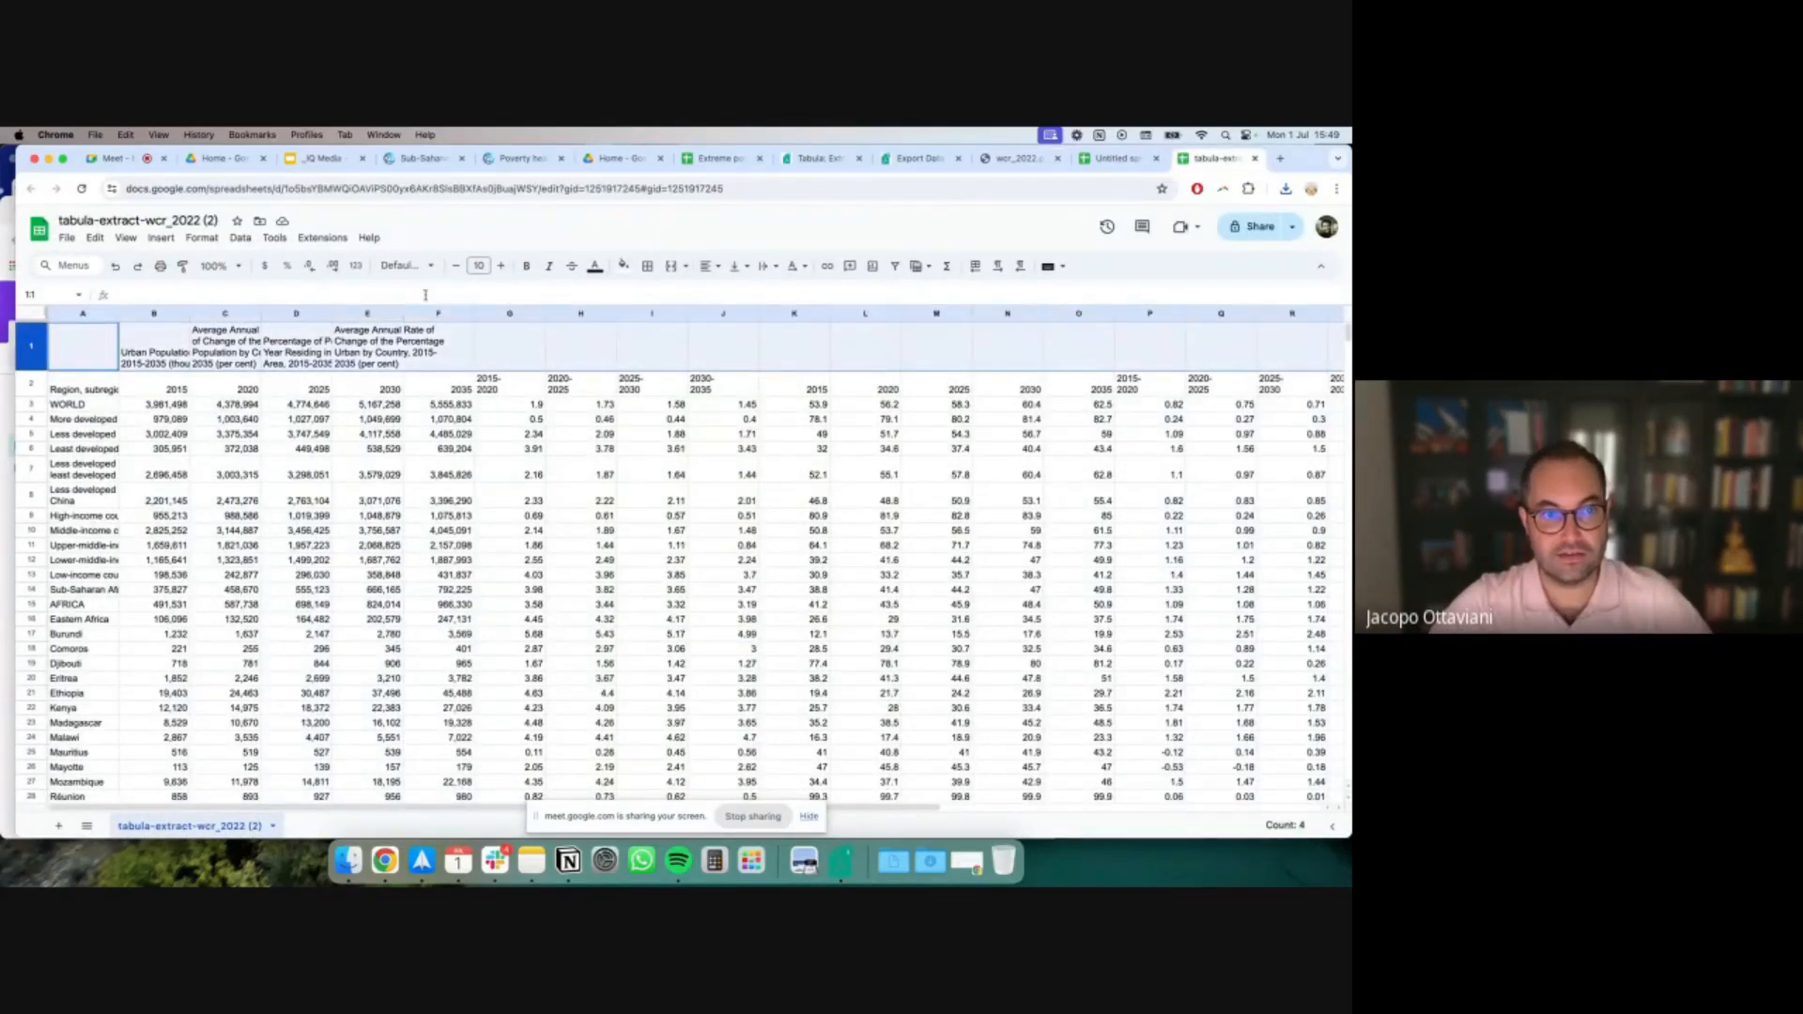
click(440, 472)
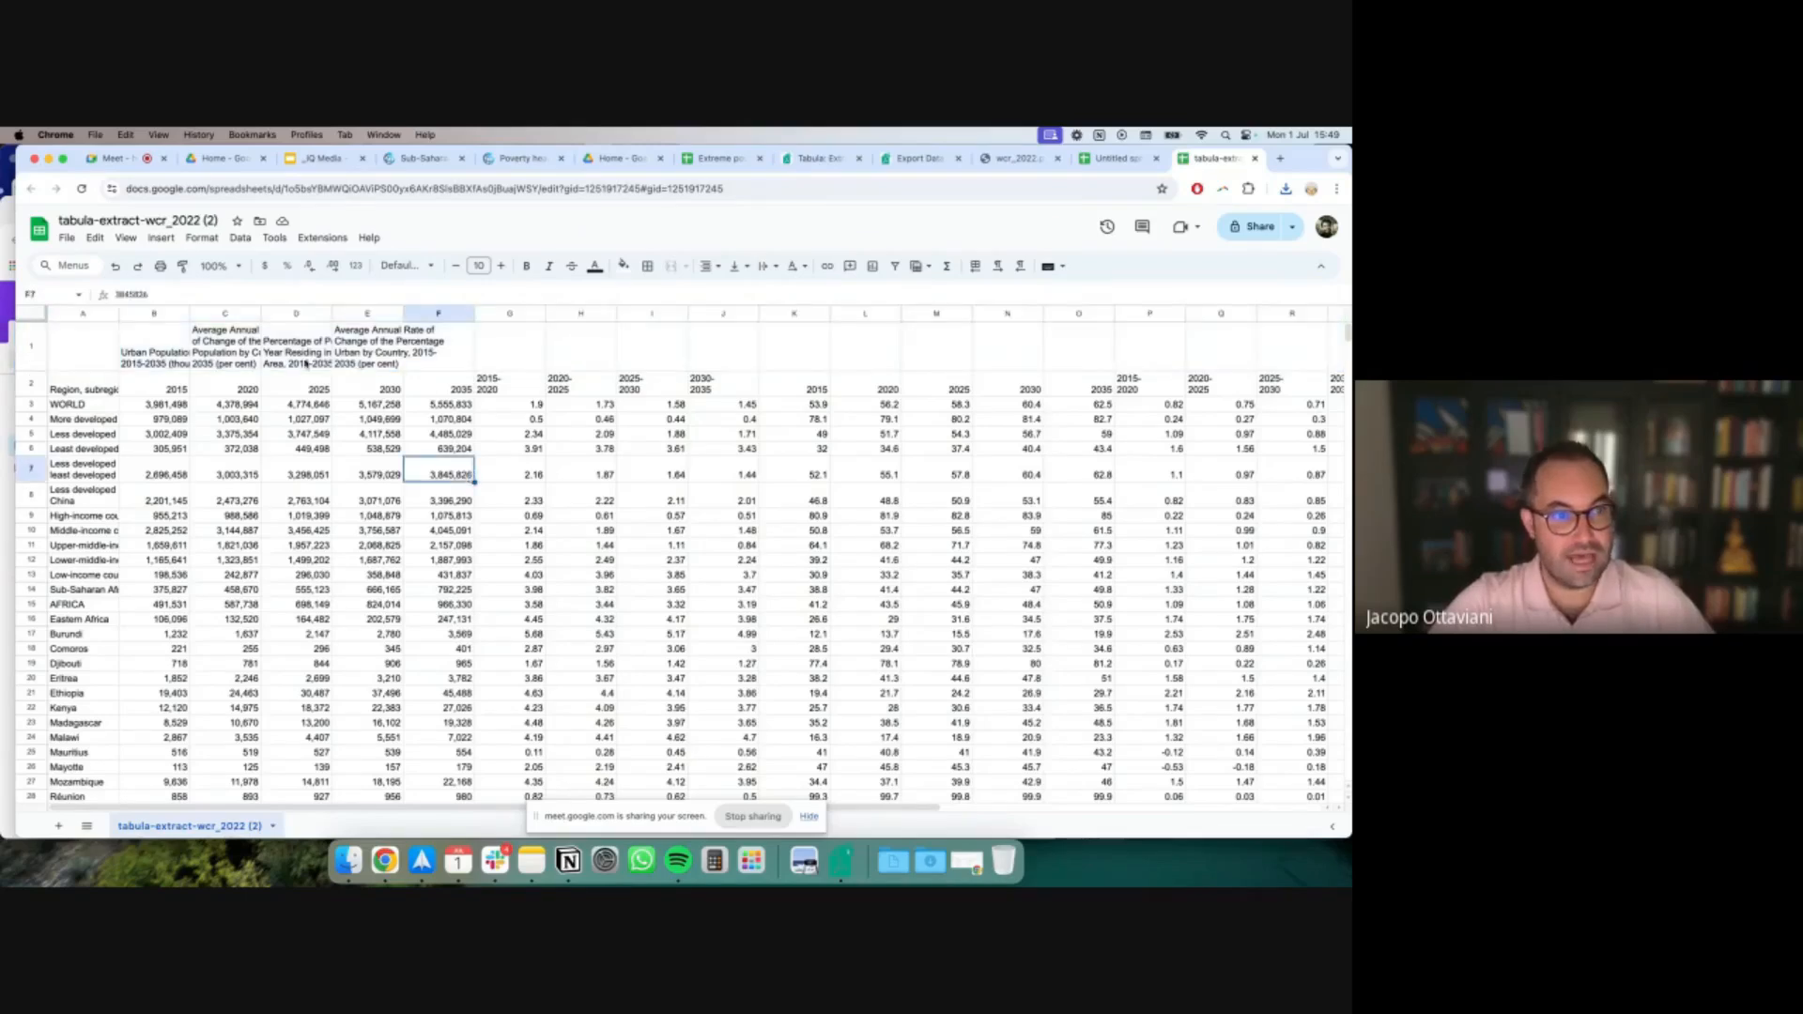
click(241, 266)
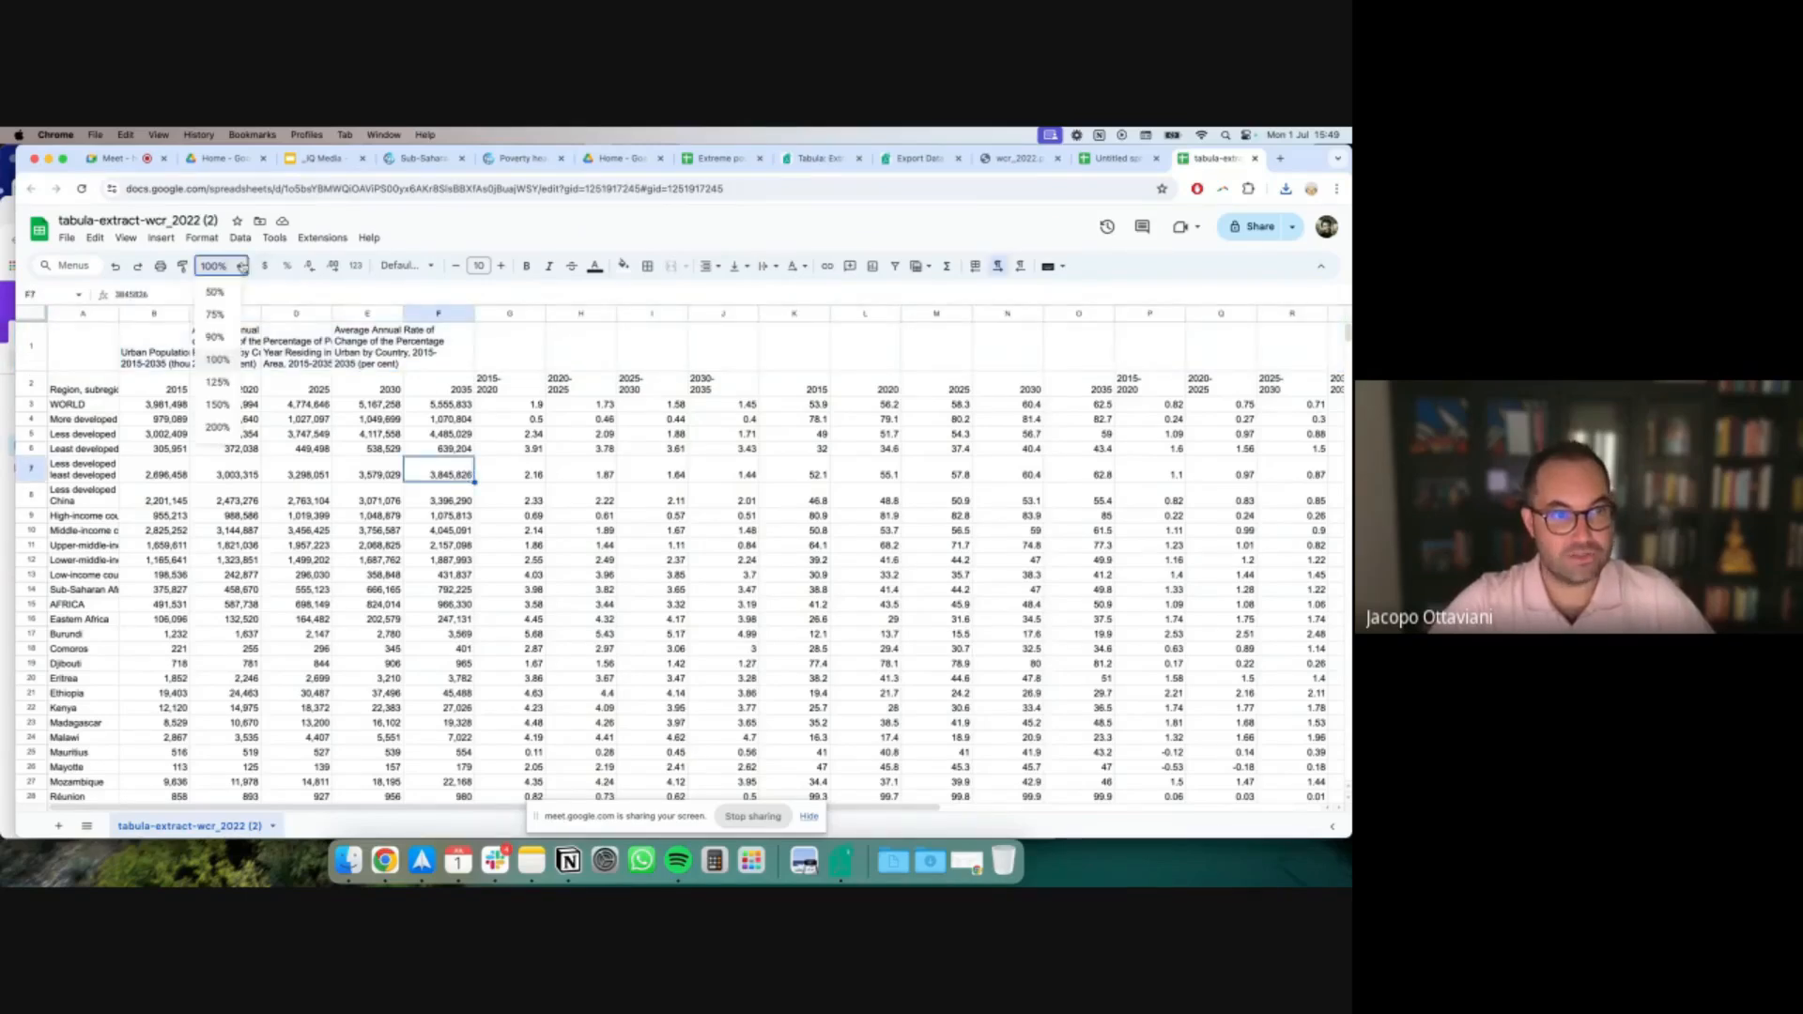
click(216, 403)
click(329, 497)
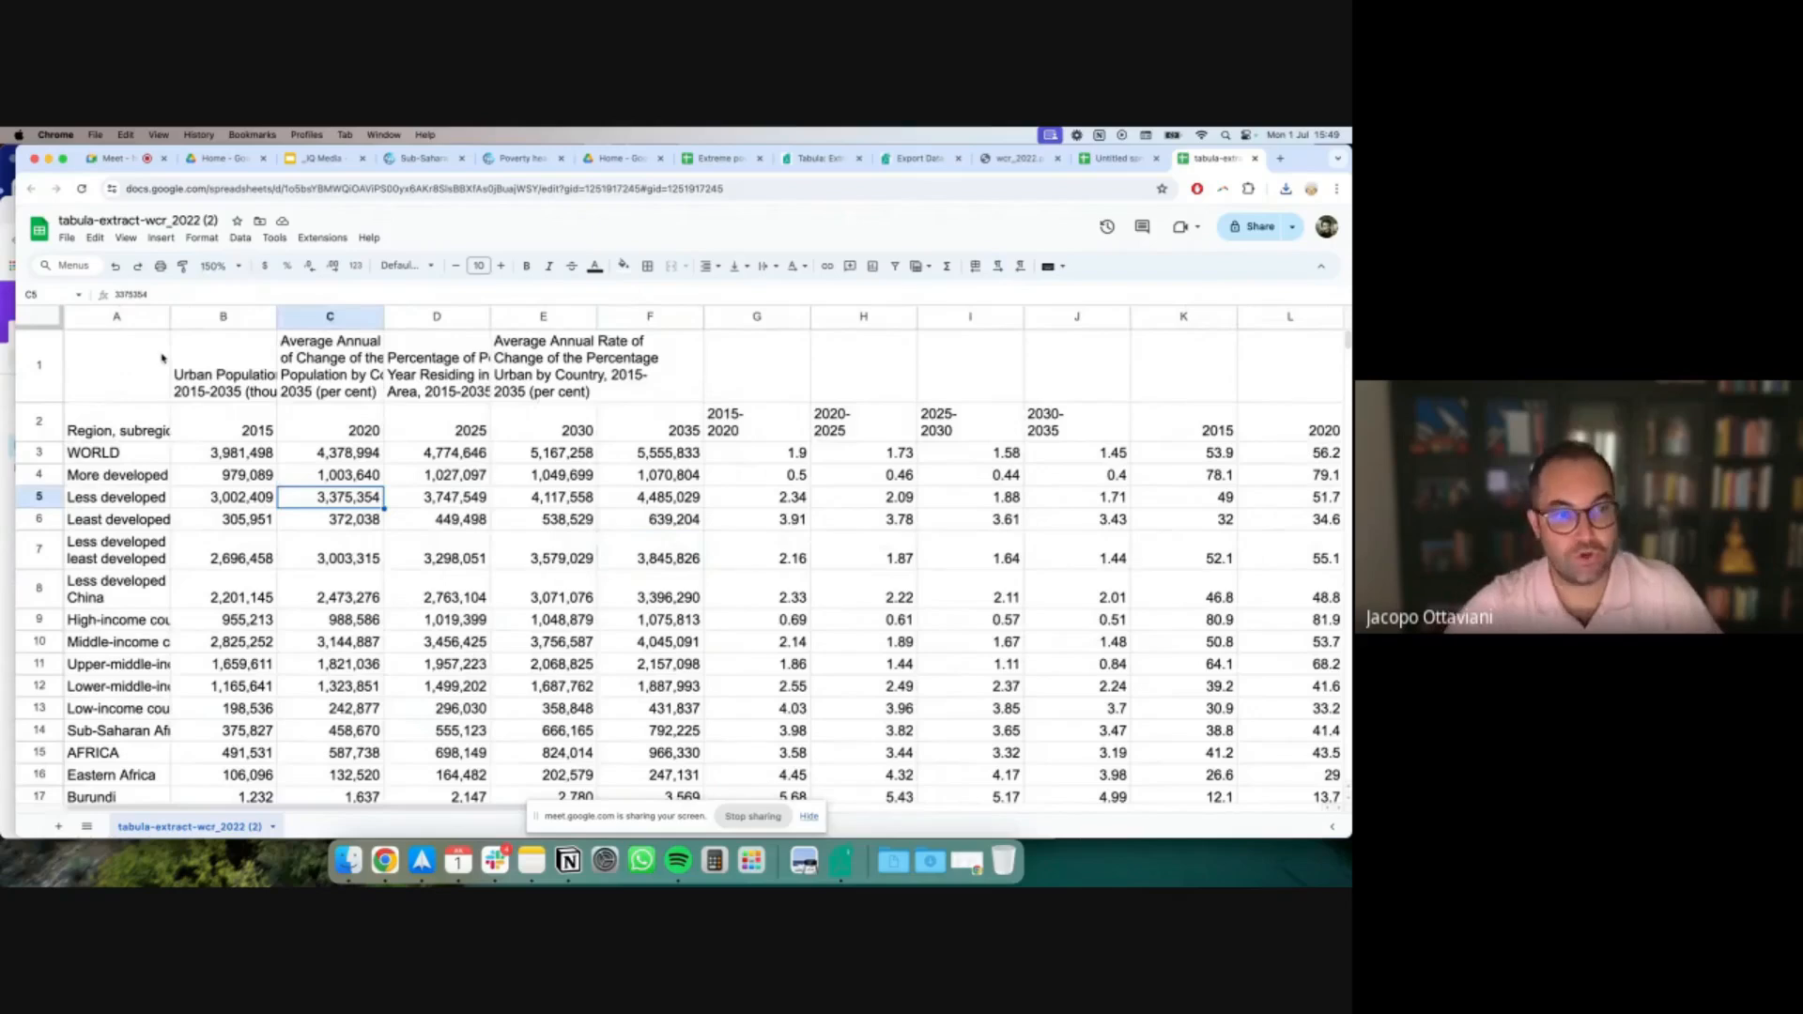
drag(170, 316, 282, 316)
Fill row 1, which holds the table's group headings, with red
click(44, 359)
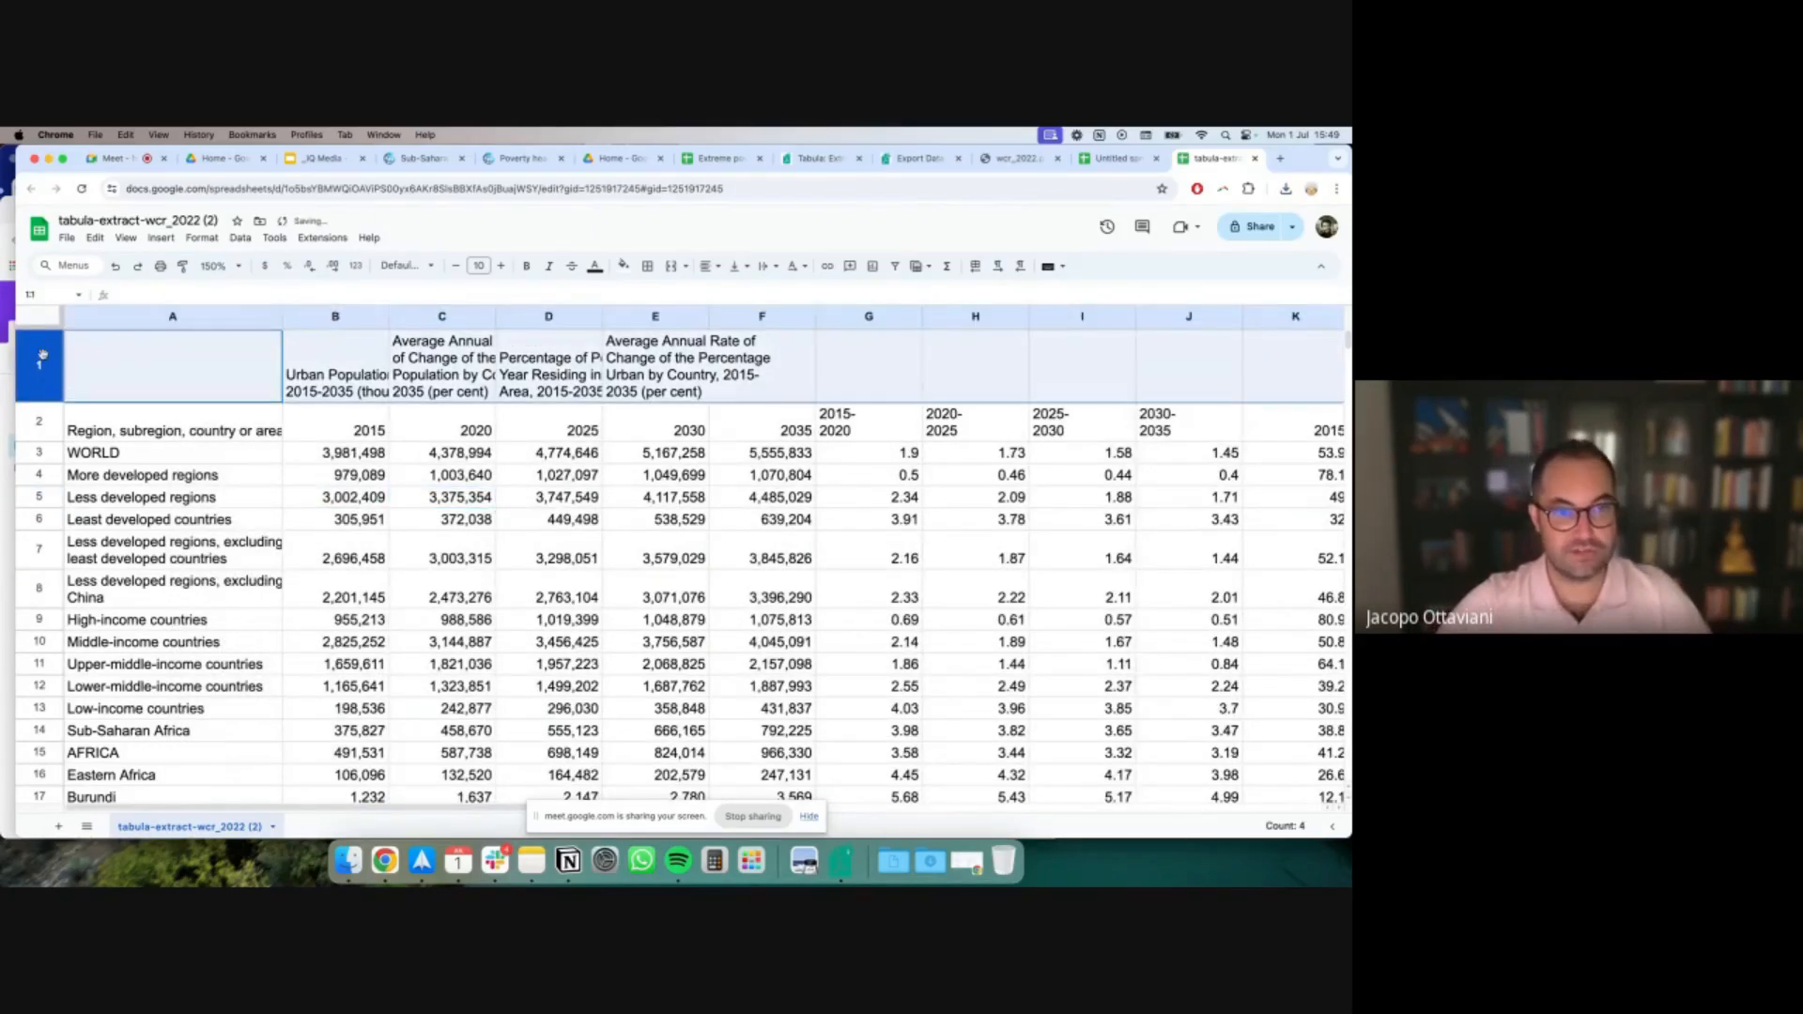
click(622, 265)
click(644, 330)
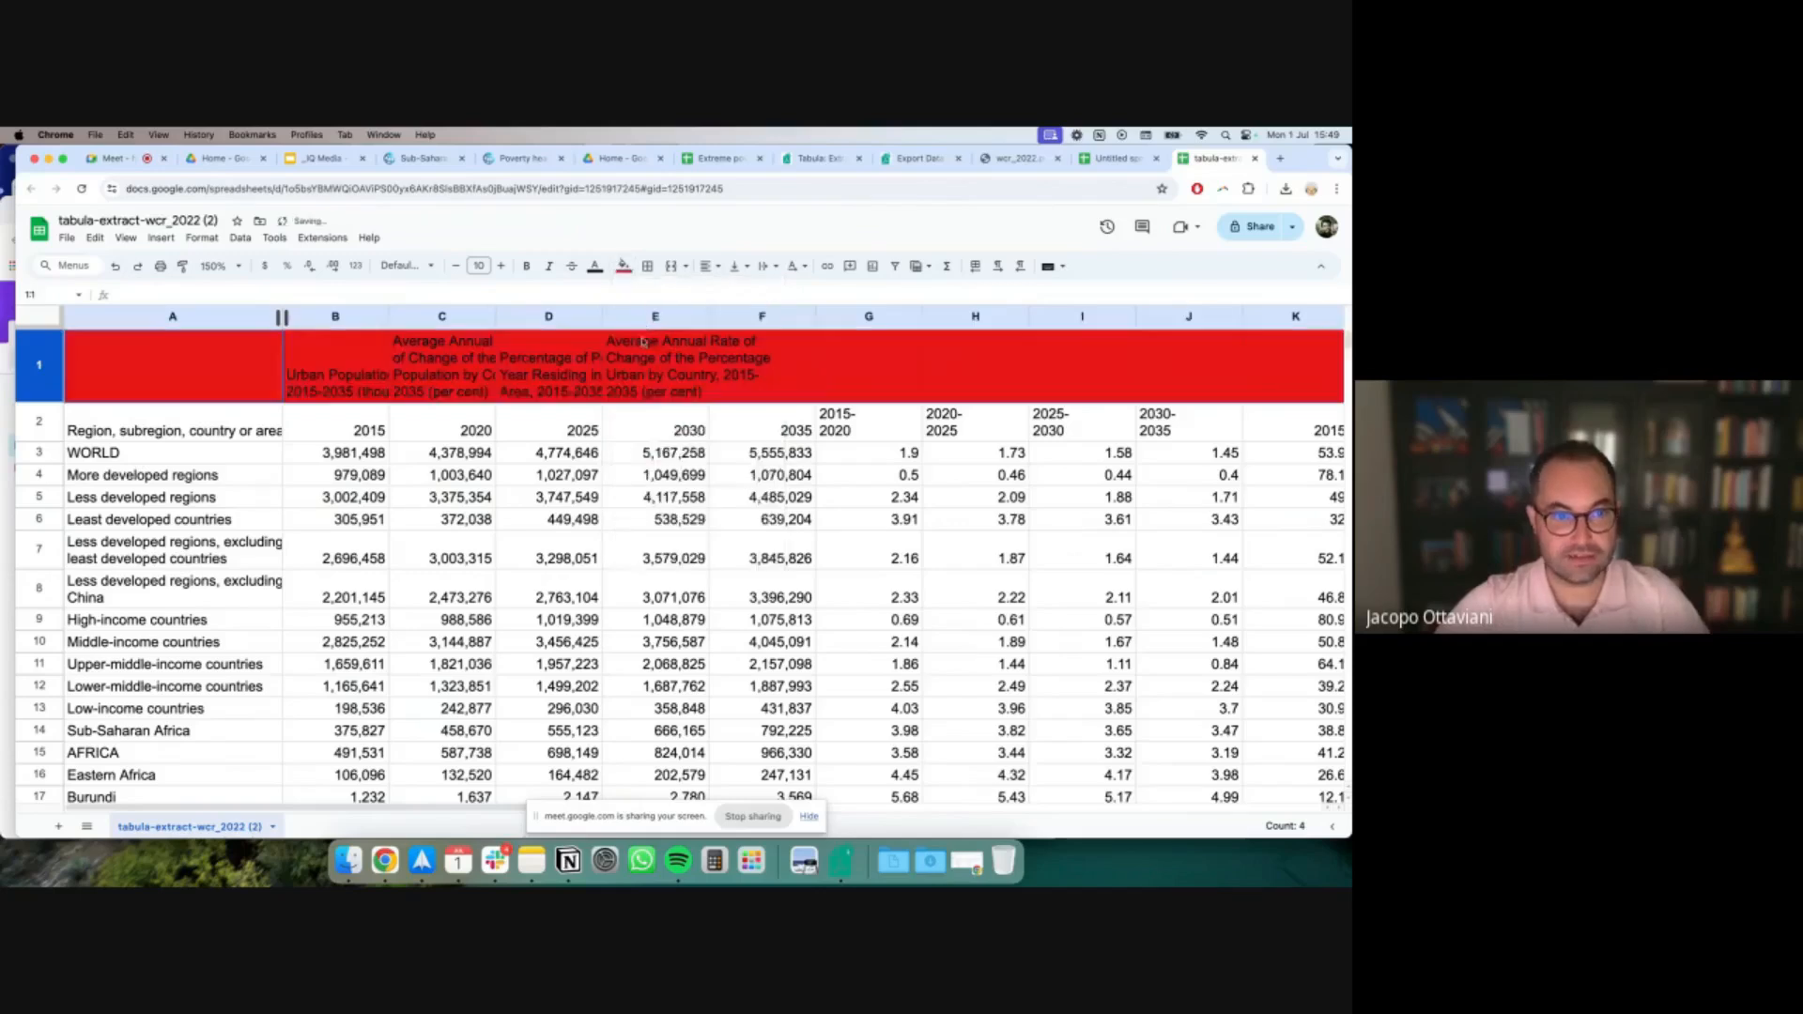
click(353, 433)
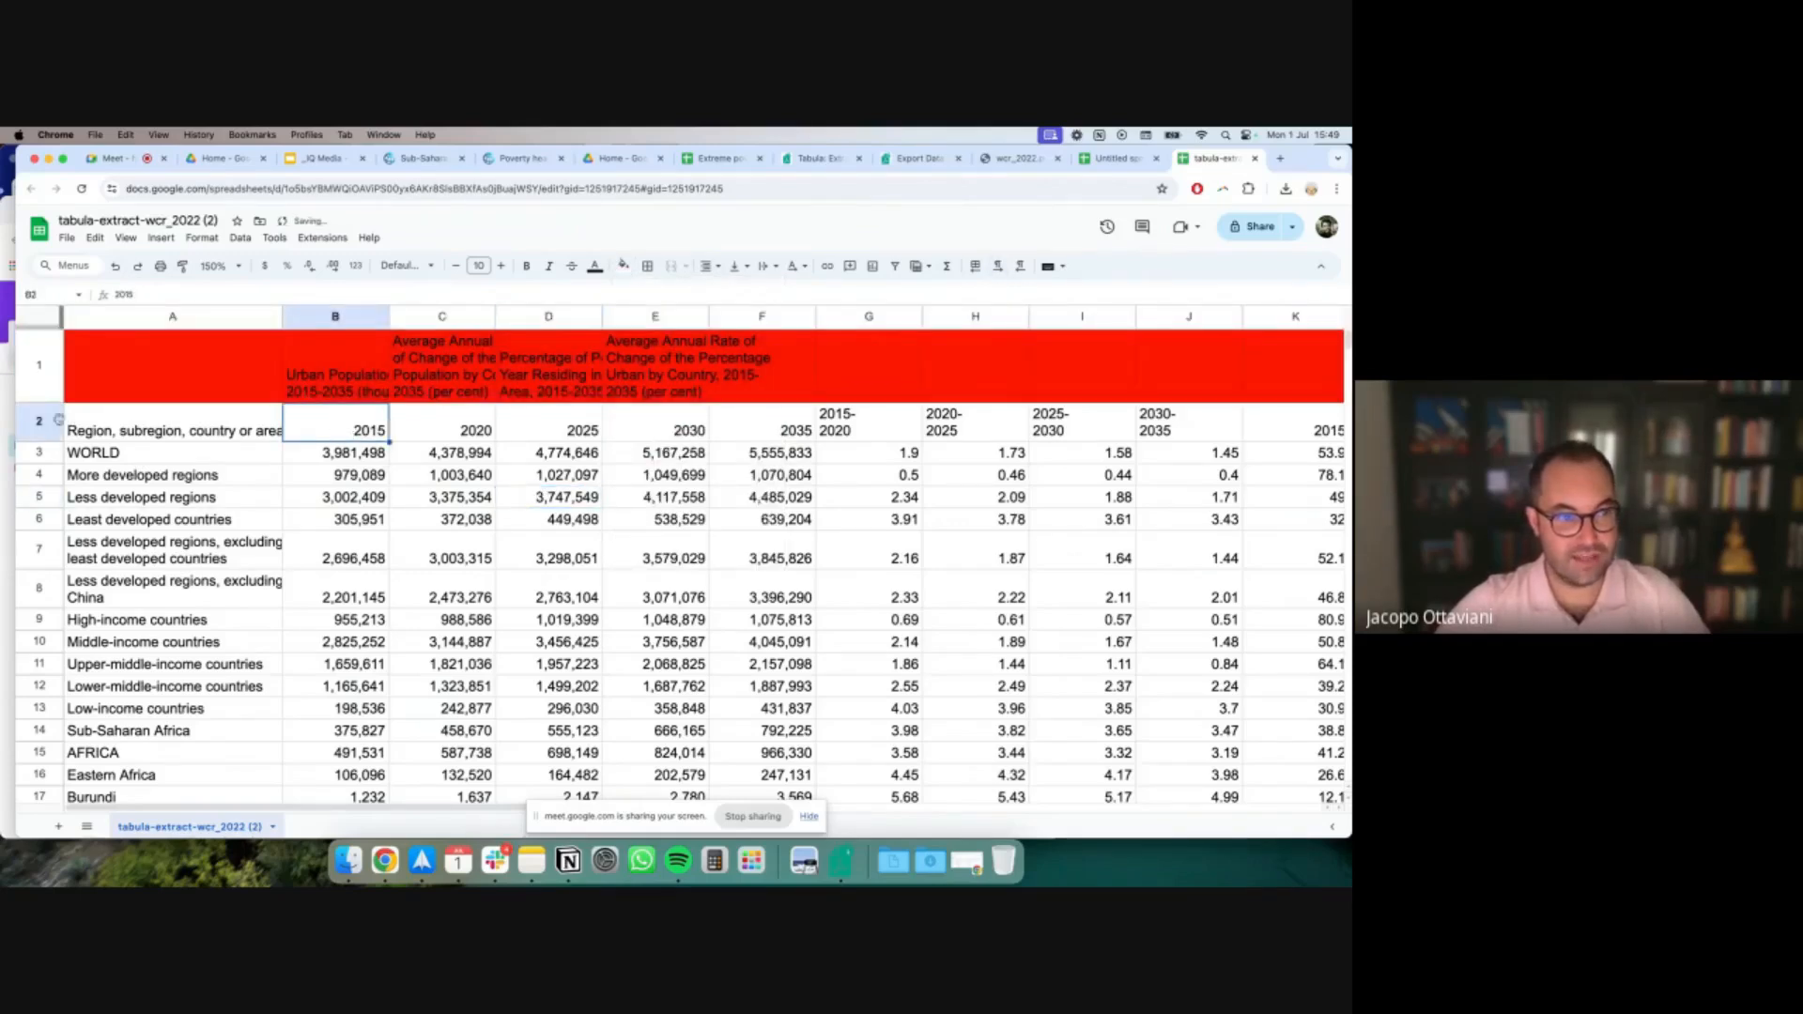
Make the row 2 column headers bold
click(36, 420)
key(ctrl+b)
click(222, 379)
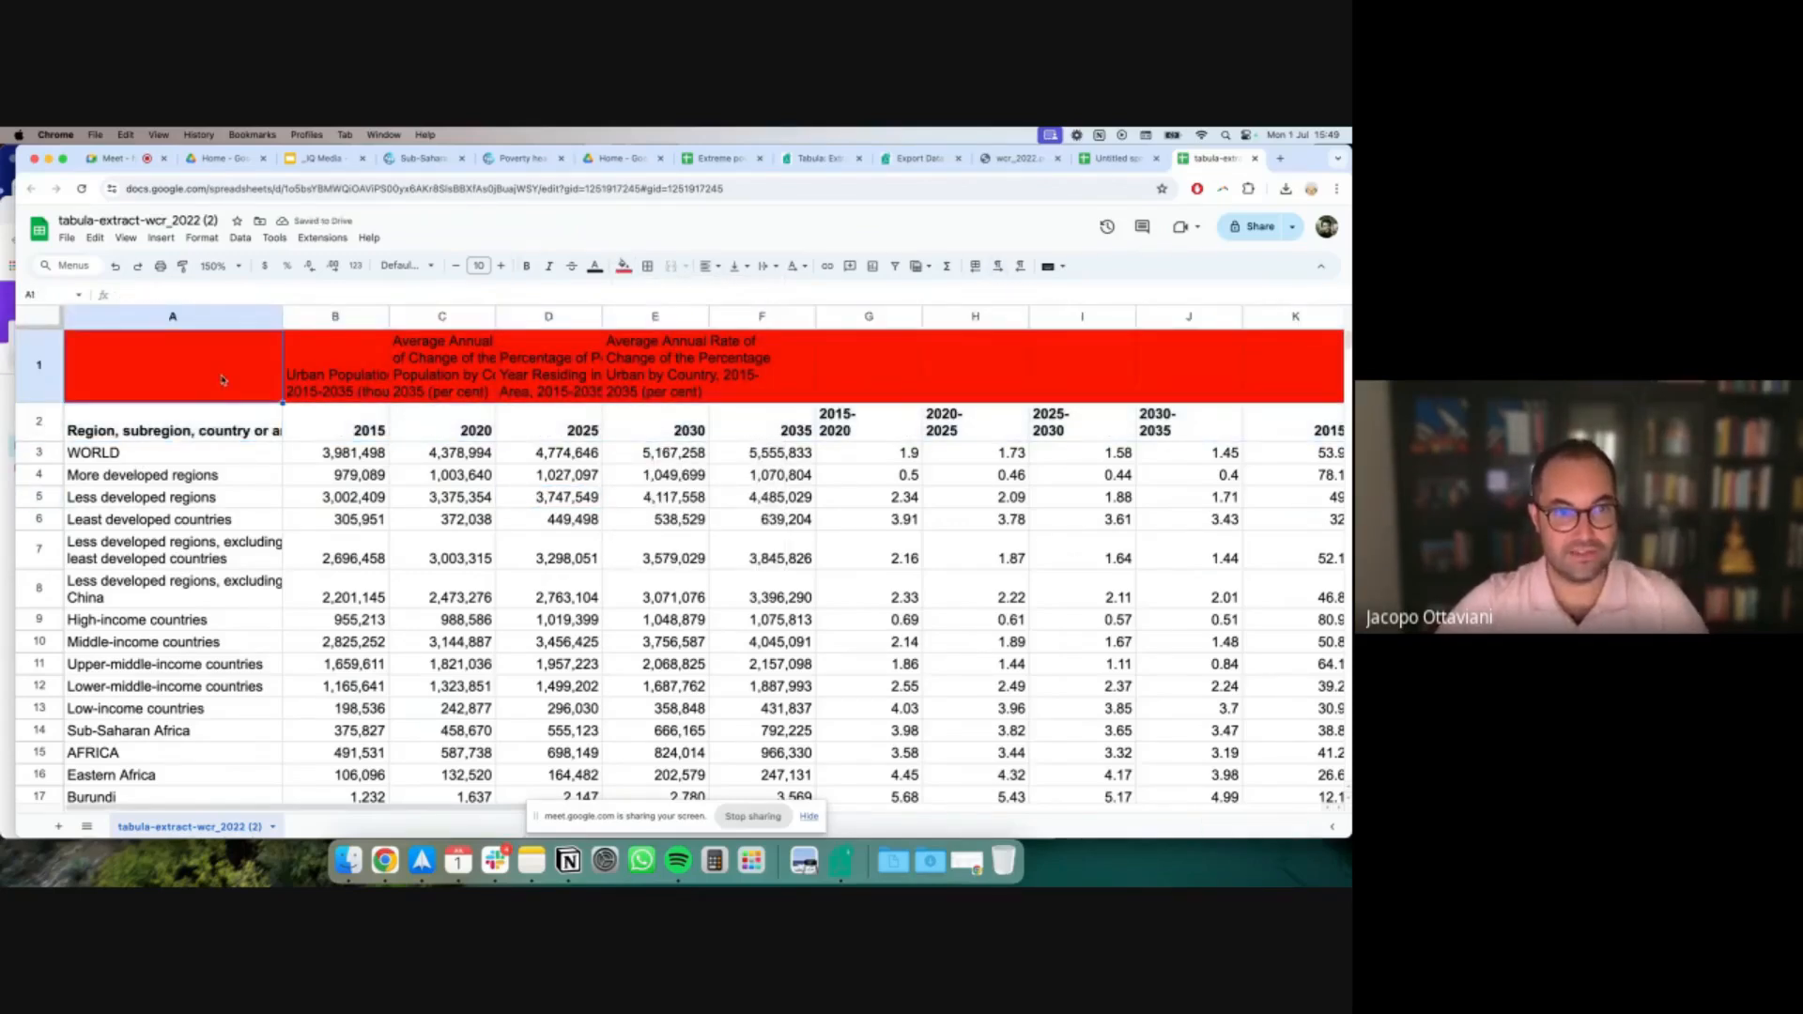
Widen columns B, C and D so the long group headings in row 1 can be read
click(791, 370)
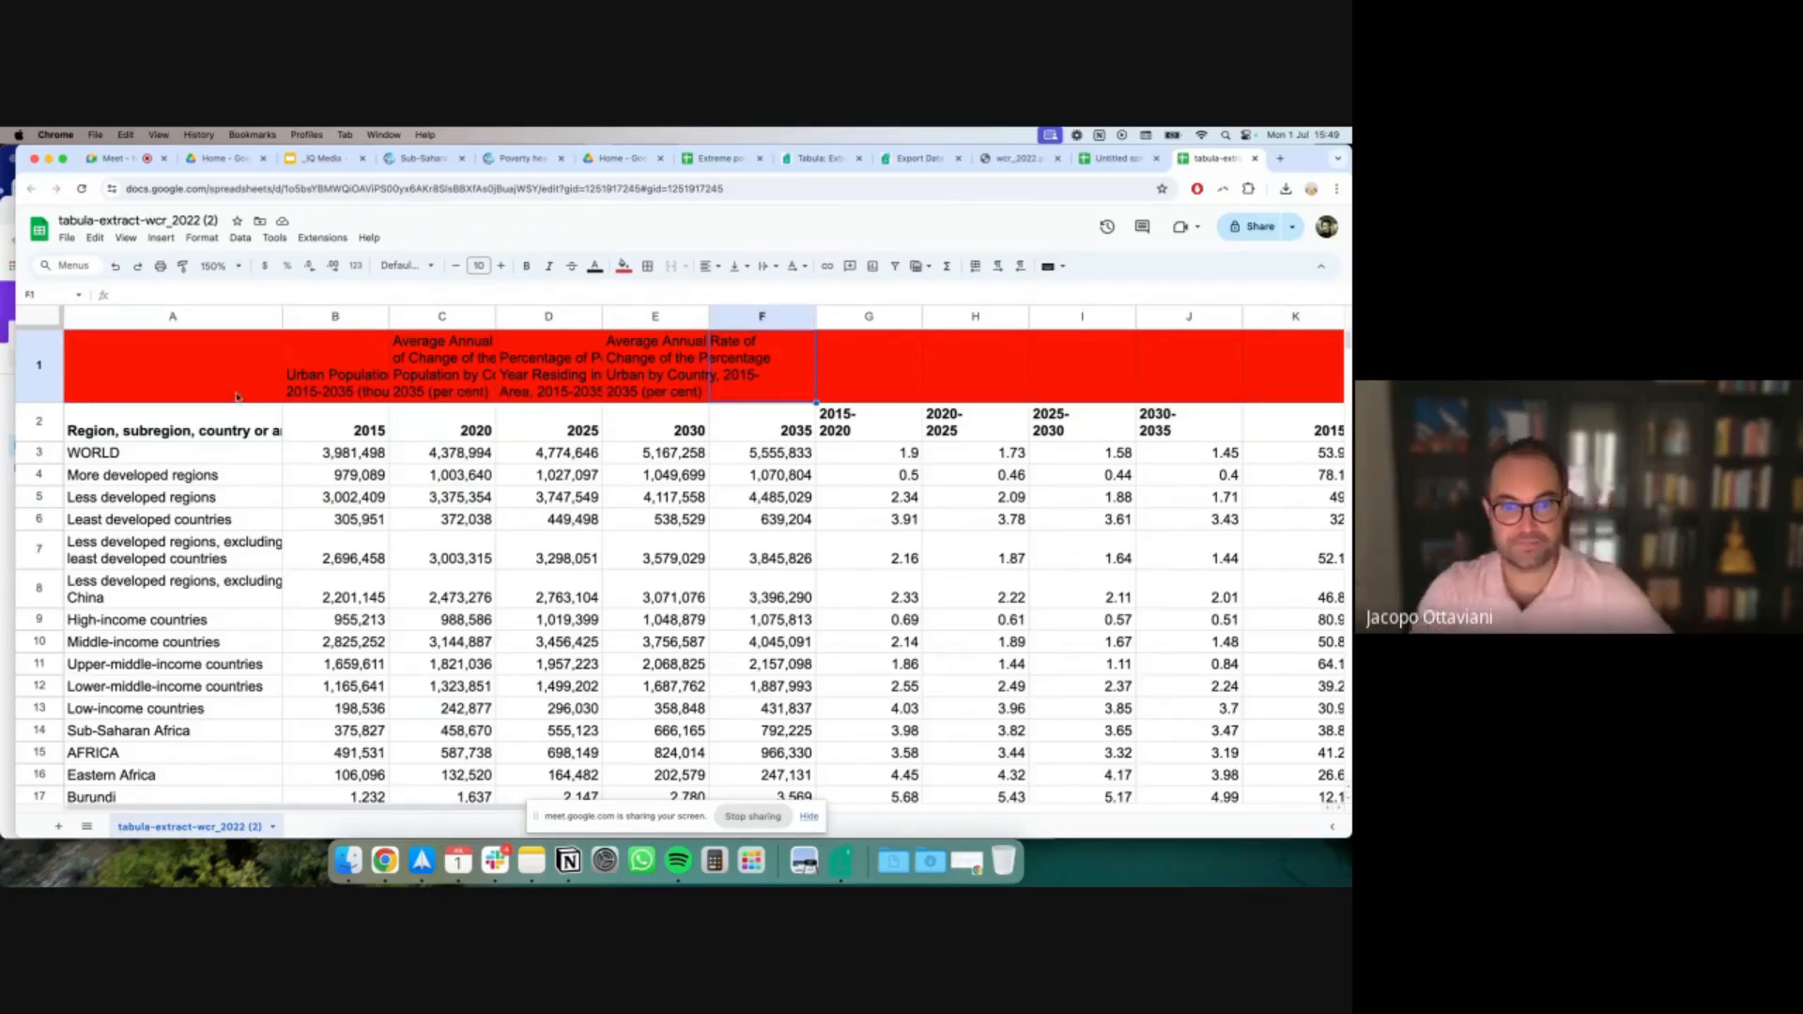
click(377, 388)
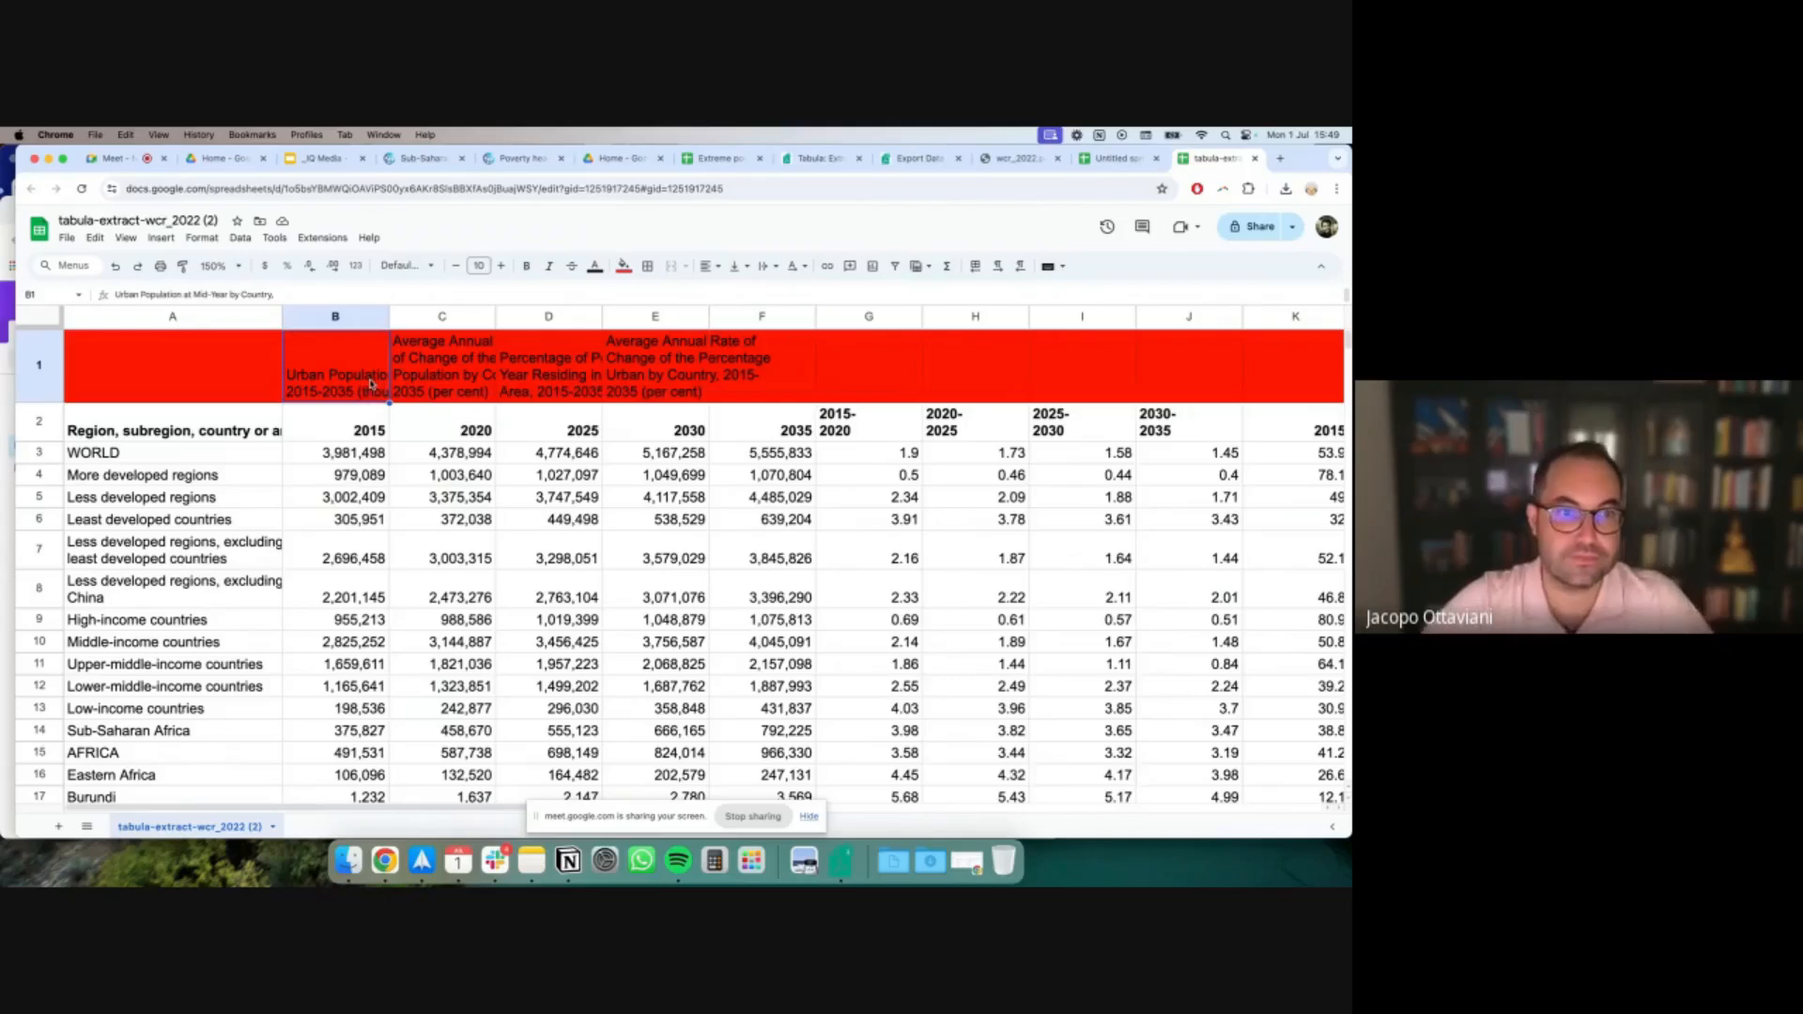
drag(389, 317, 1040, 316)
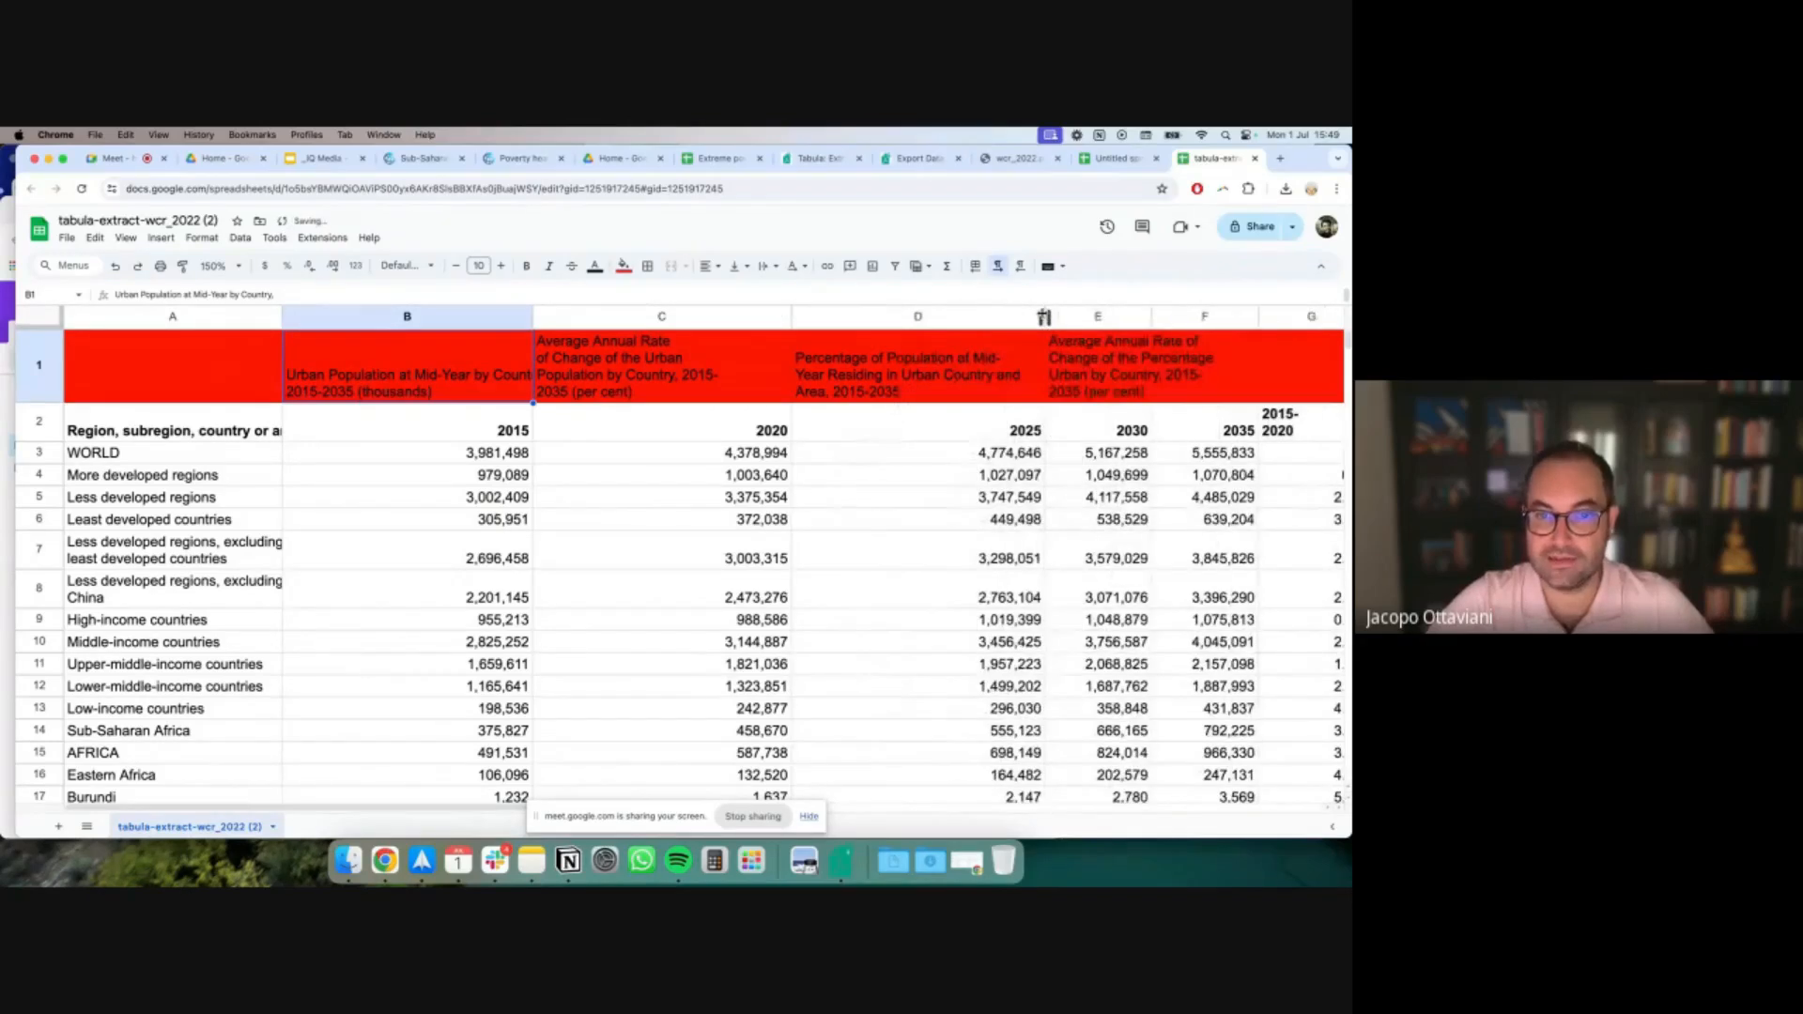
Examine the grouped column headers of Table A.1 on page 362 of wcr_2022.pdf, enlarged to 150%
click(1012, 160)
scroll(648, 381, up, 16)
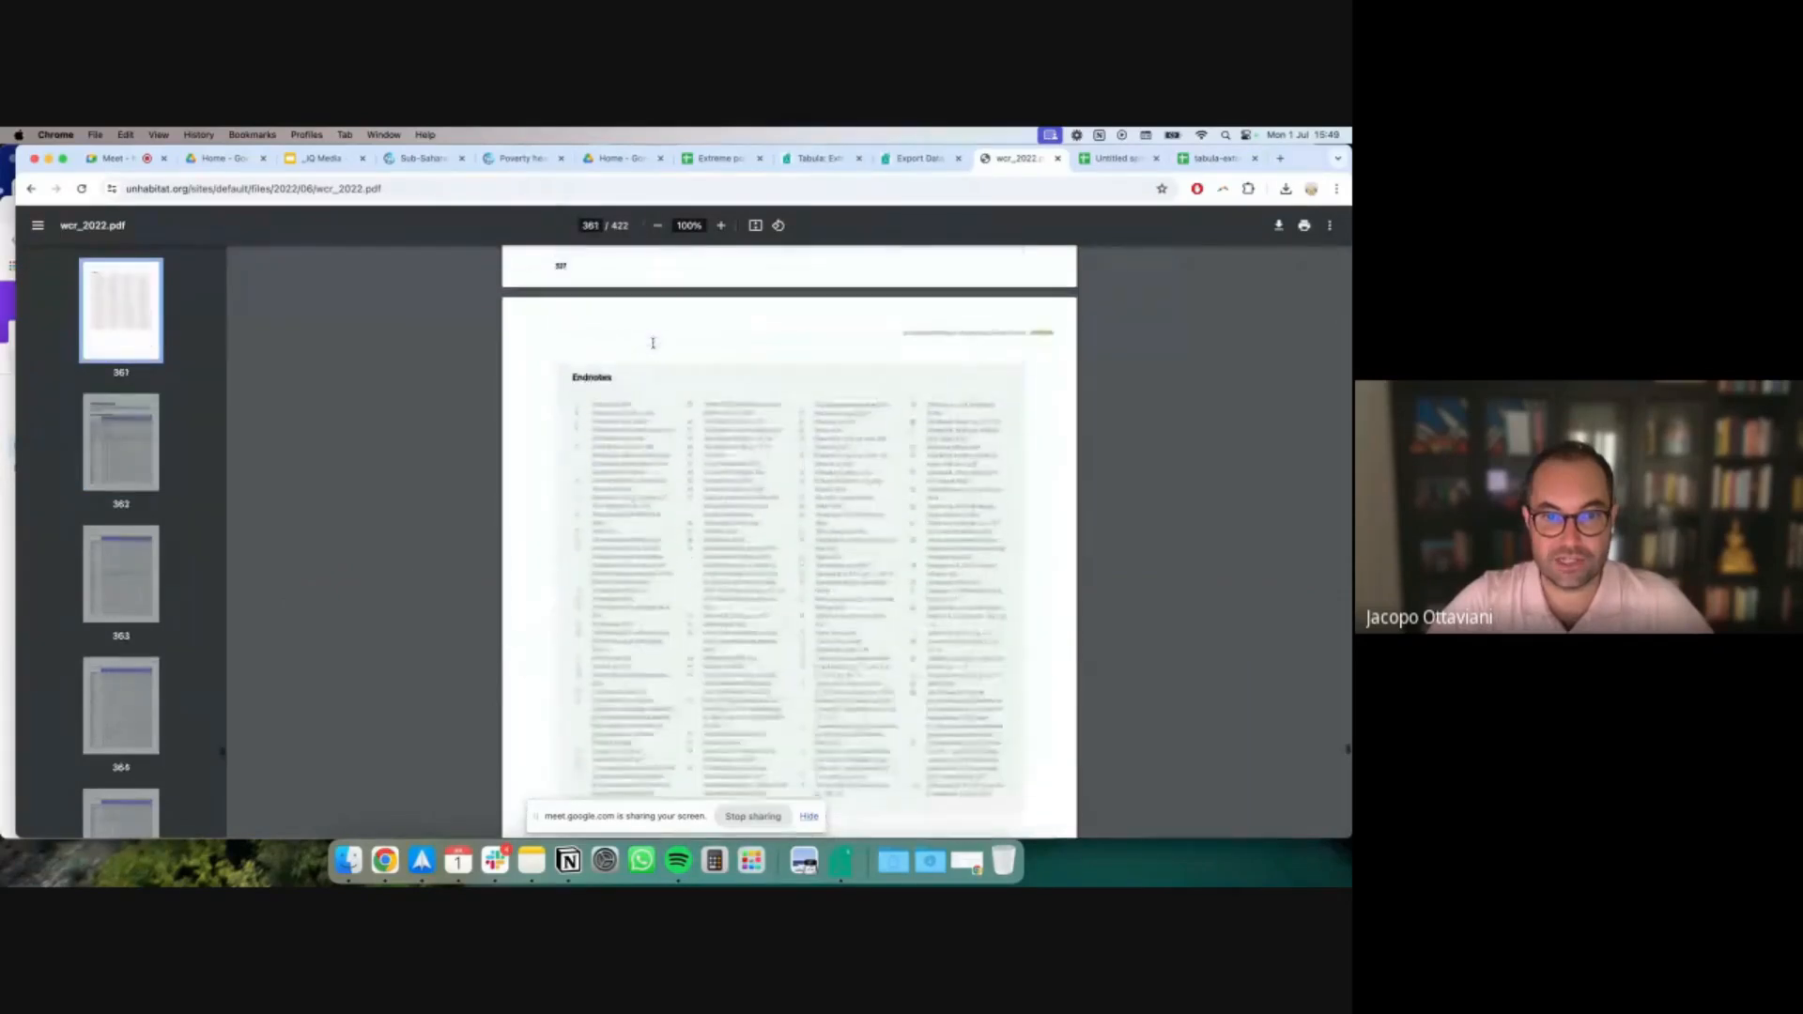
scroll(653, 343, down, 9)
scroll(653, 343, up, 1)
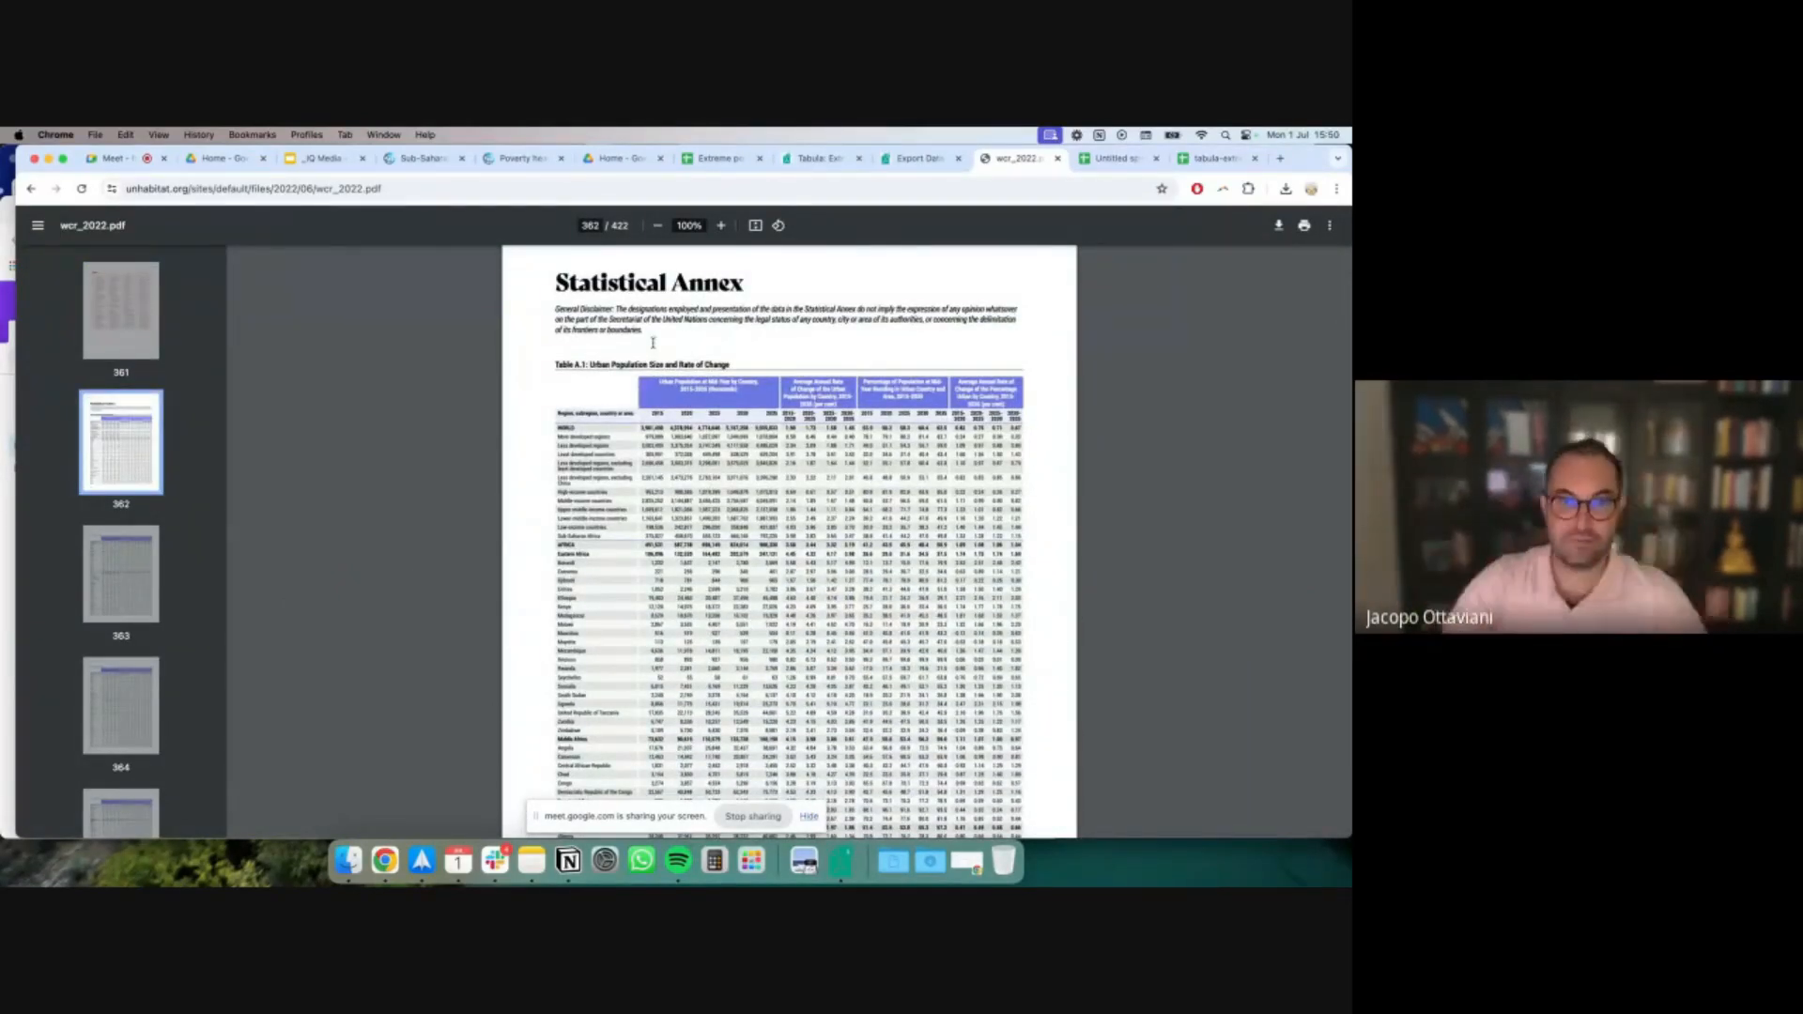
click(721, 225)
click(720, 225)
click(720, 225)
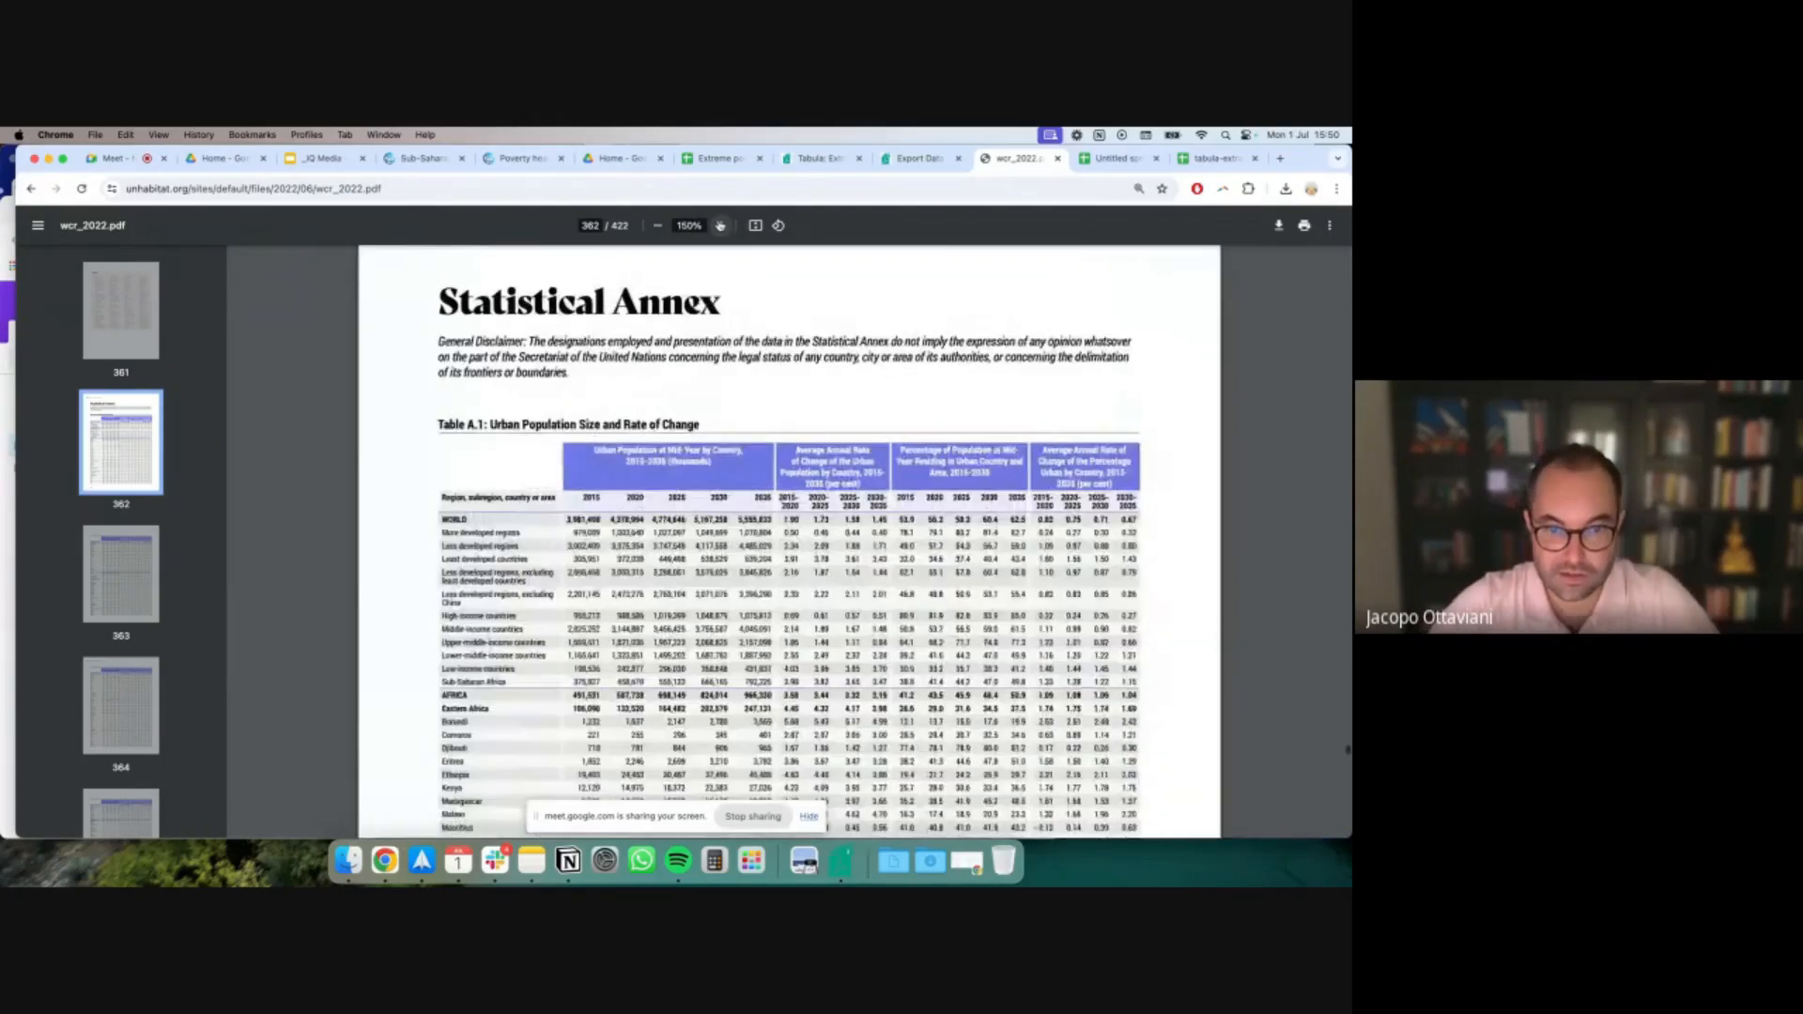
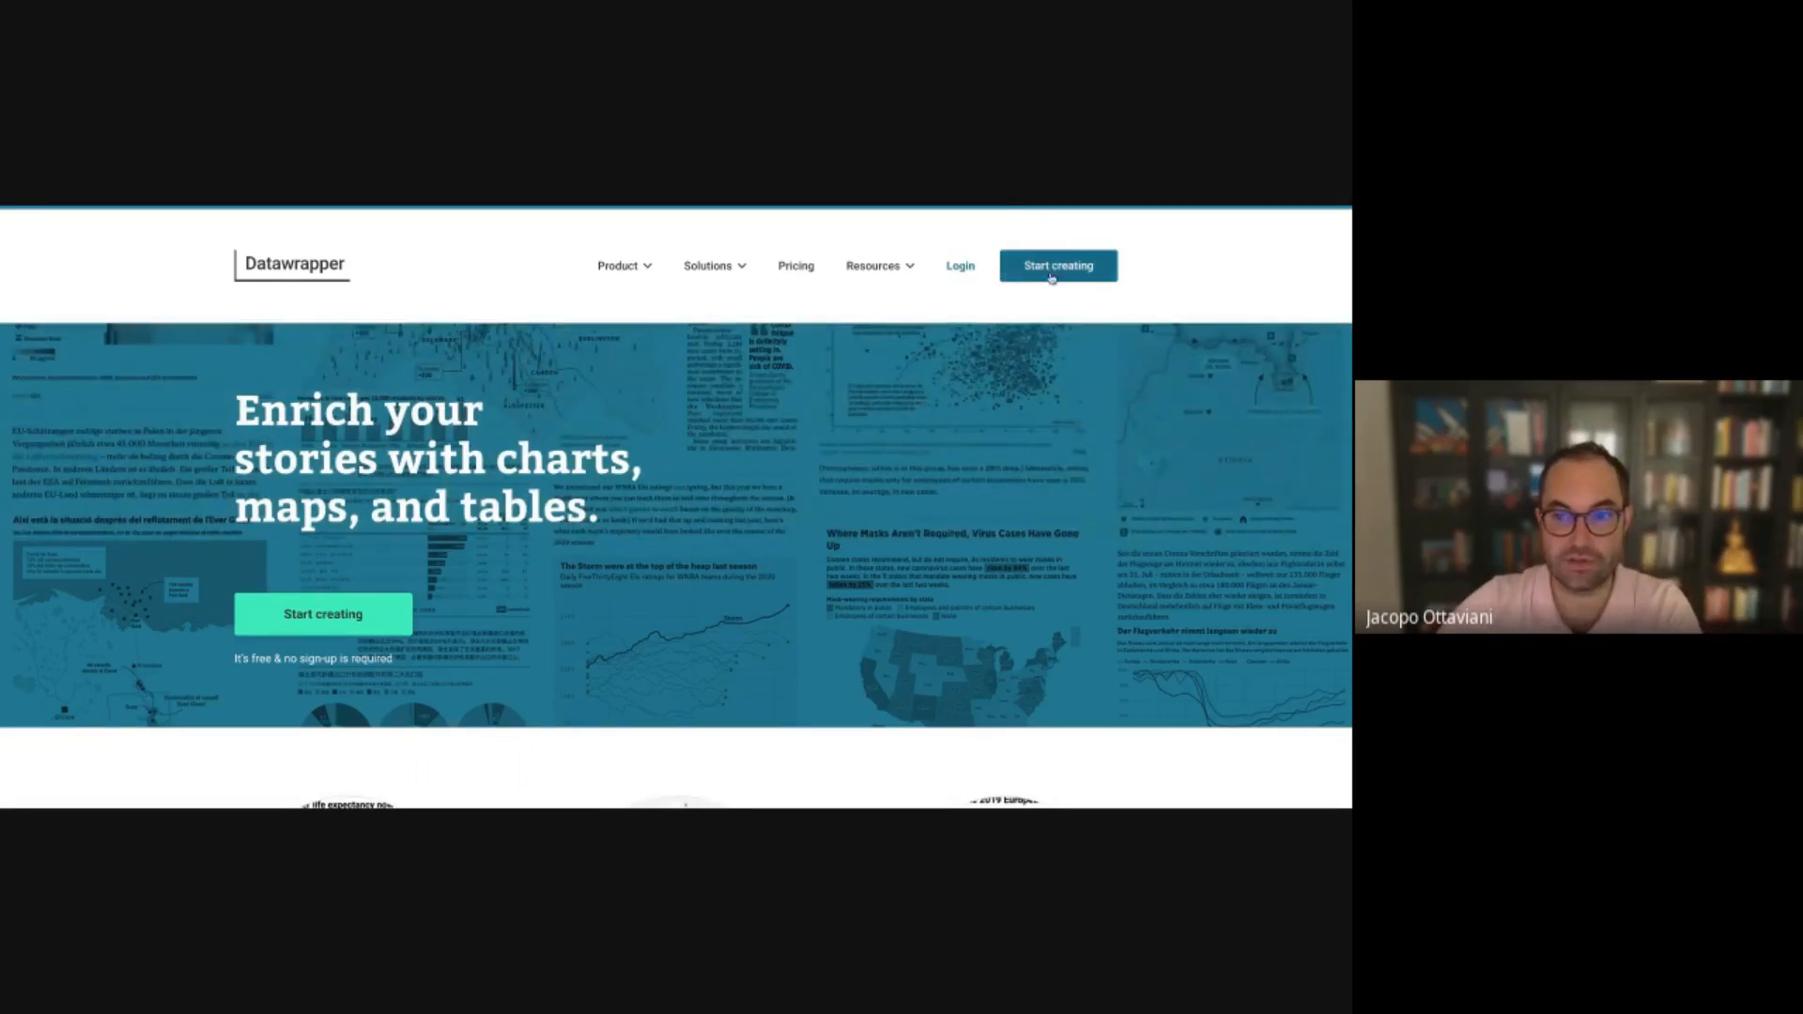
Check the sign-in options on the Datawrapper website and return to its home page
click(960, 267)
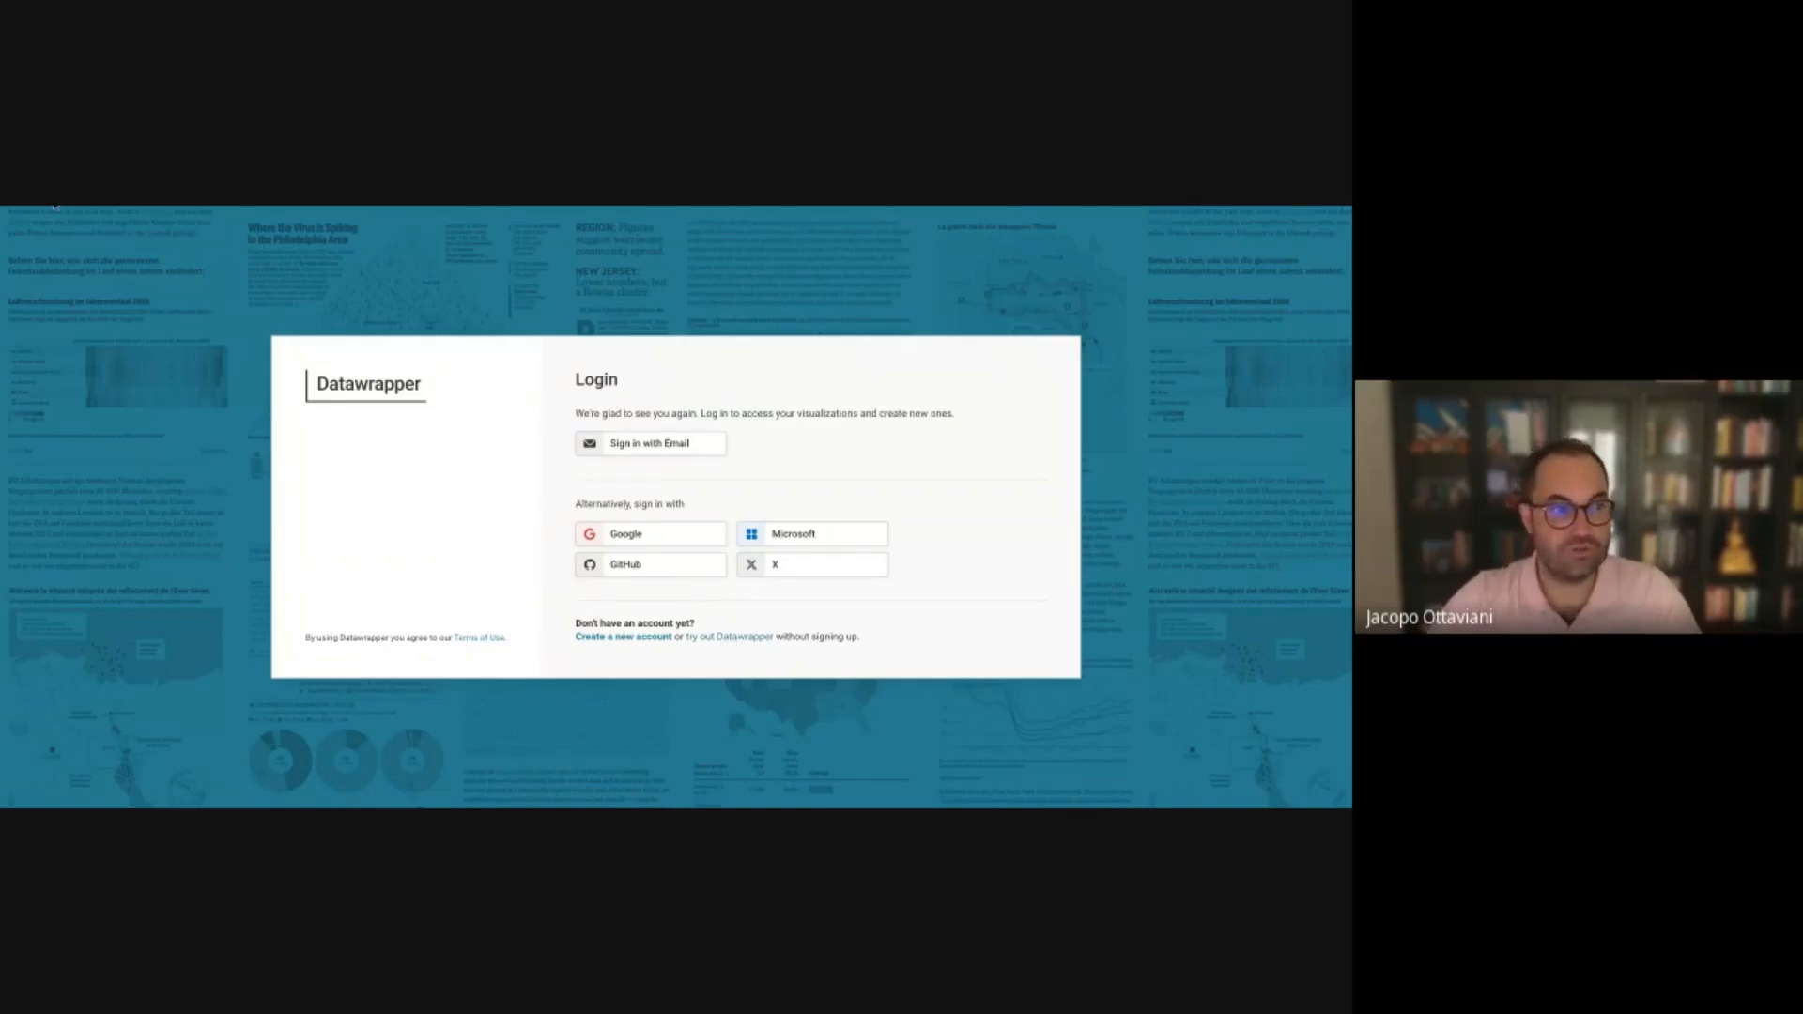
key(alt+Left)
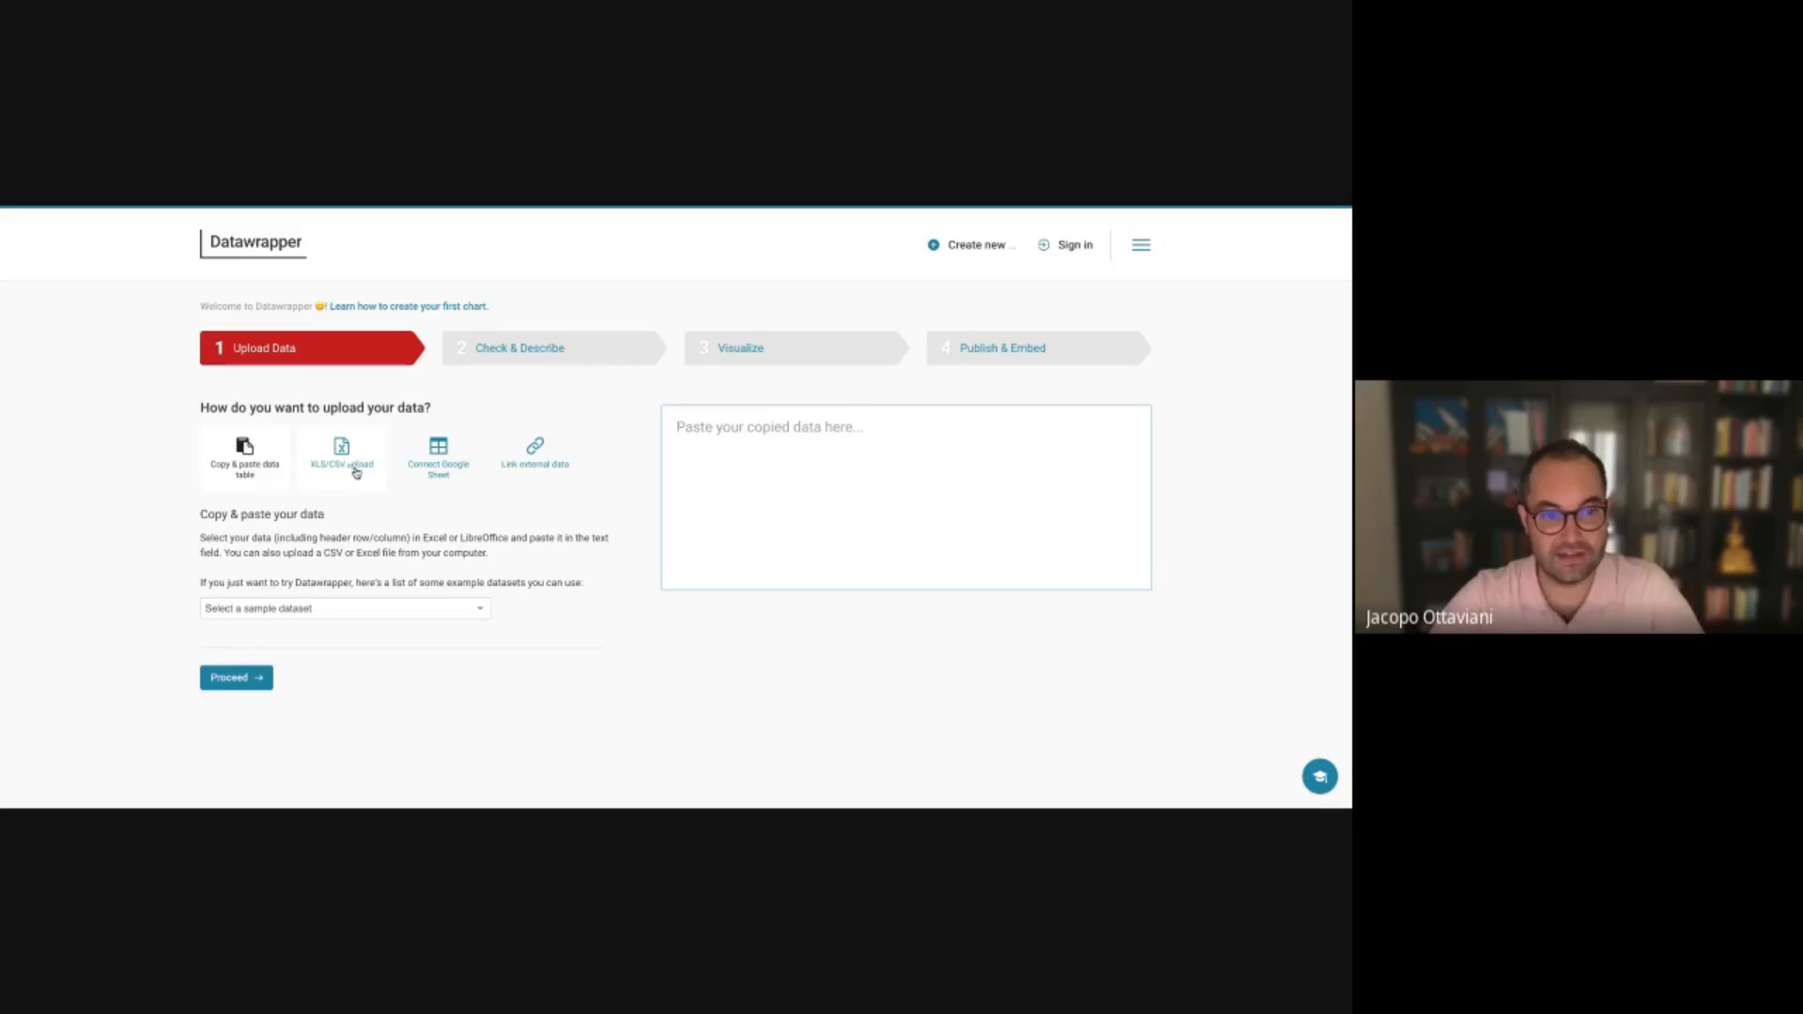
Compare the Google Sheet, external link, XLS/CSV upload and copy-and-paste data sources, ending on copy and paste
click(446, 480)
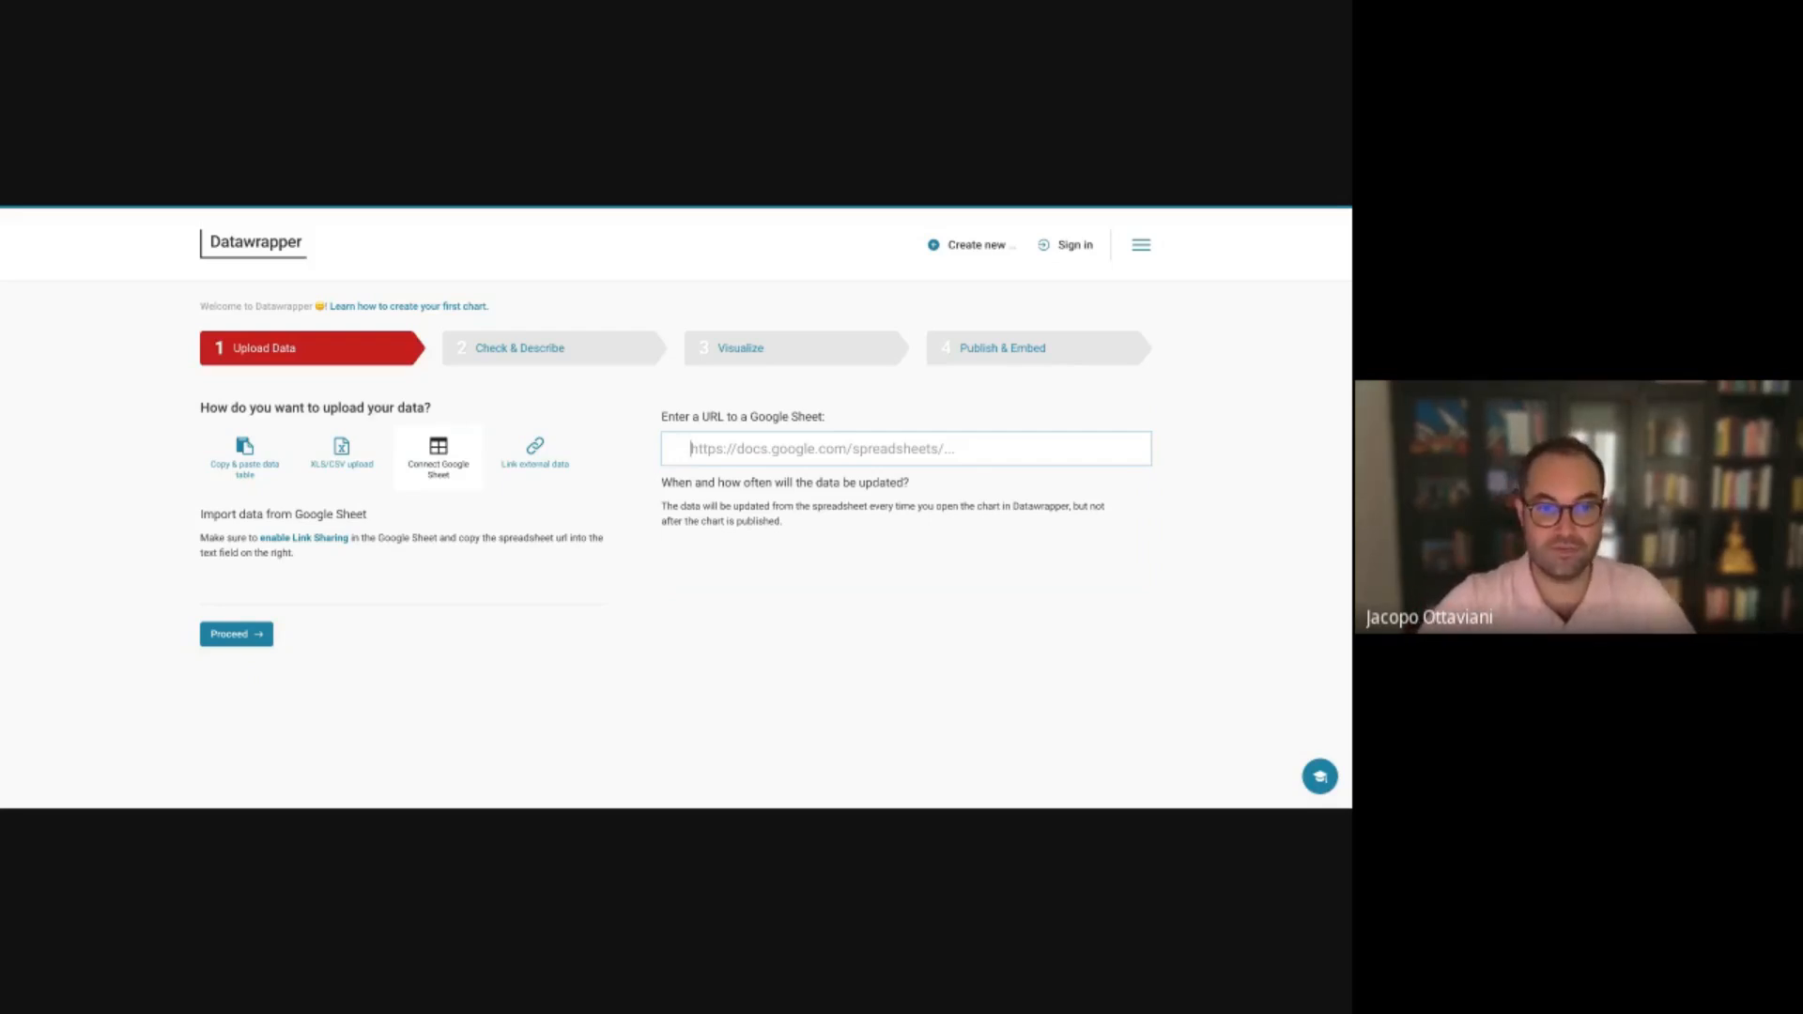
click(535, 465)
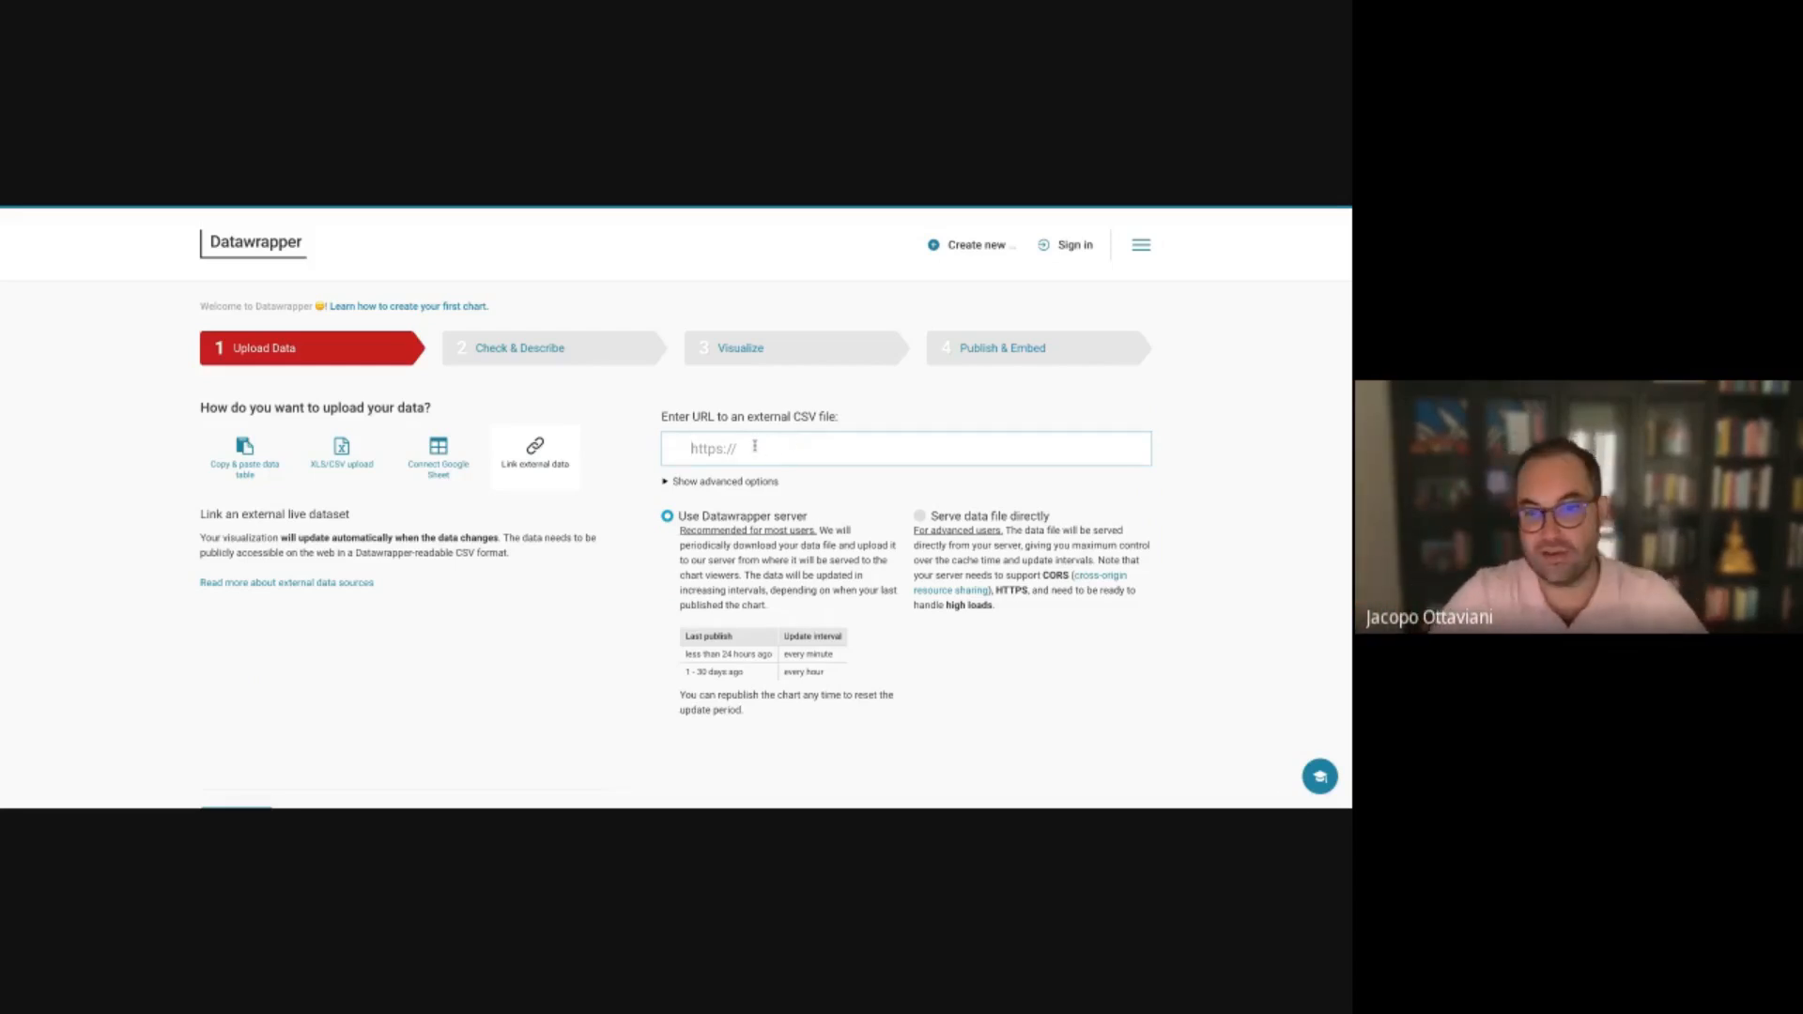
click(235, 466)
click(327, 475)
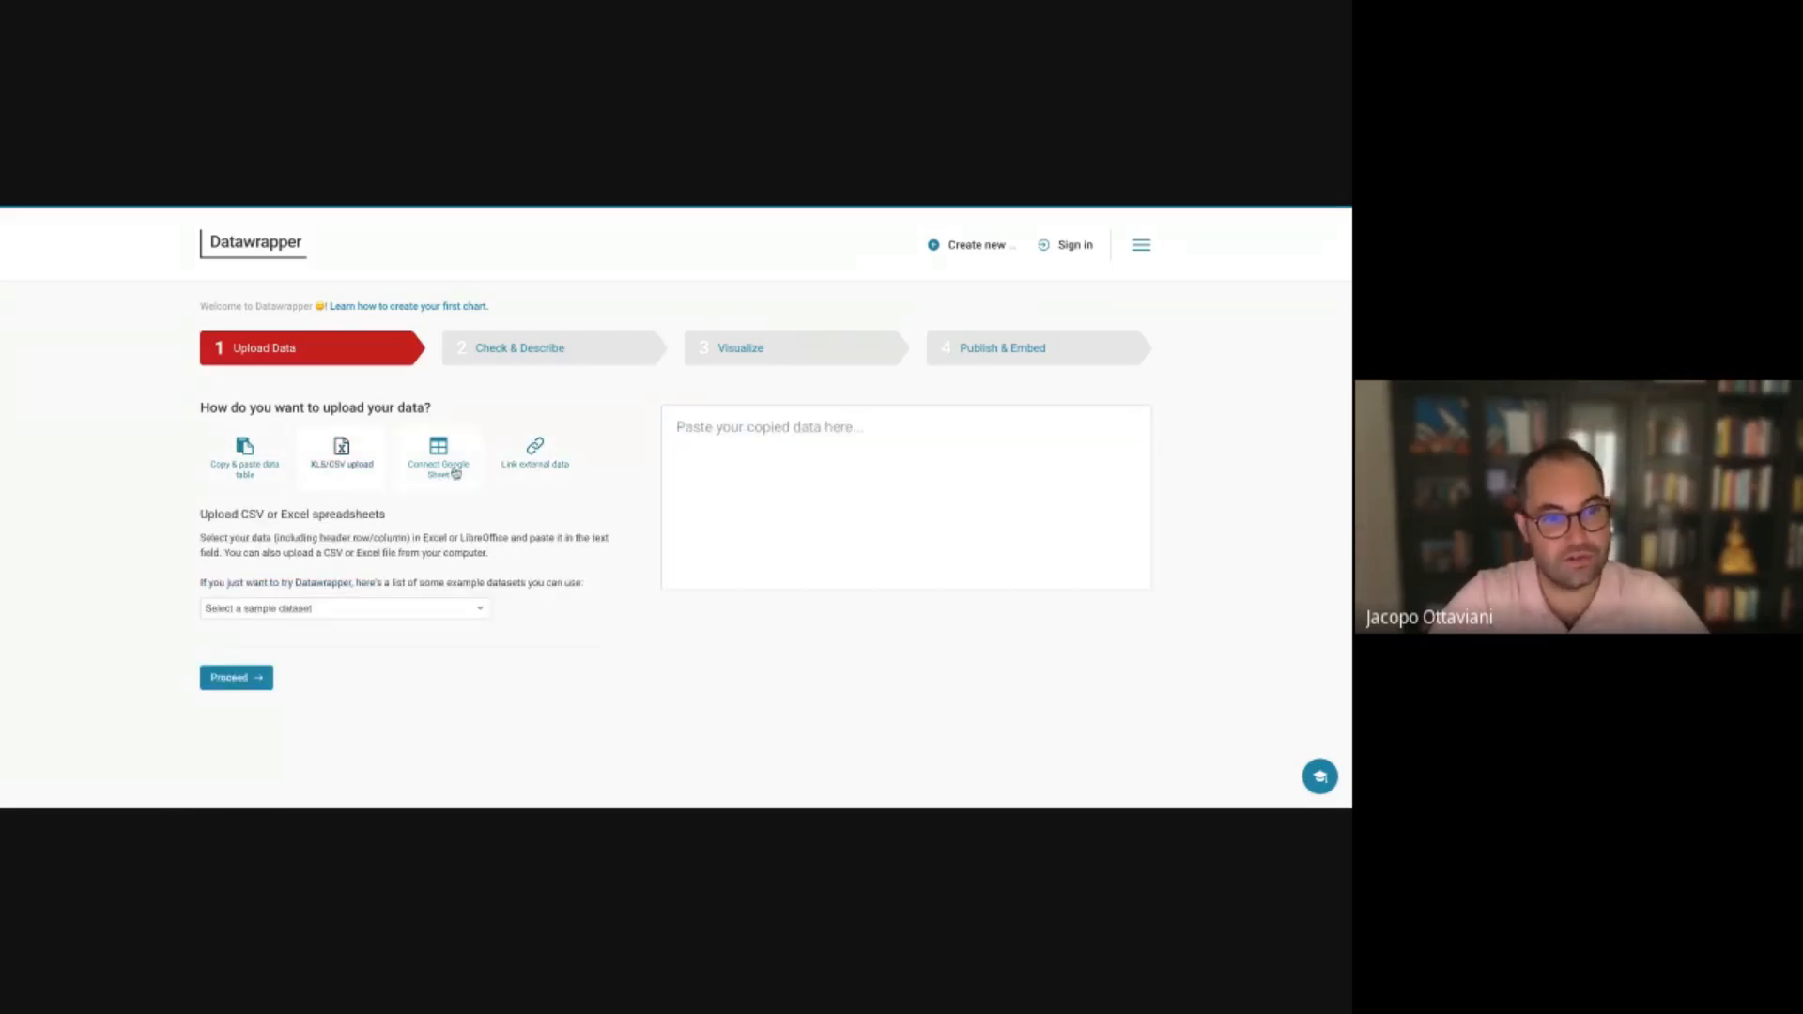
click(239, 473)
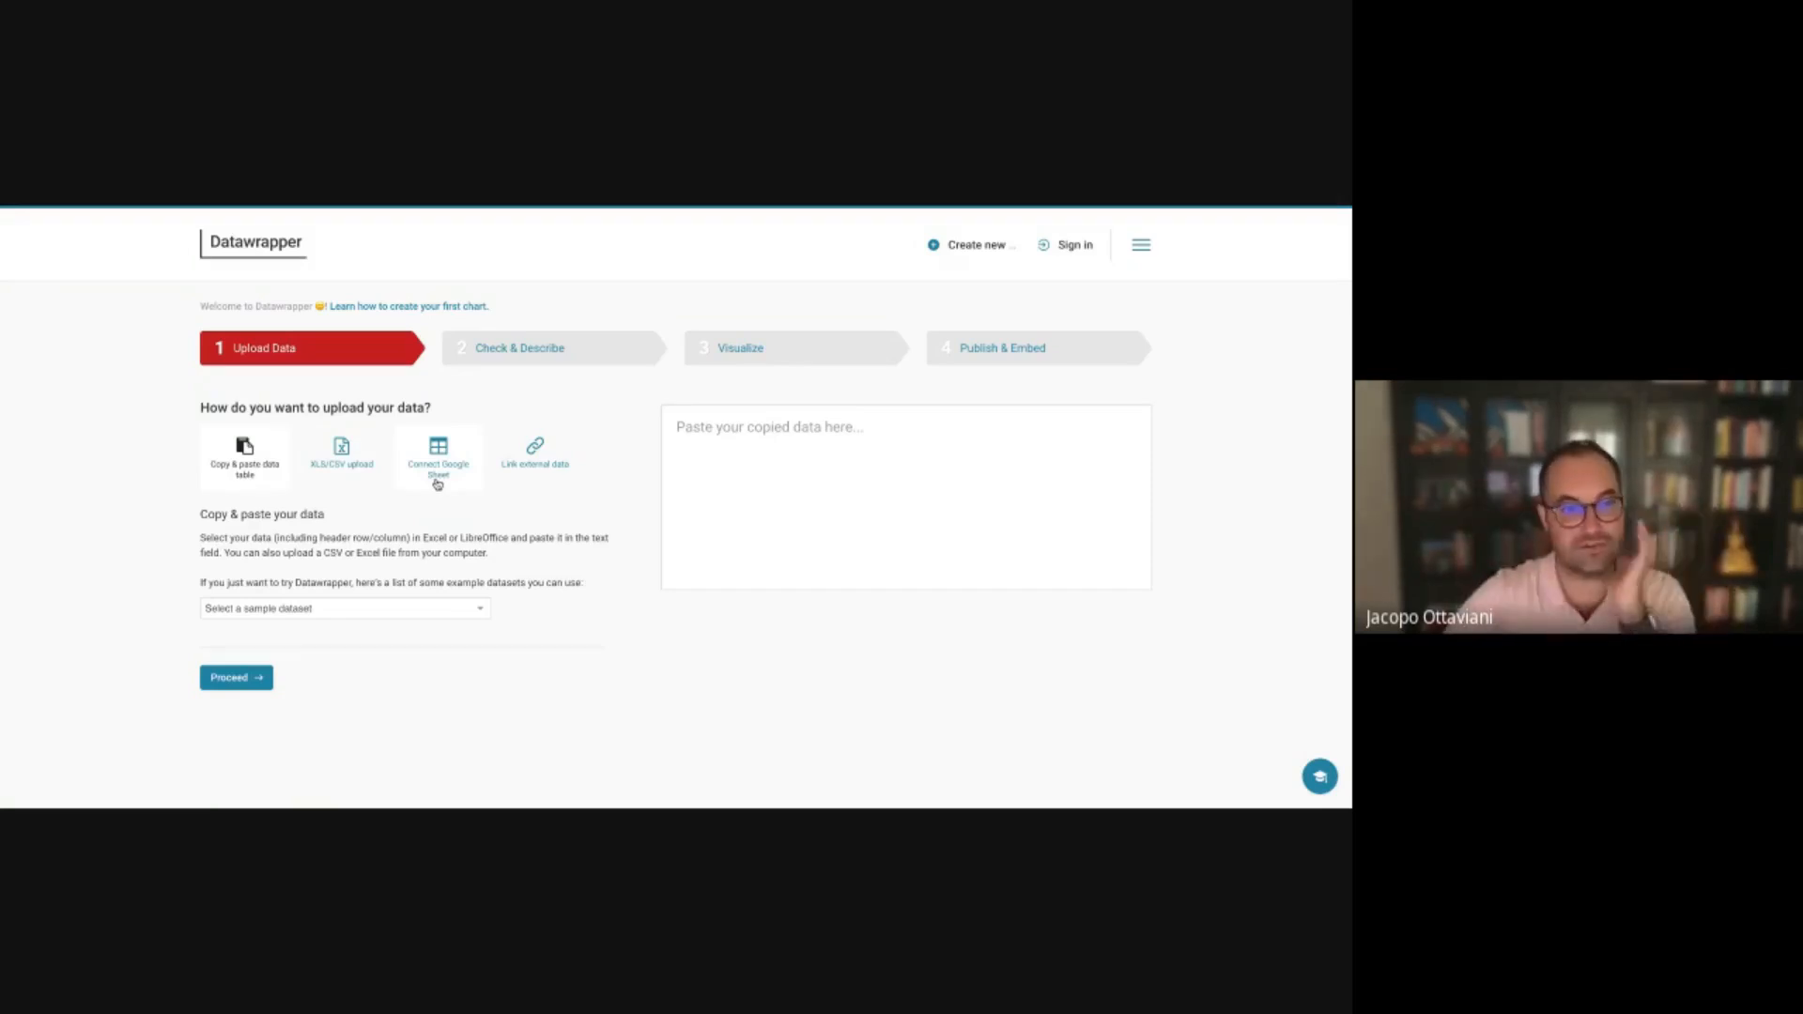
Load the Global CO2 emissions sample dataset and look through its header and yearly rows
click(411, 616)
click(411, 657)
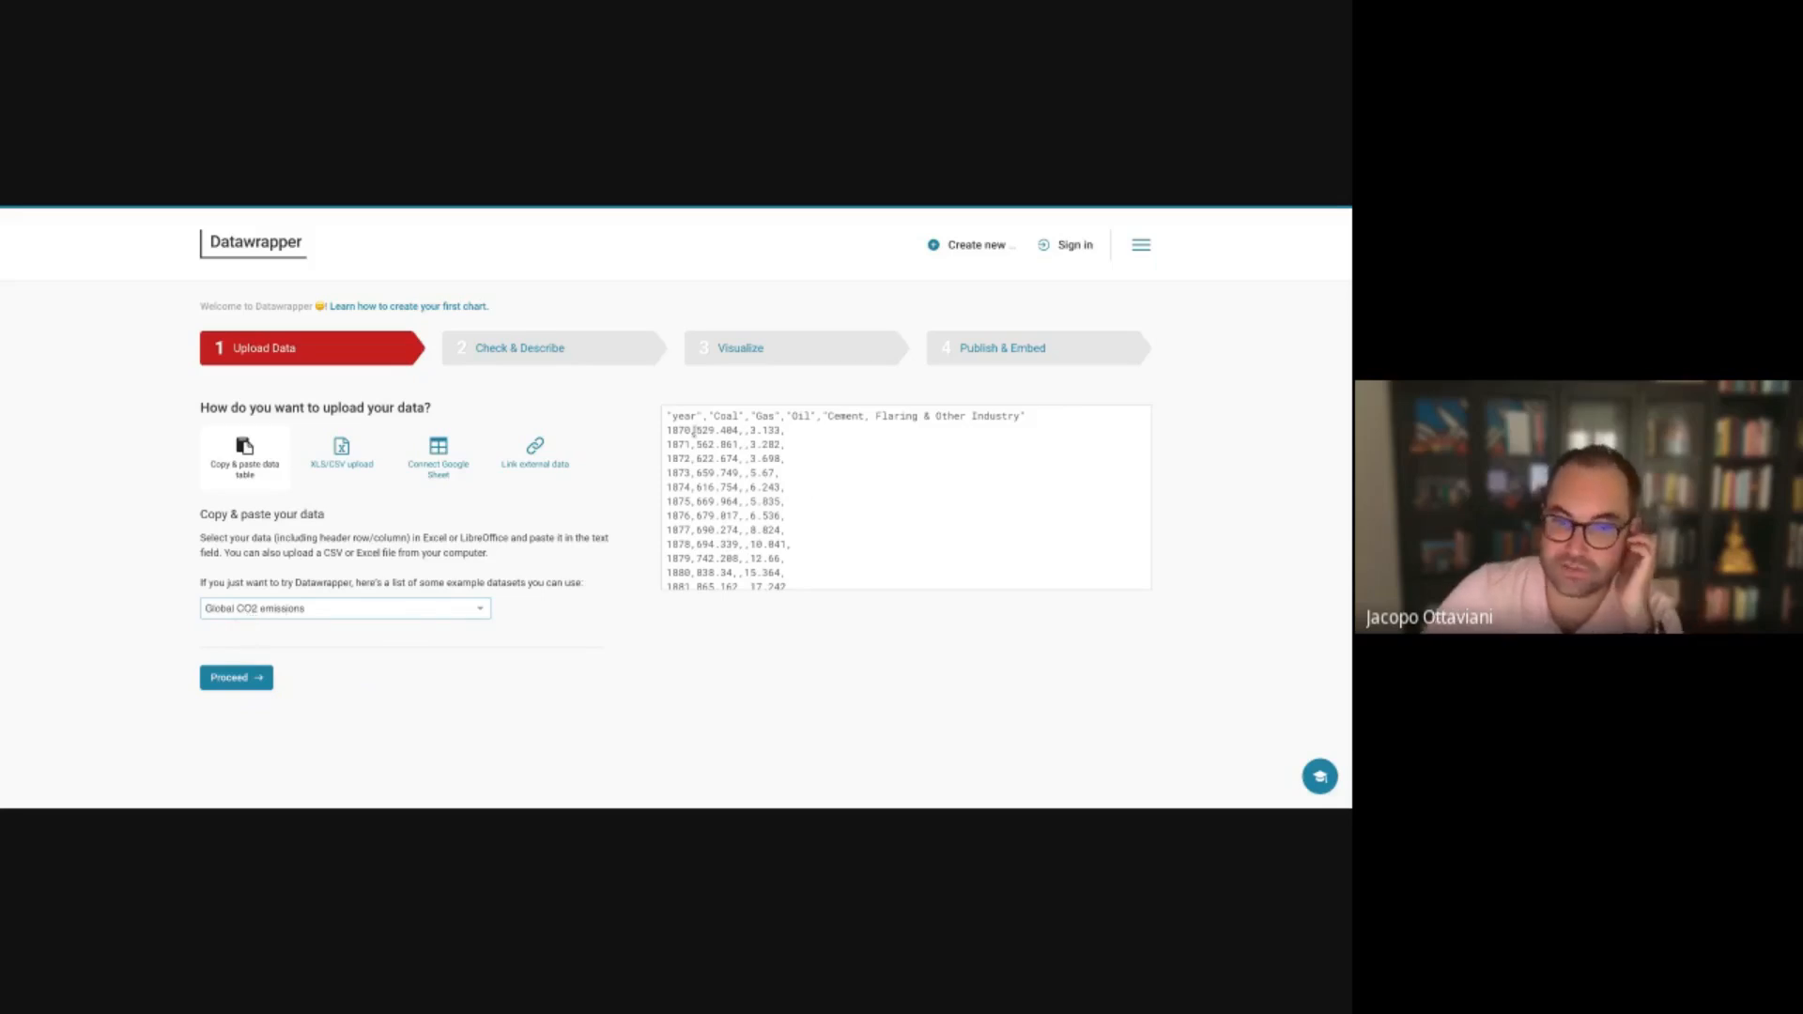
drag(667, 412, 885, 401)
scroll(896, 460, up, 3)
click(887, 444)
scroll(887, 444, down, 15)
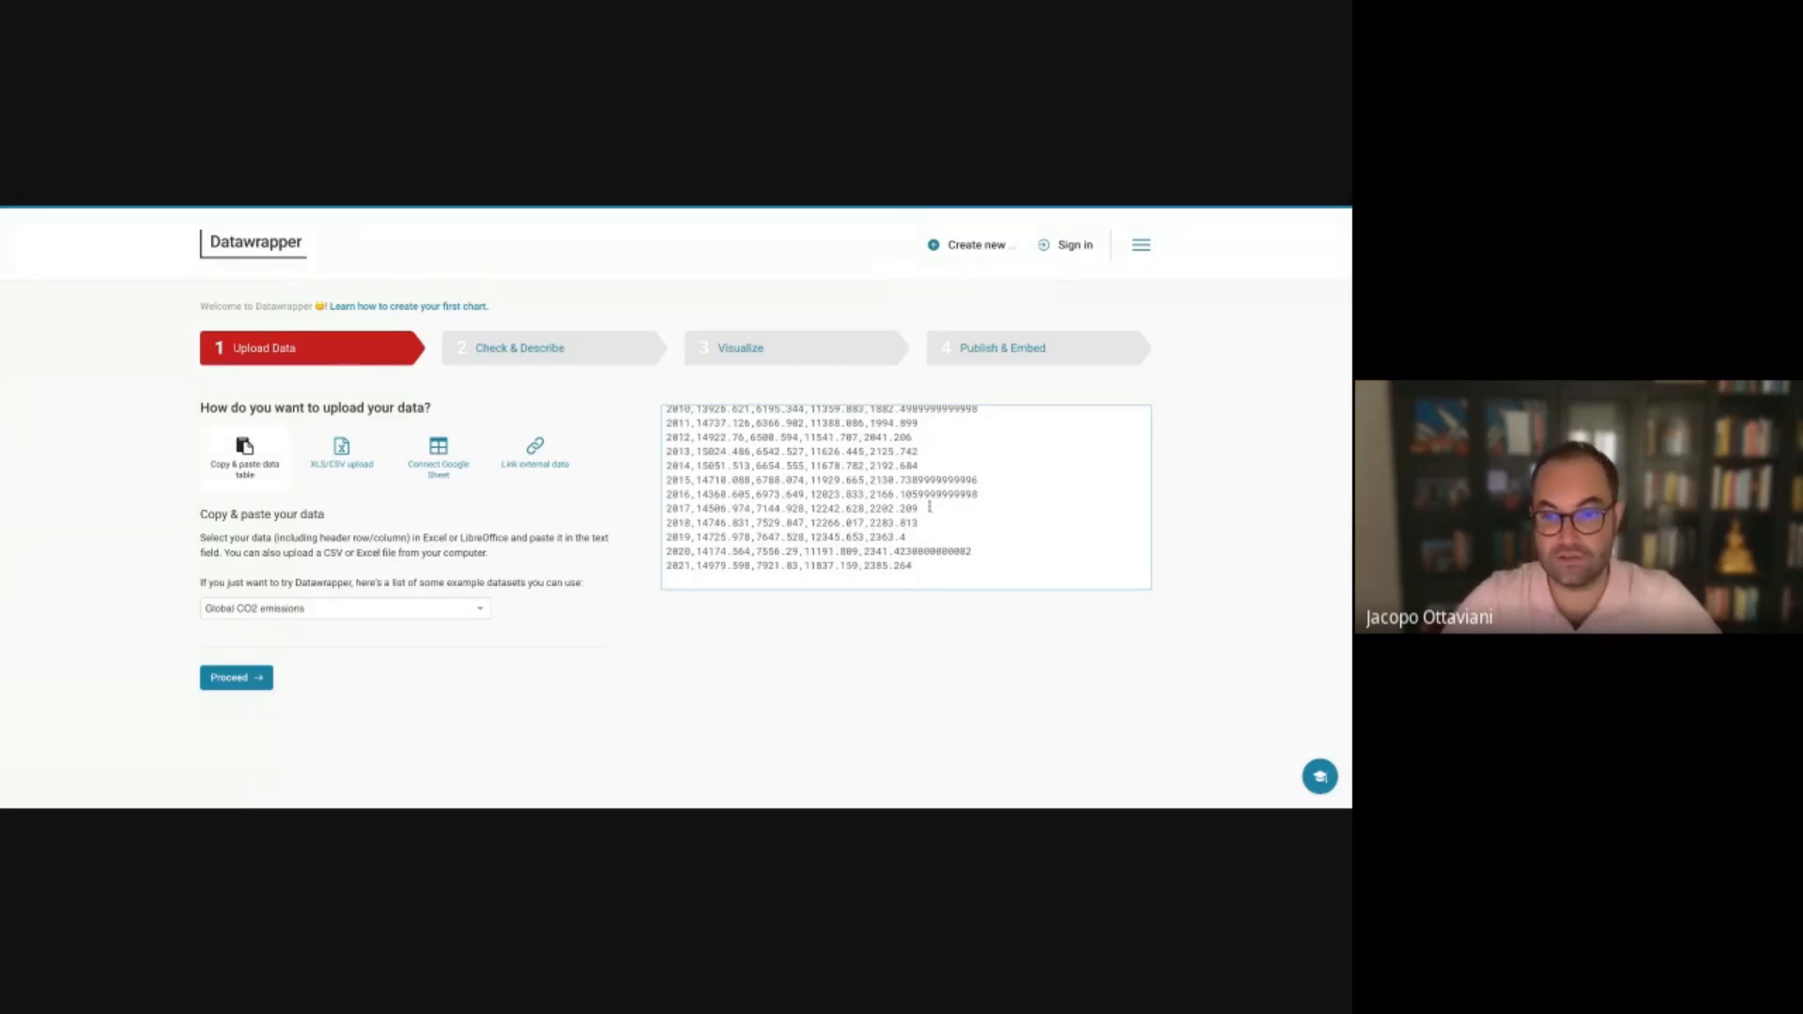
Clear the whole Global CO2 emissions sample dataset from the data box
scroll(930, 507, up, 15)
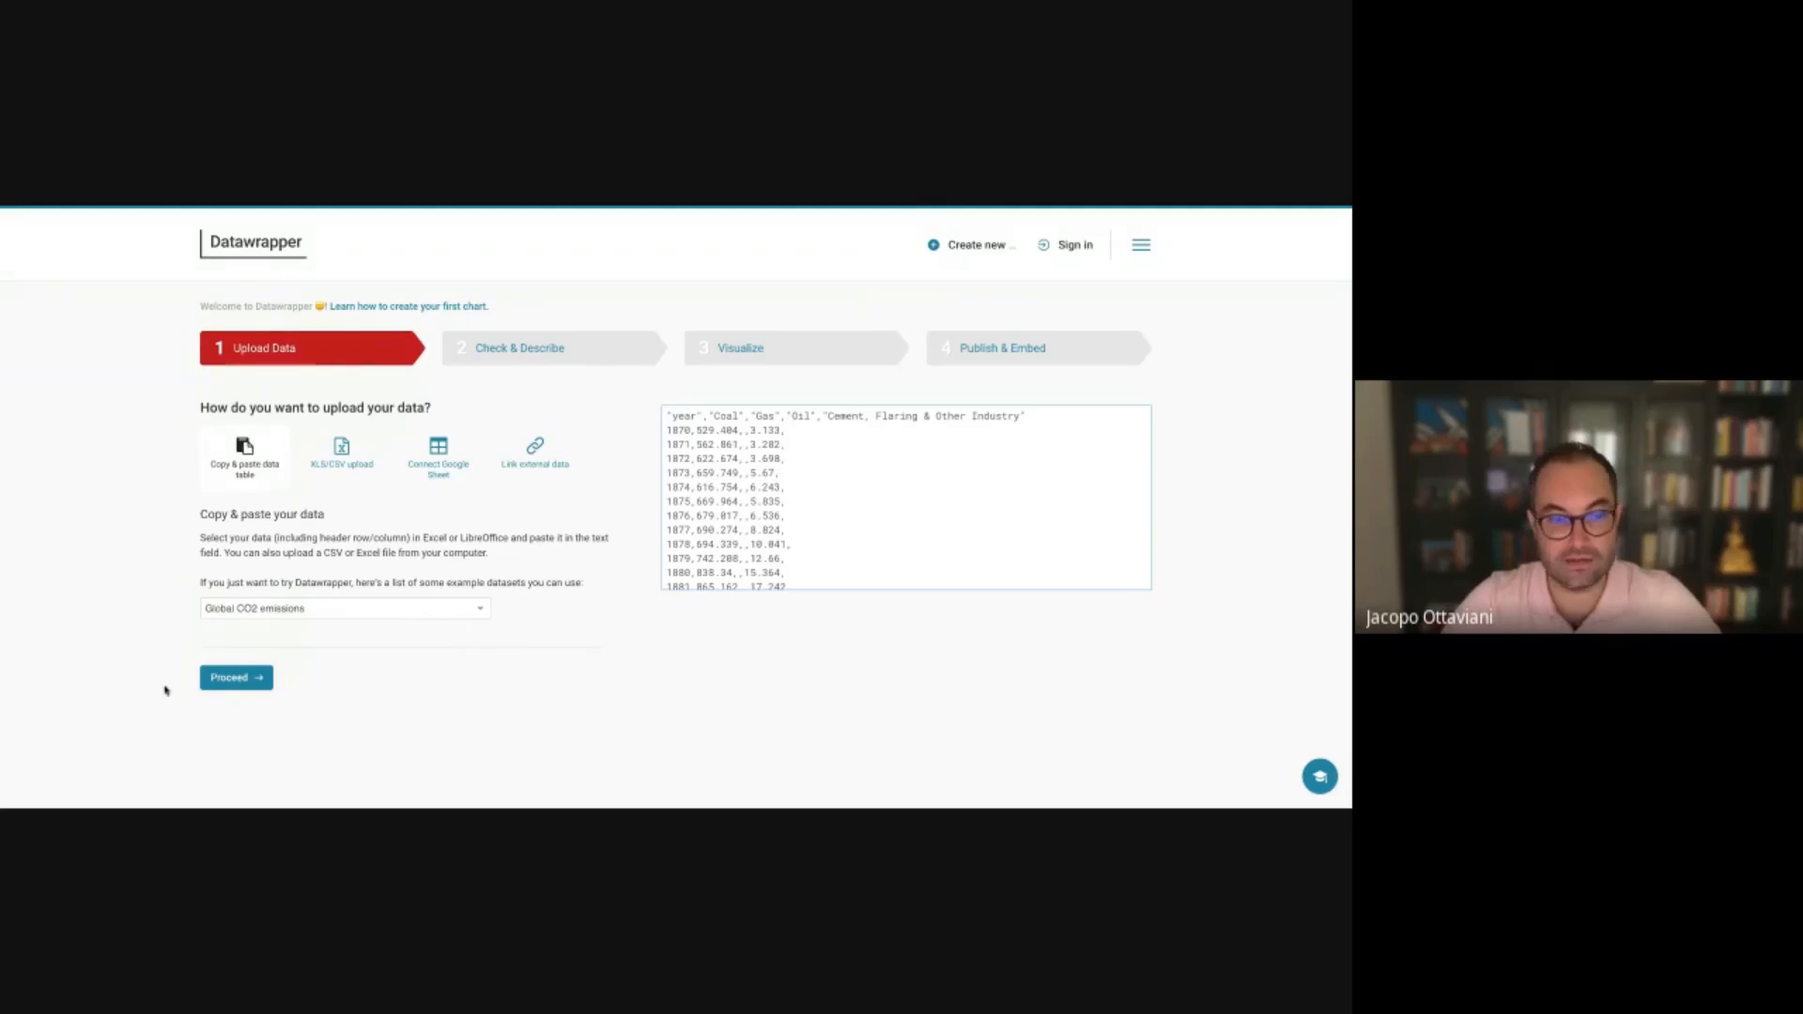
key(ctrl+a)
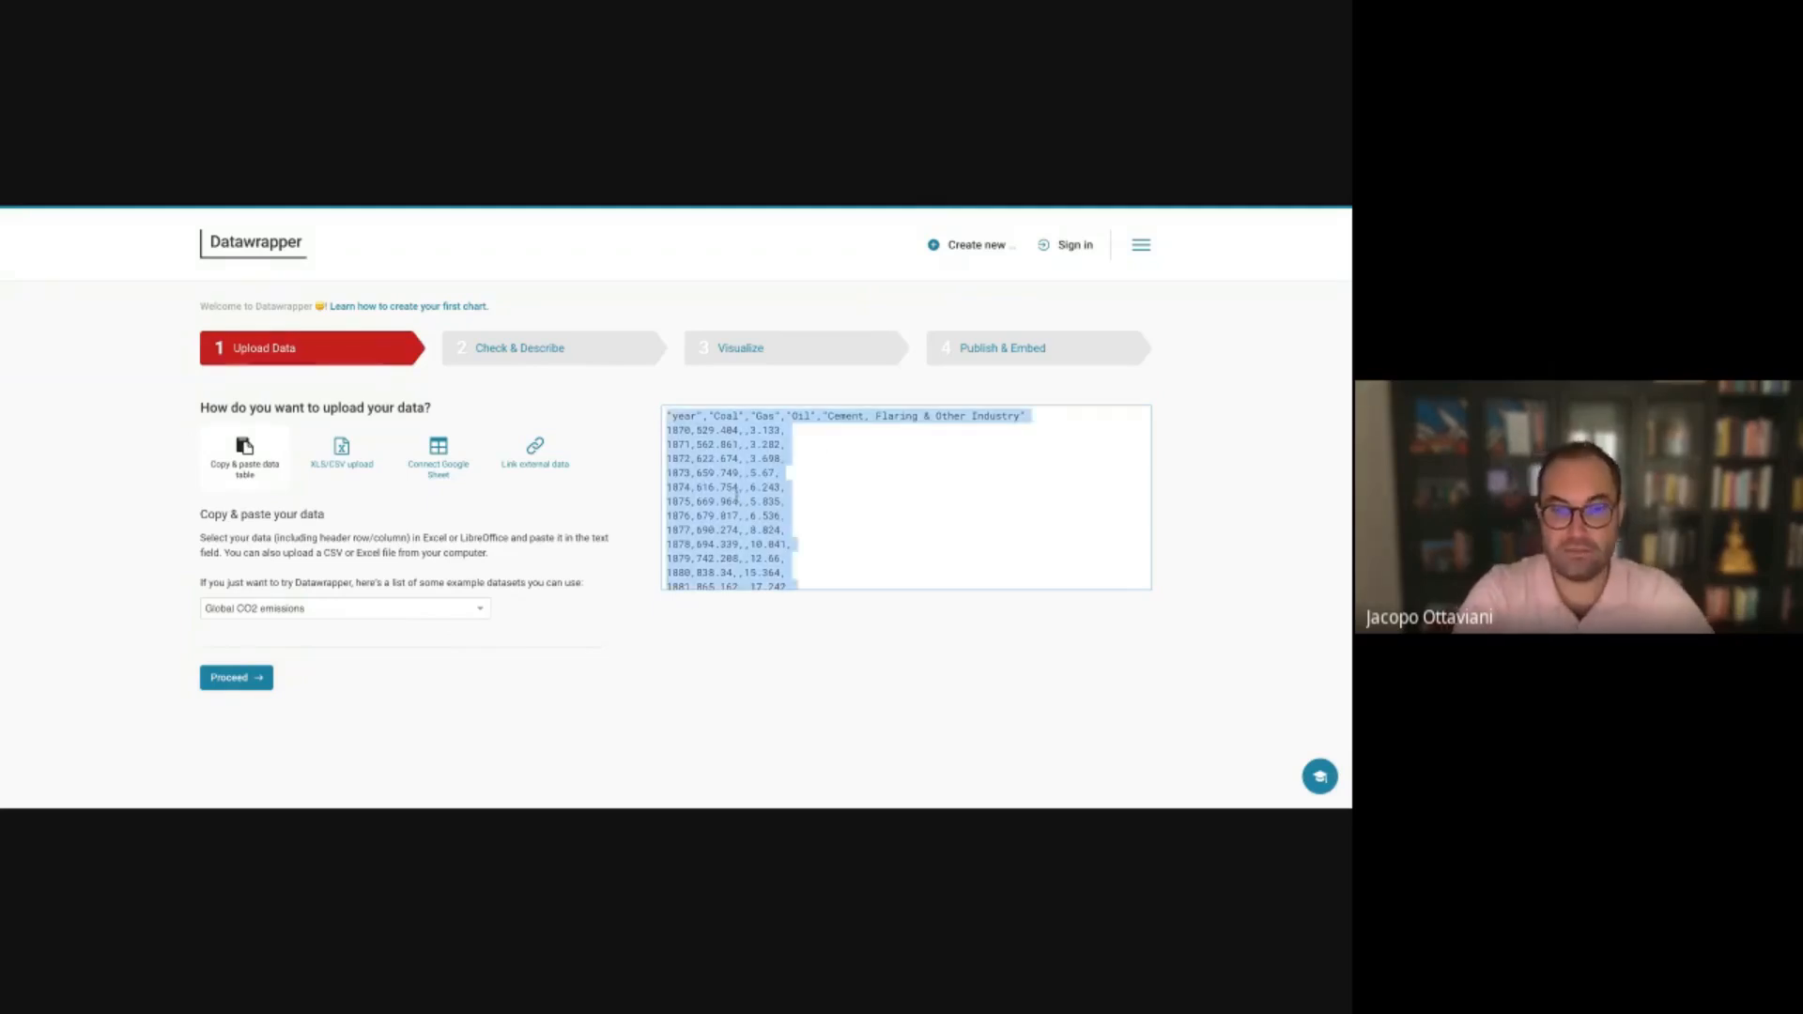
key(BackSpace)
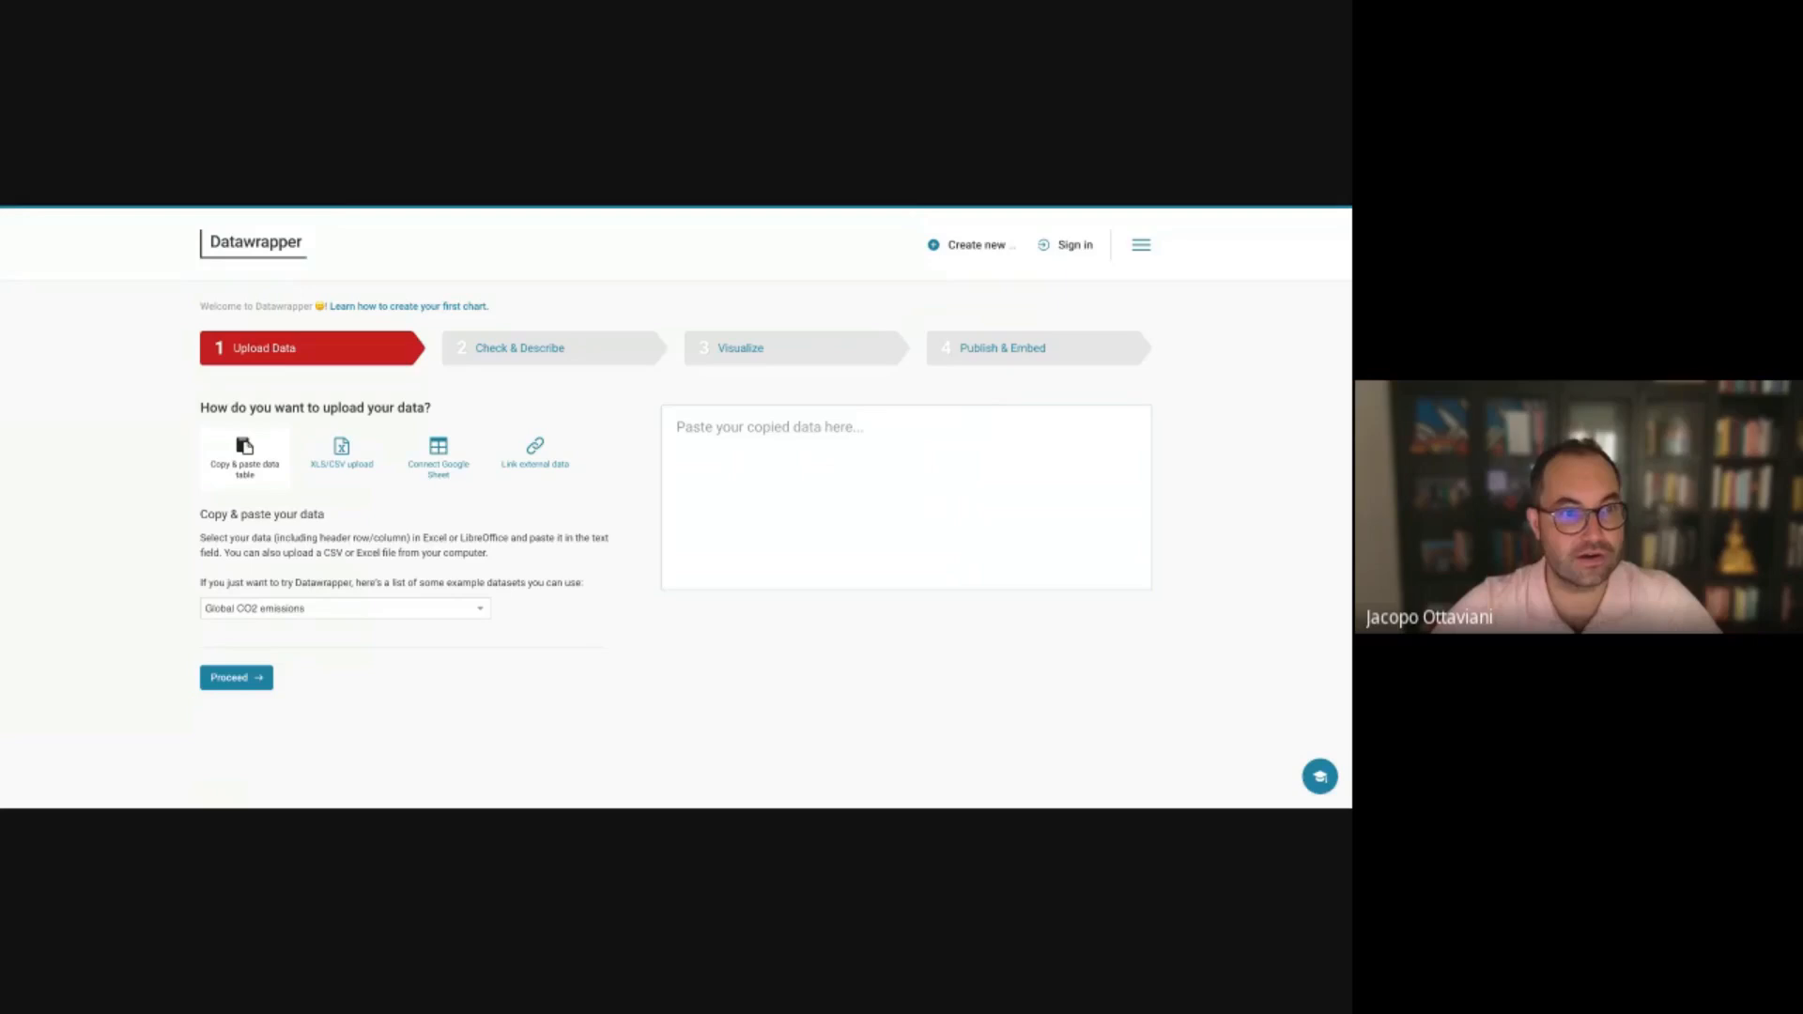
Switch to the Extreme poverty dataset - World Bank spreadsheet and look through its country rows for one with values in most years
key(ctrl+Tab)
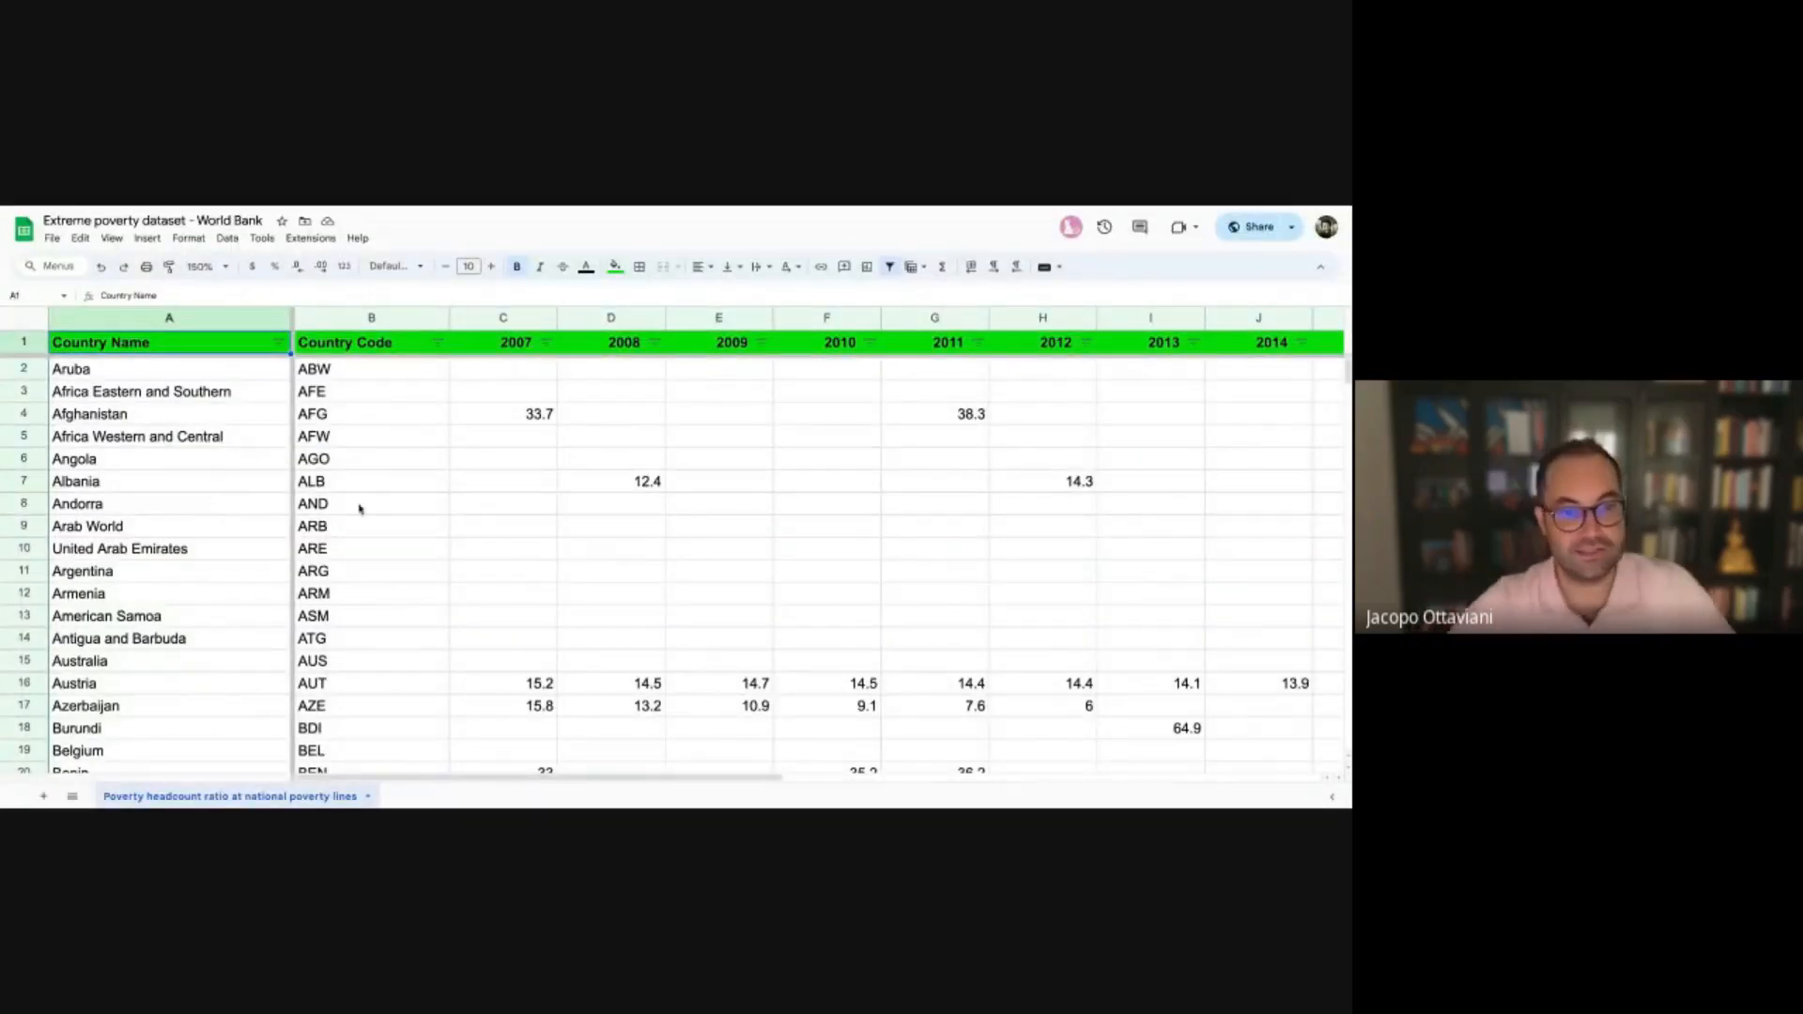
scroll(389, 563, down, 10)
scroll(390, 568, down, 20)
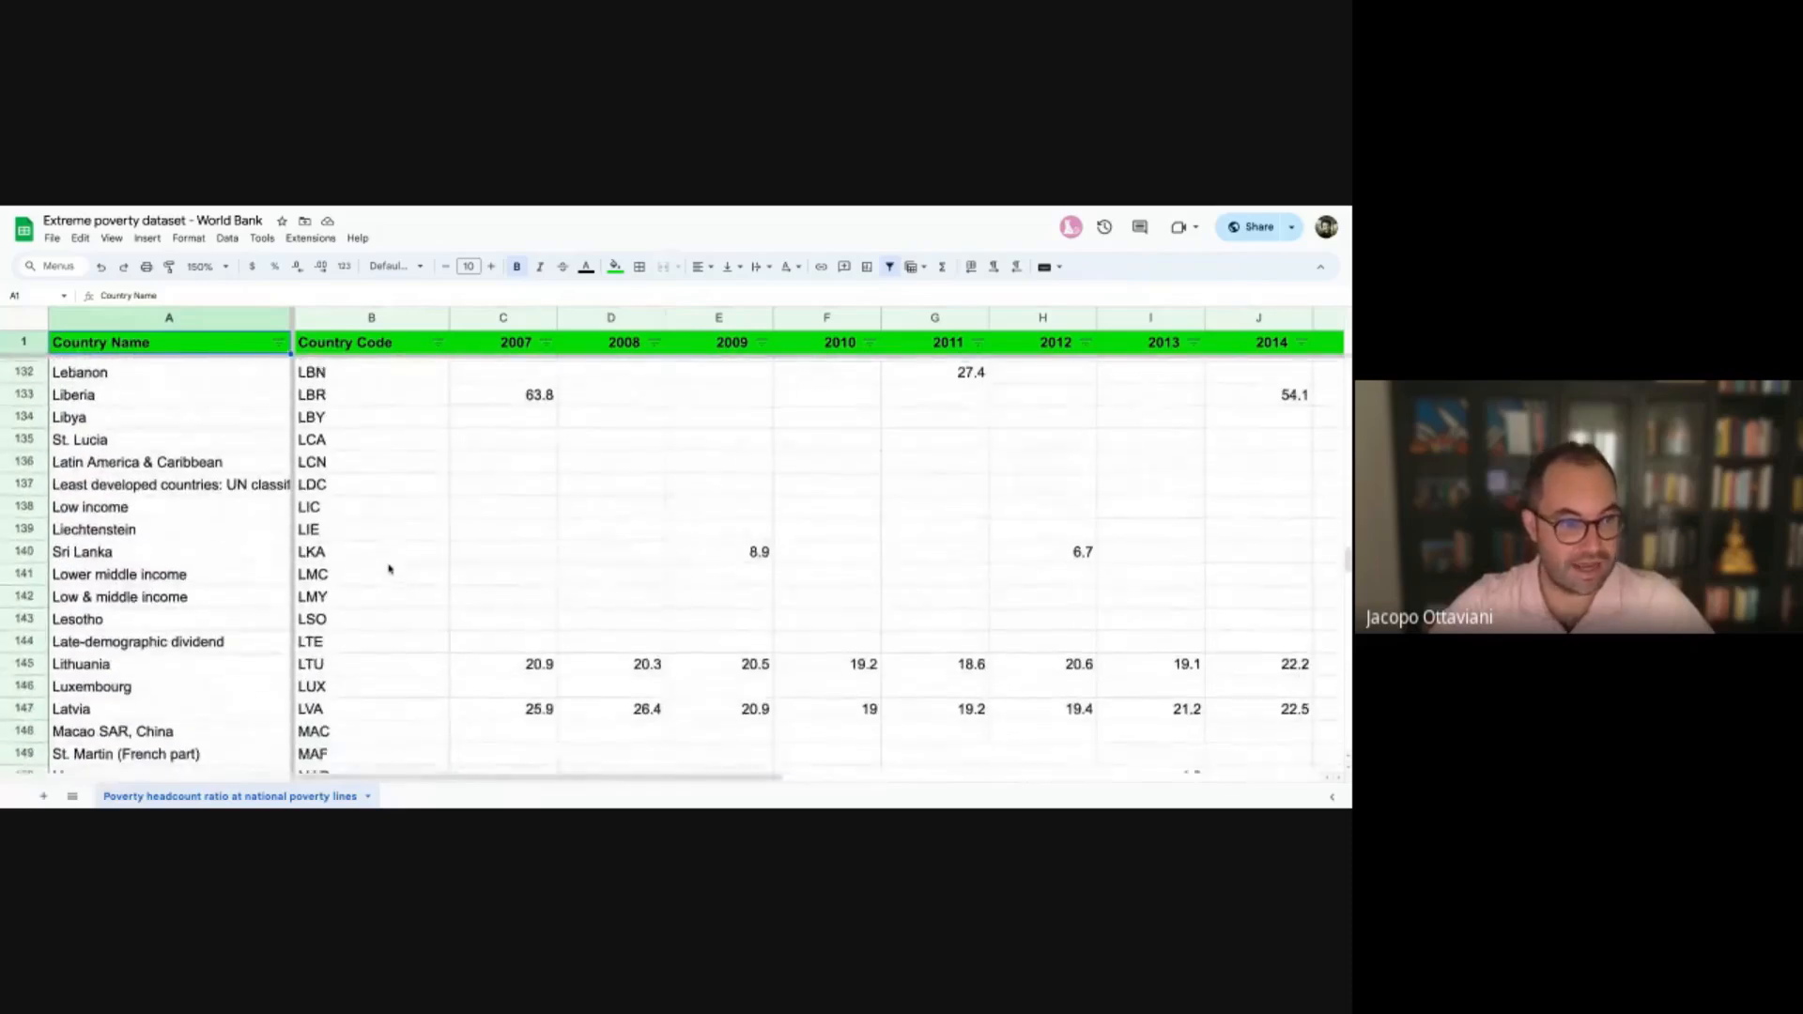
scroll(390, 568, up, 3)
scroll(390, 568, down, 20)
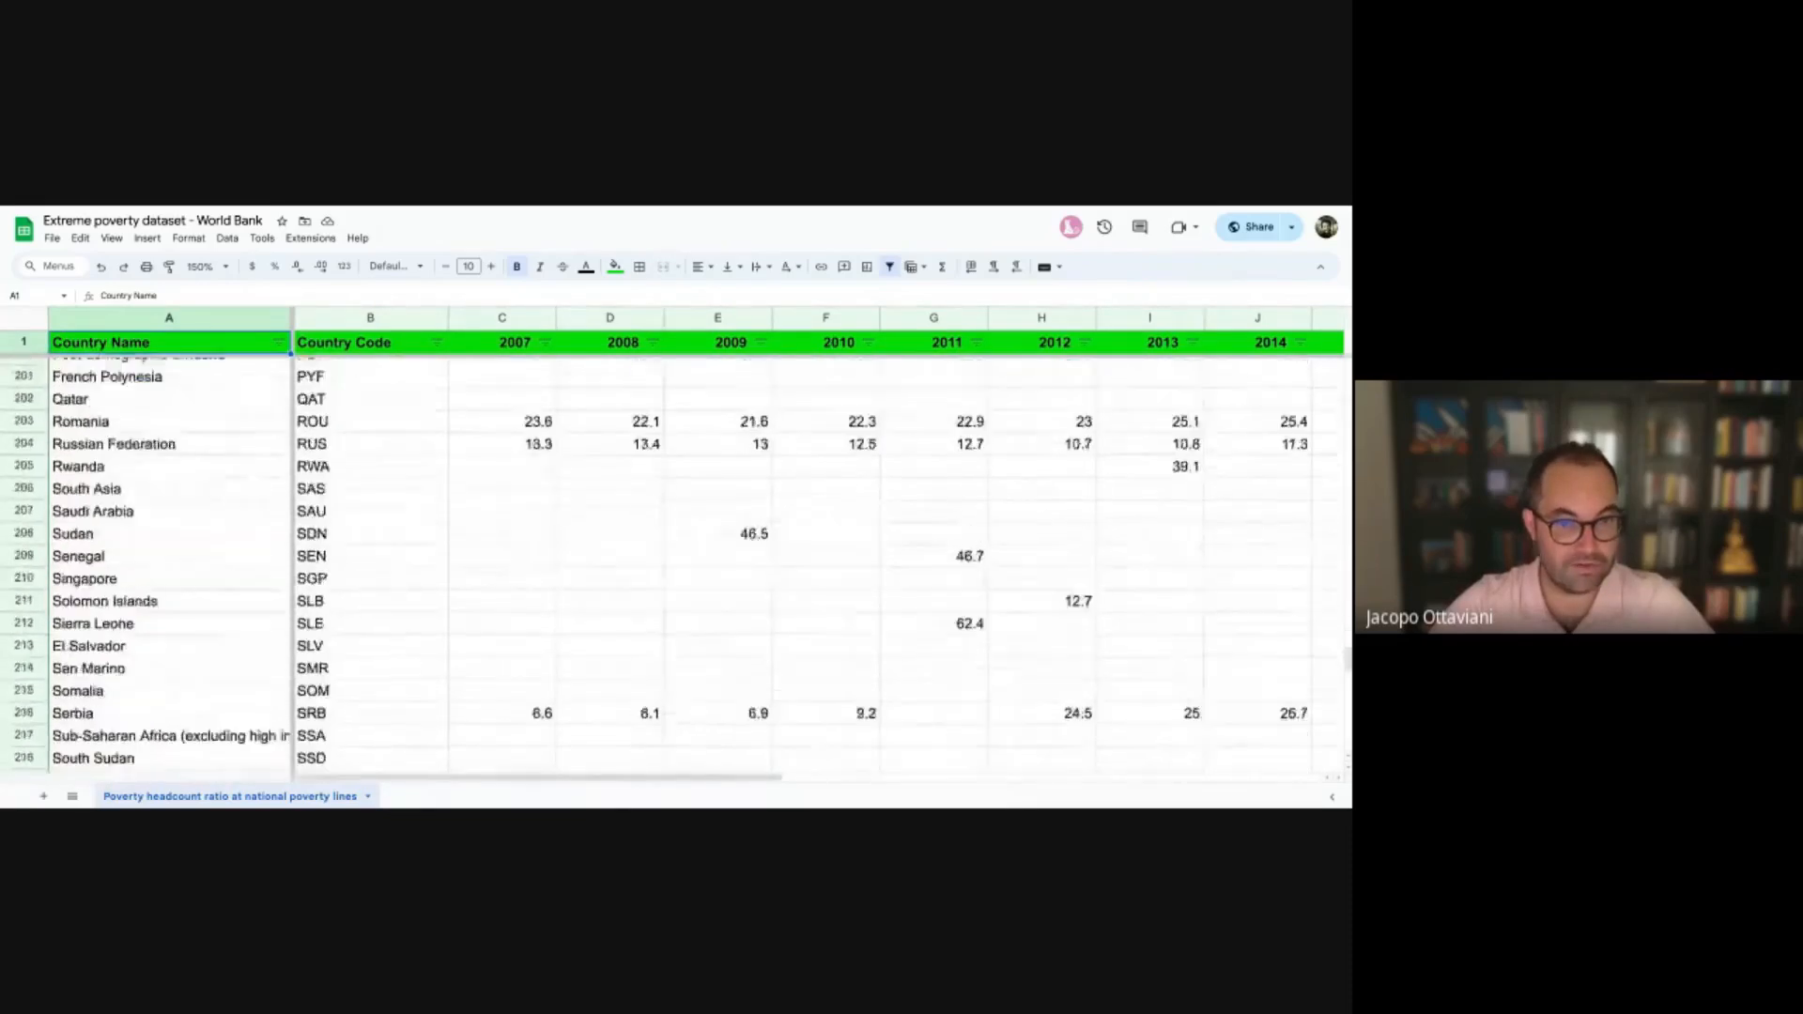
scroll(674, 563, up, 1)
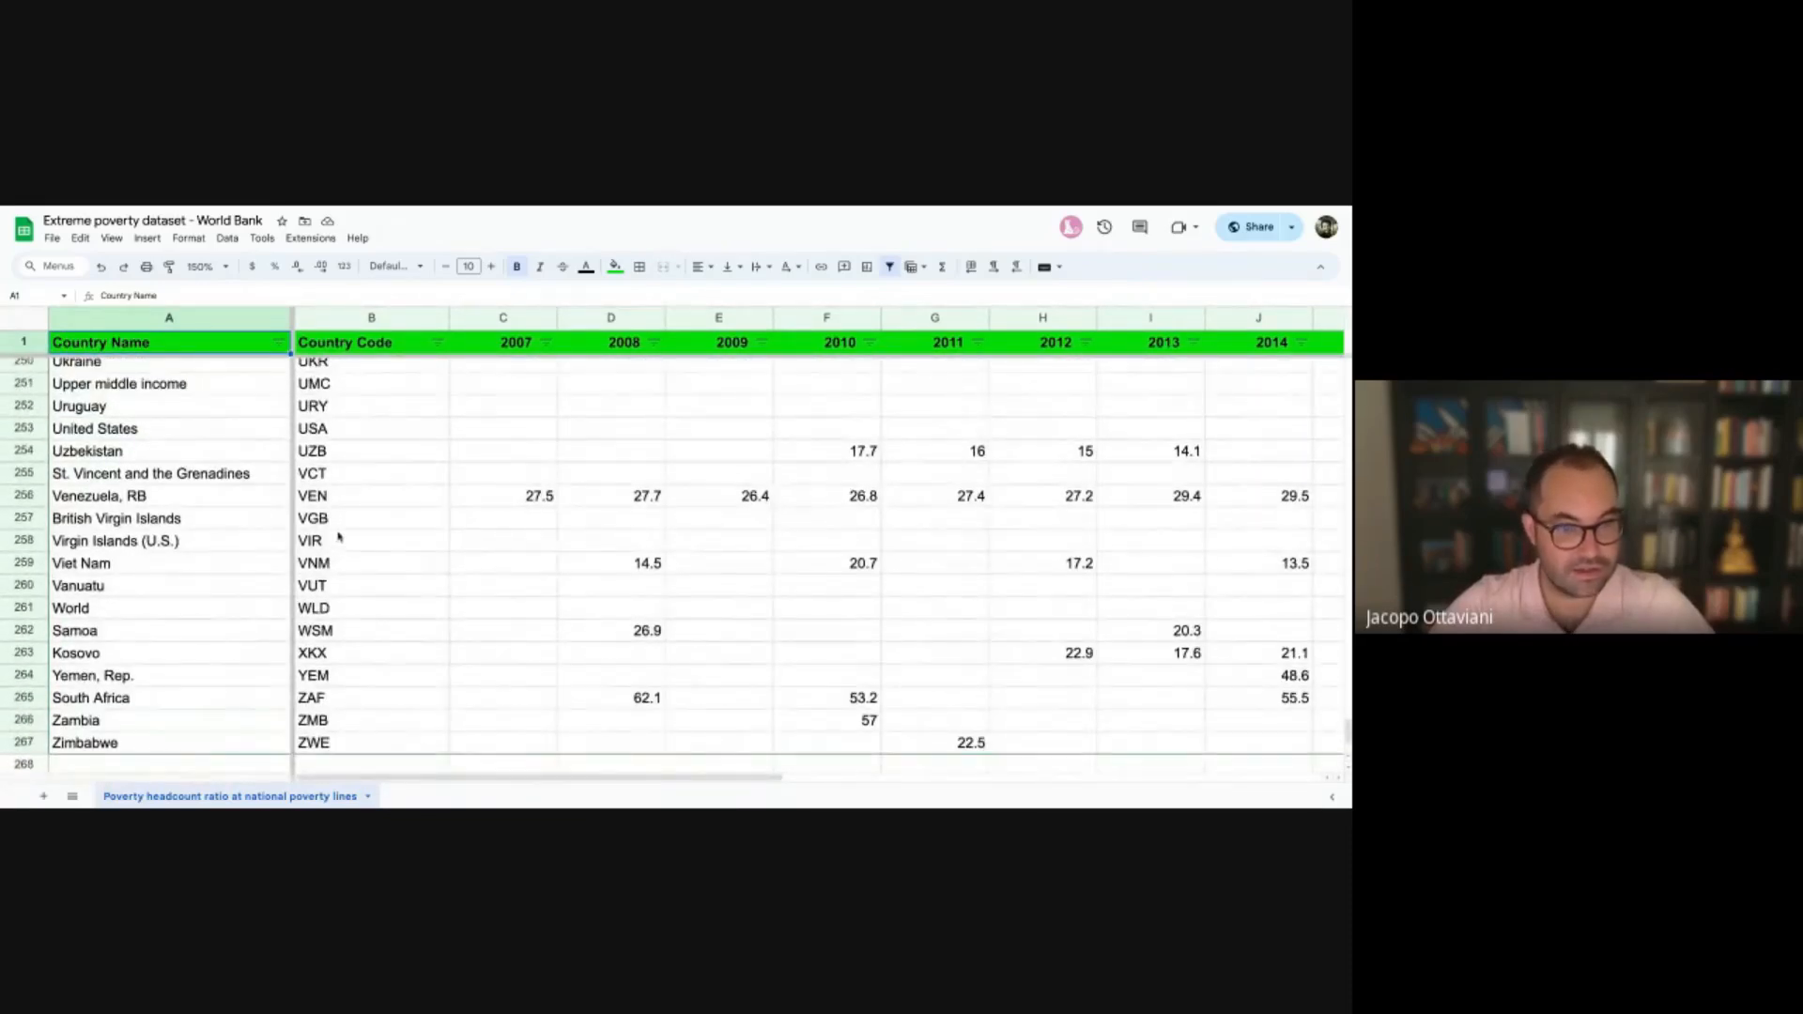
scroll(339, 536, up, 10)
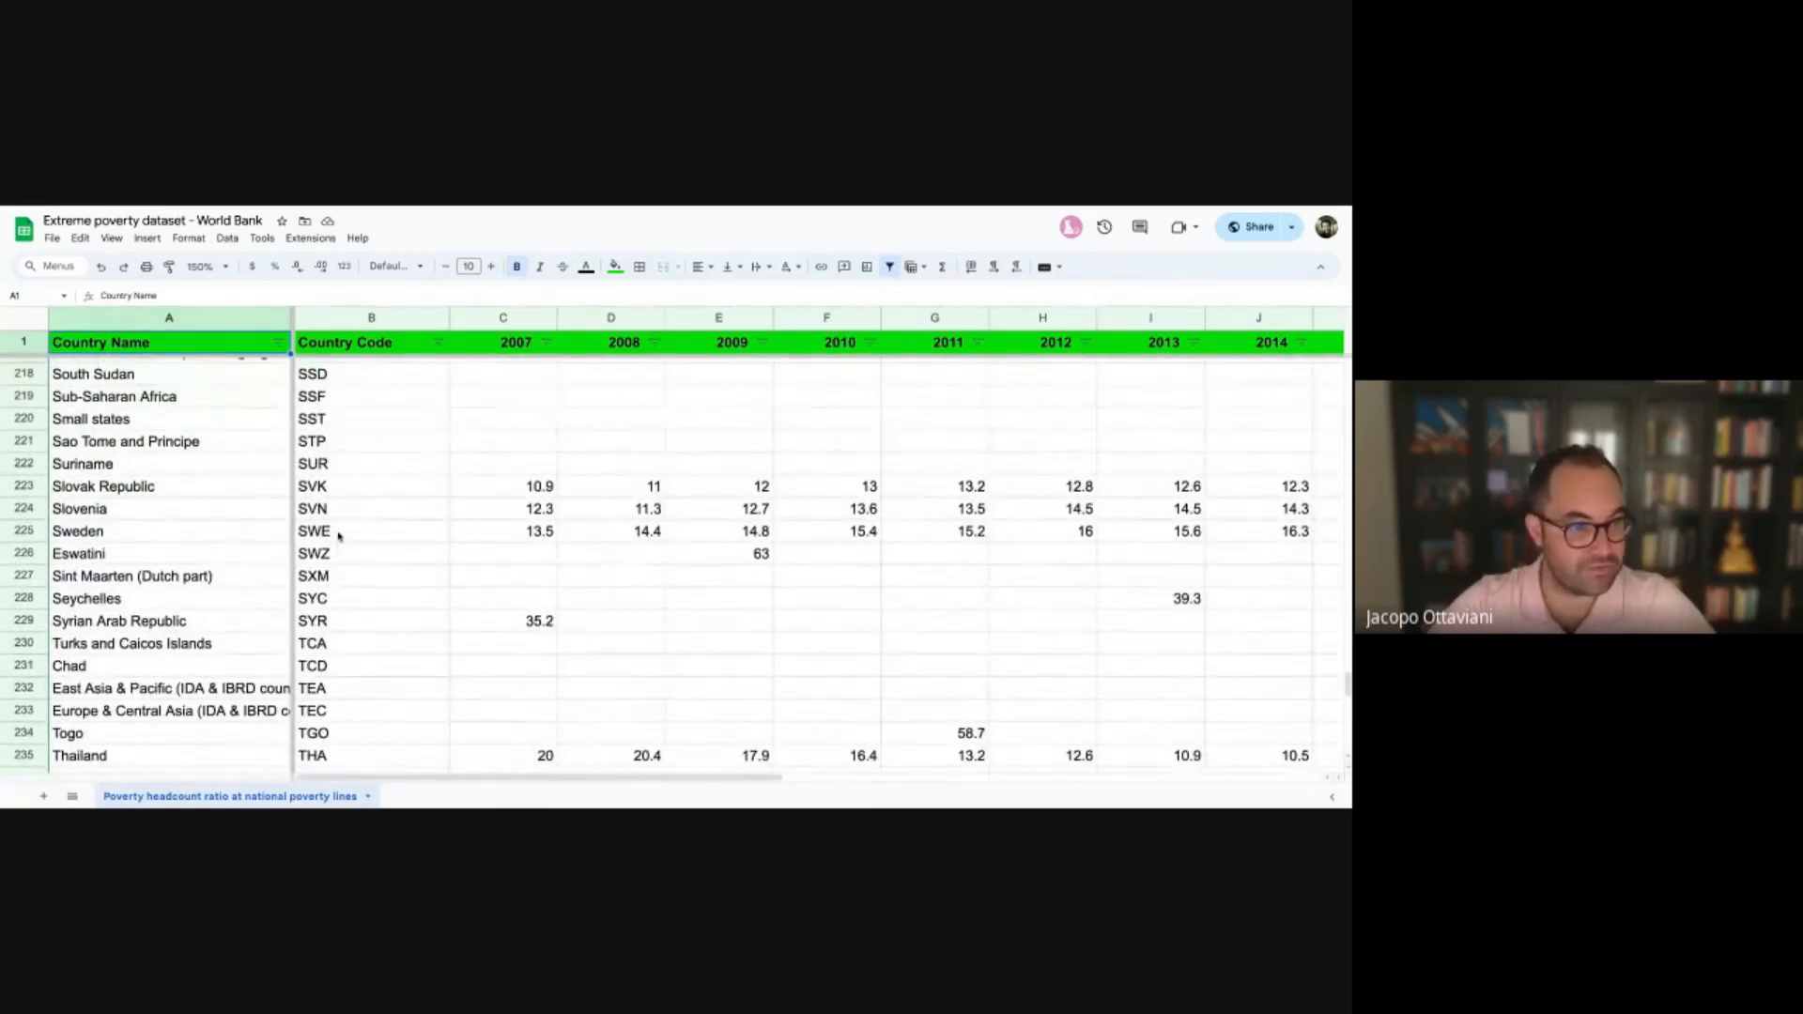
scroll(339, 536, up, 1)
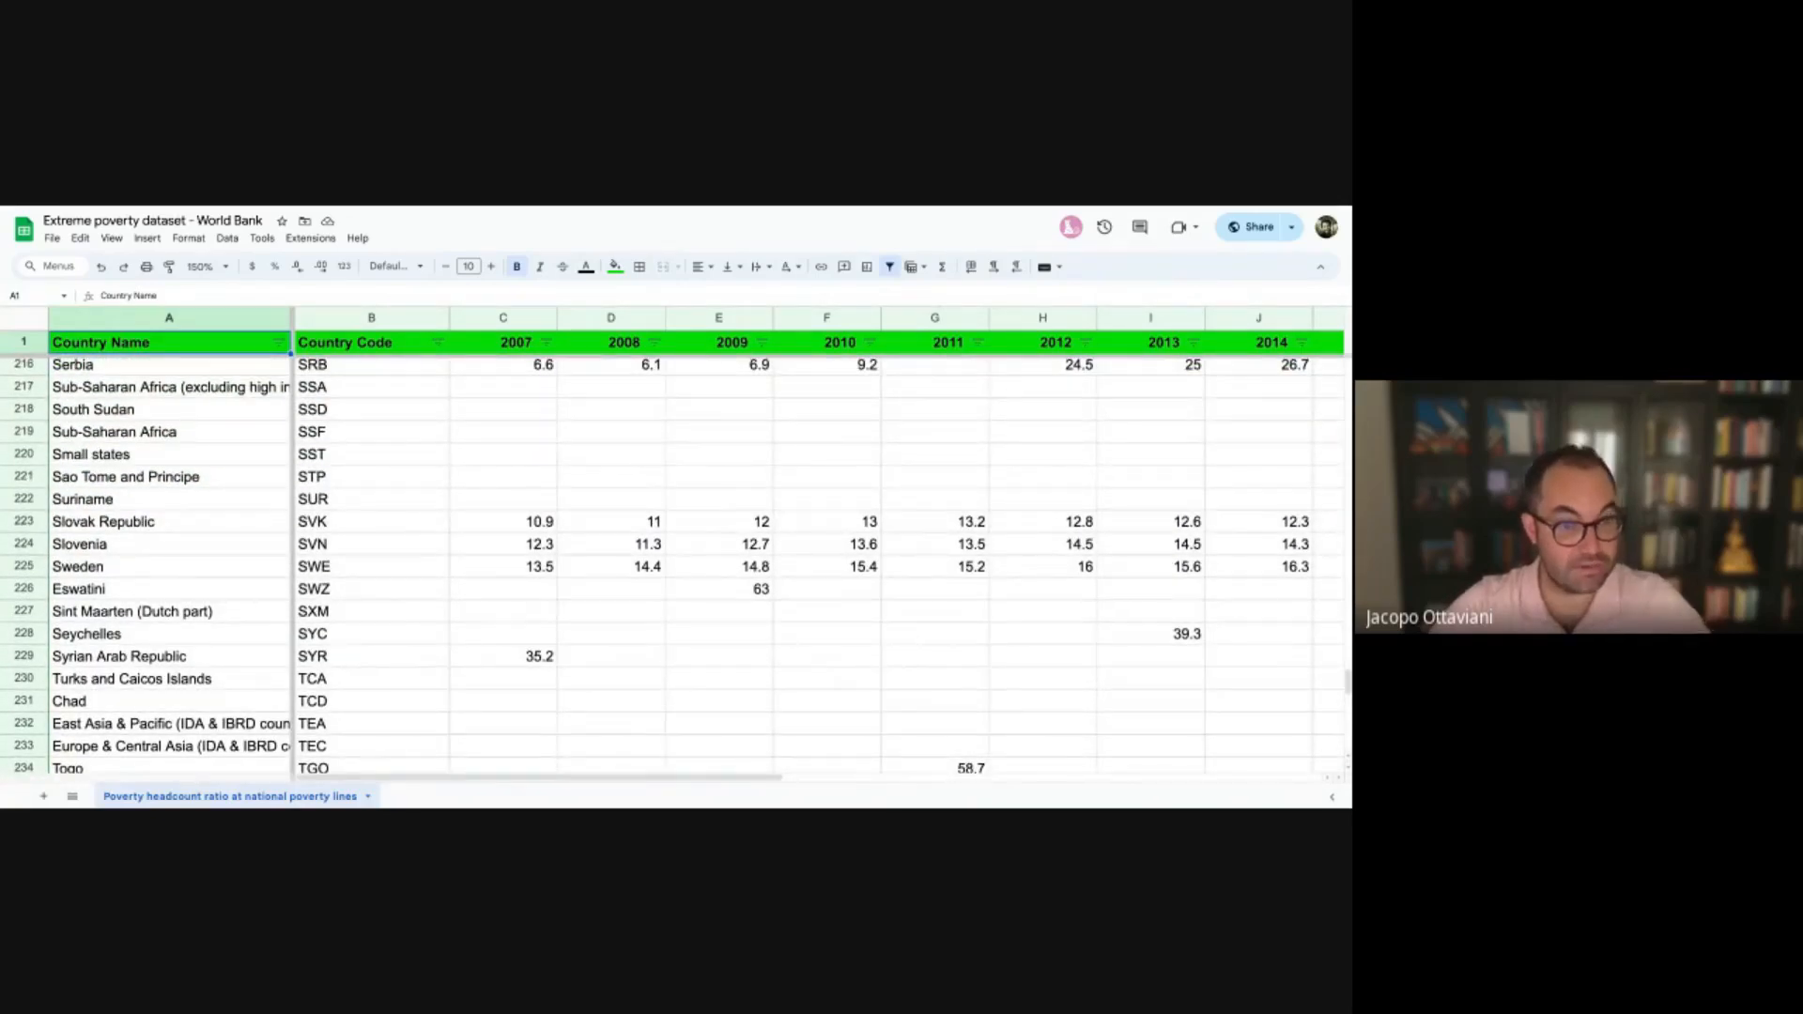
scroll(673, 564, up, 5)
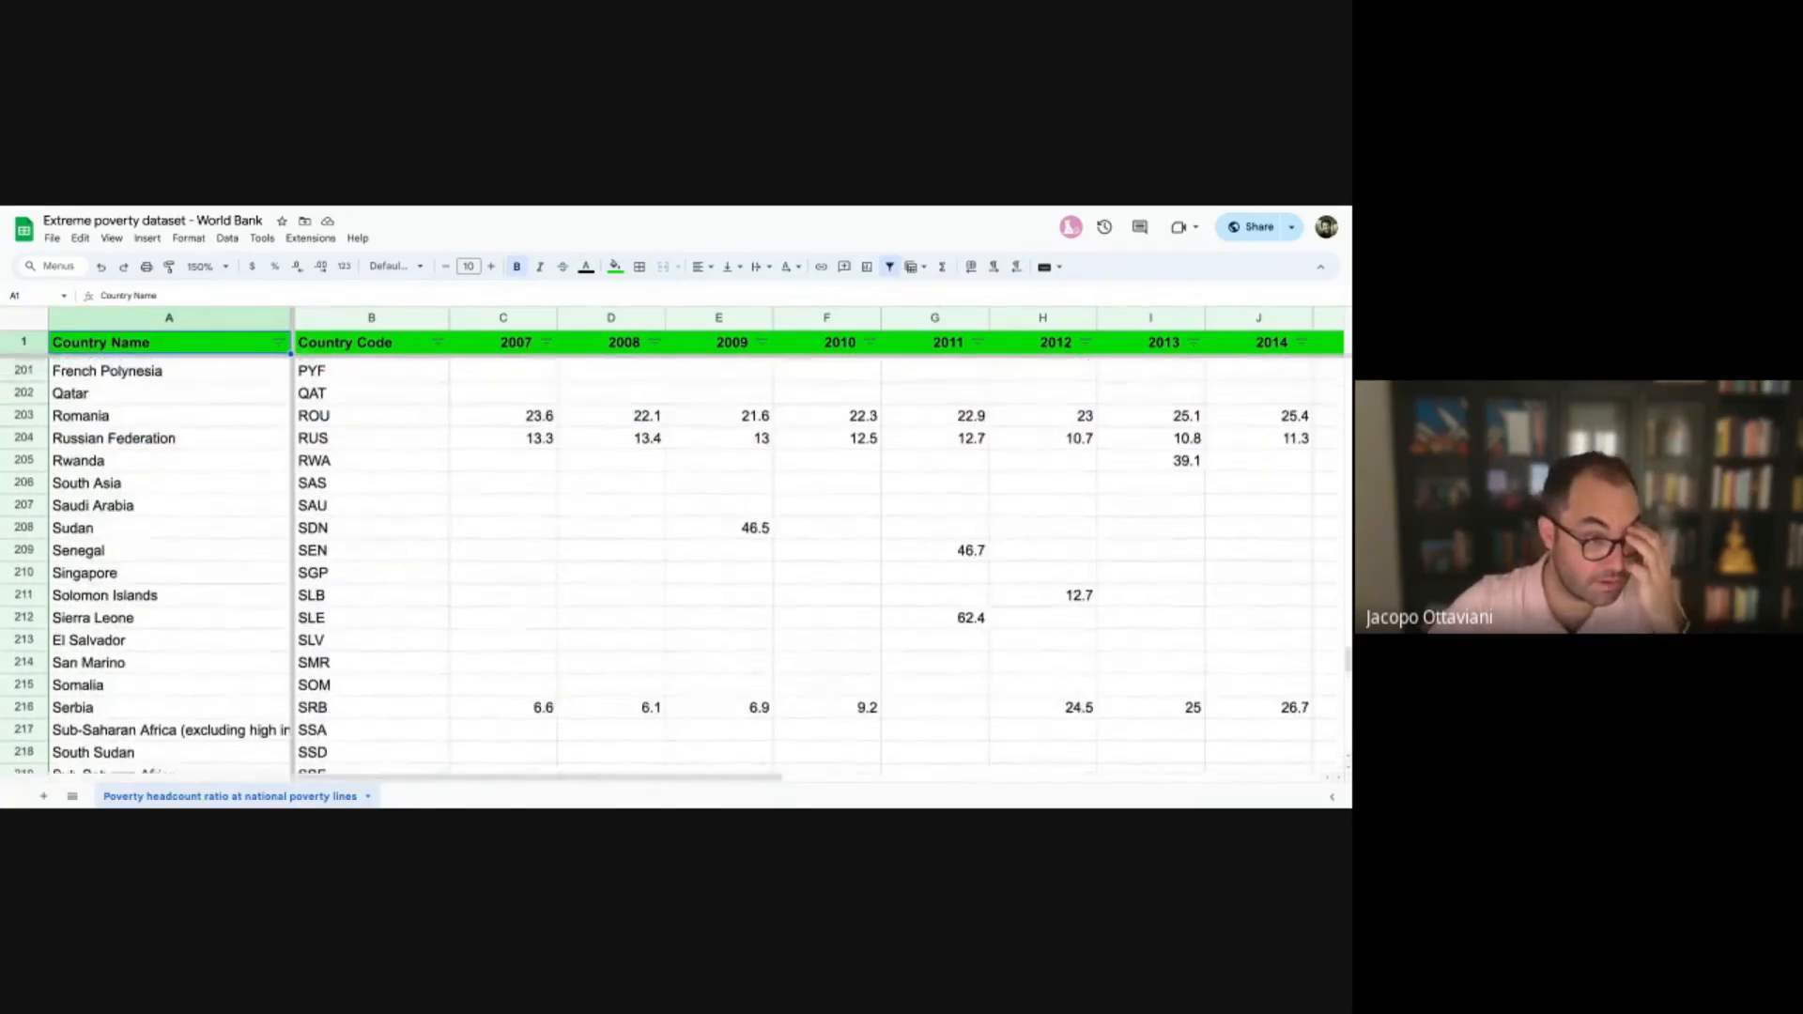
scroll(673, 563, up, 2)
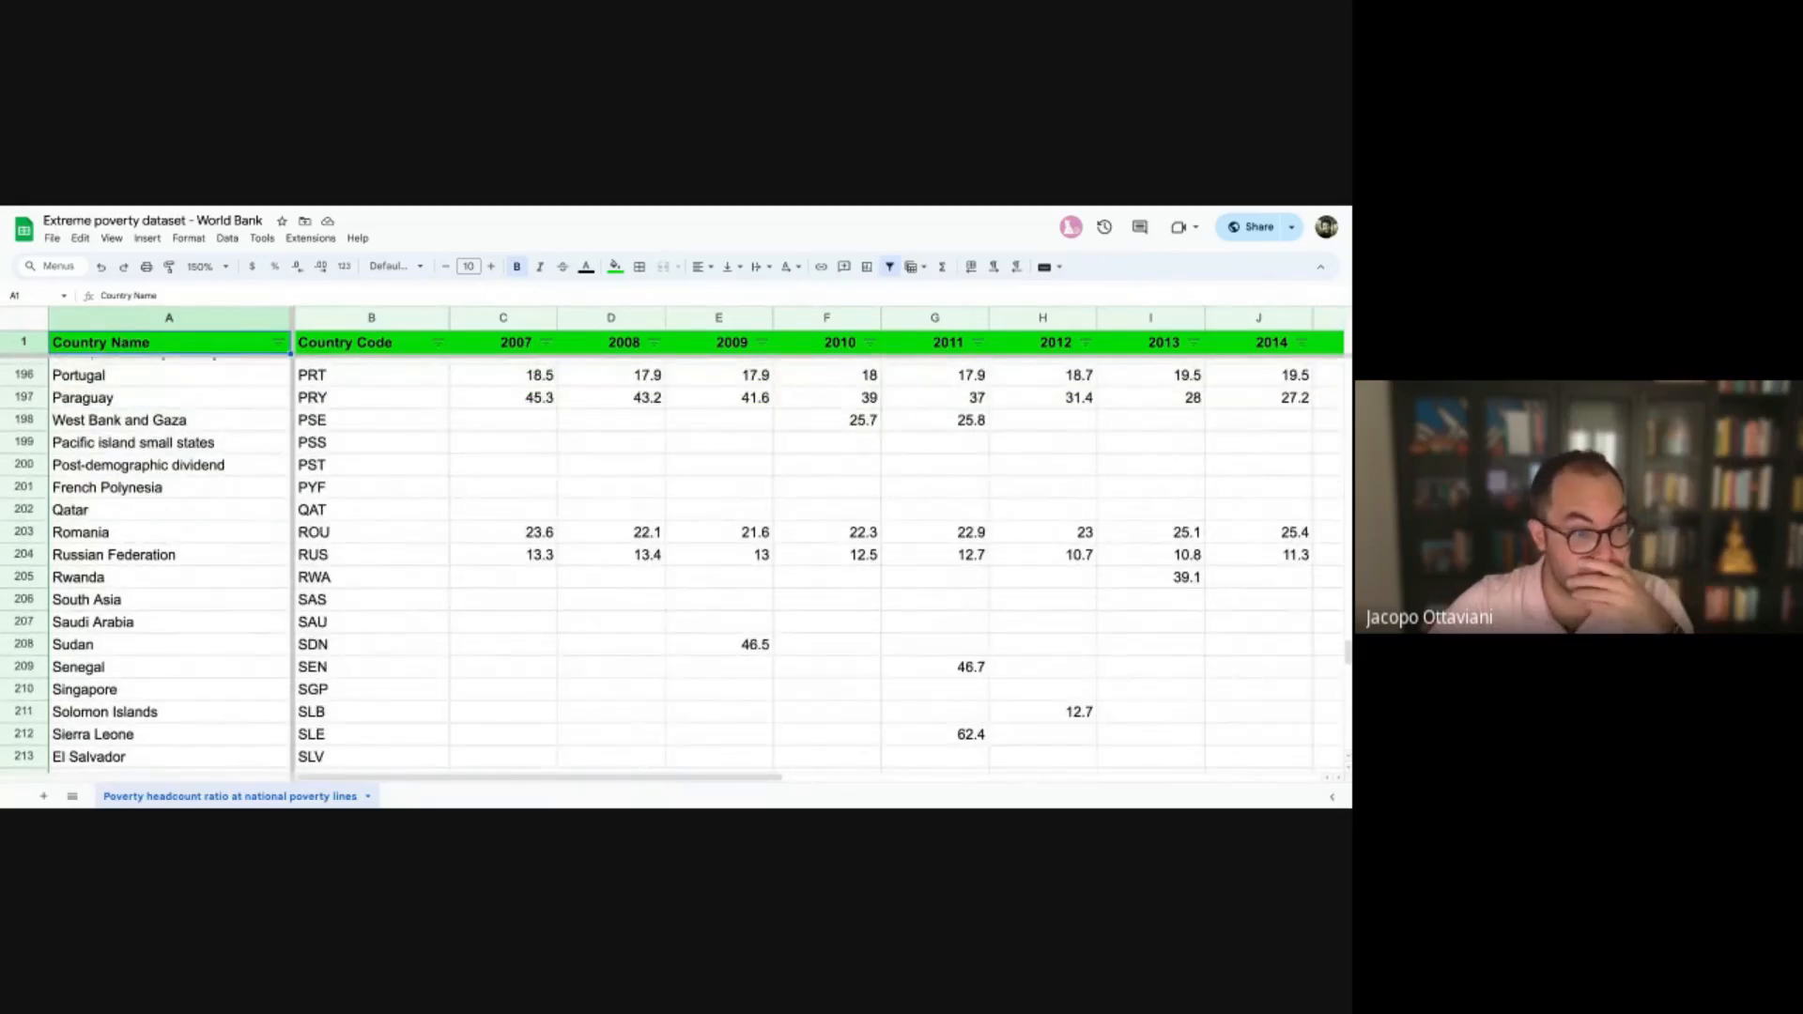
scroll(674, 563, up, 7)
scroll(673, 563, up, 8)
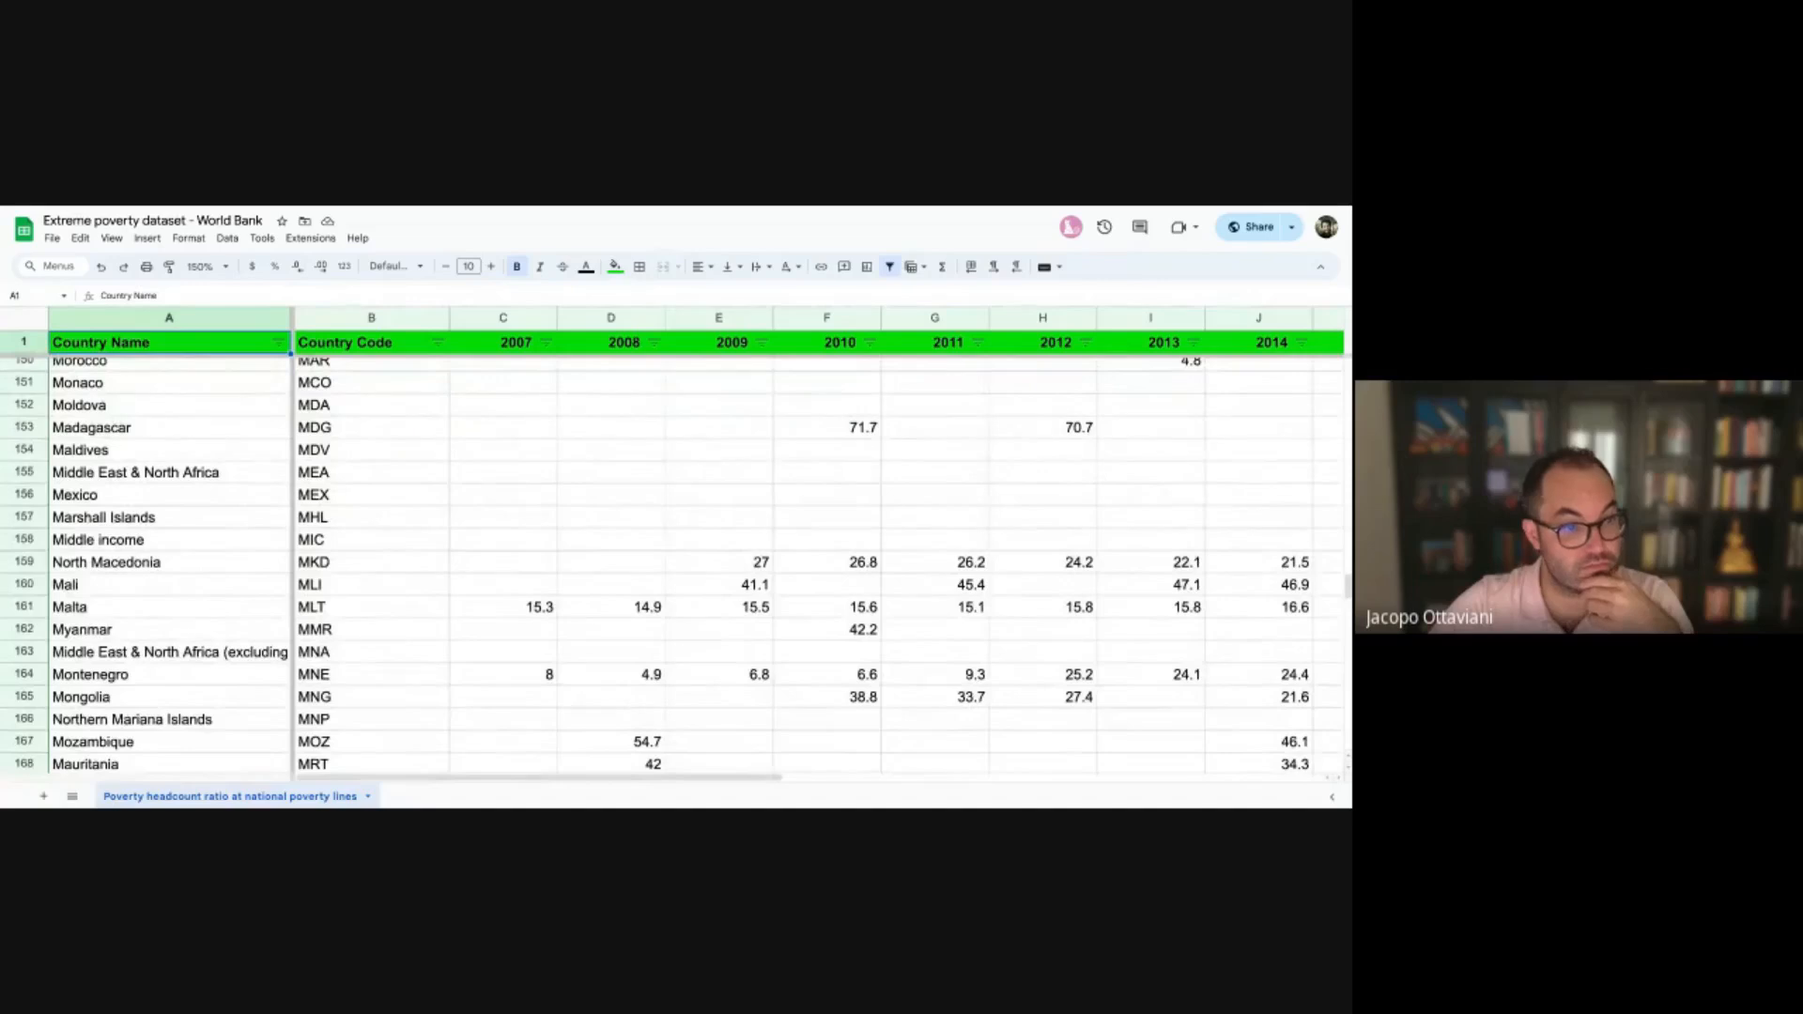
scroll(673, 563, up, 8)
scroll(673, 564, up, 7)
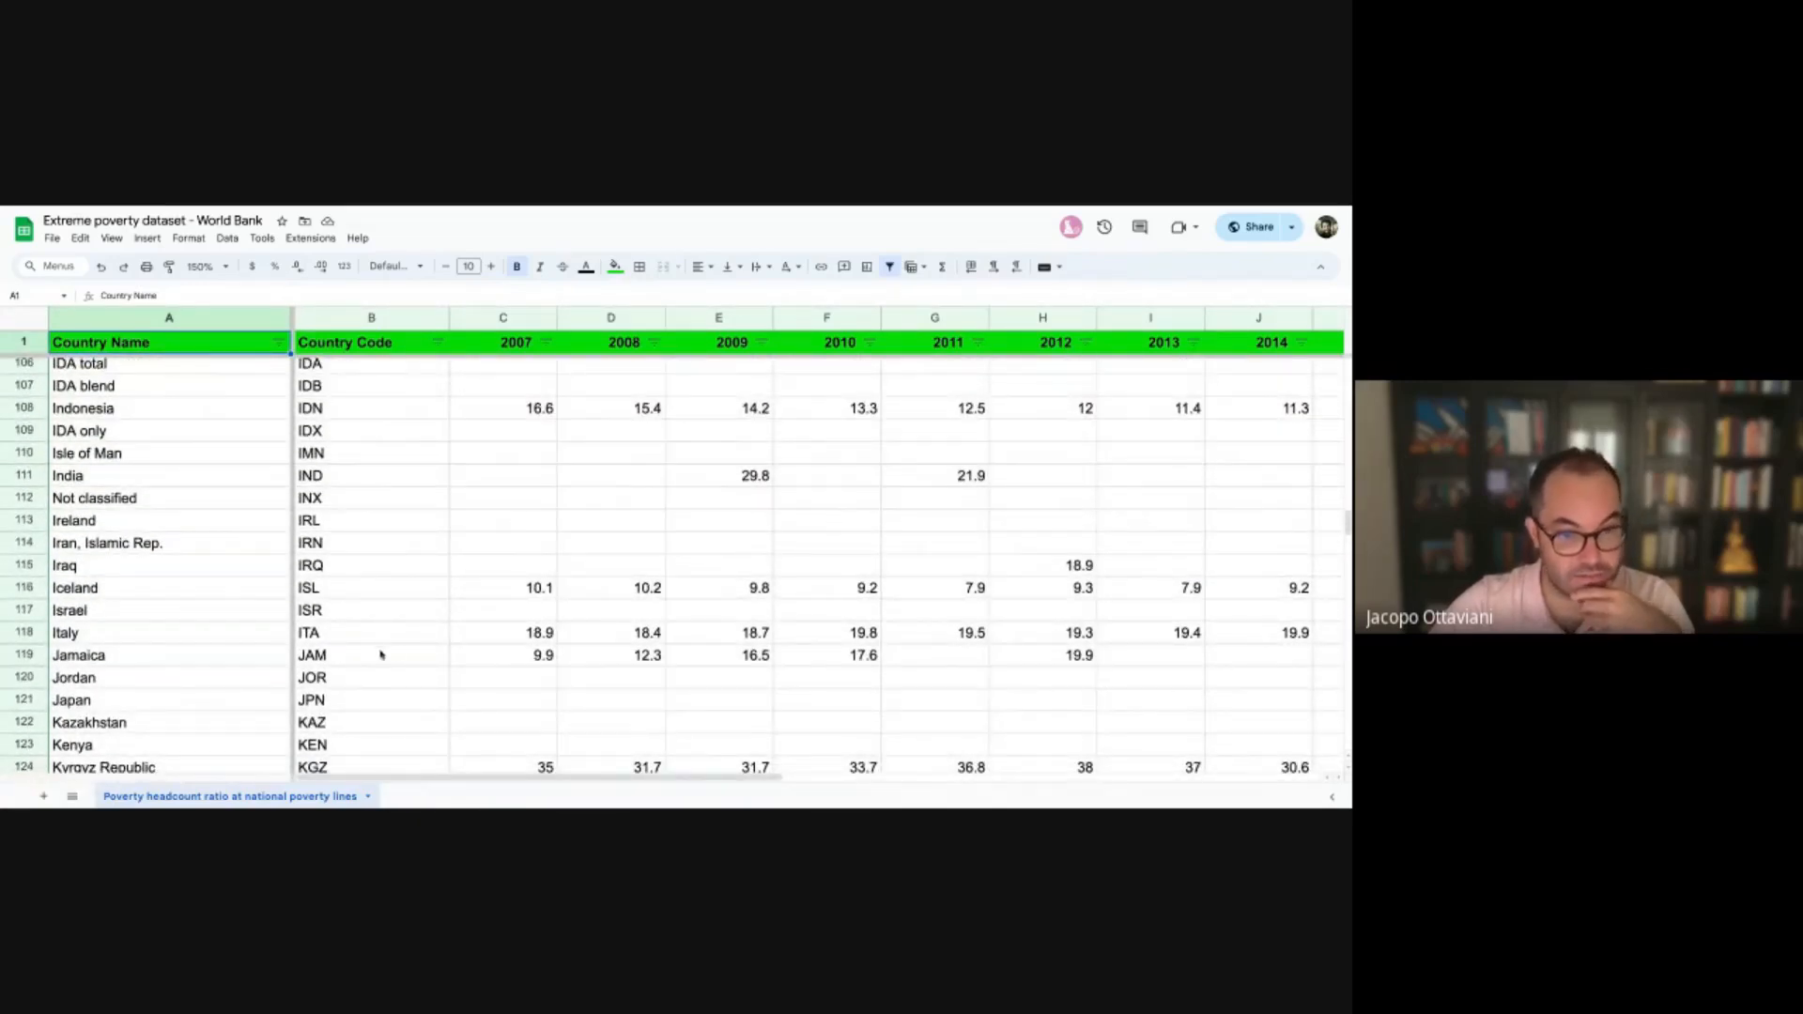
Check the Italy row across the years and copy it into row 2 of a new sheet
click(34, 634)
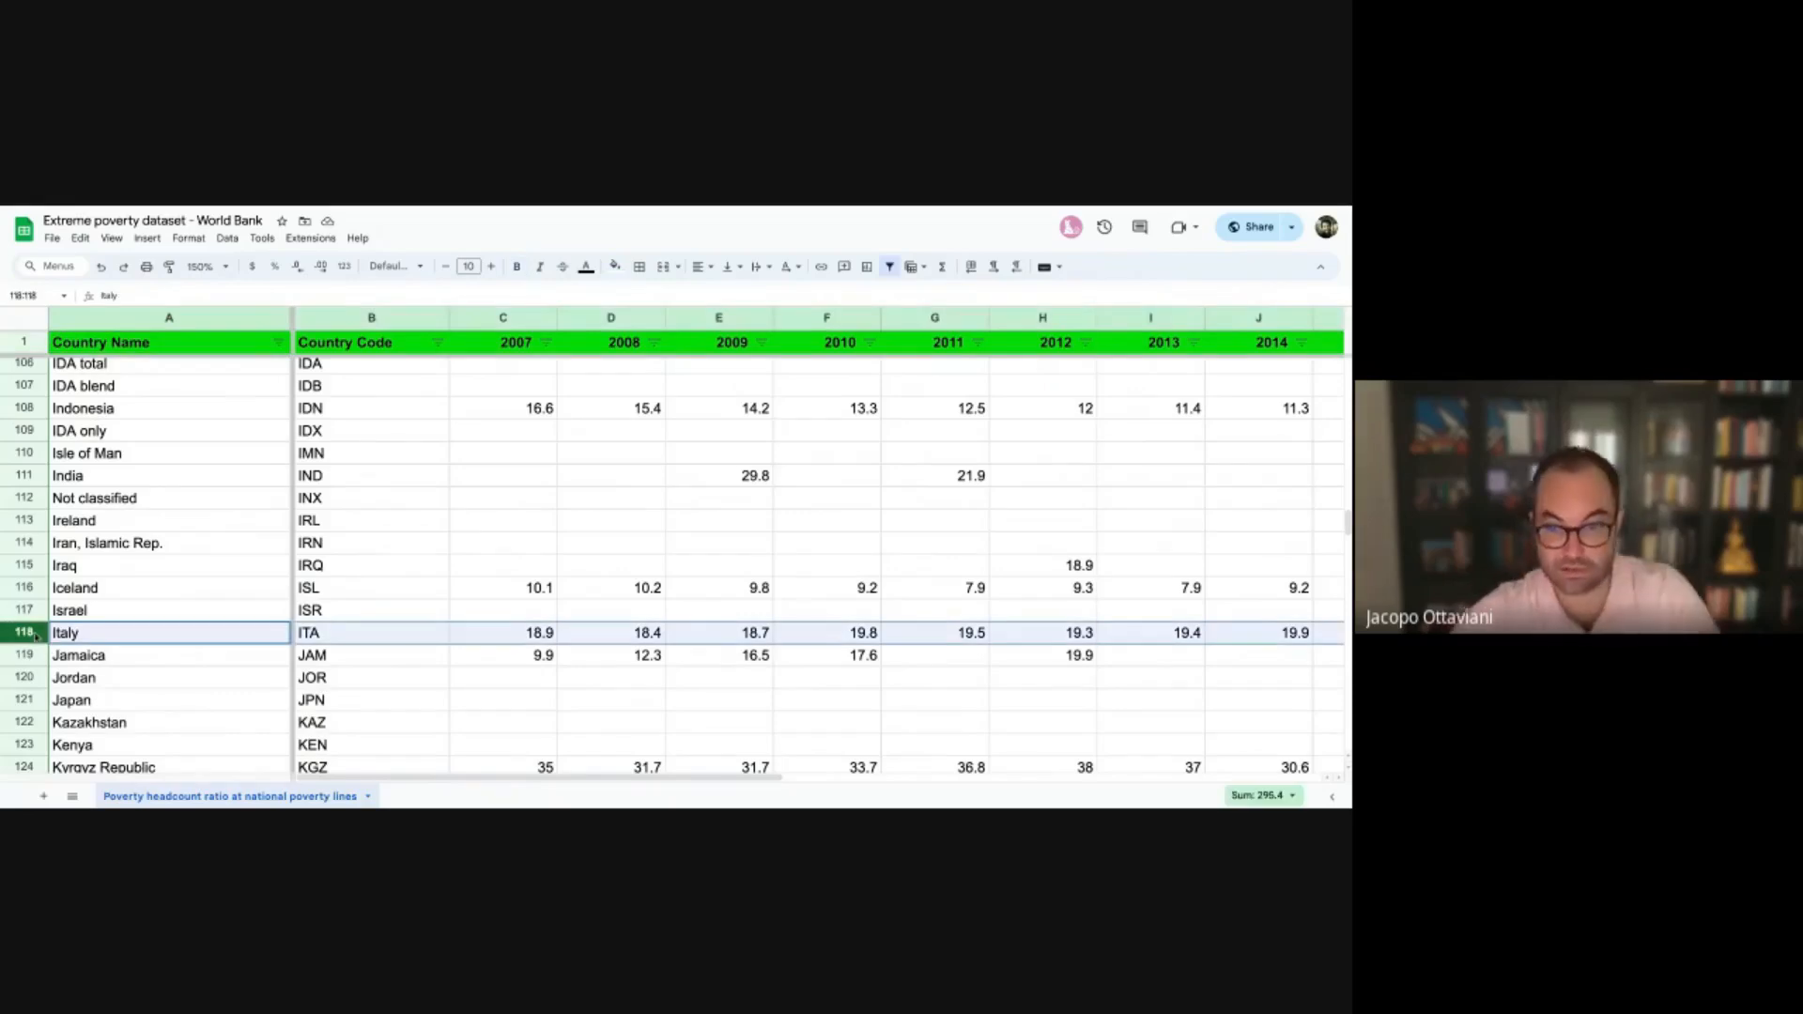
click(604, 632)
scroll(604, 639, right, 9)
scroll(603, 642, left, 10)
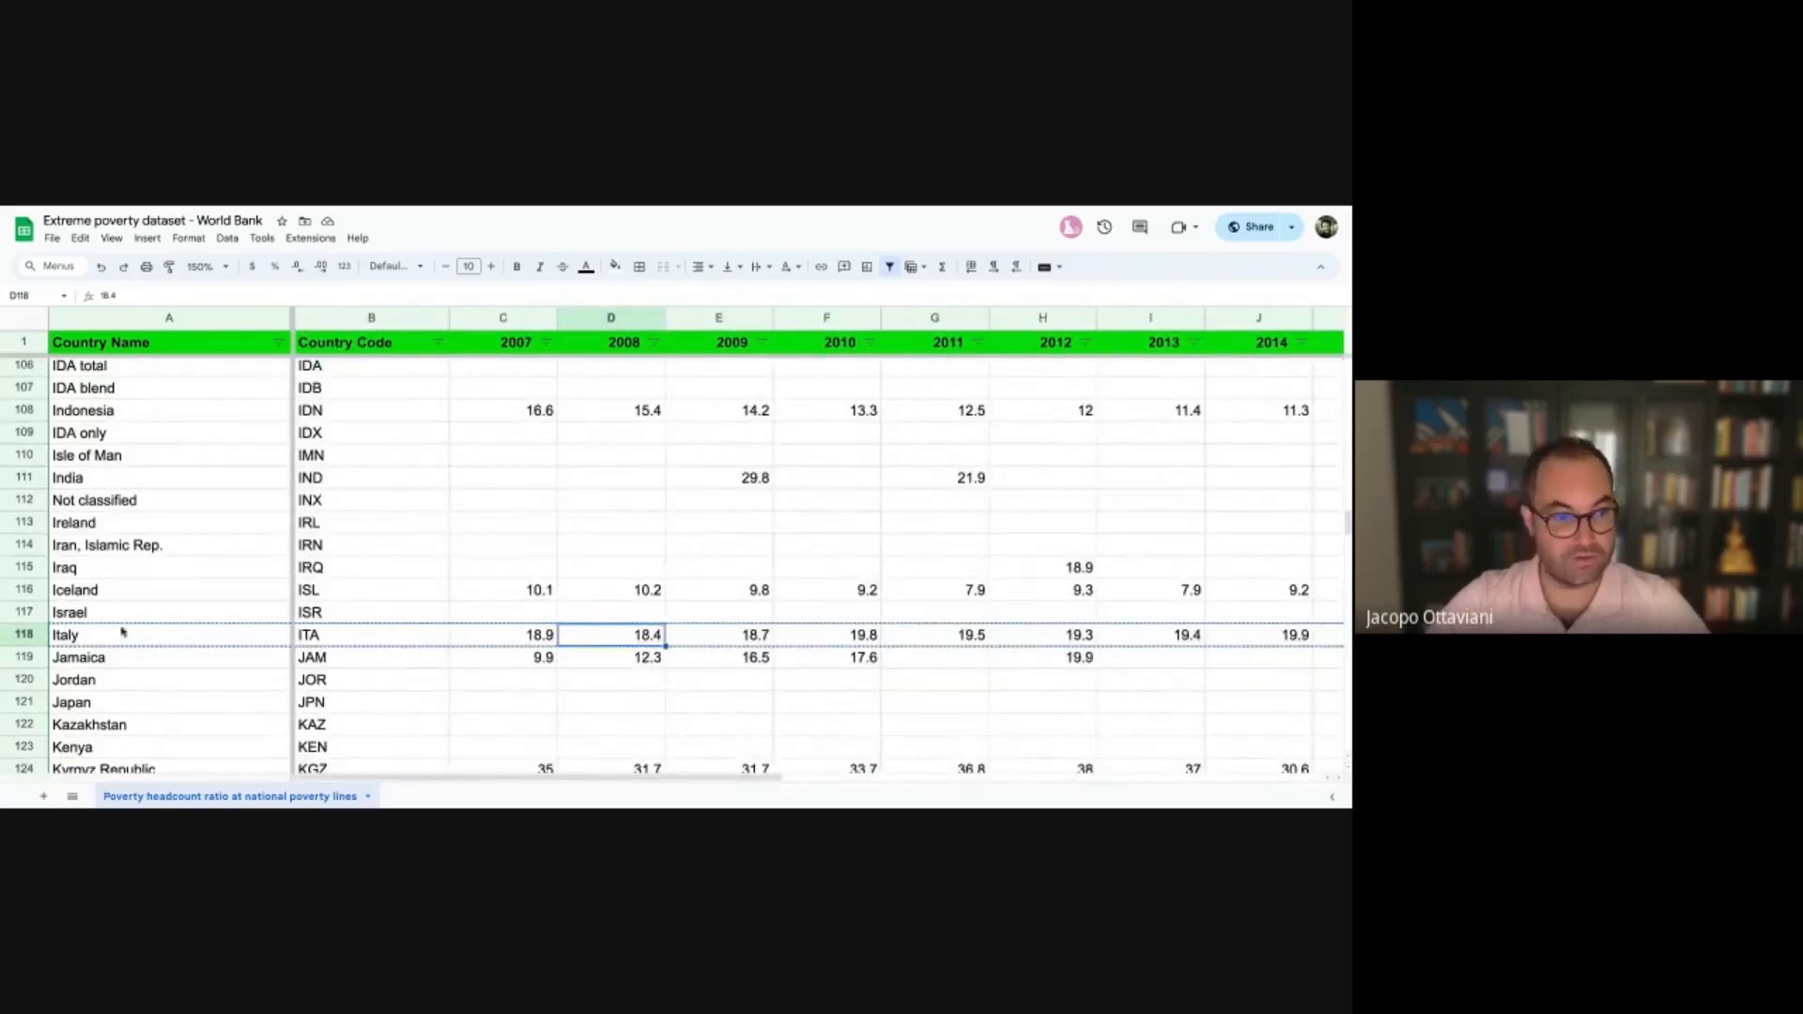
click(24, 635)
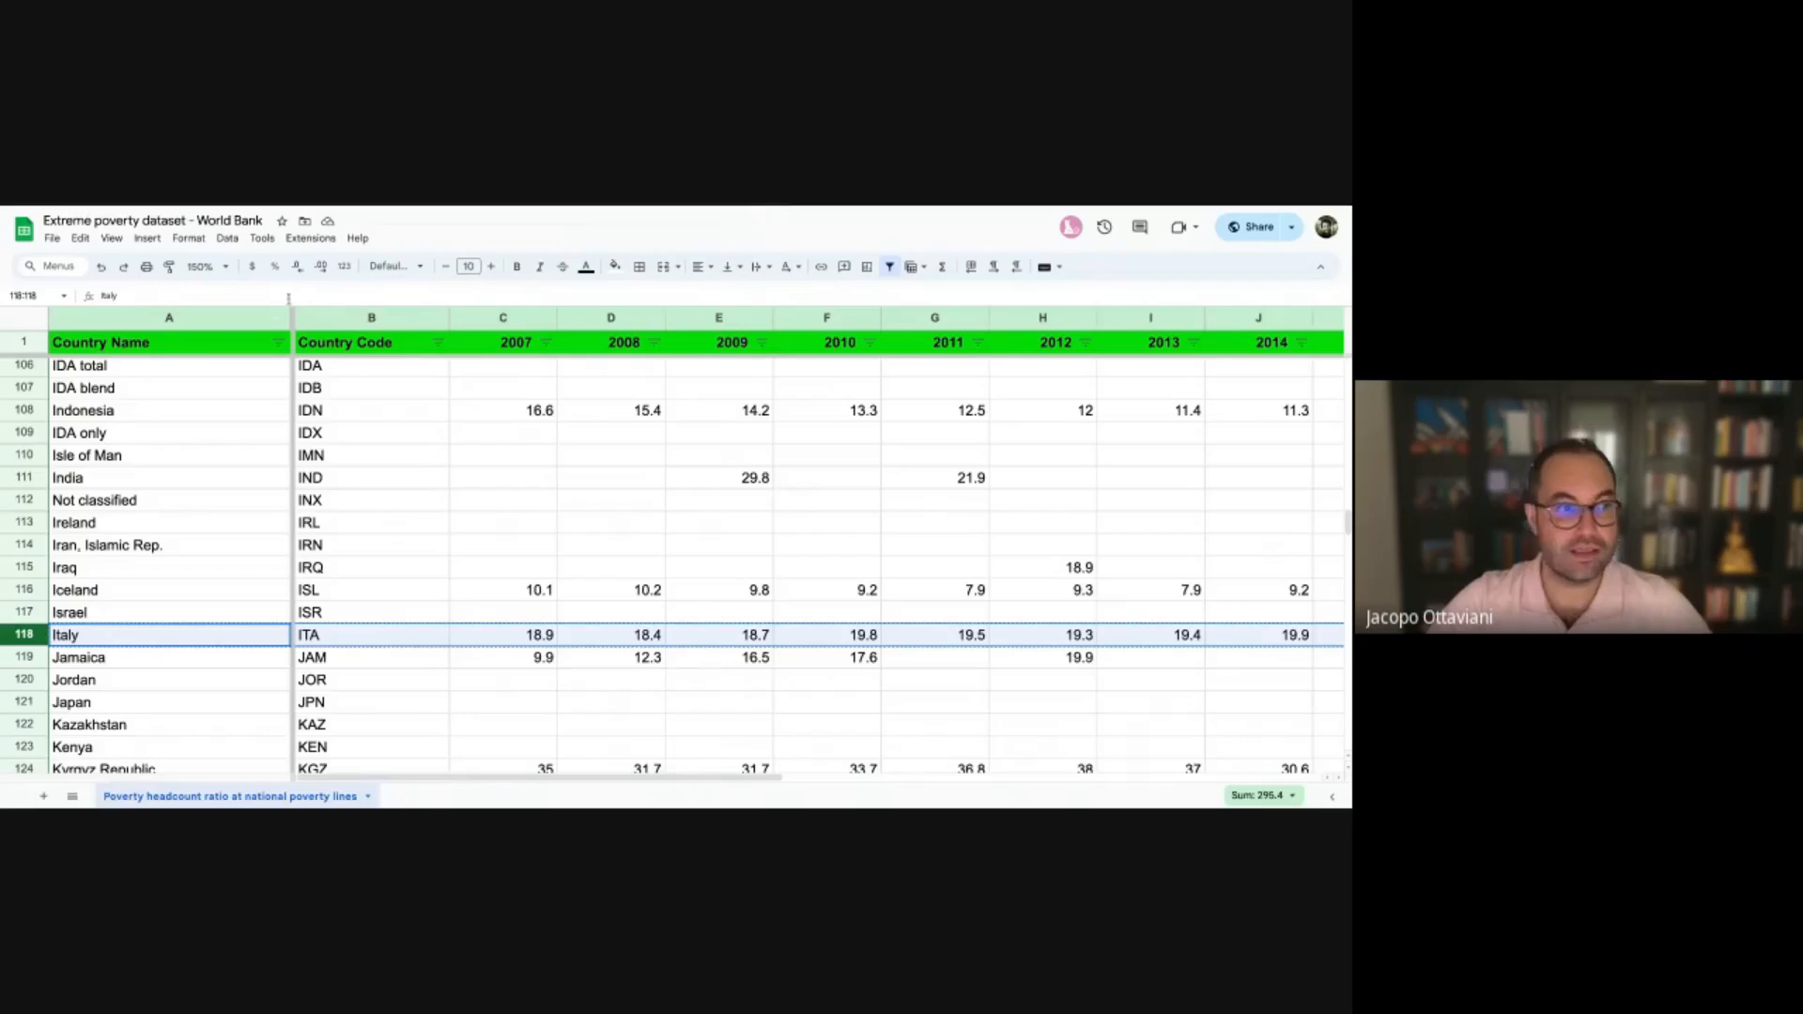
click(27, 342)
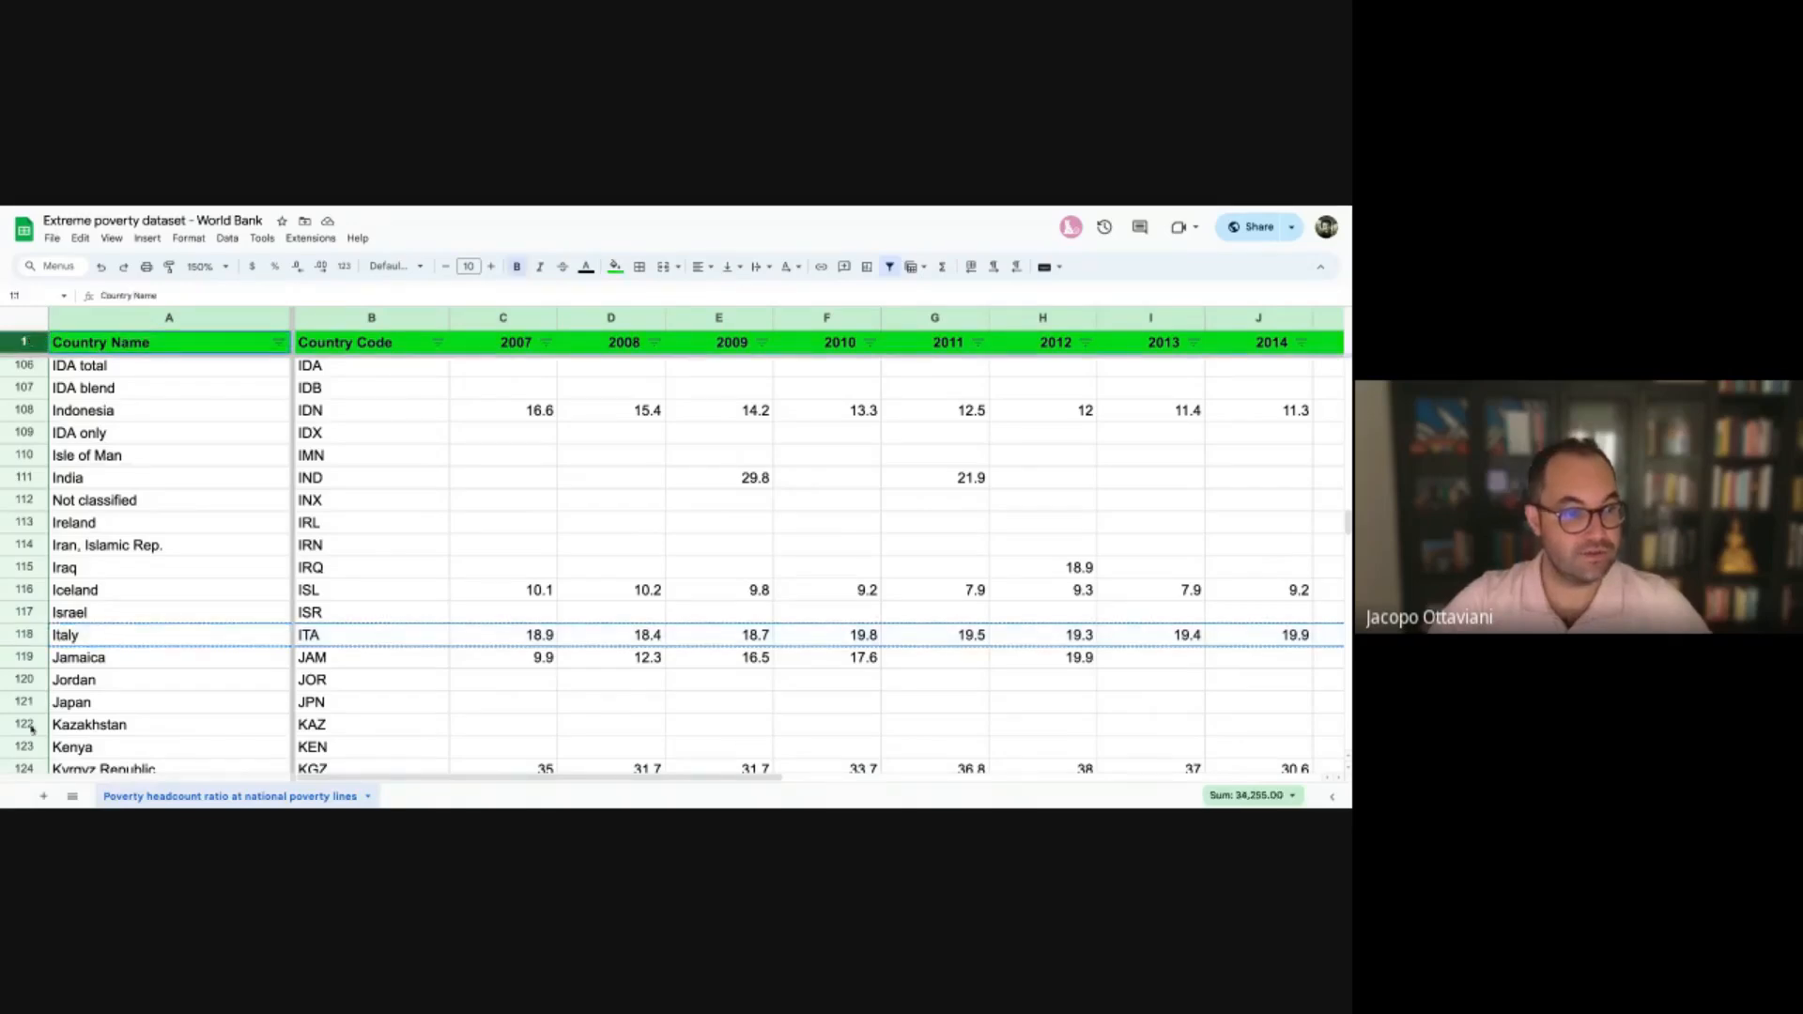
click(44, 797)
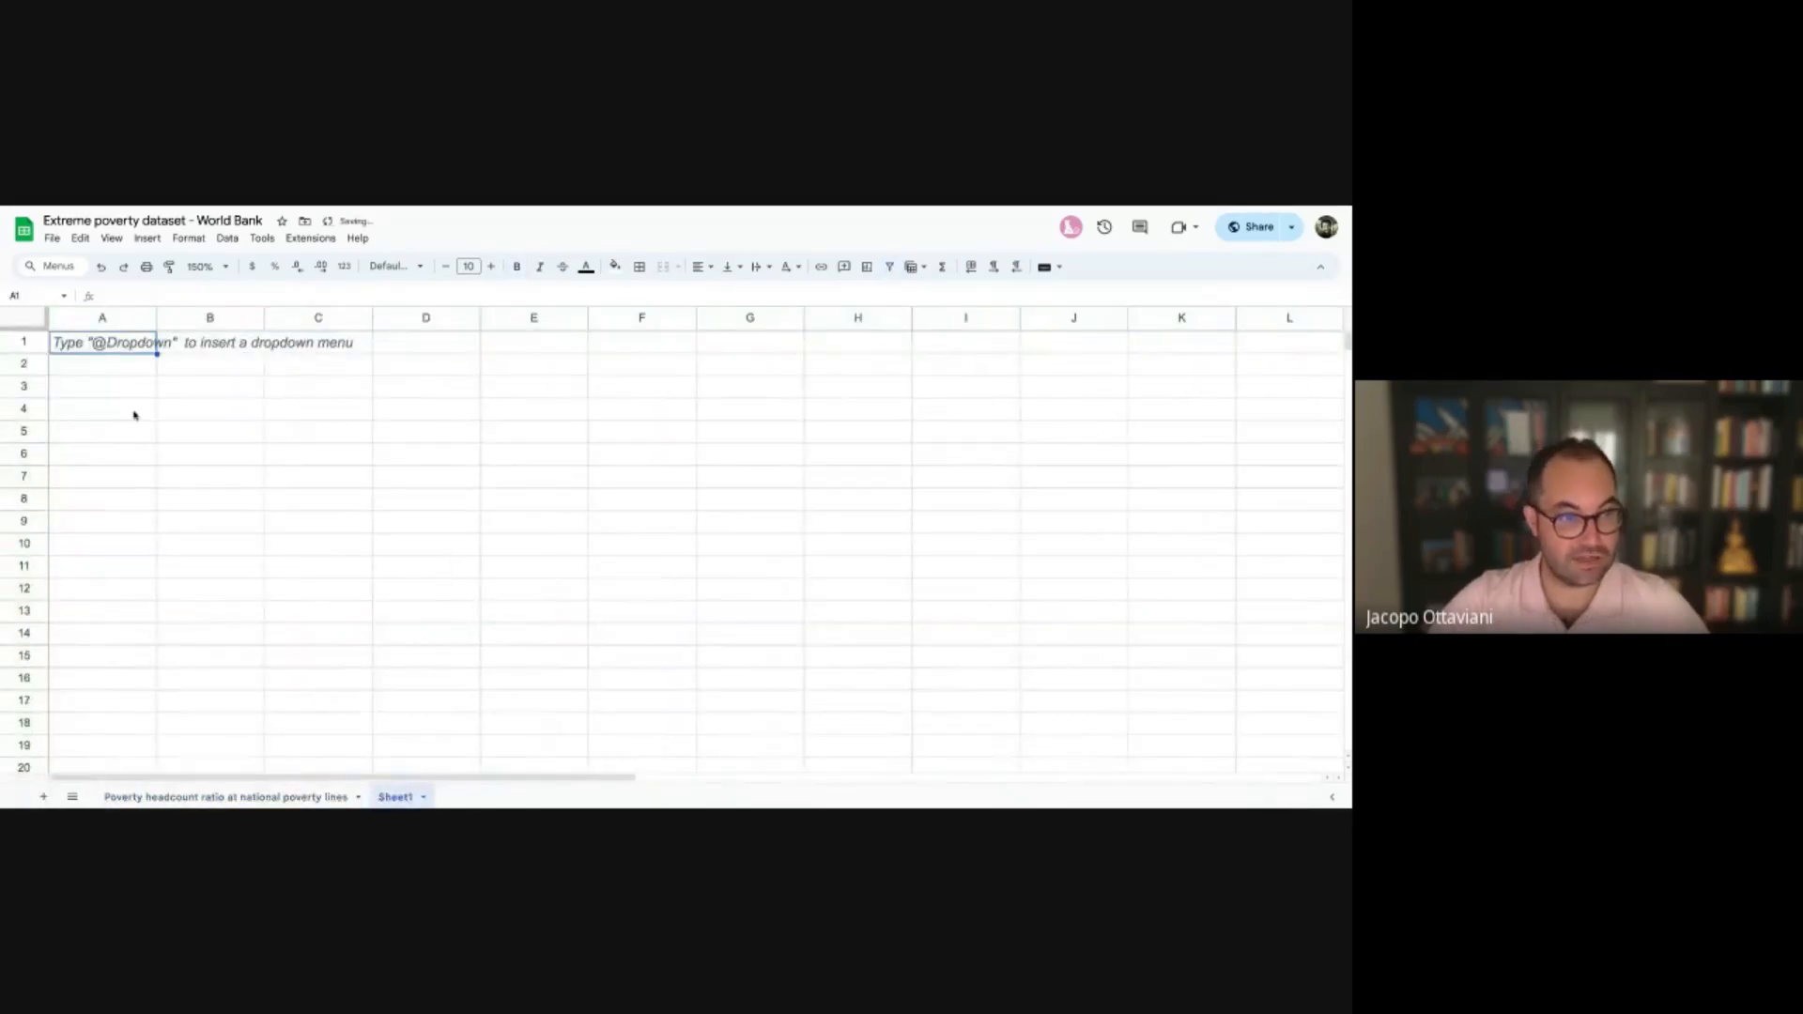
click(92, 363)
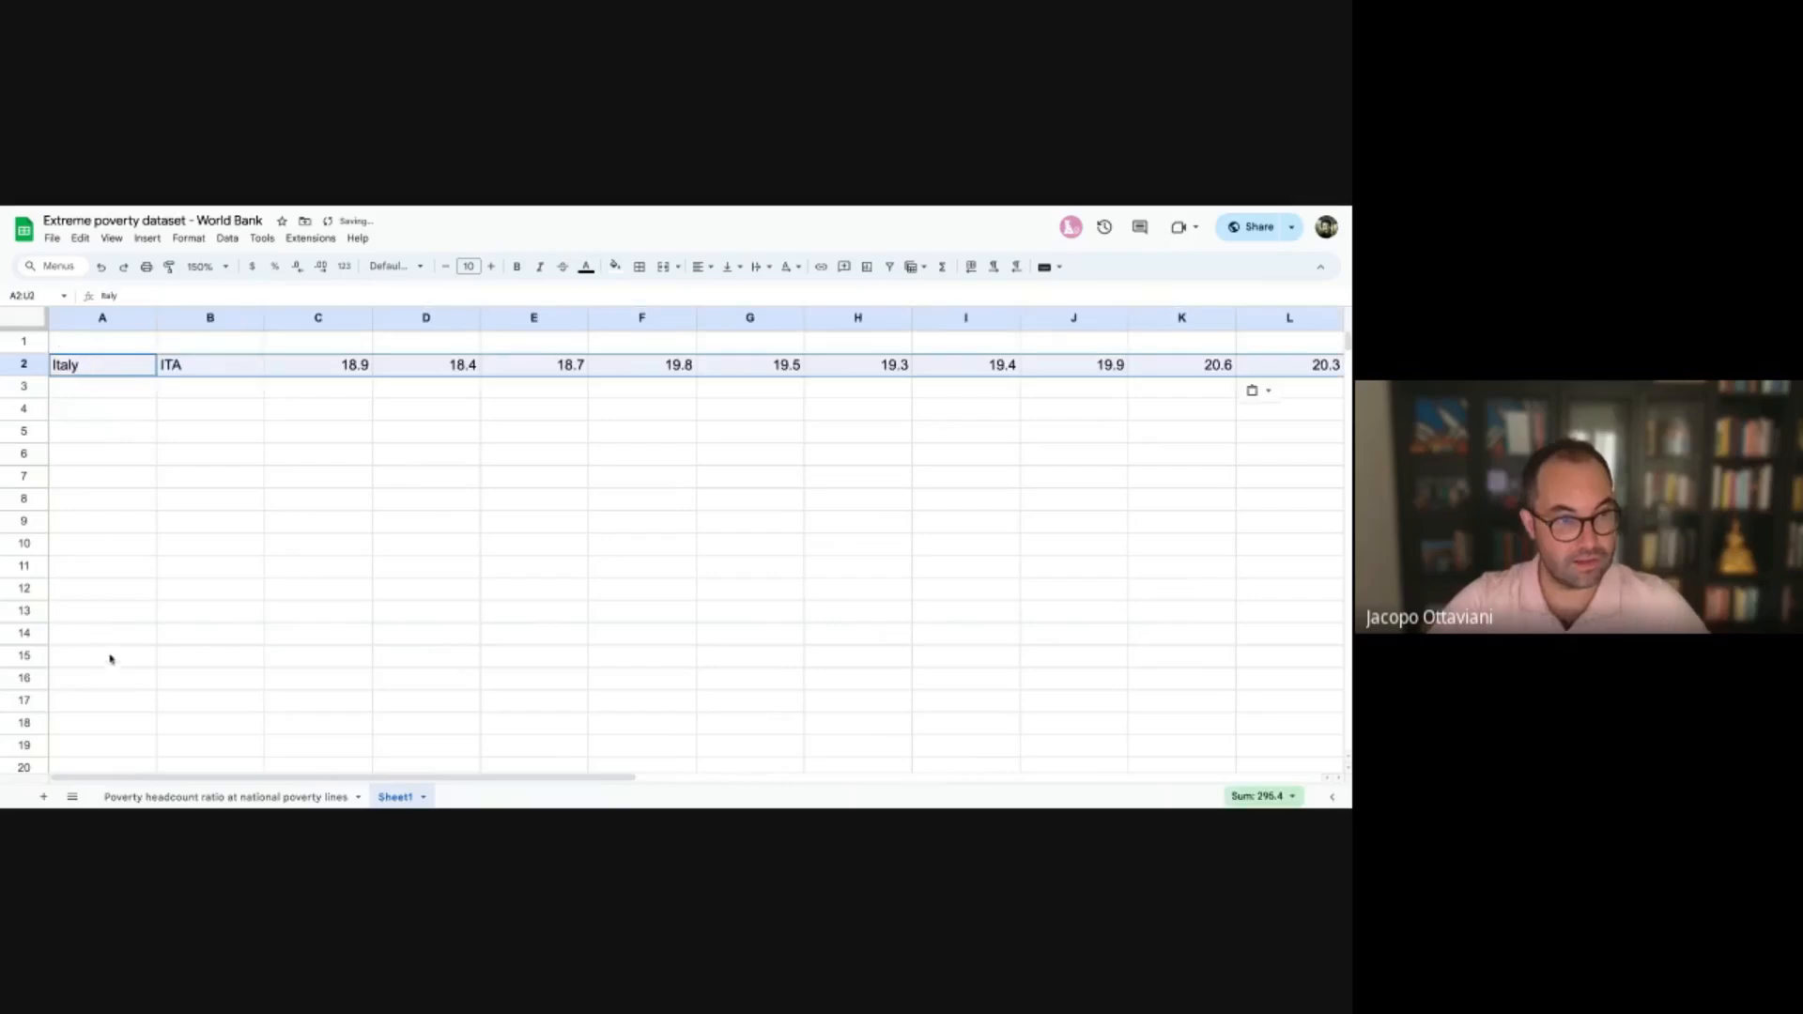
Copy the poverty sheet's header row into row 1 of Sheet1, above the Italy data
click(225, 796)
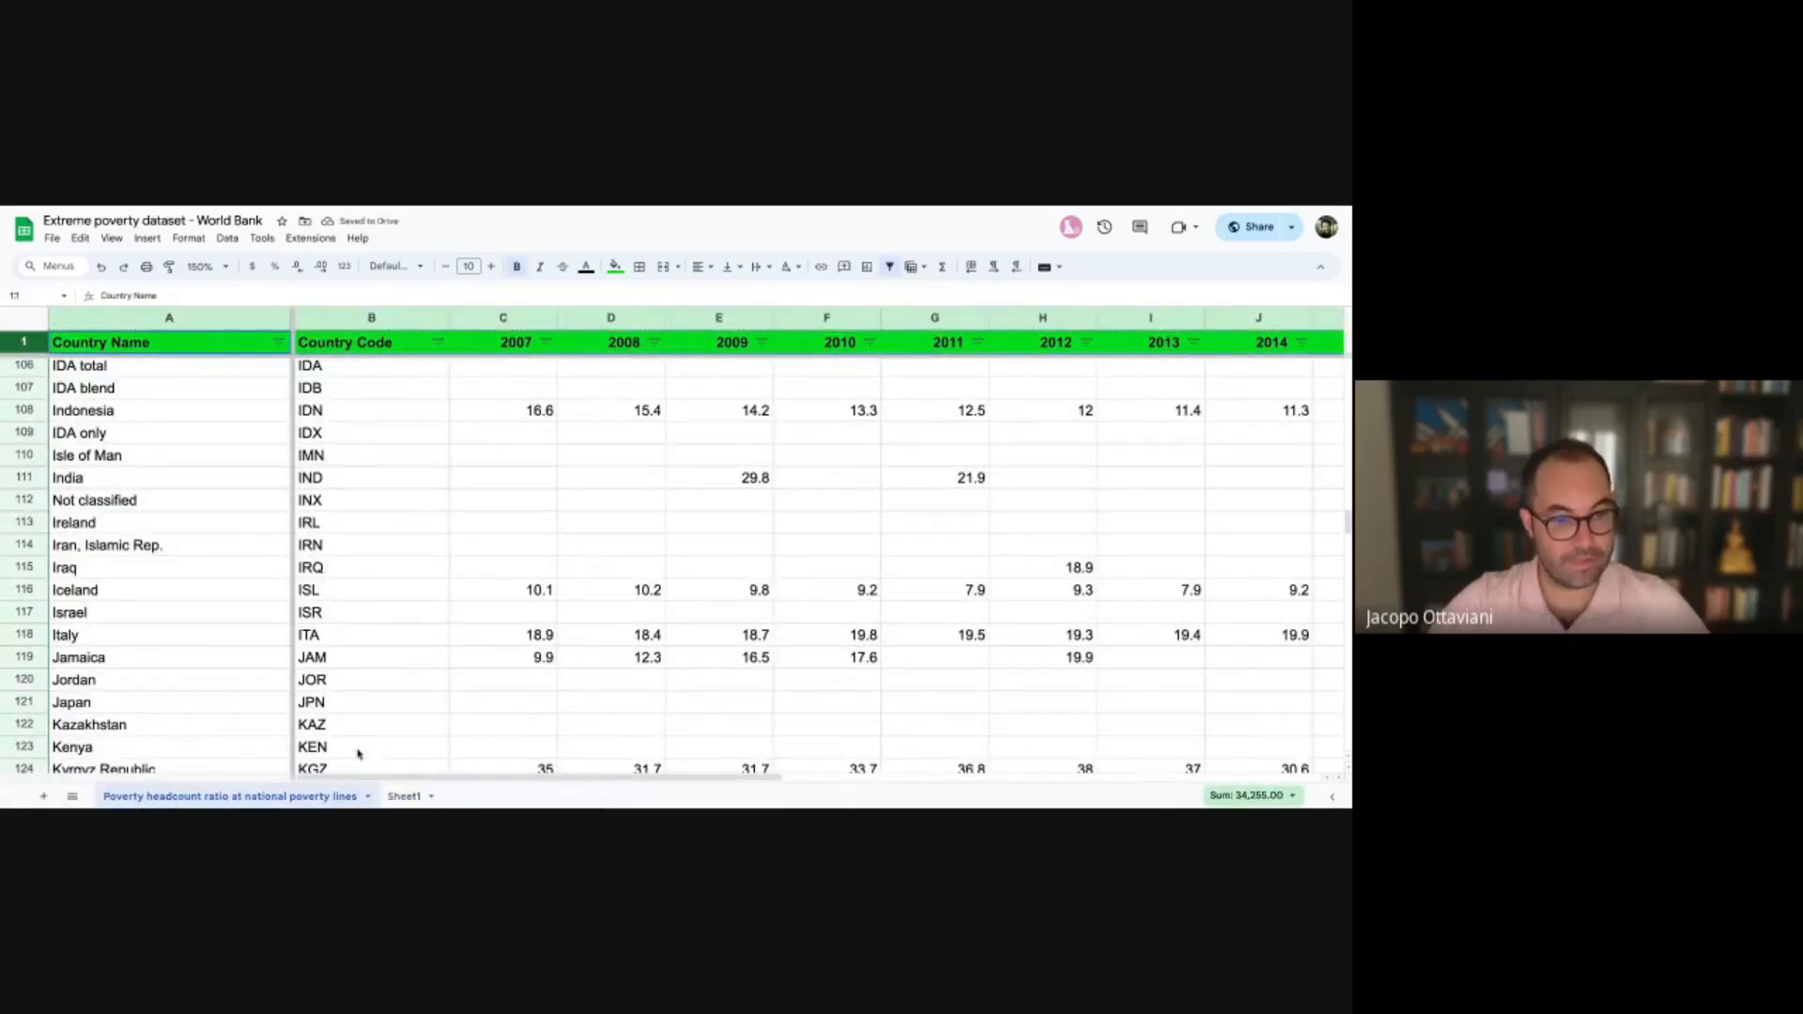
click(403, 796)
click(139, 348)
key(ctrl+v)
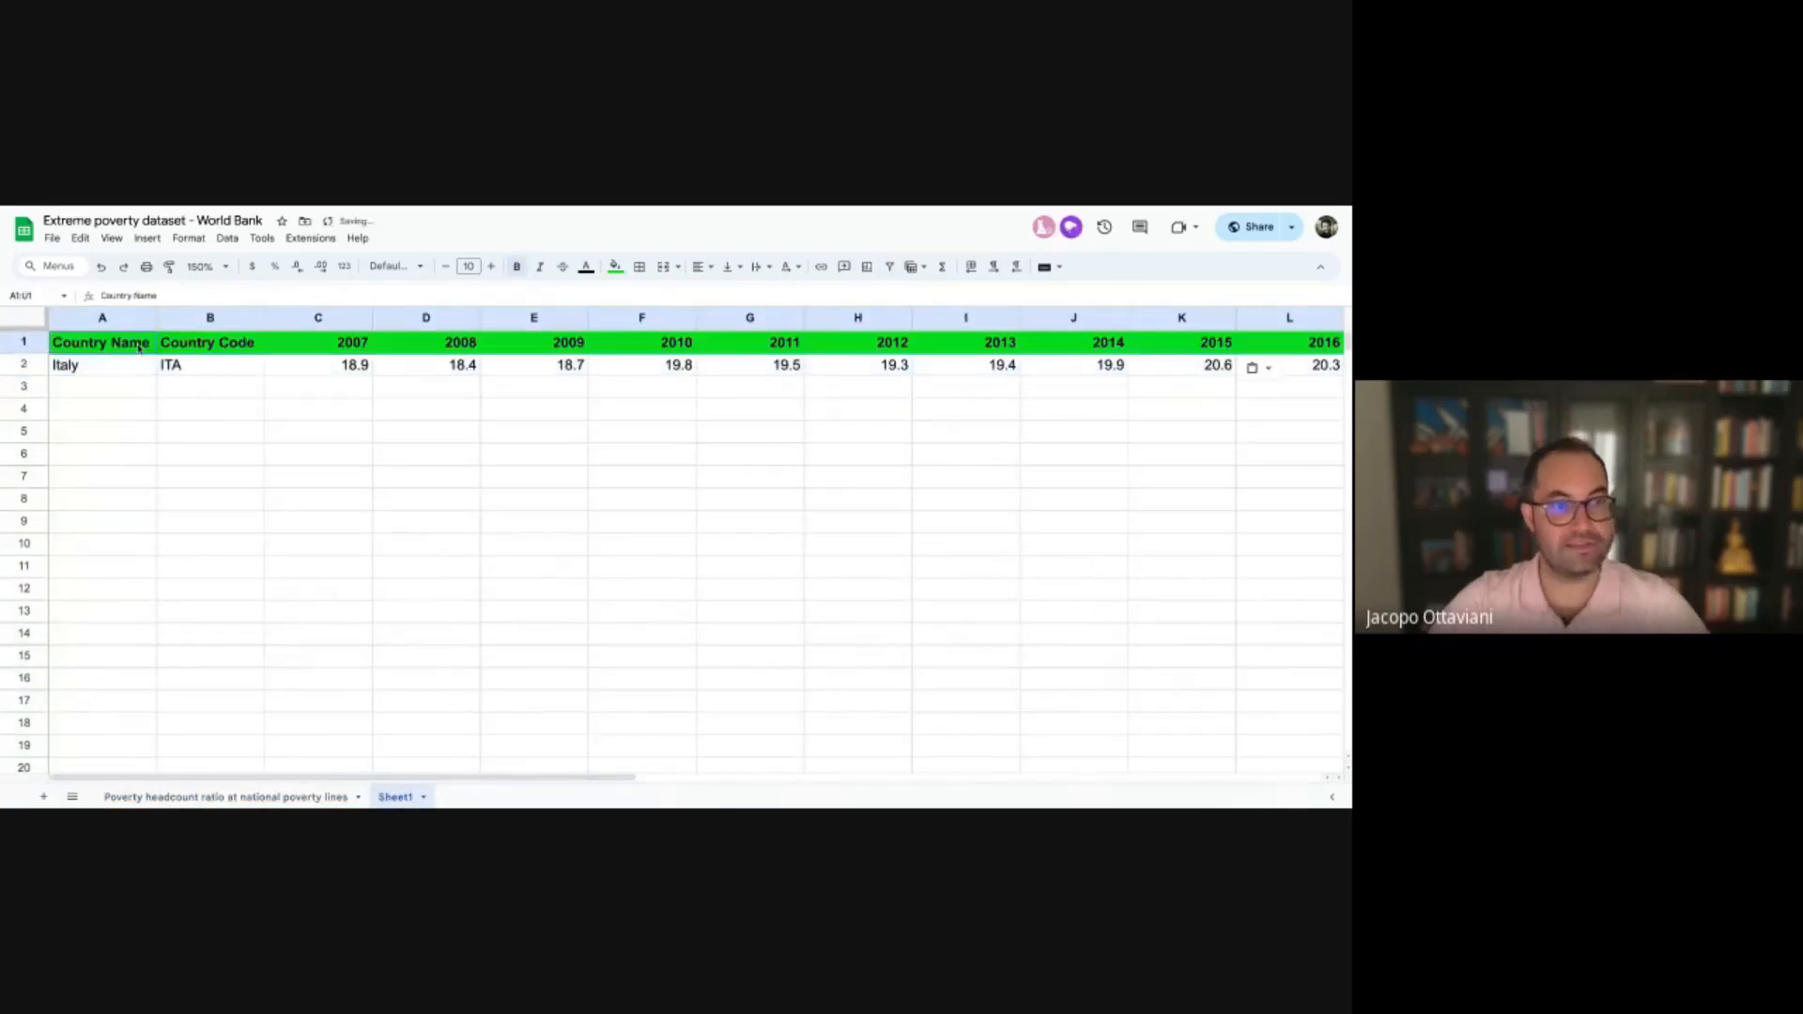
click(191, 419)
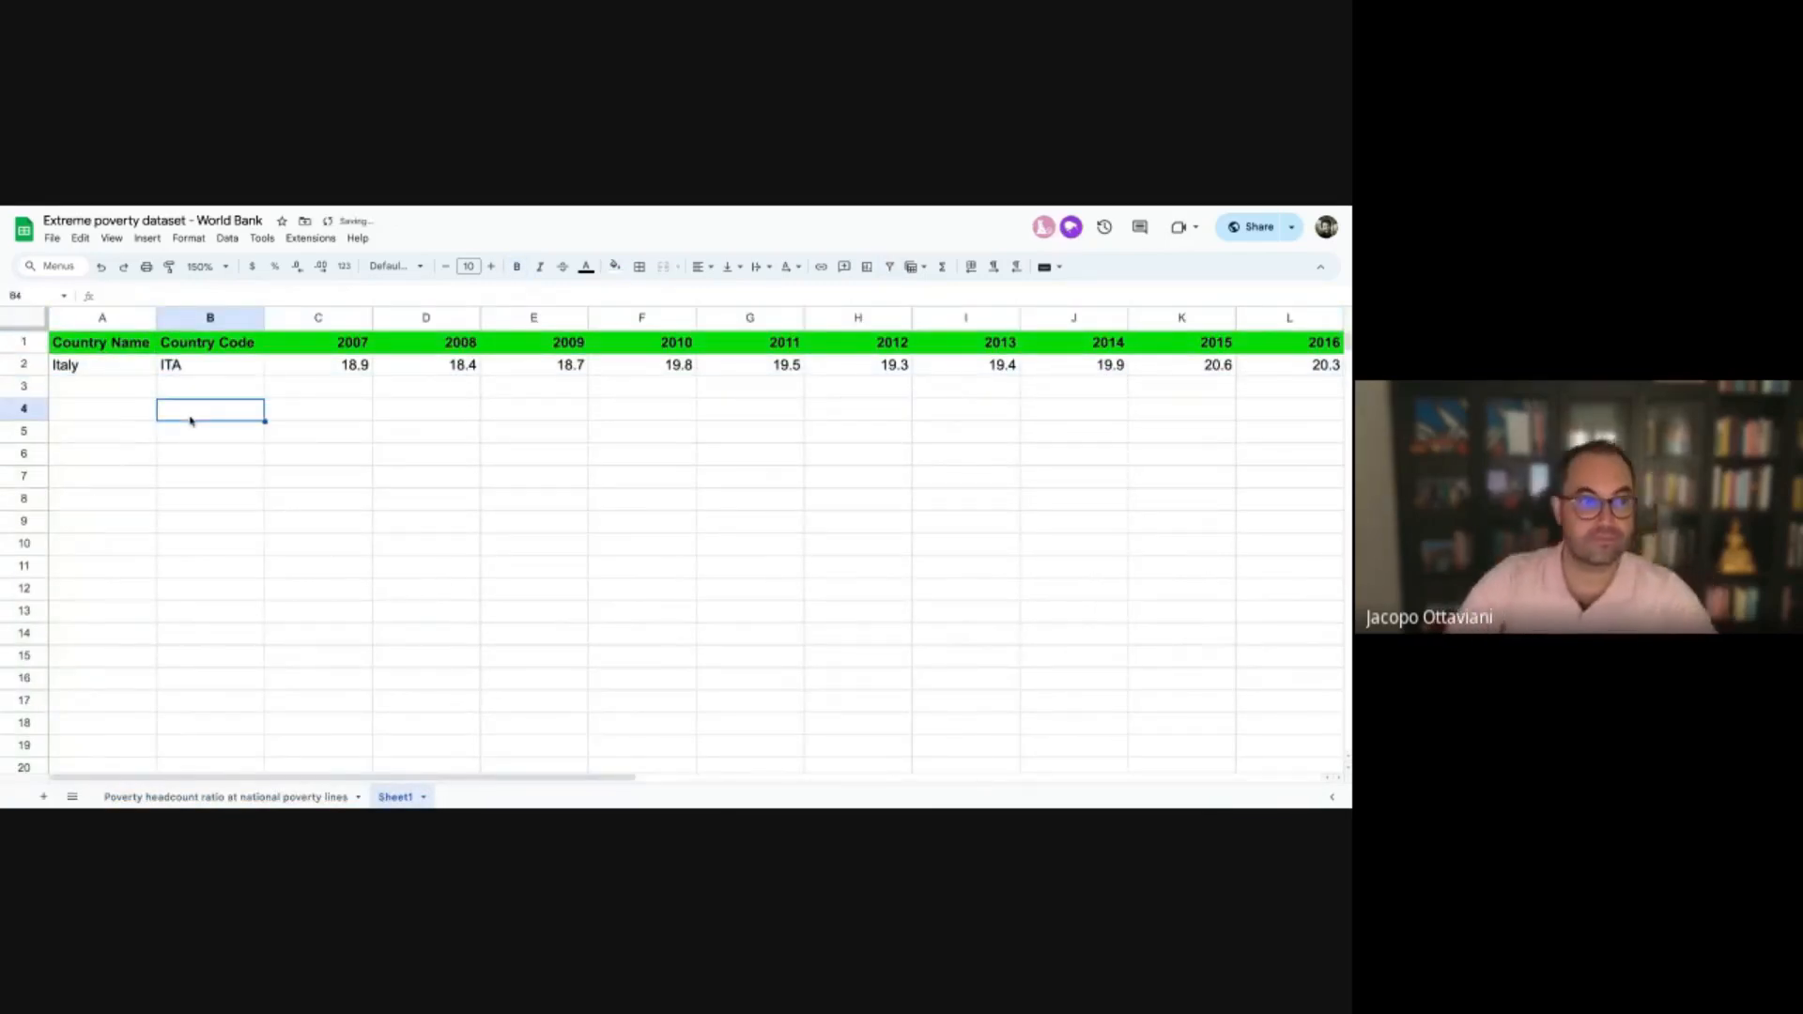
drag(25, 342, 26, 363)
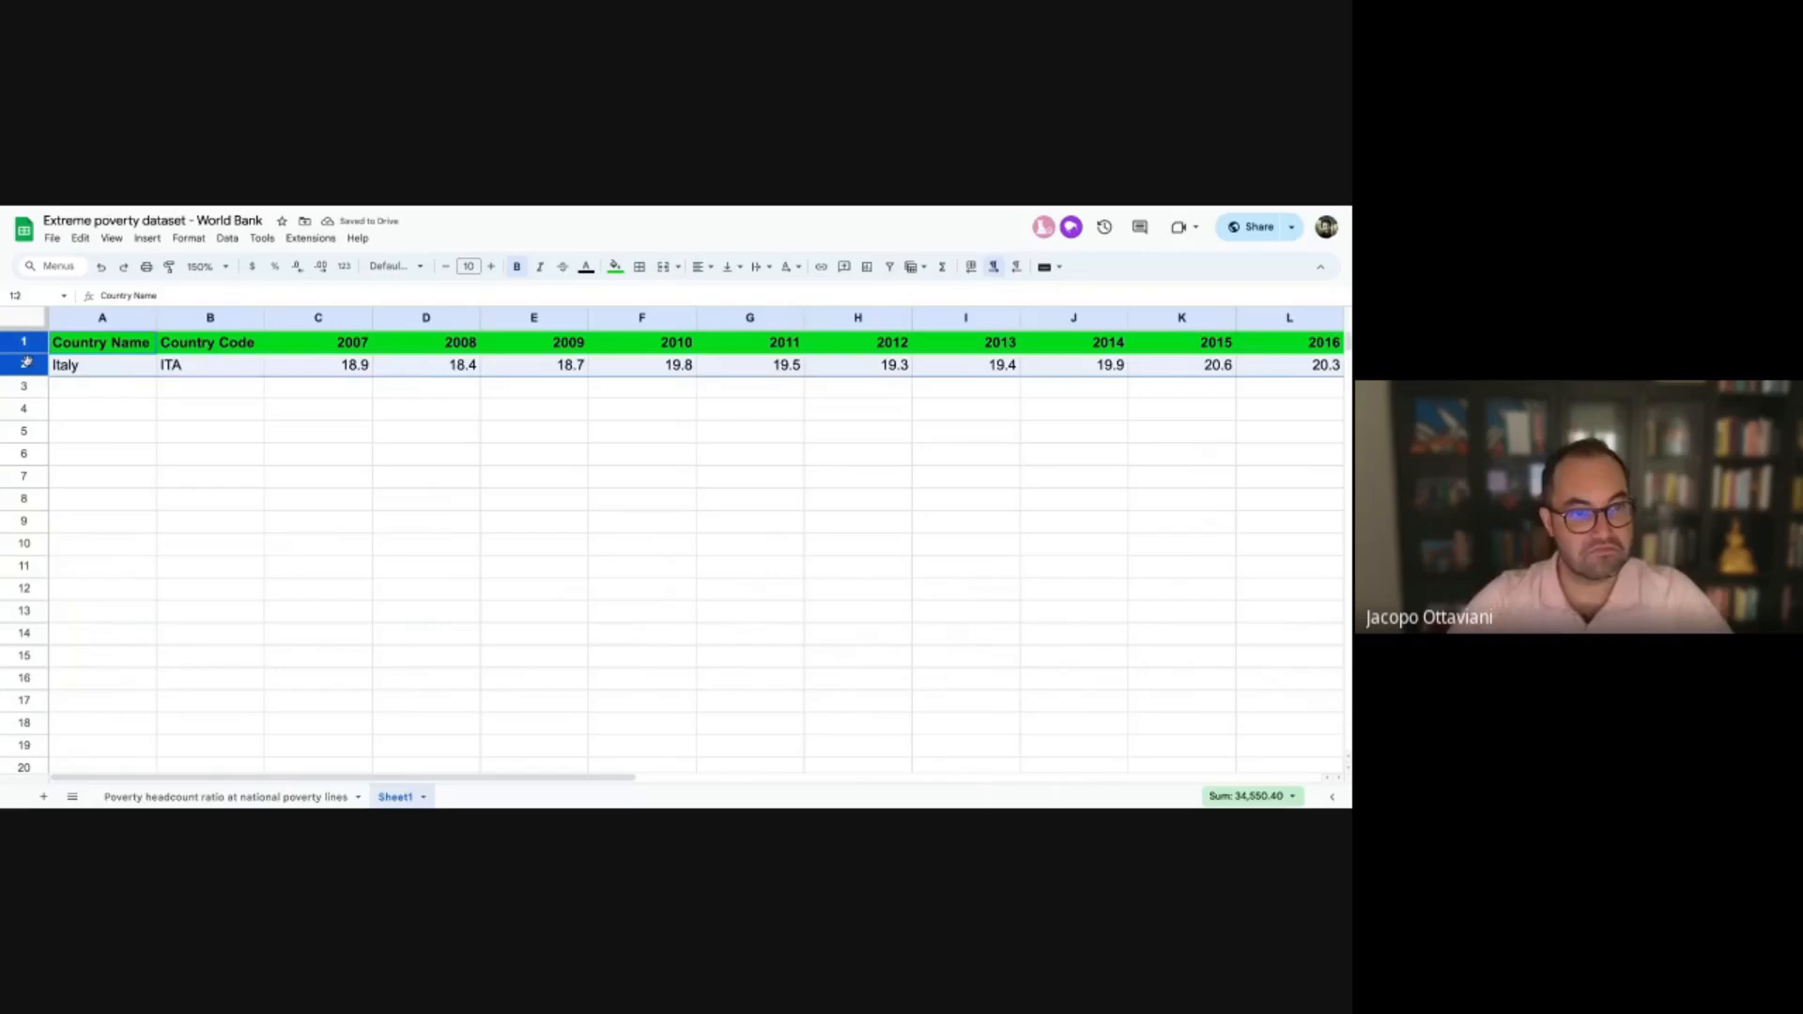
click(204, 439)
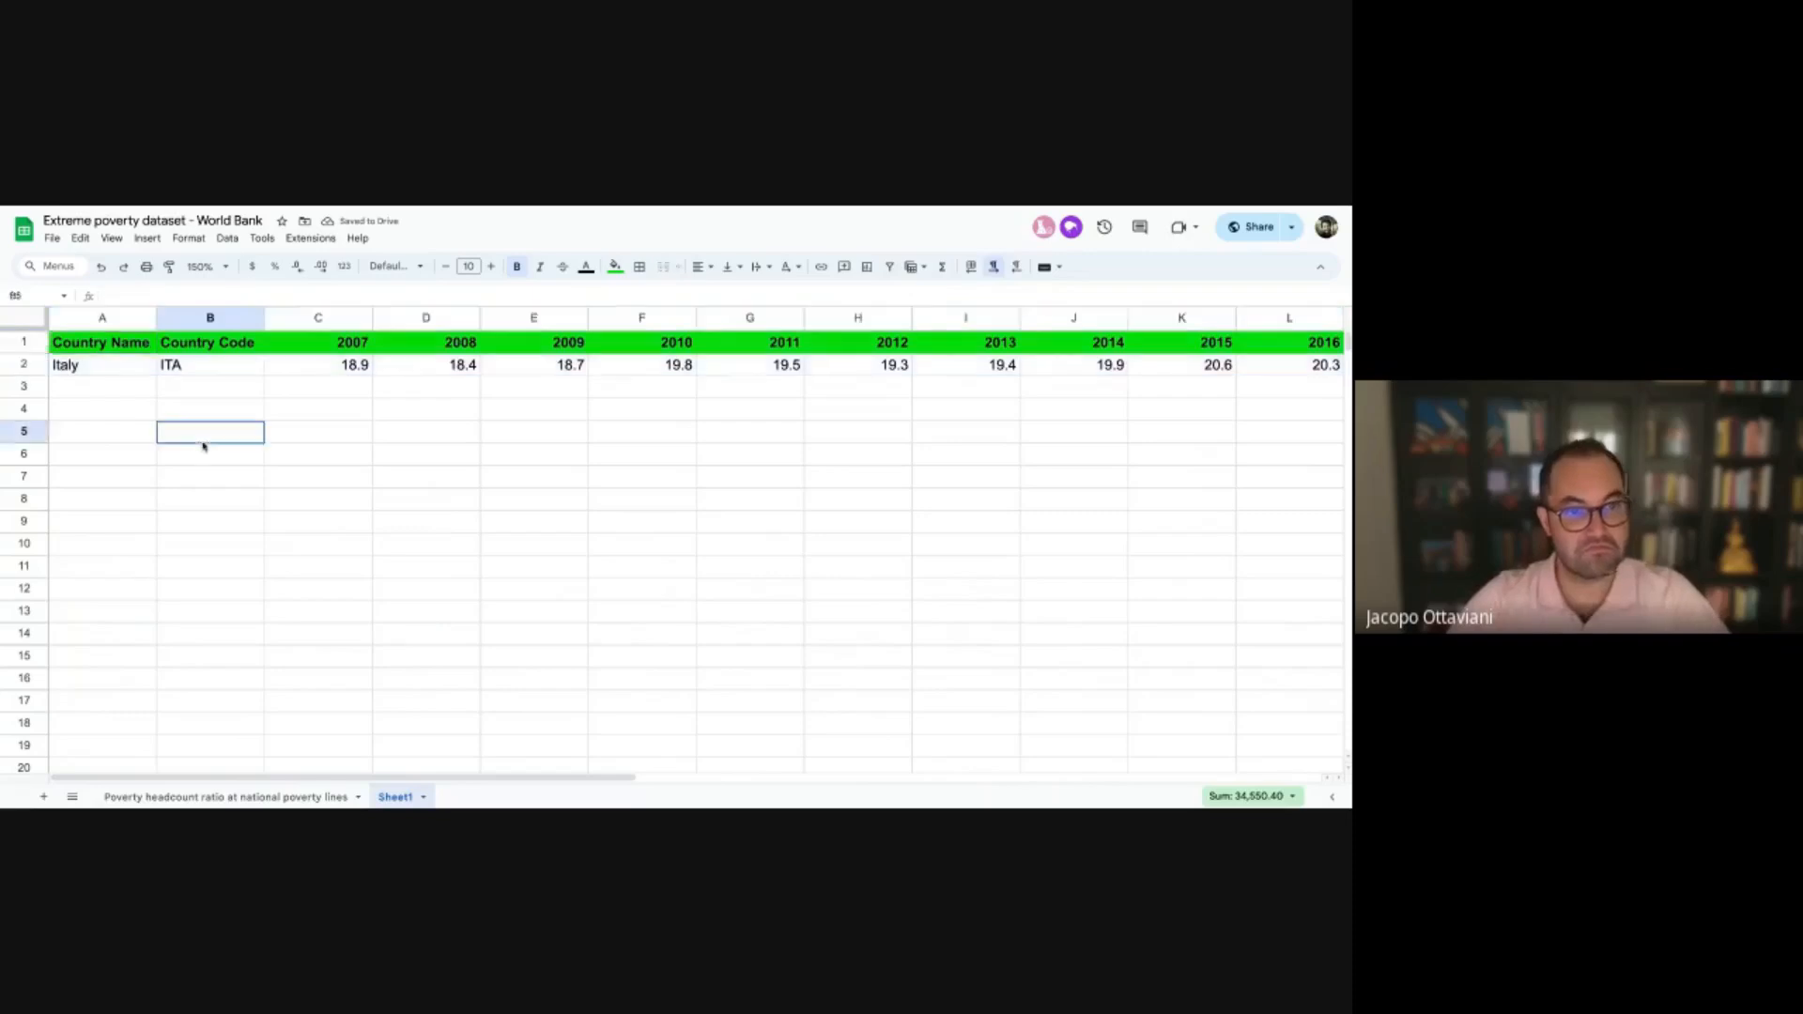
click(115, 370)
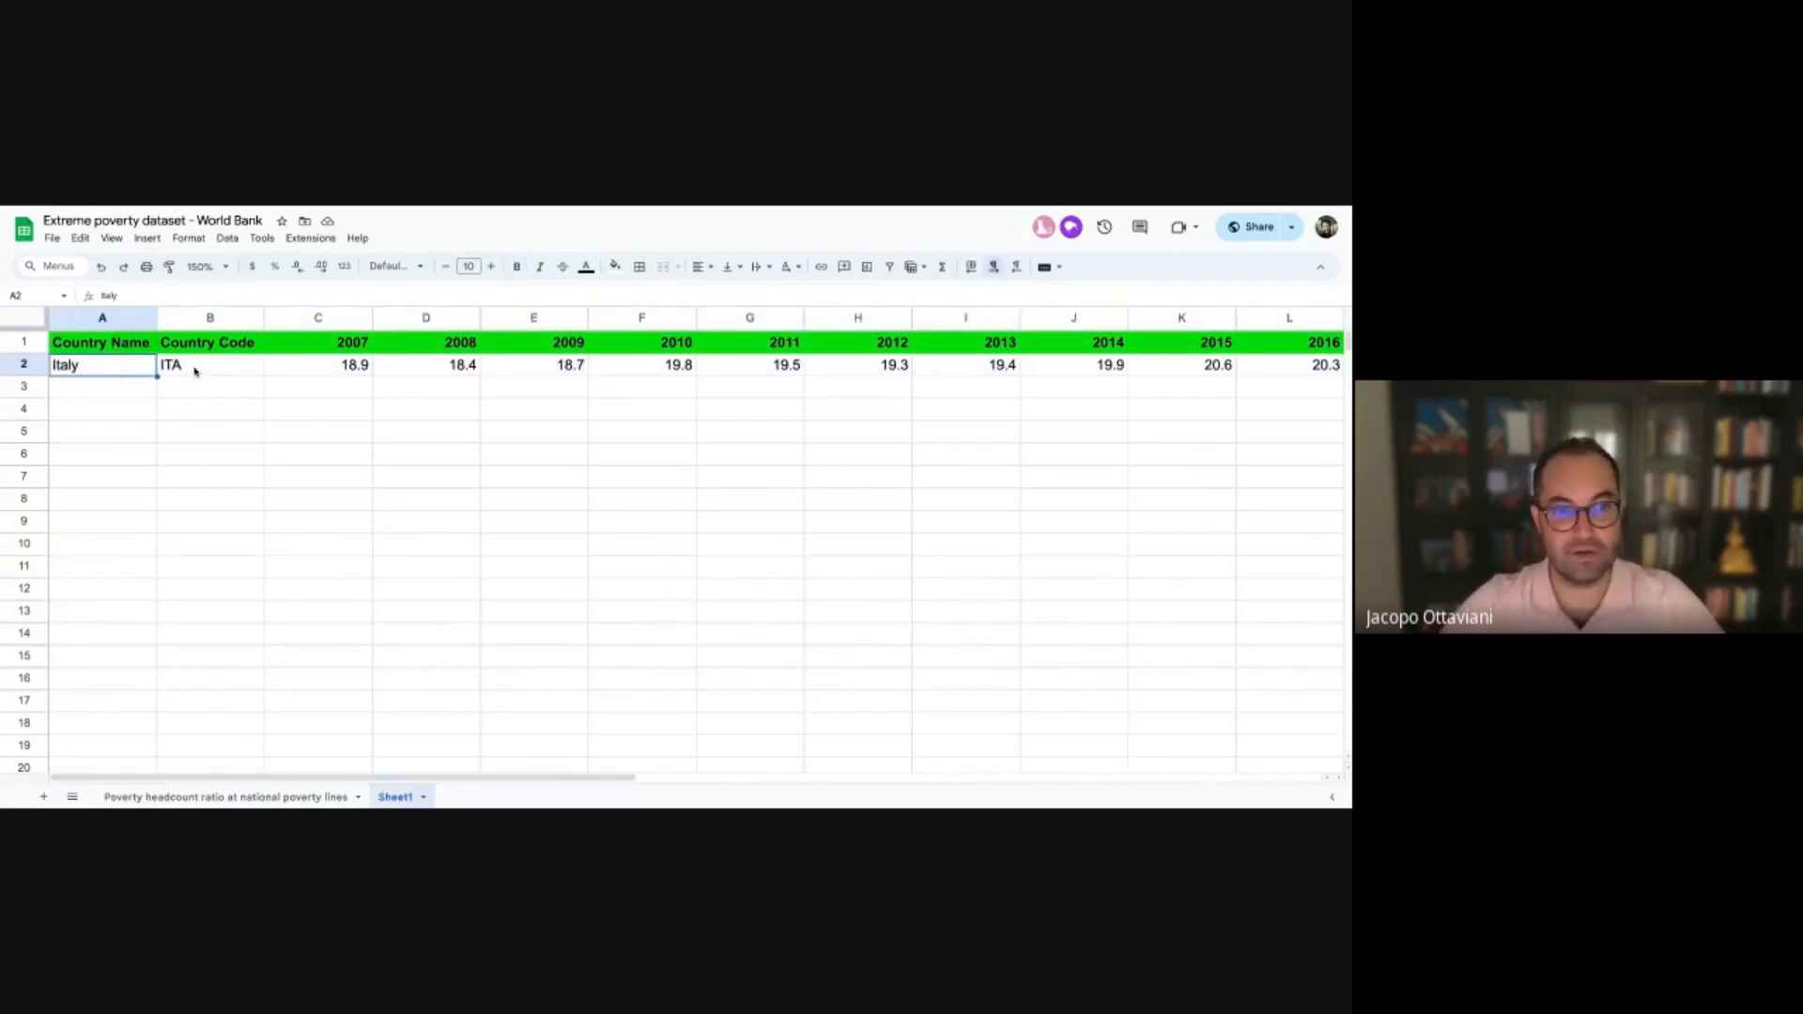
Delete the 2022 and 2023 columns, R and S, from Sheet1
scroll(148, 343, right, 15)
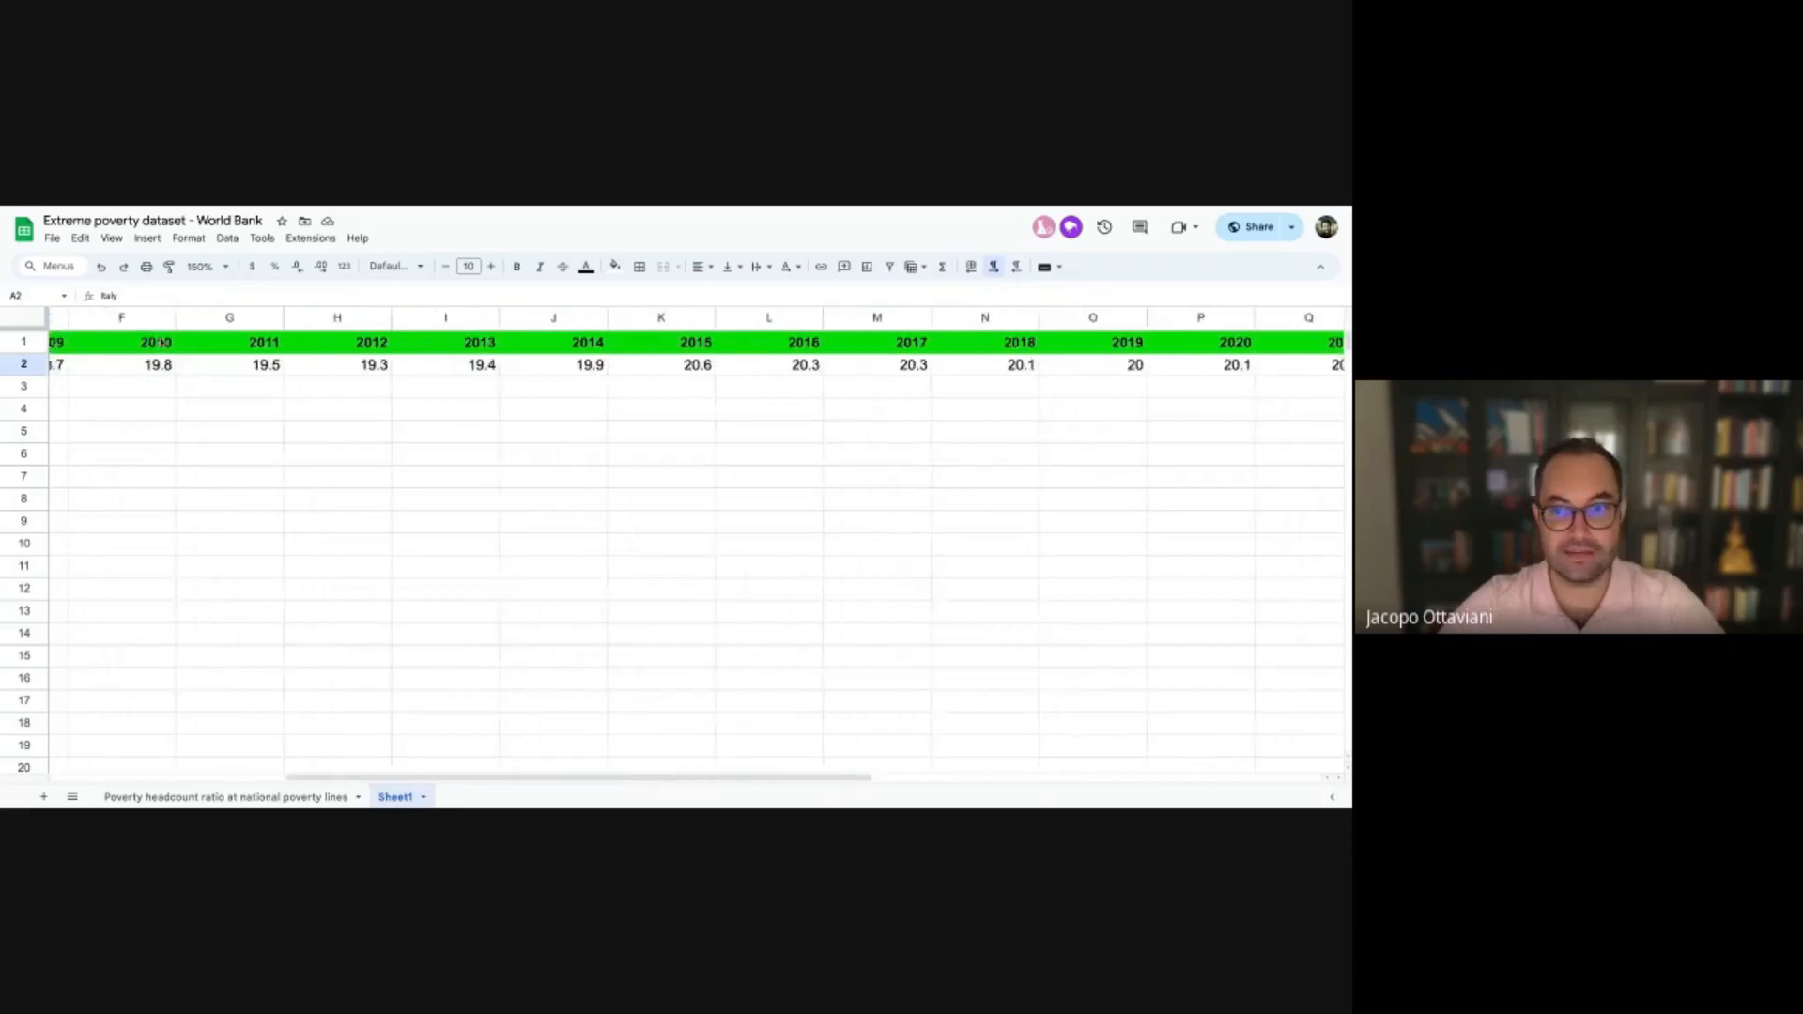
scroll(161, 344, left, 2)
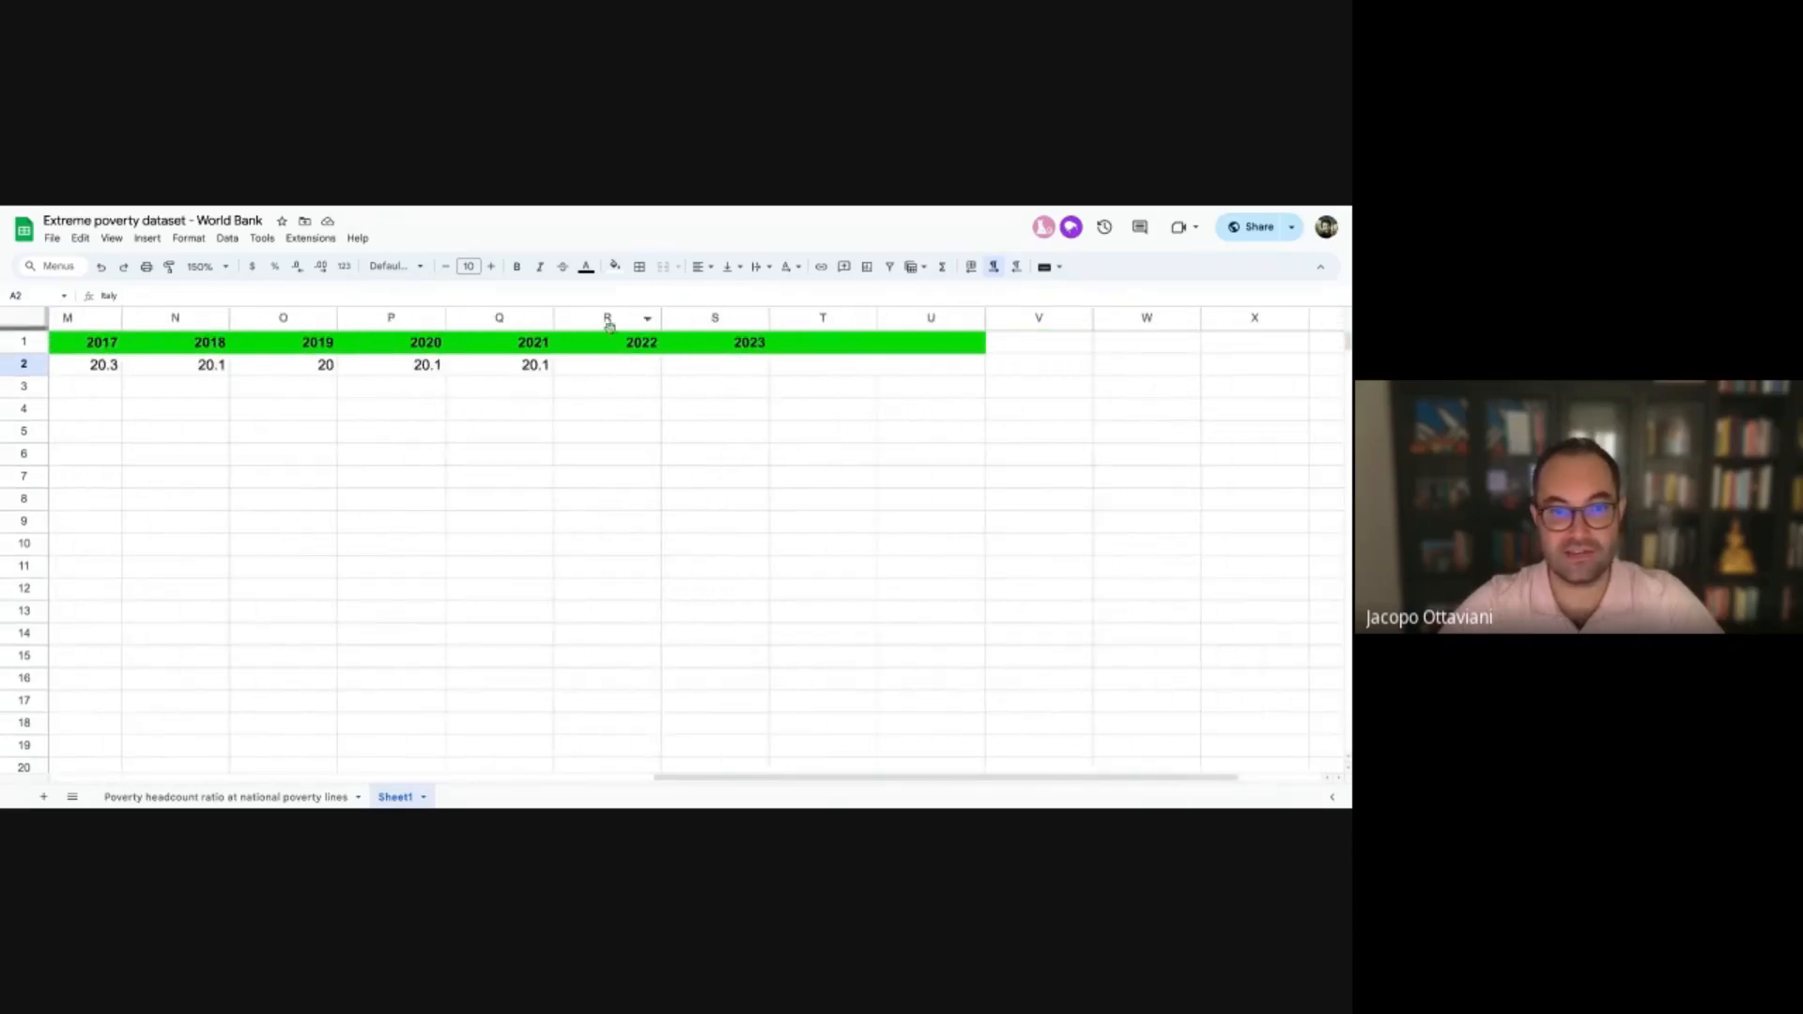
click(576, 317)
drag(577, 312, 726, 303)
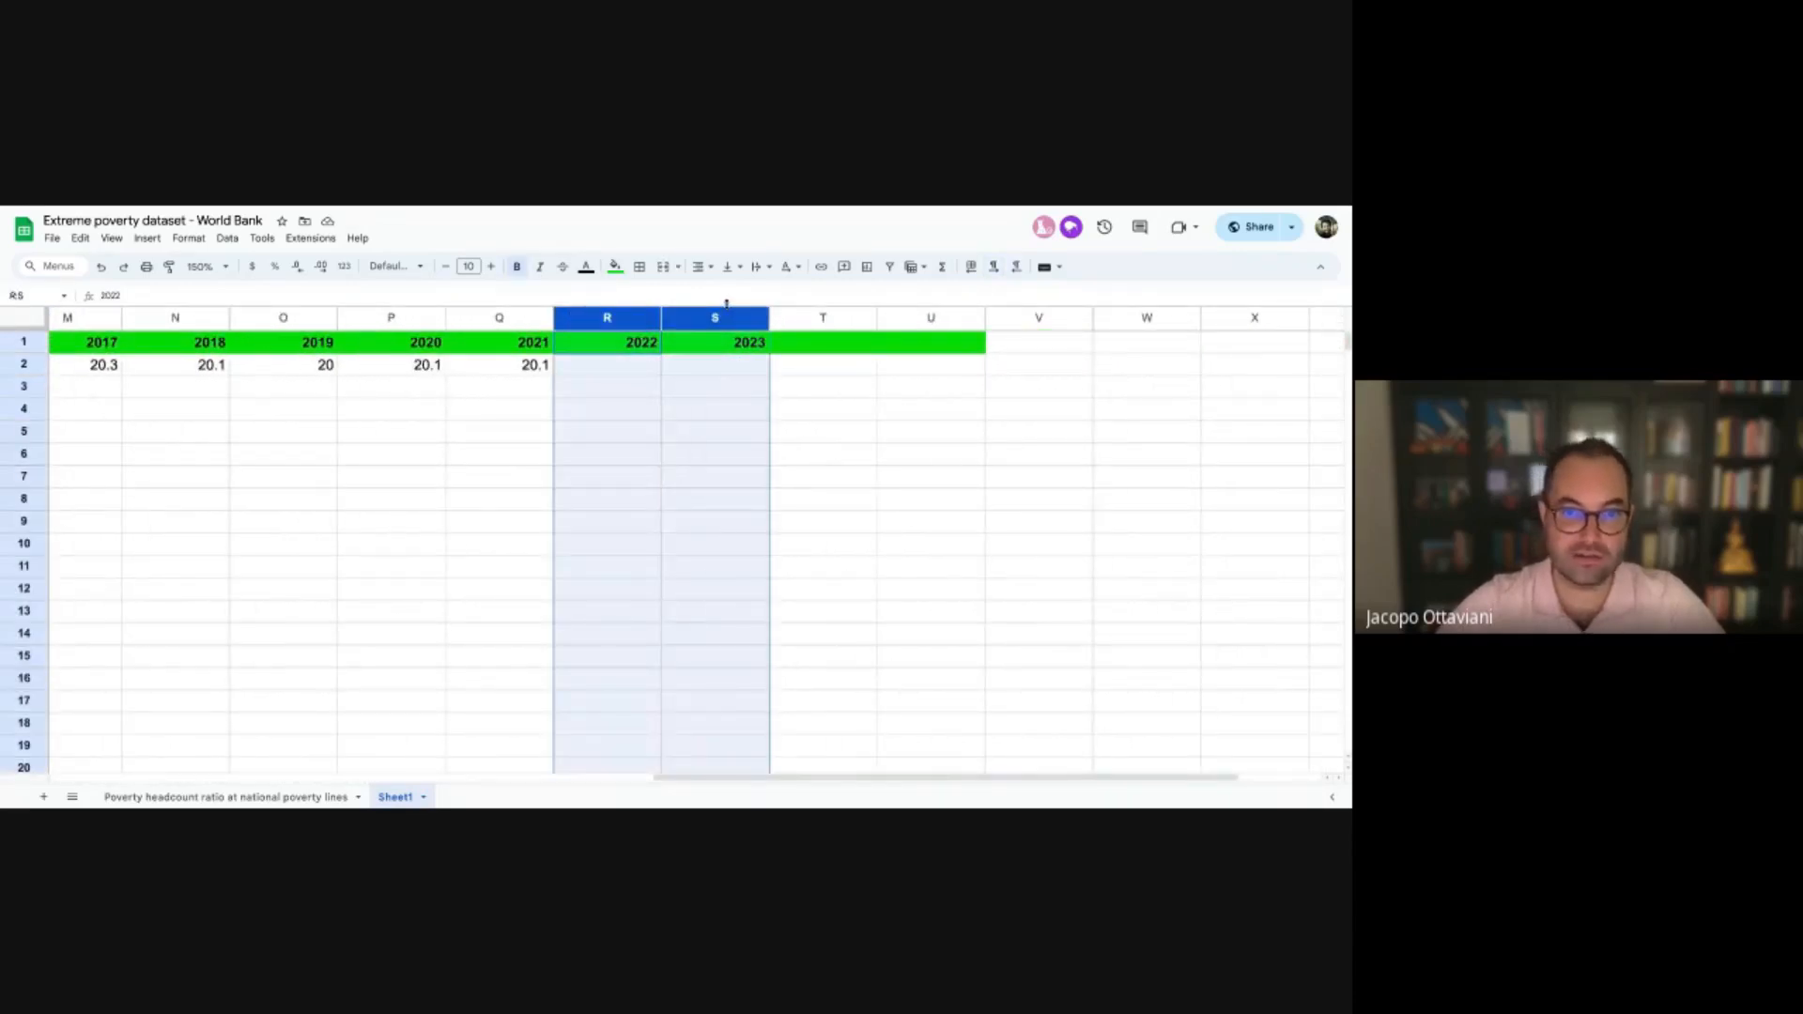
right_click(724, 317)
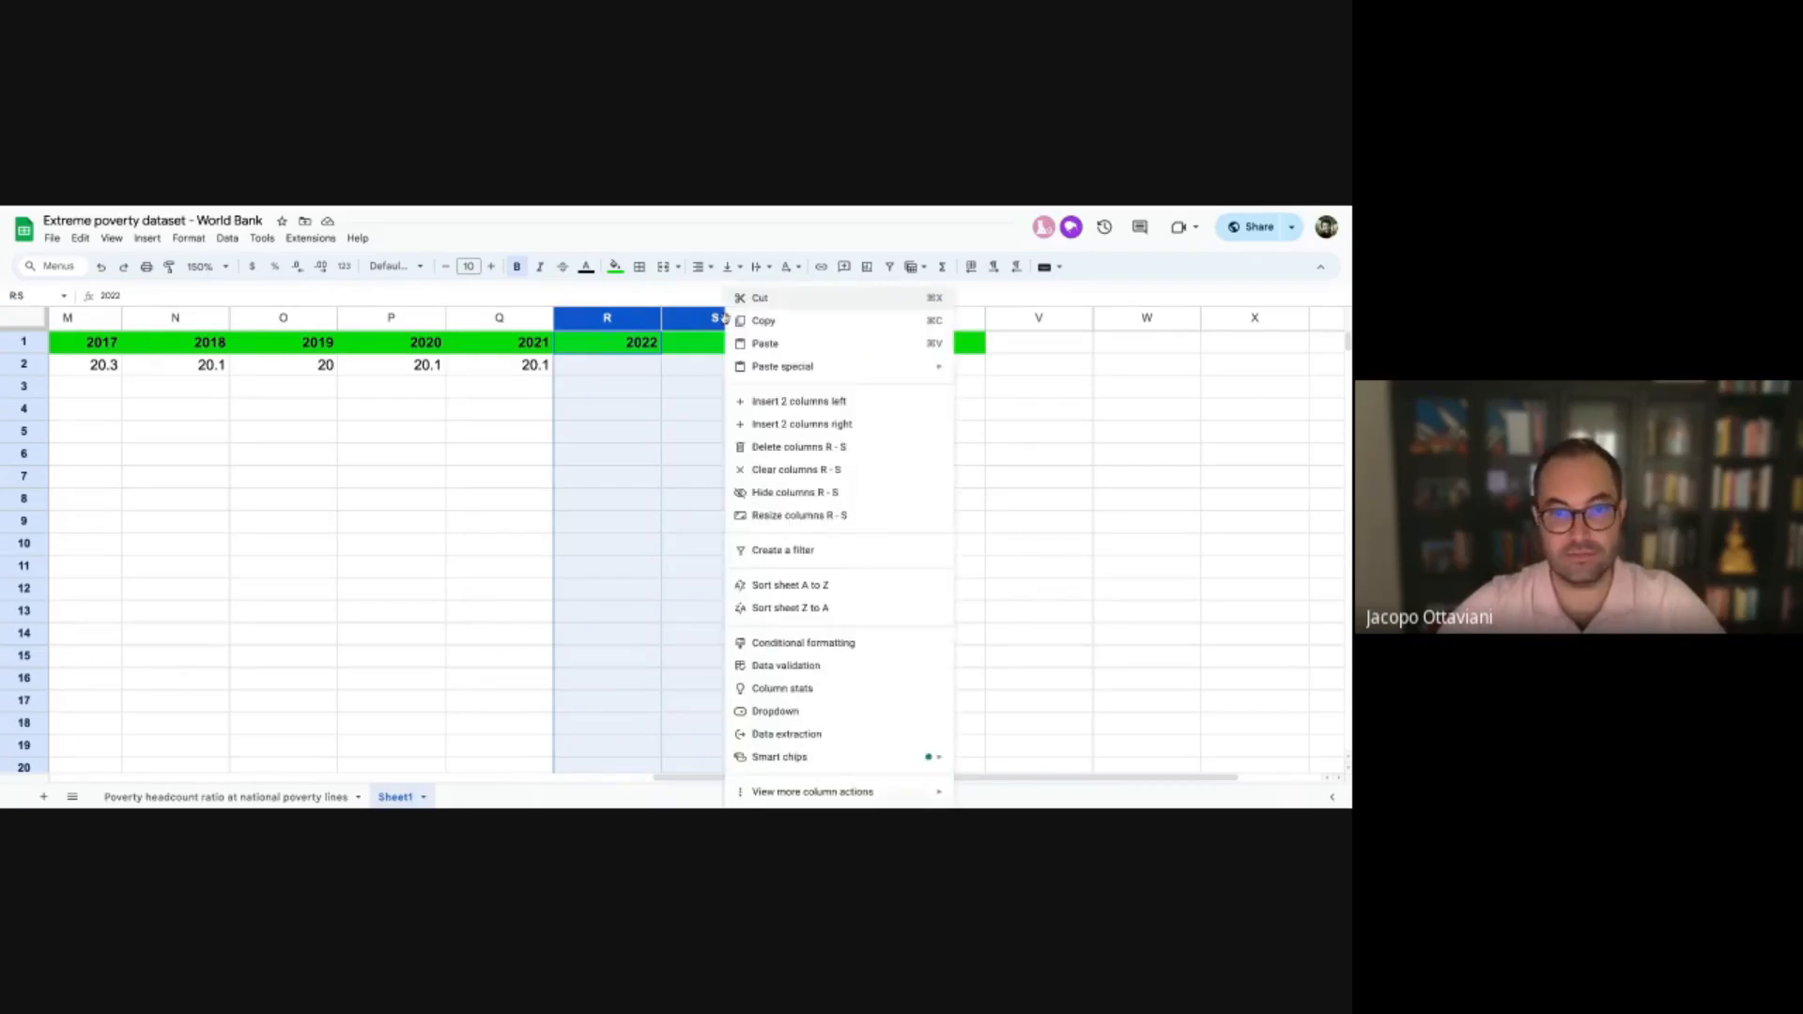
click(750, 452)
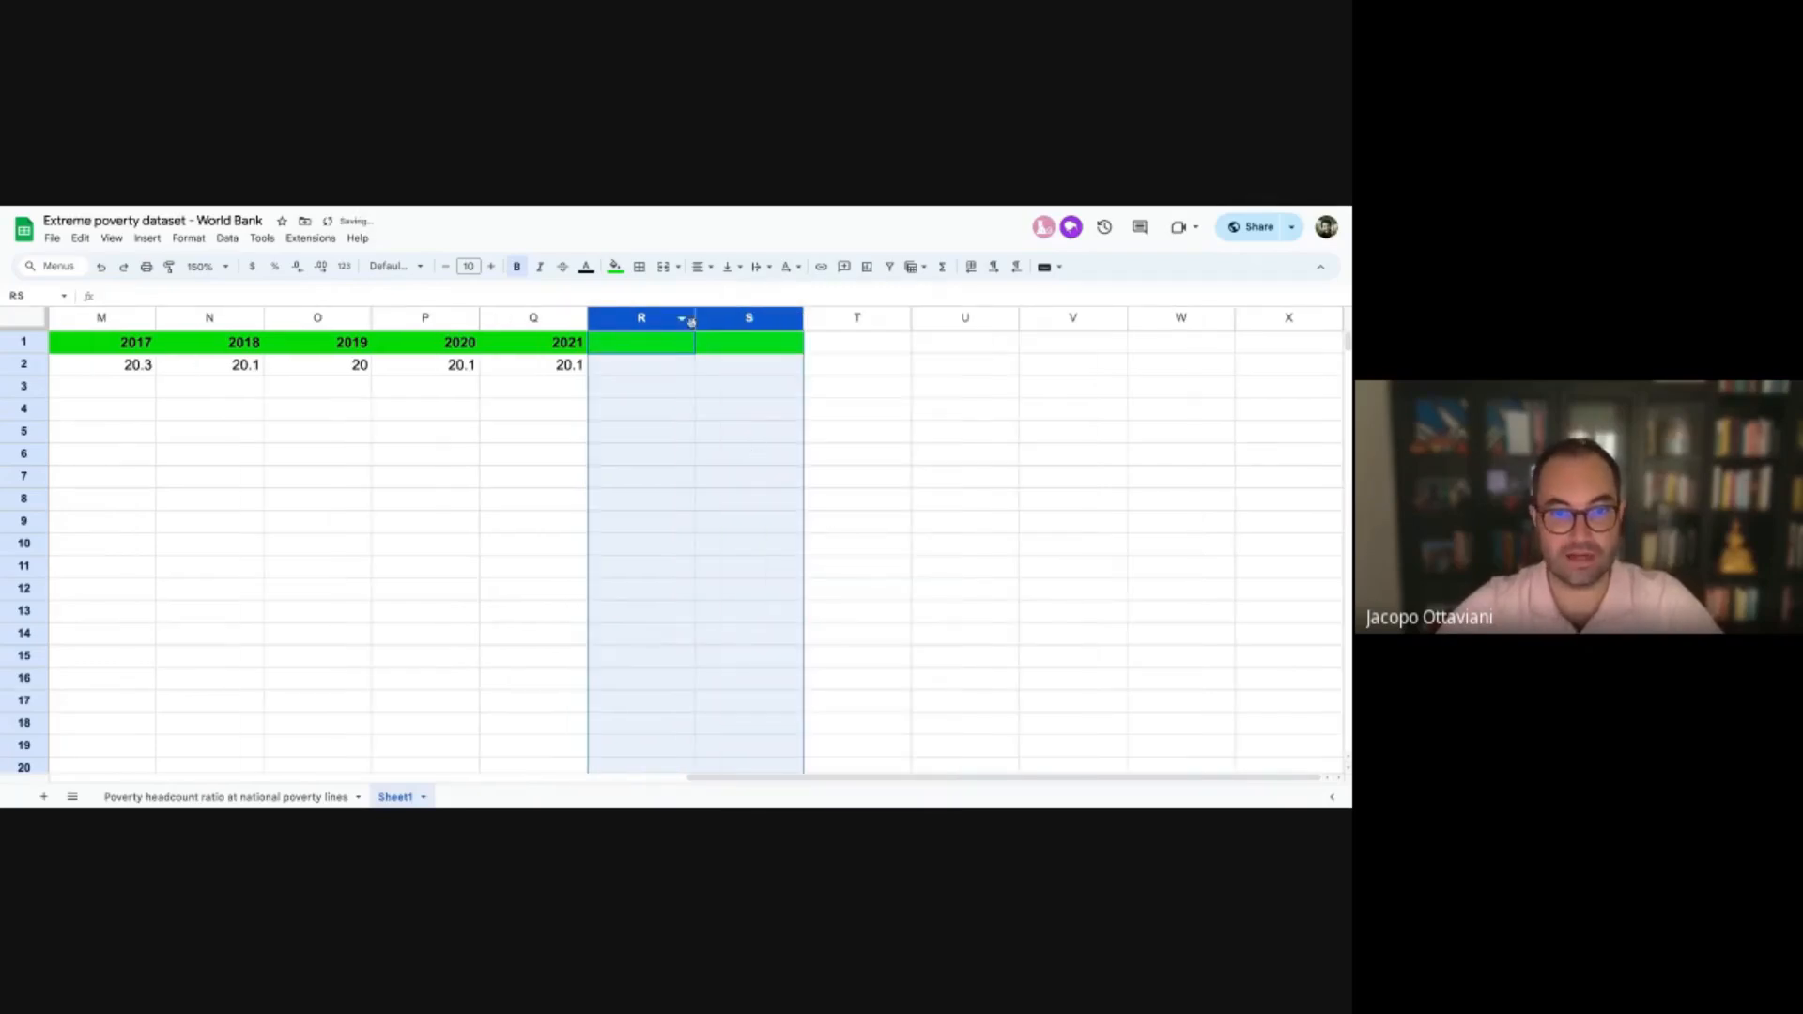
Delete the empty columns R through X after the 2021 column and return to the start of the table
click(637, 383)
click(632, 319)
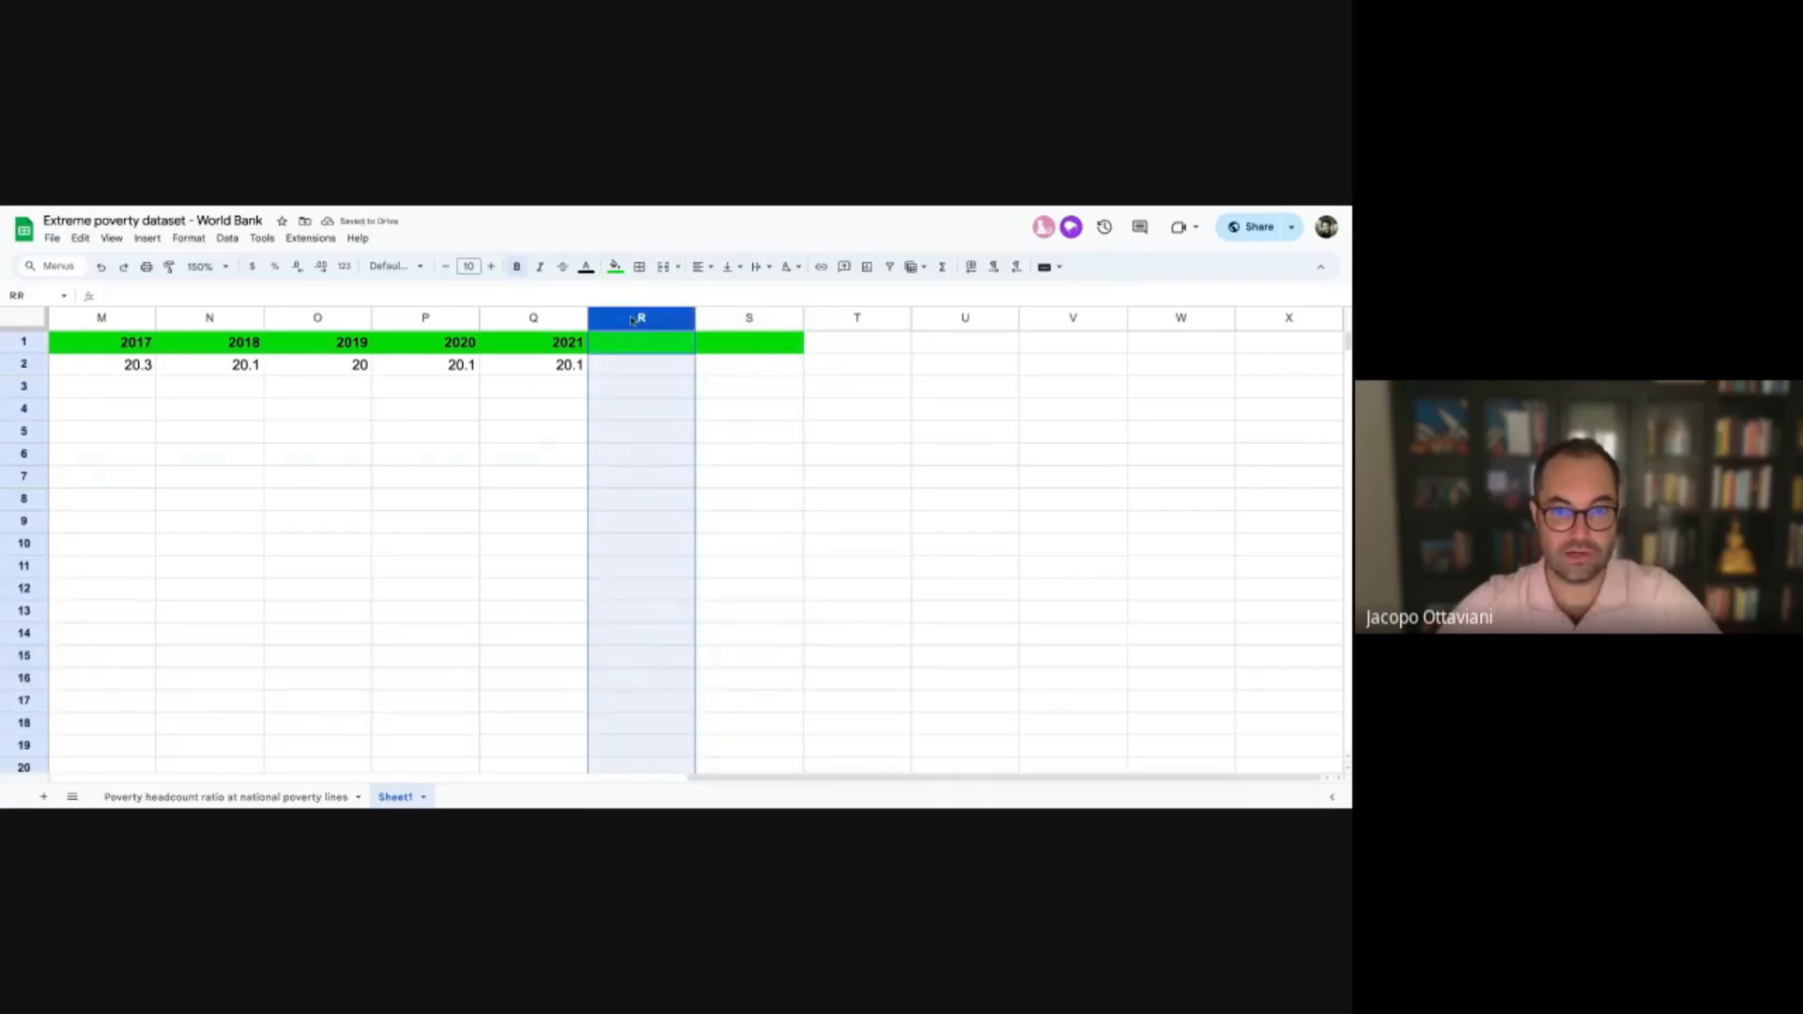
scroll(1324, 419, down, 1)
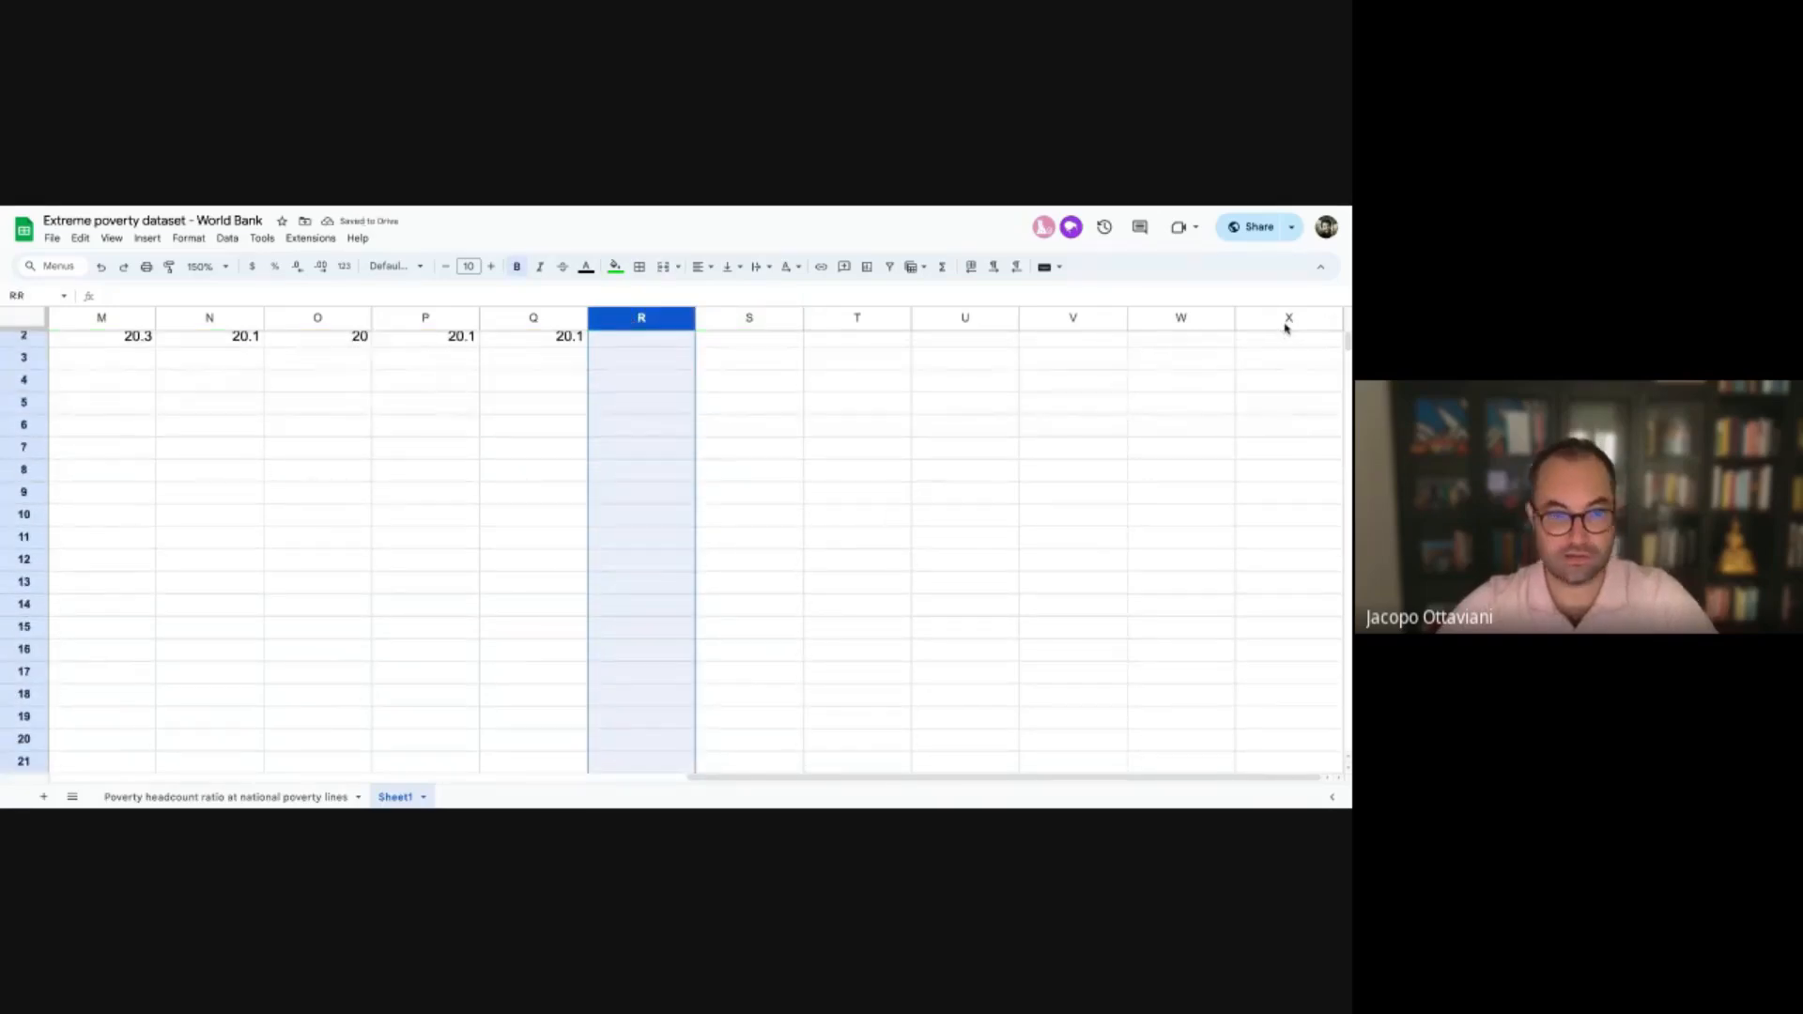
scroll(1174, 488, up, 1)
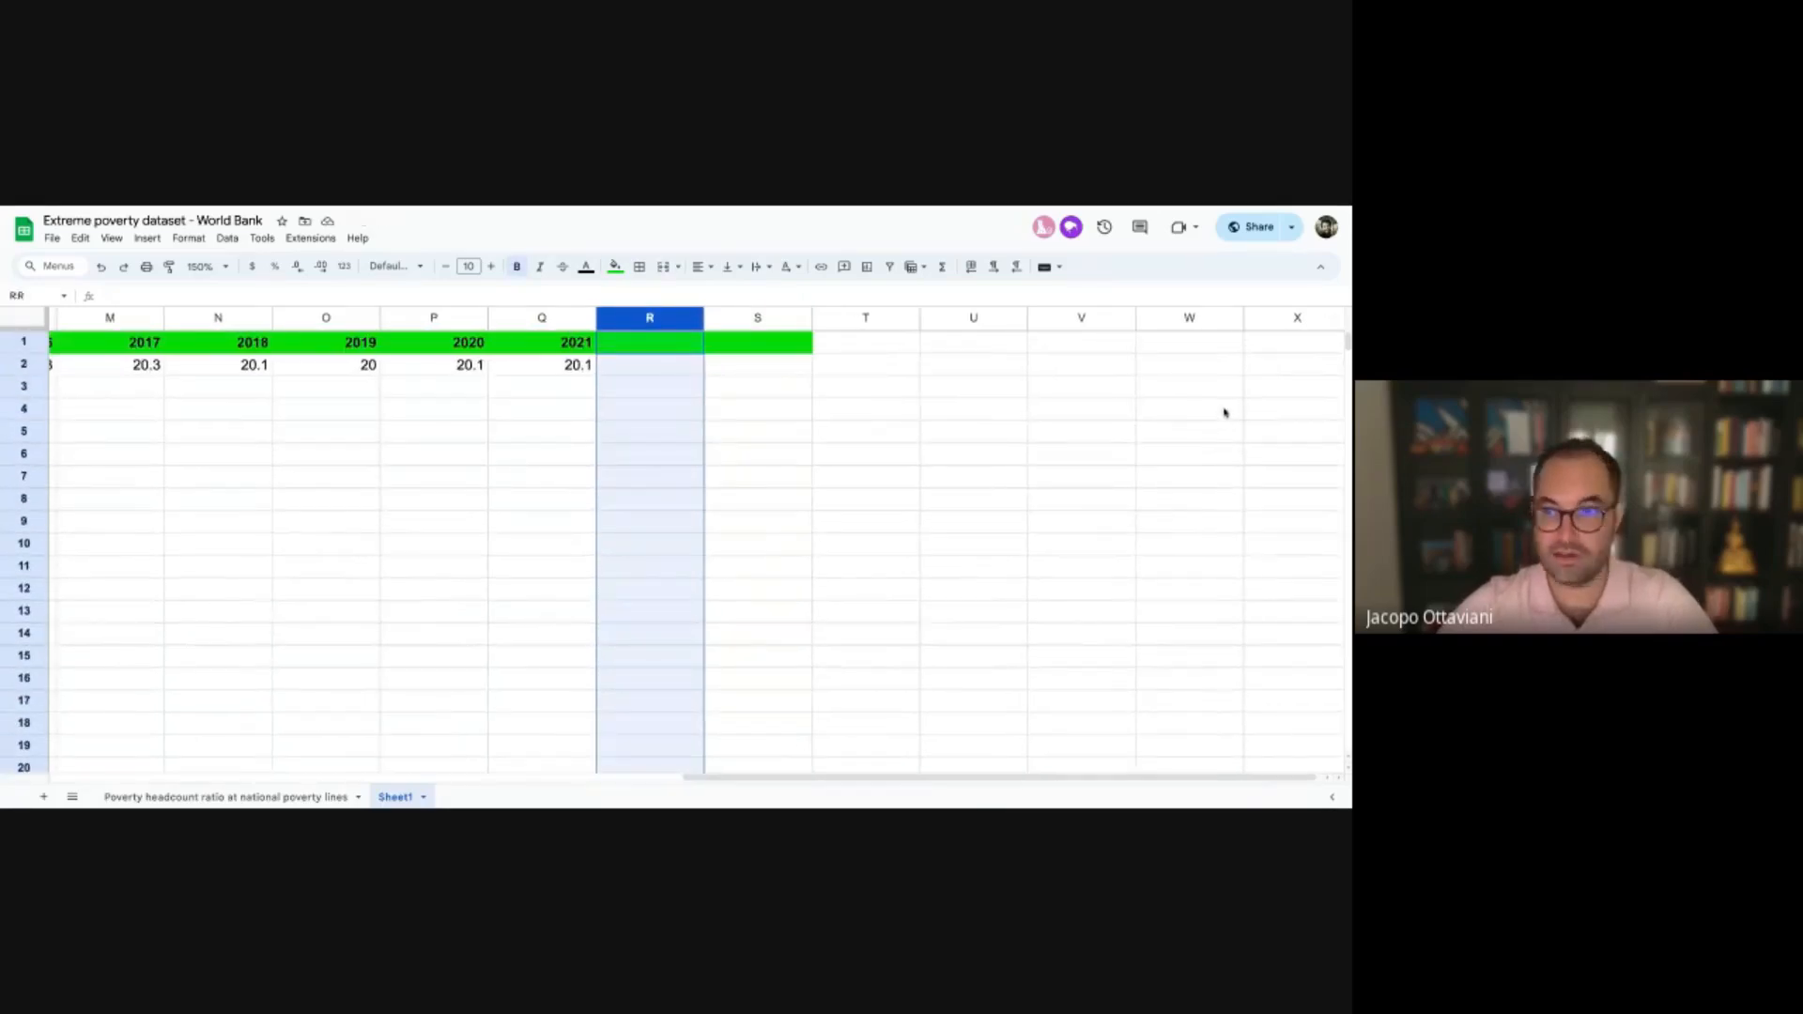
shift+click(1285, 321)
right_click(1285, 321)
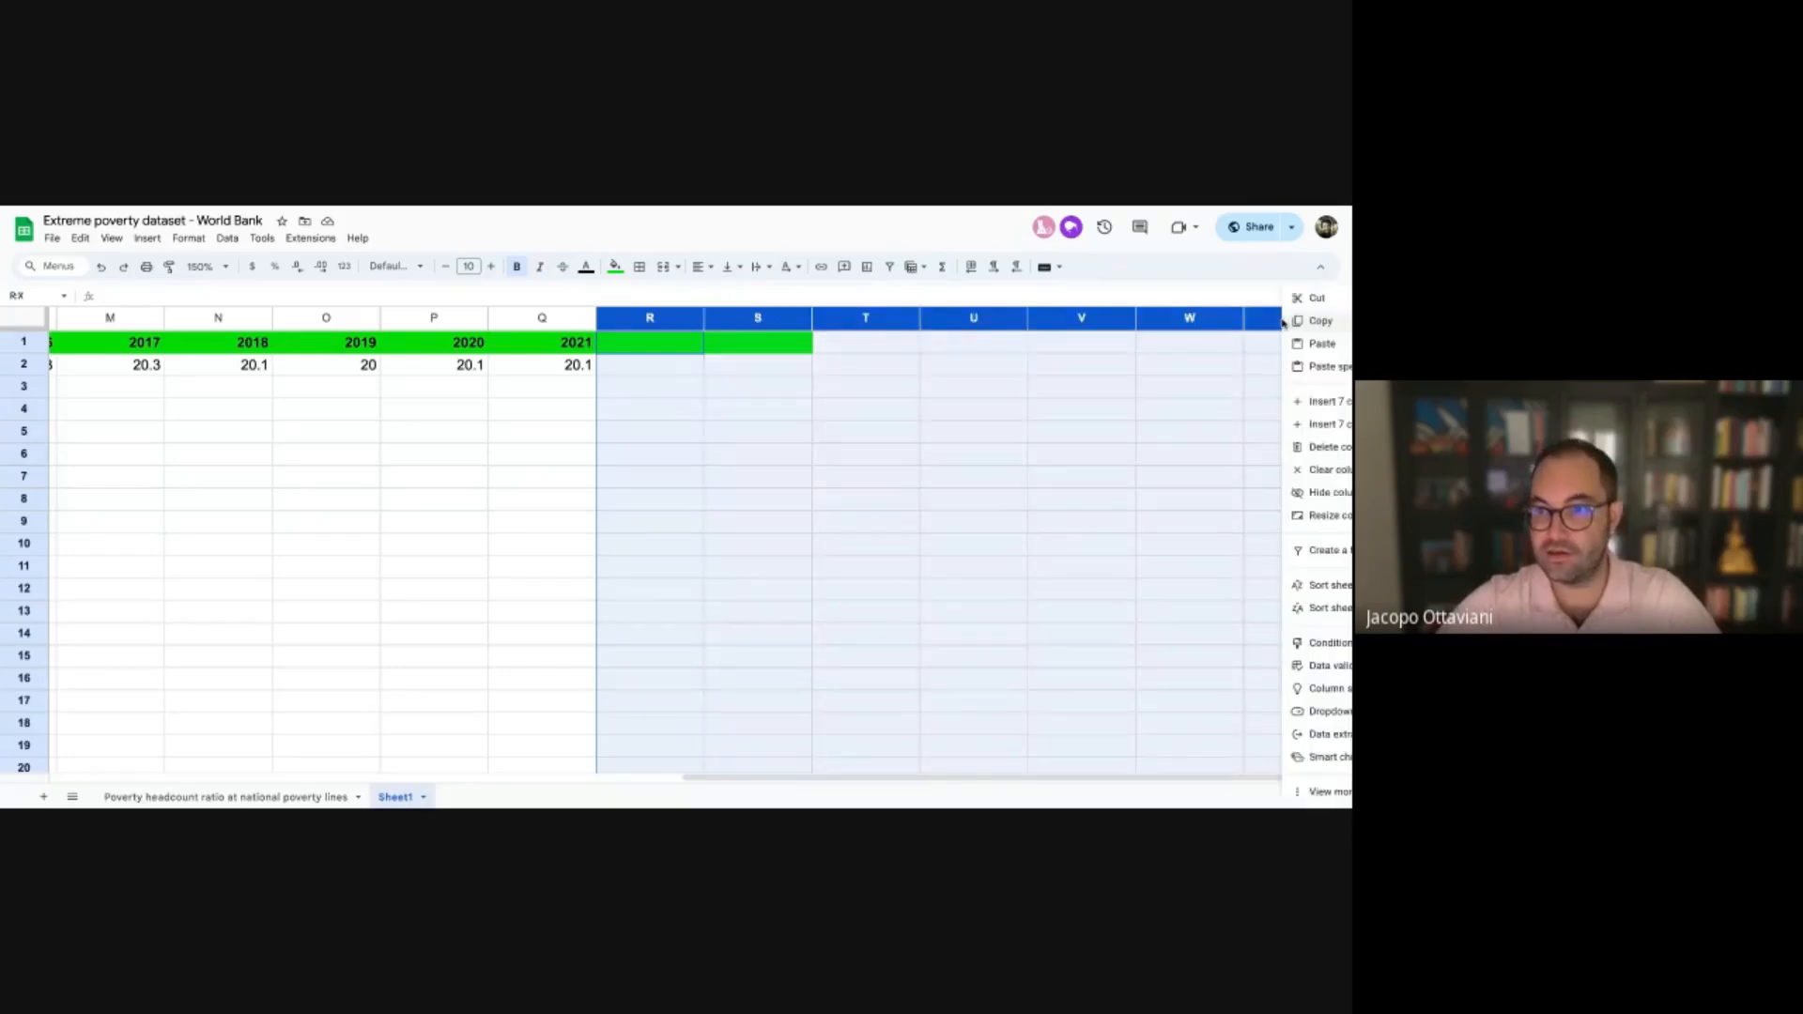
click(1324, 447)
scroll(132, 388, left, 5)
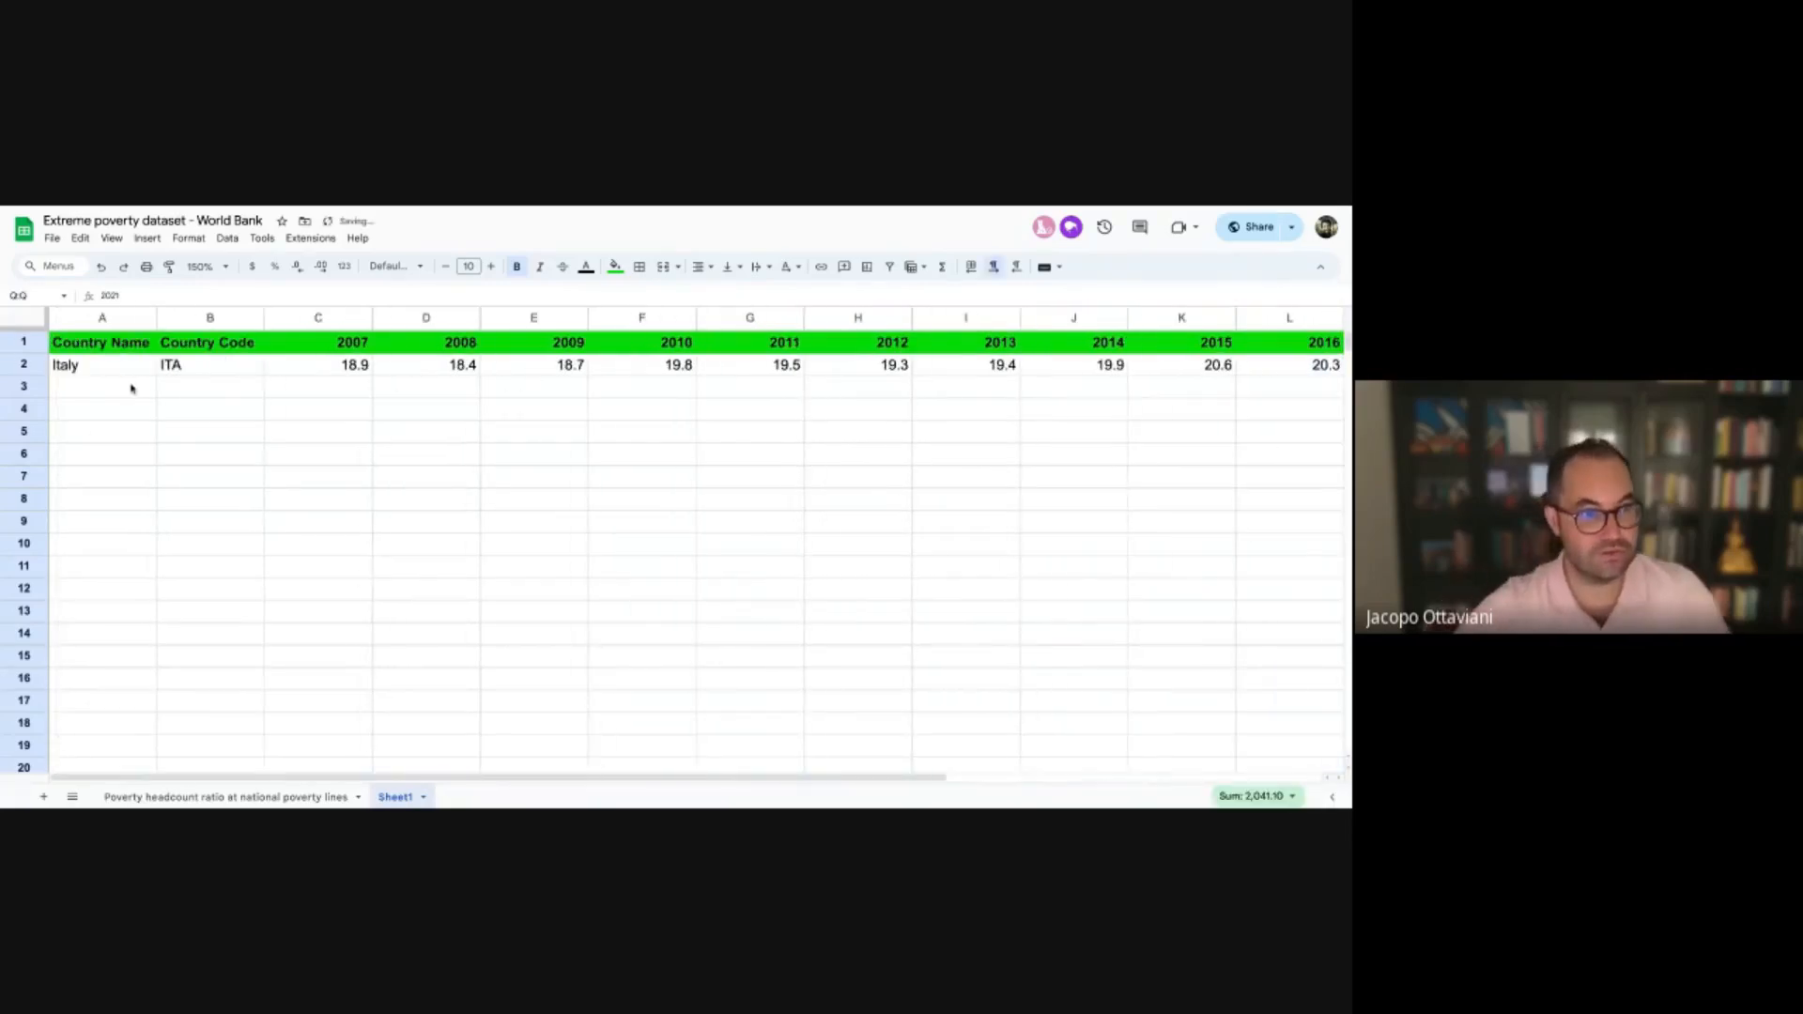
Freeze the header row of Sheet1 so row 1 stays in place
click(37, 343)
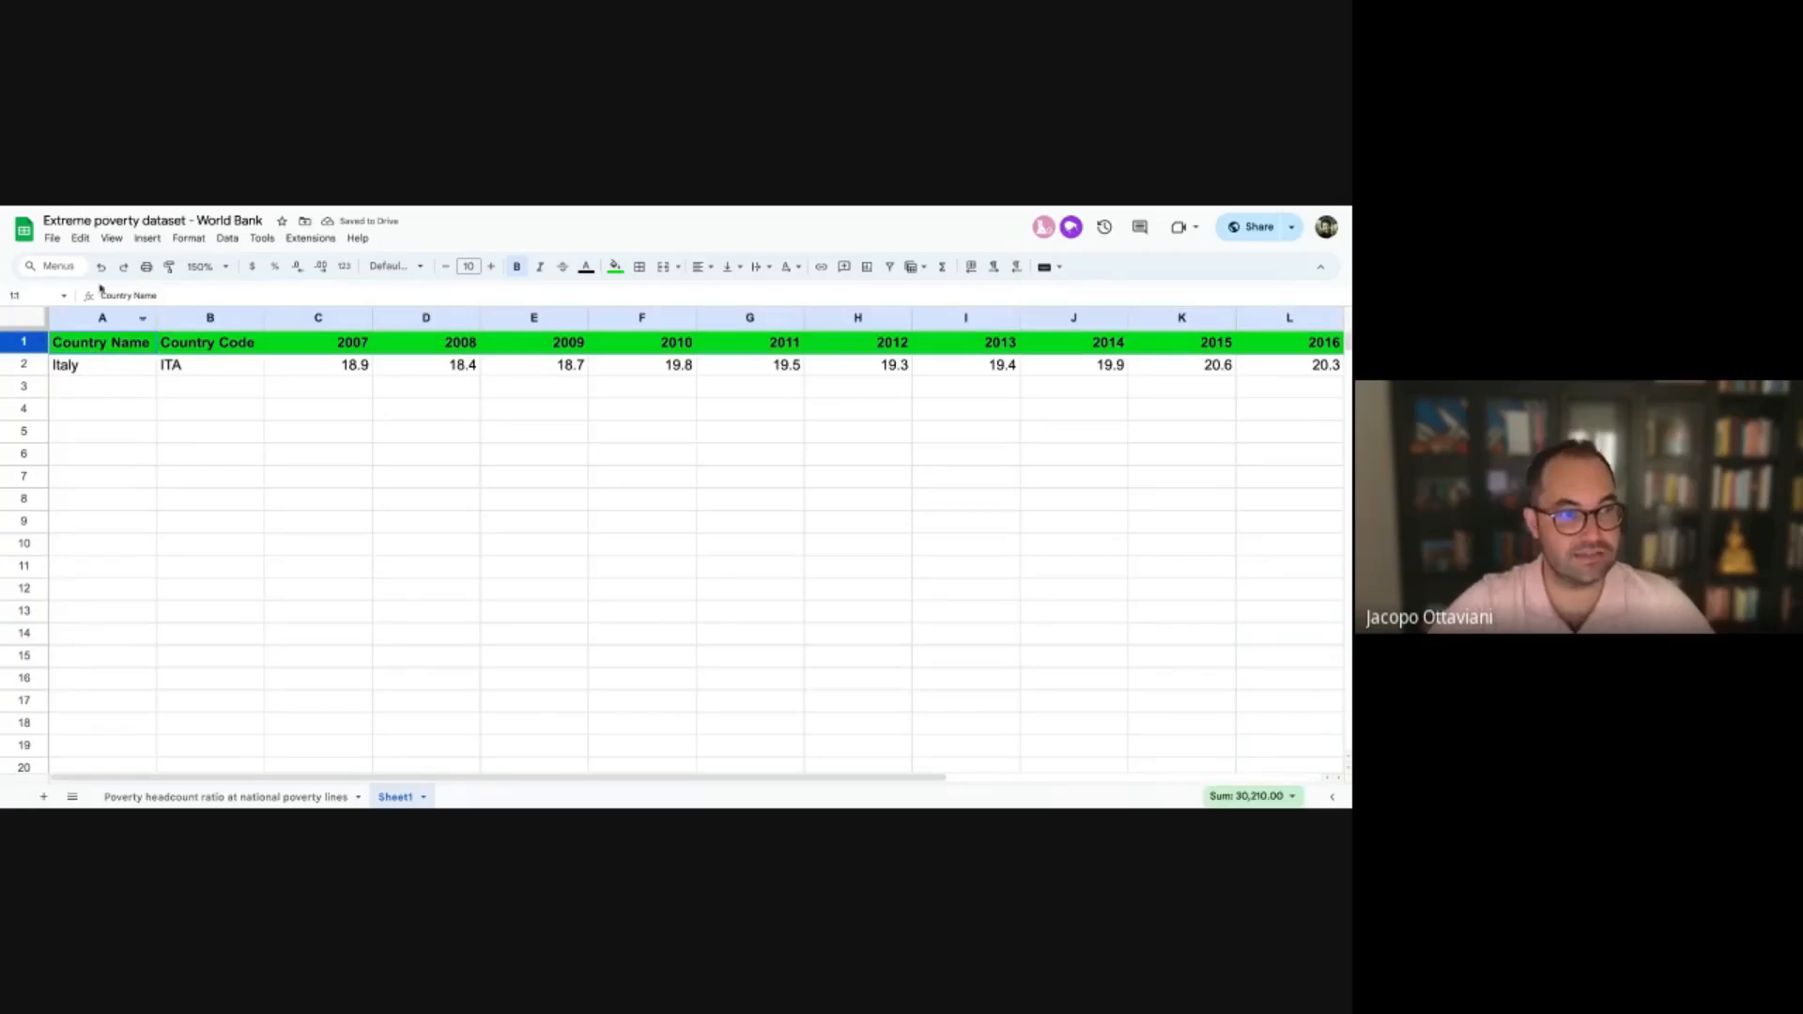
click(111, 238)
mouse_move(150, 290)
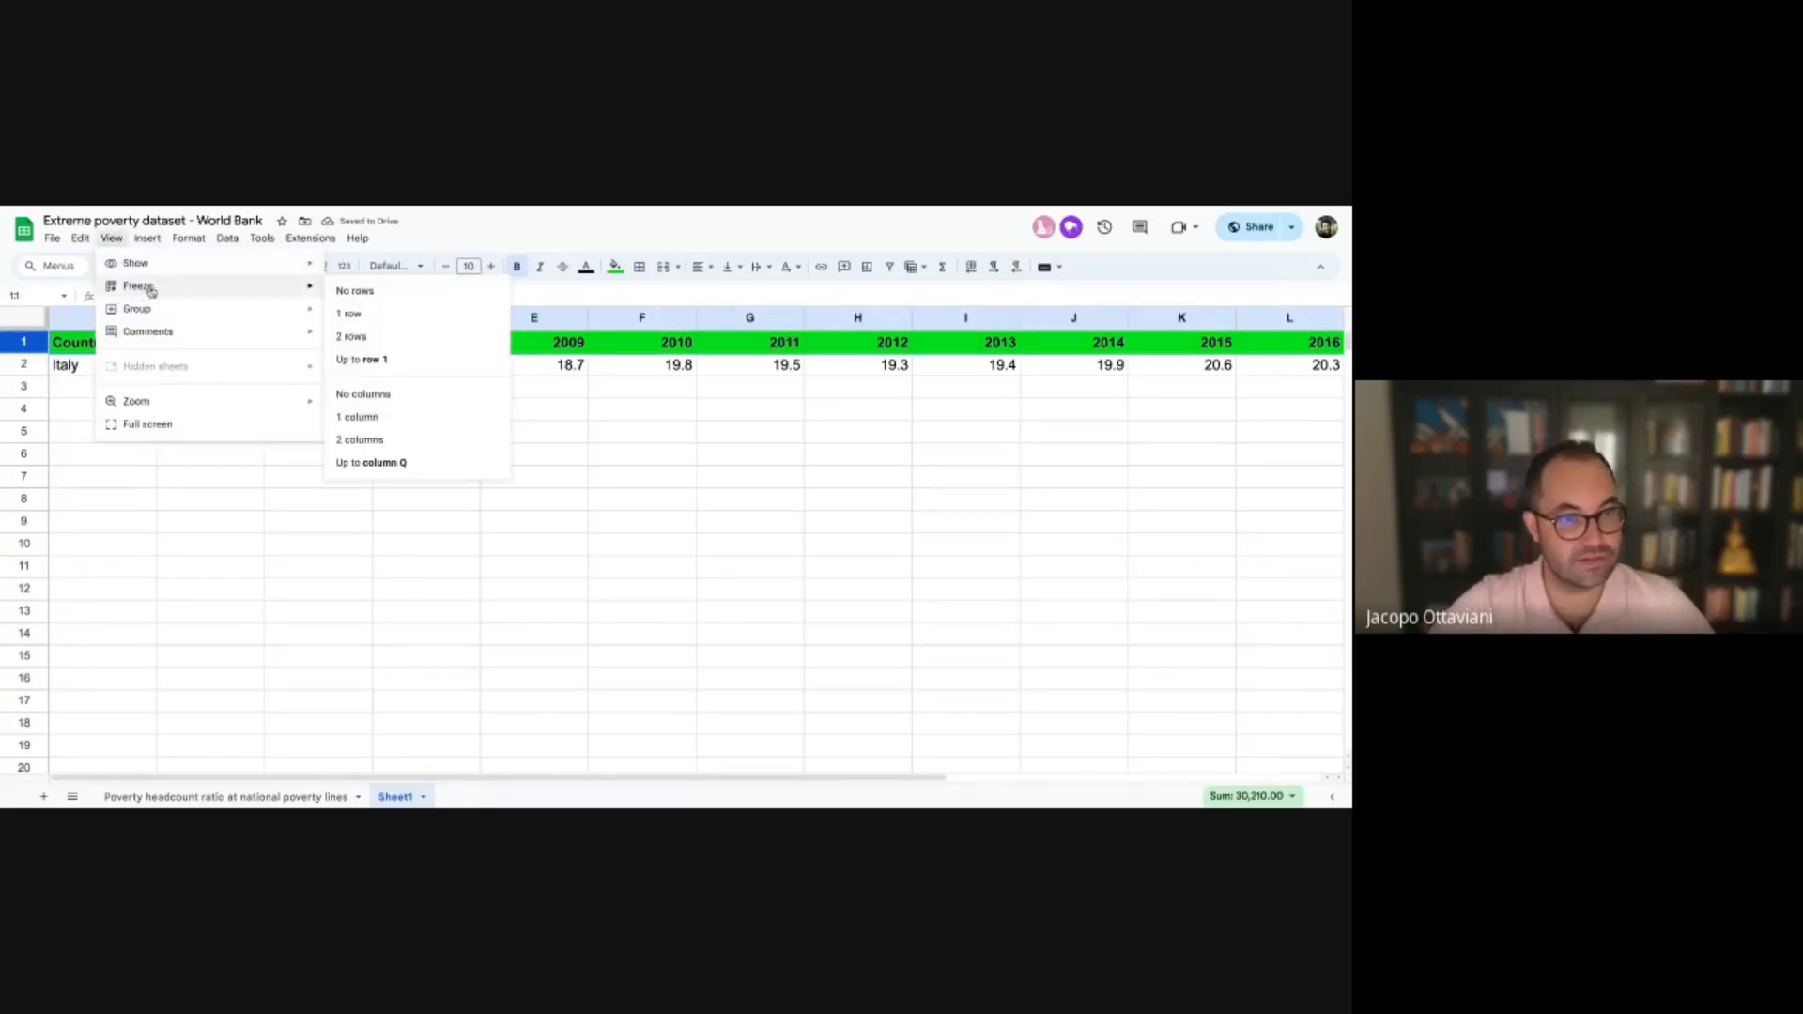
click(361, 314)
click(344, 418)
scroll(345, 420, down, 1)
scroll(343, 419, up, 1)
scroll(341, 414, right, 5)
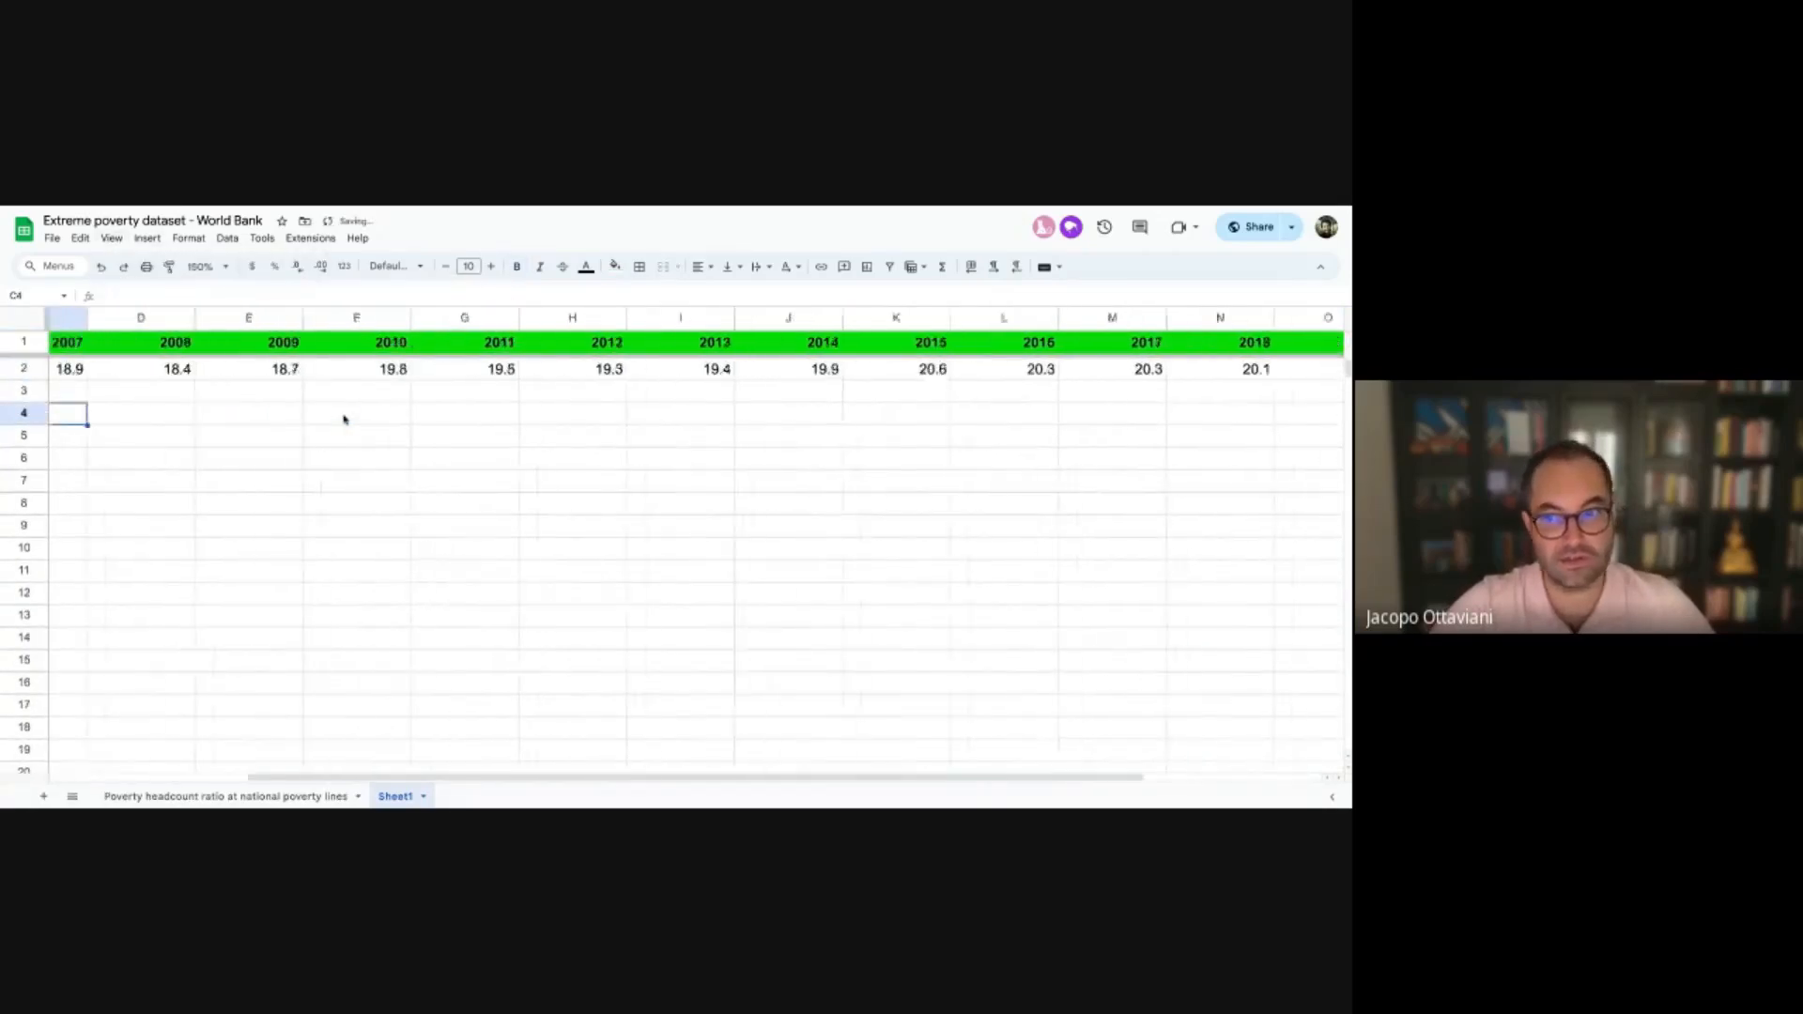
scroll(342, 414, left, 5)
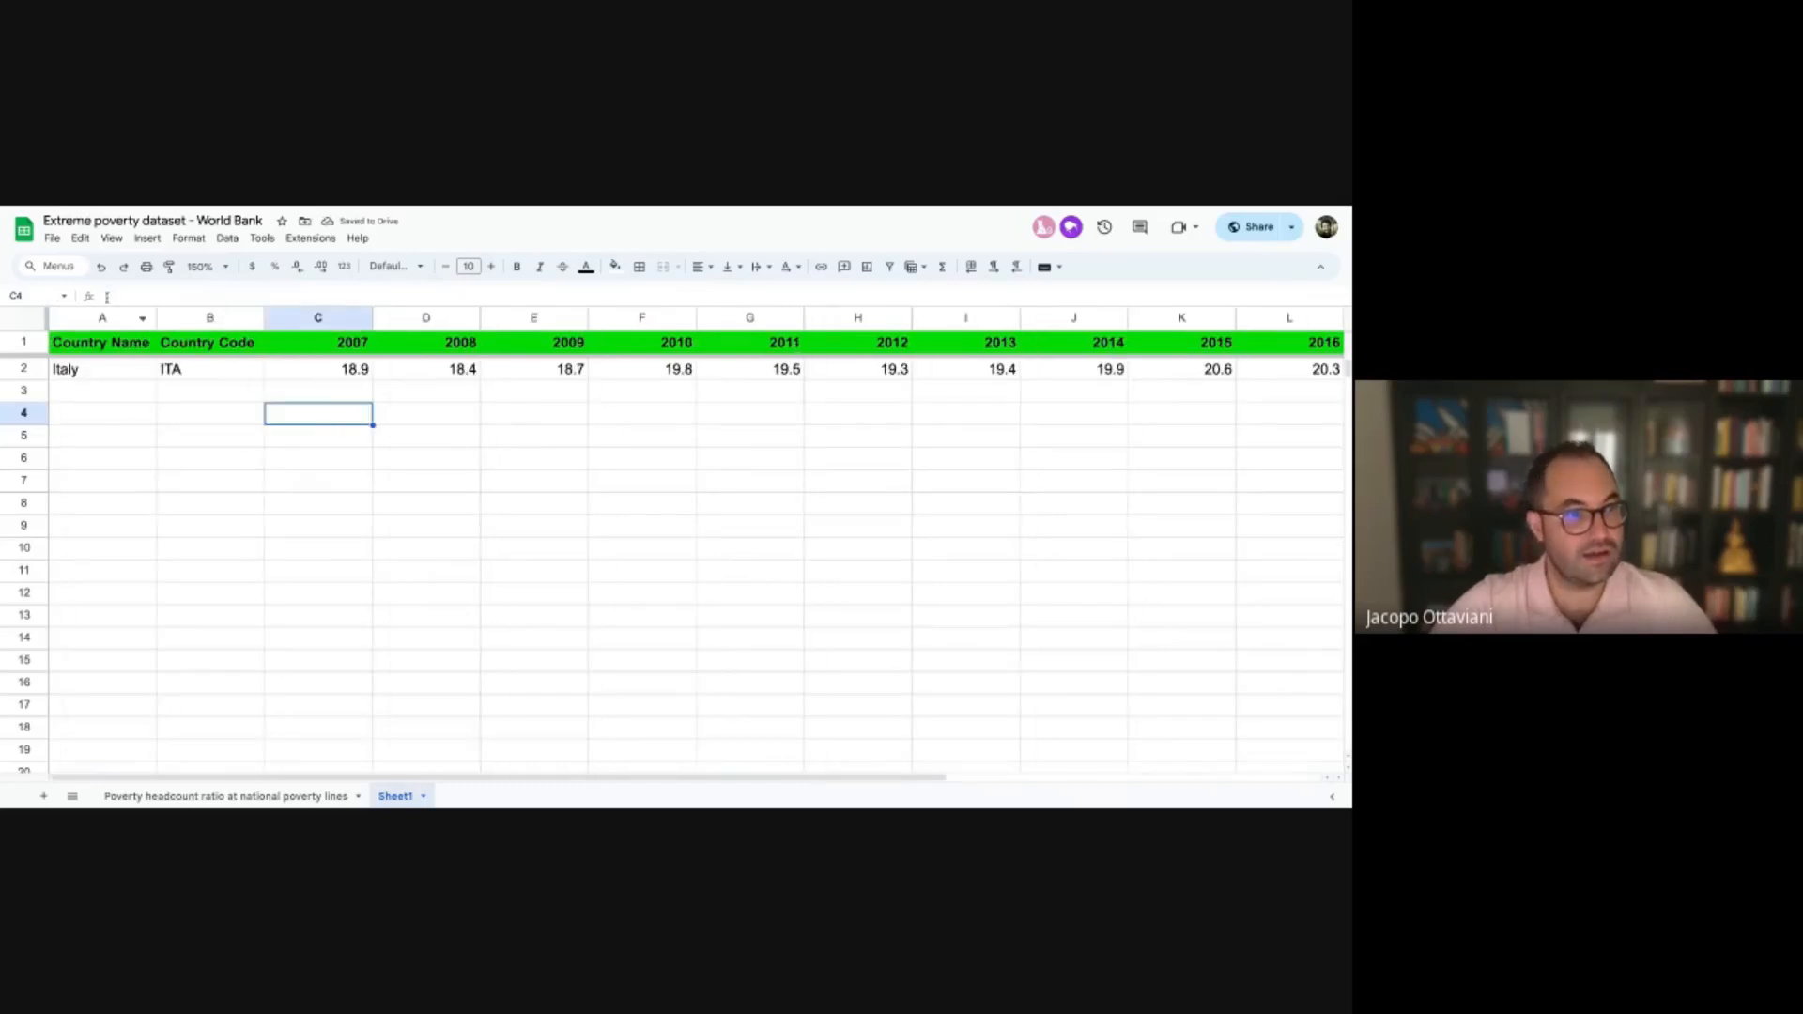
Delete the Country Code column from Sheet1
click(186, 318)
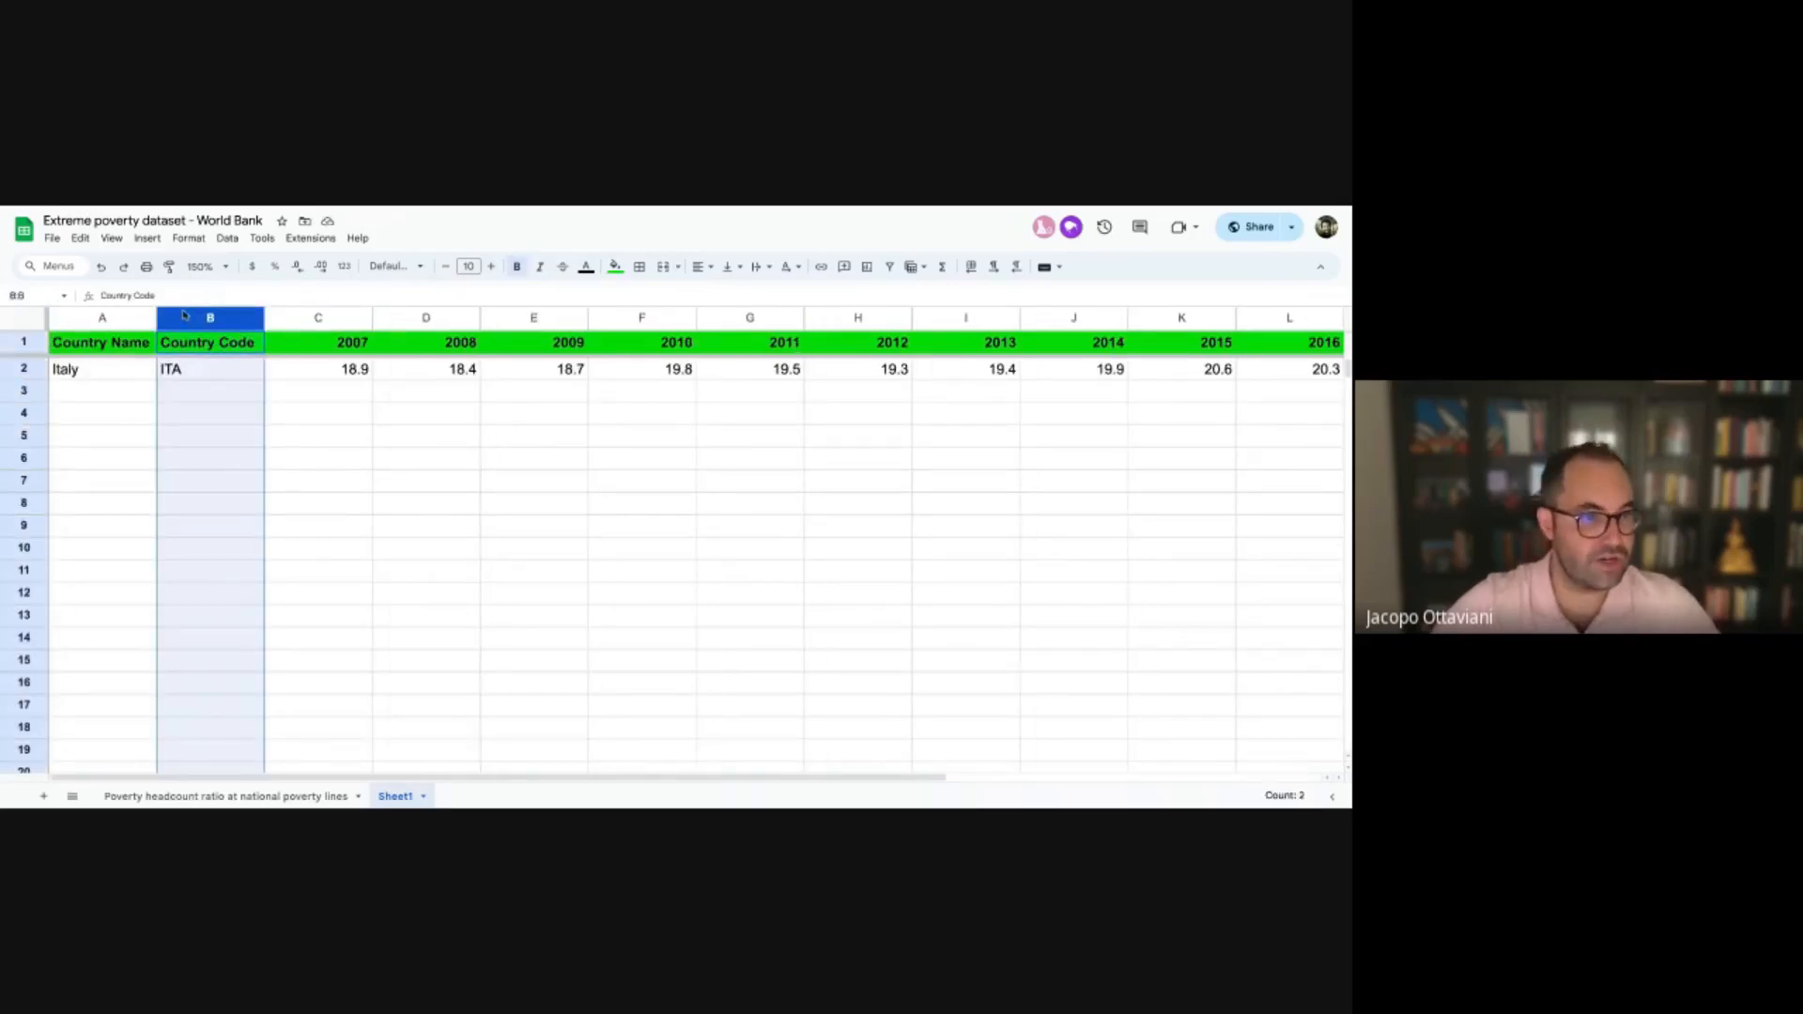
right_click(186, 317)
click(243, 469)
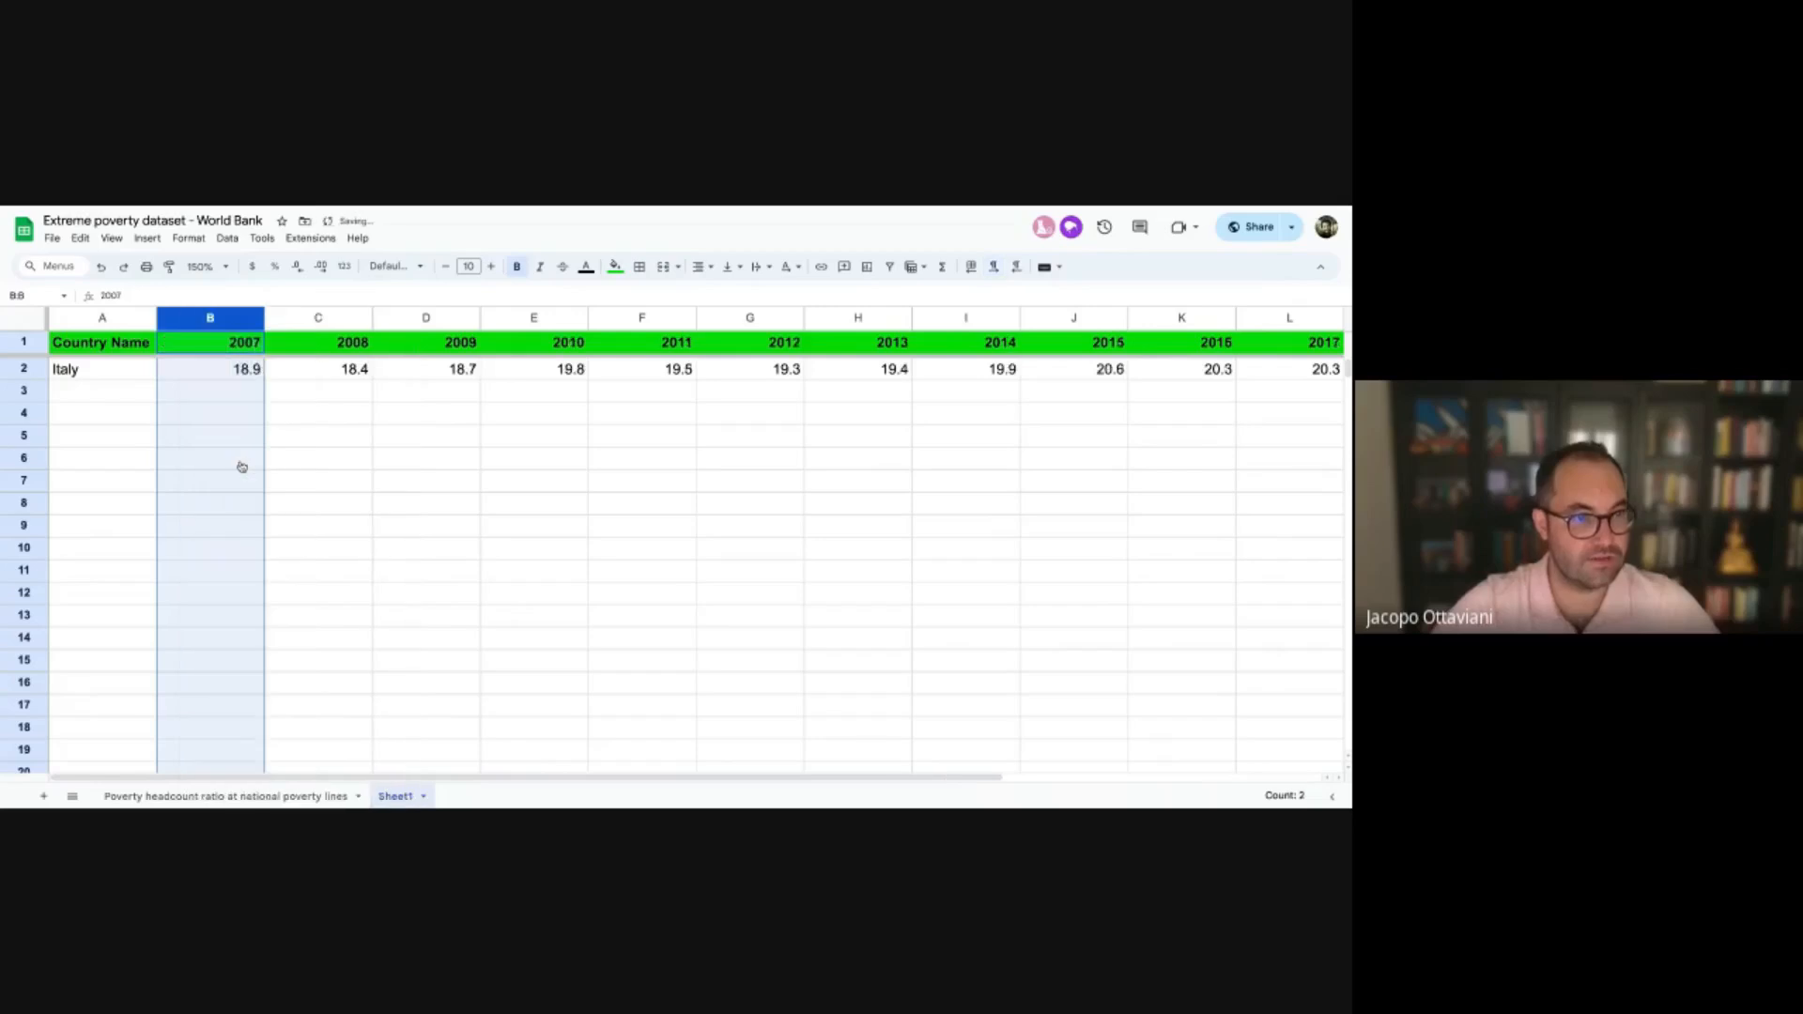
click(272, 456)
Copy rows 1 and 2 of Sheet1 into Datawrapper's data upload and proceed to Check & Describe
drag(25, 342, 25, 369)
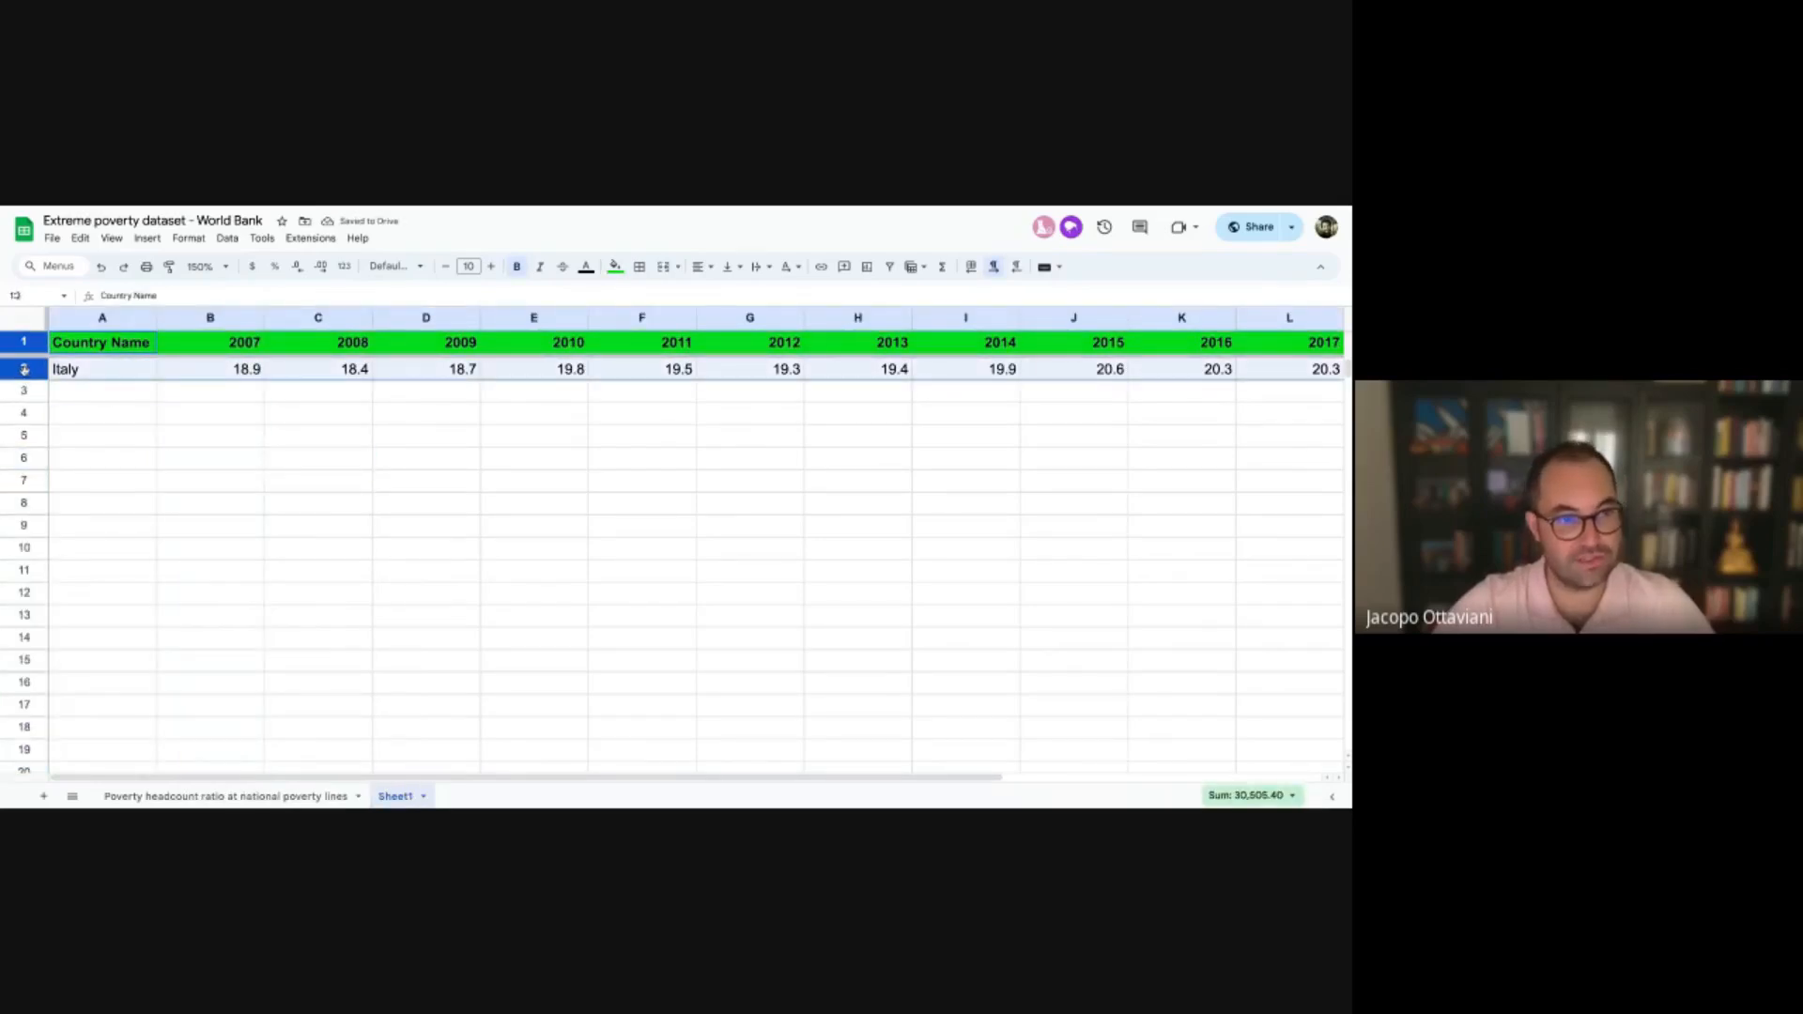
key(ctrl+c)
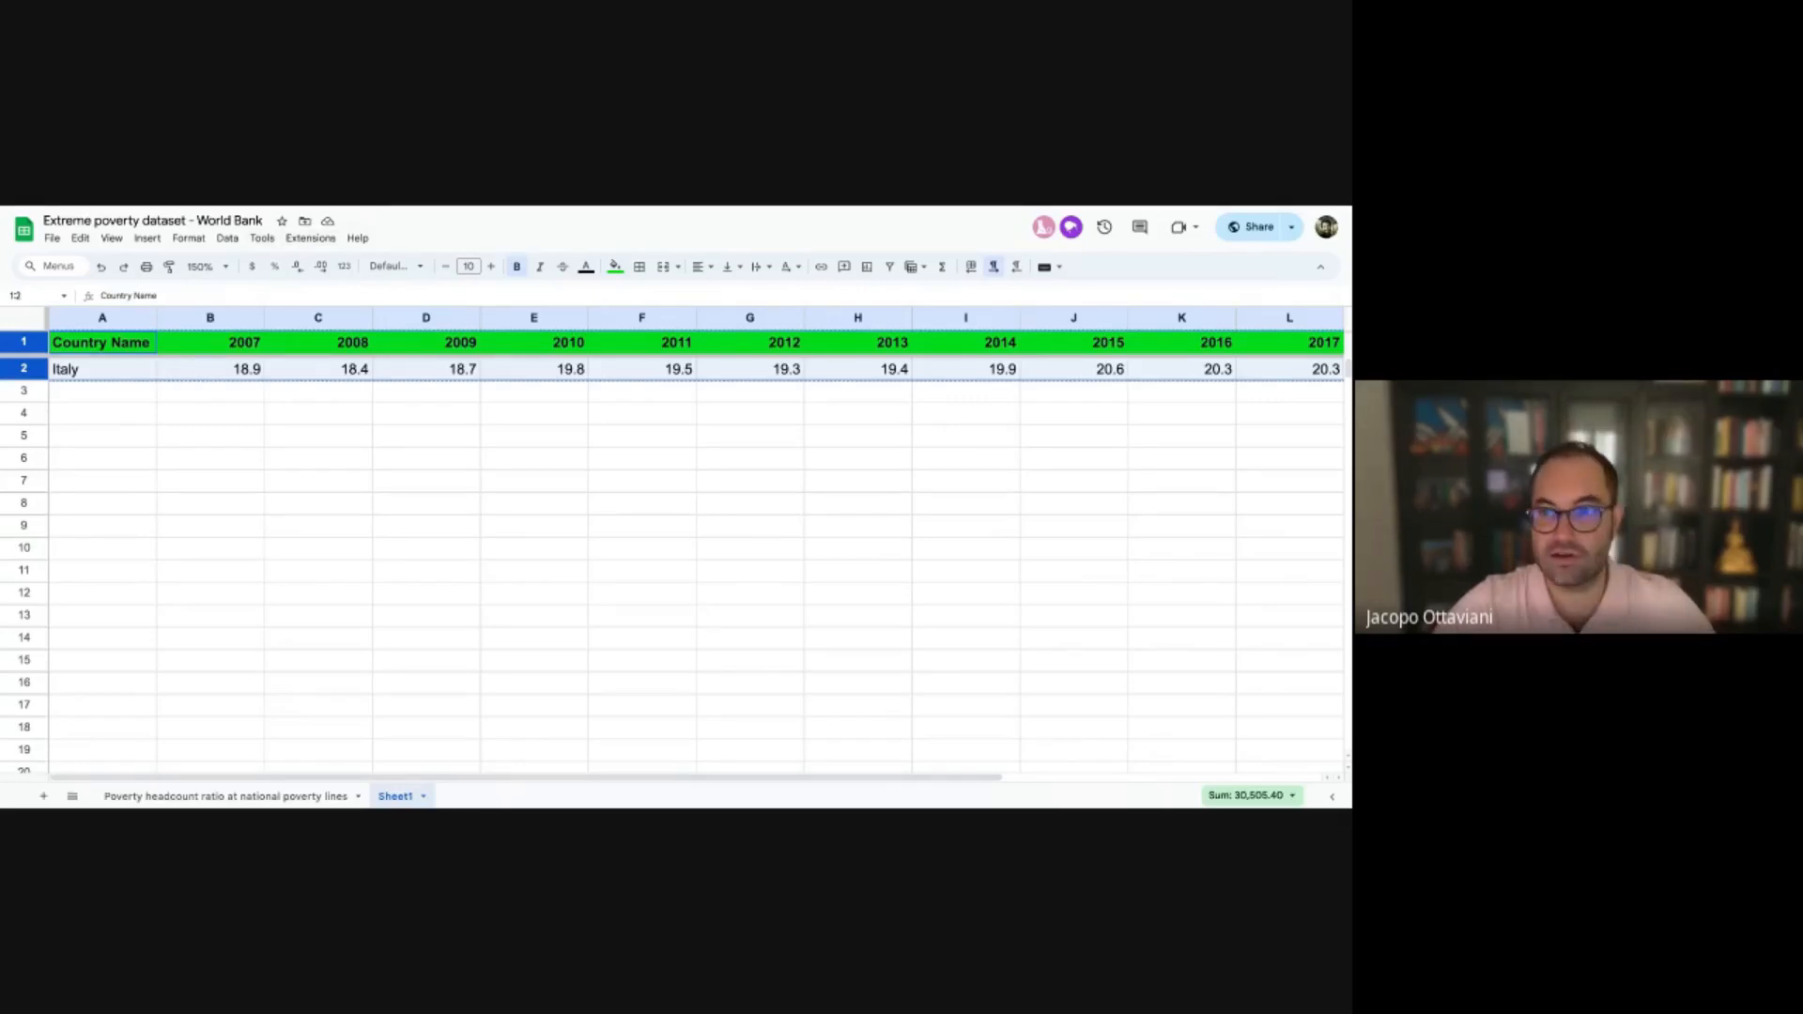
key(ctrl+Tab)
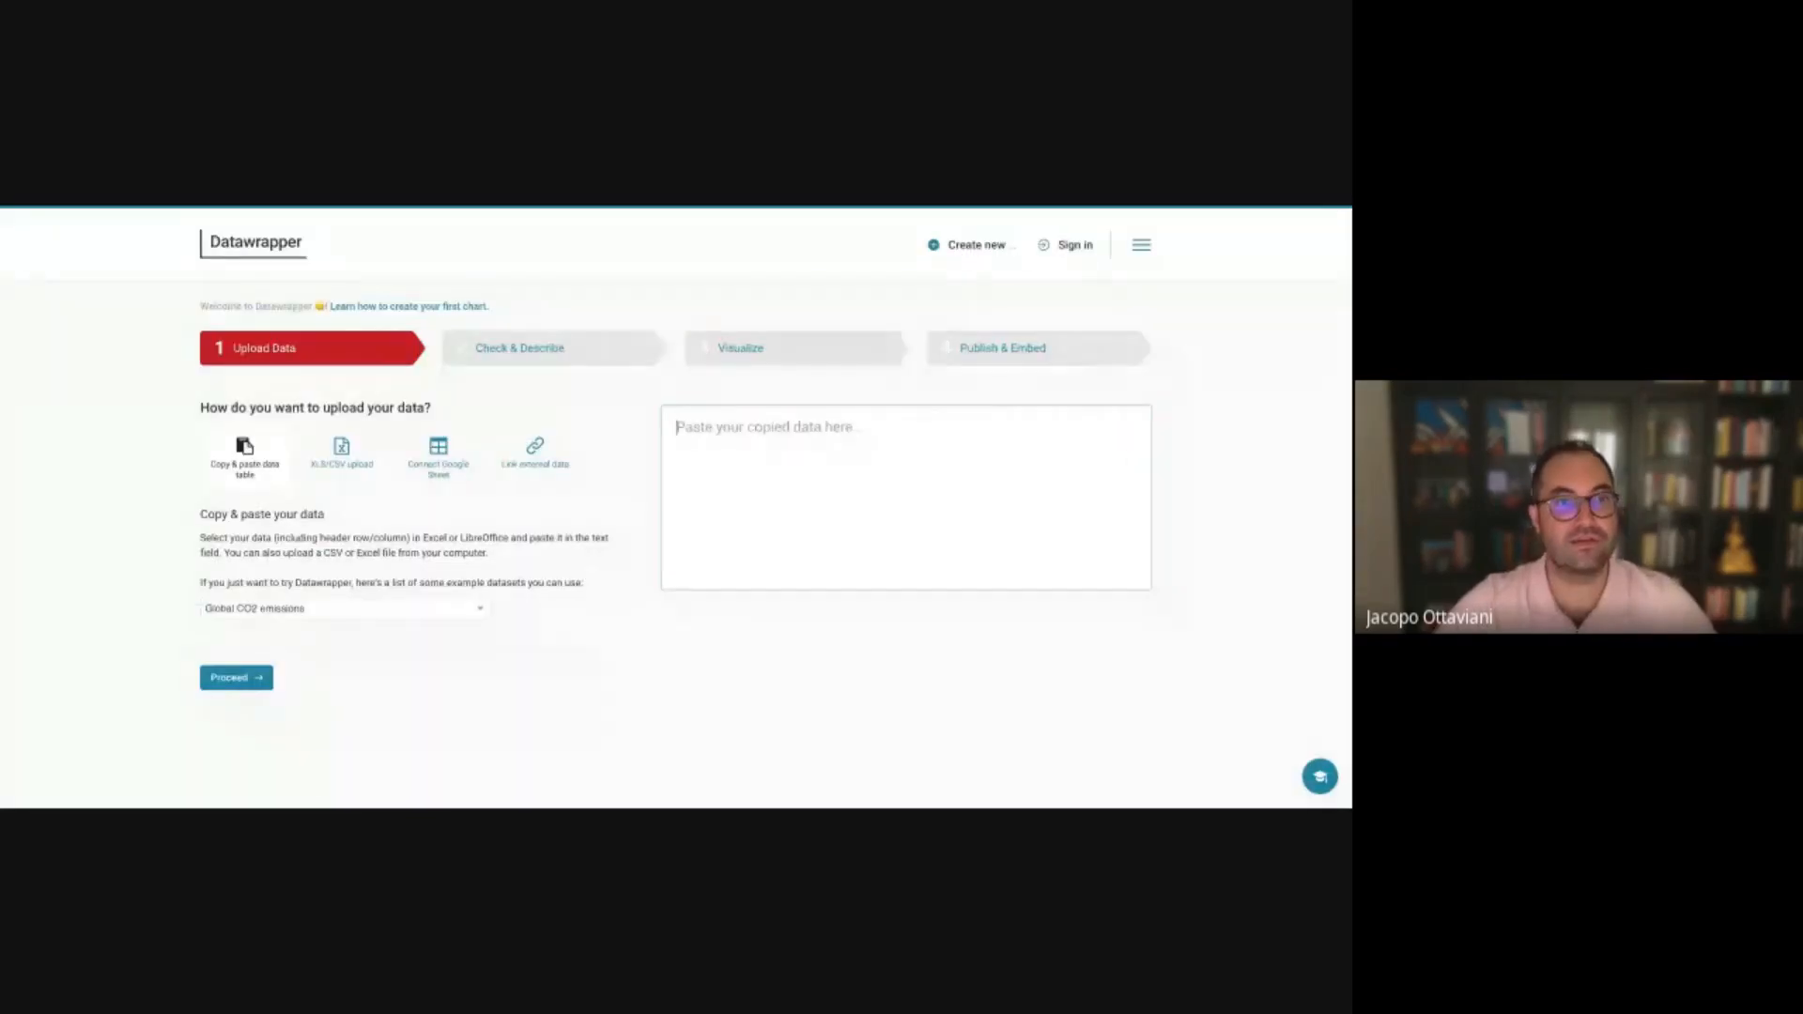
key(ctrl+v)
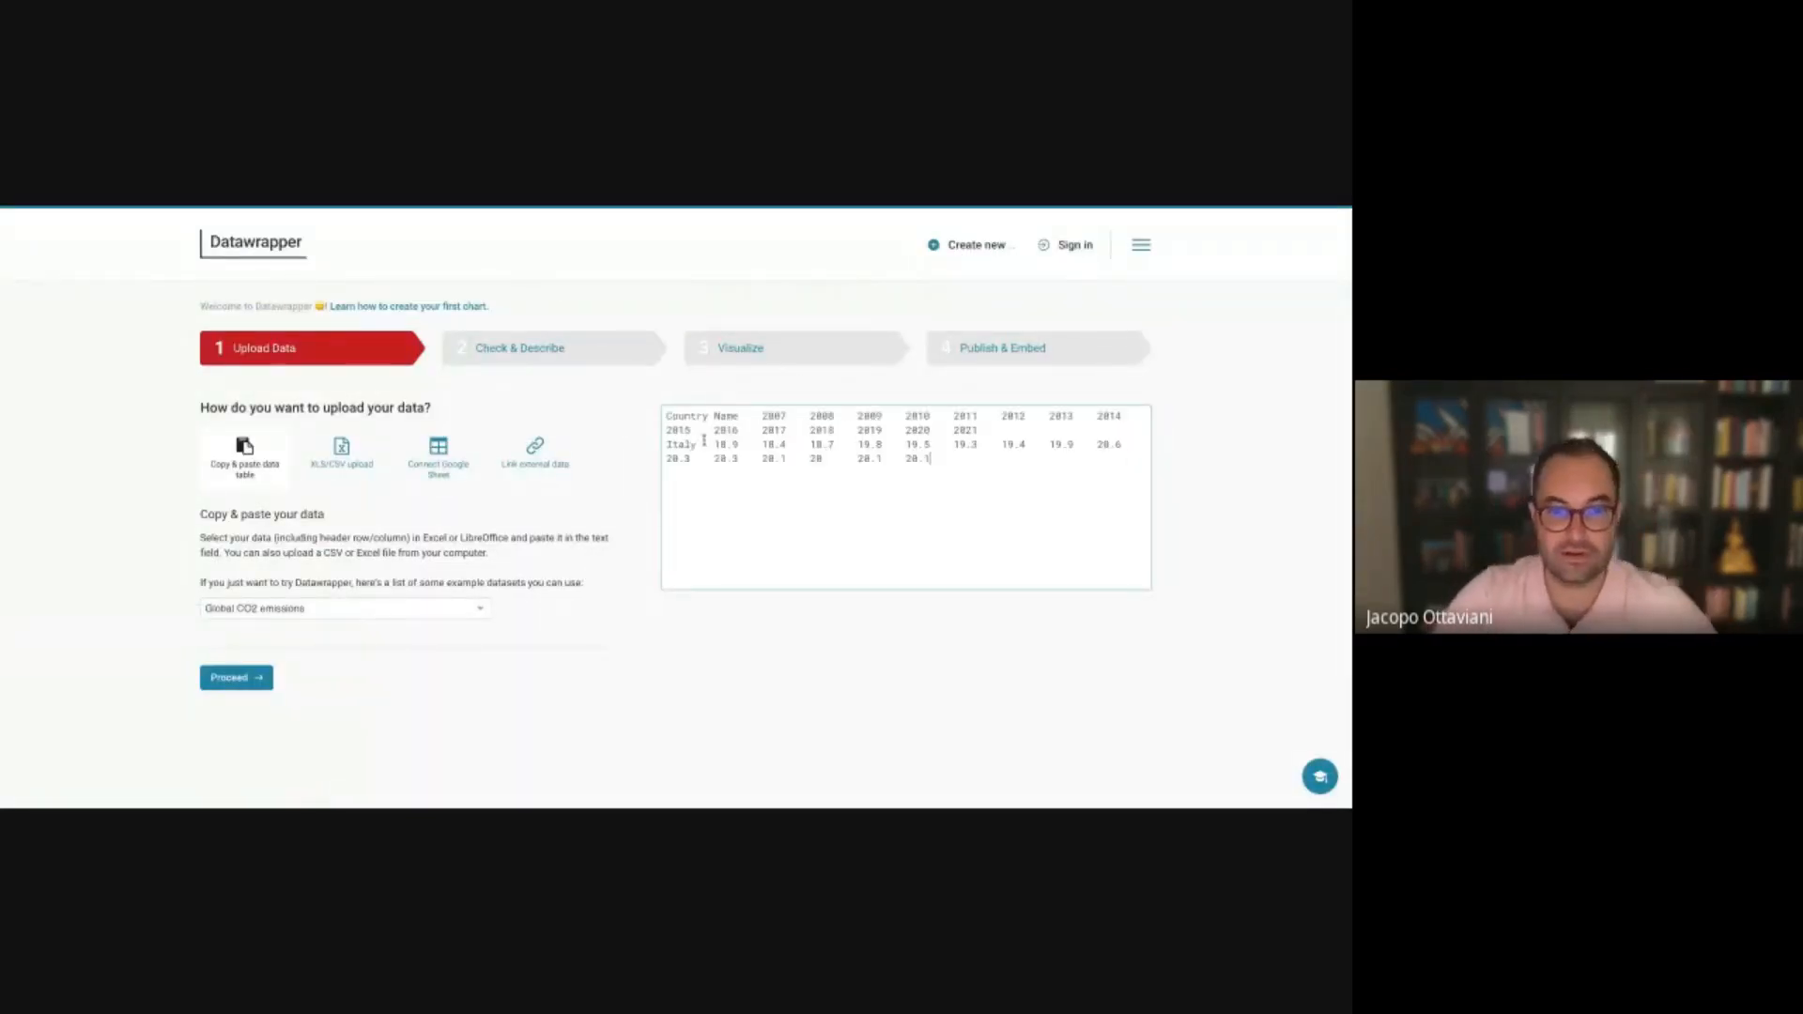
click(241, 687)
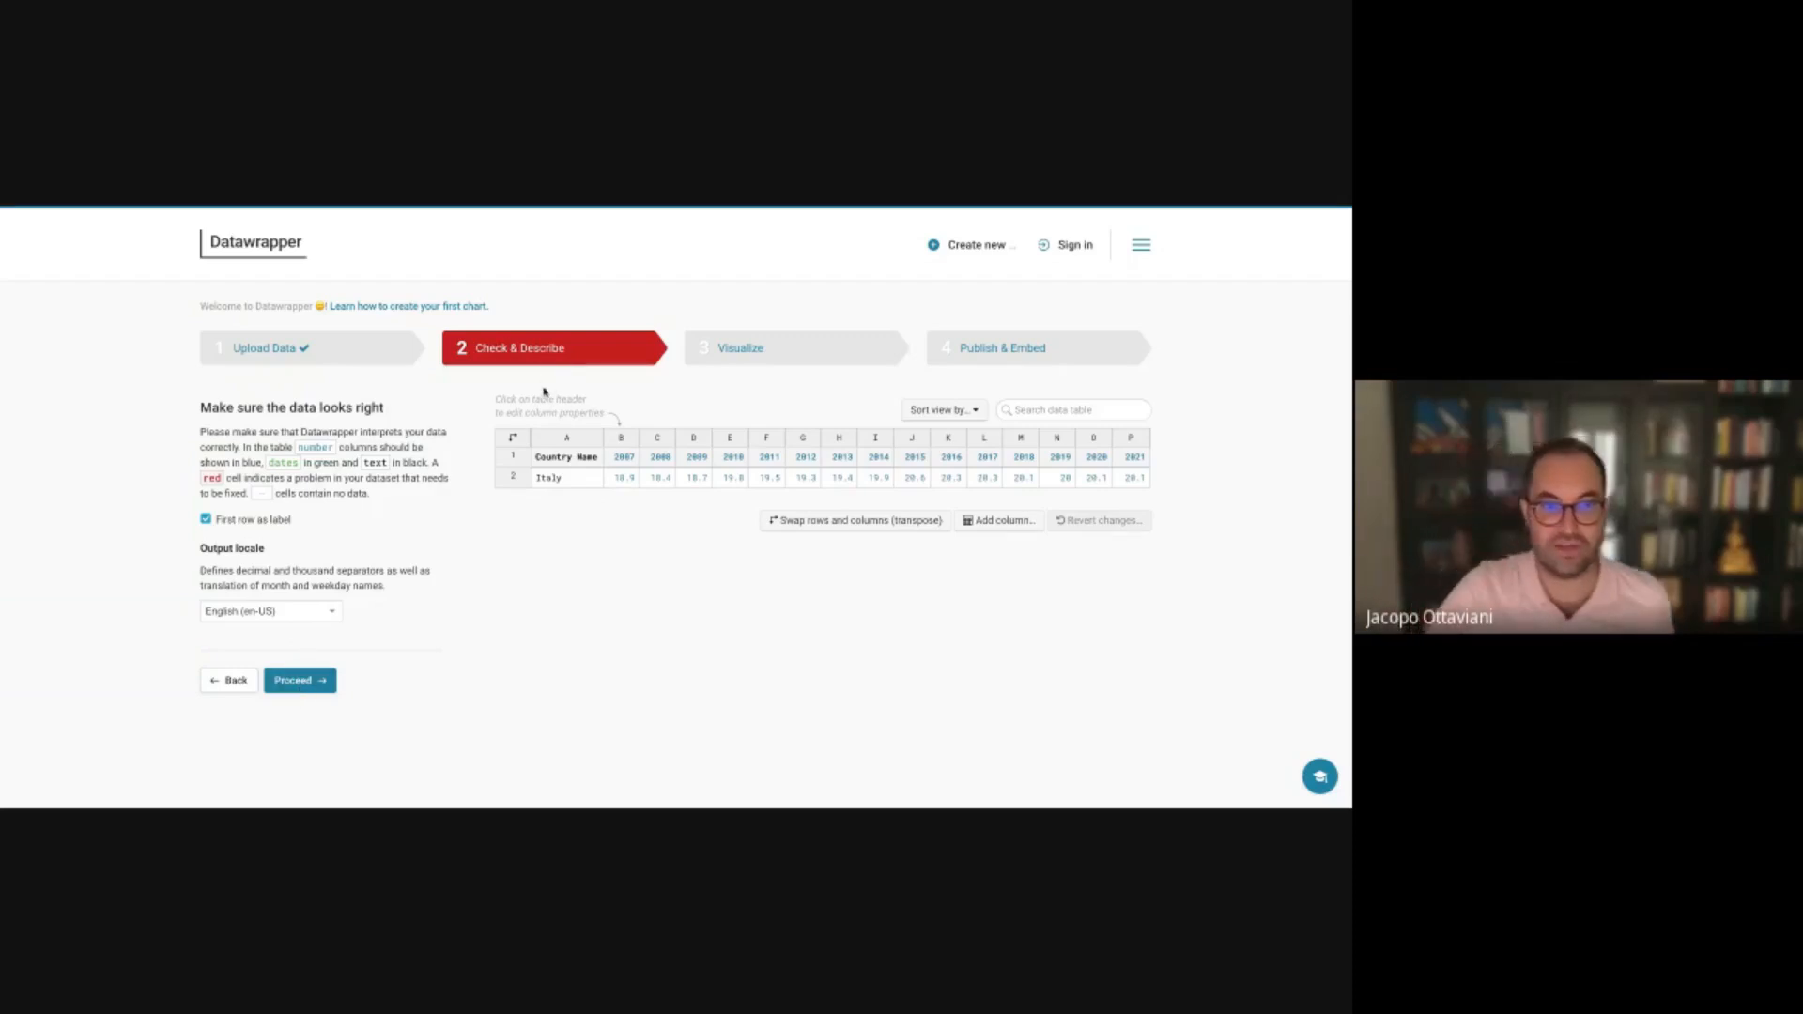
Compare both table orientations and leave rows and columns swapped, with the years running down the first column
click(511, 437)
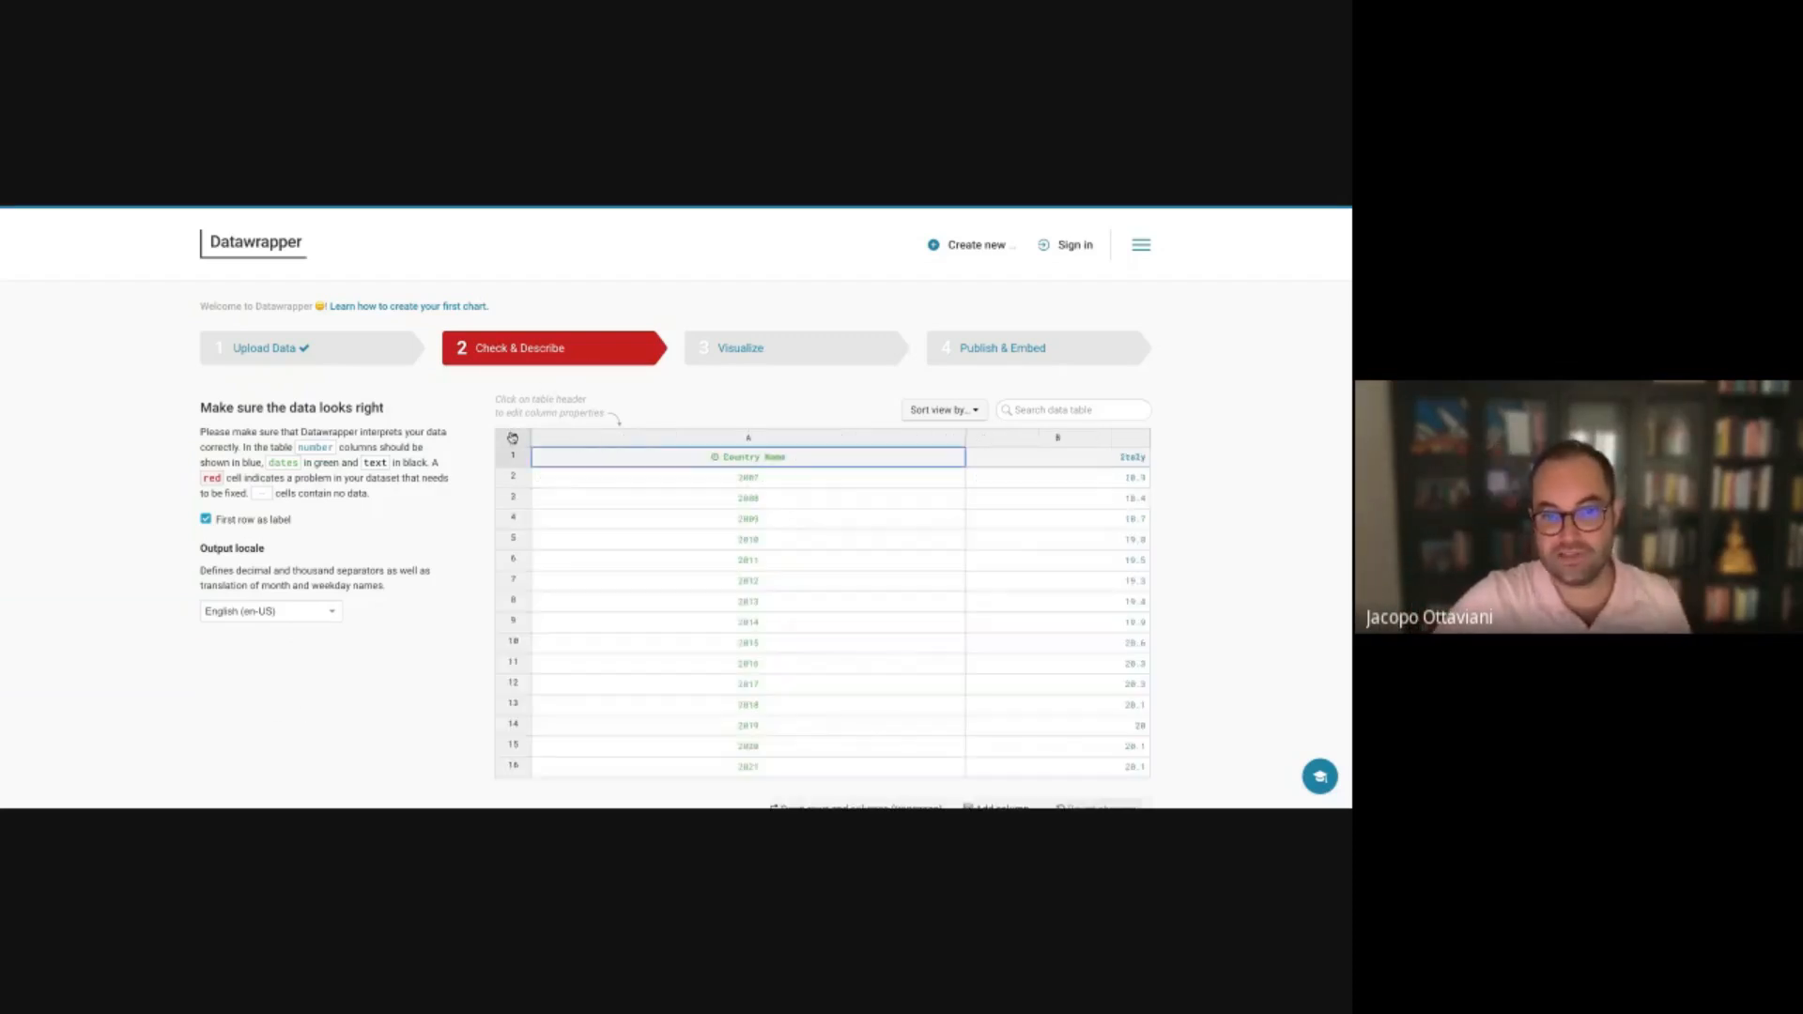
click(512, 438)
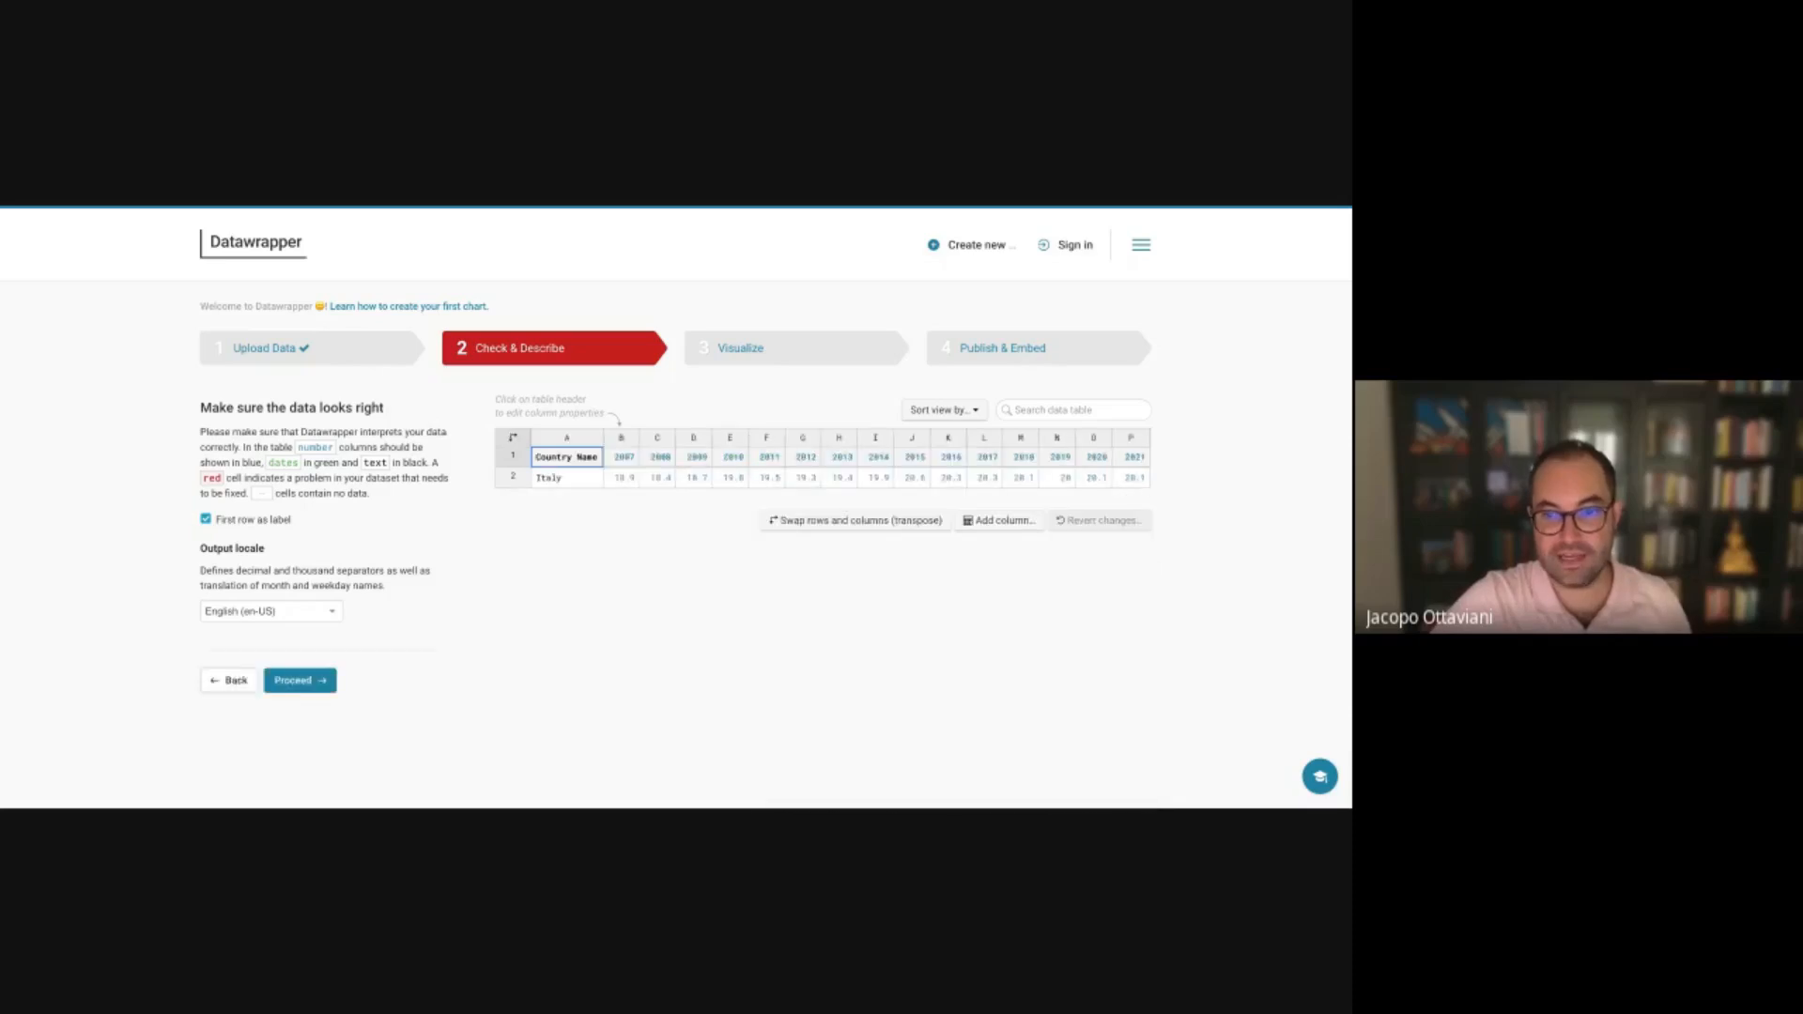
click(1131, 479)
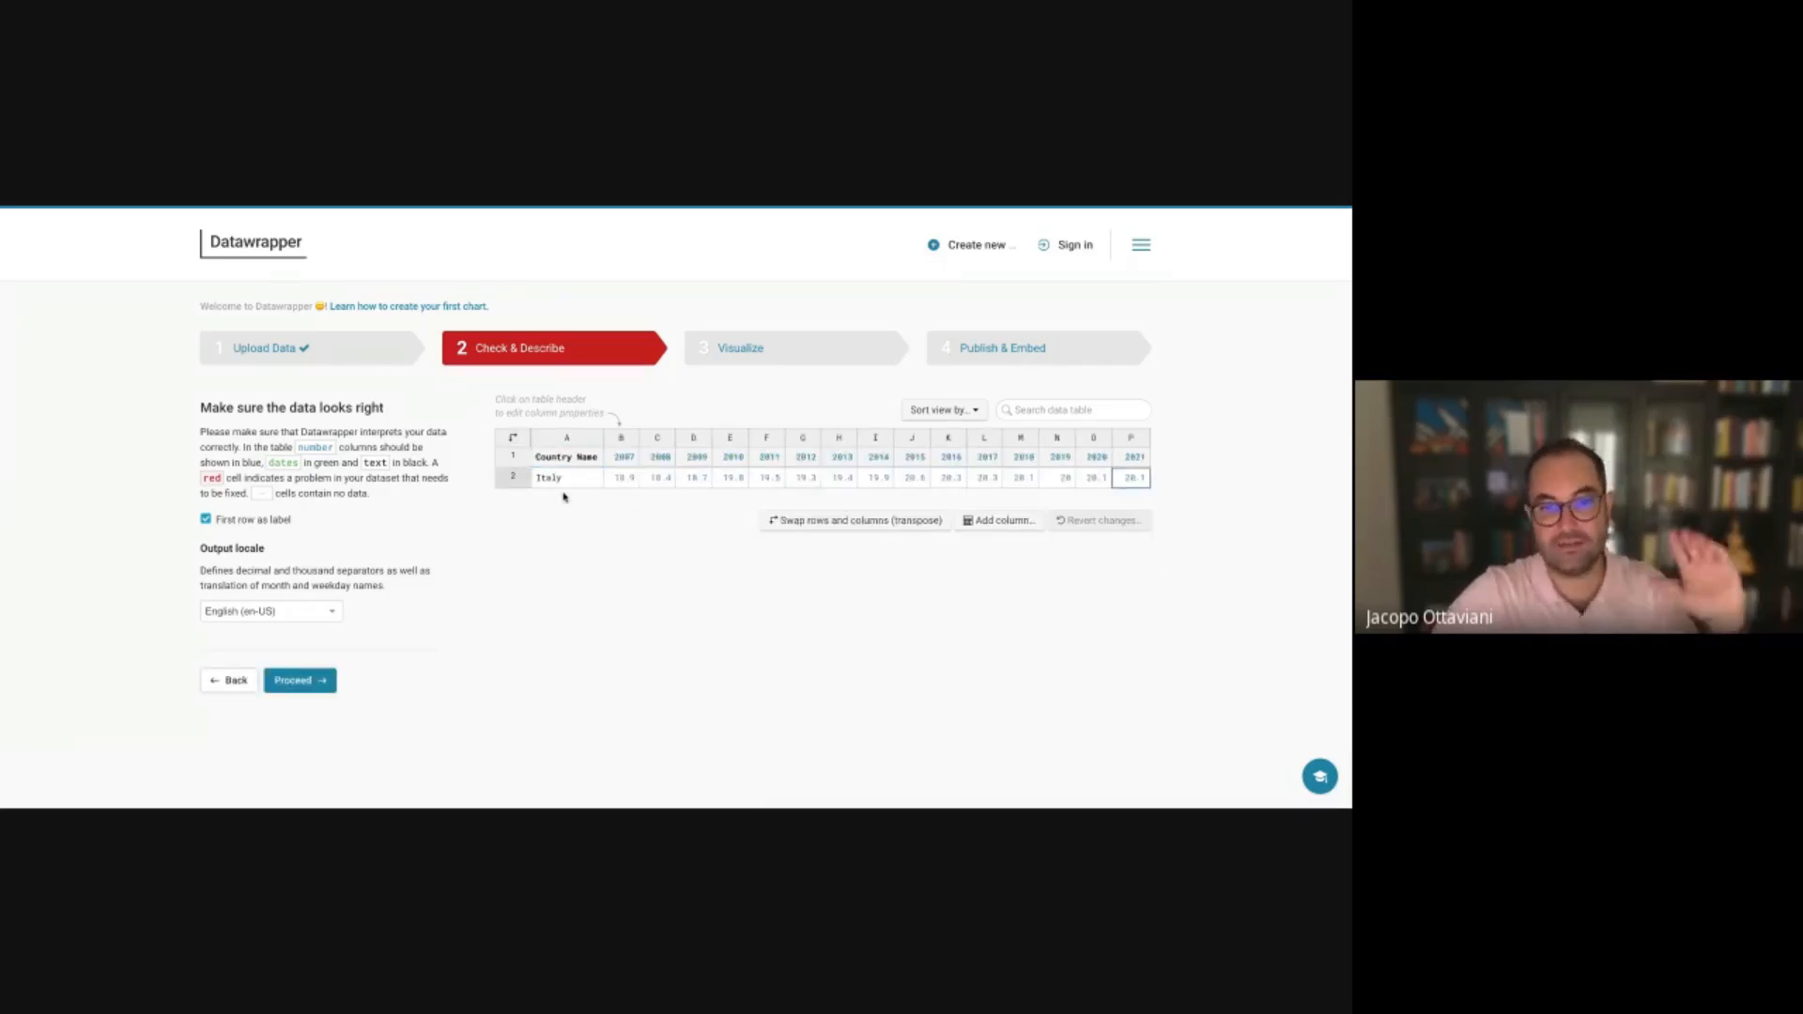
click(512, 438)
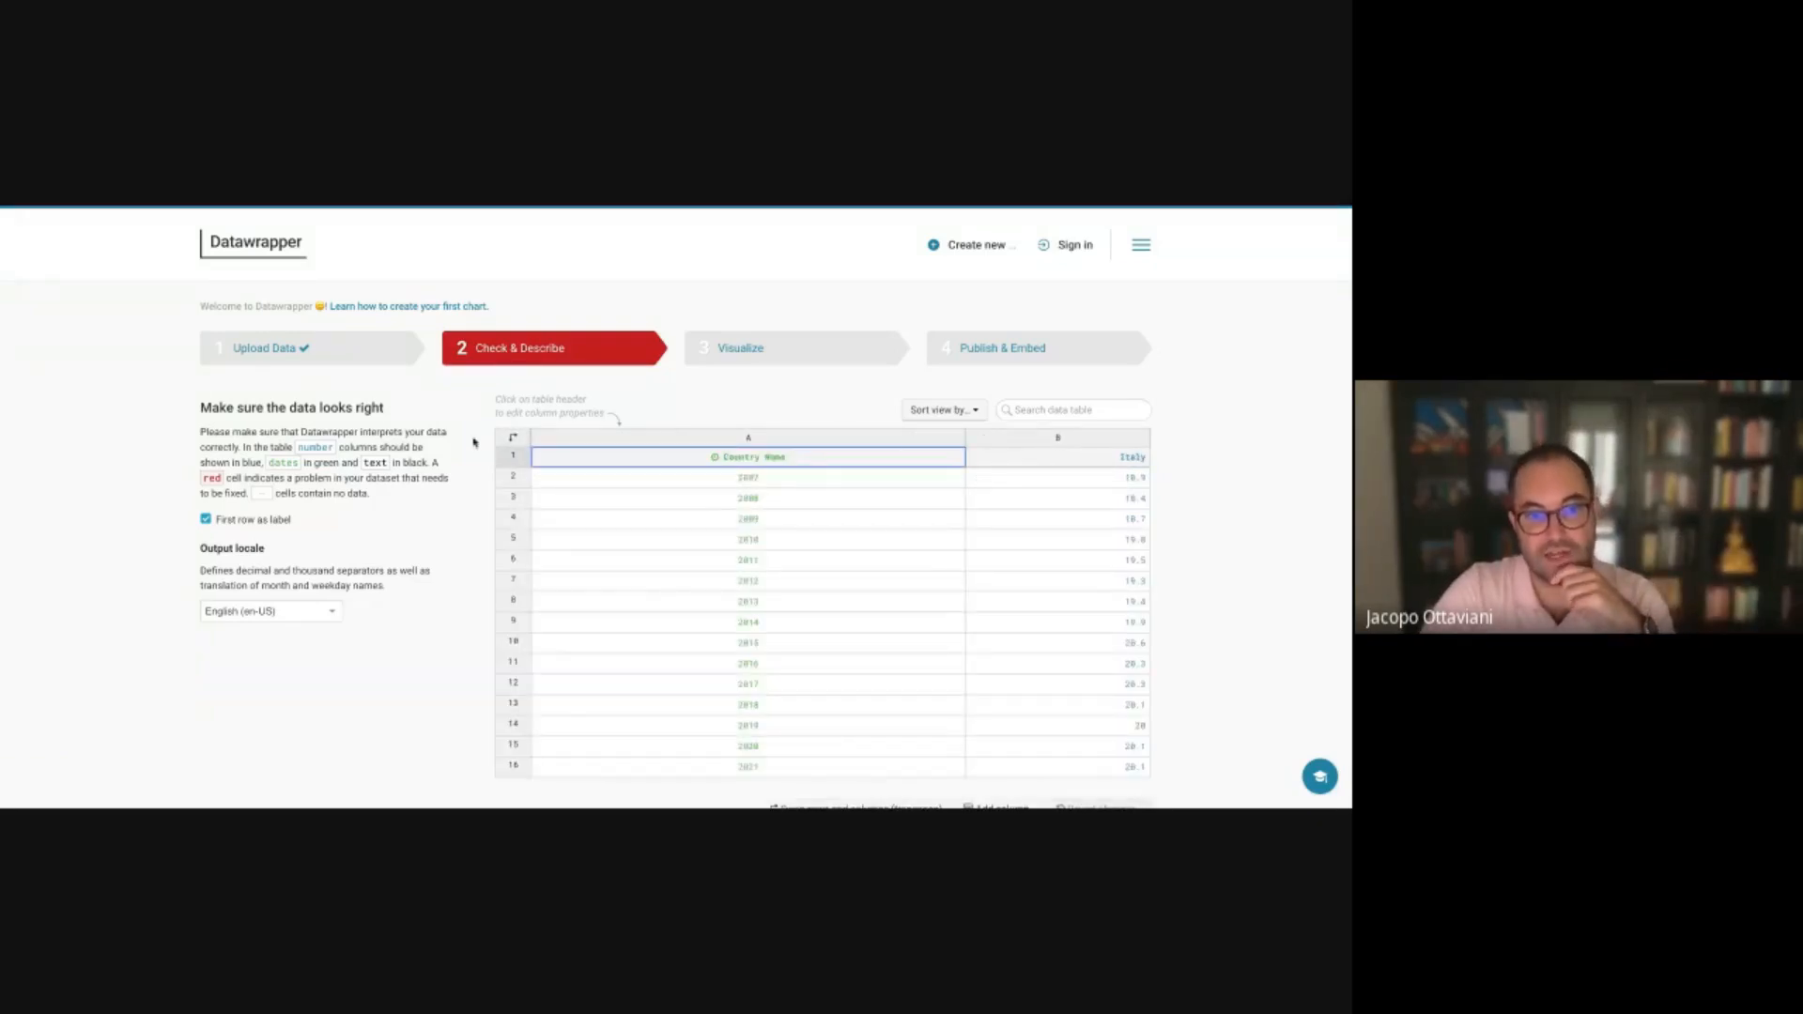
click(513, 438)
click(512, 439)
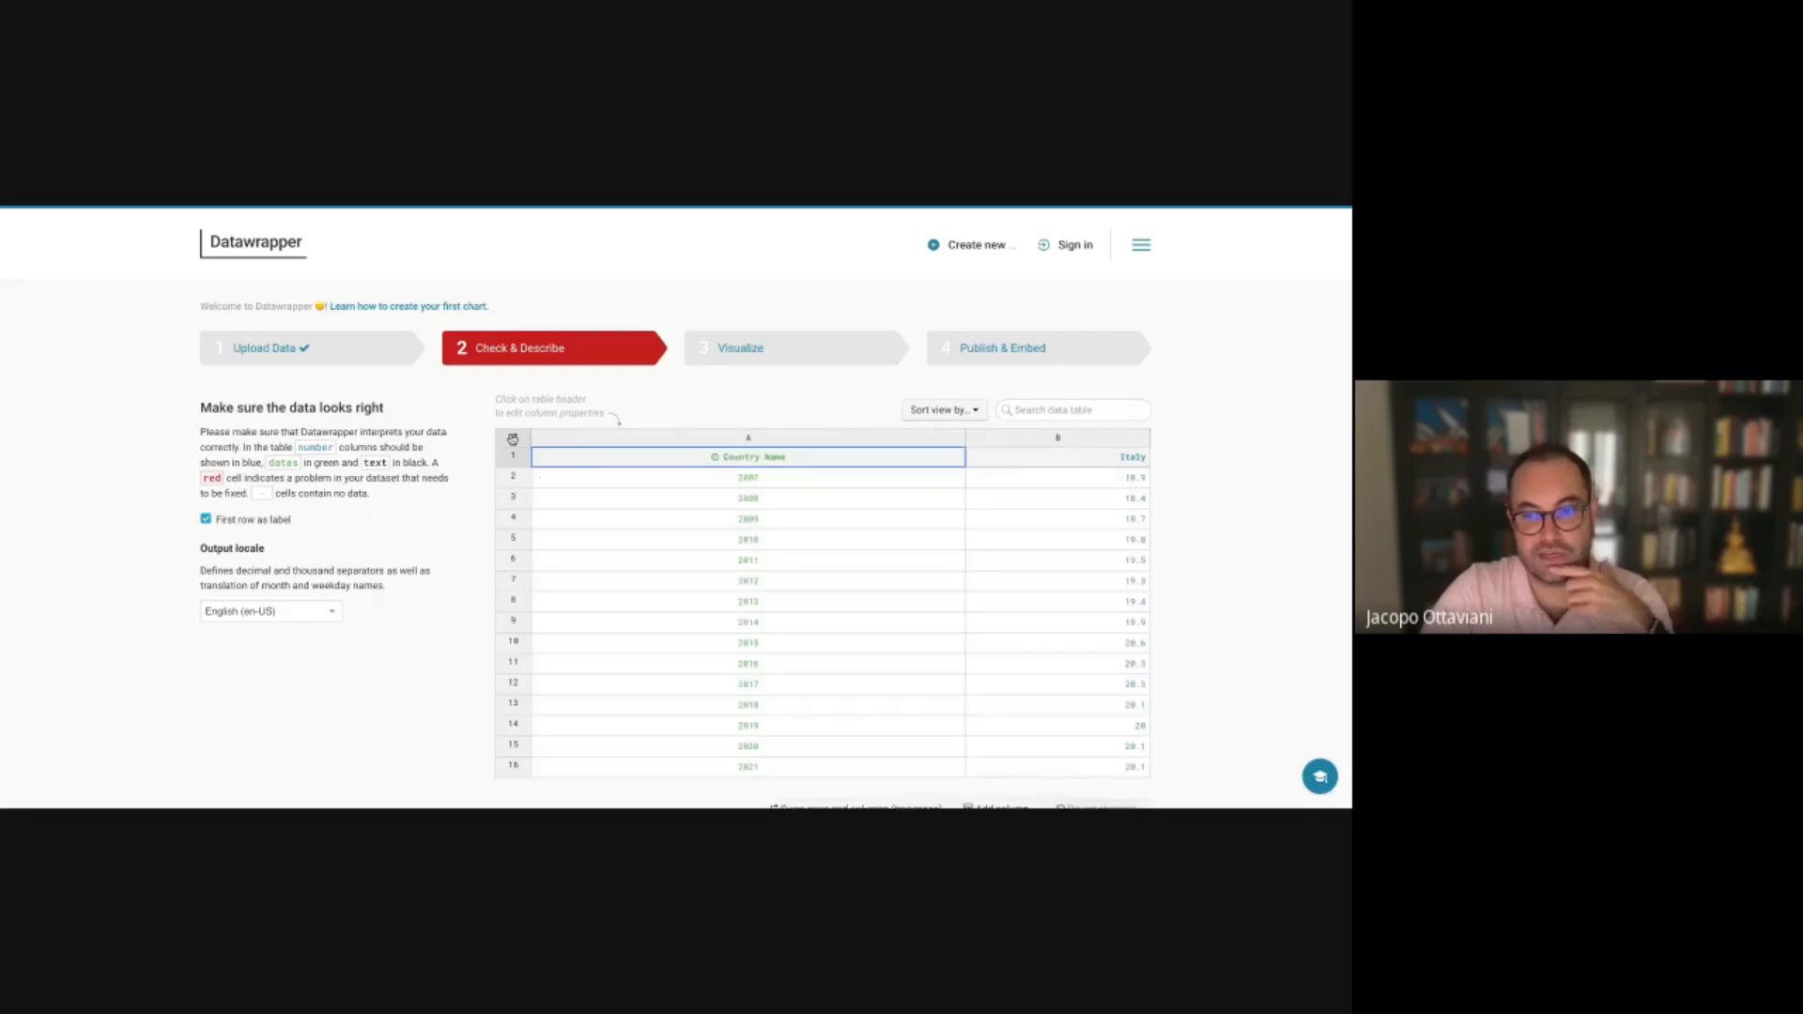
click(513, 437)
click(513, 437)
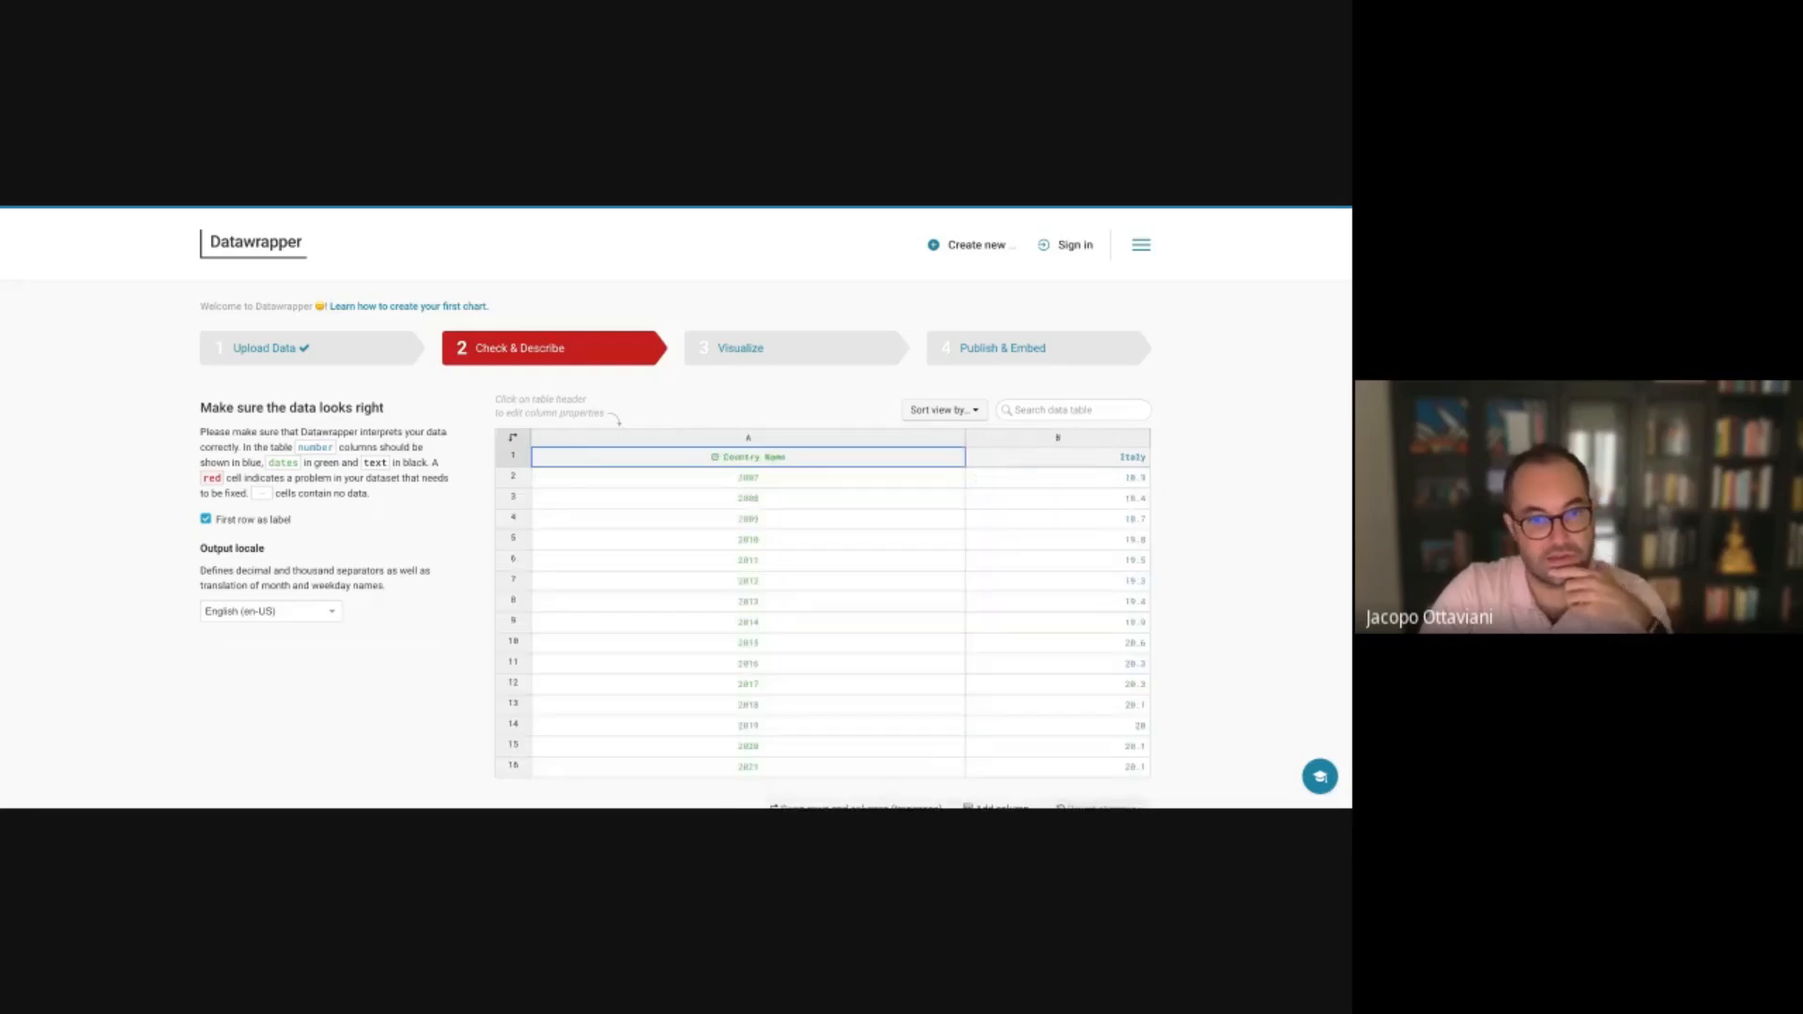
Check the transposed year and Italy columns and proceed to the Visualize stage
scroll(469, 481, down, 2)
scroll(469, 482, up, 1)
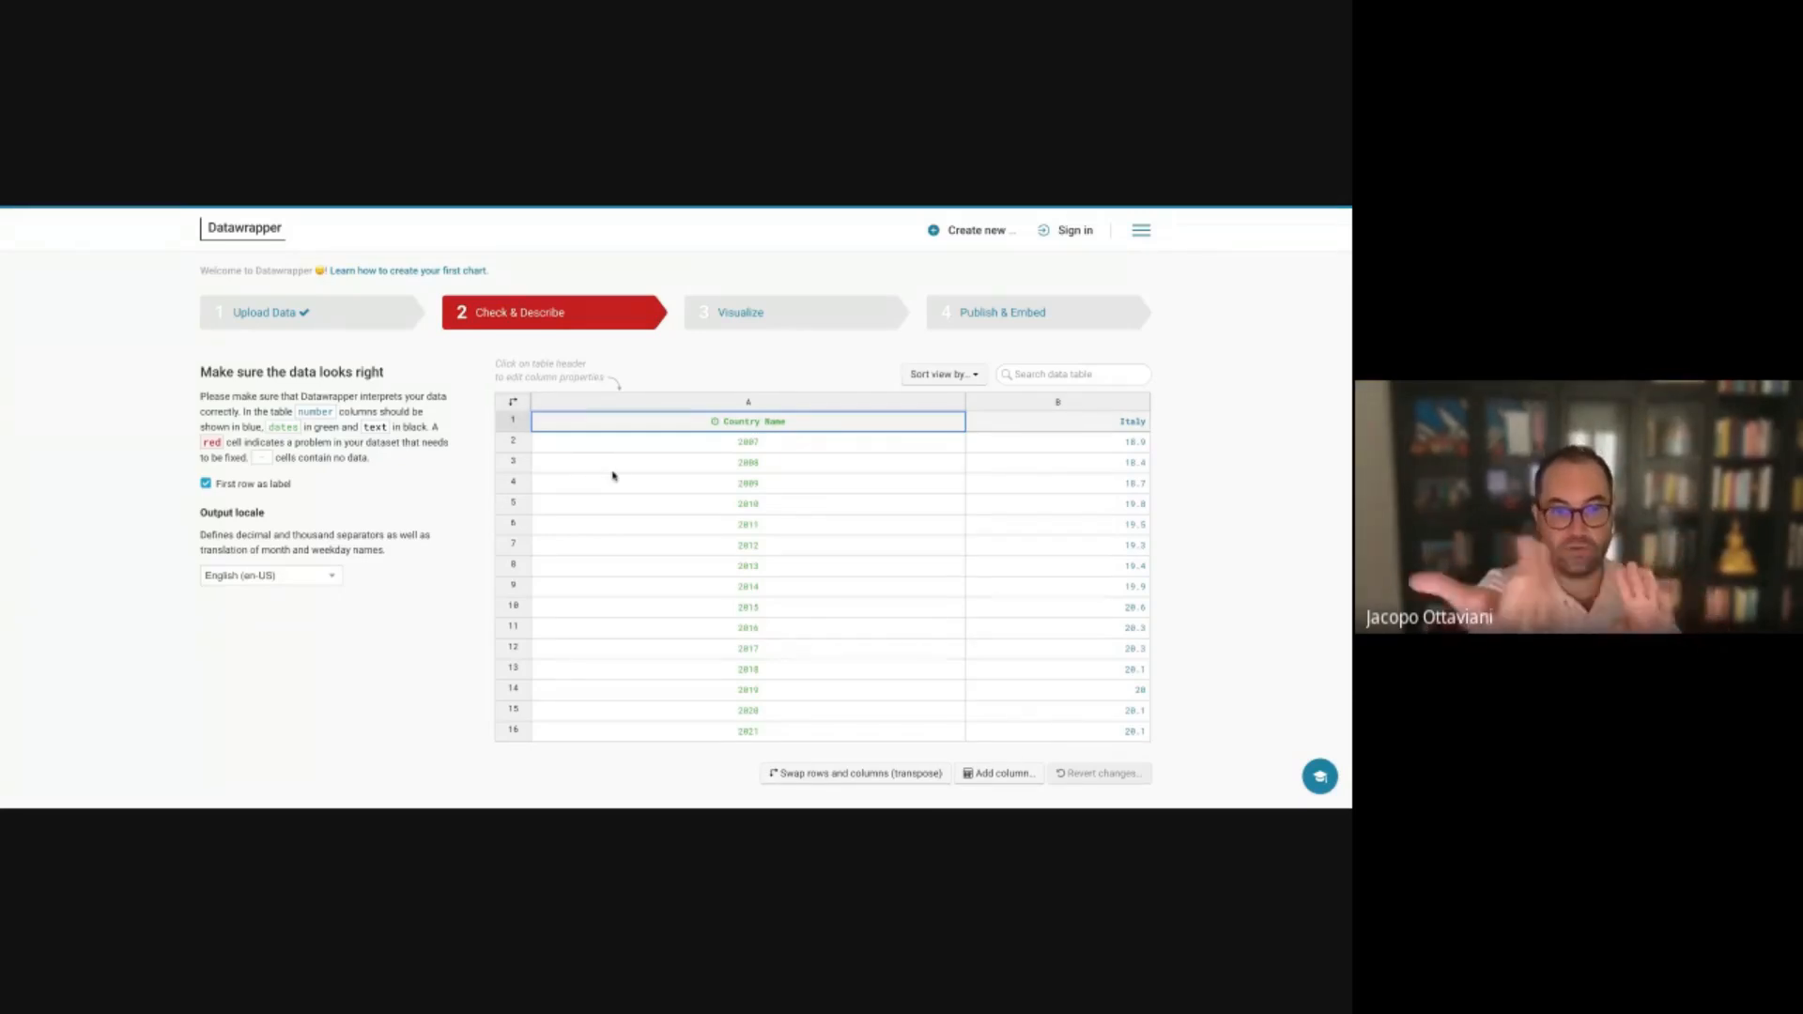
click(475, 419)
scroll(415, 515, down, 1)
scroll(415, 515, up, 1)
scroll(415, 516, down, 1)
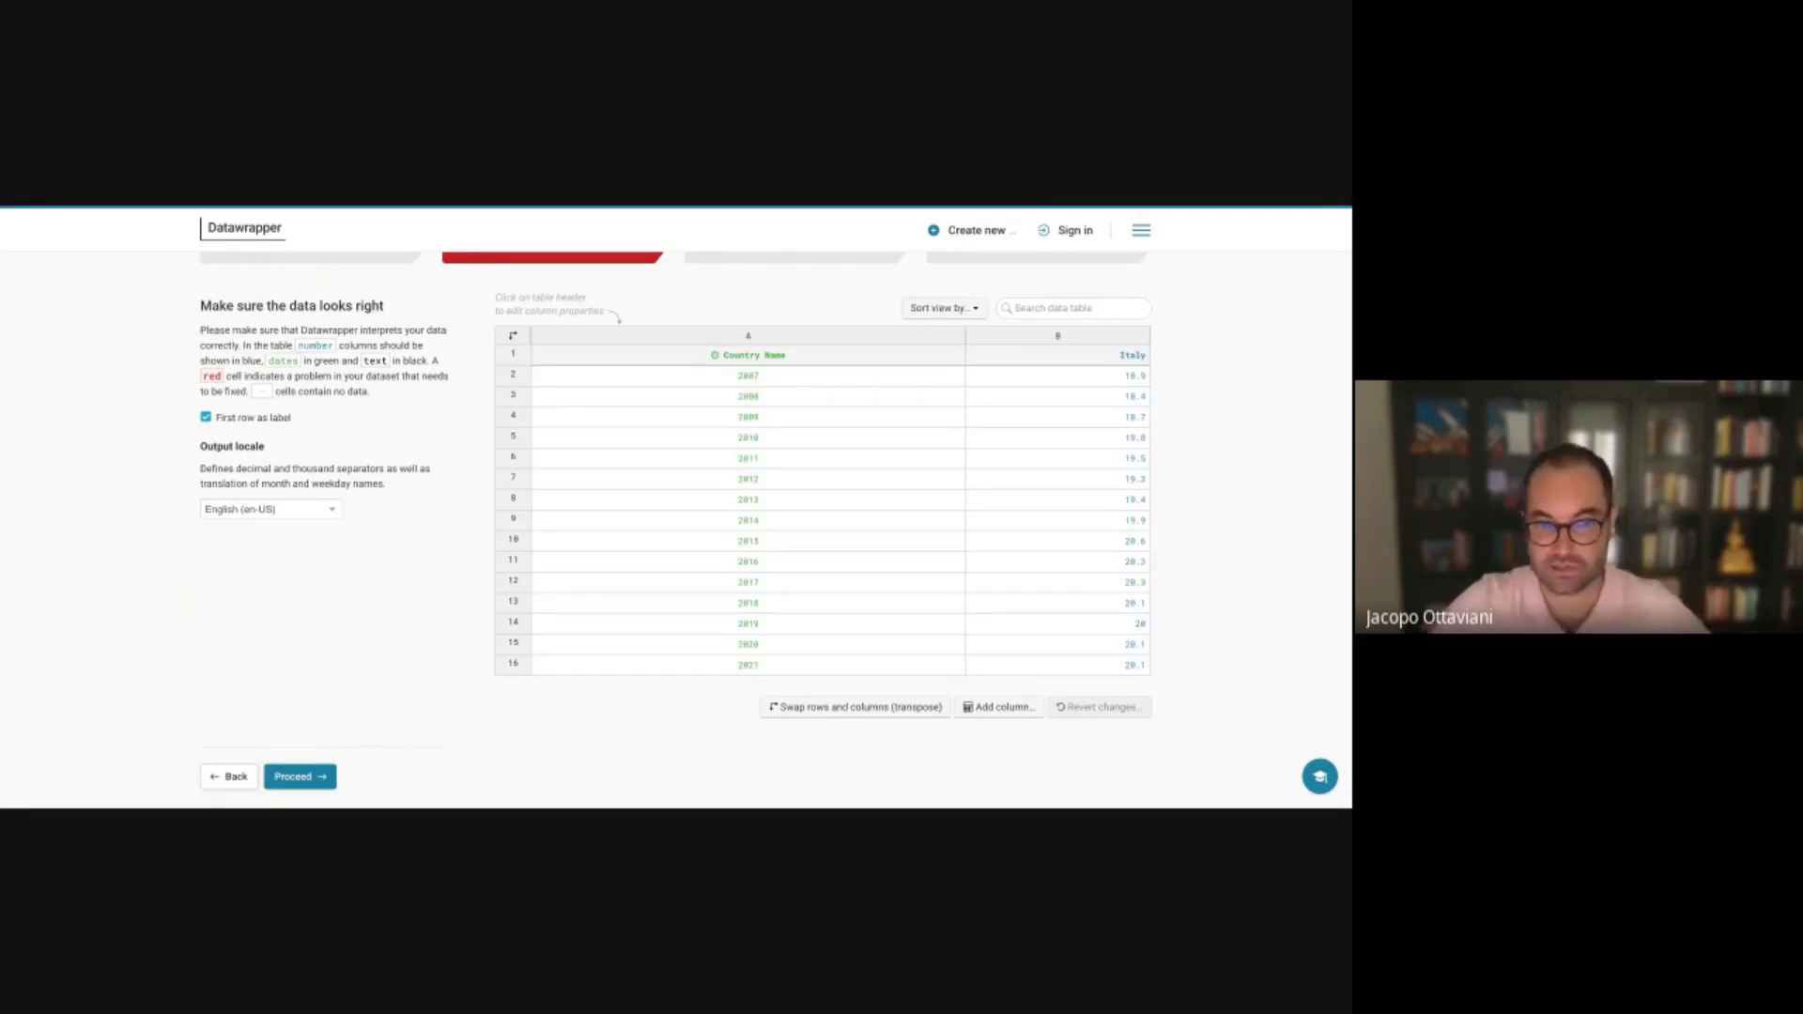
scroll(776, 513, up, 1)
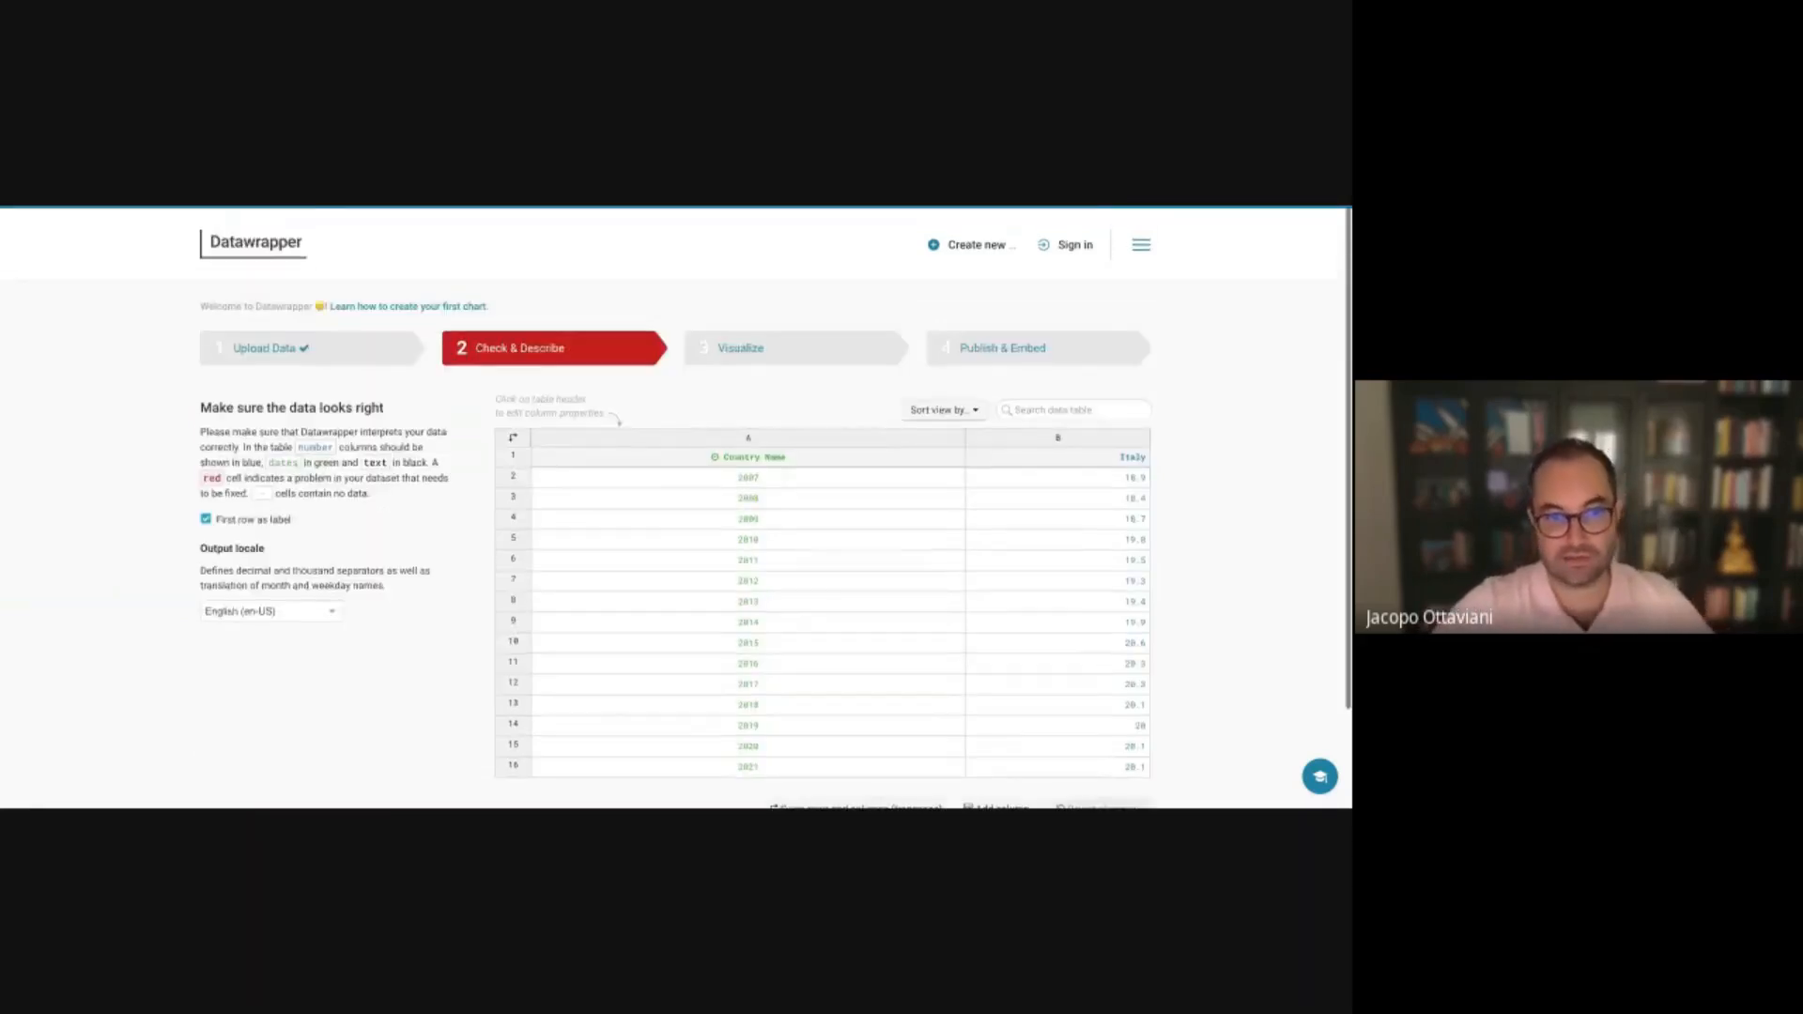
scroll(358, 660, down, 1)
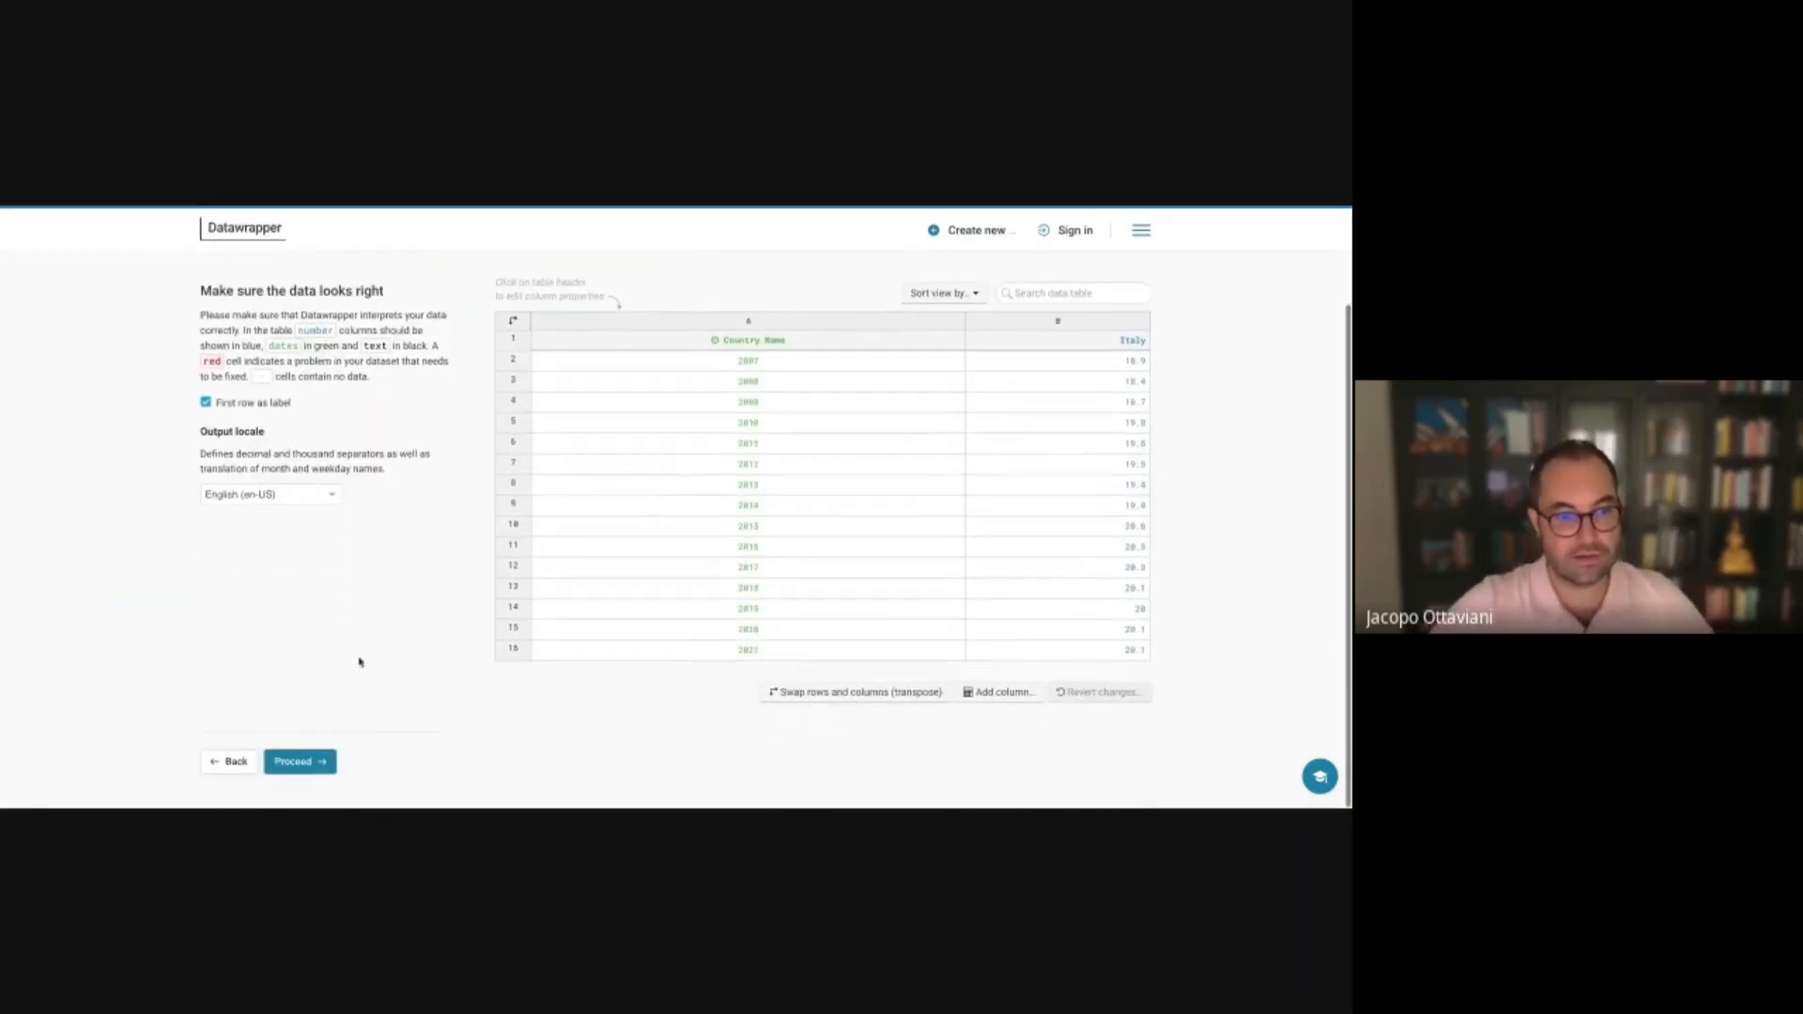
click(321, 764)
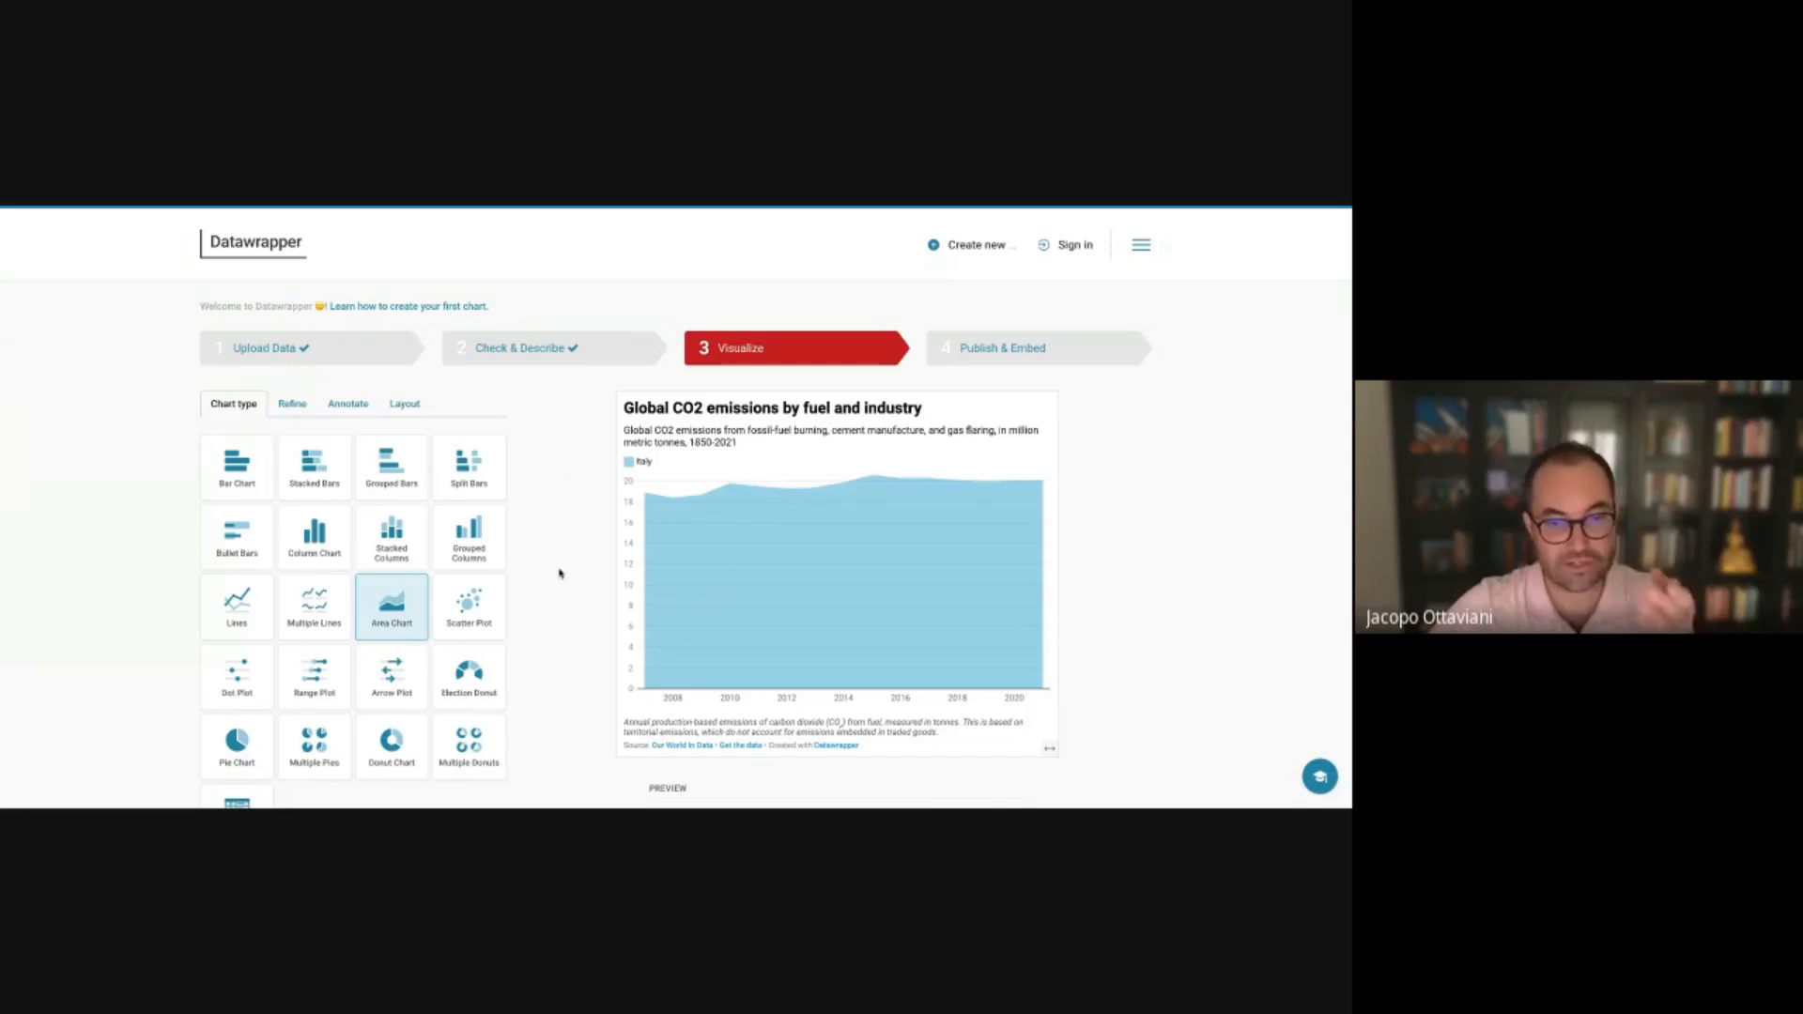
Delete the sample CO2 description, title and notes from the chart
triple_click(757, 437)
key(BackSpace)
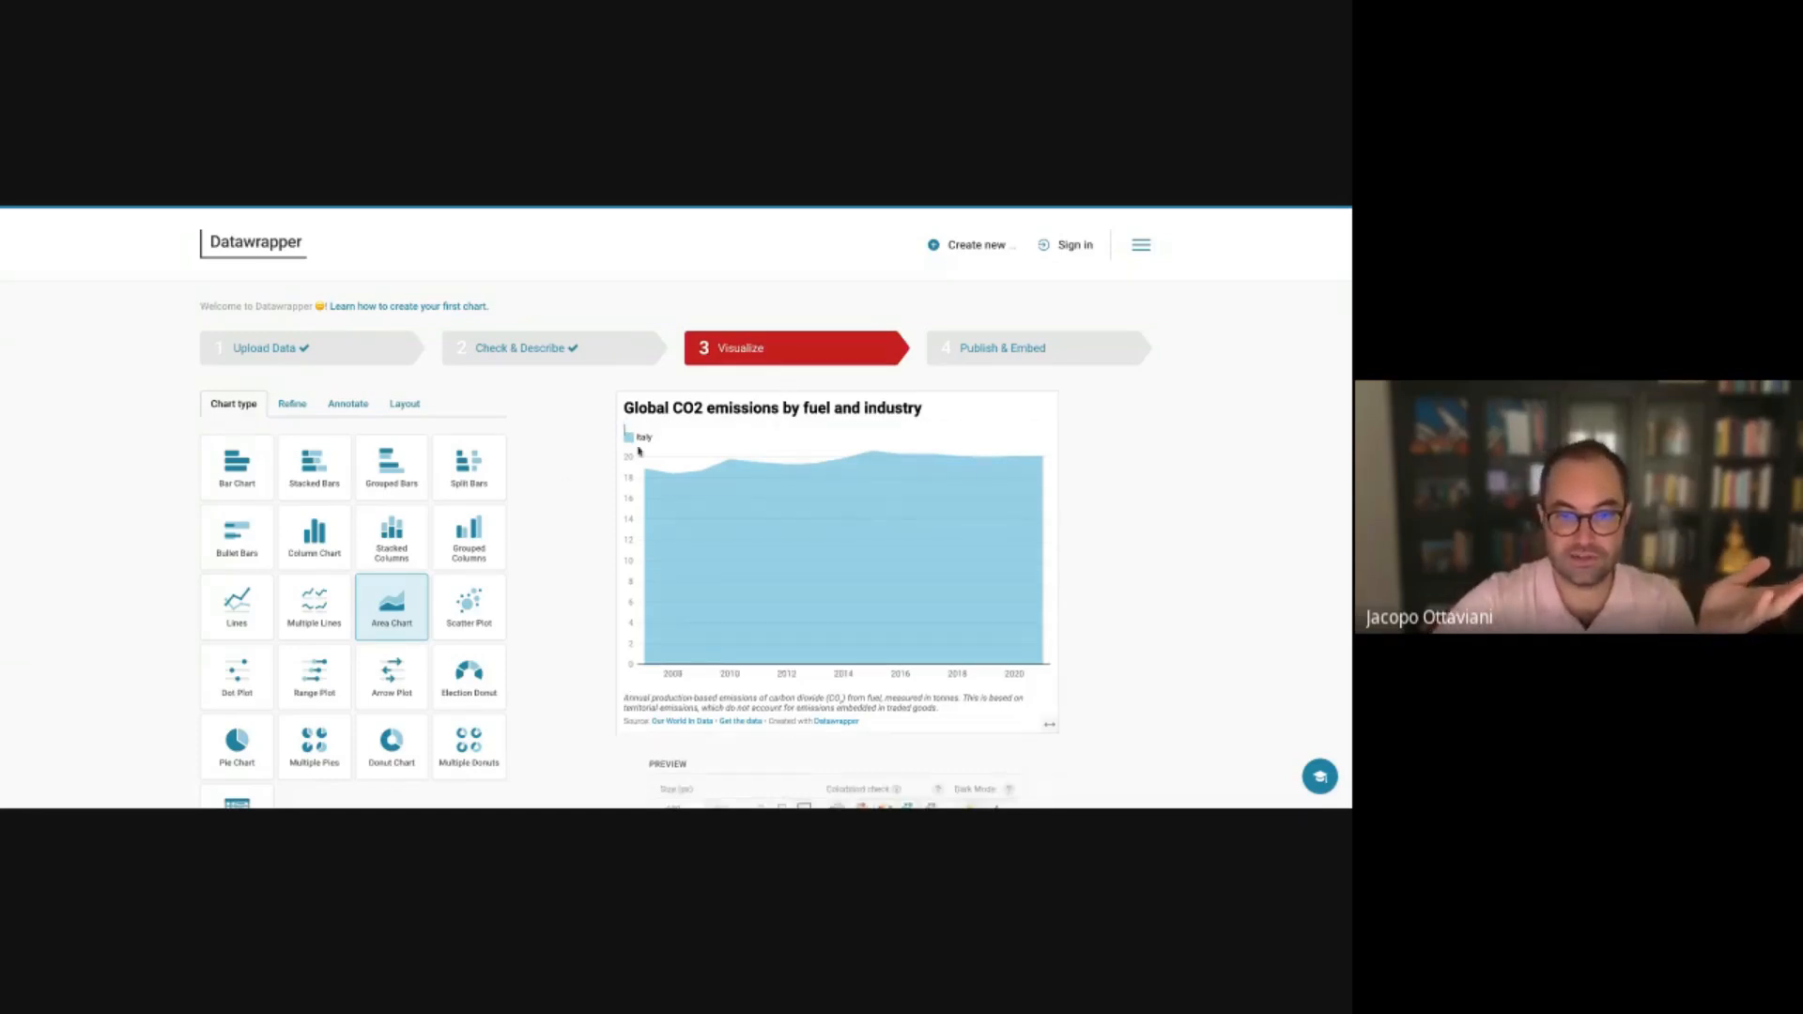
triple_click(755, 408)
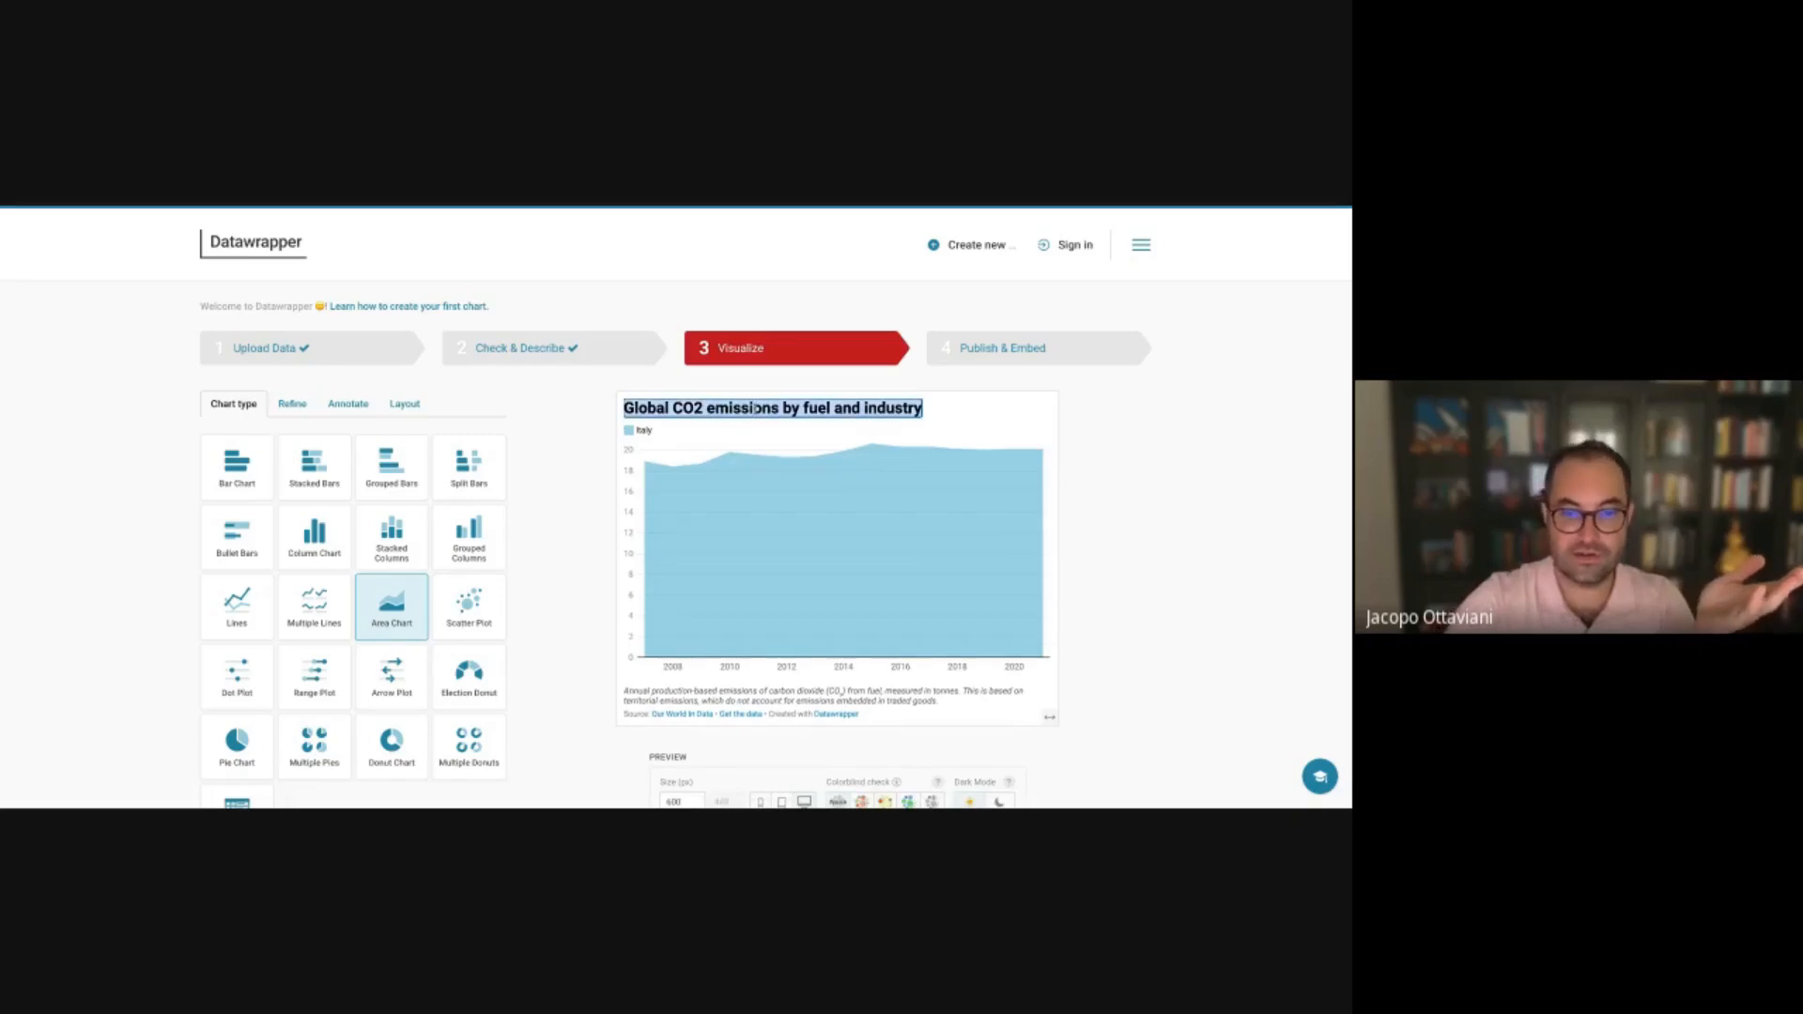
key(BackSpace)
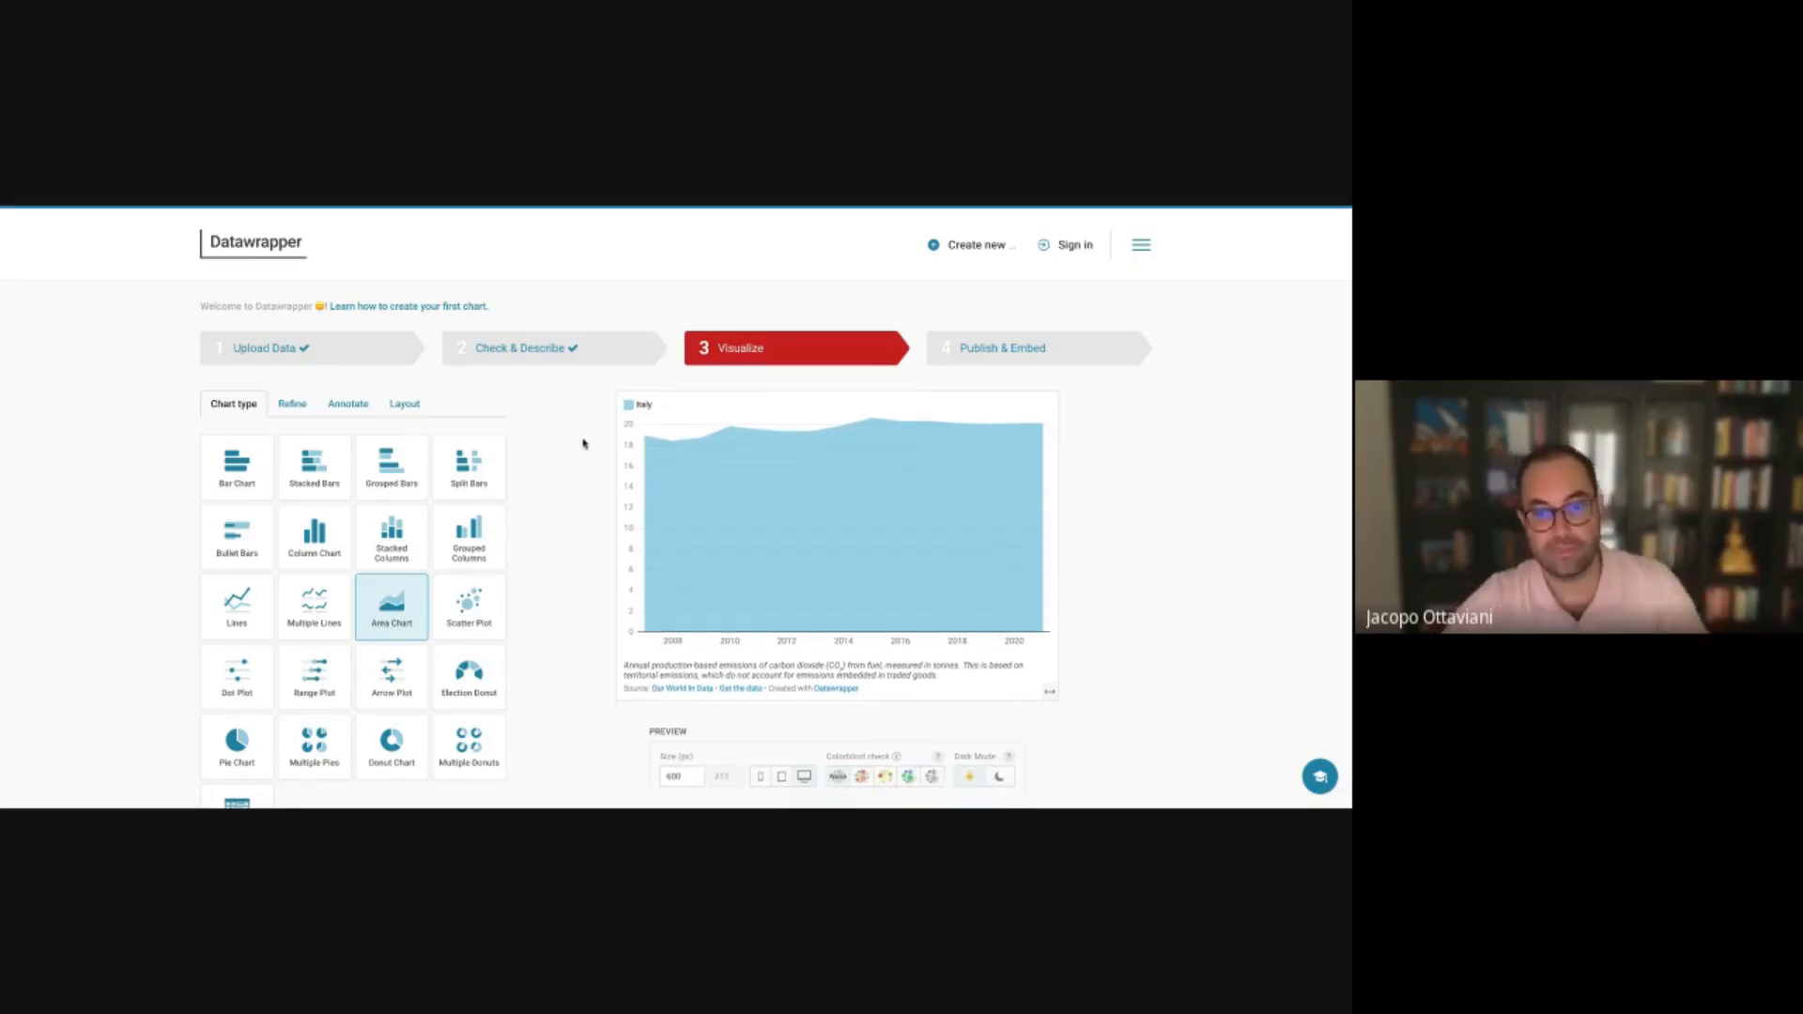
triple_click(658, 668)
key(BackSpace)
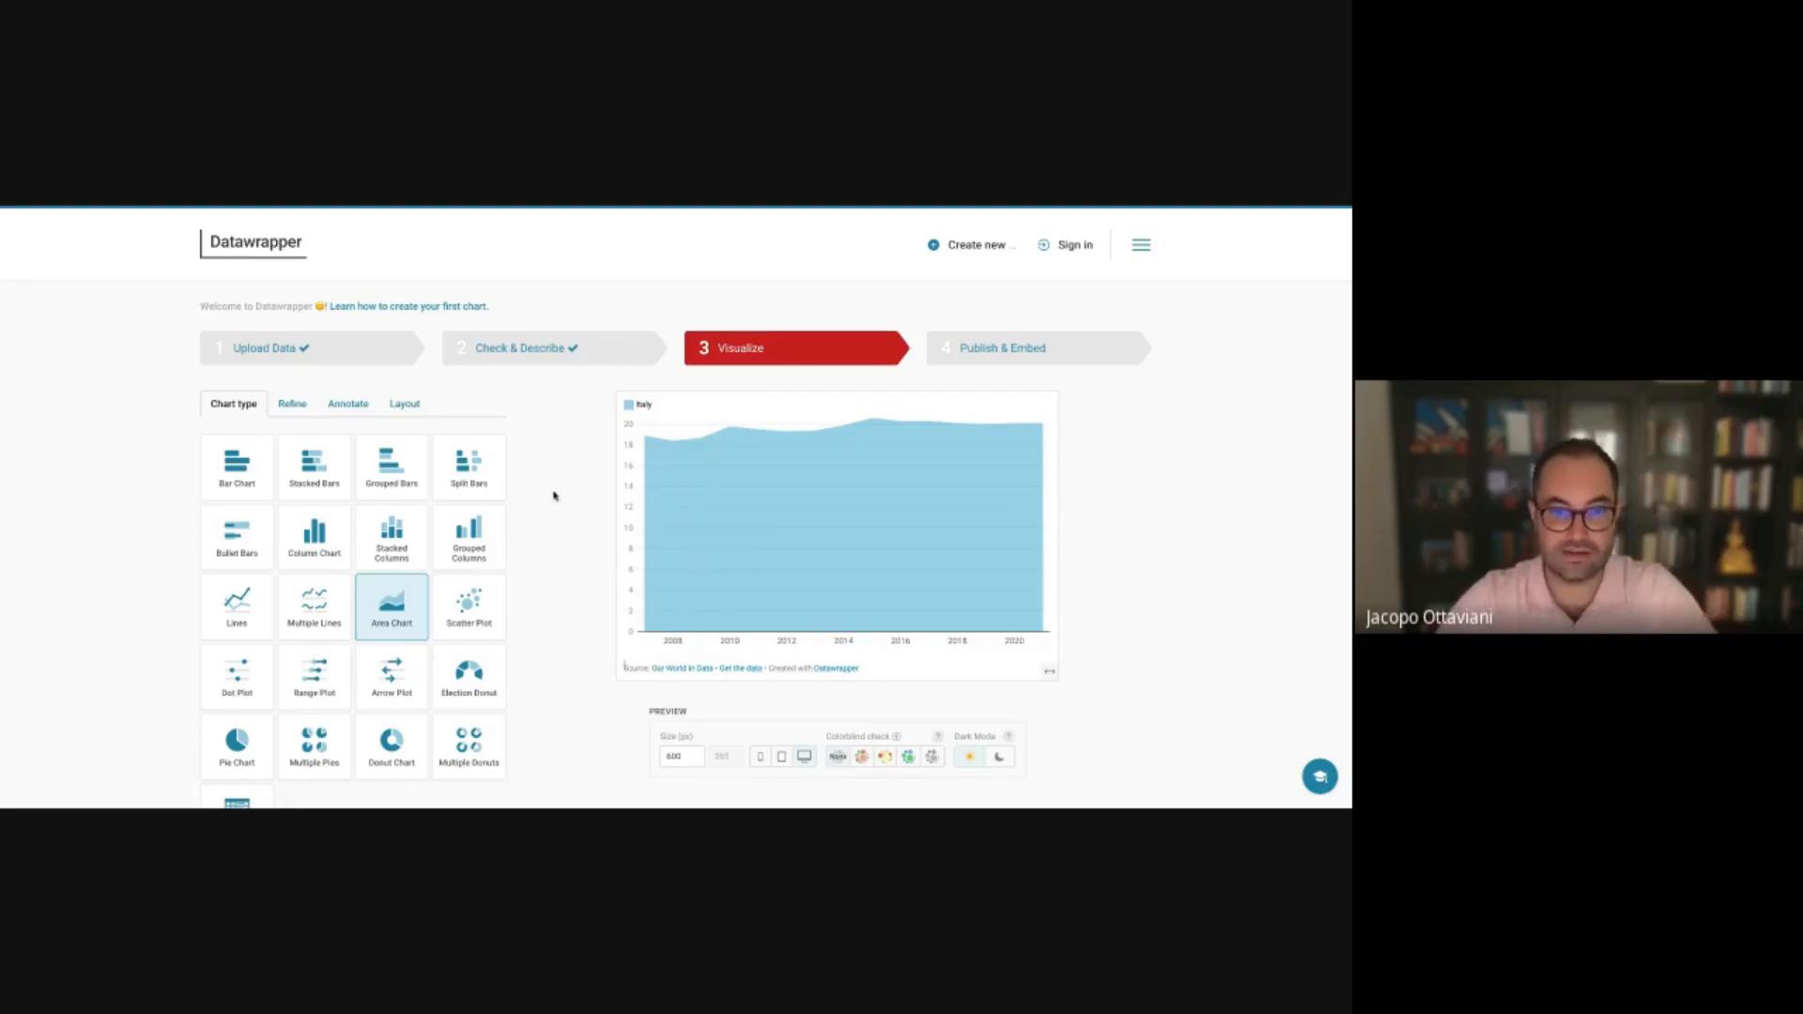
Try the data as Lines, Bar Chart, Stacked Bars, Donut Chart, Multiple Donuts and Multiple Lines
click(247, 605)
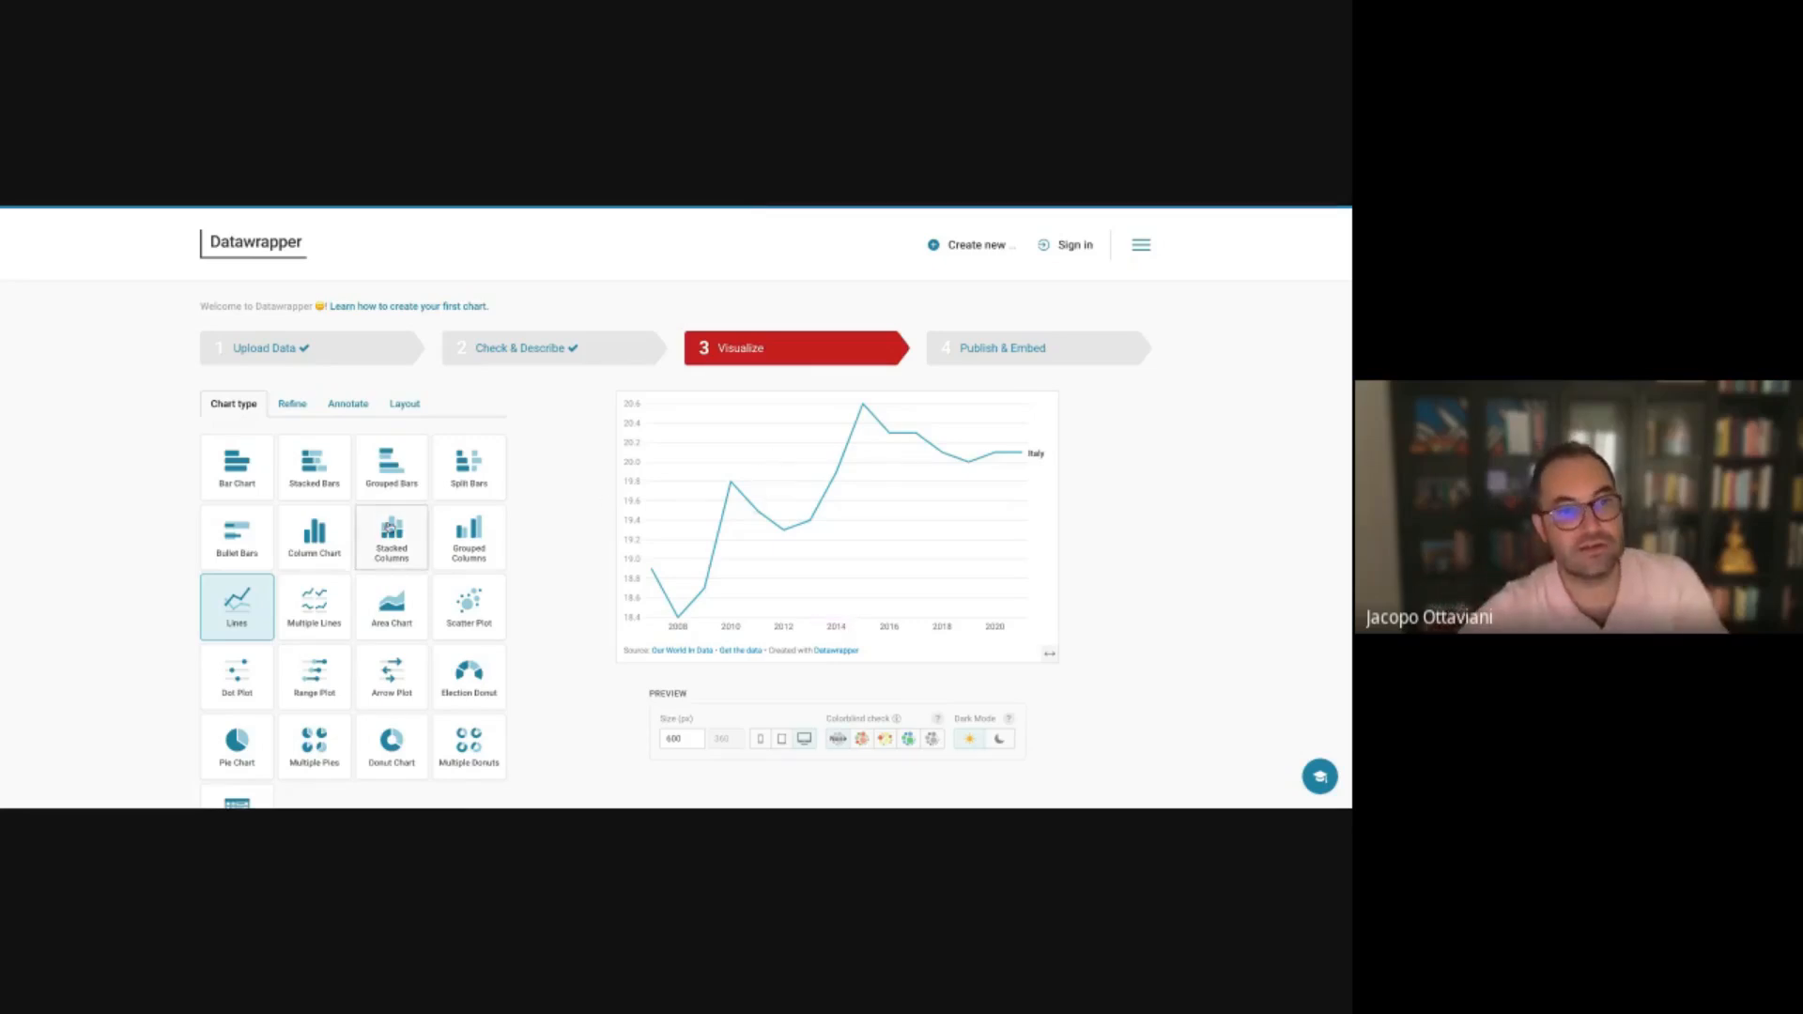
click(252, 459)
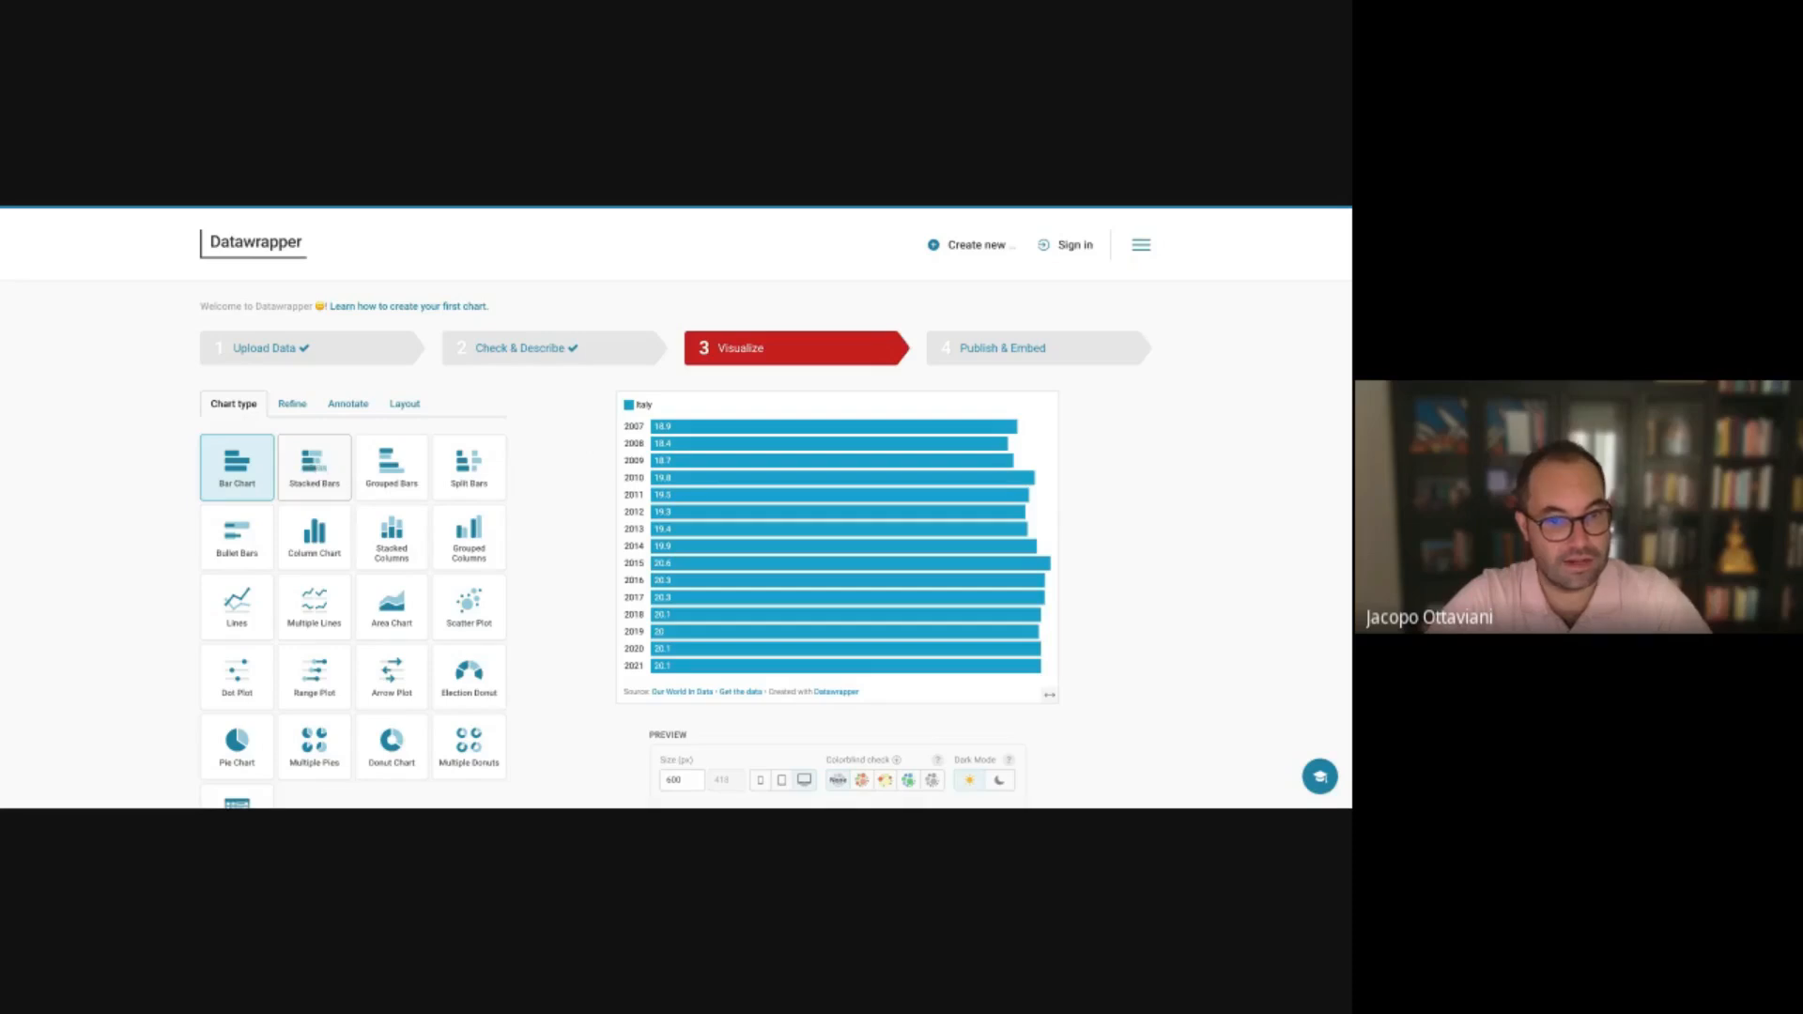
click(324, 472)
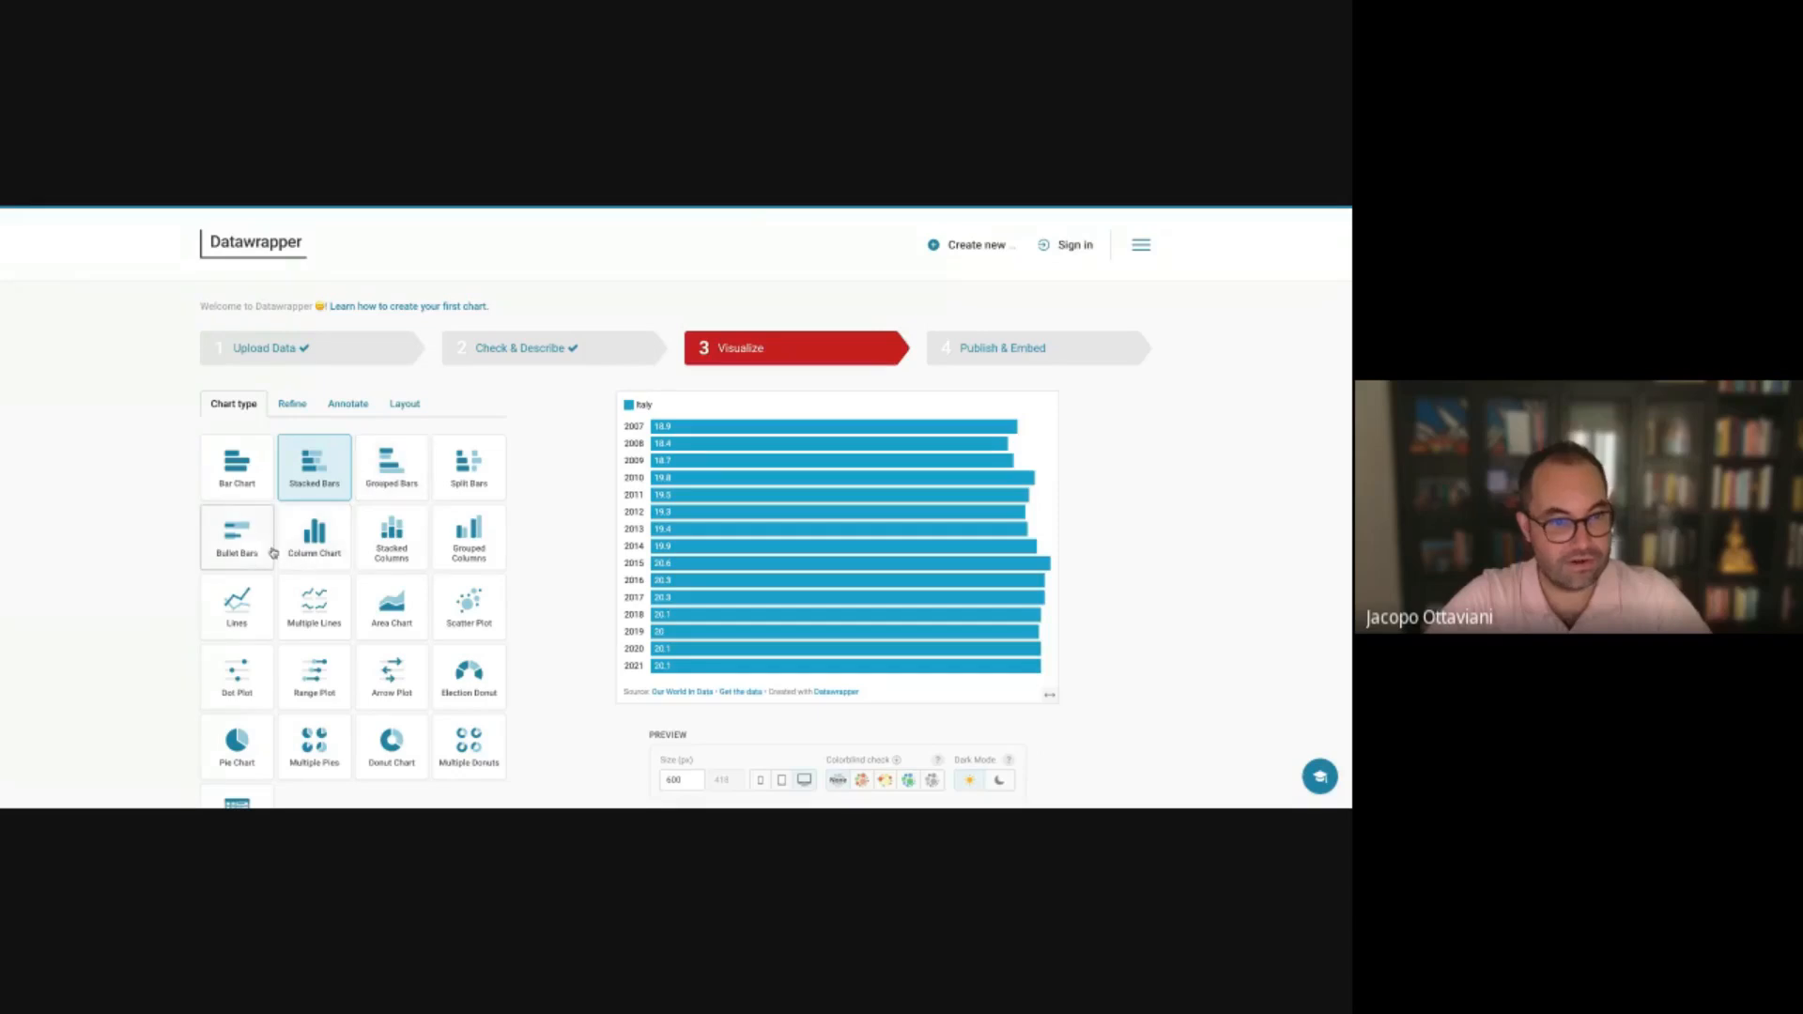
click(380, 739)
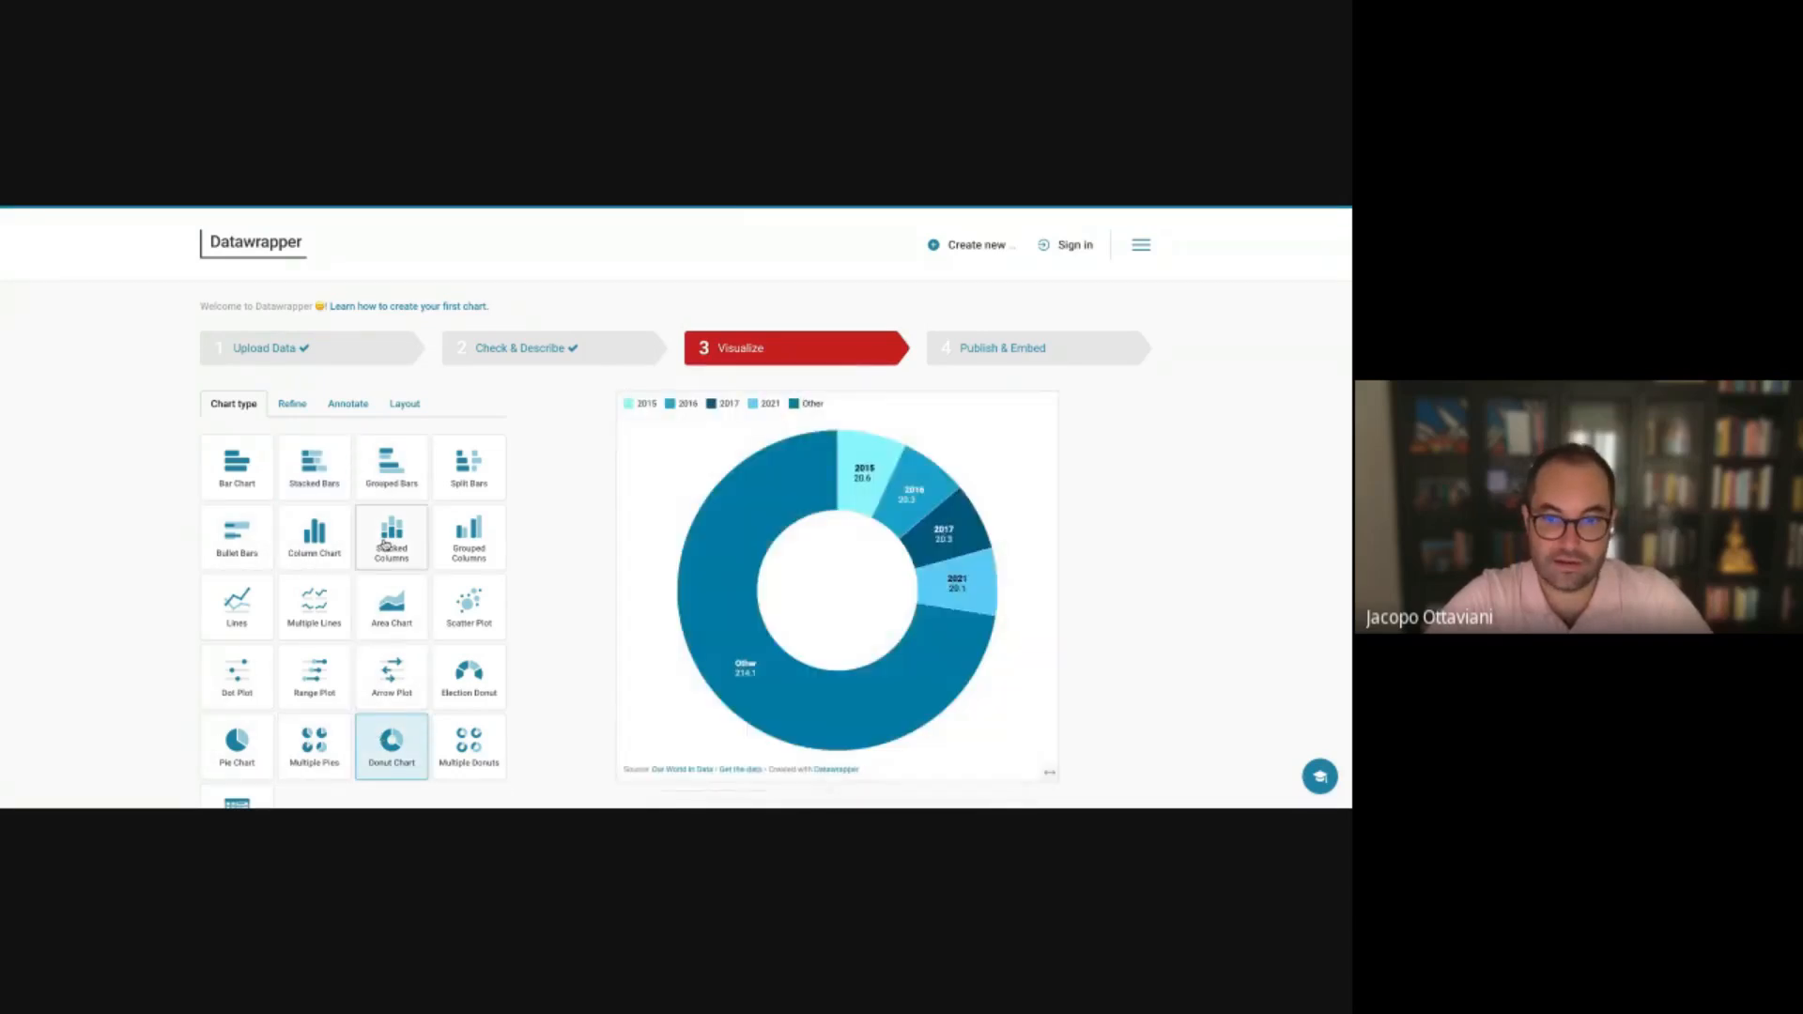
click(472, 748)
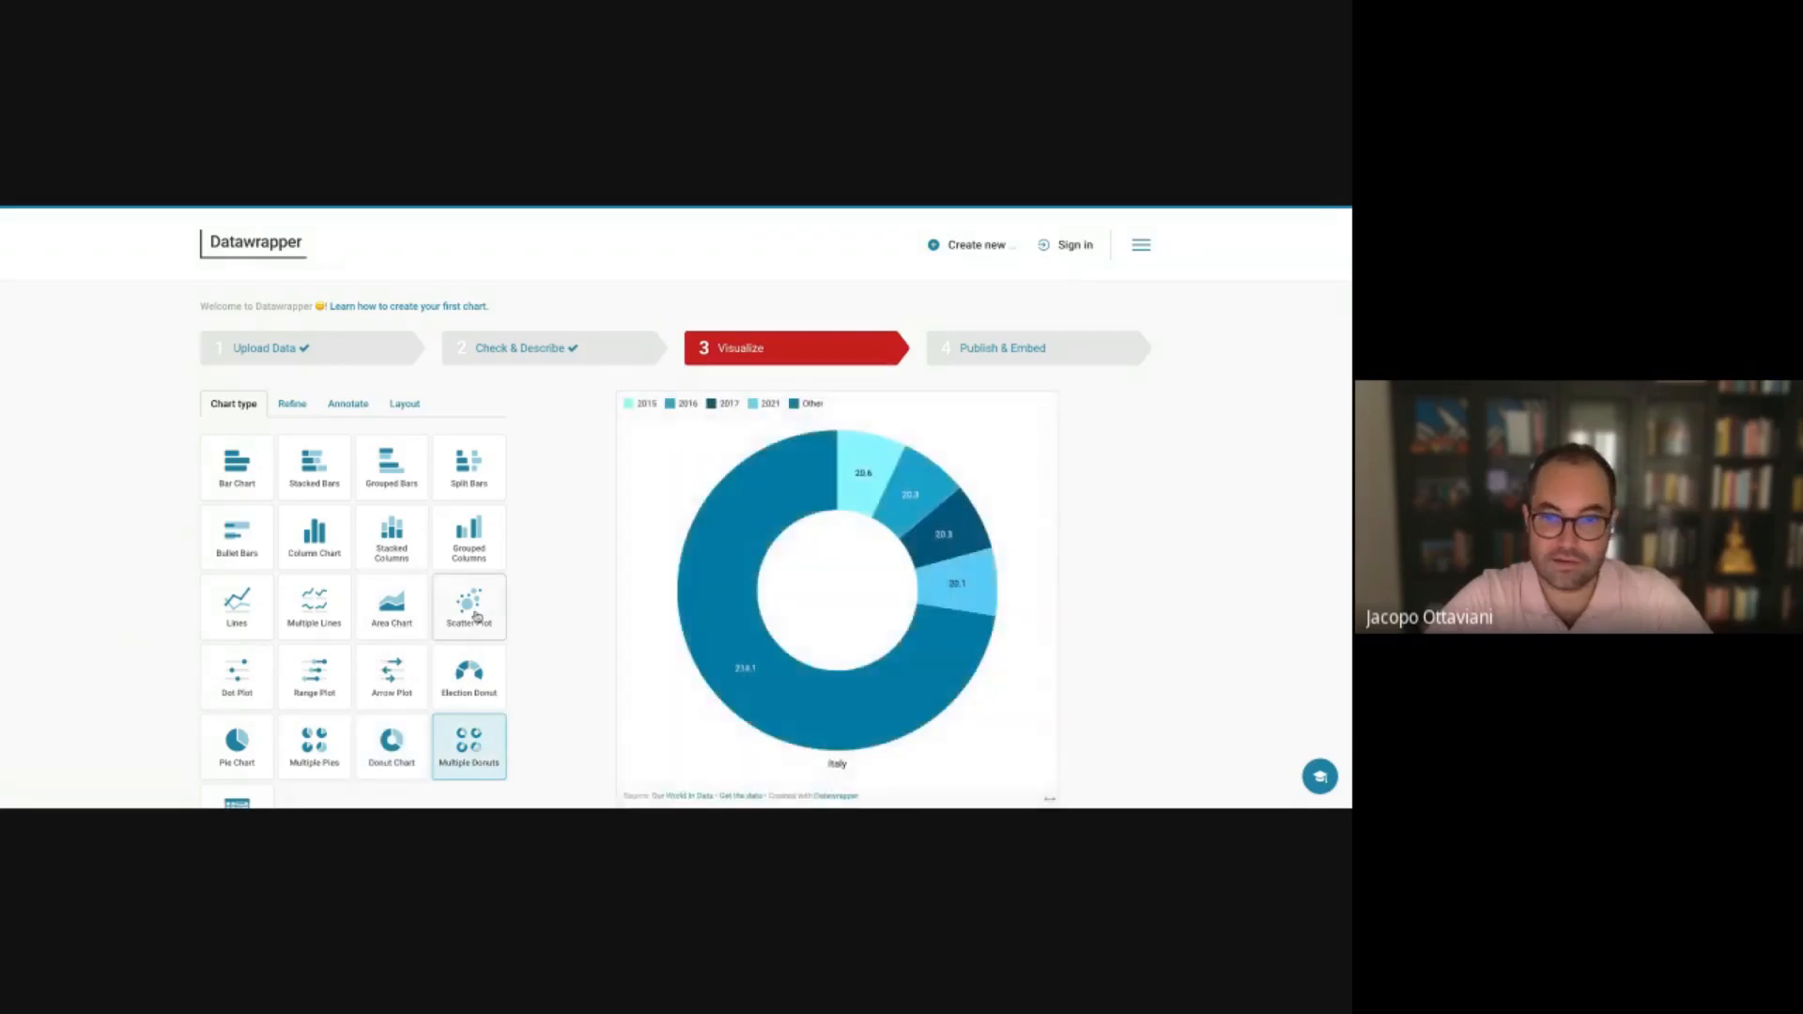
click(319, 616)
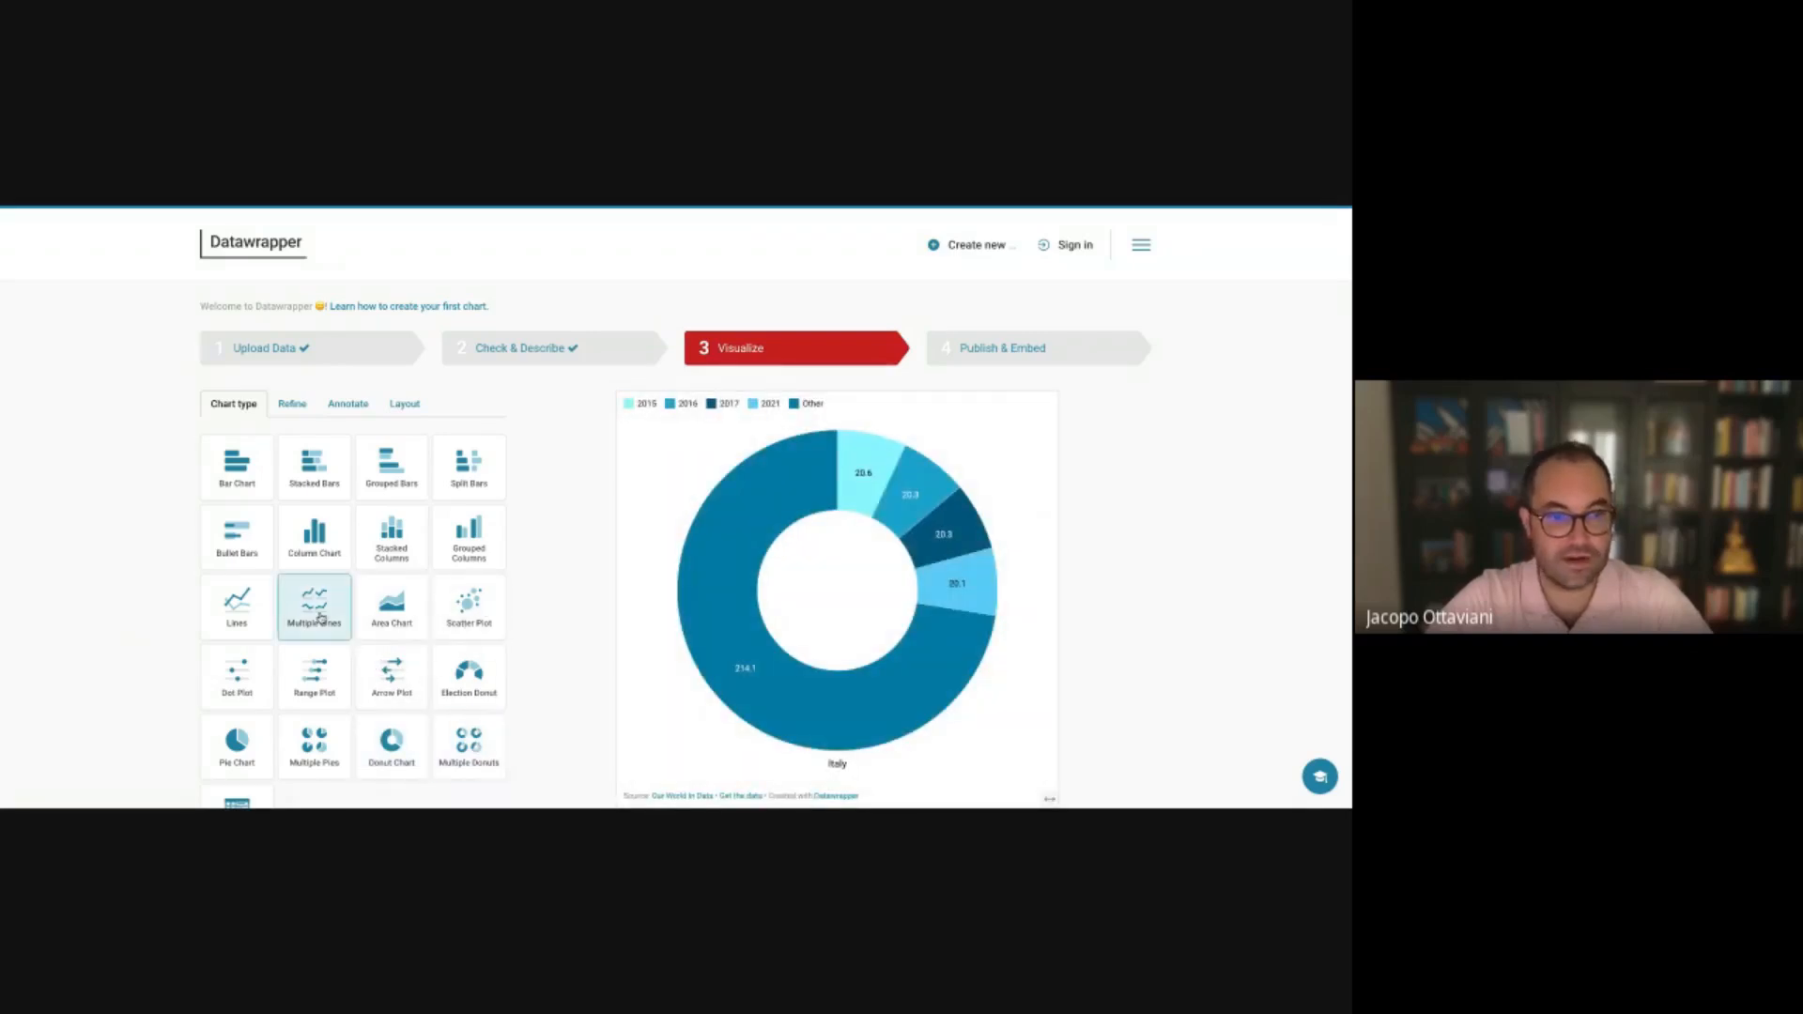
Set the chart type to Lines, look over the chart and switch back to the Italy data in Google Sheets
click(256, 600)
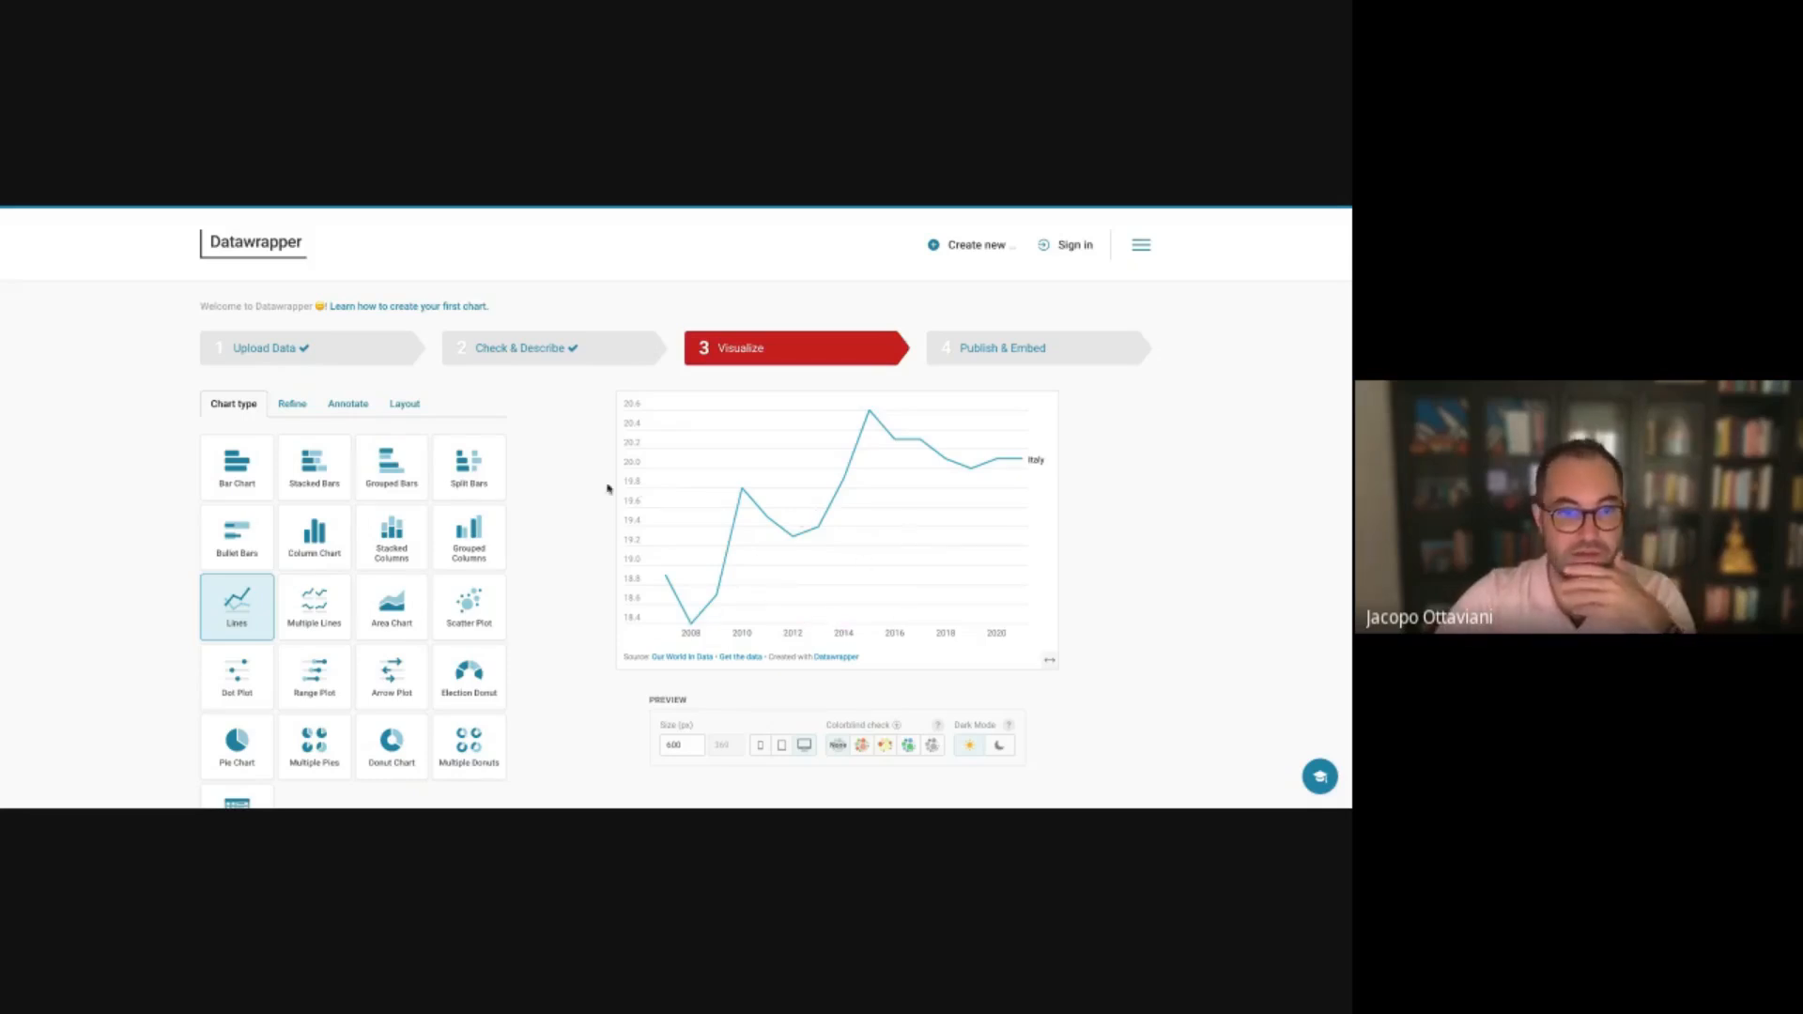
scroll(522, 491, down, 2)
scroll(517, 491, up, 2)
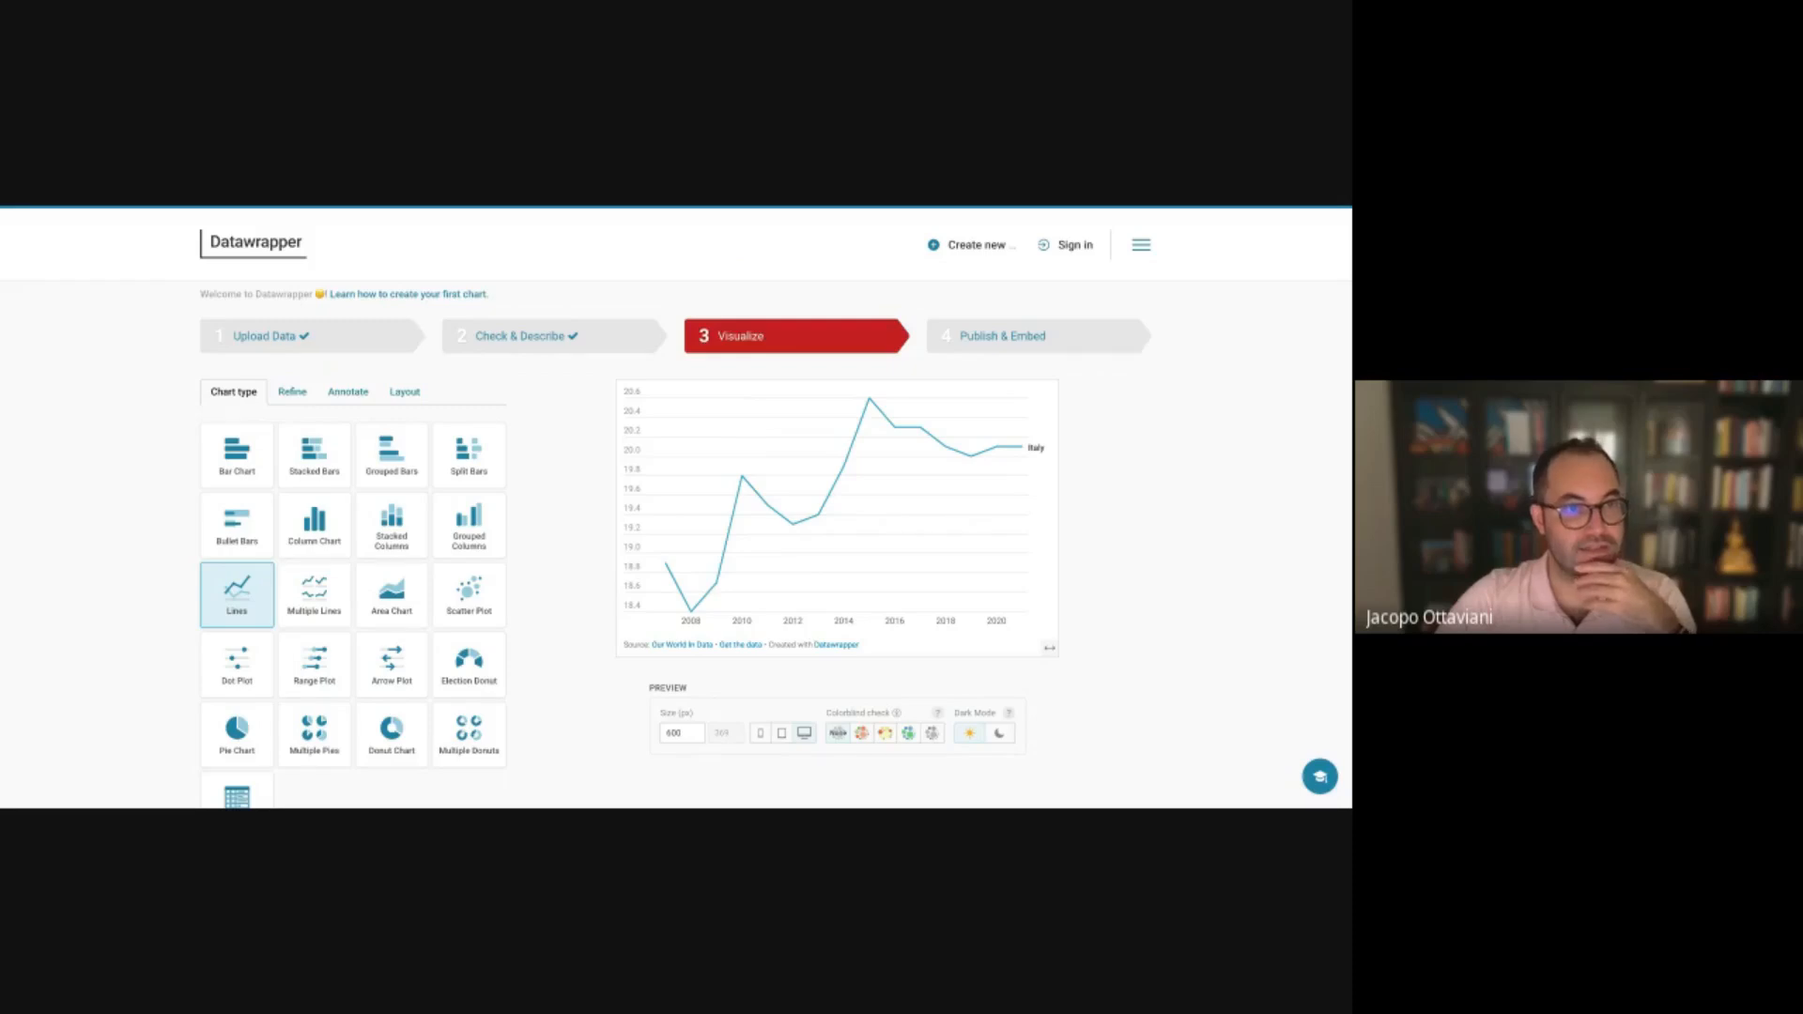
key(ctrl+shift+Tab)
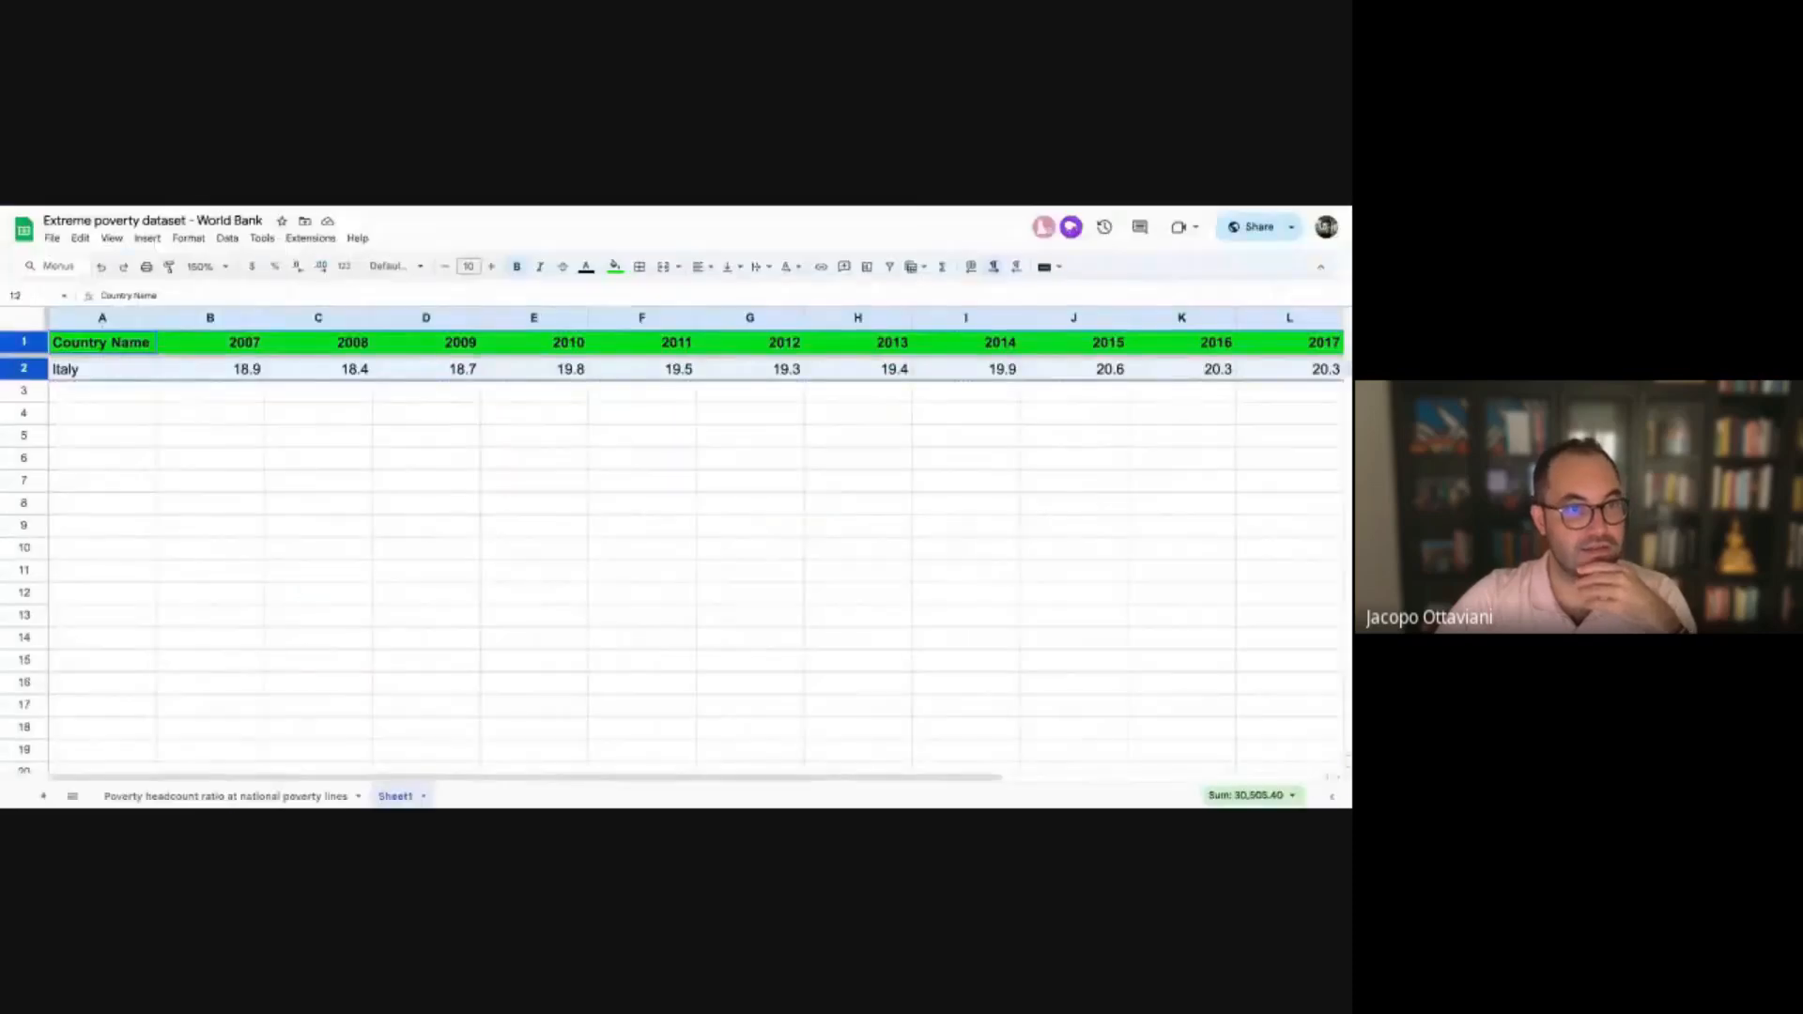
Copy the name of the source data sheet, "Poverty headcount ratio at national poverty lines"
click(89, 350)
click(85, 392)
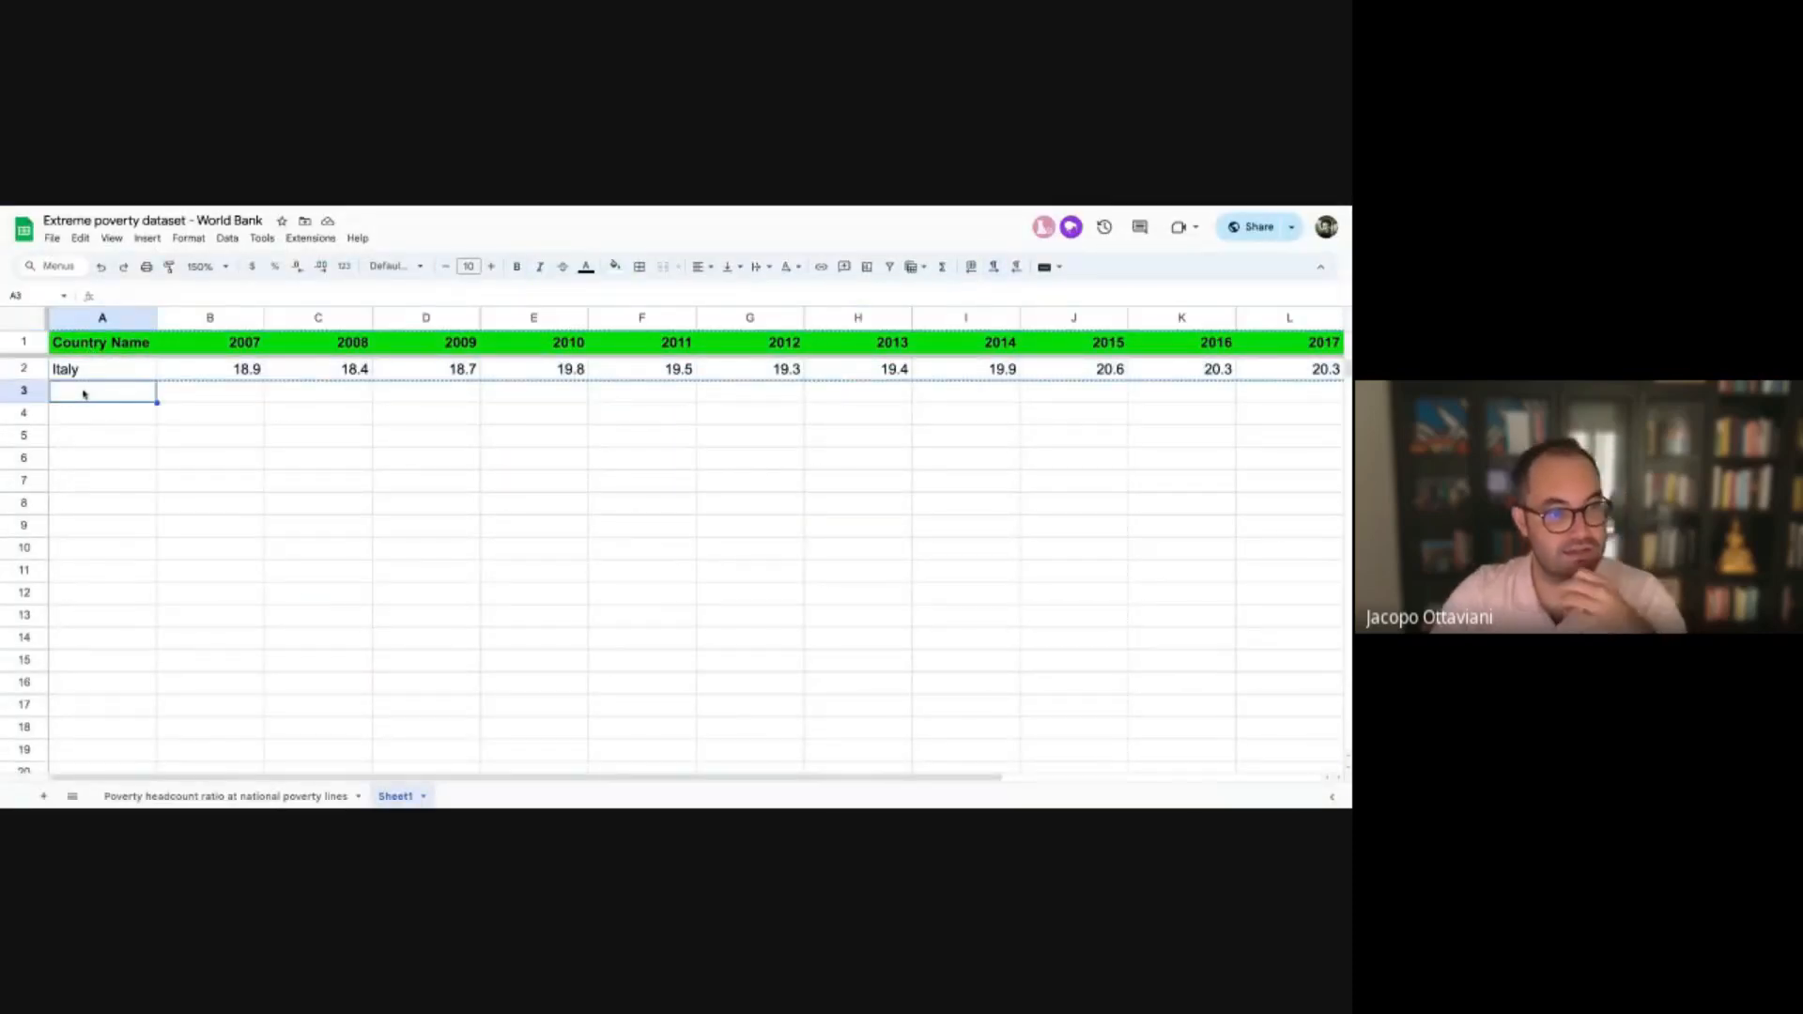
double_click(261, 797)
key(ctrl+c)
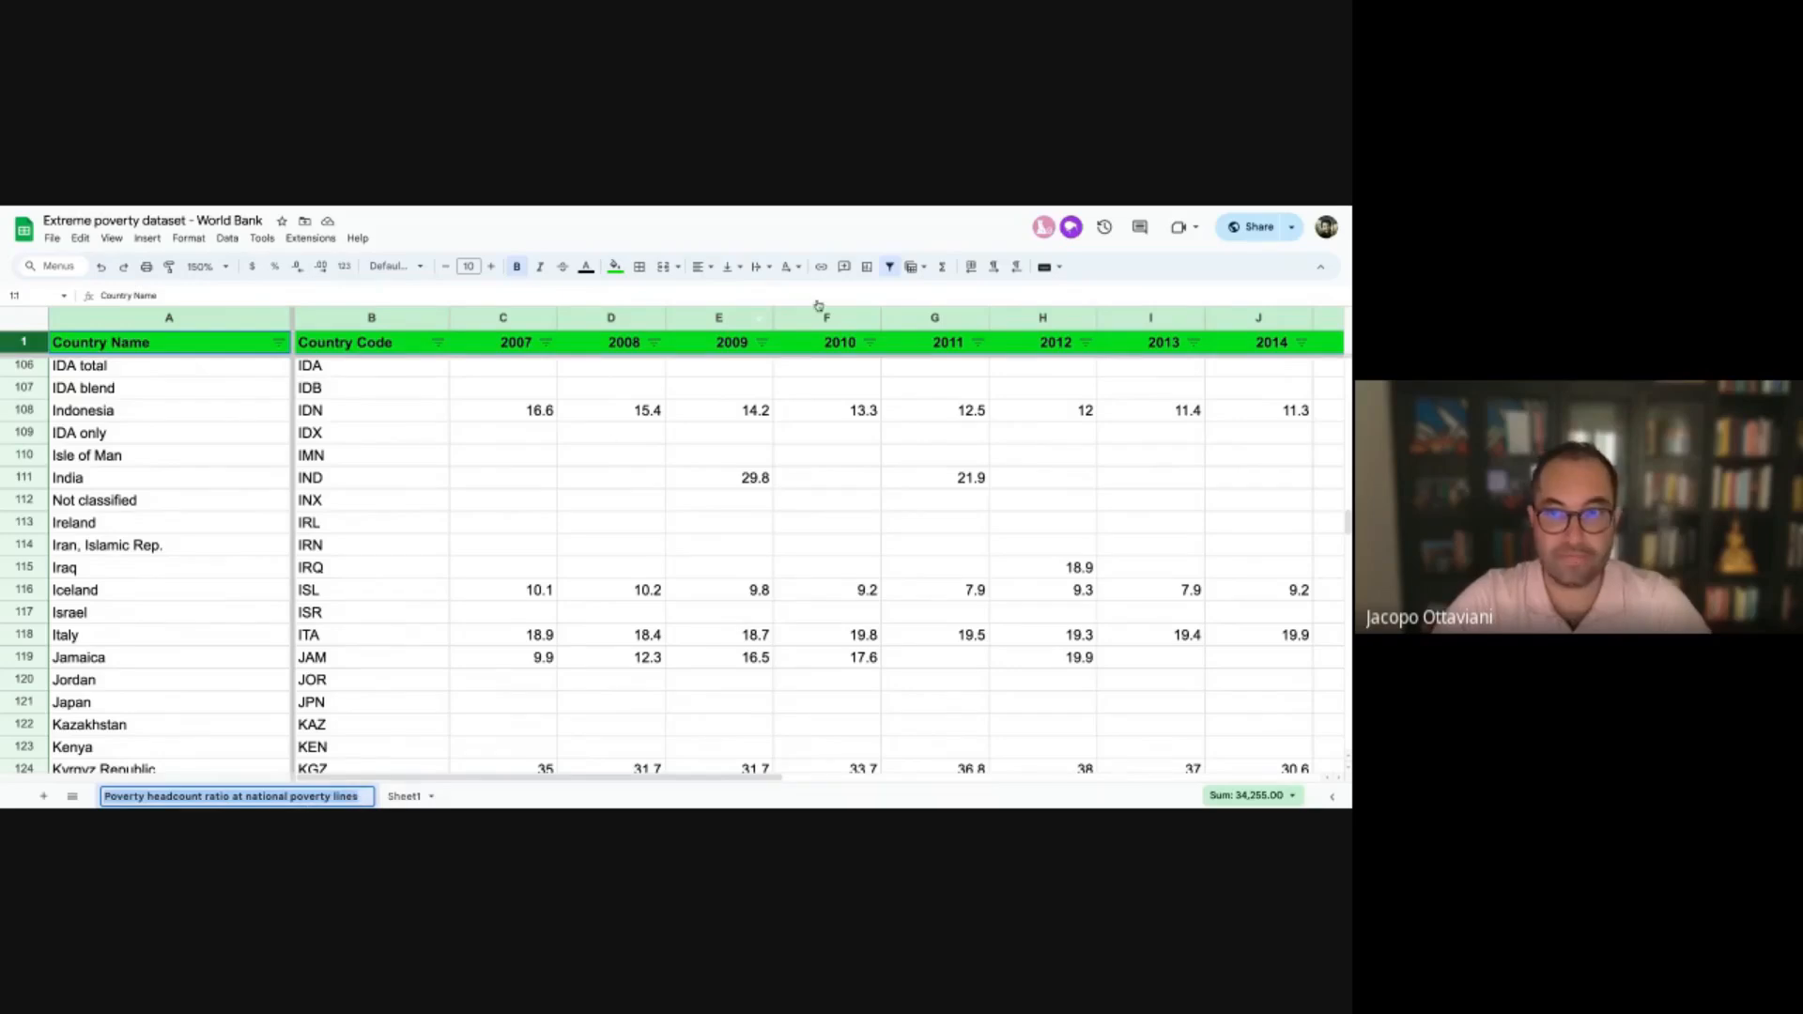
key(Return)
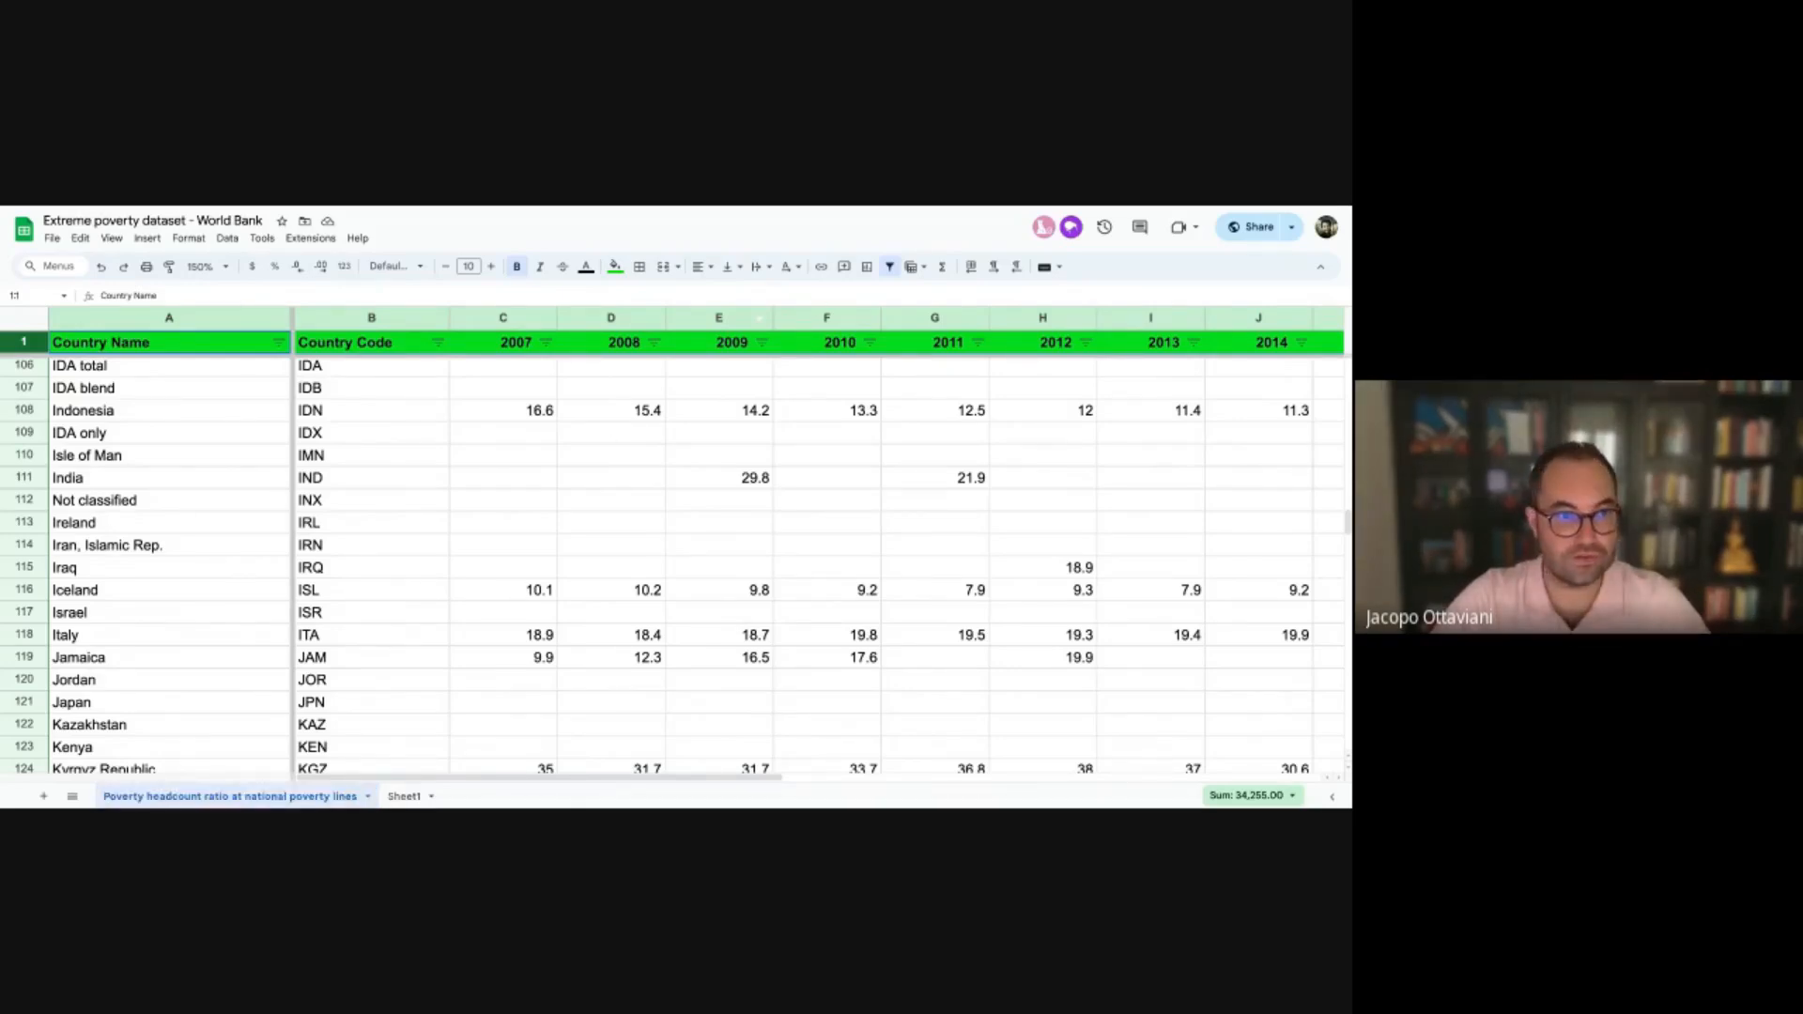
Switch to Datawrapper and paste "Poverty headcount ratio at national poverty lines" as the chart title
key(ctrl+Tab)
click(292, 403)
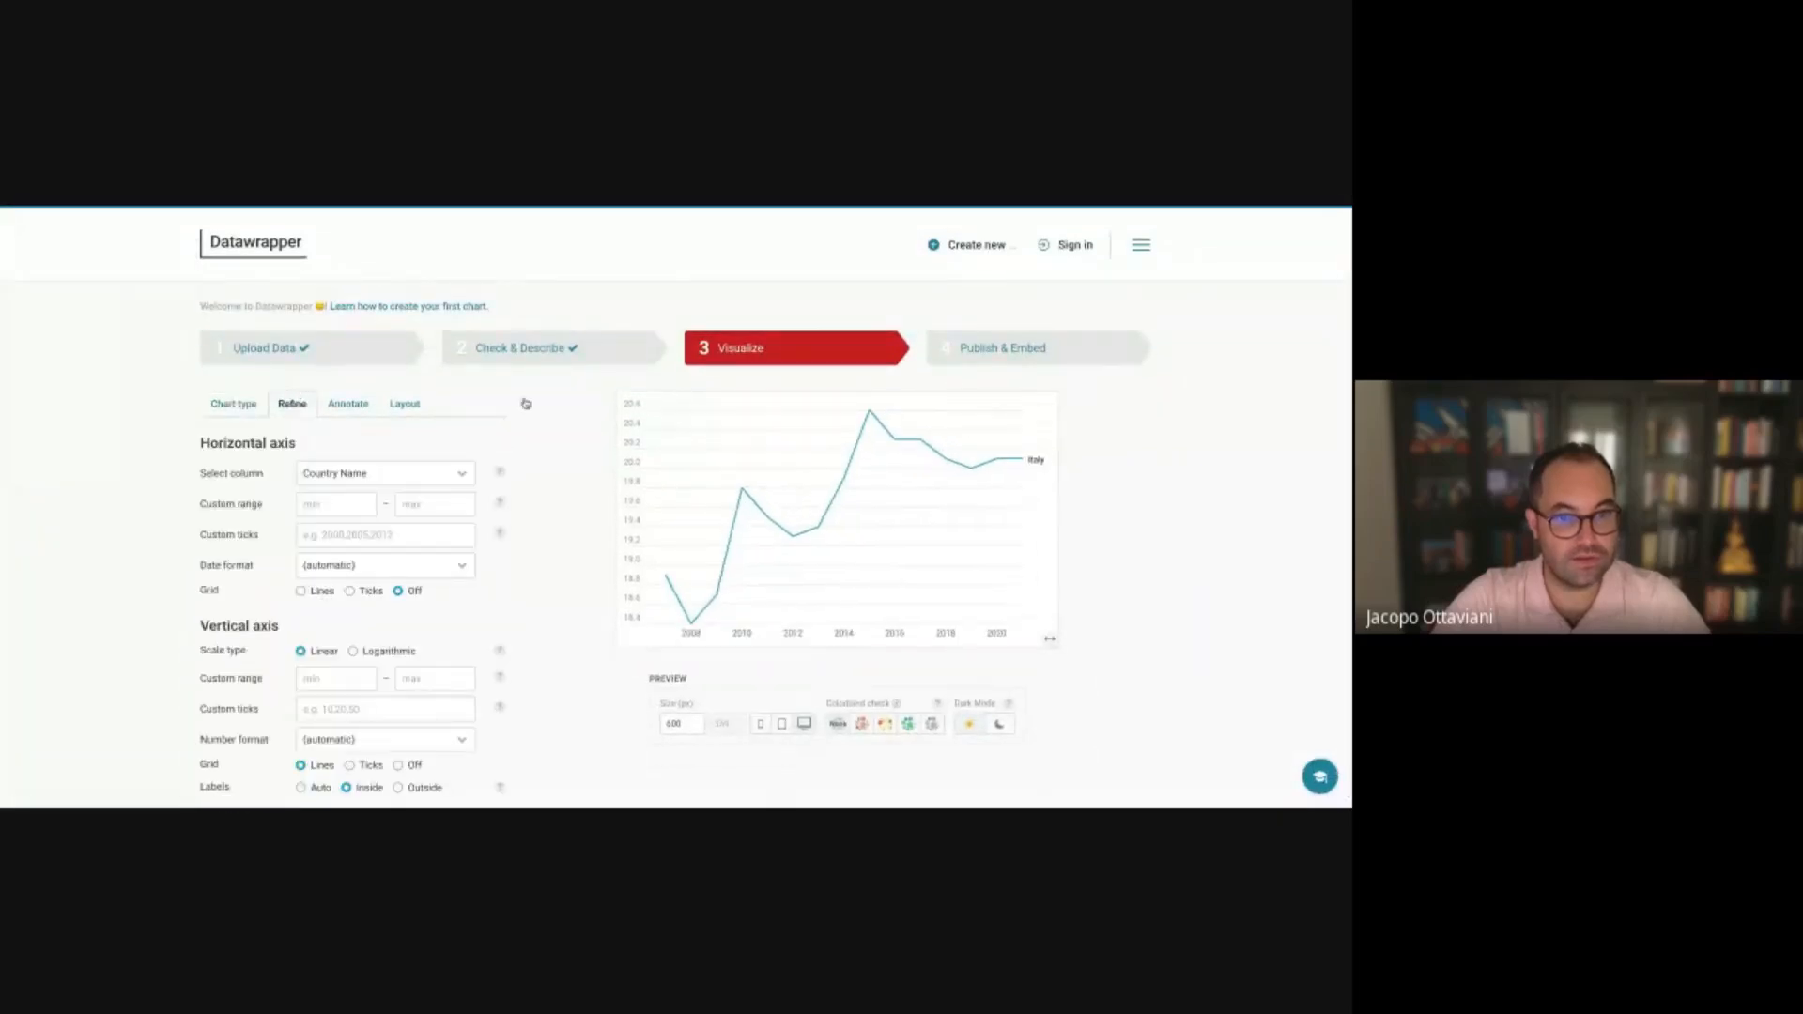
click(371, 404)
click(354, 461)
key(ctrl+v)
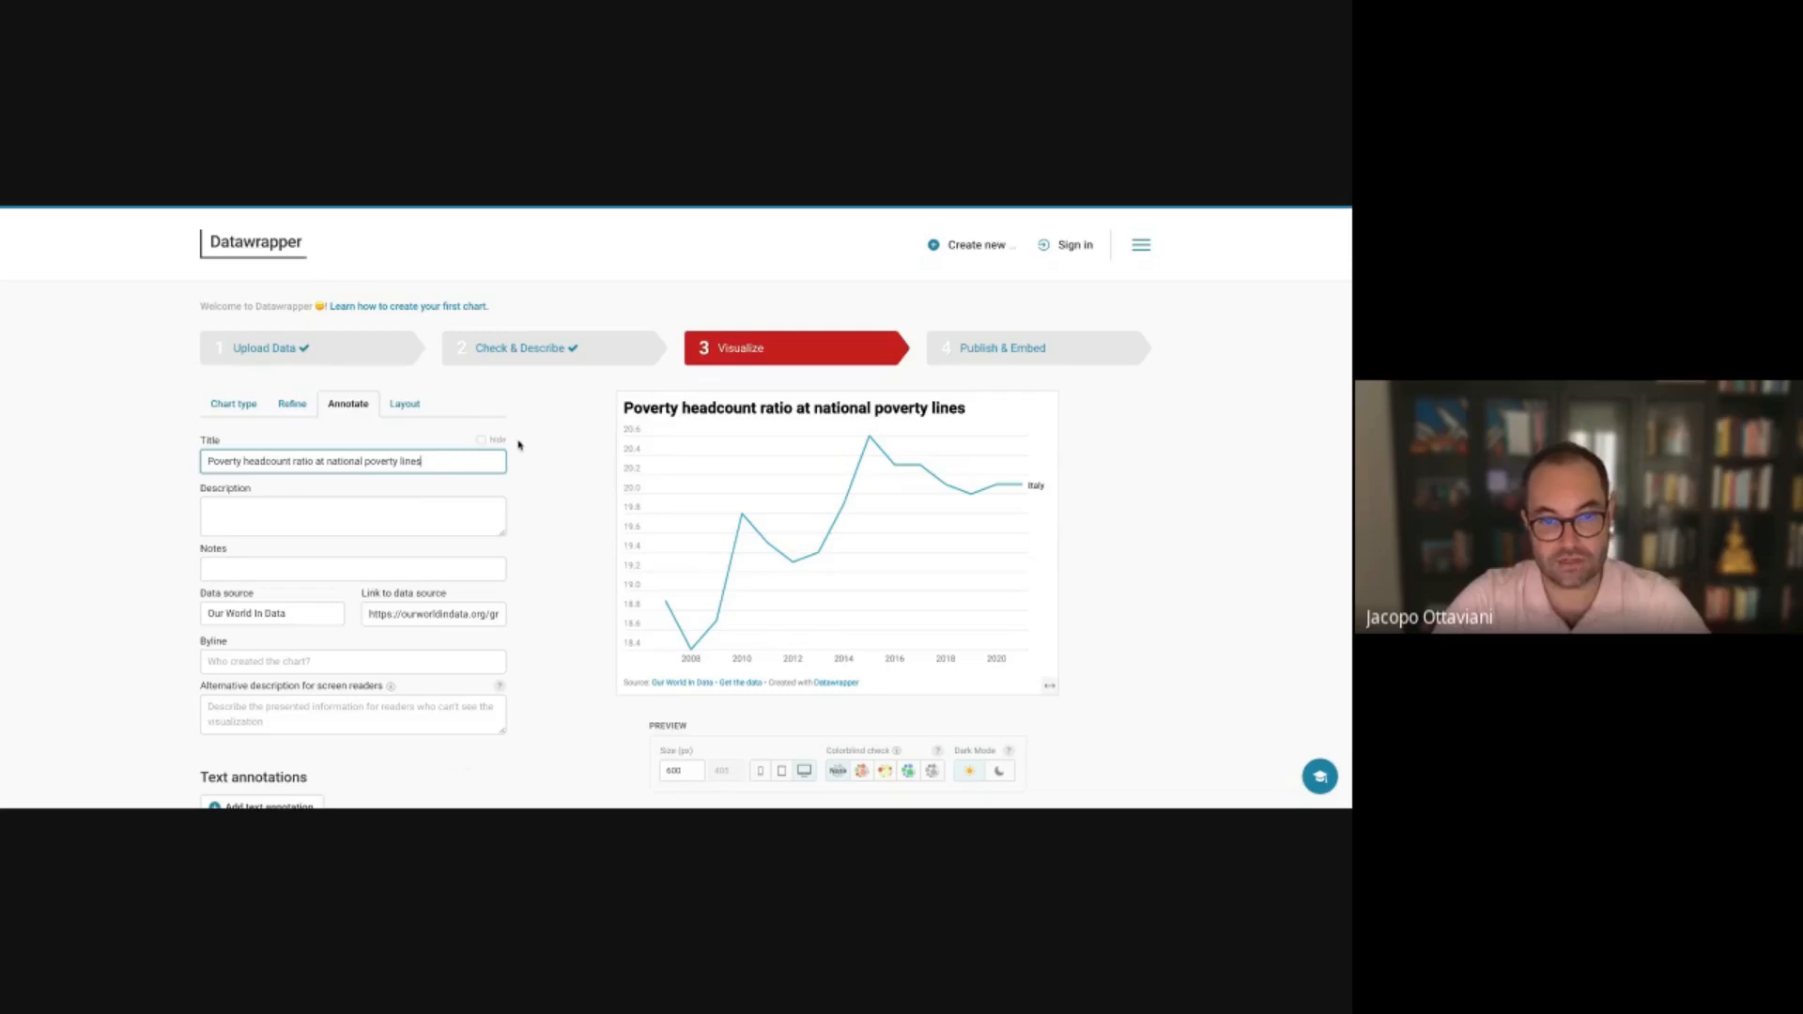
click(422, 508)
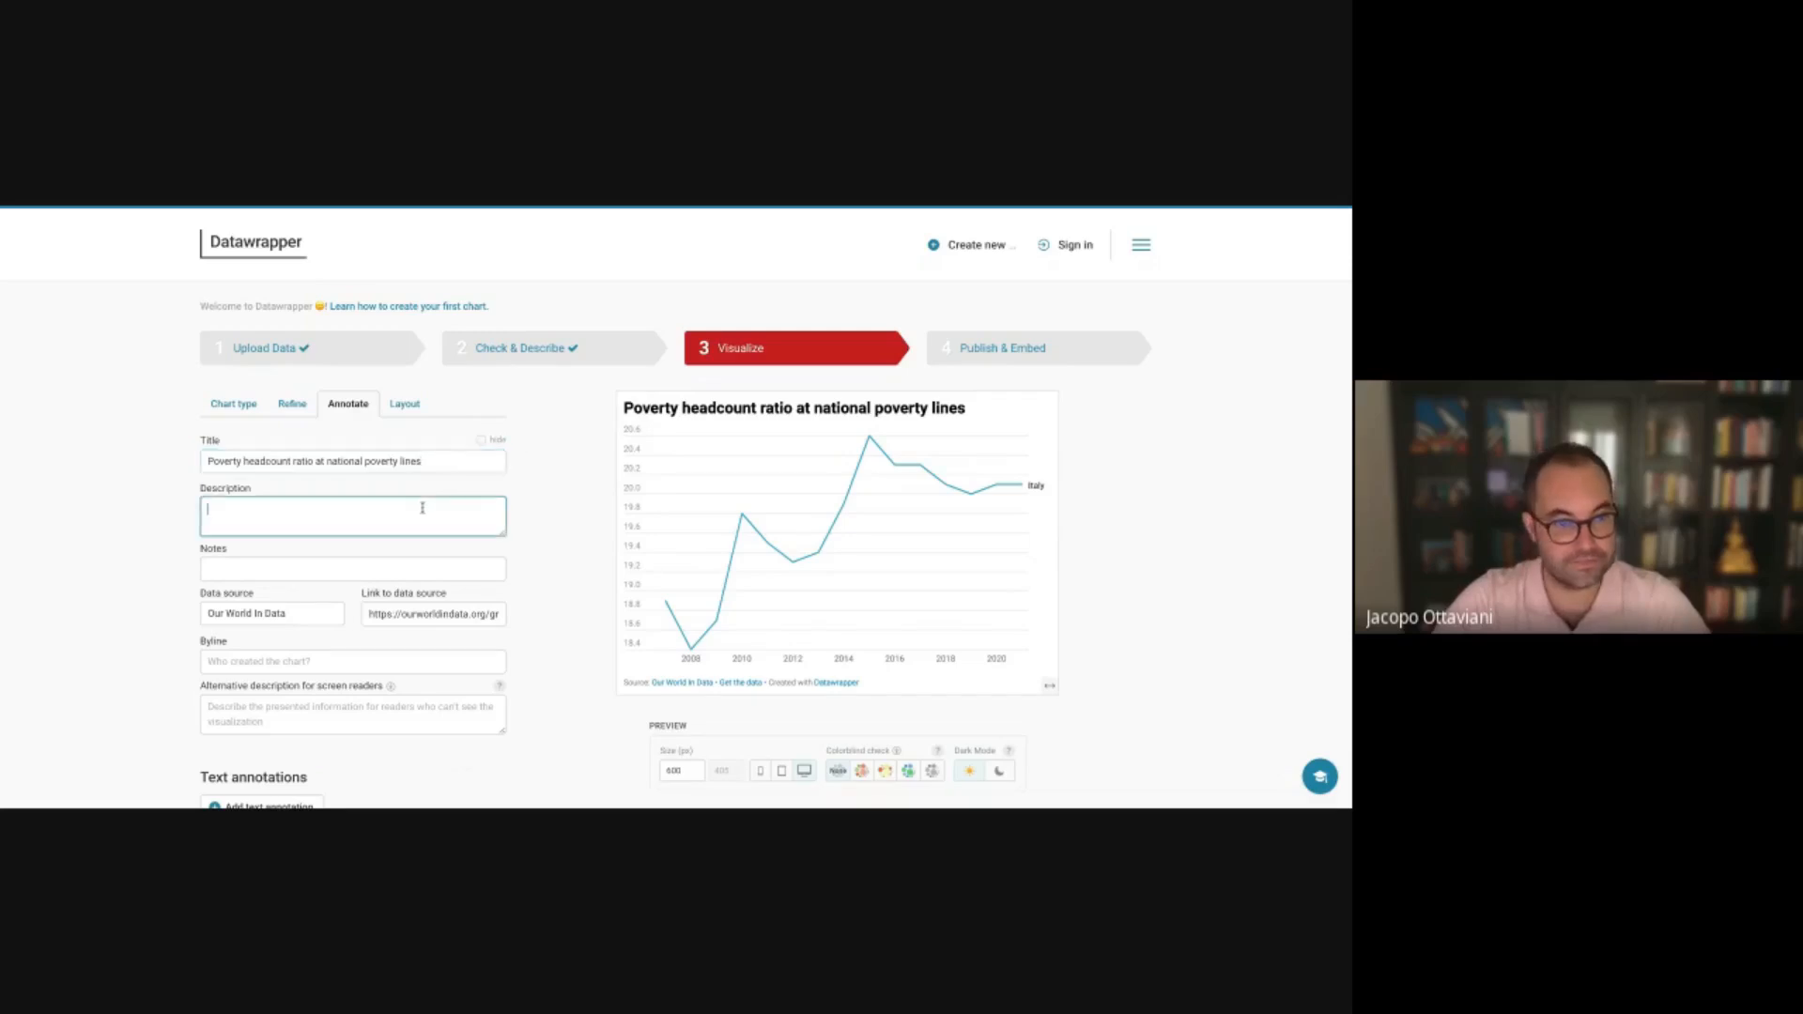
Set the Italy line's width to the thickest preset
click(234, 405)
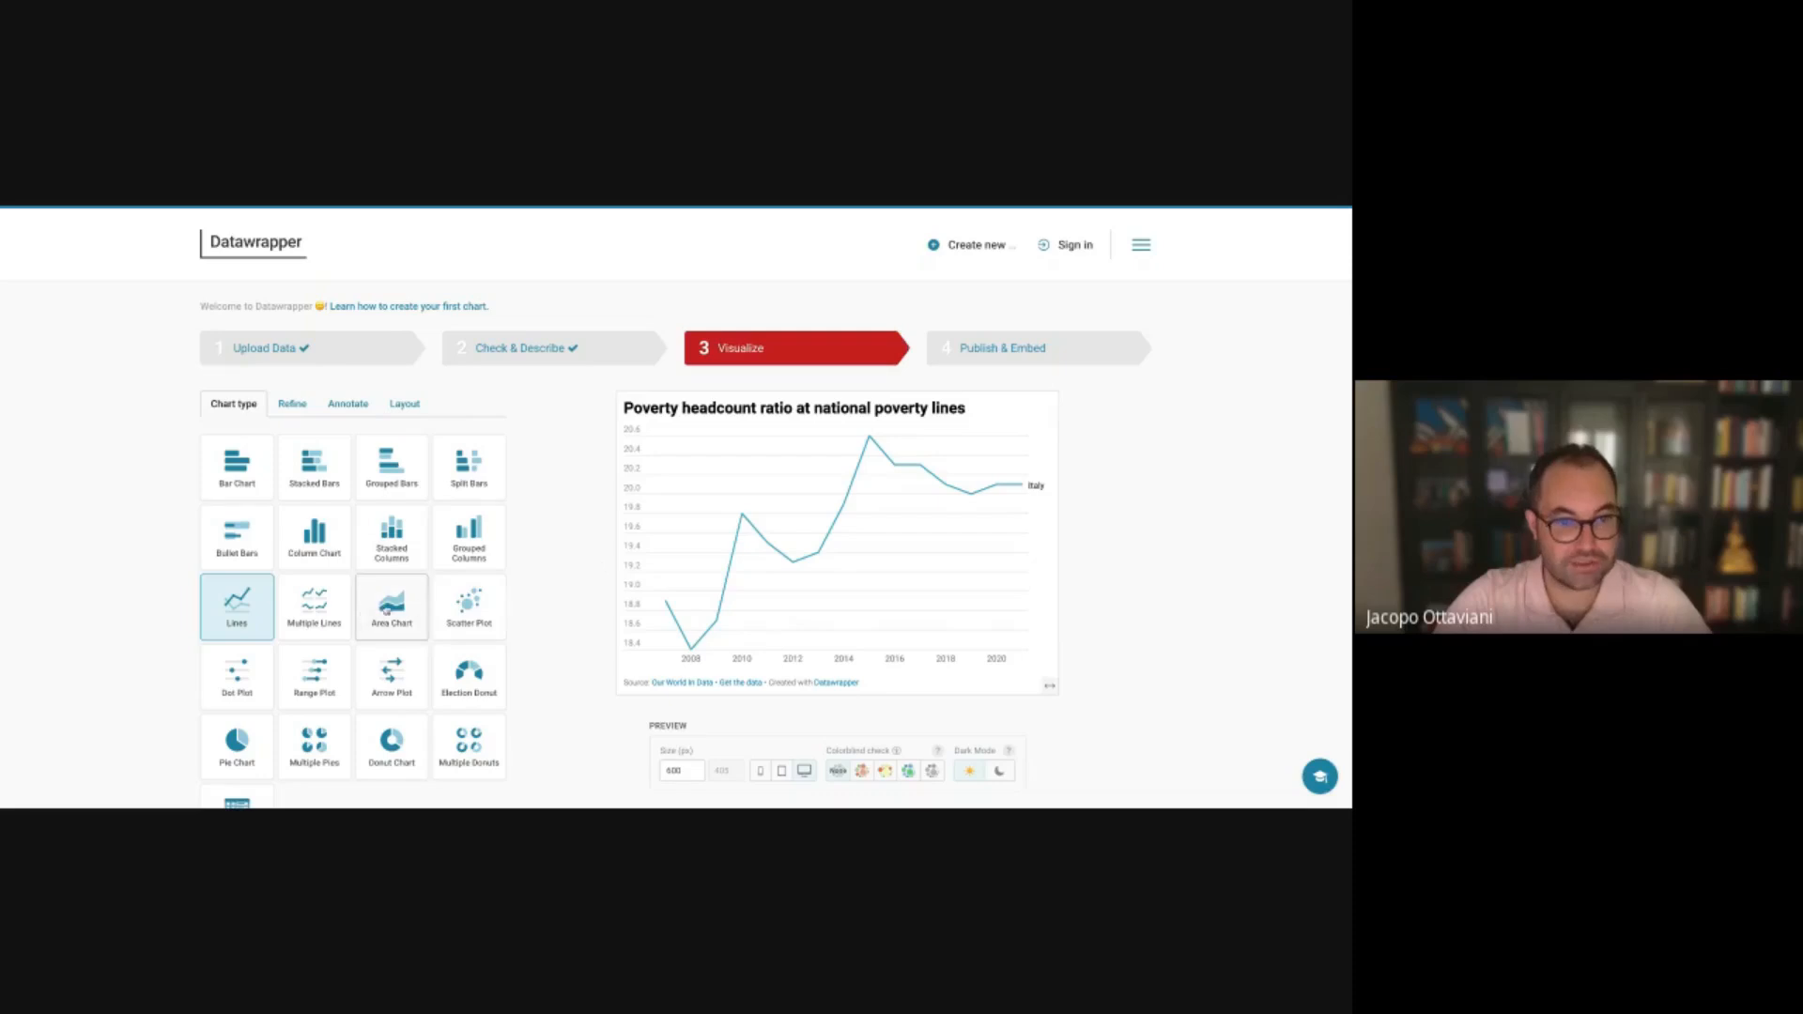
click(293, 405)
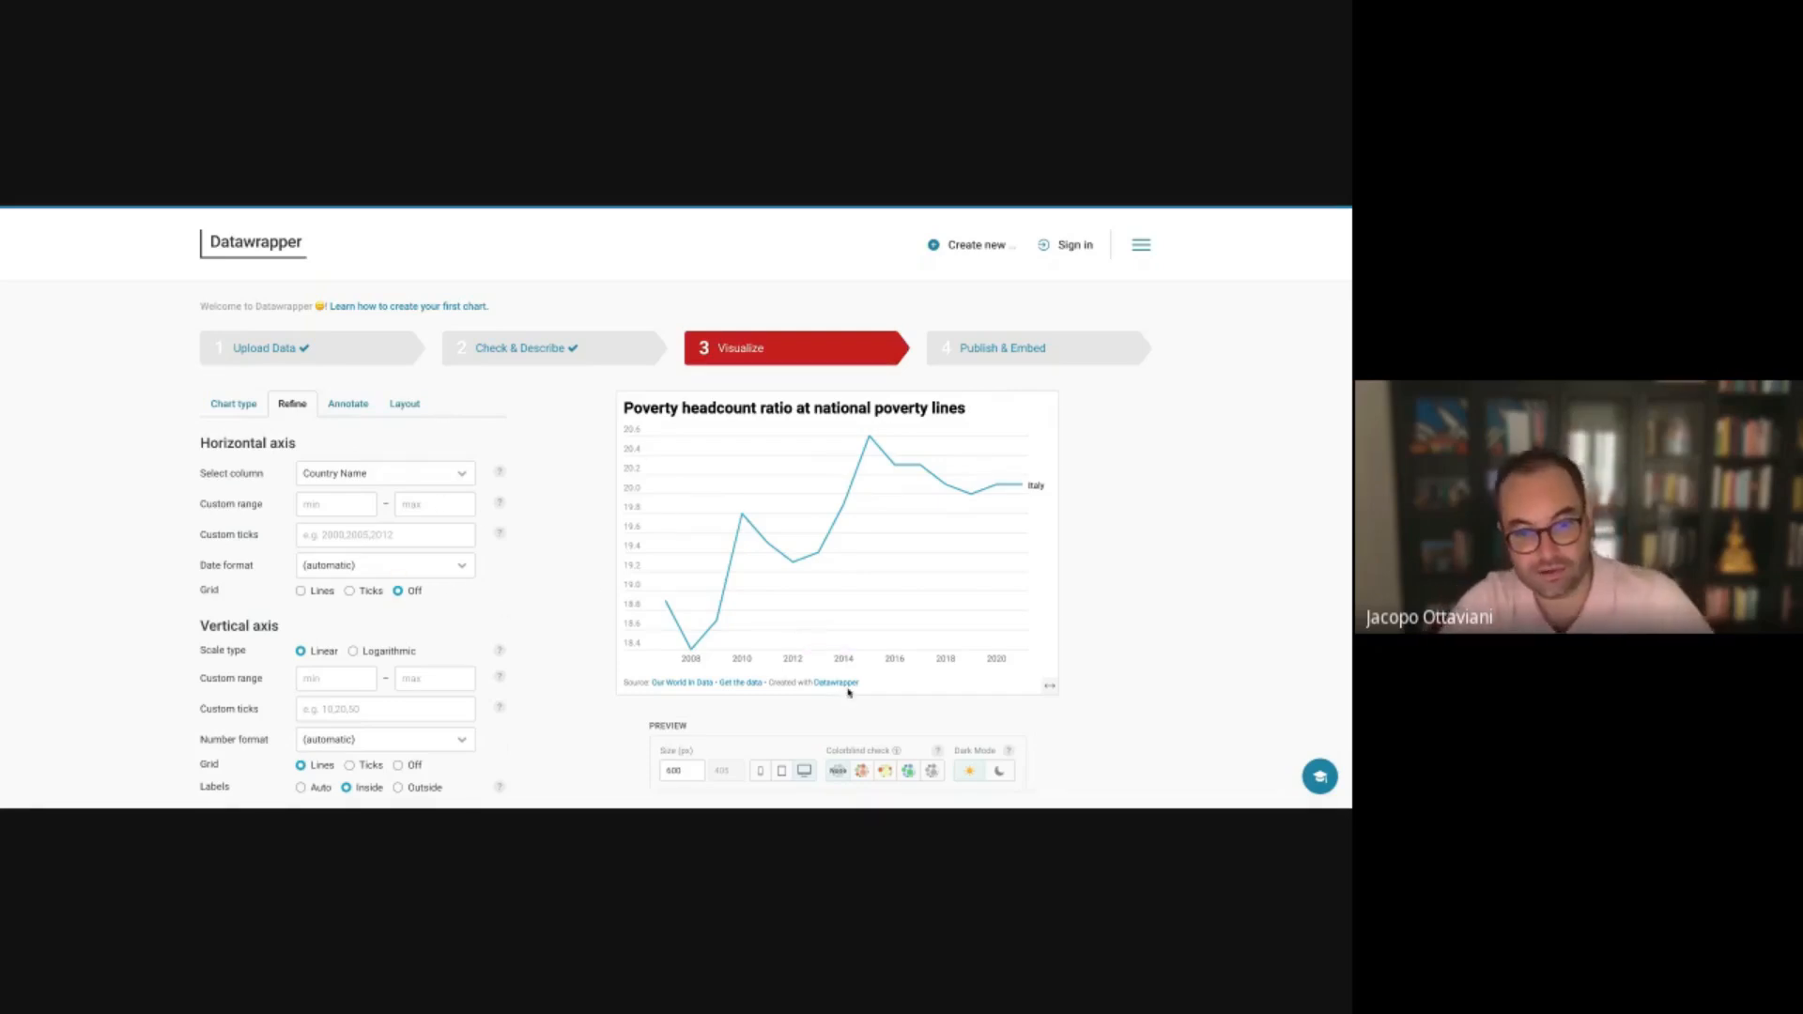
scroll(414, 662, down, 3)
scroll(414, 663, up, 2)
scroll(414, 663, down, 3)
click(385, 671)
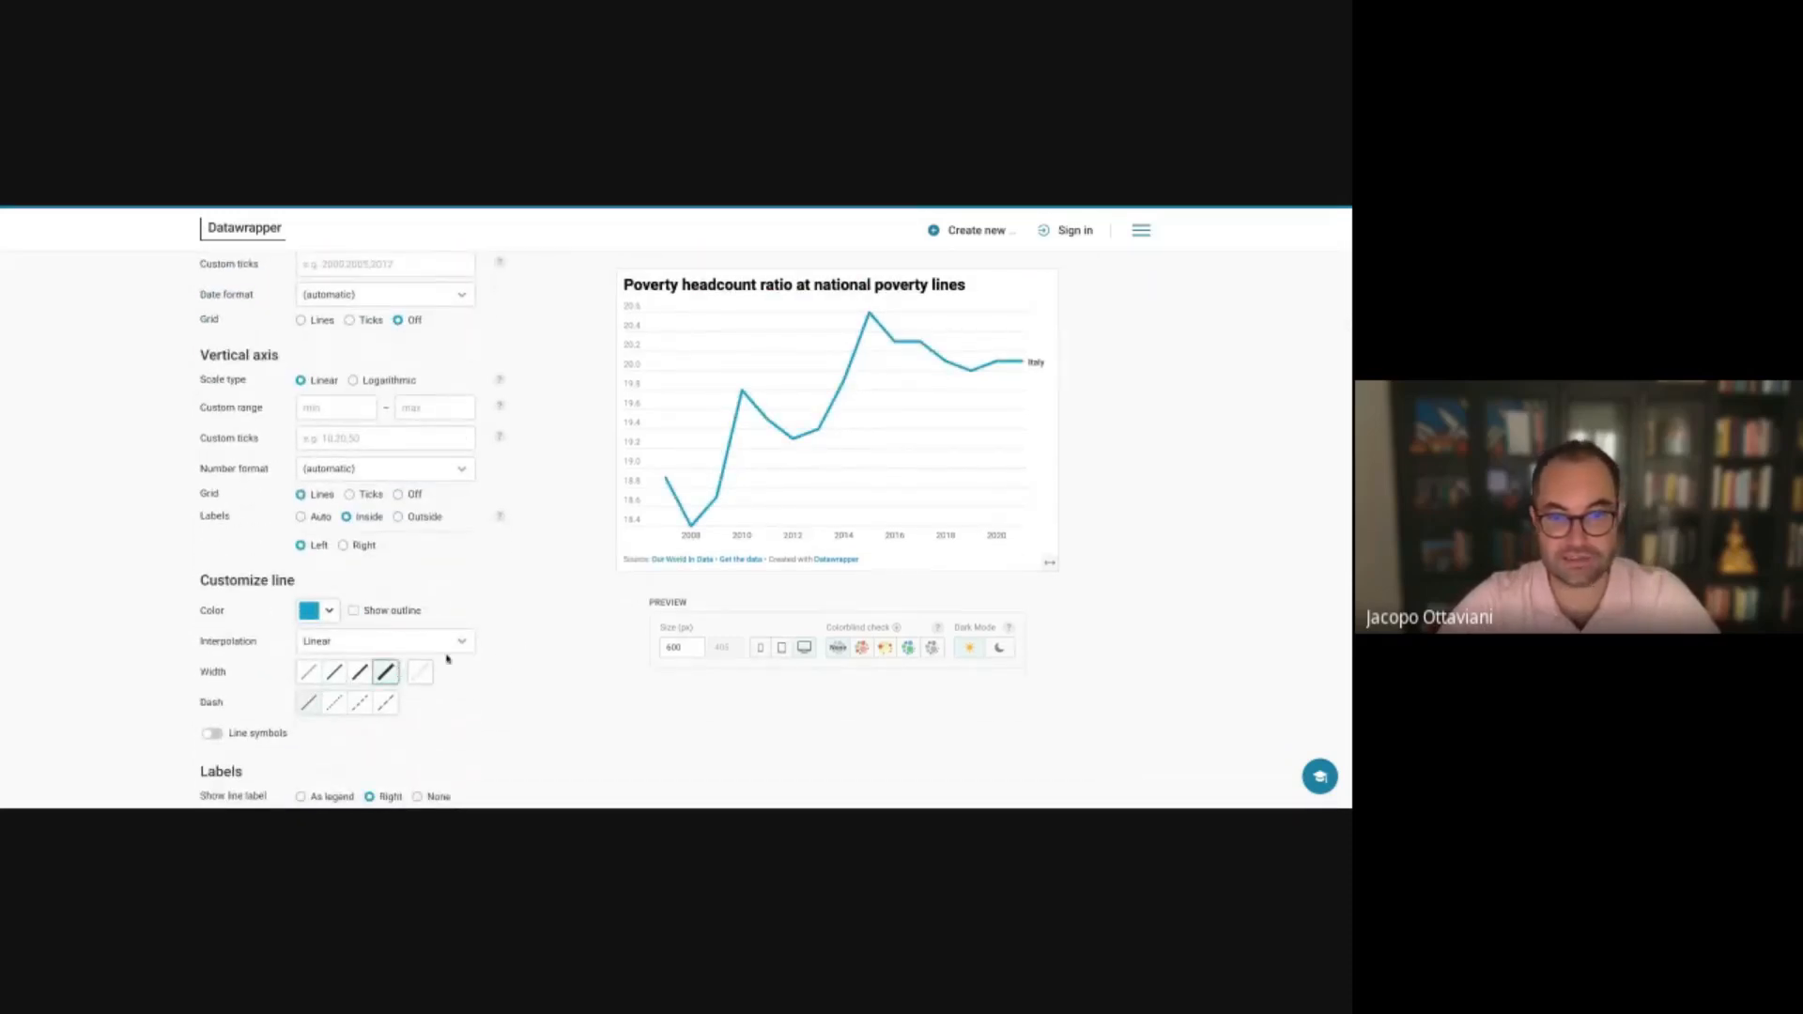
Set the vertical axis custom range to 0–30
scroll(576, 631, up, 5)
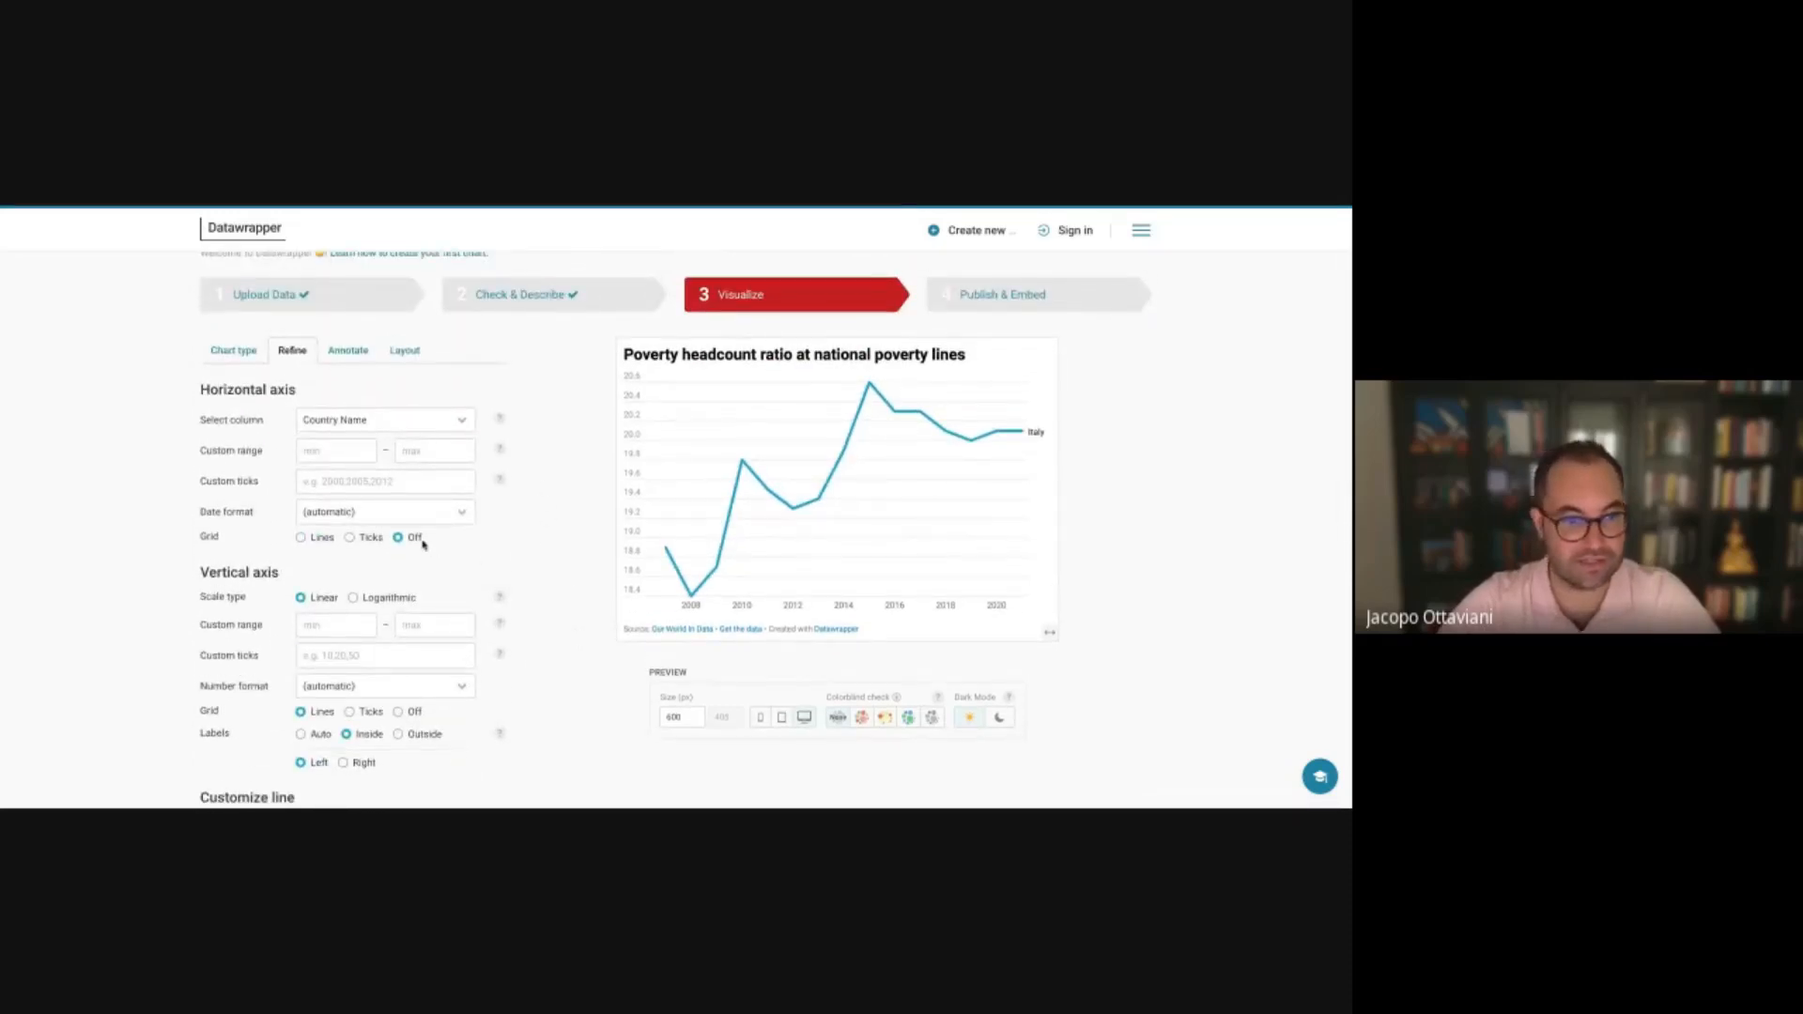
click(341, 448)
click(337, 625)
text(0)
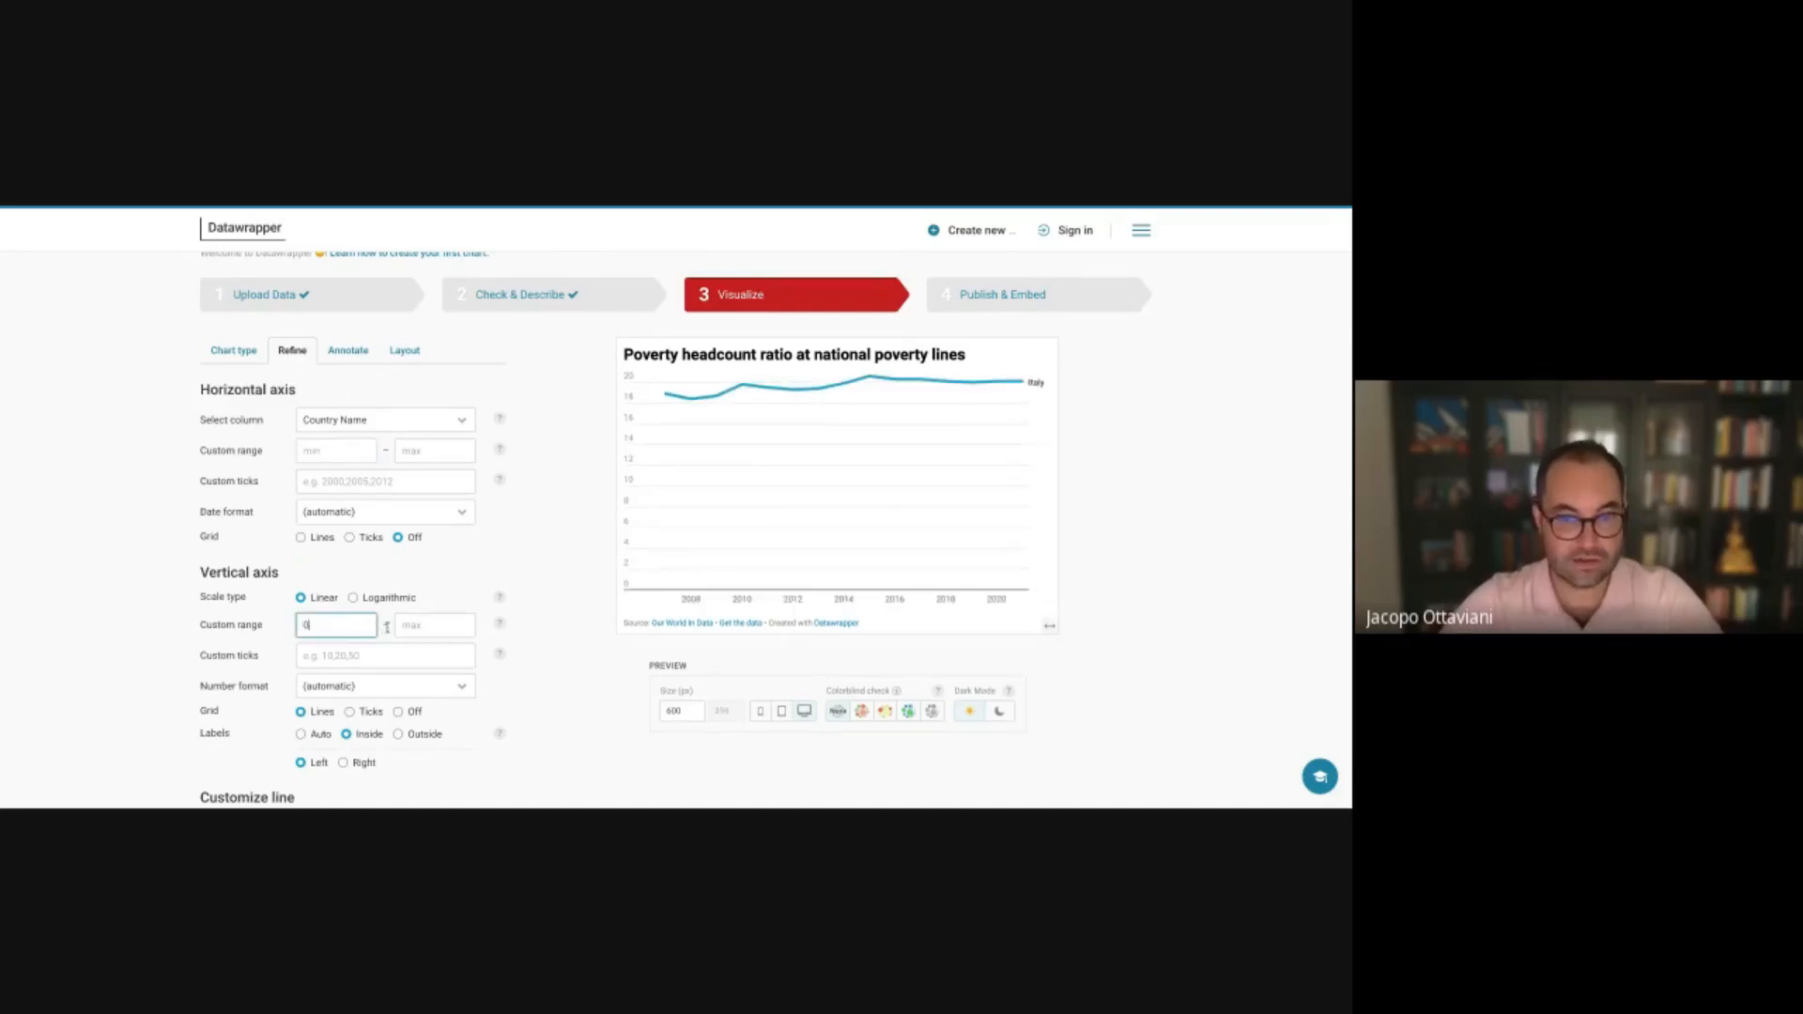
click(405, 622)
text(30)
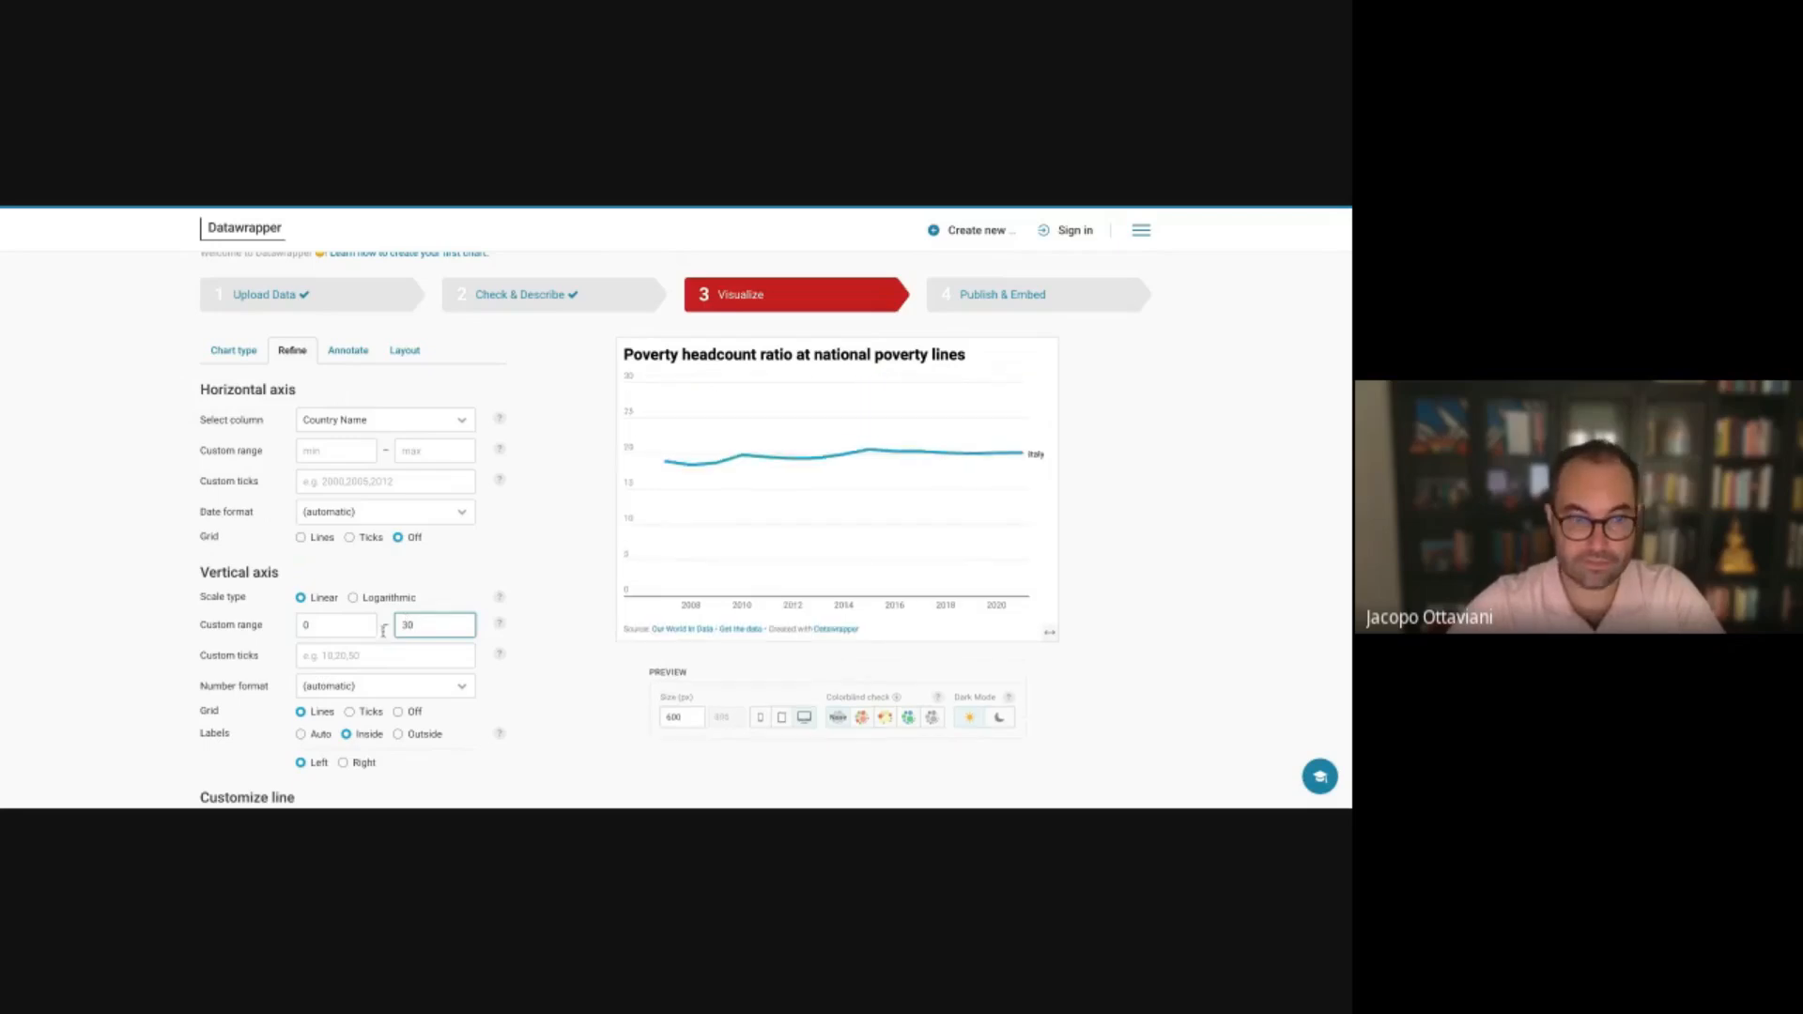
Set the vertical axis minimum to 15, try a maximum of 200, and settle on a maximum of 25
click(333, 625)
key(BackSpace)
text(15)
click(416, 623)
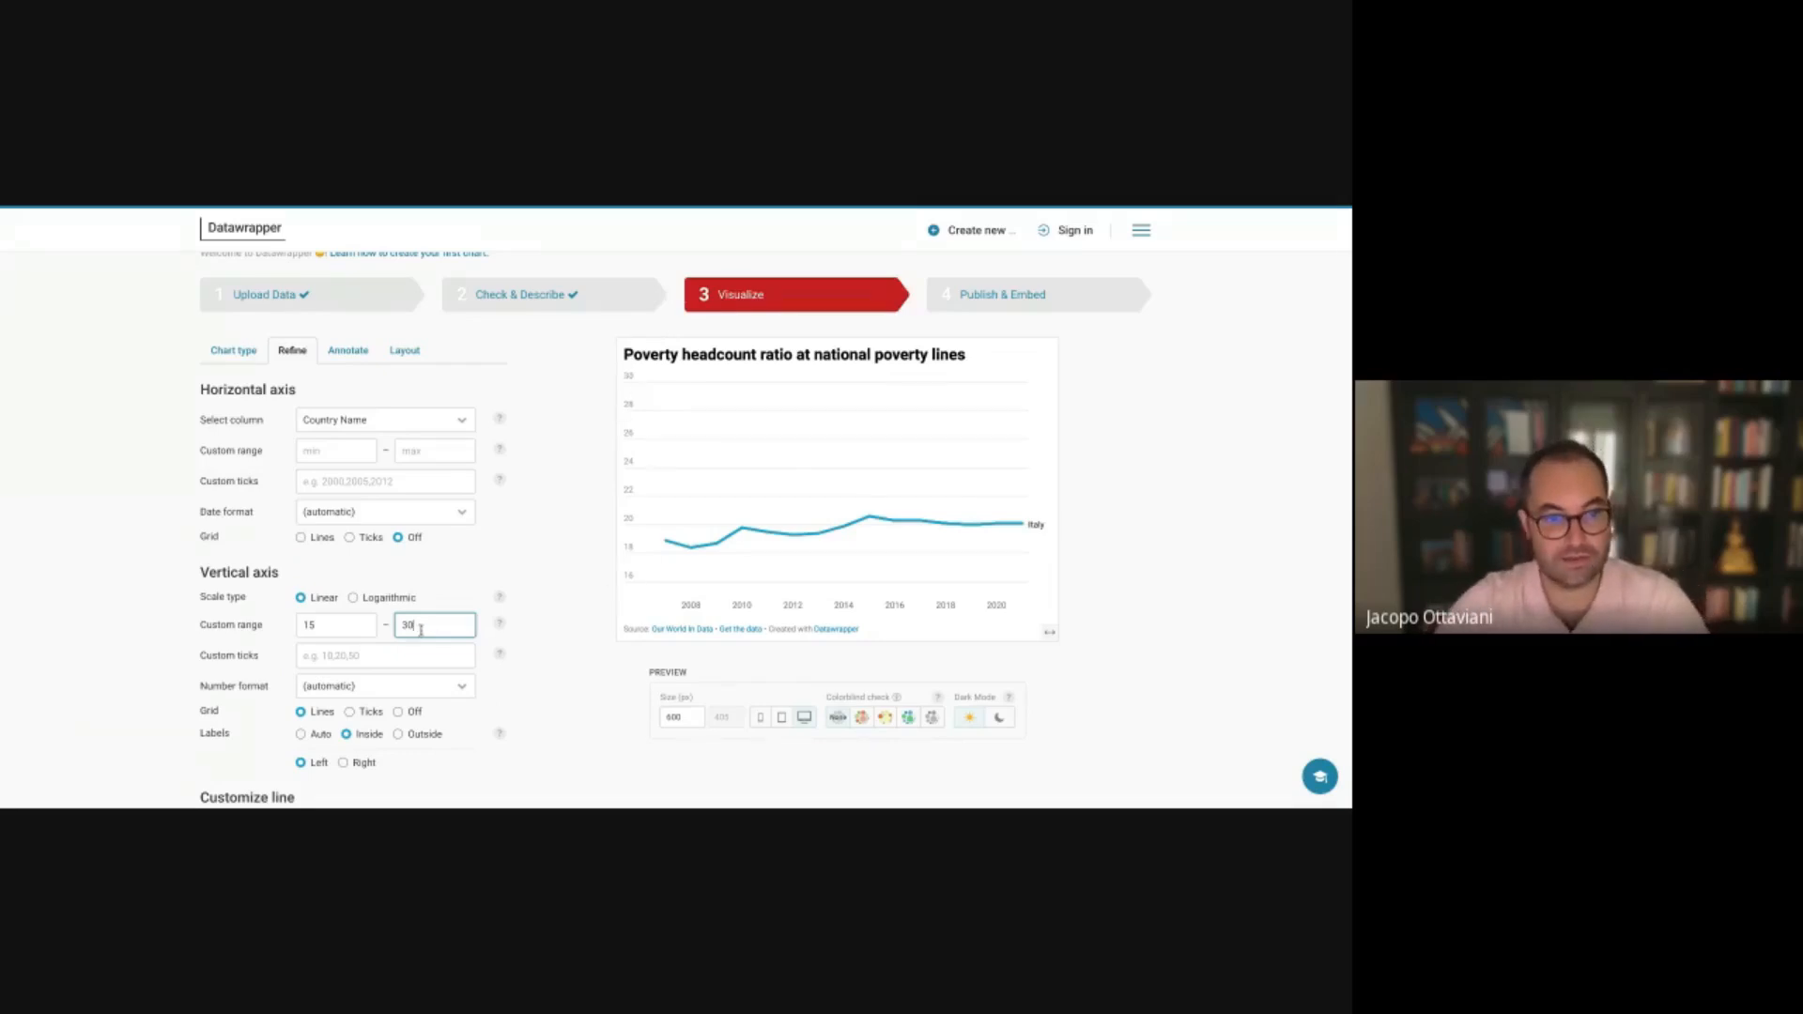
text(200)
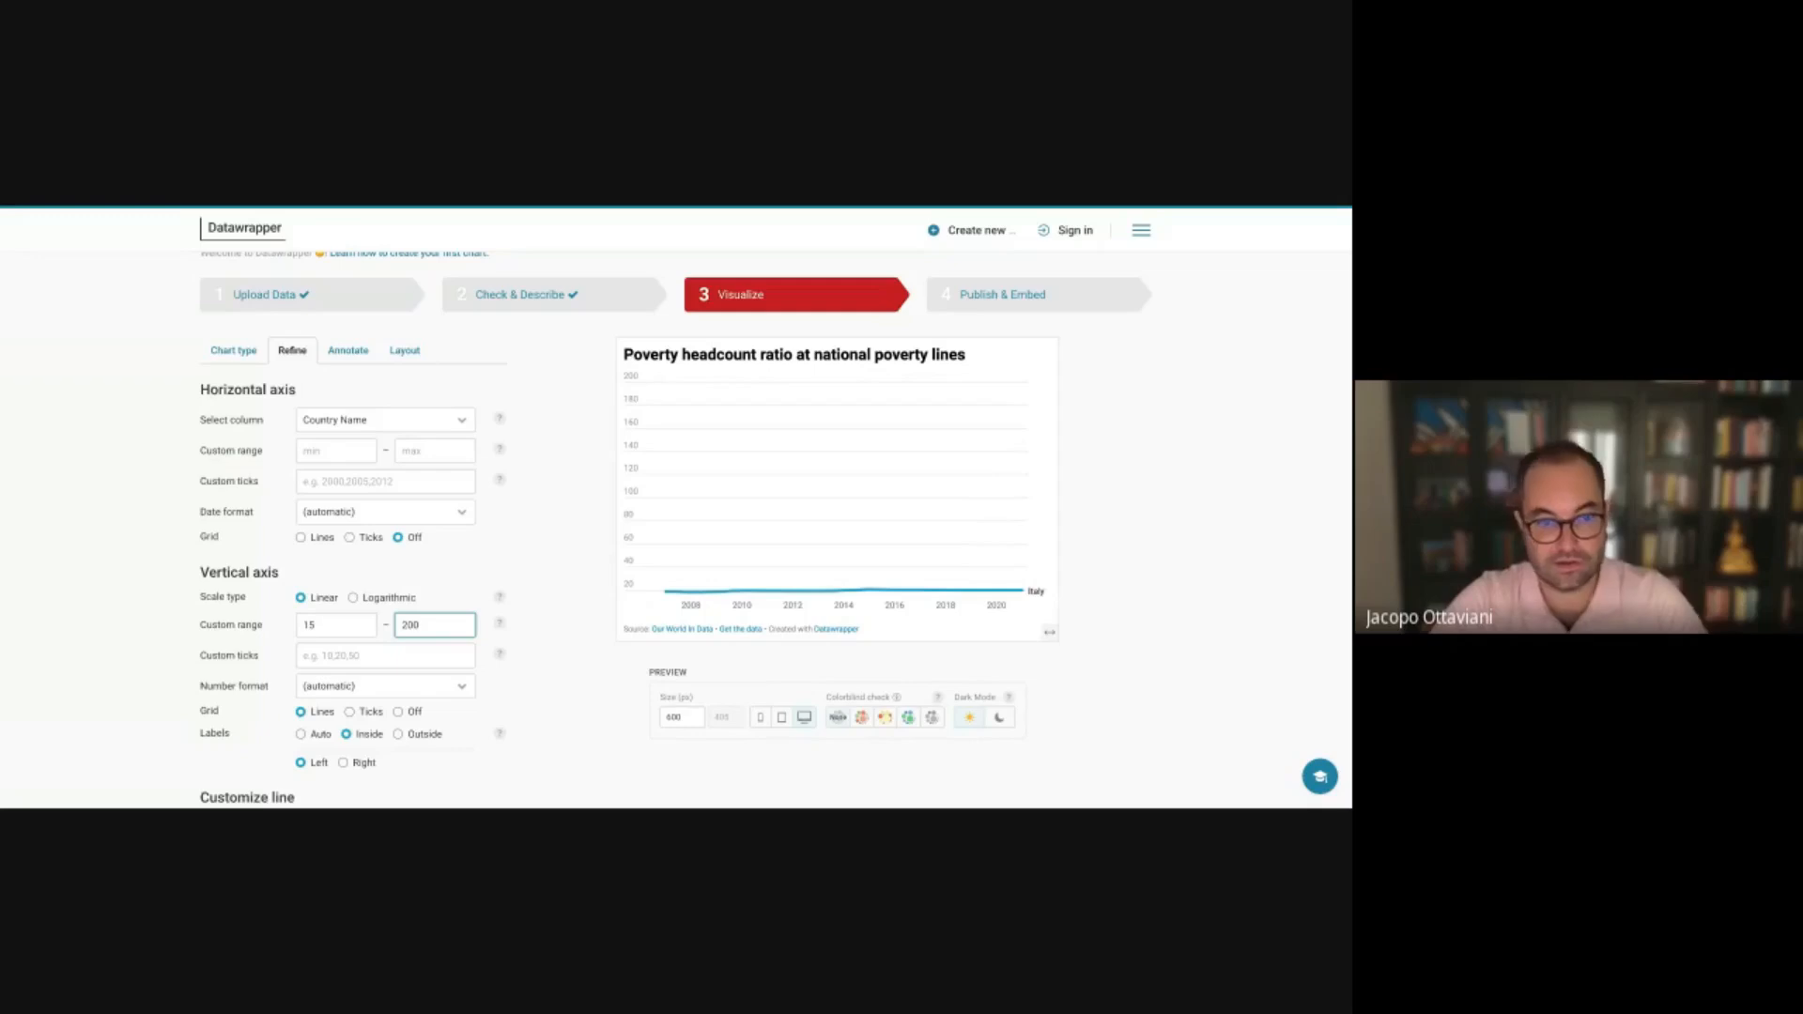
key(BackSpace)
key(BackSpace)
text(5)
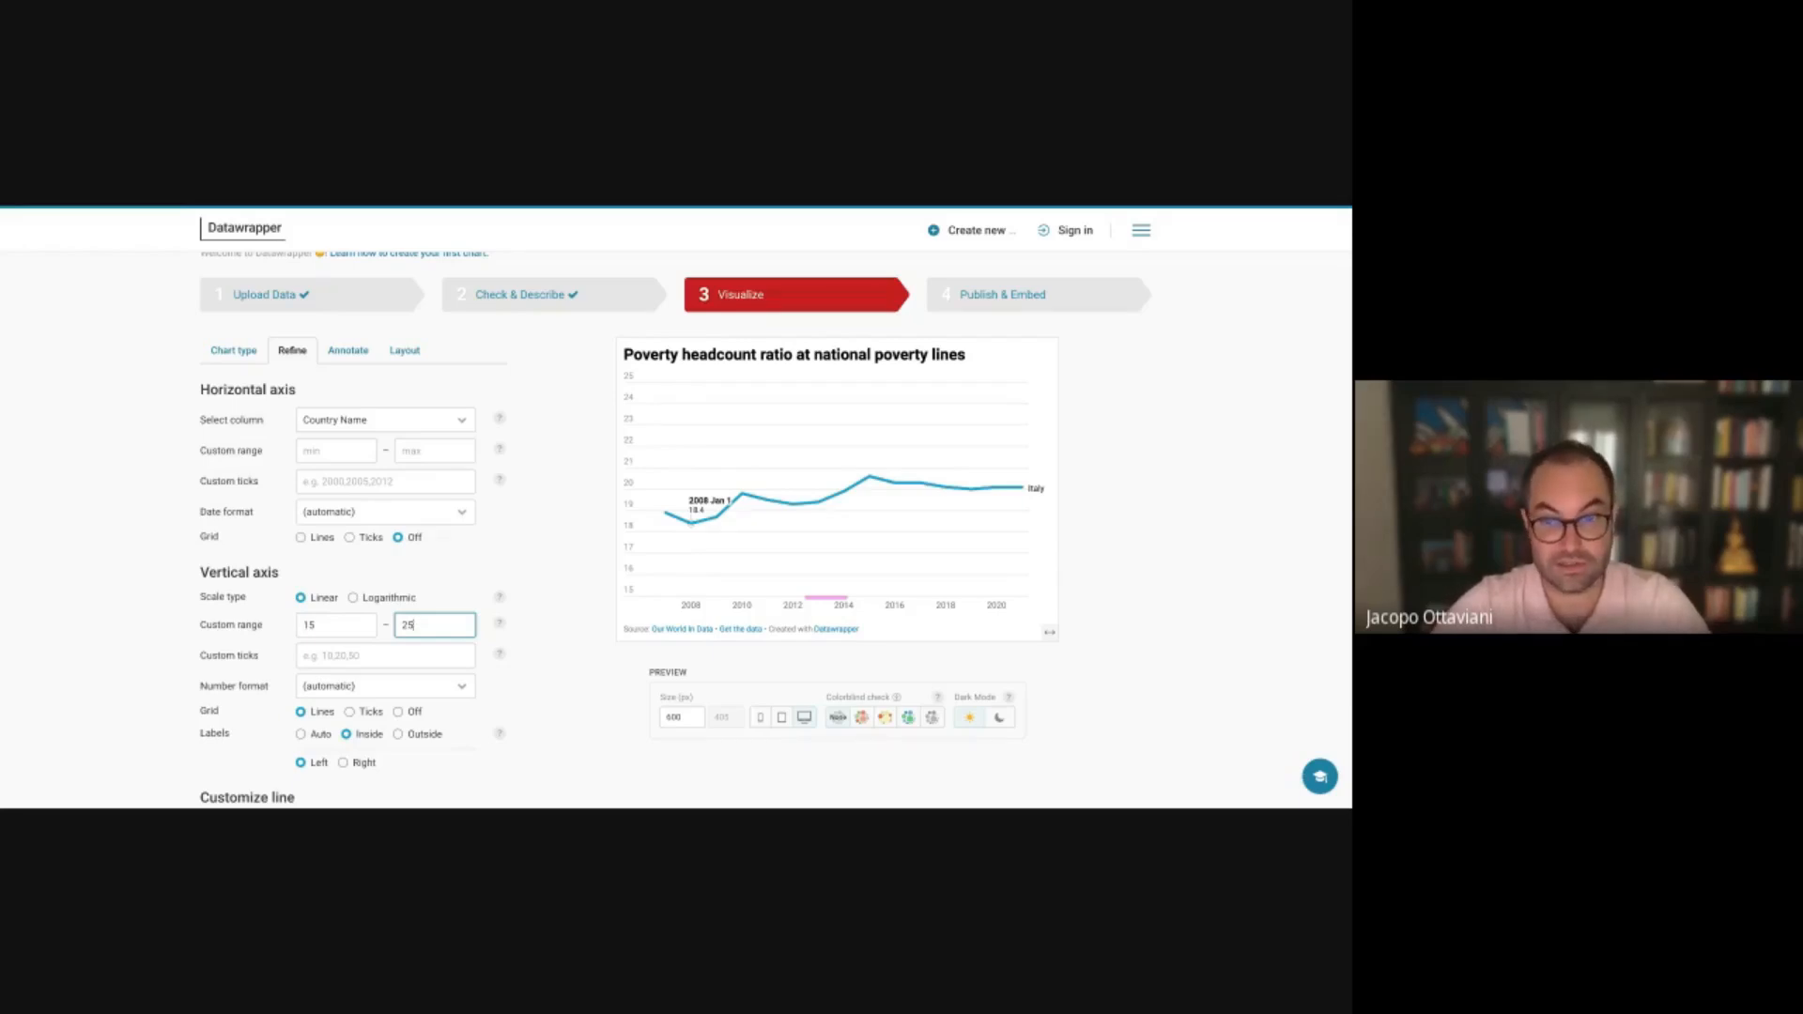
Try 20 as the vertical axis minimum and settle on 17
click(335, 626)
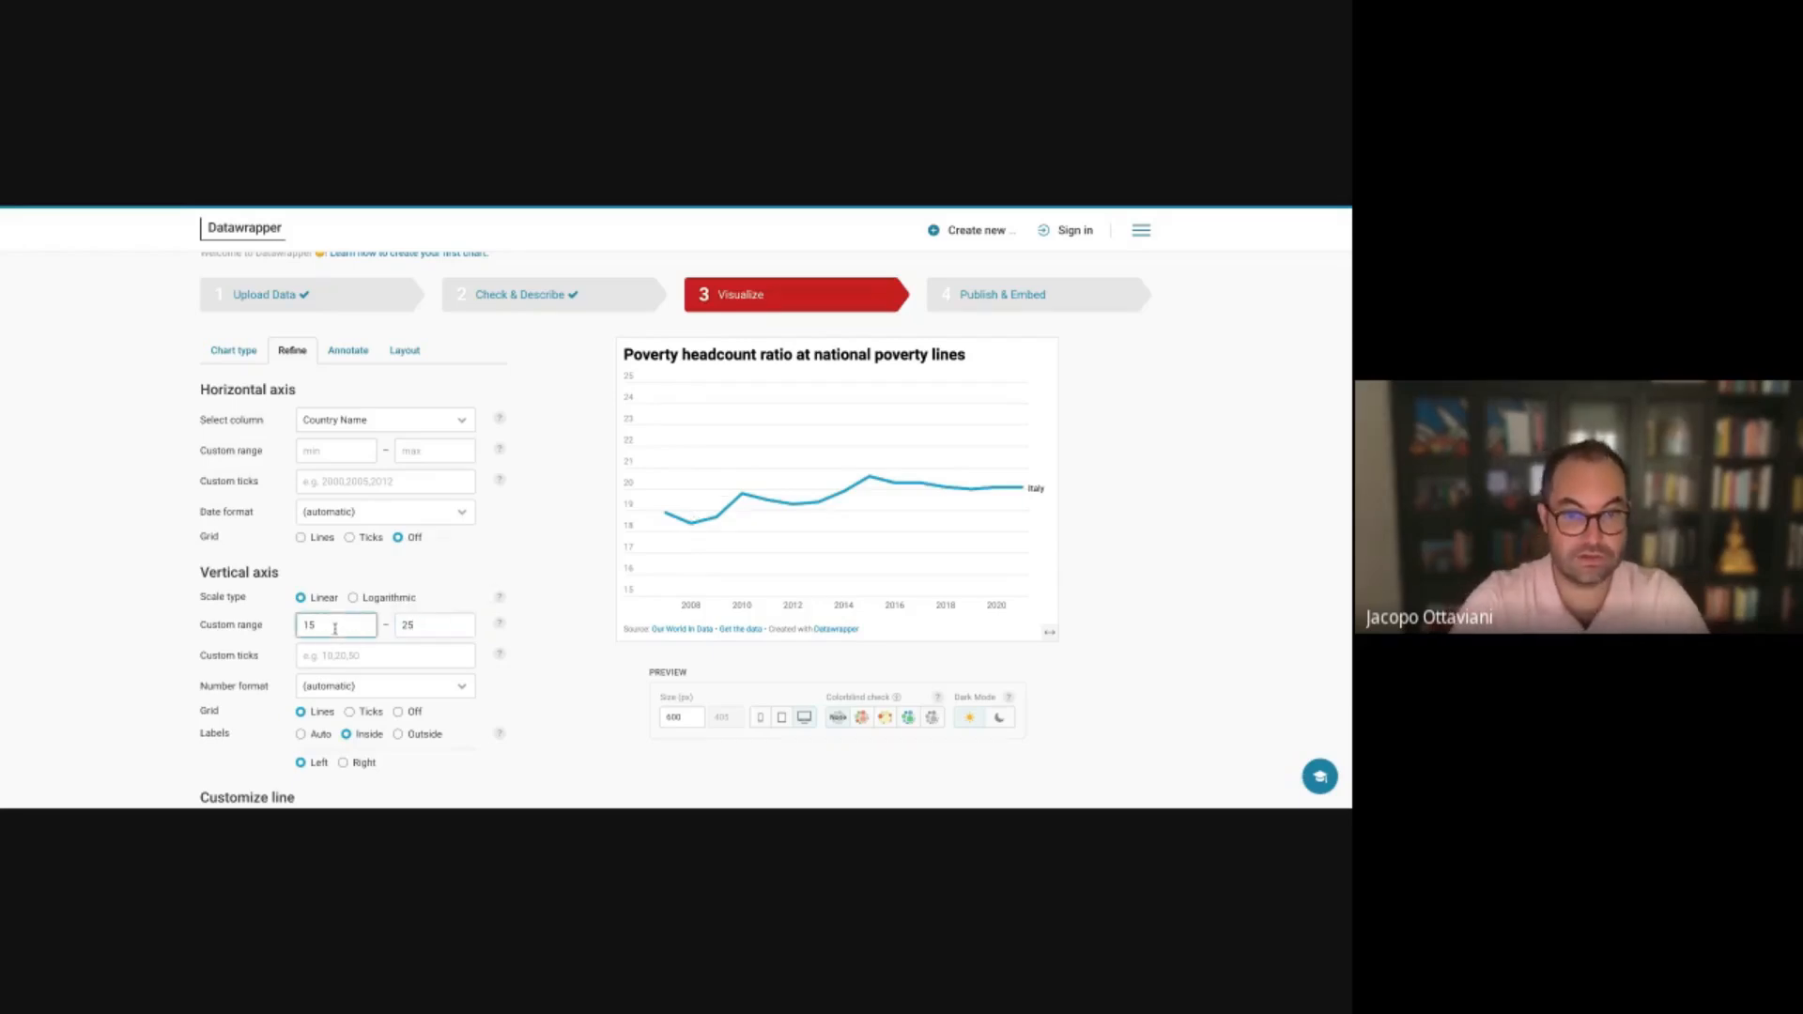
key(BackSpace)
key(BackSpace)
text(20)
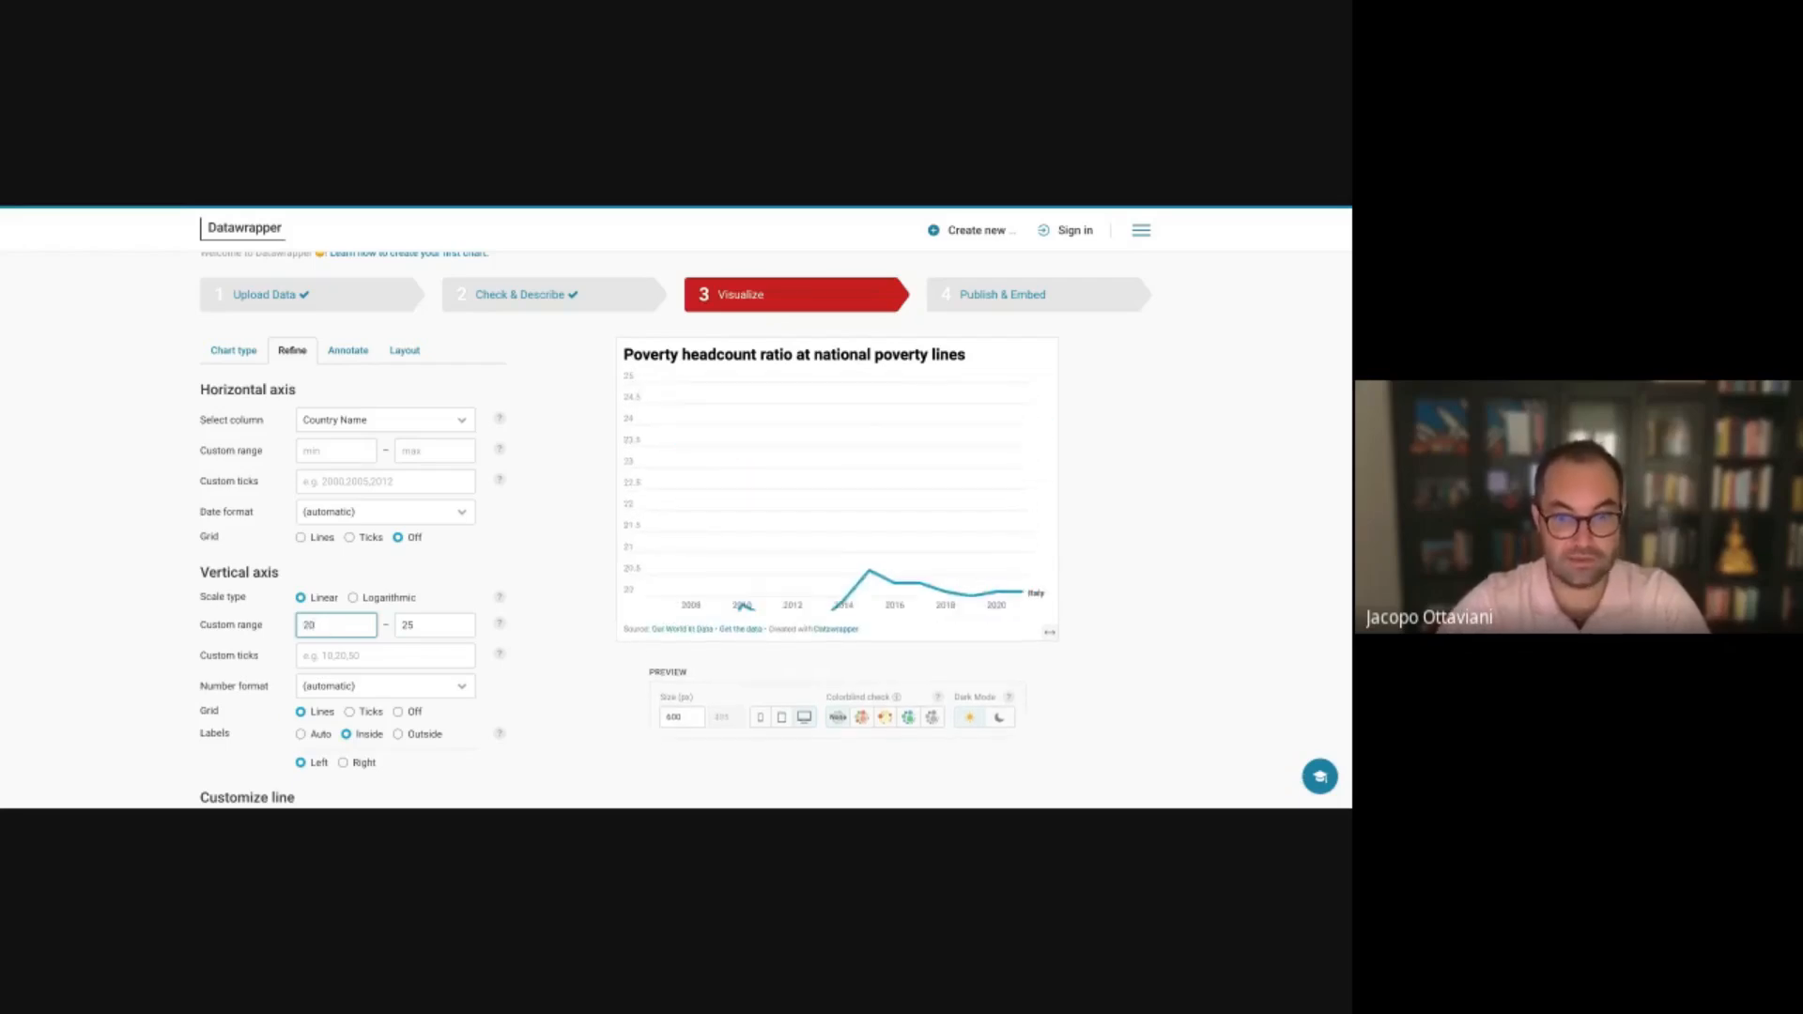
key(BackSpace)
text(17)
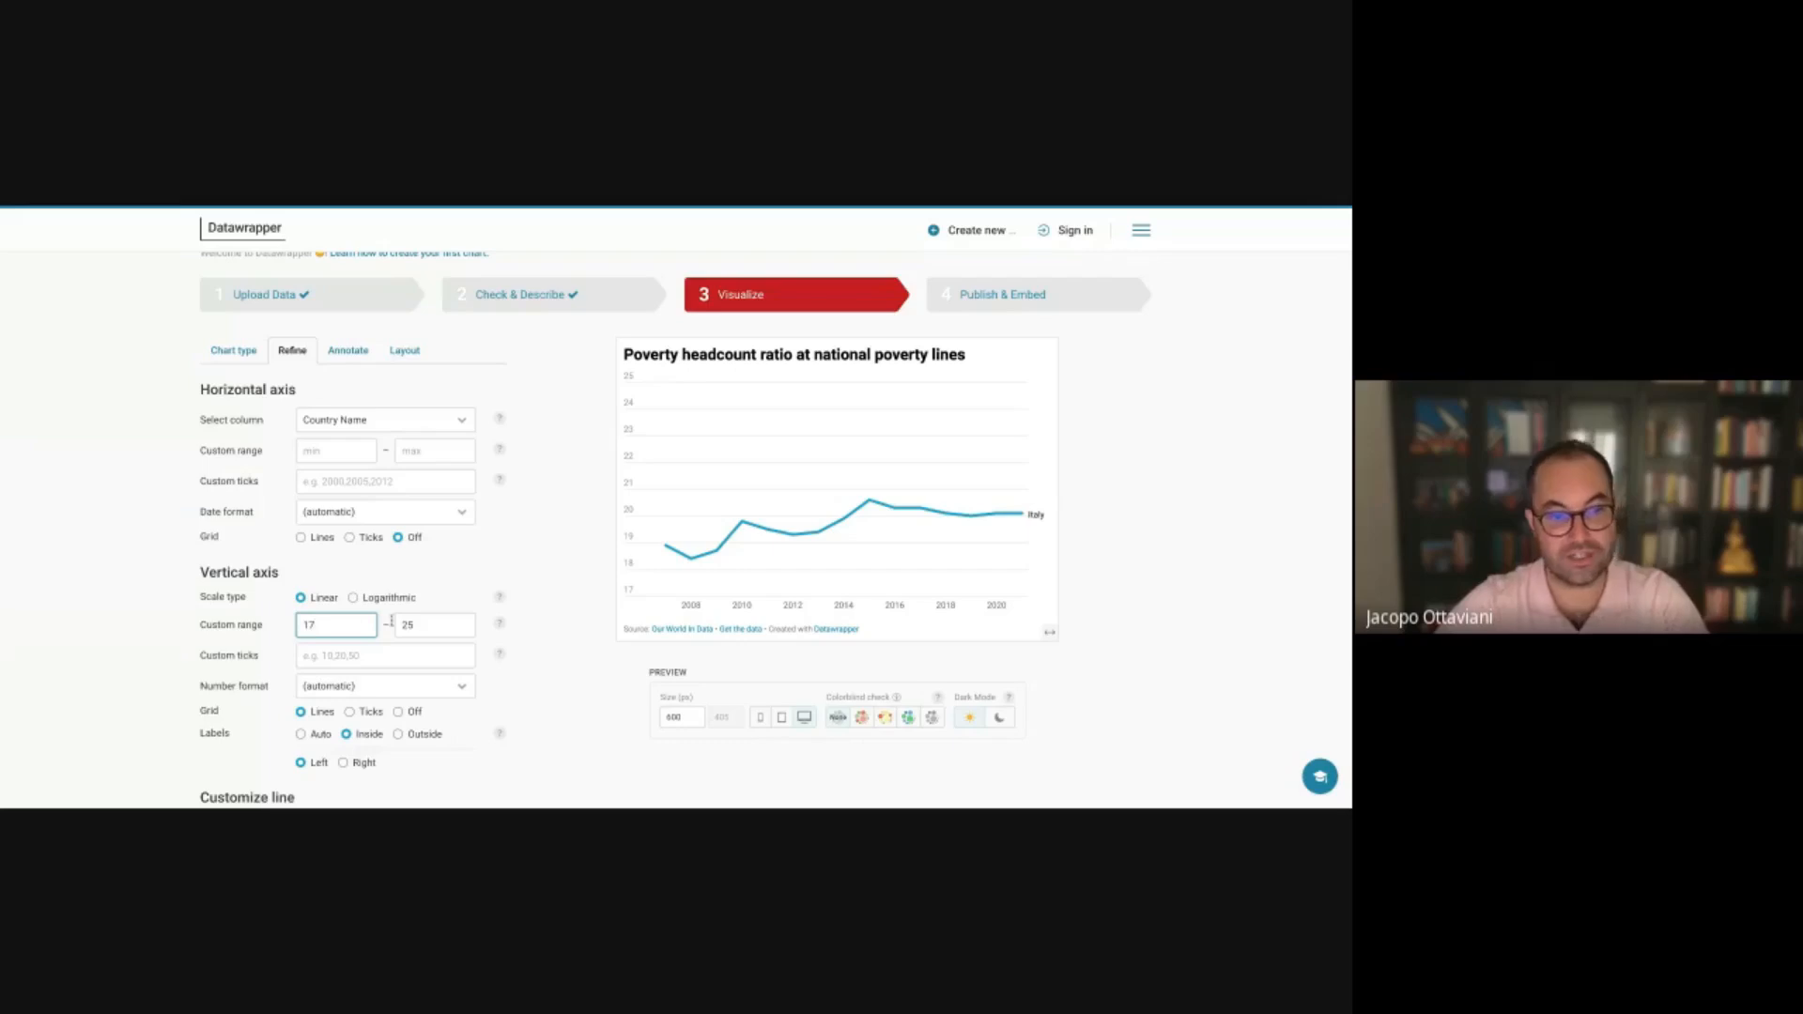
click(414, 625)
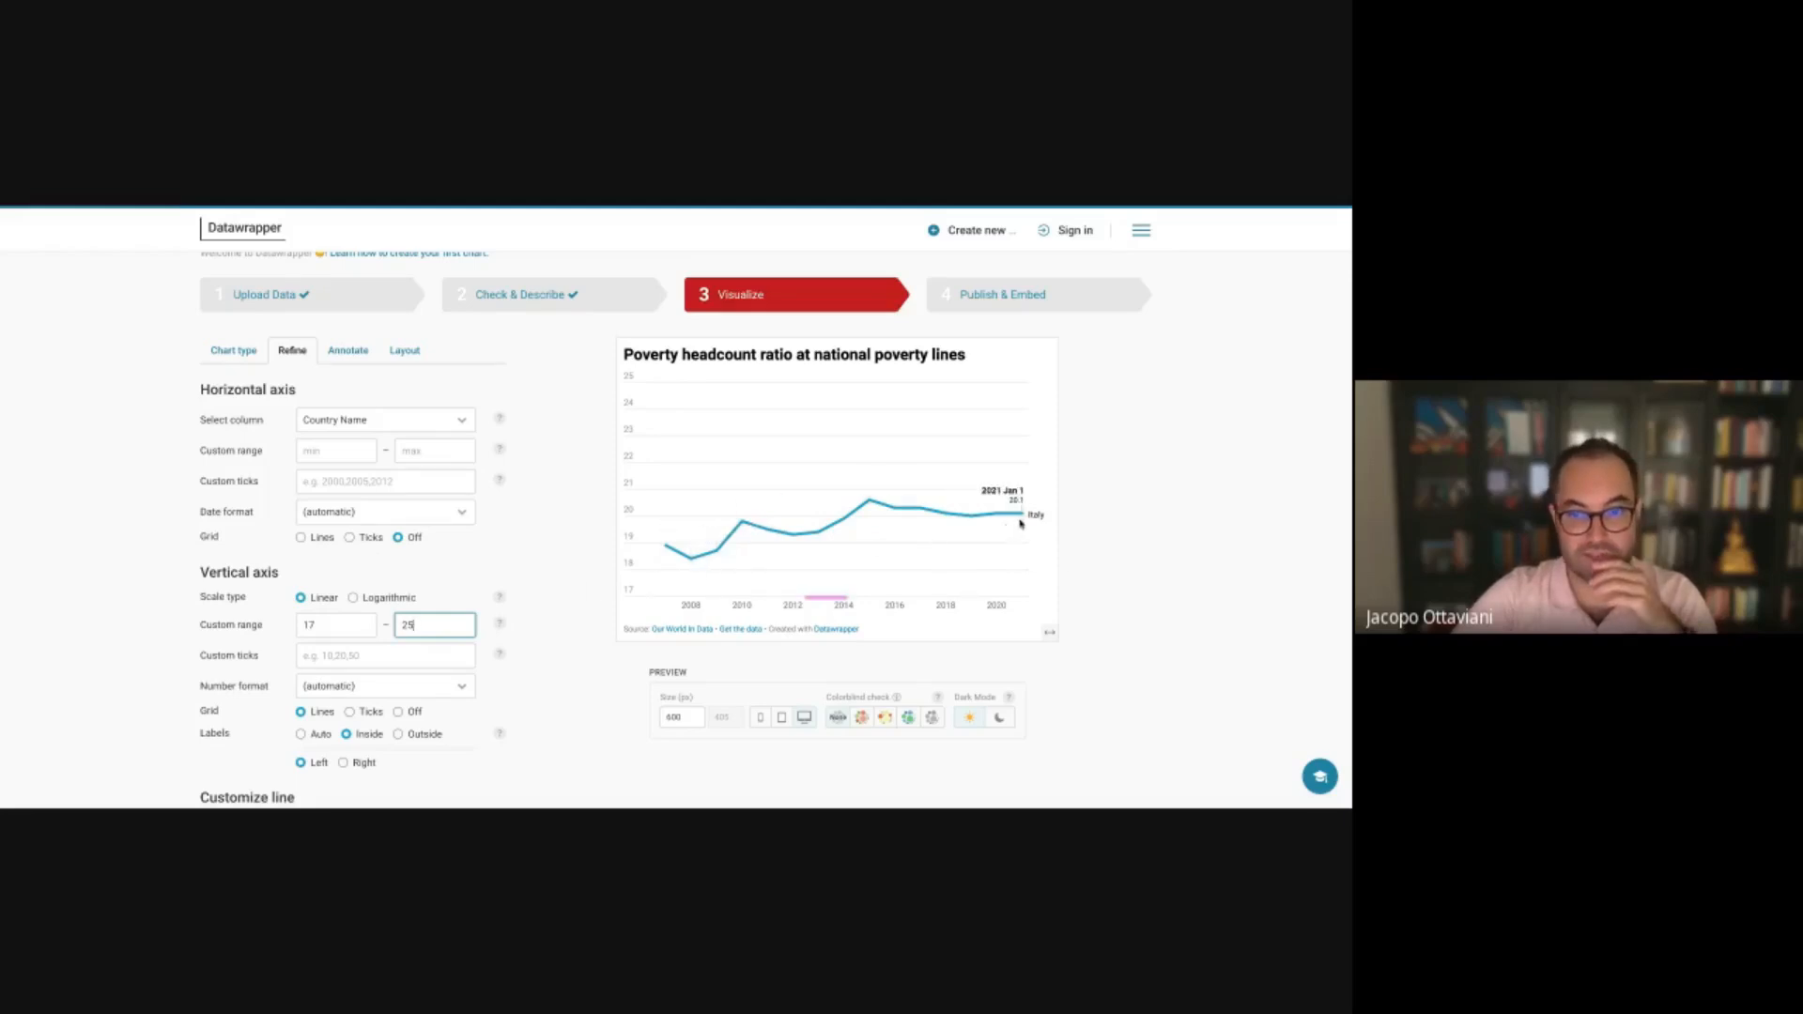
Try the data as an Area Chart, switch back to Lines and reopen the chart's refinement settings
click(242, 351)
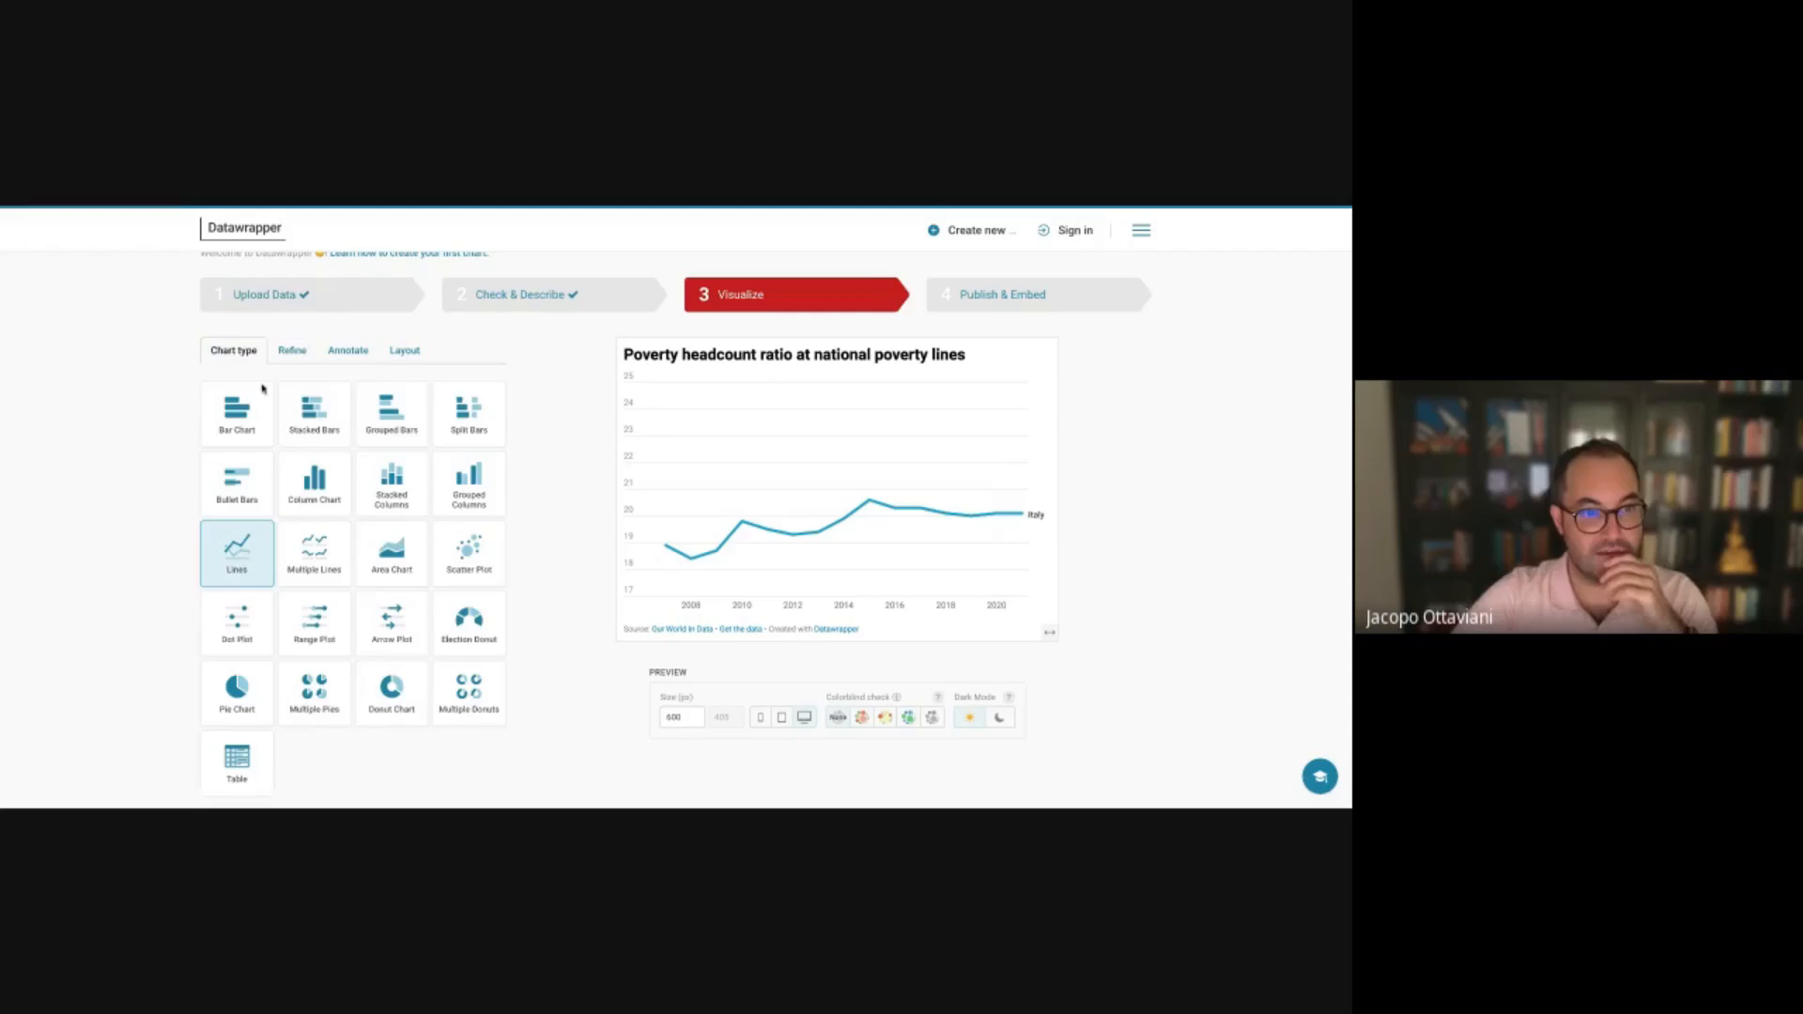
click(392, 552)
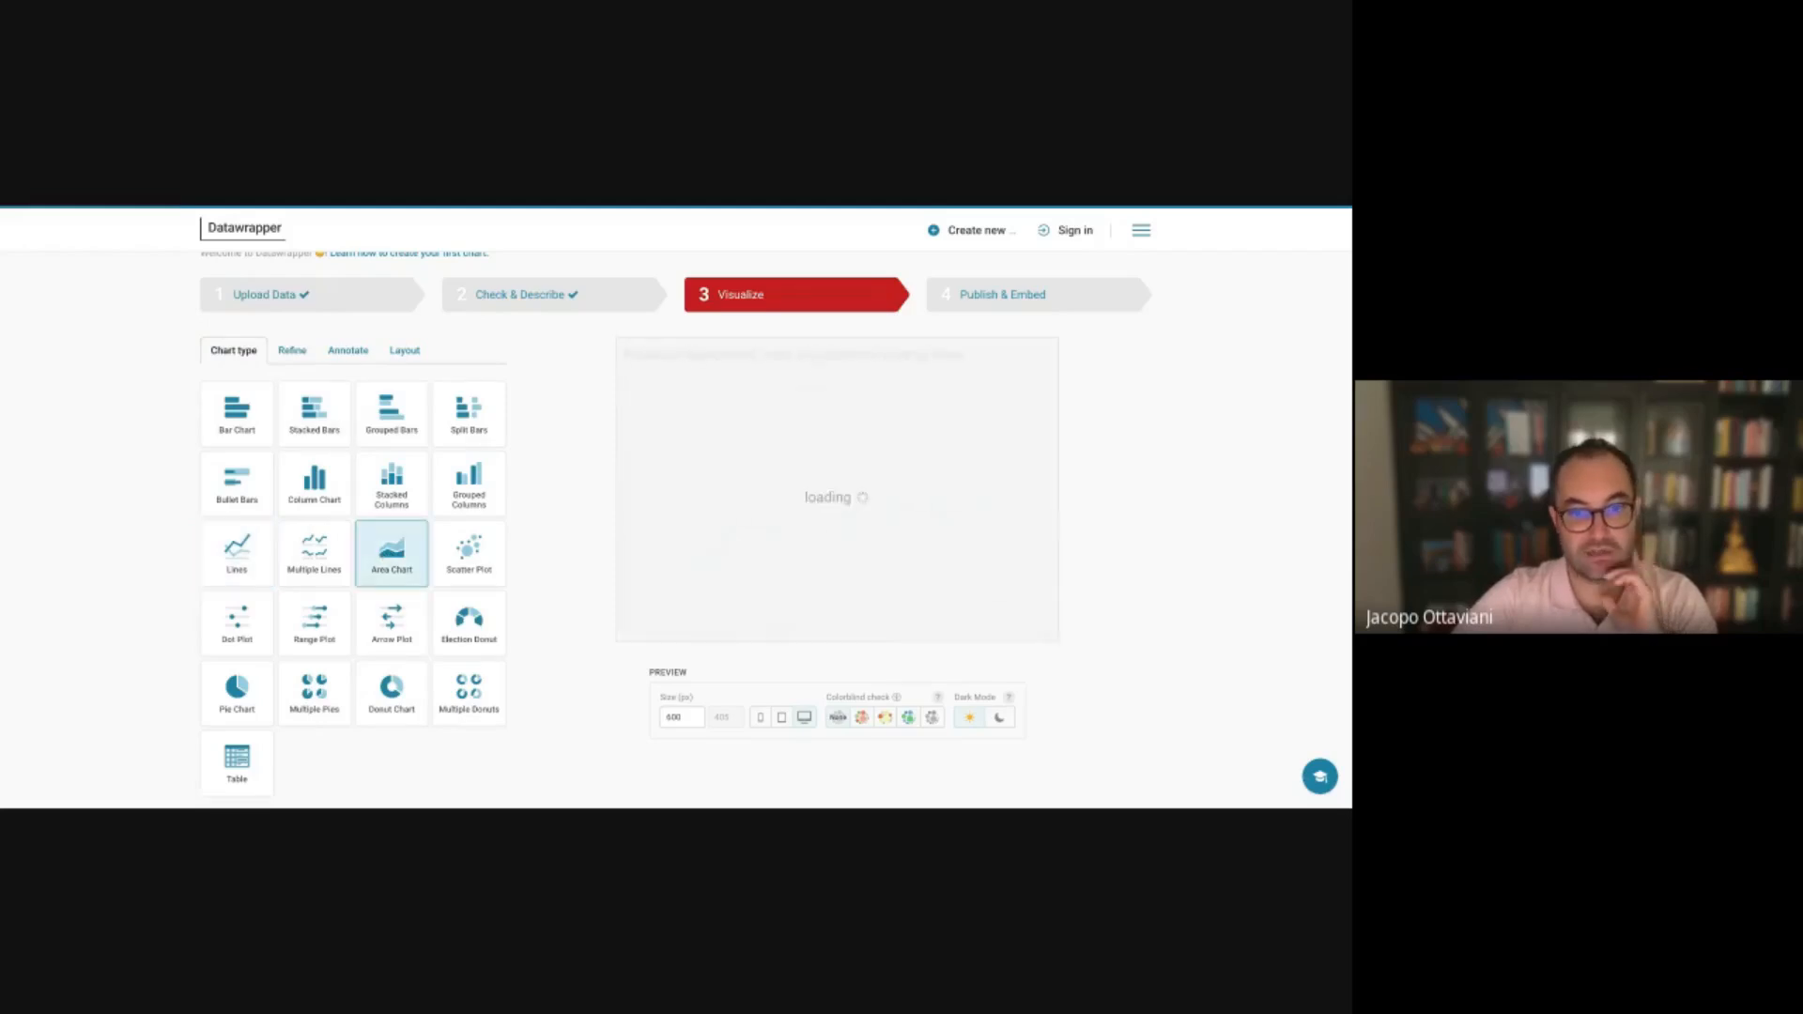
click(222, 567)
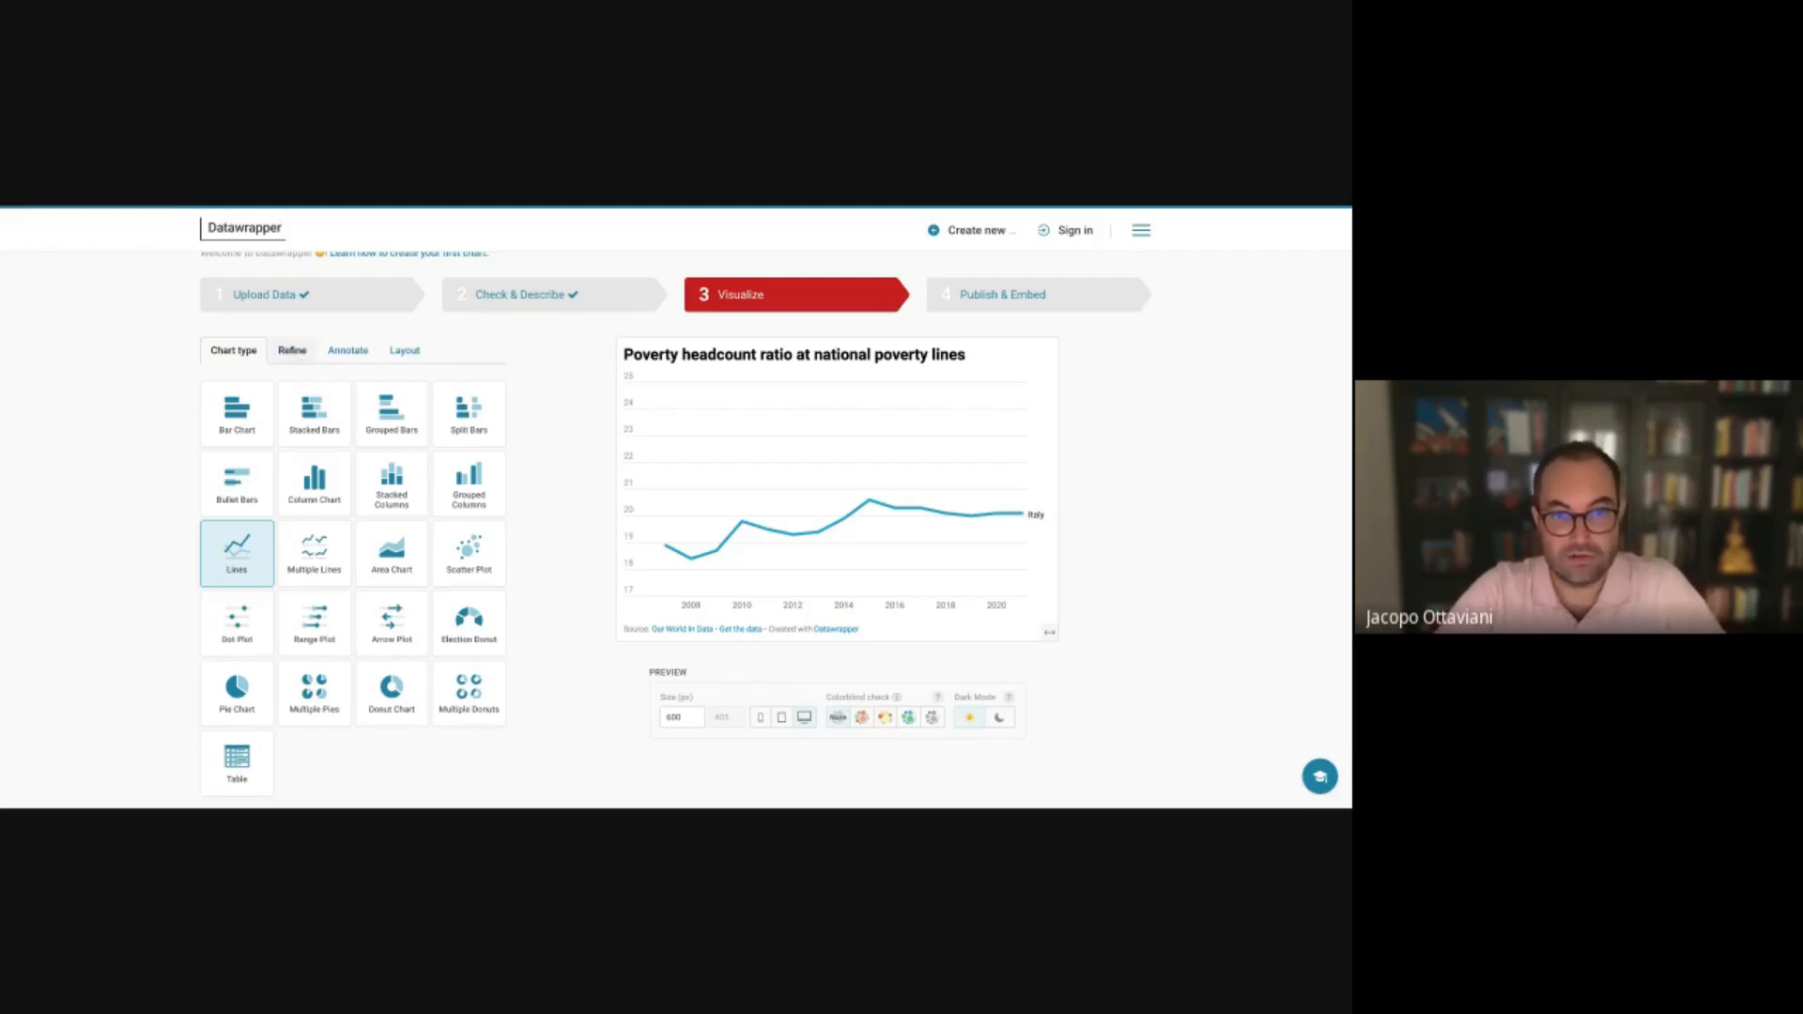
click(292, 350)
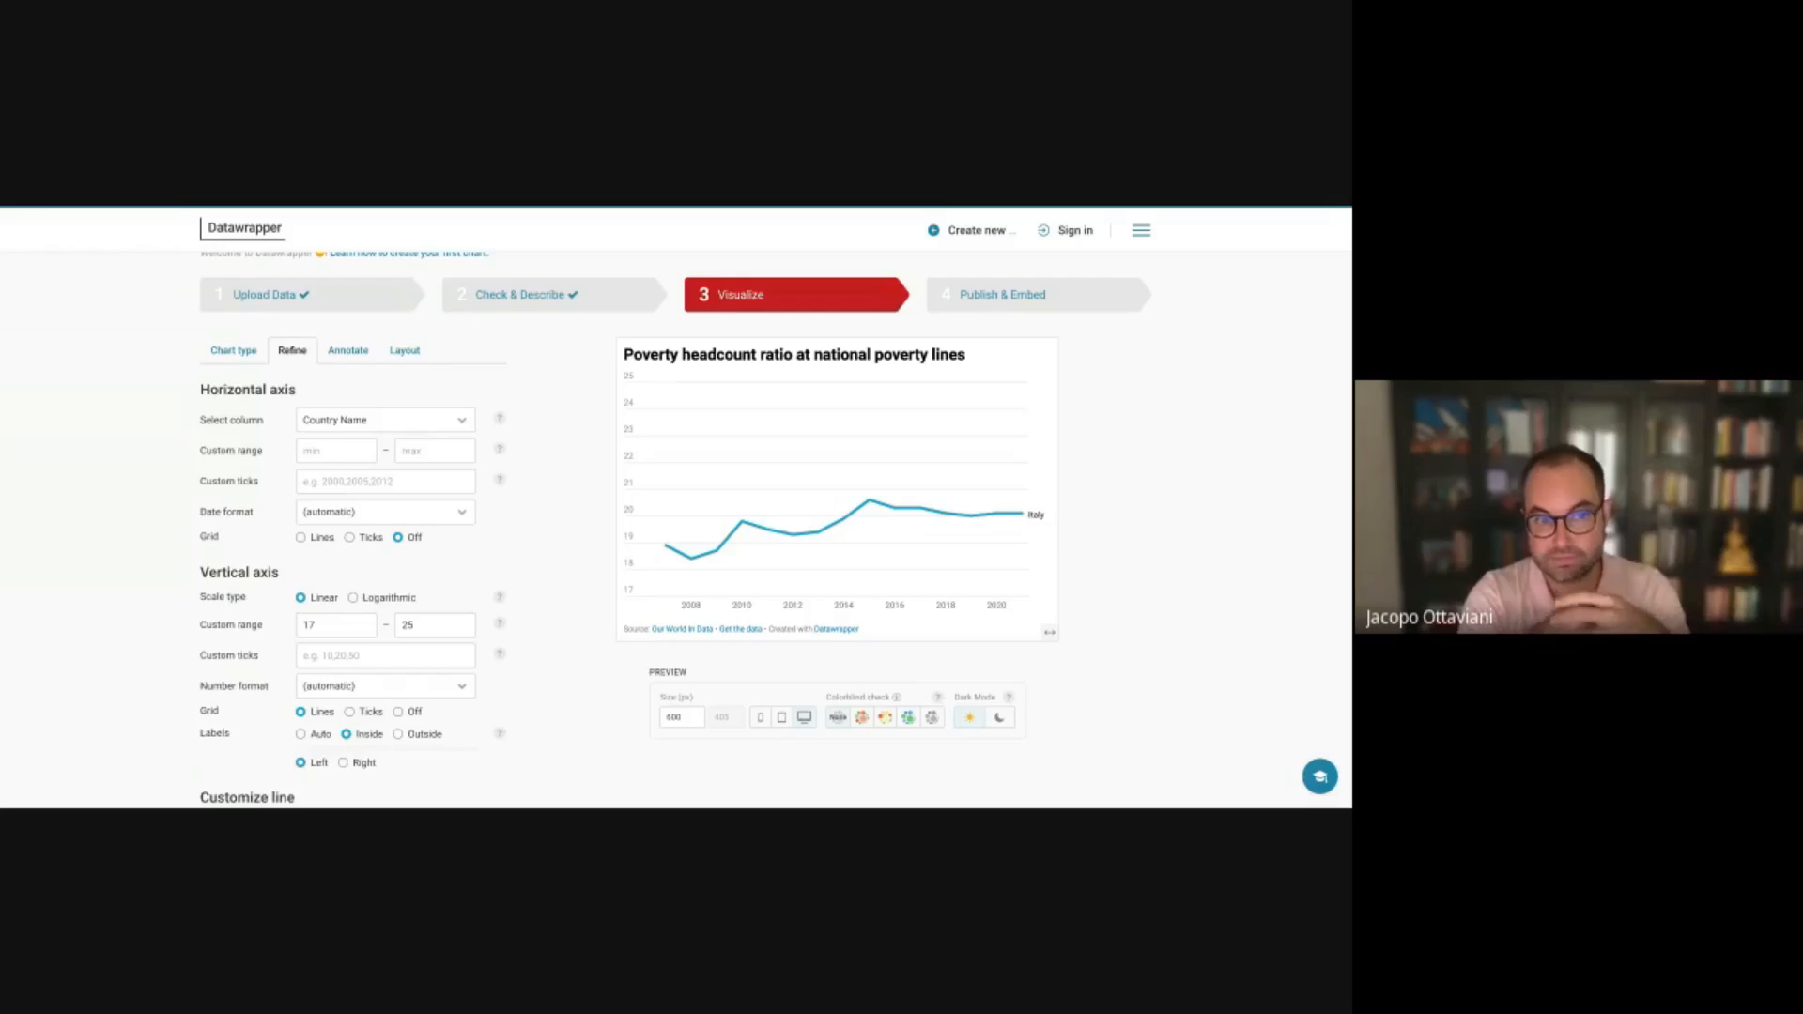
Add a text annotation reading "Financial crisis" above the line near 2012
click(325, 350)
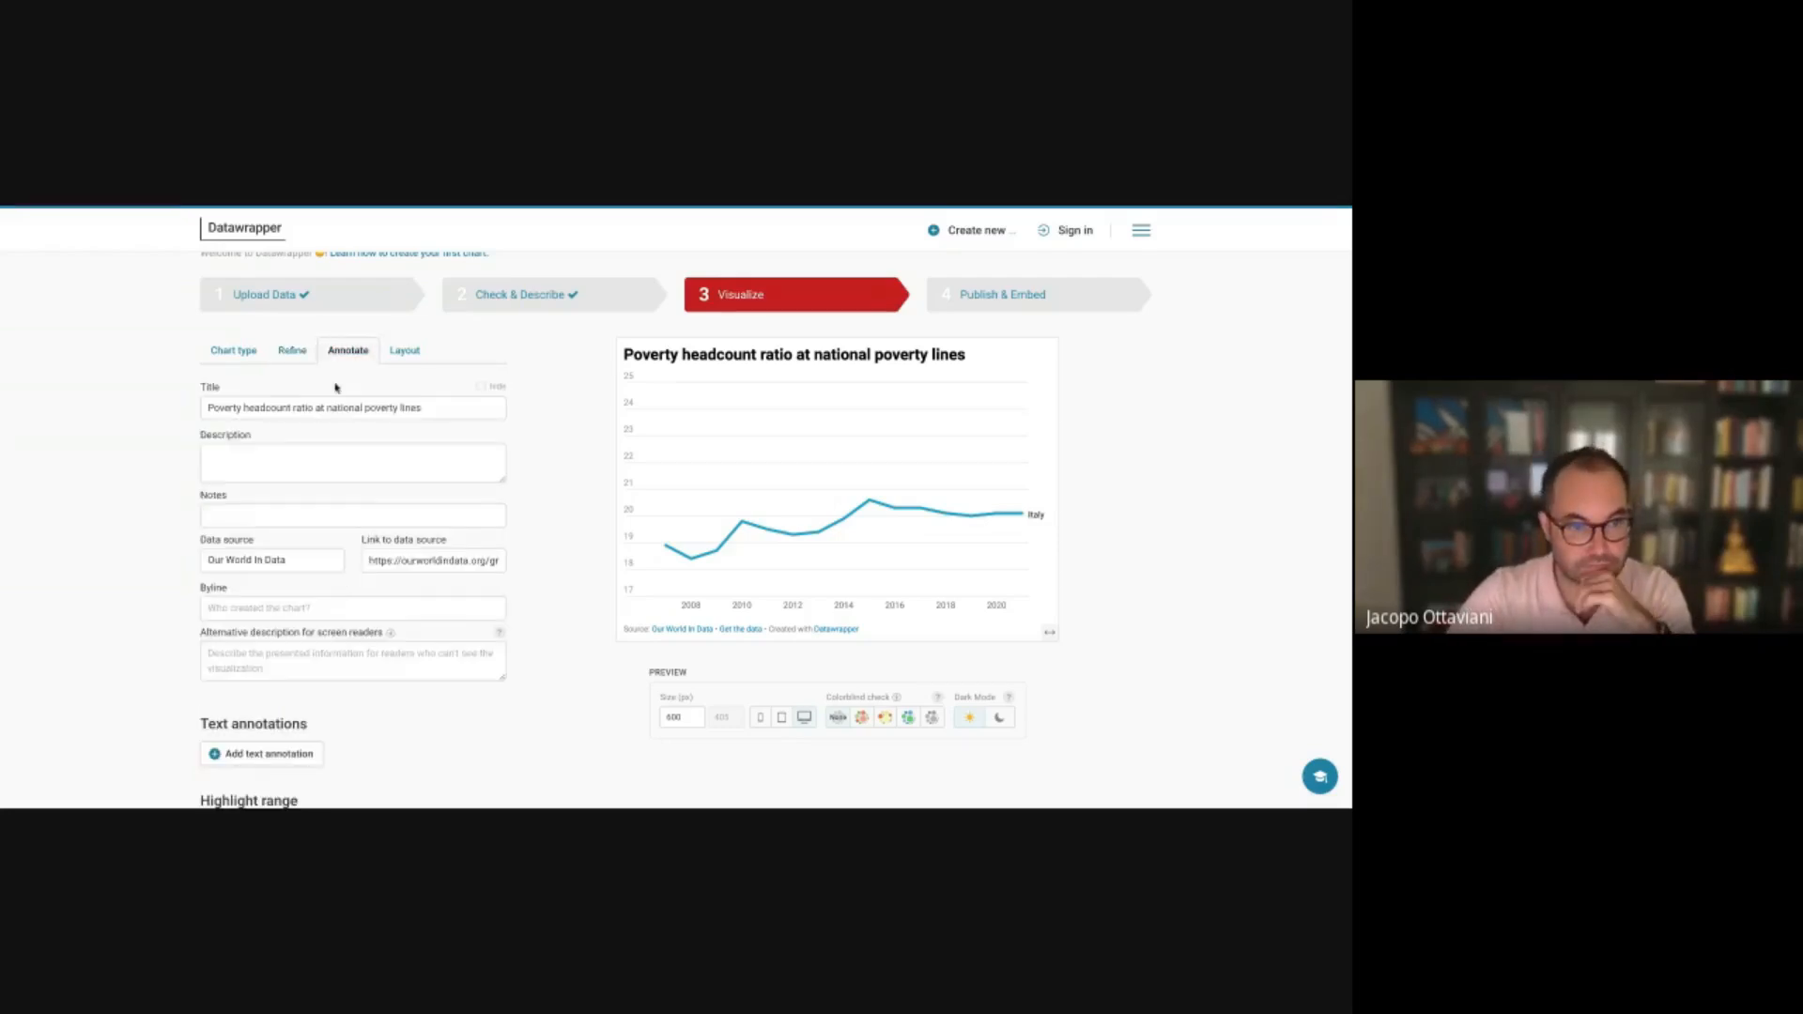
scroll(316, 609, down, 1)
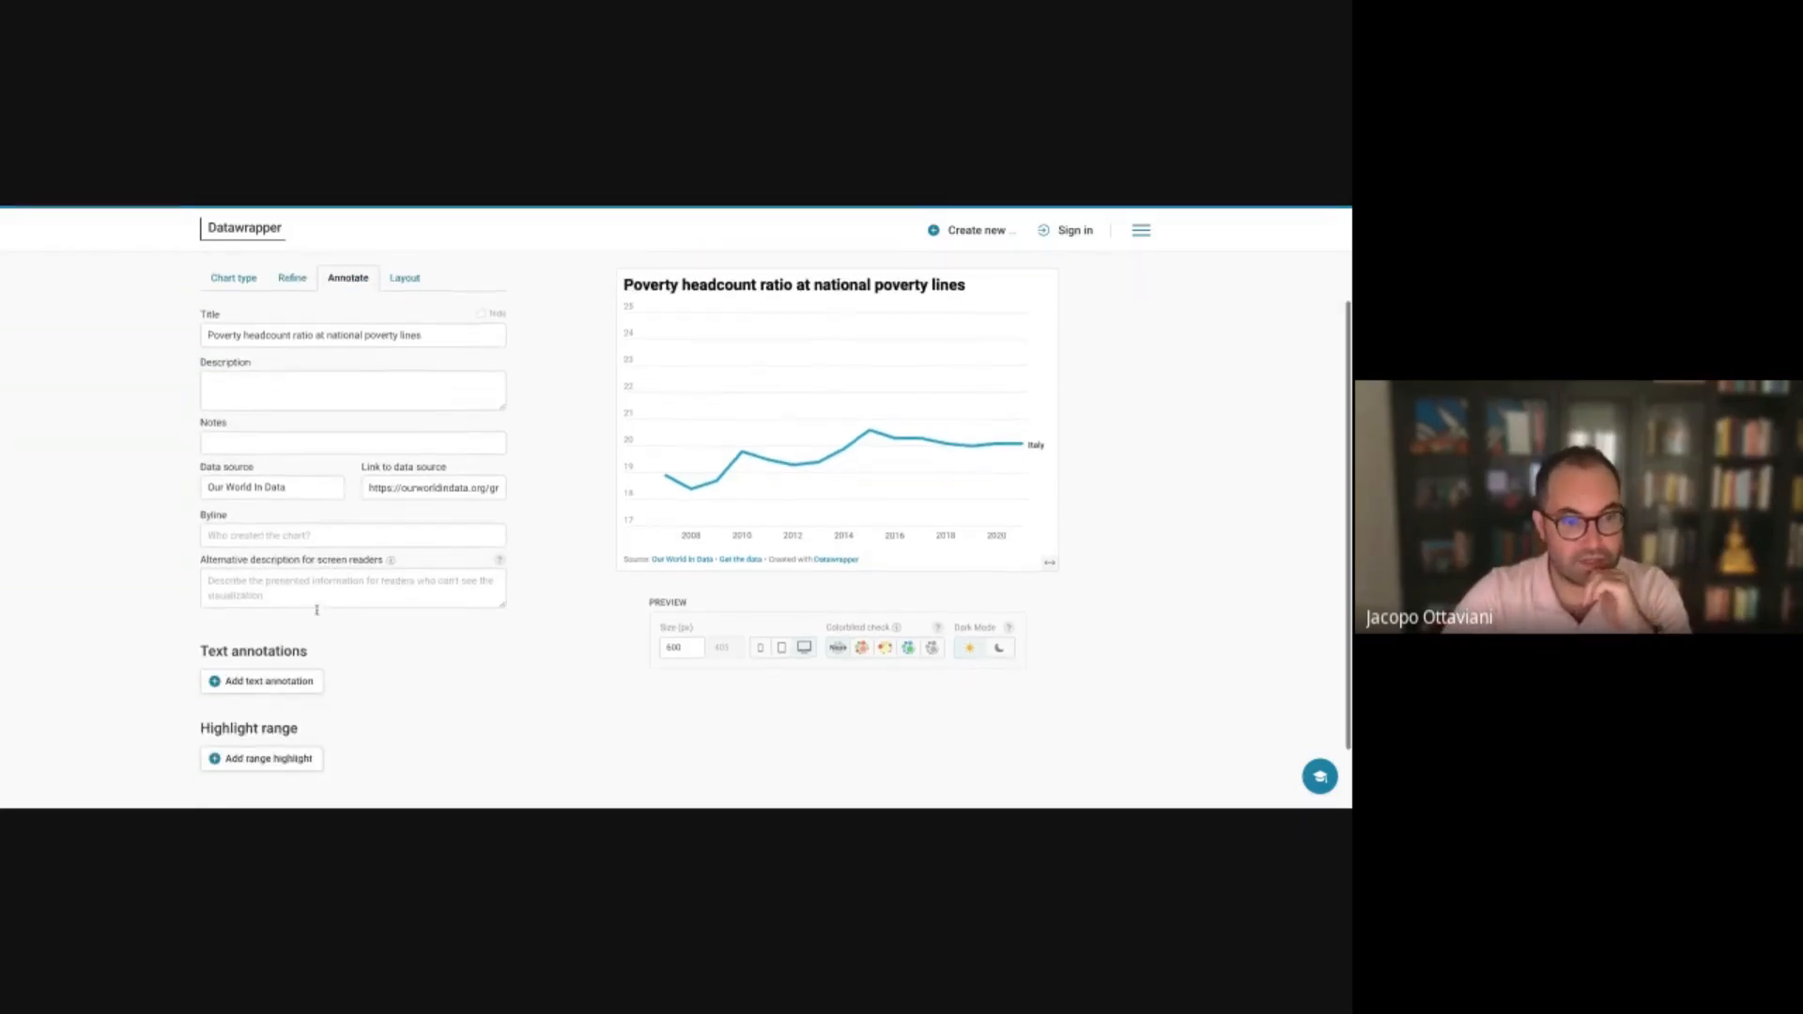
click(272, 681)
mouse_move(798, 405)
mouse_down()
mouse_move(726, 430)
mouse_move(813, 424)
mouse_up()
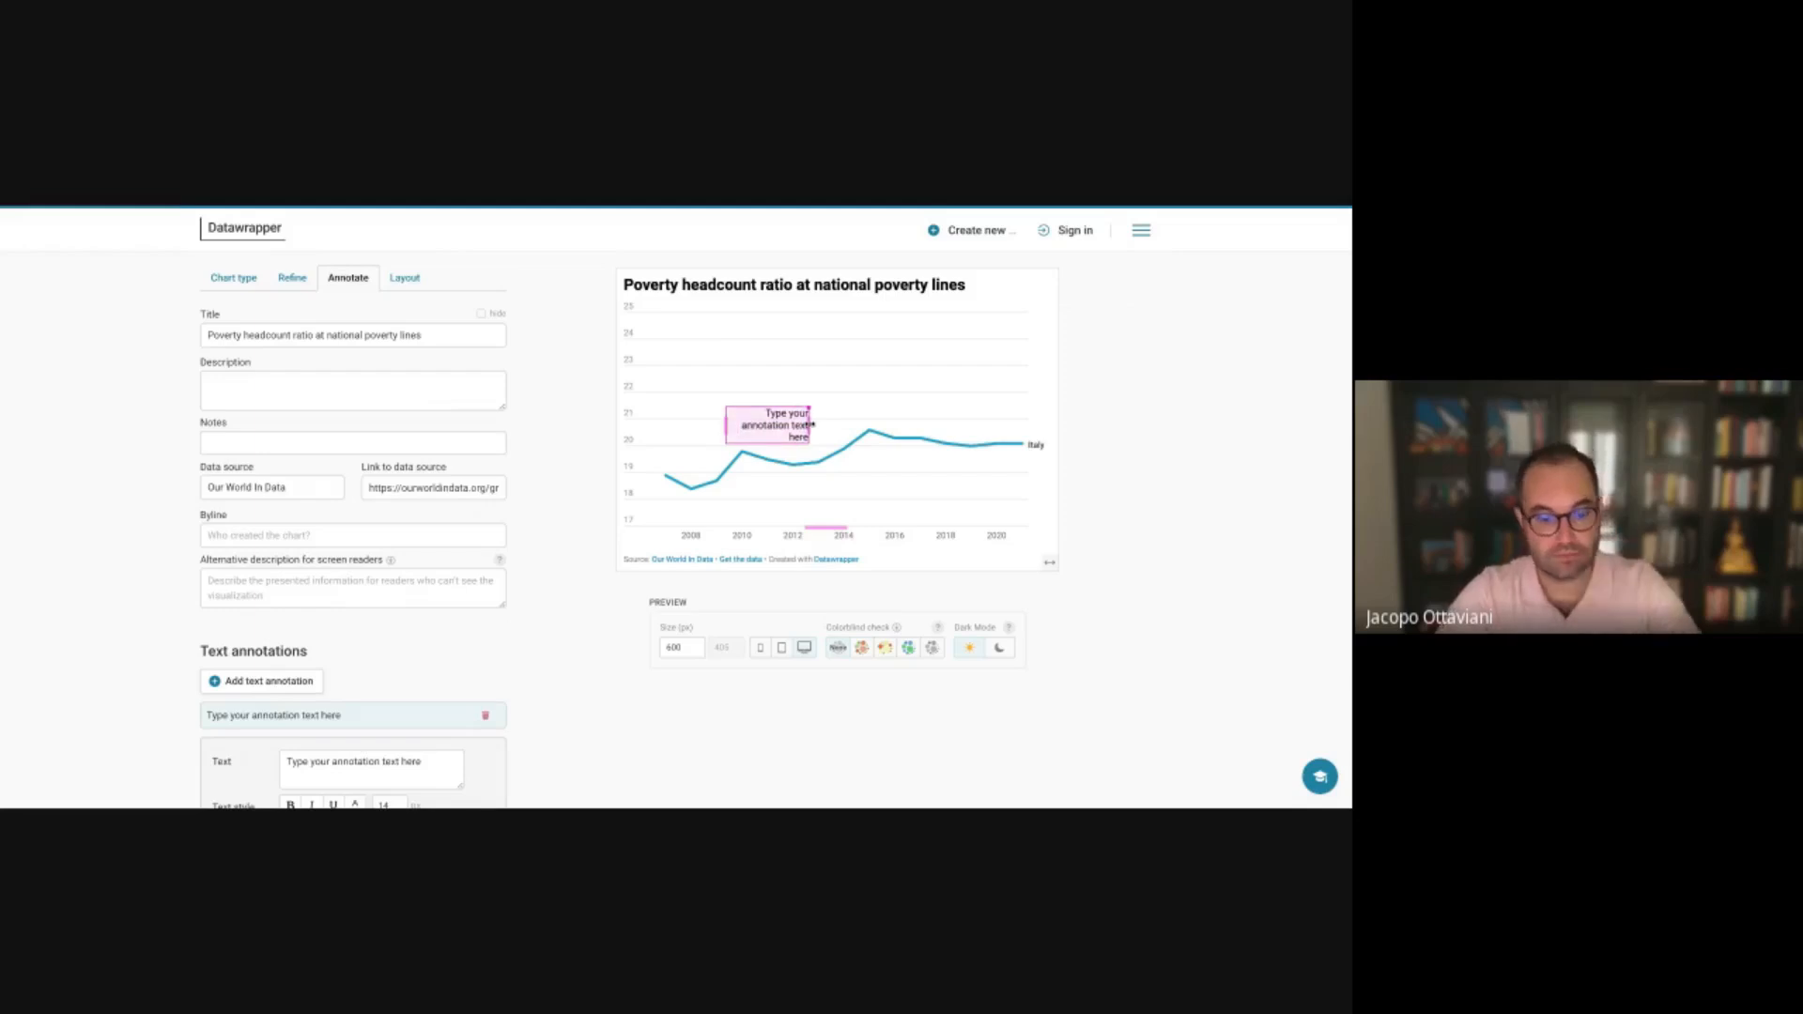
double_click(799, 425)
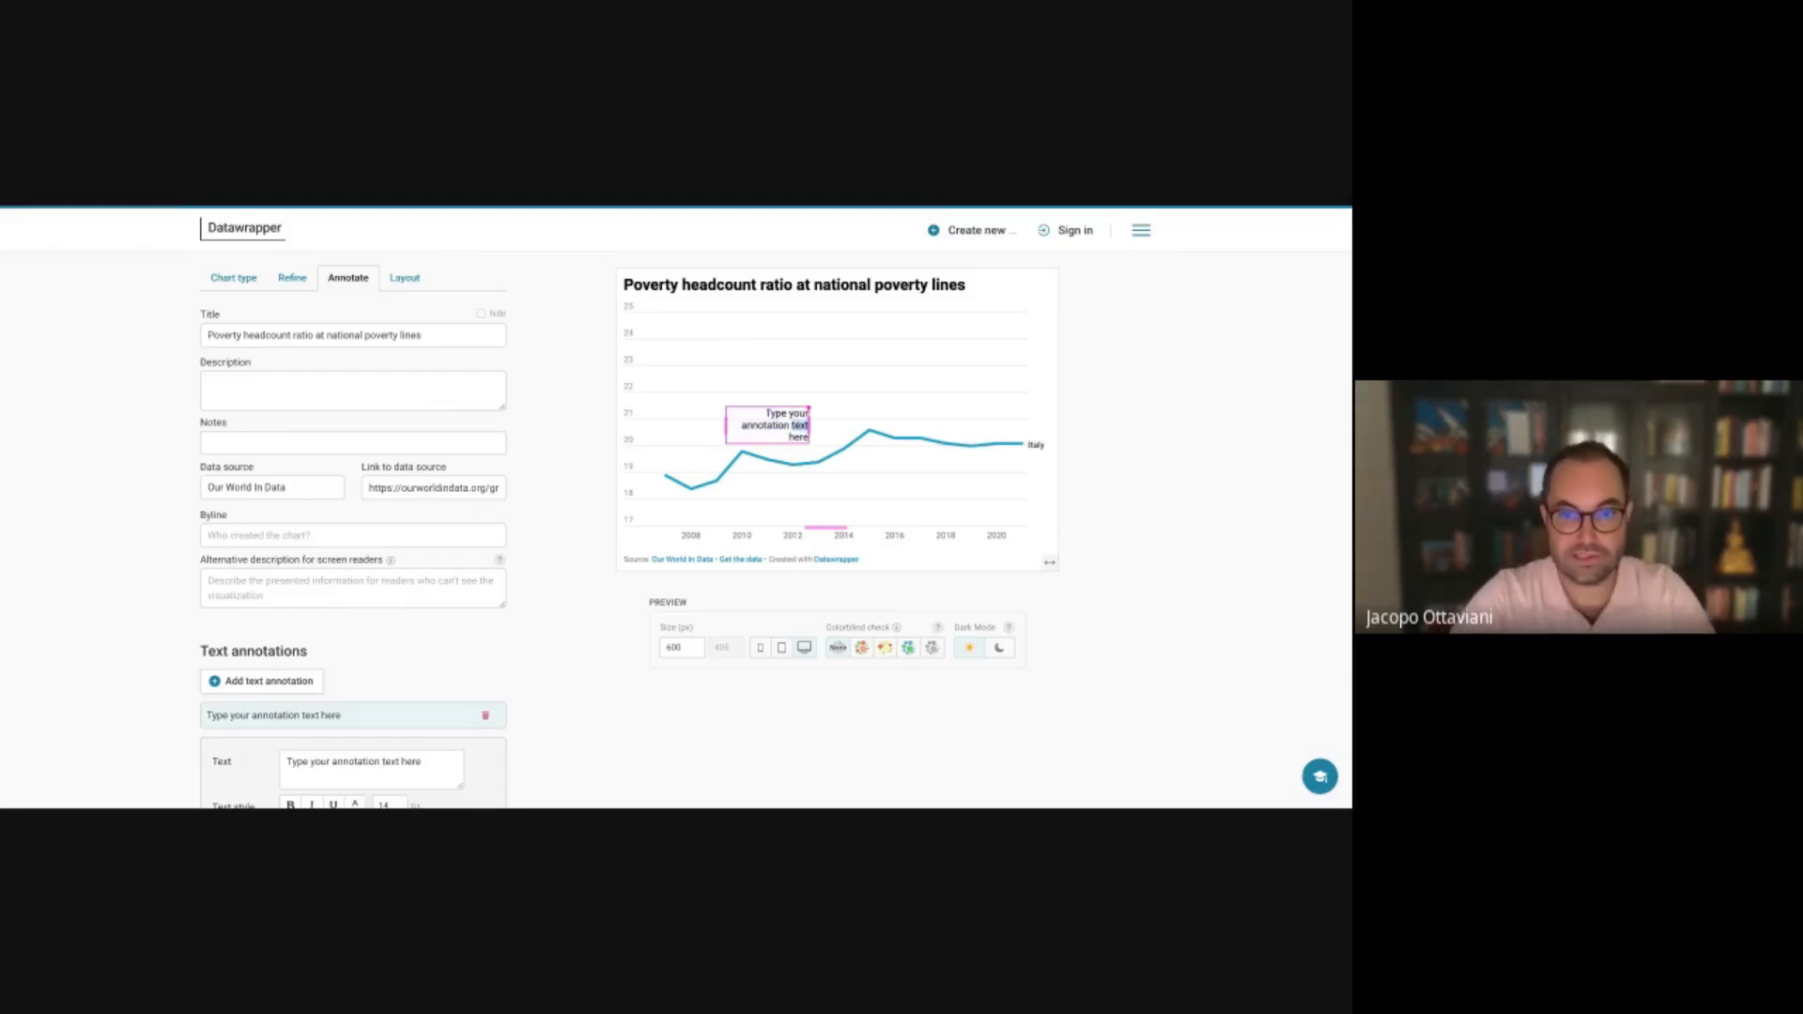
triple_click(796, 426)
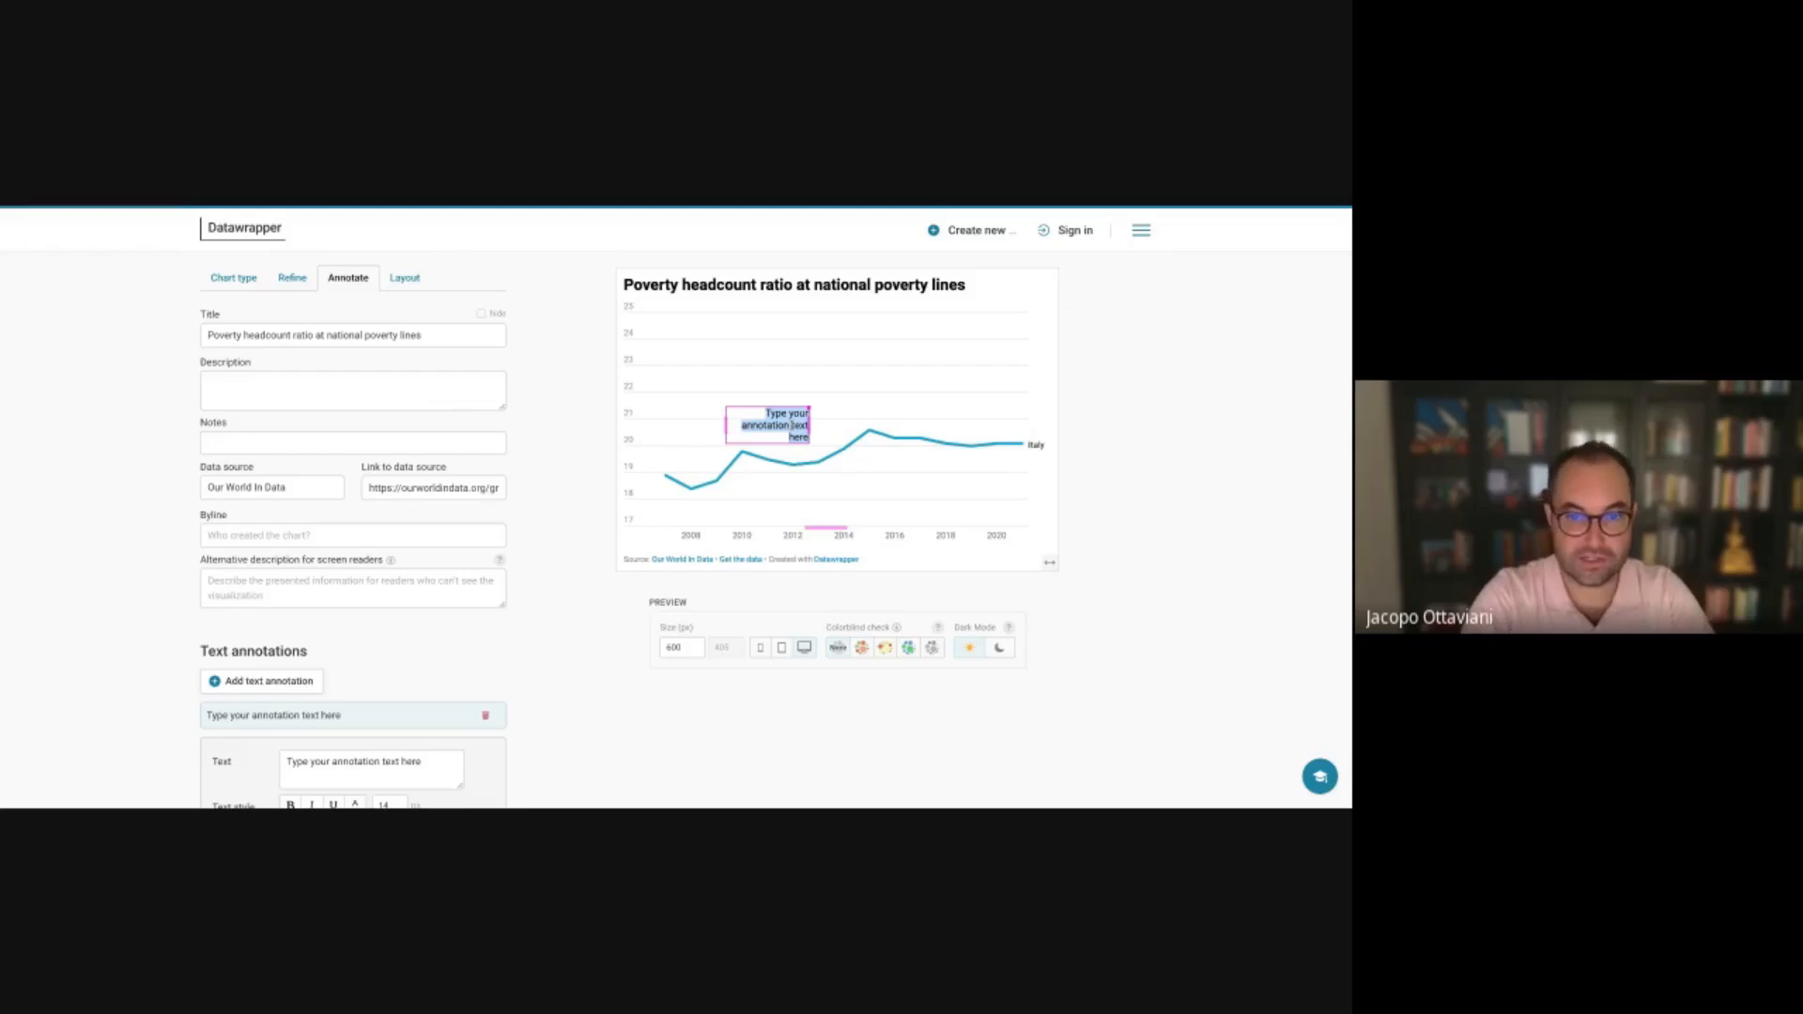
text(F)
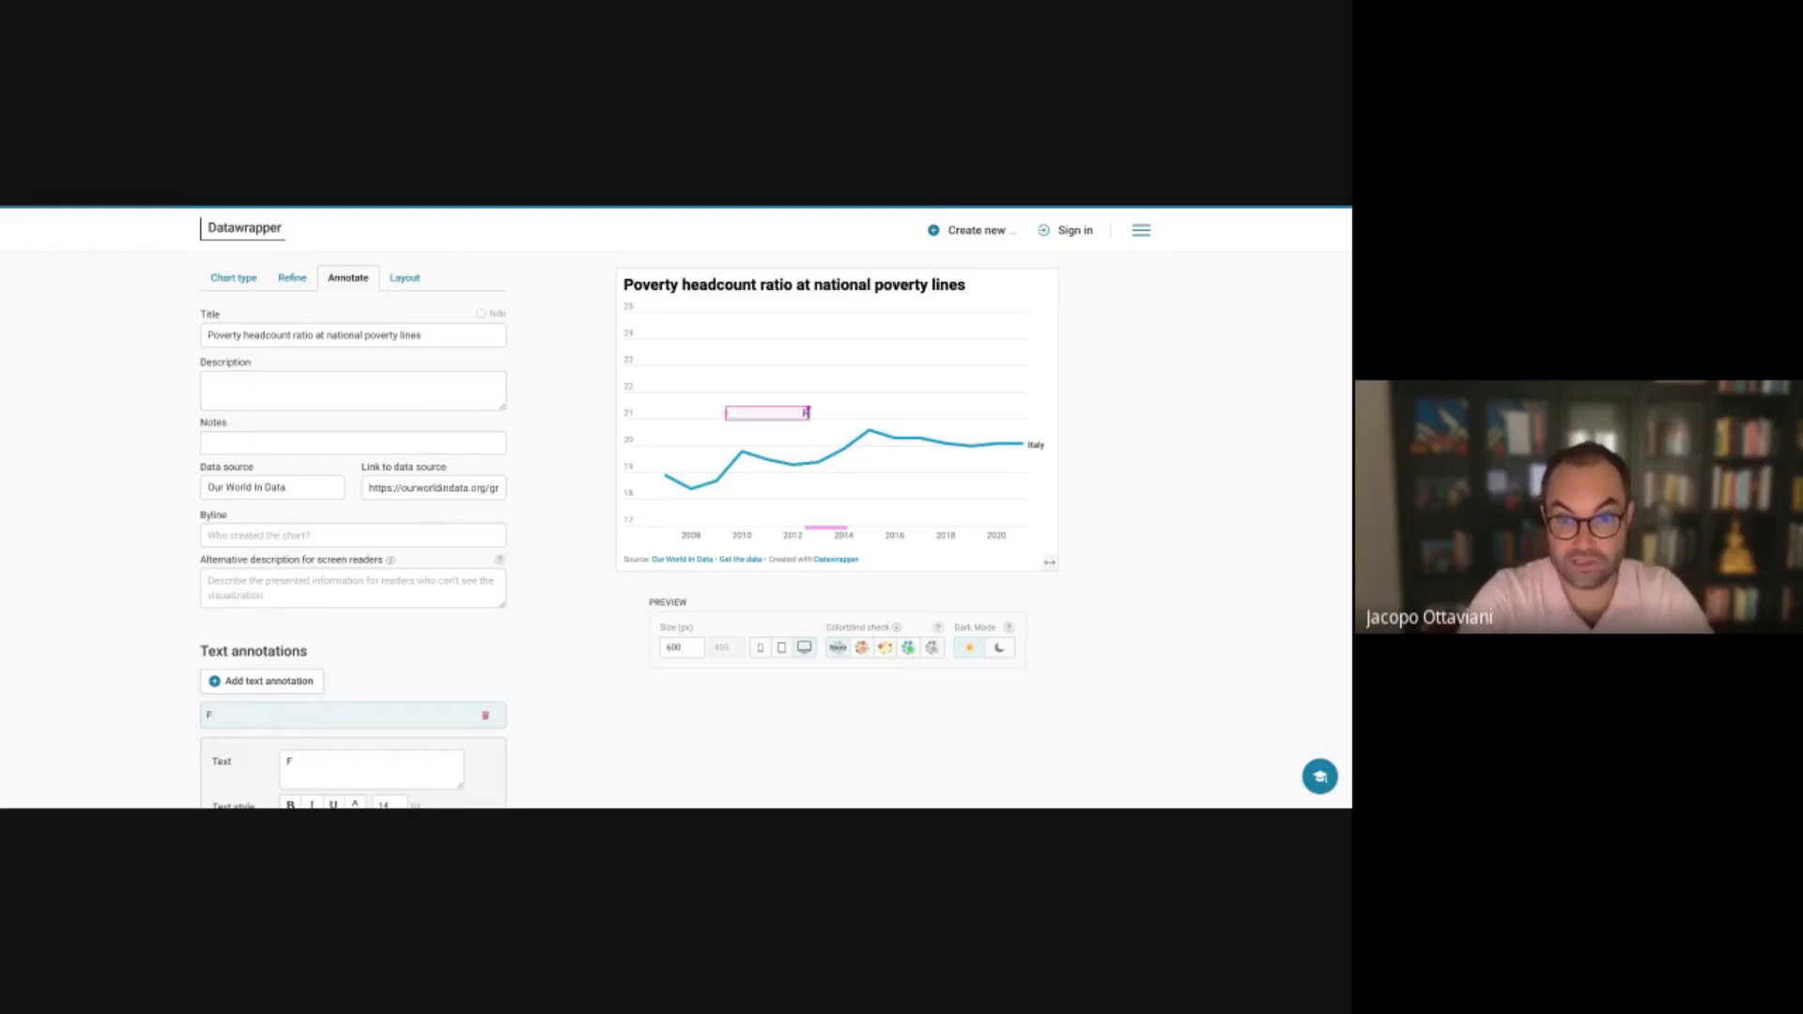
text(ina)
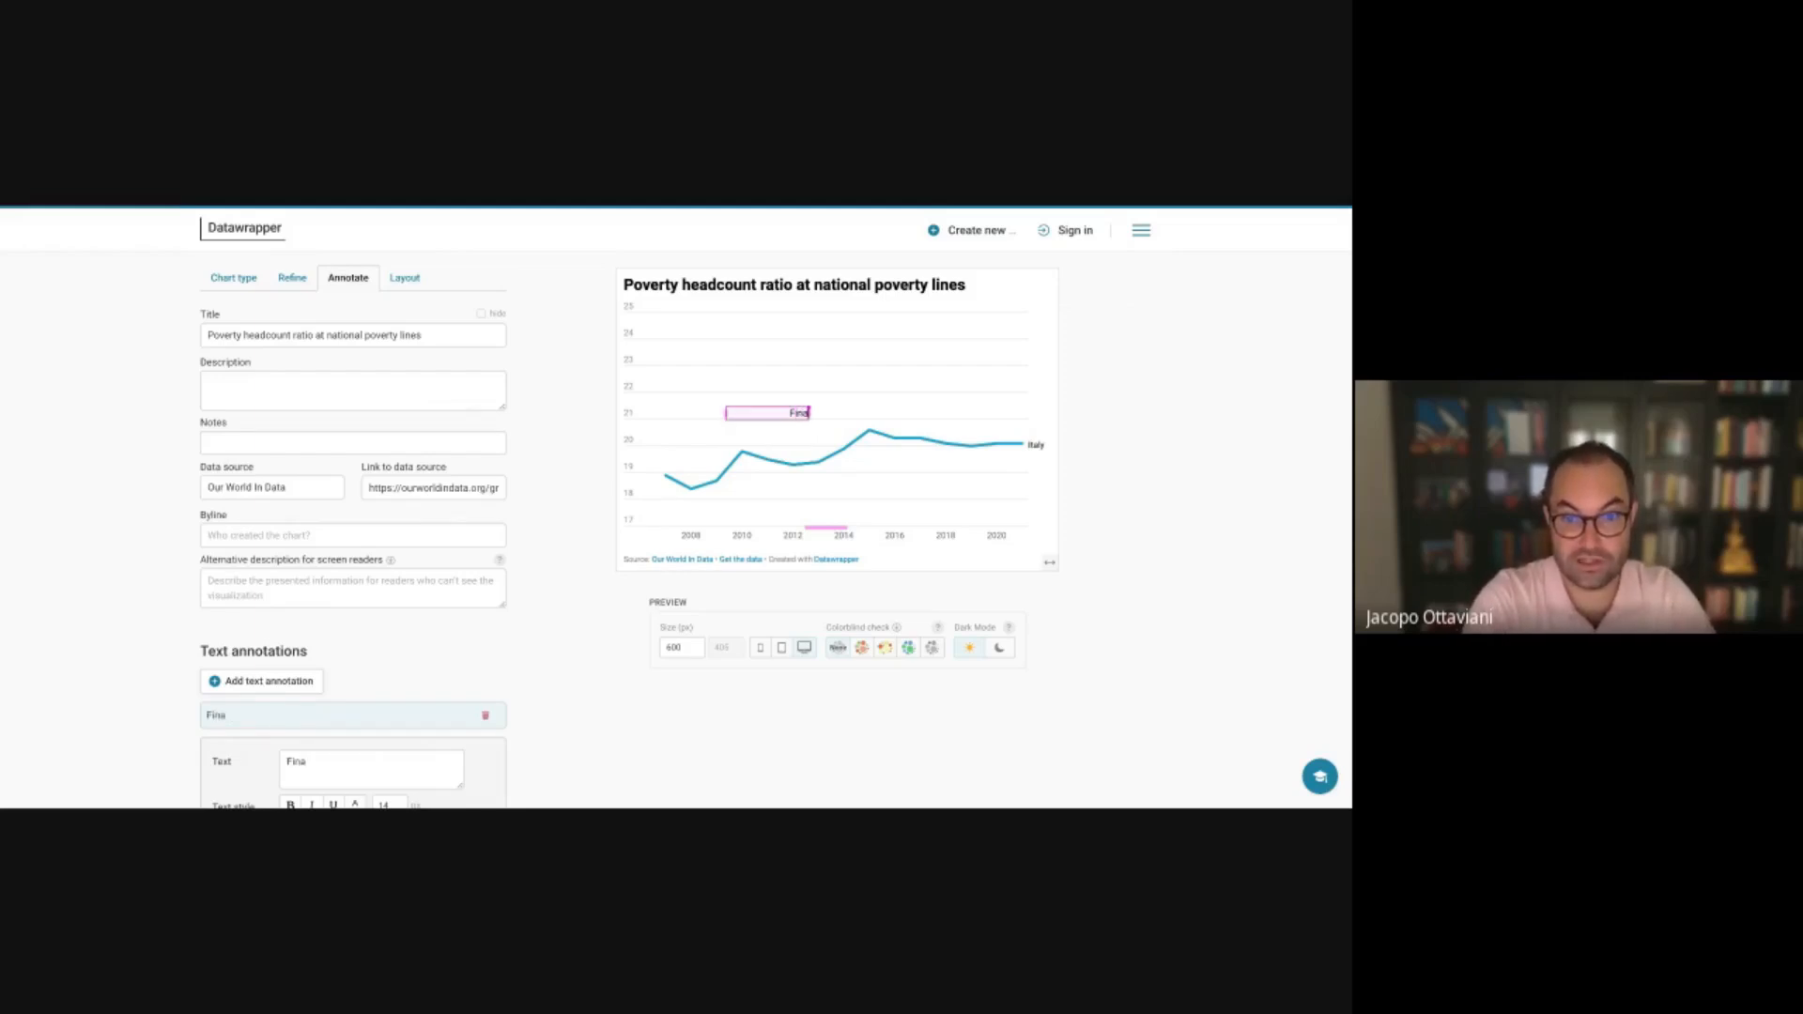
text(ncial crisis)
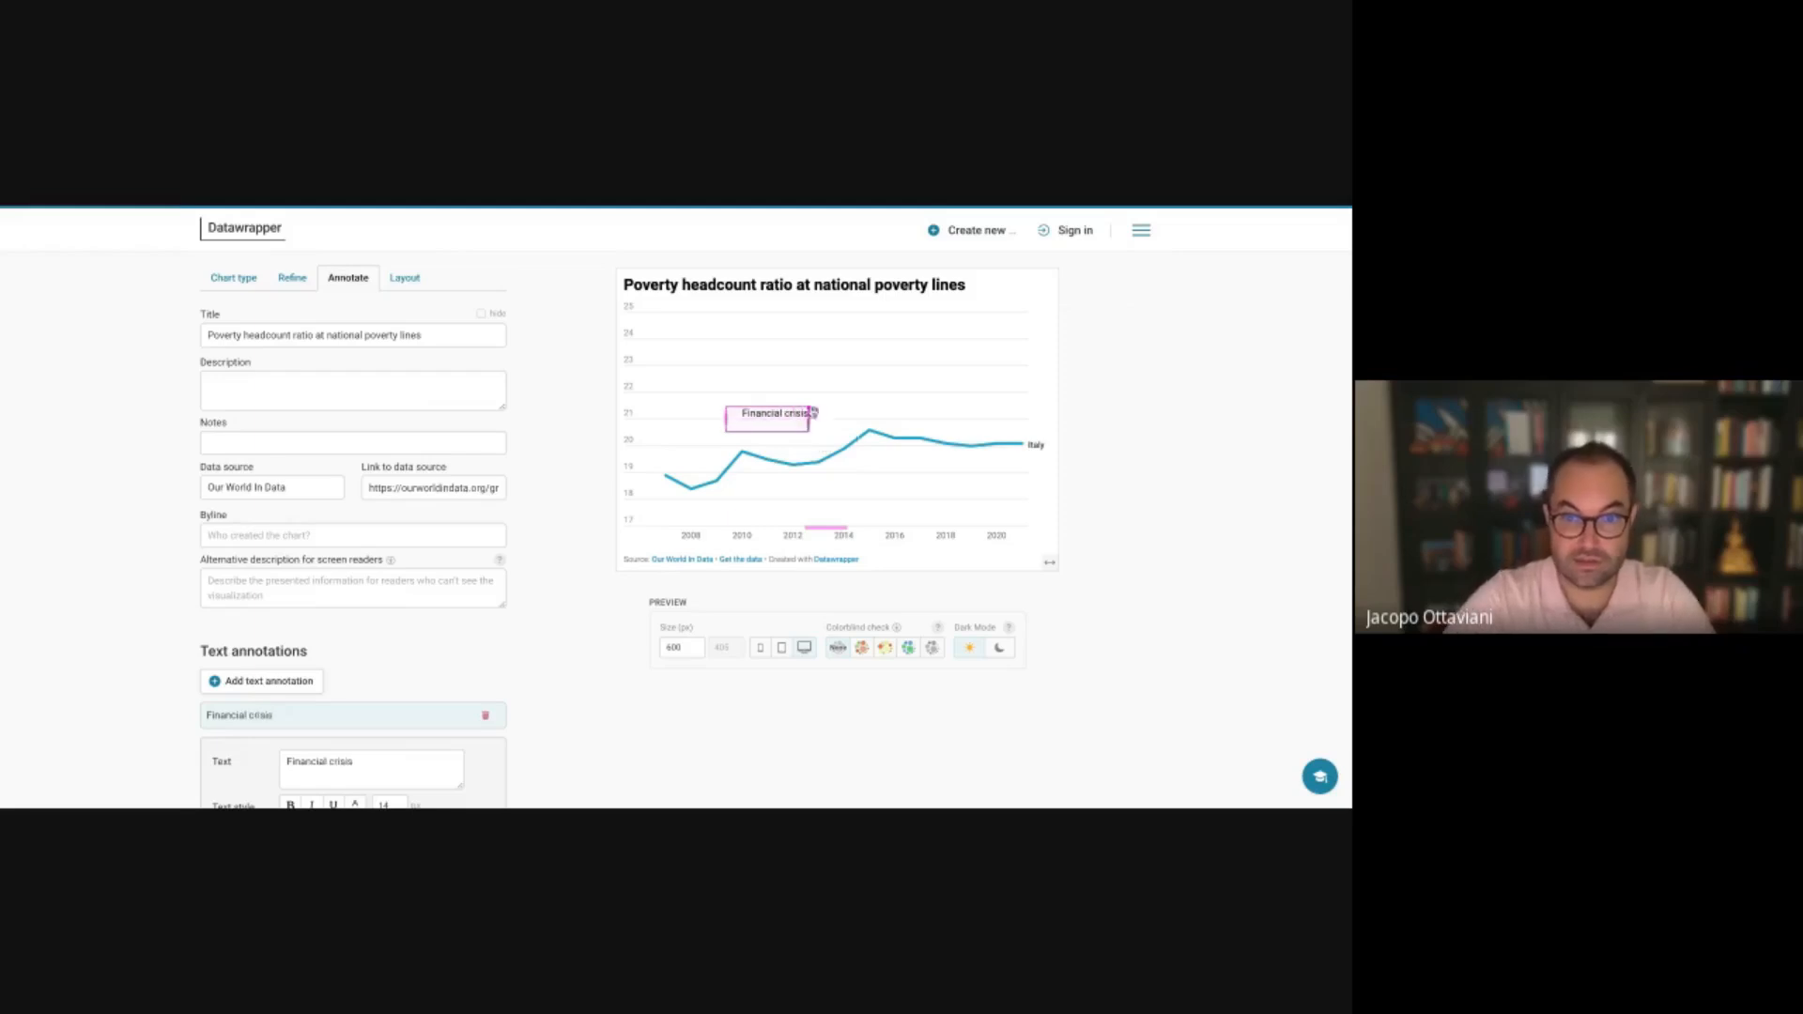
Move the "Financial crisis" annotation up near 2008–2009 and draw a connecting line from it to the 2010 point
click(776, 382)
click(767, 414)
drag(766, 414, 689, 428)
scroll(493, 640, down, 4)
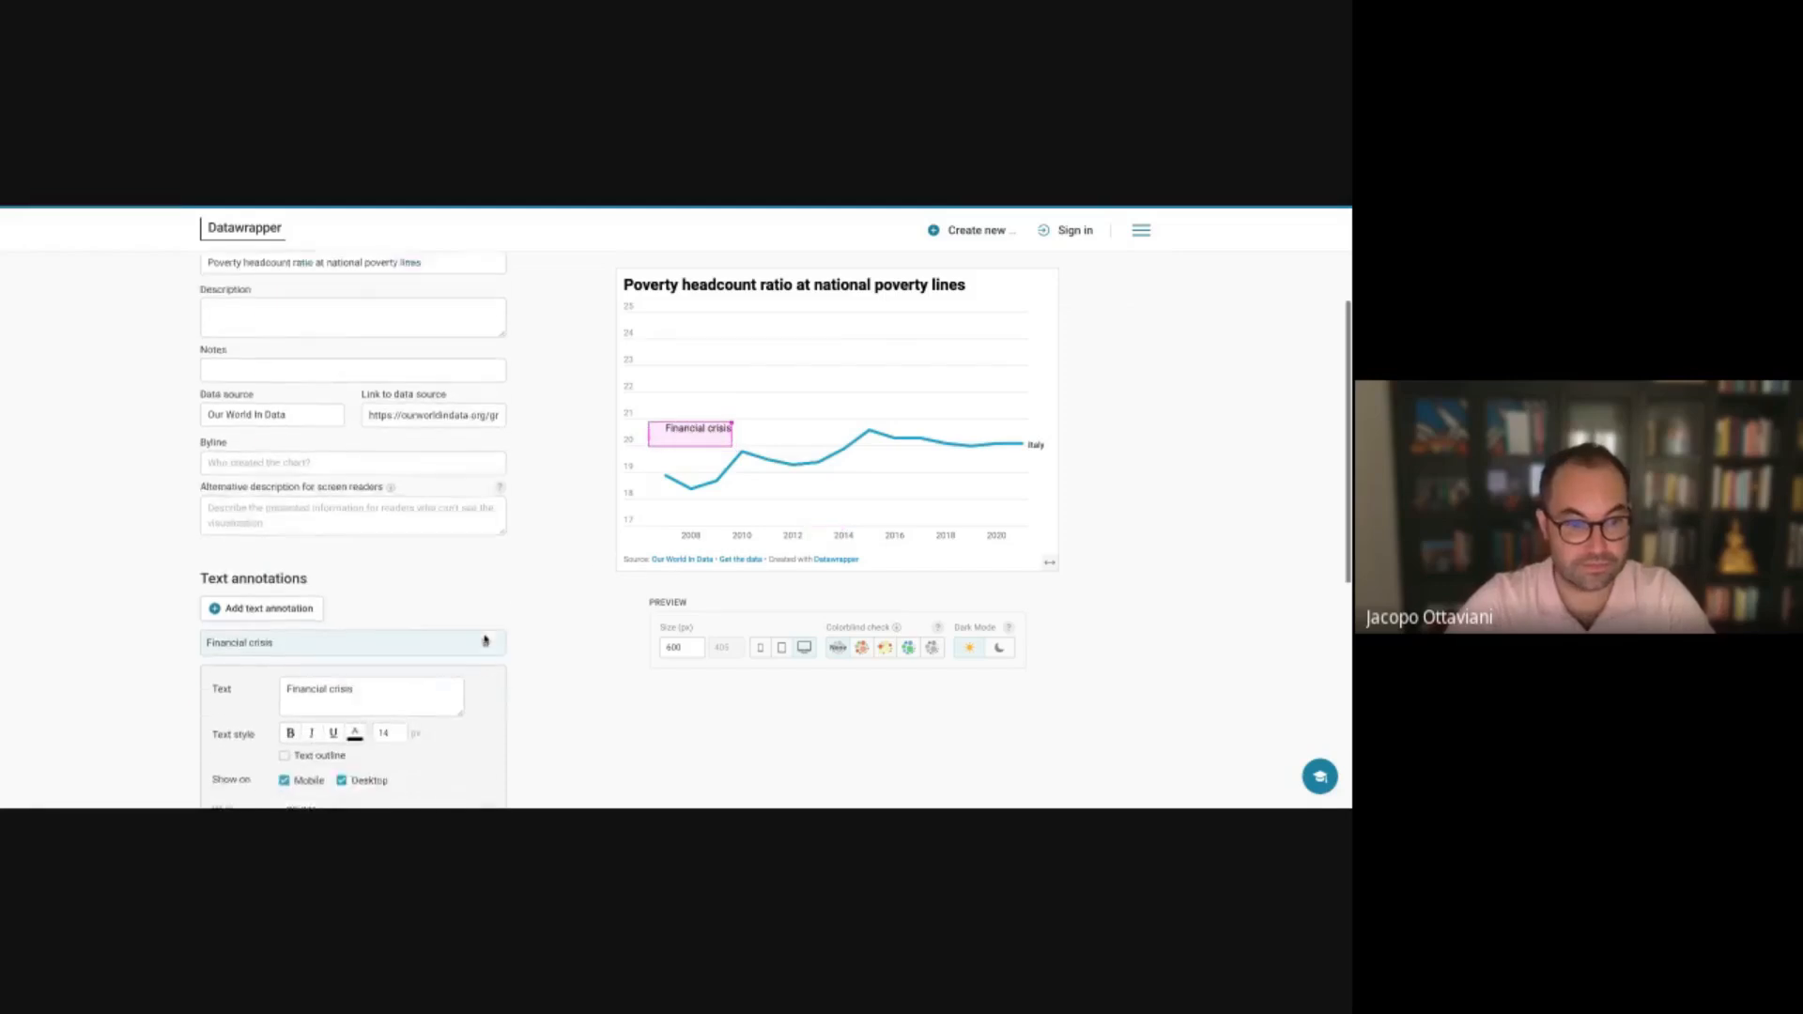
click(223, 728)
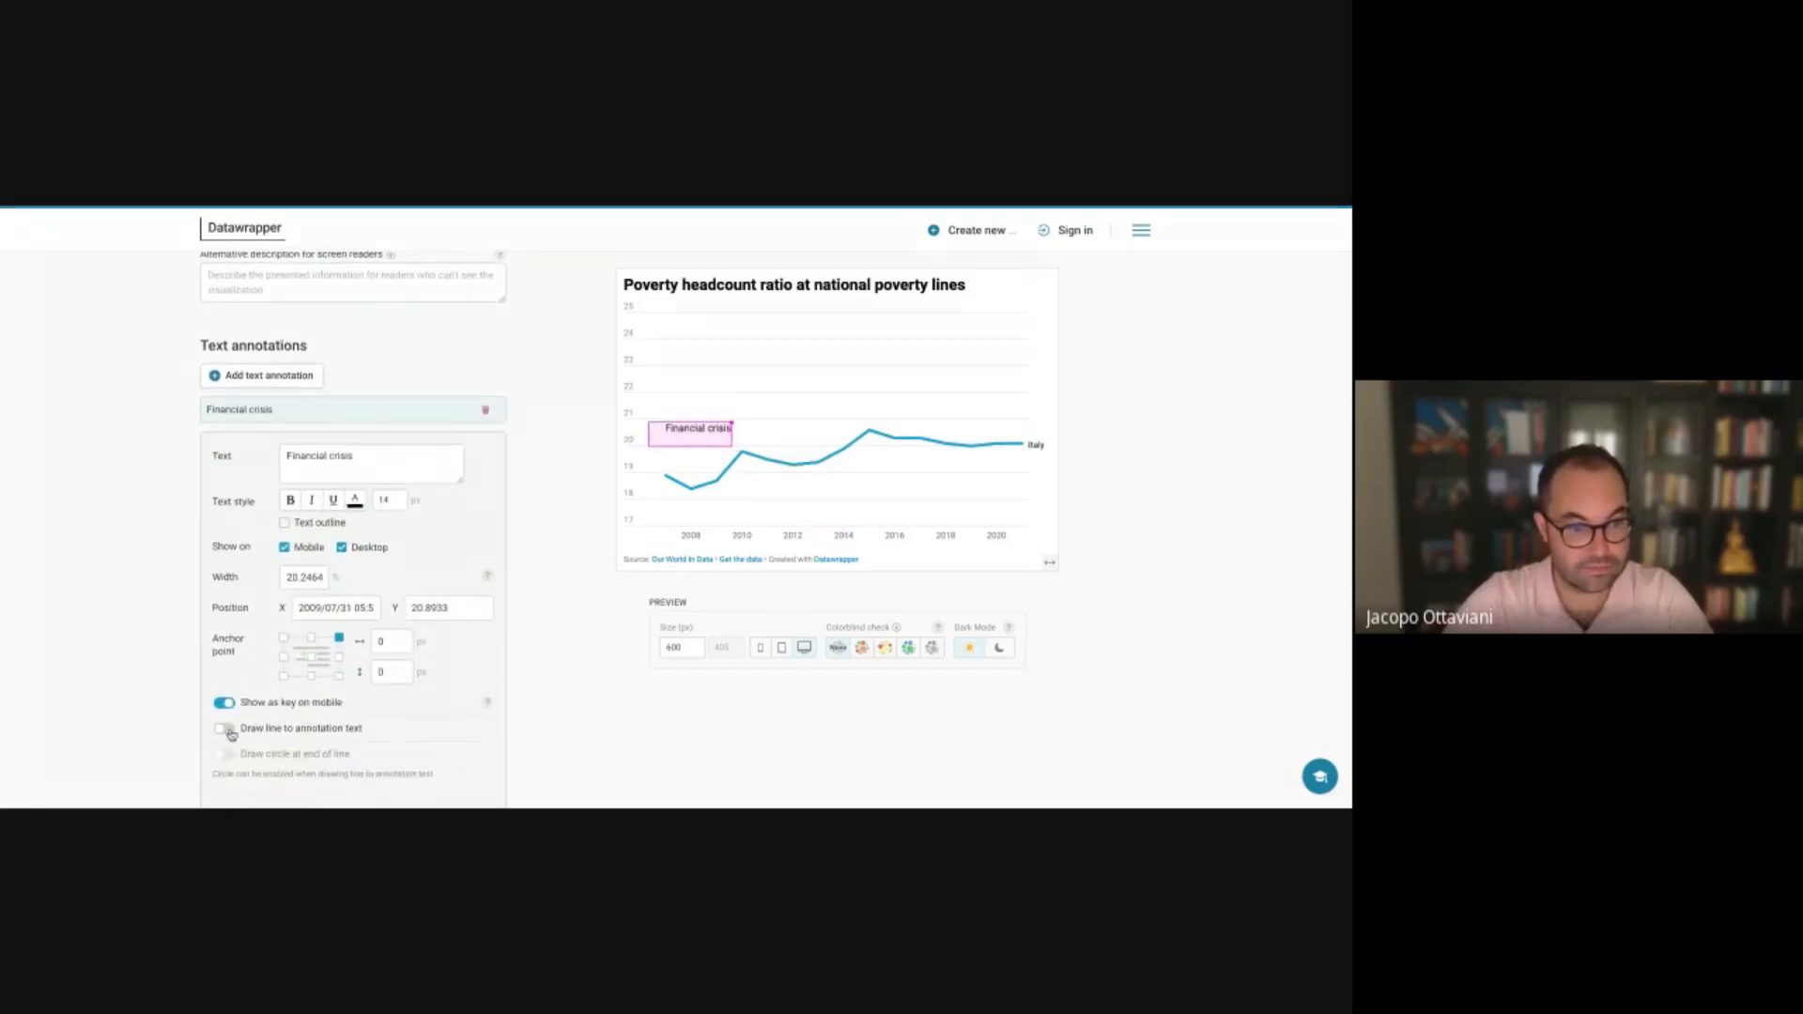
mouse_move(732, 423)
mouse_down()
mouse_move(742, 446)
mouse_move(705, 412)
mouse_up()
click(727, 384)
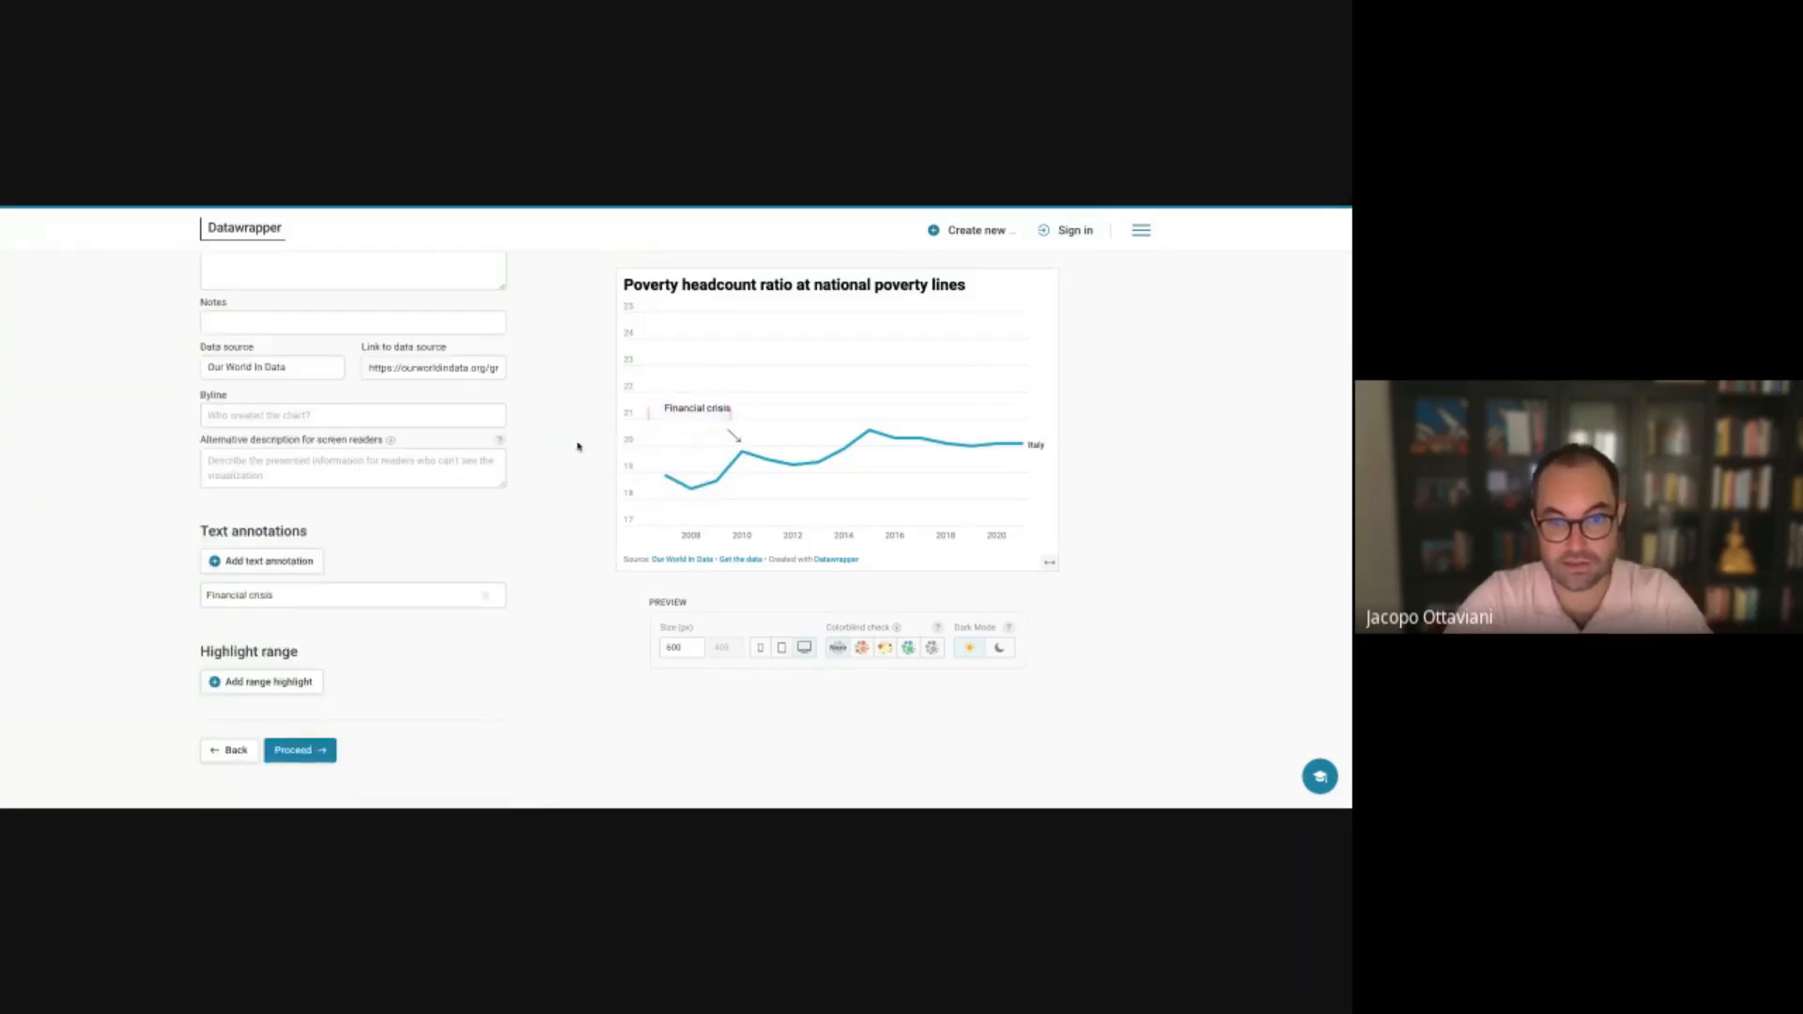
Add a vertical range highlight to the chart covering about March 2007 to January 2010
click(289, 673)
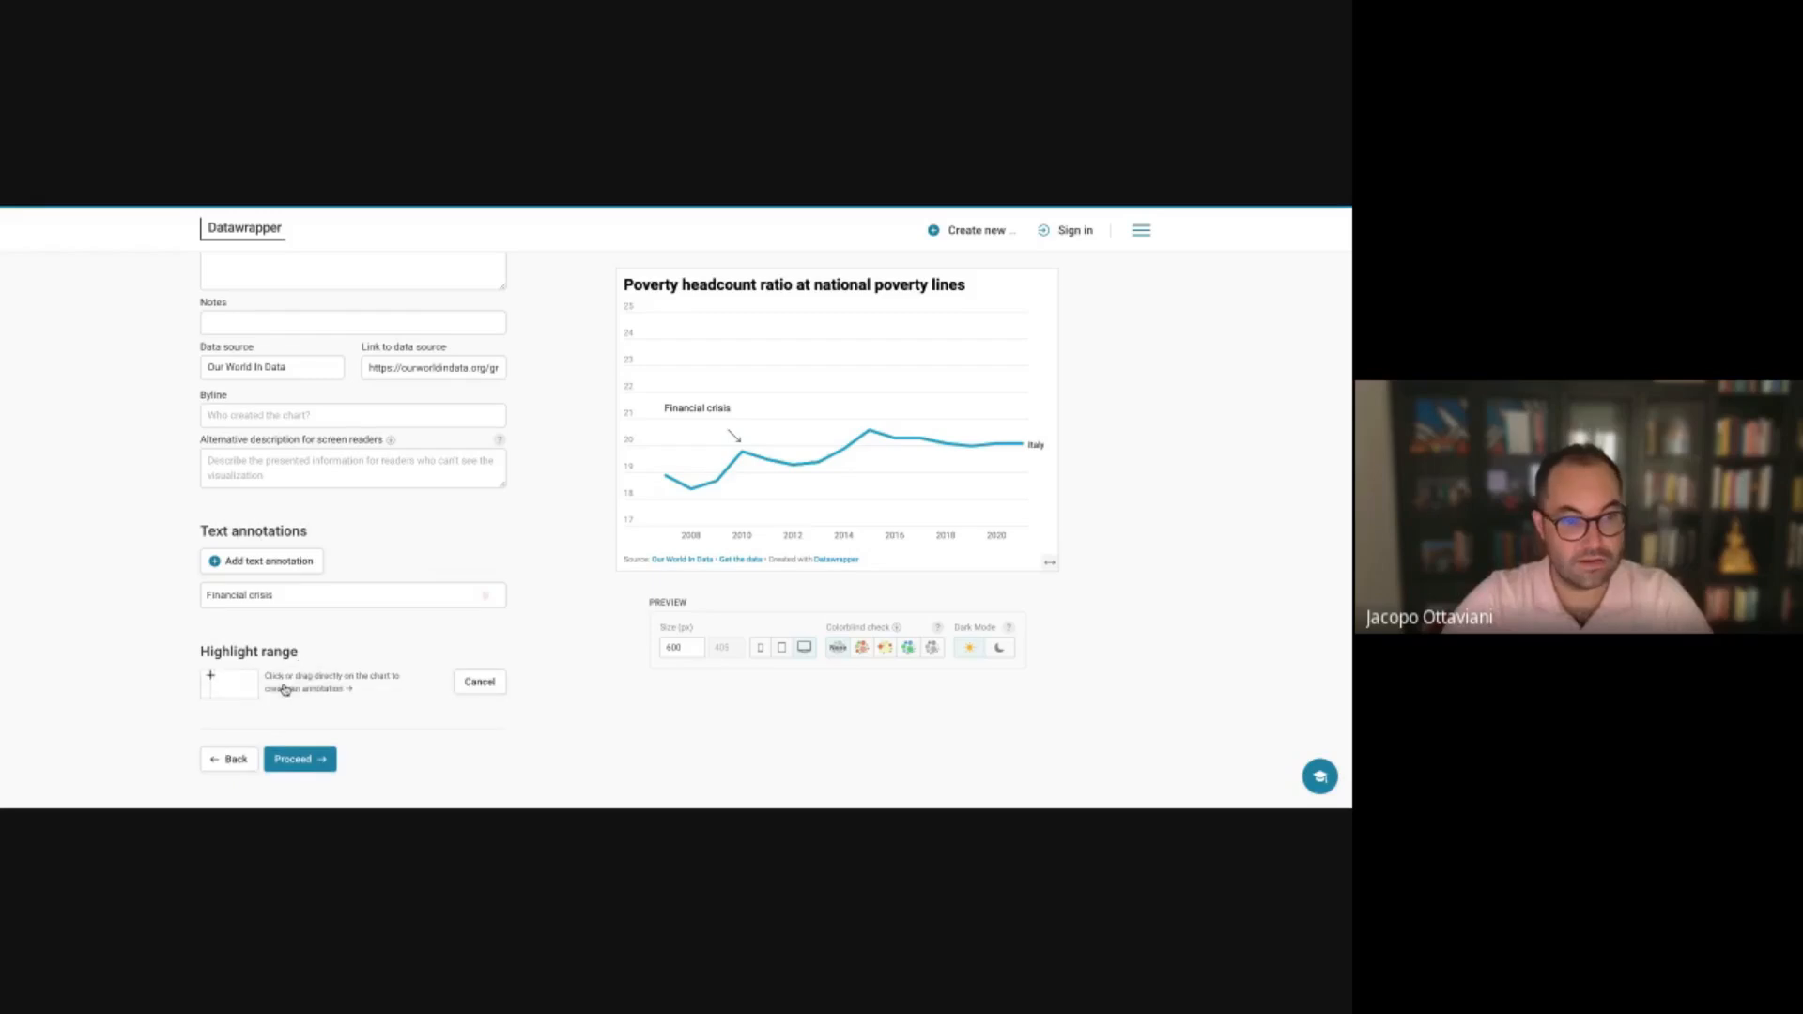
mouse_move(714, 464)
mouse_down()
mouse_move(767, 466)
mouse_move(683, 479)
mouse_move(742, 425)
mouse_move(673, 434)
mouse_up()
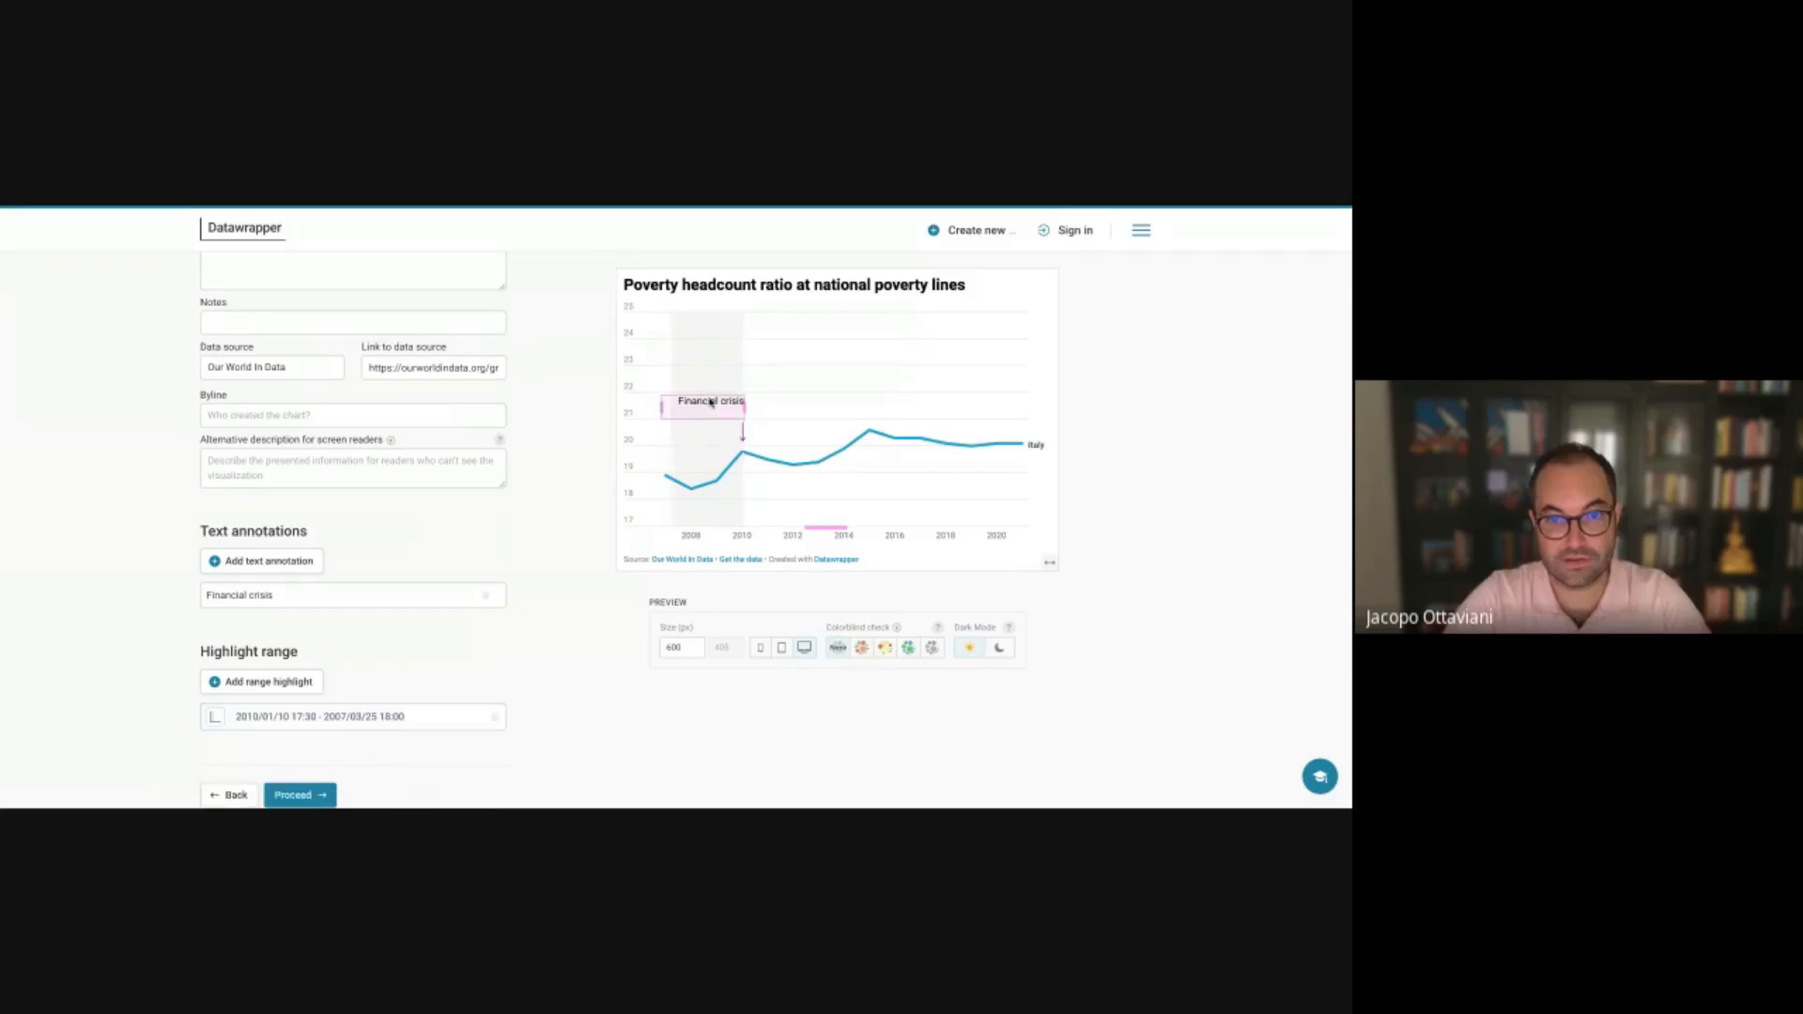
Remove the connecting line from the "Financial crisis" annotation and nudge its text into place over the highlighted range
click(318, 599)
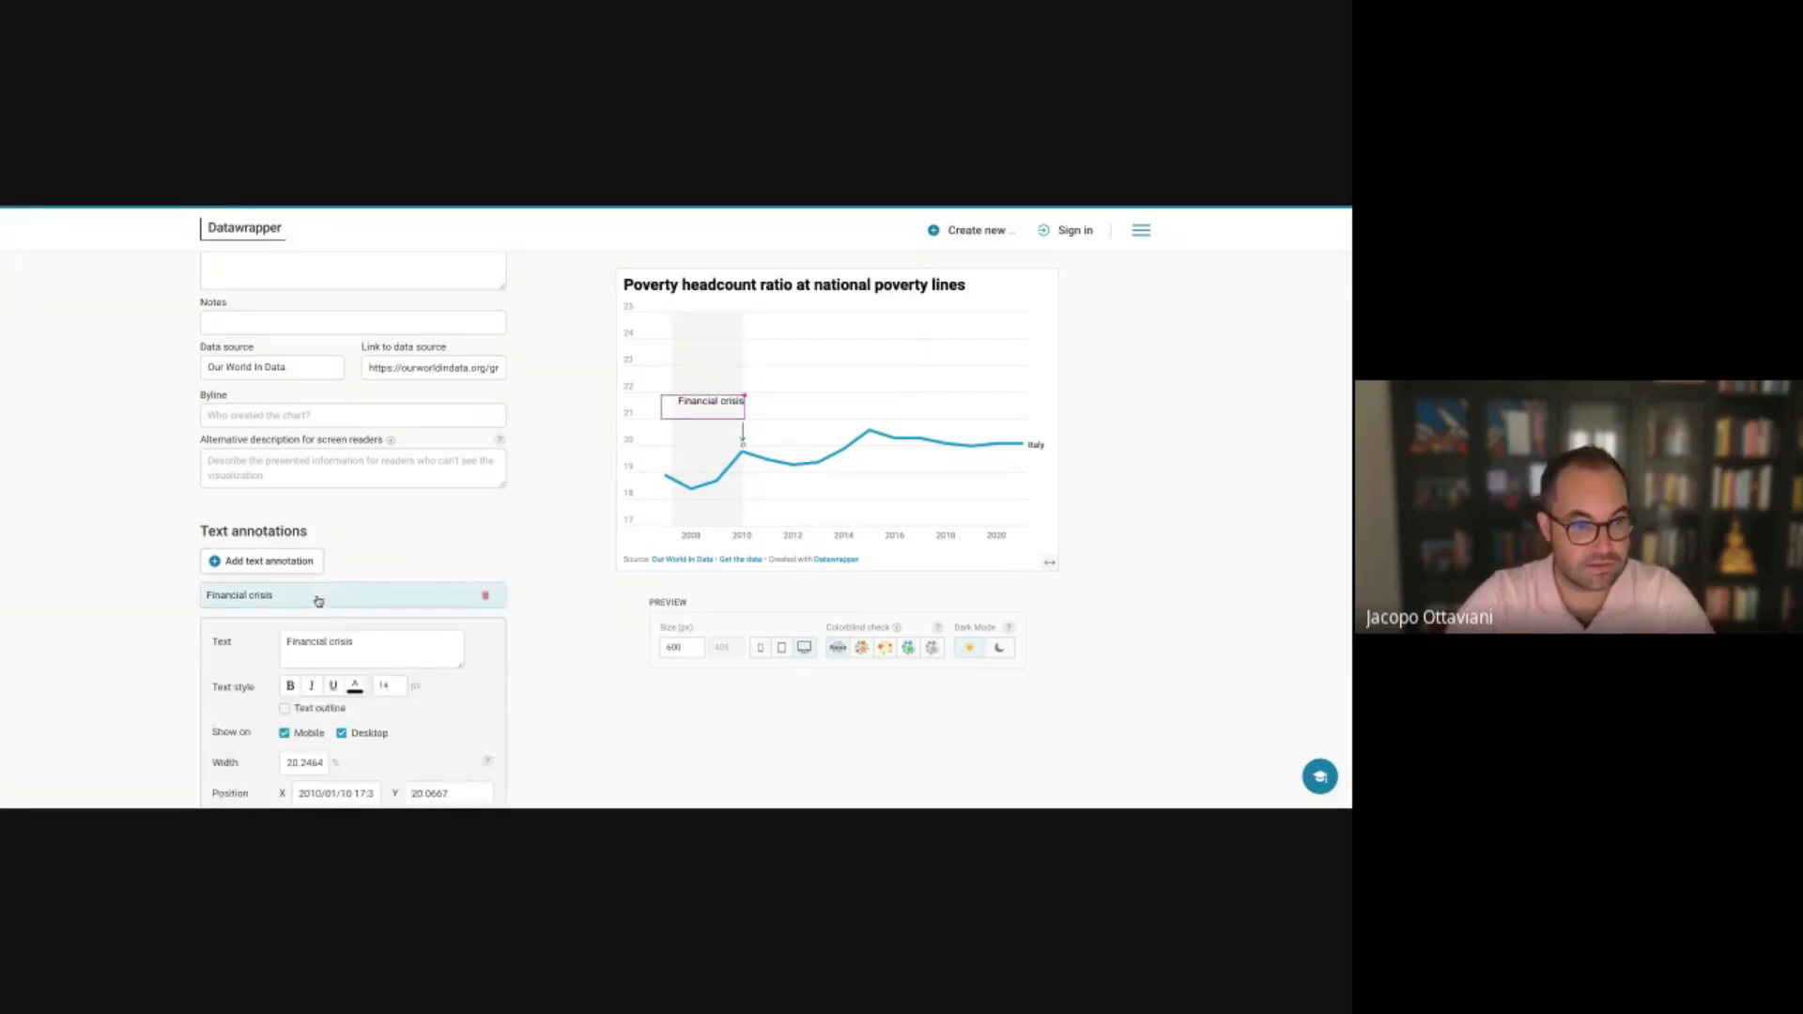
scroll(318, 599, down, 2)
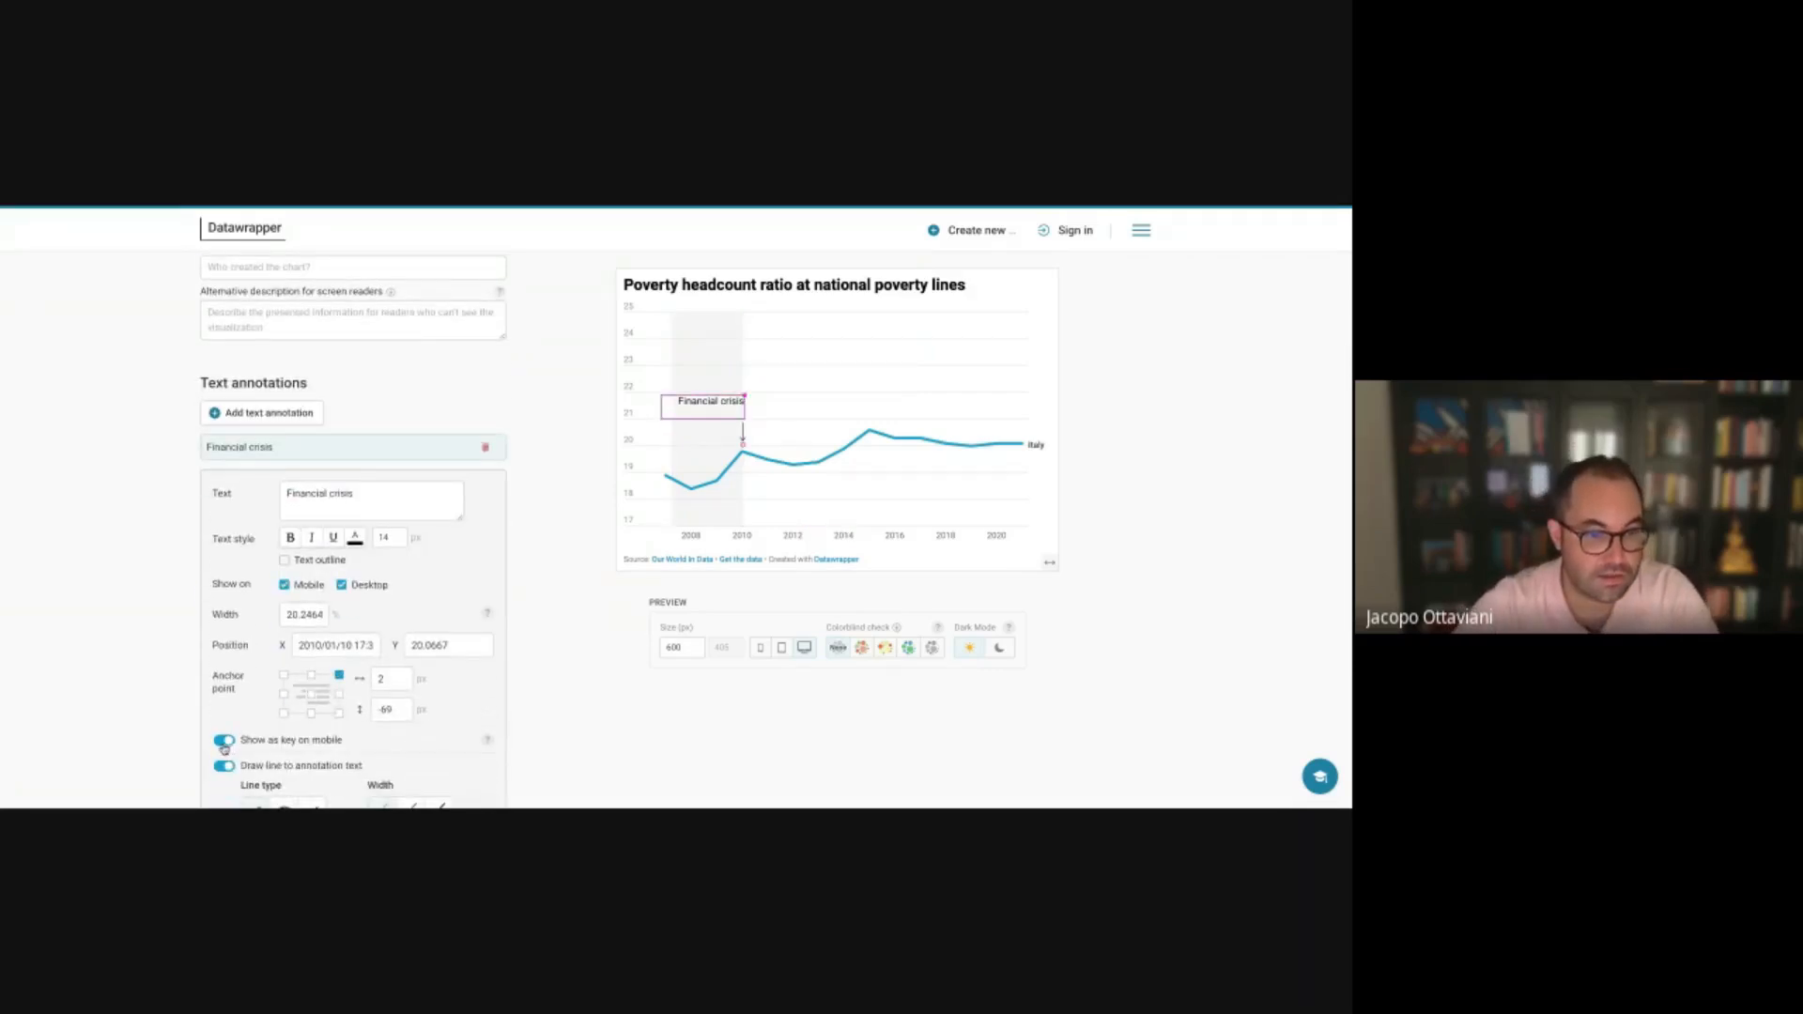
click(225, 765)
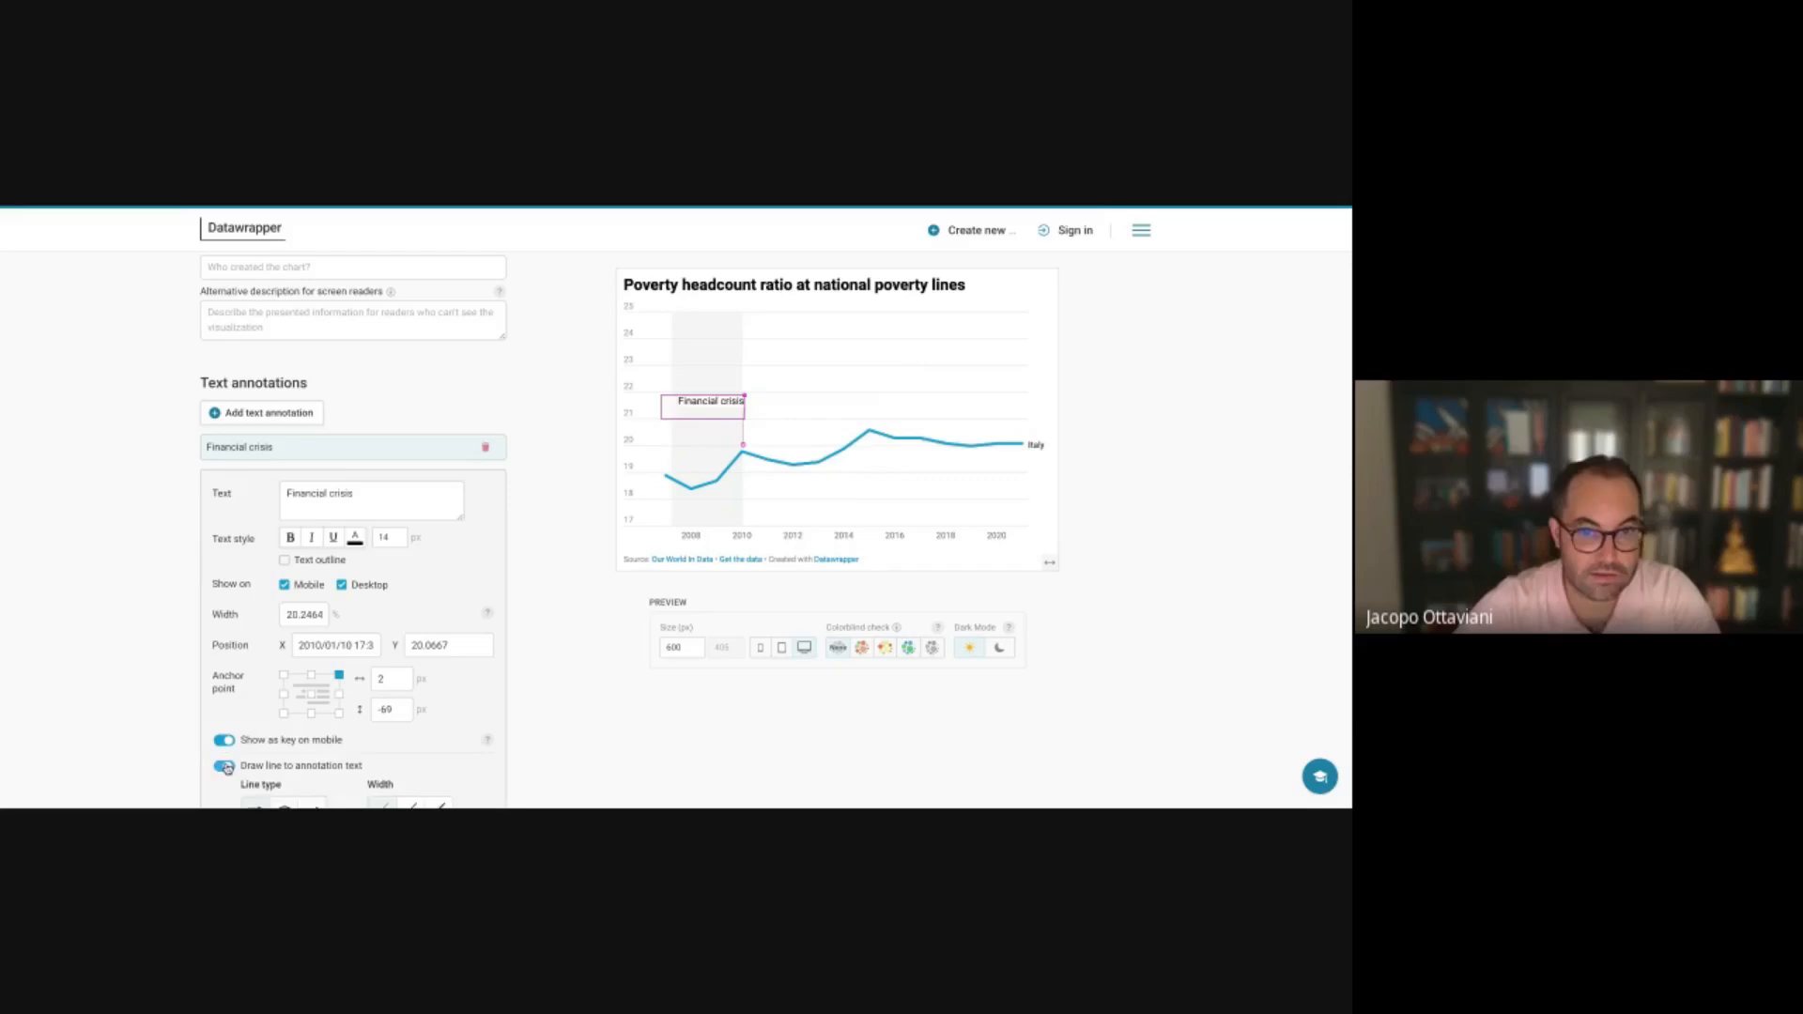
click(145, 666)
drag(726, 403, 725, 406)
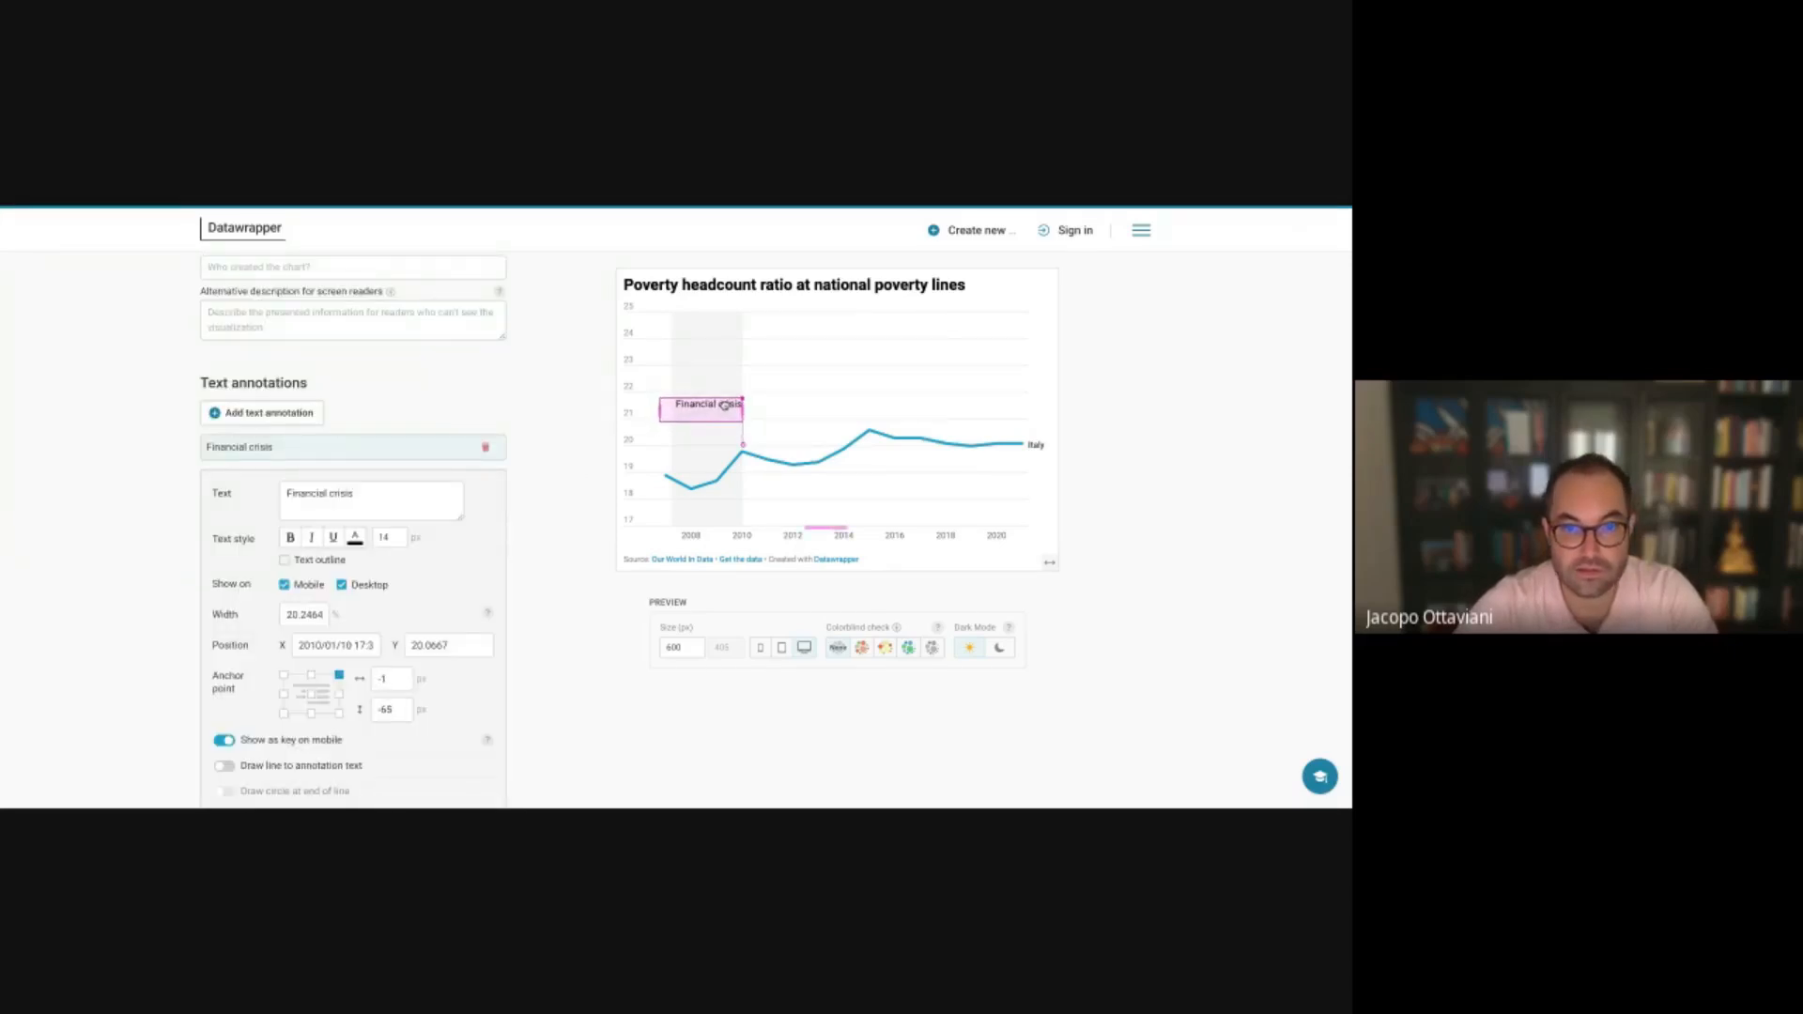
click(614, 495)
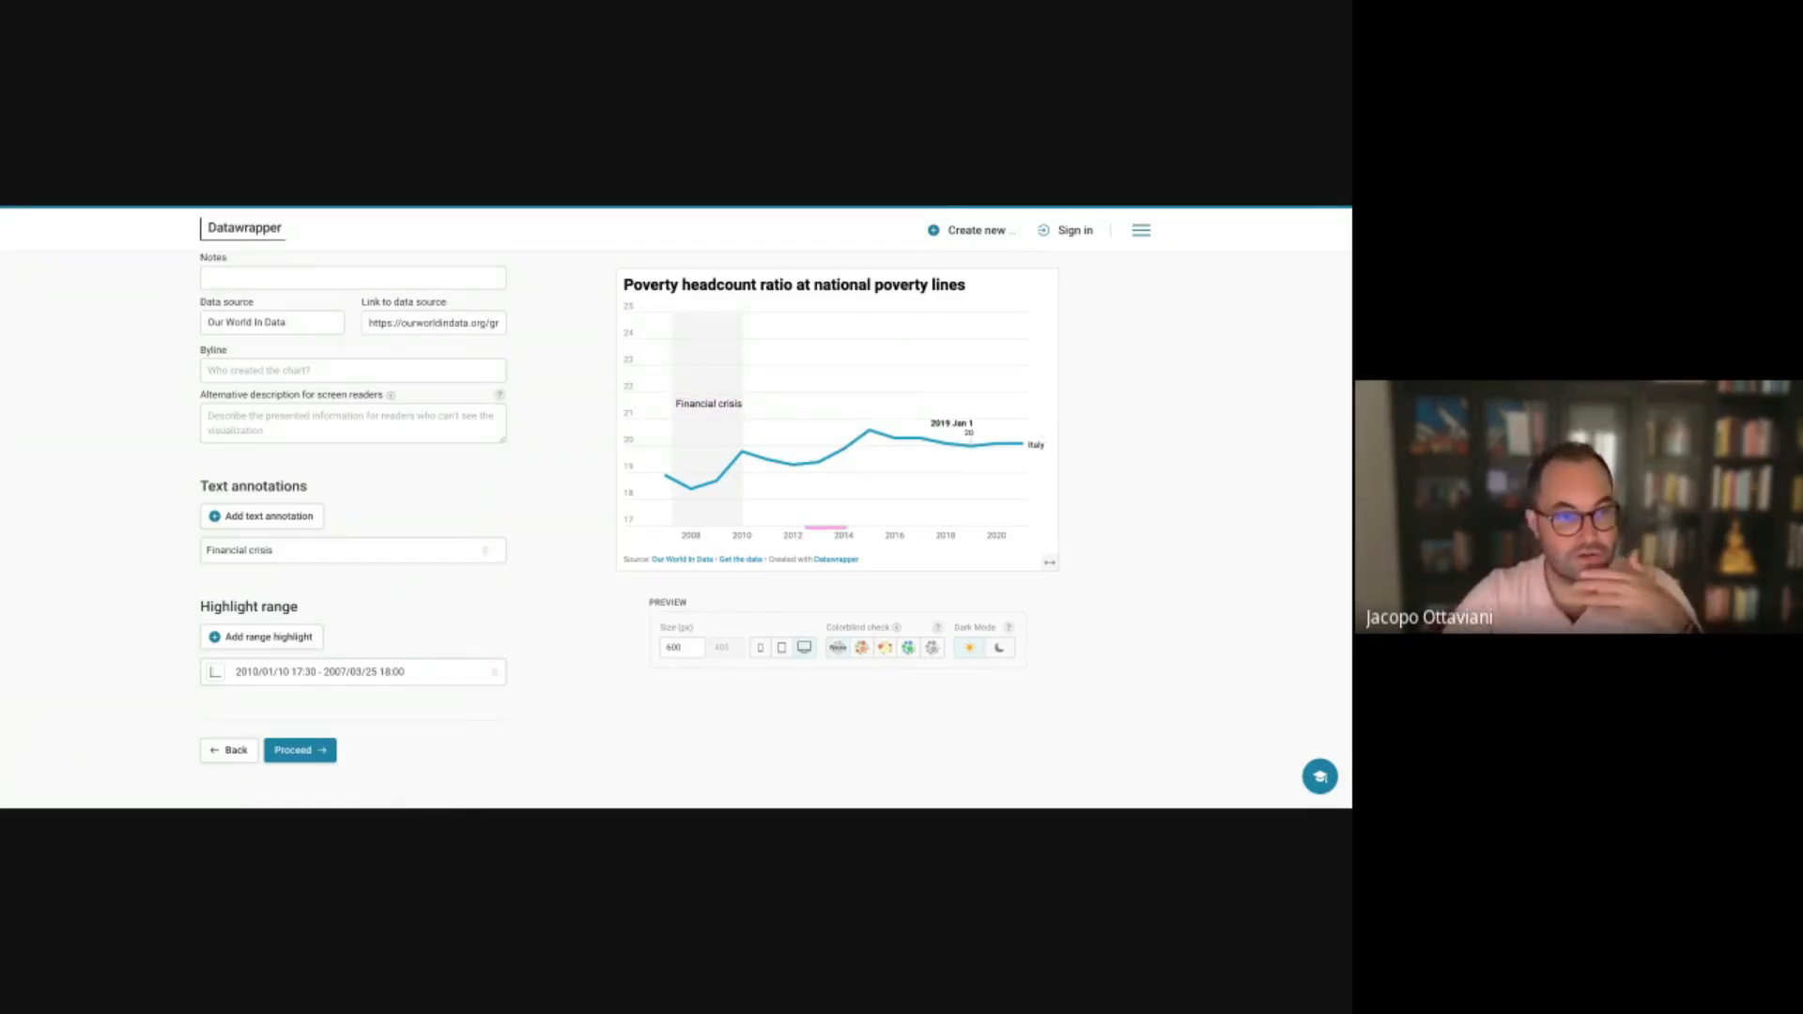
Change the chart's data source to "World Bank"
scroll(475, 368, up, 3)
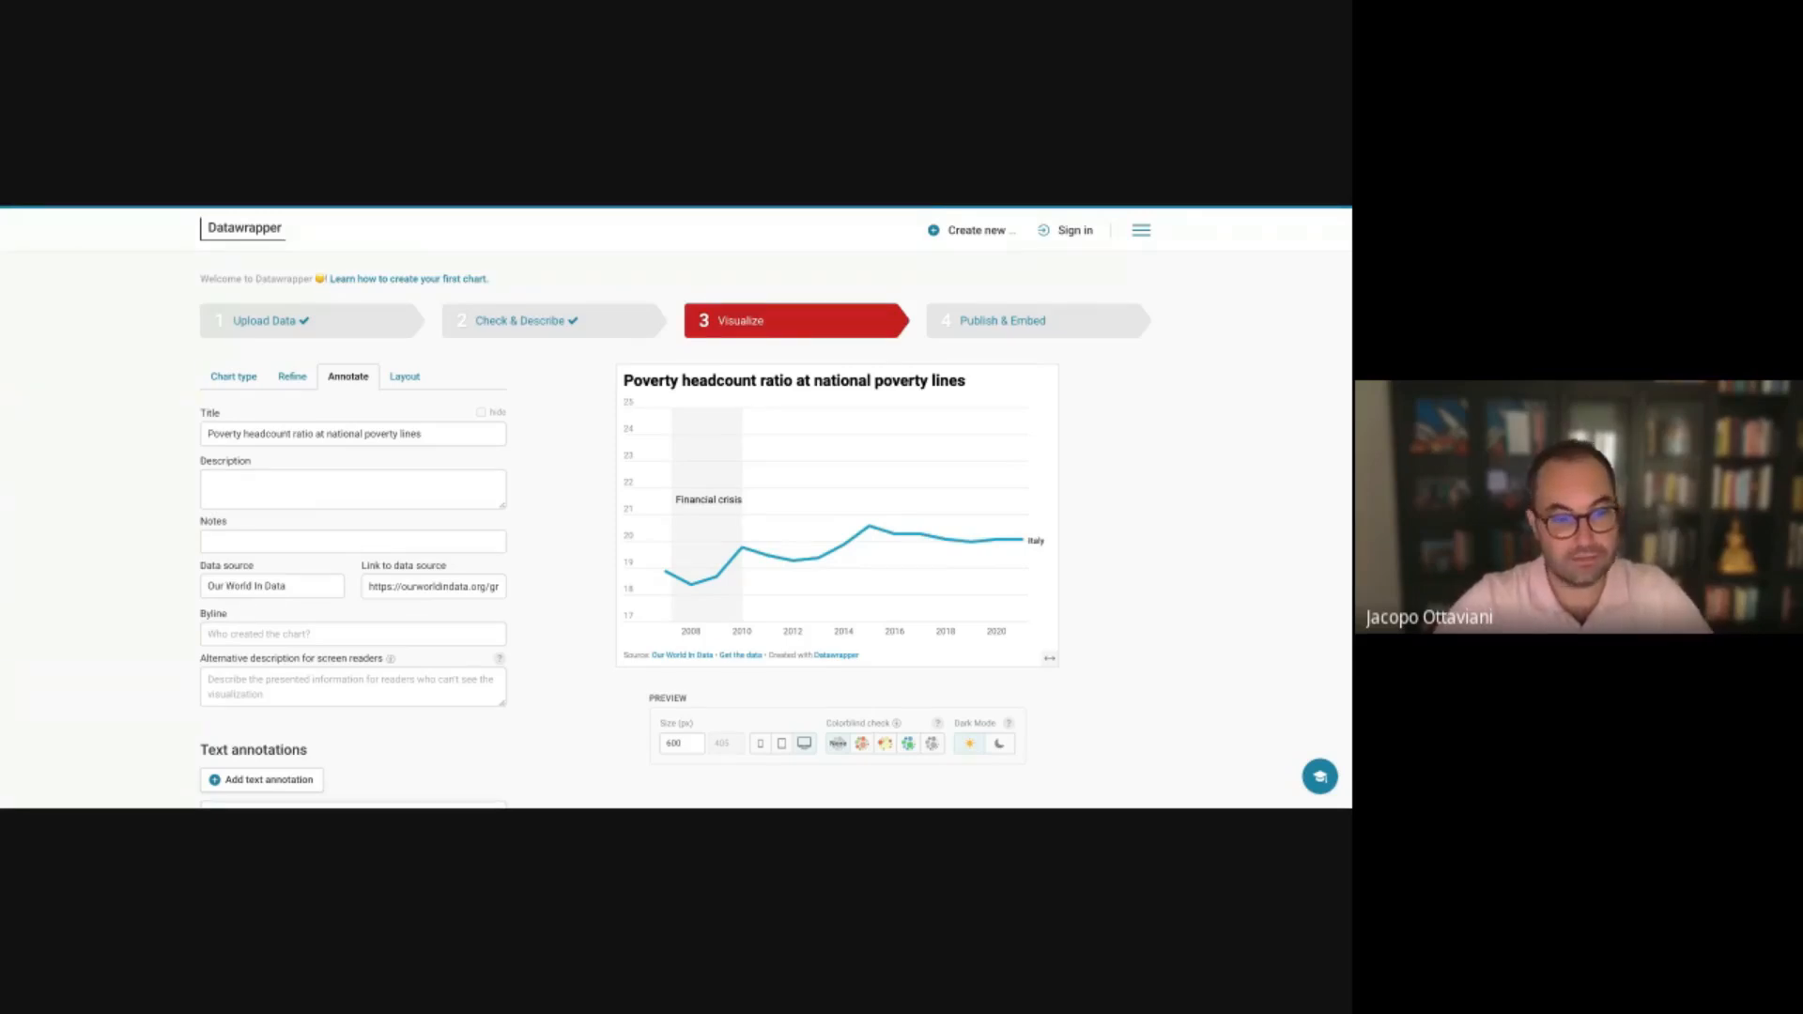
triple_click(324, 584)
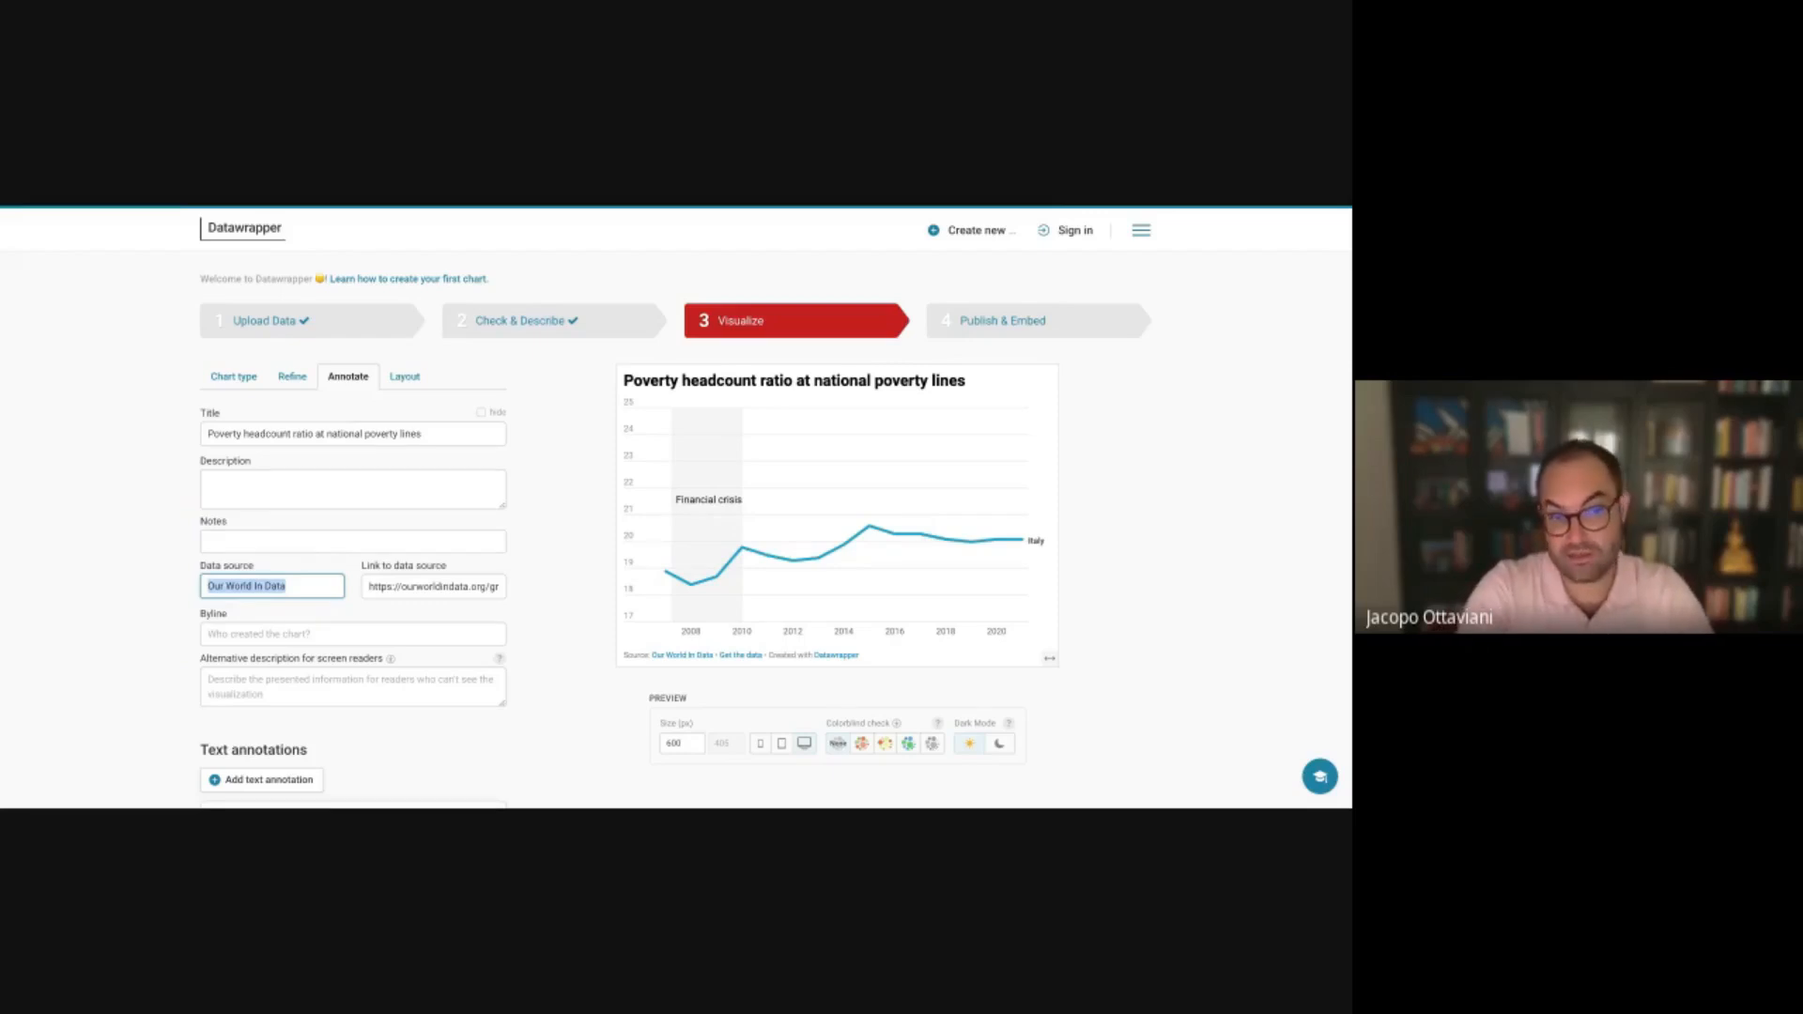
text(Wor)
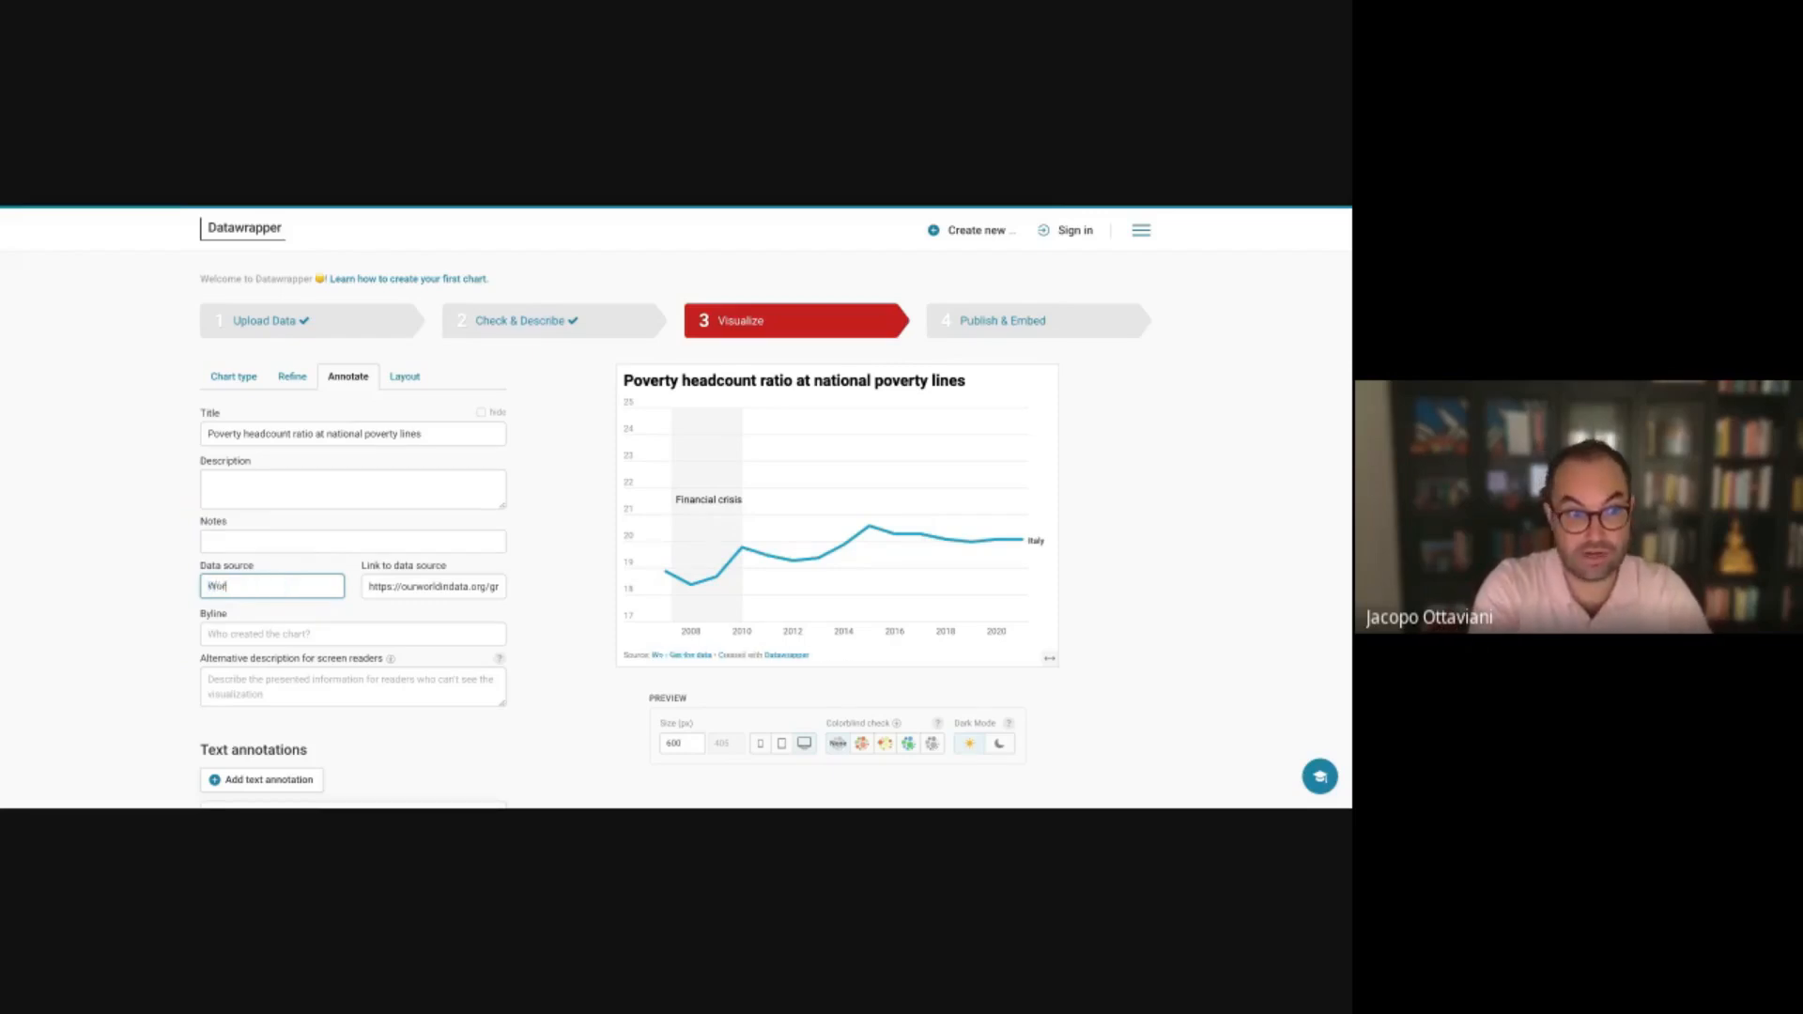
text(ld Bank)
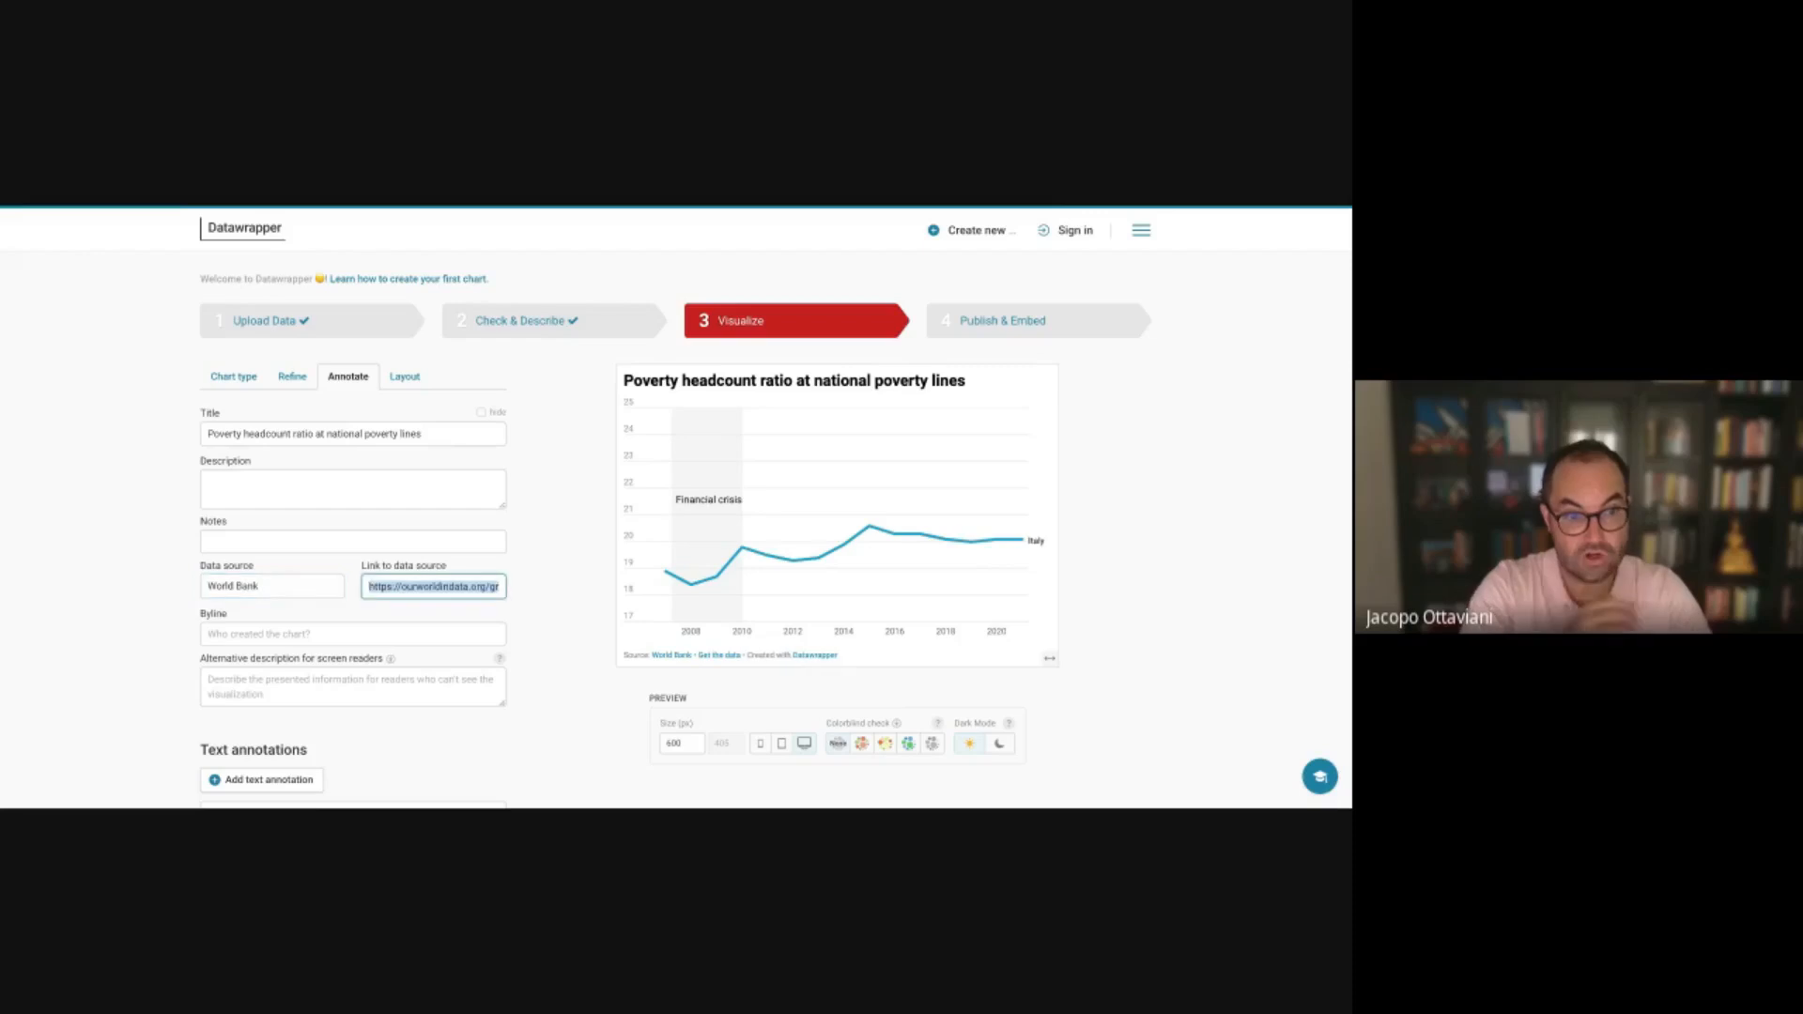
Replace the link to the data source with the data.worldbank.org address copied from the World Bank page
key(Tab)
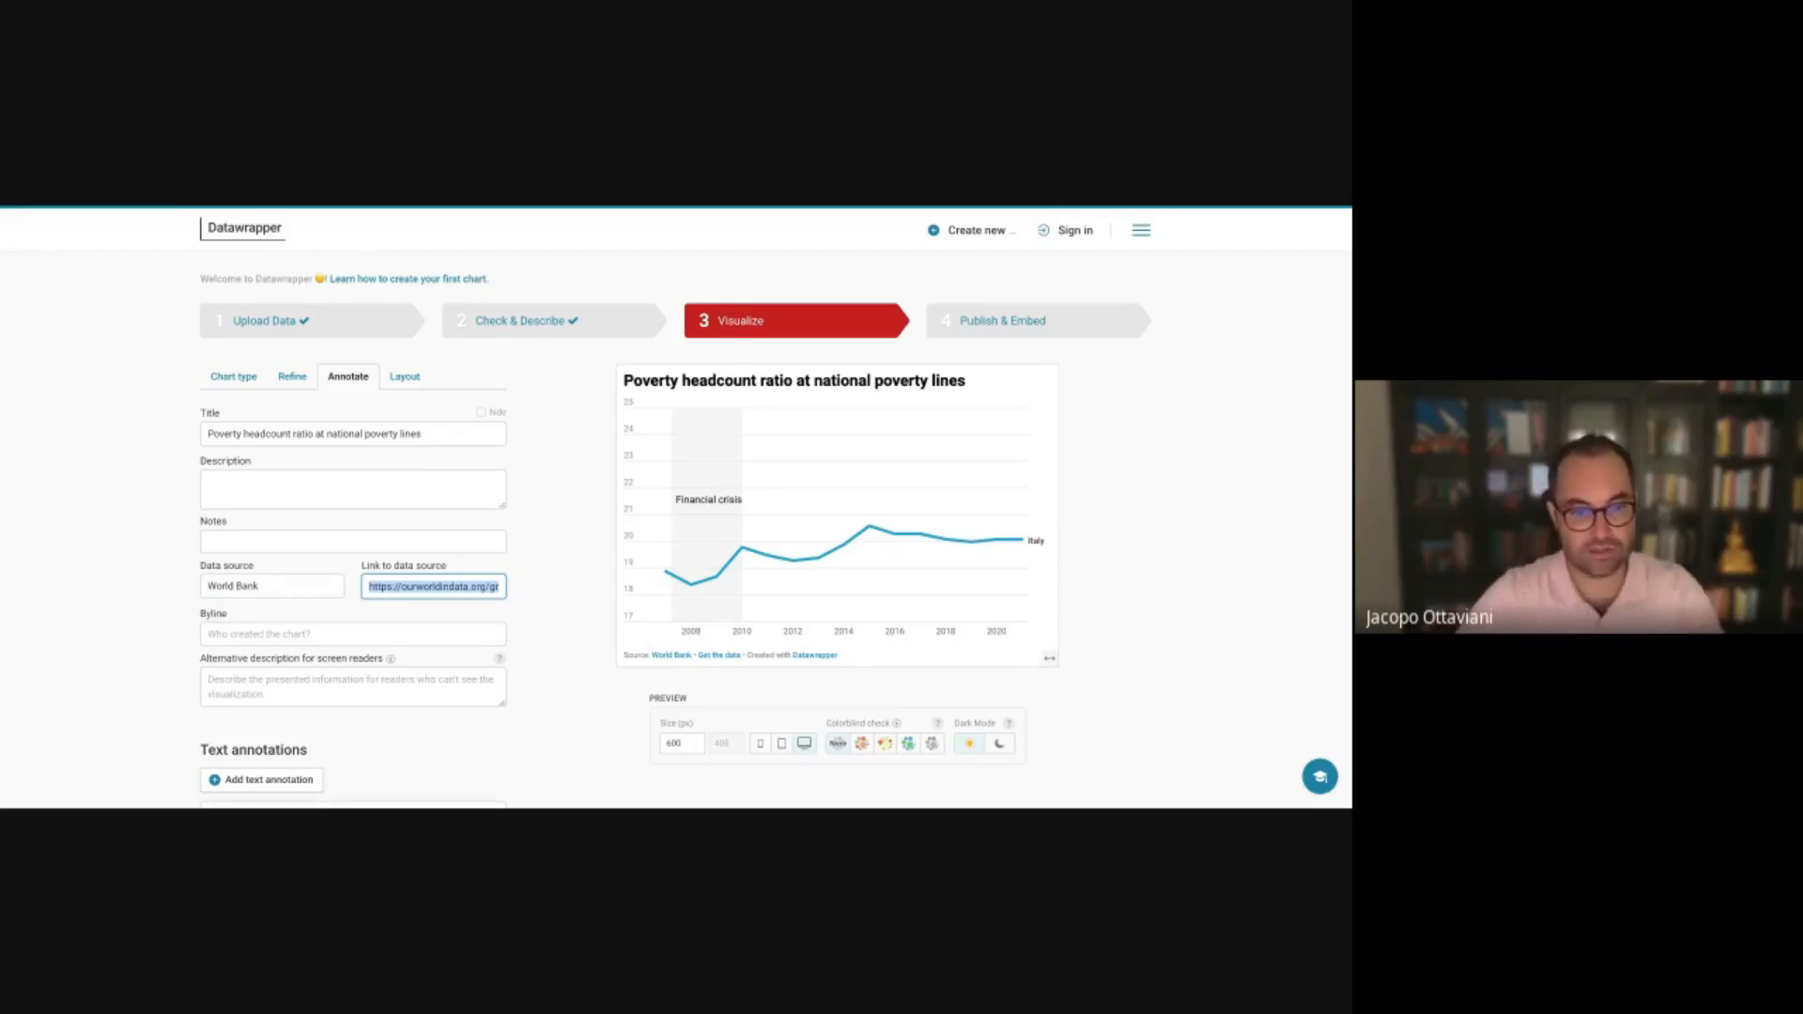
key(alt+Tab)
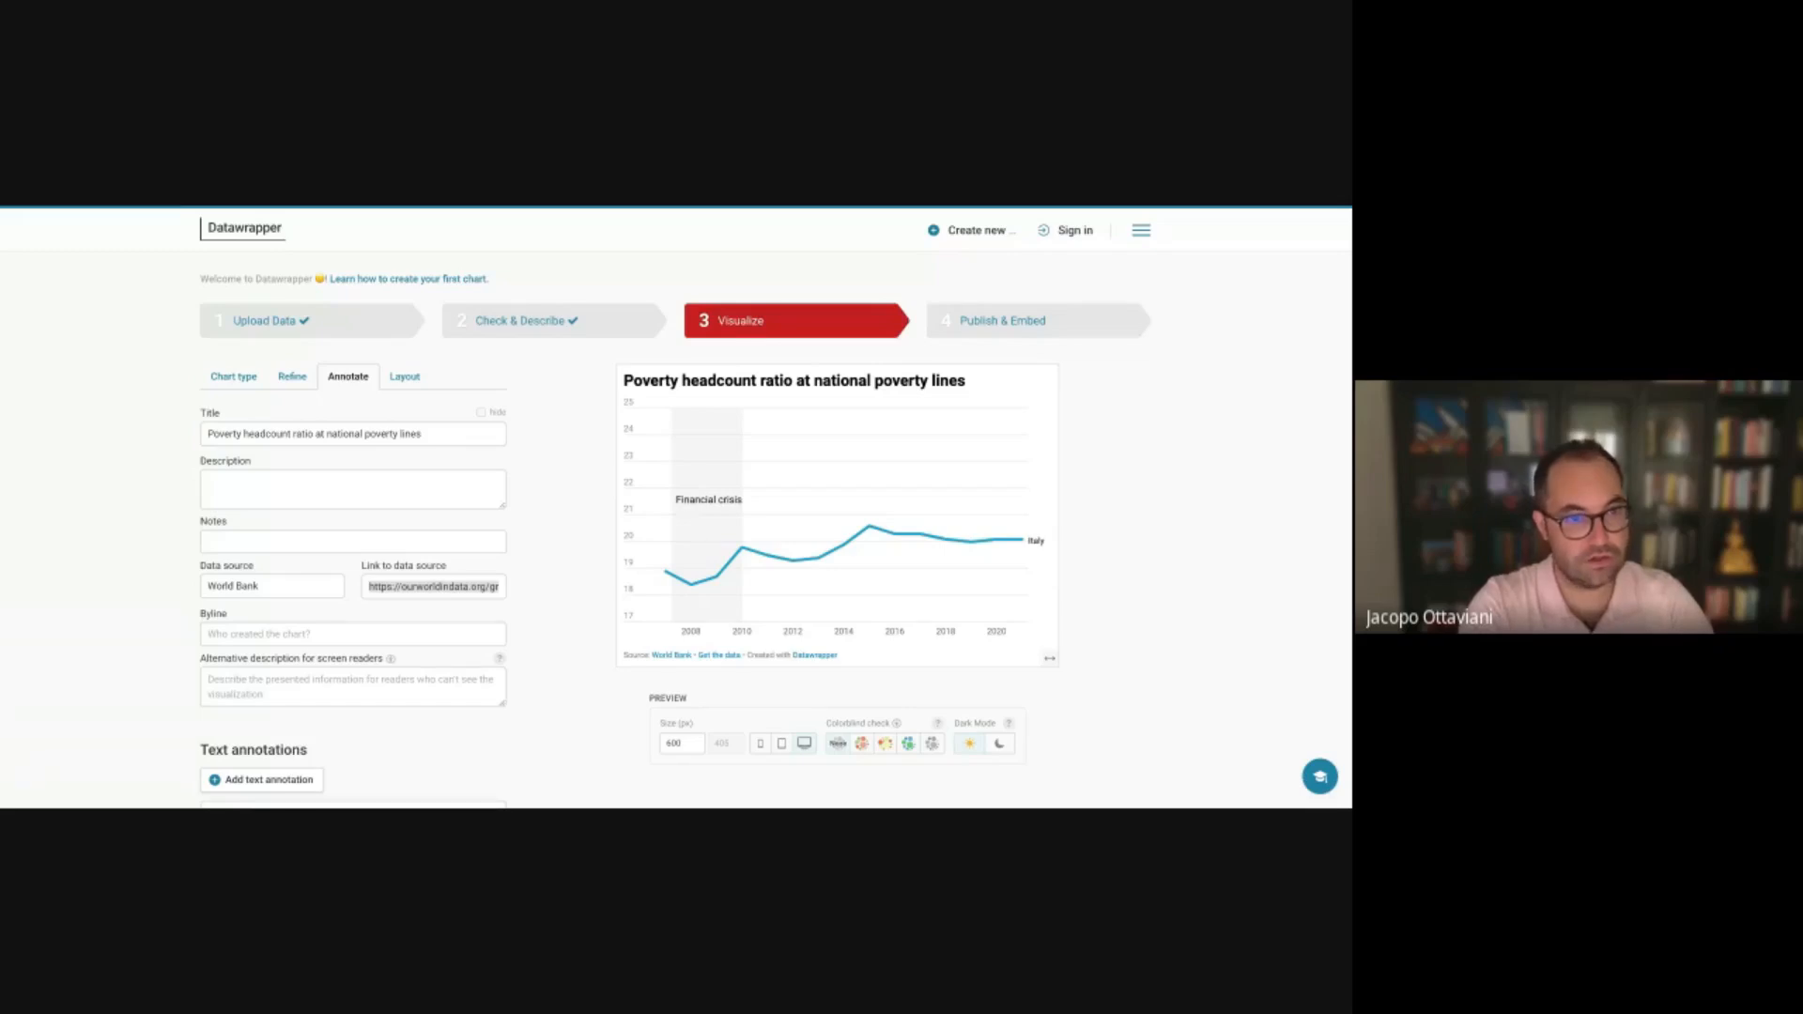
key(alt+Tab)
key(ctrl+v)
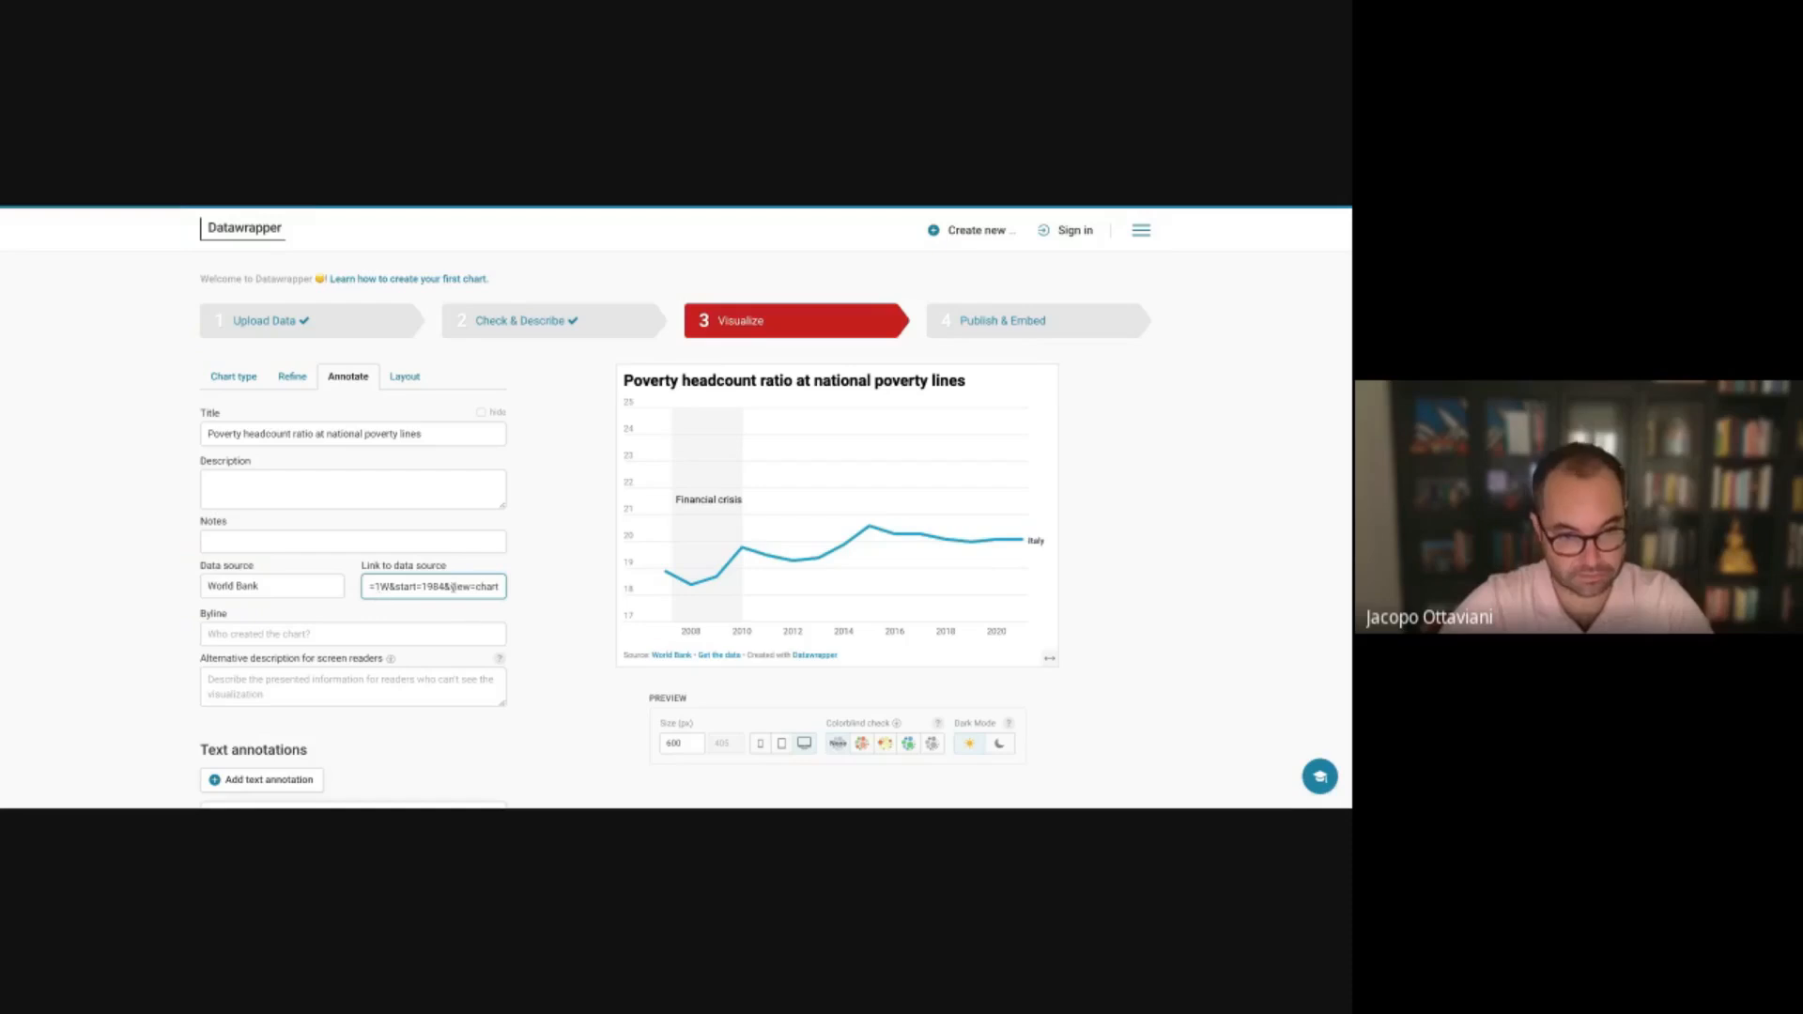
drag(498, 590, 345, 574)
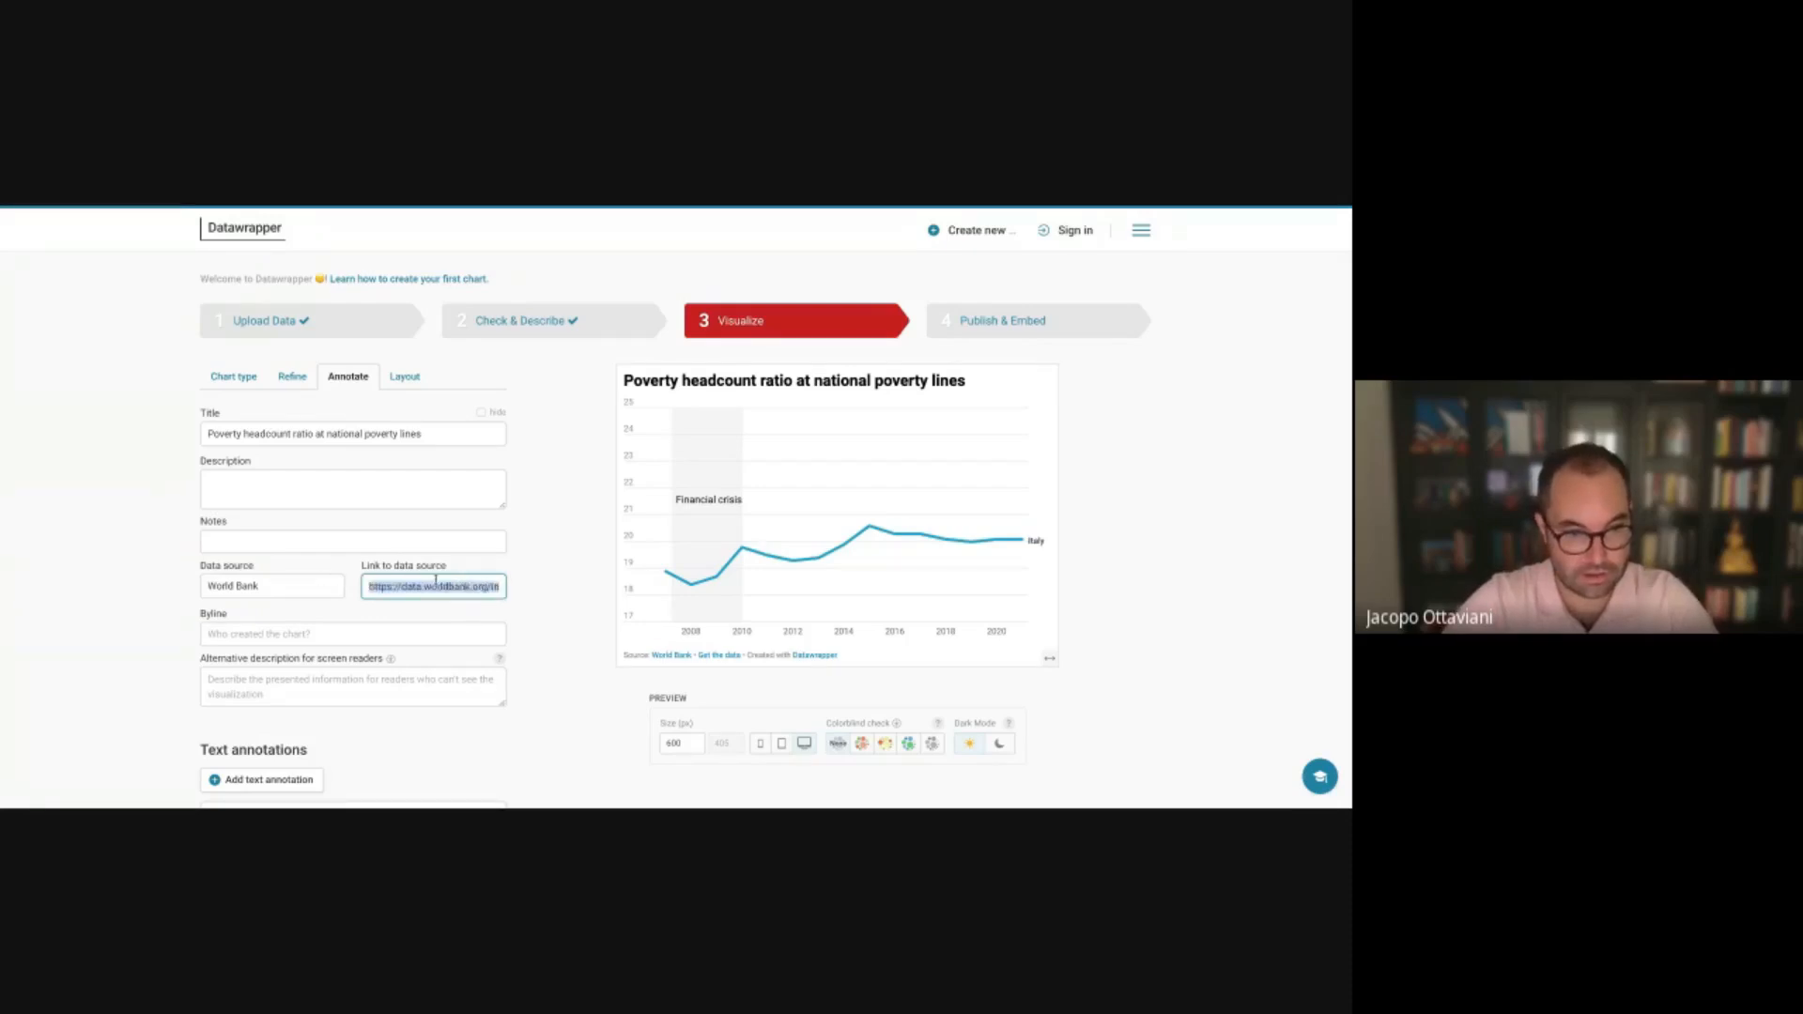
click(418, 535)
Enter "Data in %" as the chart's description
click(291, 633)
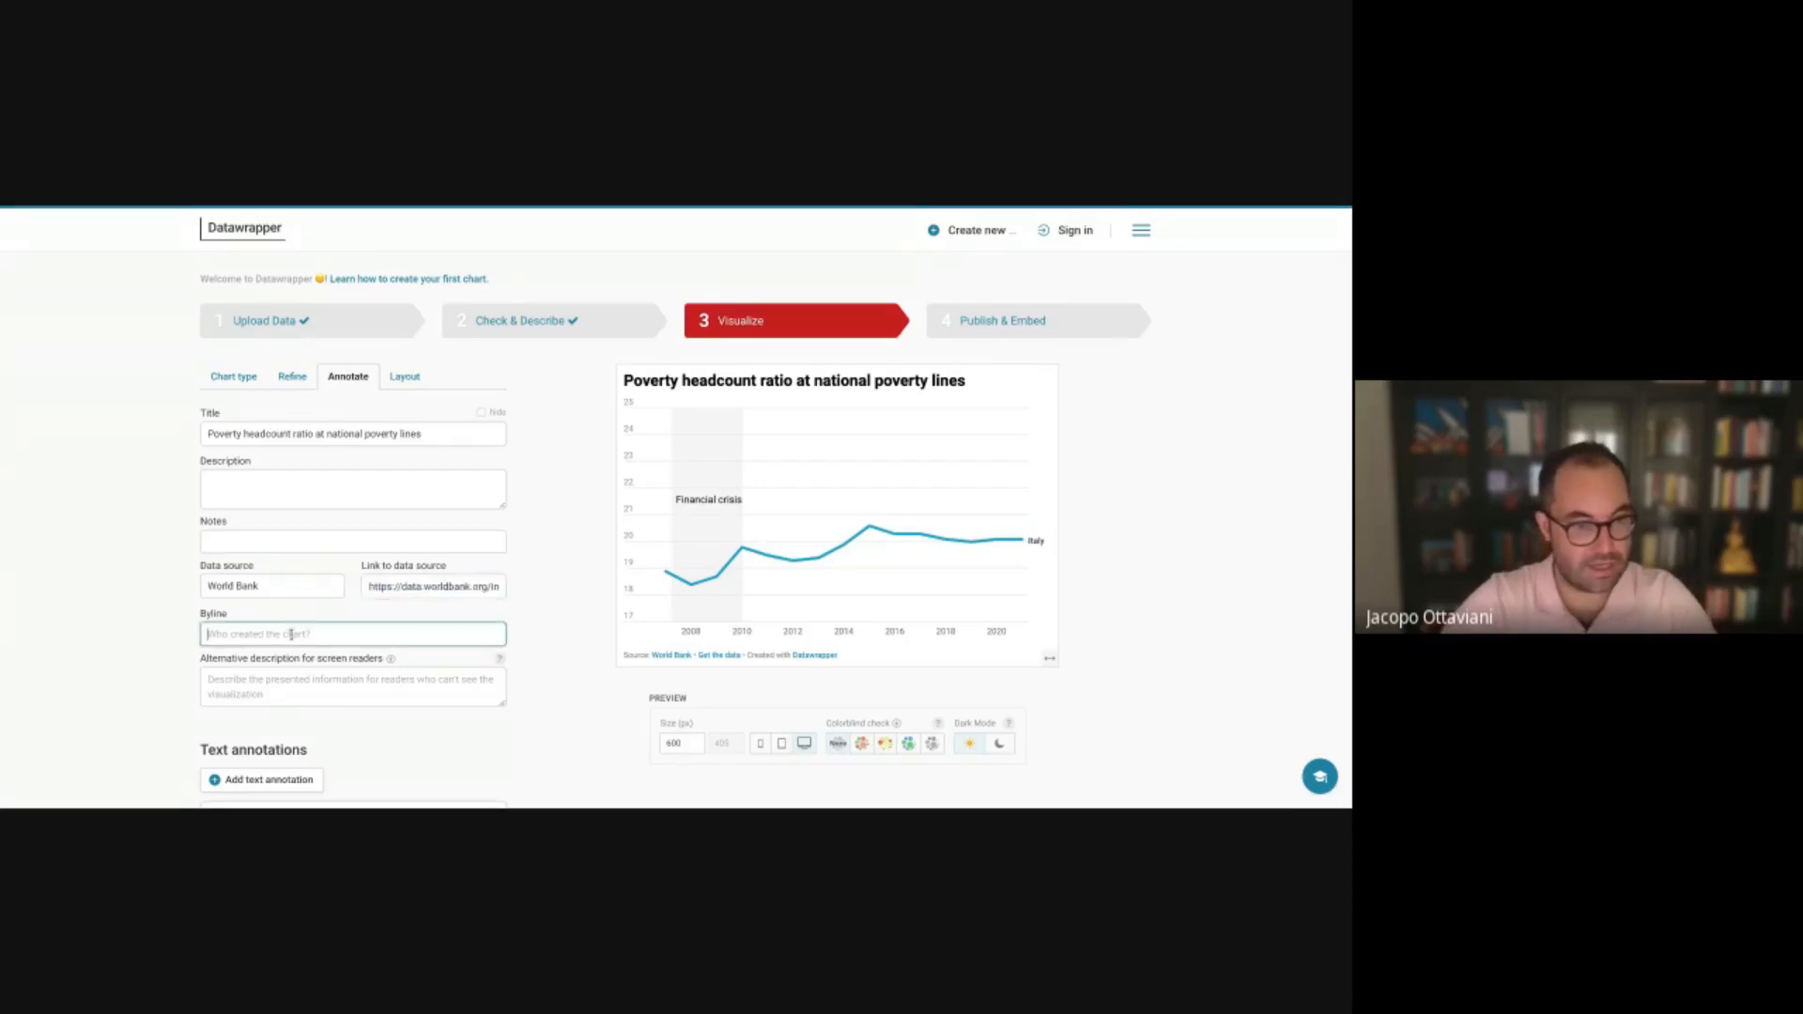
click(288, 492)
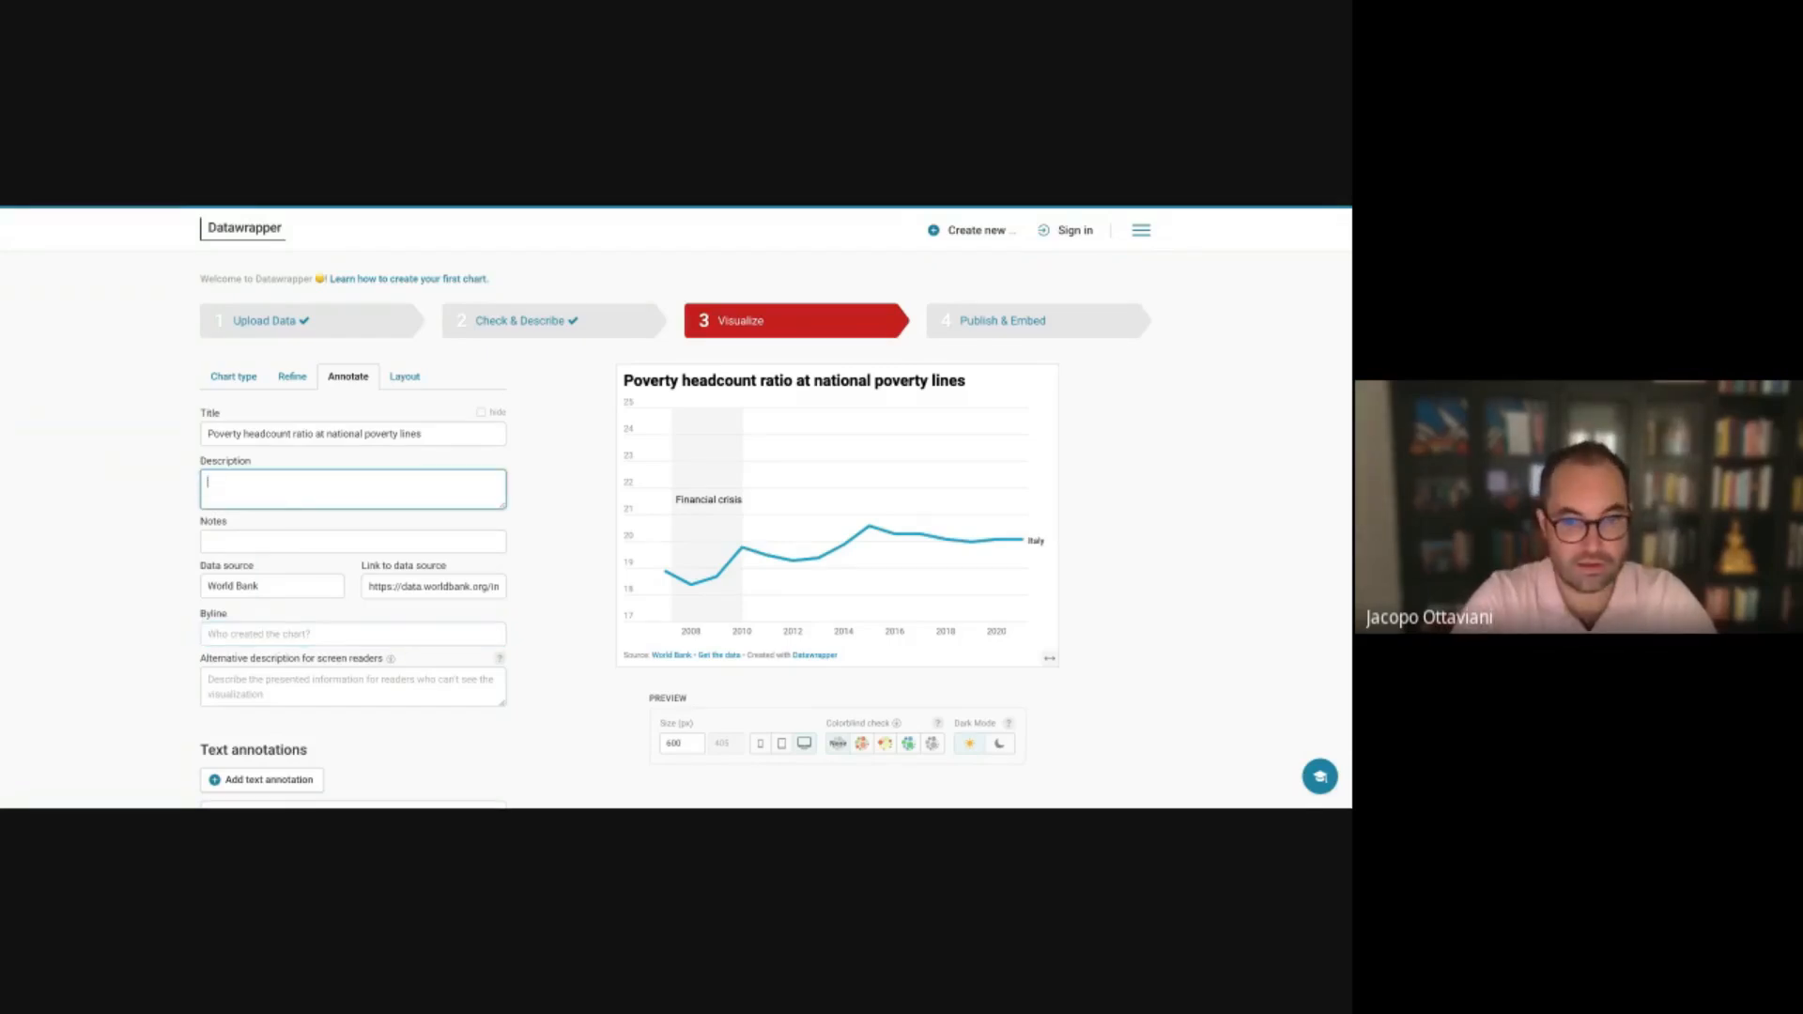
text(Data in %)
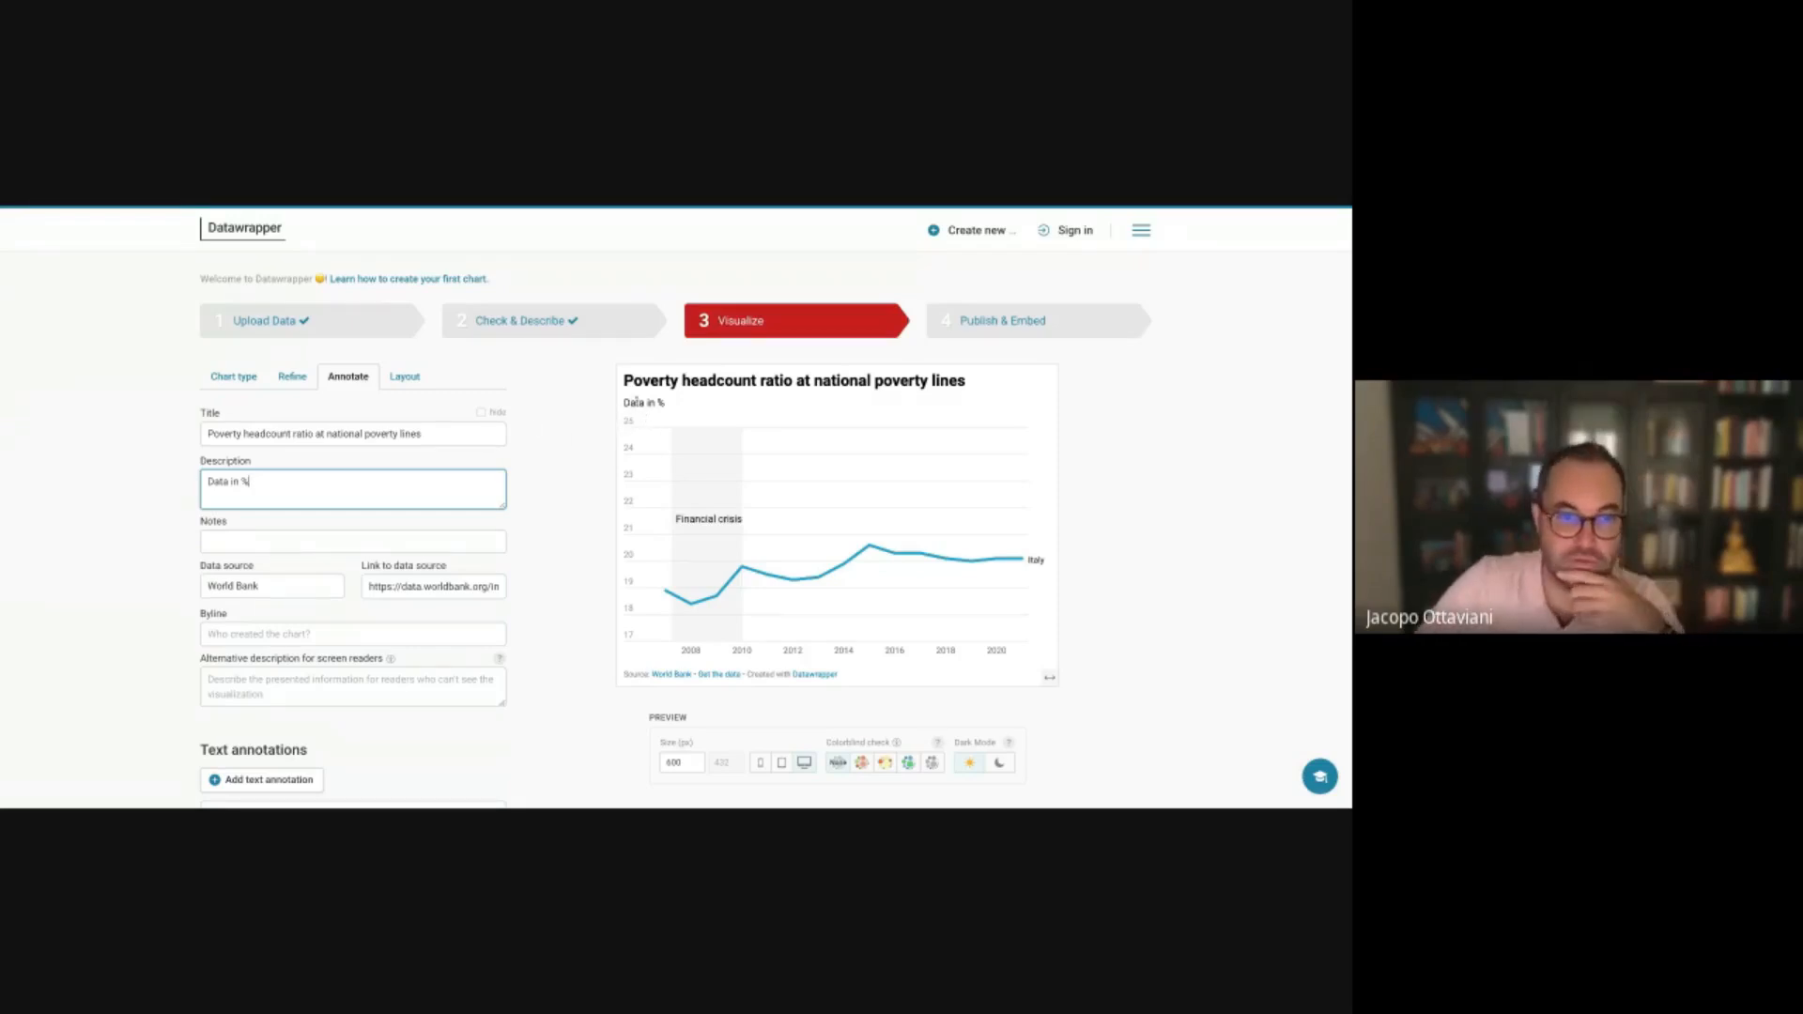
click(296, 378)
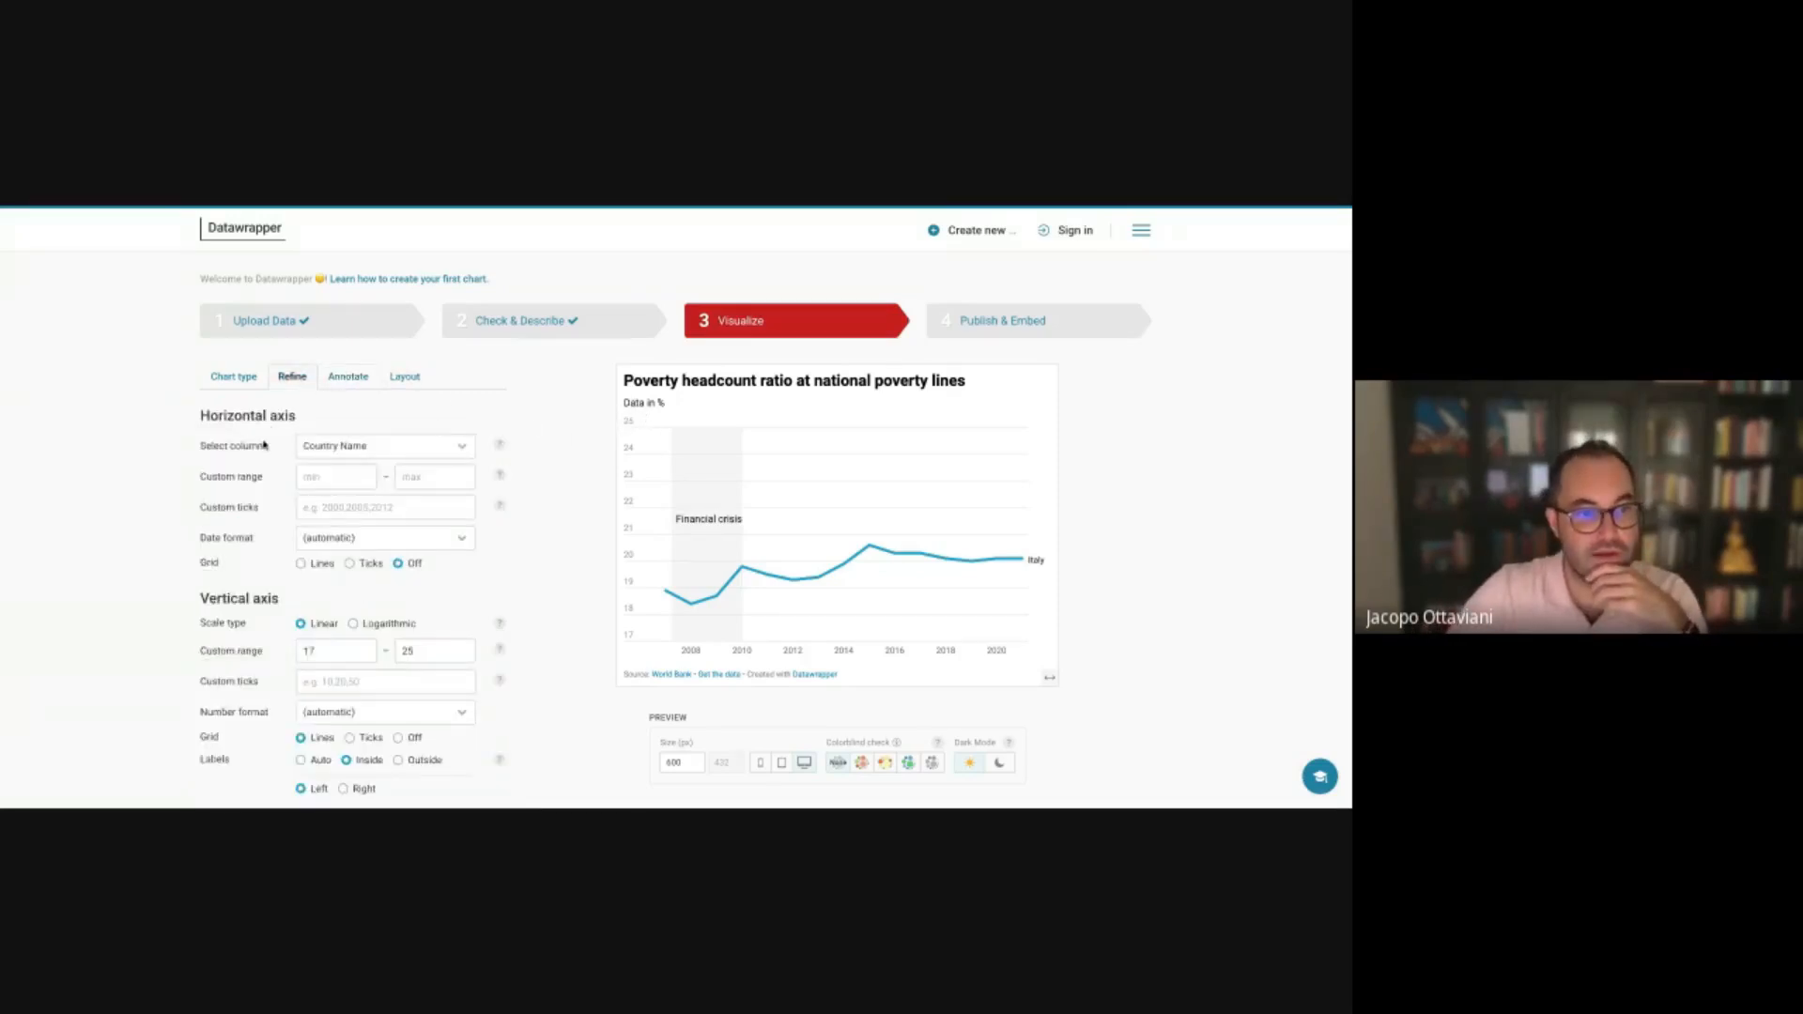
click(234, 377)
click(348, 377)
scroll(349, 380, down, 3)
scroll(348, 380, up, 5)
click(402, 366)
Try red and dark blue as the line colour in the refinement settings and settle on dark green
click(292, 368)
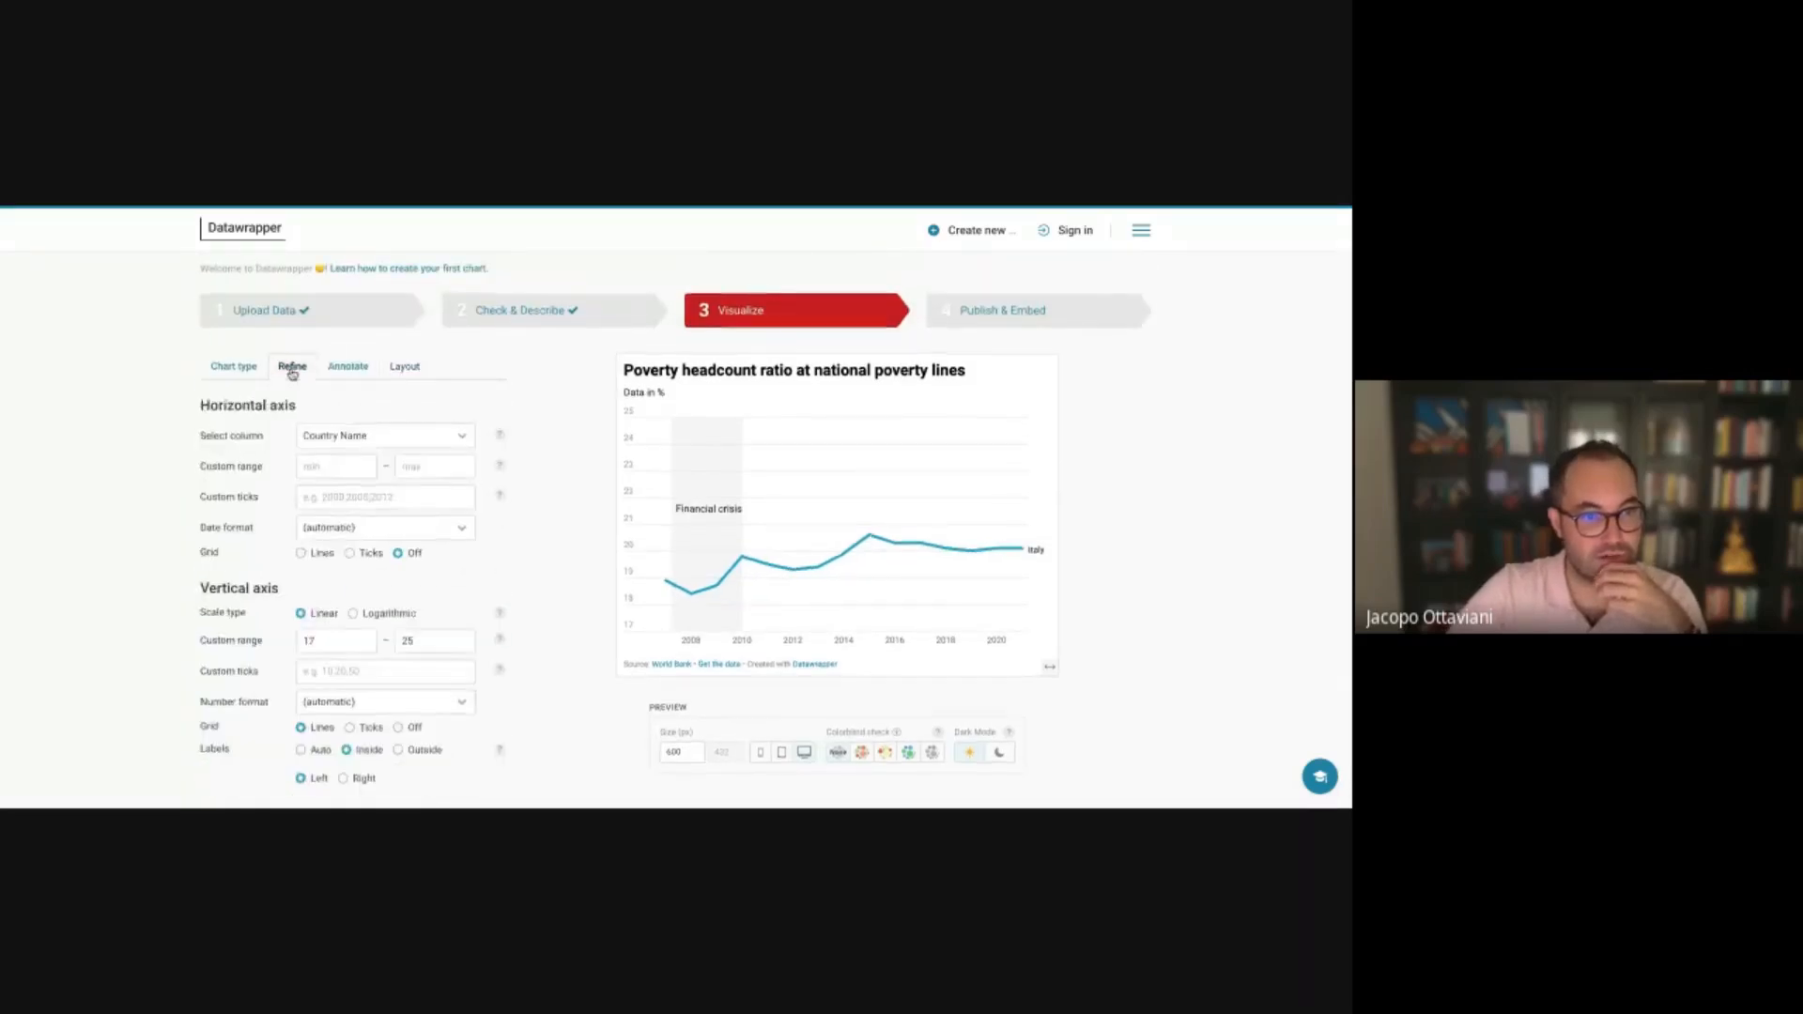
scroll(292, 373, down, 3)
click(319, 555)
click(332, 605)
click(354, 588)
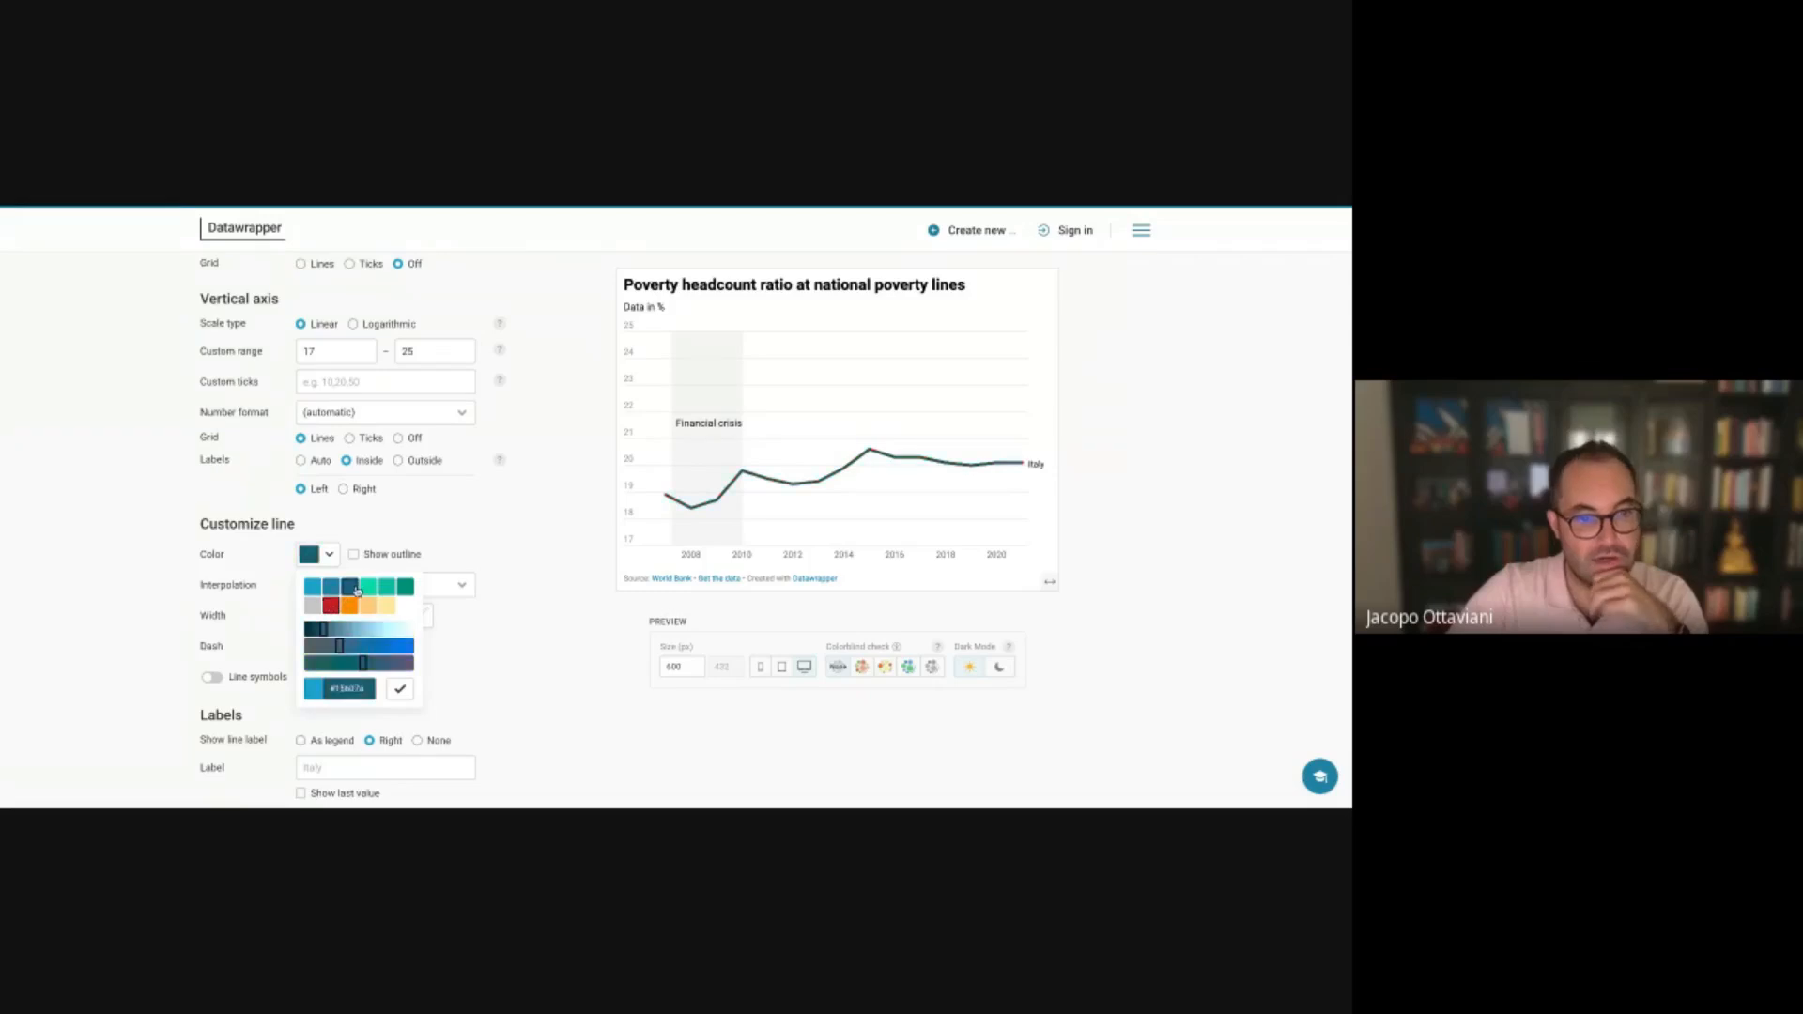
click(405, 587)
click(252, 610)
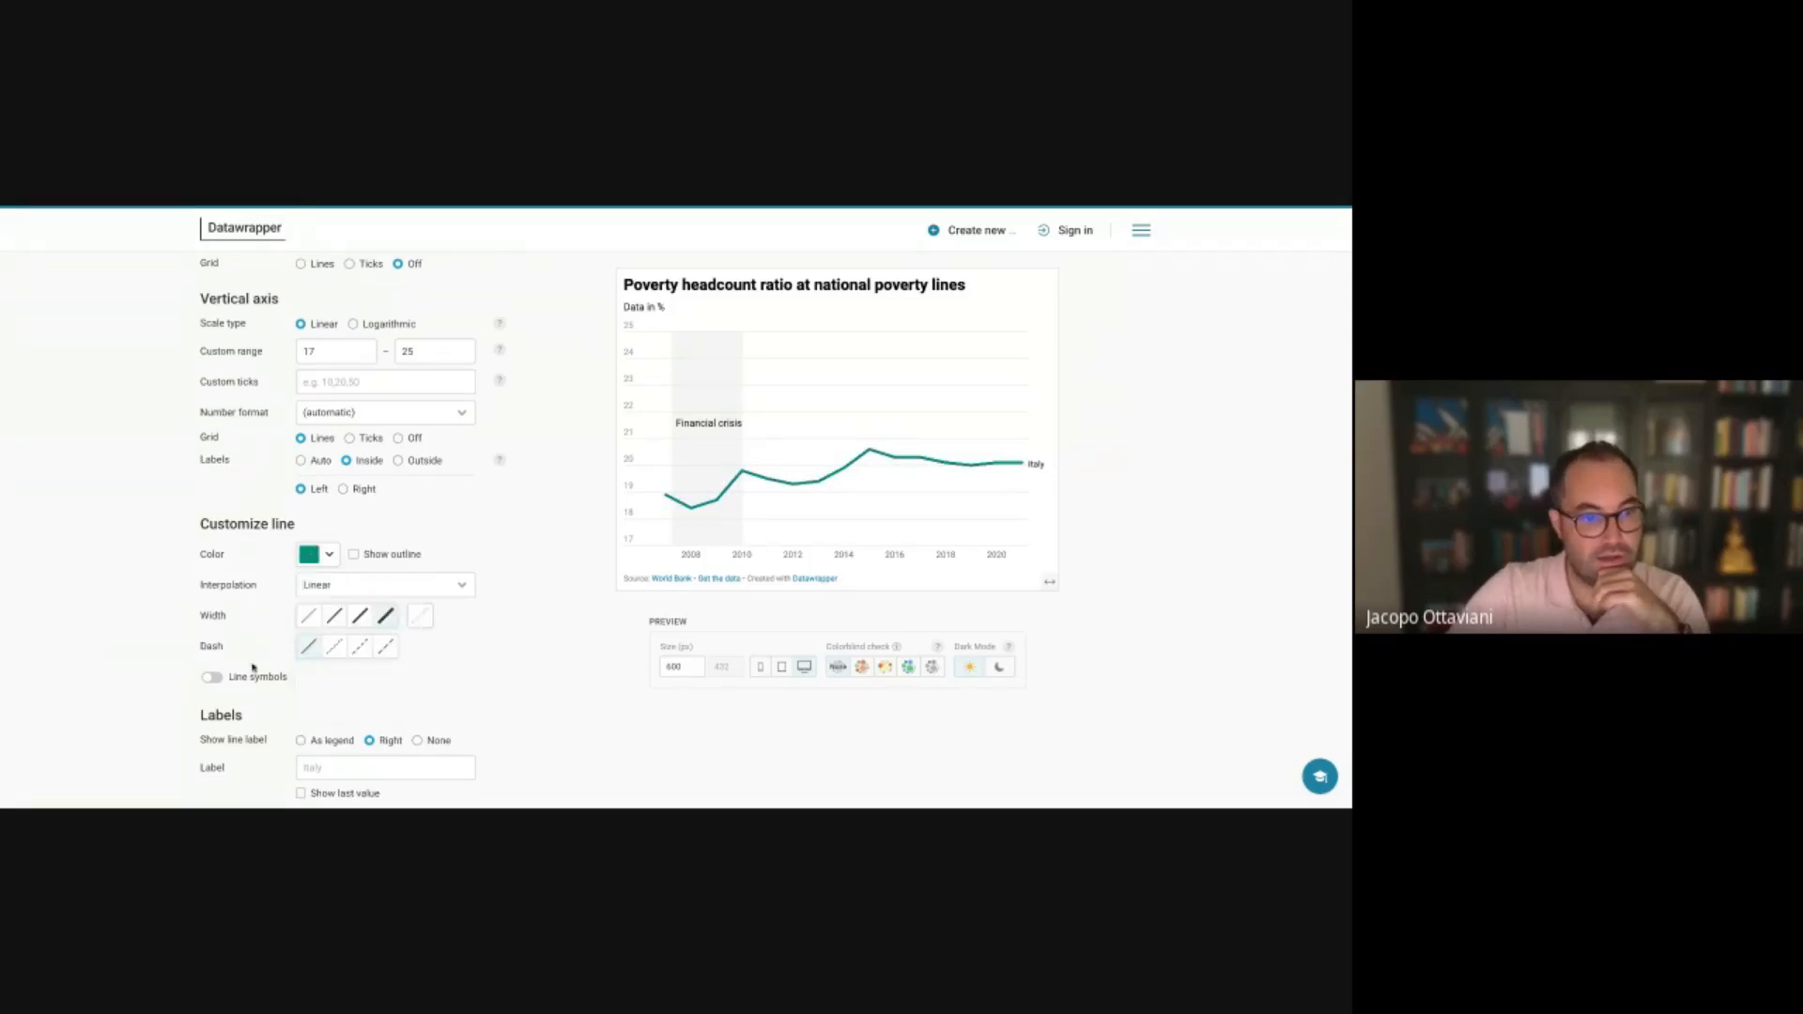
Turn on the area fill below the line
scroll(254, 685, down, 5)
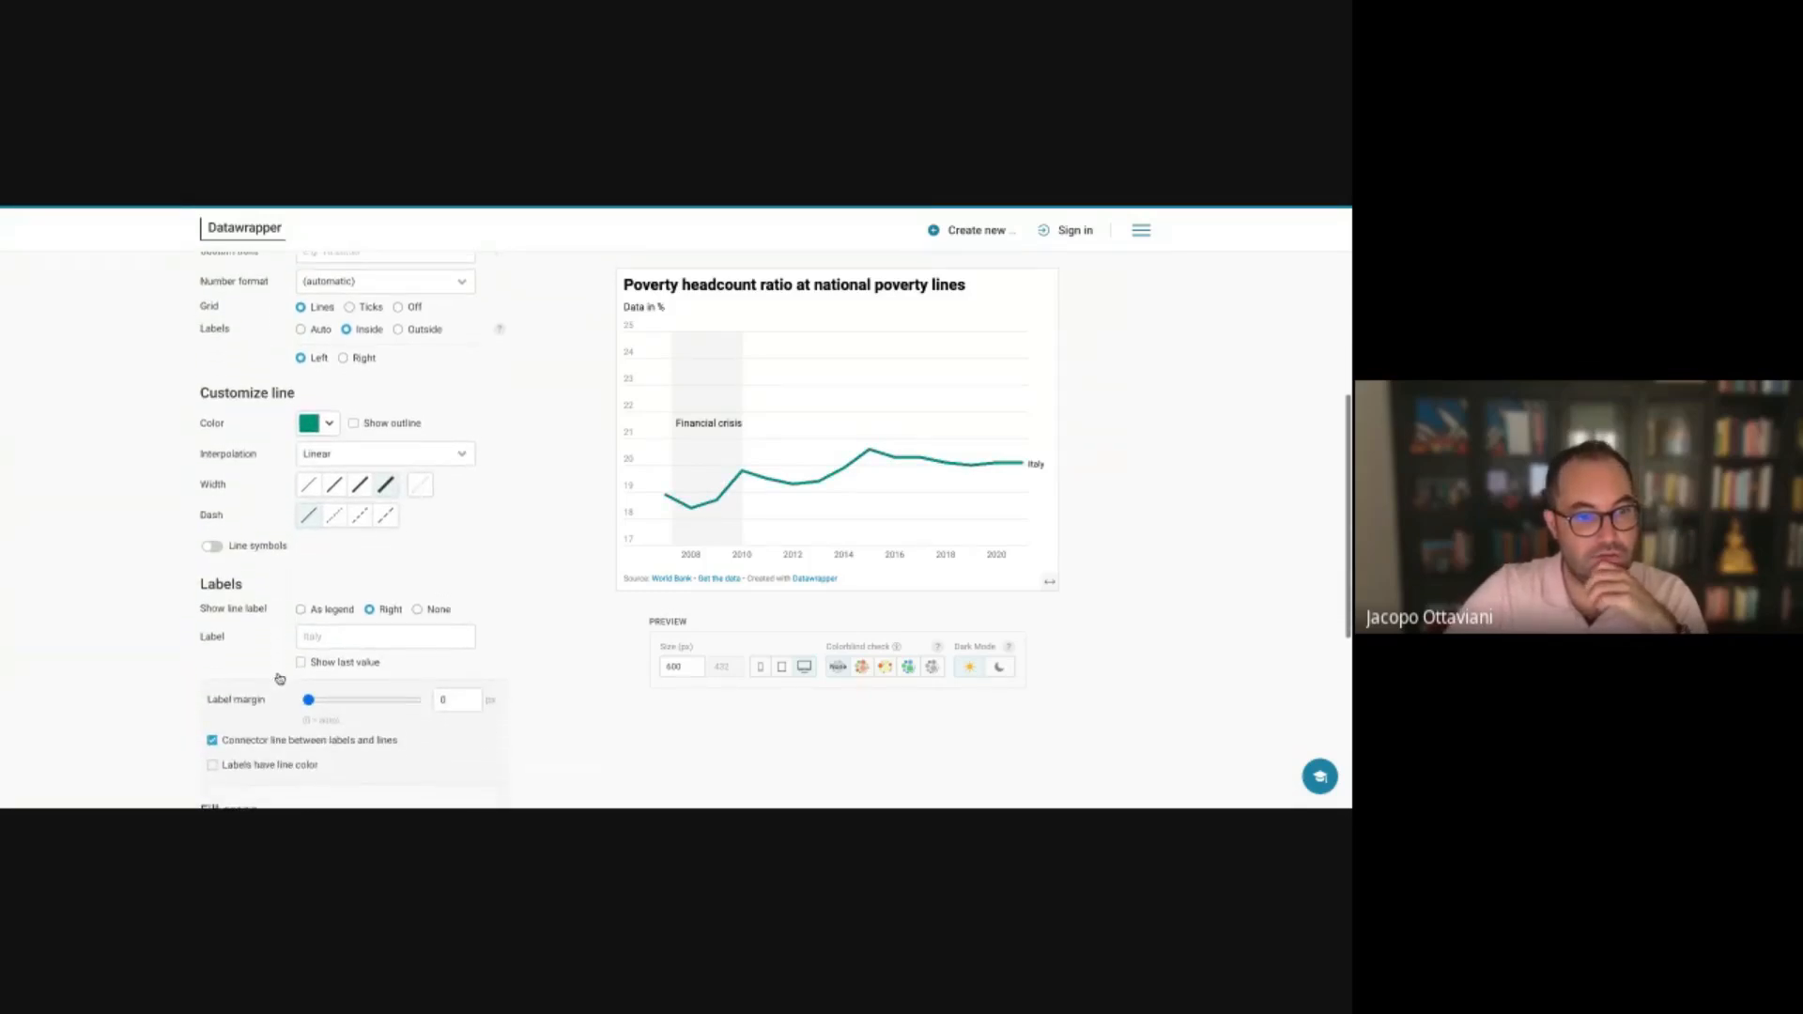
click(212, 711)
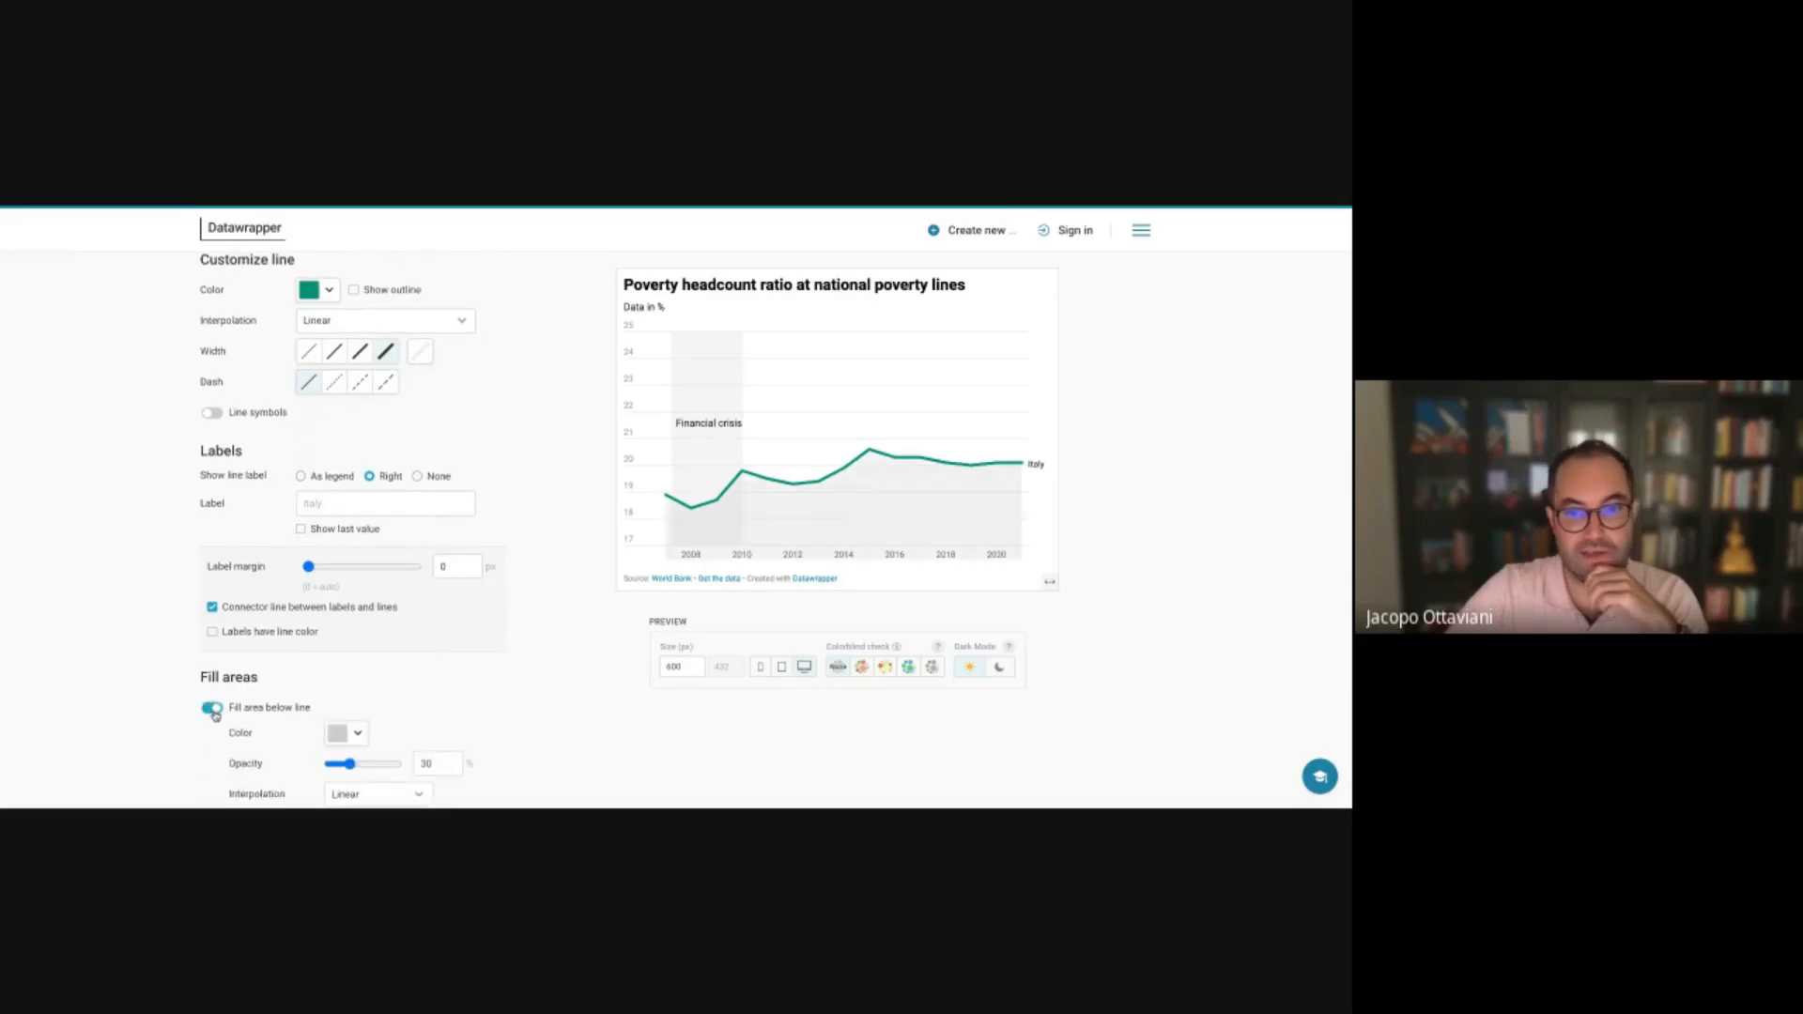
scroll(210, 635, up, 2)
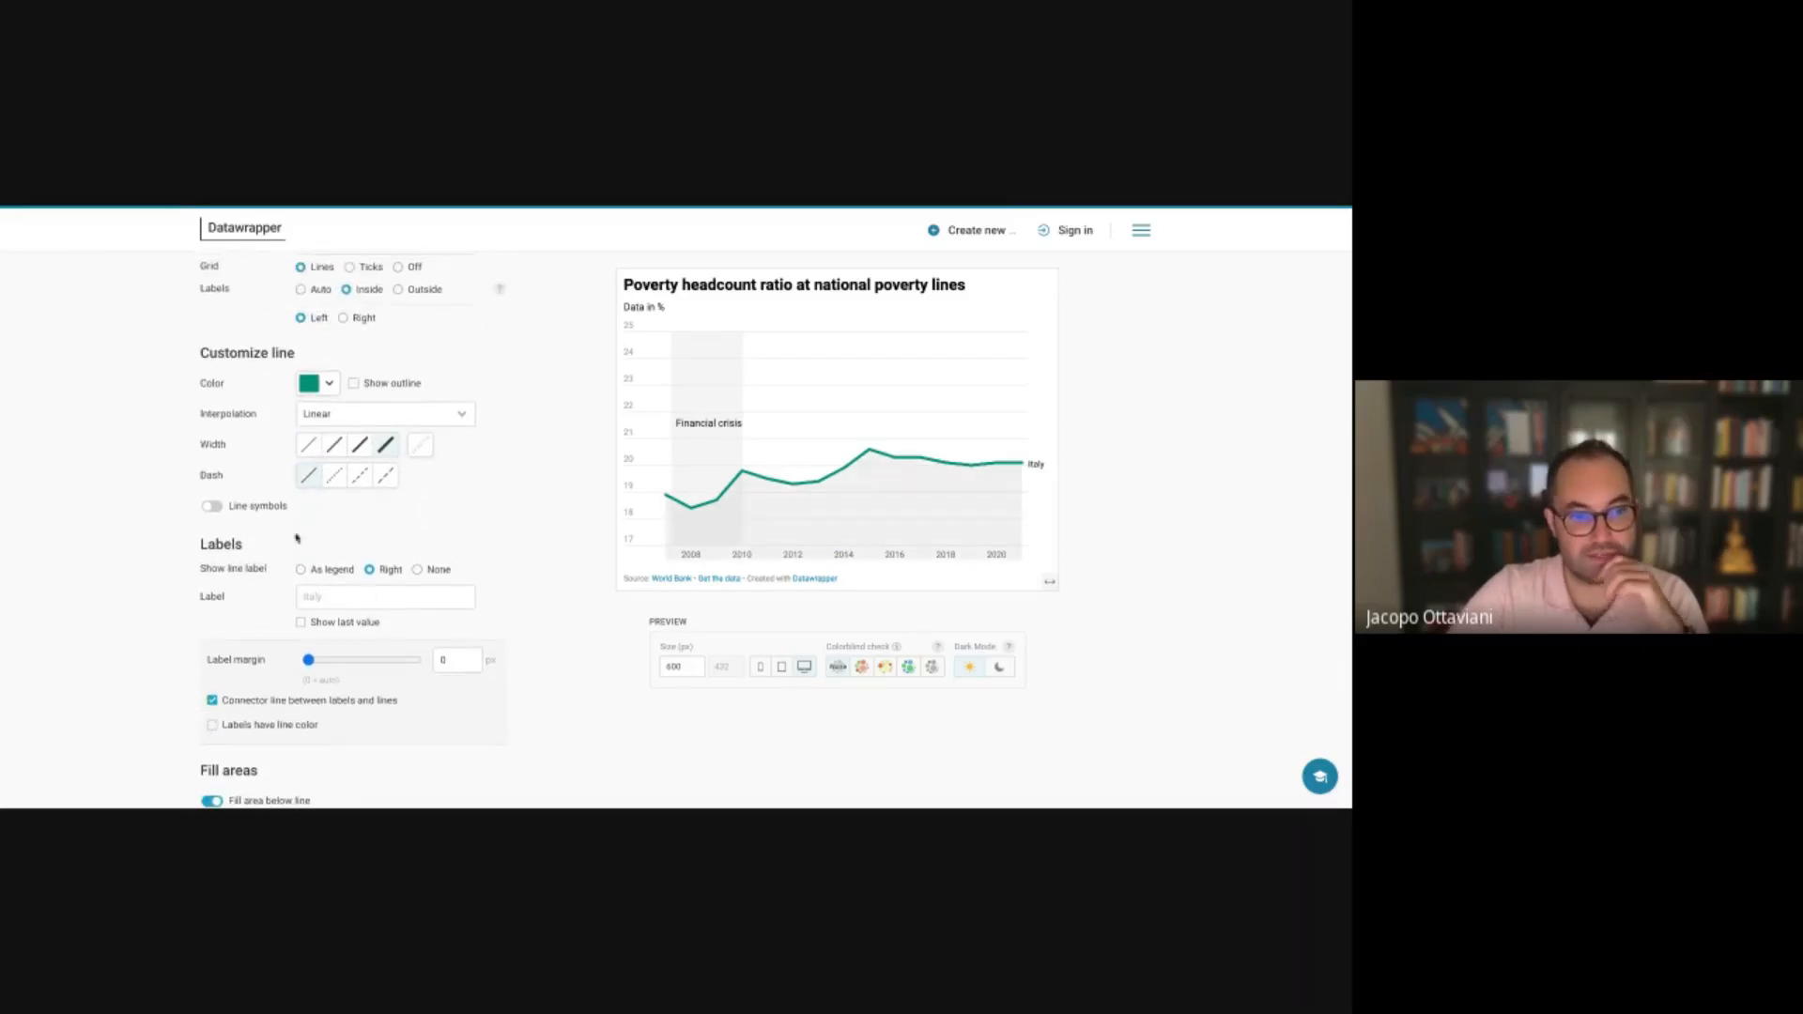
scroll(293, 563, down, 2)
scroll(292, 563, down, 1)
Try red, light orange, grey and orange for the fill below the line and settle on green
click(345, 642)
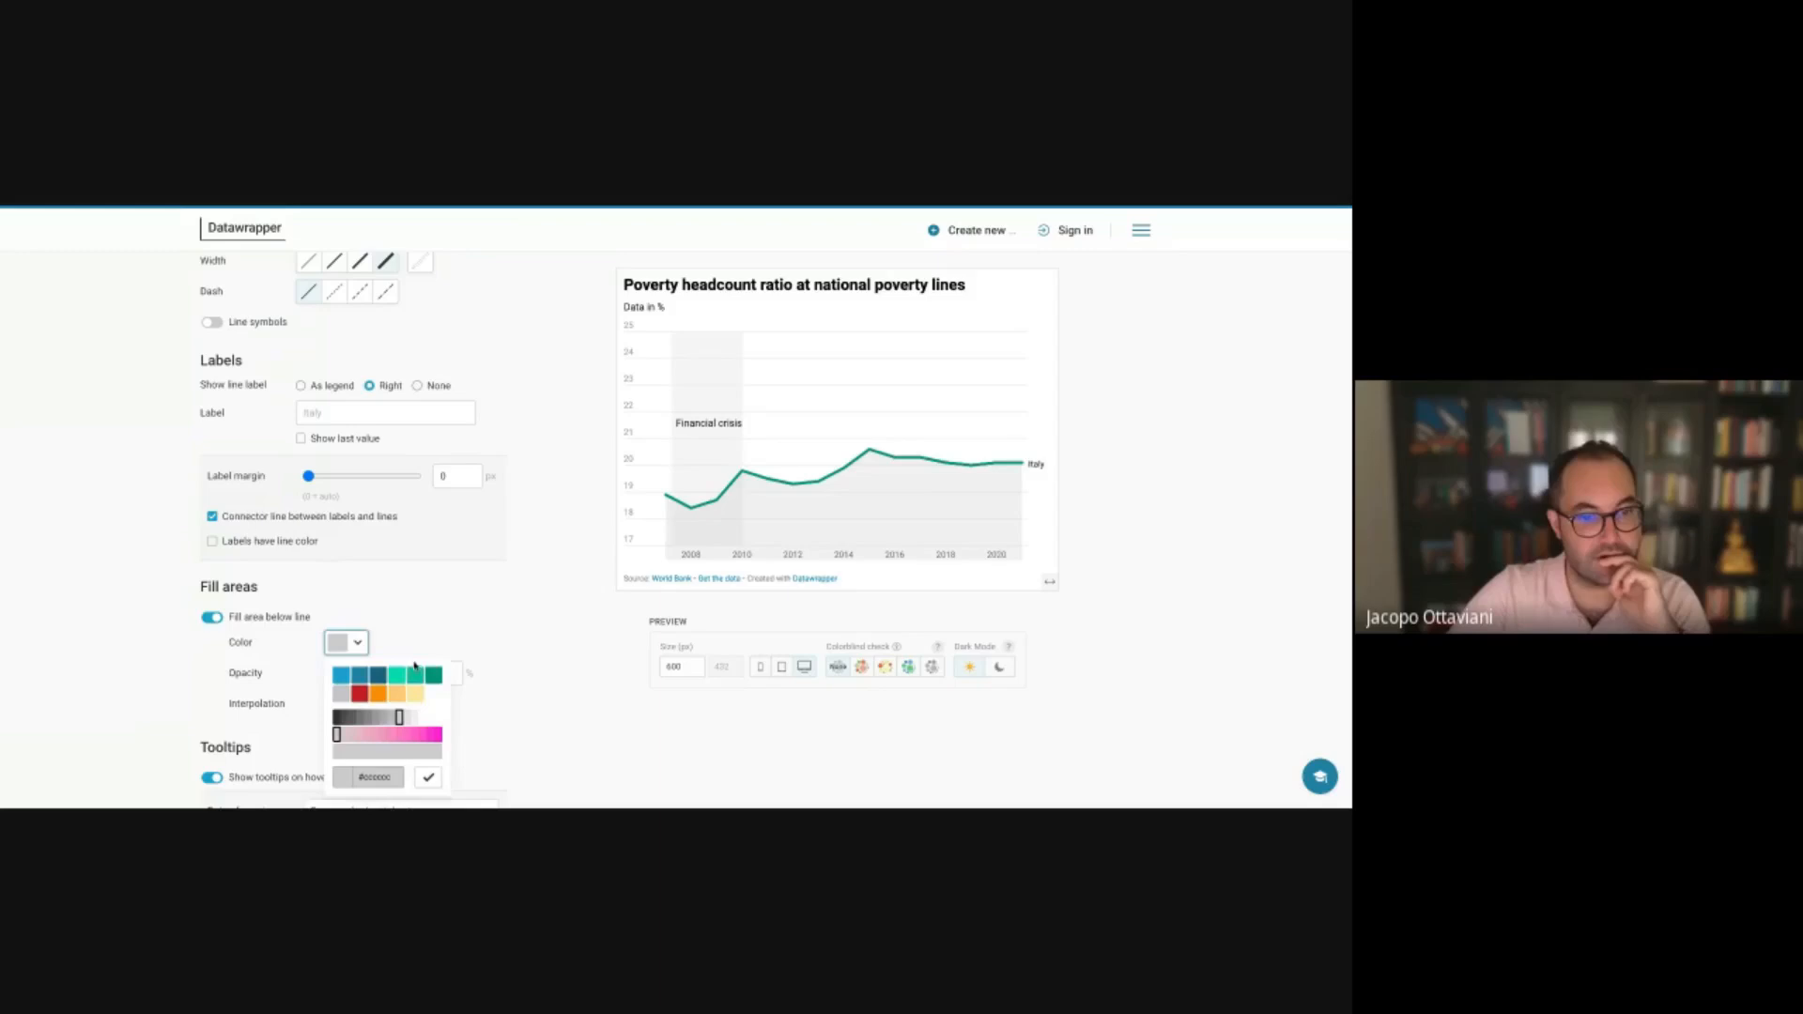
click(368, 695)
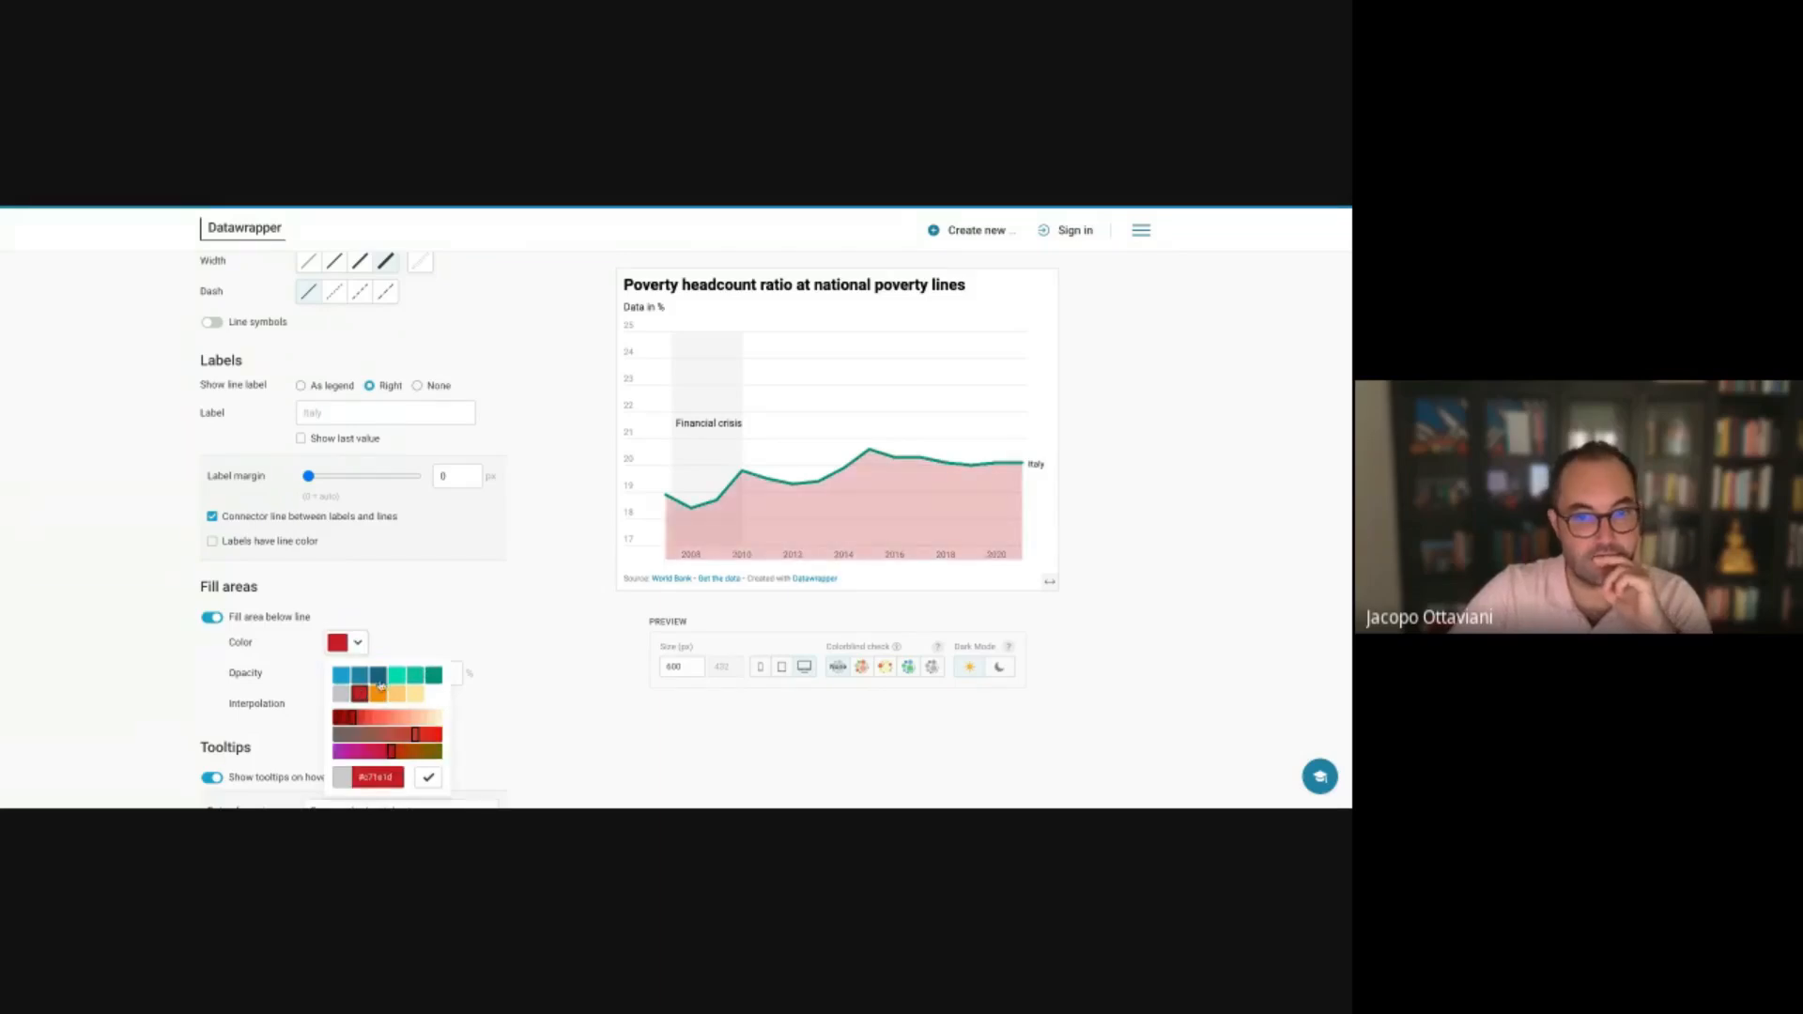
click(396, 695)
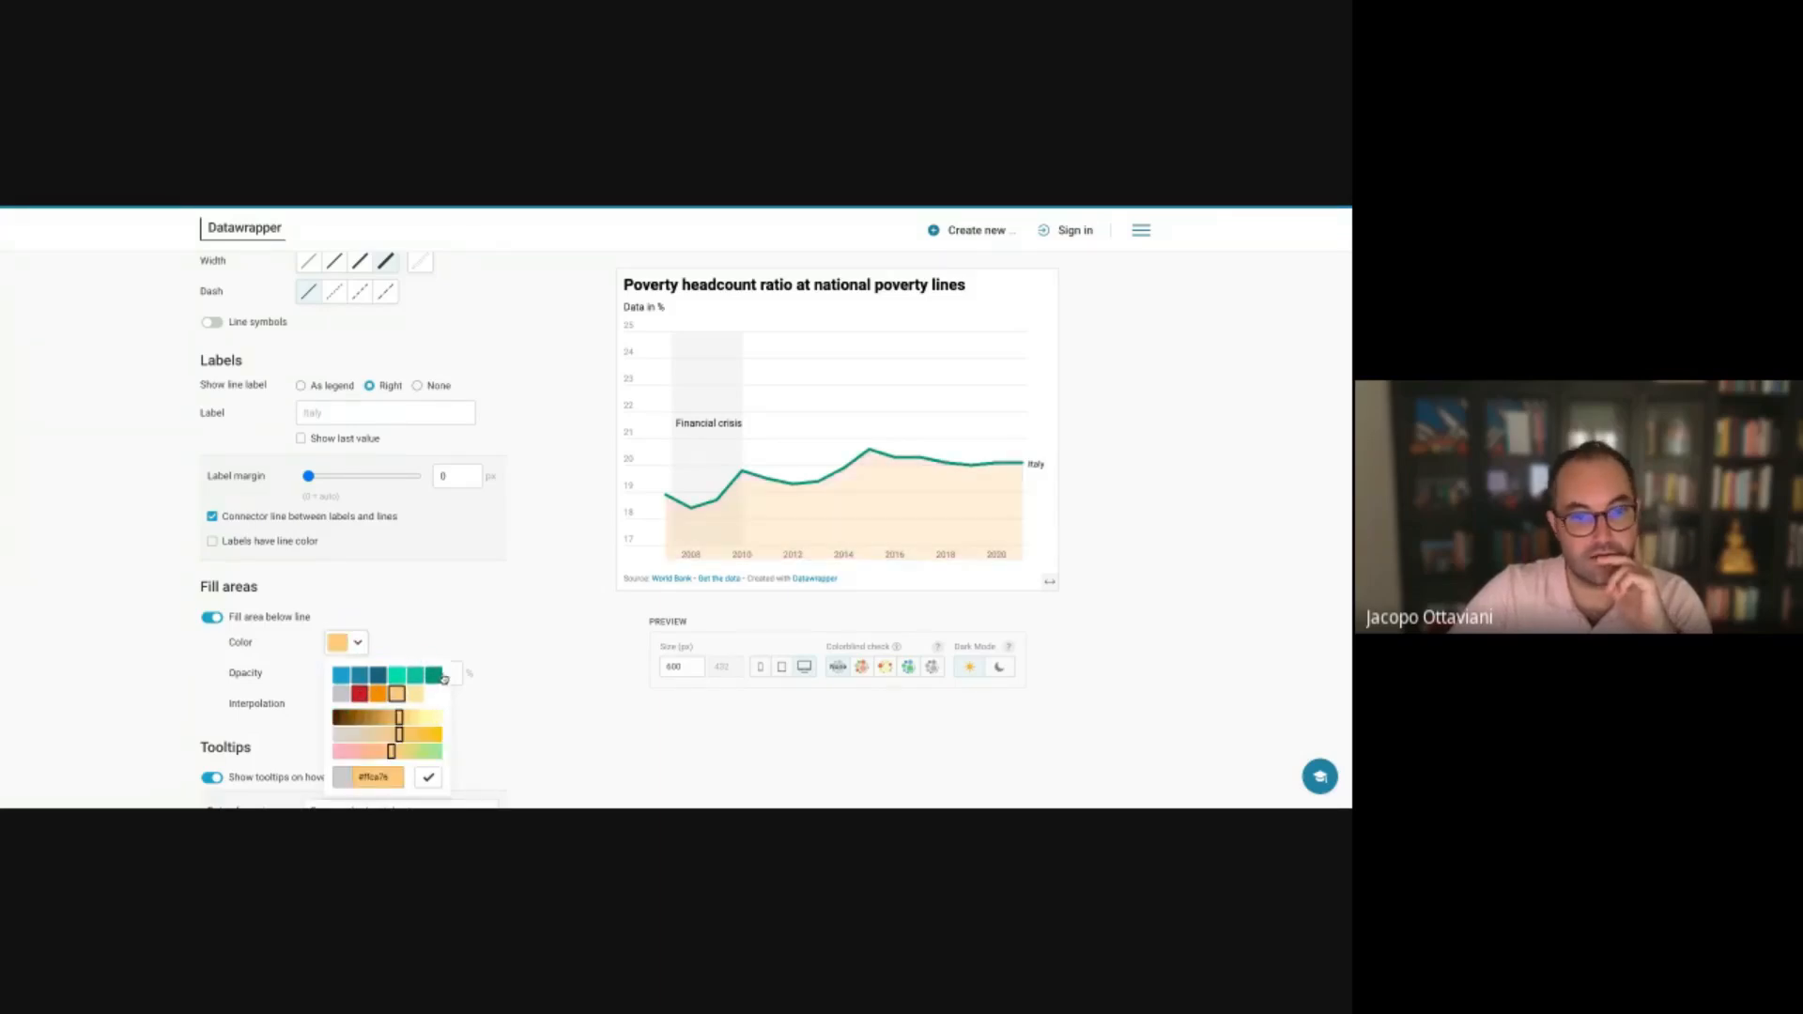
click(342, 695)
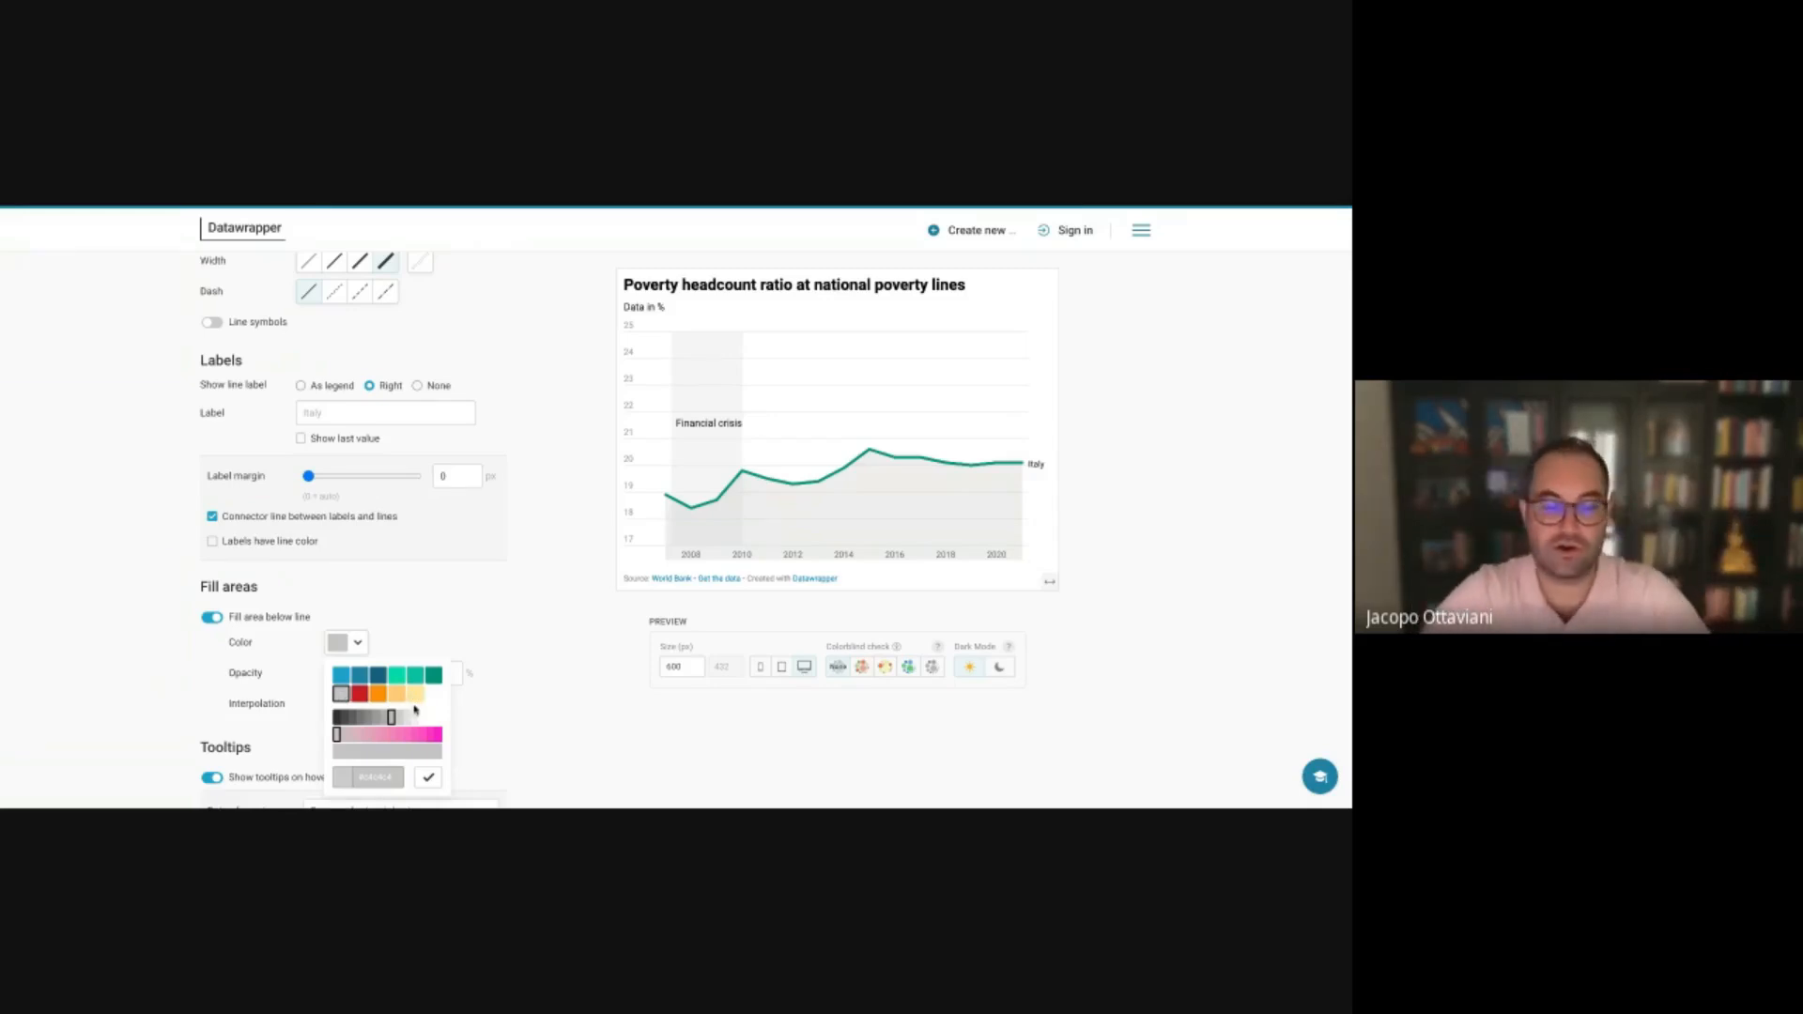
click(380, 696)
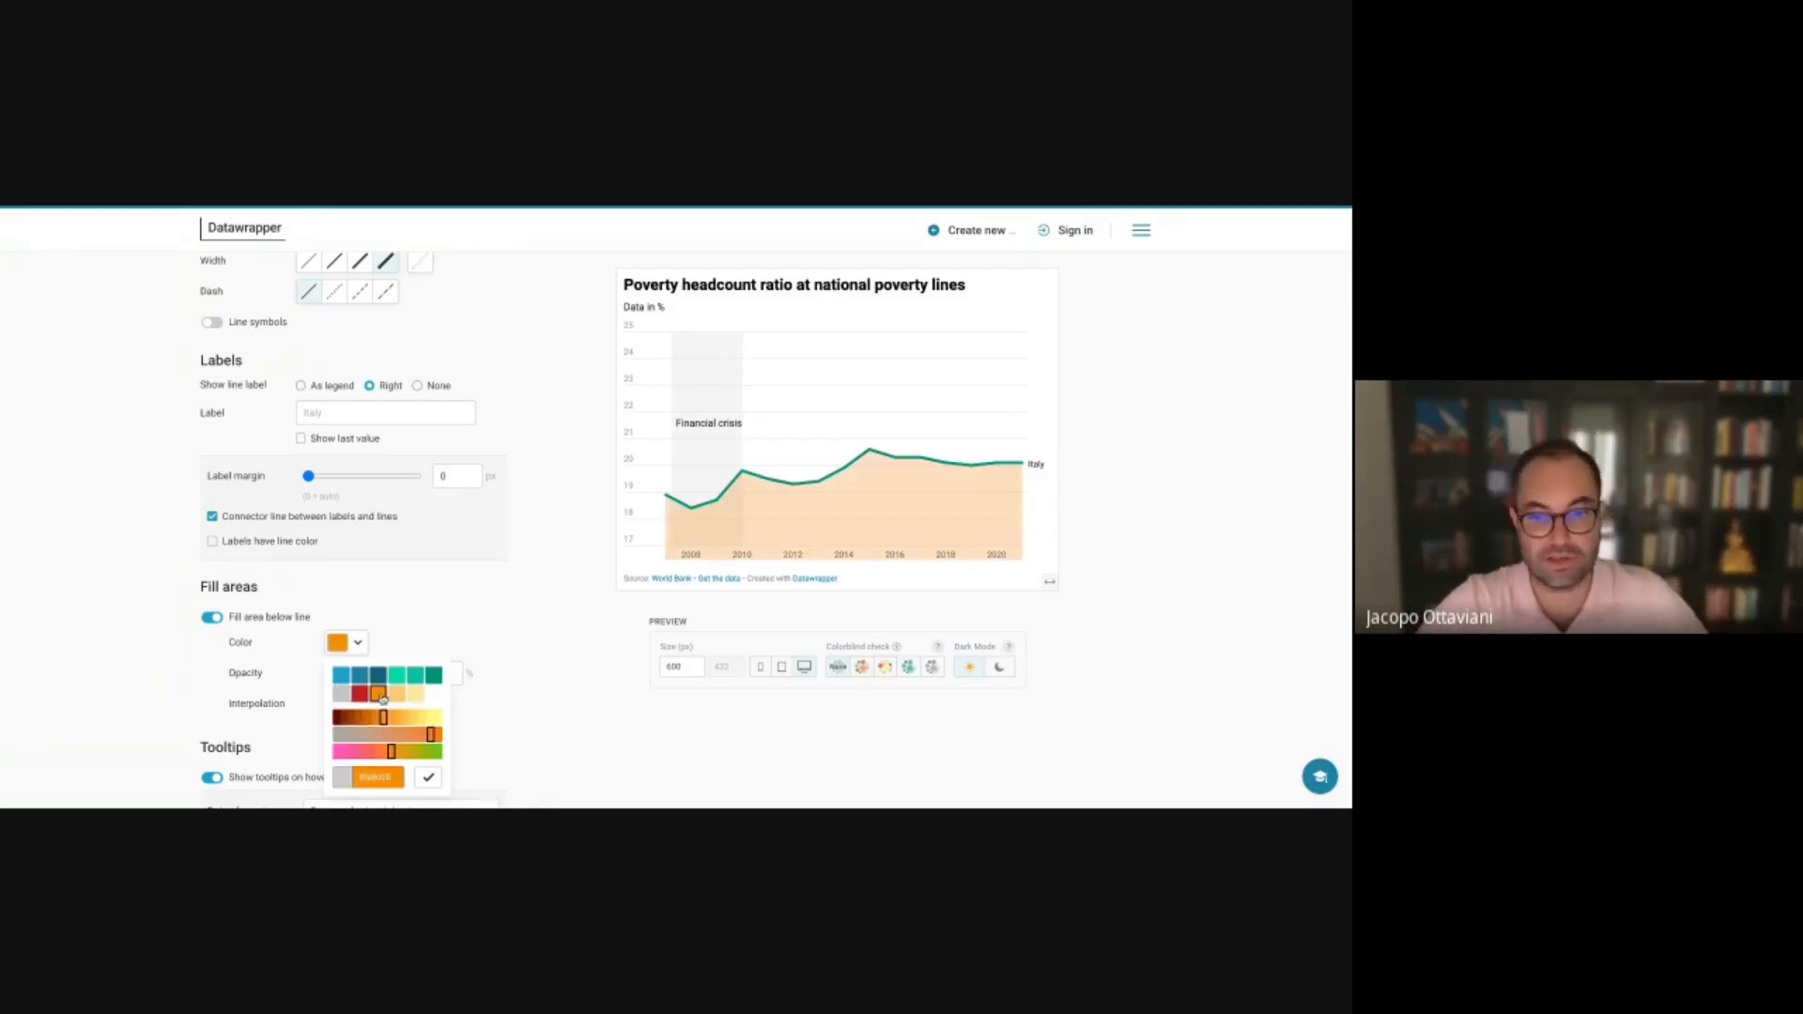
click(408, 680)
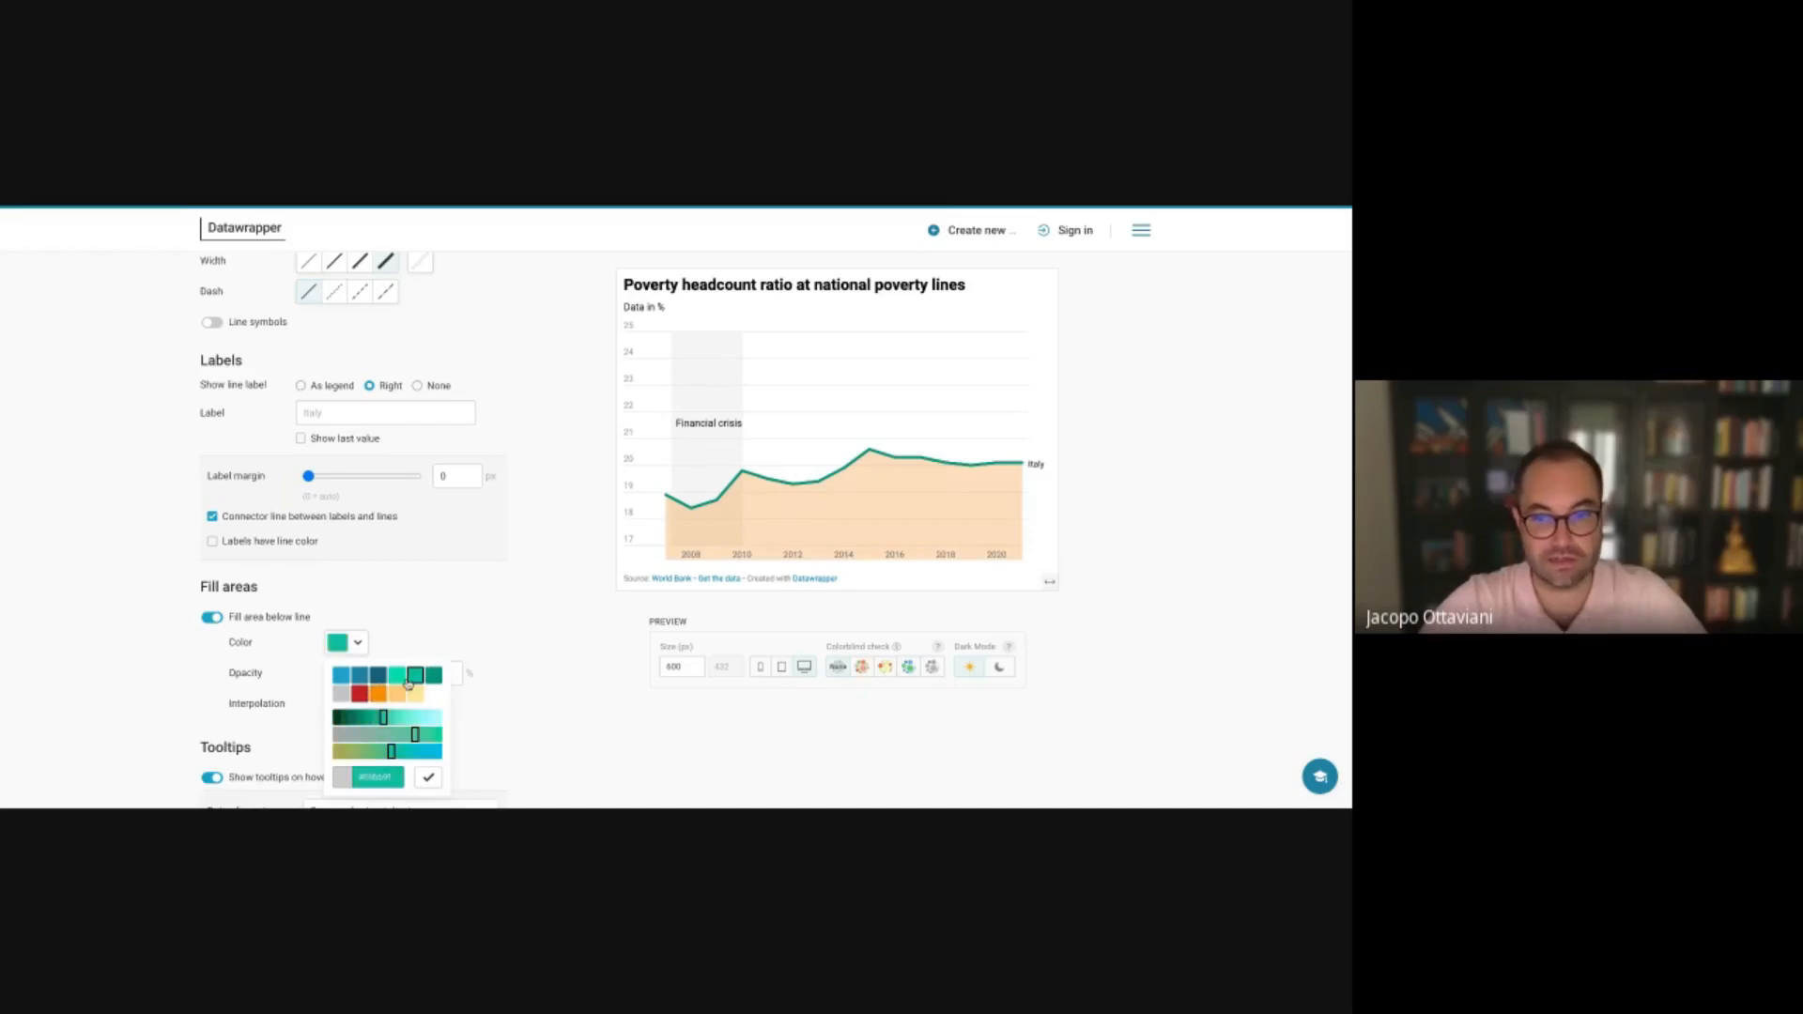
click(516, 574)
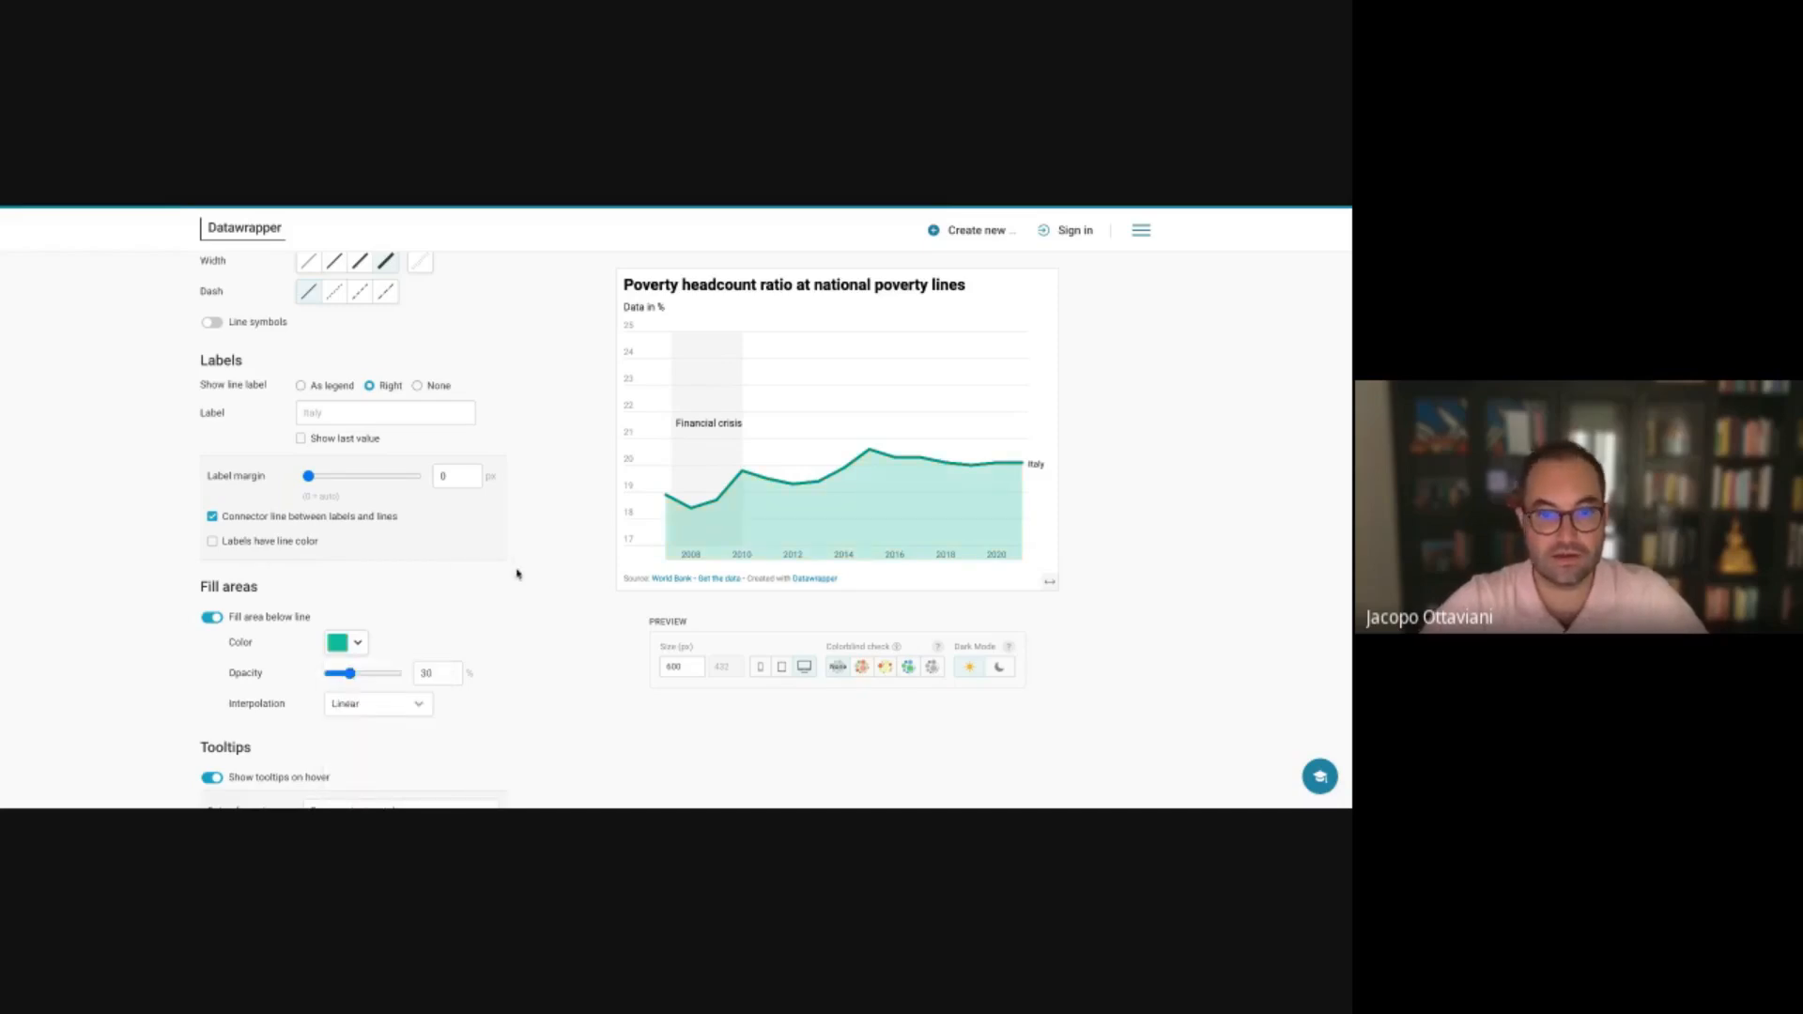
Set the line's label to "Italia"
scroll(516, 575, up, 1)
mouse_move(308, 497)
mouse_down()
mouse_move(336, 500)
mouse_move(308, 498)
mouse_up()
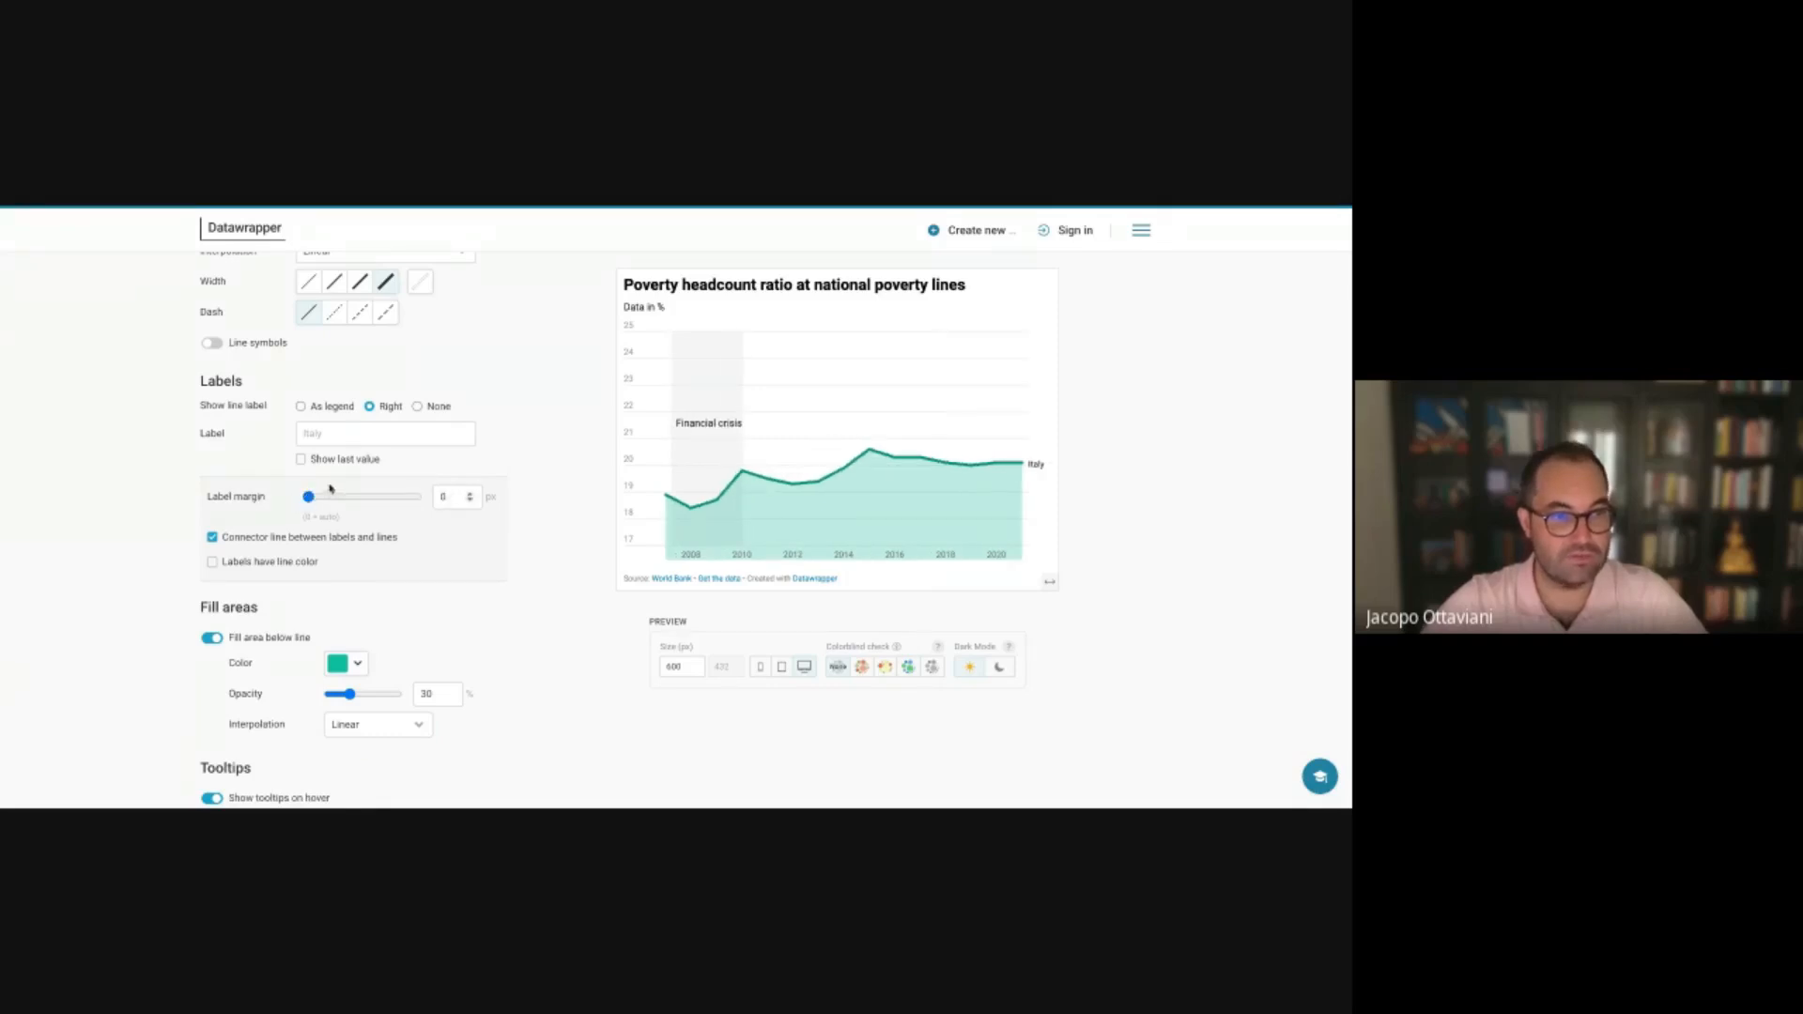
click(309, 433)
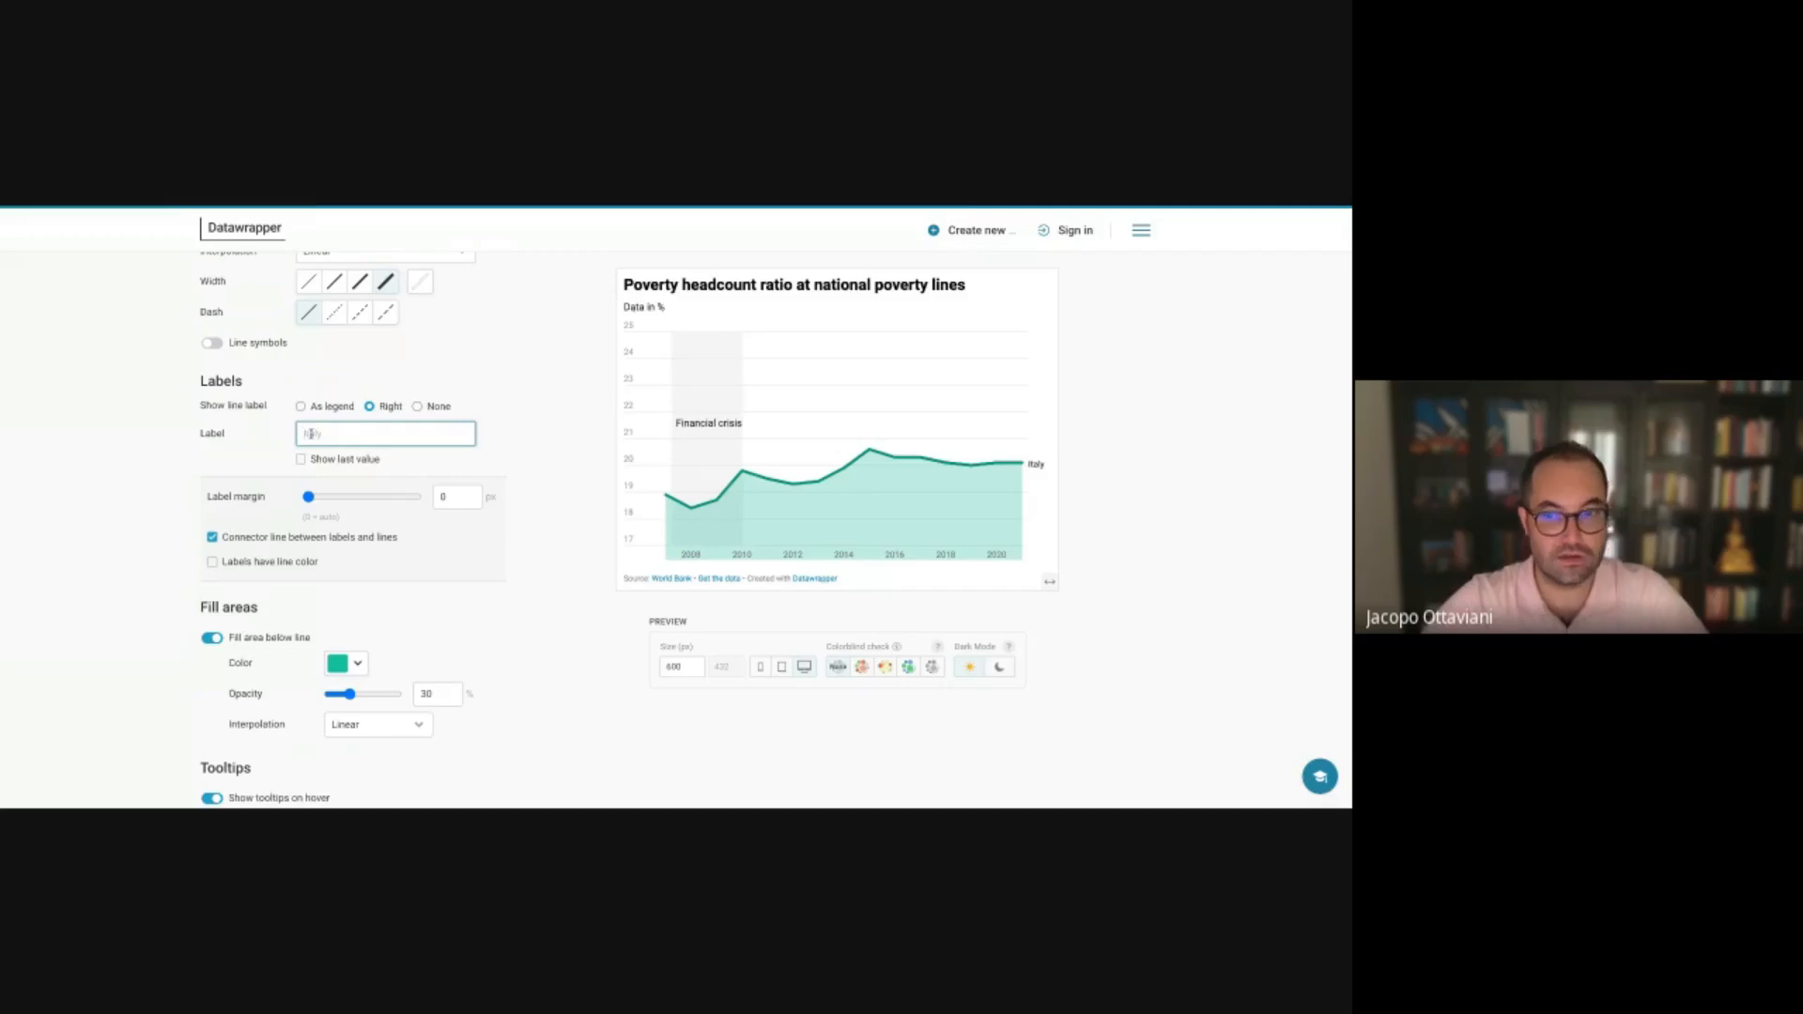
text(Italia)
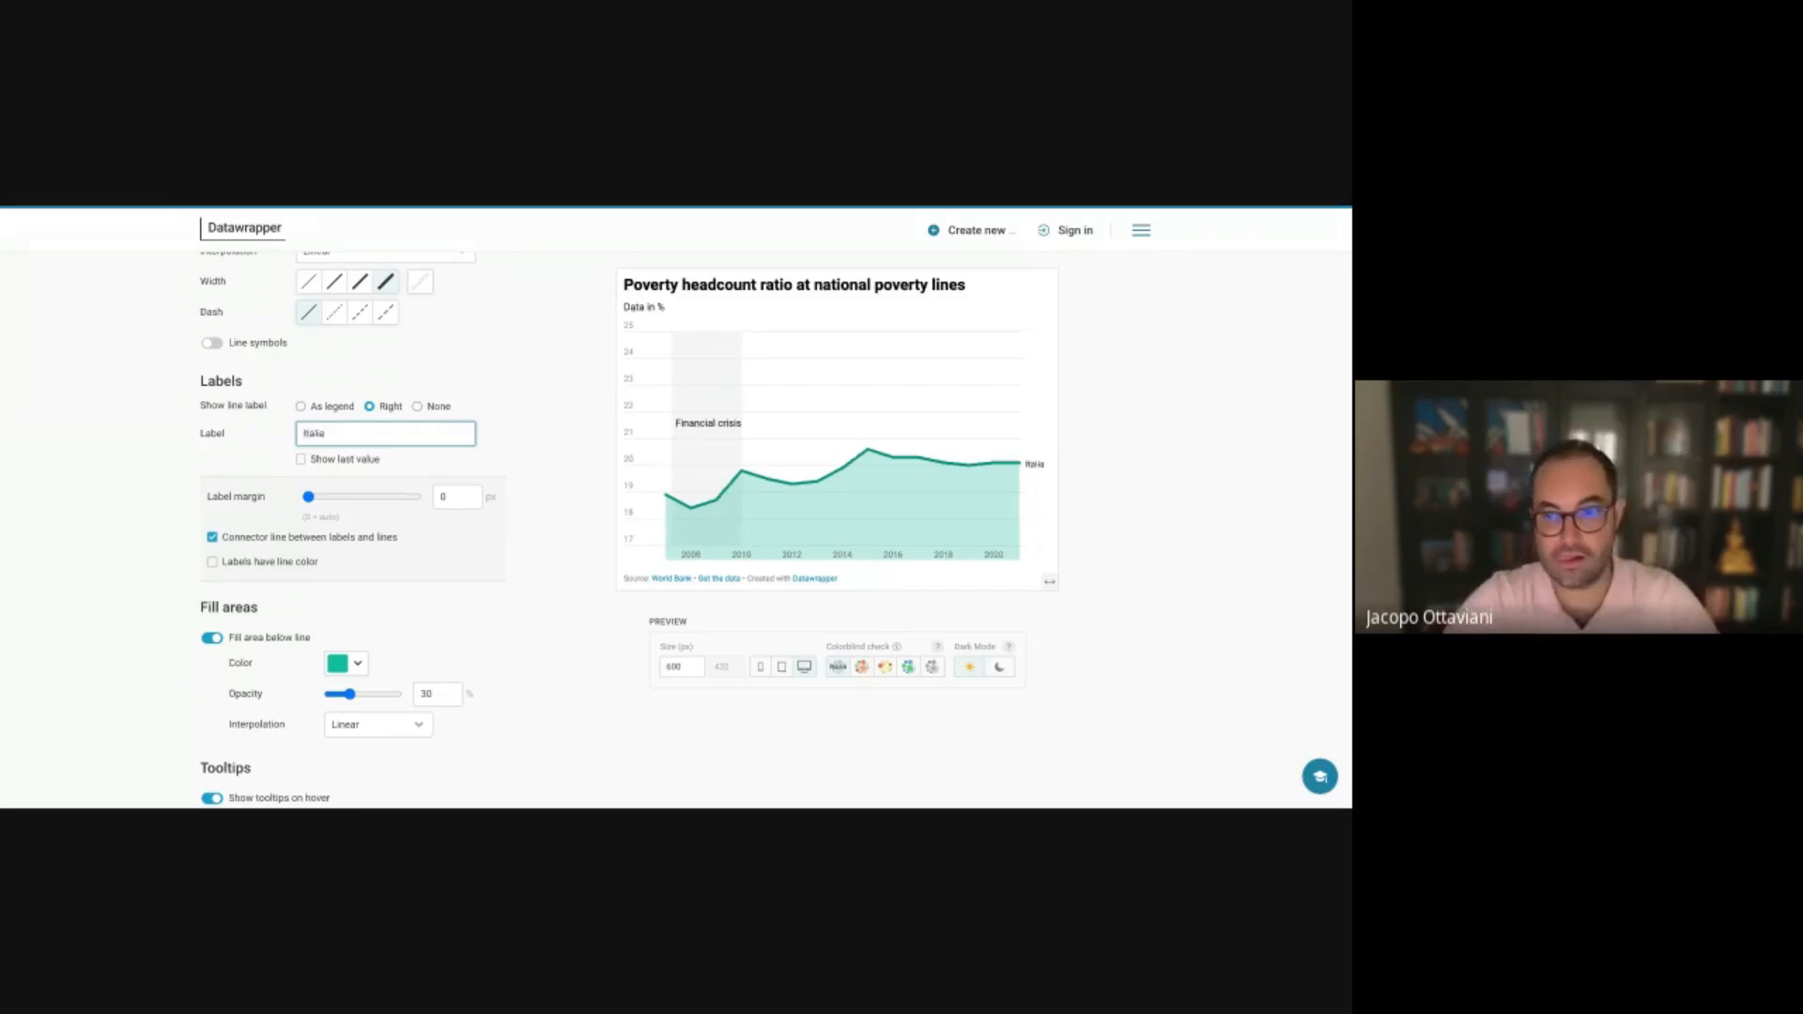
Review the chart's uploaded source data and its checked data table, and return to the visualization settings
click(570, 358)
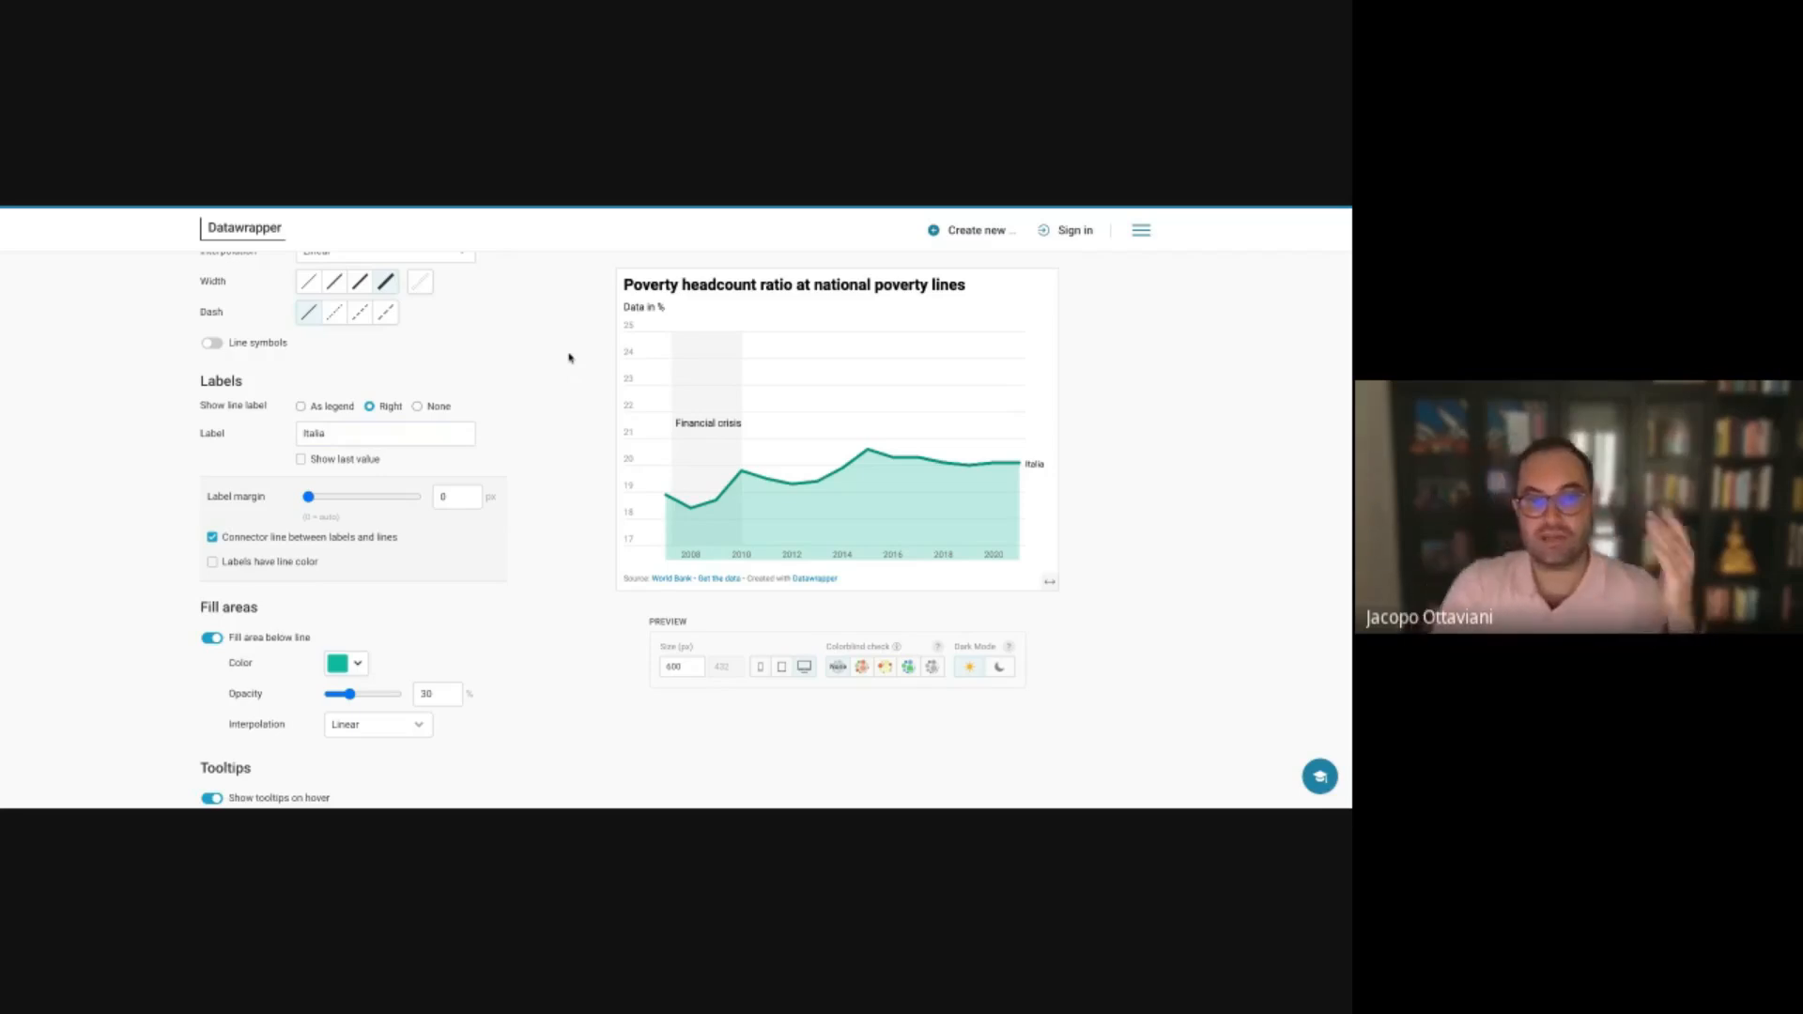
scroll(568, 358, up, 3)
scroll(1105, 511, up, 6)
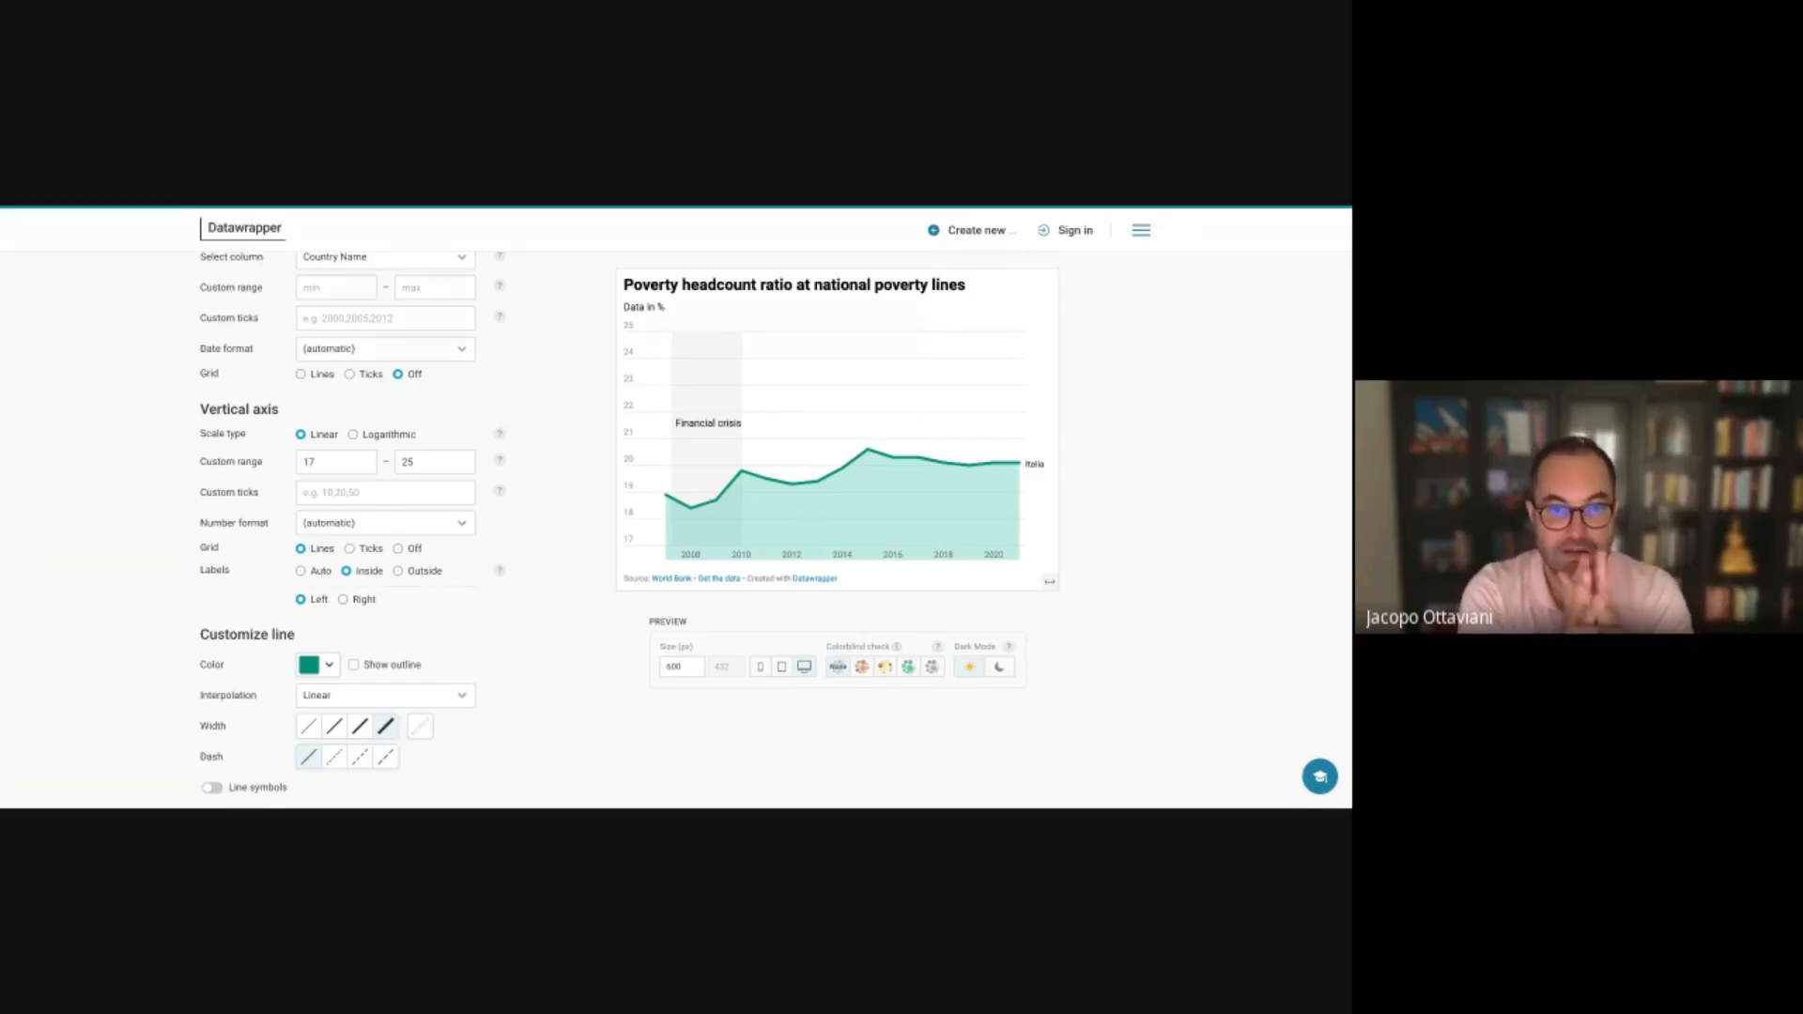
scroll(620, 375, up, 3)
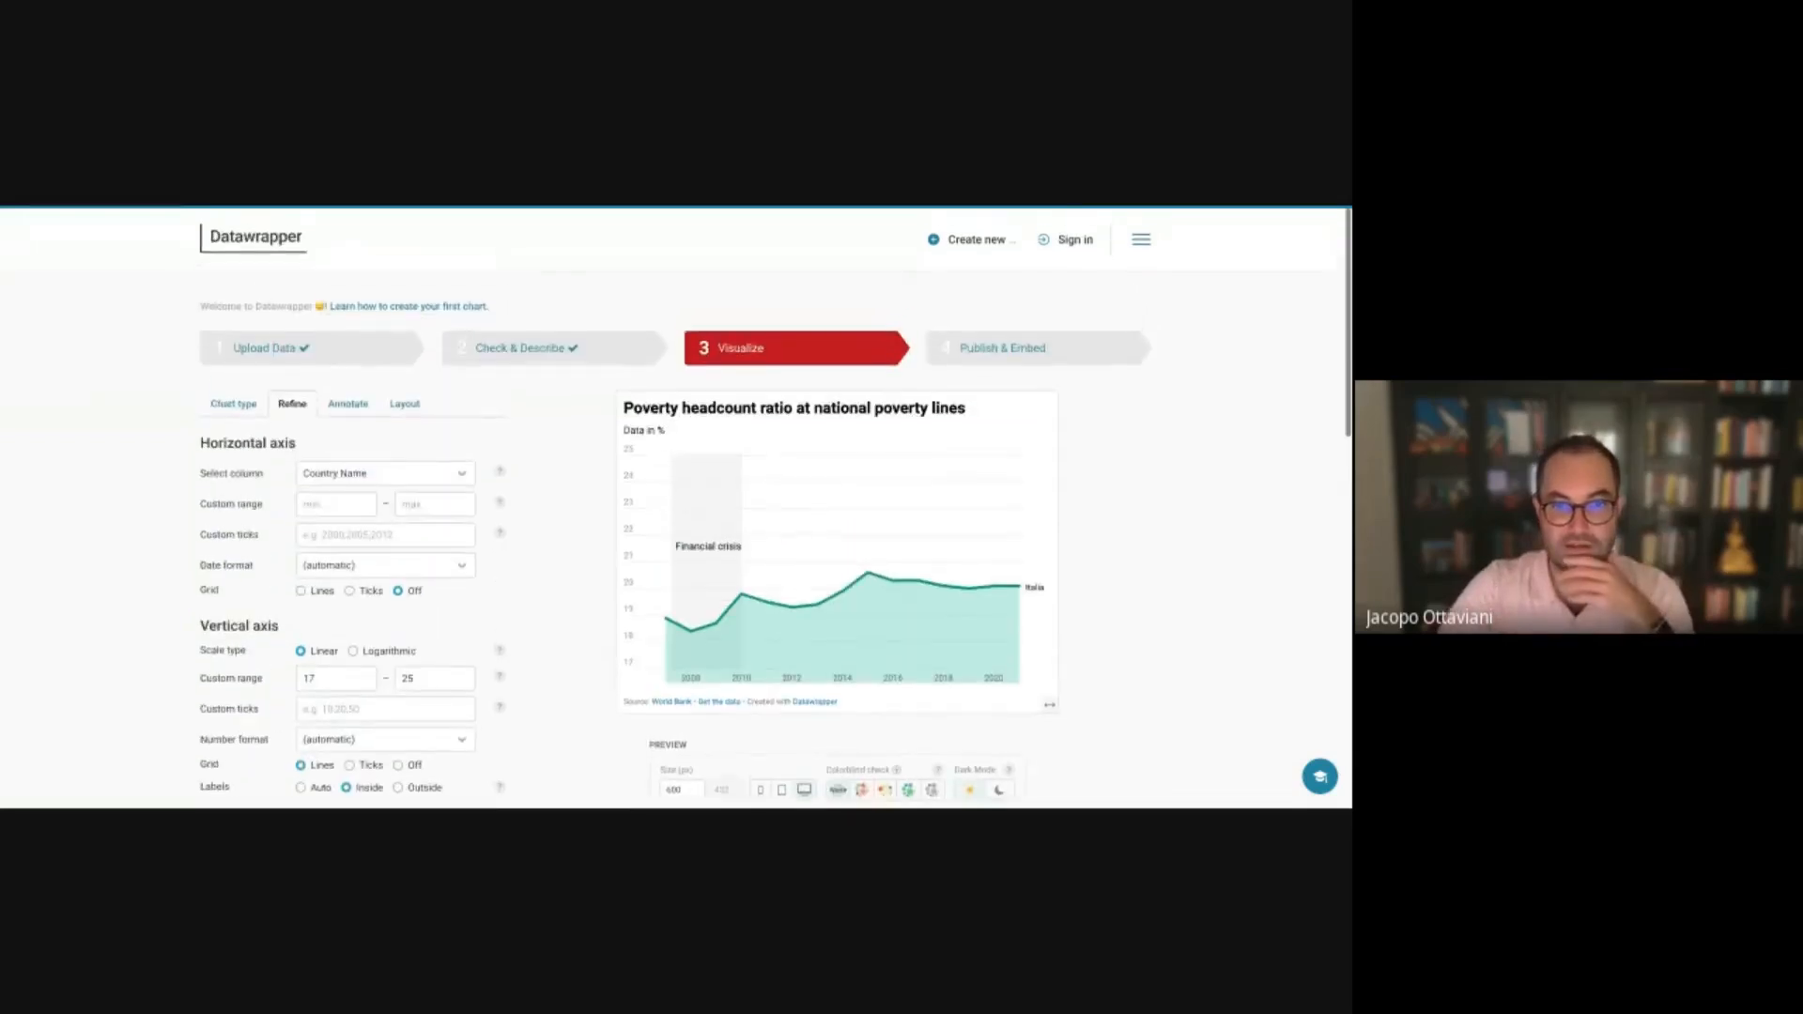
click(323, 356)
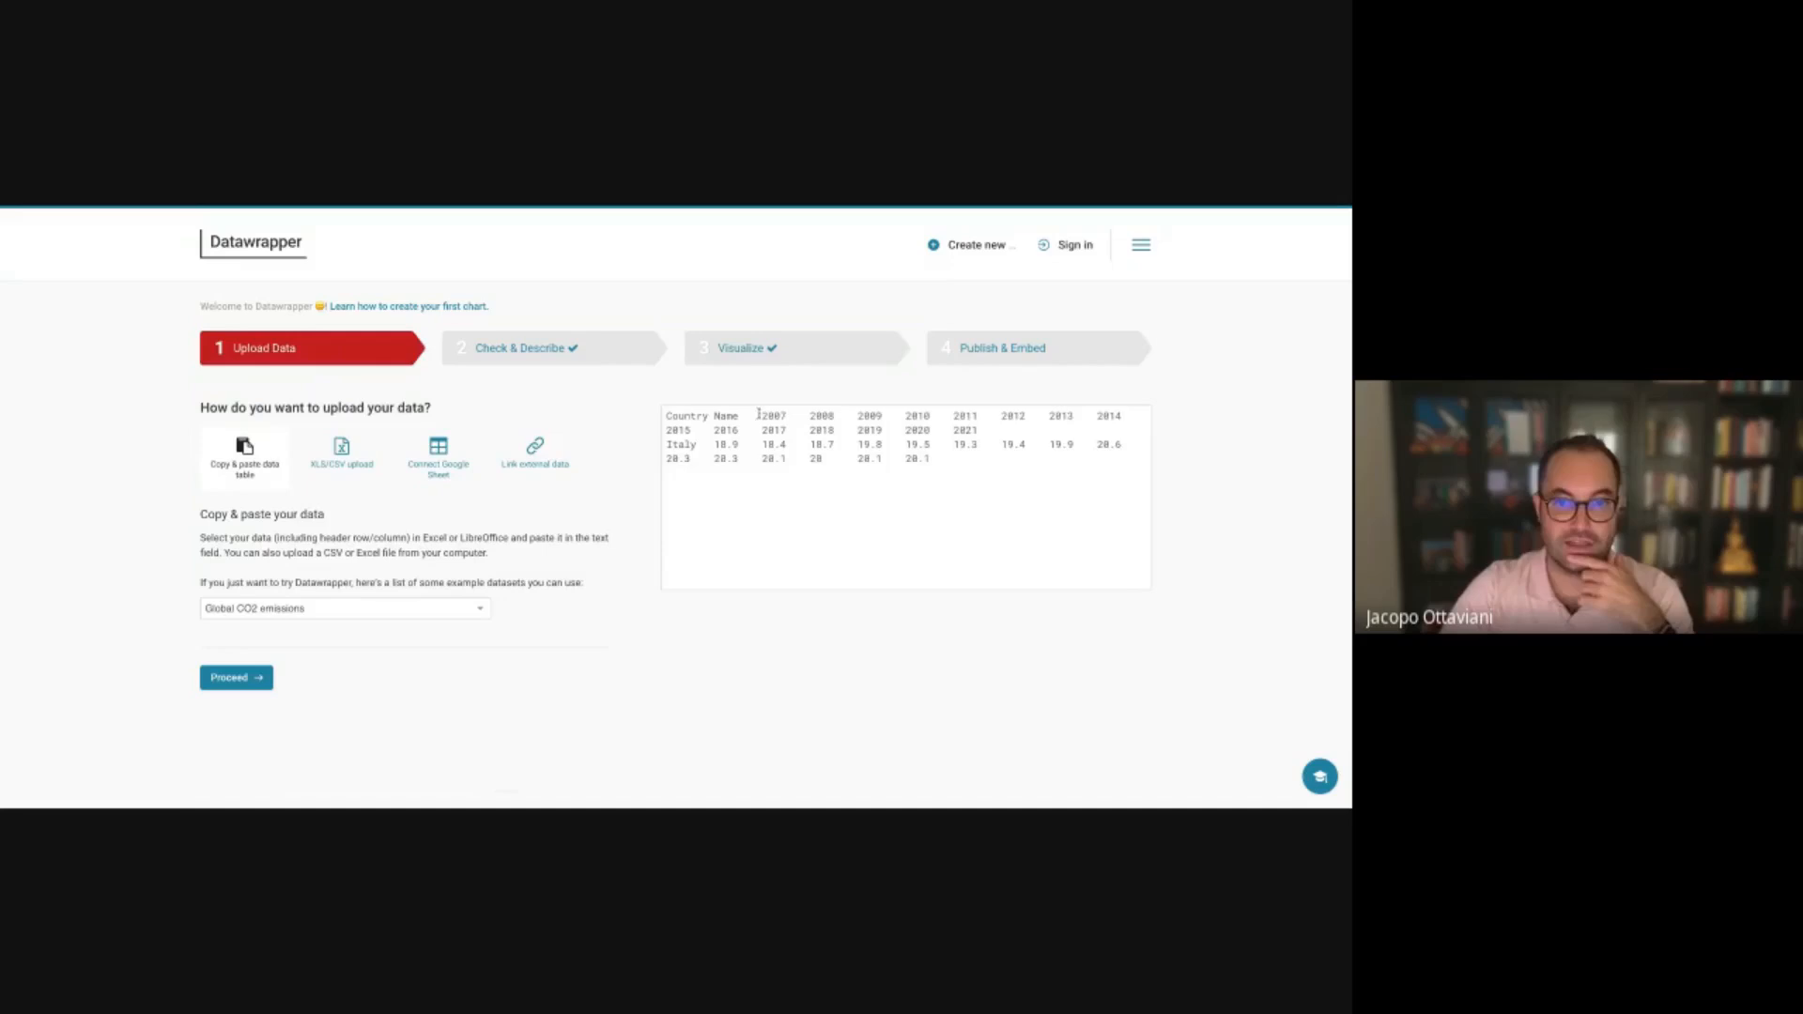
click(507, 360)
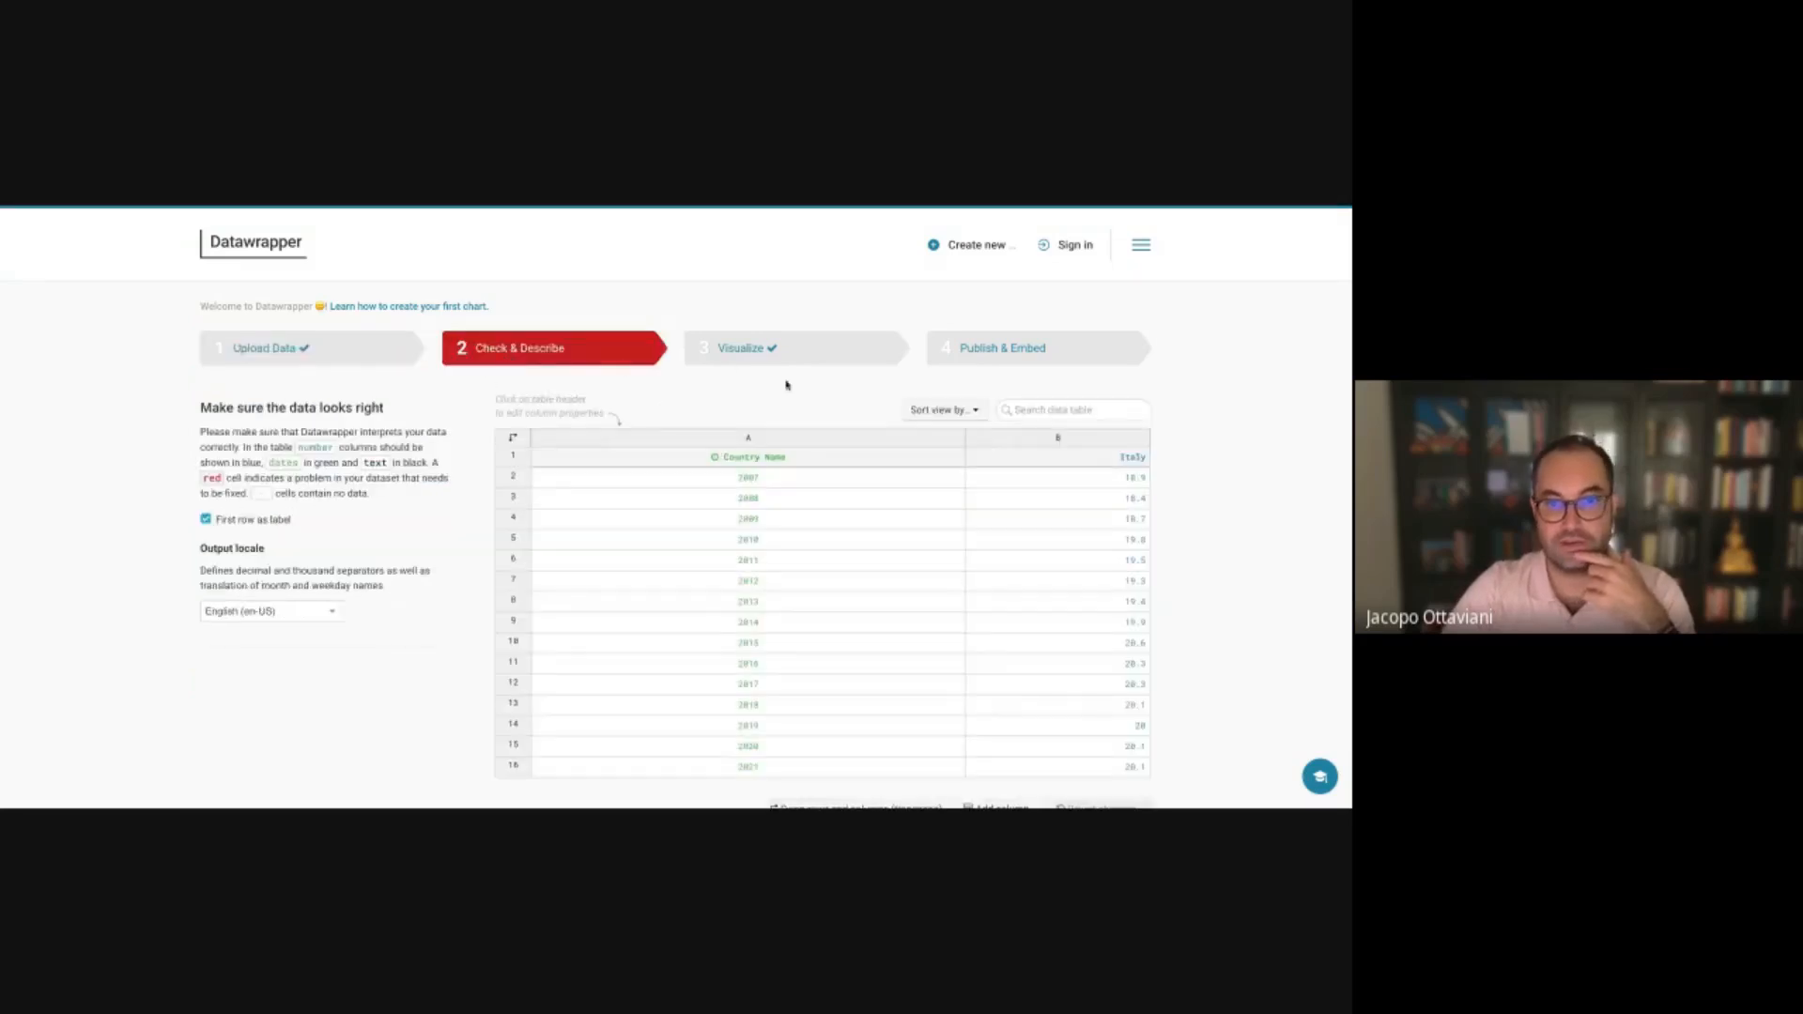
click(752, 350)
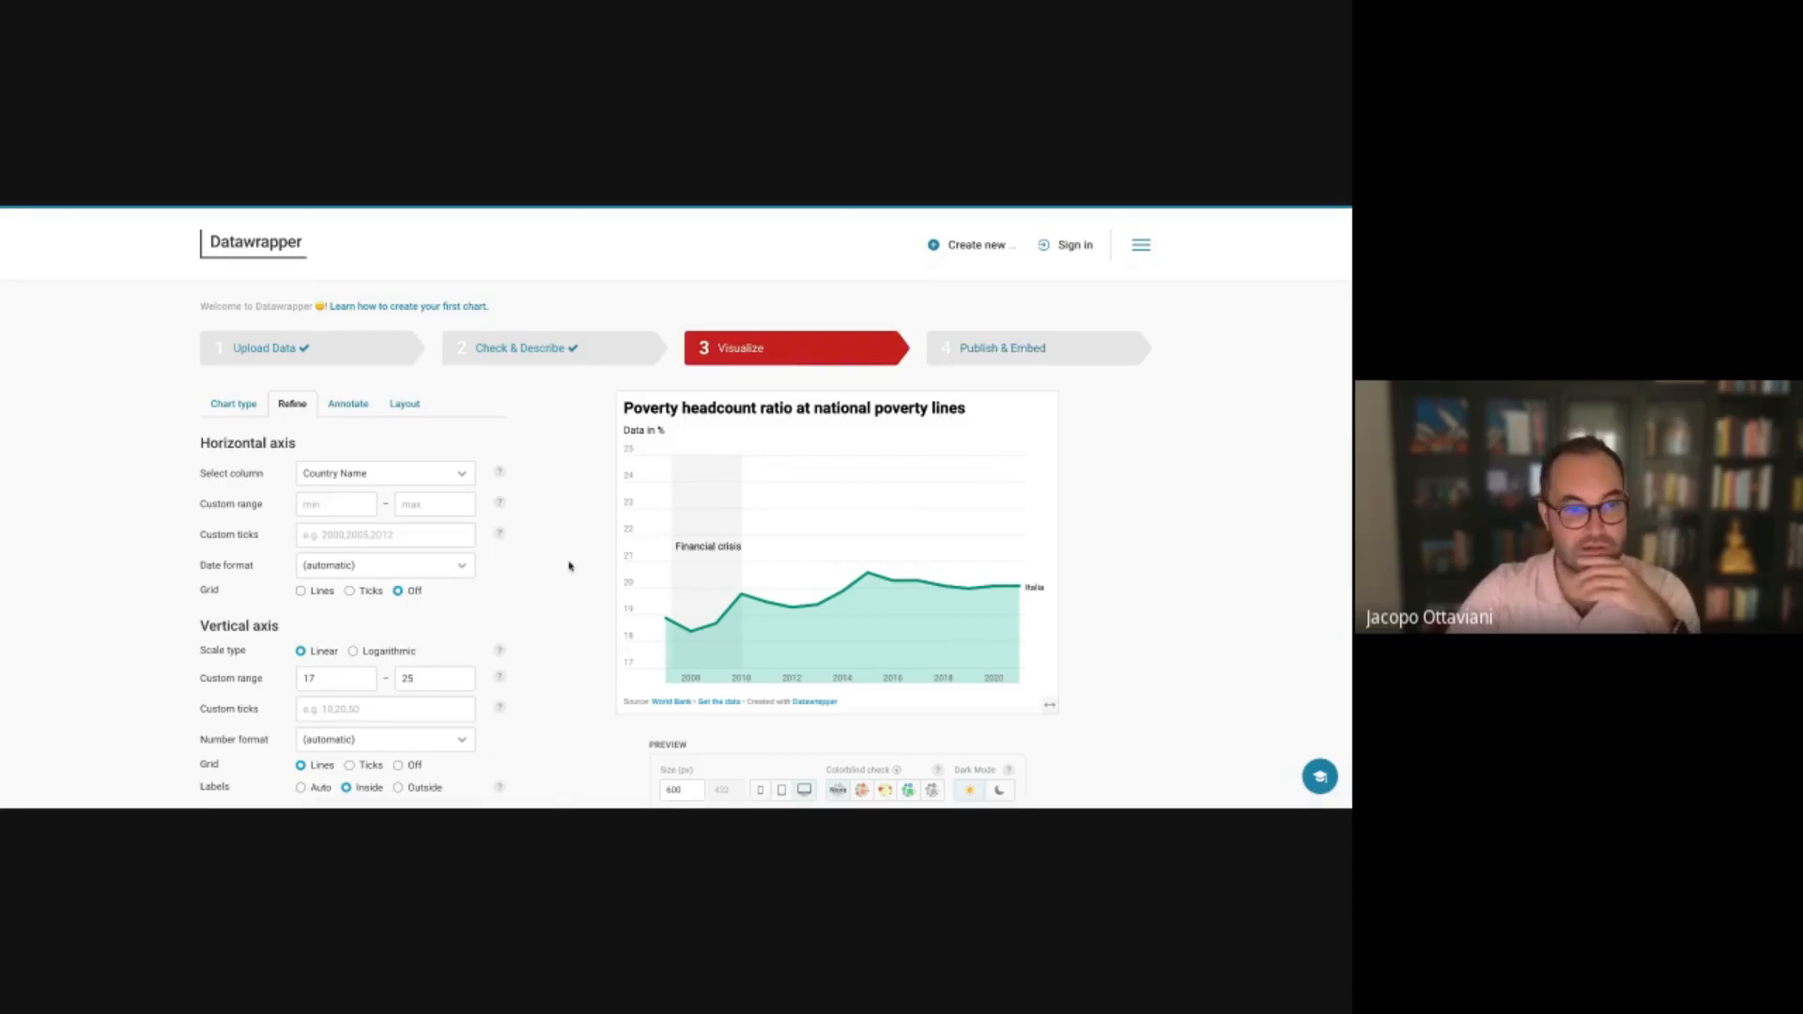
scroll(570, 571, down, 2)
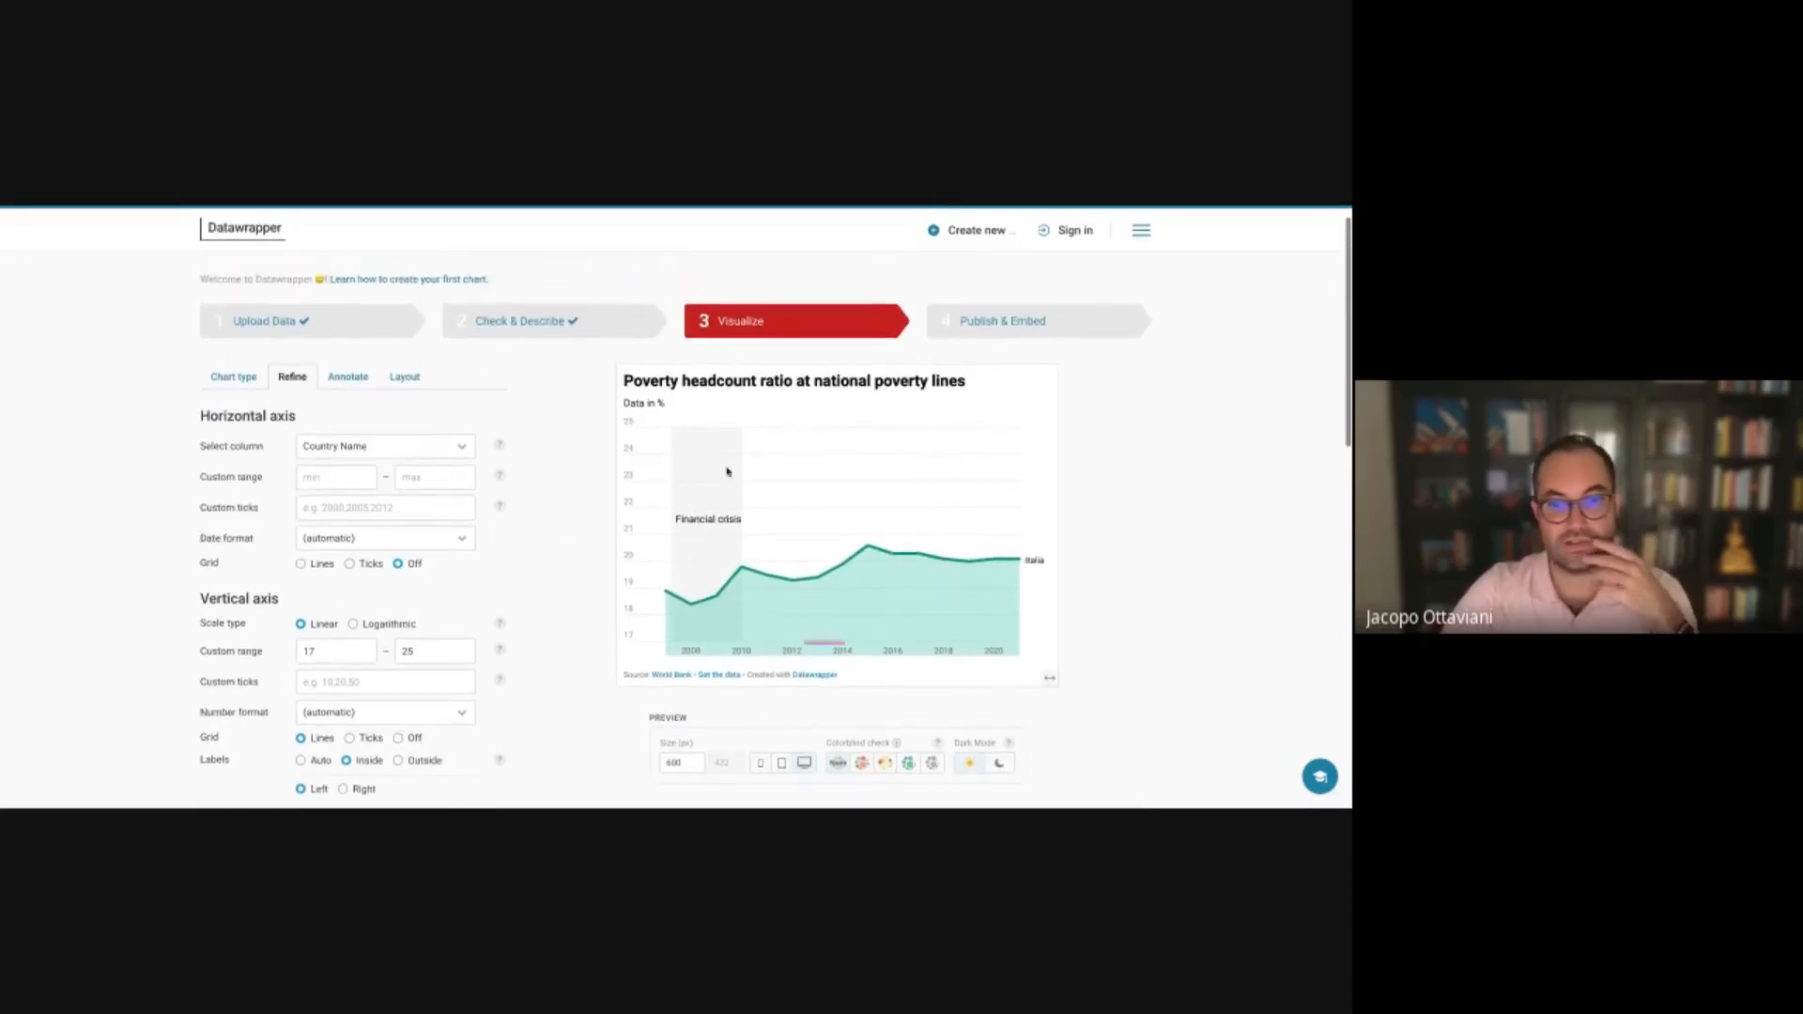
Examine the publishing stage with its e-mail field for requesting the embed code, and return to the visualization settings
click(1022, 321)
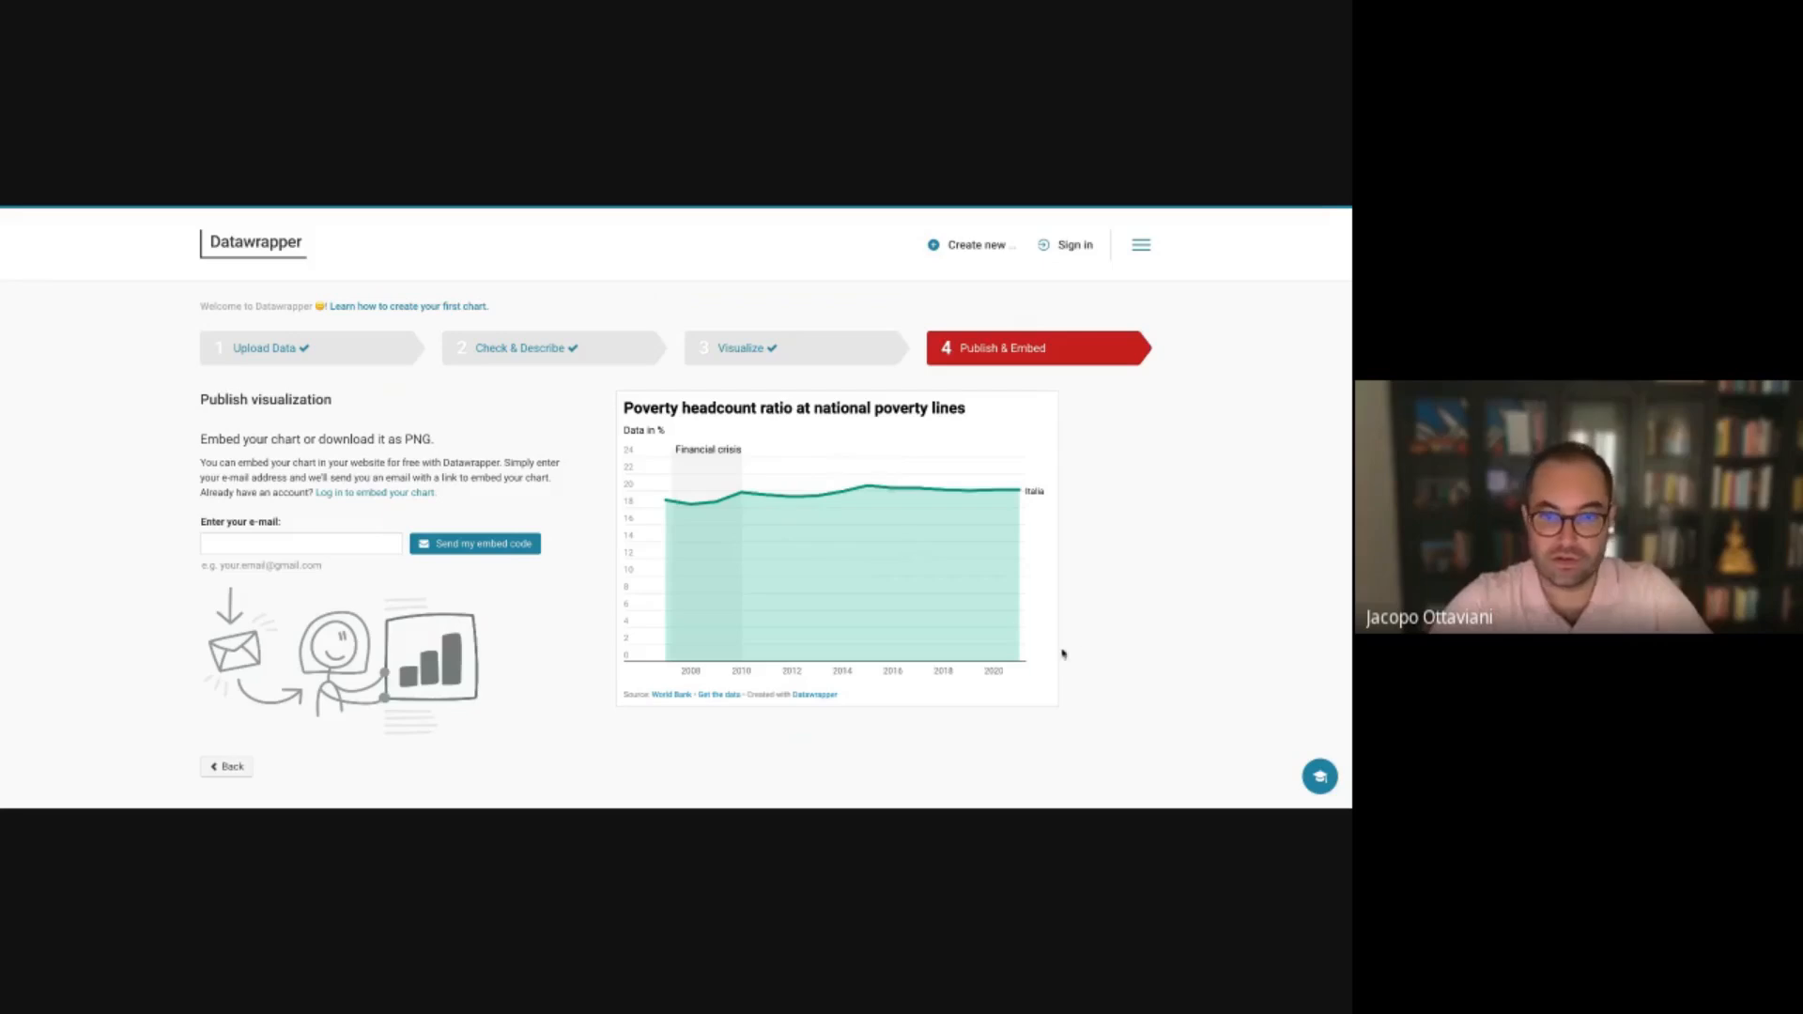
click(330, 548)
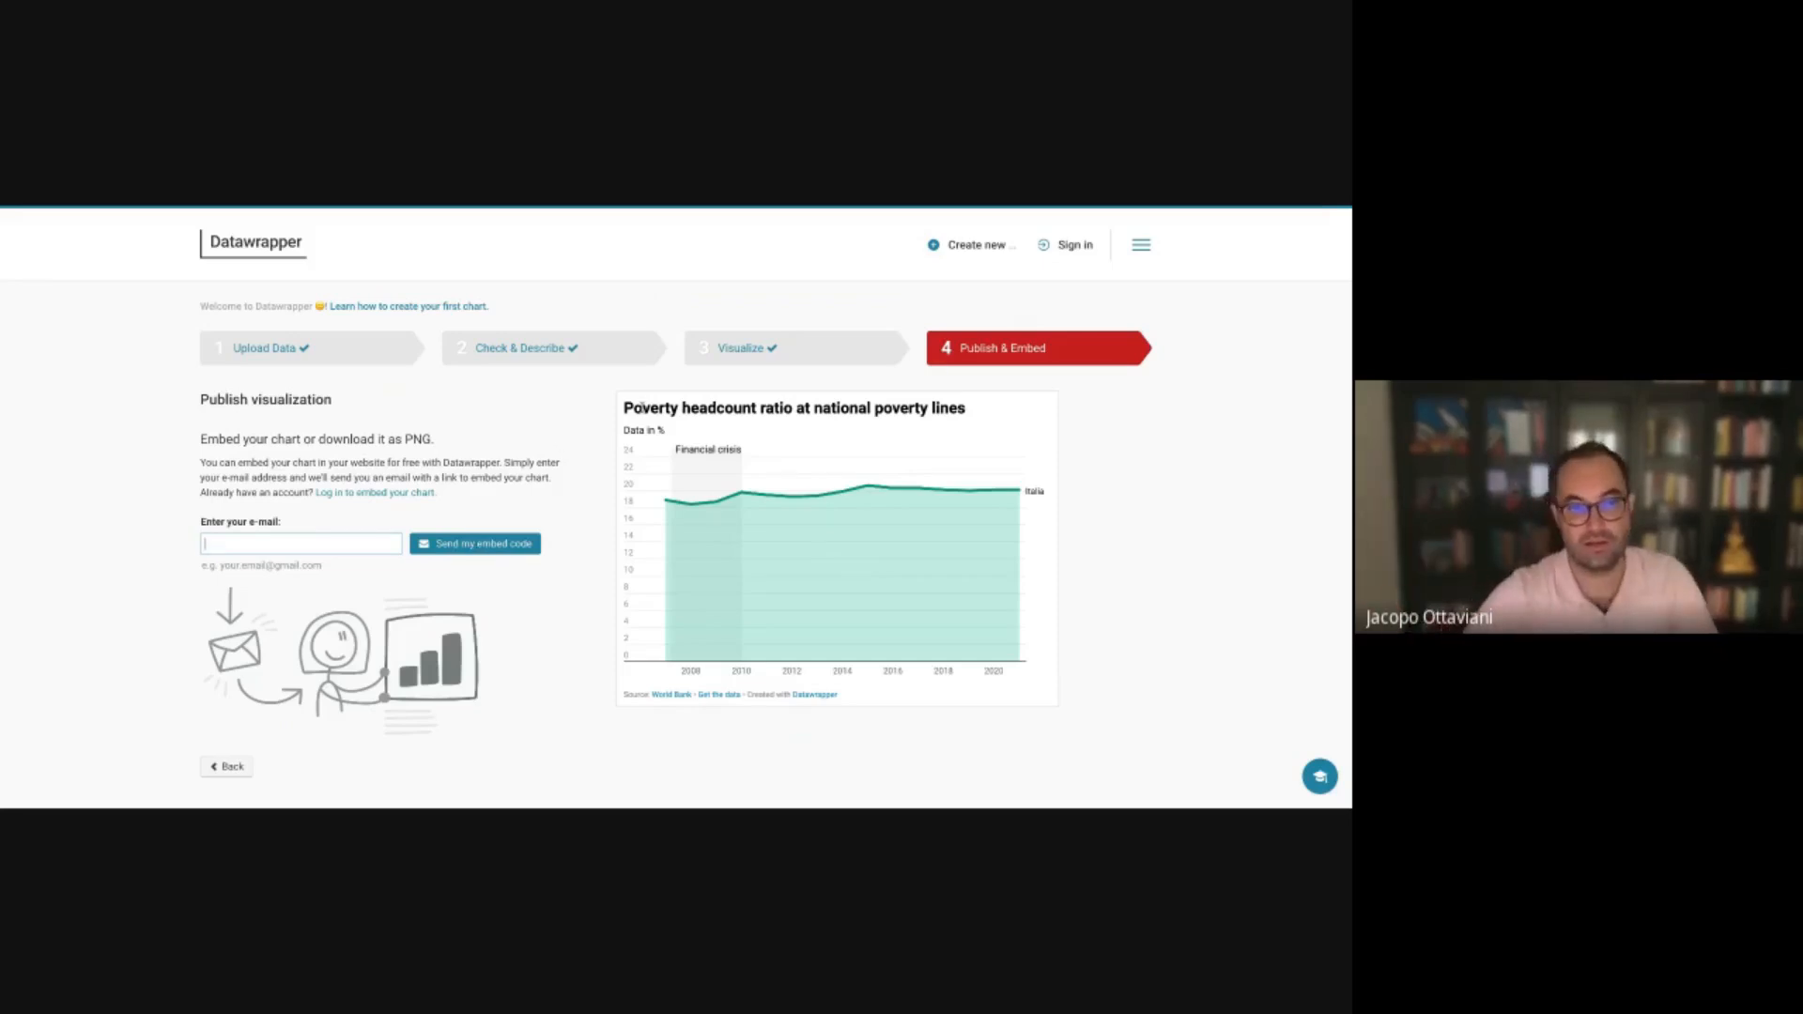
click(743, 349)
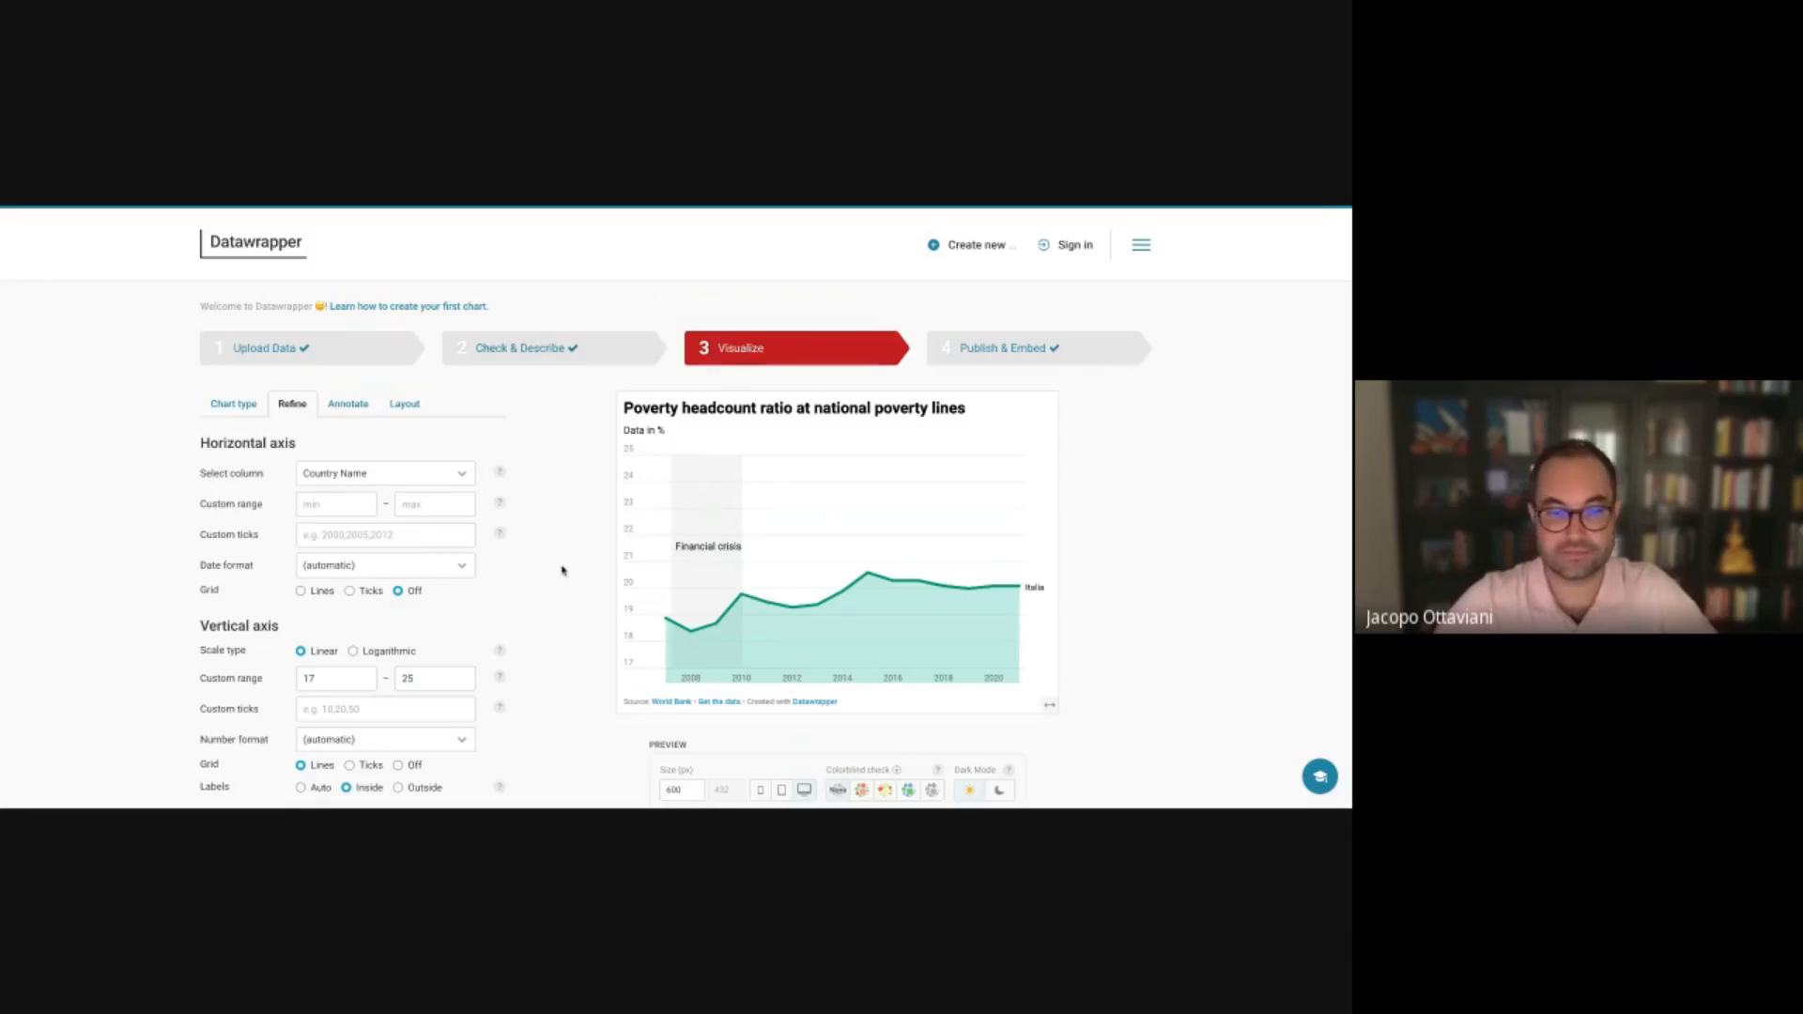